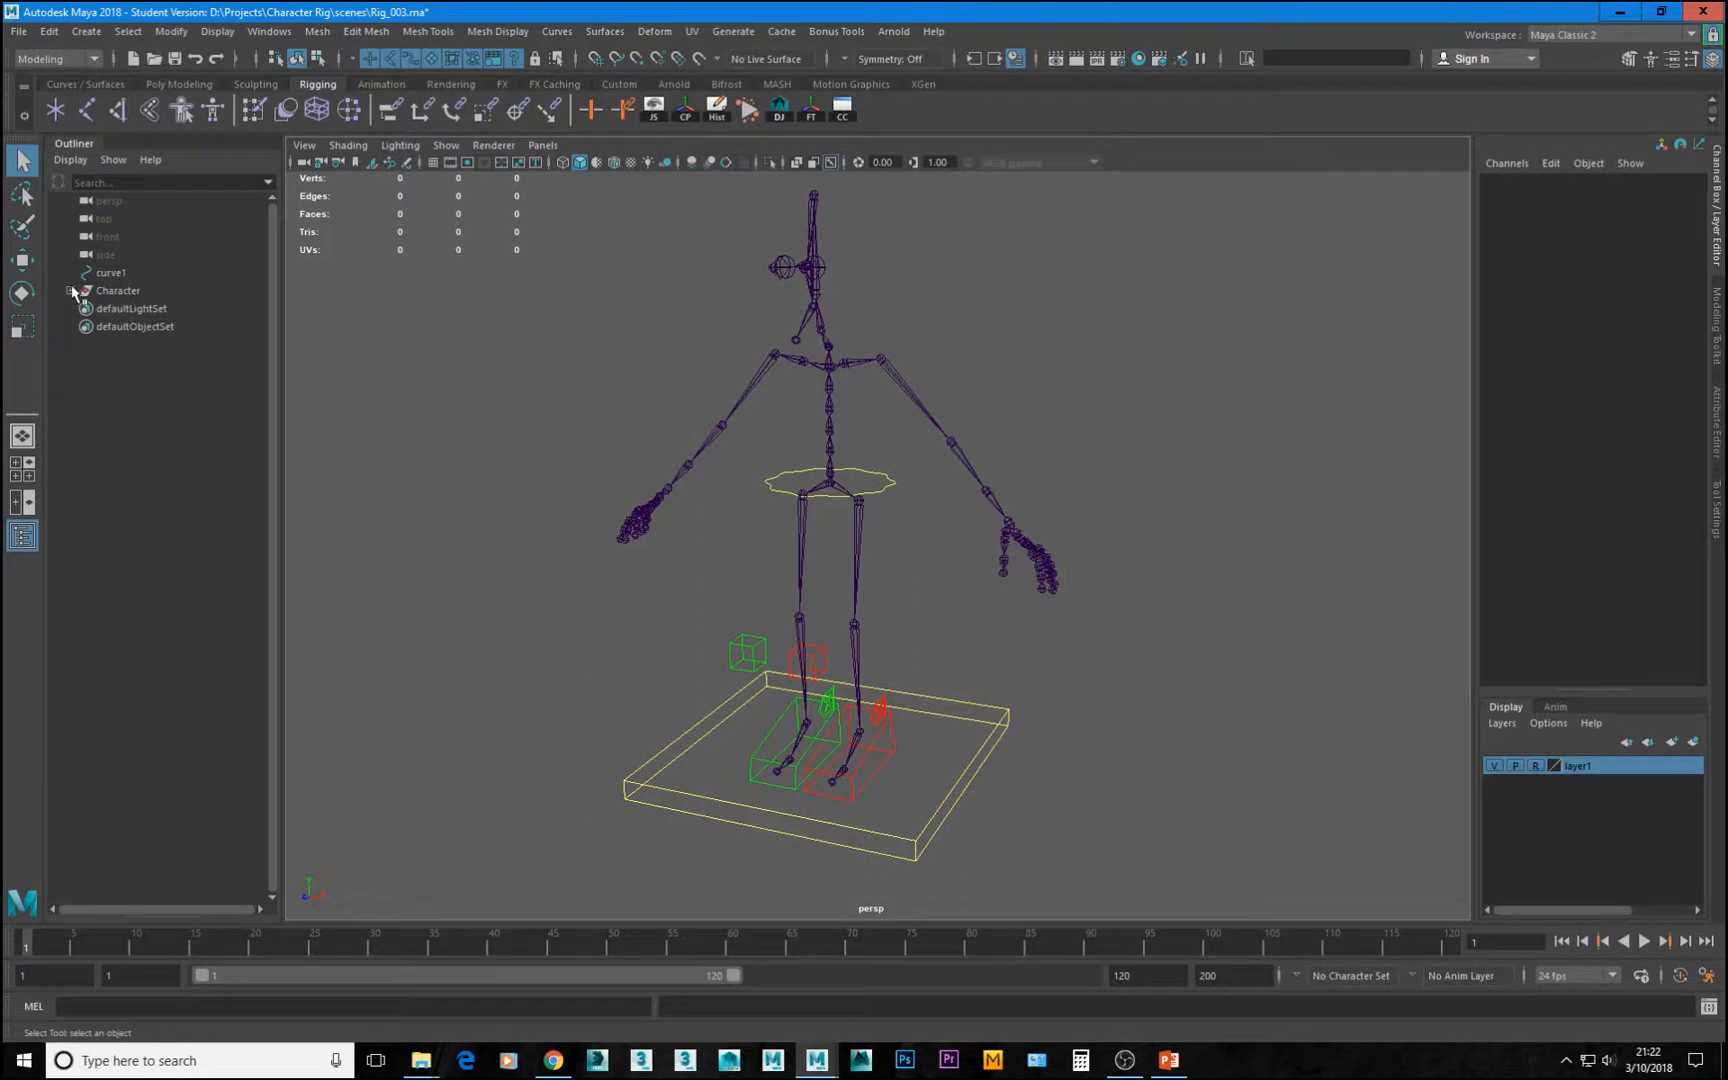
Expand the Character hierarchy to show masterCTRL and NO_SCALE, keeping the JOINTS, CONTROLS and GEOMETRY groups collapsed
left_click(70, 290)
left_click(80, 309, "shift")
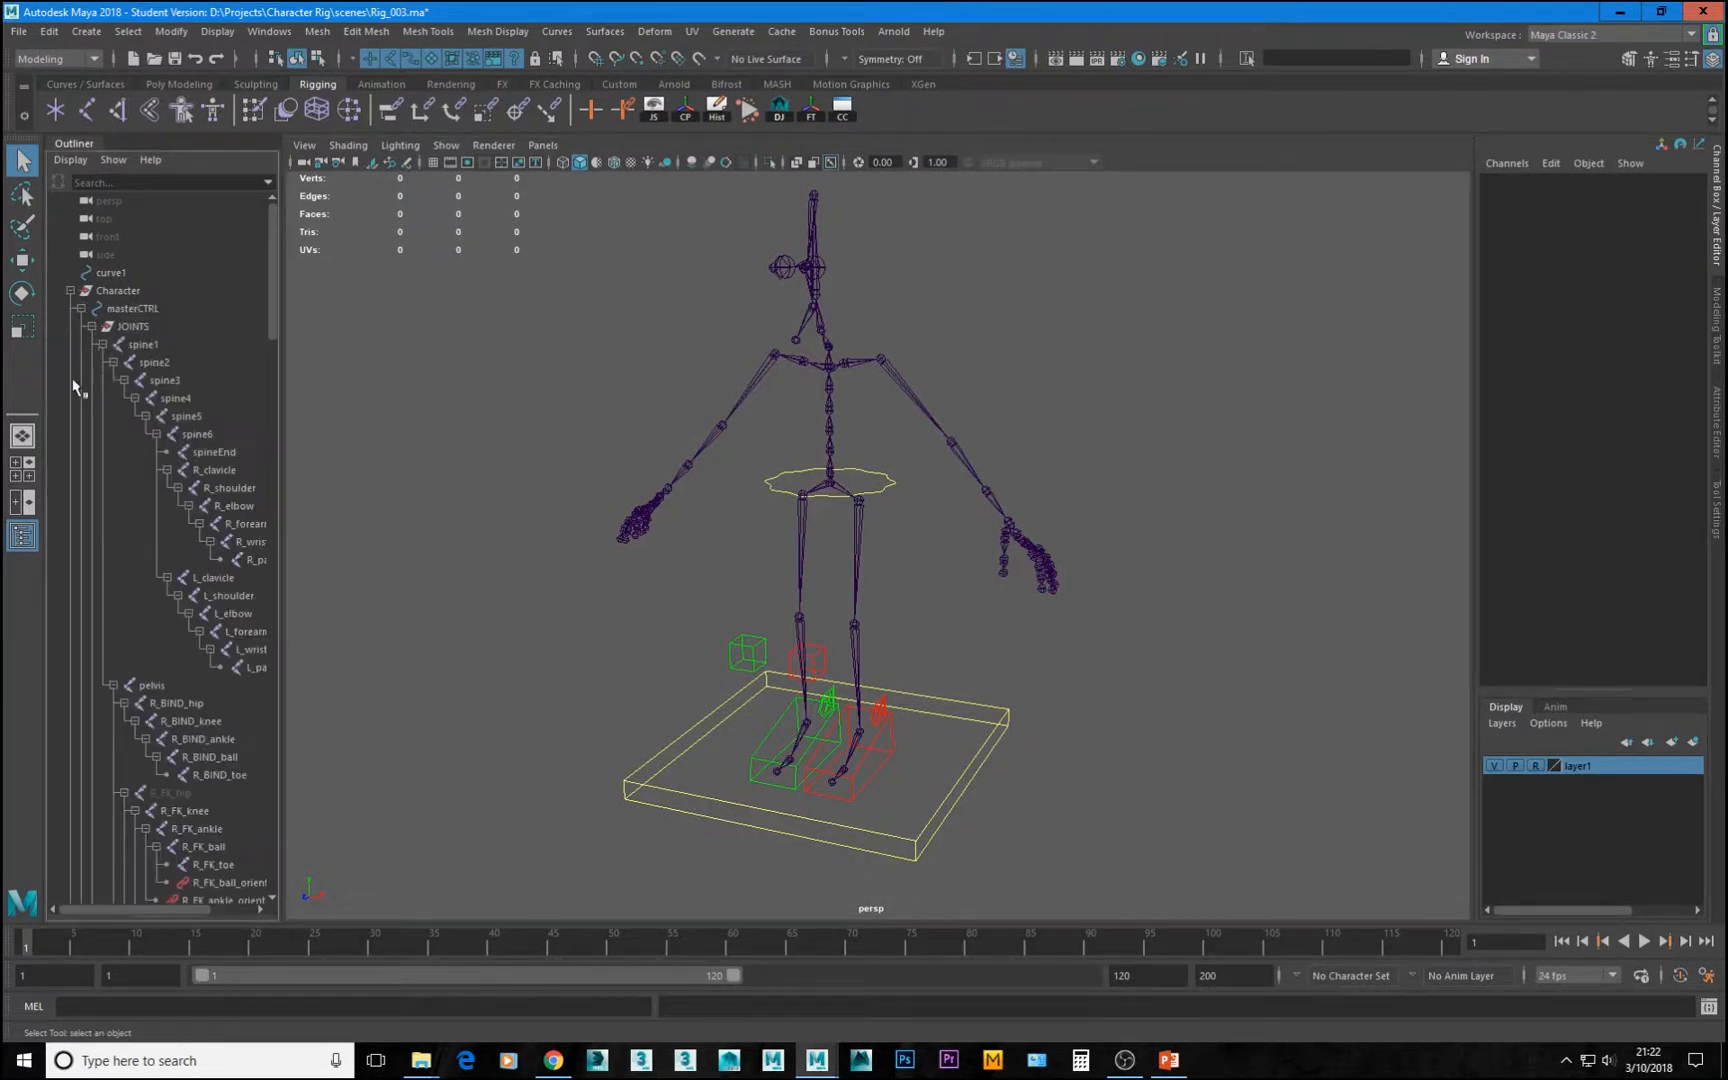
left_click(93, 327)
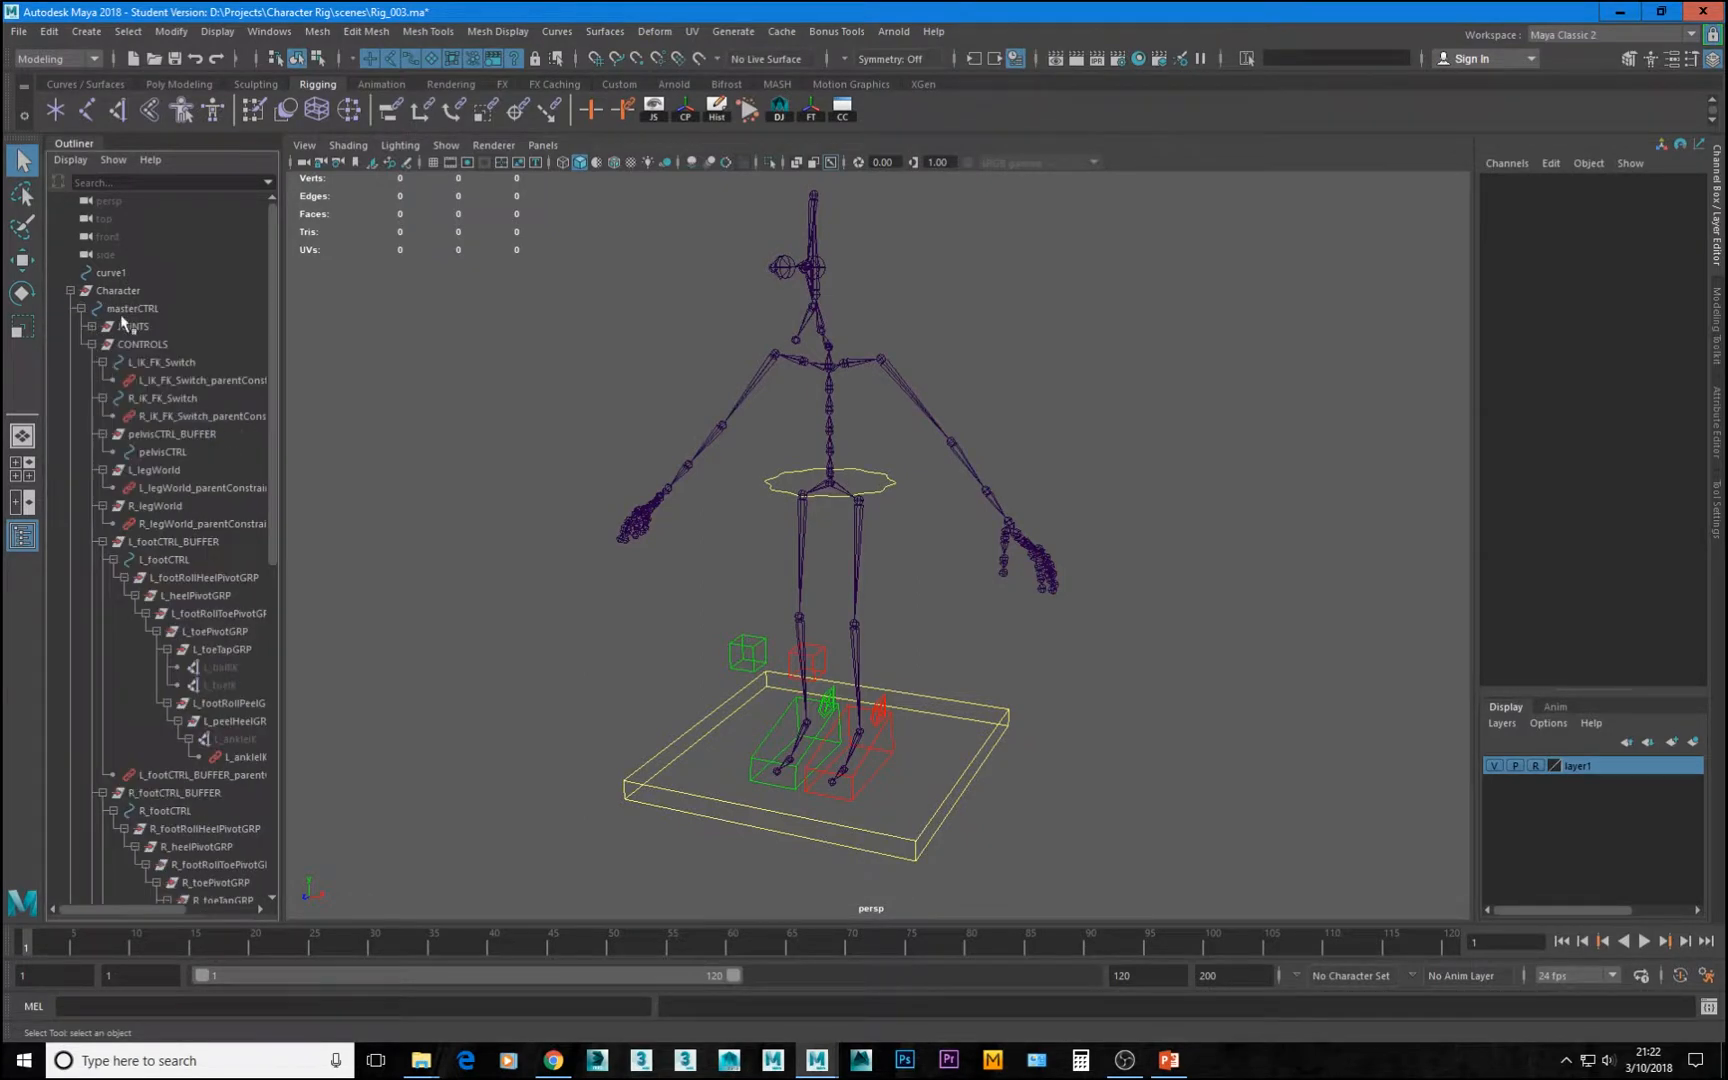
left_click(92, 344)
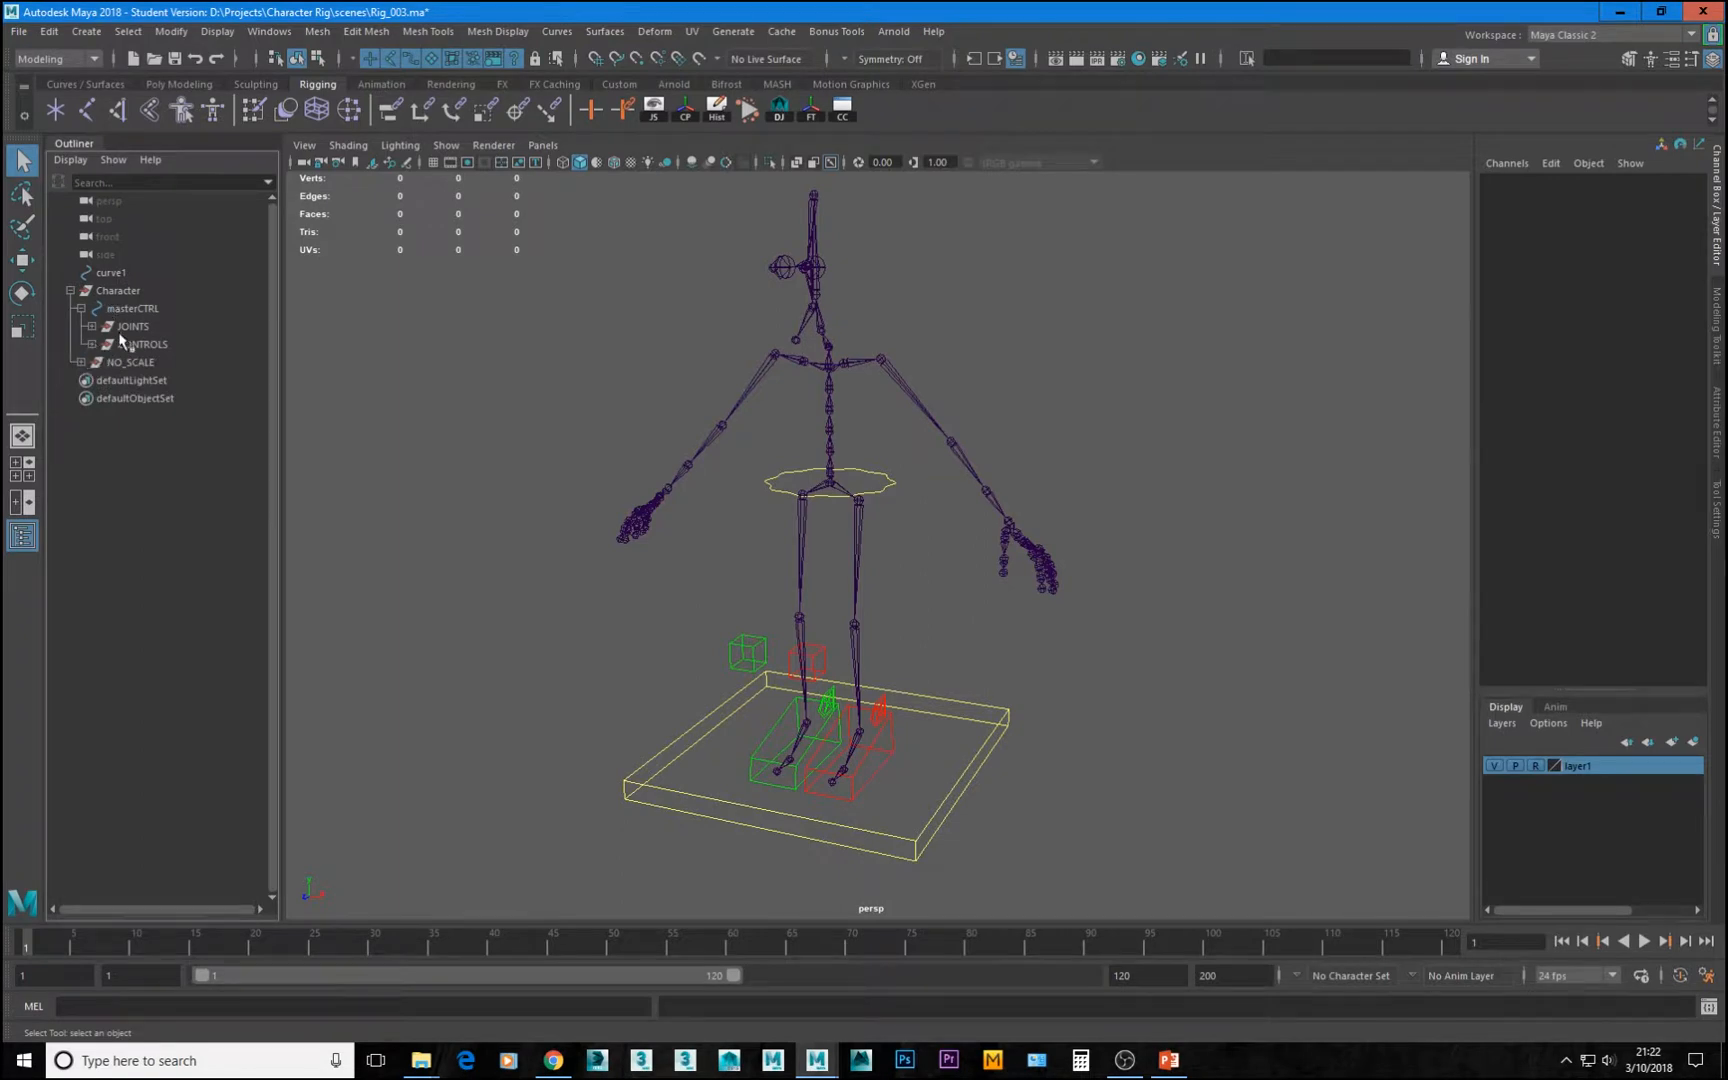
left_click(80, 363)
Try moving the left hand root joint (L_handRoot) freely away from the wrist, and undo the move
left_click_drag(719, 310, 828, 453, "alt")
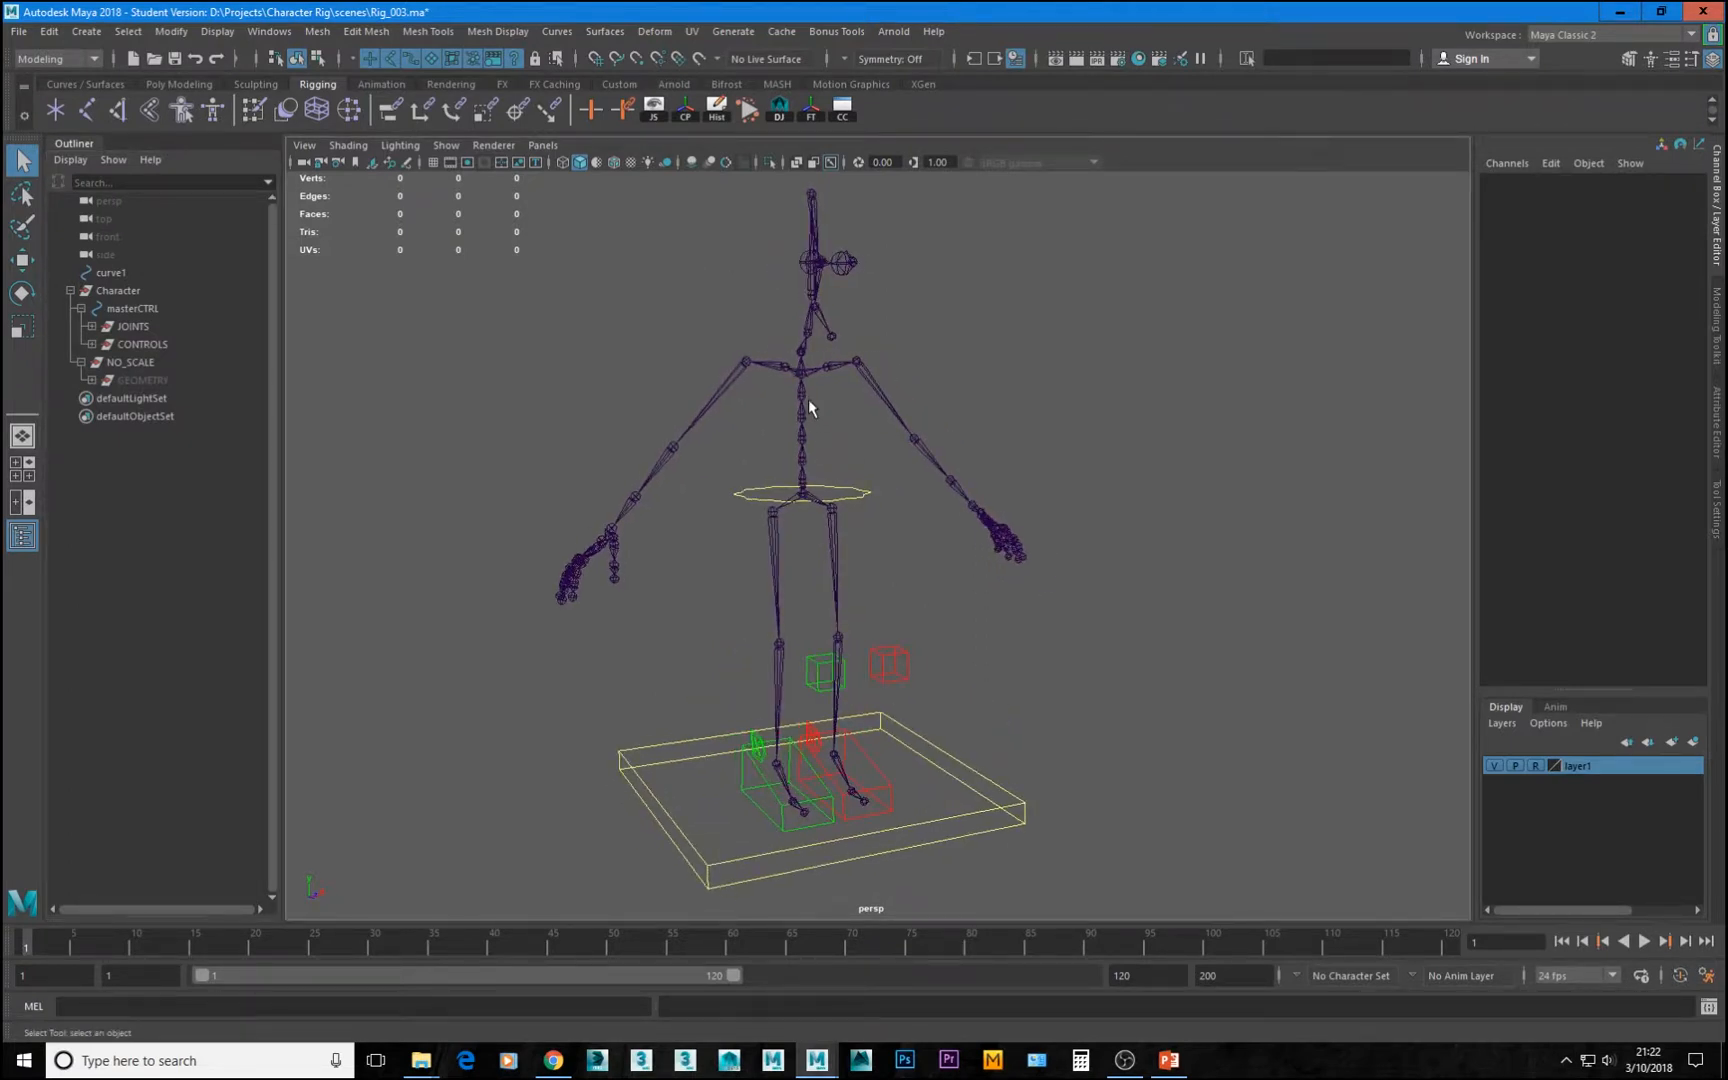
left_click_drag(1149, 452, 904, 479, "alt")
right_click_drag(1000, 444, 1014, 675, "alt")
left_click(995, 609)
left_click_drag(995, 609, 882, 548, "alt")
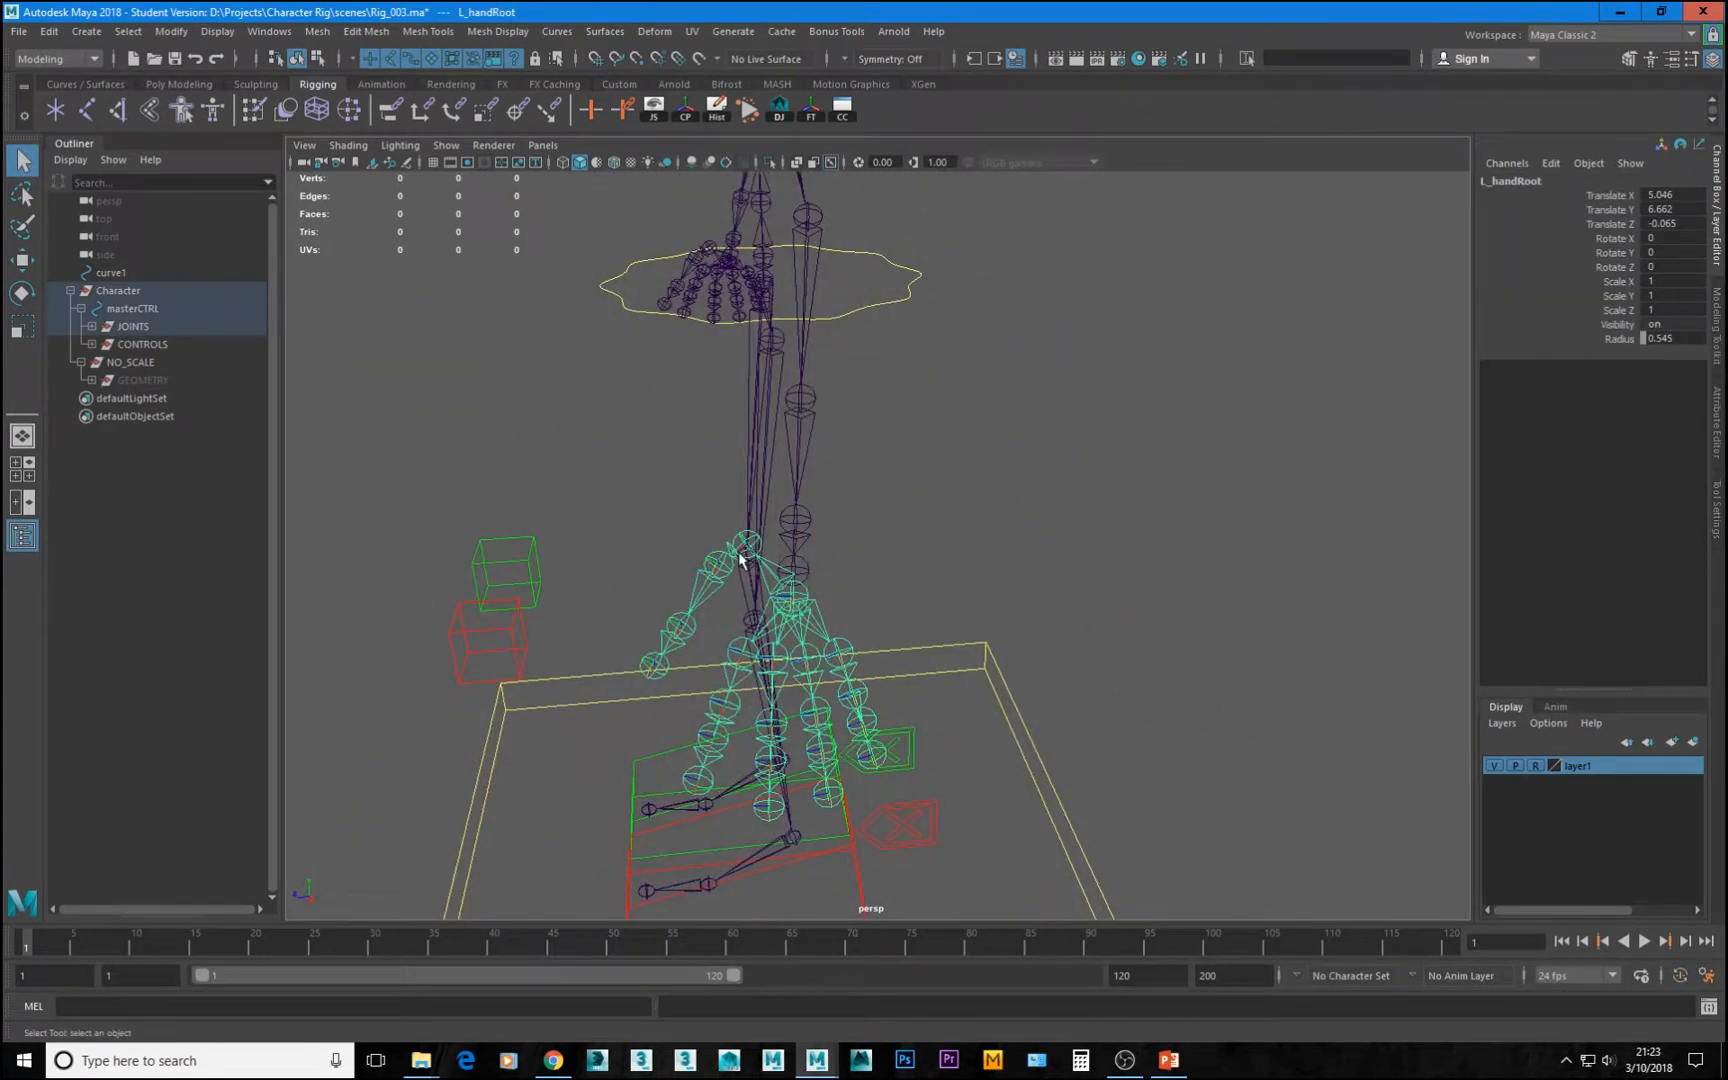
key("w")
left_click_drag(793, 597, 741, 643)
key("ctrl+z")
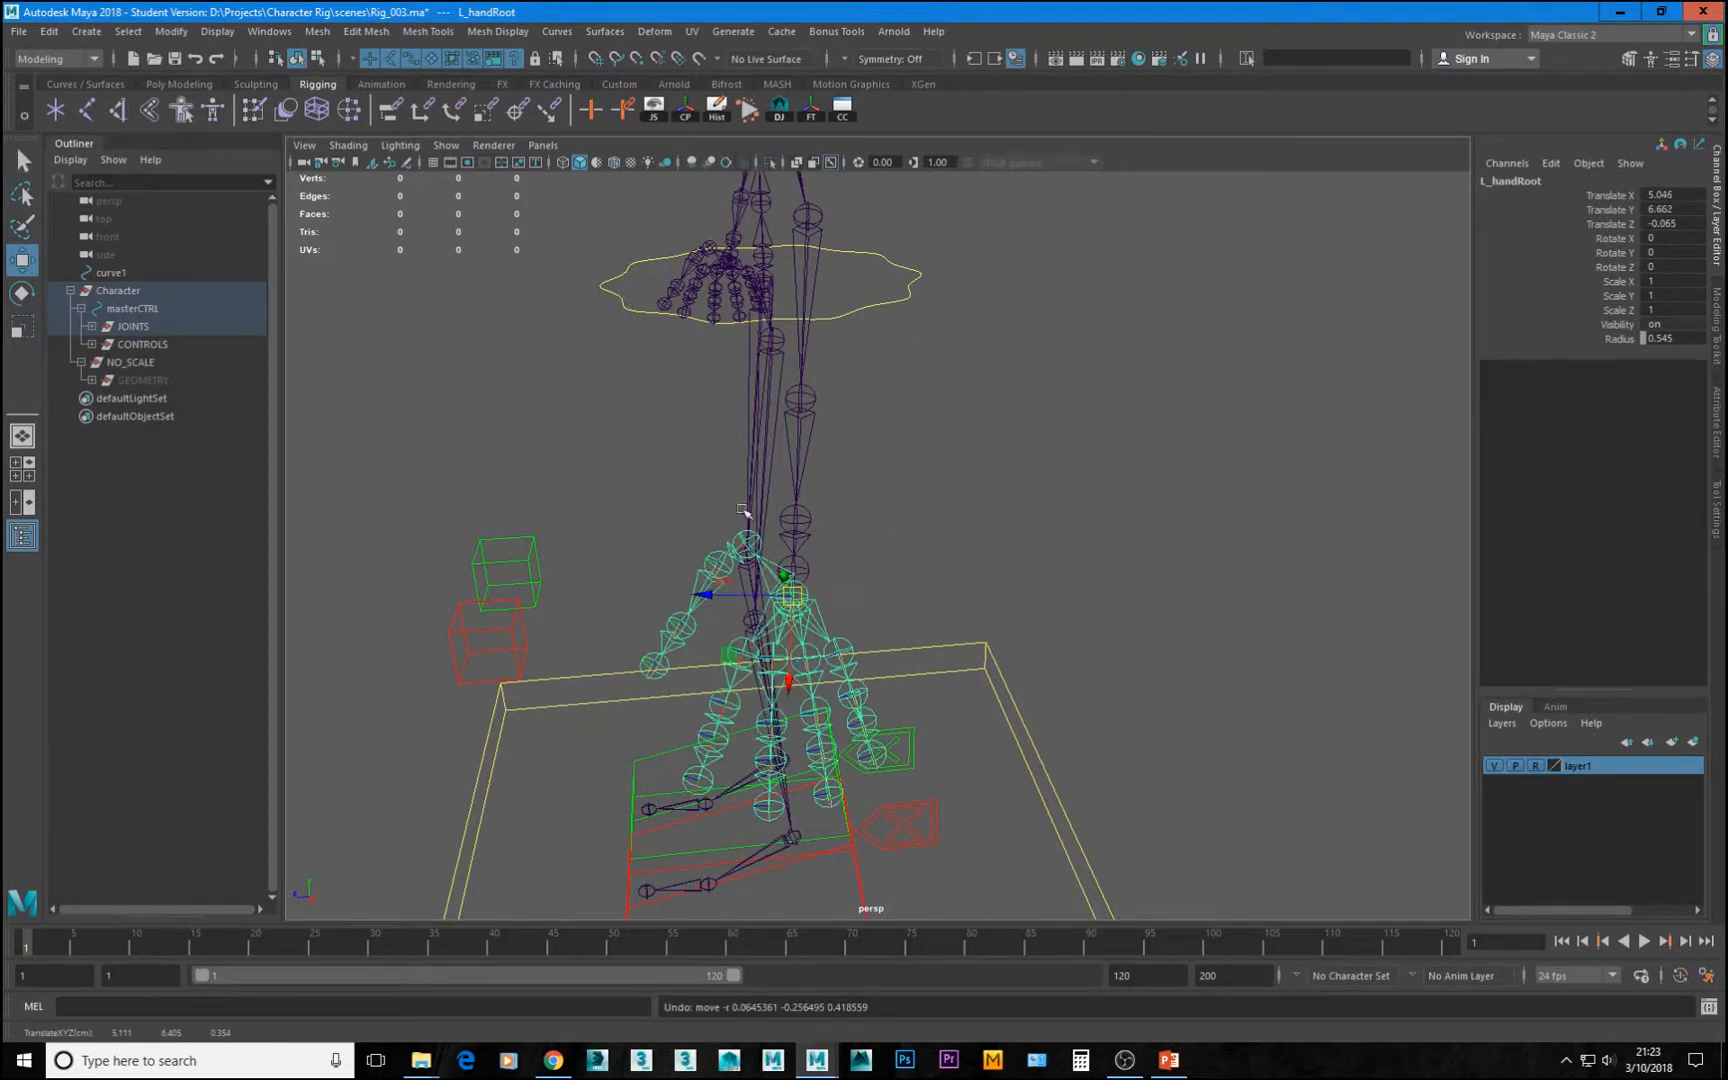
Examine the arm joint chains and the separate hand joints from several angles and distances
left_click_drag(746, 512, 972, 544, "alt")
right_click_drag(972, 544, 794, 542, "alt")
middle_click_drag(794, 542, 877, 706, "alt")
left_click_drag(711, 549, 840, 543, "alt")
middle_click_drag(748, 545, 968, 463, "alt")
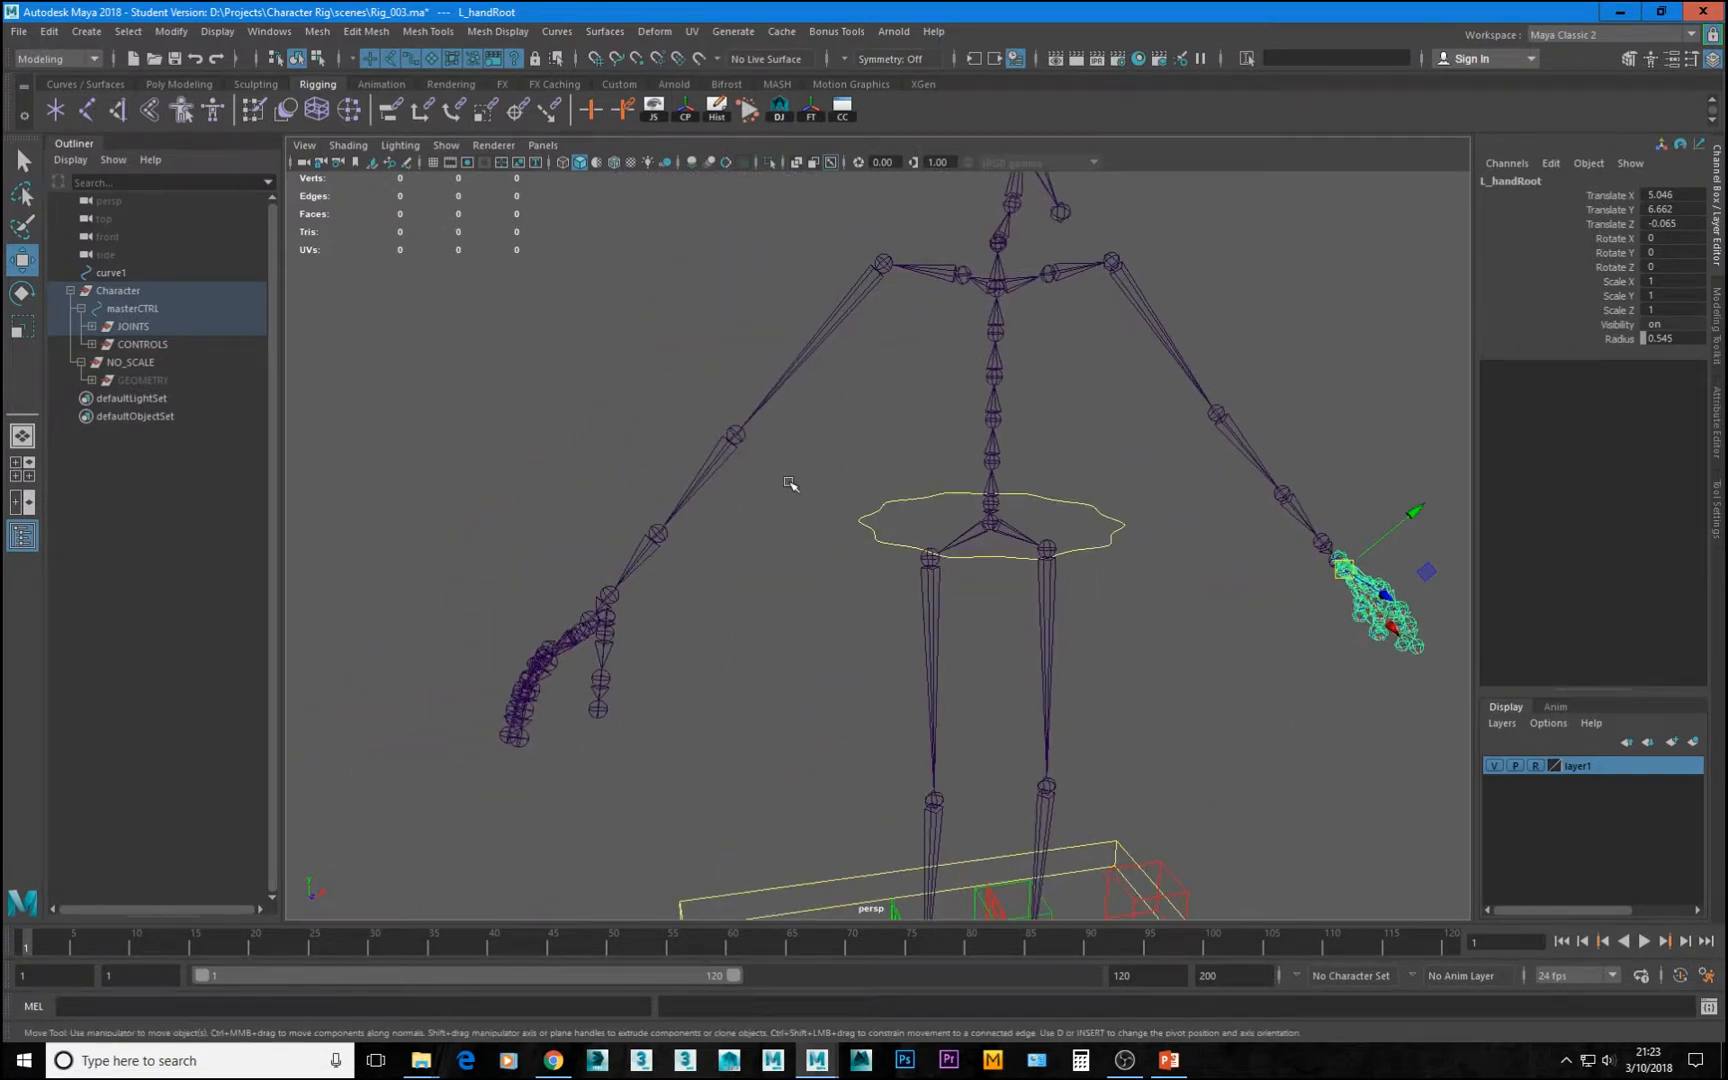
left_click_drag(1075, 489, 1037, 497, "alt")
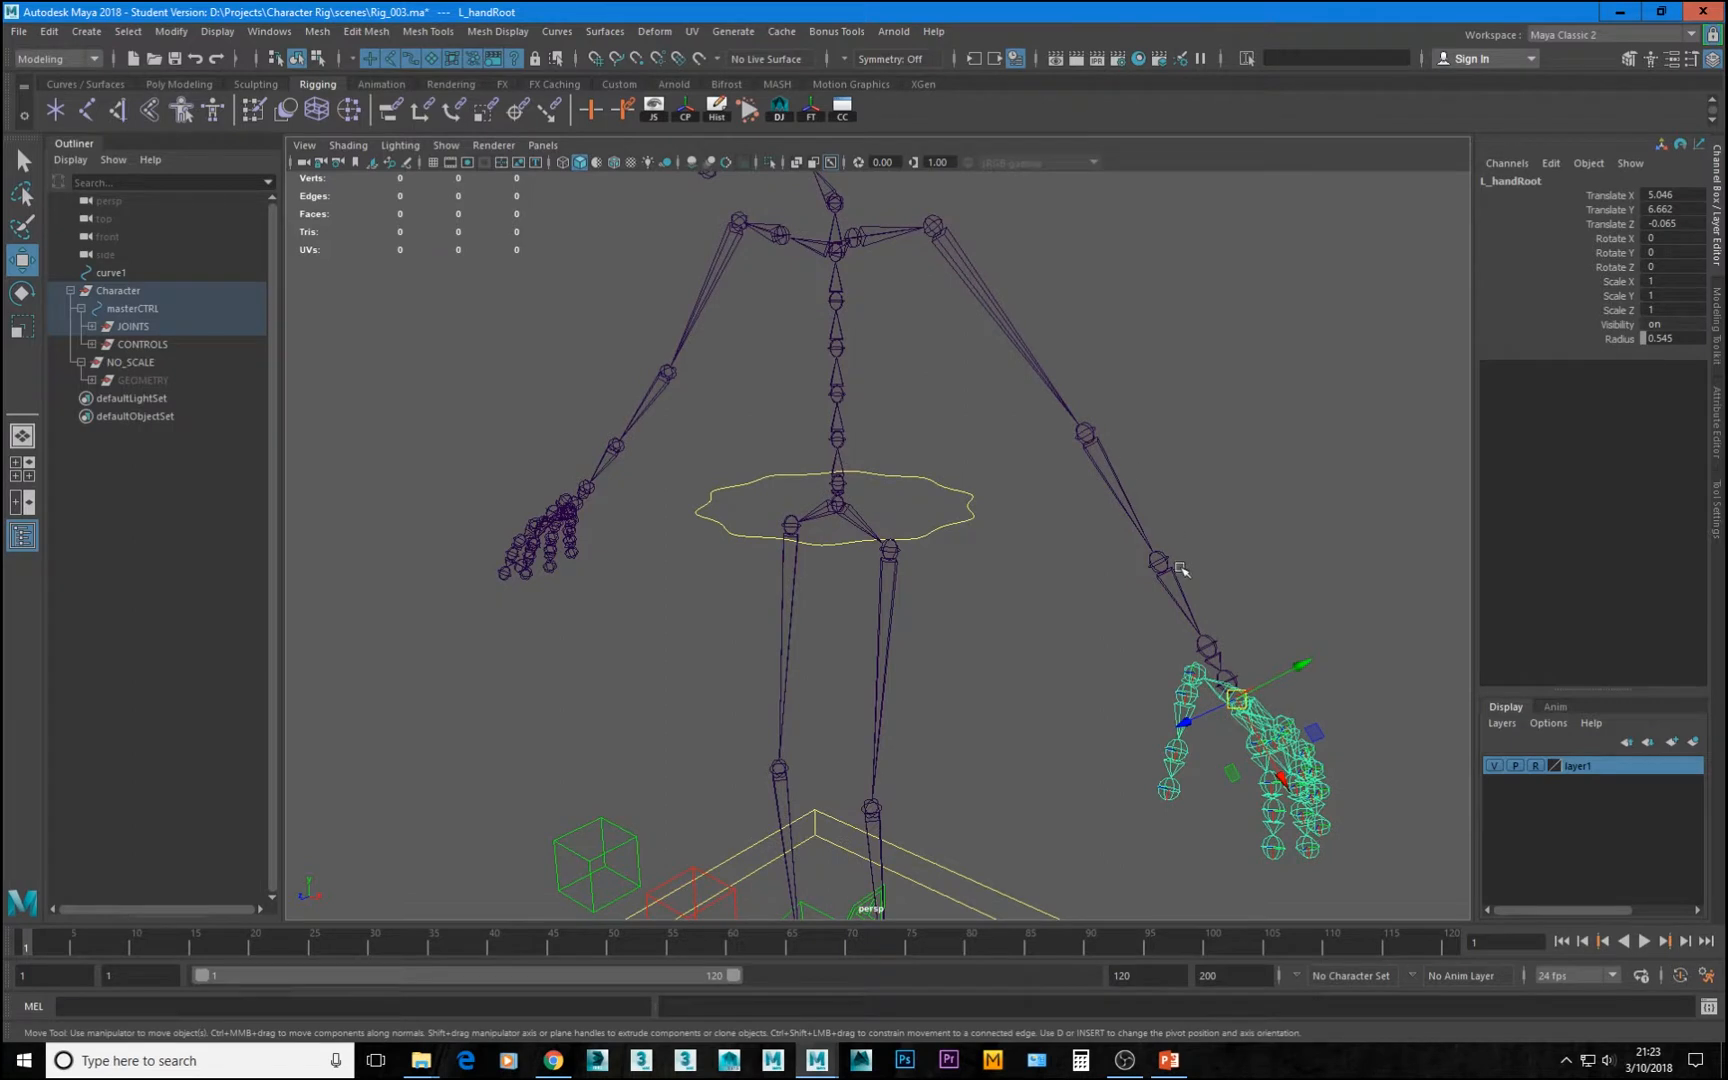
left_click_drag(1181, 570, 1136, 564, "alt")
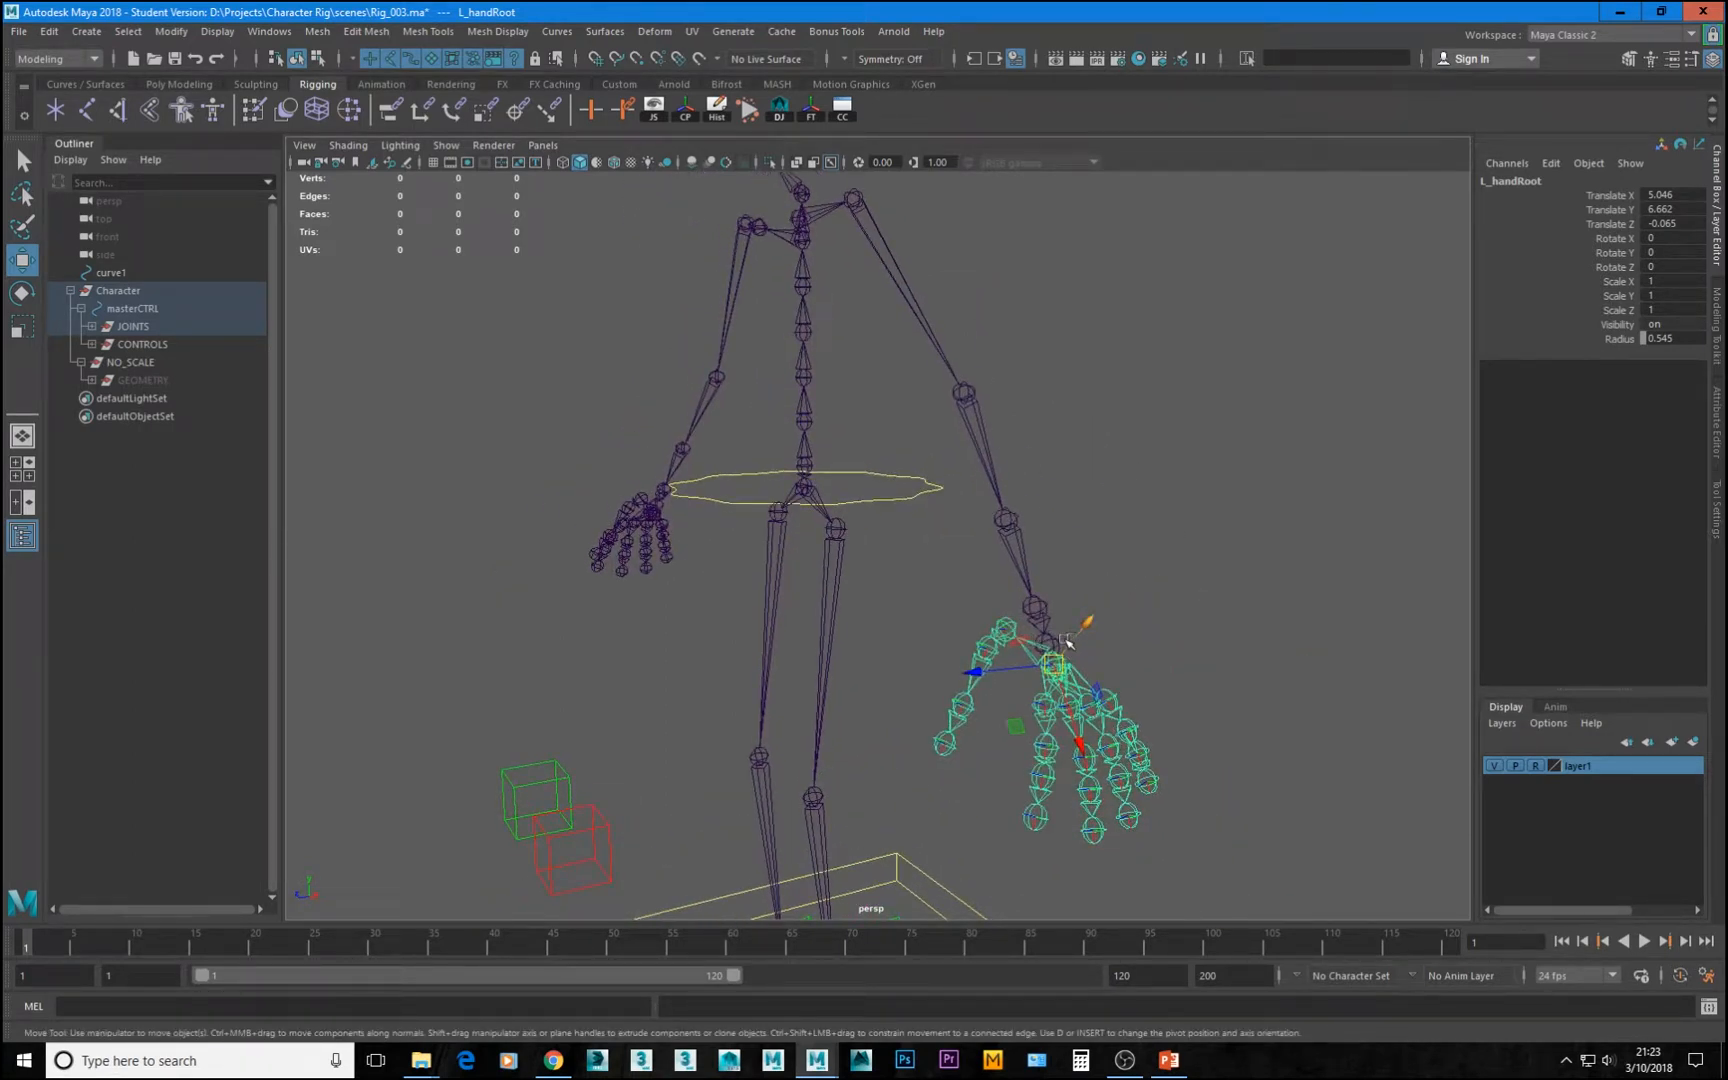
mouse_move(1068, 641)
left_mouse_down("alt")
mouse_move(1022, 648)
mouse_move(1157, 525)
mouse_move(1070, 641)
left_mouse_up("alt")
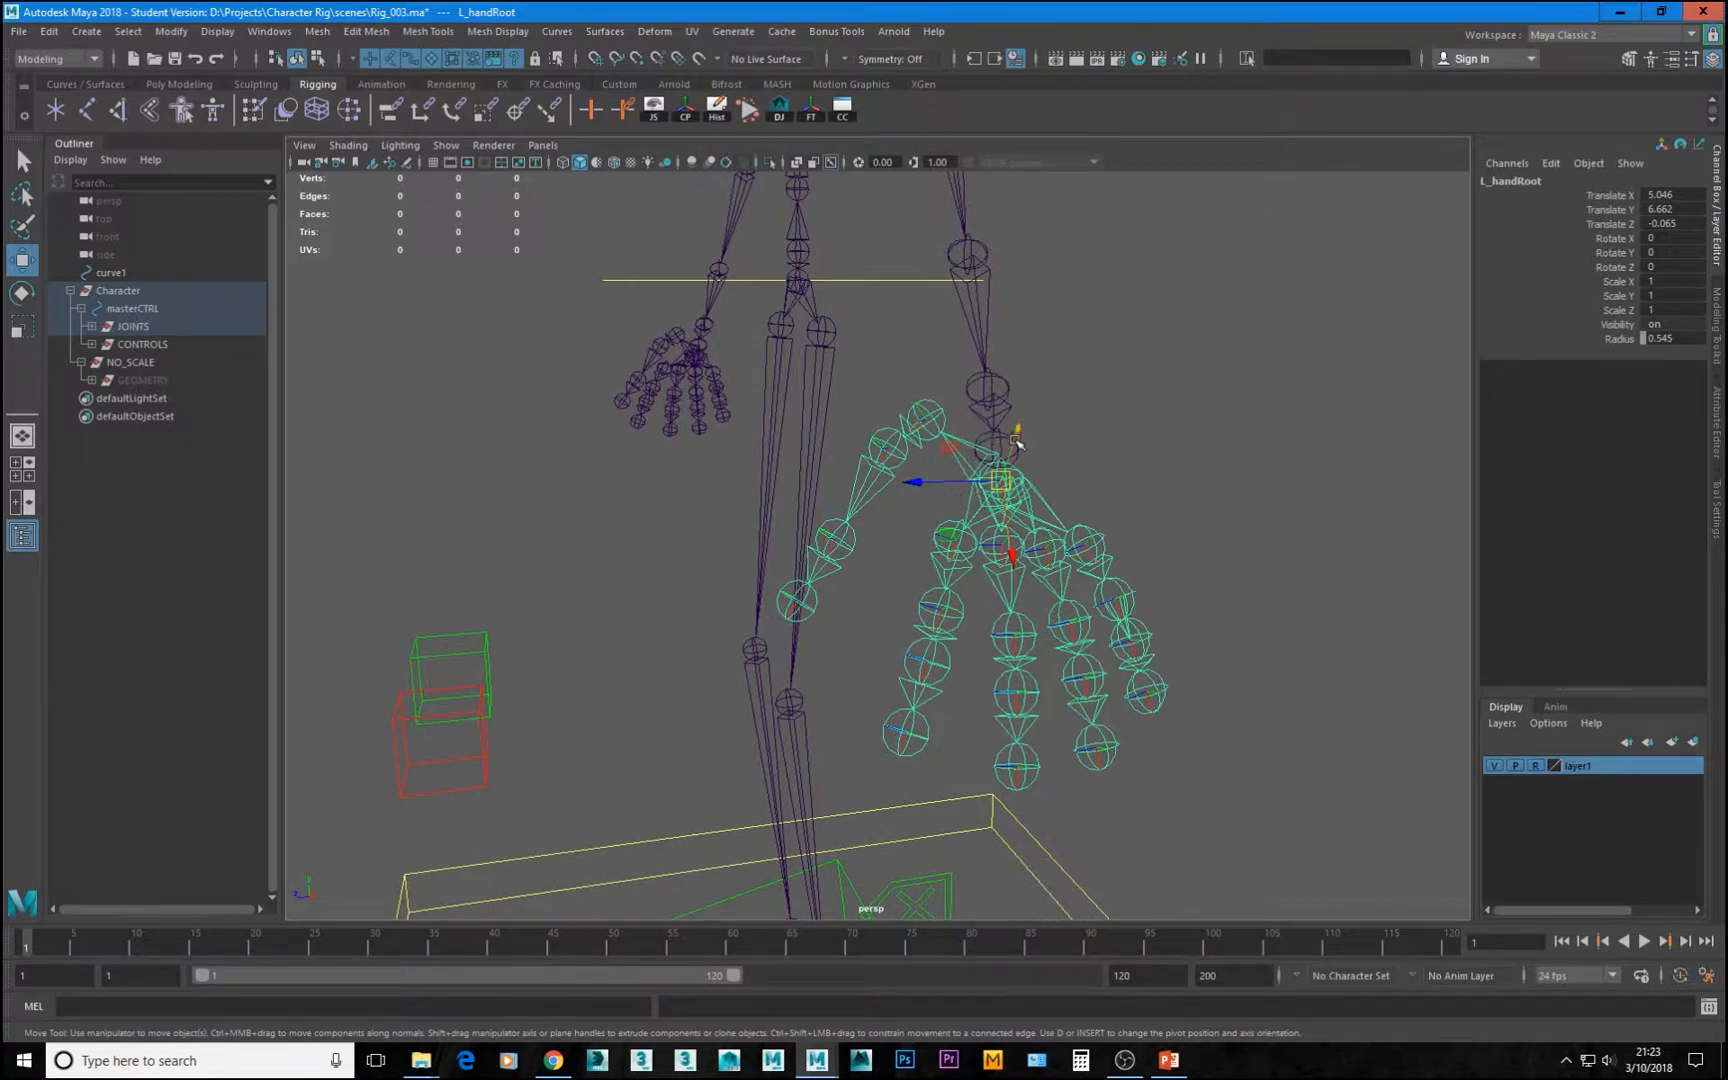
scroll(1010, 508, "down", 6)
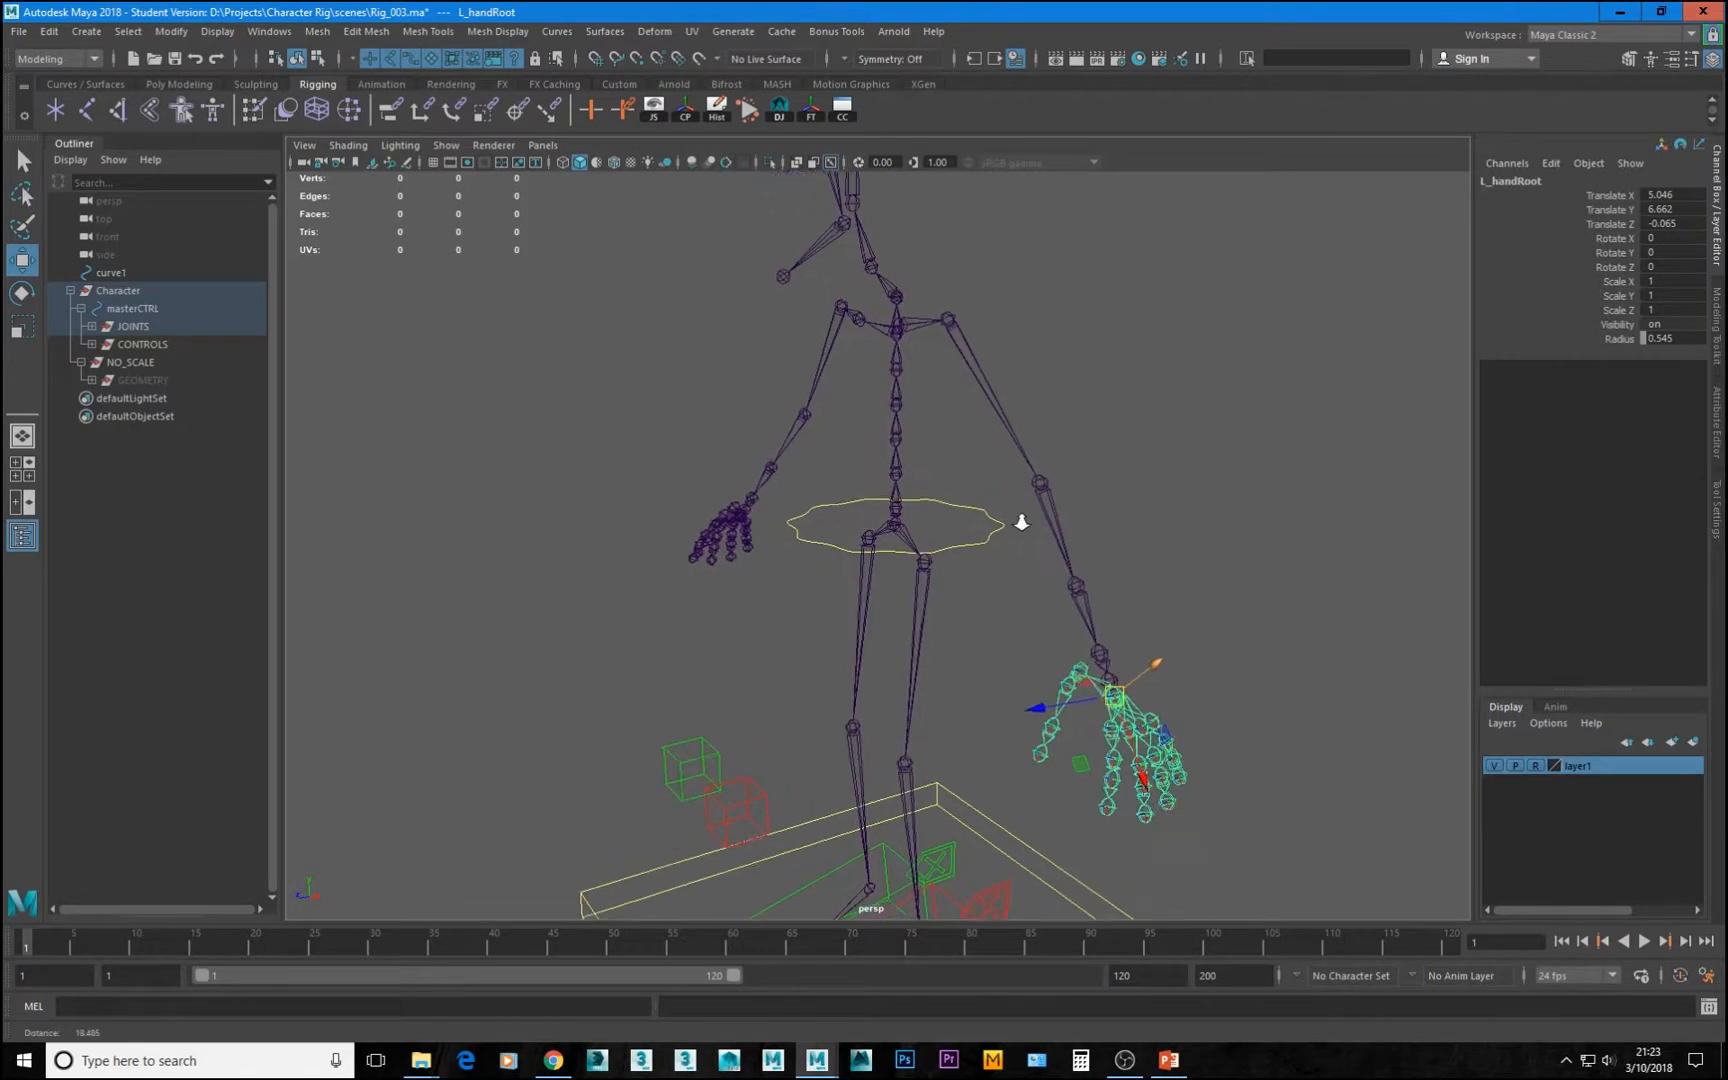
scroll(1010, 508, "up", 1)
middle_click_drag(1010, 508, 989, 554, "alt")
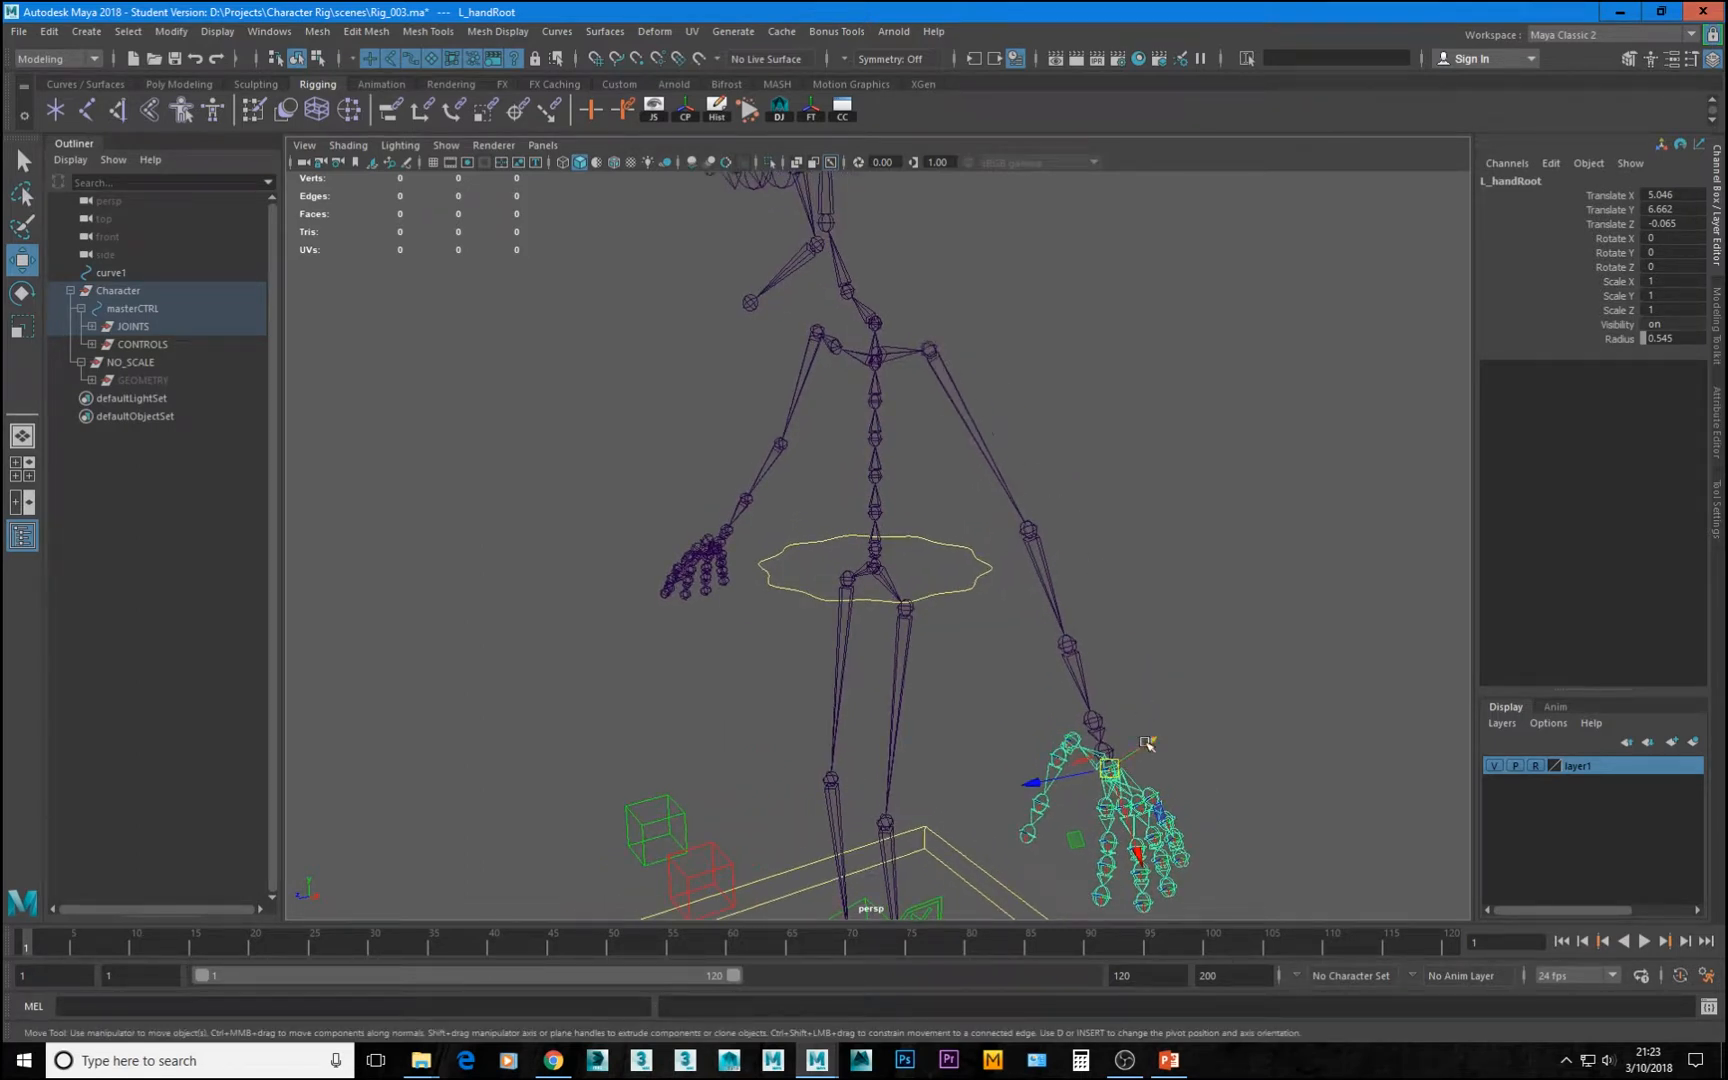
middle_click_drag(1108, 750, 1045, 617, "alt")
right_click_drag(1045, 617, 1084, 698, "alt")
middle_click_drag(1078, 484, 990, 569, "alt")
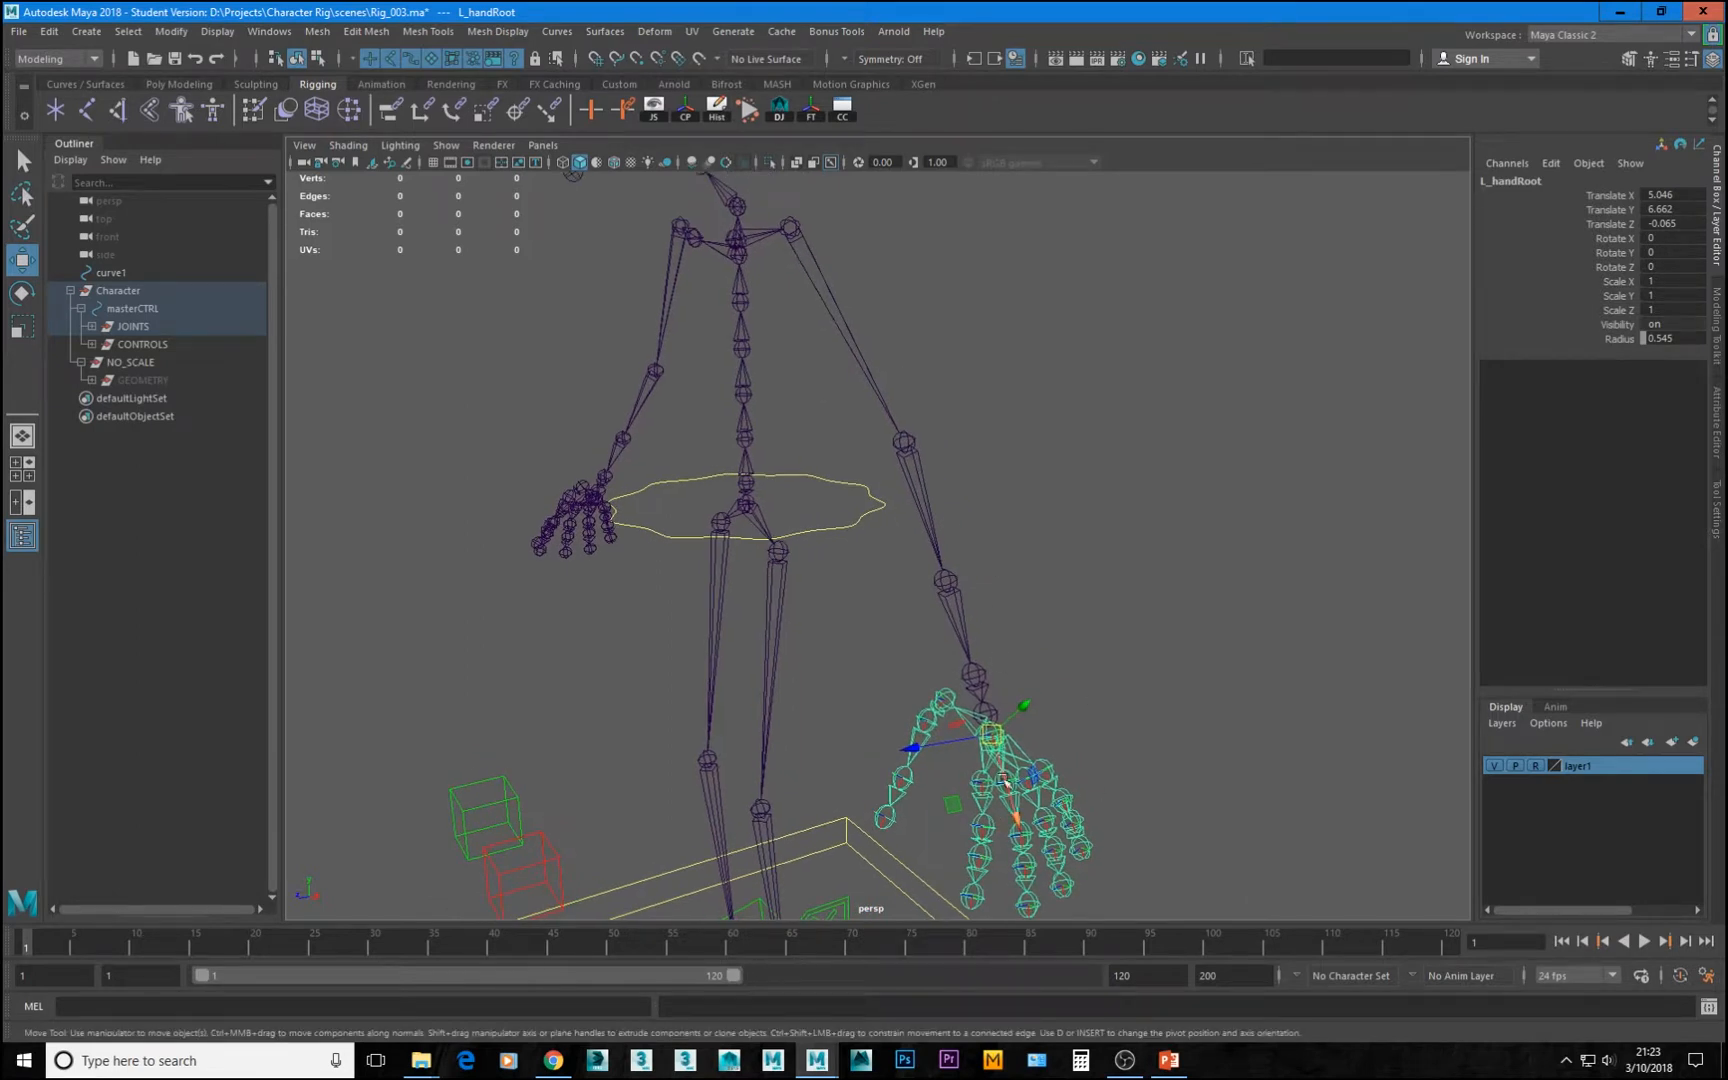
key("alt+Tab")
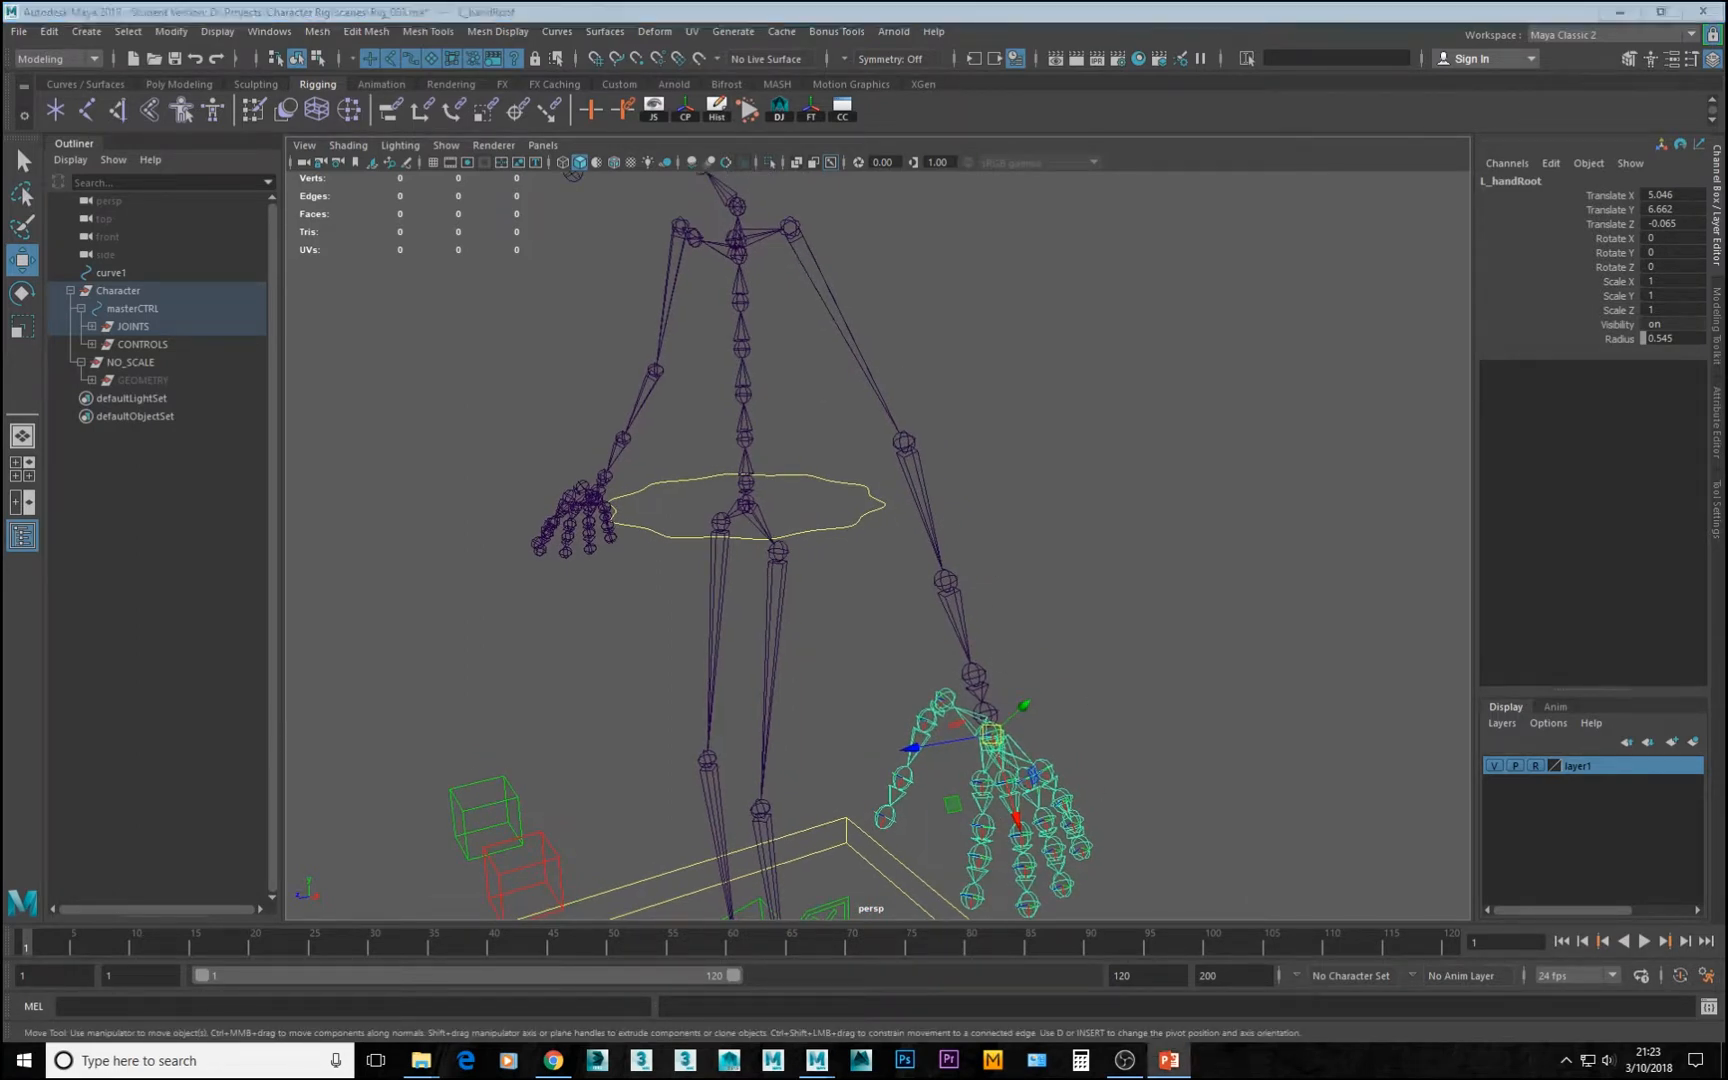
Select the left shoulder joint and inspect its chain down to the palm from the front and side
left_click_drag(512, 393, 937, 455, "alt")
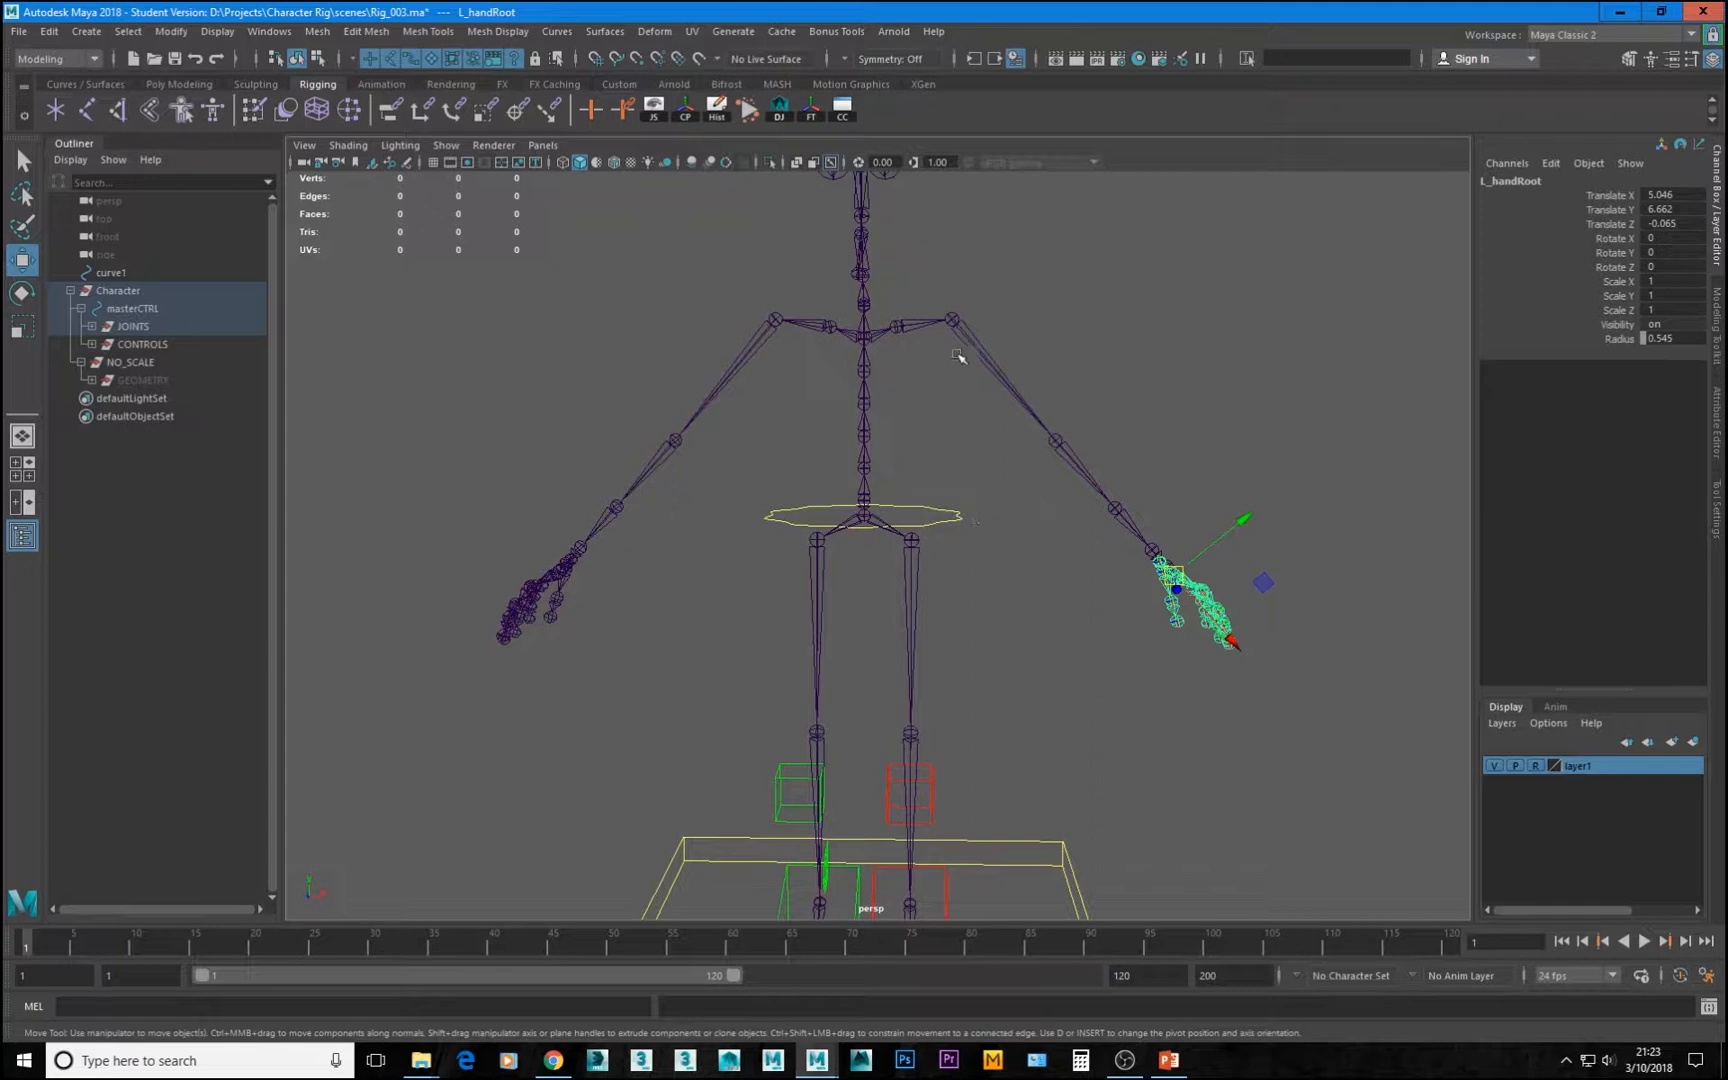
left_click(952, 320)
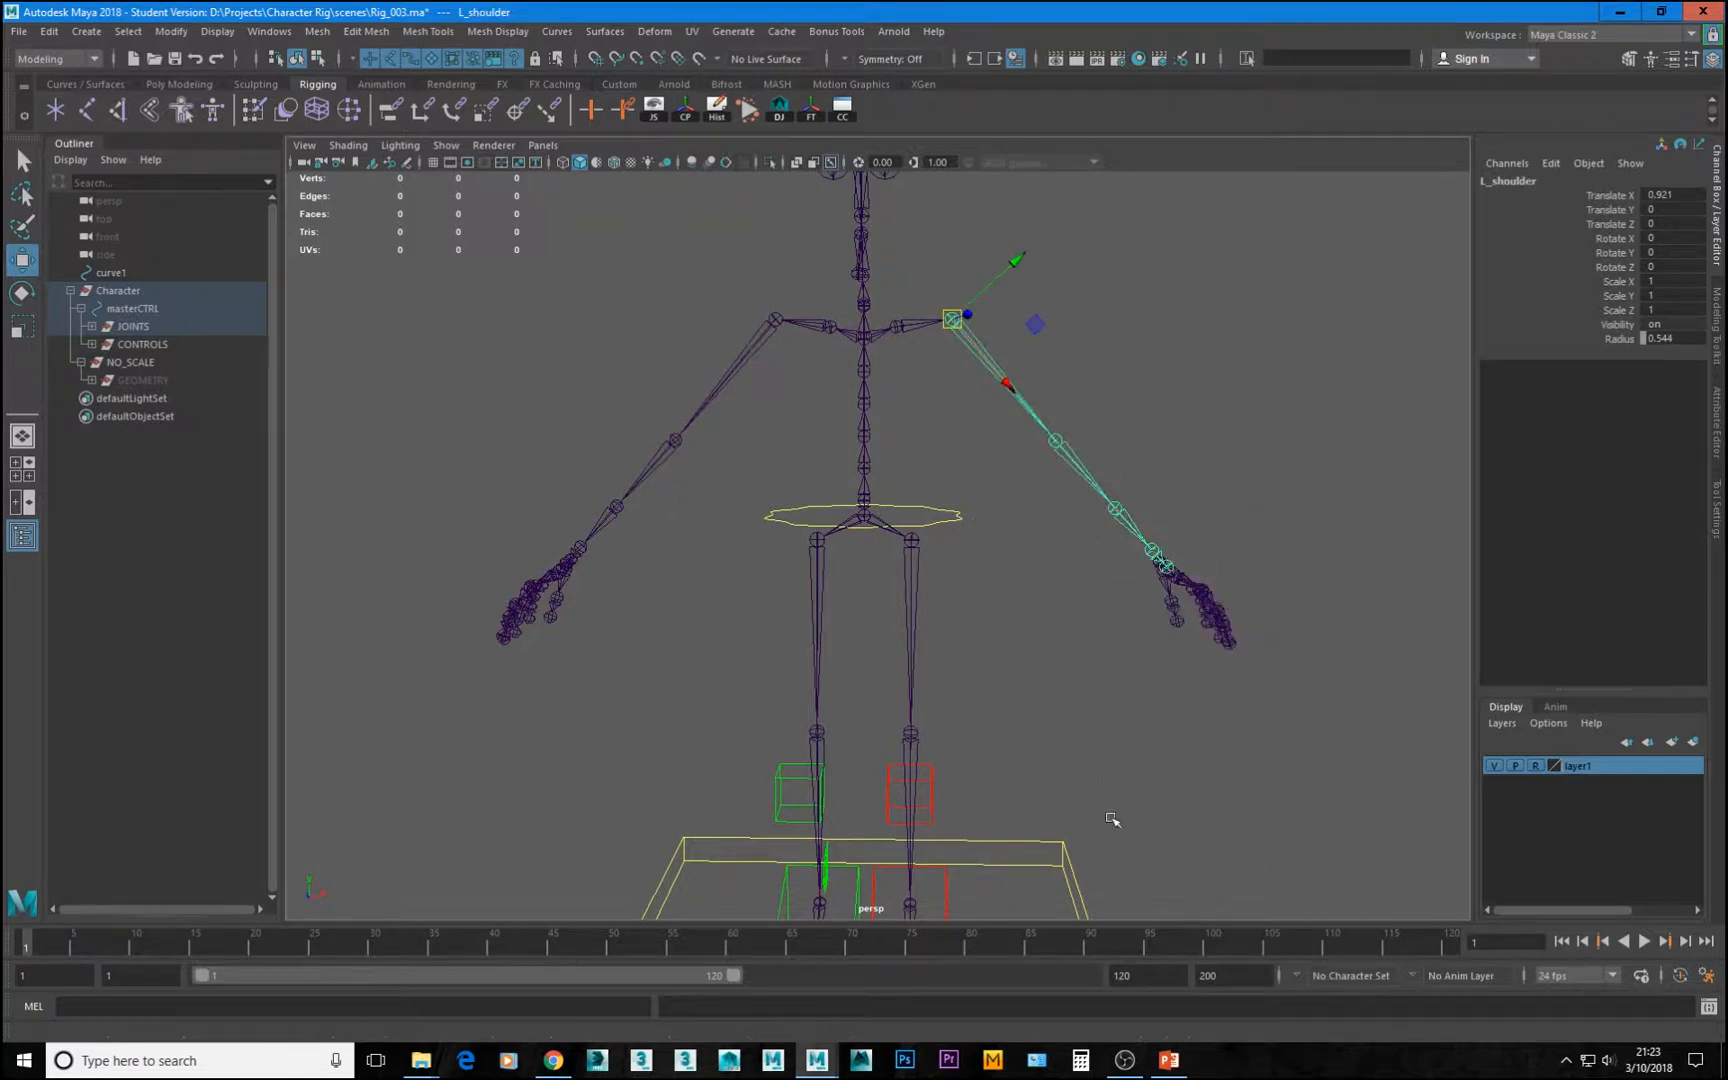
left_click_drag(1111, 818, 1030, 846, "alt")
middle_click_drag(820, 669, 851, 790, "alt")
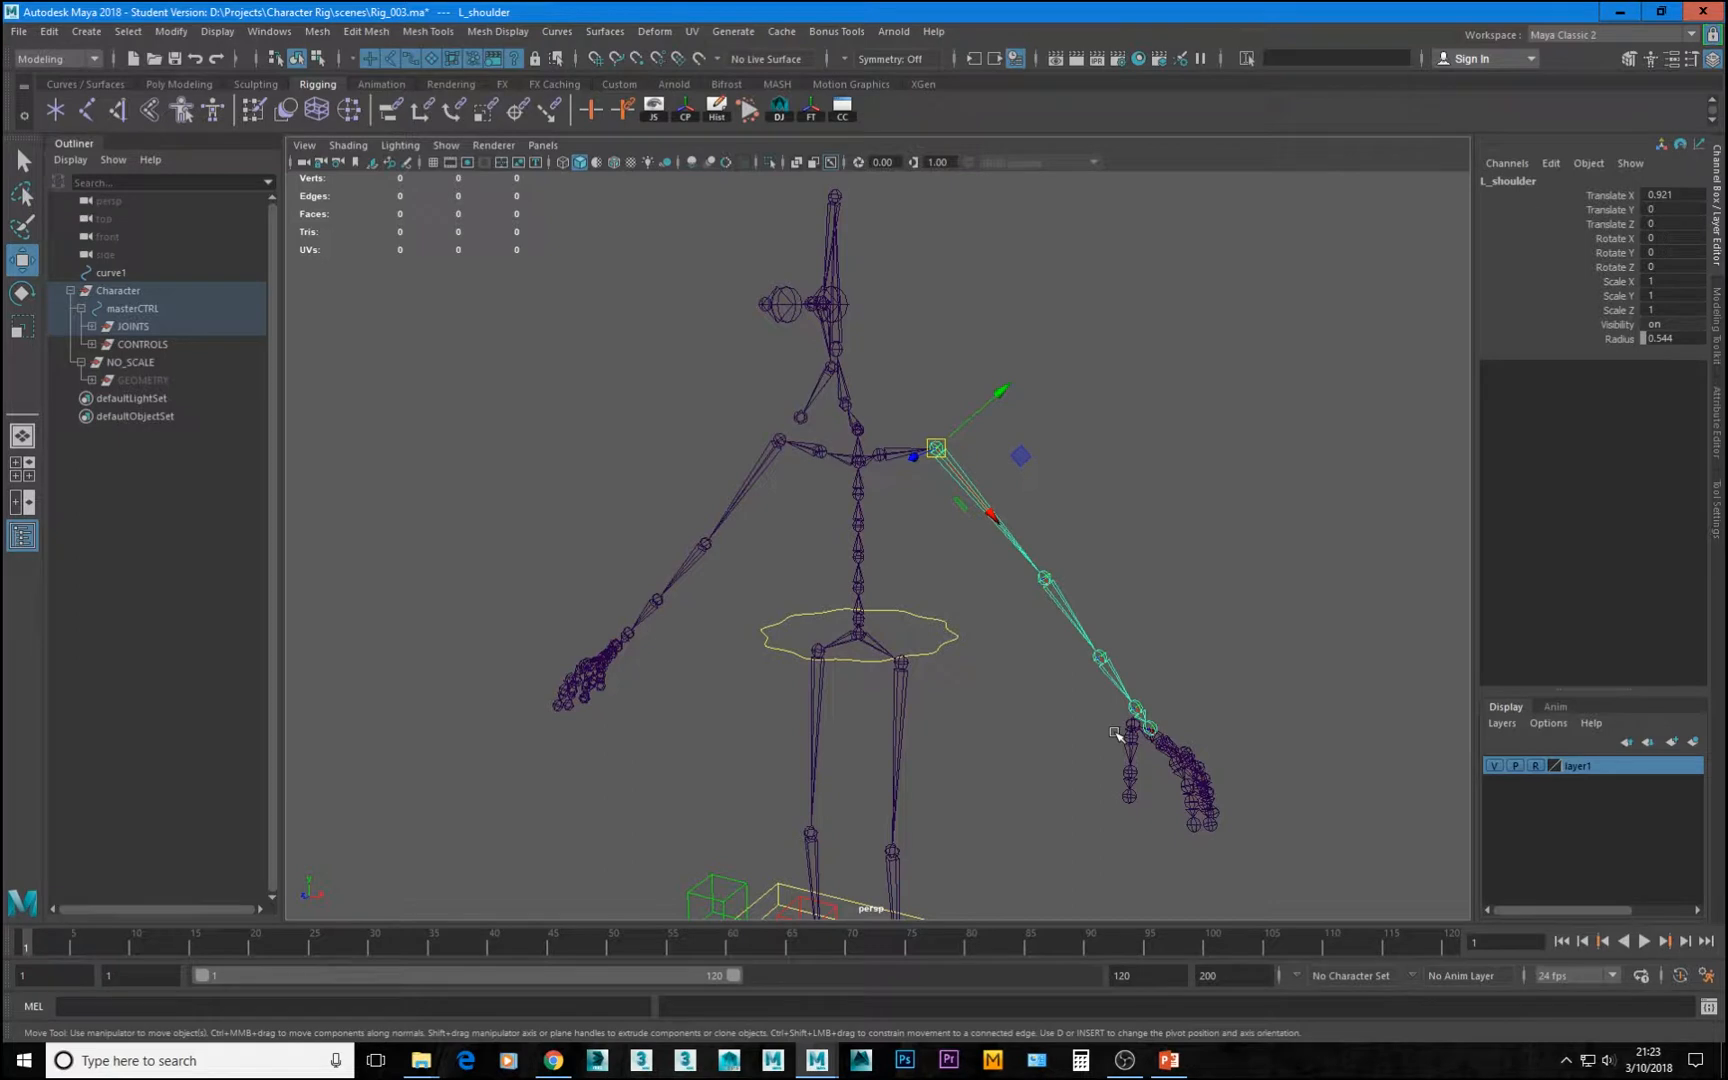
left_click_drag(655, 424, 785, 406, "alt")
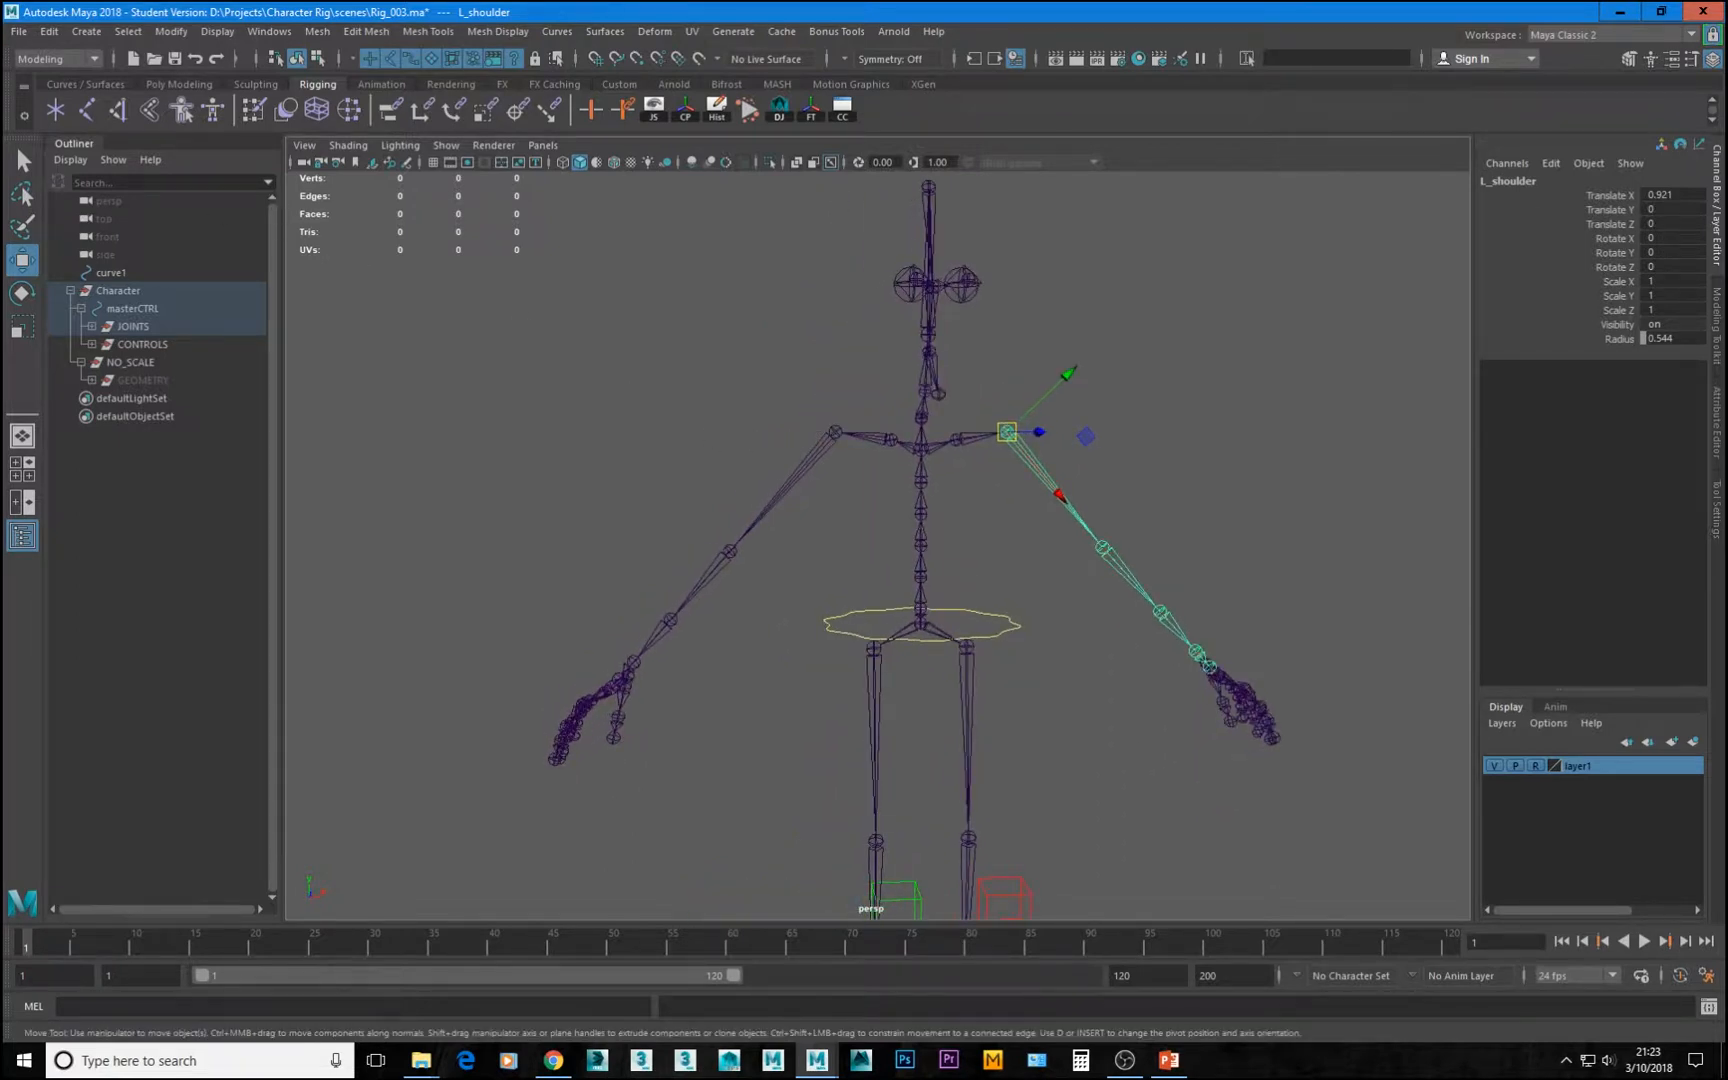
Select the left and right clavicle joints together
left_click(958, 440)
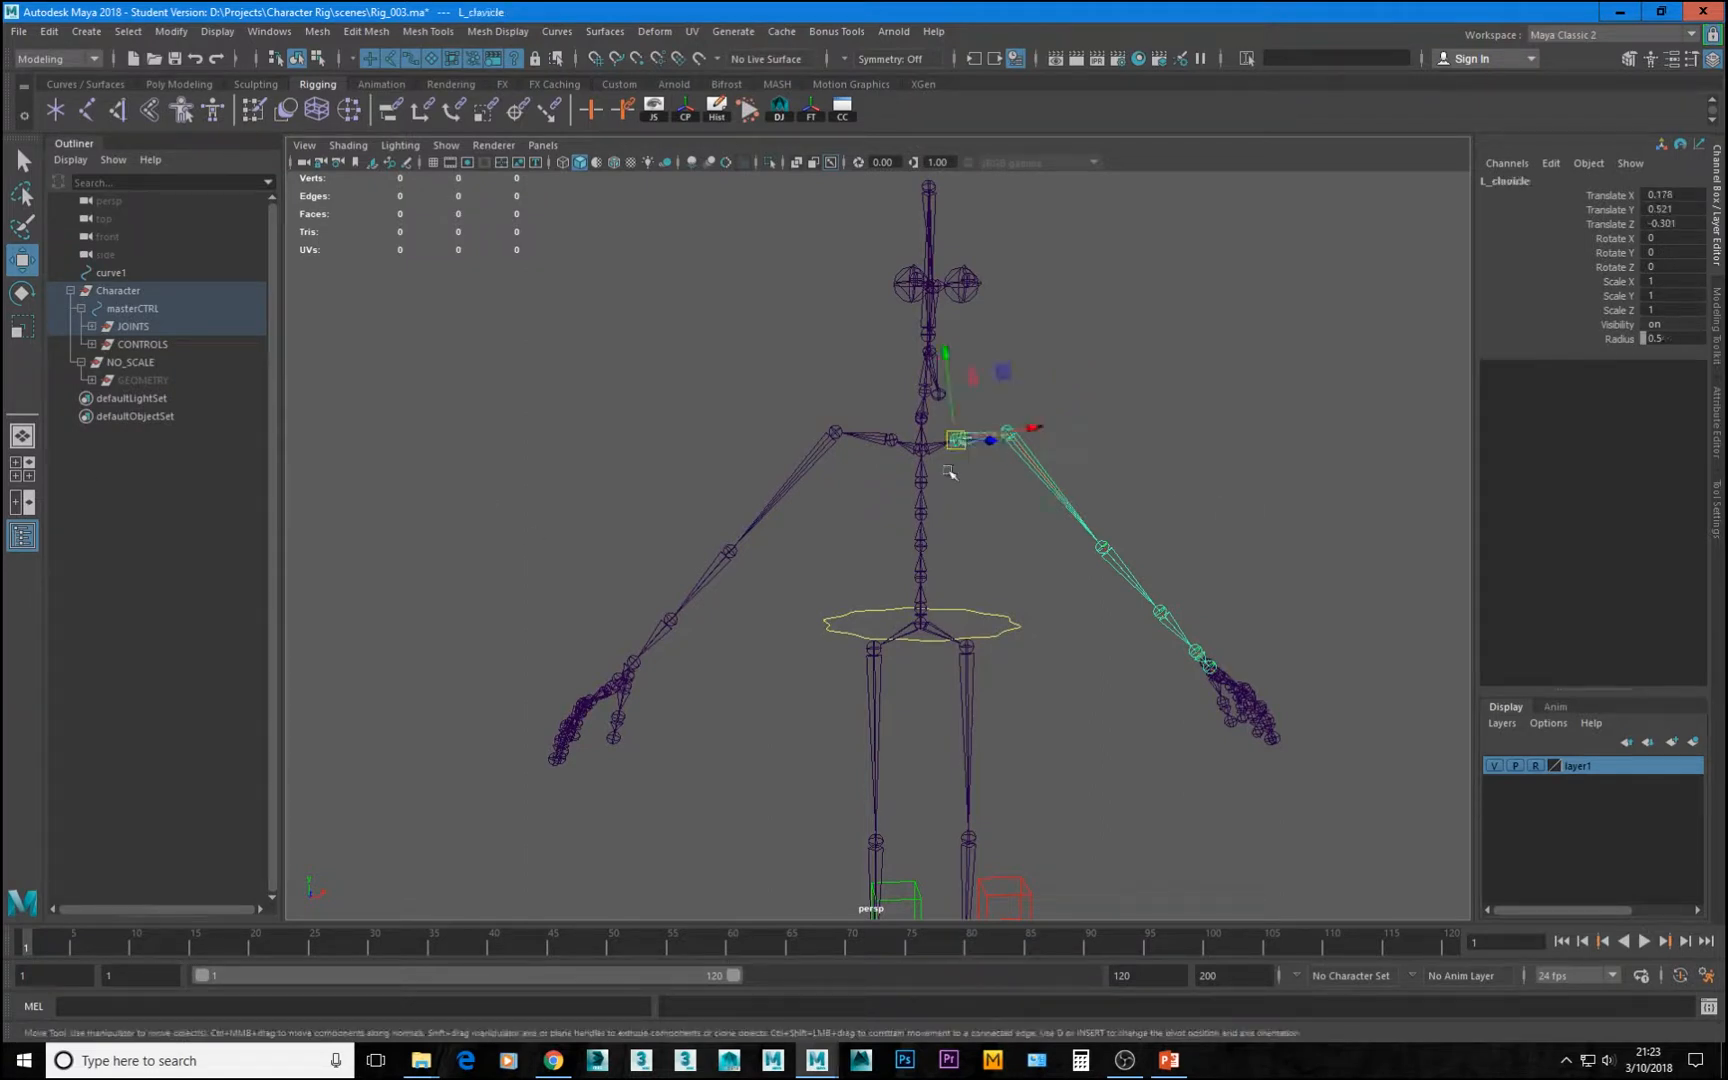
left_click(891, 440, "shift")
left_click_drag(857, 550, 861, 528, "alt")
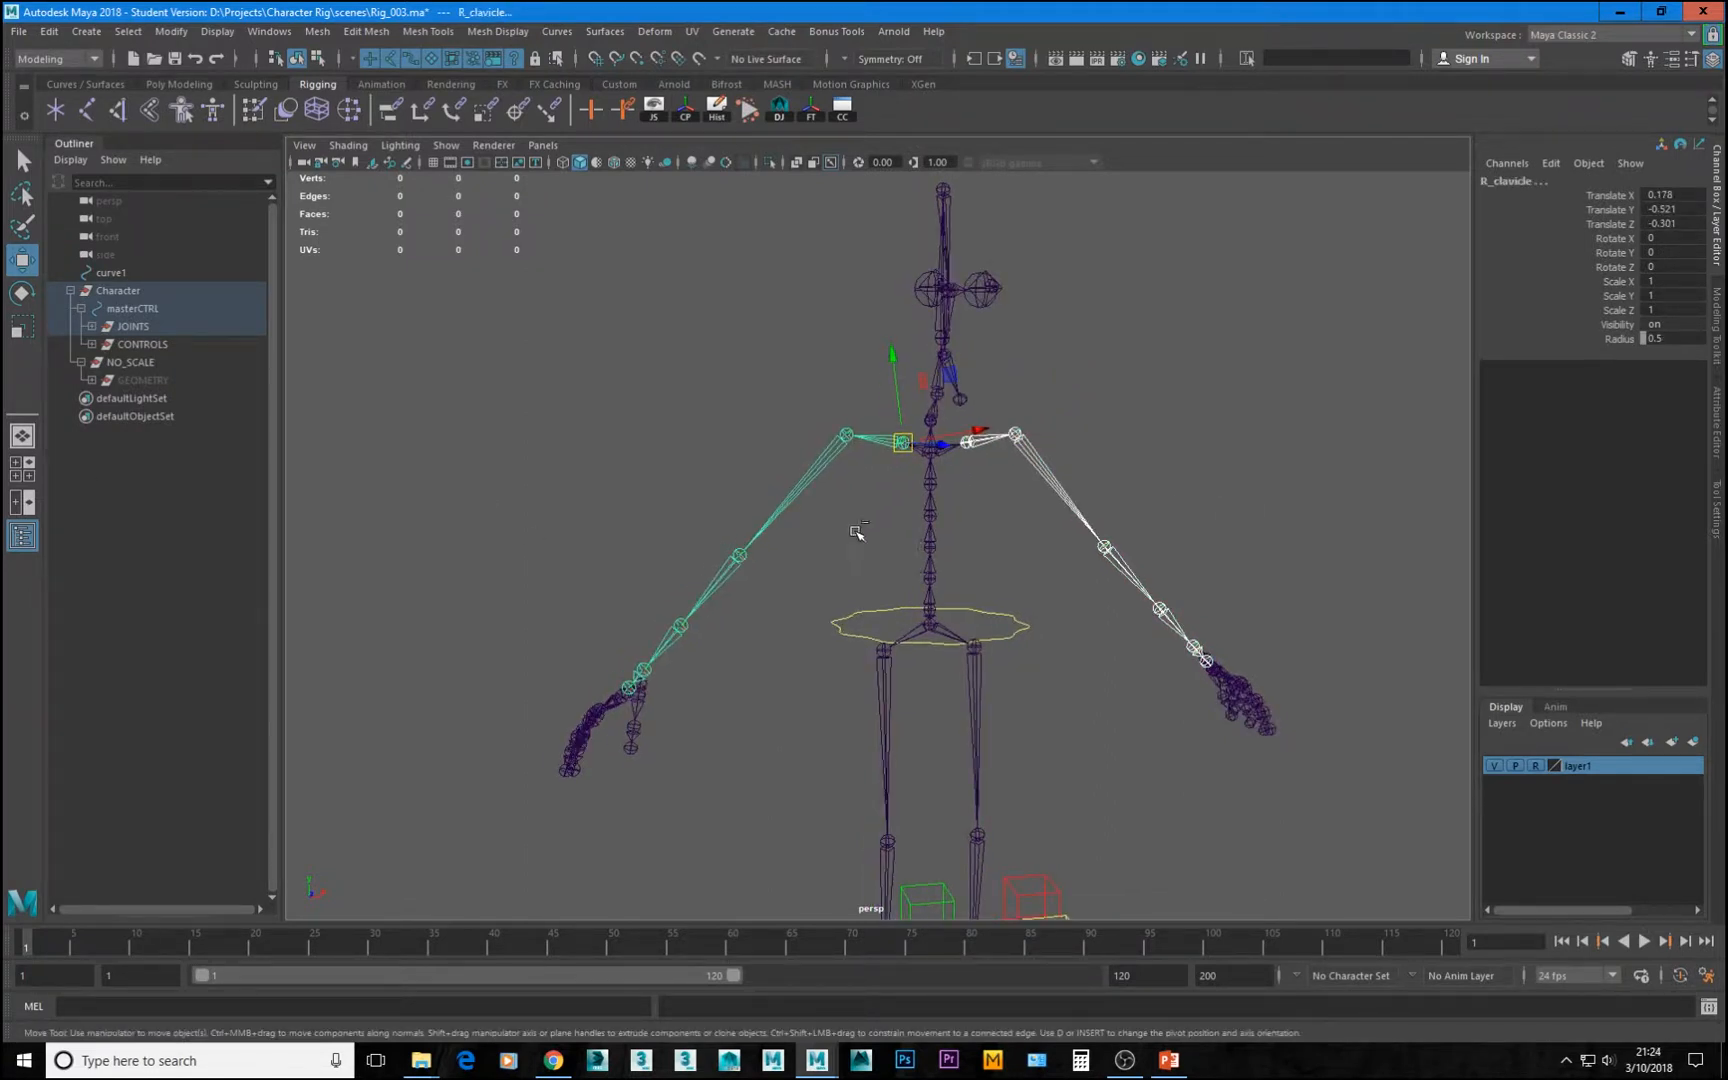
Expand the JOINTS group in a widened Outliner and collapse the clavicle, pelvis, neckA and hand root chains
left_click(92, 326, "shift")
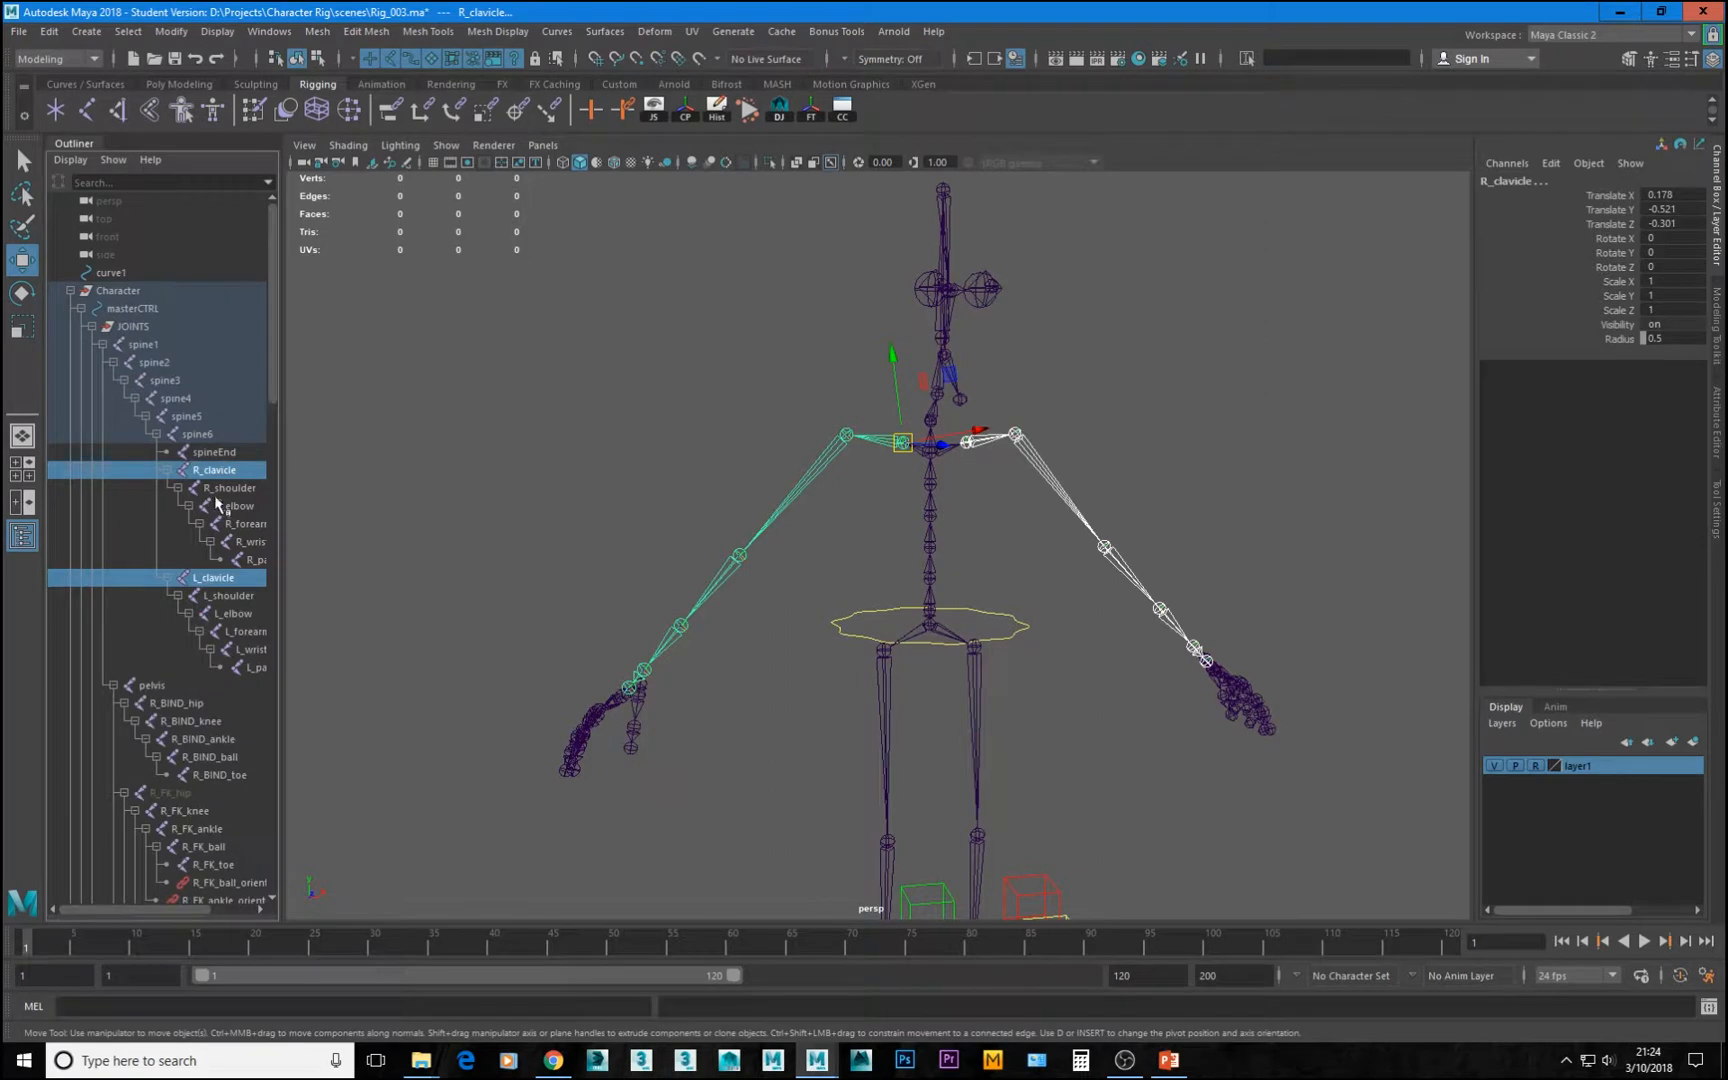
left_click_drag(283, 476, 343, 478)
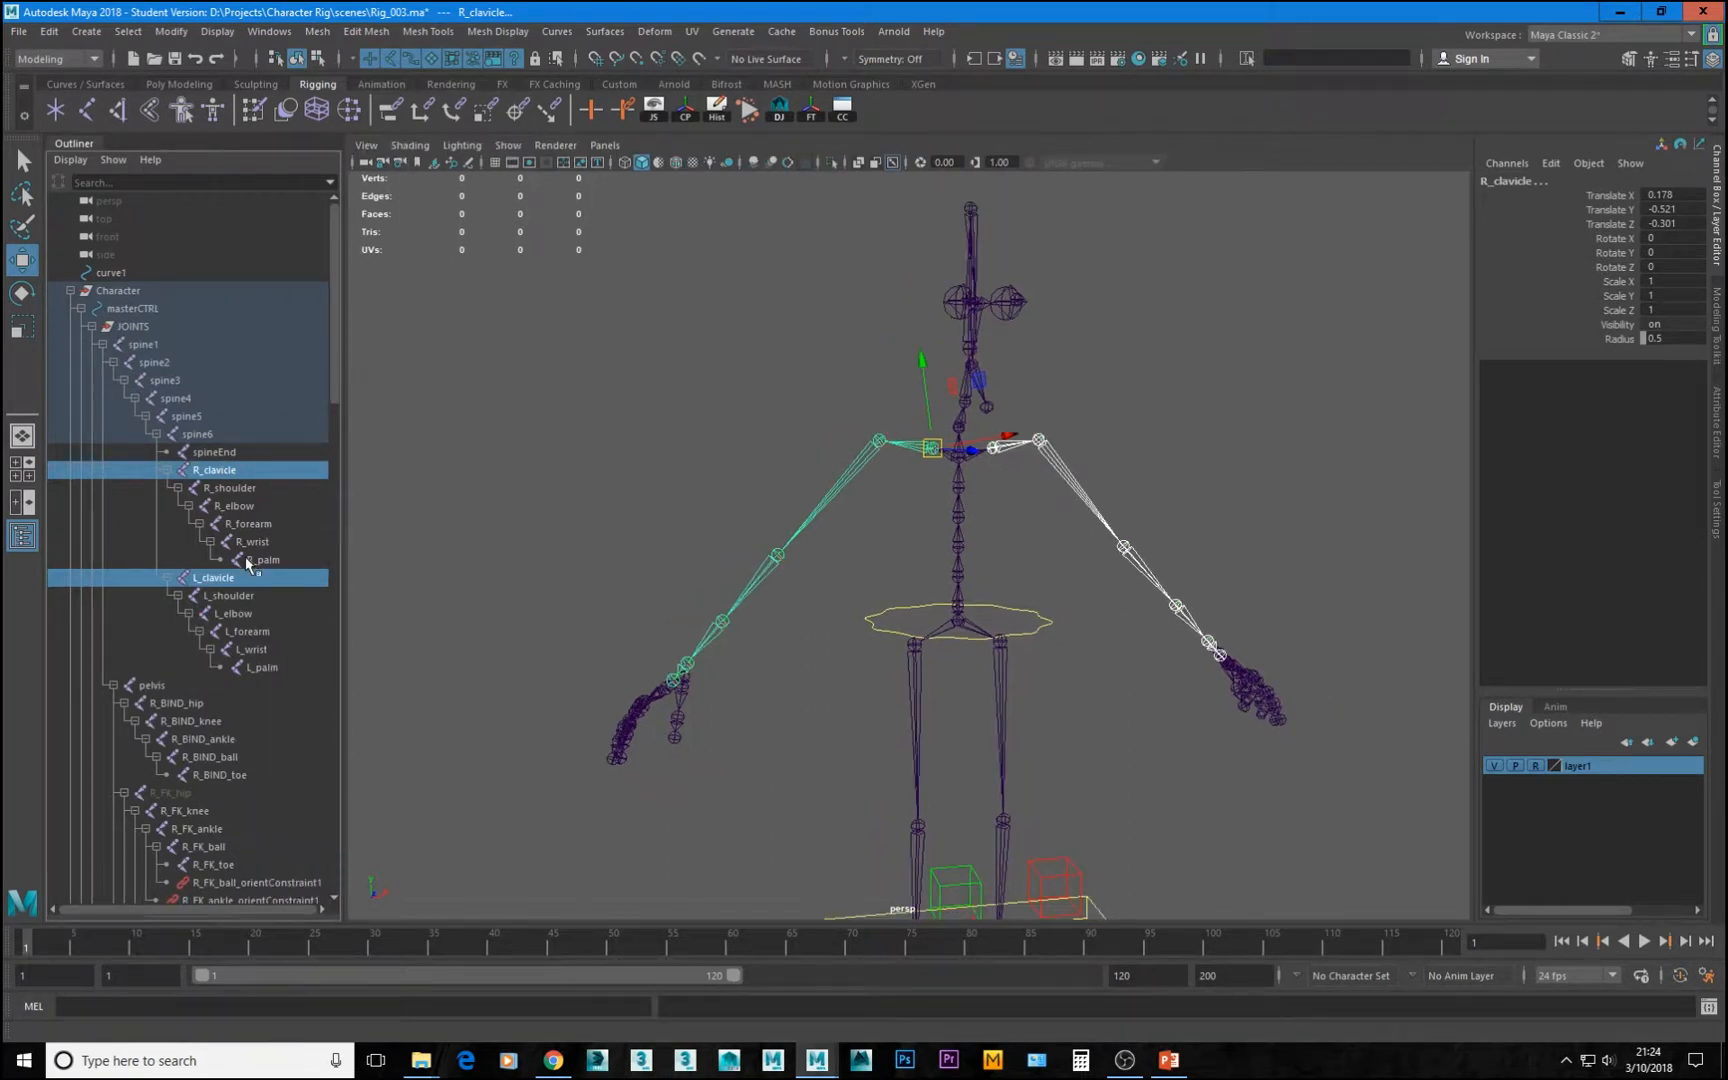
left_click(166, 470)
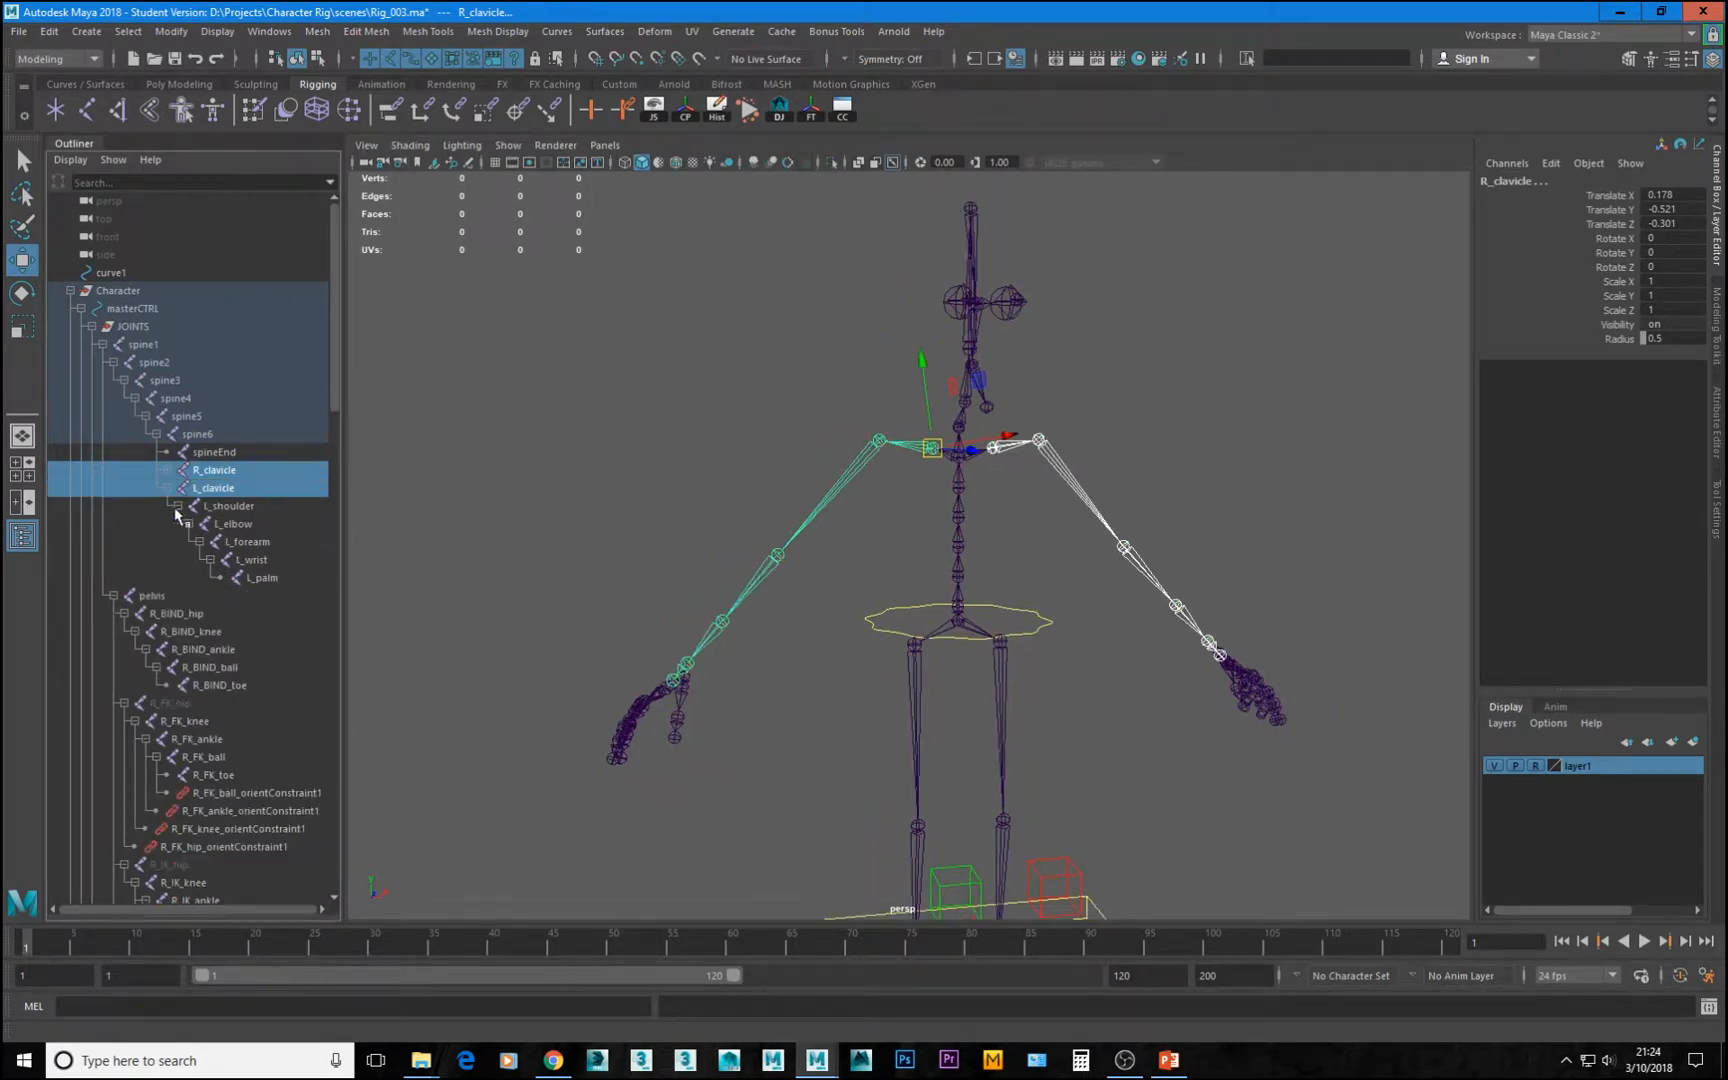
left_click(166, 488)
left_click(113, 505)
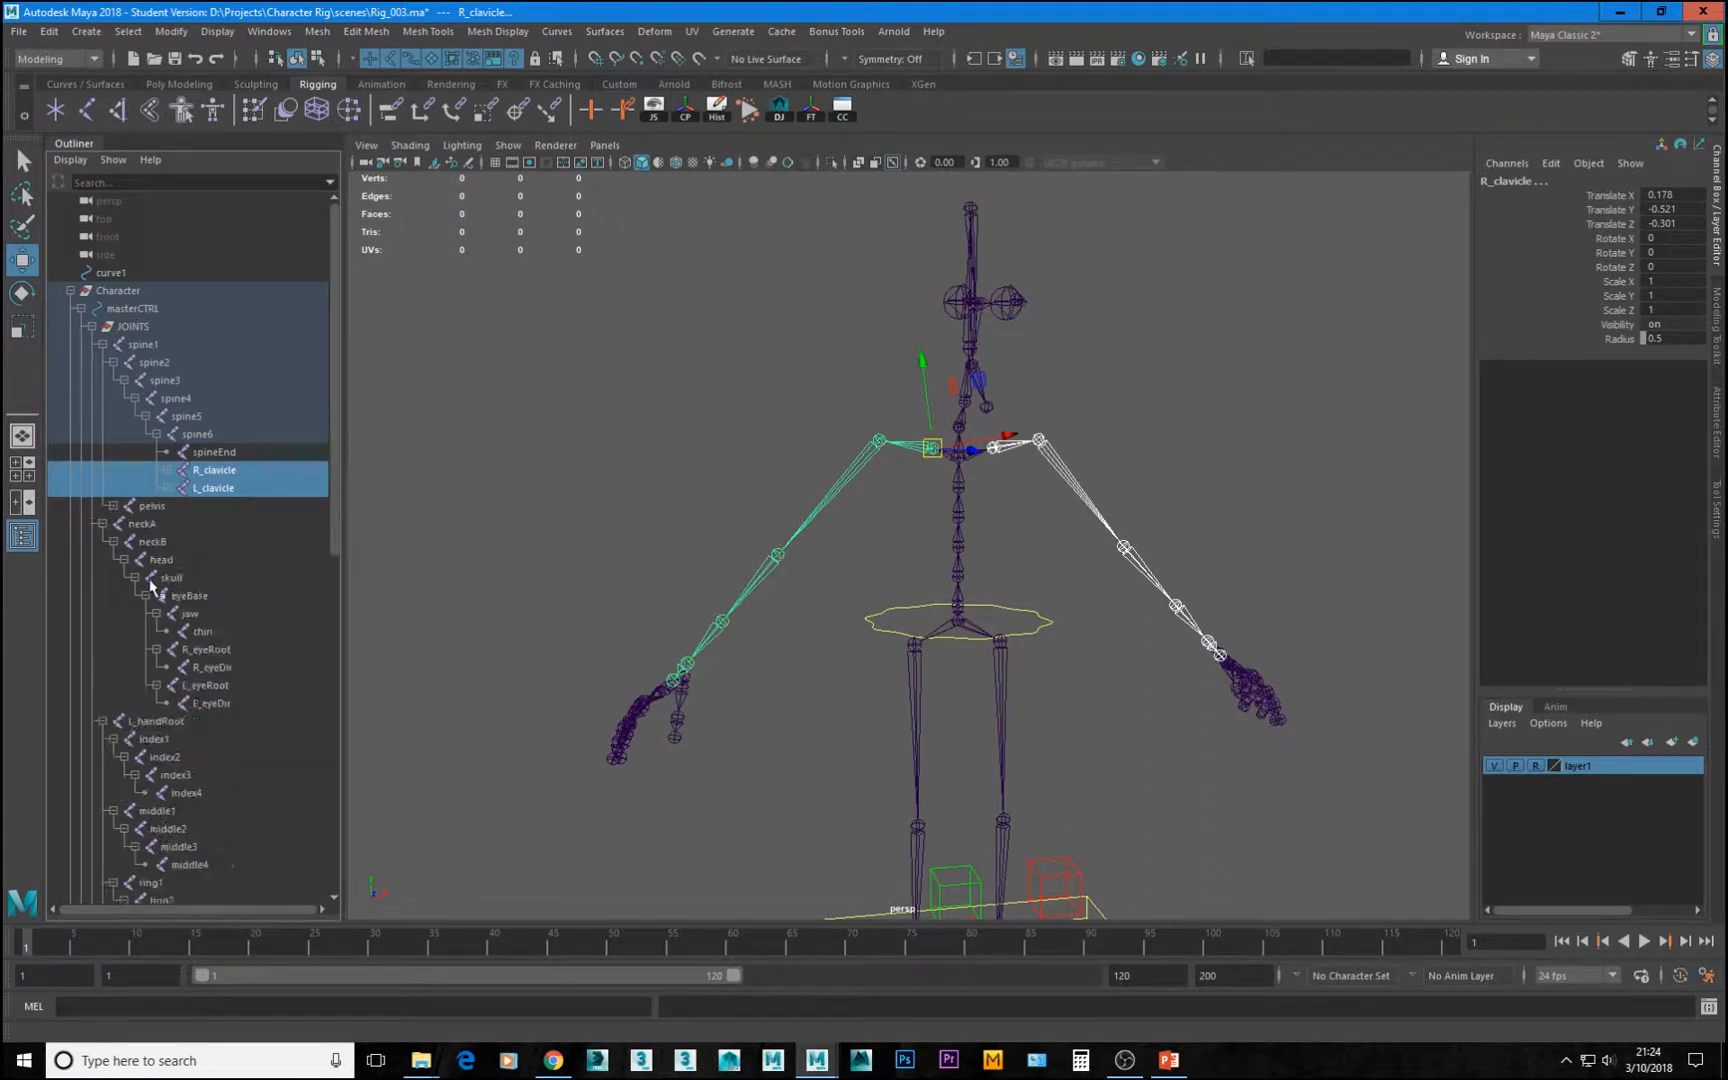
left_click(103, 541)
left_click(103, 541)
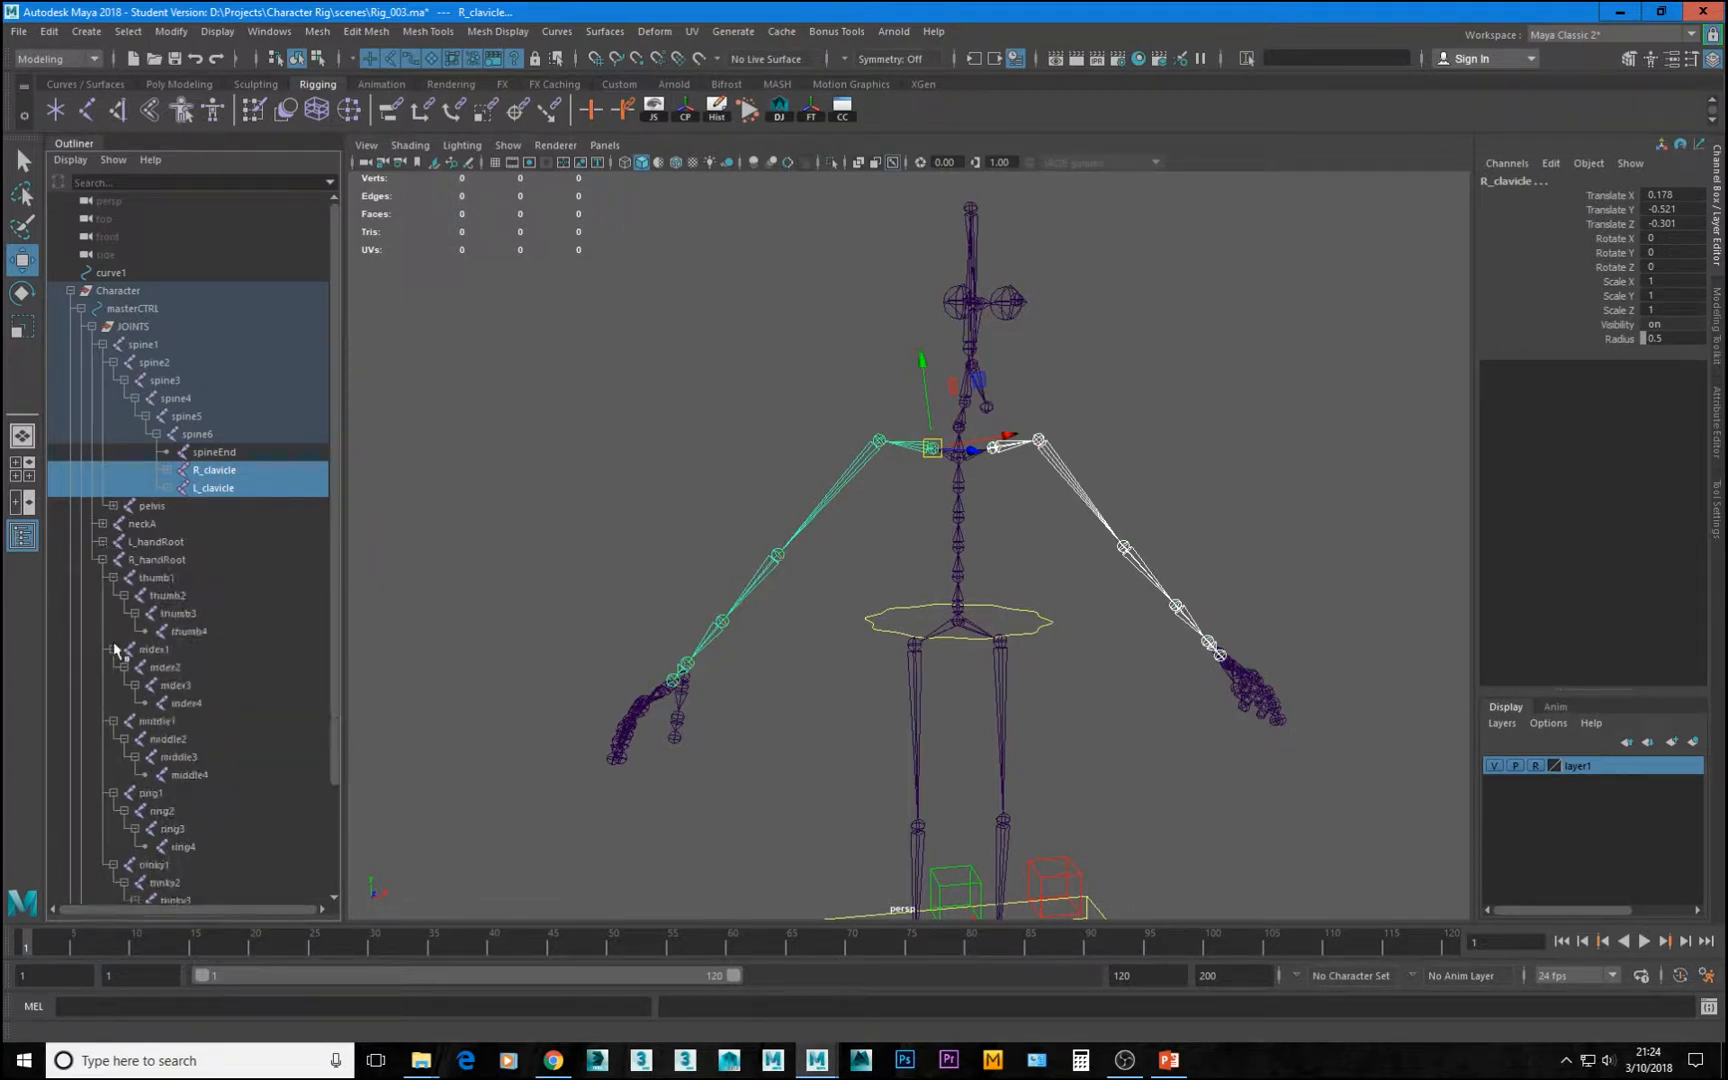
left_click(103, 559)
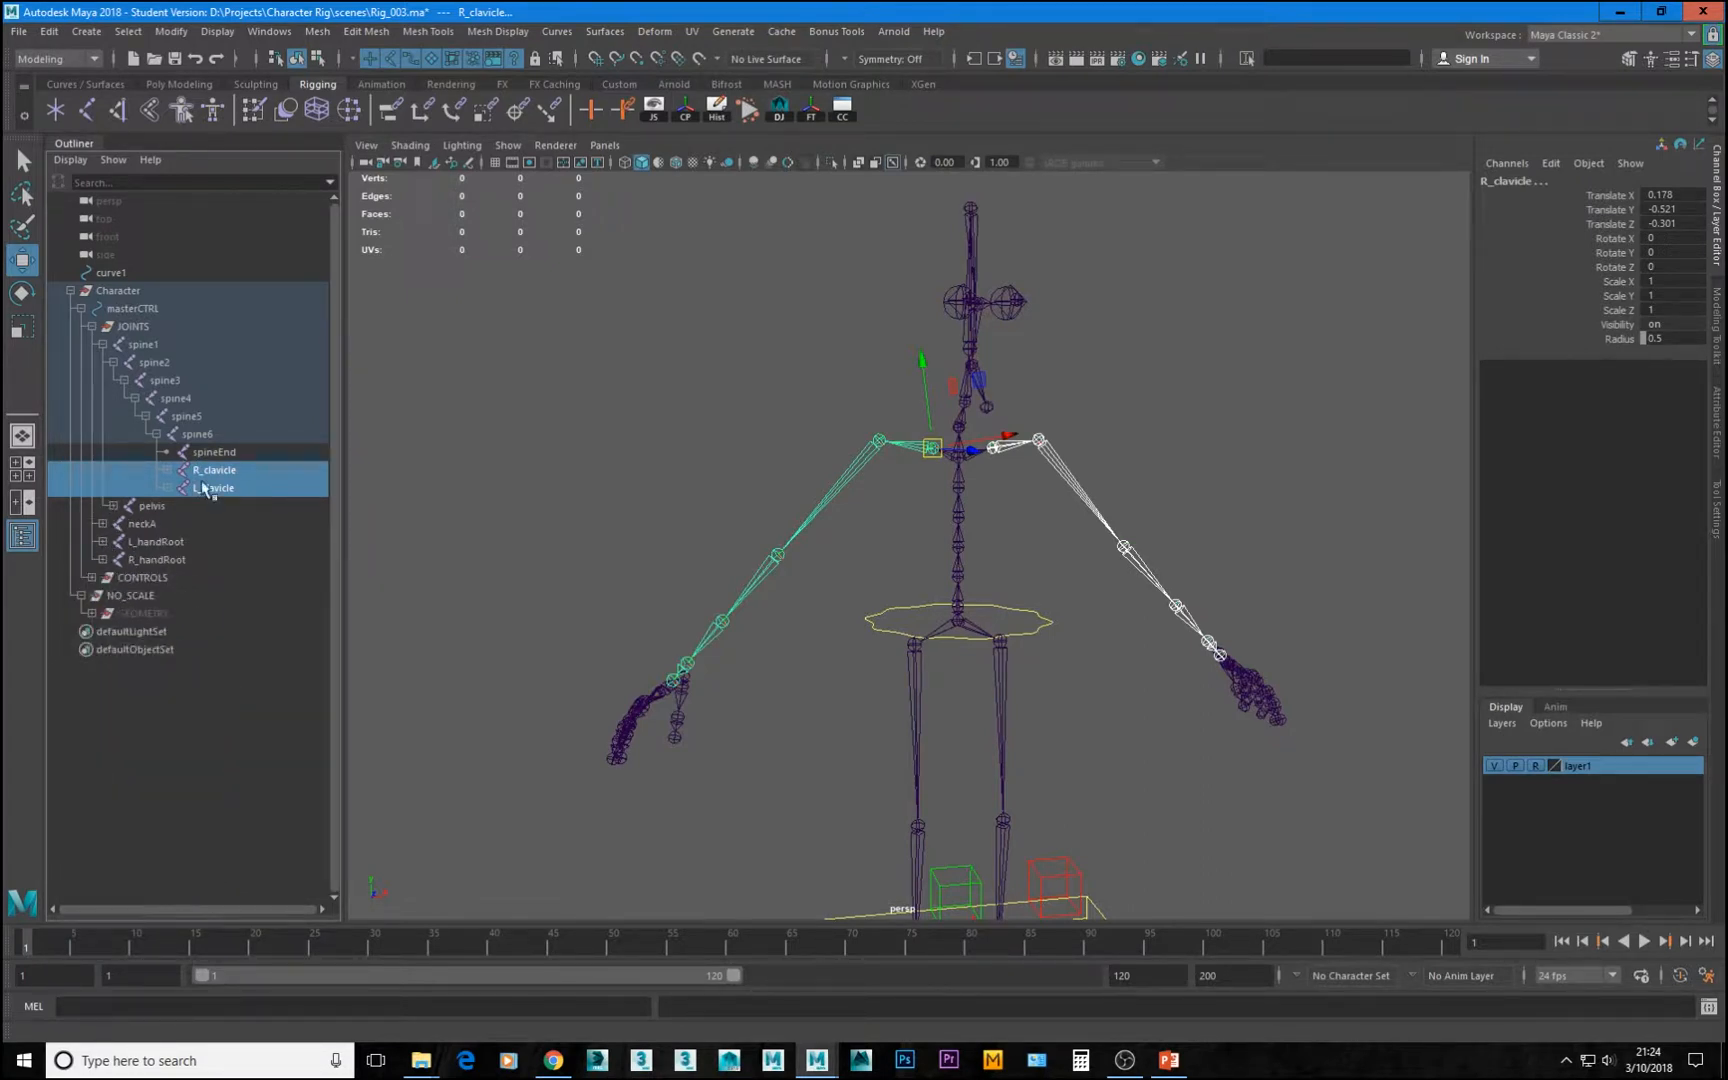
Duplicate the R_clavicle and L_clavicle joint chains twice
left_click(233, 488, "shift")
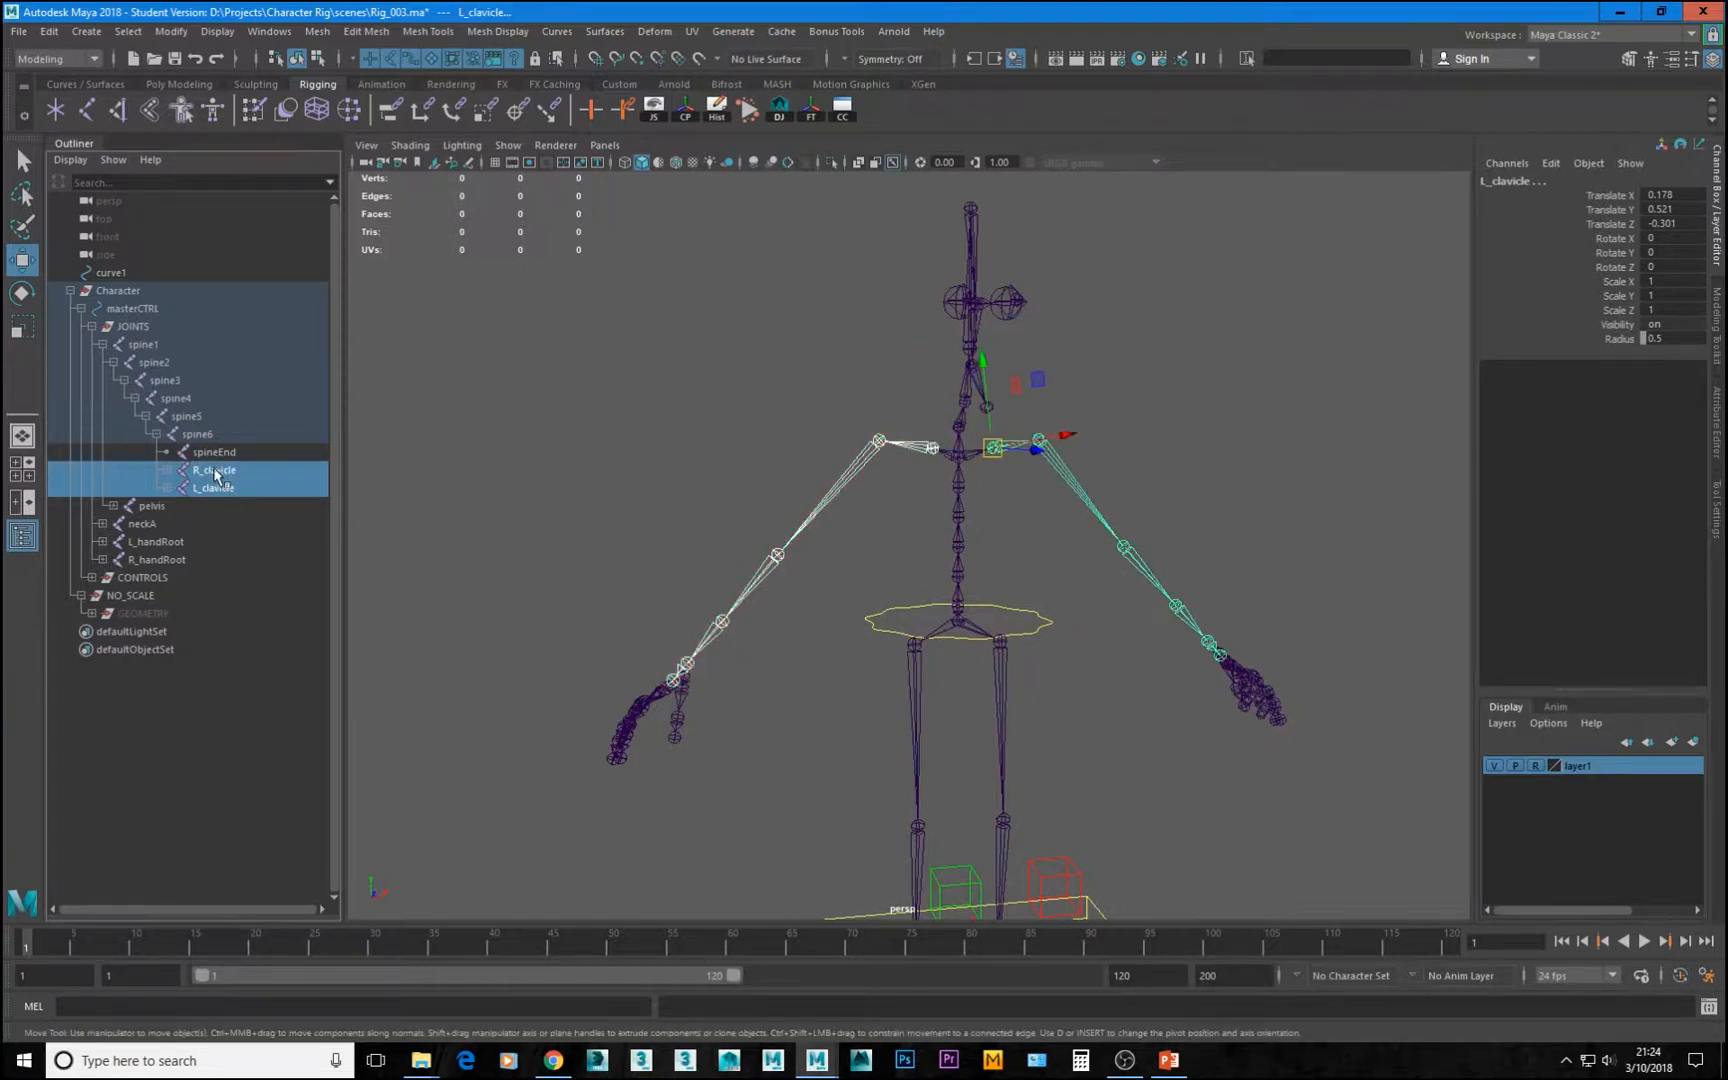
key("ctrl+d")
key("ctrl+d")
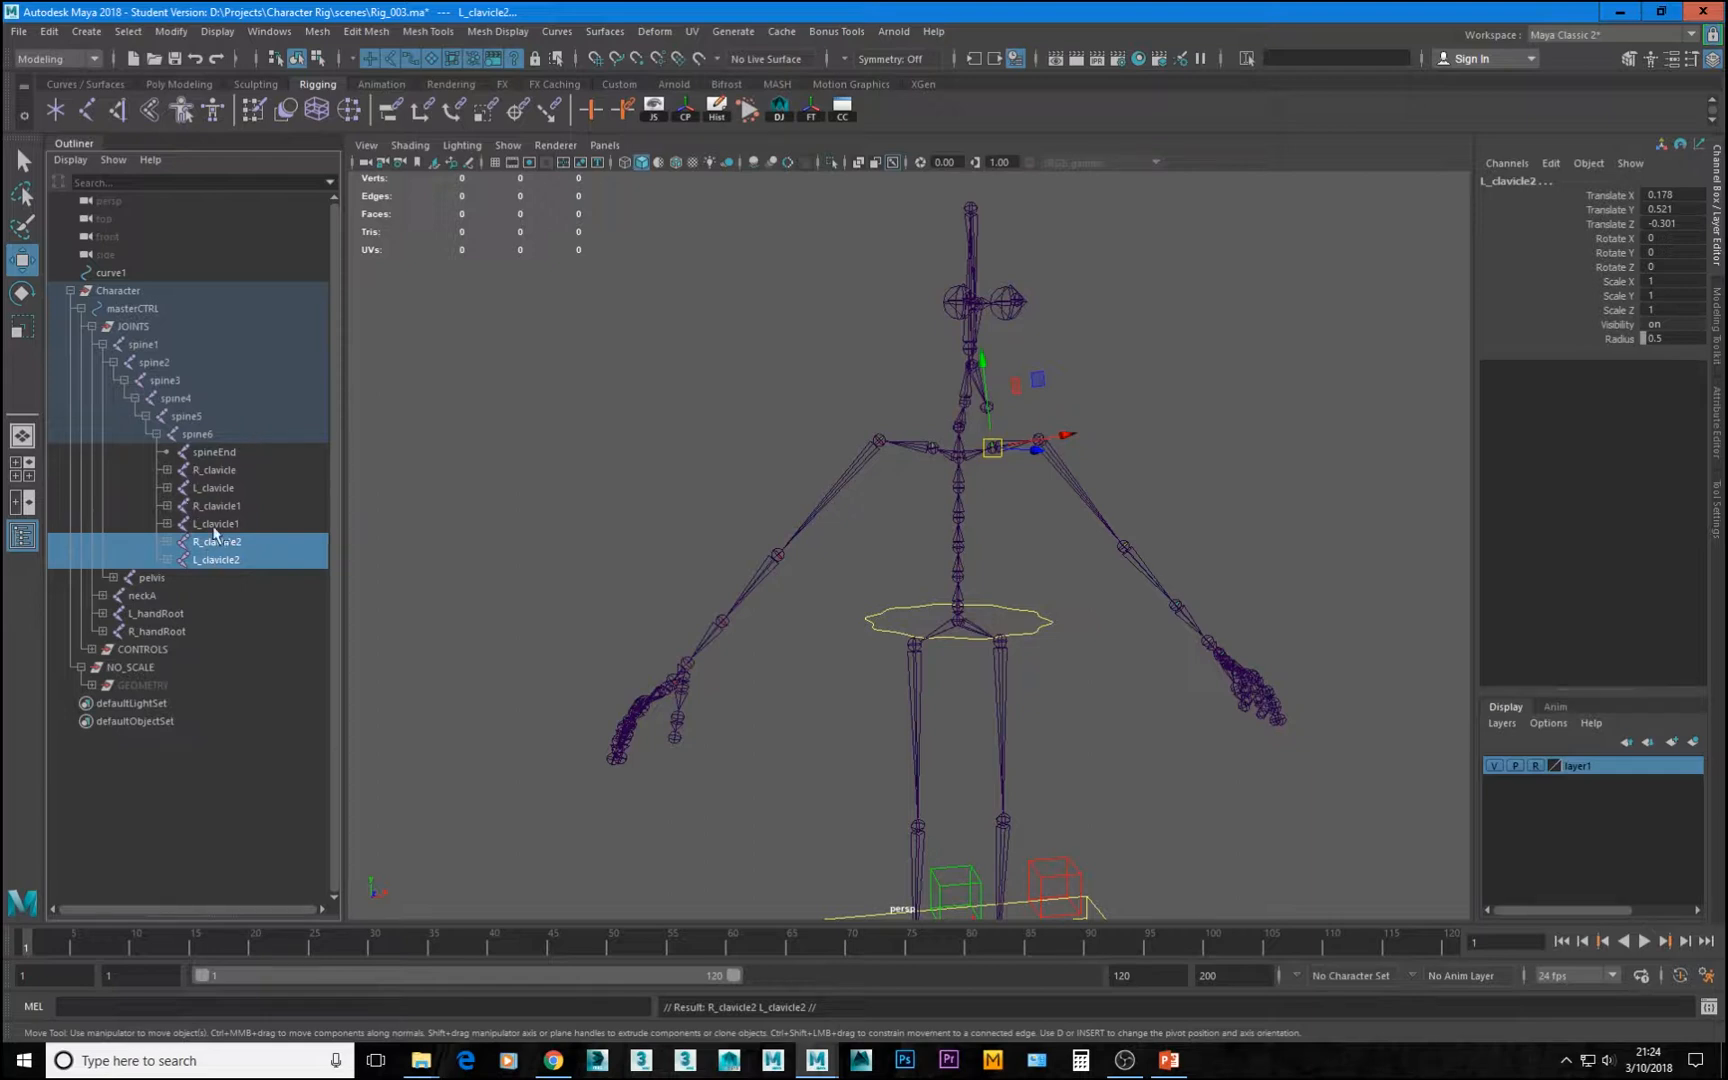
Use Search and Replace Names to replace L_ with L_BIND_ throughout the original L_clavicle hierarchy
left_click(224, 471)
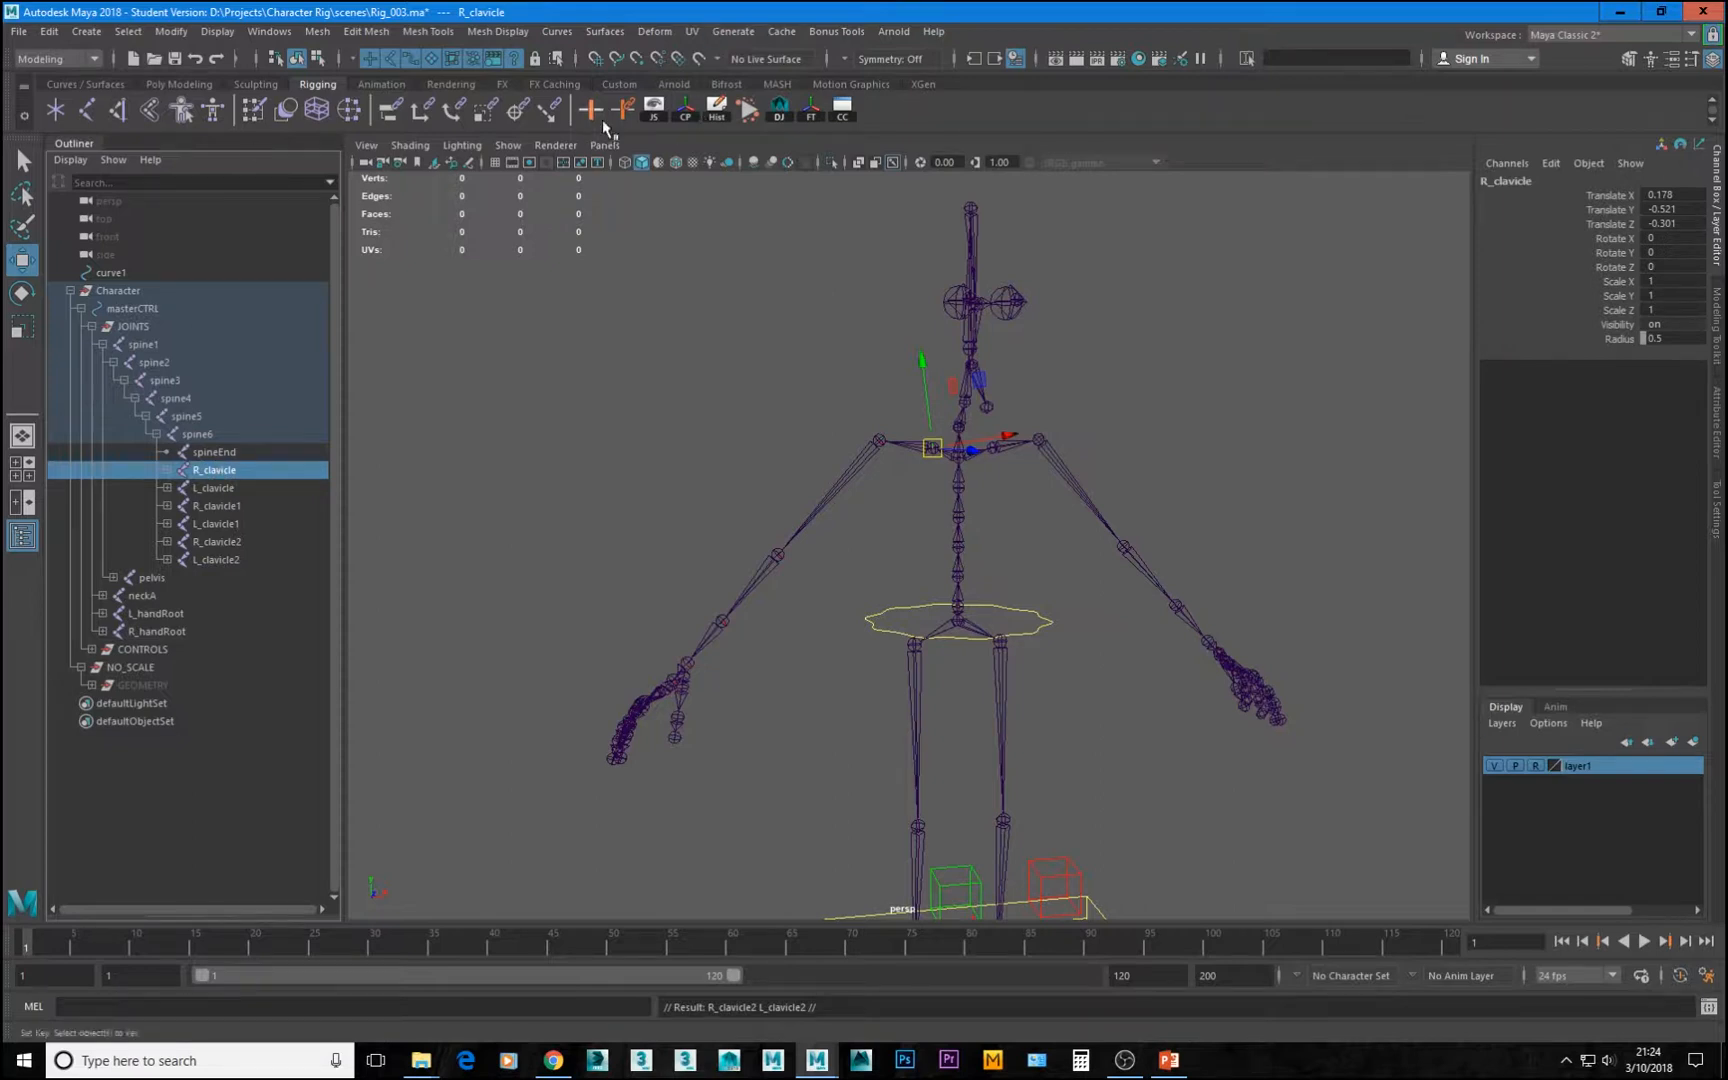
left_click(268, 32)
mouse_move(171, 31)
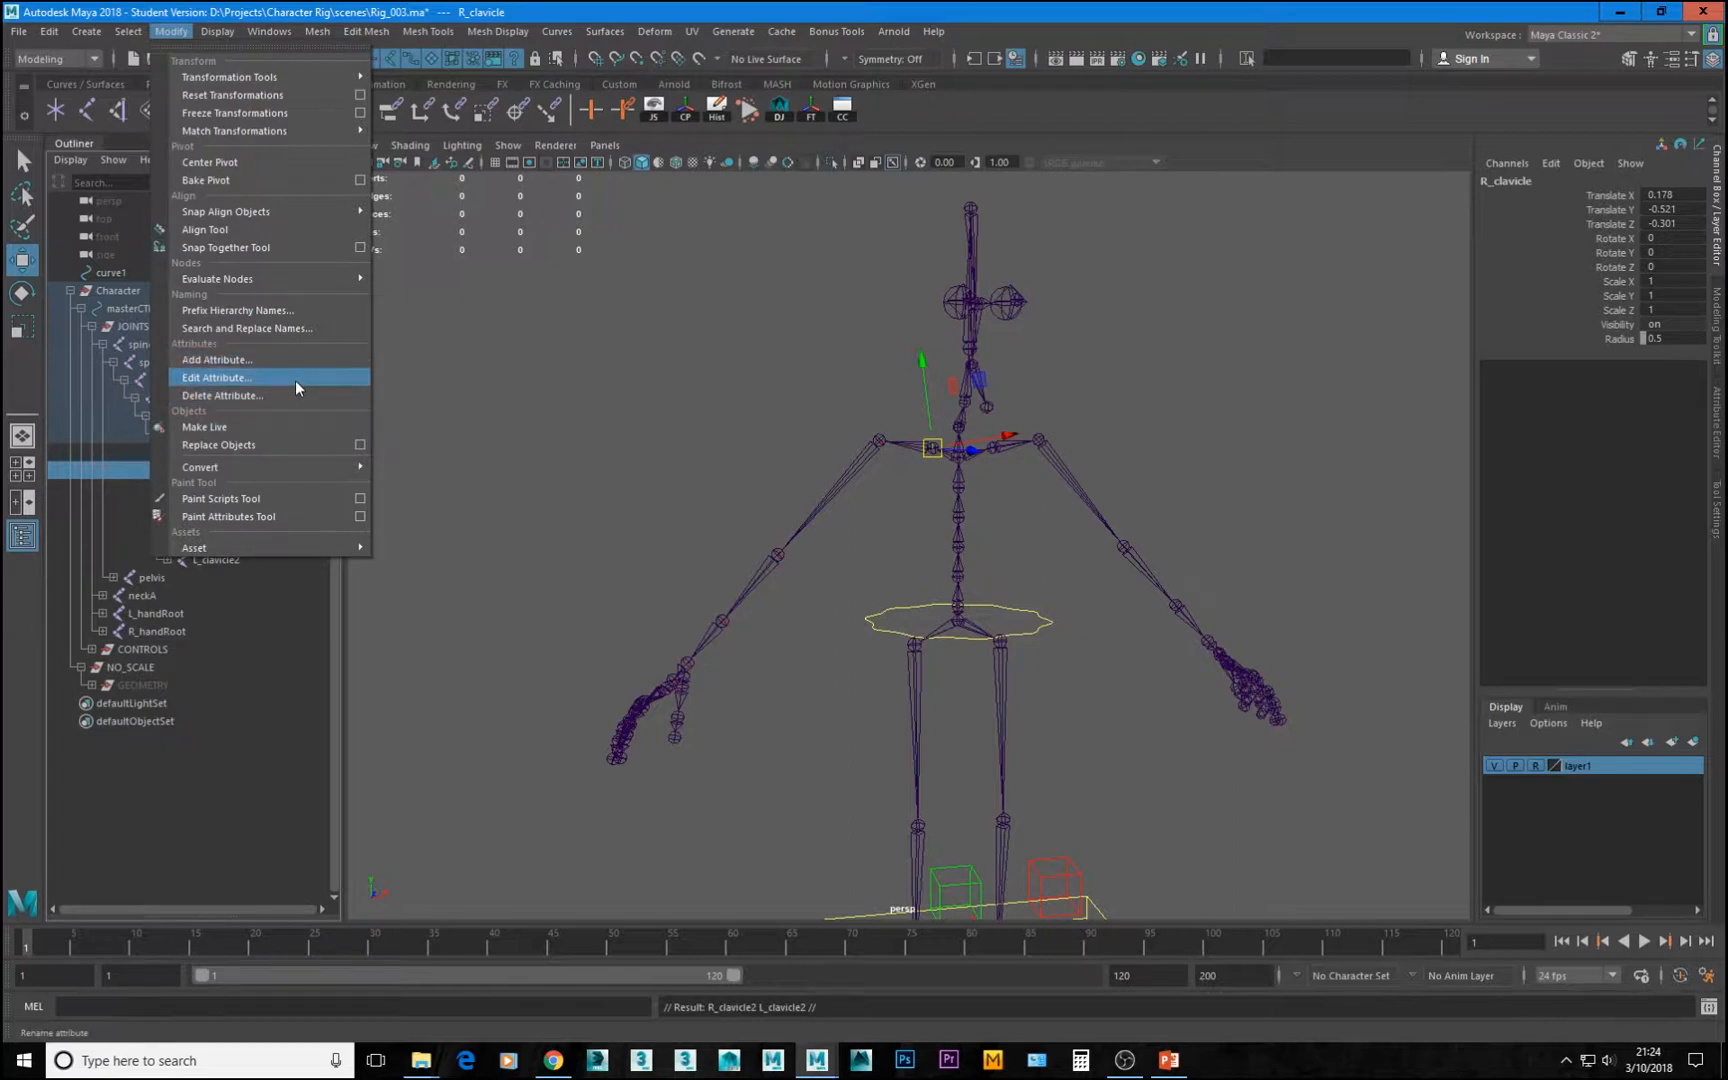
left_click(265, 327)
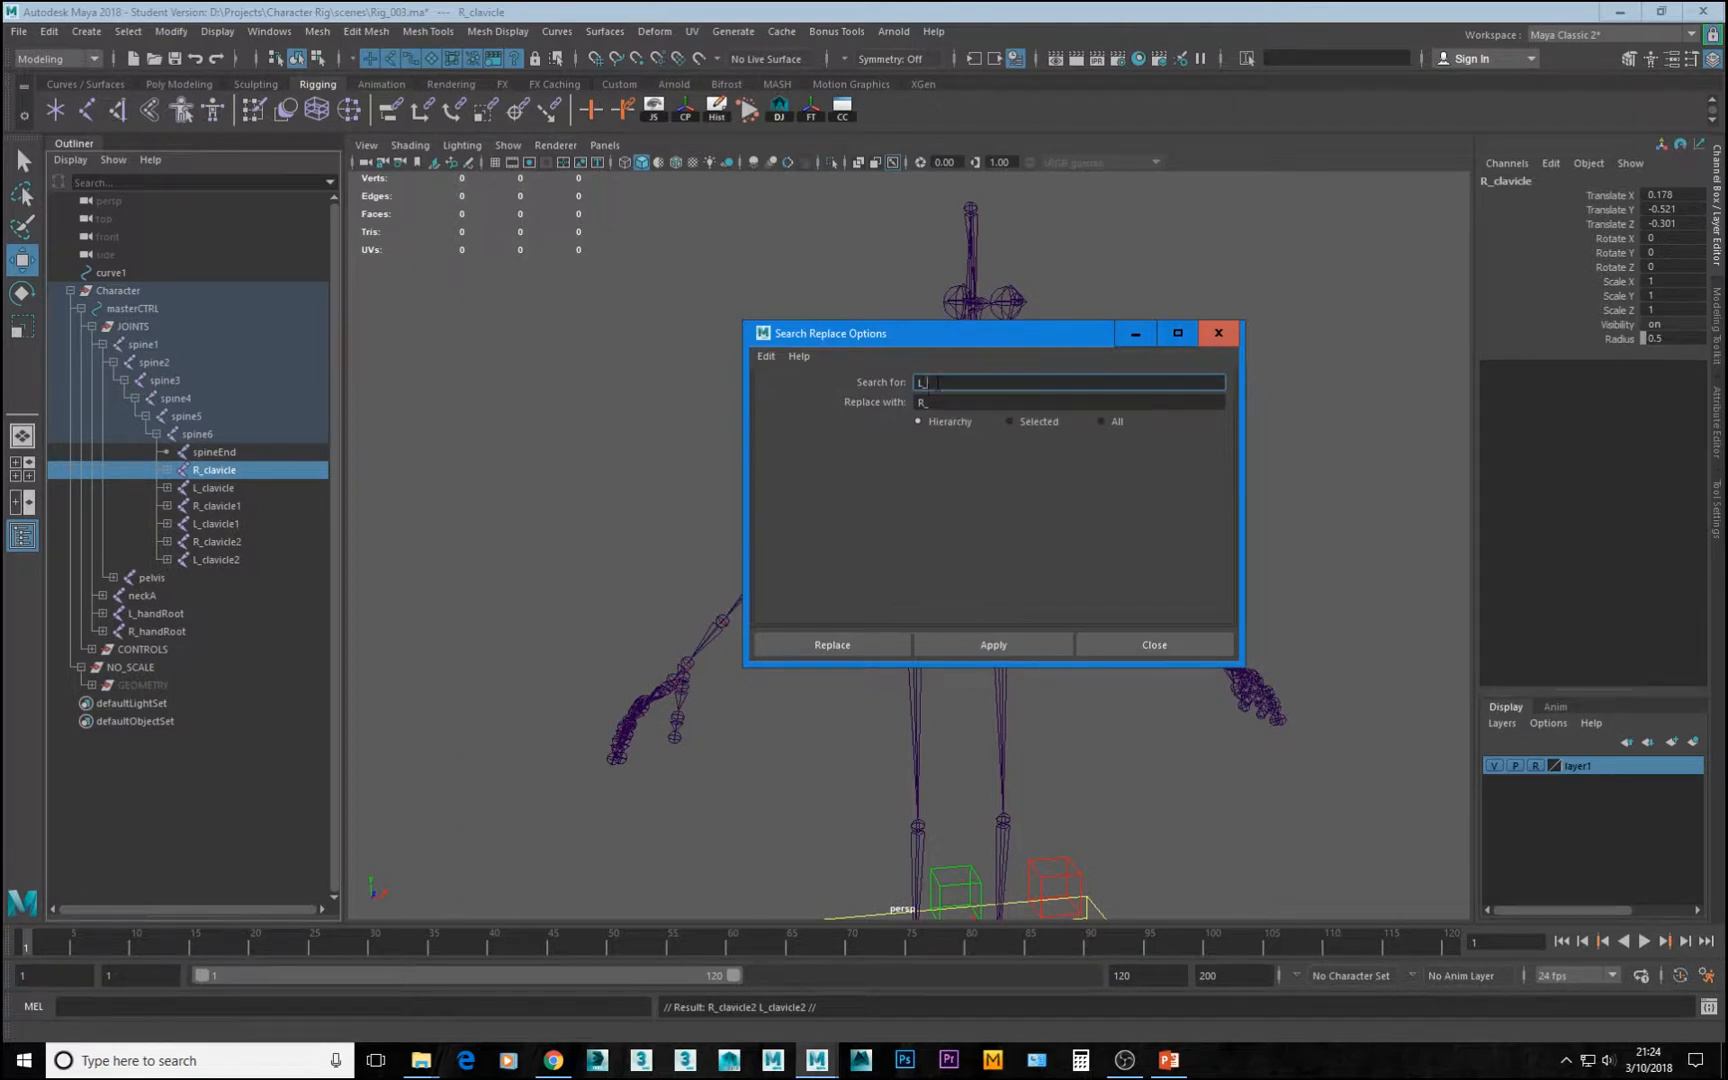
left_click(215, 488)
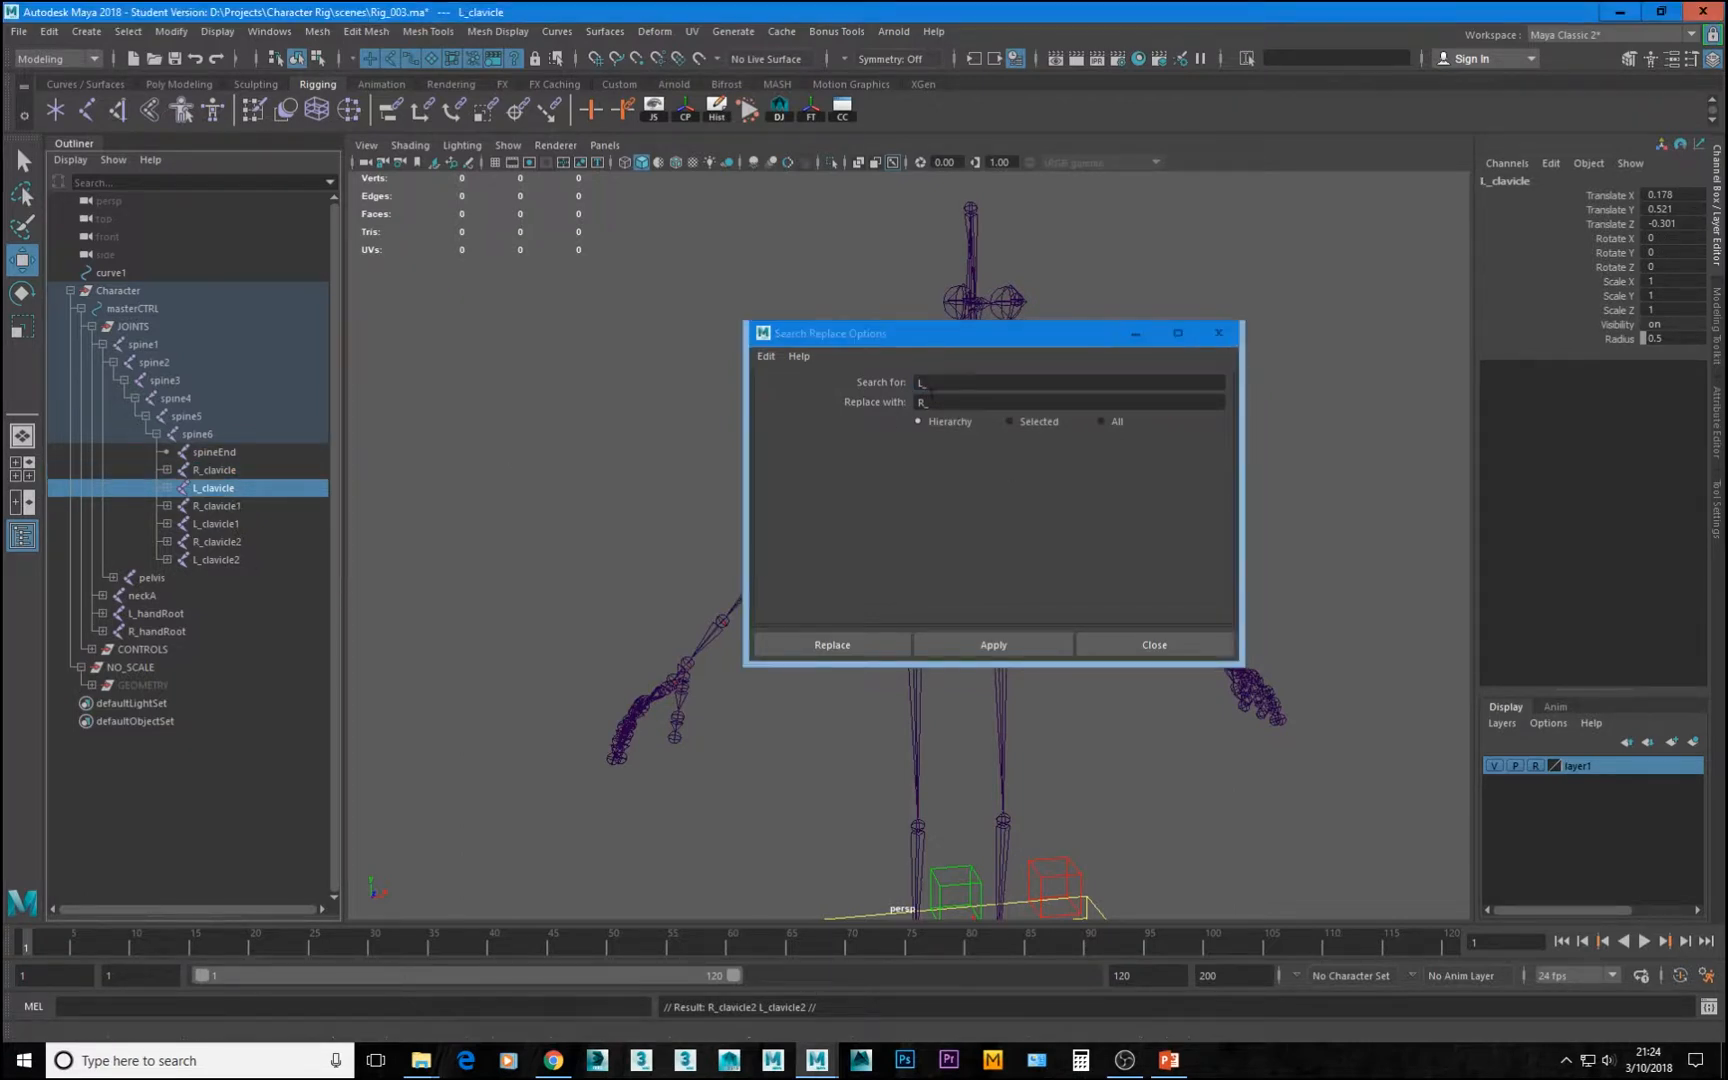
left_click(961, 383)
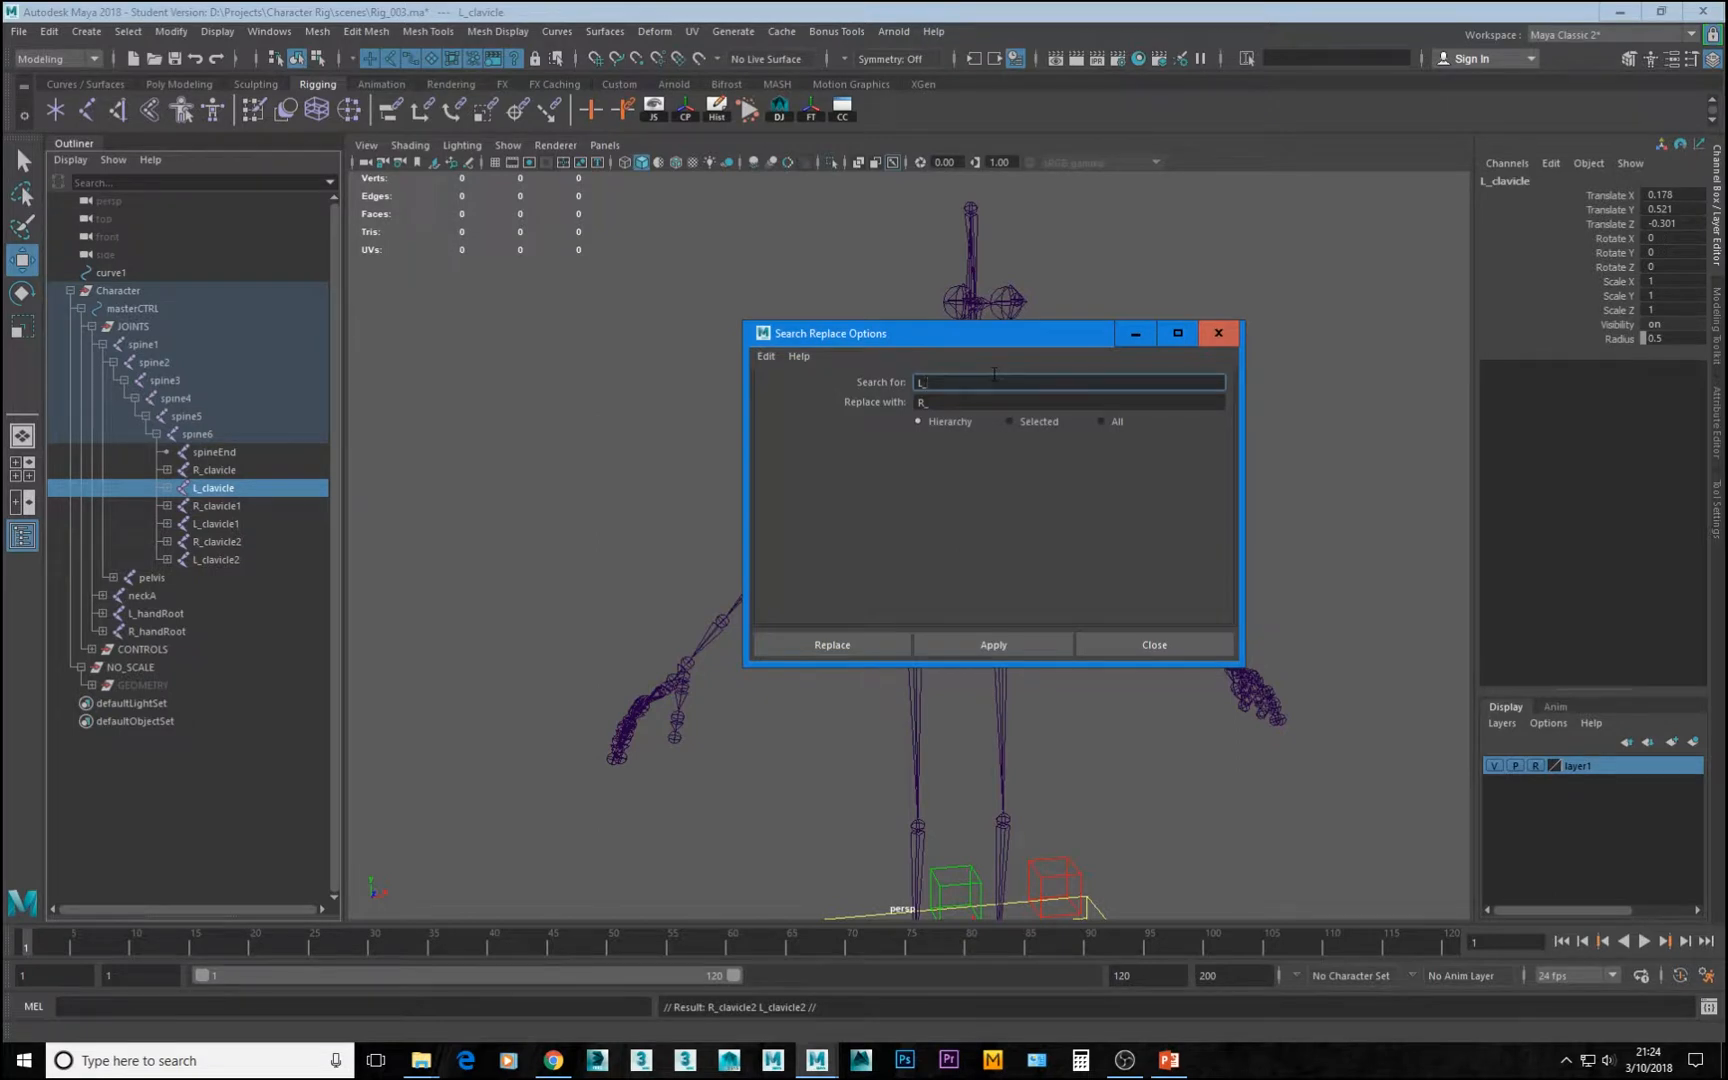
key("Tab")
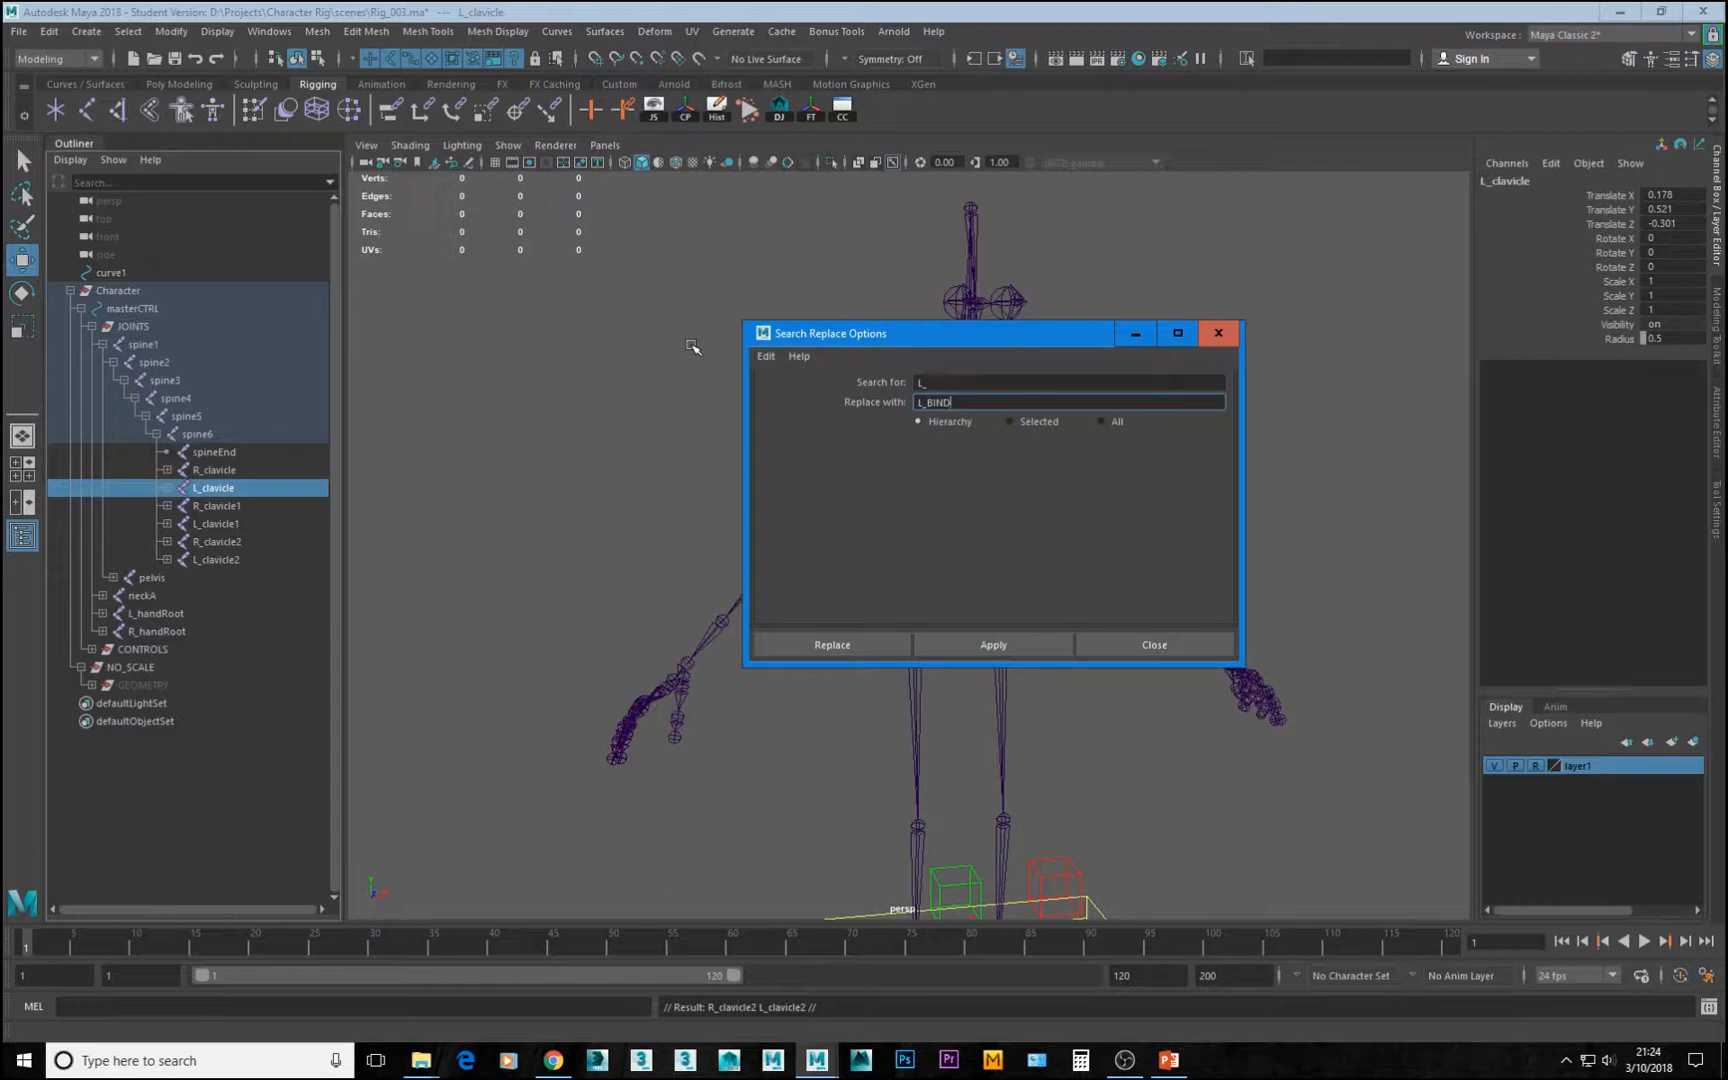
left_click(980, 648)
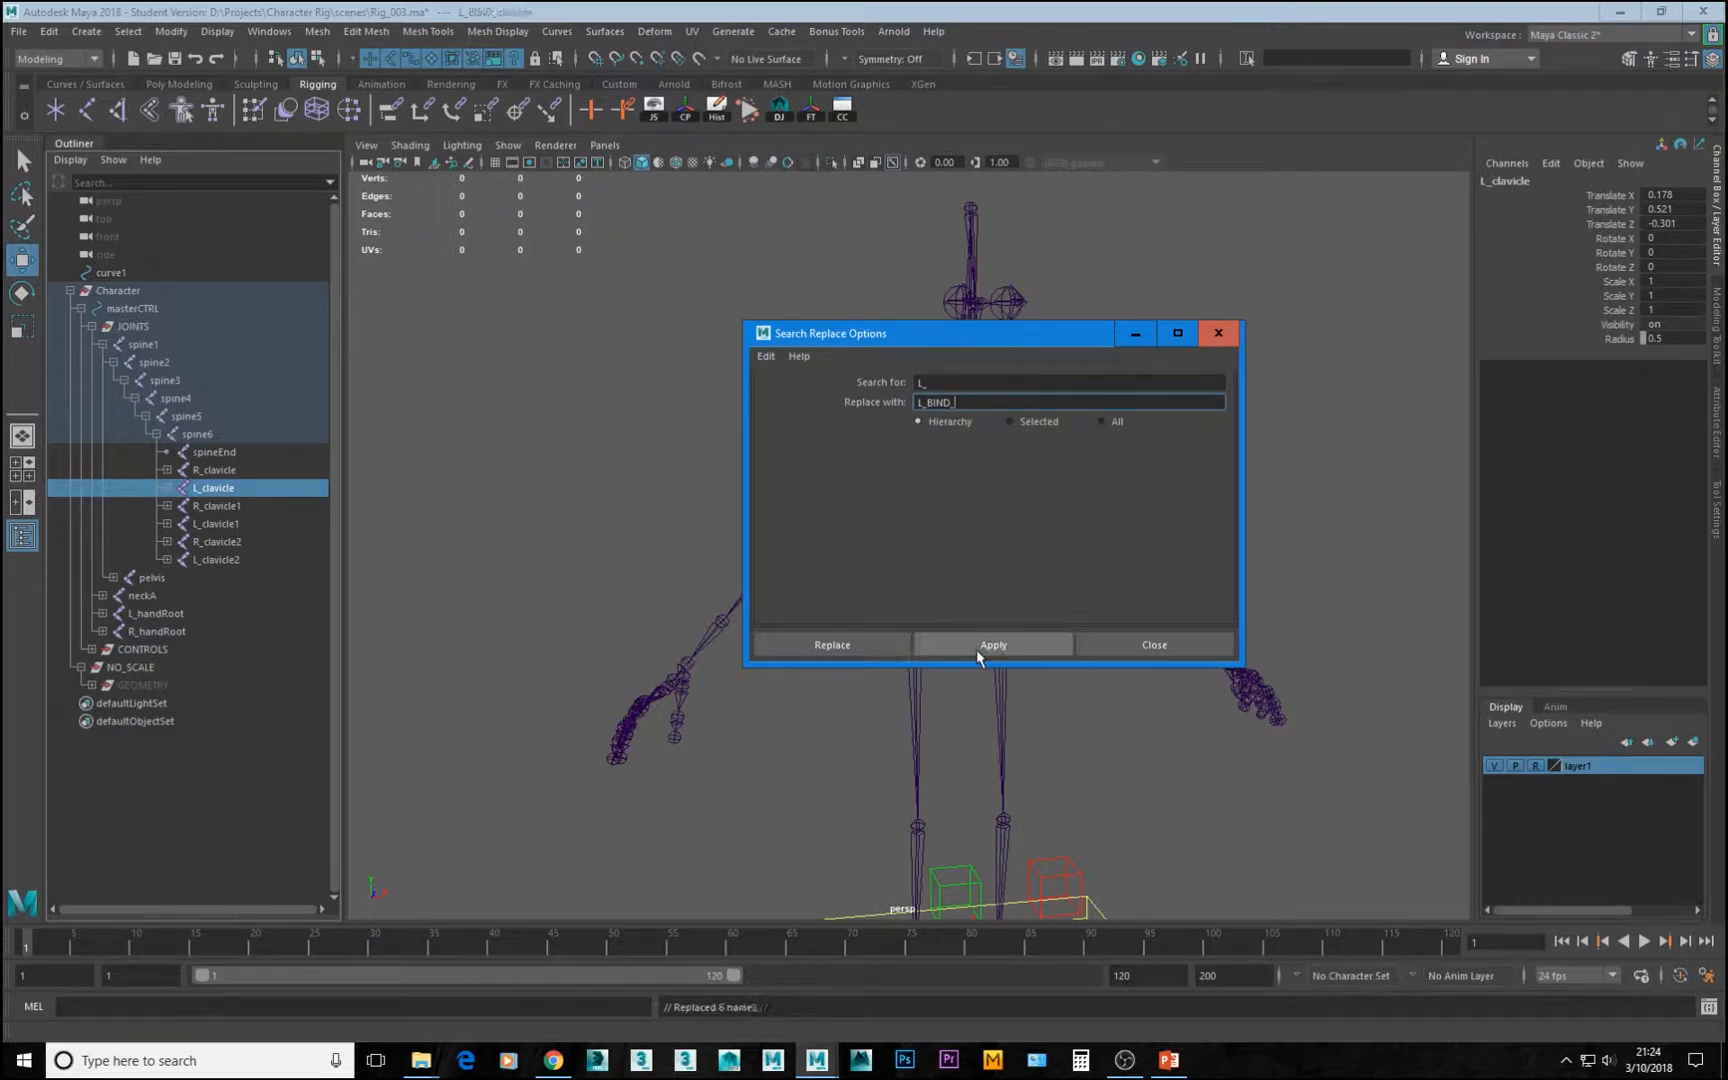
Replace L_ with L_FK_ in the joint names throughout the L_clavicle1 hierarchy
left_click(232, 521)
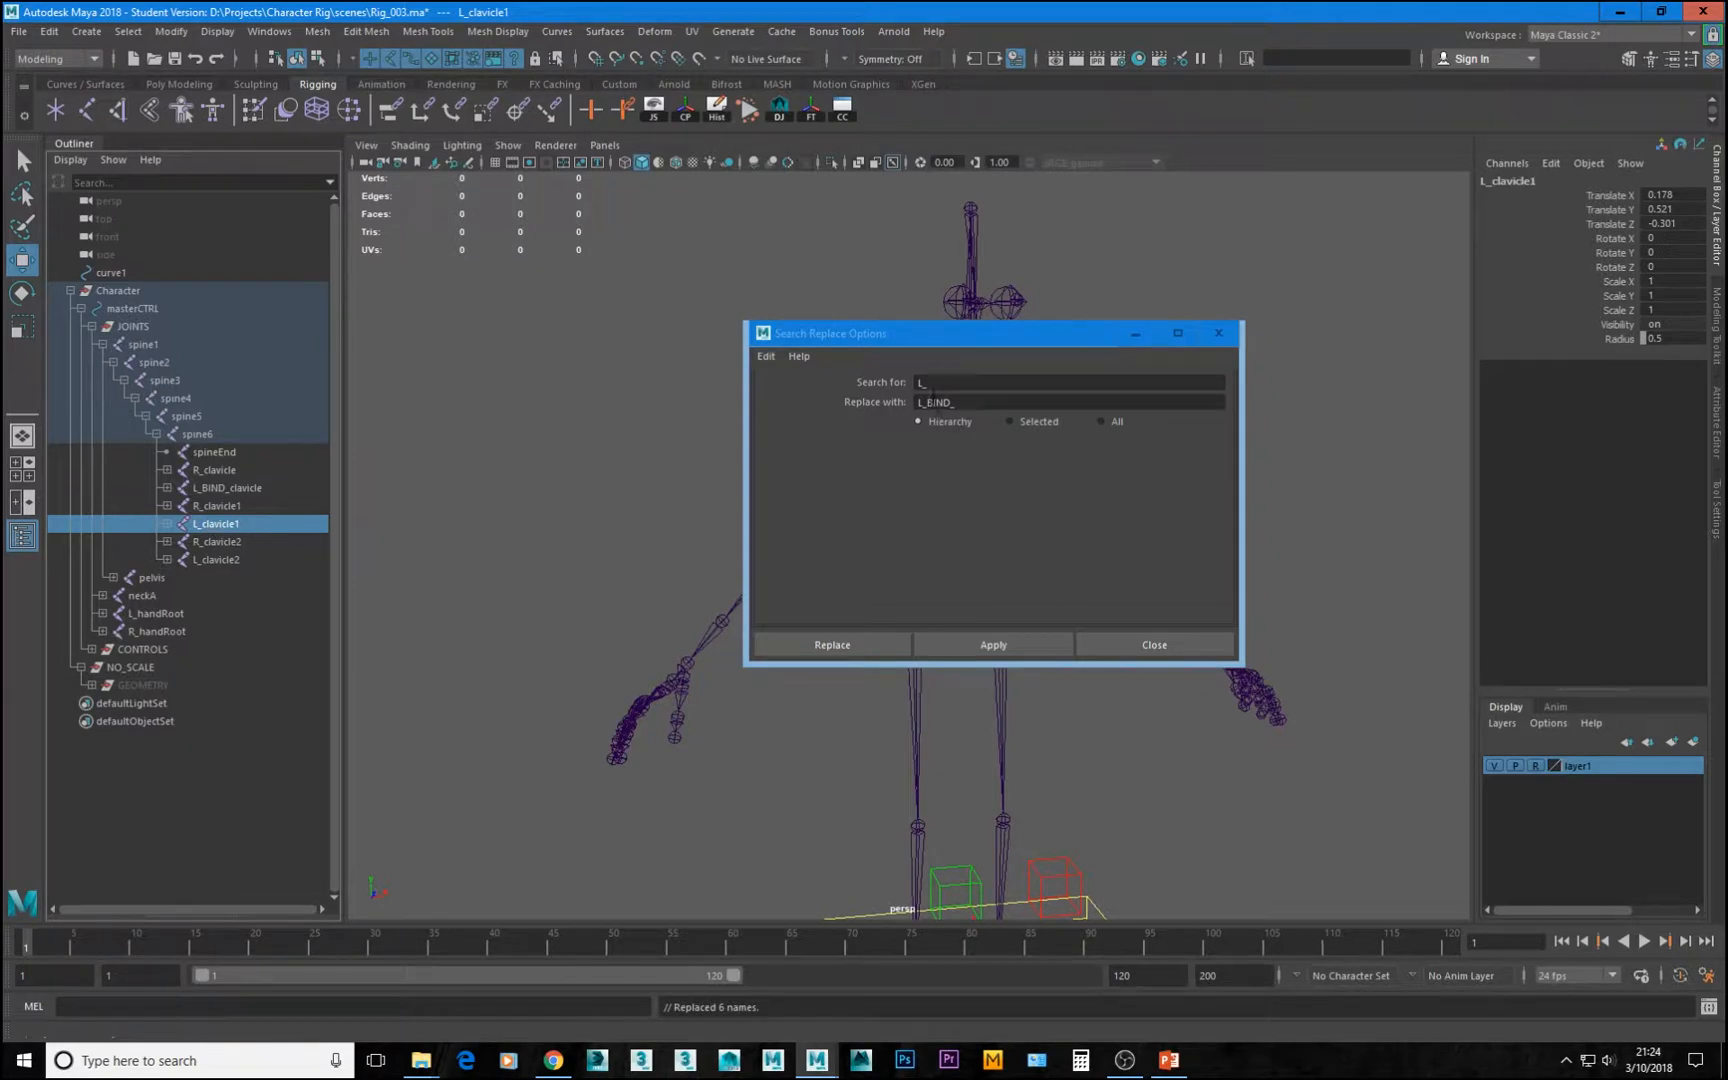
double_click(940, 402)
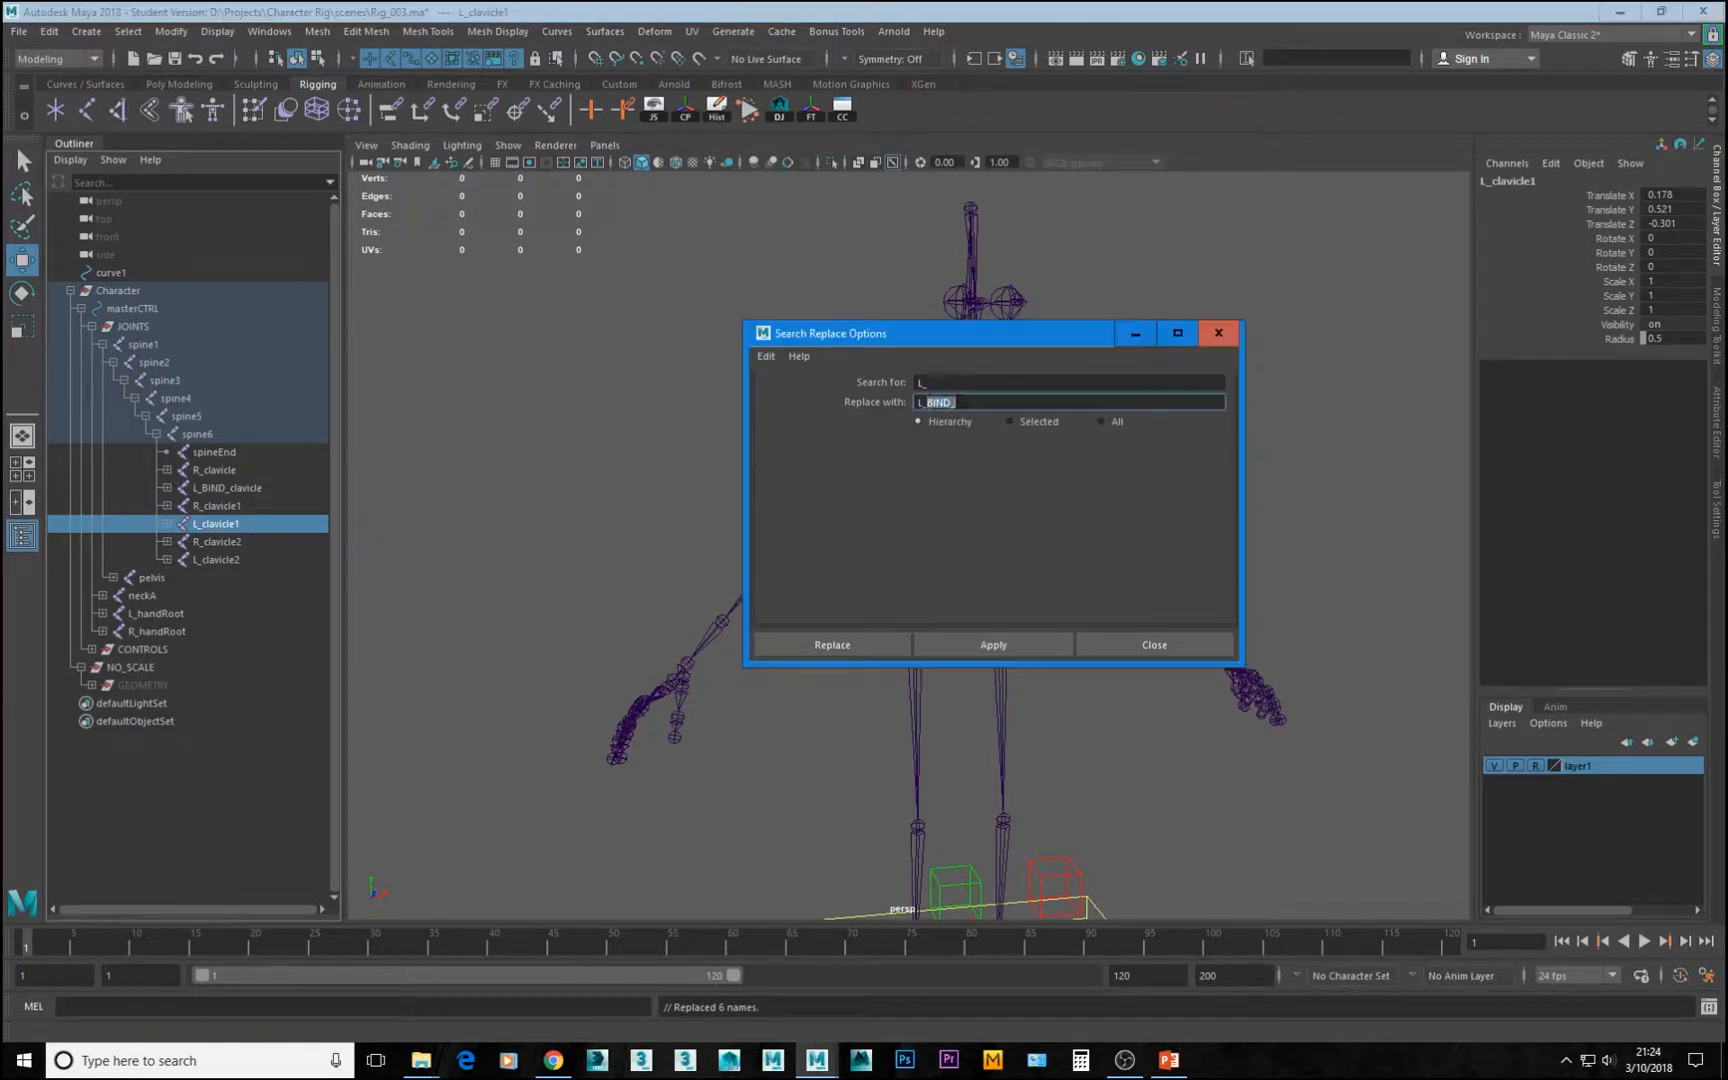
type("FK_")
left_click(993, 645)
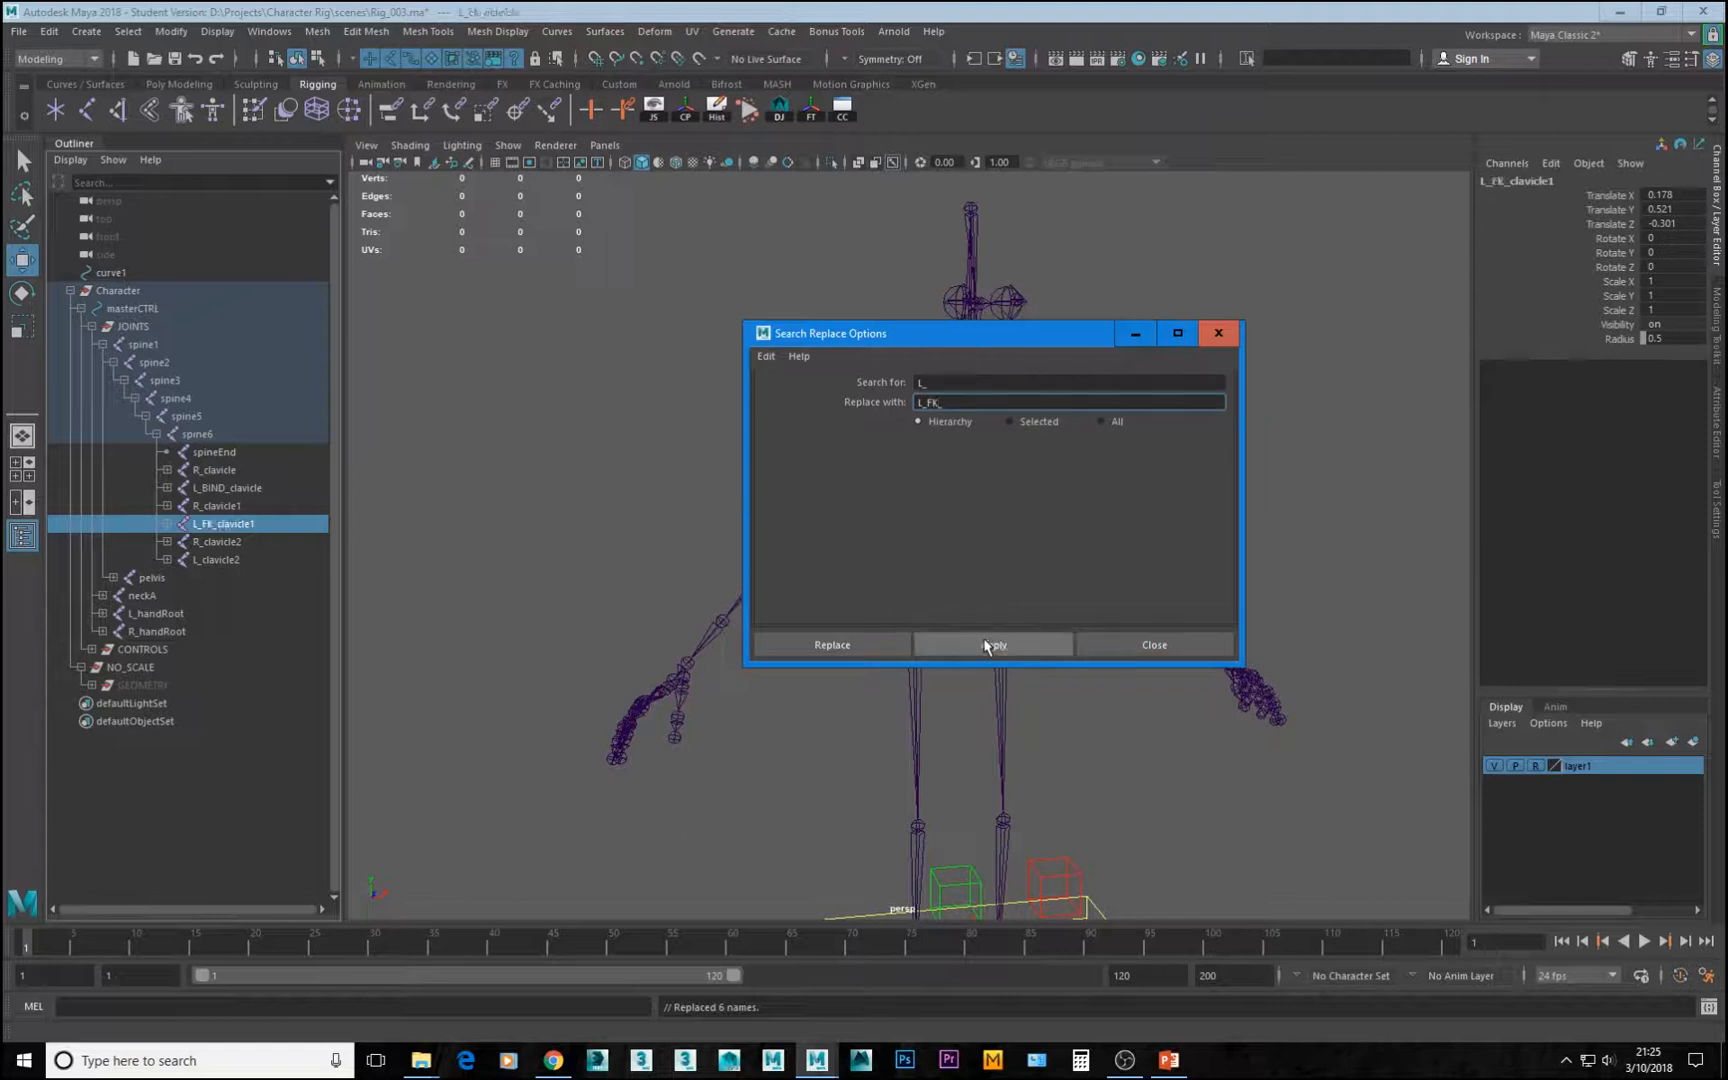
Replace L_ with L_IK_ in the joint names throughout the L_clavicle2 hierarchy
left_click(214, 560)
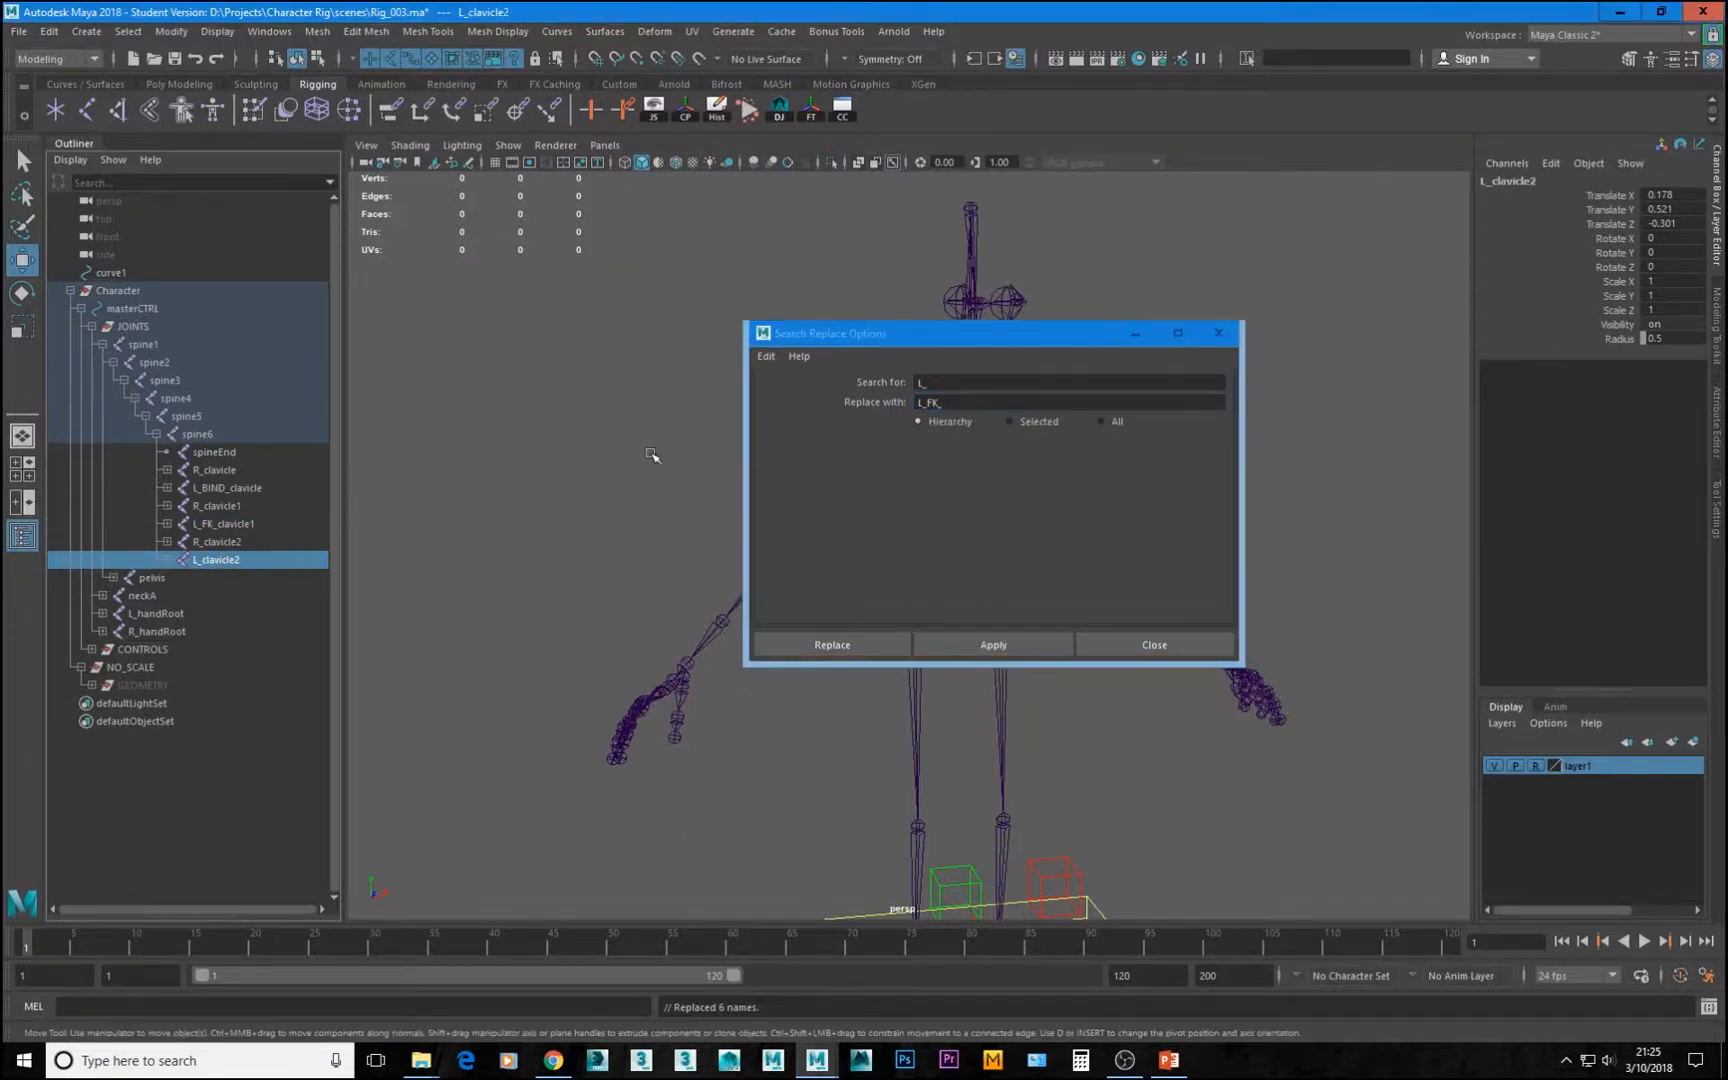
left_click(930, 402)
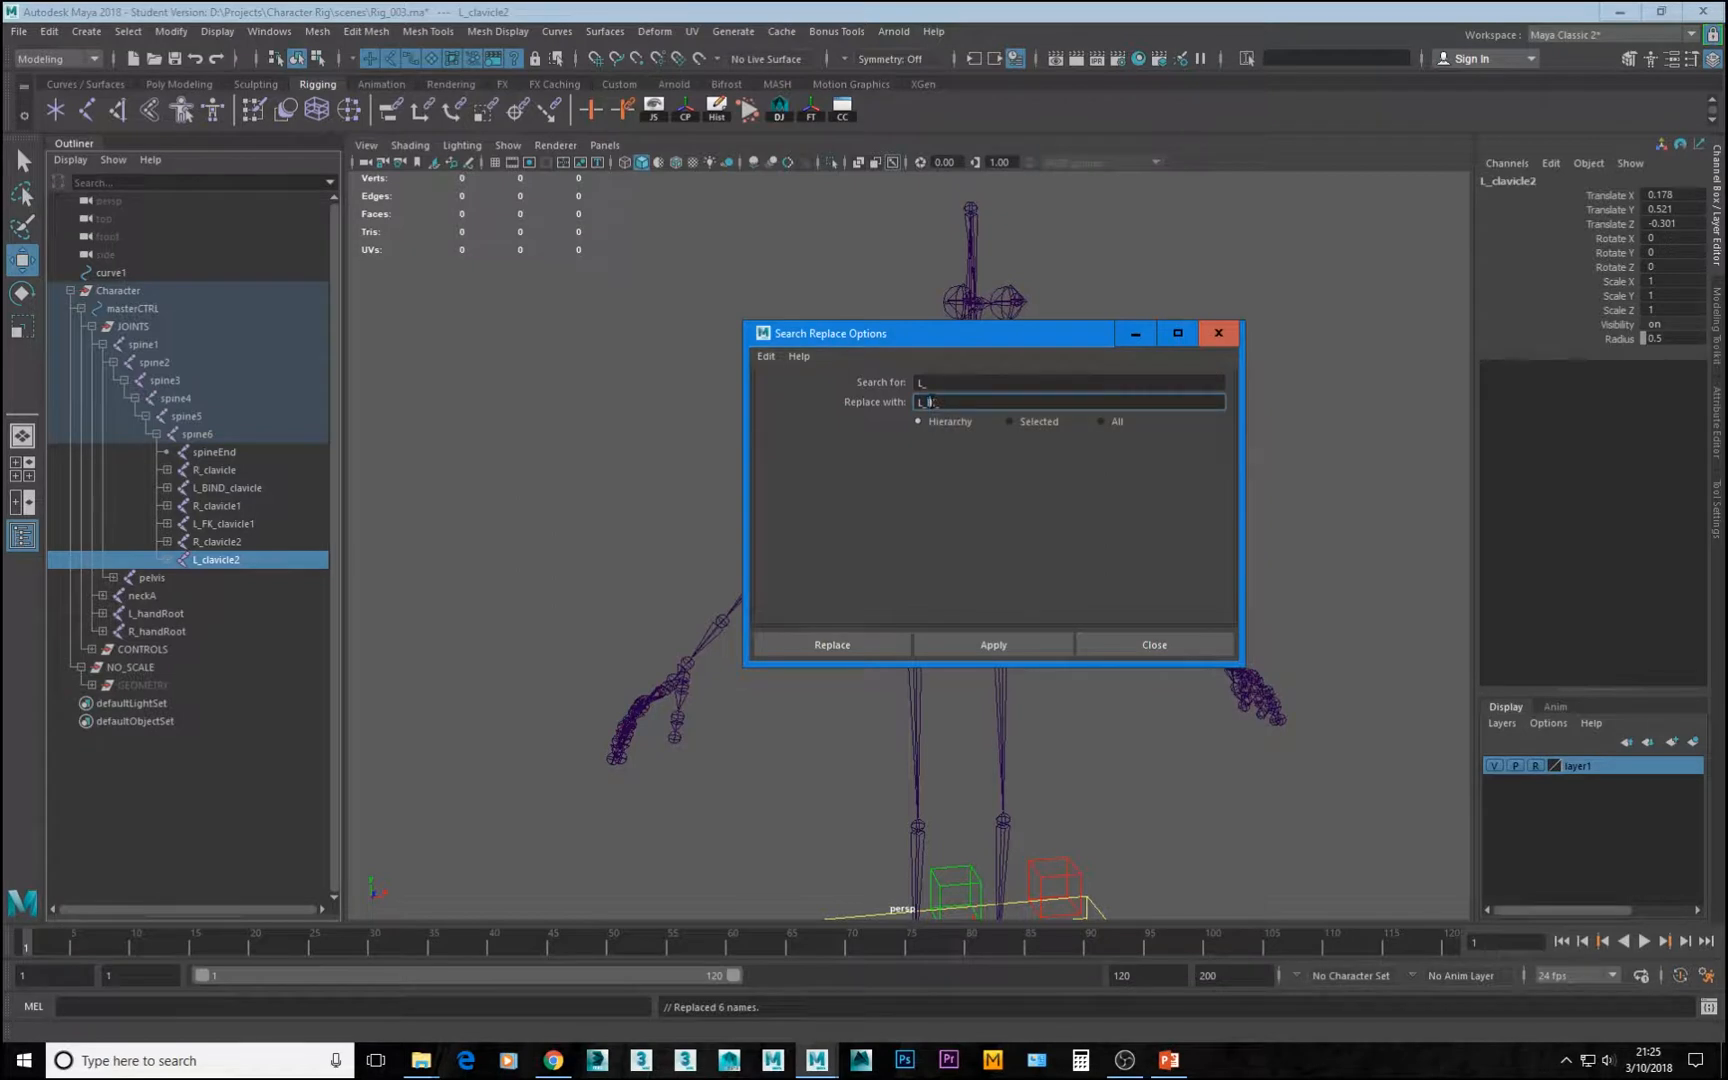
left_click(1020, 645)
Replace R_ with R_BIND_ in the joint names throughout the original R_clavicle hierarchy
left_click(214, 470)
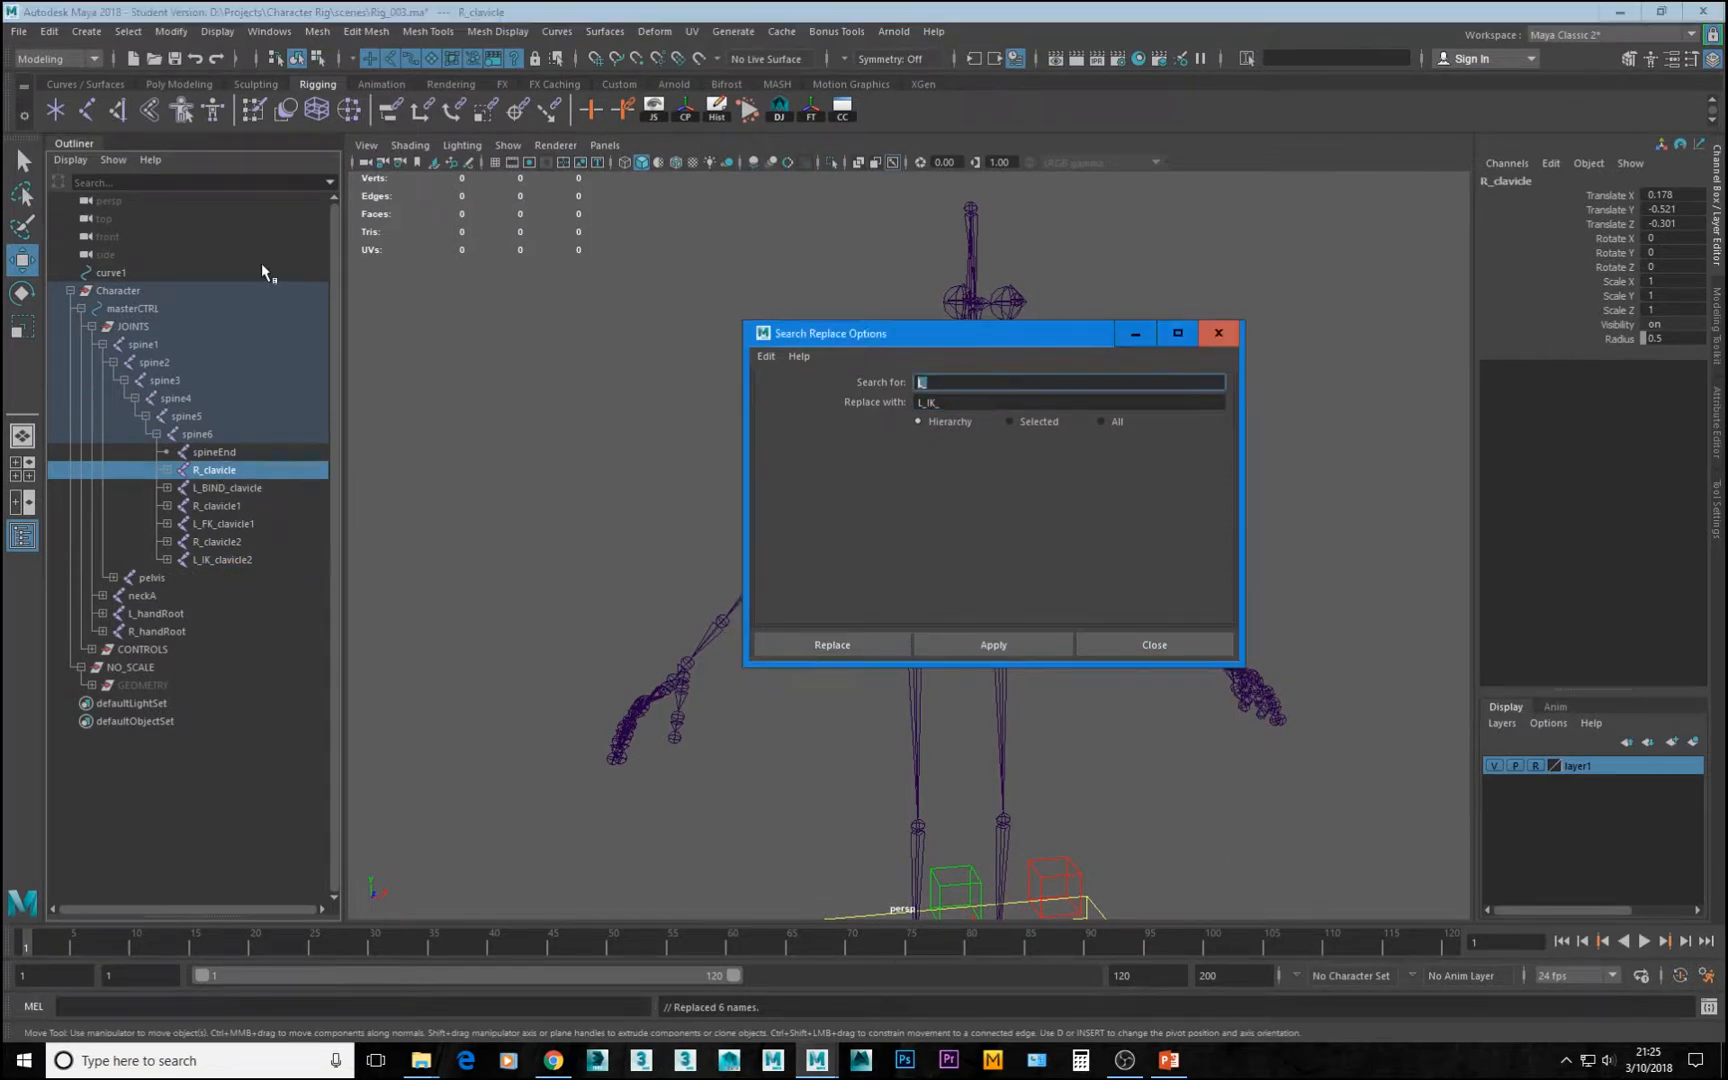
type("R_")
key("Tab")
type("R")
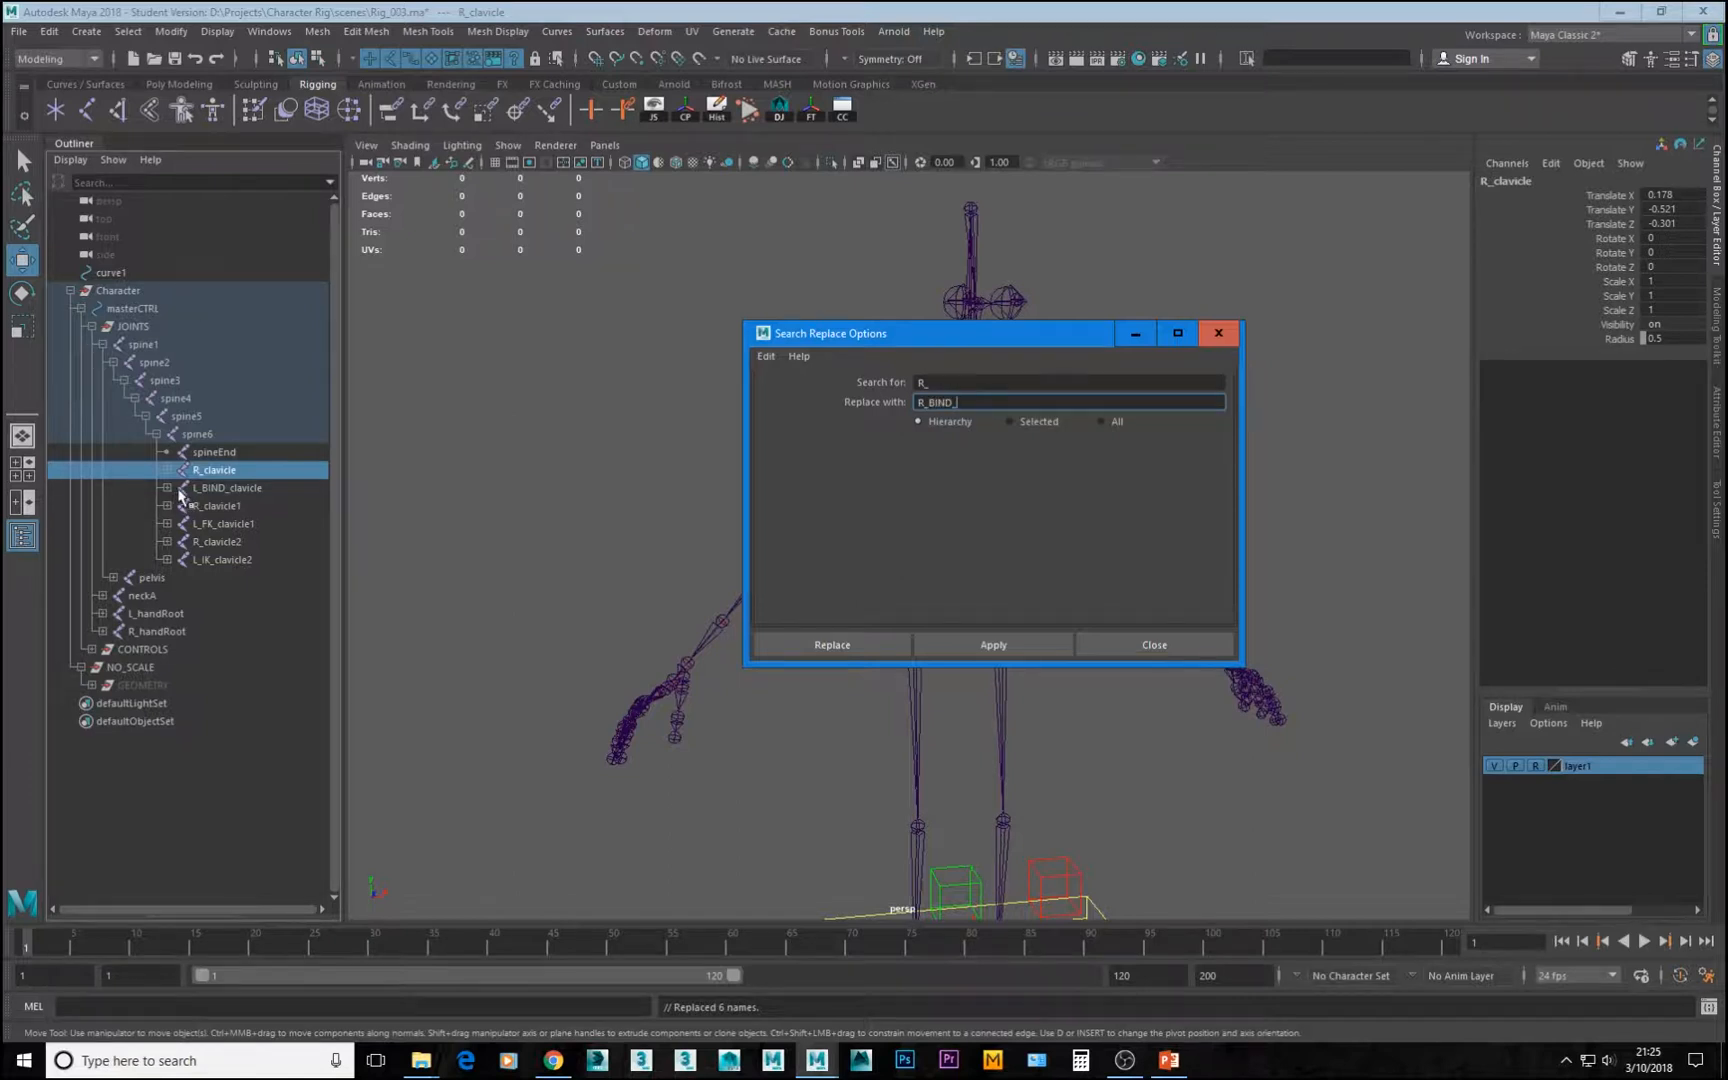
left_click(977, 650)
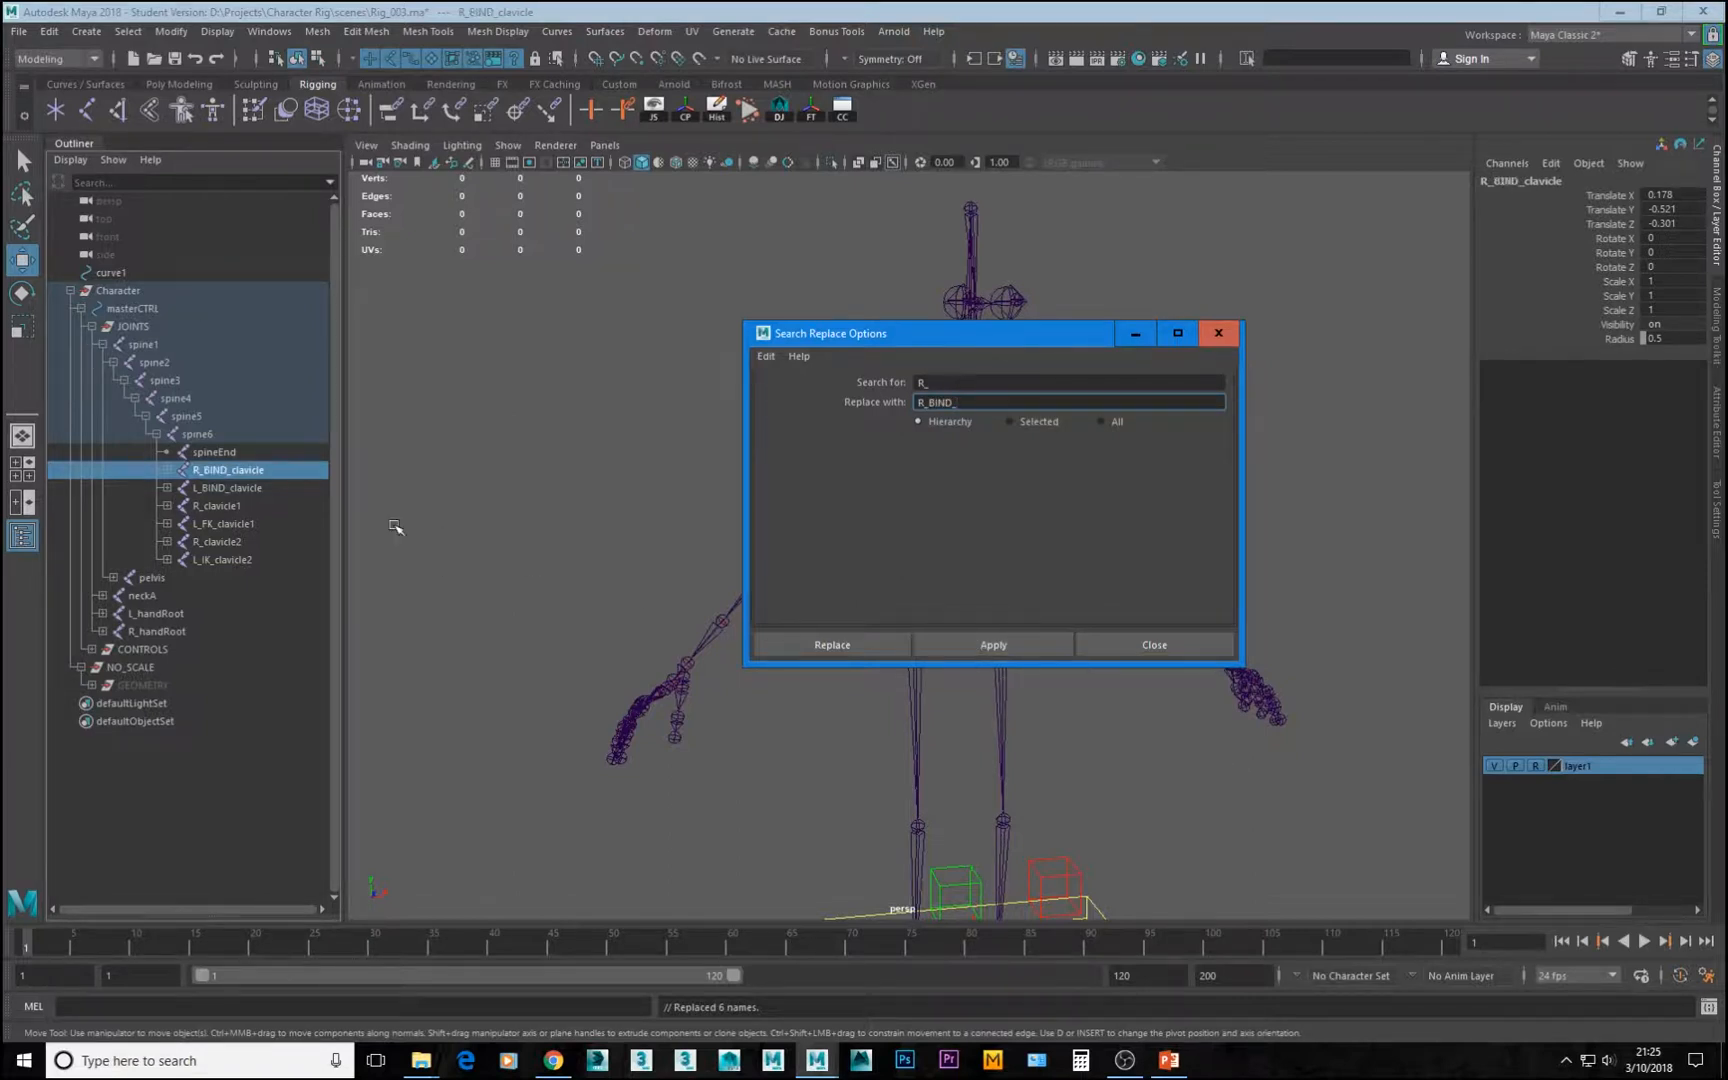
Replace R_ with R_FK_ in the joint names throughout the R_clavicle1 hierarchy
left_click(220, 506)
left_click(927, 402)
left_click_drag(927, 402, 953, 402)
key("BackSpace")
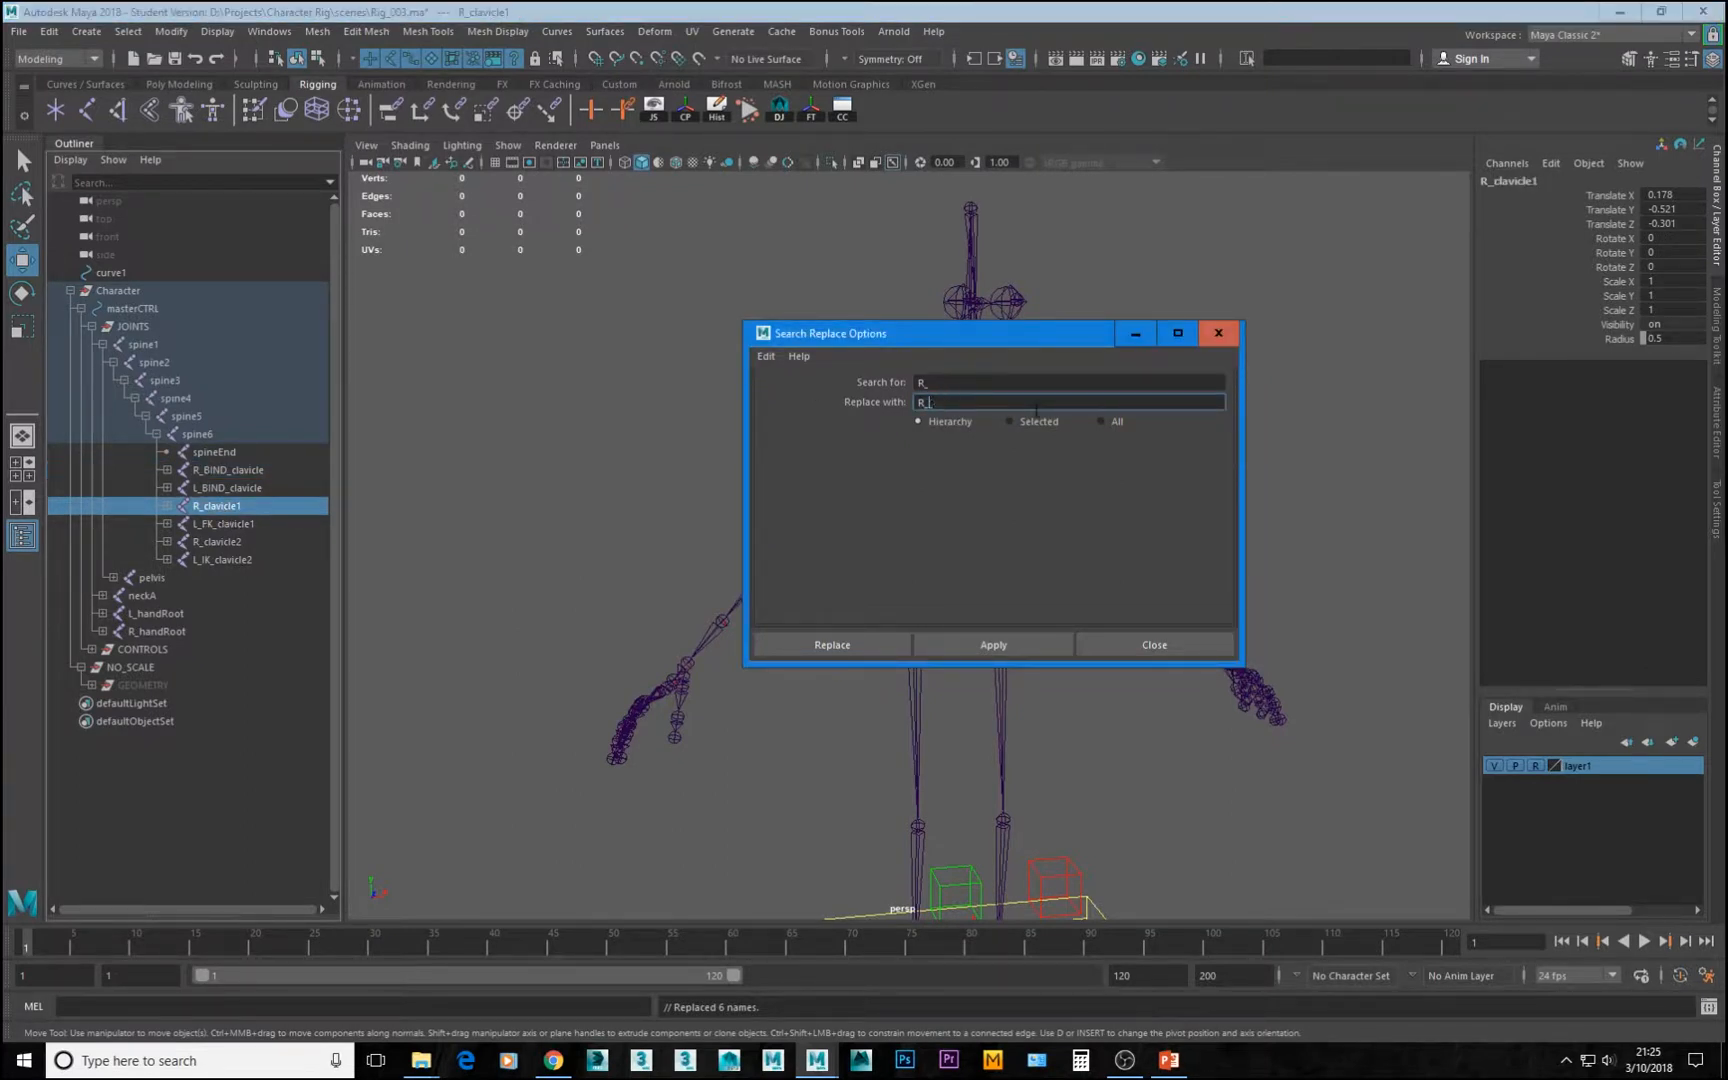
left_click(1018, 648)
Replace R_ with R_IK_ throughout the R_clavicle2 hierarchy and close the search and replace options
left_click(217, 541)
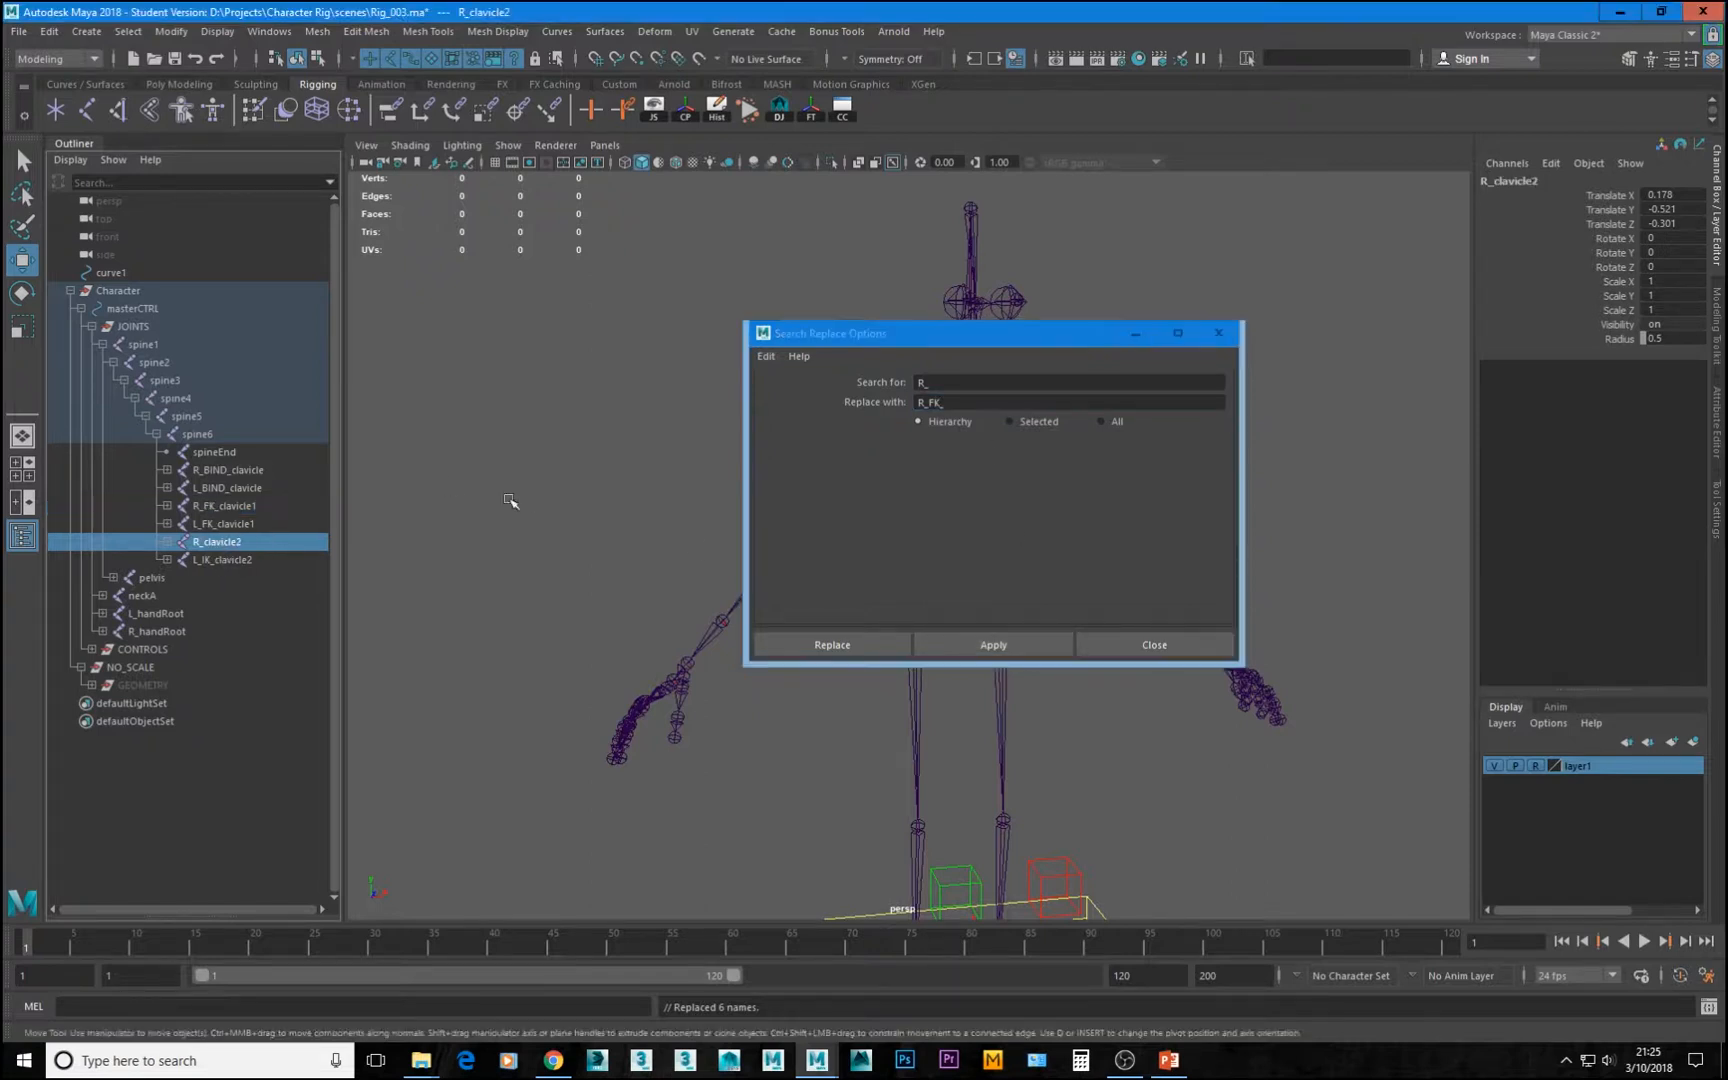
left_click(940, 402)
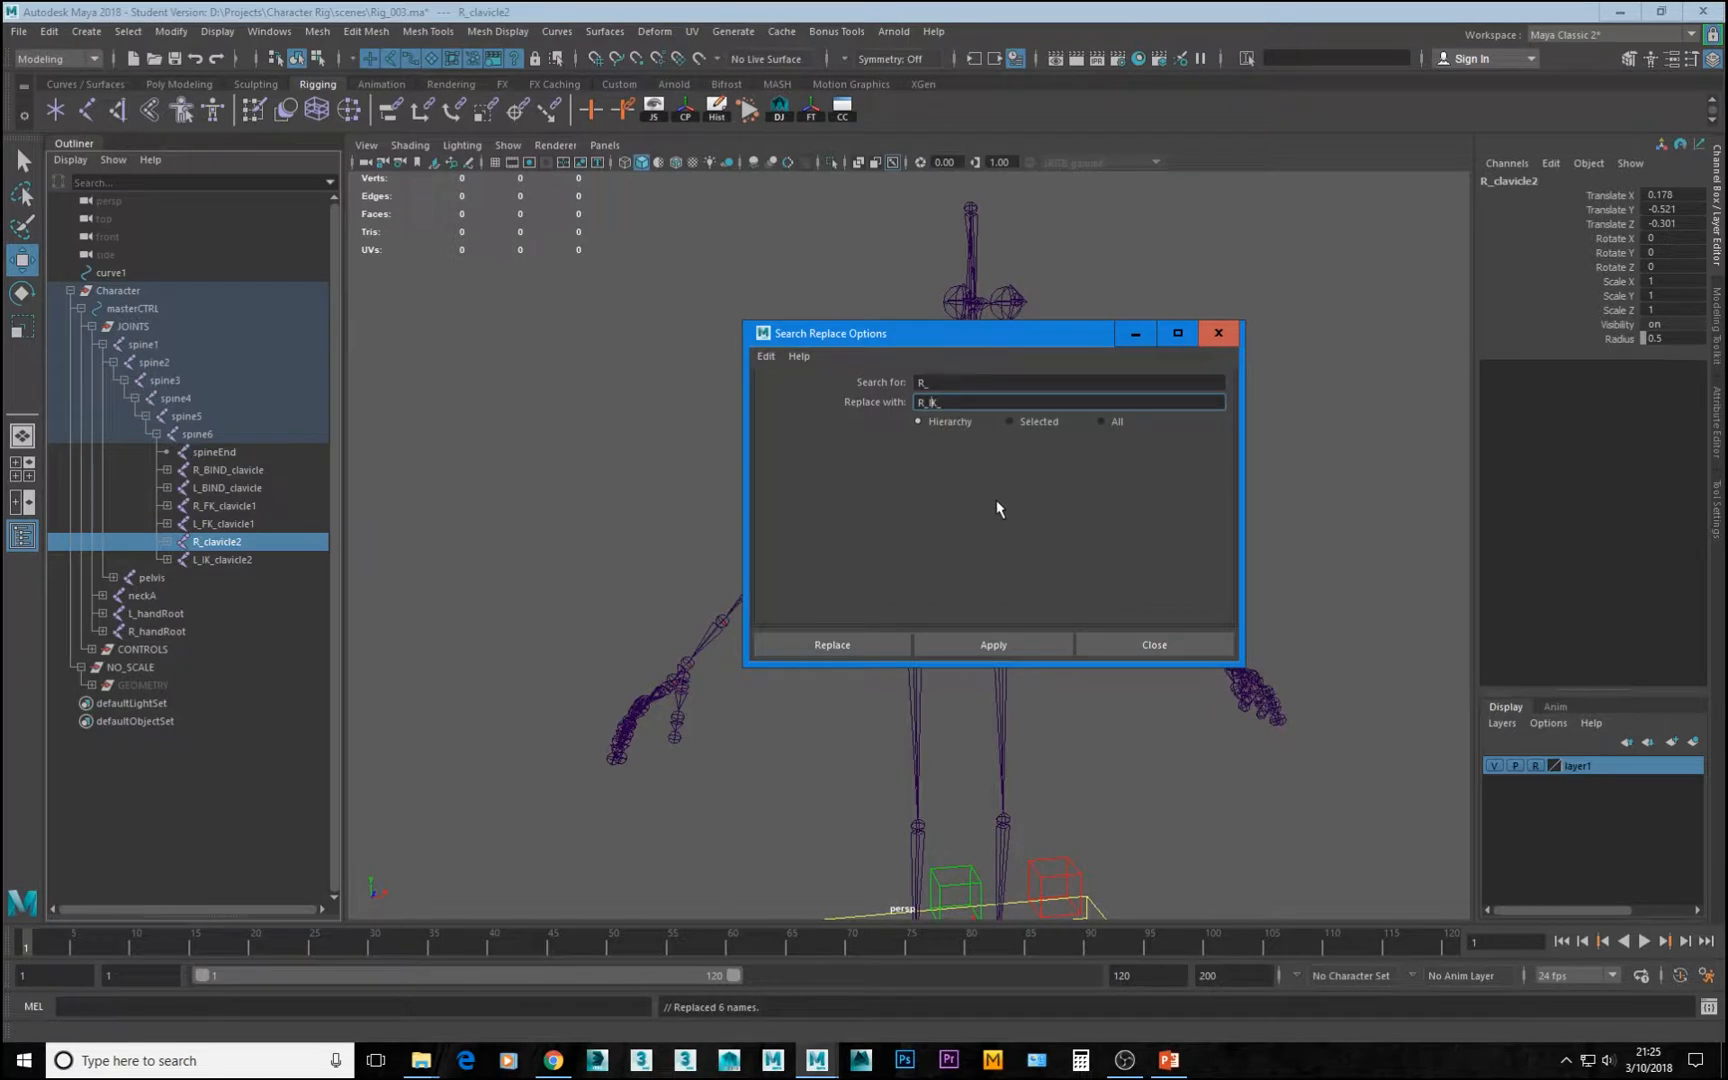
left_click(825, 646)
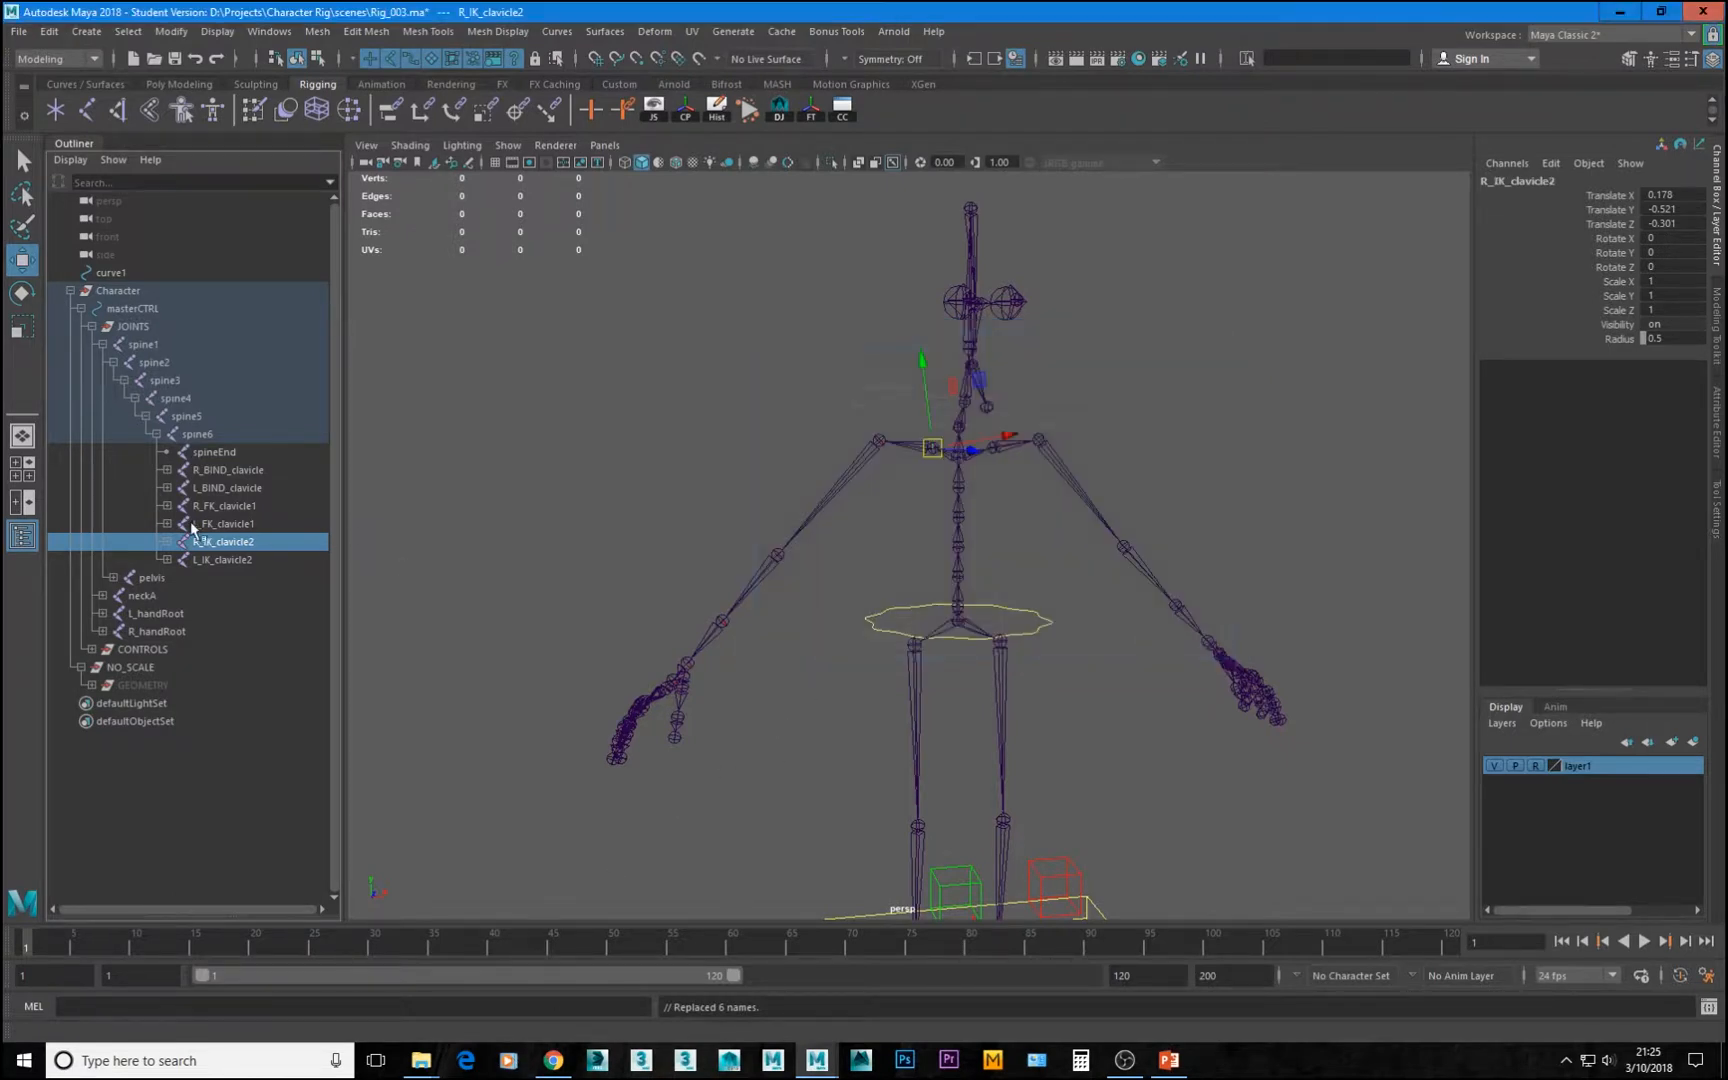
Rename the two IK clavicle joints as L_IK_clavicle and R_IK_clavicle, without the trailing number
double_click(240, 560)
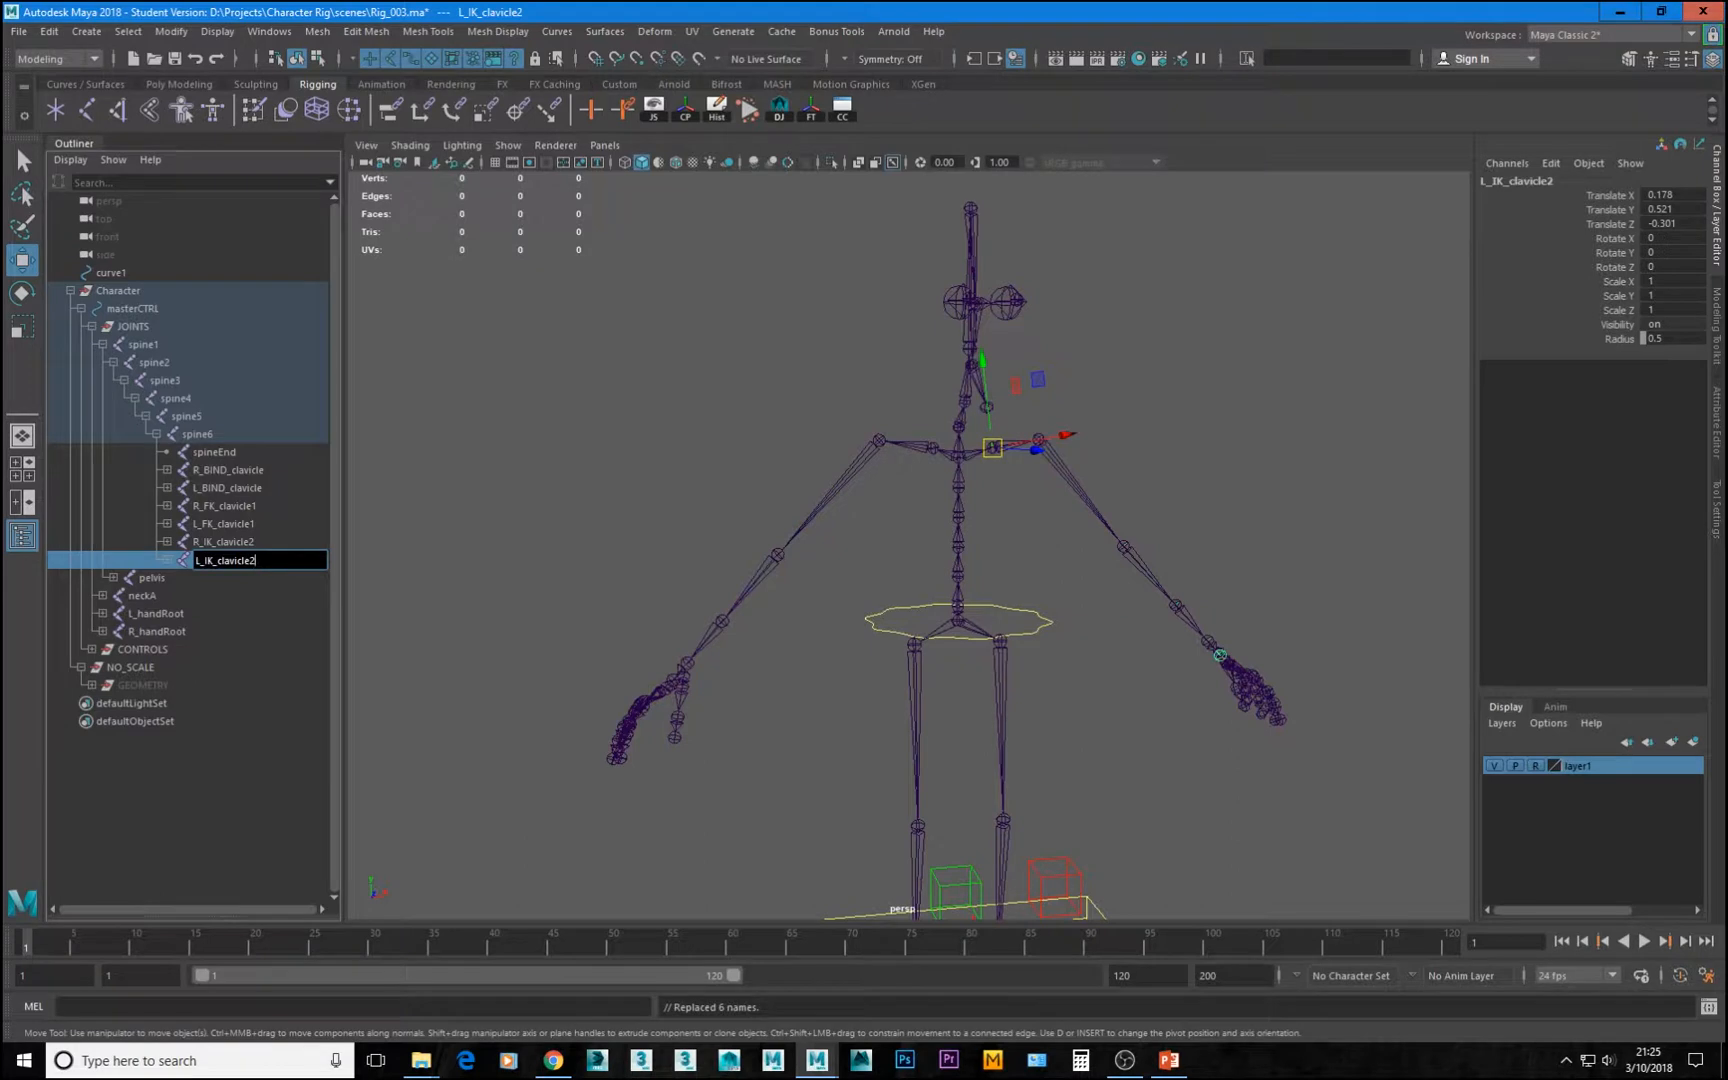
key("Return")
double_click(263, 542)
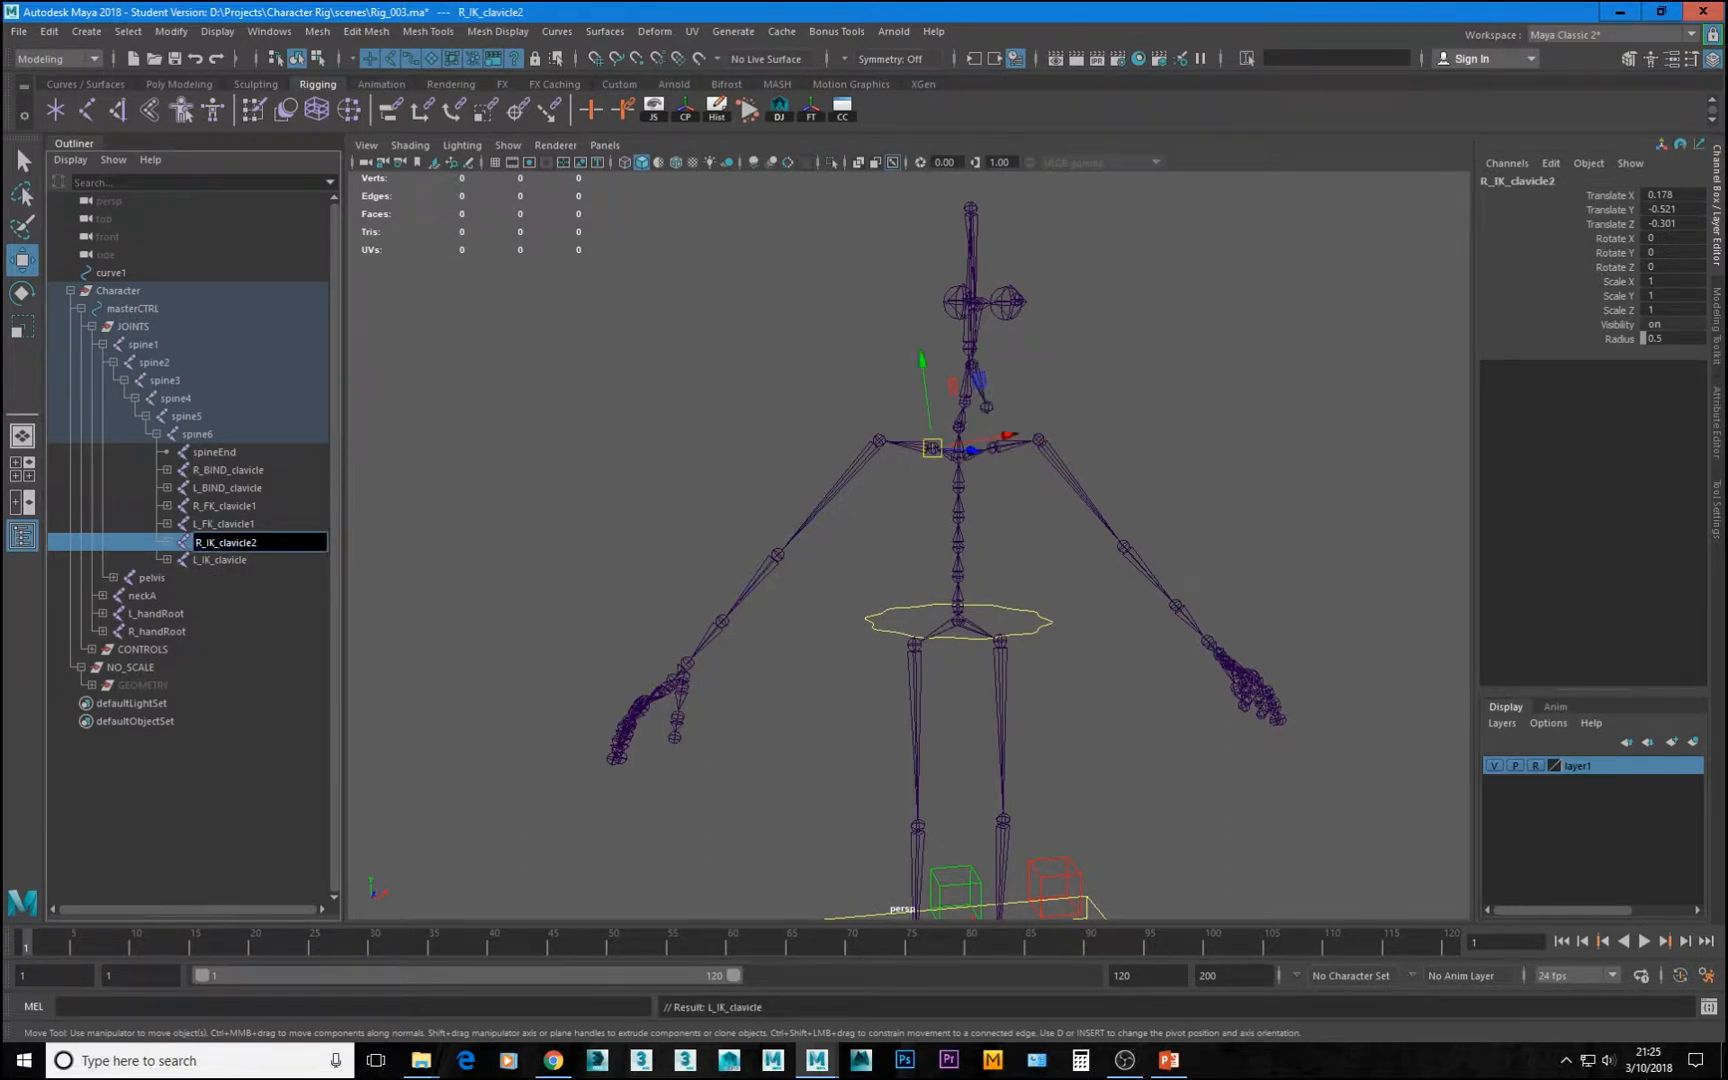
key("BackSpace")
key("Return")
Rename the two FK clavicle joints as L_FK_clavicle and R_FK_clavicle, without the trailing number
double_click(250, 524)
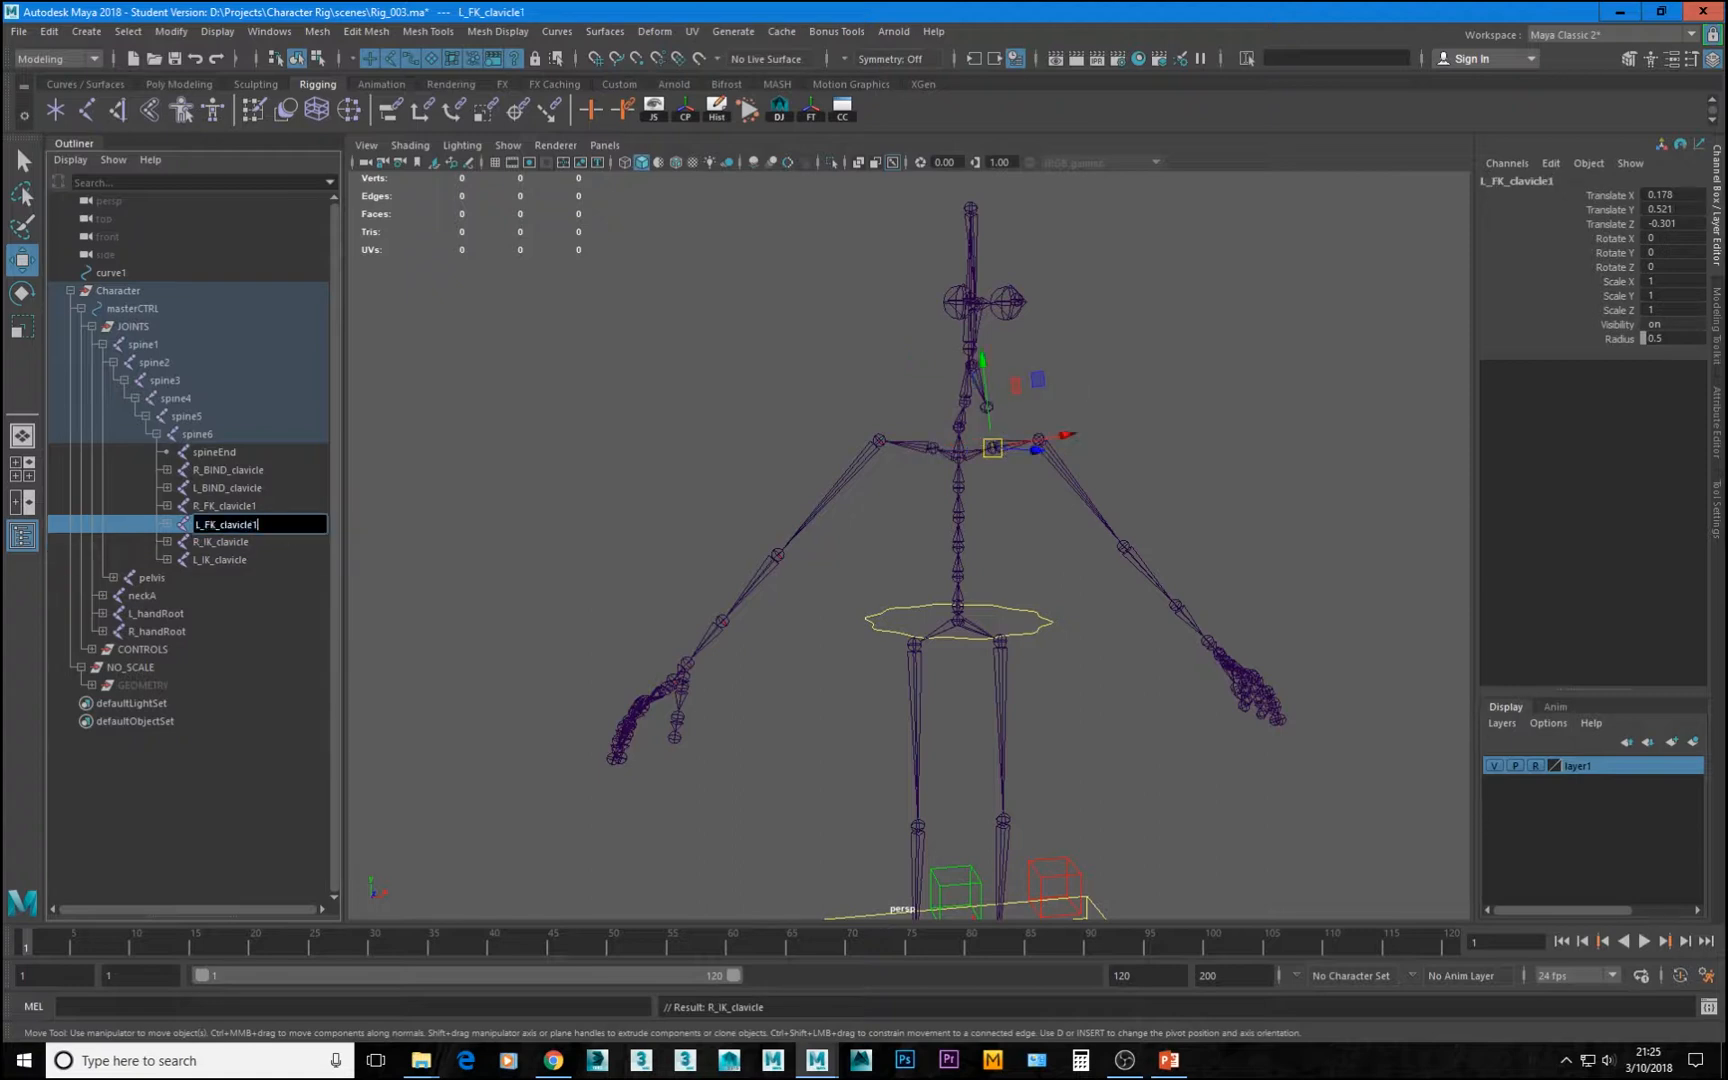
key("BackSpace")
key("Return")
double_click(269, 504)
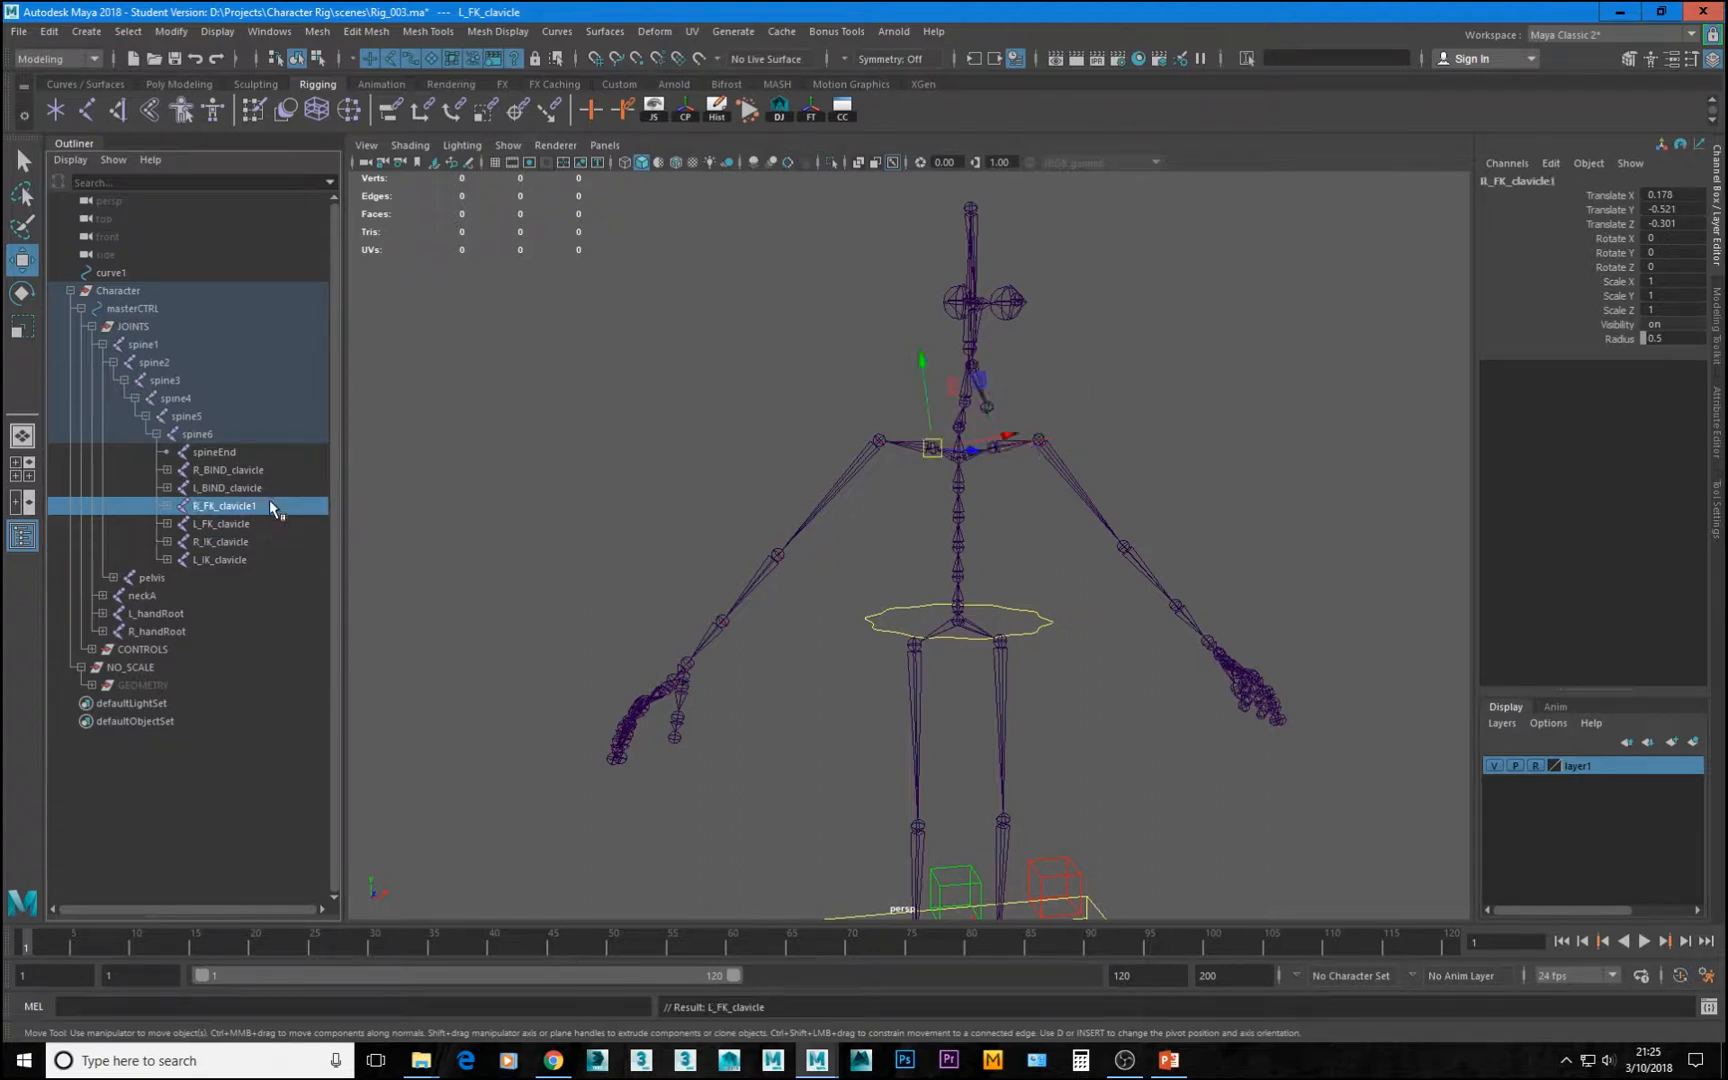
key("BackSpace")
key("Return")
Hide the left and right BIND and IK clavicle joint chains, leaving the FK chains shown
left_click(287, 470)
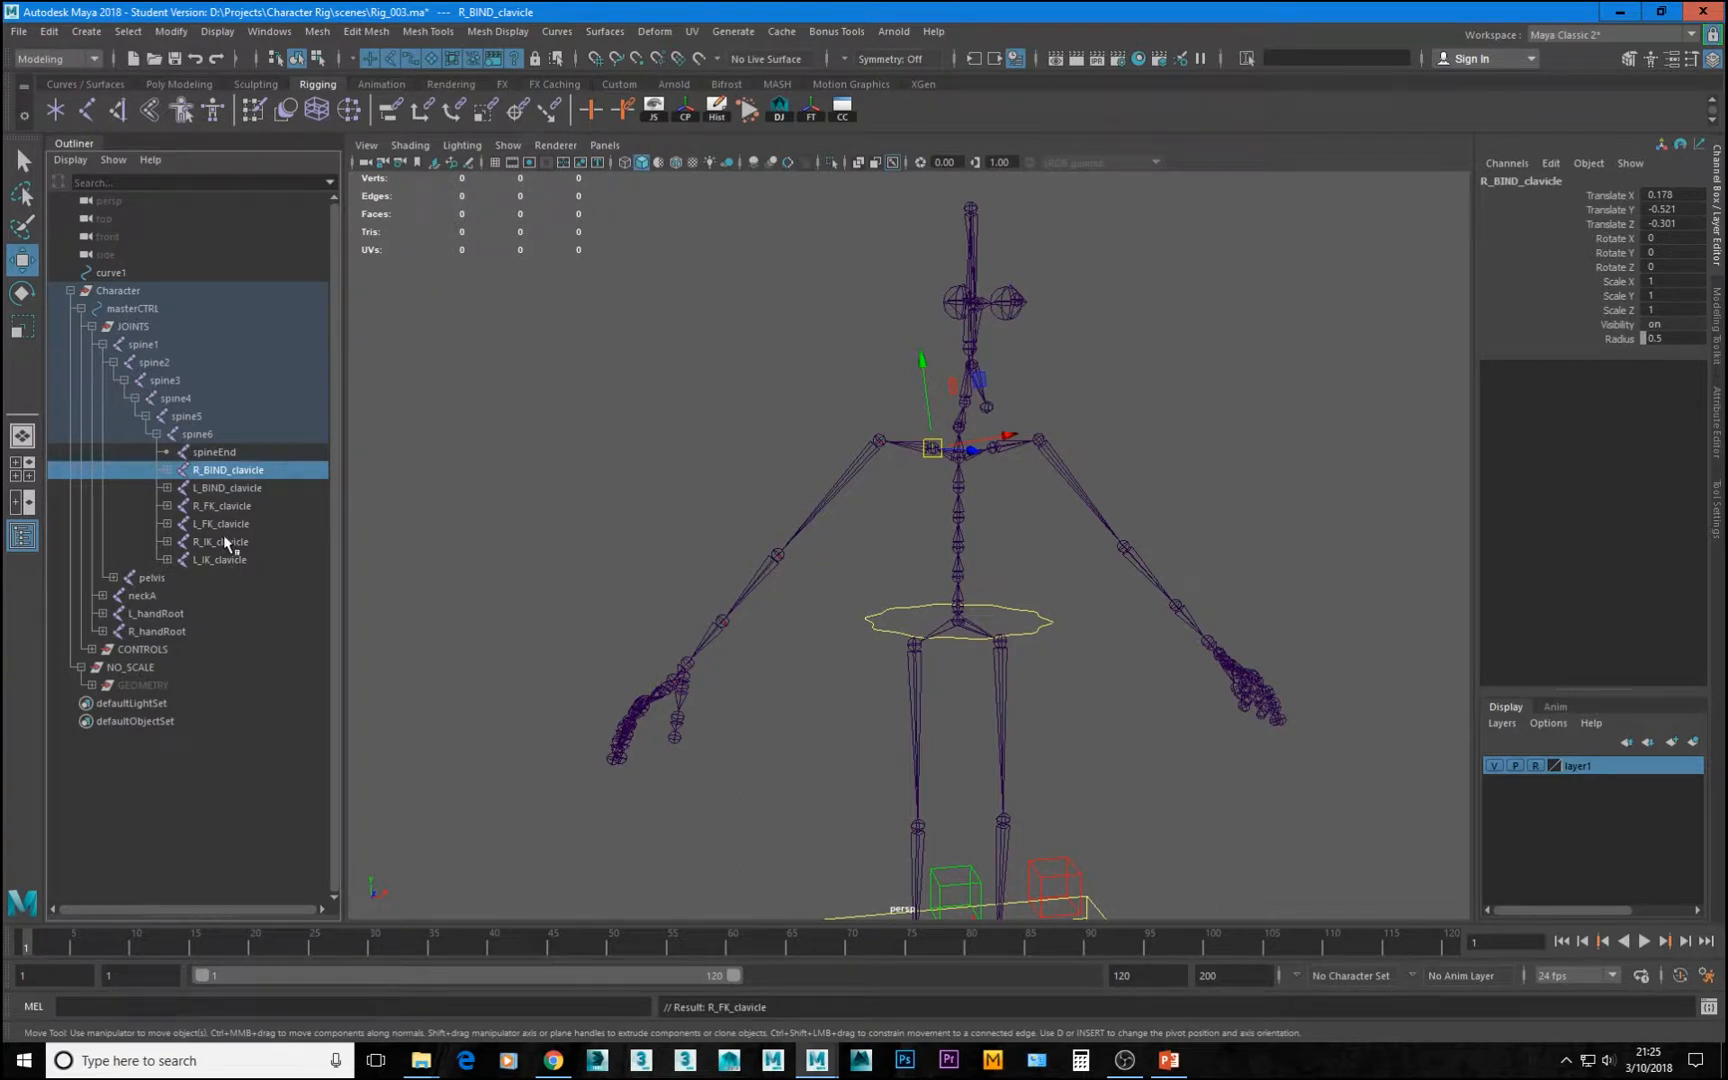
middle_click_drag(877, 654, 785, 657, "alt")
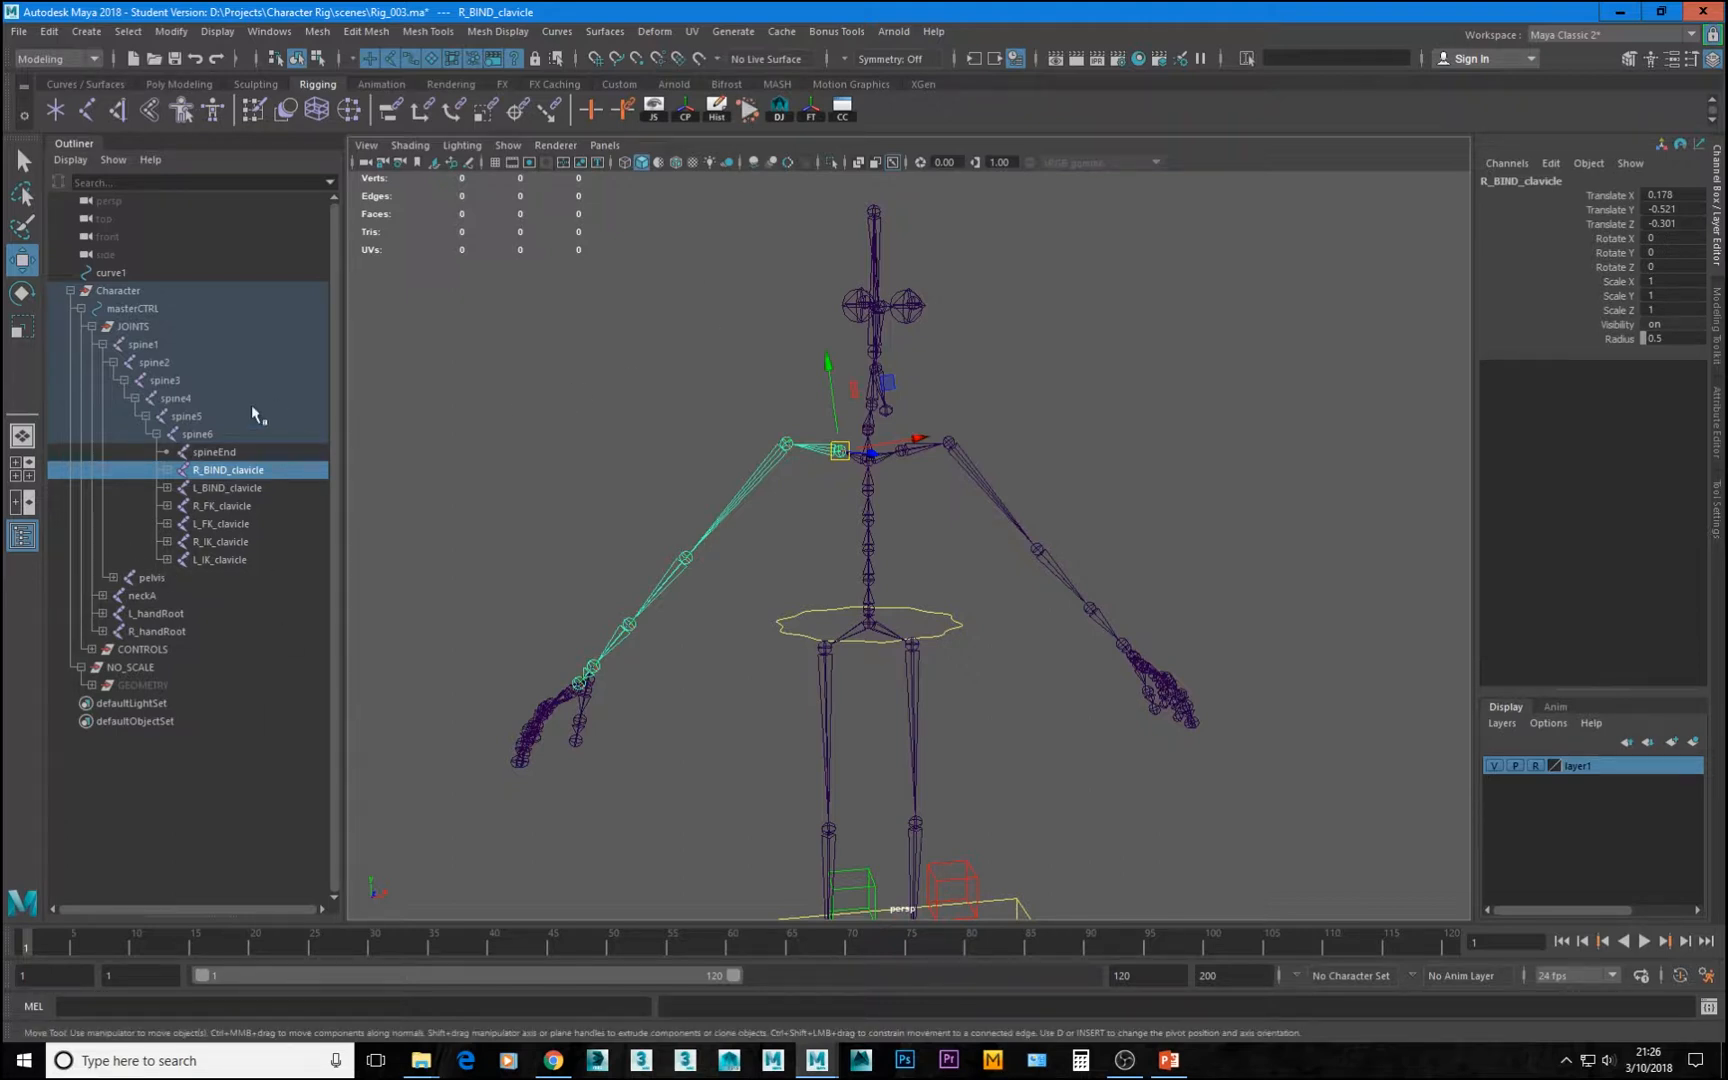
left_click(228, 488, "ctrl")
left_click(225, 542, "ctrl")
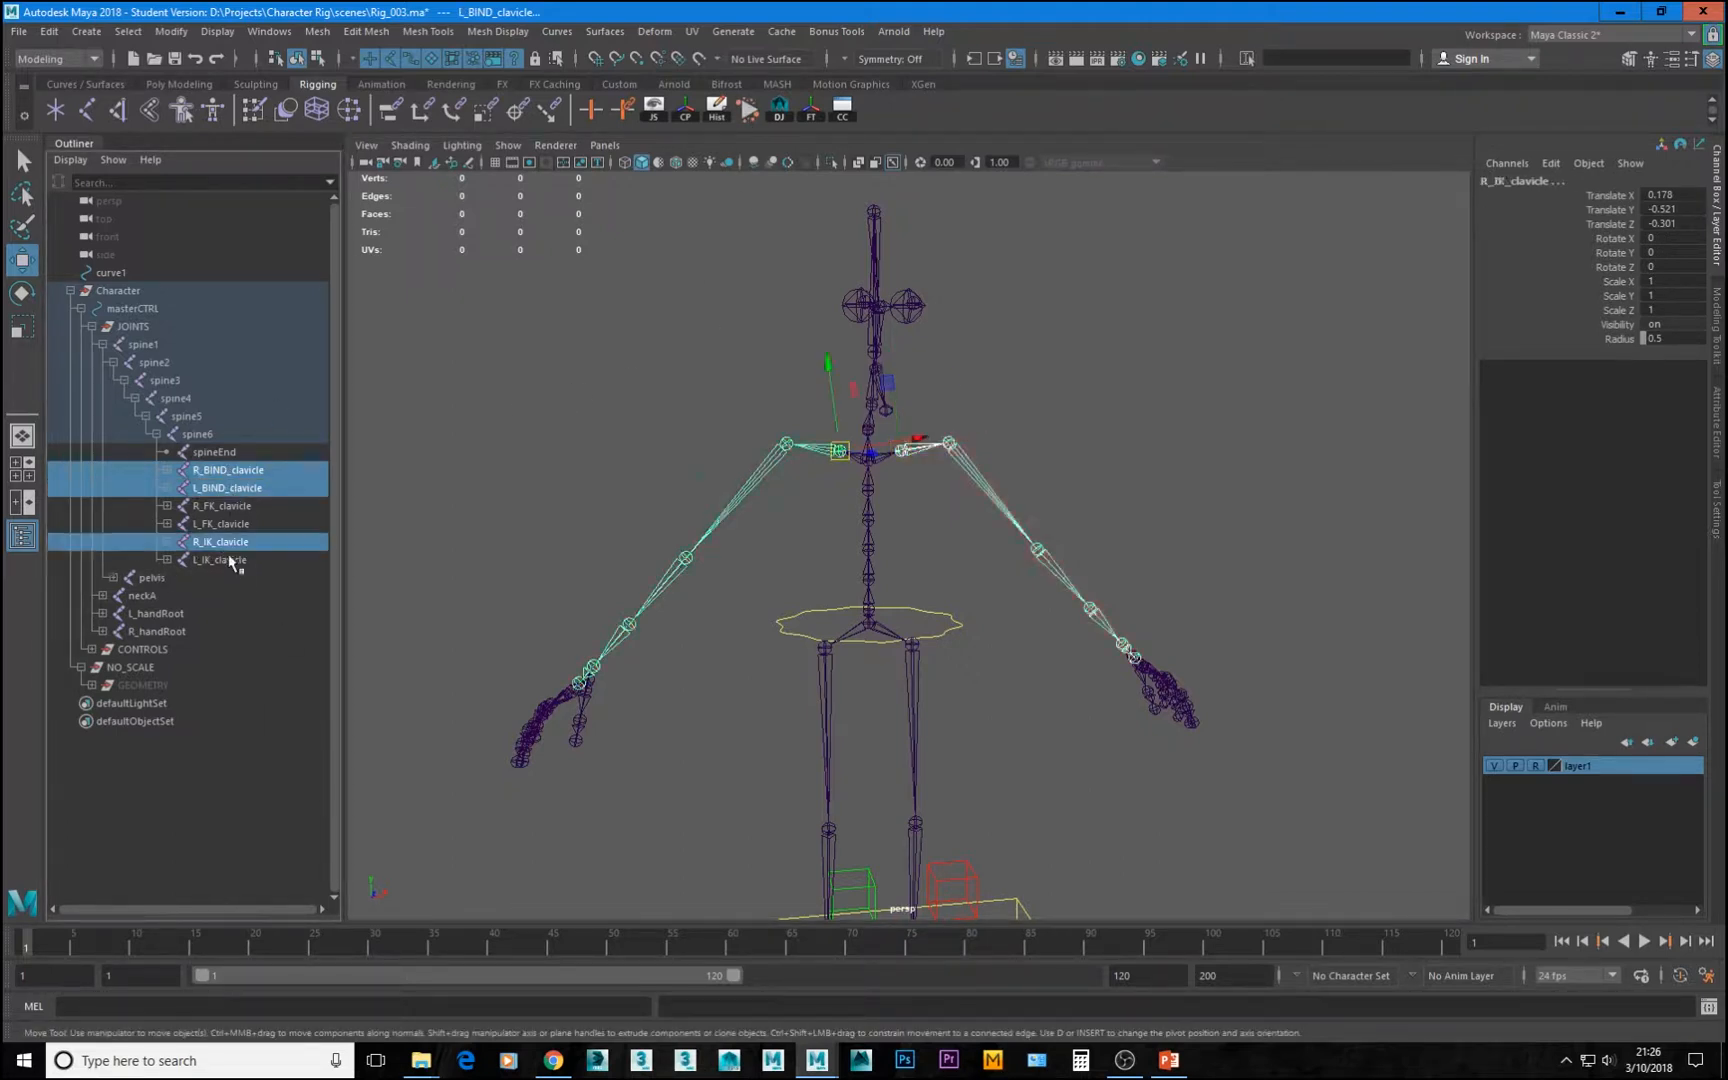
left_click(229, 560, "ctrl")
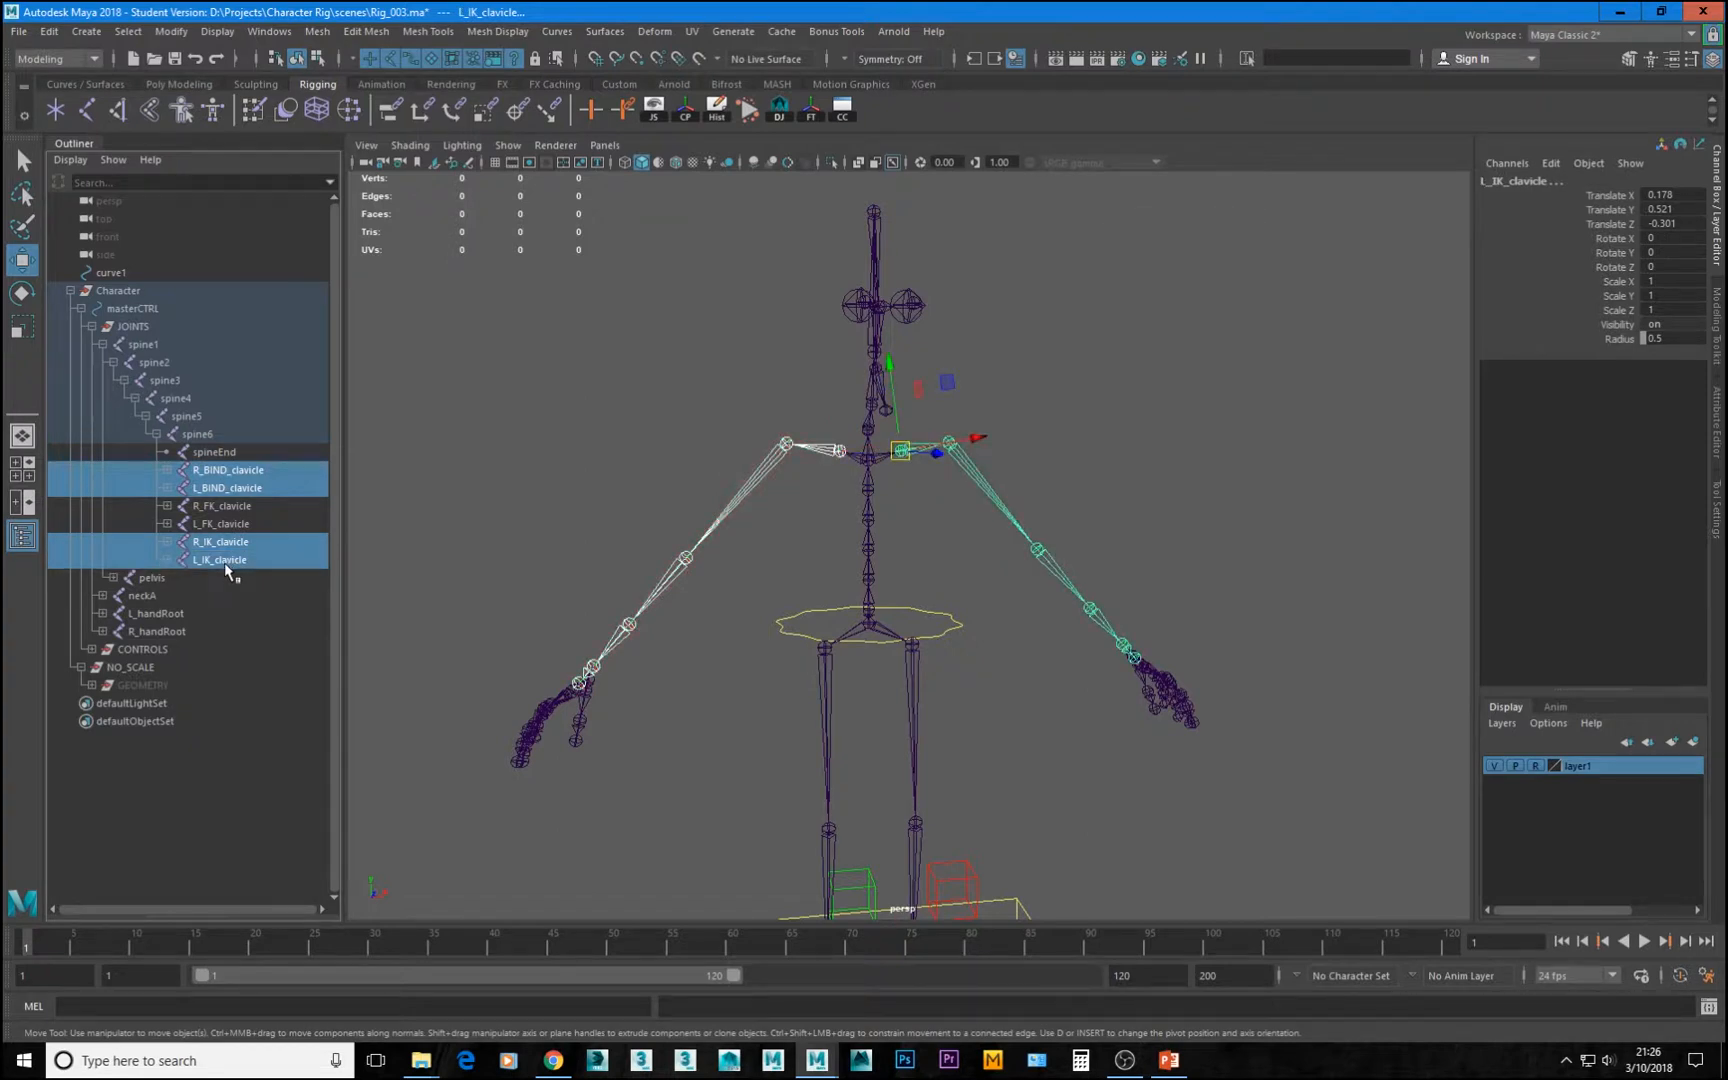
key("ctrl+h")
Try to move L_FK_shoulder and R_FK_shoulder out of their FK clavicles and parent them directly under spine6
left_click(238, 505)
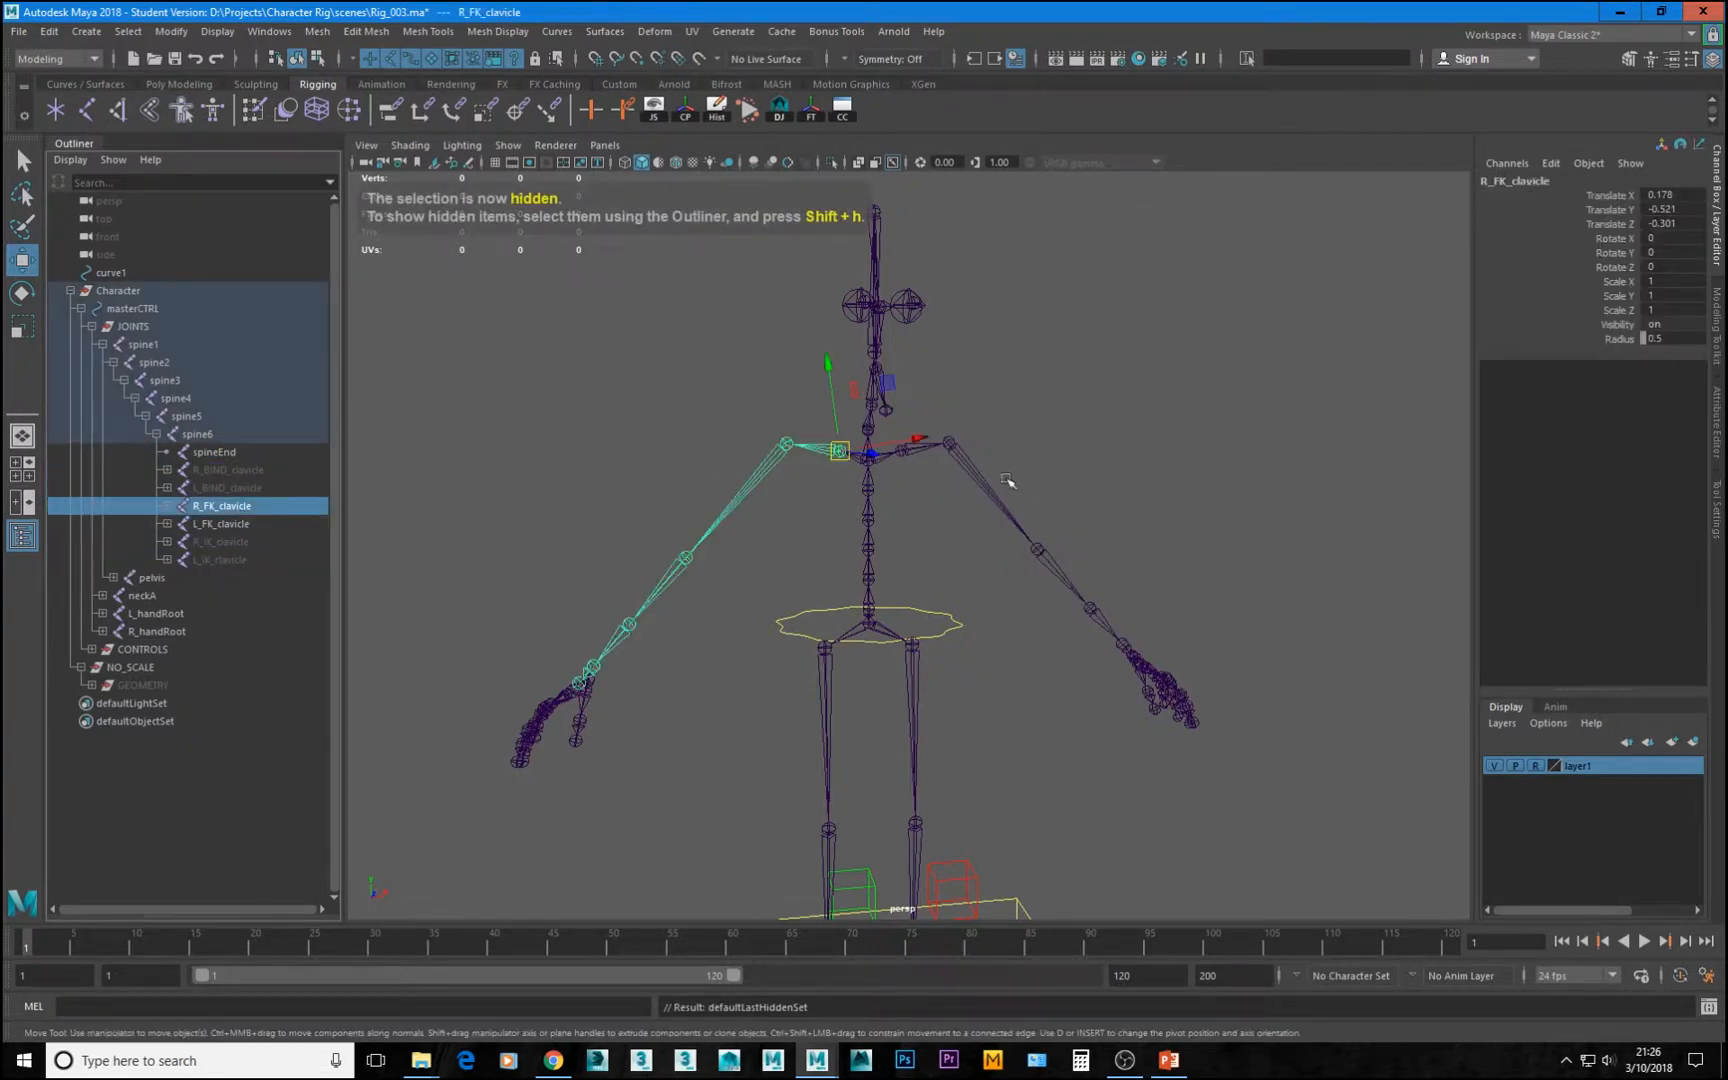
left_click(947, 462)
left_click(950, 446)
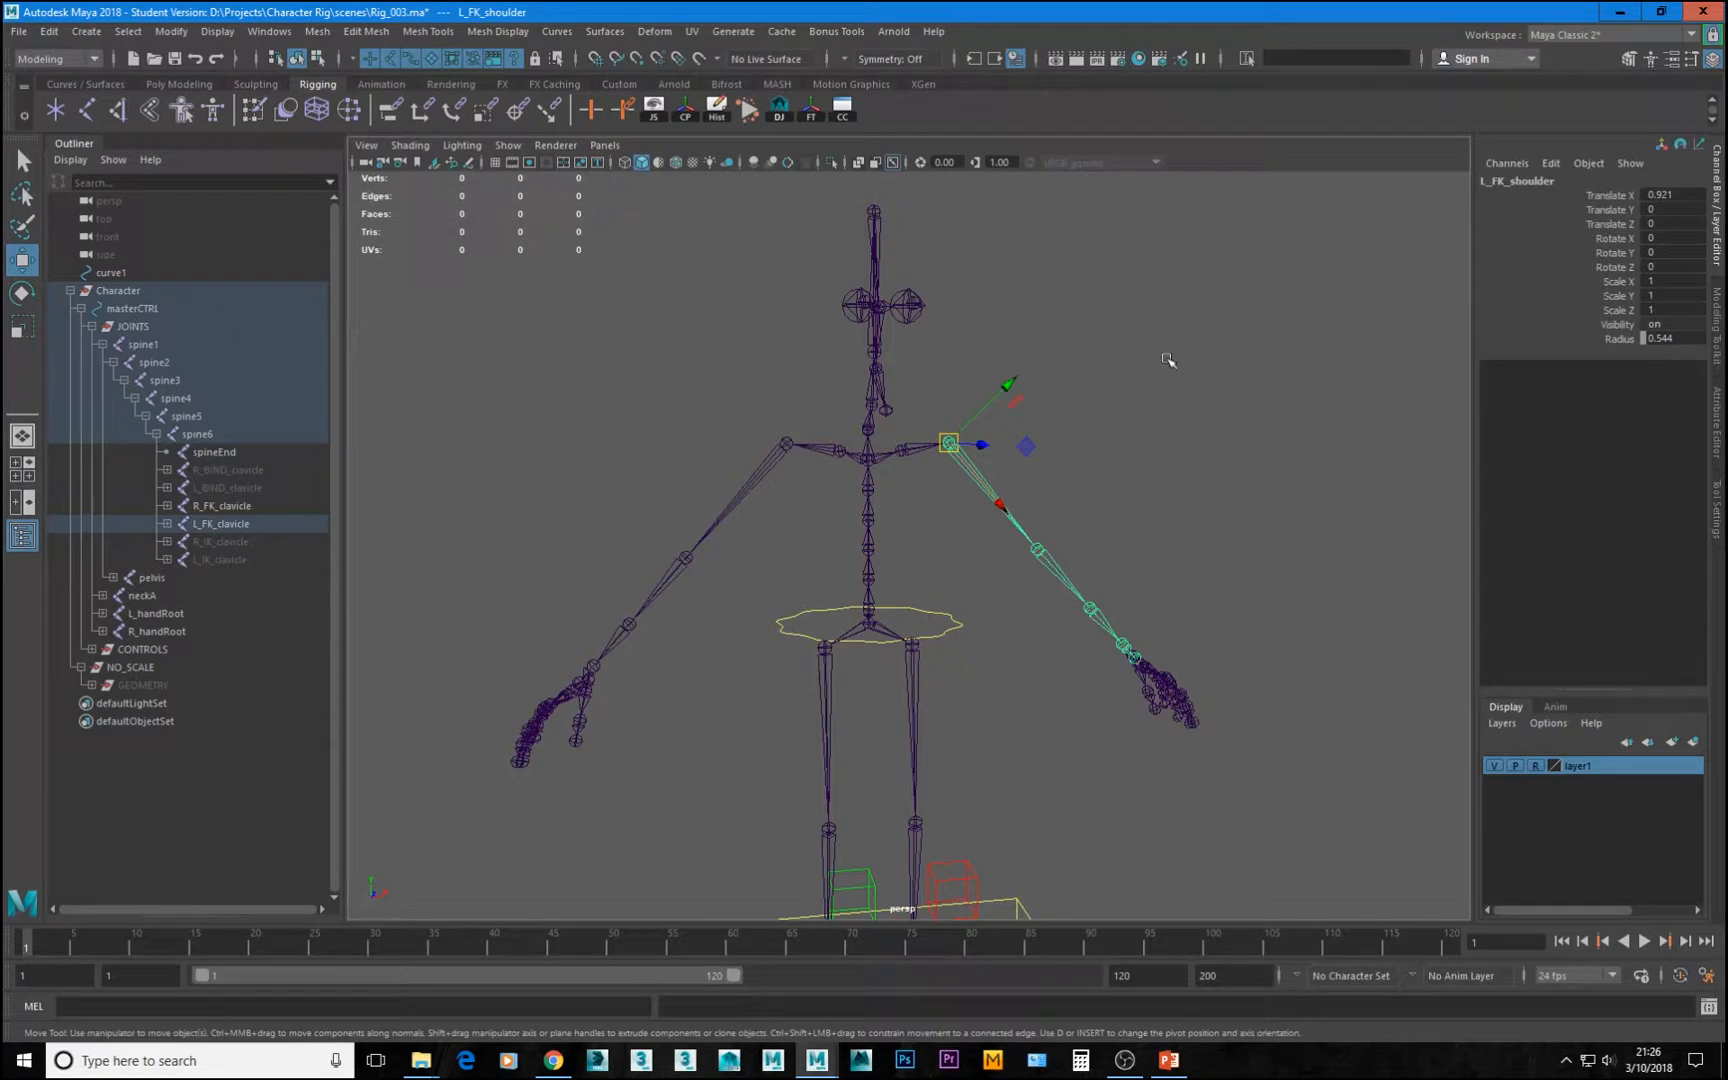
left_click(167, 524)
left_click(167, 488)
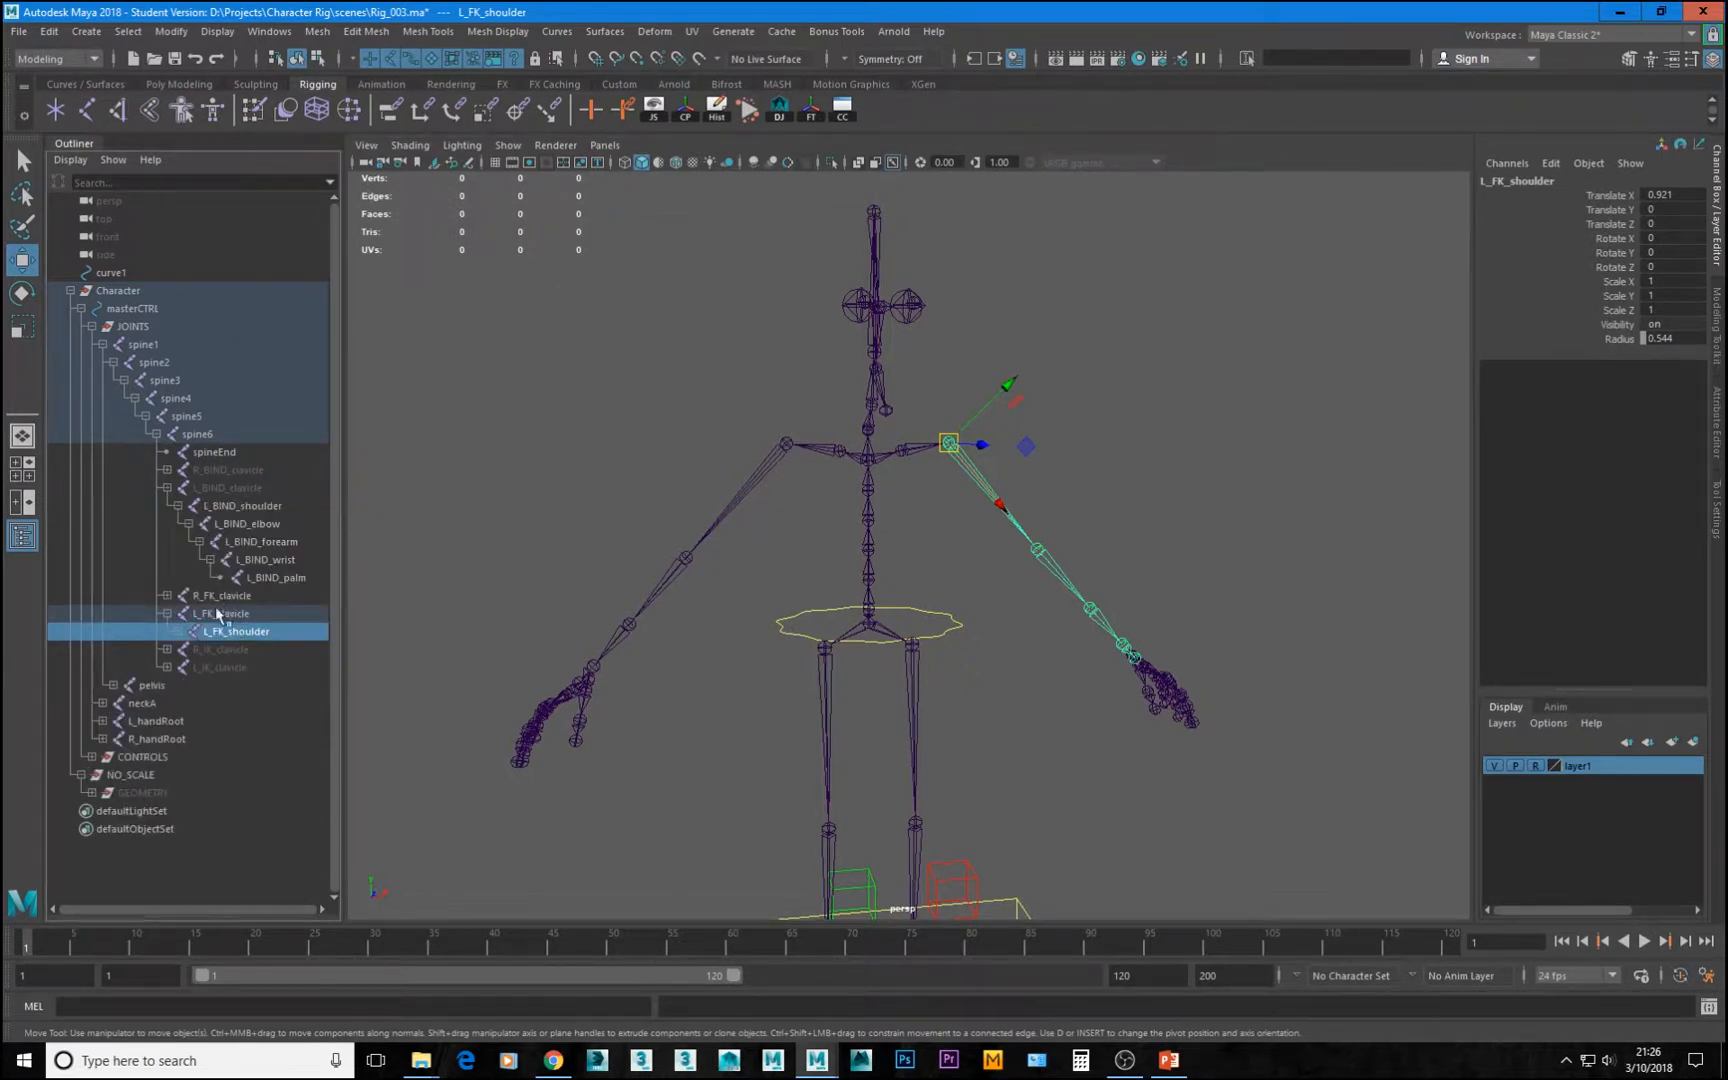
left_click(167, 488)
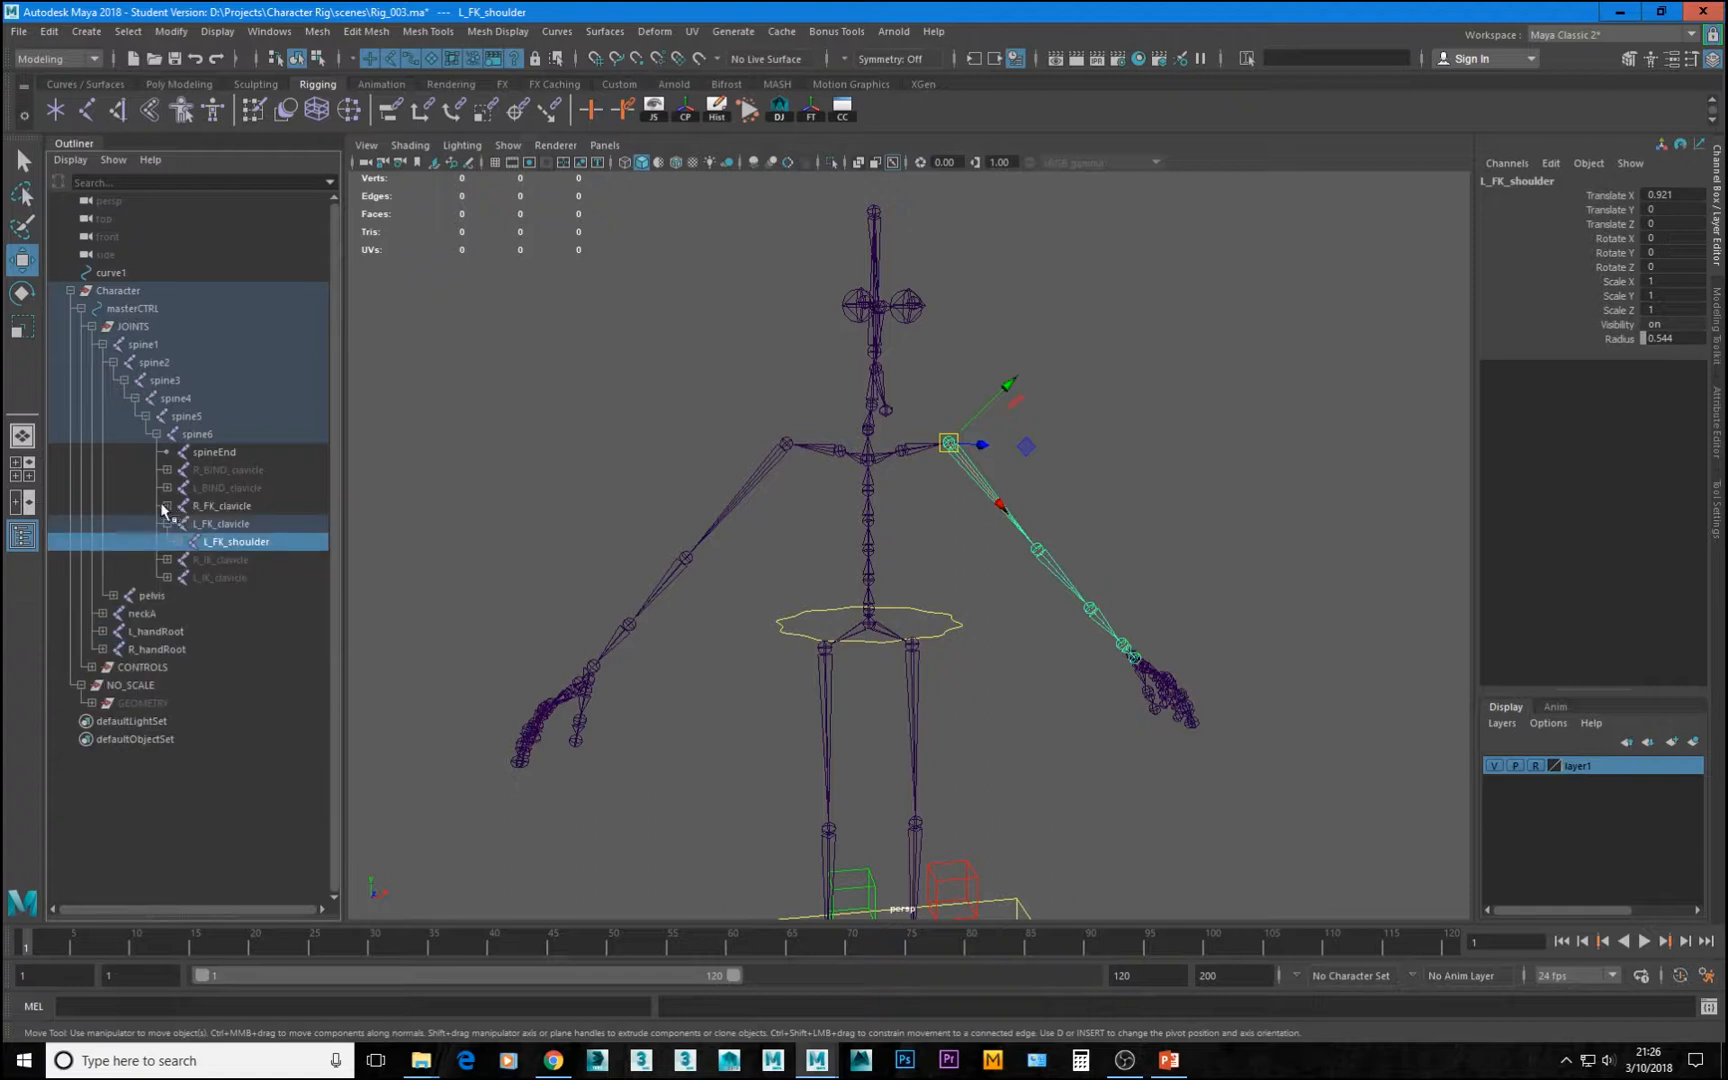
left_click(166, 506)
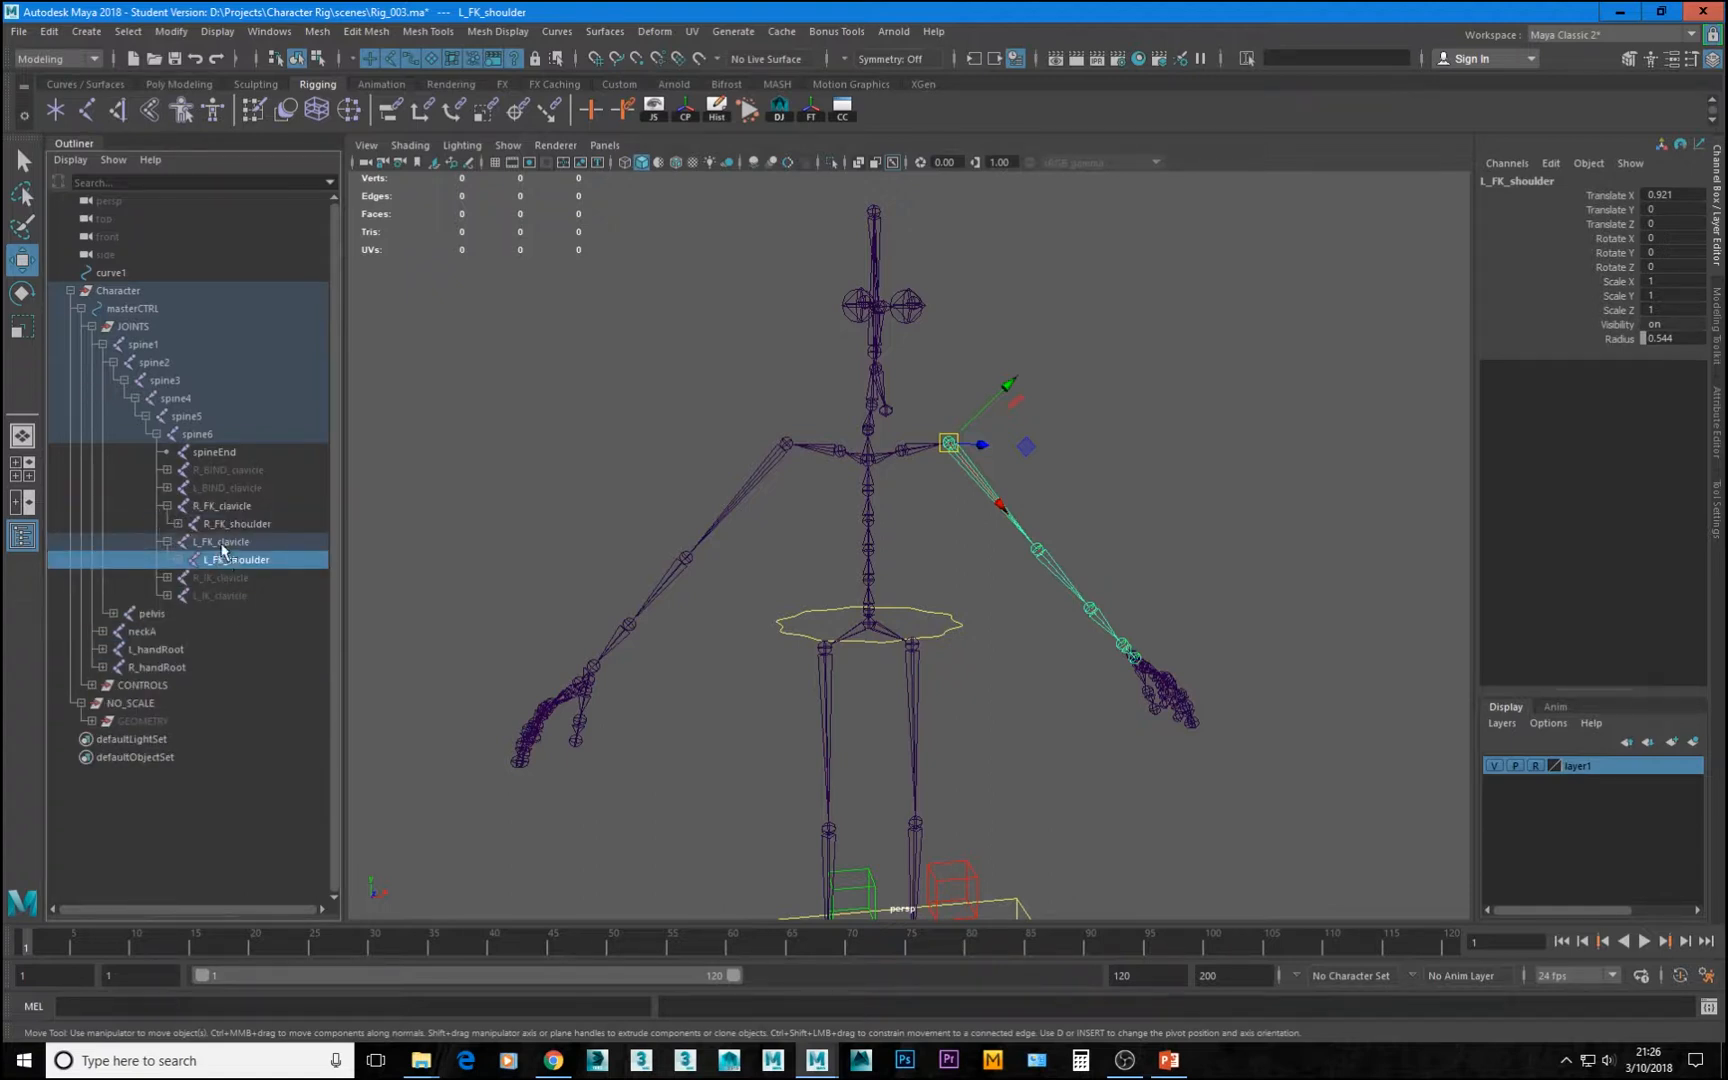
left_click(225, 523, "ctrl")
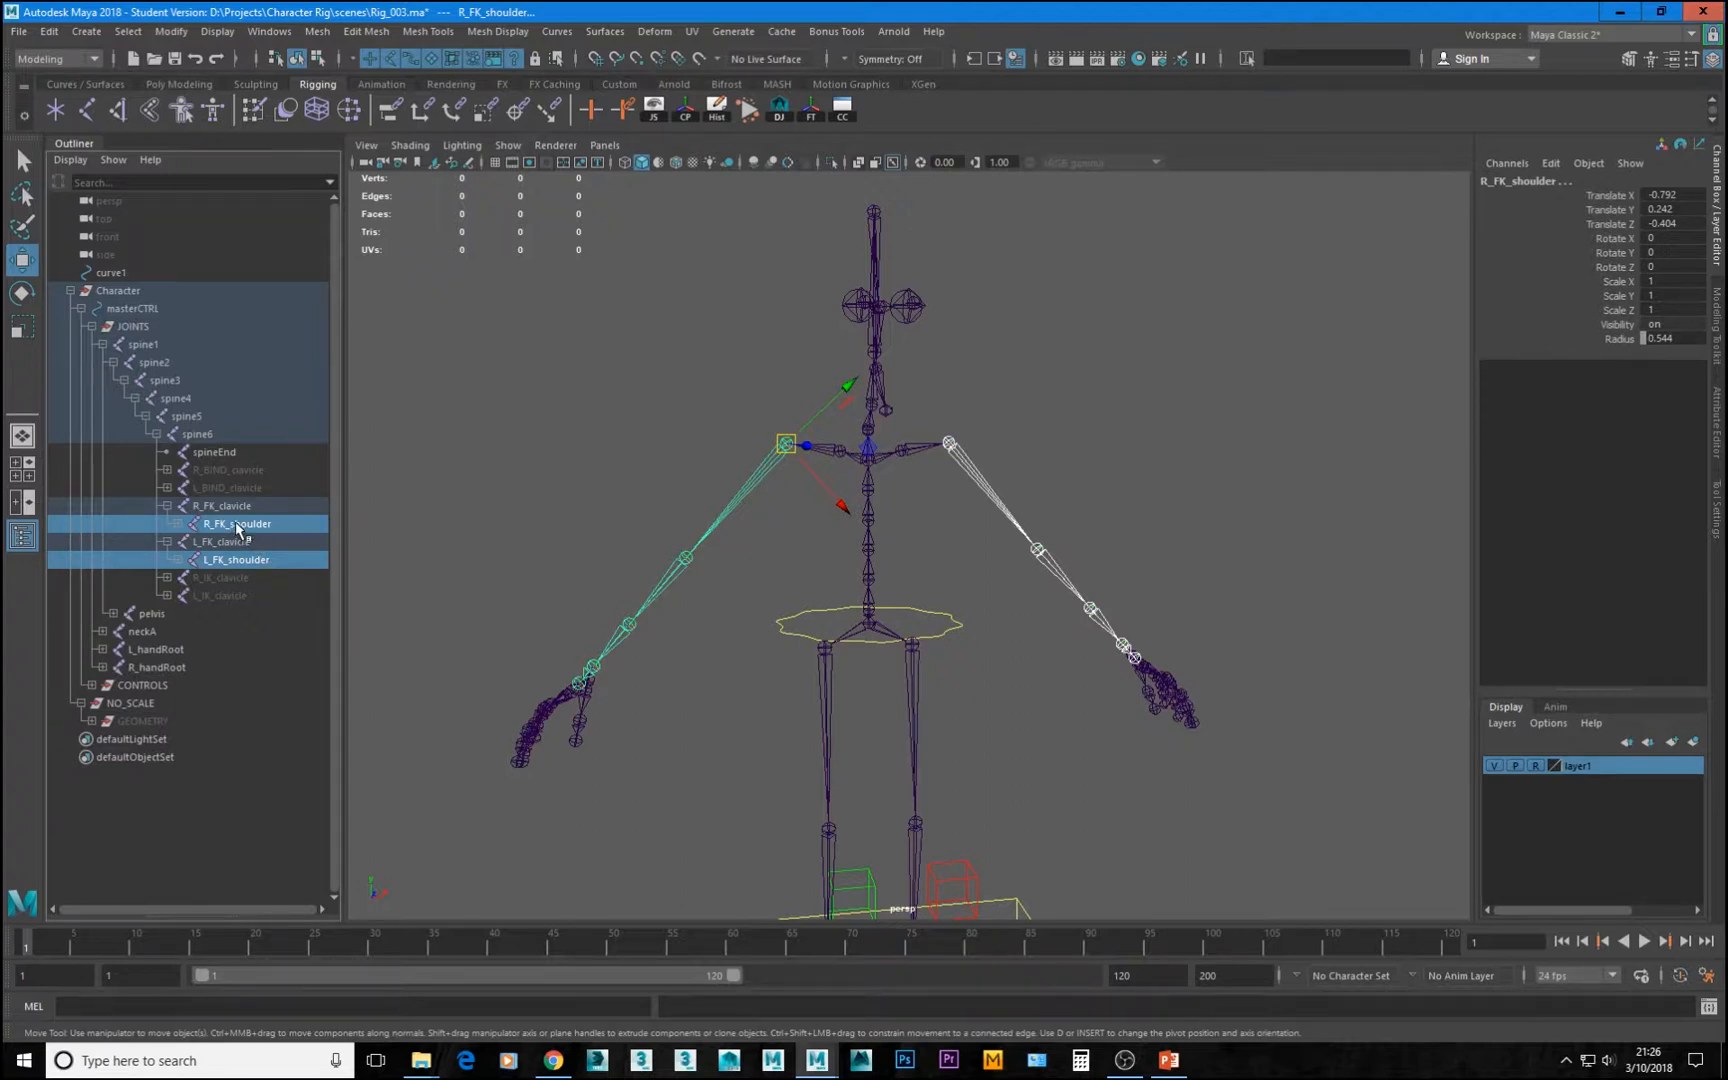
middle_click_drag(300, 471, 198, 436)
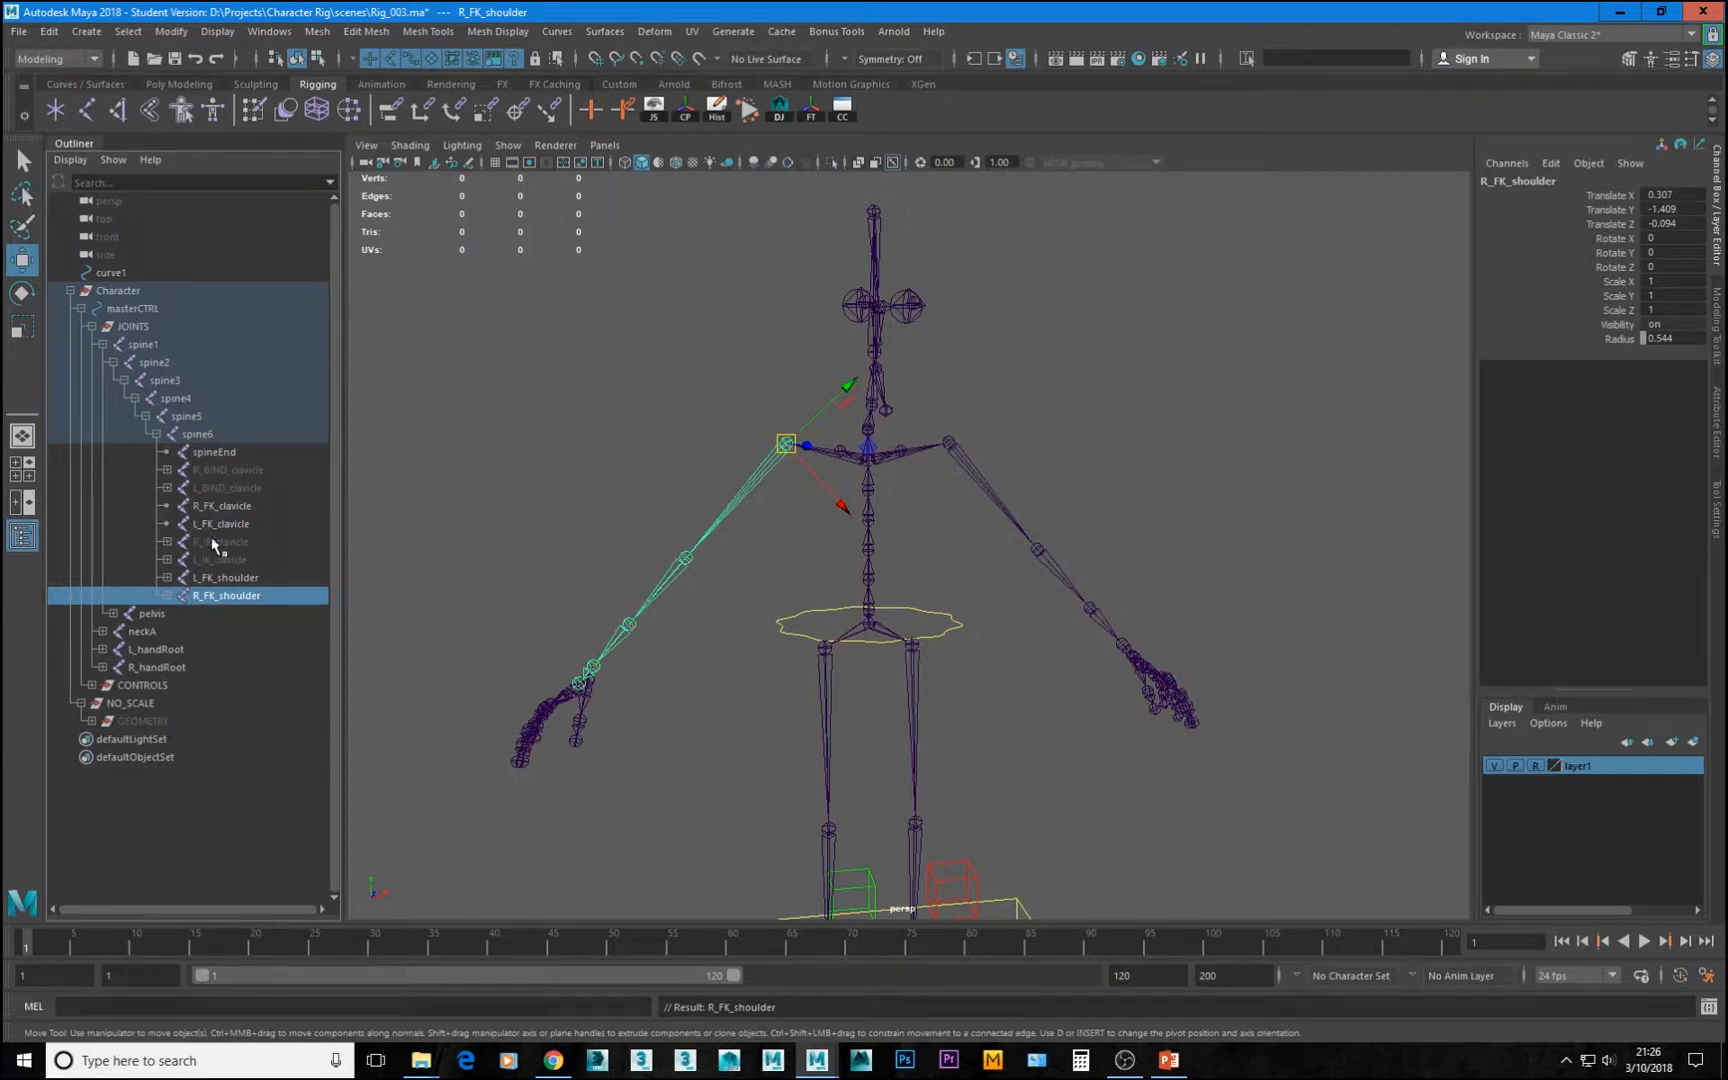
Delete the R_FK_clavicle and L_FK_clavicle joints
left_click_drag(243, 506, 246, 522)
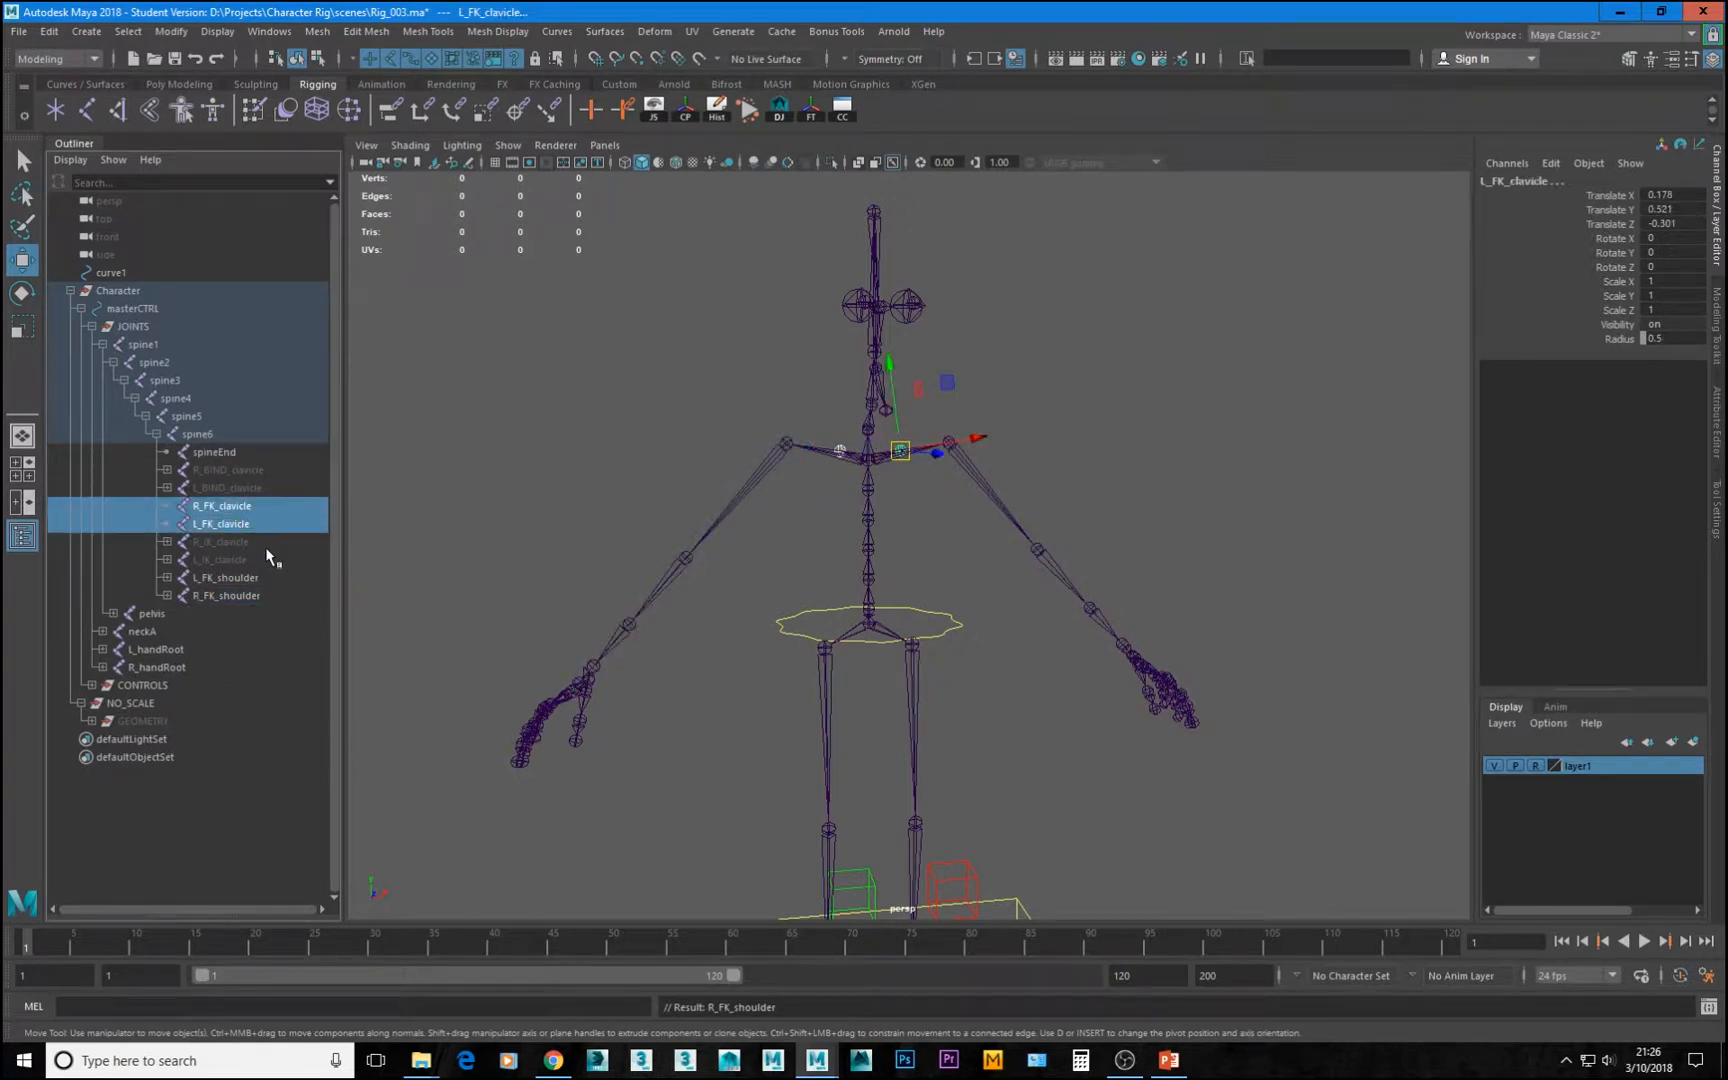
key("Delete")
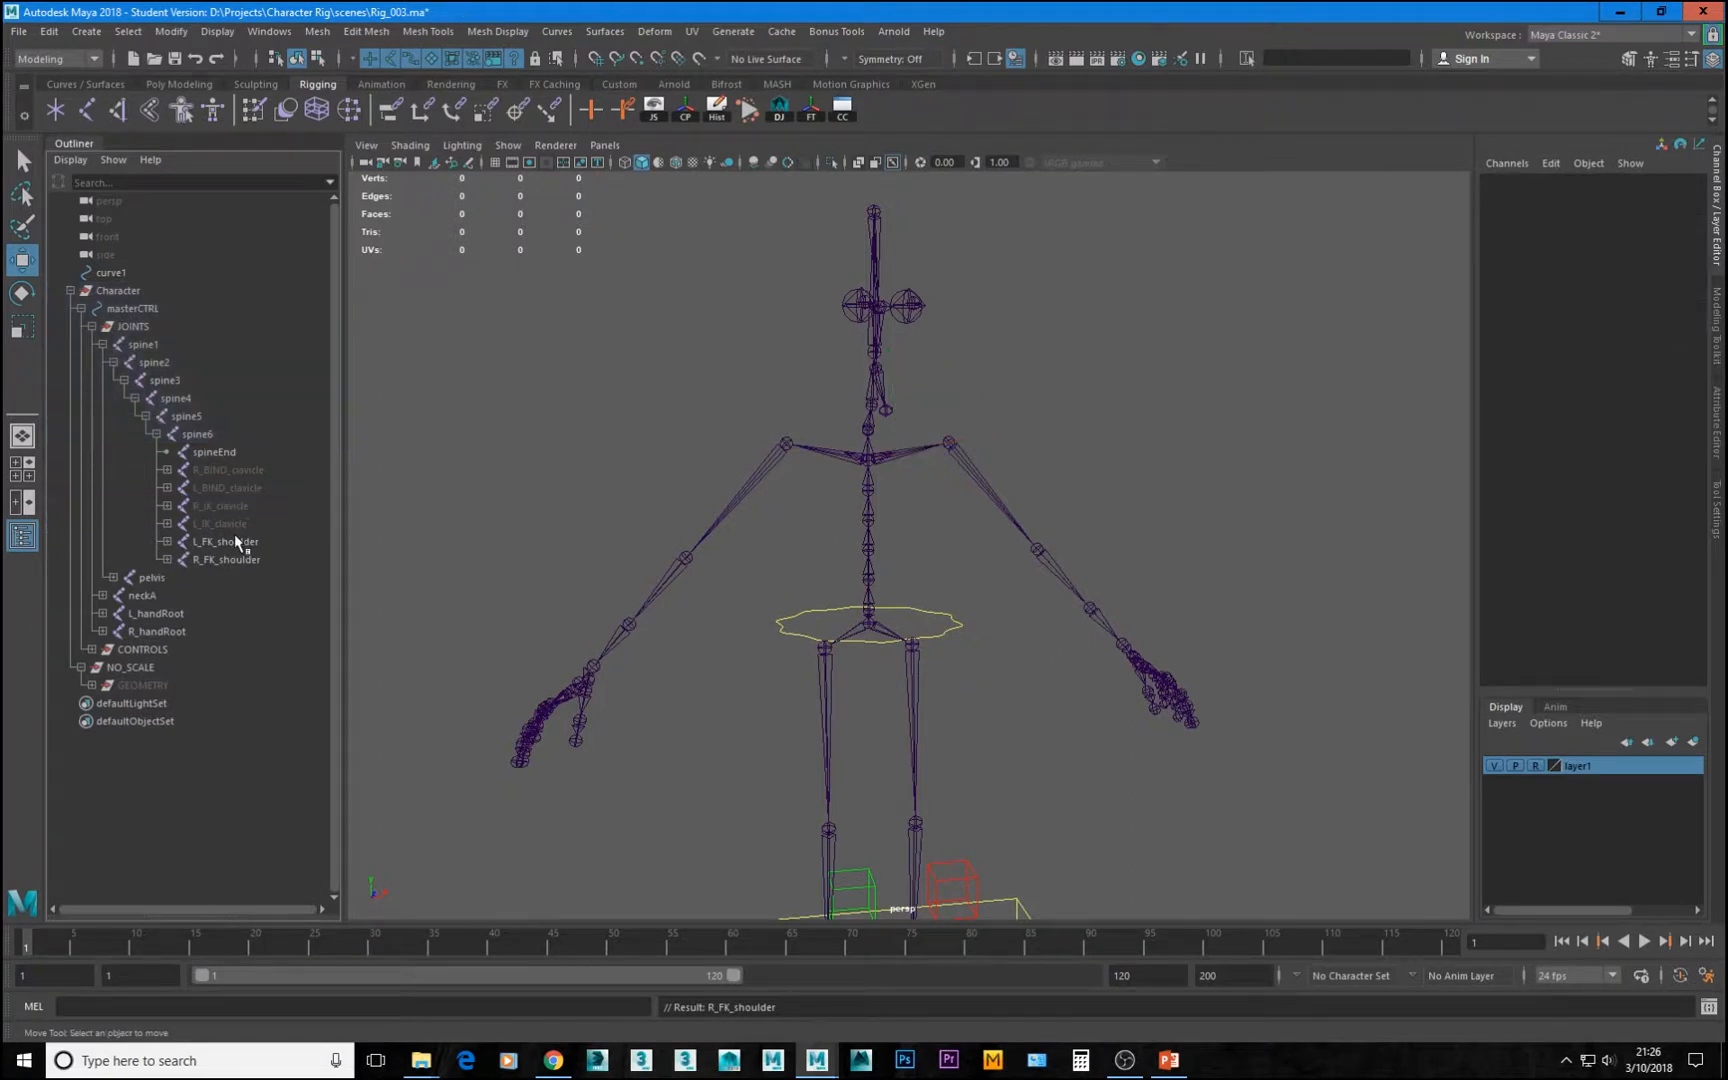
Undo the deletion of the FK clavicles and the reparenting of both FK shoulders to spine6
left_click_drag(1083, 595, 980, 567, "alt")
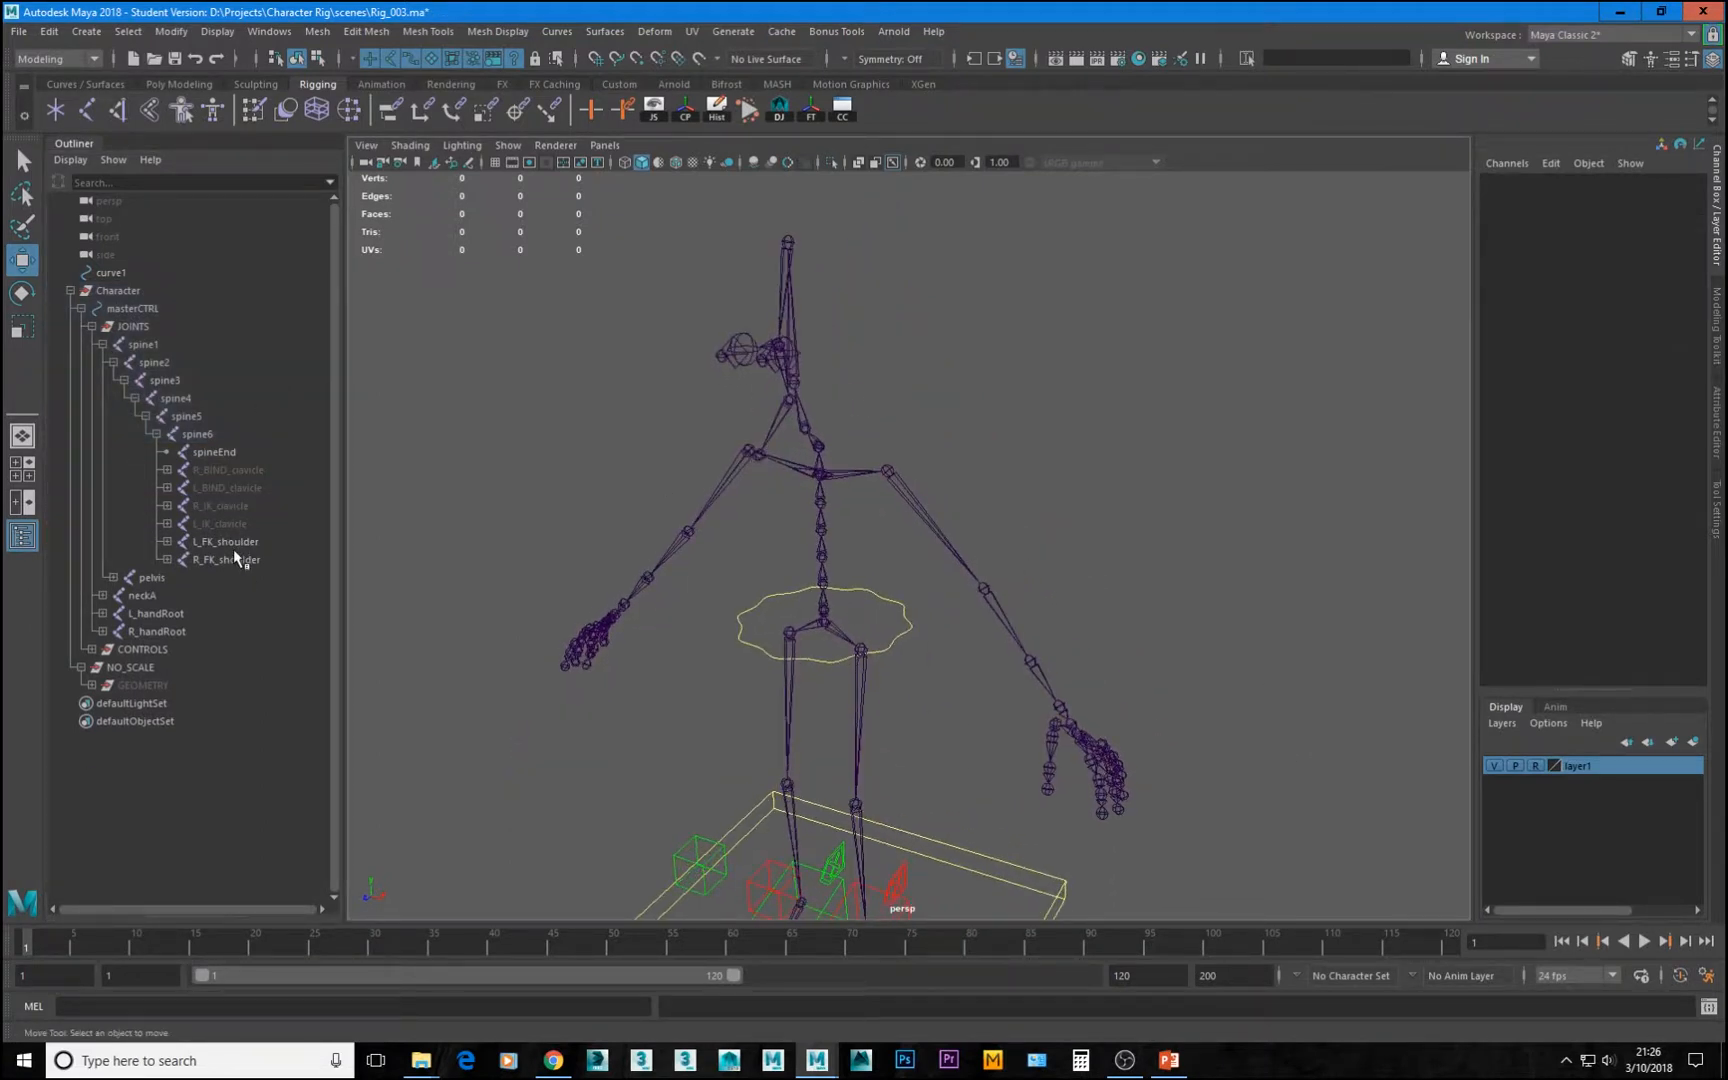
key("ctrl+z")
key("ctrl+z")
key("ctrl+z")
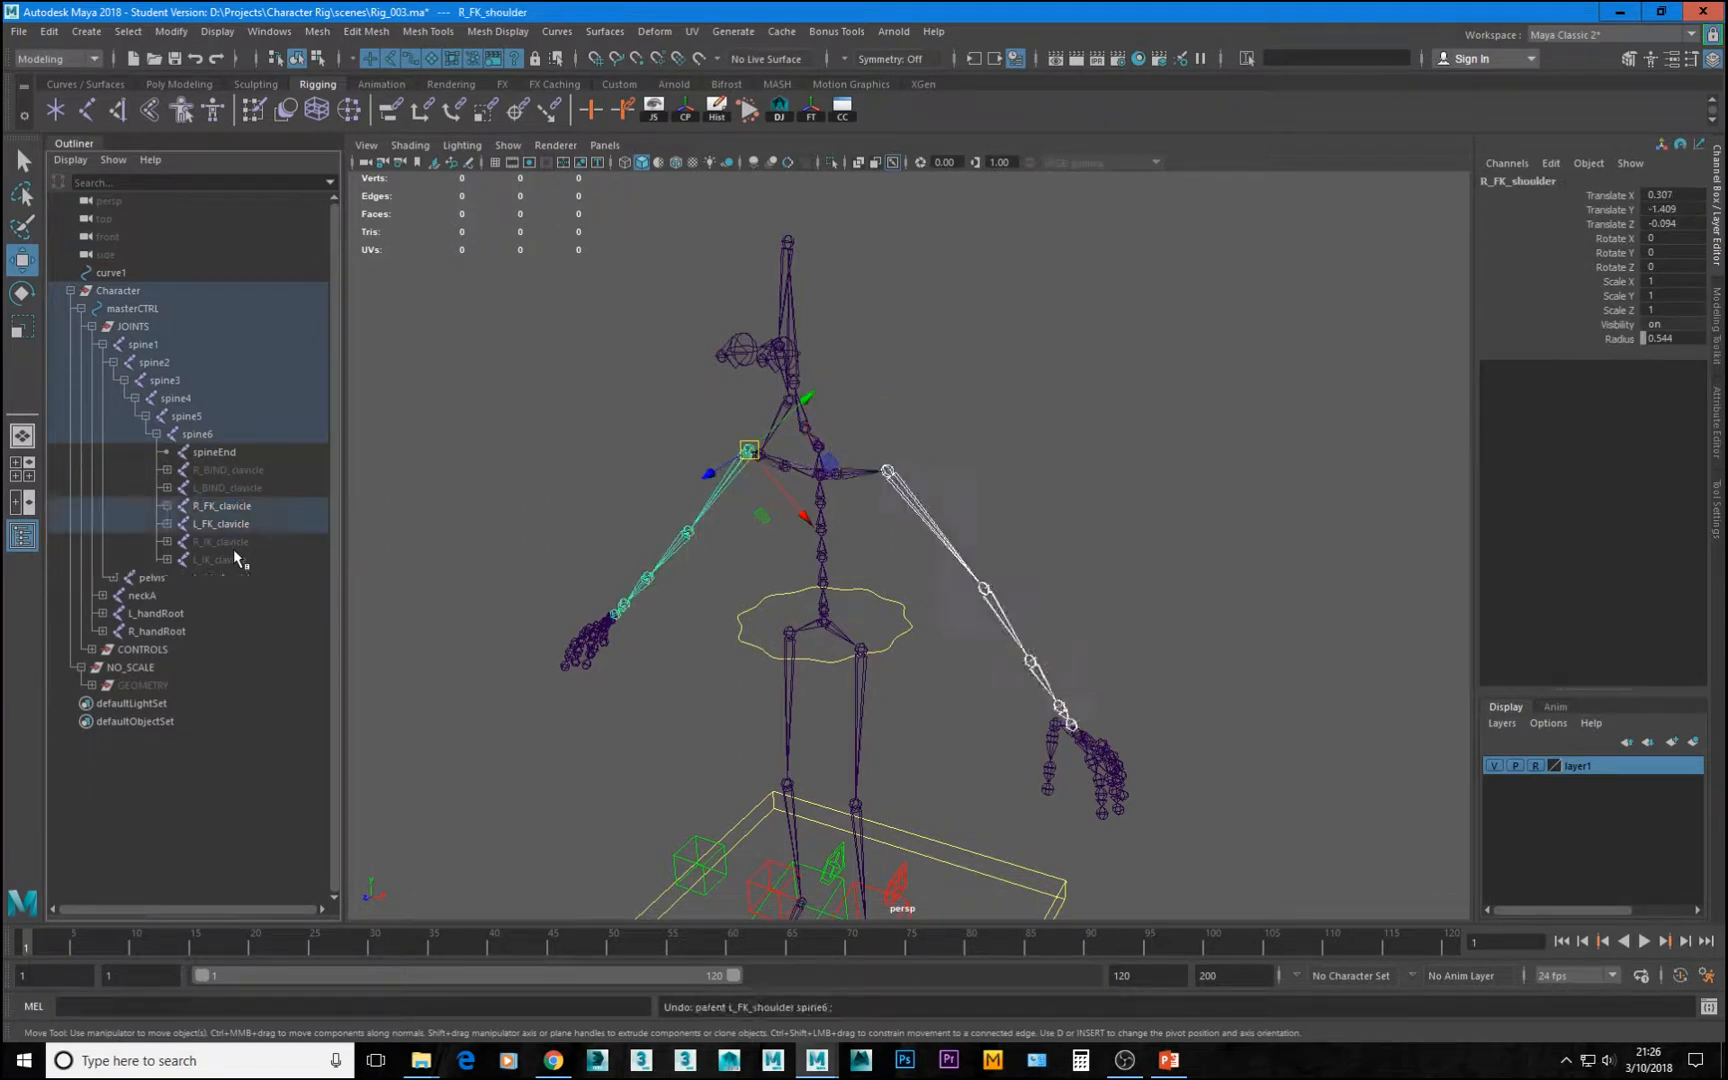
Expand the L_FK_clavicle and R_FK_clavicle chains in the Outliner and select their FK shoulder joints
left_click(167, 524)
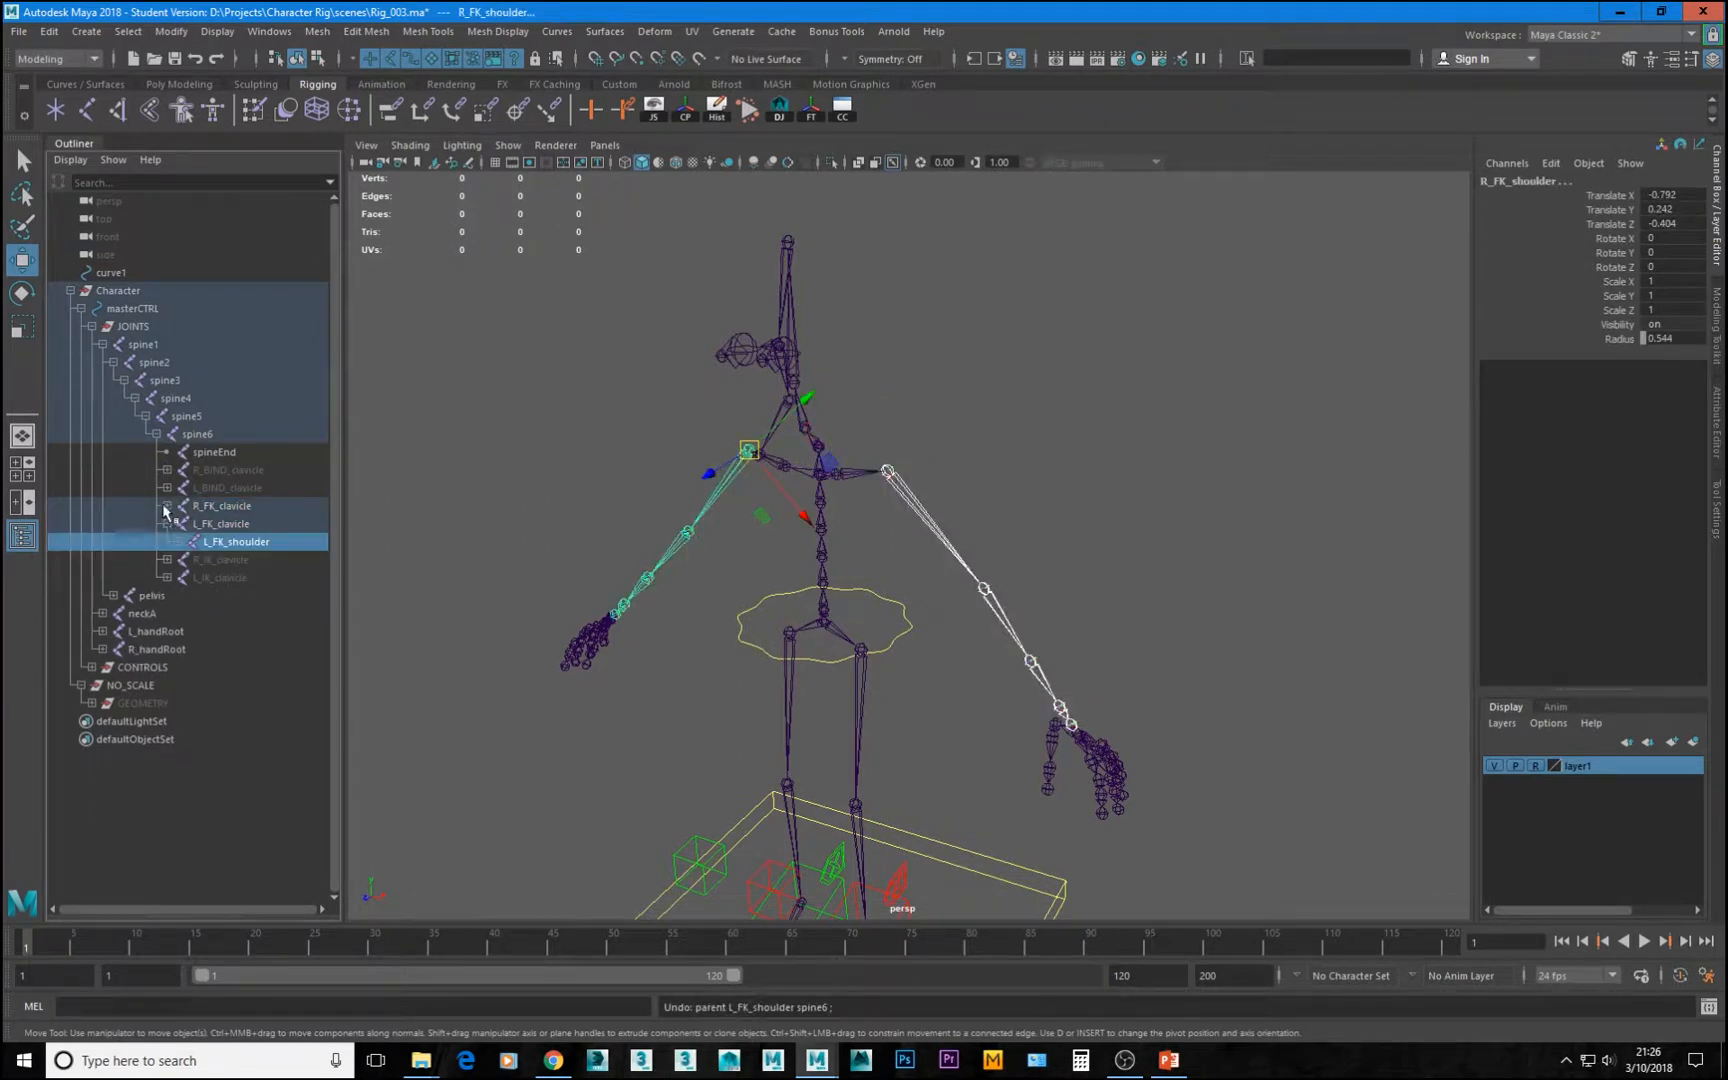
left_click(167, 506)
left_click(269, 554)
left_click(268, 524, "ctrl")
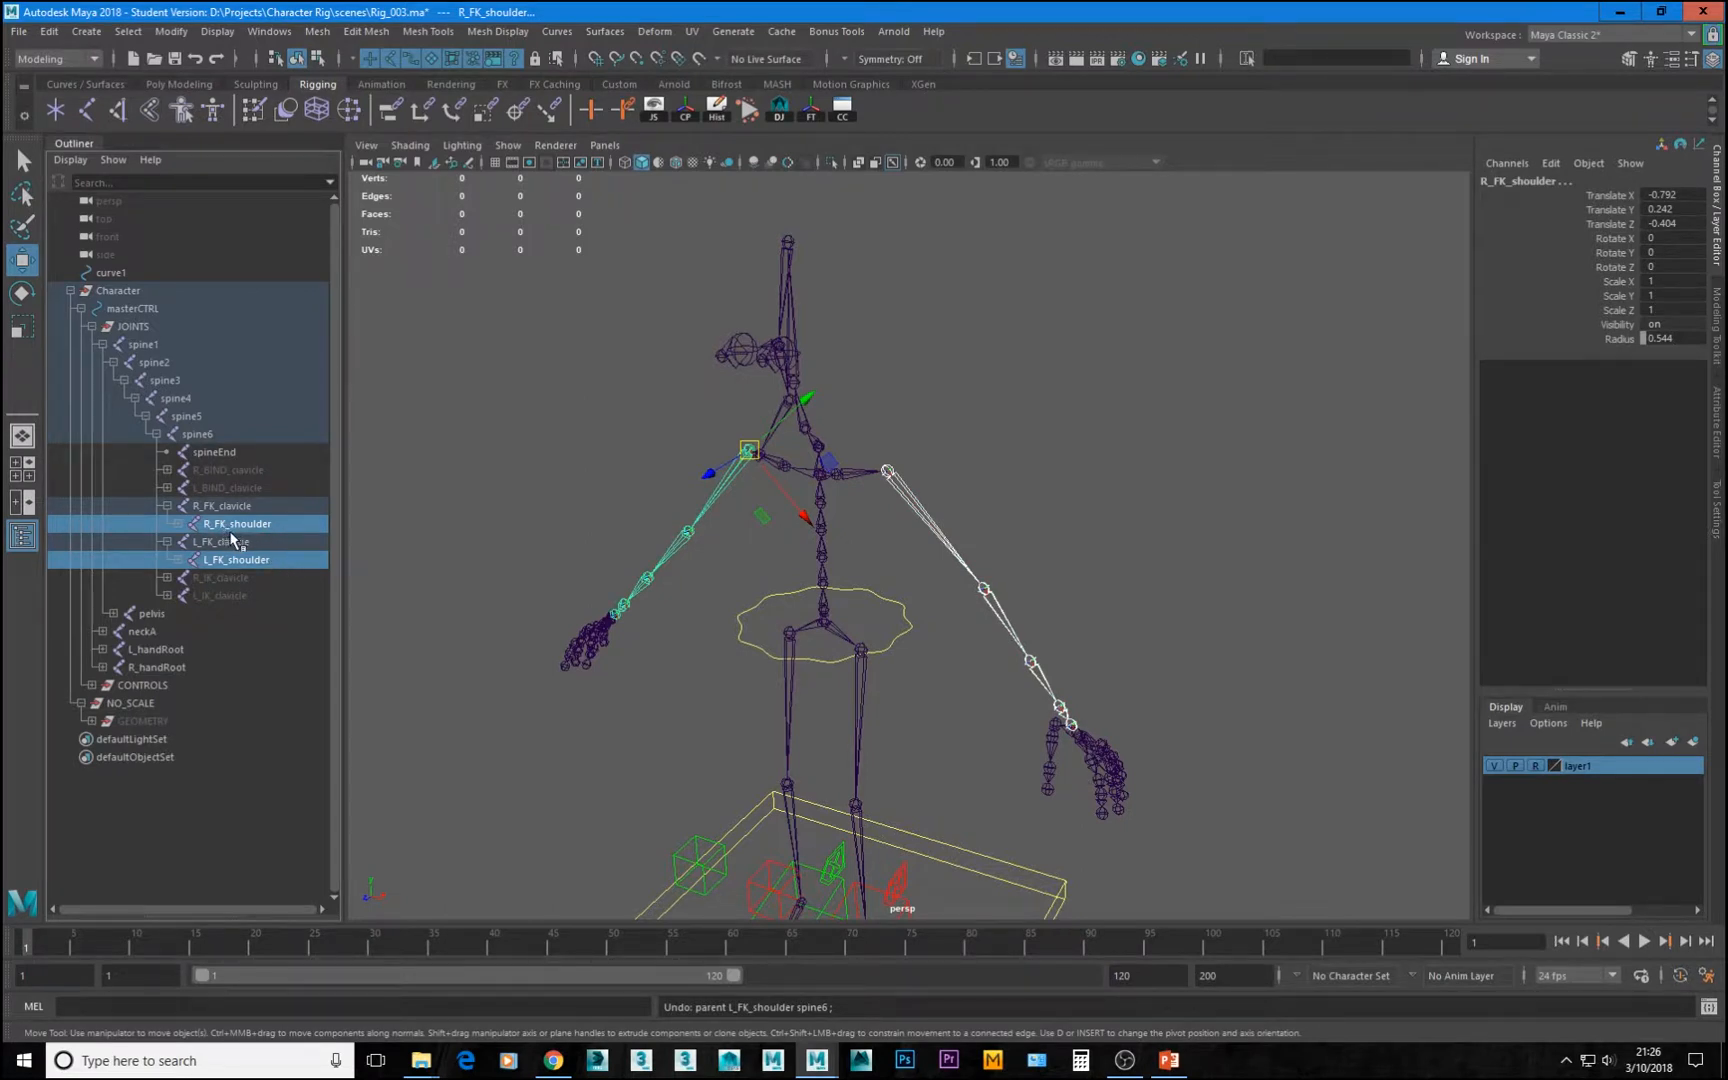
left_click(236, 556, "ctrl")
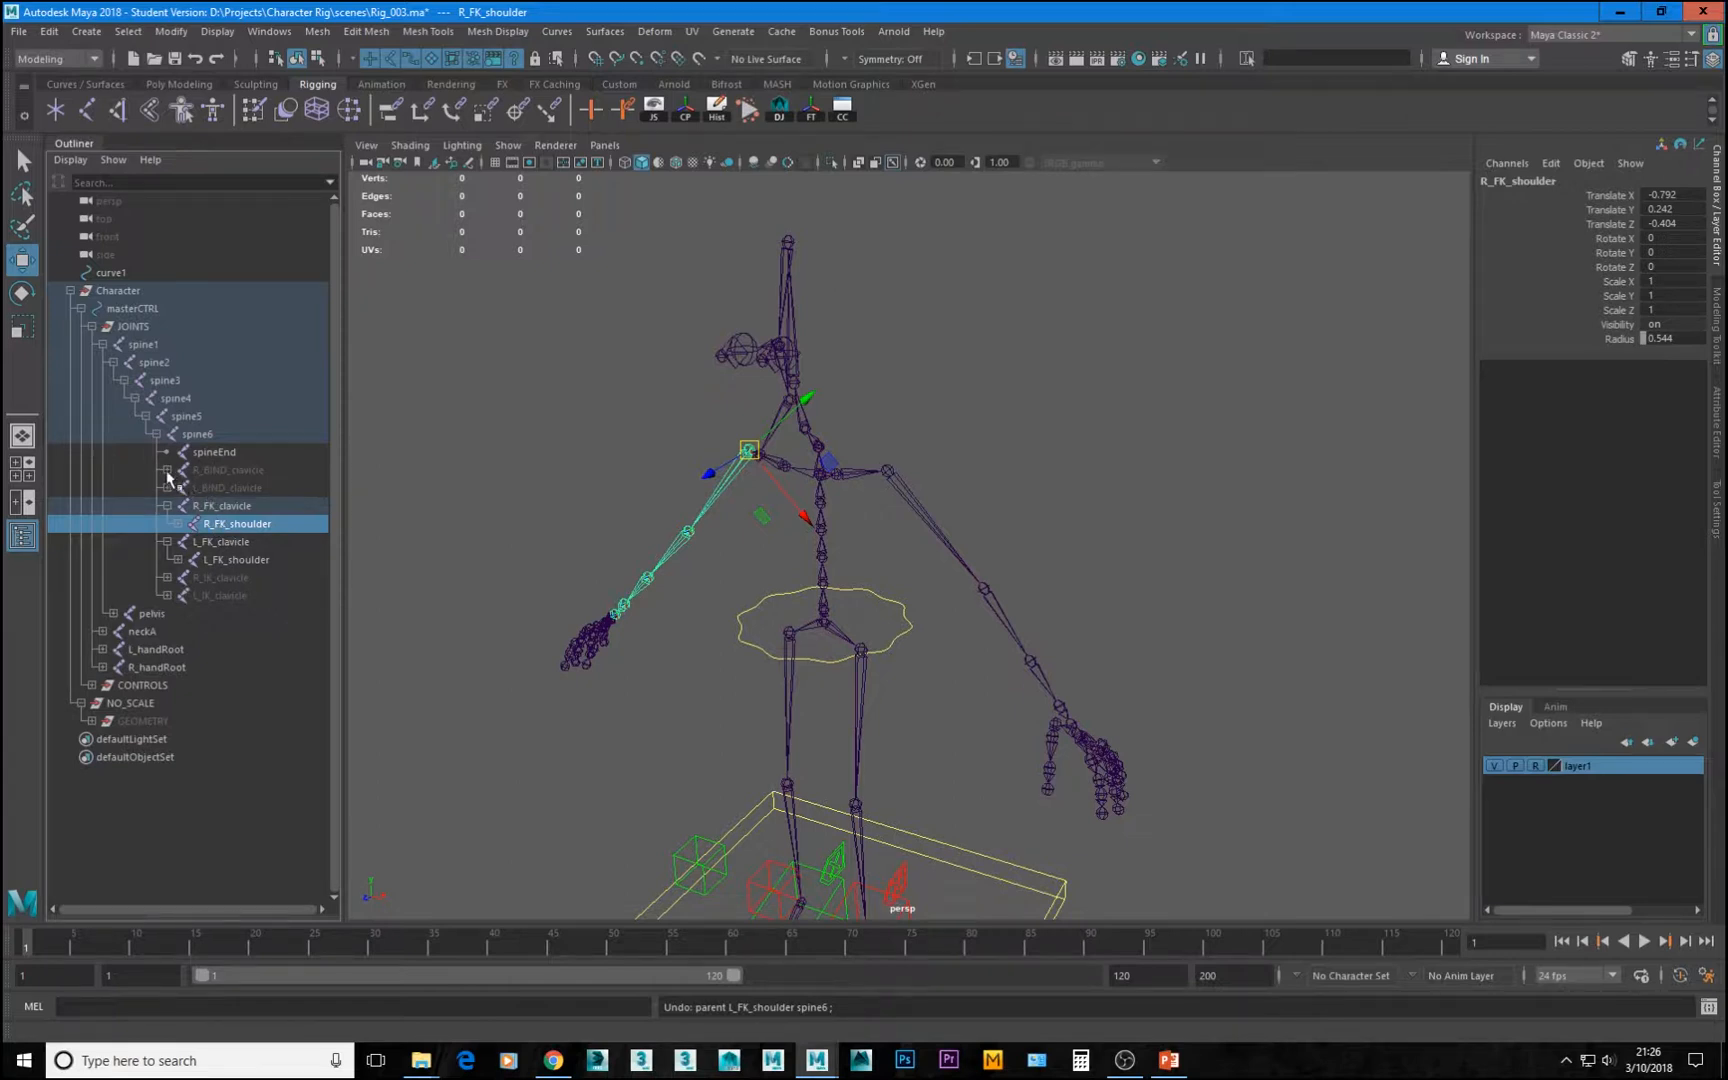
Unhide the R_BIND_clavicle and L_BIND_clavicle joint chains
left_click(218, 469)
left_click(228, 488, "ctrl")
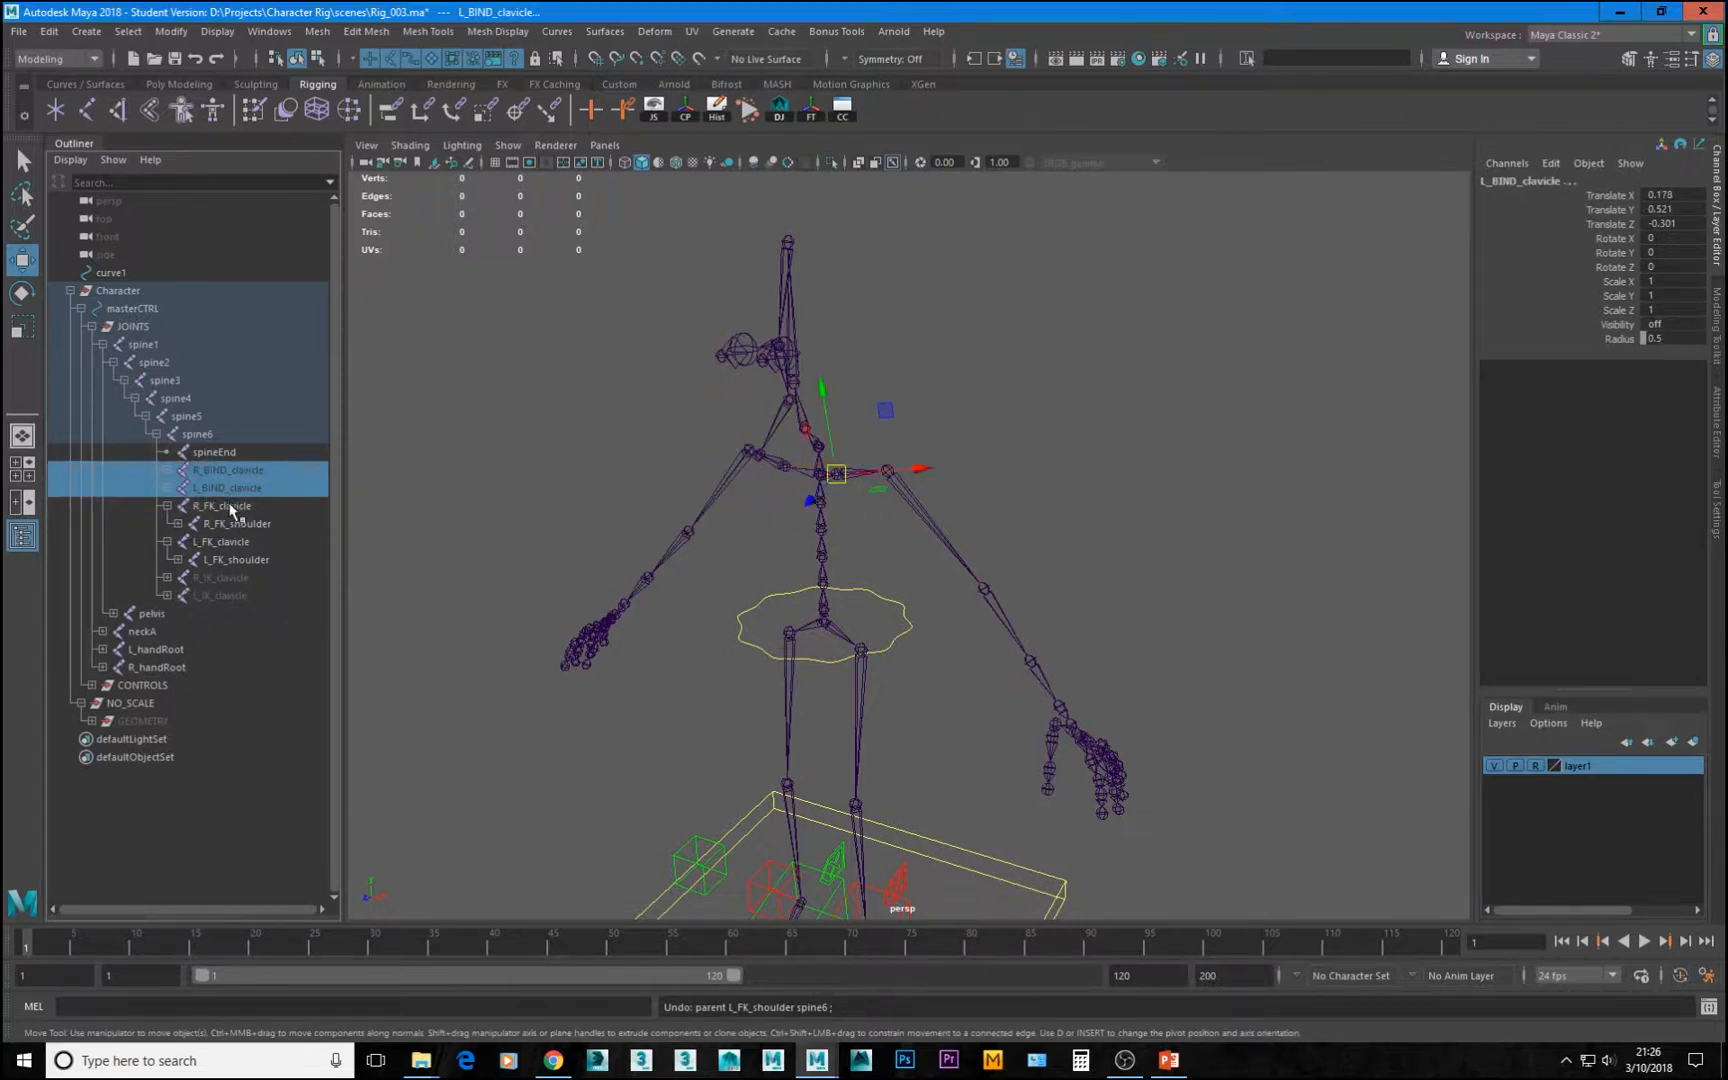
key("shift+h")
Parent R_FK_shoulder under R_BIND_clavicle and L_FK_shoulder under L_BIND_clavicle
left_click(235, 524)
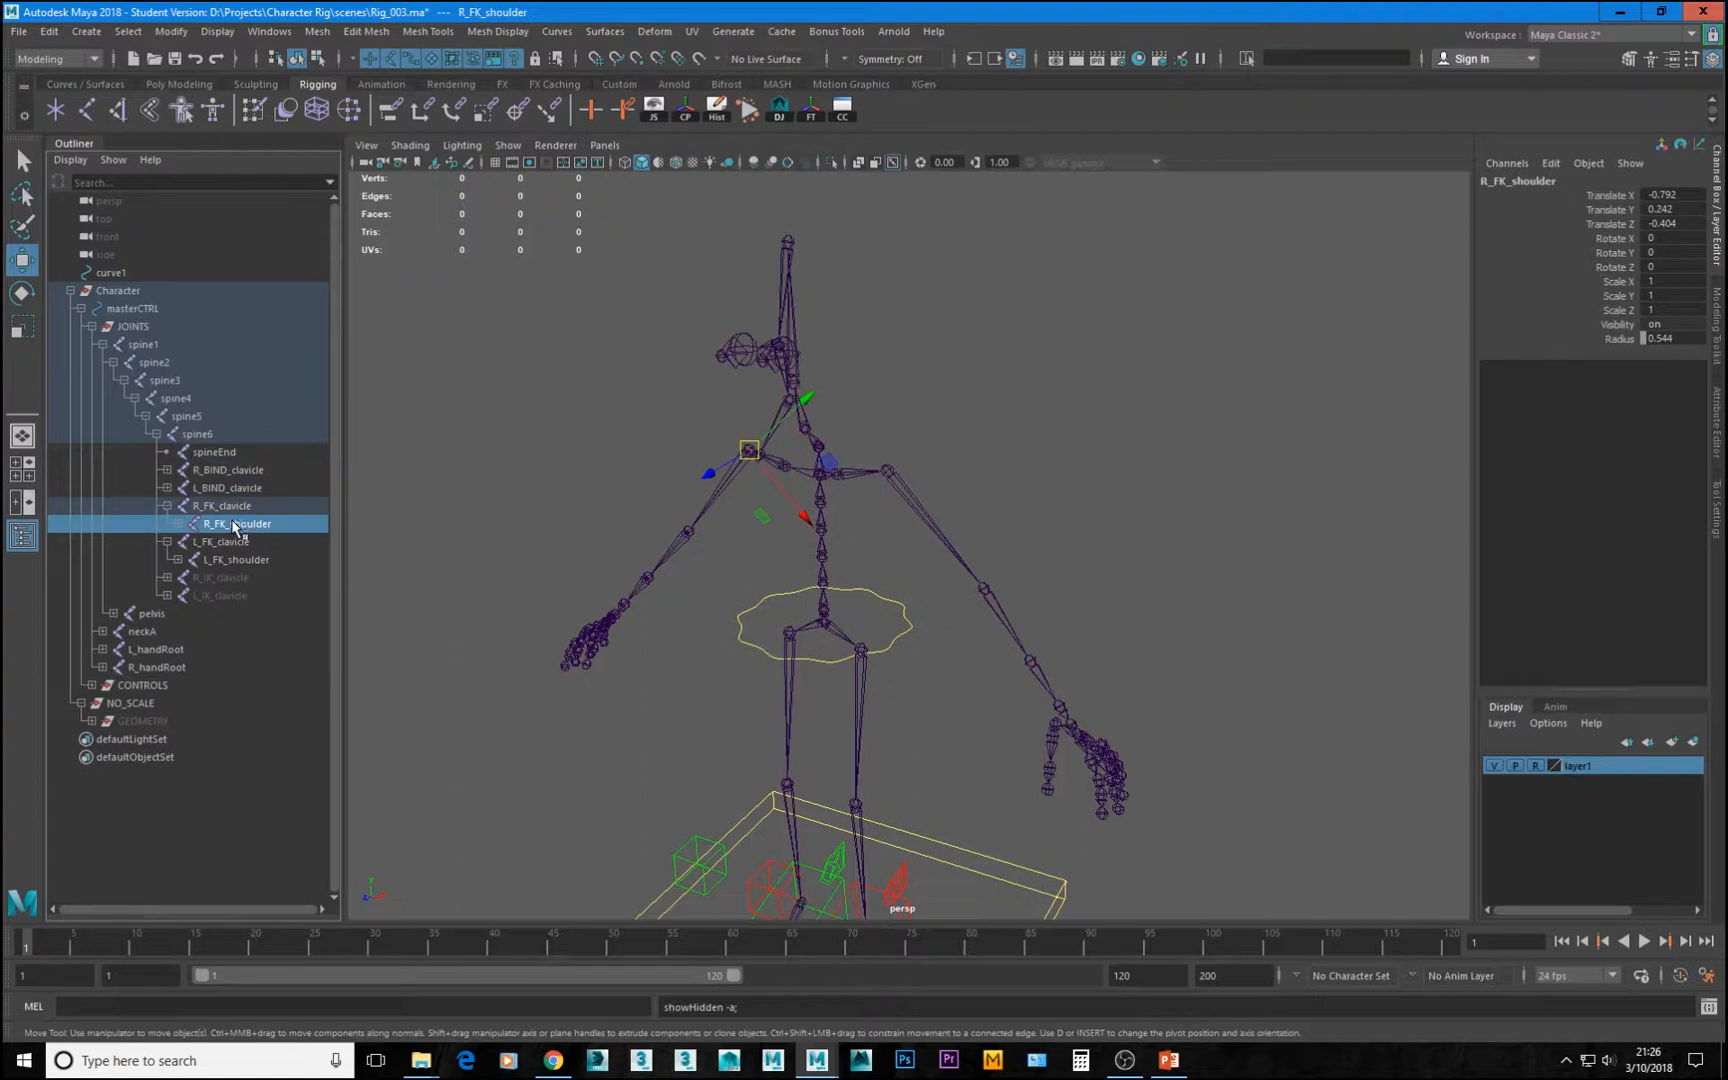
middle_click_drag(233, 529, 213, 472)
left_click(223, 540)
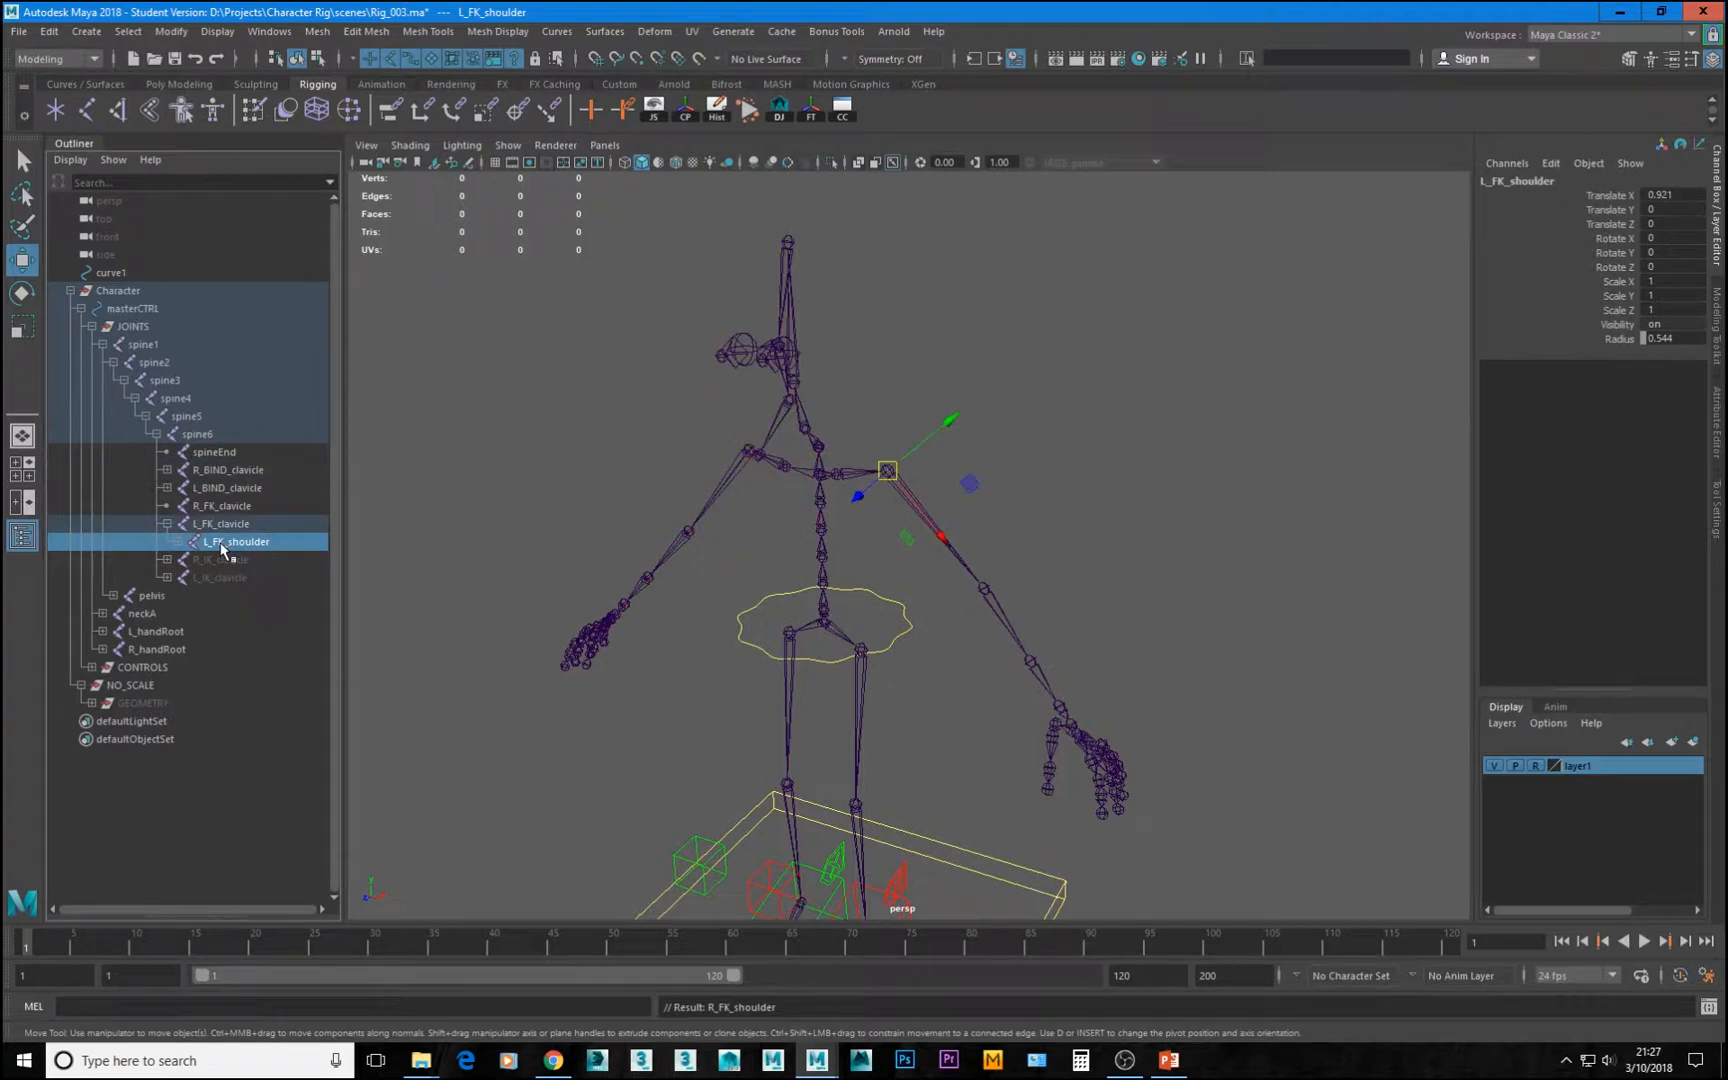
middle_click_drag(265, 540, 260, 489)
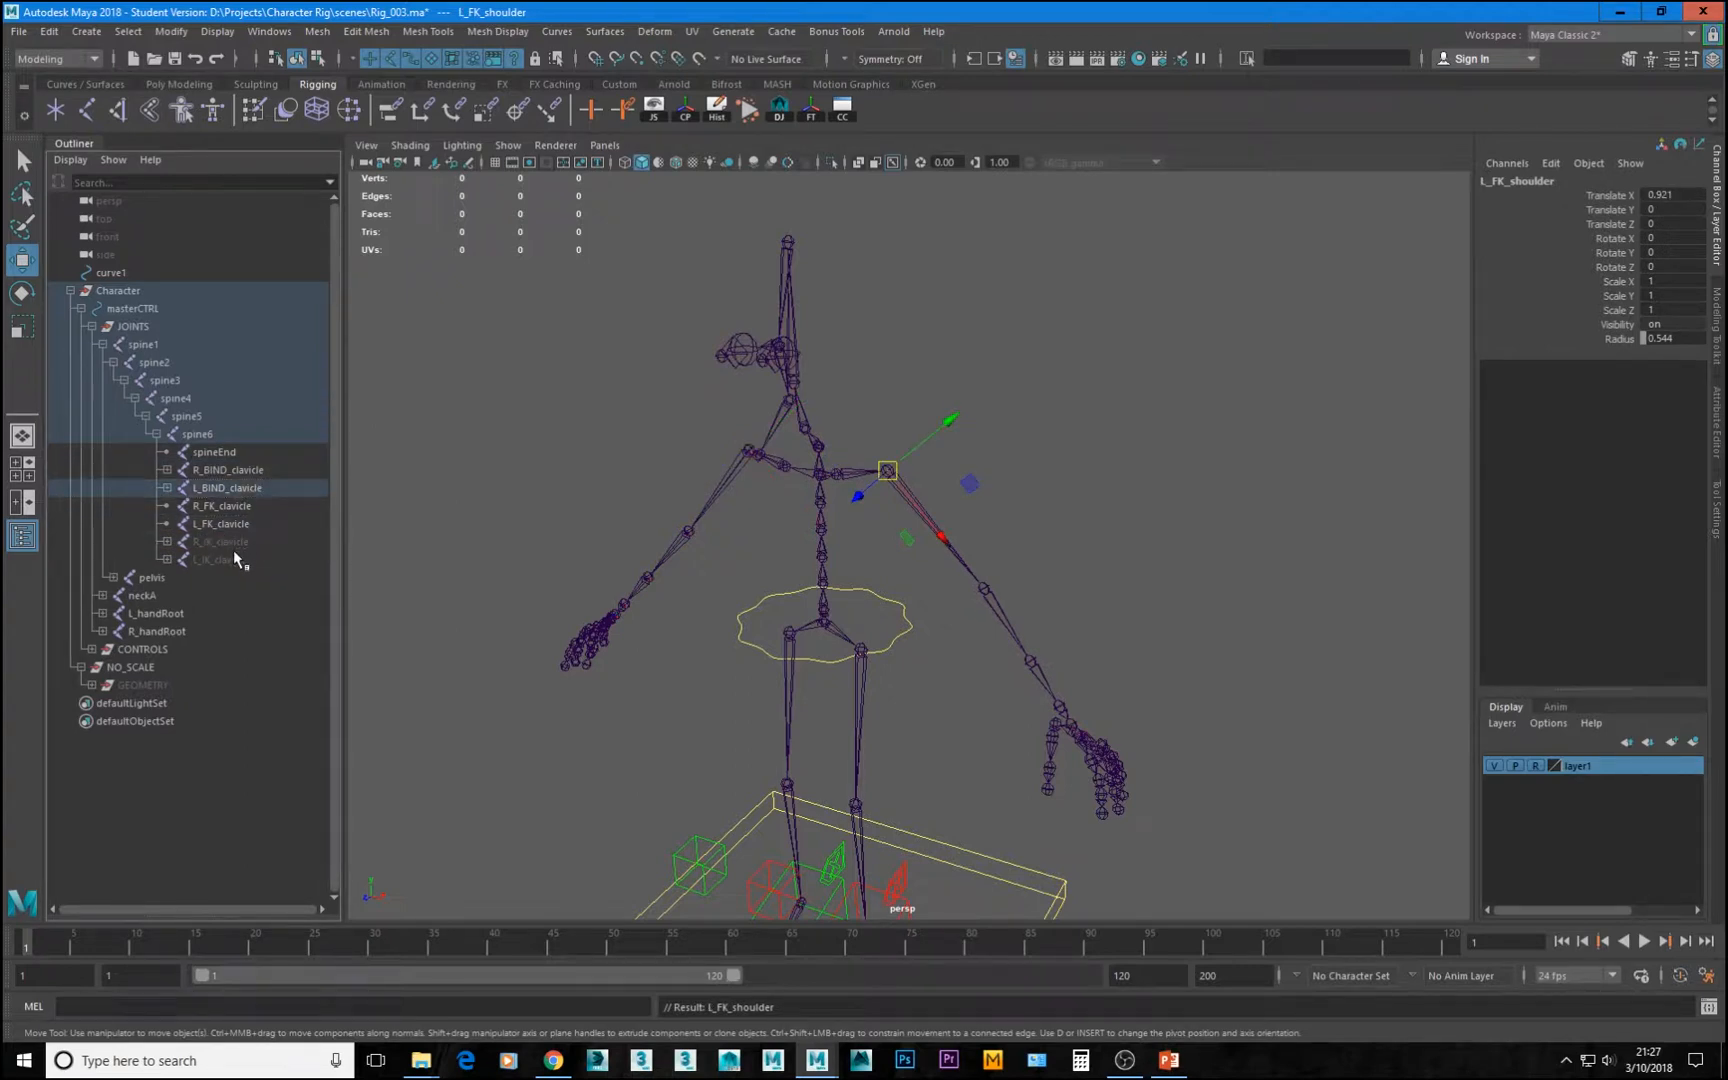
Delete the emptied R_FK_clavicle and L_FK_clavicle joints
left_click(222, 506)
left_click(222, 523, "ctrl")
key("f")
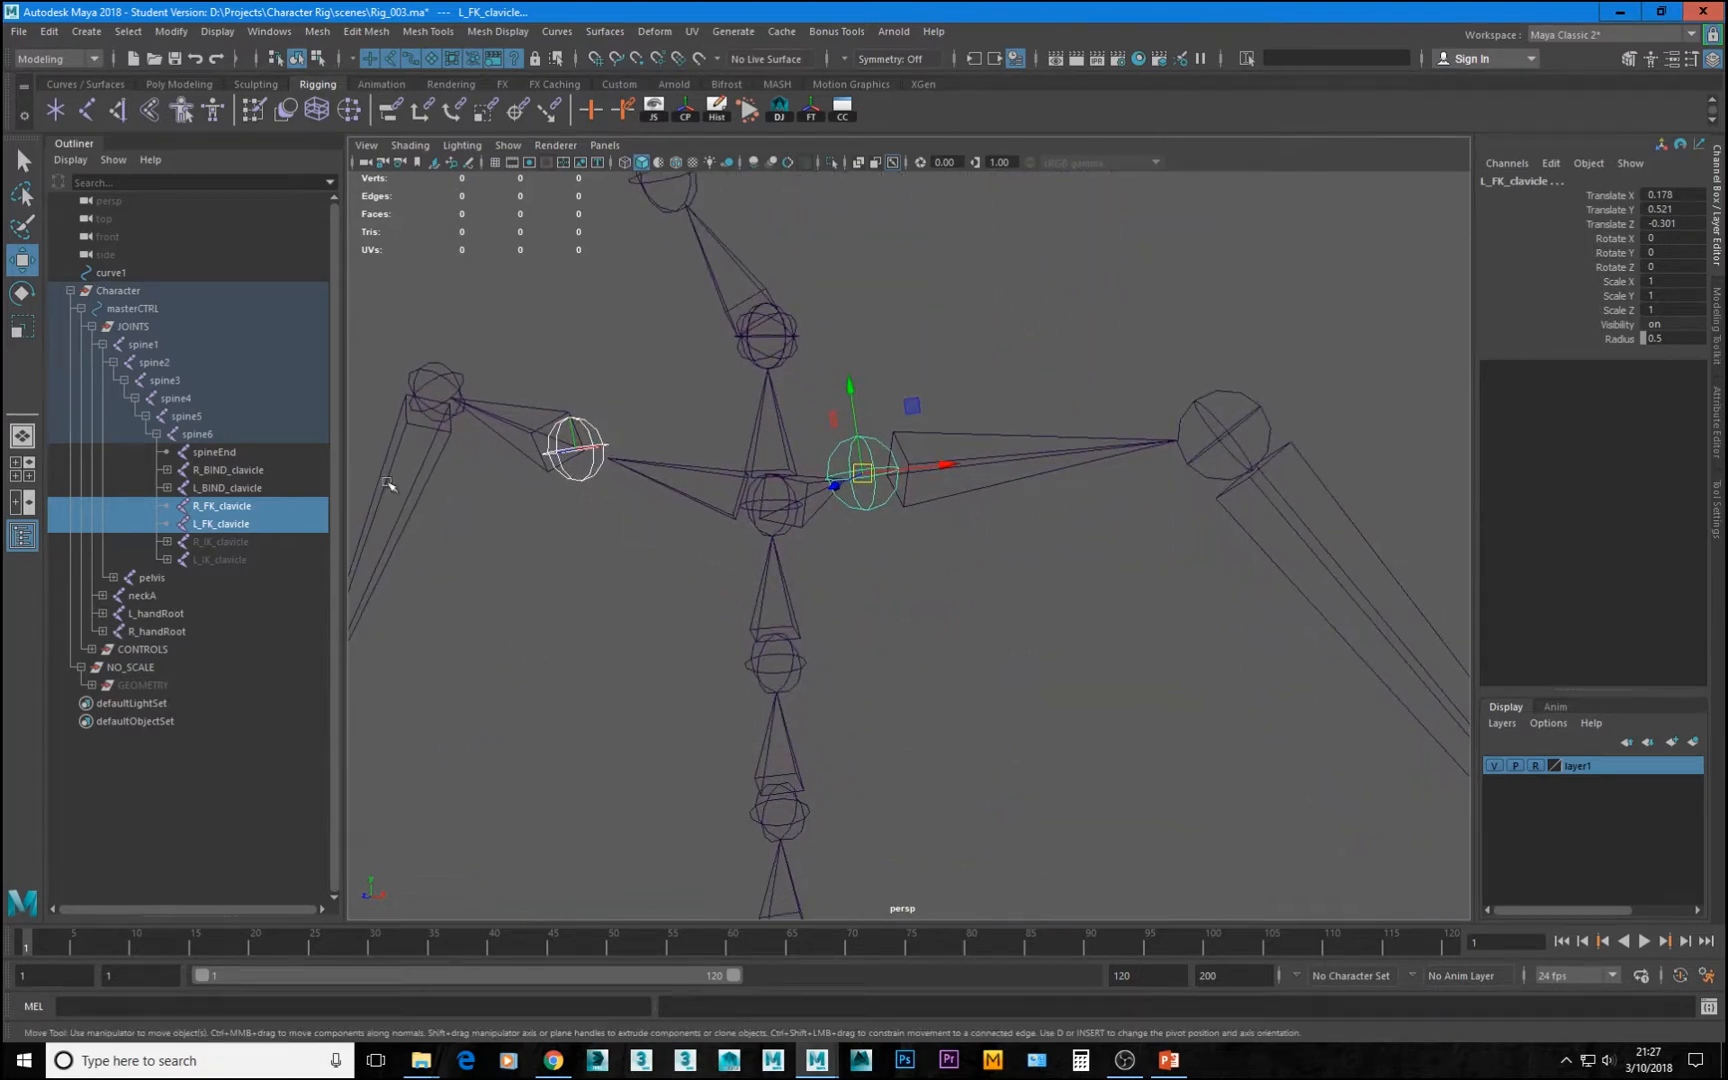
key("Delete")
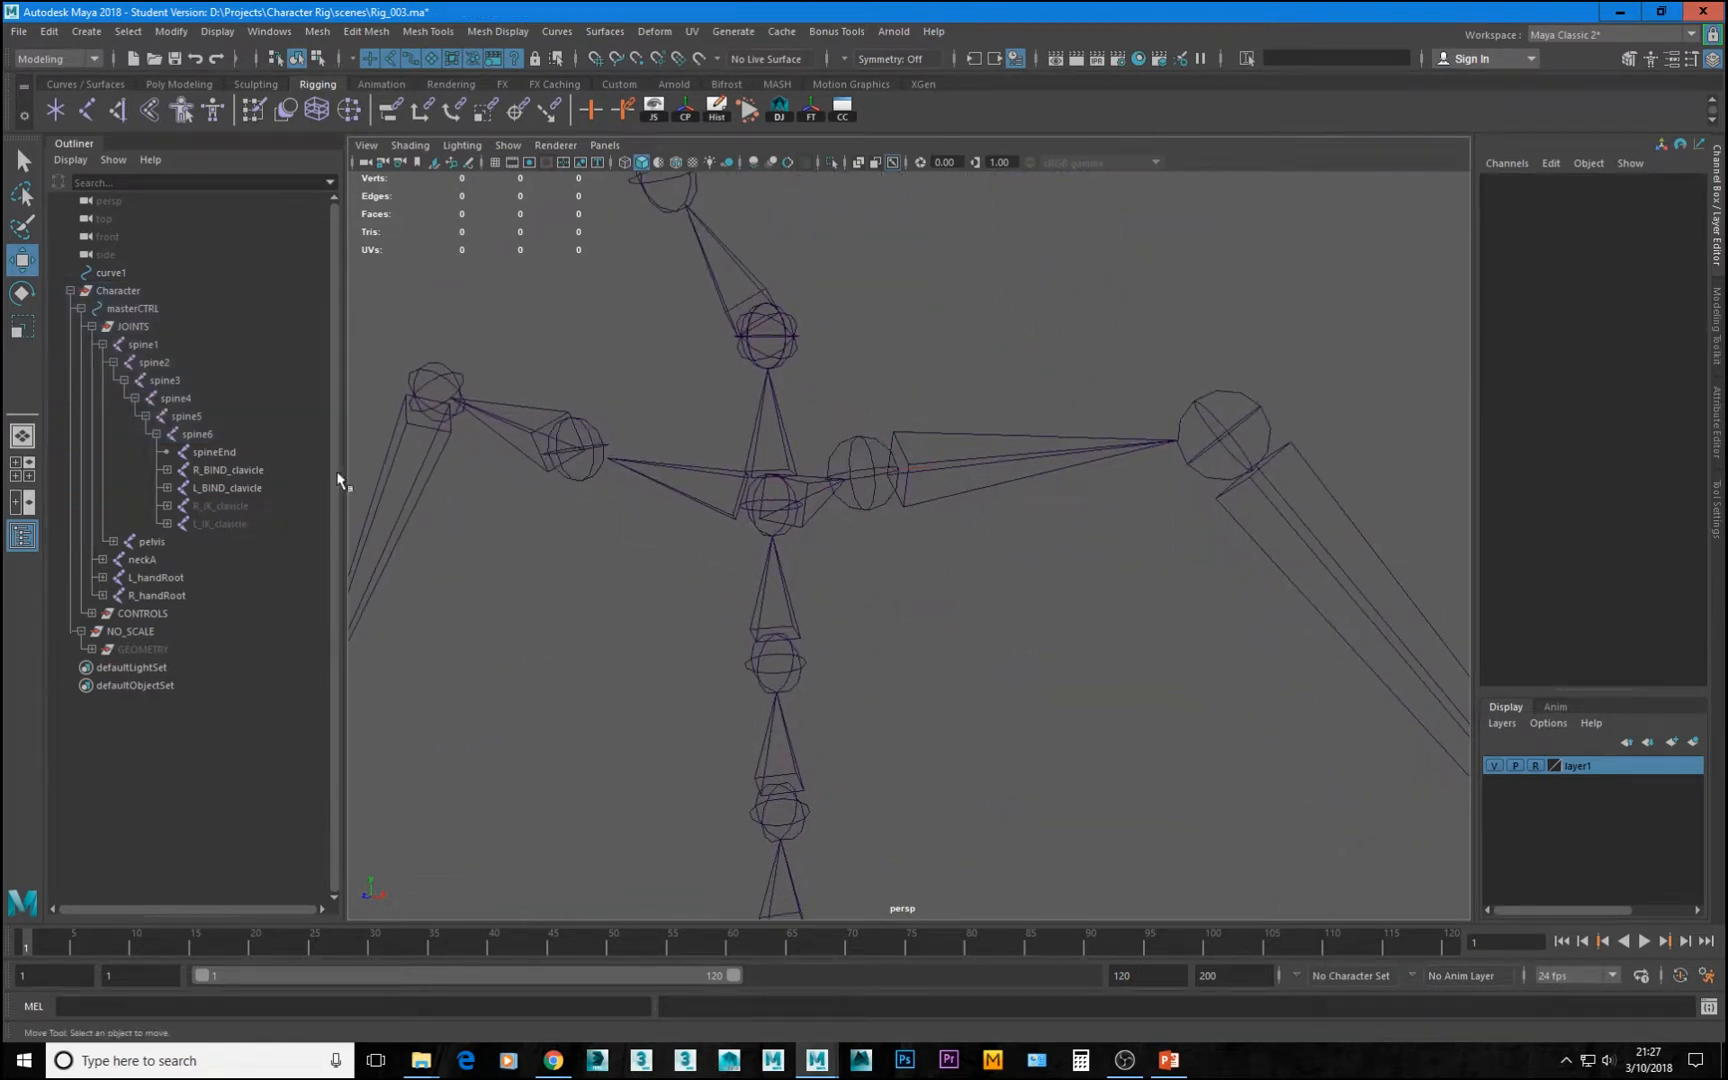
Expand both BIND clavicles in the Outliner and hide the R_BIND_shoulder and L_BIND_shoulder chains
left_click(167, 469)
left_click(167, 595)
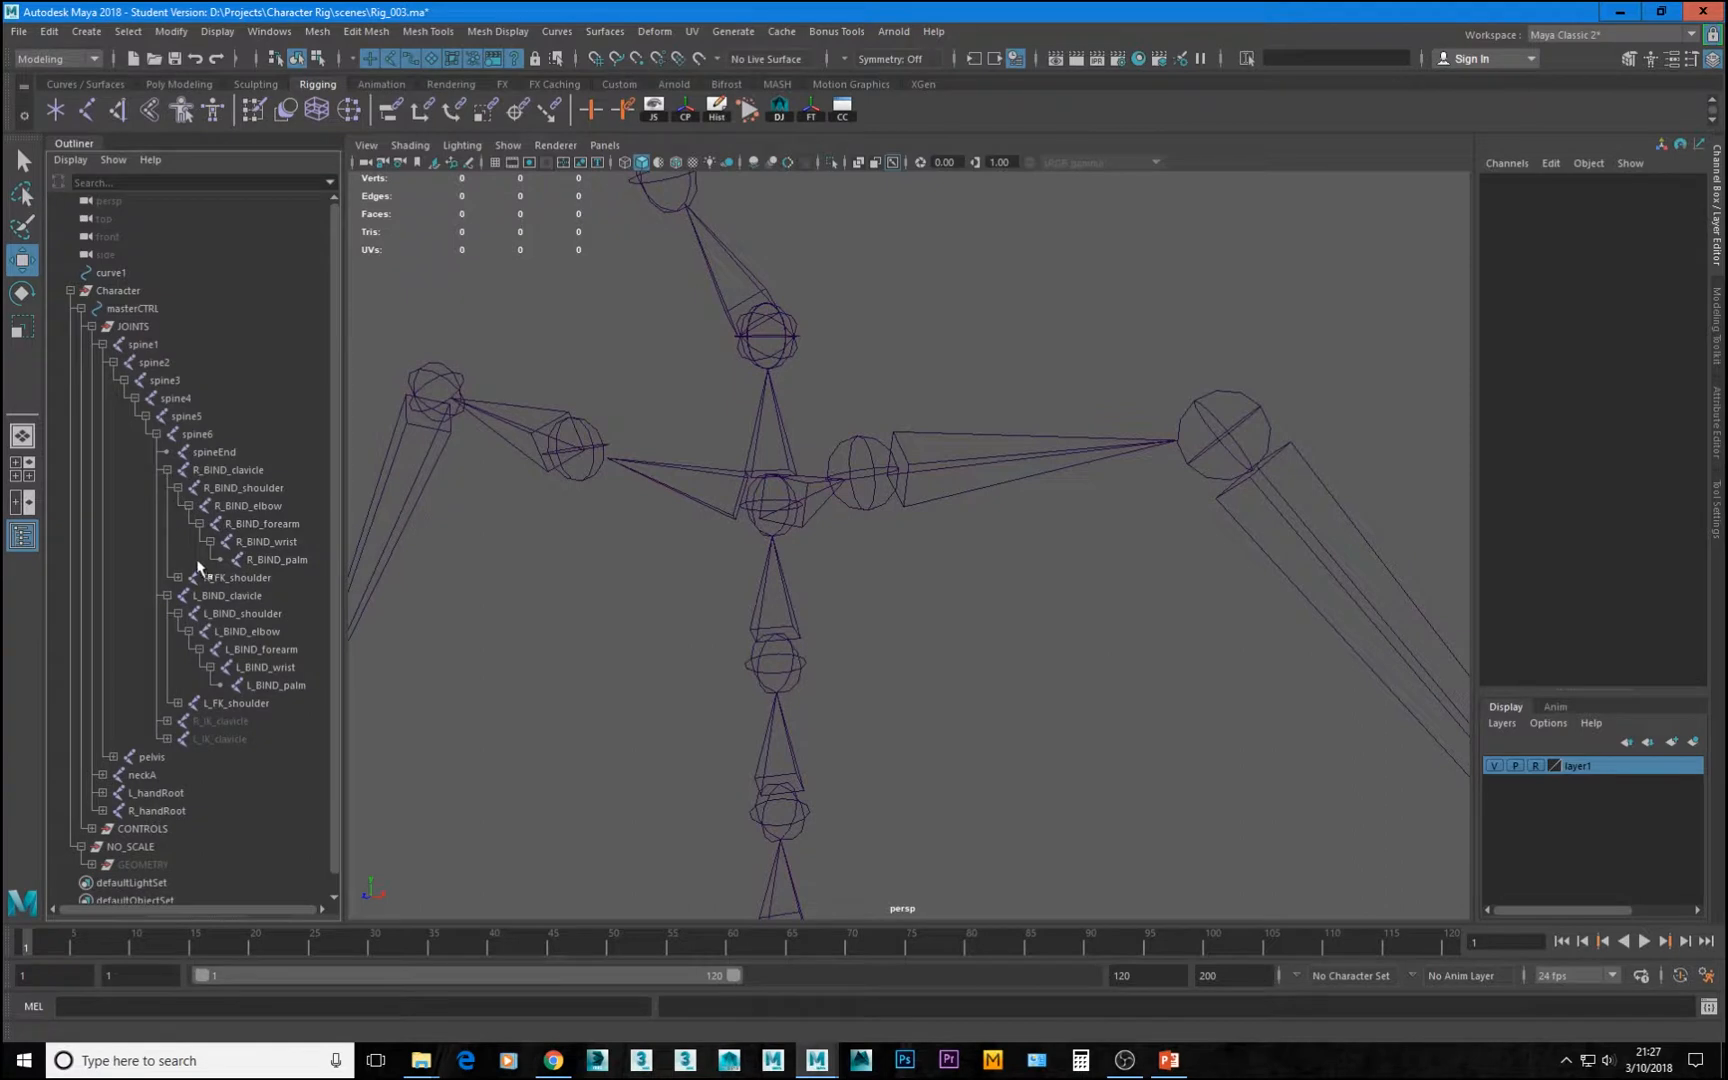
left_click(178, 613)
left_click(188, 505)
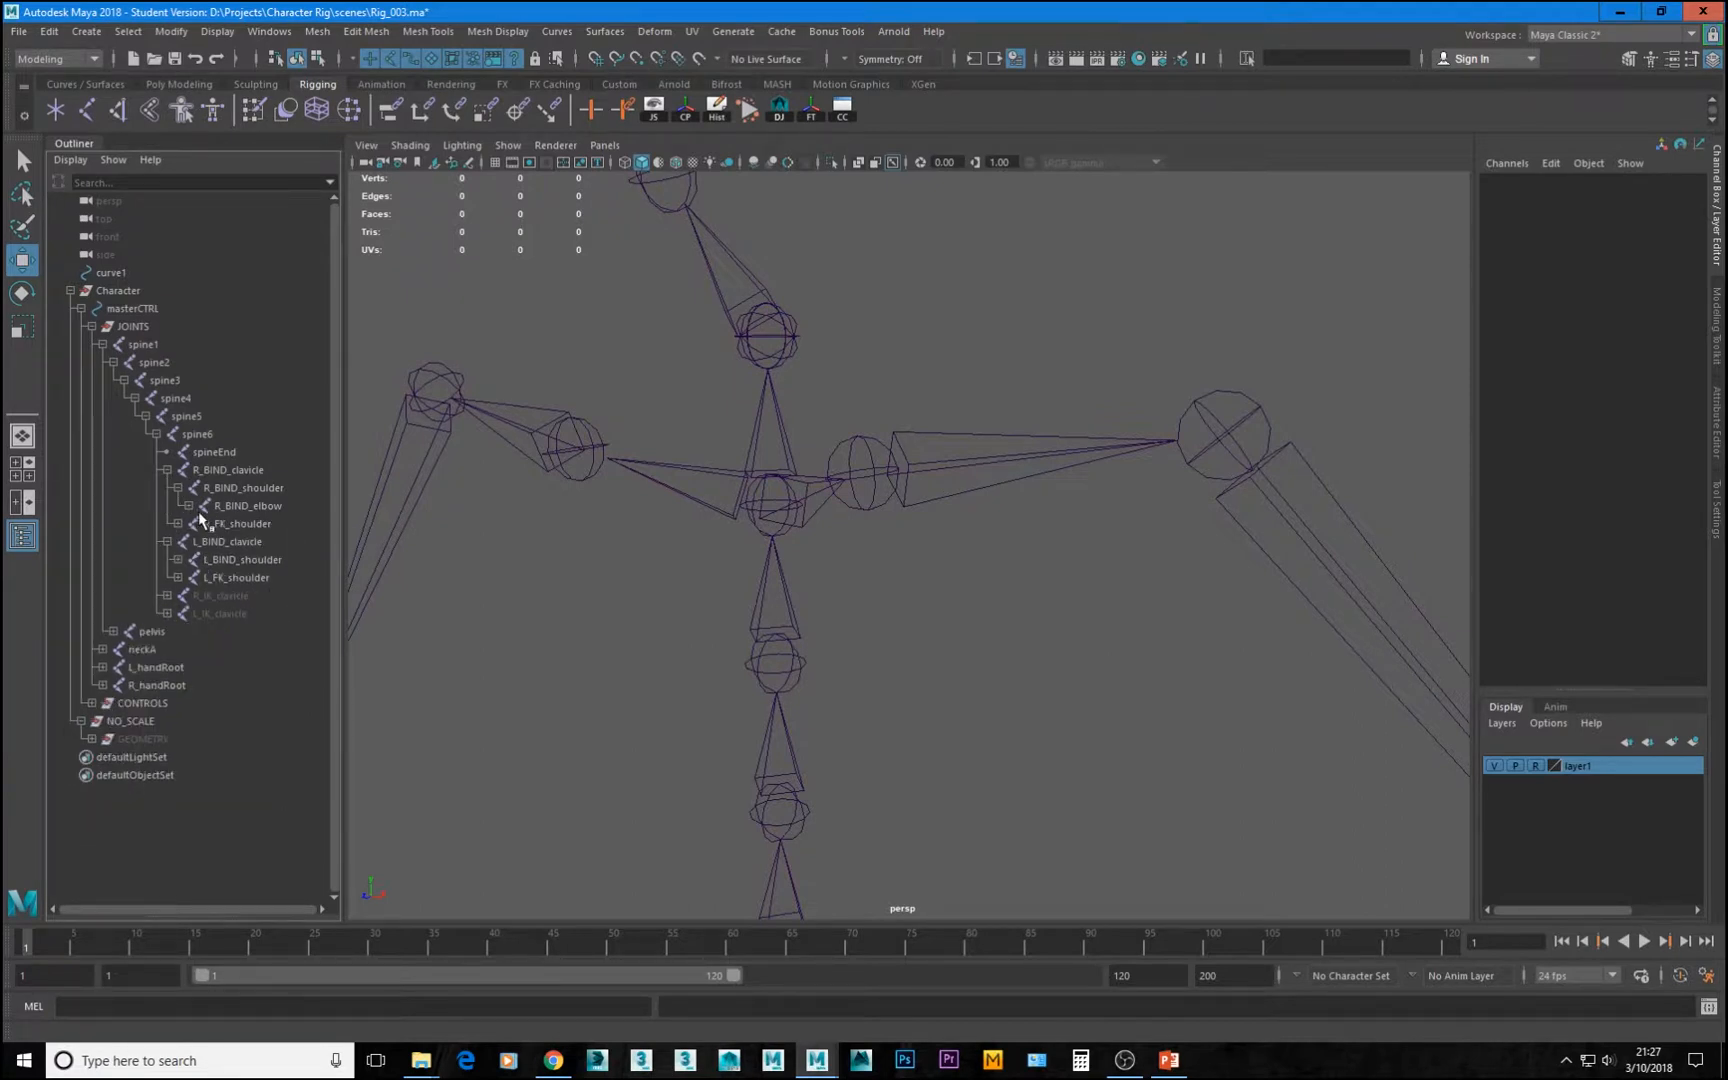
left_click(178, 487)
left_click(243, 488)
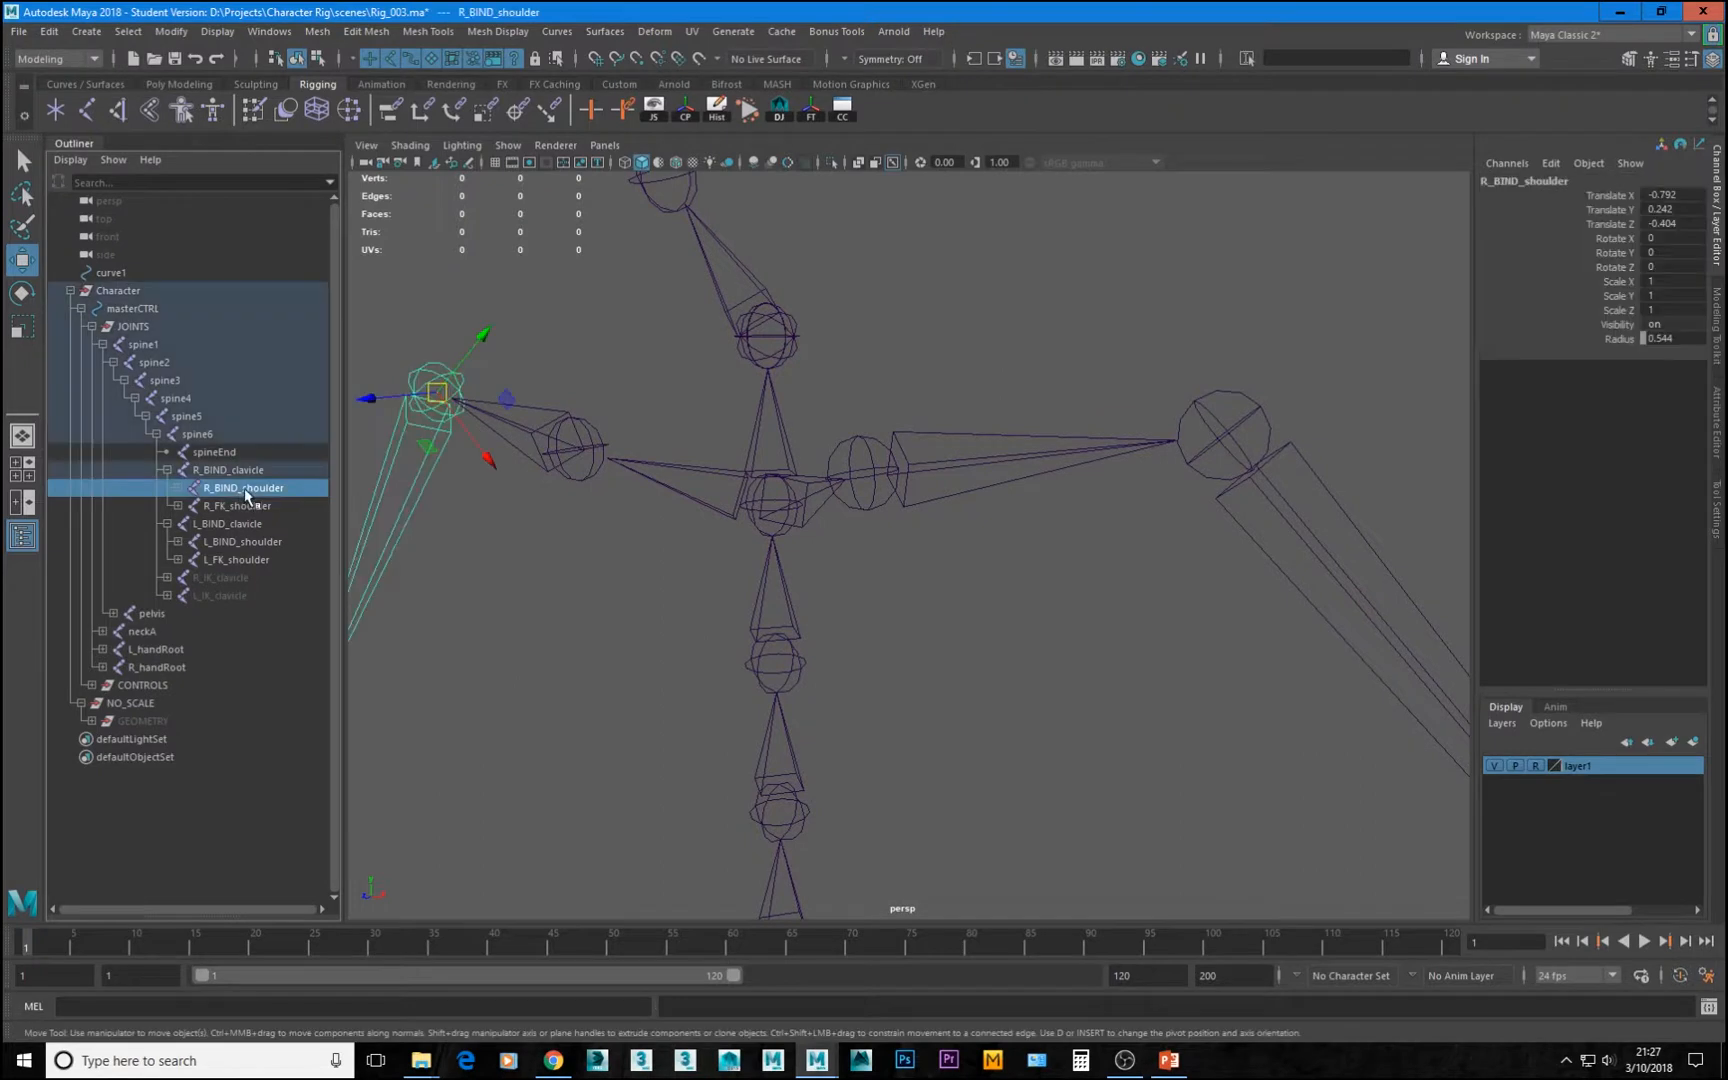
left_click(217, 540, "ctrl")
key("ctrl+h")
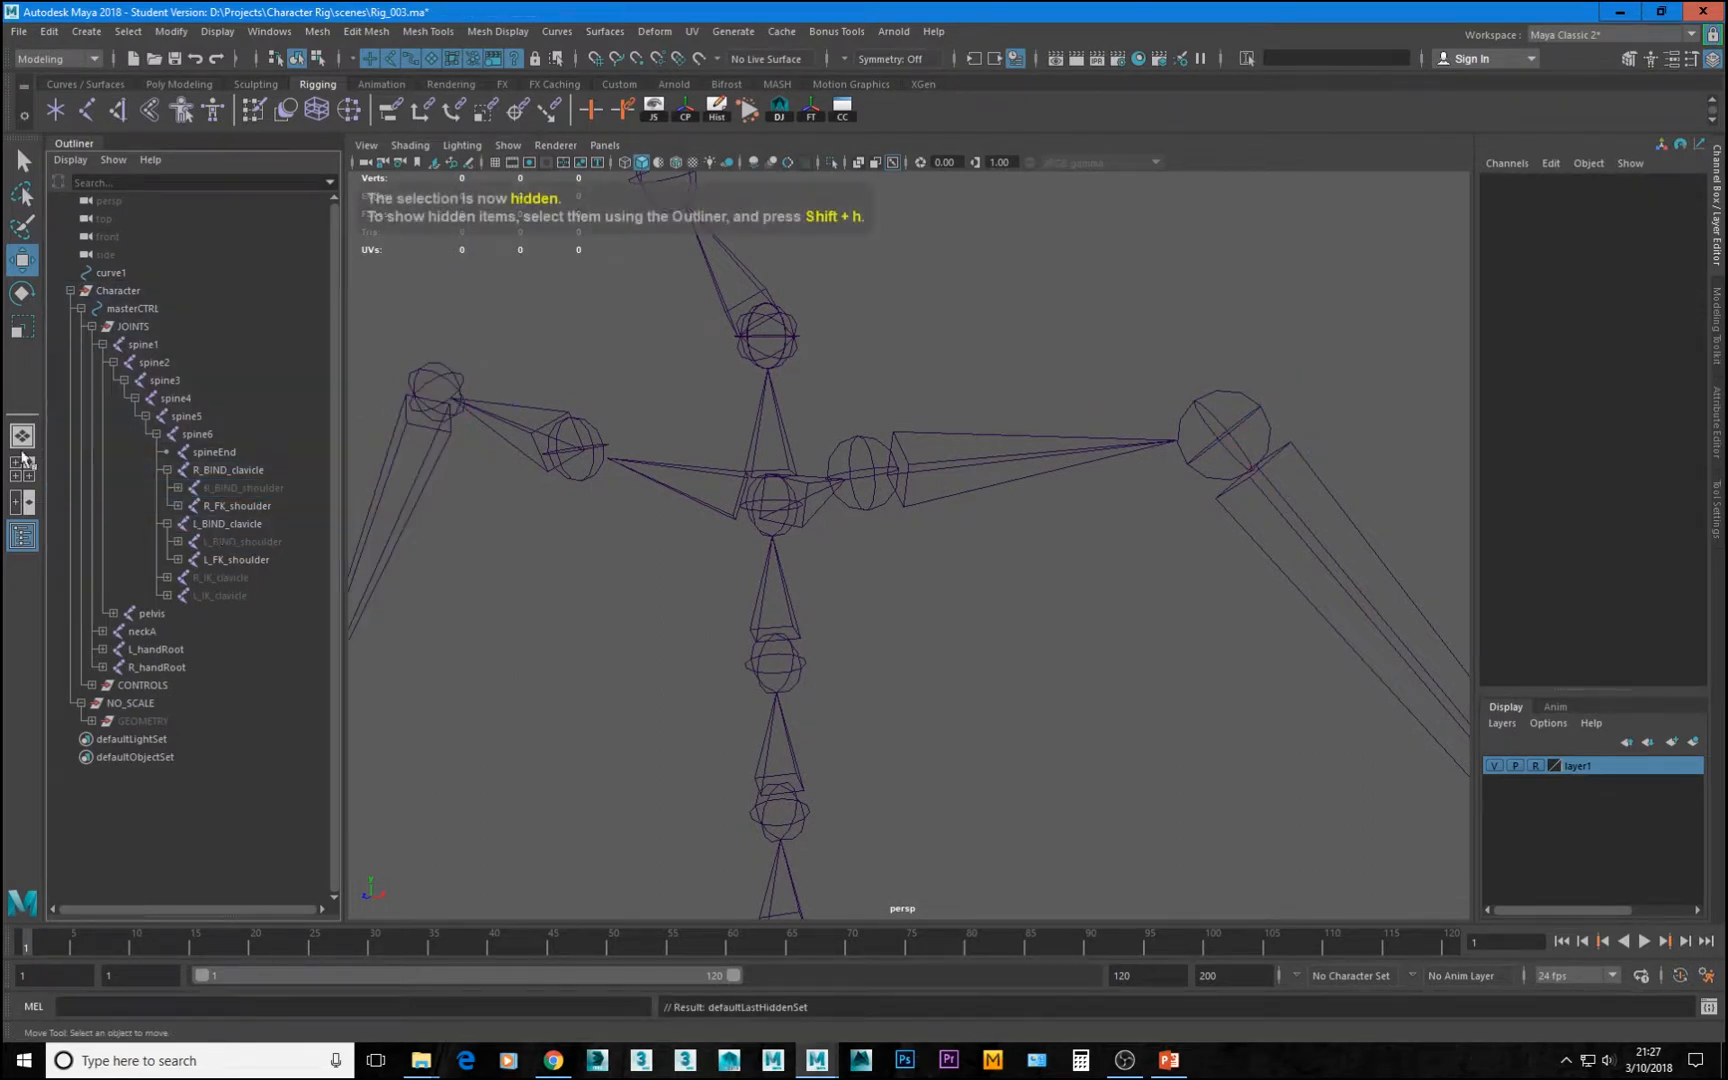
left_click(244, 505)
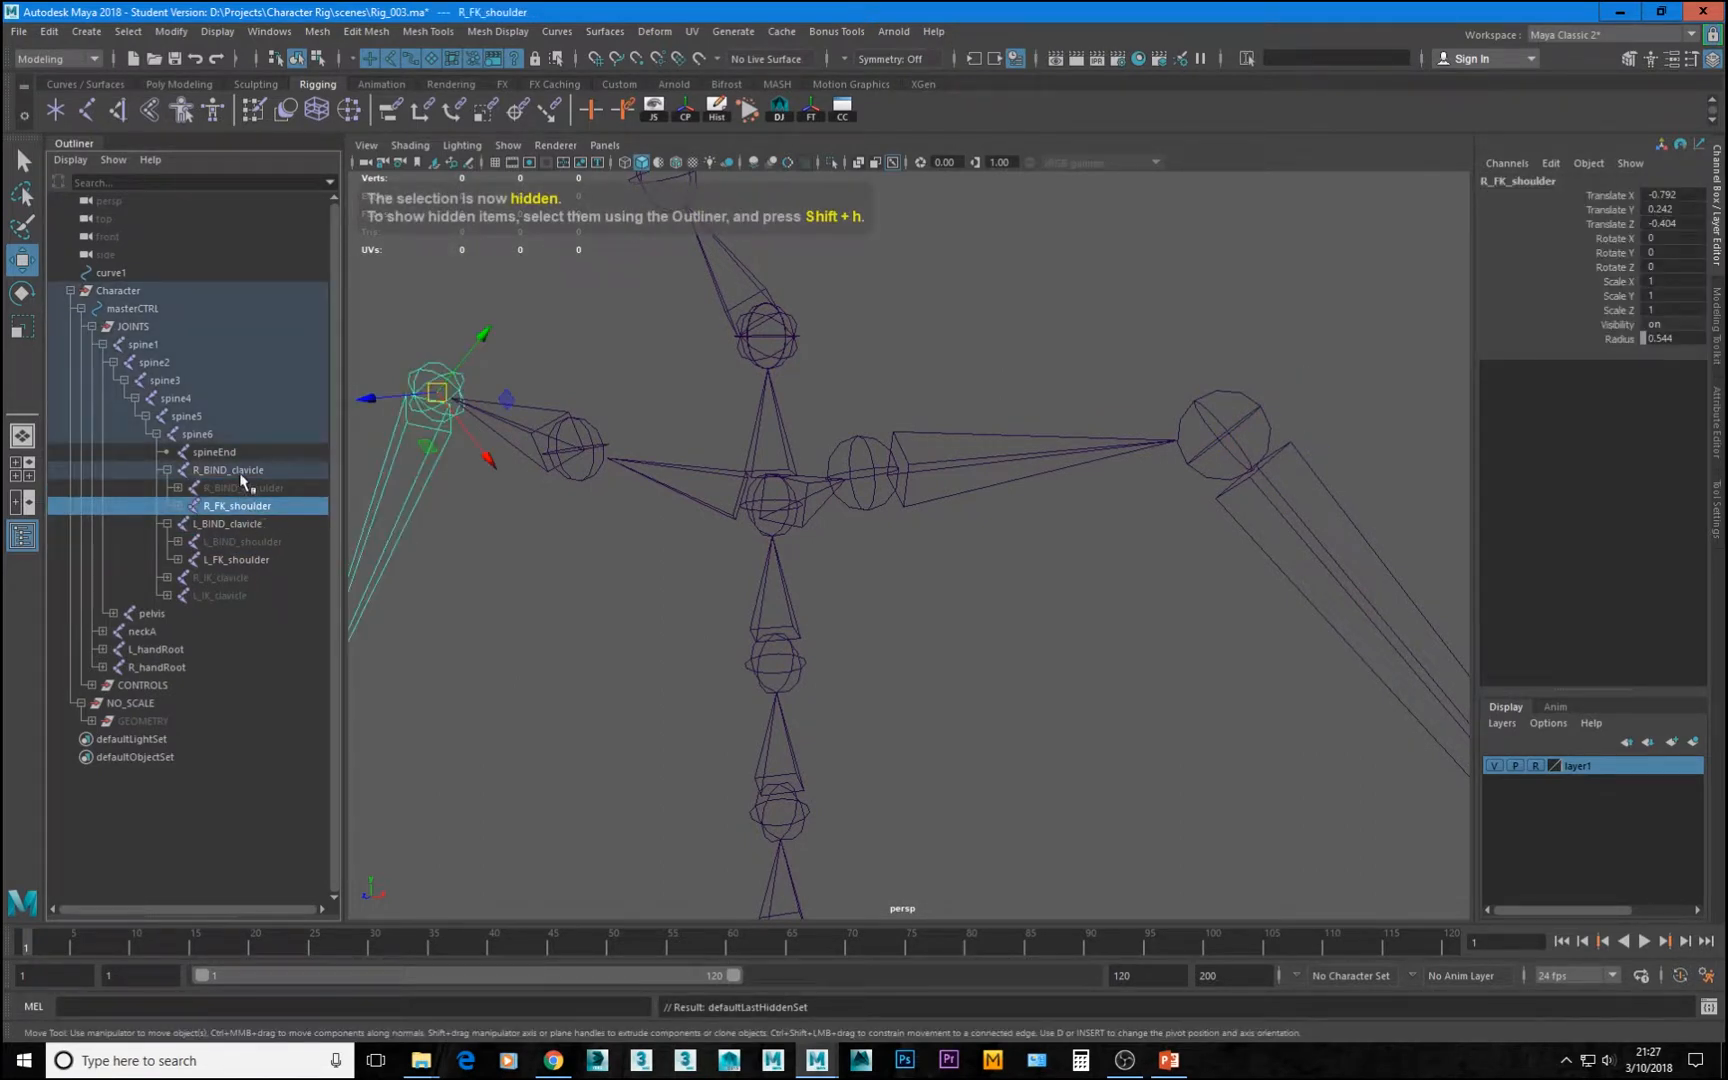
left_click(241, 561)
left_click(246, 507)
left_click(251, 562)
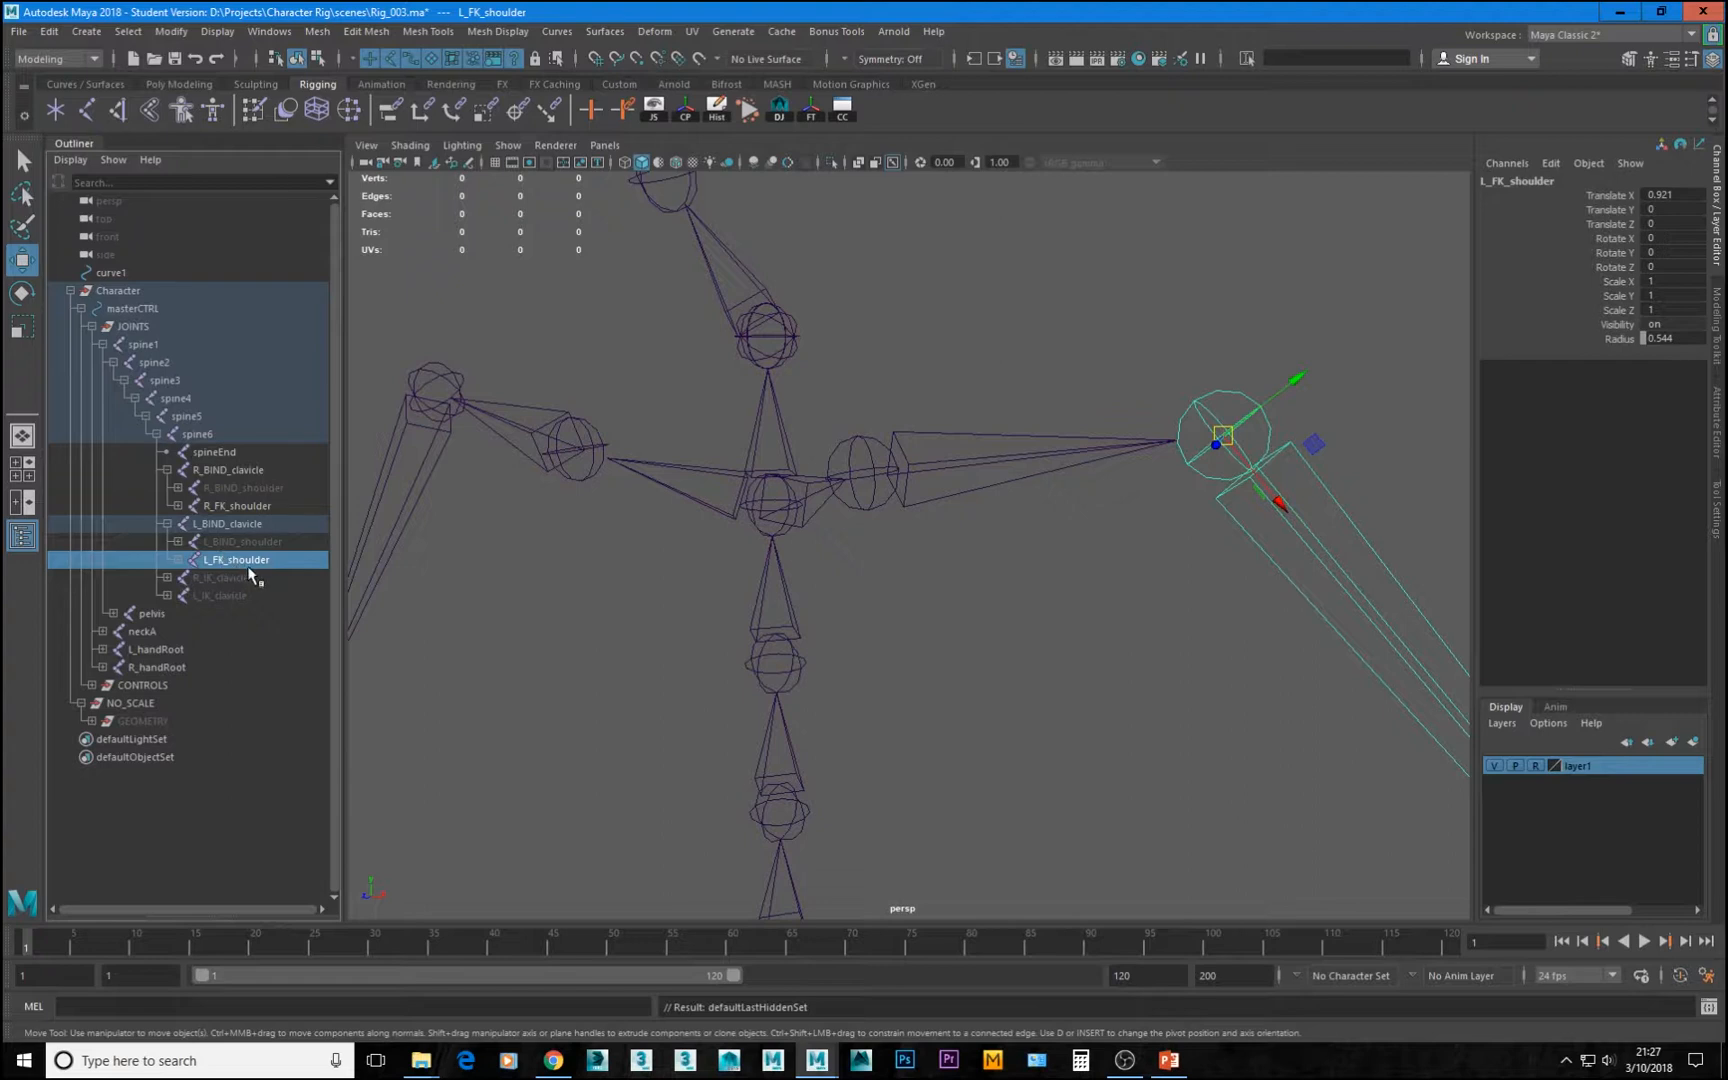
Parent R_IK_shoulder from the hidden R_IK_clavicle under R_BIND_clavicle, and L_IK_shoulder from L_IK_clavicle under L_BIND_clavicle
left_click(166, 595)
left_click(166, 577)
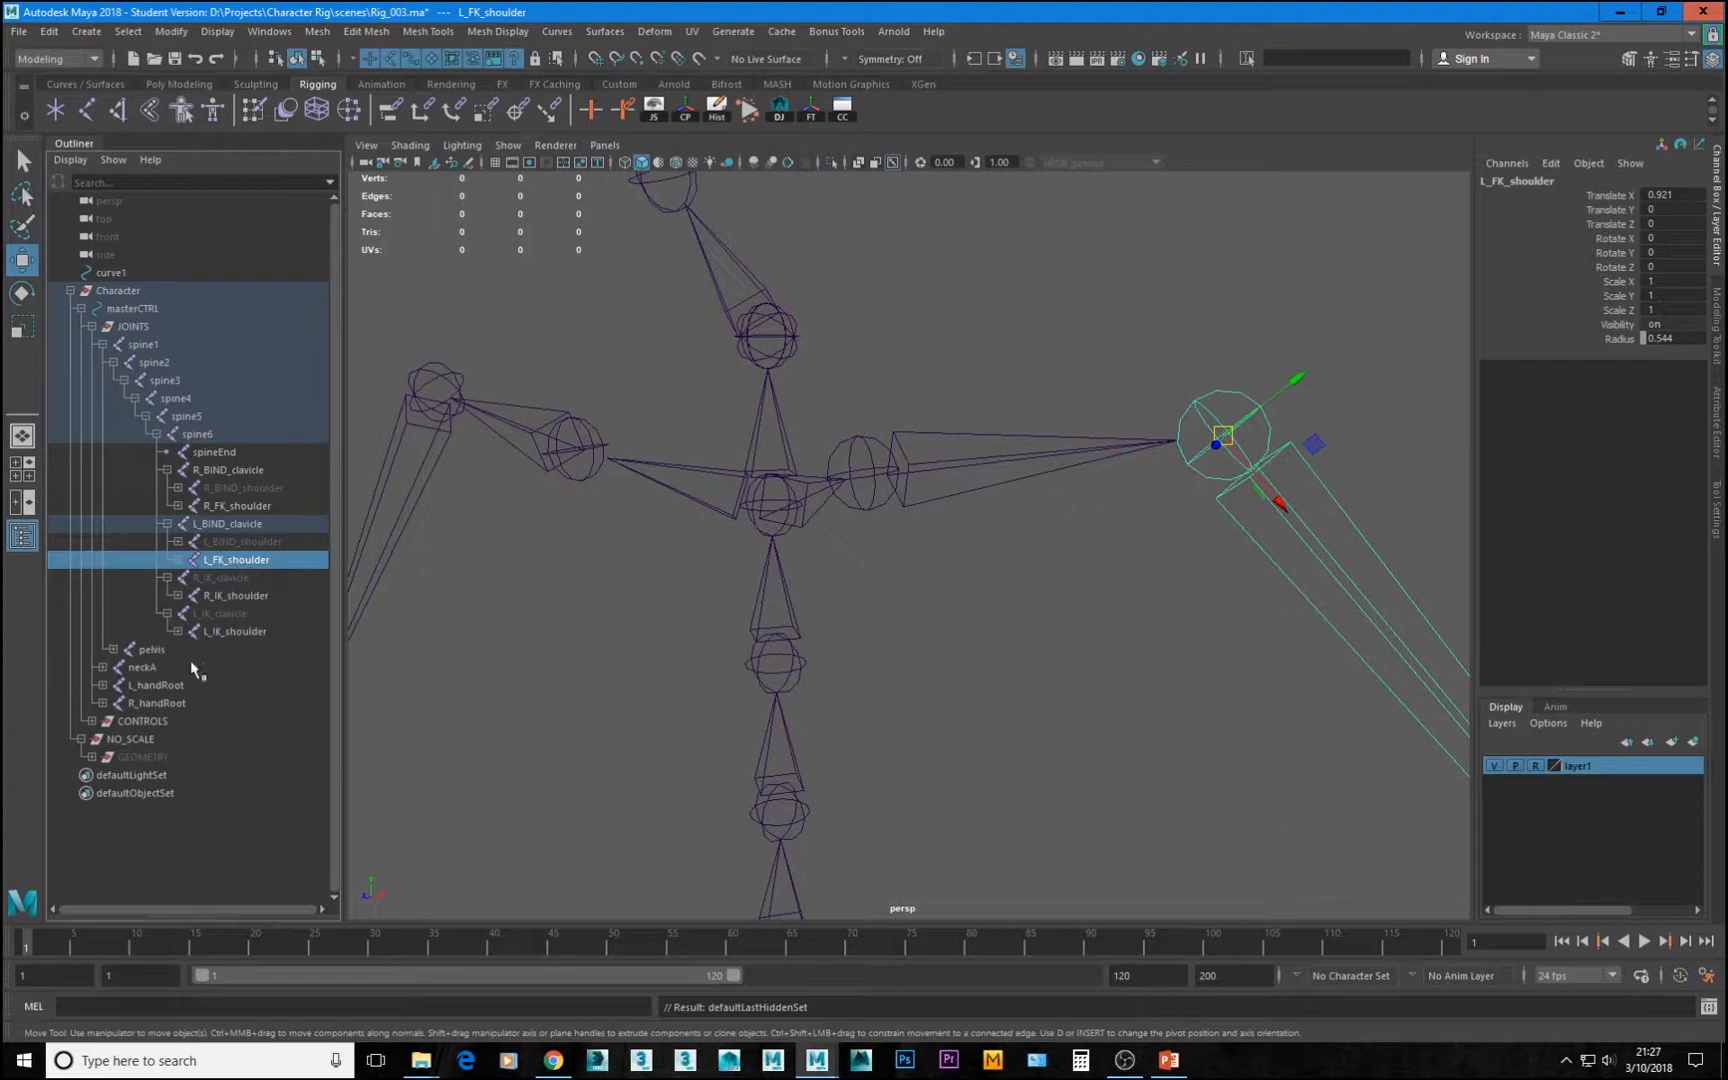
left_click(237, 595)
middle_click_drag(221, 594, 221, 470)
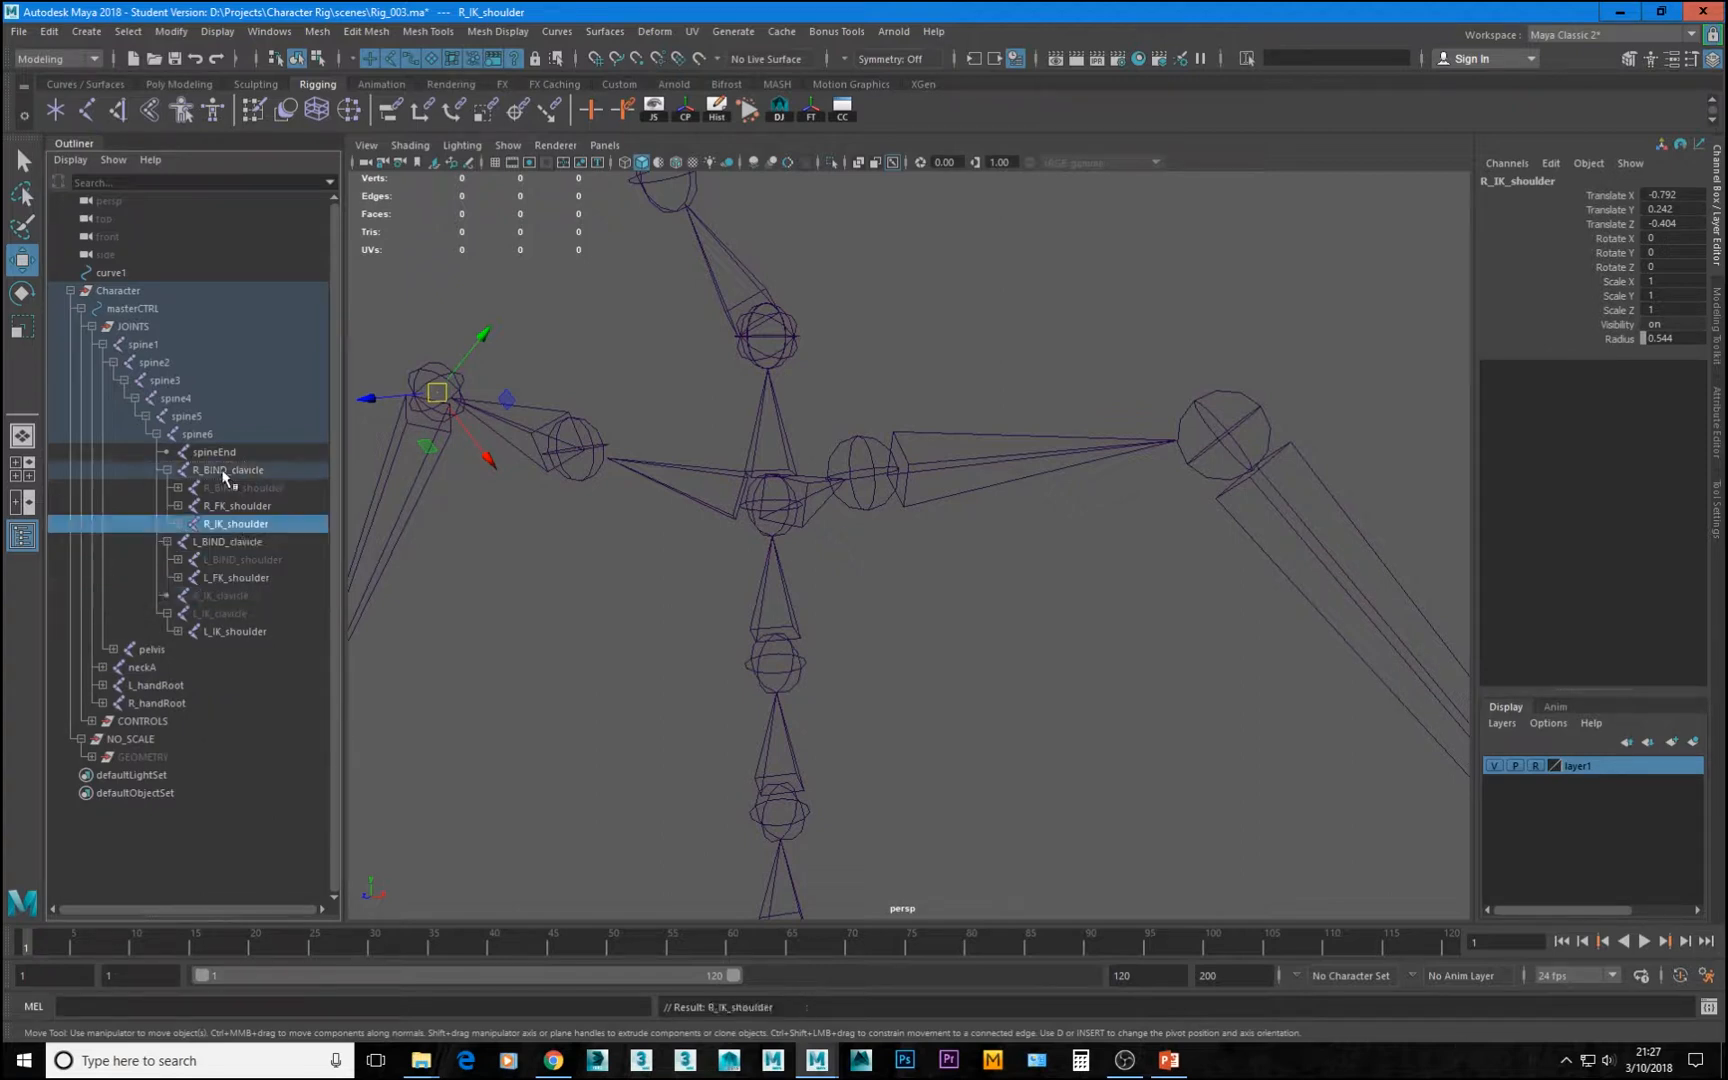
left_click(234, 632)
middle_click_drag(228, 640, 216, 541)
Delete the emptied R_IK_clavicle and L_IK_clavicle joints, and hide the L_IK_shoulder and R_IK_shoulder chains
left_click(224, 632, "shift")
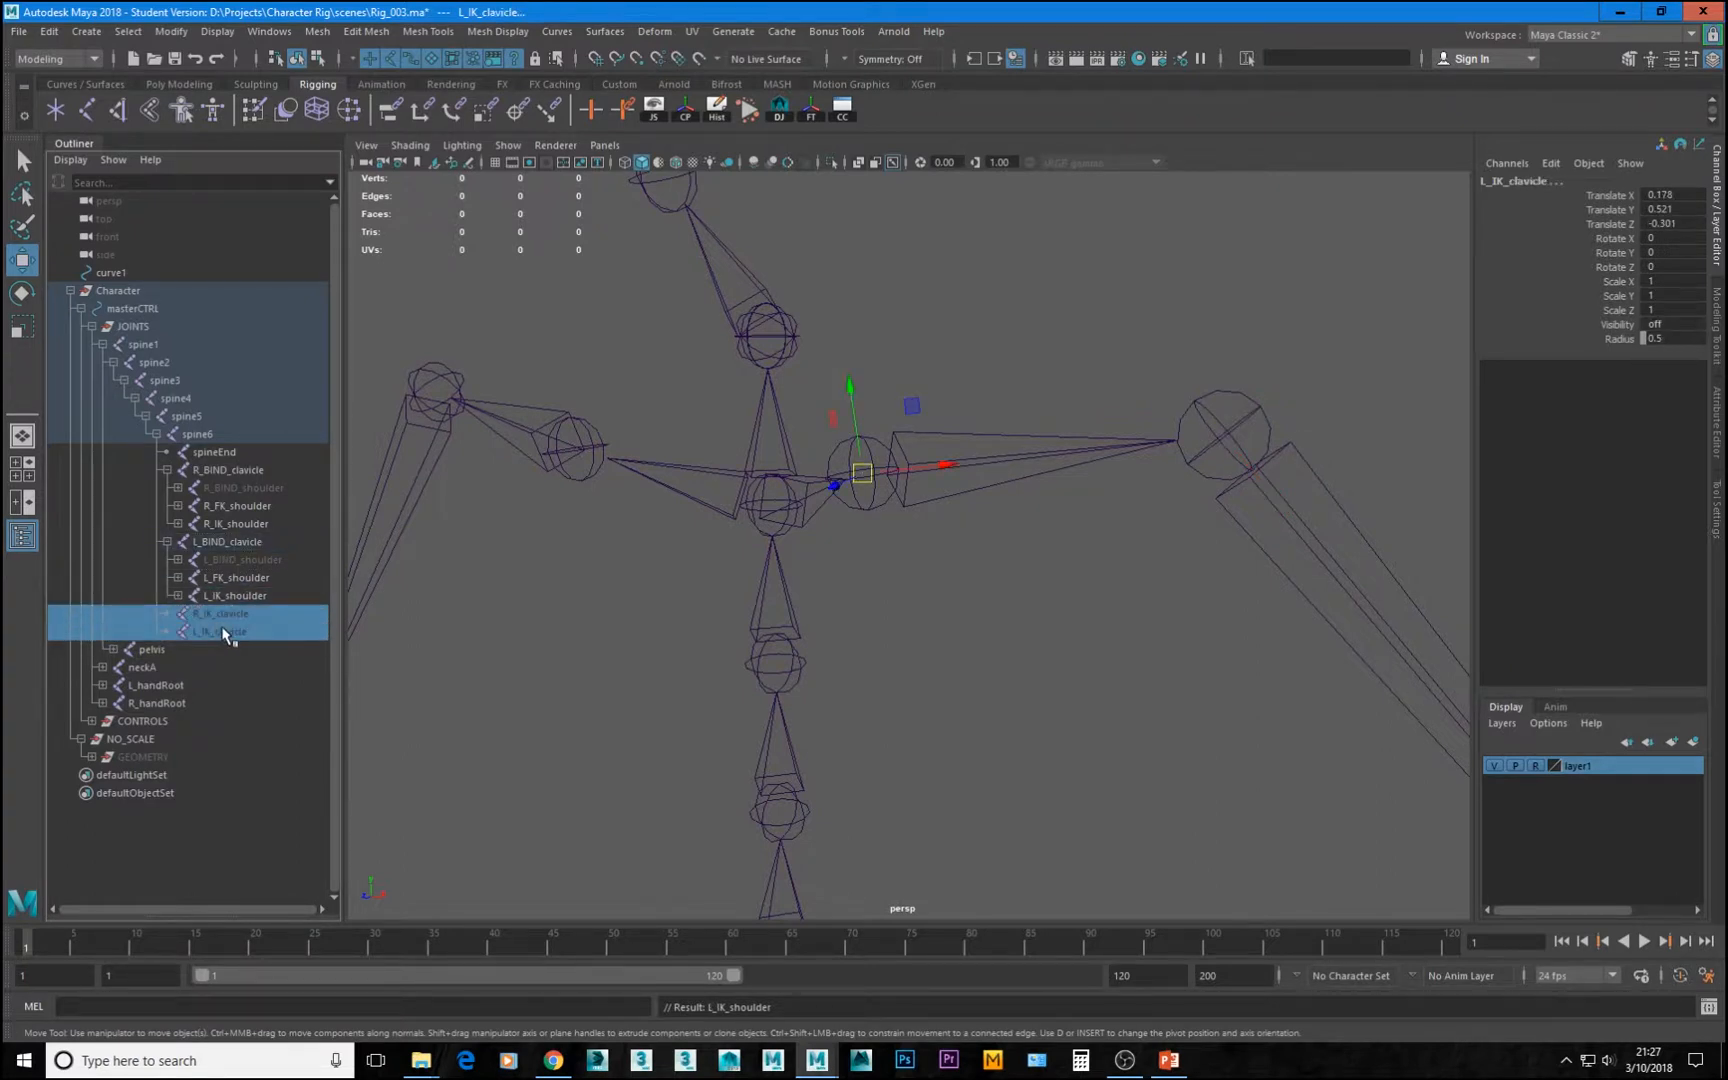
key("Delete")
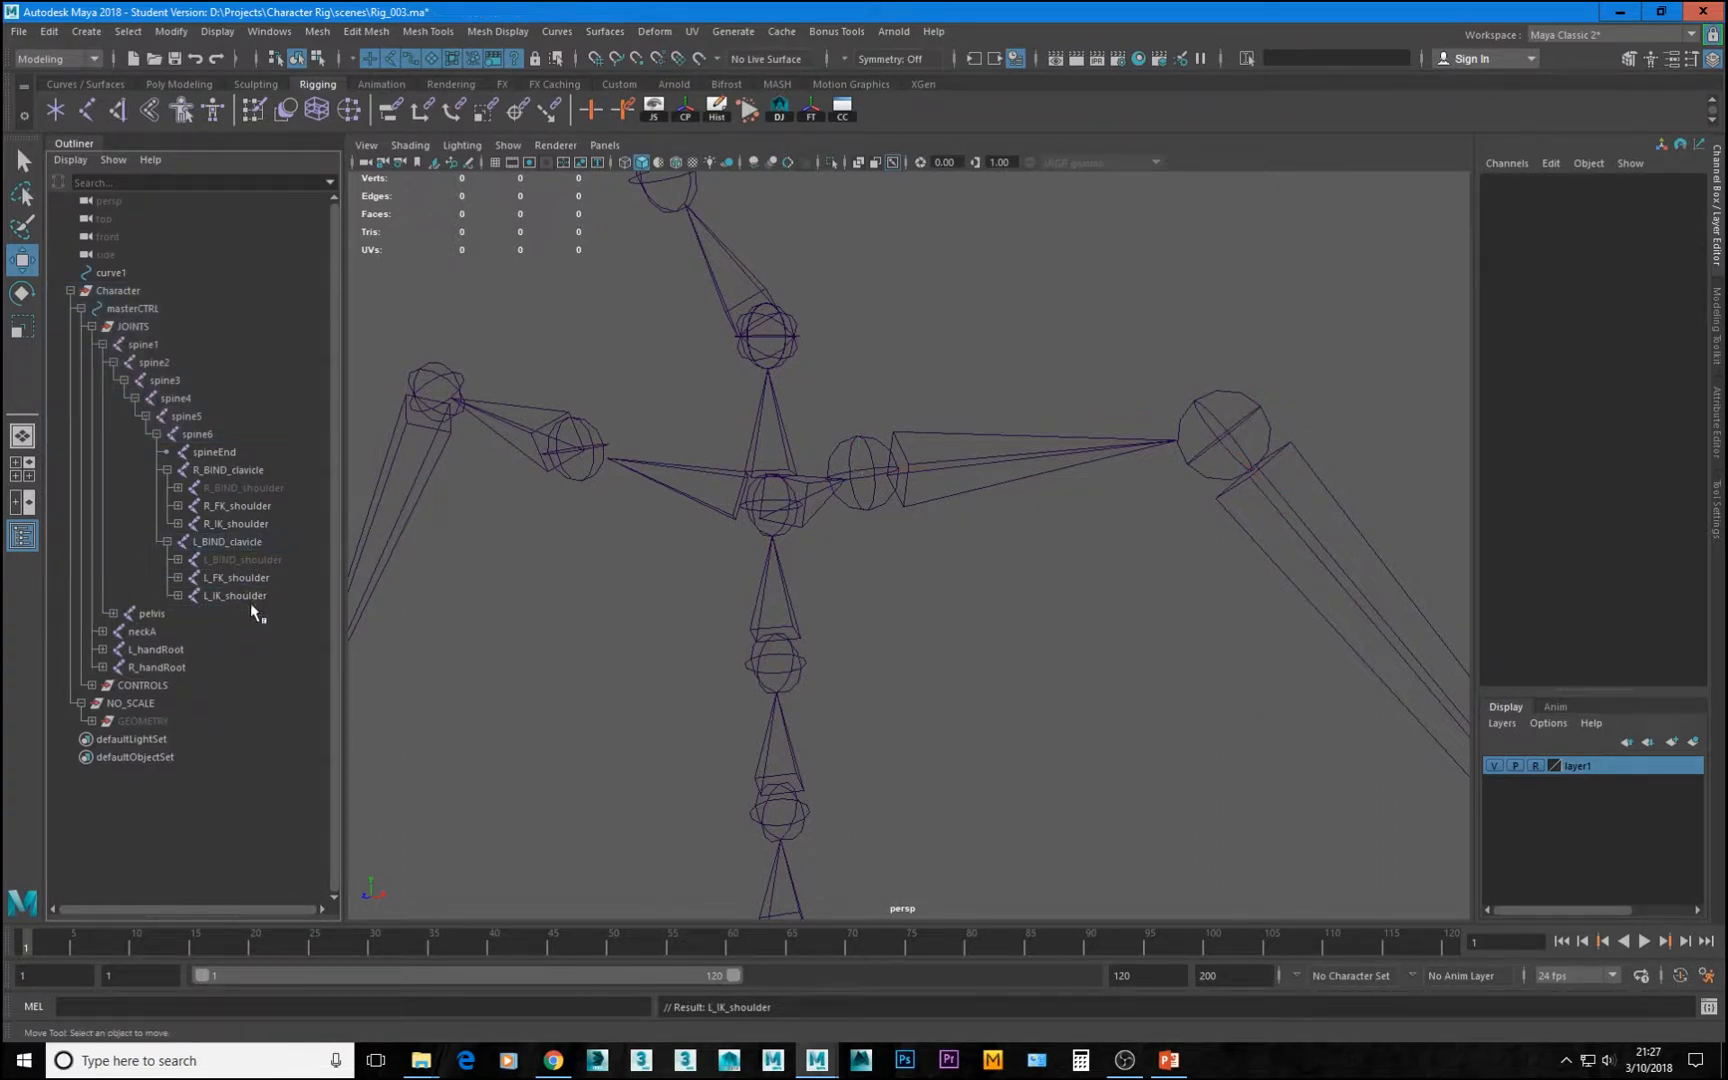
left_click(236, 596)
left_click(258, 524, "ctrl")
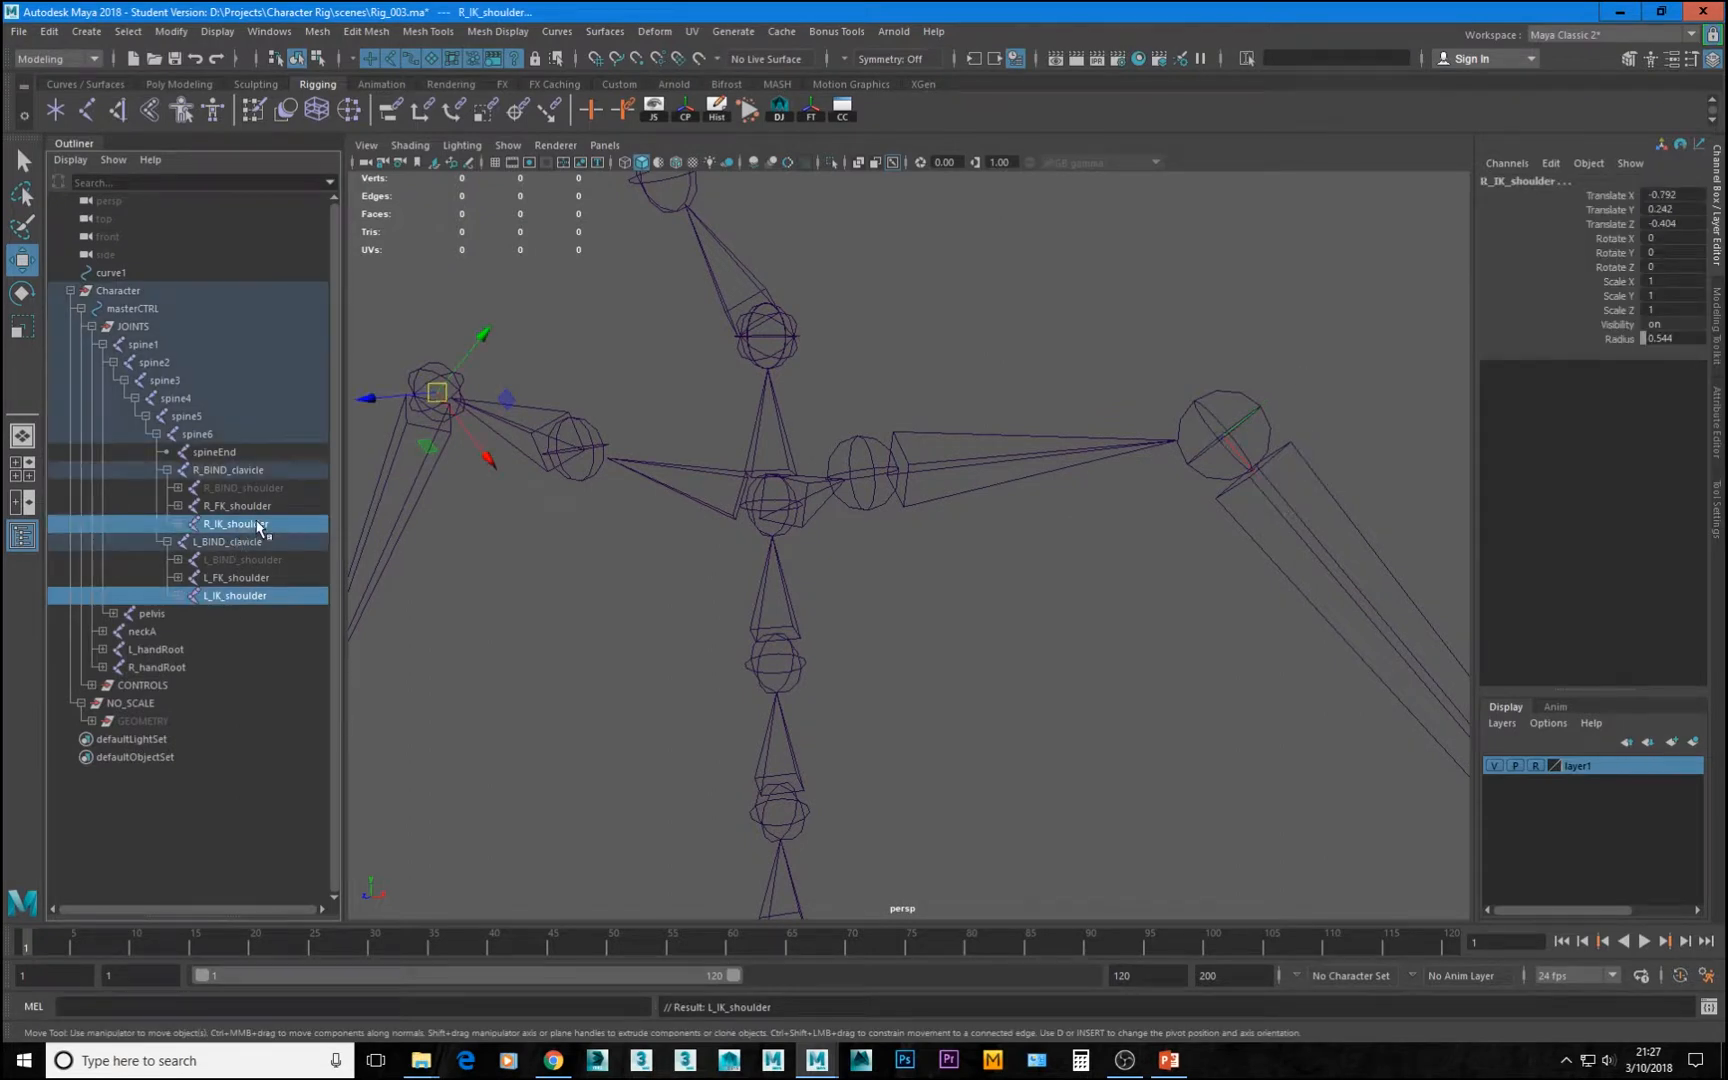
key("ctrl+h")
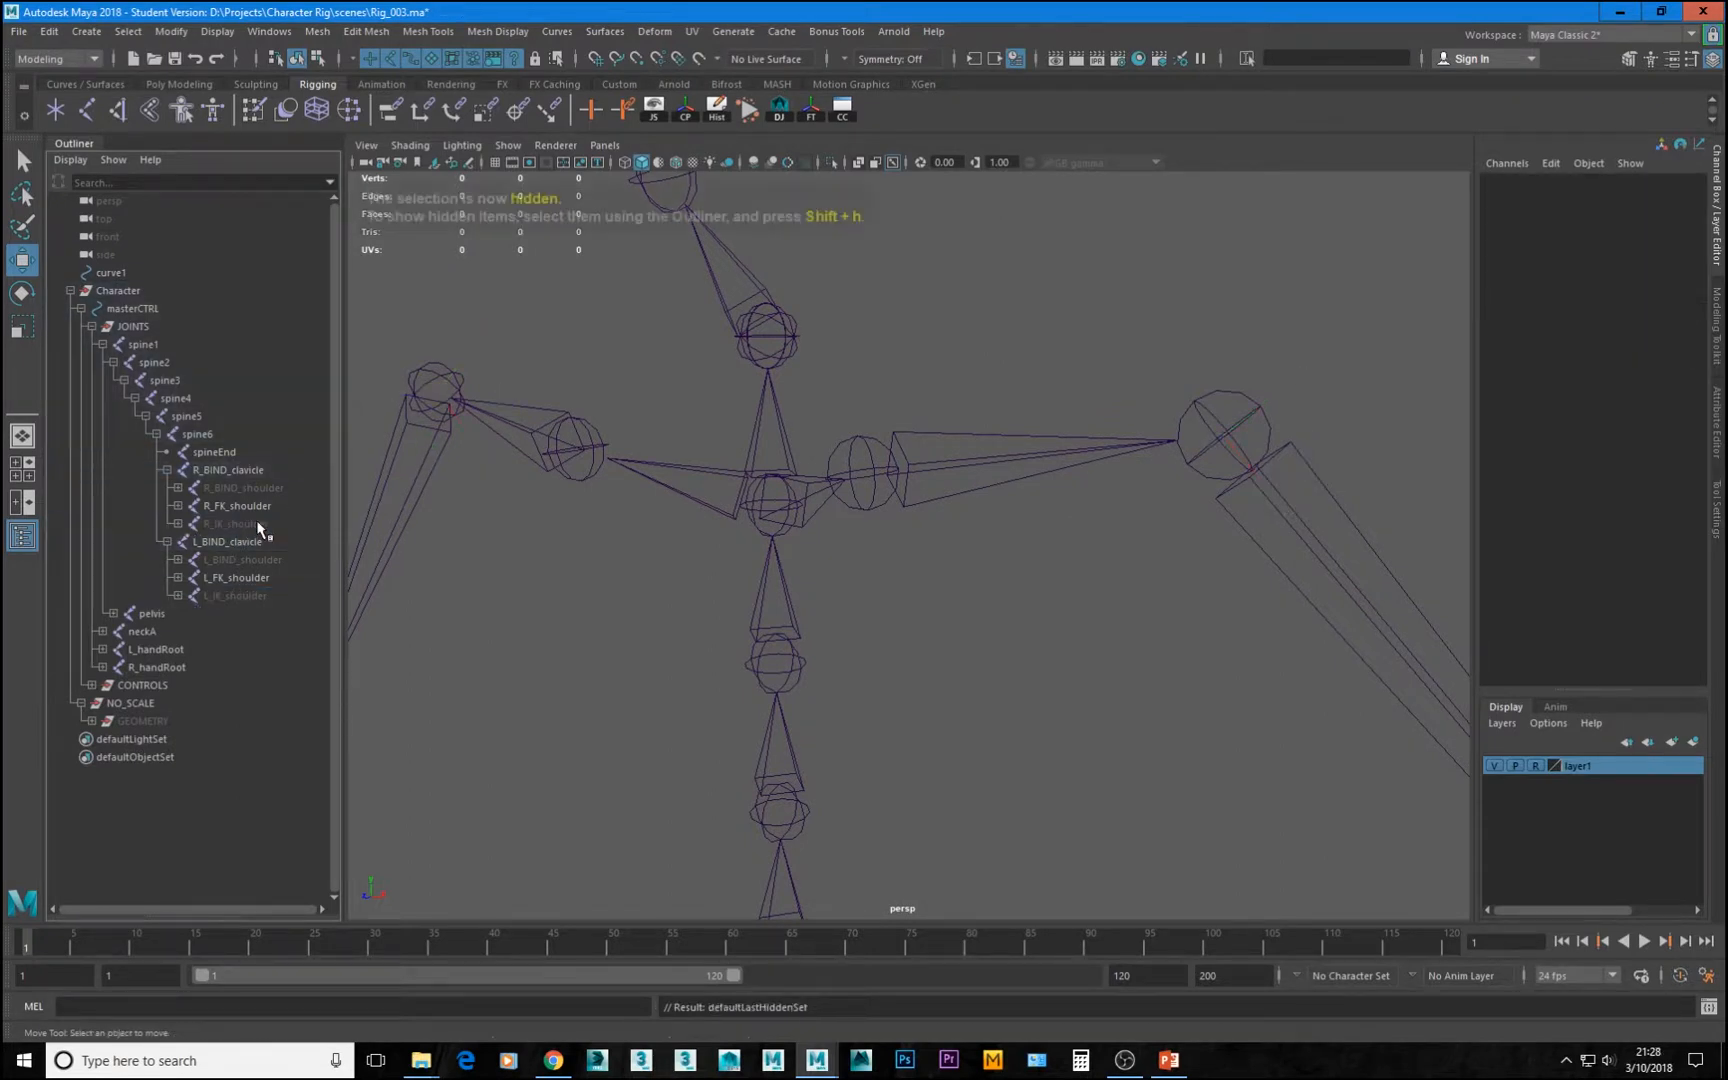
Examine the L_BIND_clavicle joint and the visible FK shoulder chains on both arms in the perspective view
left_click(236, 578)
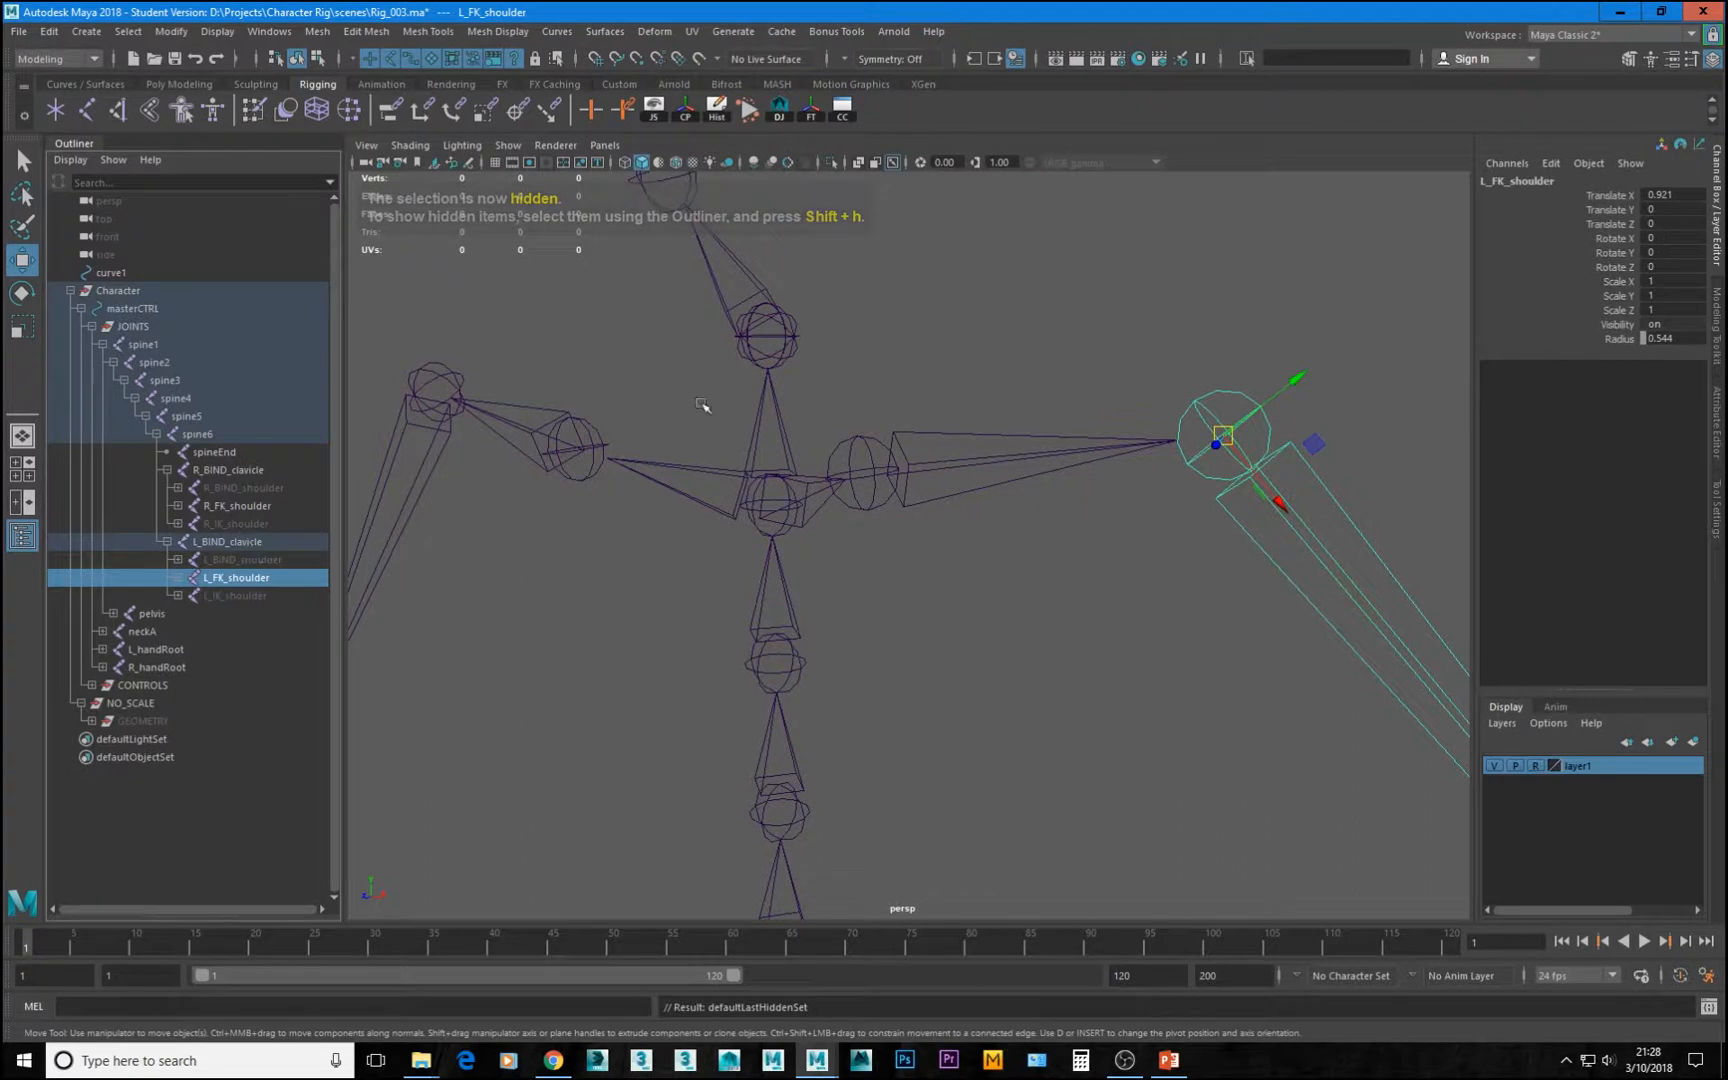
left_click(872, 465)
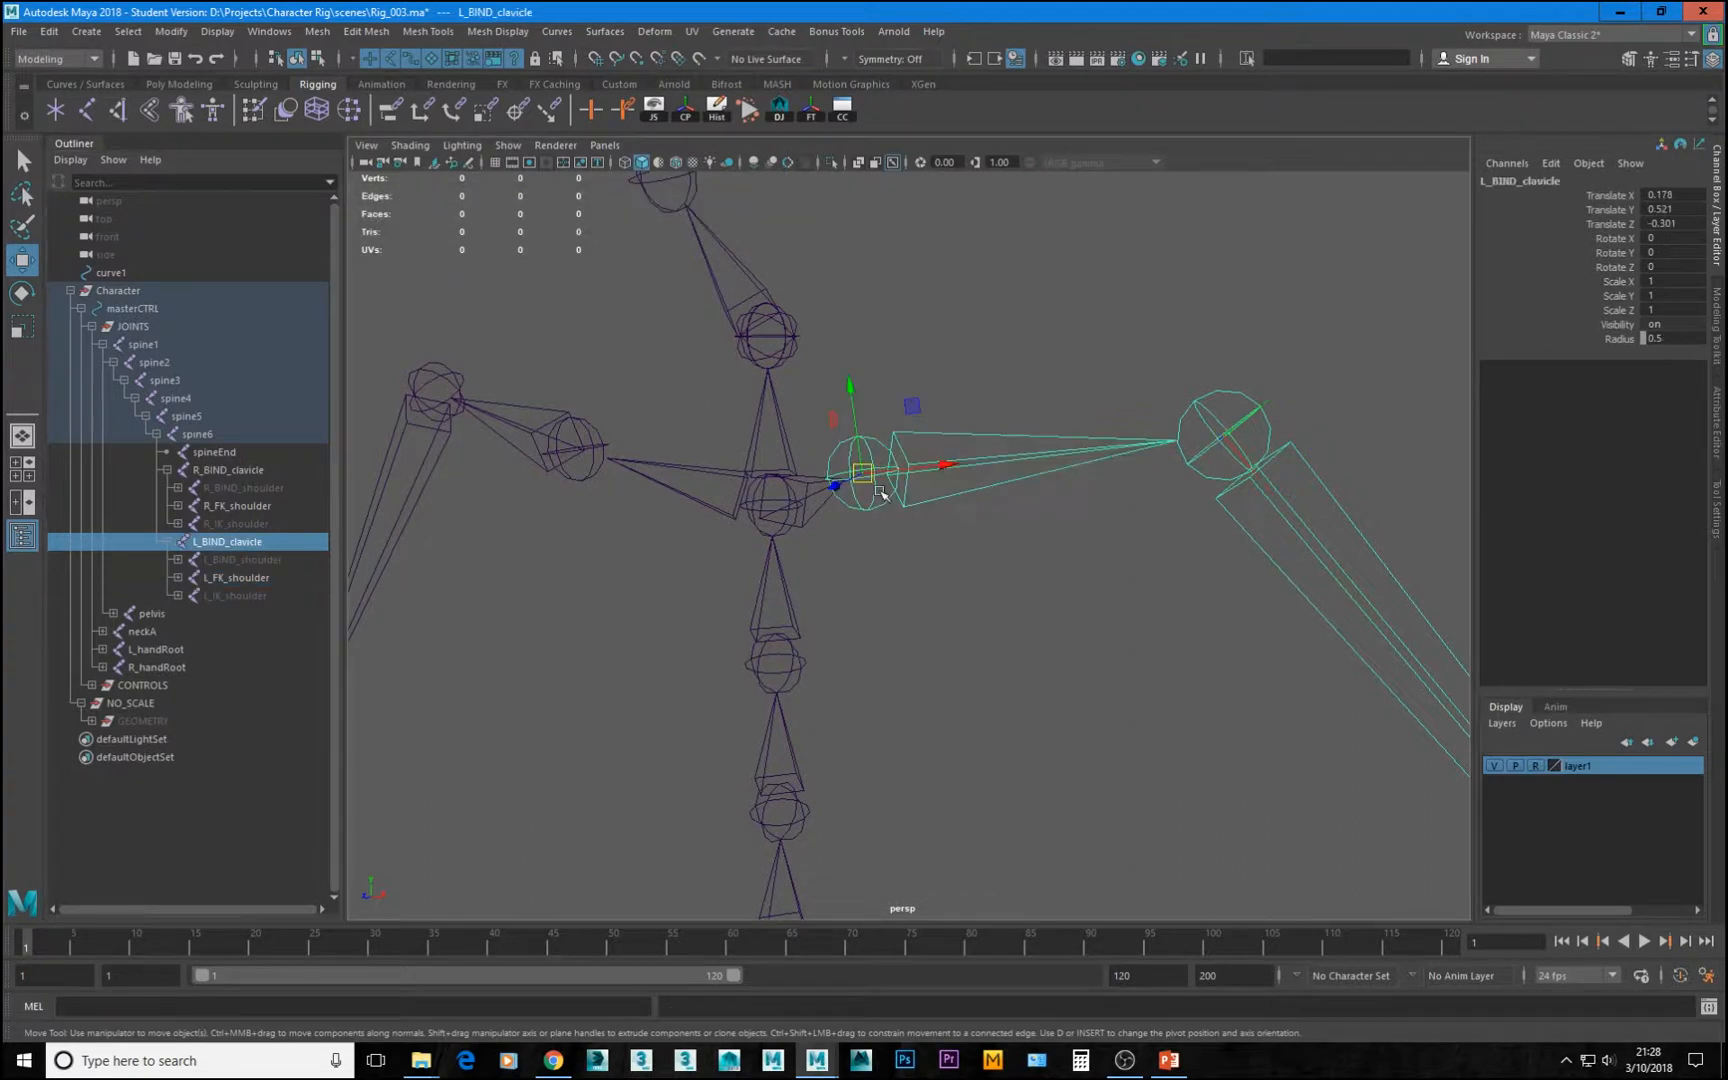
left_click(1248, 408)
left_click(1242, 432)
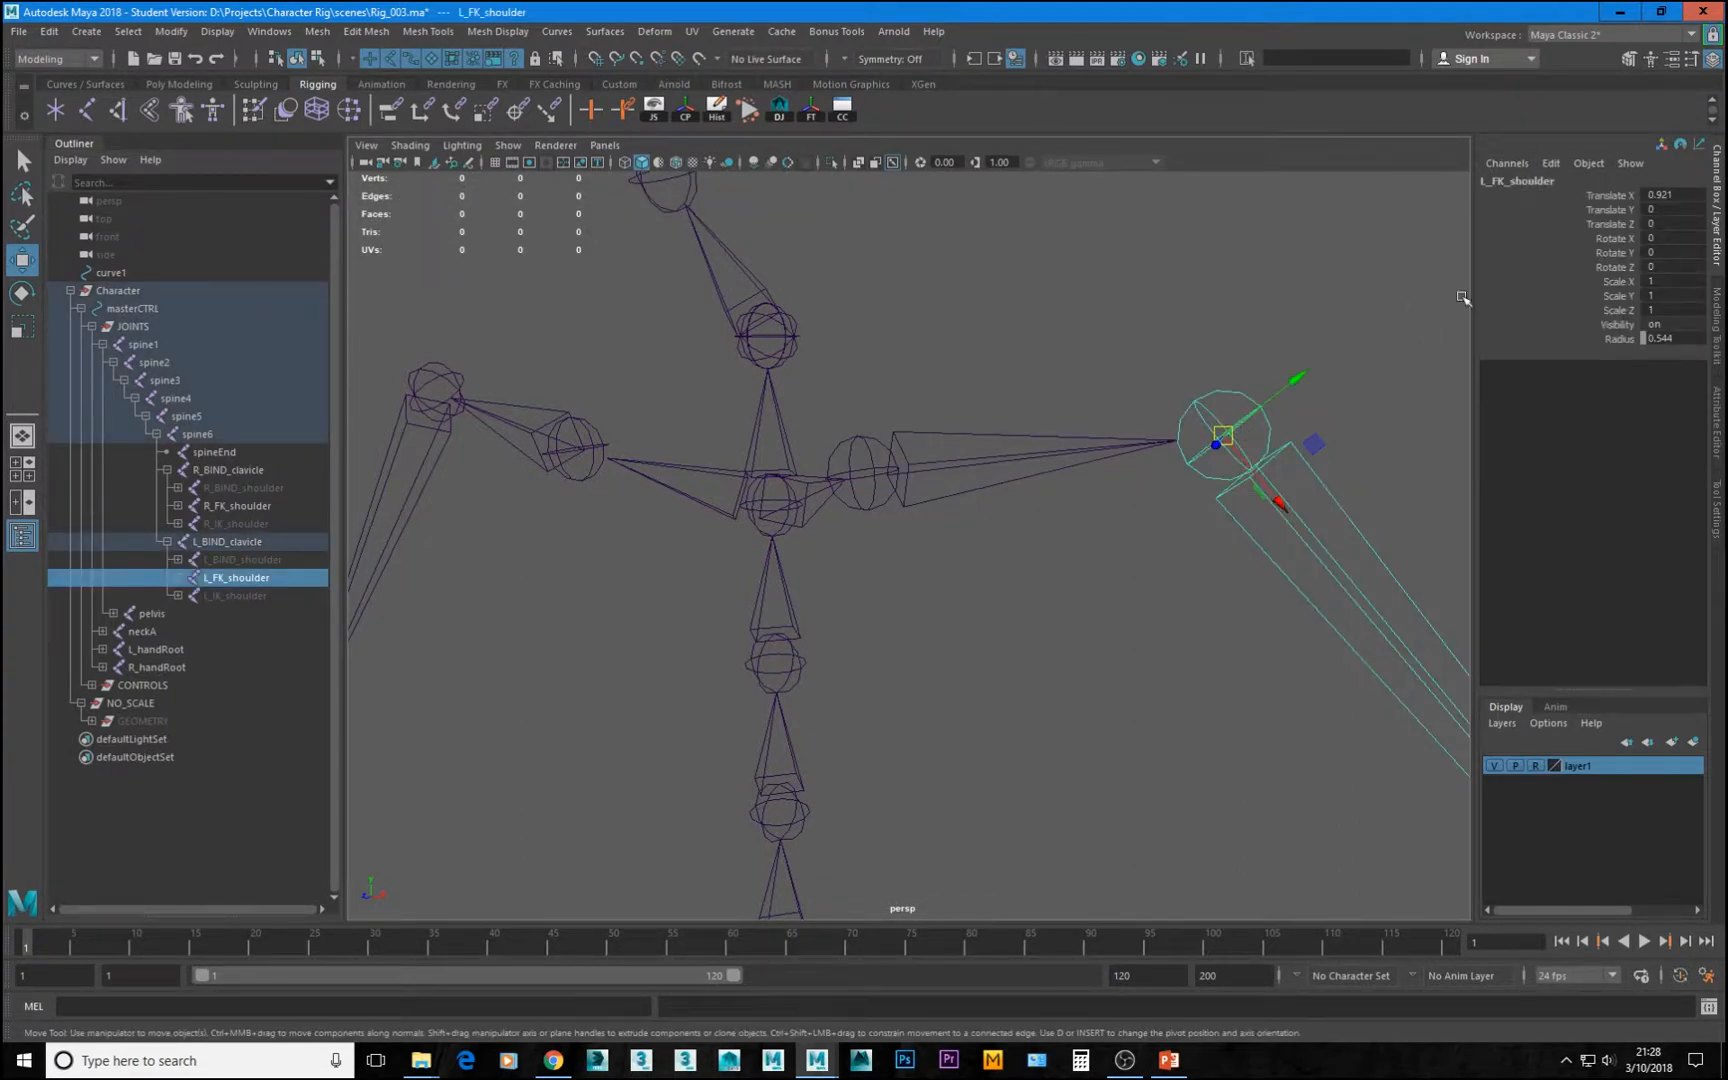
left_click(231, 512)
right_click_drag(1120, 718, 1089, 596, "alt")
left_click_drag(1089, 596, 930, 550, "alt")
right_click_drag(930, 550, 919, 515, "alt")
left_click_drag(919, 515, 1002, 526, "alt")
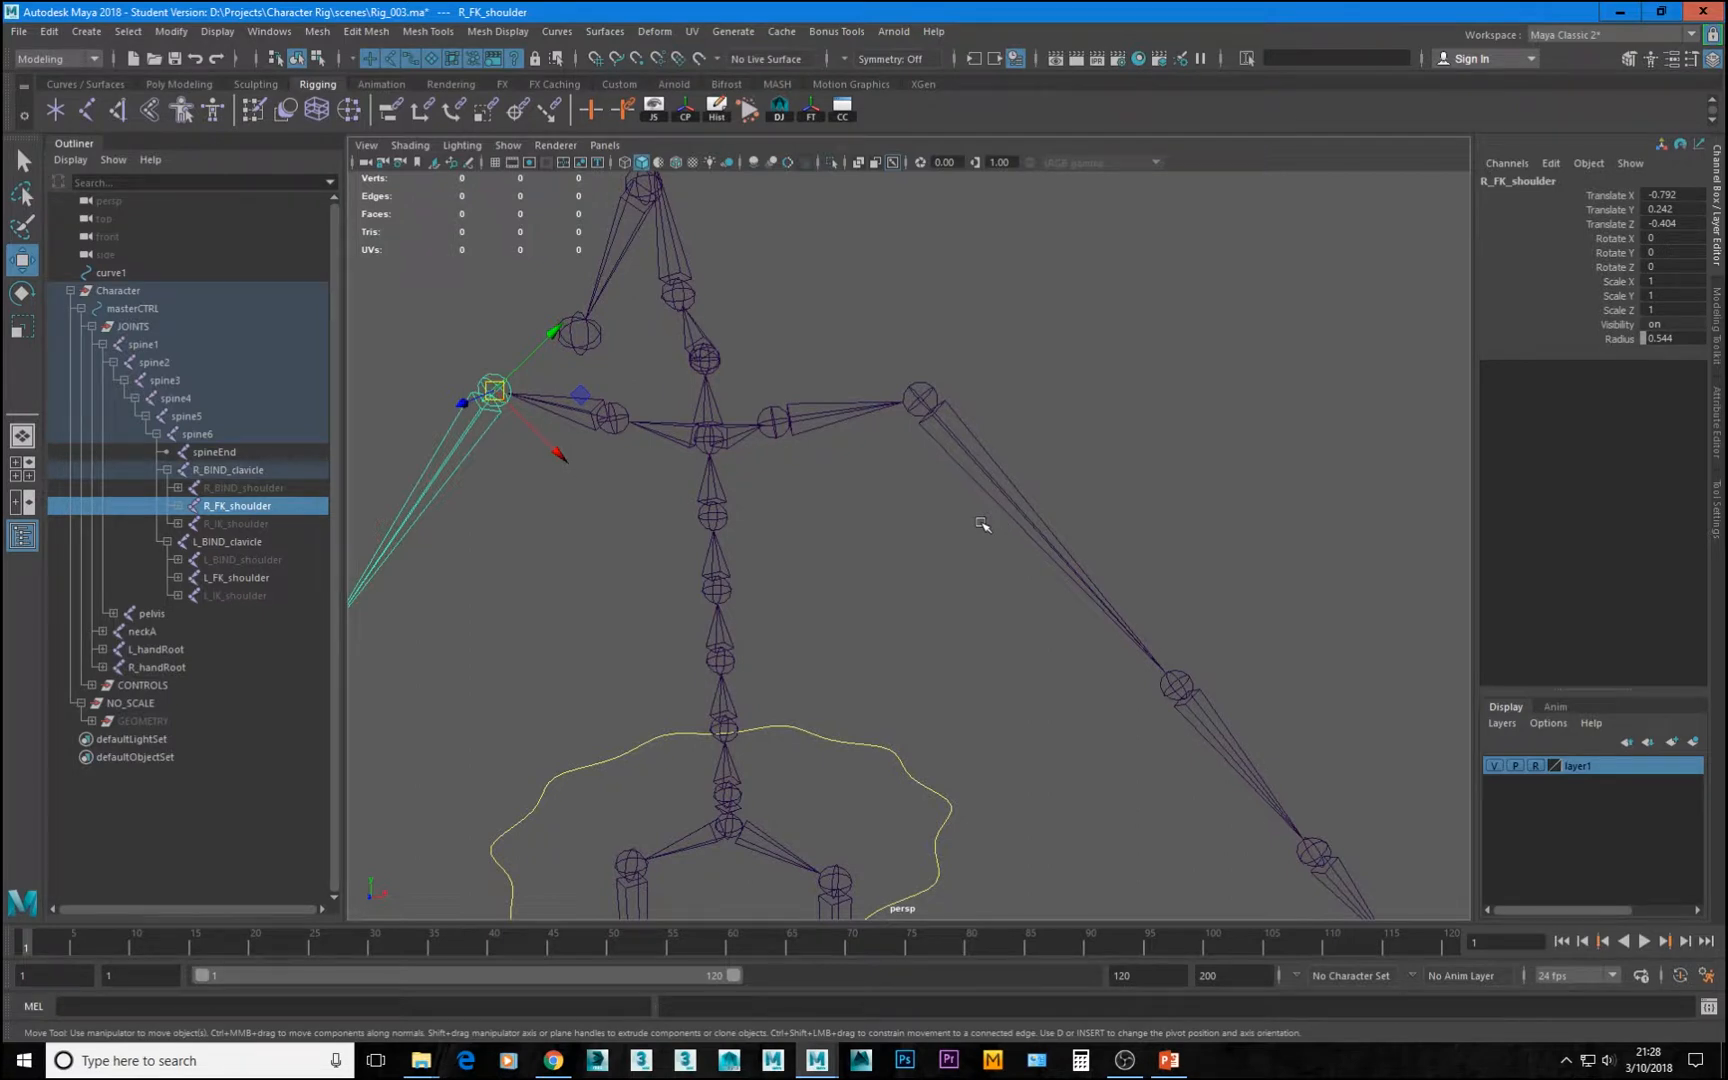
left_click(1060, 545)
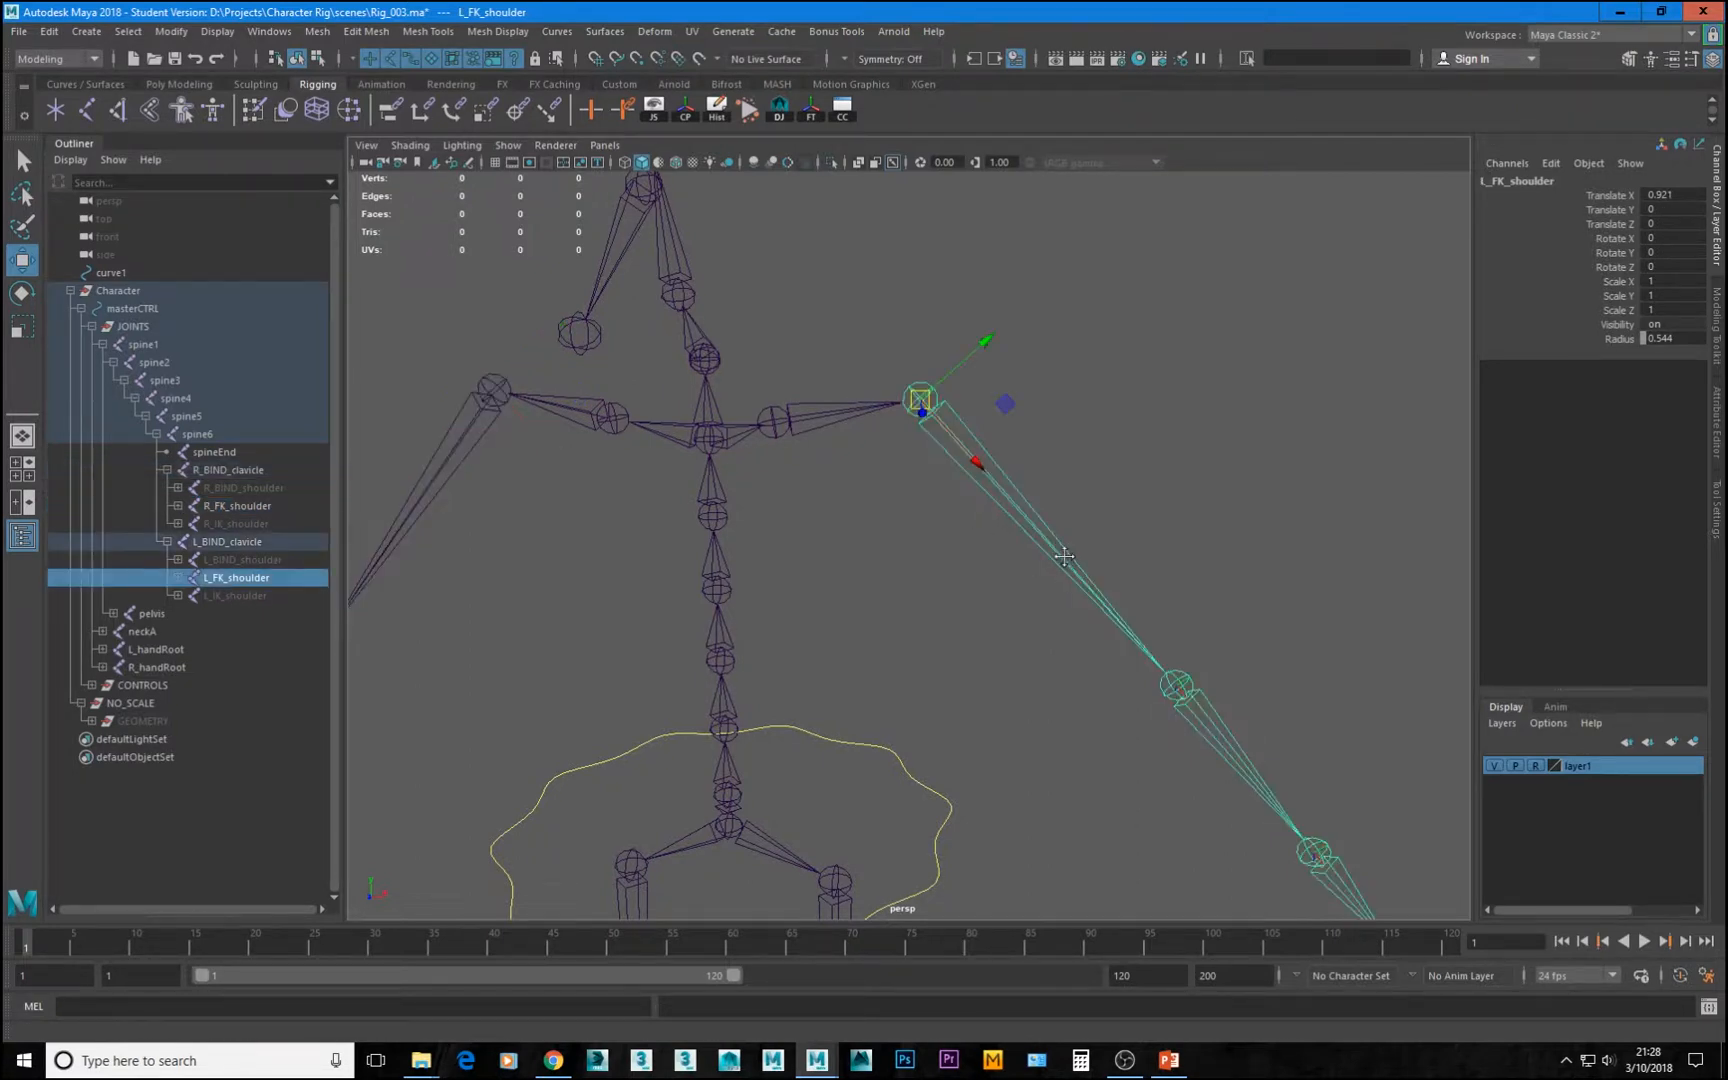
left_click_drag(1068, 567, 1053, 540, "alt")
left_click_drag(842, 530, 902, 488, "alt")
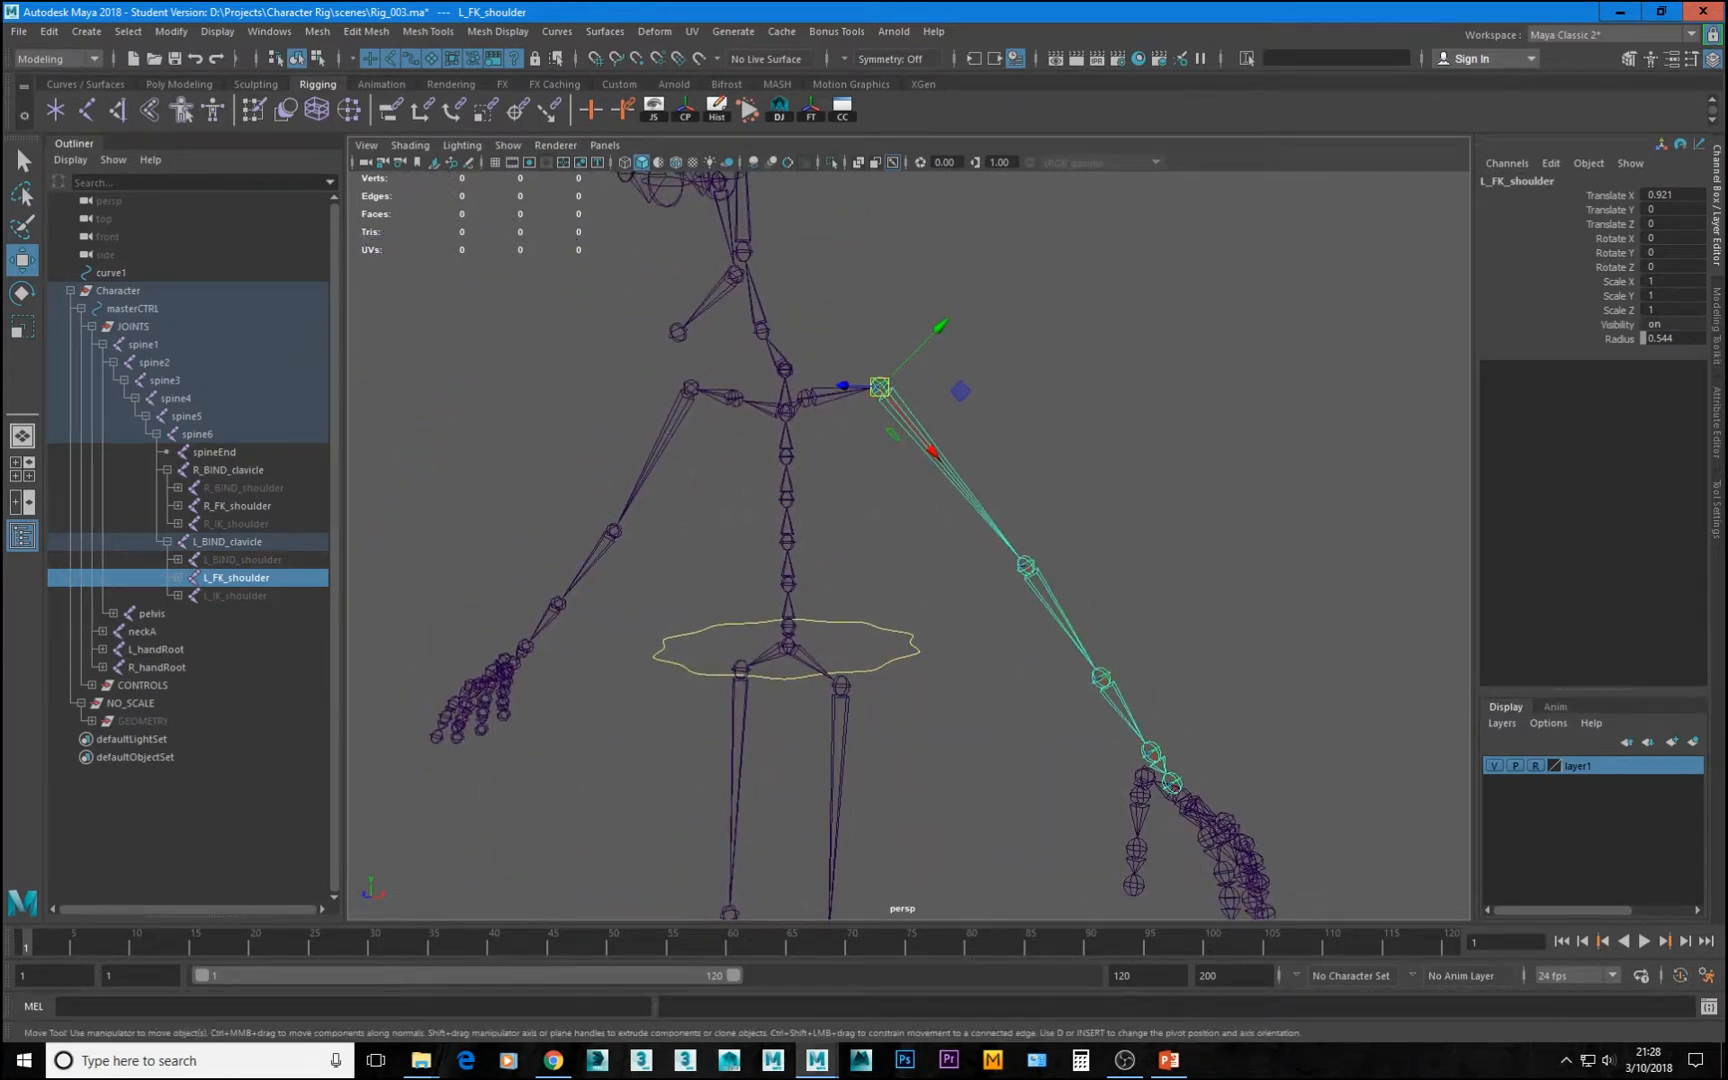
key("alt+Tab")
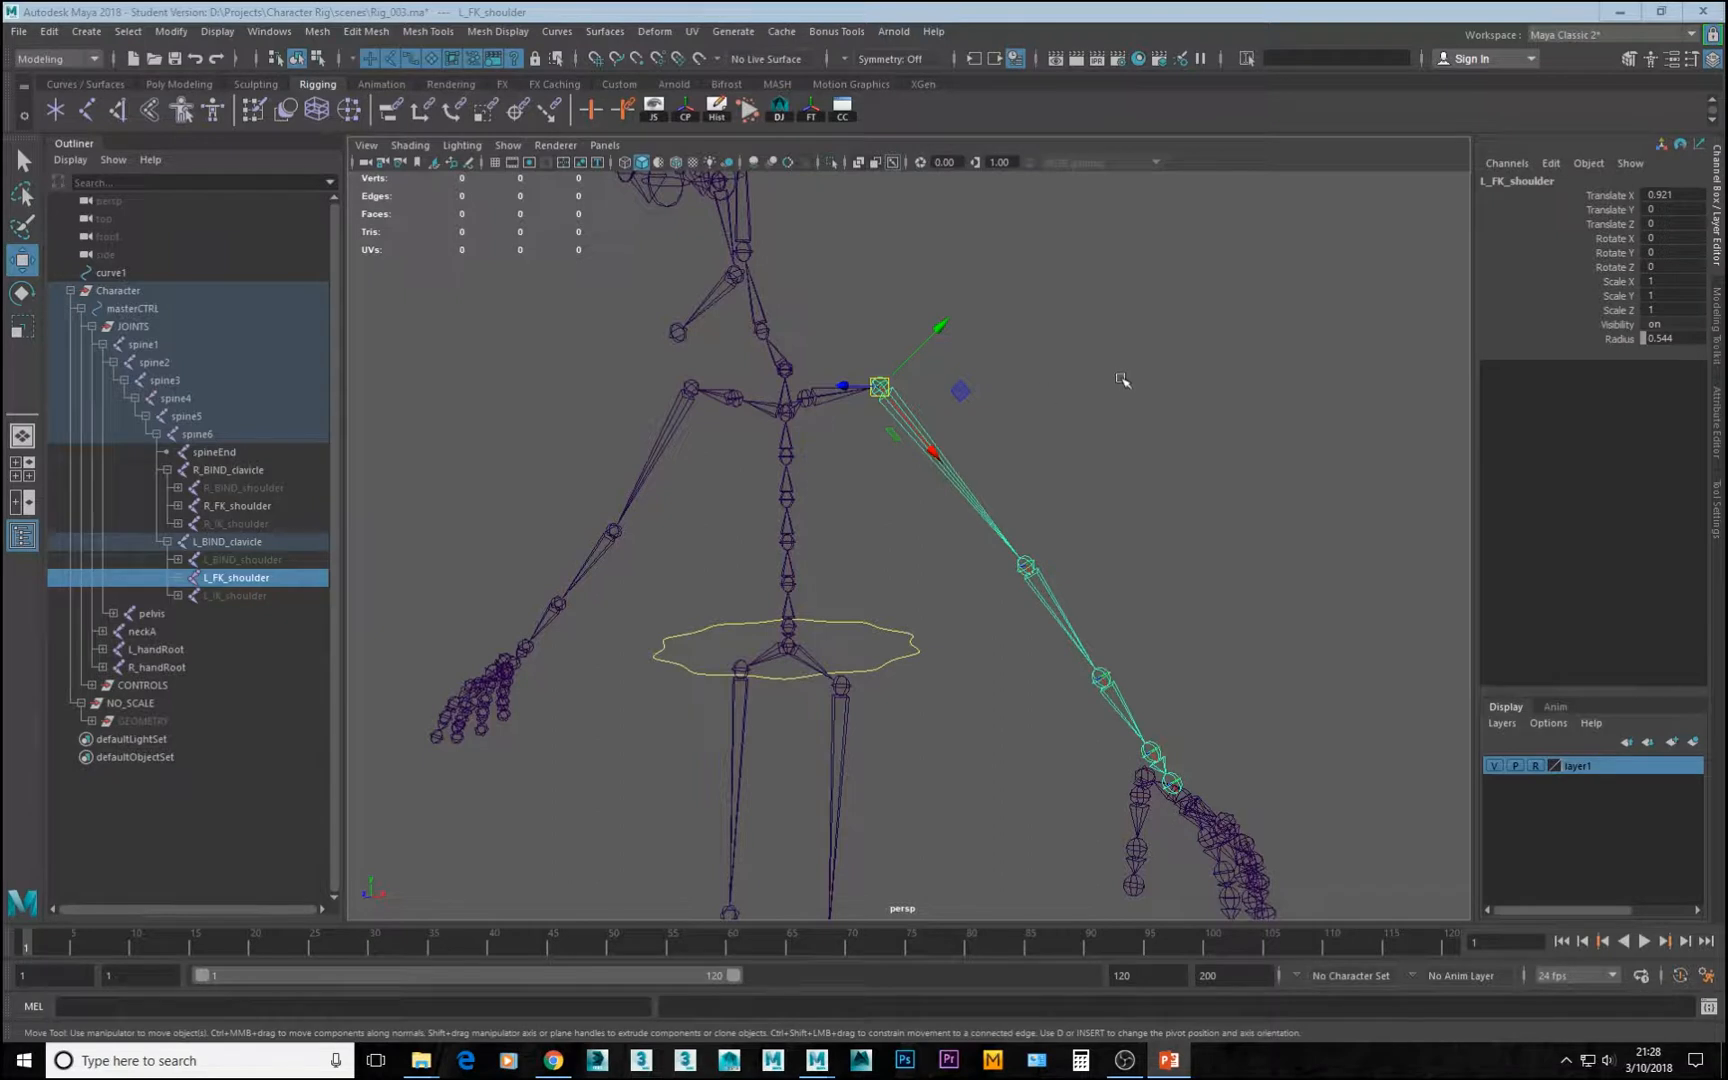
left_click_drag(943, 481, 1023, 575, "alt")
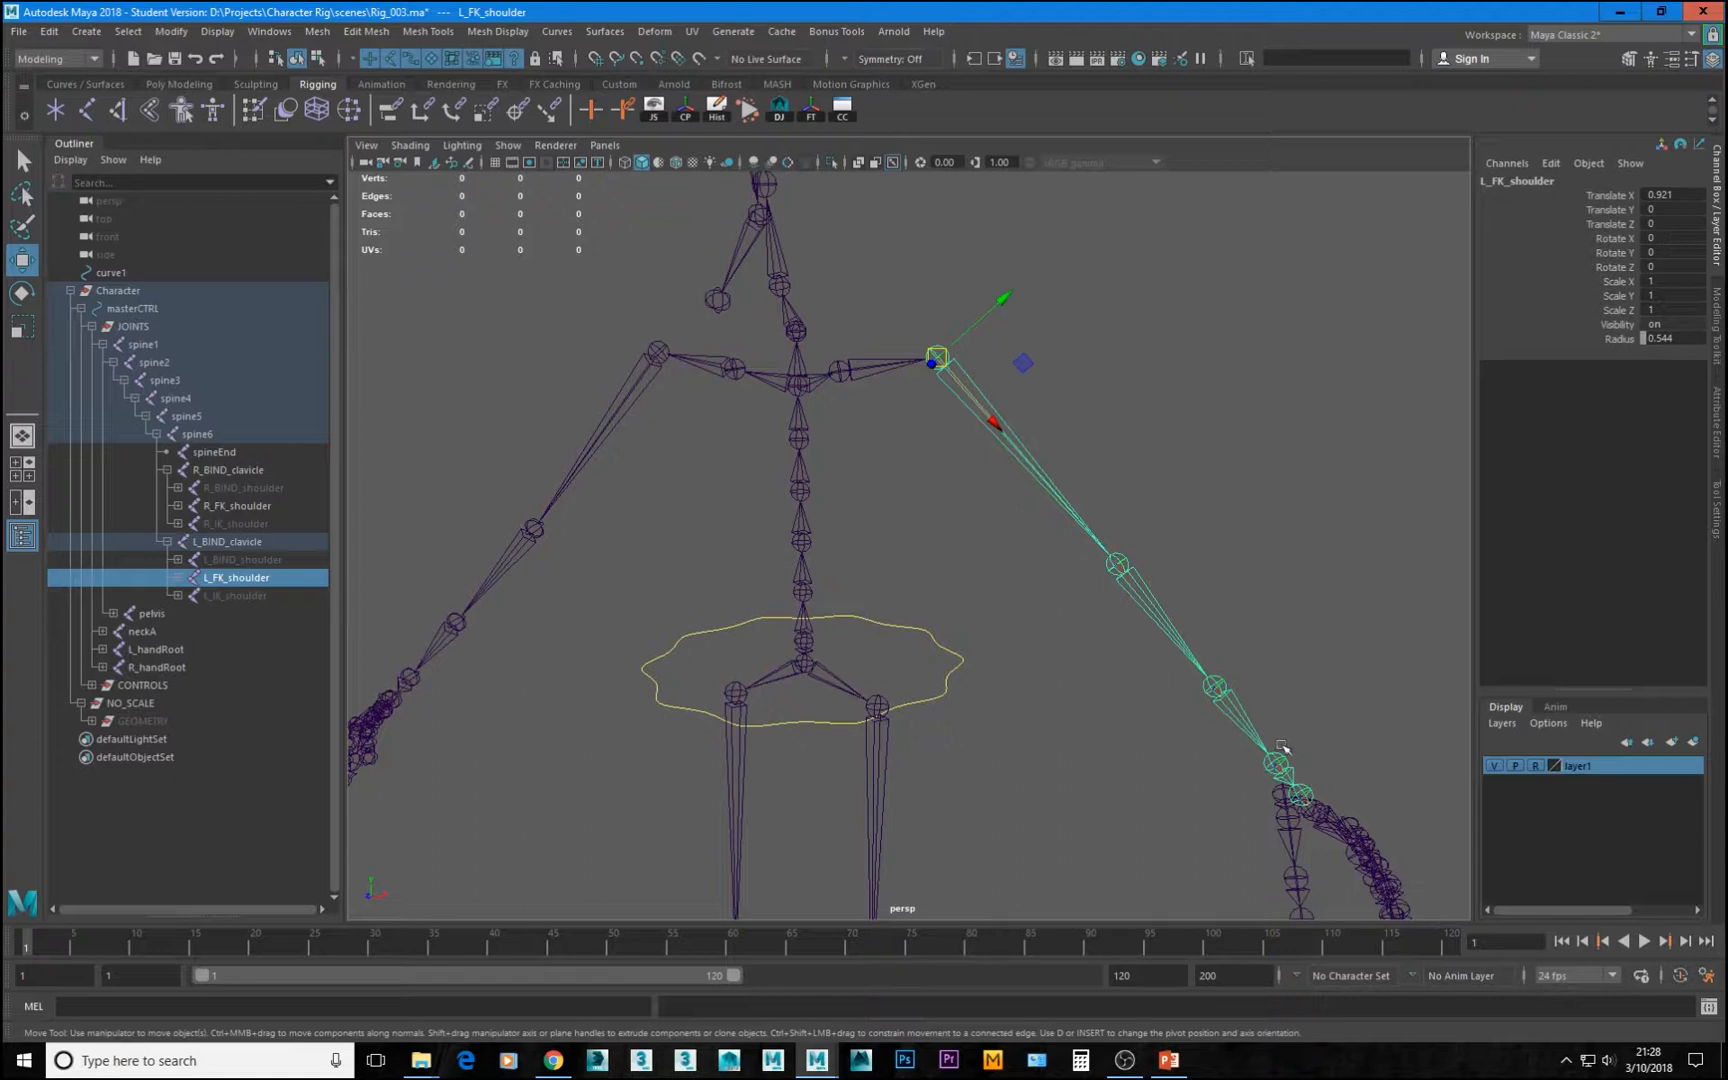
Create a NURBS circle, show the viewport grid, and move the circle in front of the character to Translate Z 8
right_click_drag(1212, 690, 1006, 678, "alt")
left_click_drag(1006, 678, 955, 745, "alt")
middle_click_drag(923, 659, 951, 627, "alt")
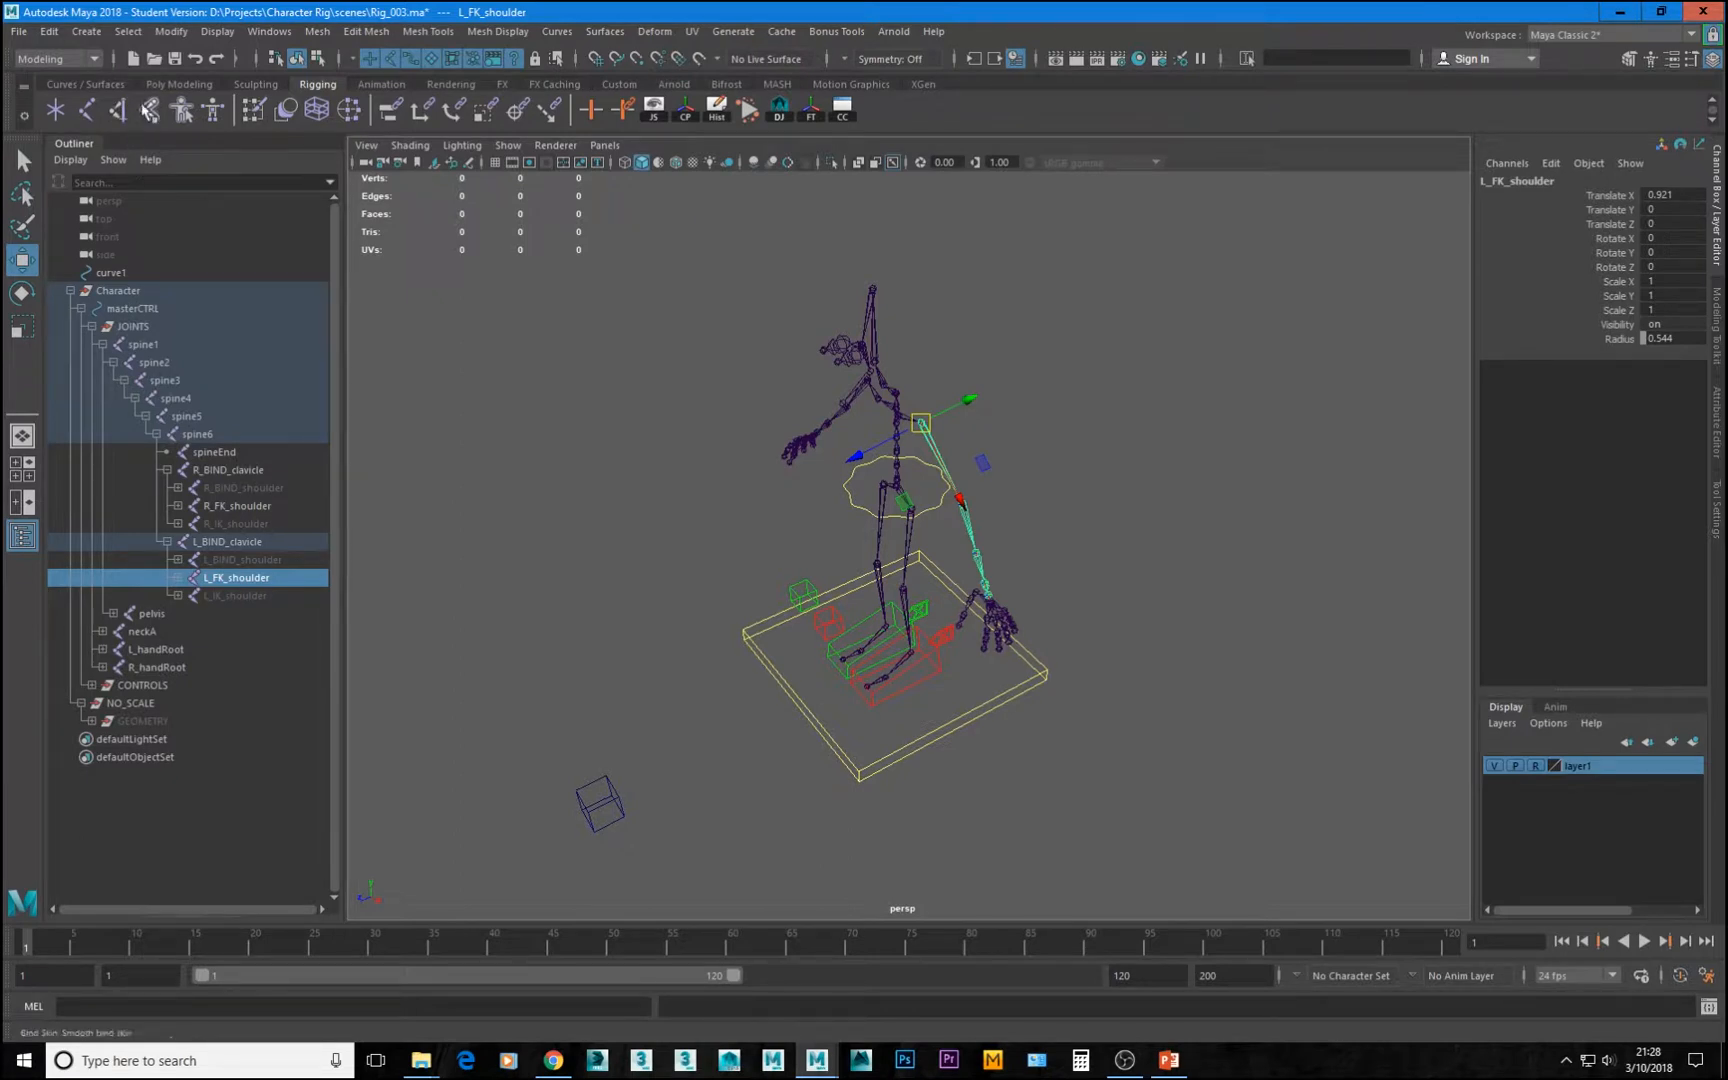
left_click(86, 84)
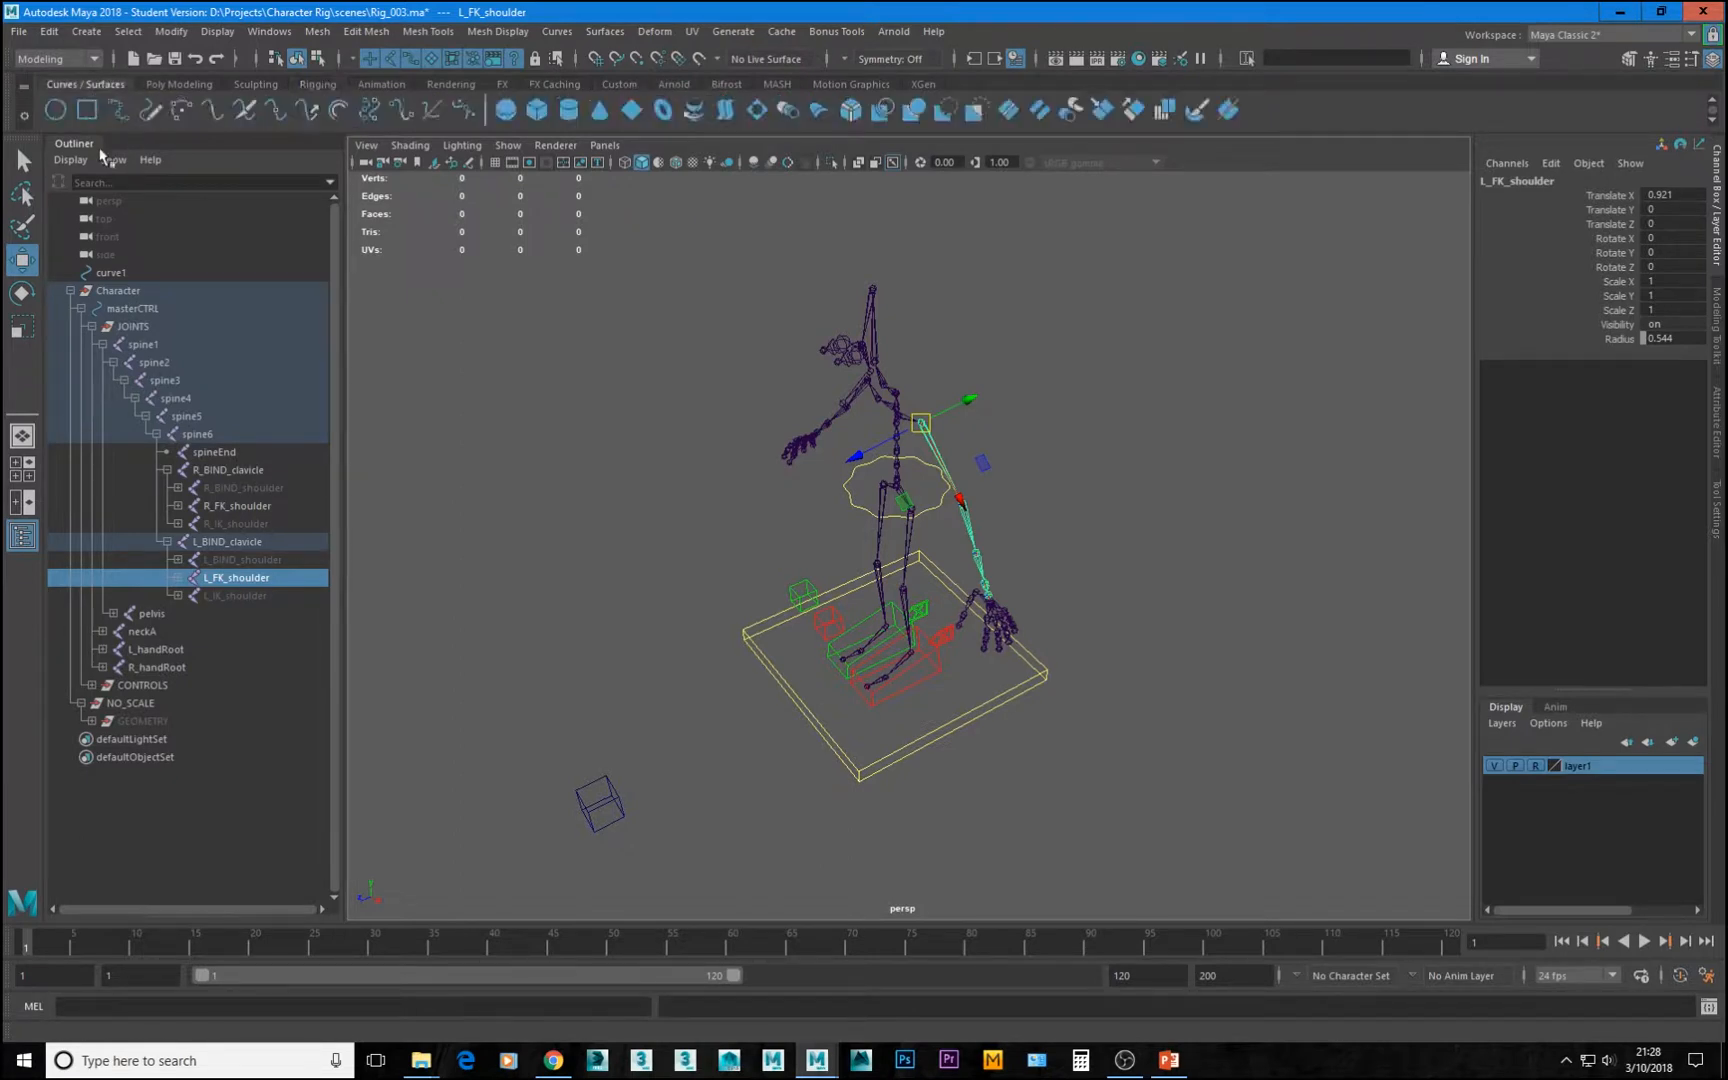
left_click(55, 110)
left_click_drag(720, 400, 720, 585, "alt")
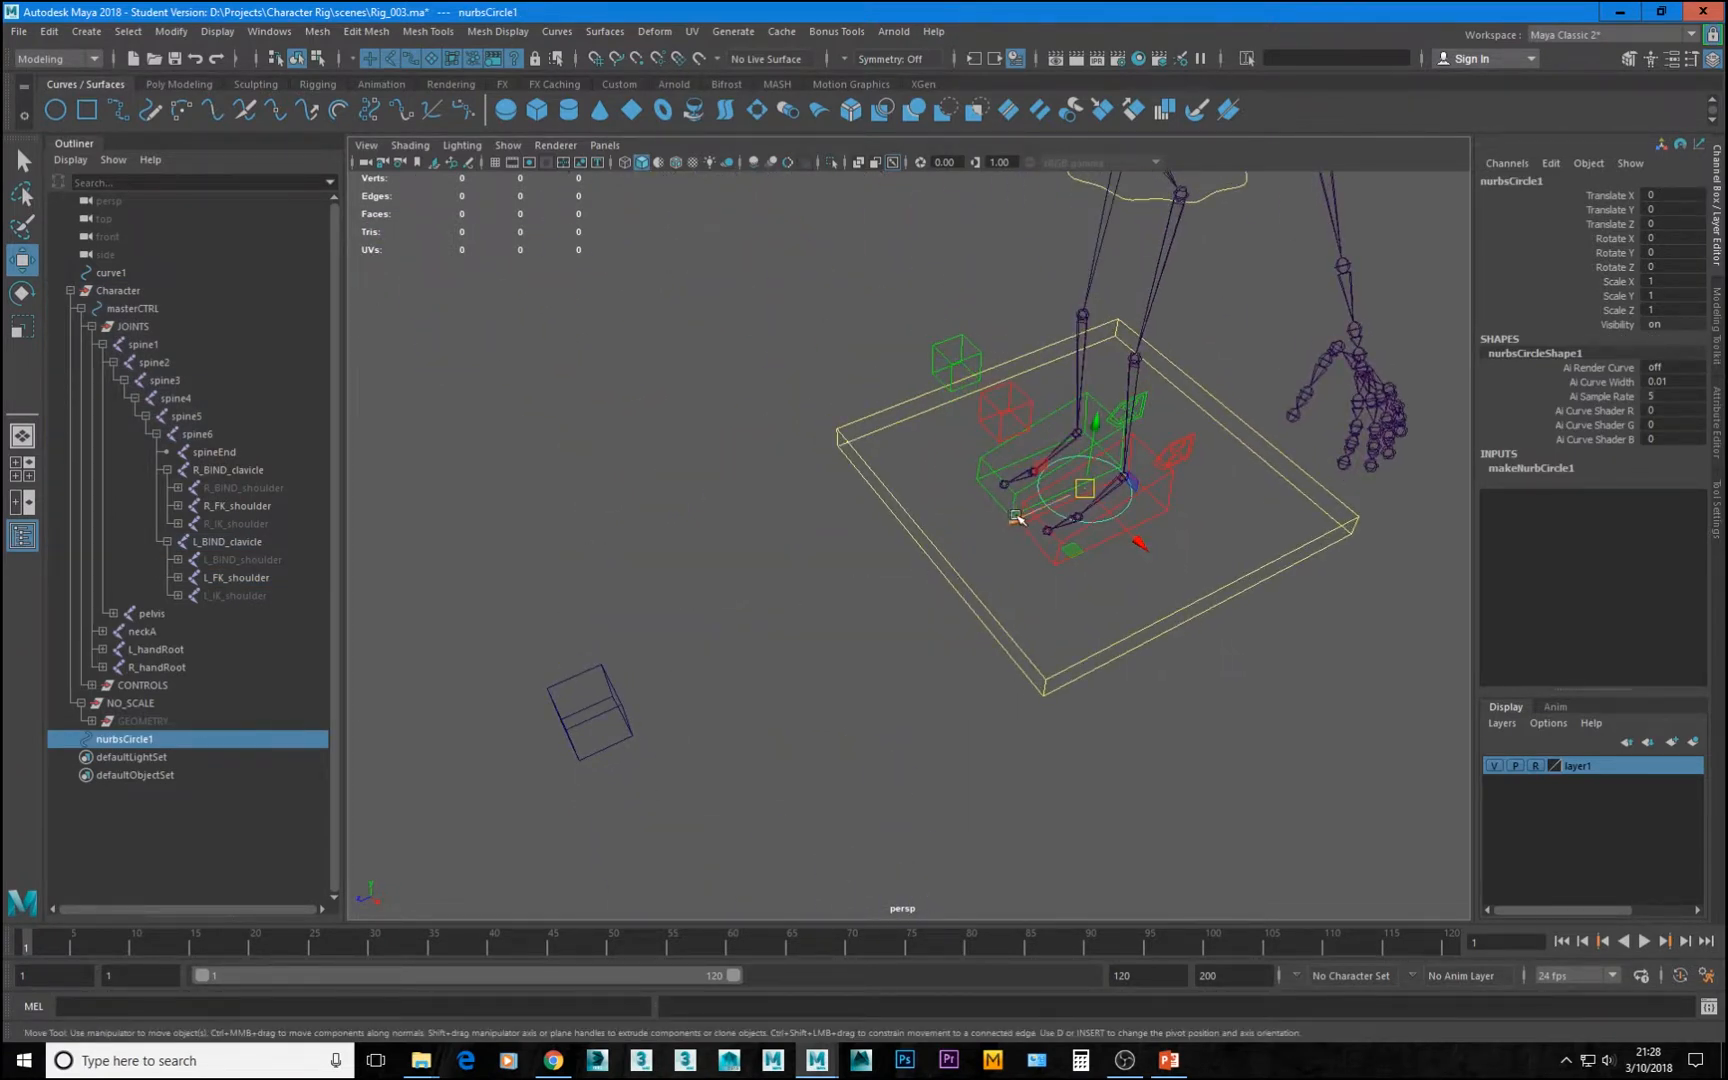
left_click(494, 163)
left_click_drag(1020, 517, 858, 625)
middle_click_drag(858, 625, 850, 490, "alt")
right_click_drag(850, 490, 1088, 740, "alt")
left_click_drag(1088, 740, 990, 683, "alt")
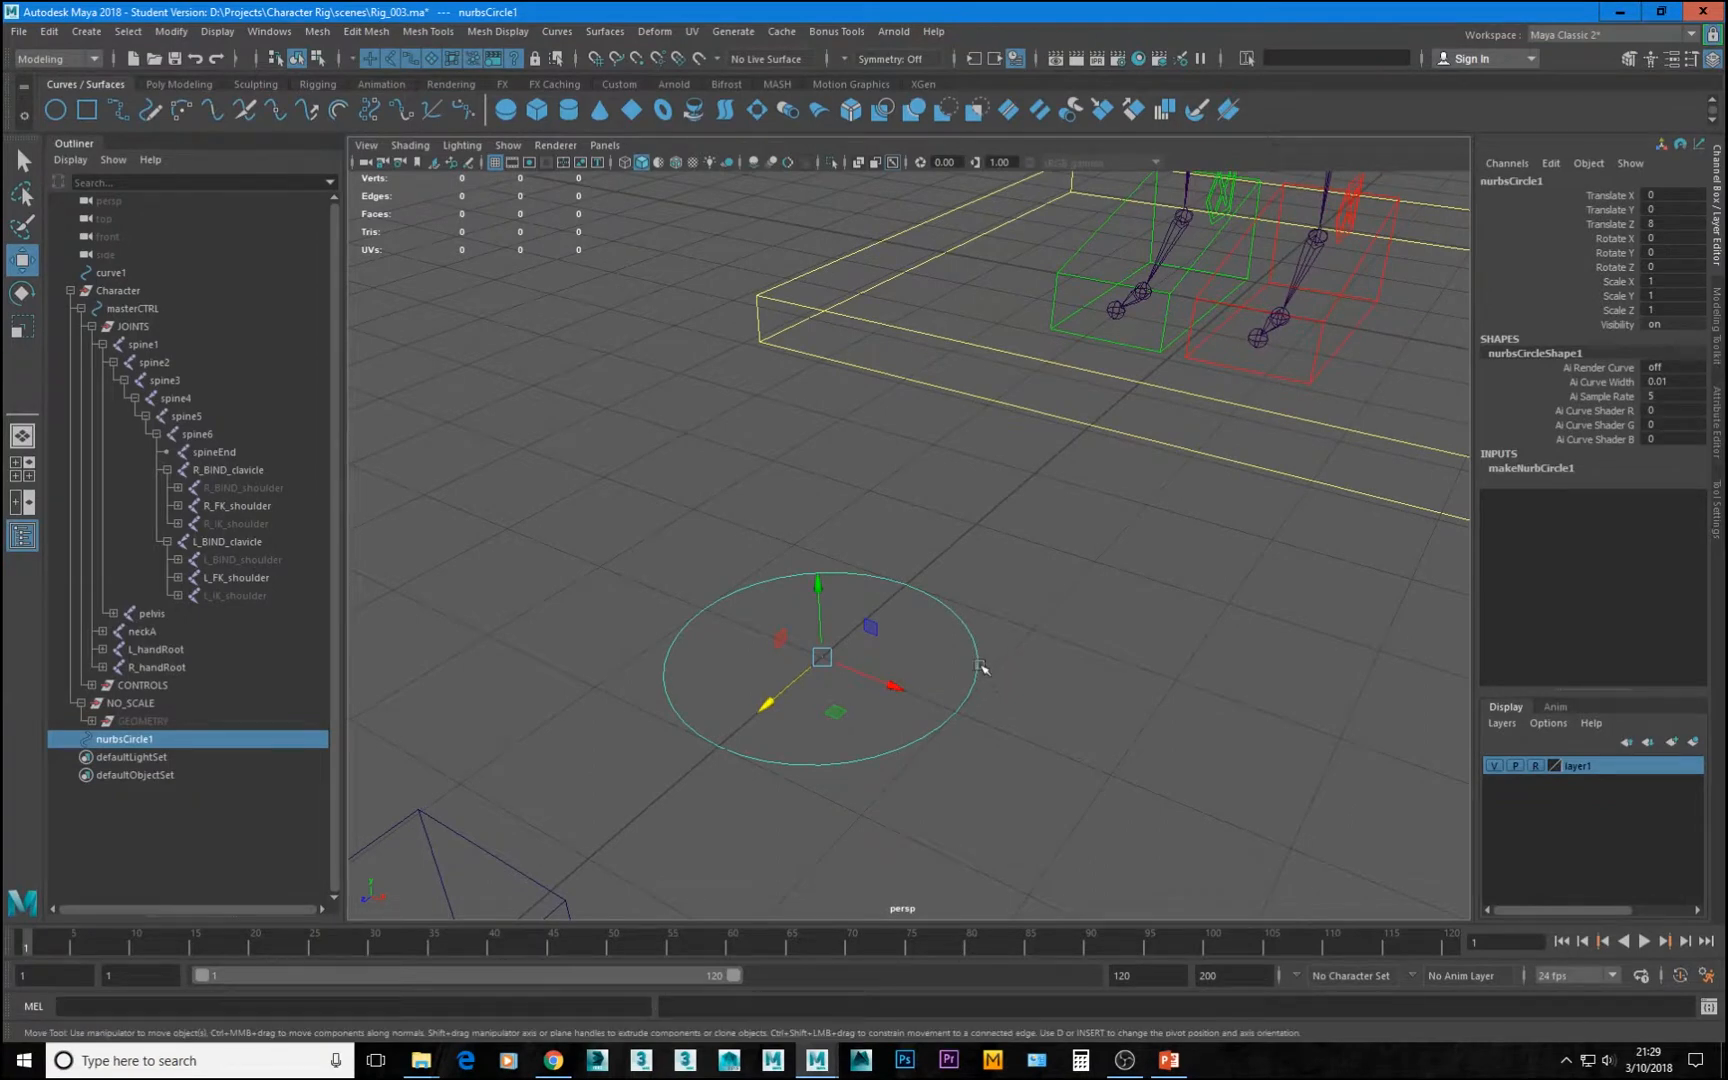
left_click_drag(945, 715, 995, 714, "alt")
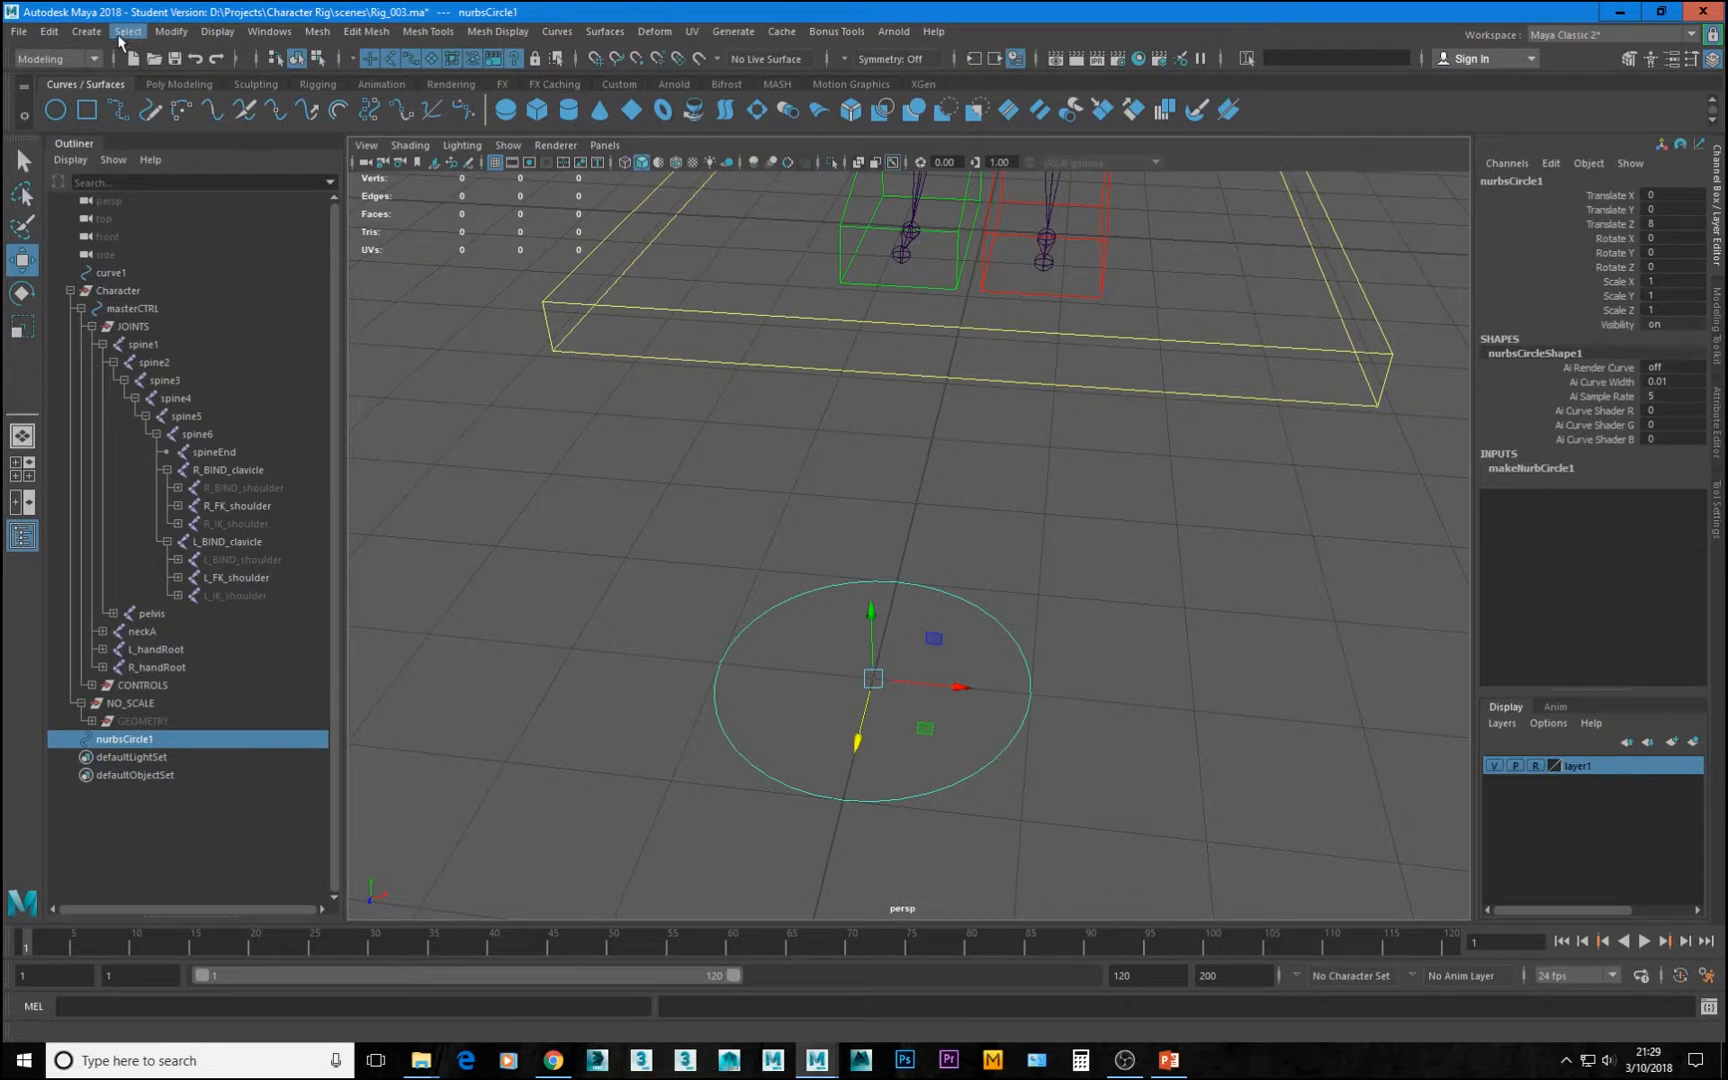
Duplicate the NURBS circle and rotate the copy to -90 degrees in Z so it stands upright across the original
left_click(171, 31)
mouse_move(1028, 748)
left_mouse_down("alt")
mouse_move(1000, 714)
mouse_move(1011, 724)
left_mouse_up("alt")
key("ctrl+d")
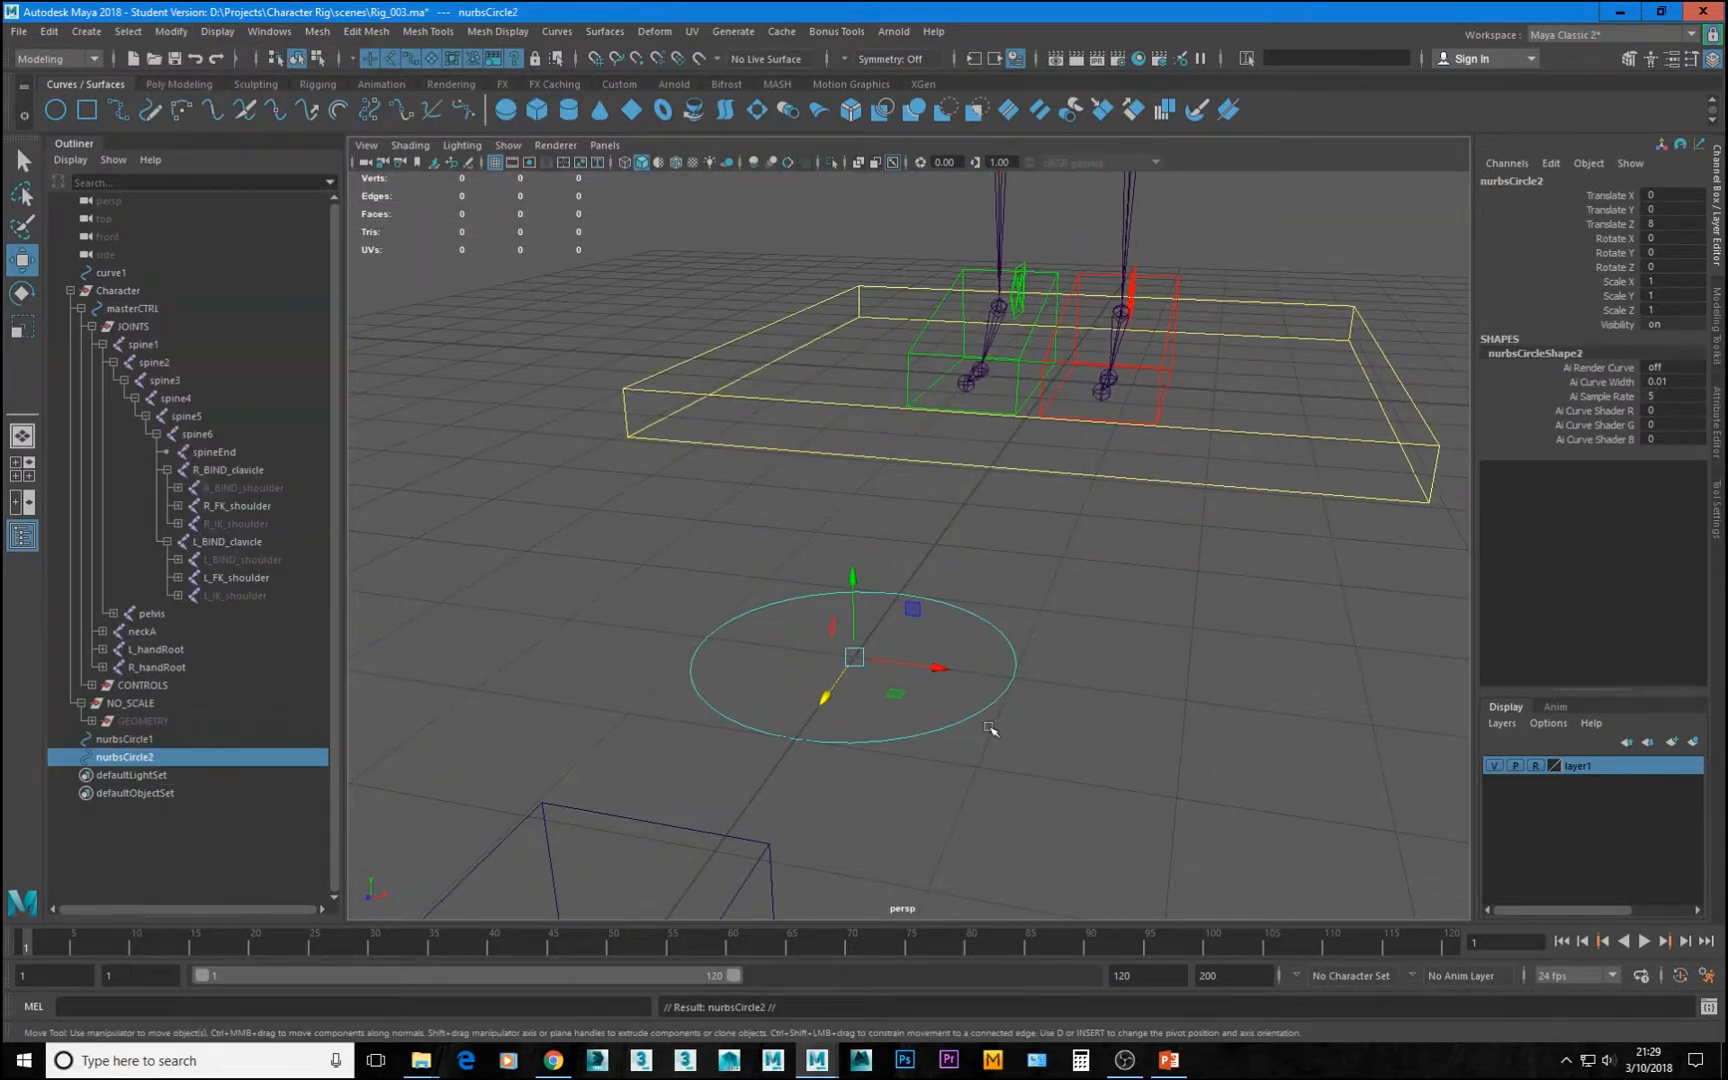
key("e")
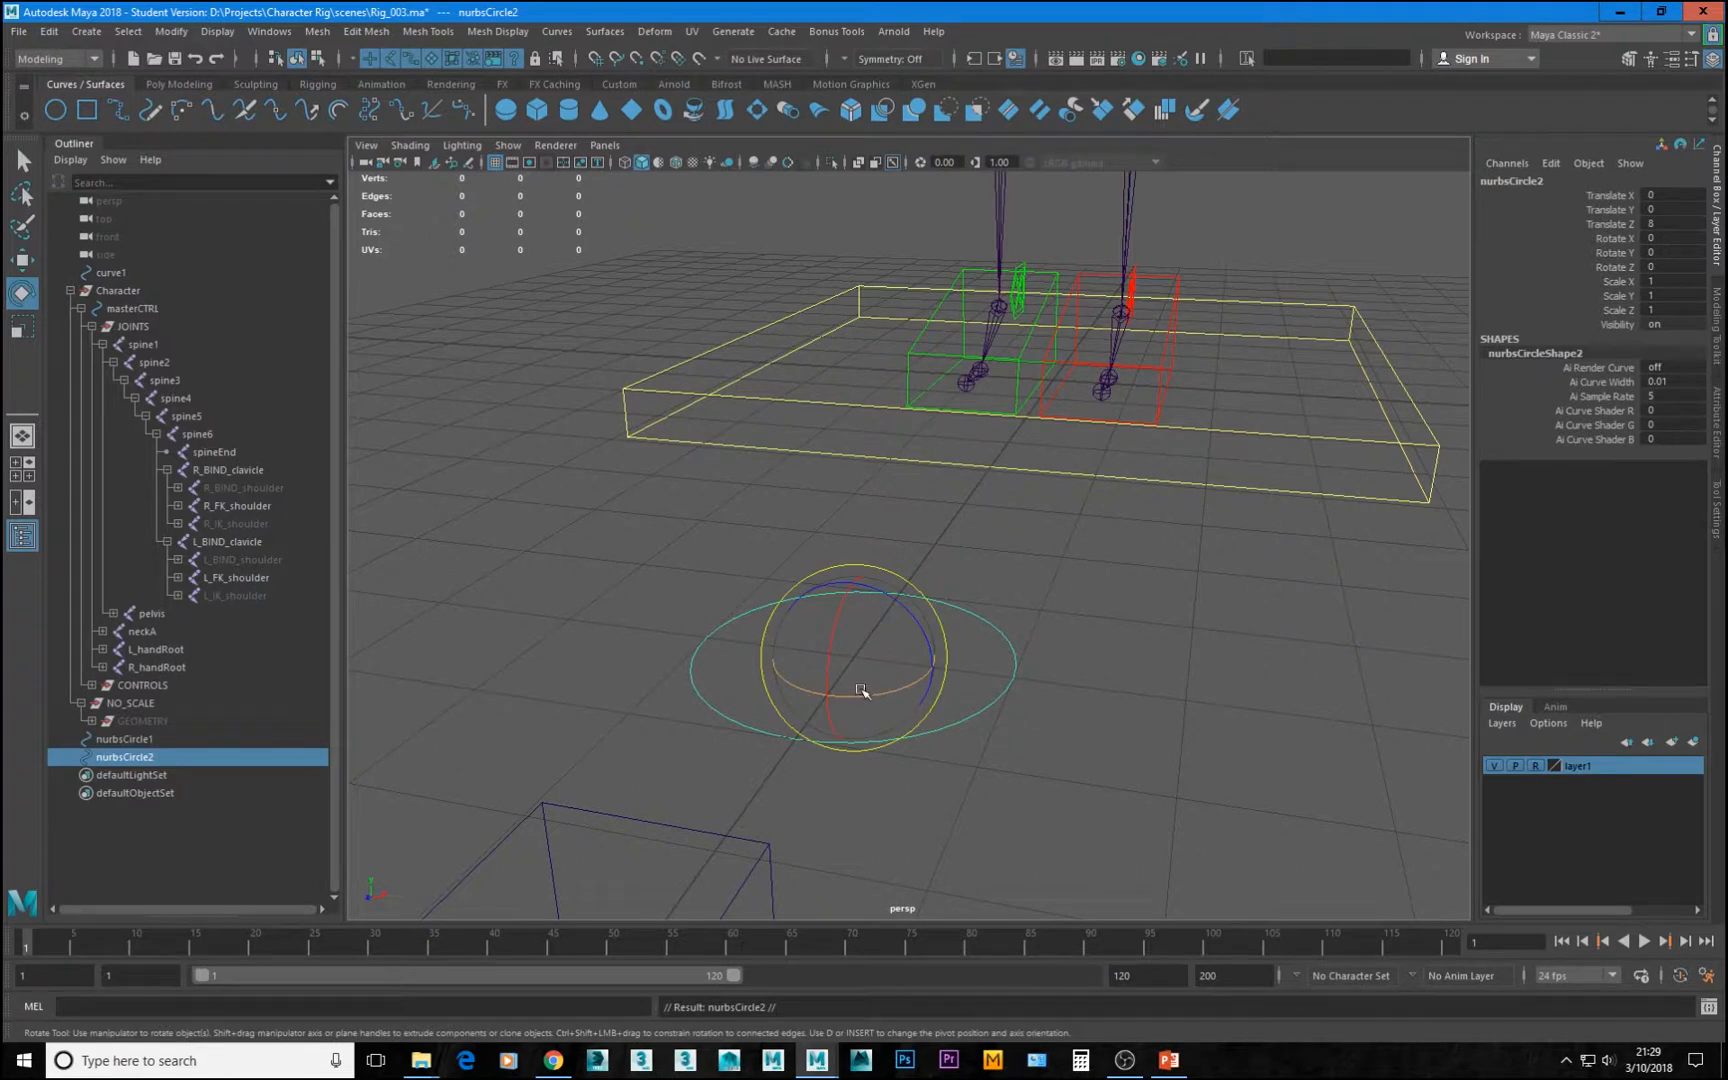
key("w")
key("e")
left_click_drag(890, 592, 996, 758)
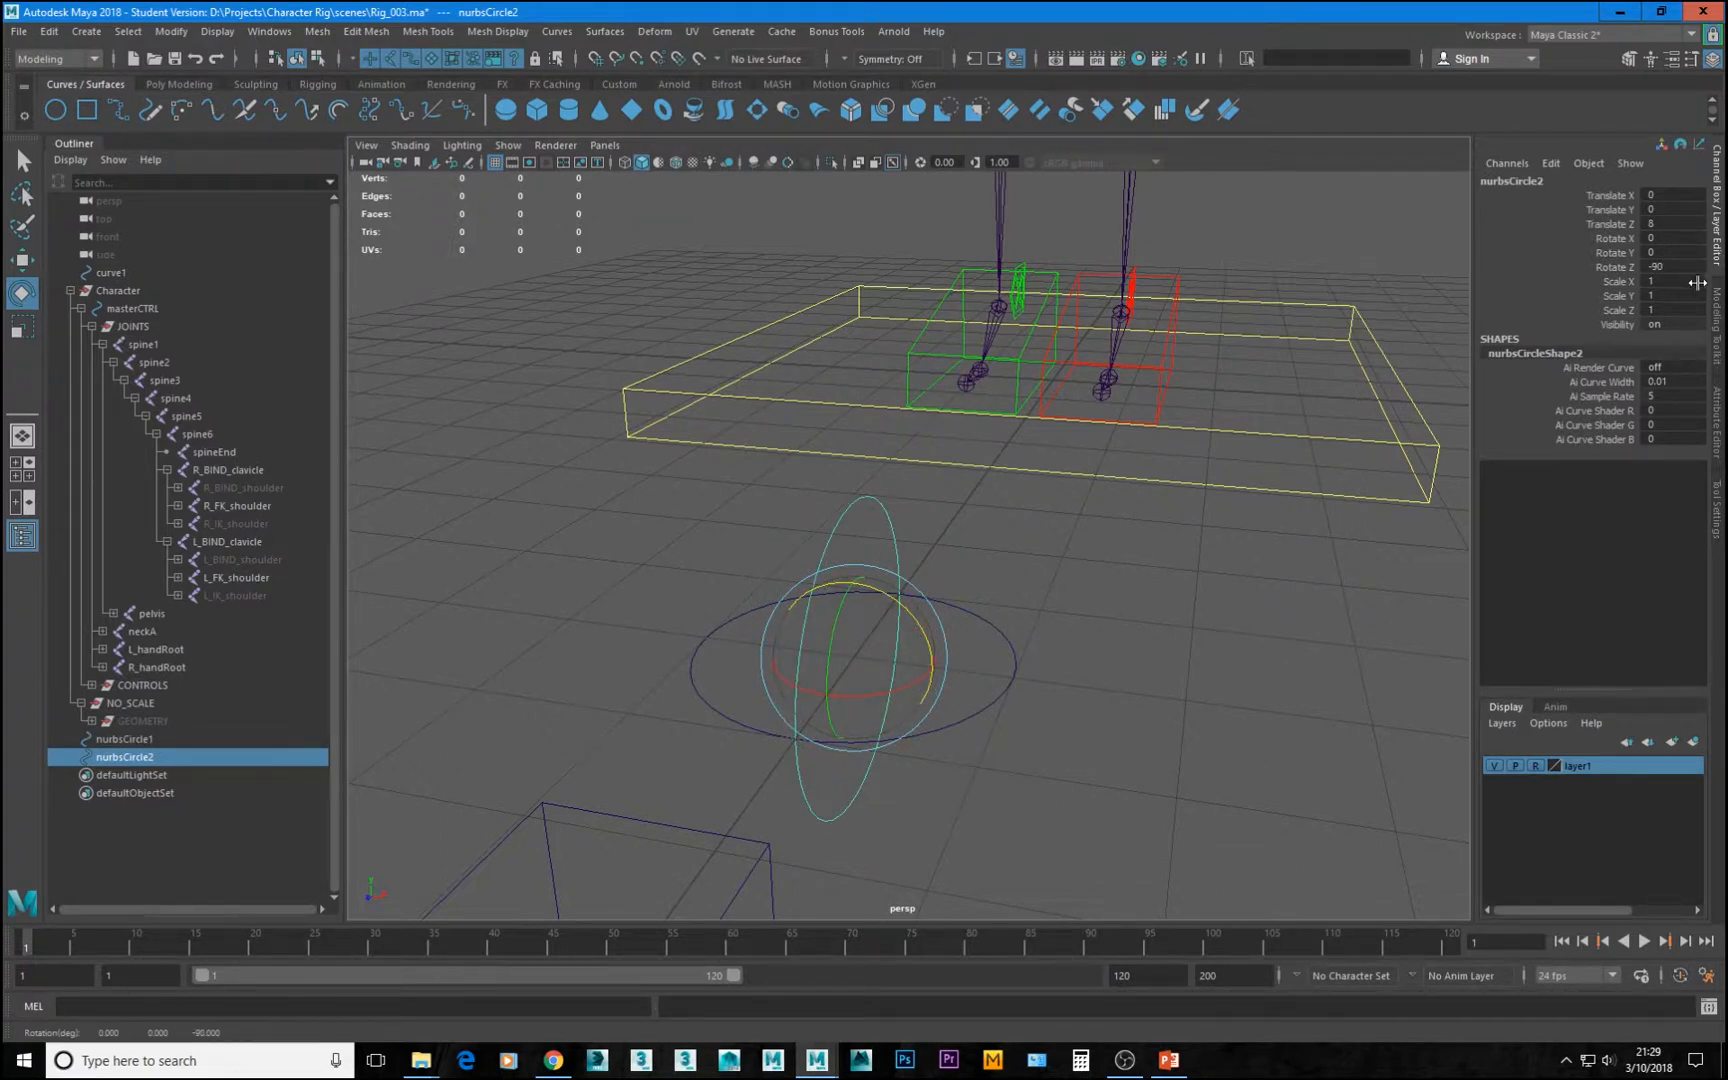
Freeze the transformations of the rotated circle nurbsCircle2
left_click_drag(1002, 708, 963, 712, "alt")
left_click(128, 31)
left_click(128, 31)
left_click(168, 31)
left_click(234, 112)
Duplicate nurbsCircle2, rotate the copy to -90 degrees in Y, and freeze its transformations
left_click_drag(815, 635, 822, 667, "alt")
key("ctrl+d")
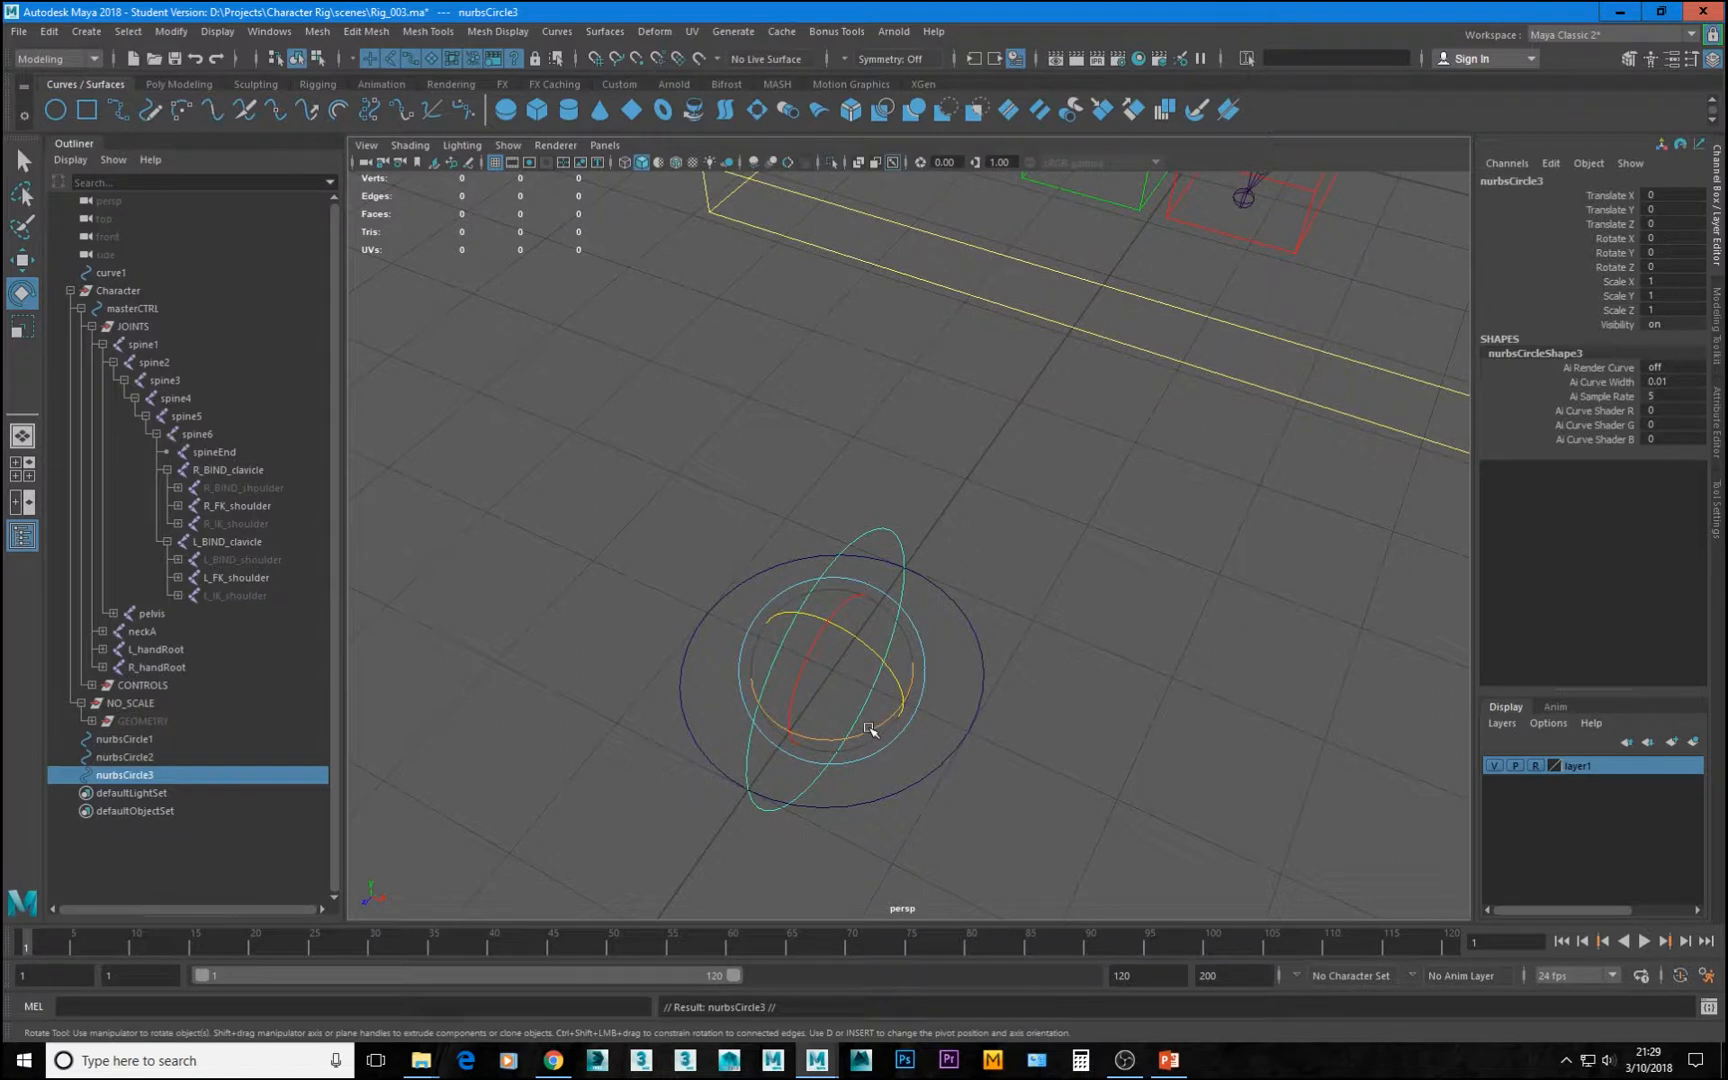
left_click_drag(866, 728, 771, 713)
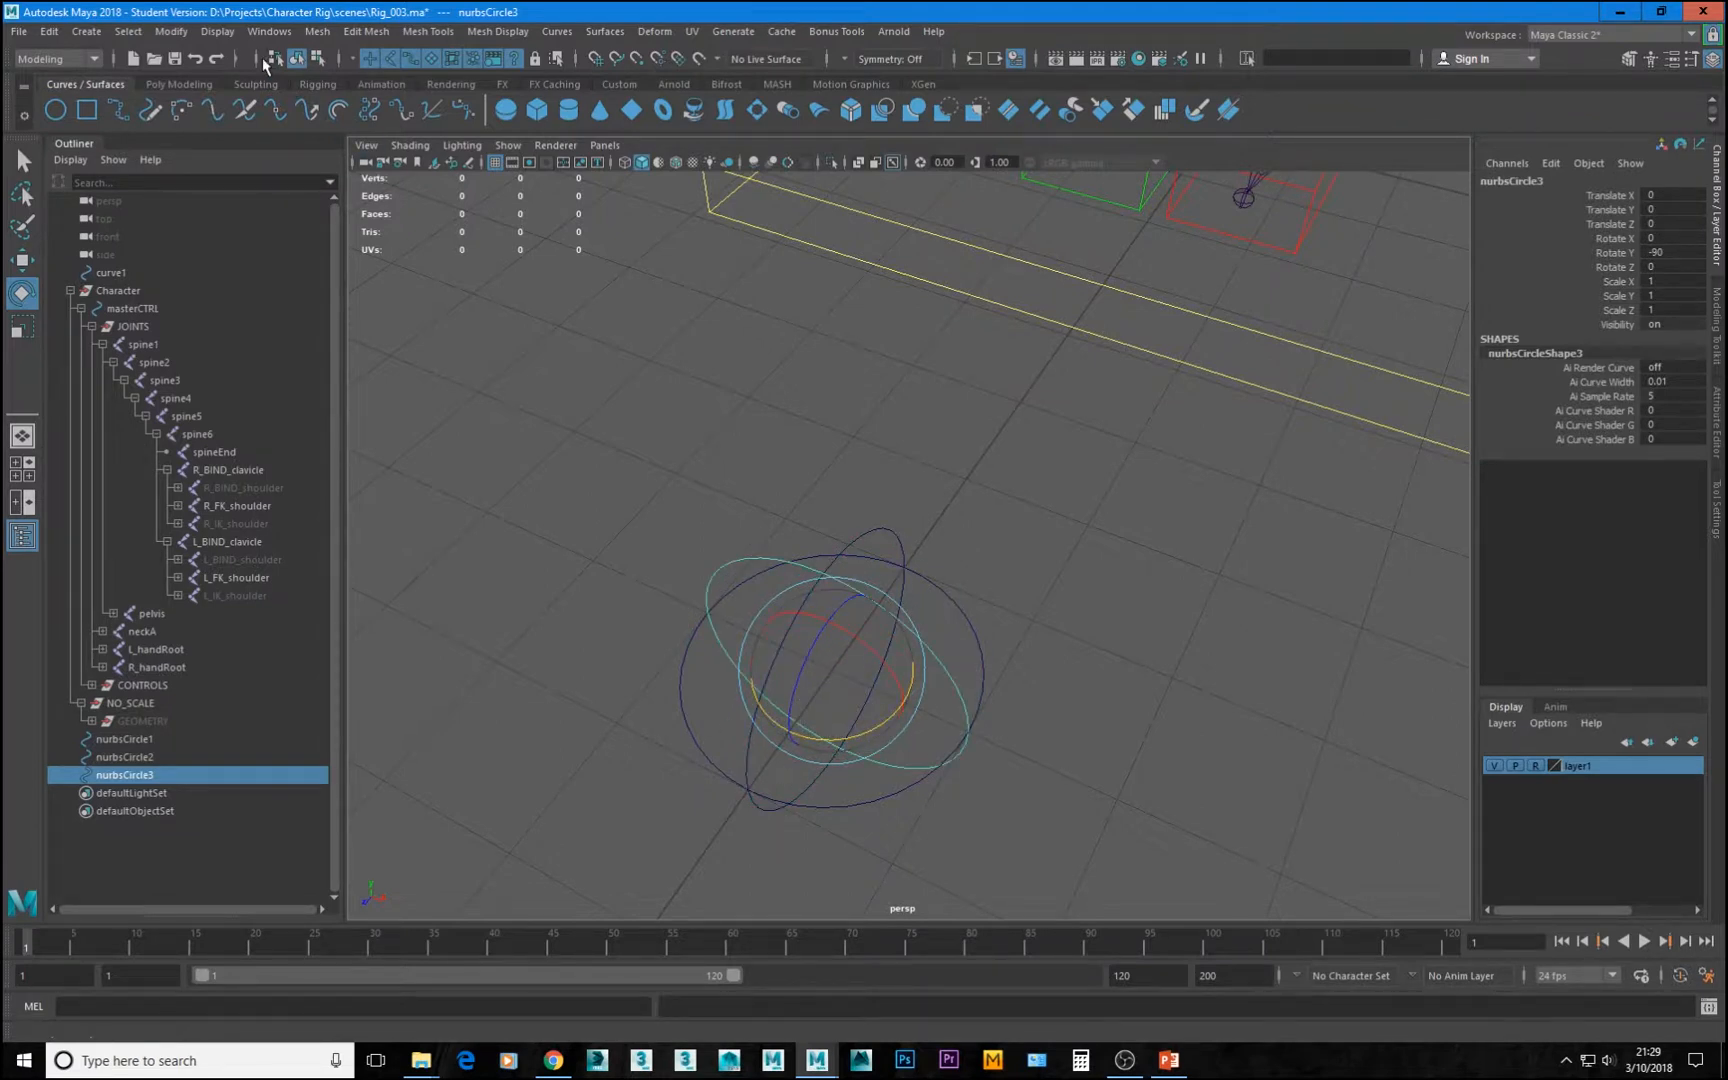
left_click(171, 31)
left_click(215, 113)
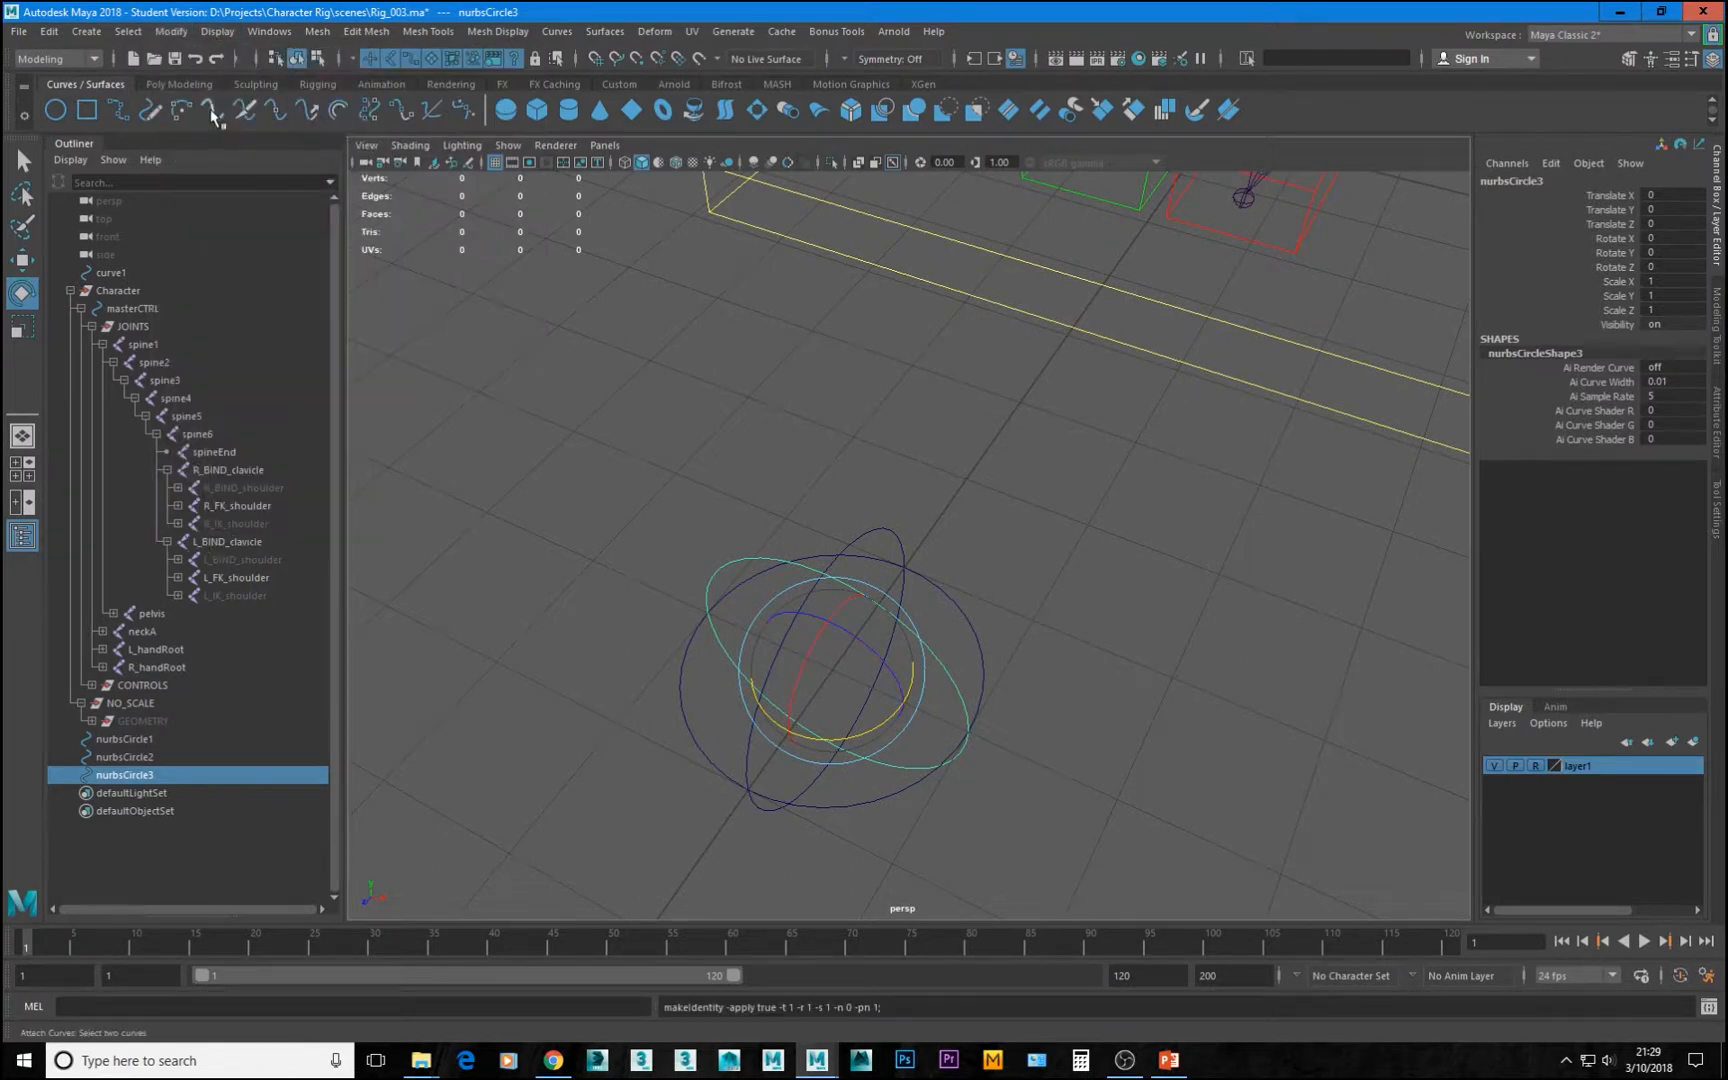
Examine the three intersecting NURBS circles and compare them with the existing foot controls in the perspective view
left_click(145, 741)
left_click(152, 776, "shift")
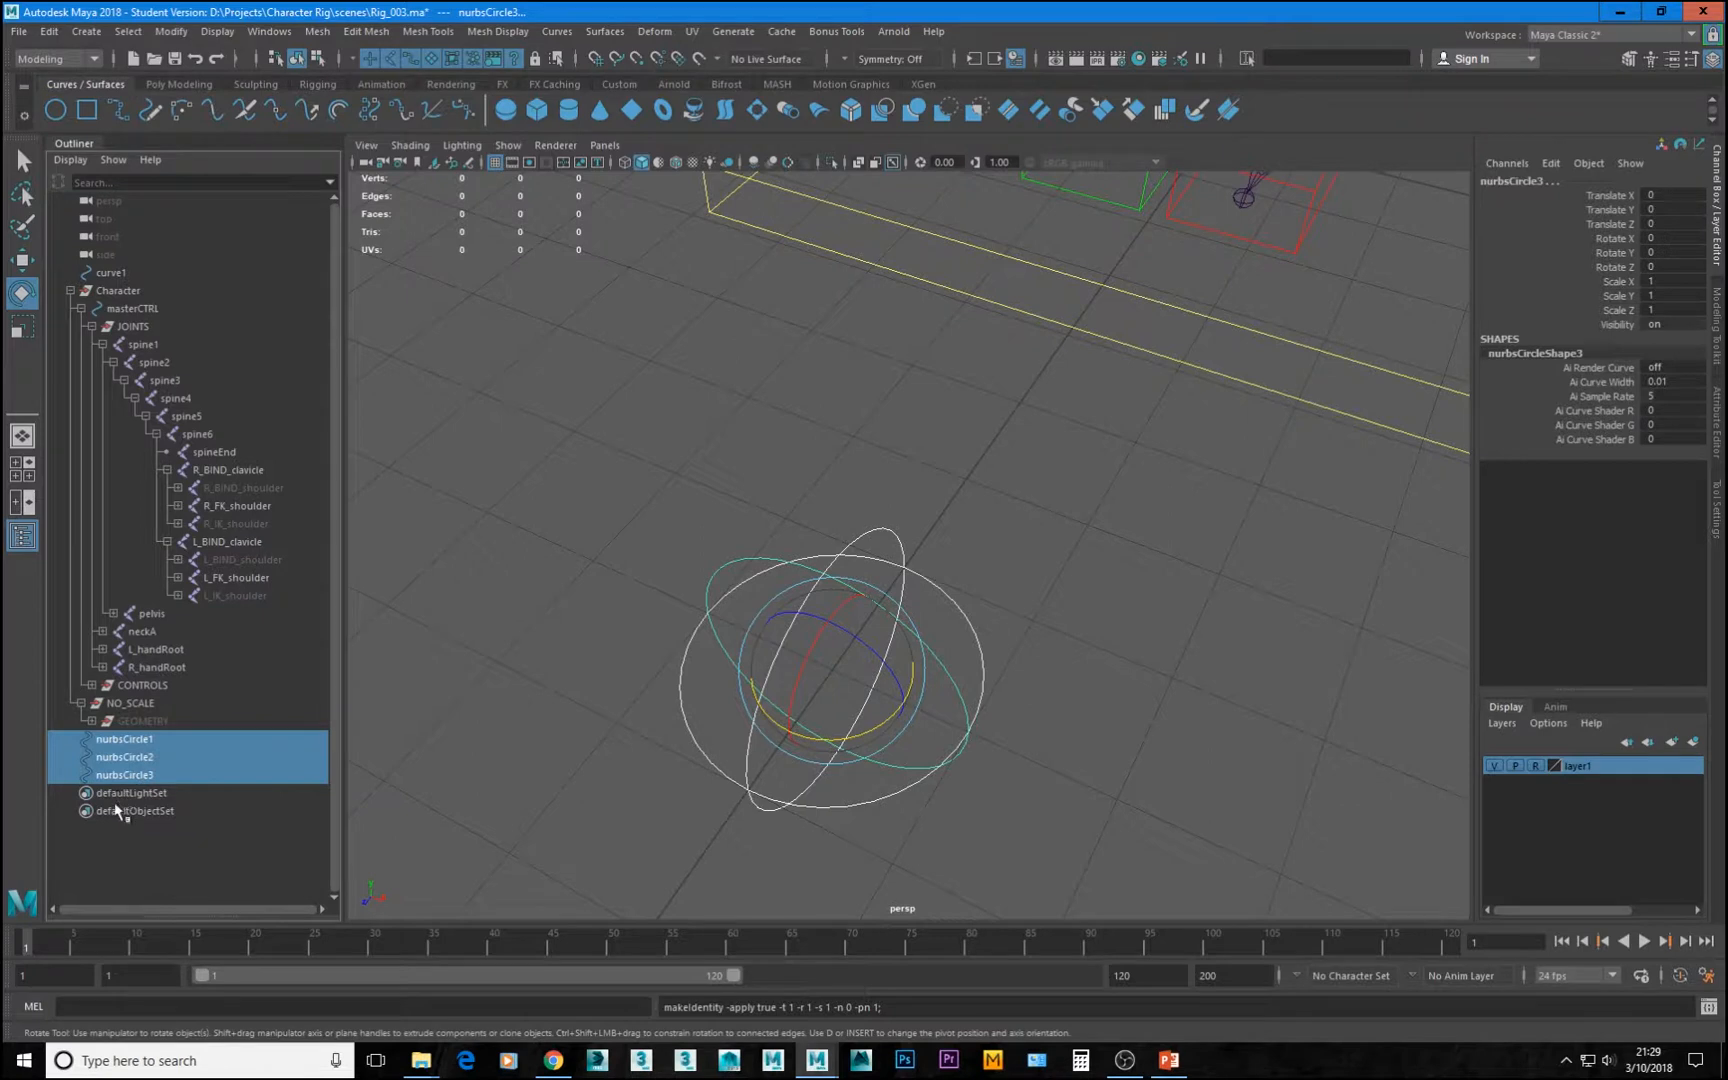
left_click(1227, 675)
left_click_drag(1227, 675, 868, 725, "alt")
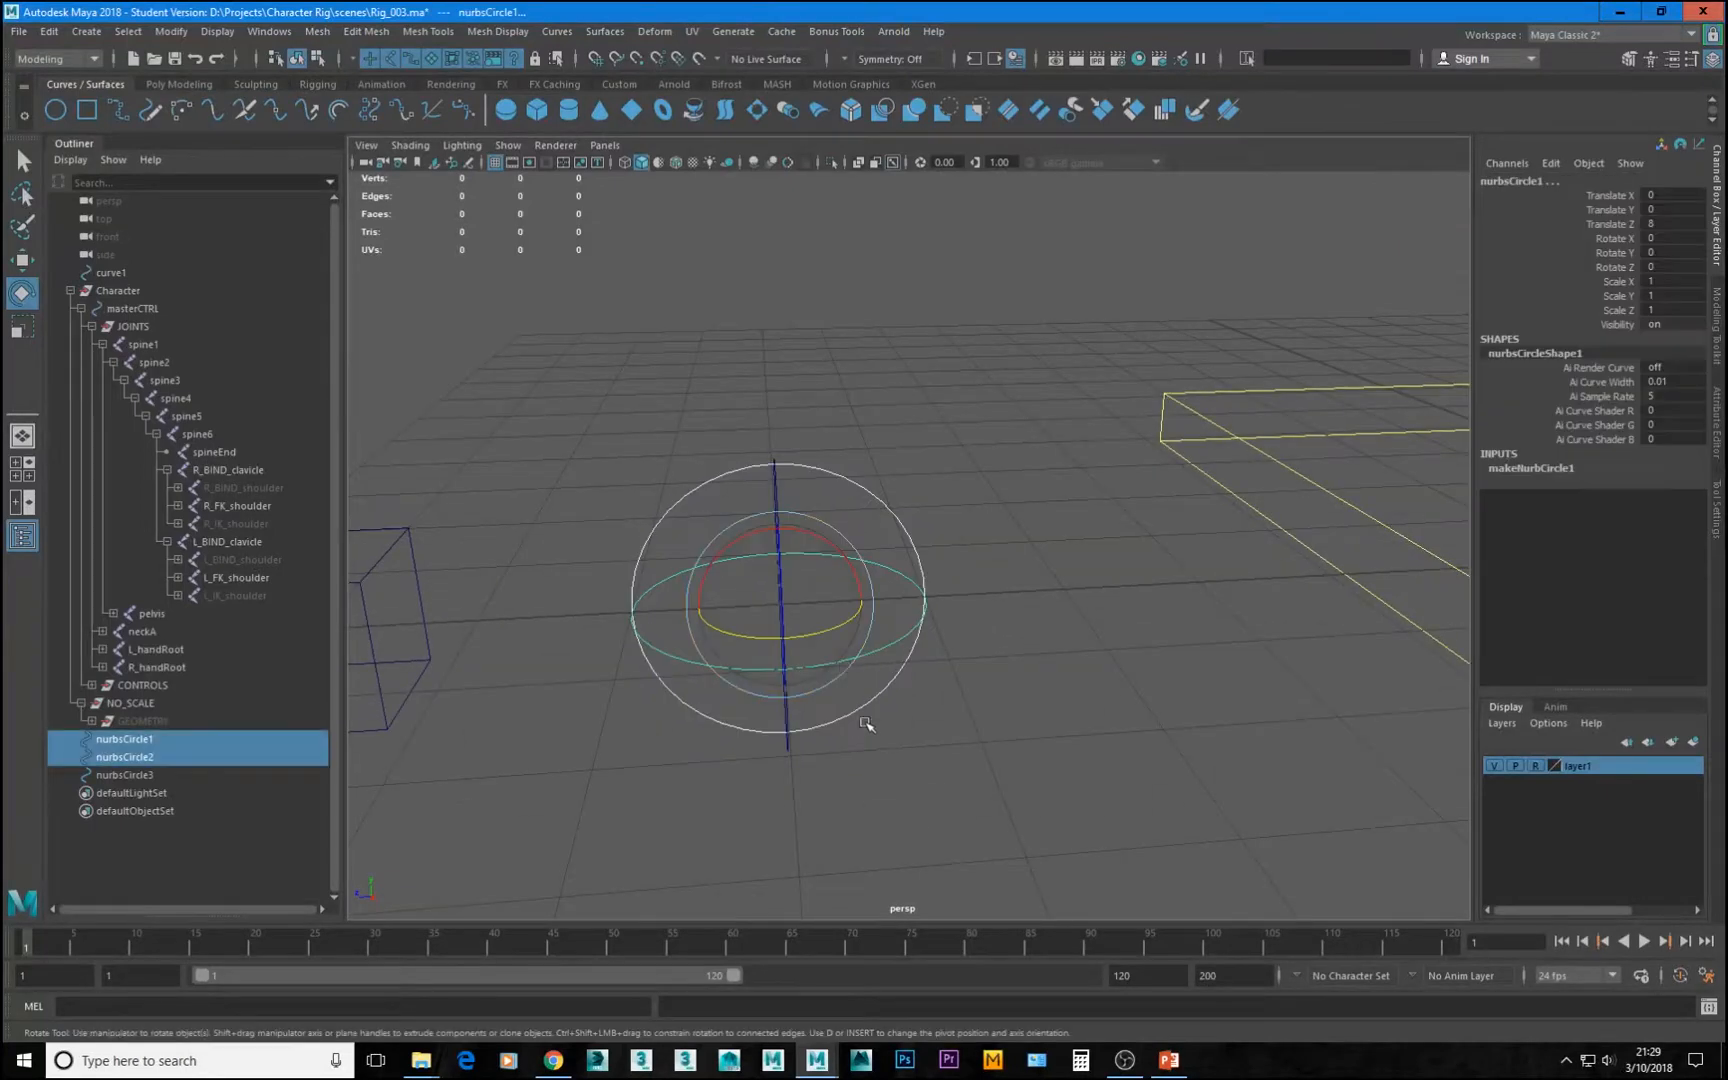
left_click(797, 470)
left_click(737, 470)
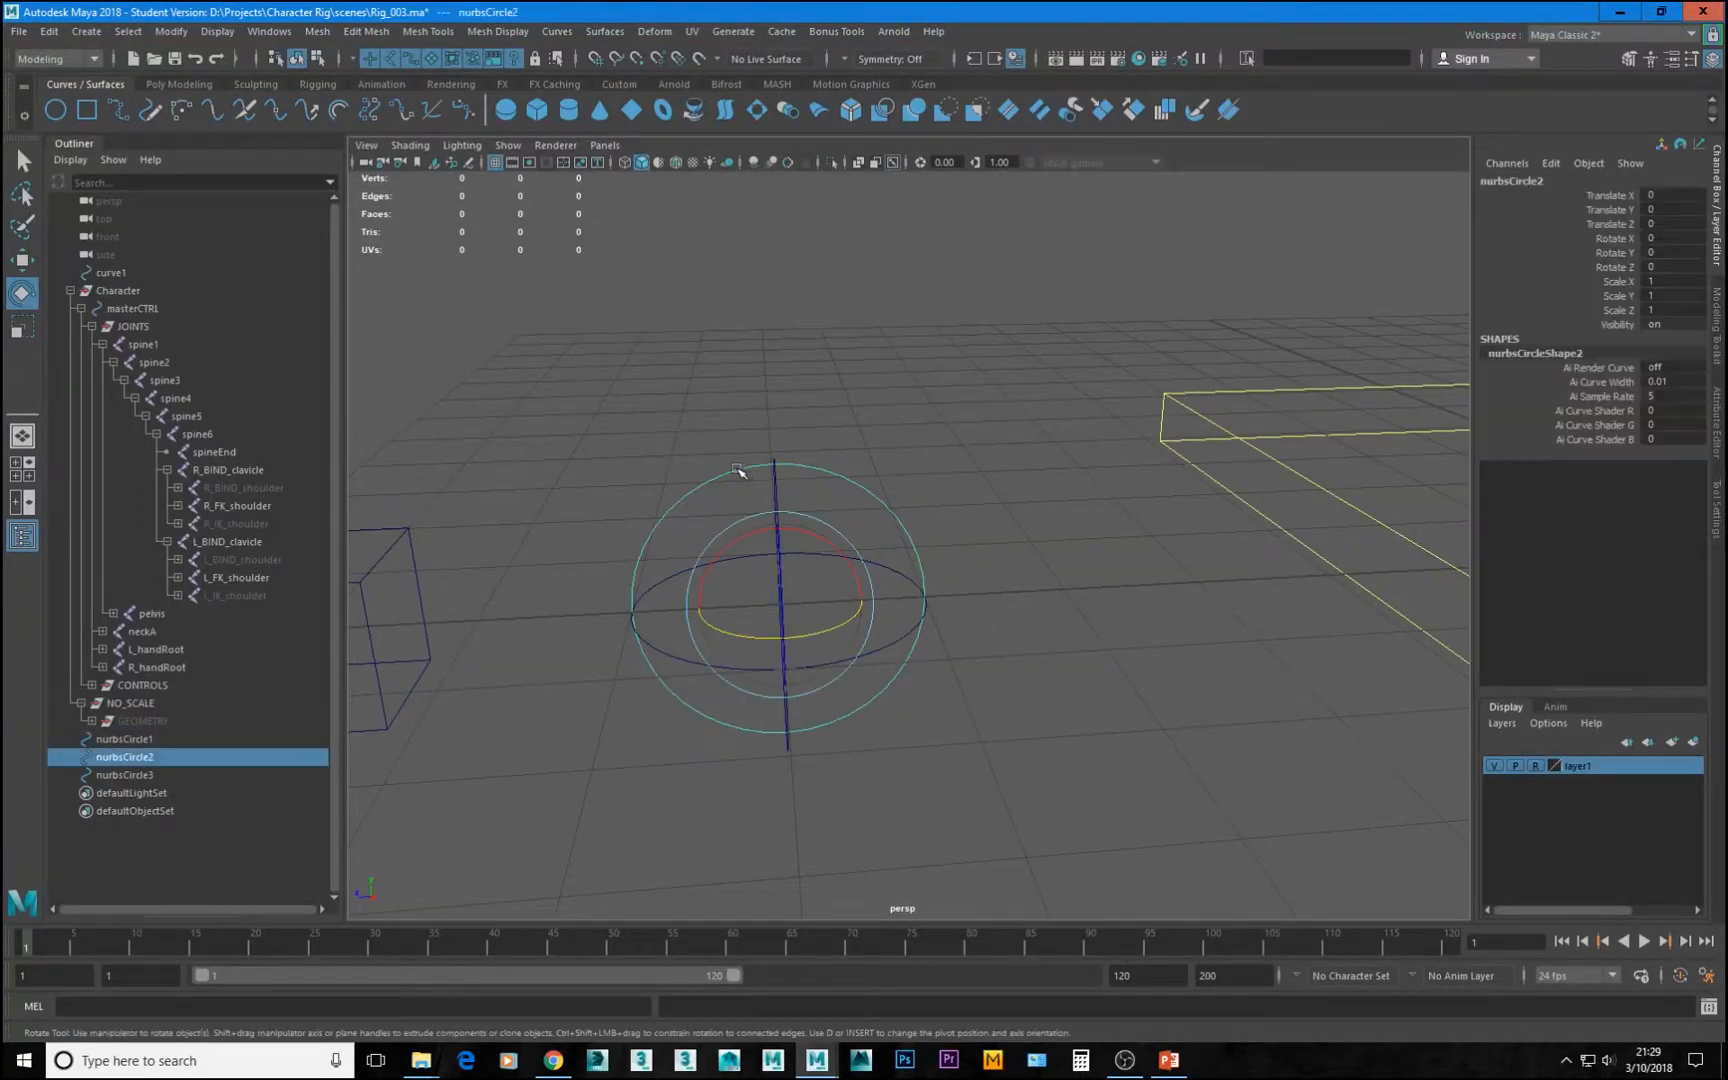
right_click_drag(1112, 558, 860, 494, "alt")
middle_click_drag(1108, 543, 687, 532, "alt")
right_click_drag(690, 532, 1396, 606, "alt")
middle_click_drag(1260, 600, 808, 756, "alt")
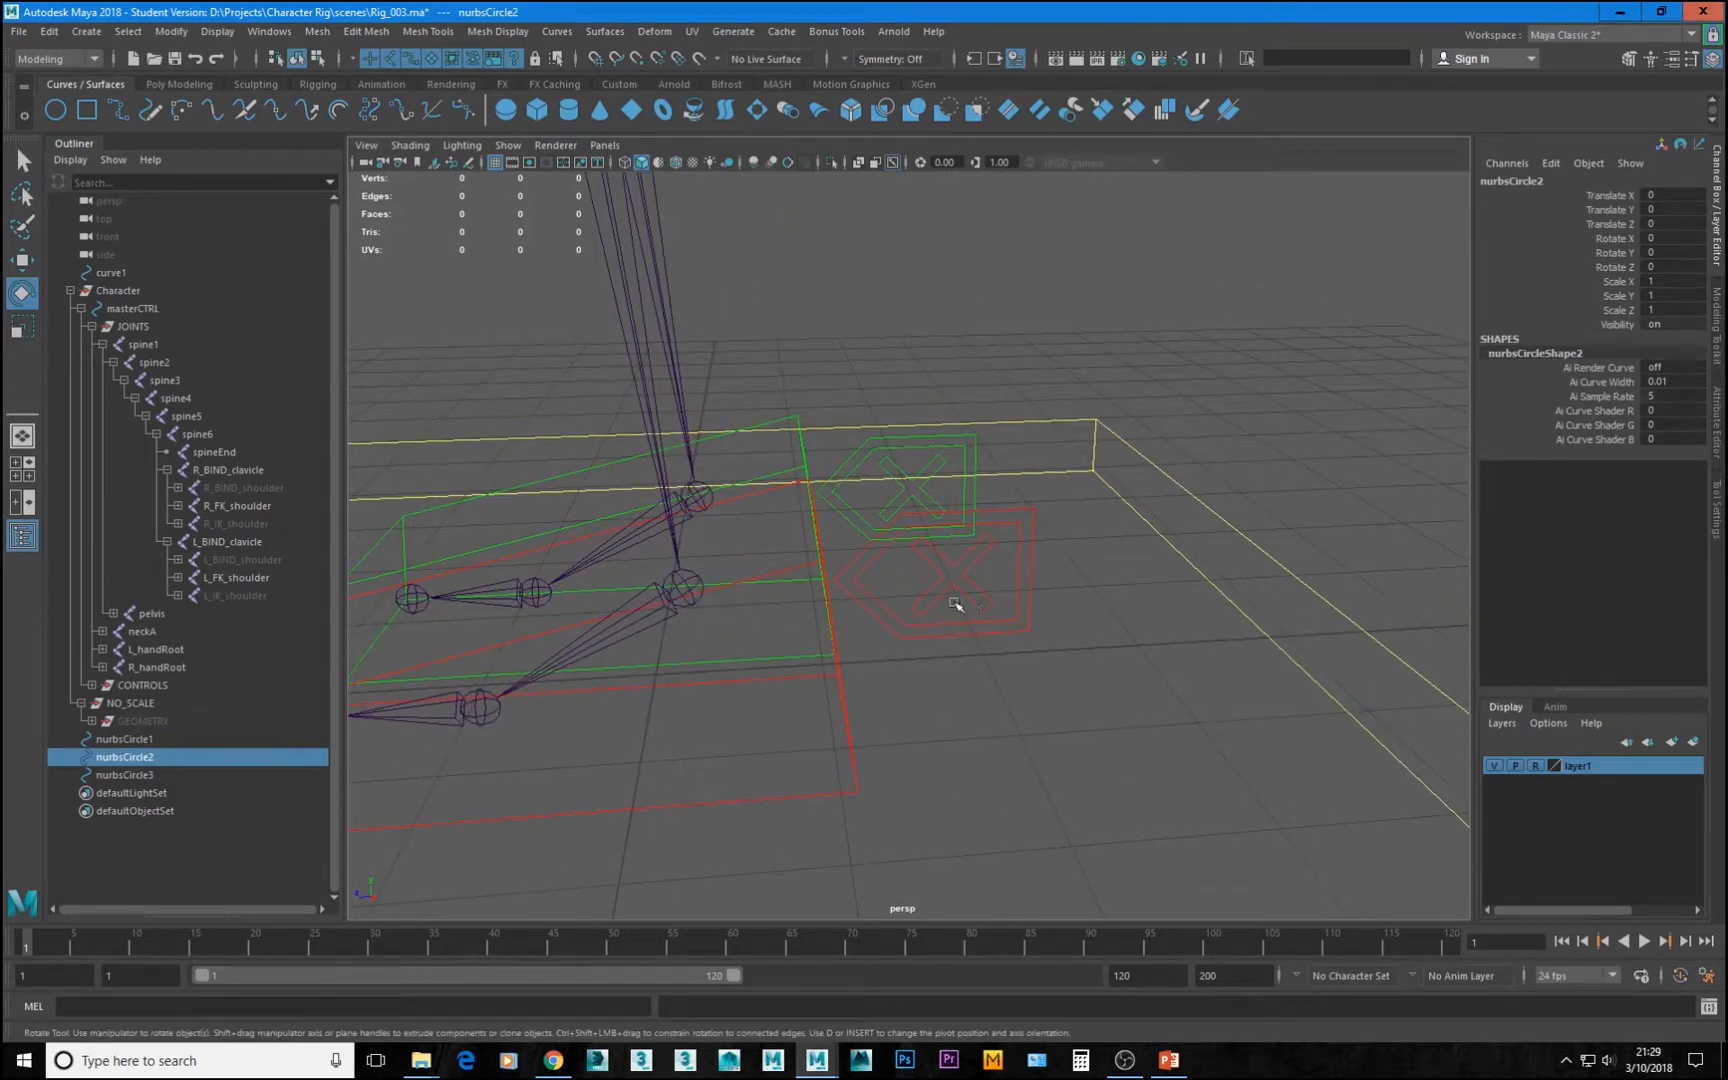
middle_click_drag(405, 733, 821, 698, "alt")
middle_click_drag(365, 762, 810, 690, "alt")
middle_click_drag(510, 710, 930, 682, "alt")
mouse_move(812, 678)
left_mouse_down("alt")
mouse_move(911, 722)
mouse_move(910, 702)
left_mouse_up("alt")
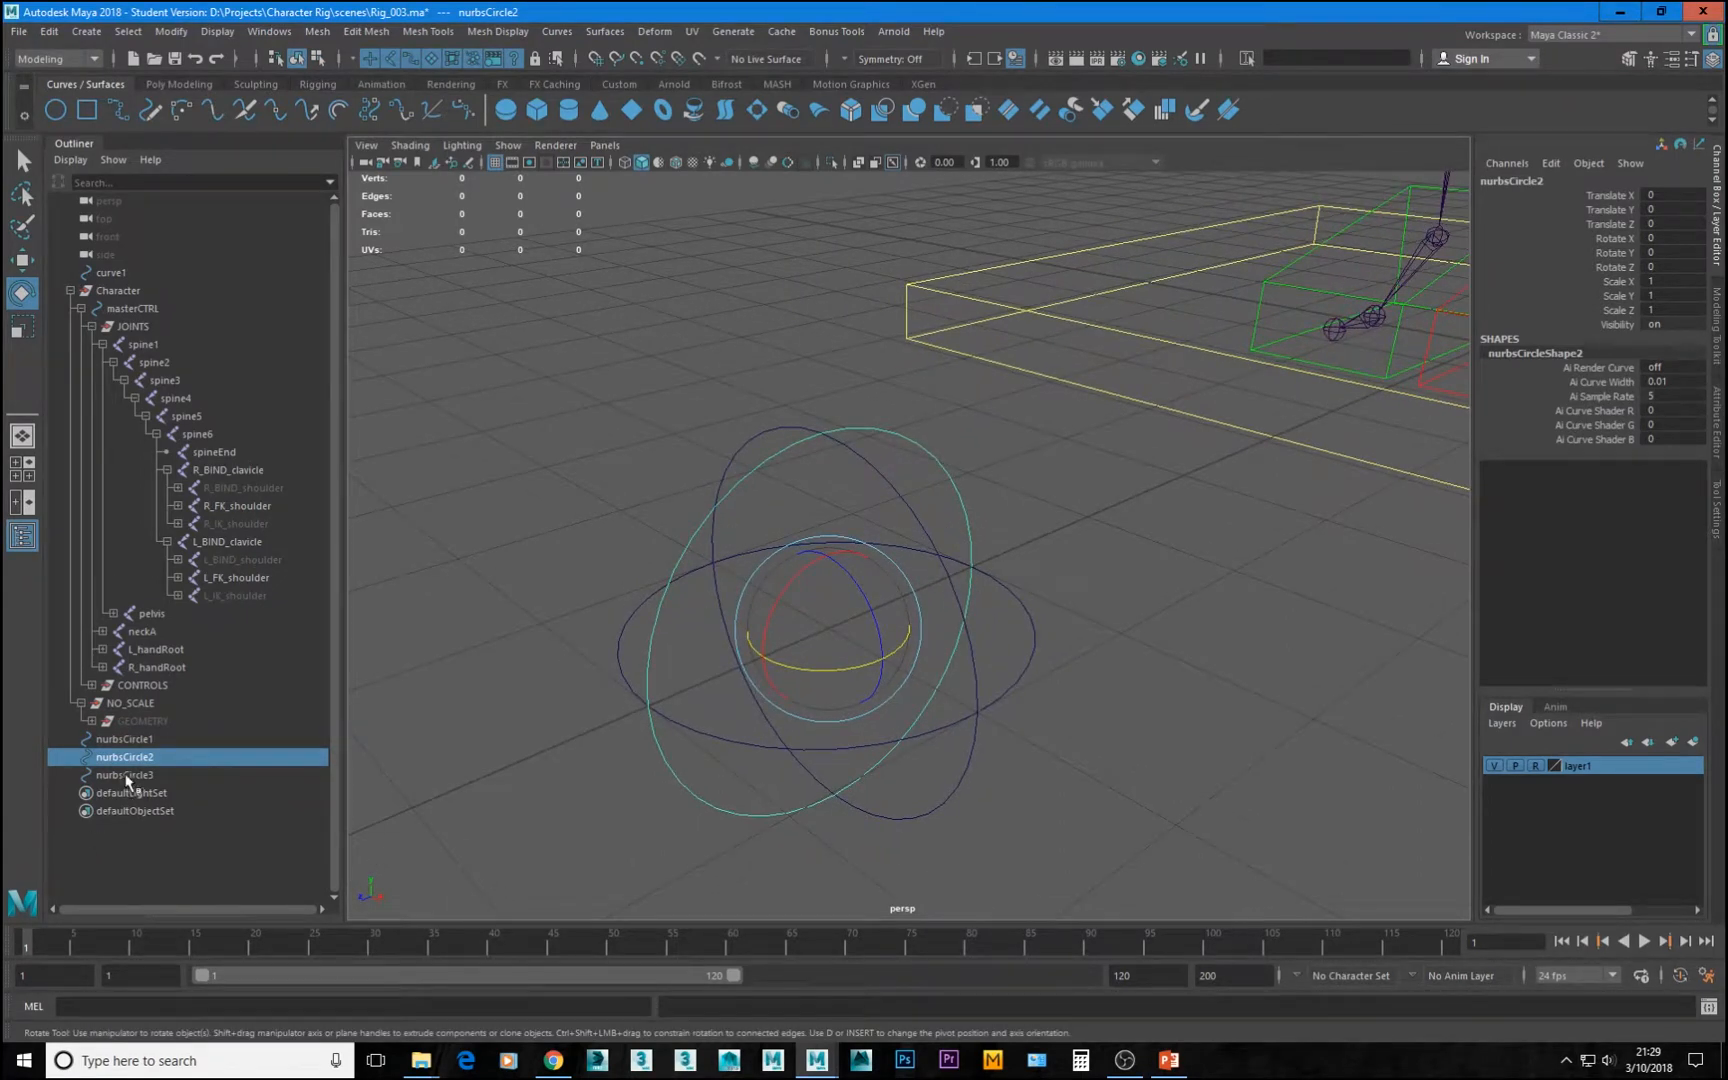
Show shape nodes in the Outliner and expand nurbsCircle2 and nurbsCircle3 to reveal their shapes
right_click(140, 752)
left_click(177, 784)
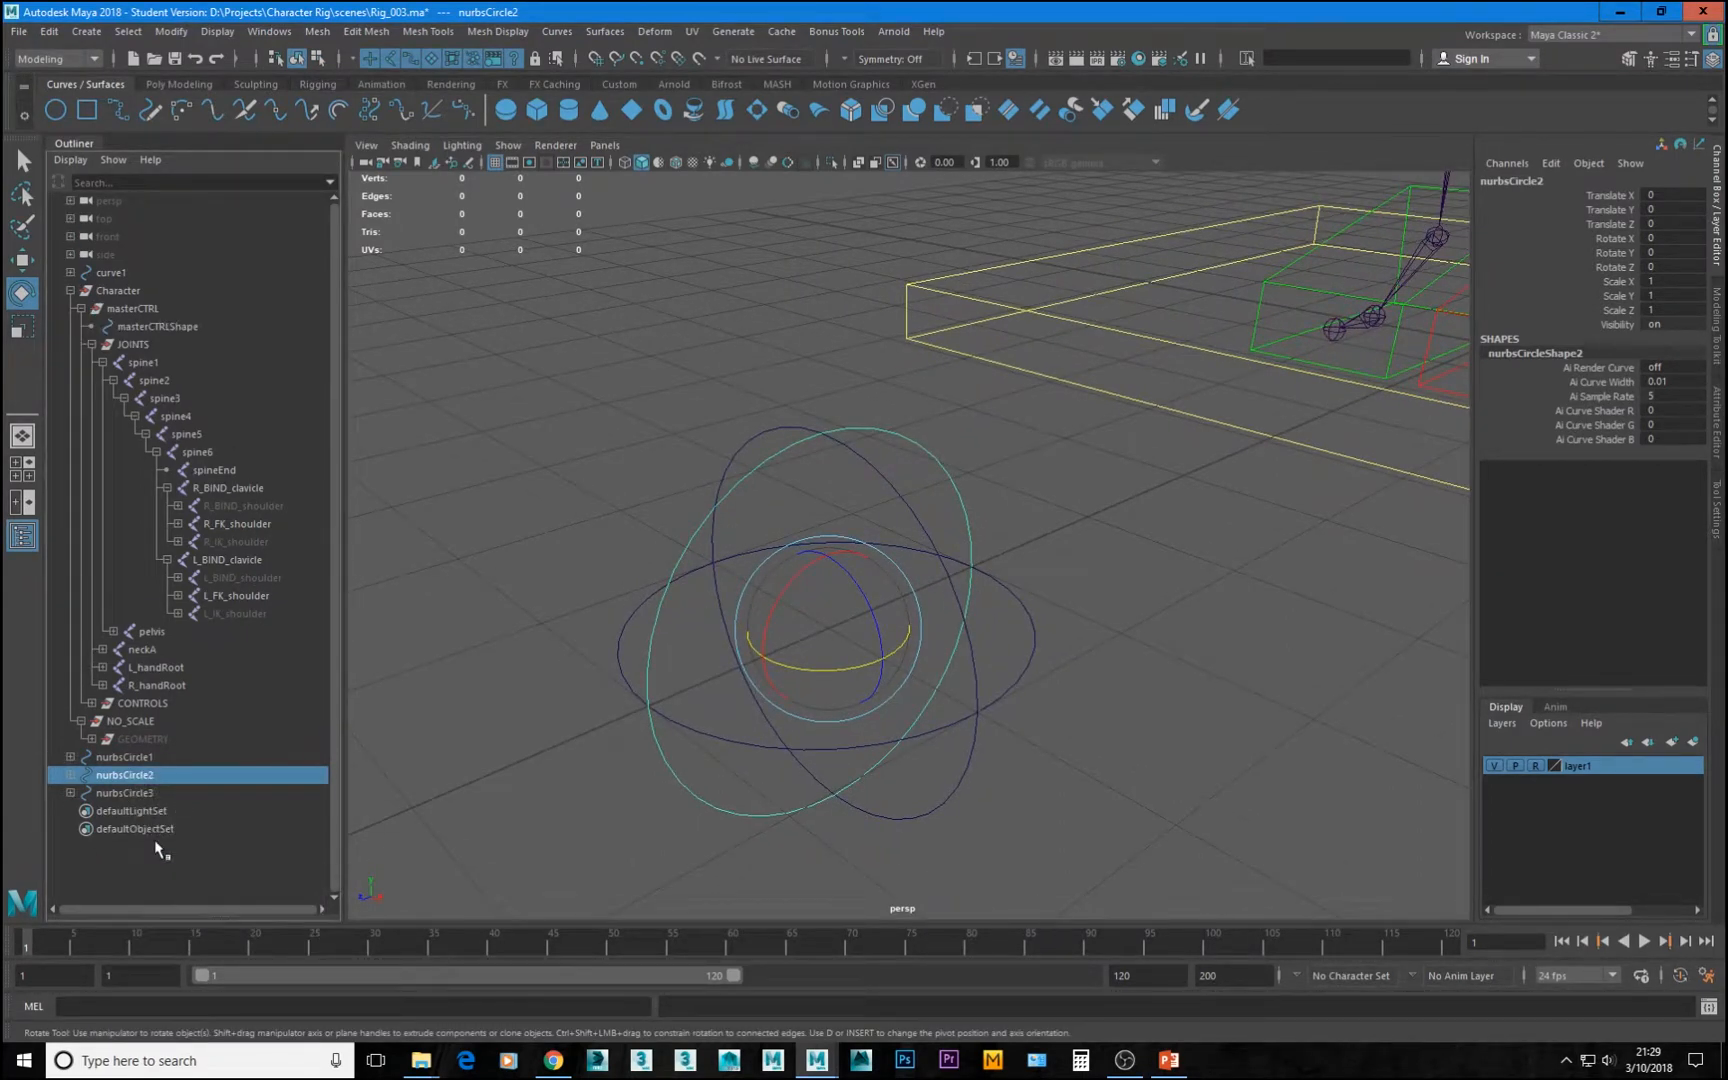
left_click(70, 792)
left_click(70, 774)
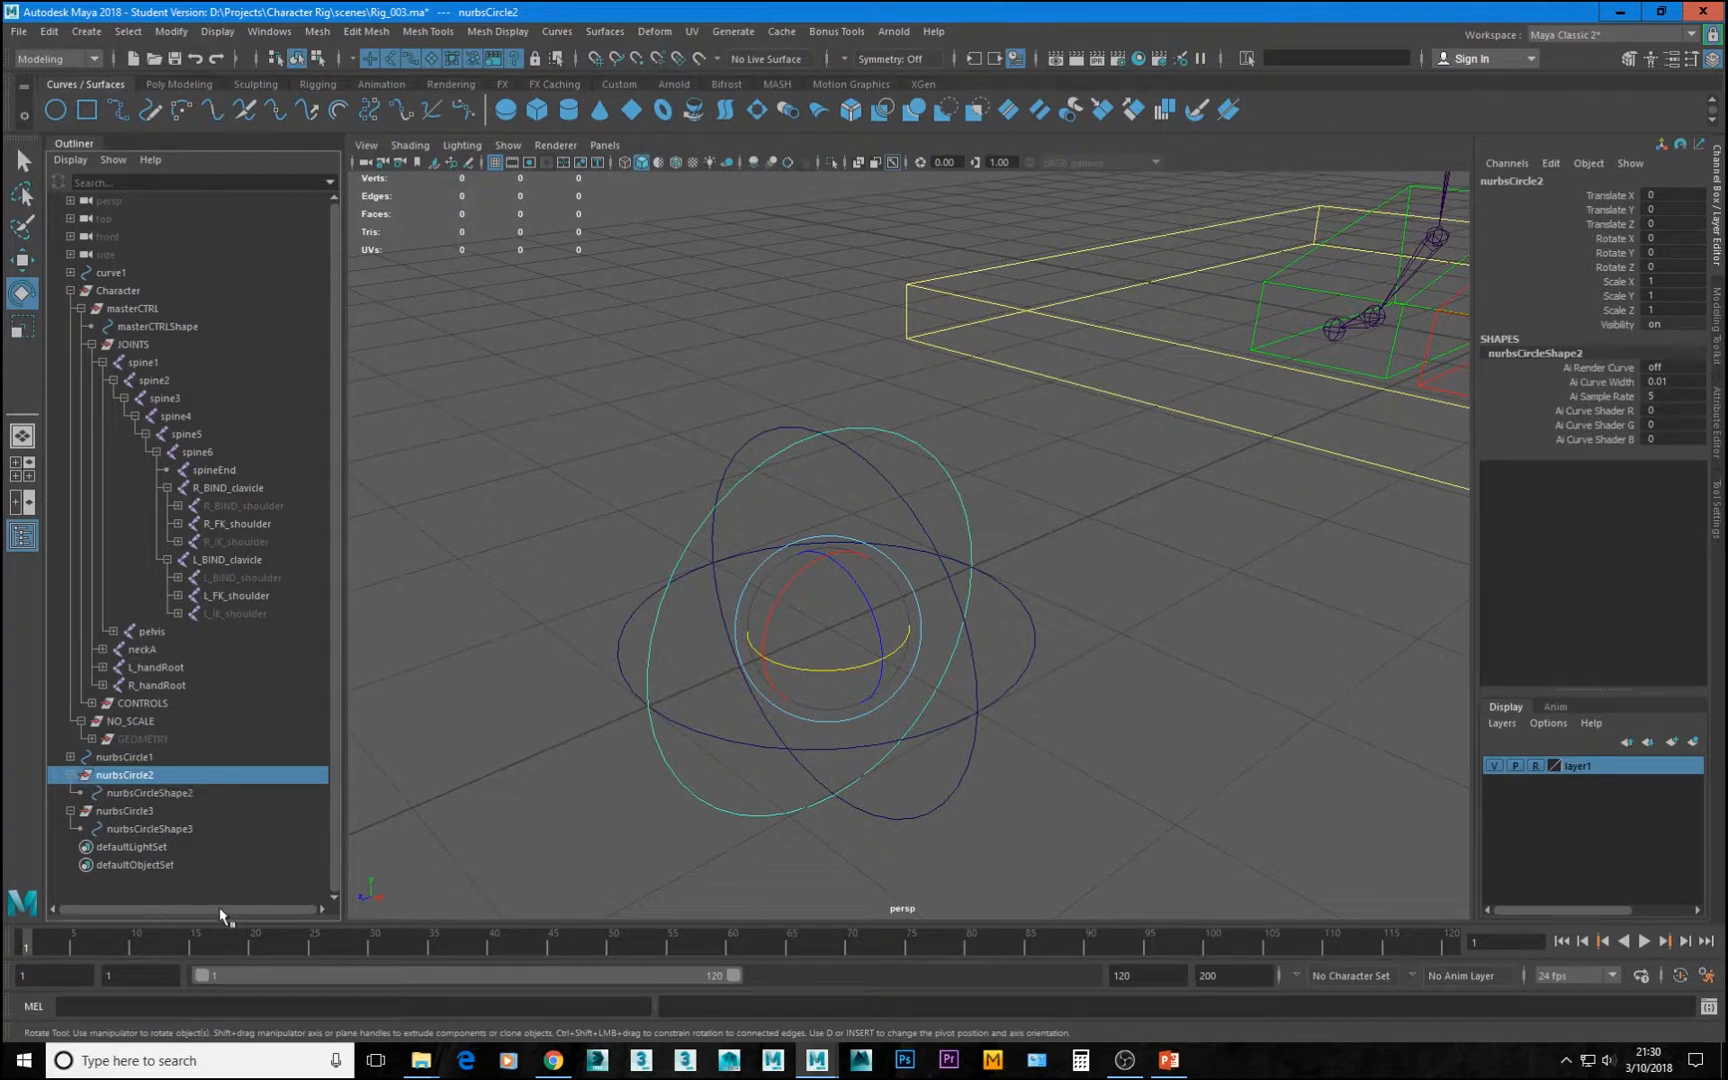
Try to parent nurbsCircleShape2 and nurbsCircleShape3 under nurbsCircle1 with the MEL command parent -r -s, and undo it
left_click(165, 829)
left_click(175, 793, "ctrl")
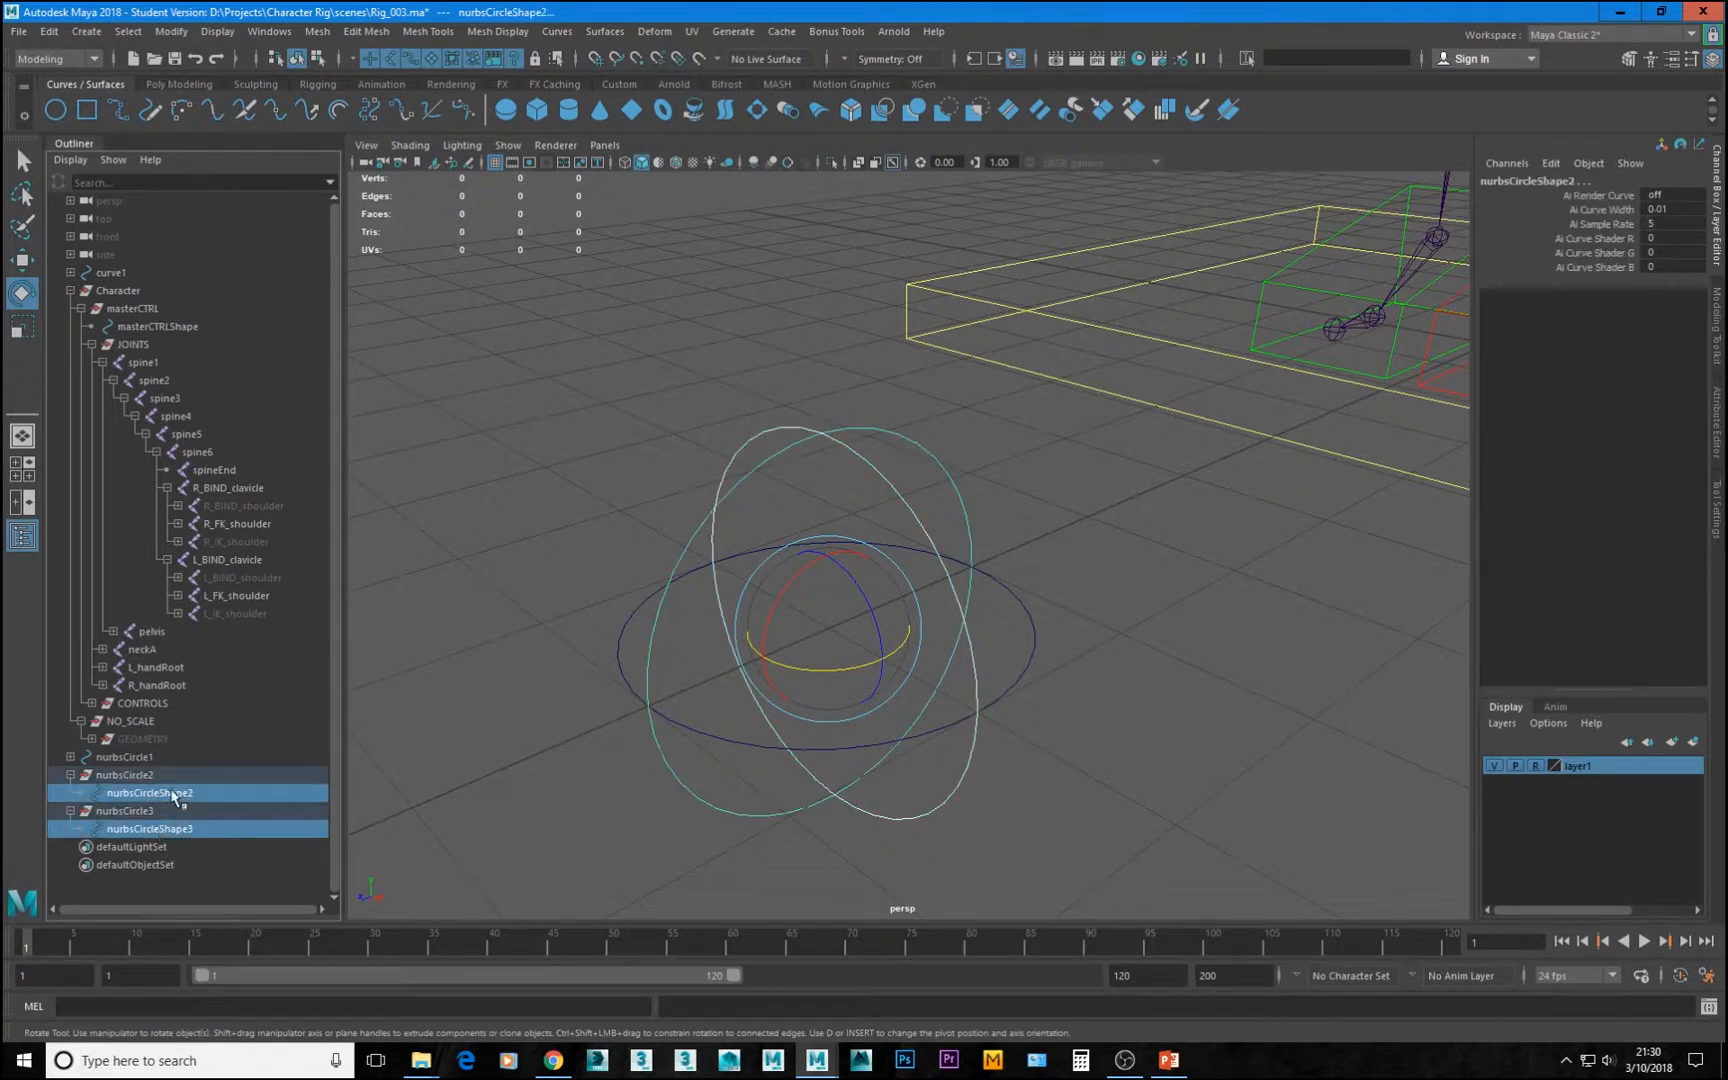
left_click(124, 757, "ctrl")
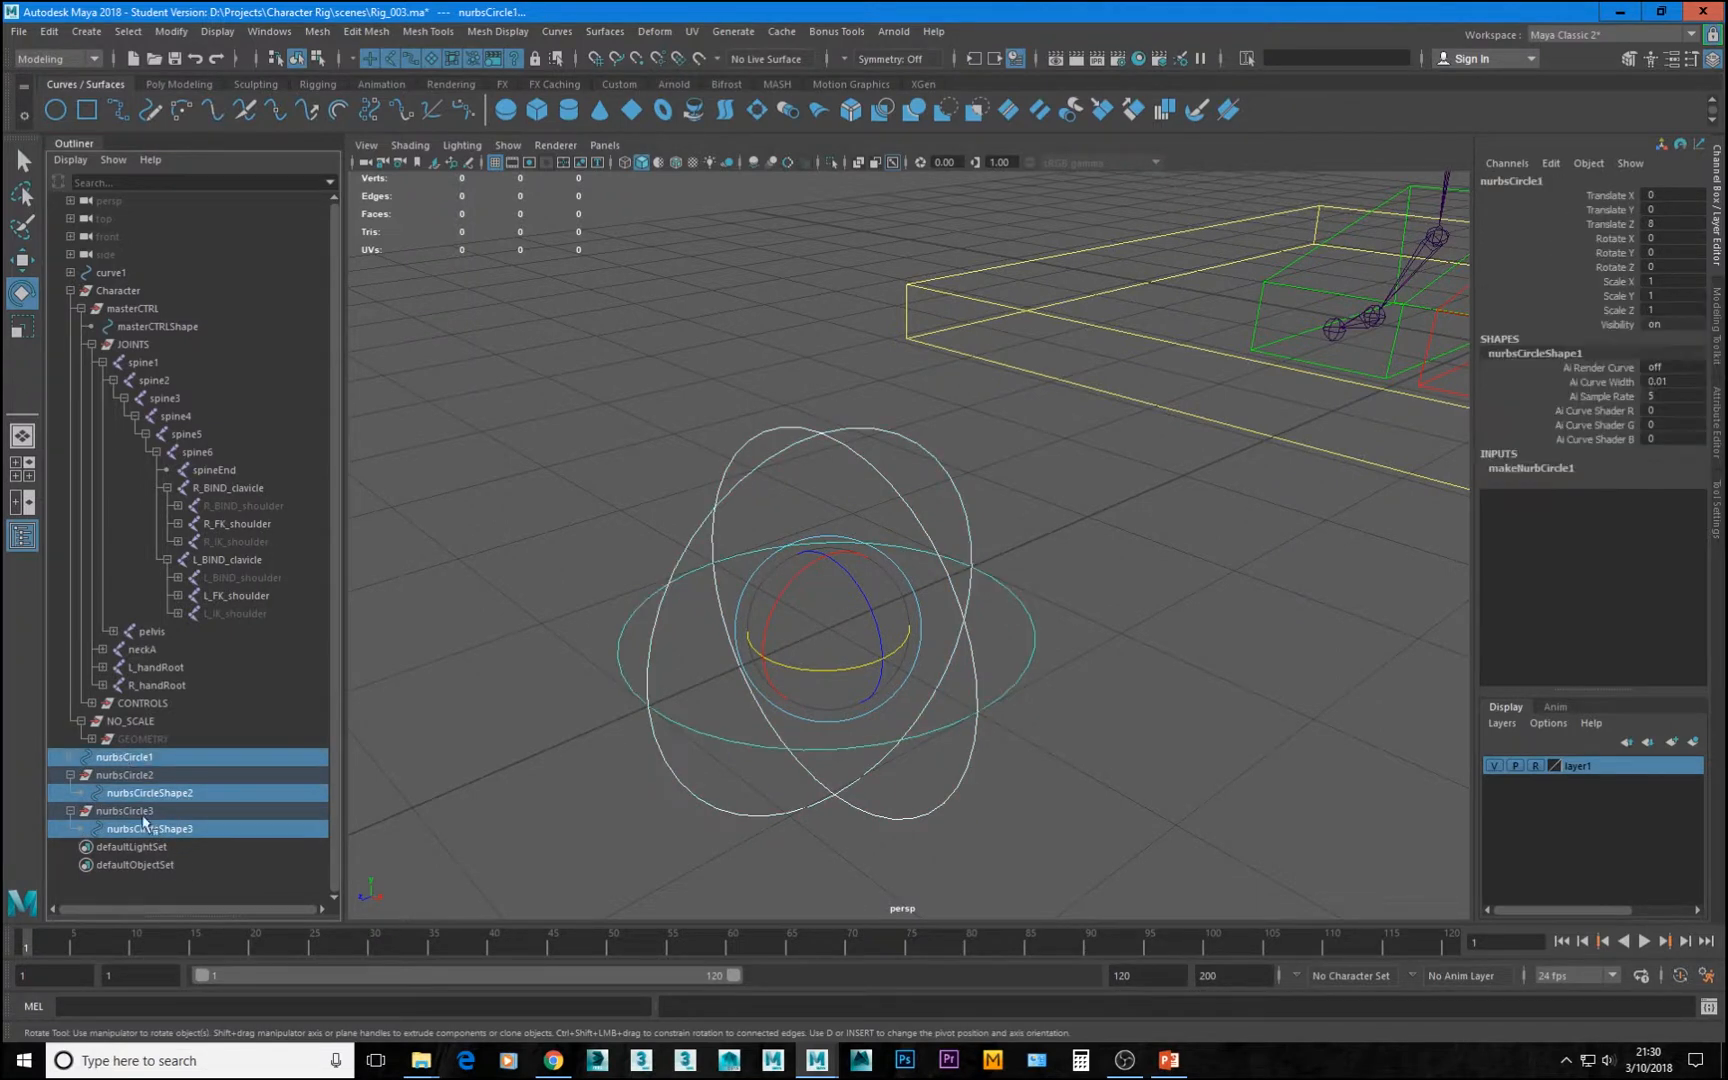
left_click(70, 757)
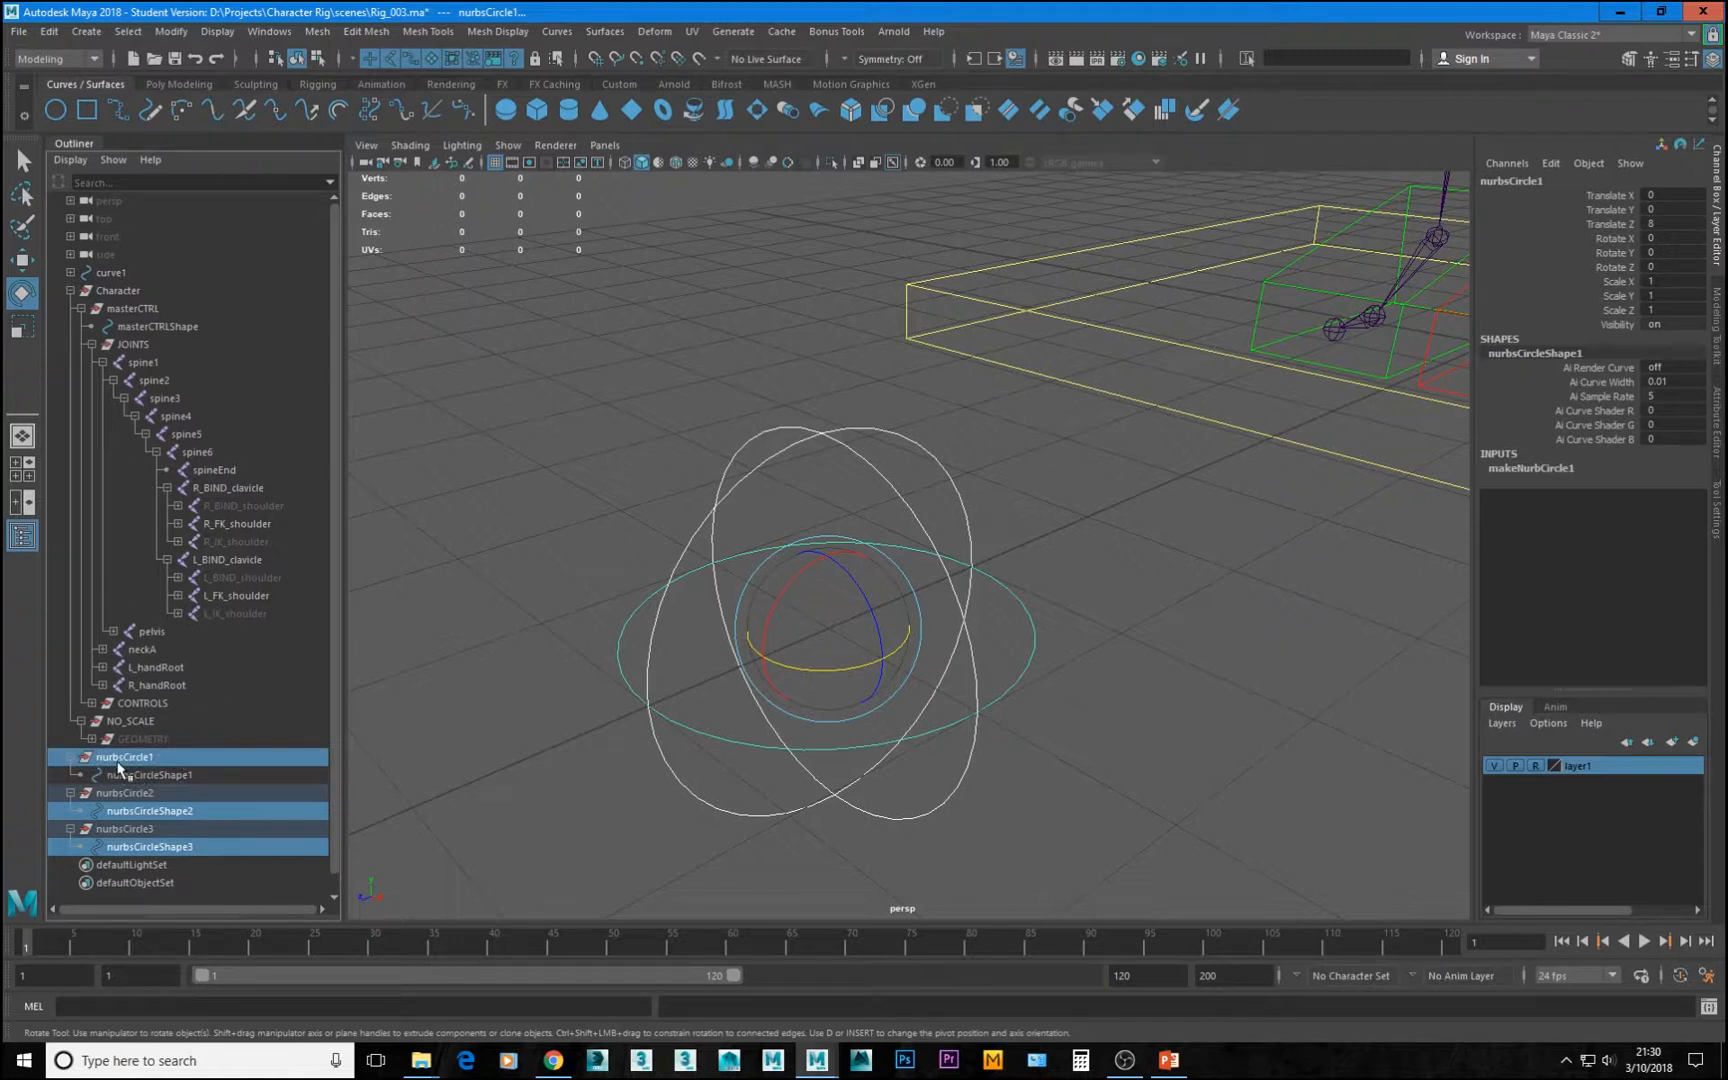
left_click(320, 1004)
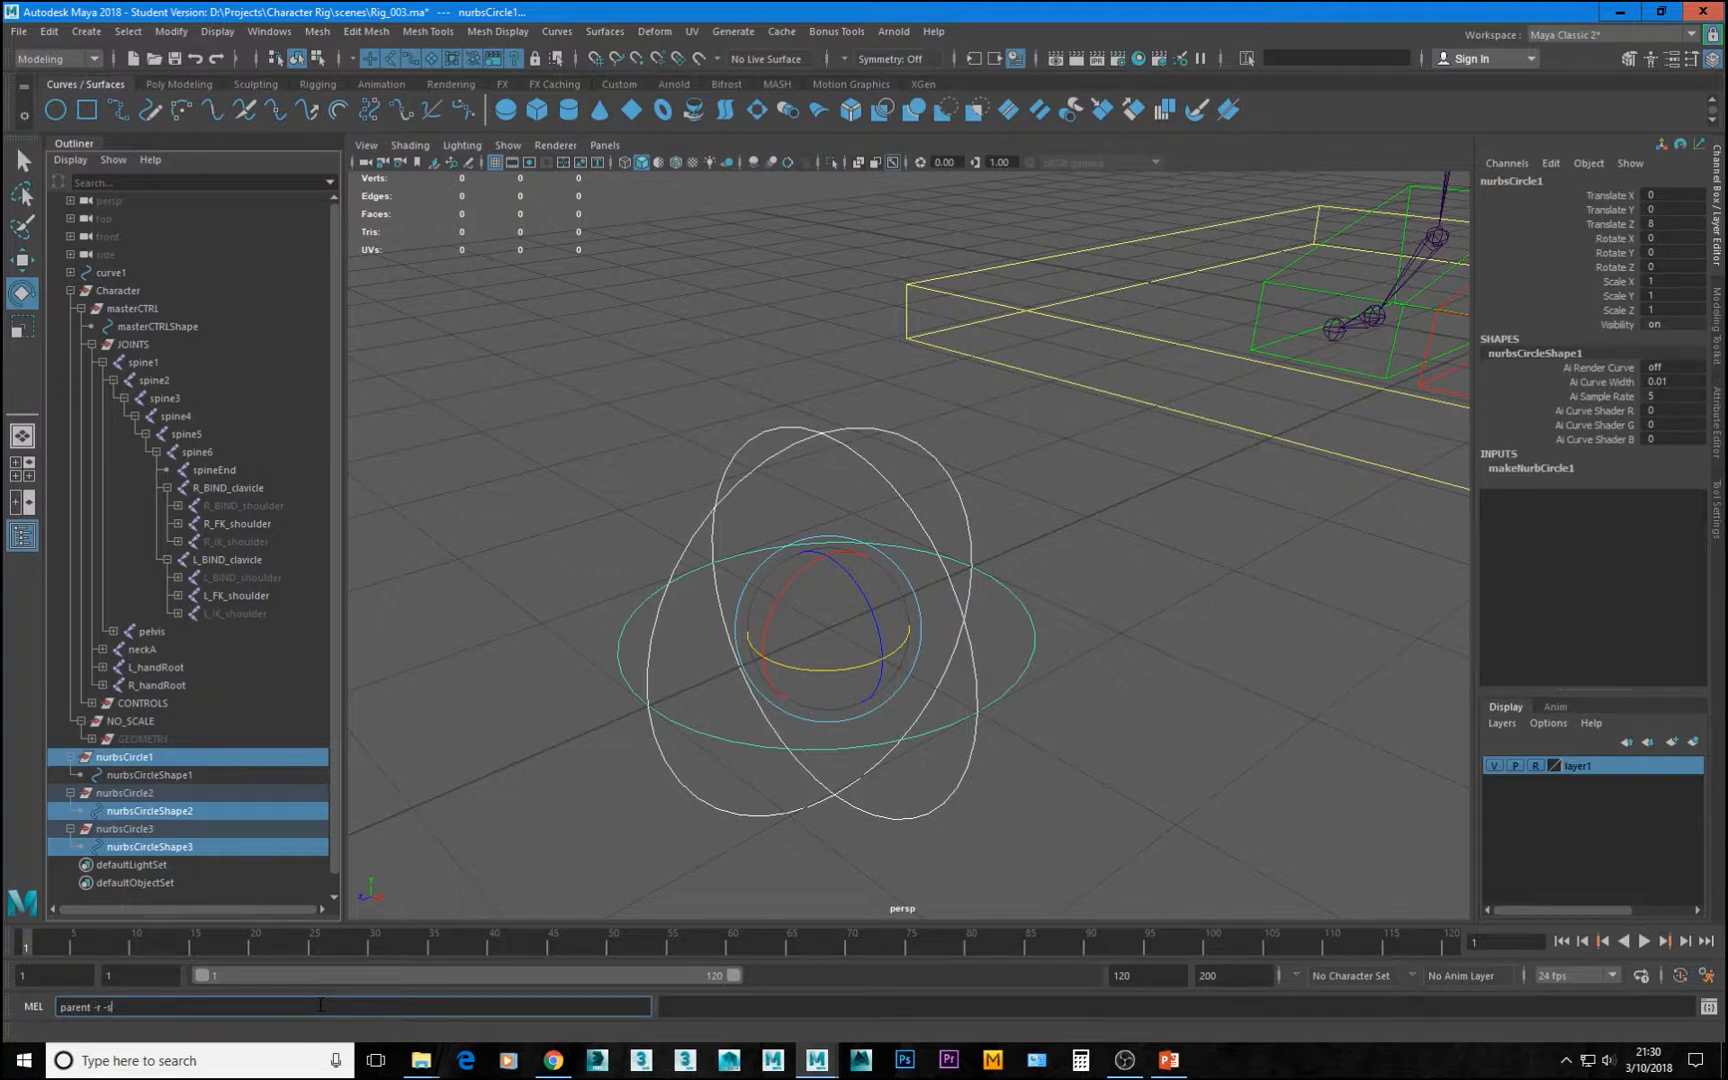
type("parent -r -s")
key("Return")
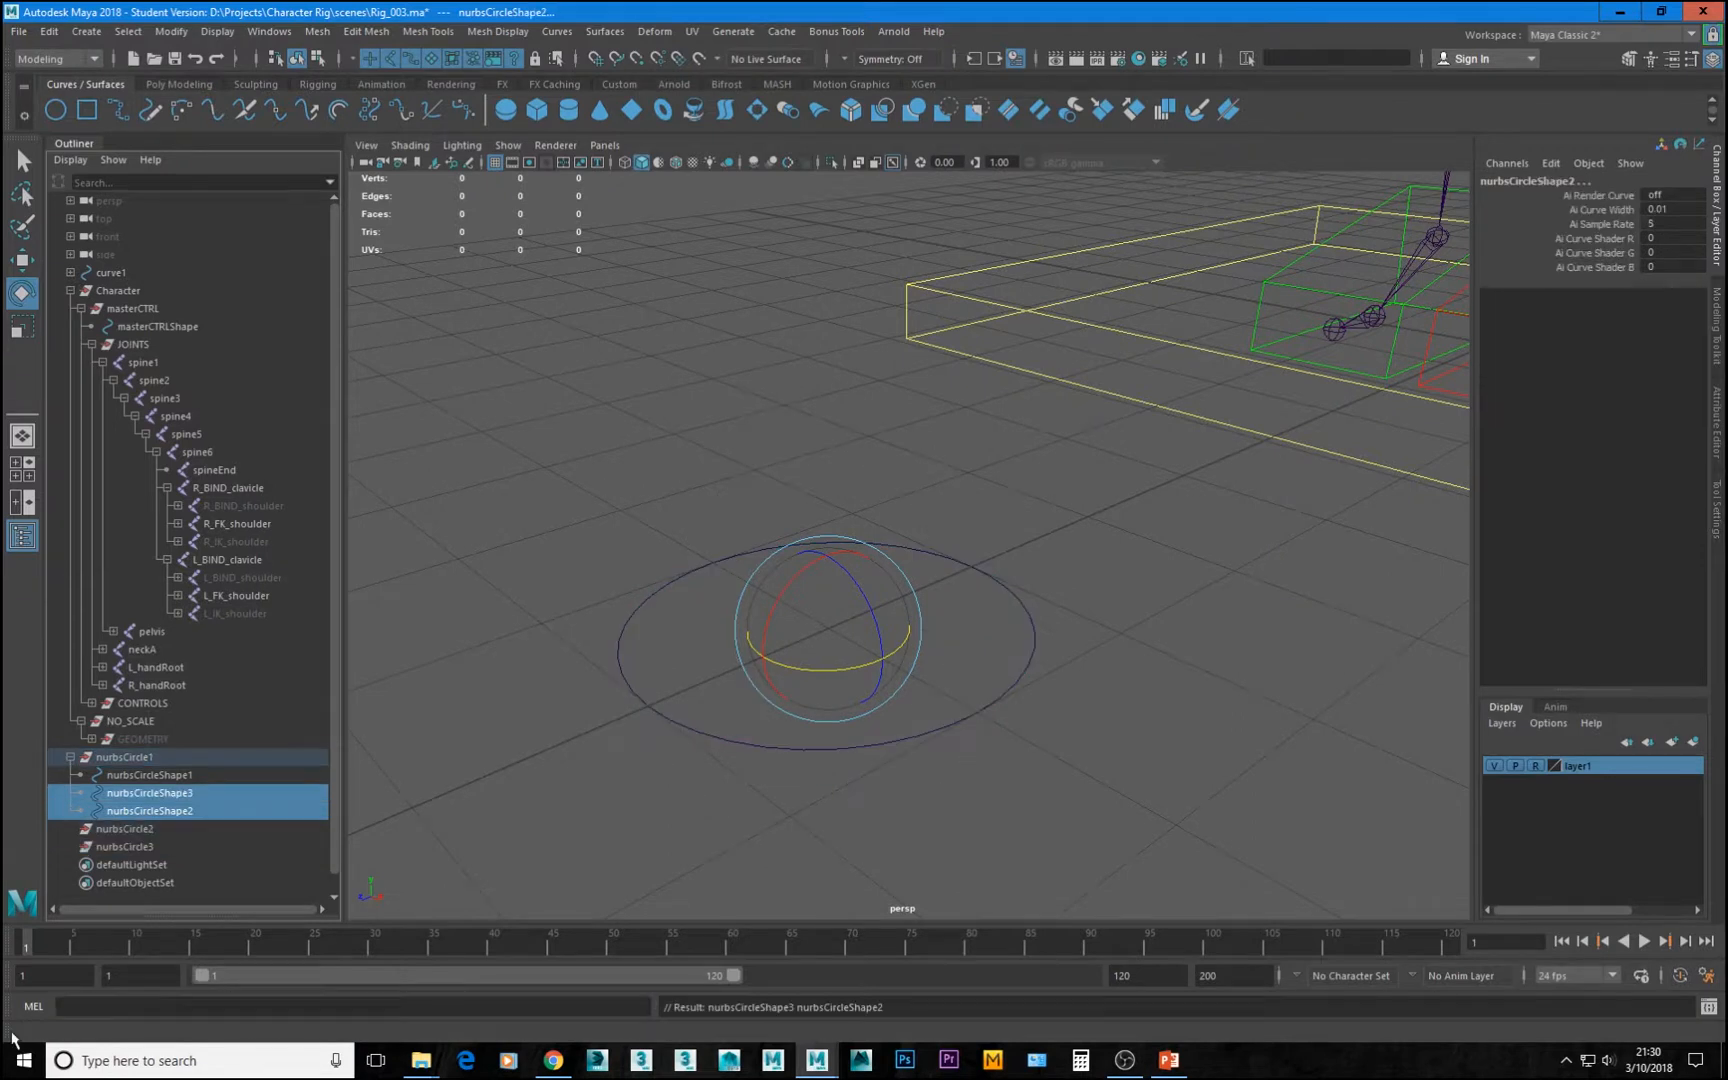
right_click_drag(725, 829, 745, 632, "alt")
left_click_drag(745, 632, 1080, 730, "alt")
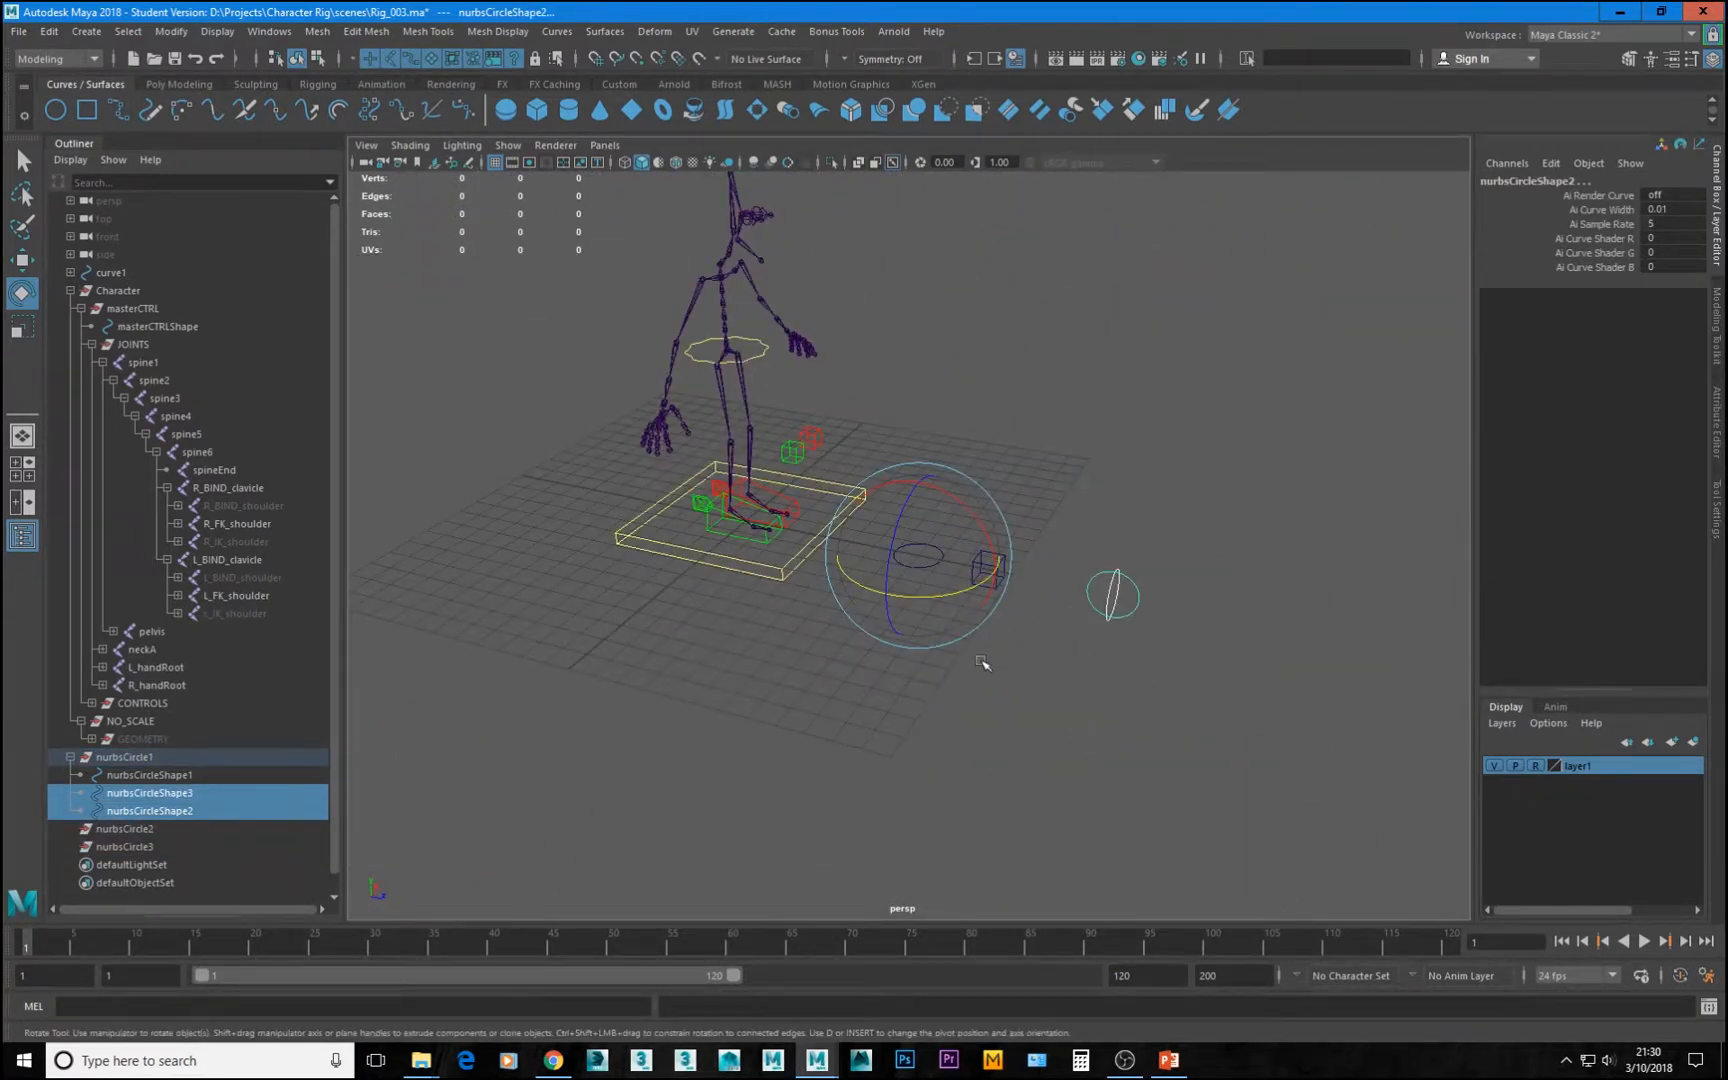
key("ctrl+z")
Freeze the transformations of nurbsCircle1, nurbsCircle2 and nurbsCircle3 together
left_click(170, 758)
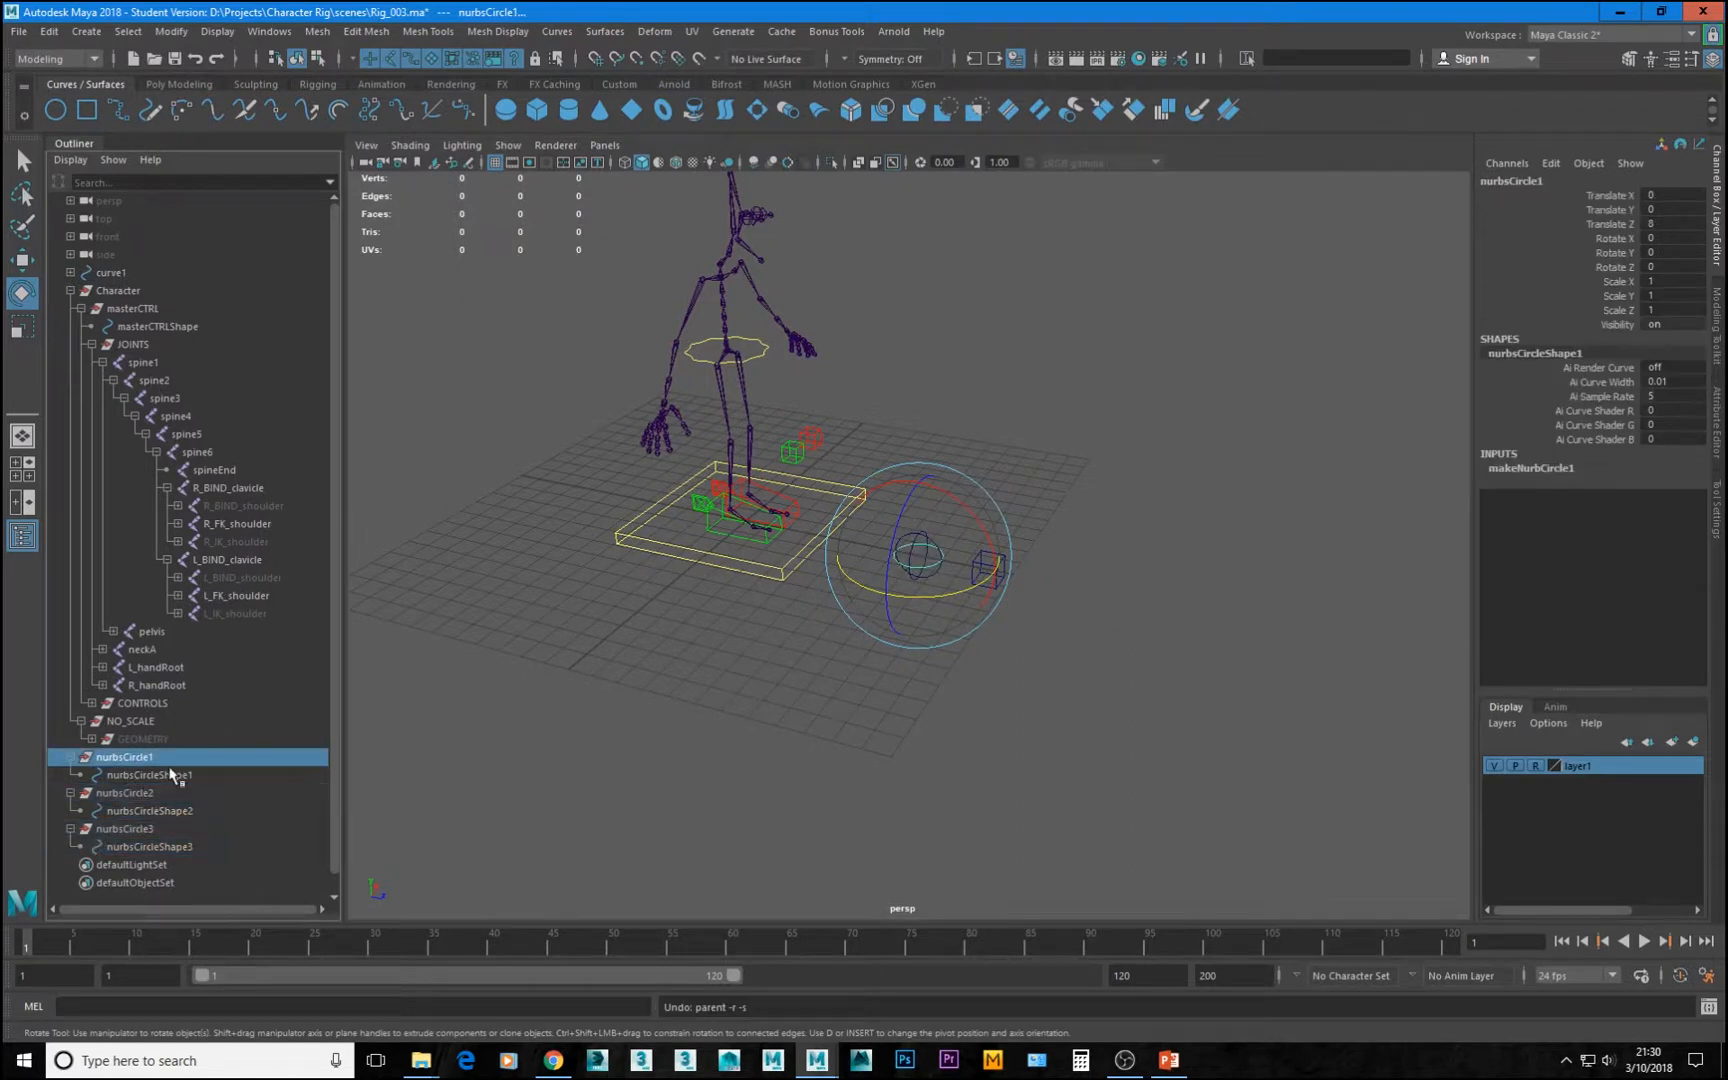
left_click(147, 794, "ctrl")
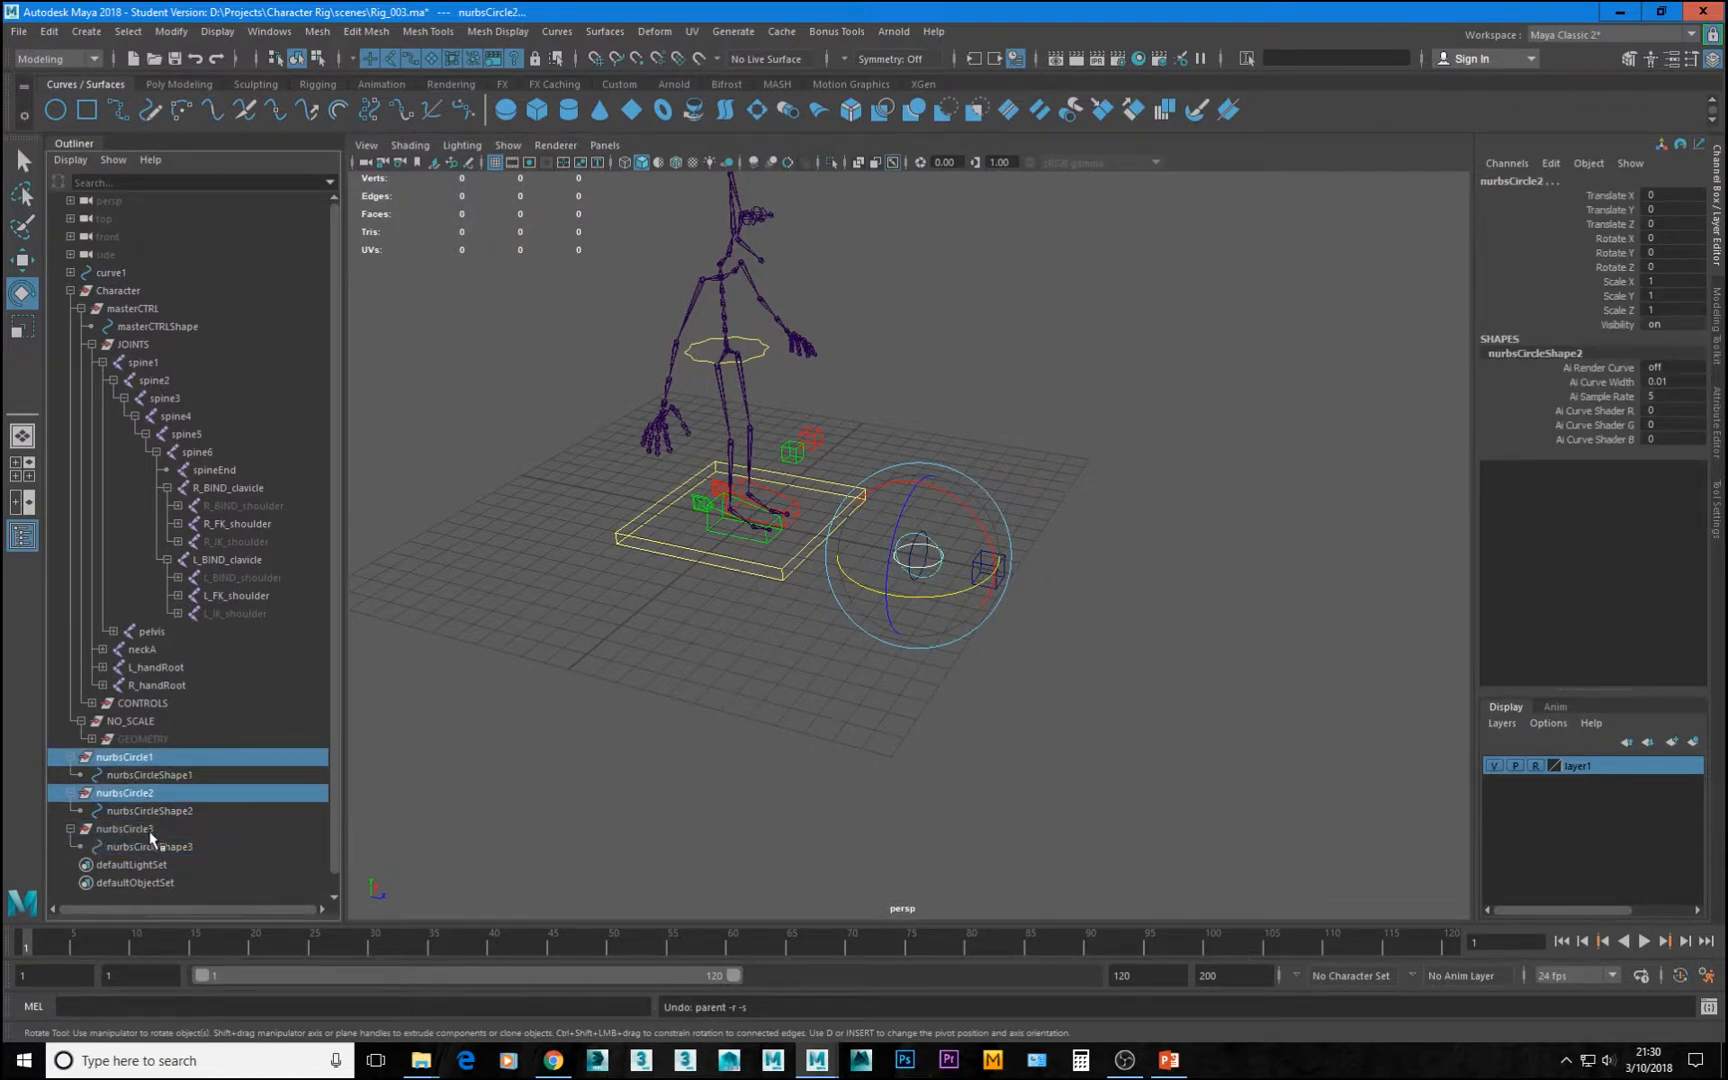
left_click(150, 832, "ctrl")
left_click(171, 31)
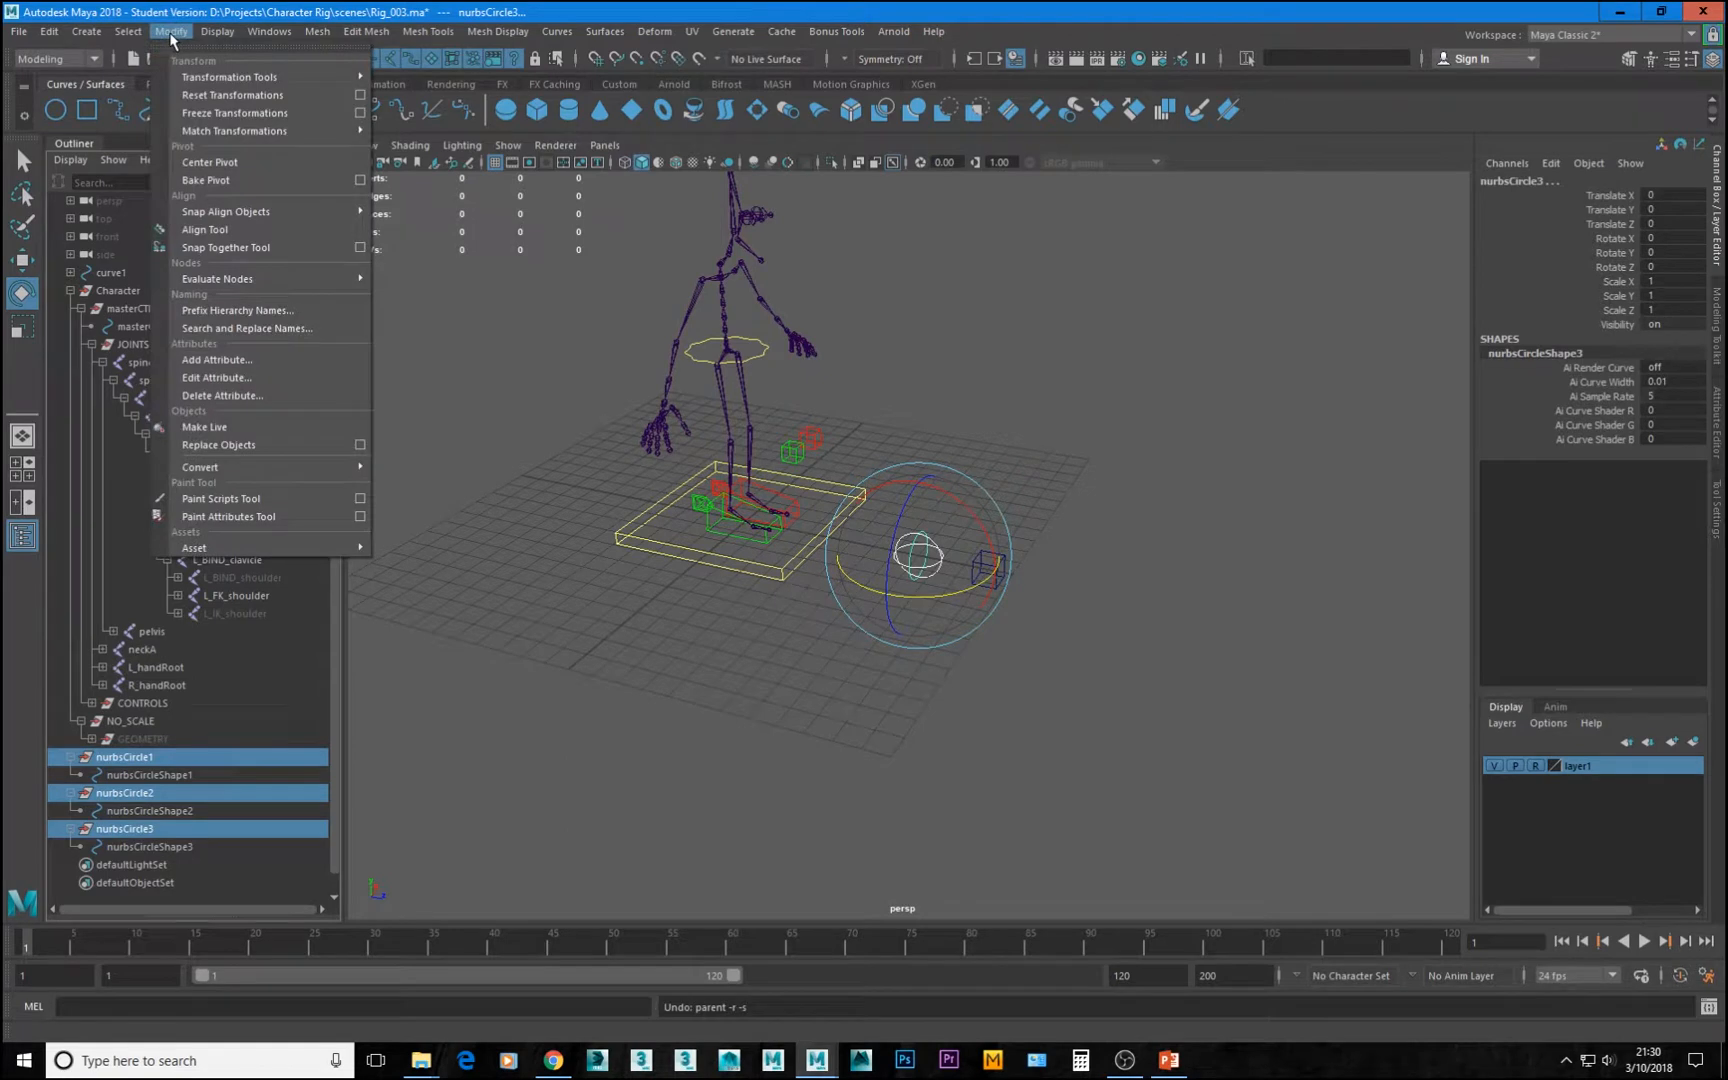
left_click(234, 113)
Parent the shape nodes nurbsCircleShape2 and nurbsCircleShape3 under nurbsCircle1 by running the MEL command parent -r -s
left_click(162, 759)
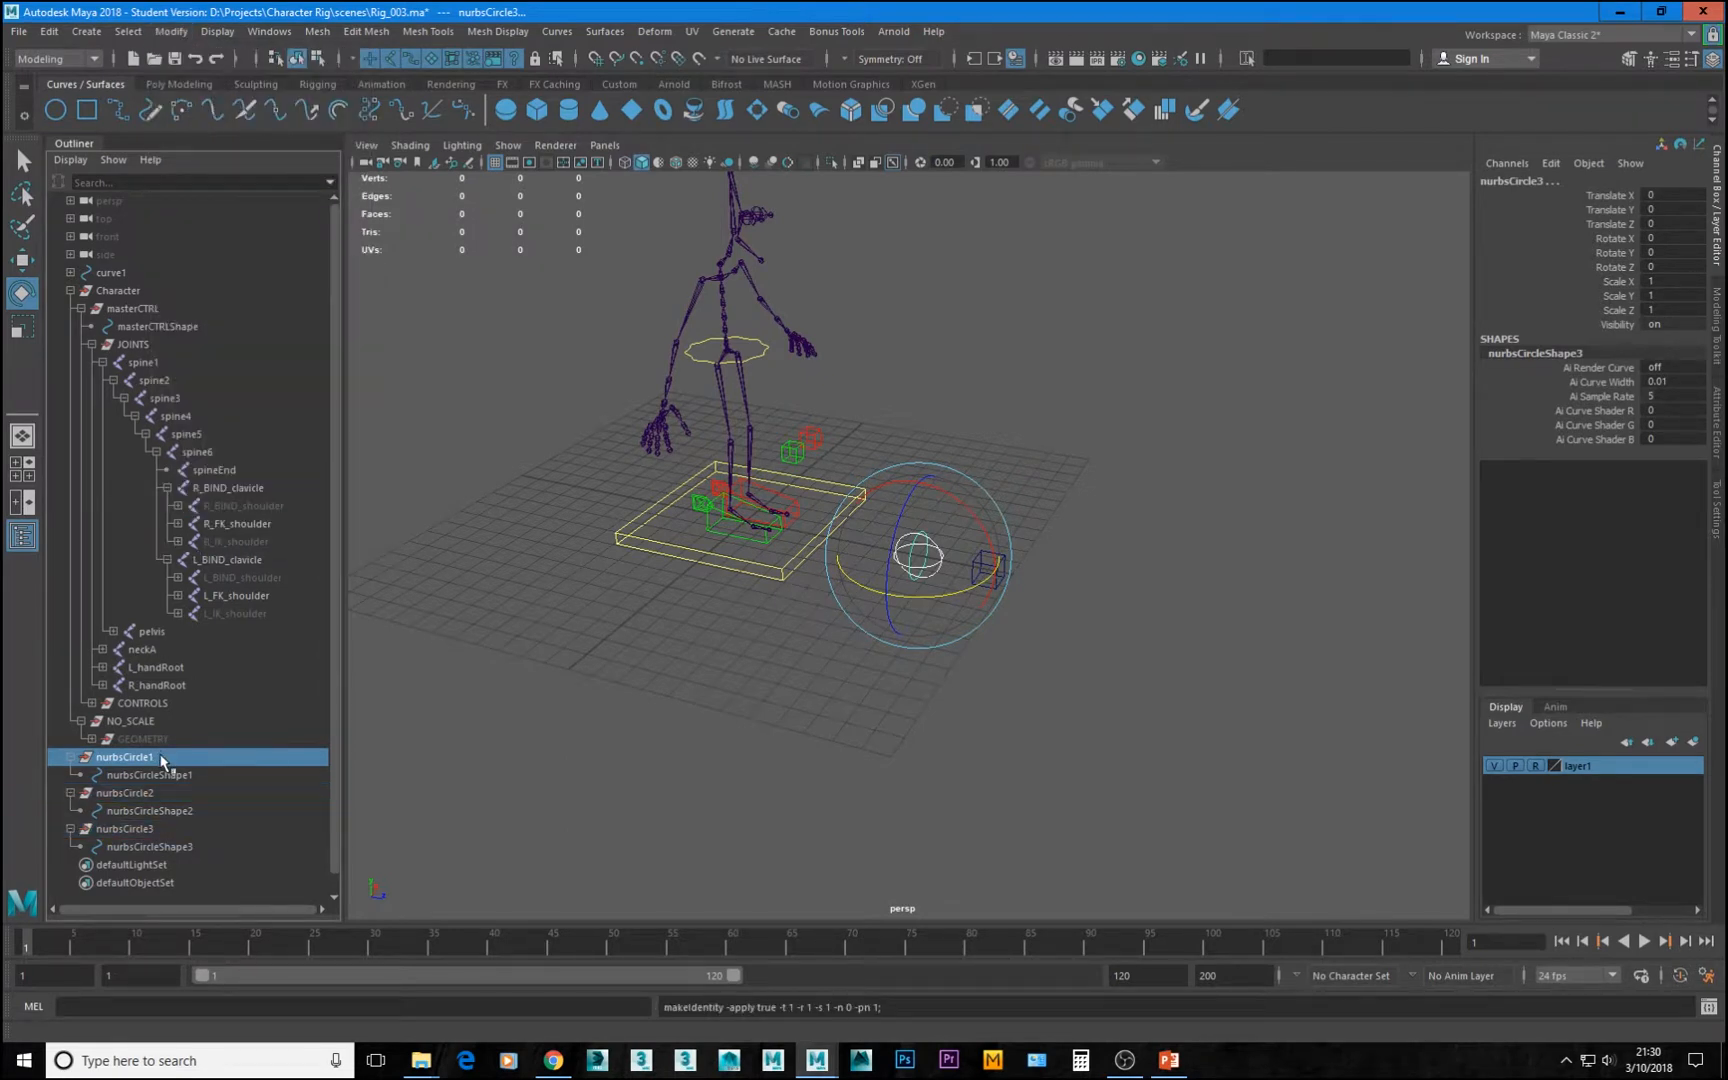
left_click(140, 846)
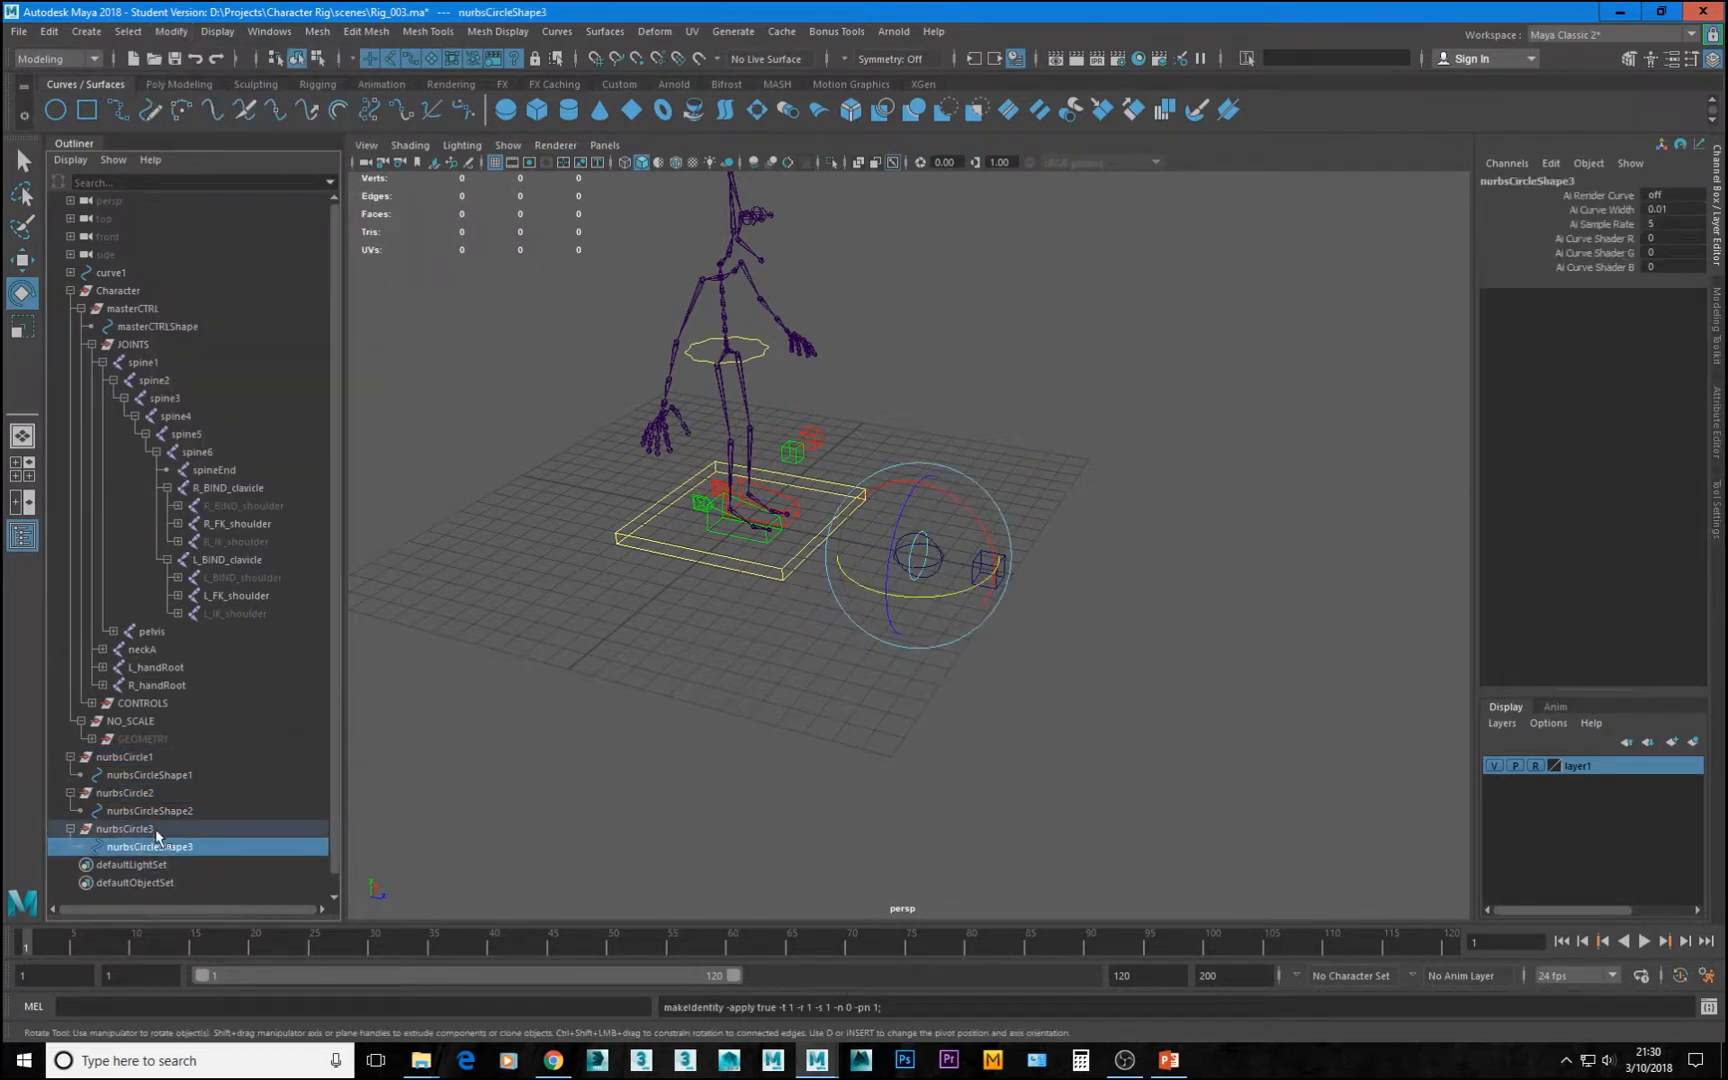
left_click(188, 811, "ctrl")
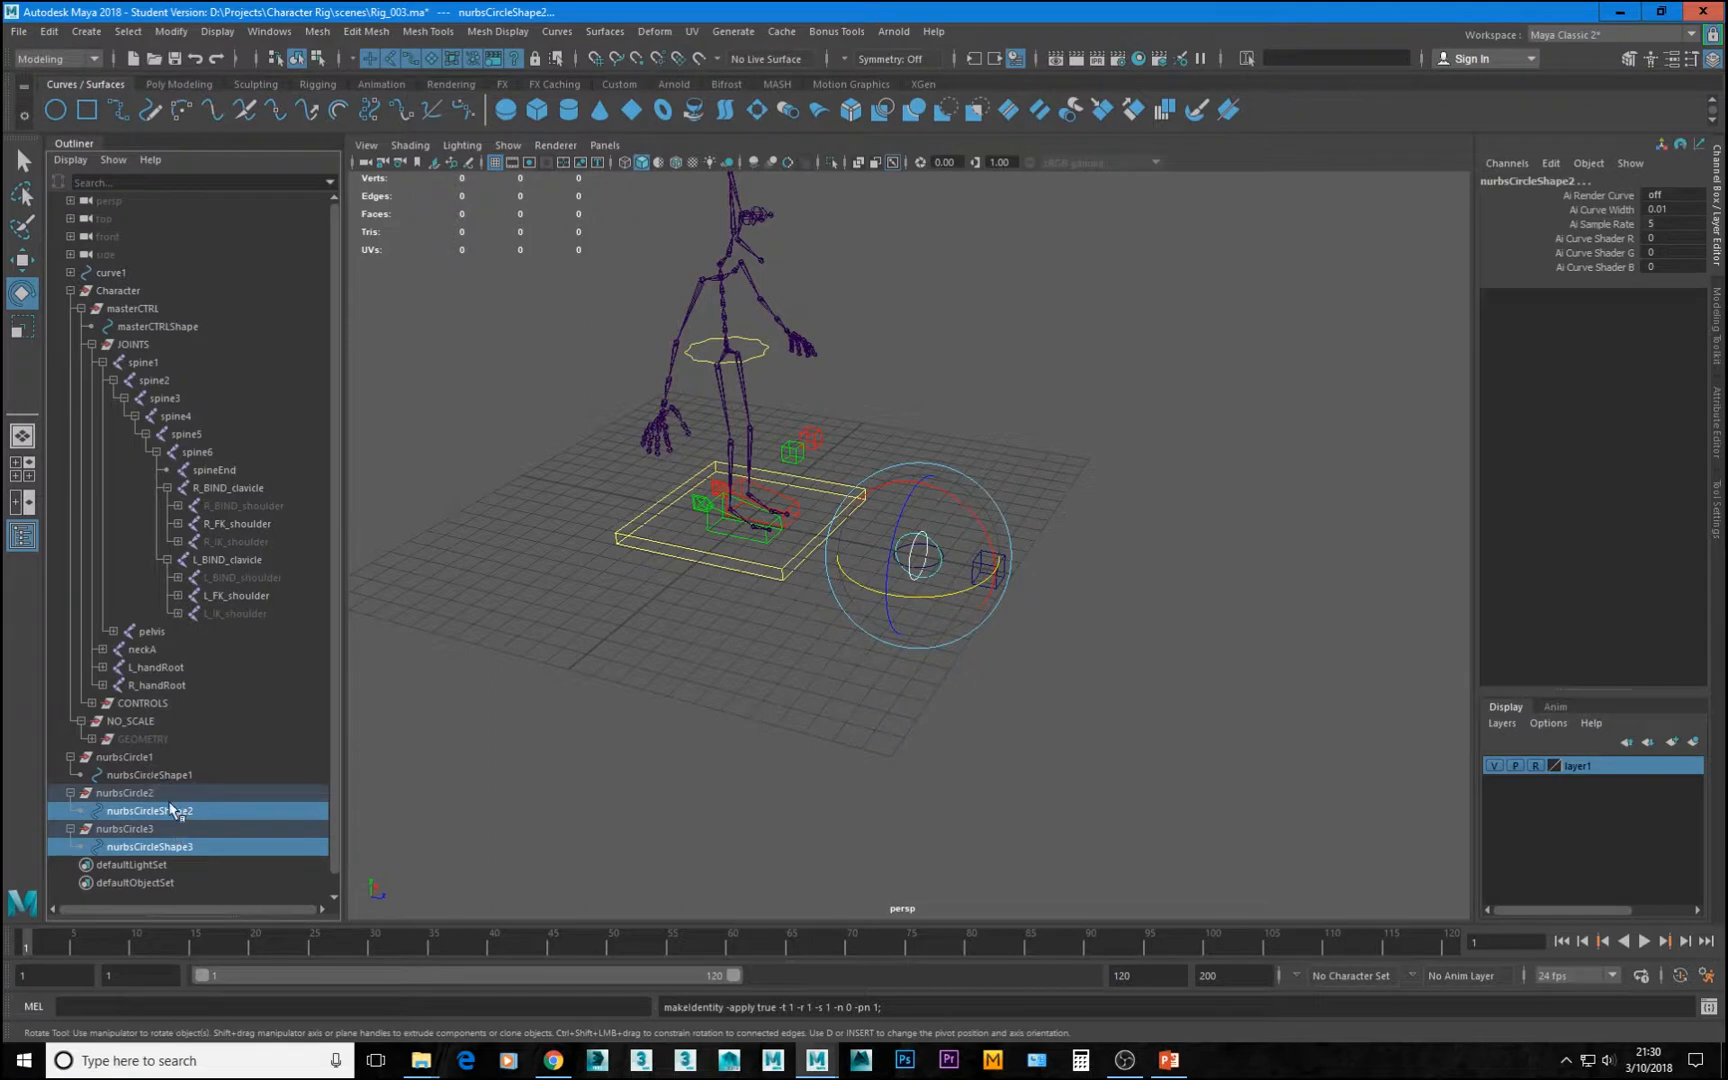
left_click(123, 758, "ctrl")
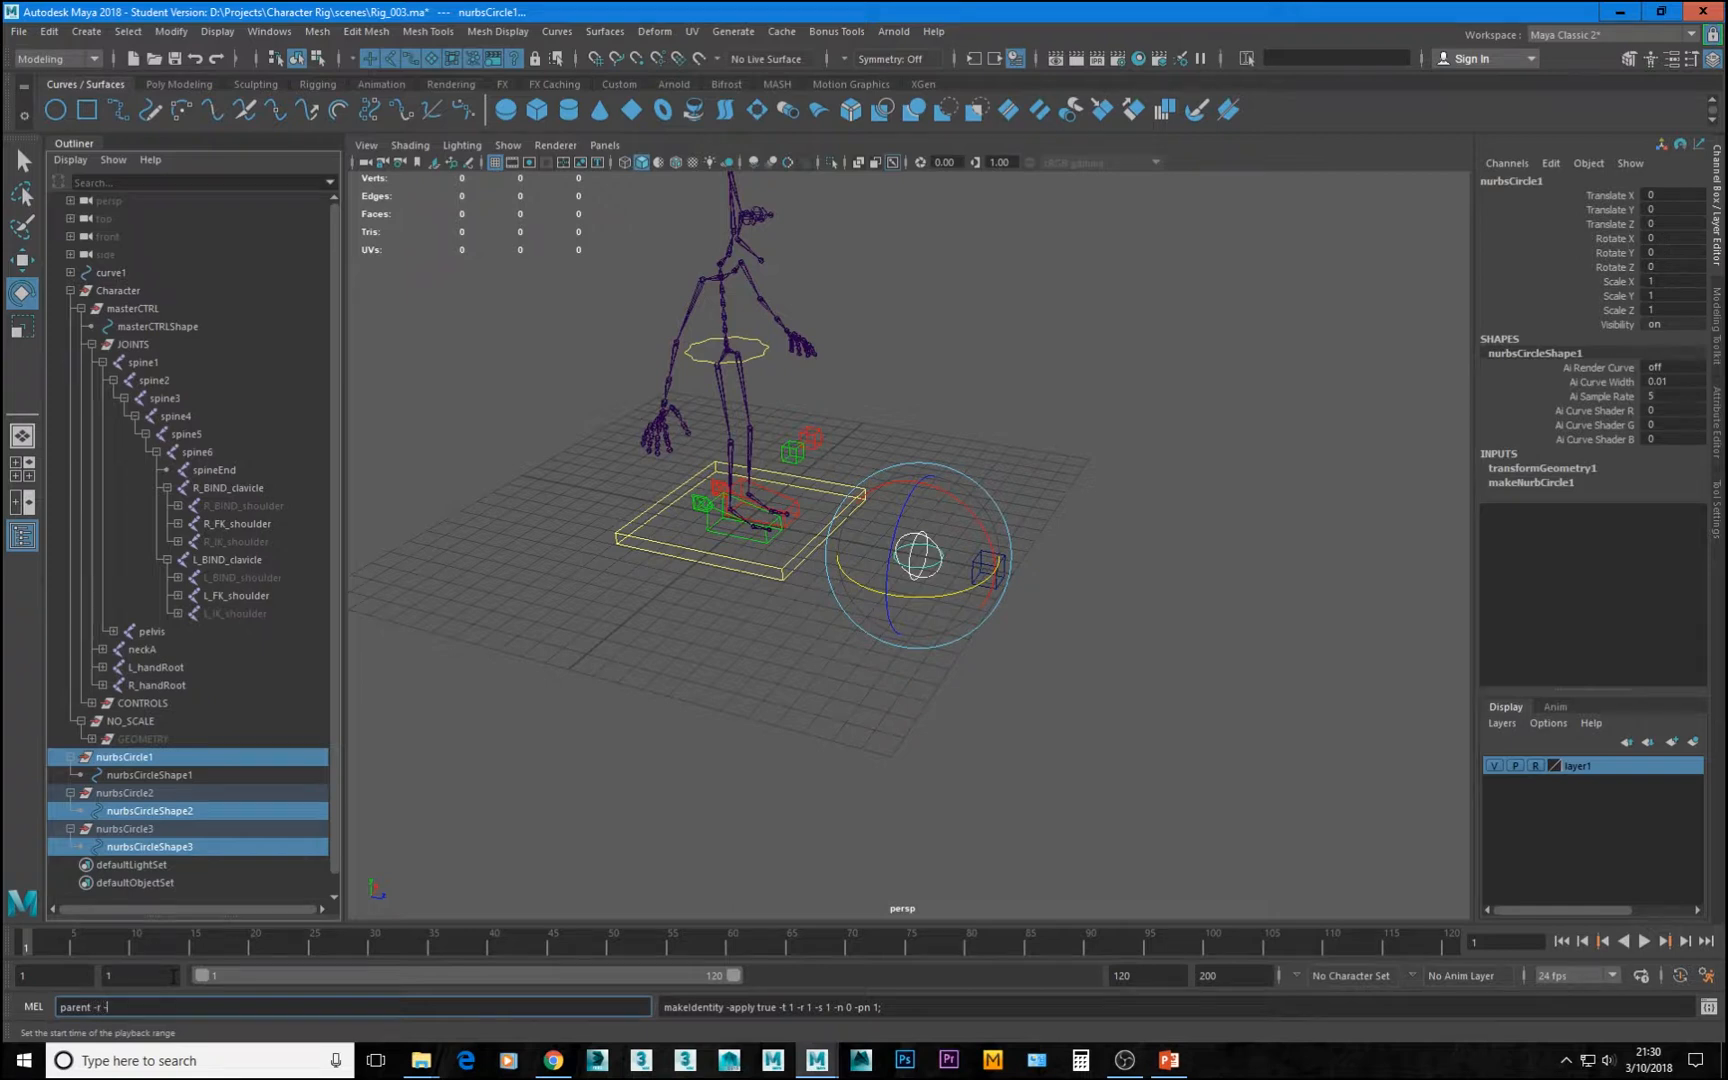
key("Return")
key("f")
left_click_drag(905, 726, 810, 694, "alt")
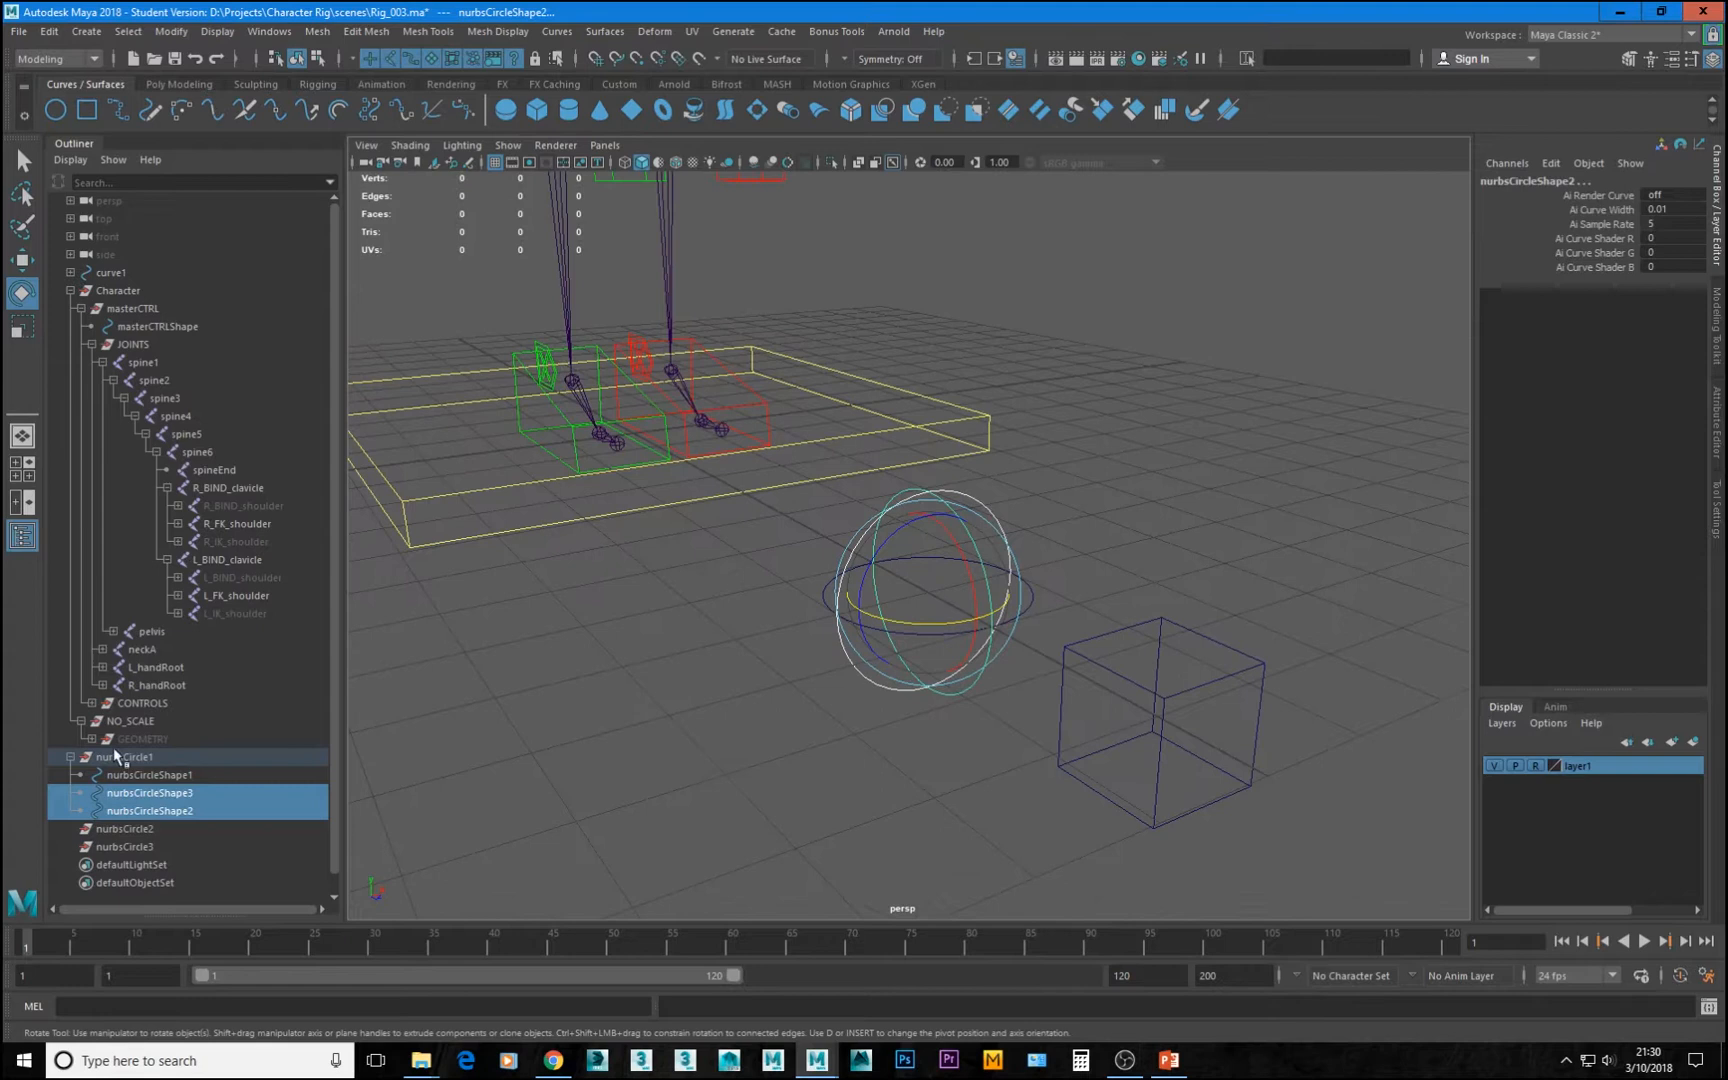
Select the combined nurbsCircle1 curve and inspect its three circles from several angles
left_click(1085, 608)
left_click_drag(1087, 608, 1021, 559, "alt")
left_click(1021, 559)
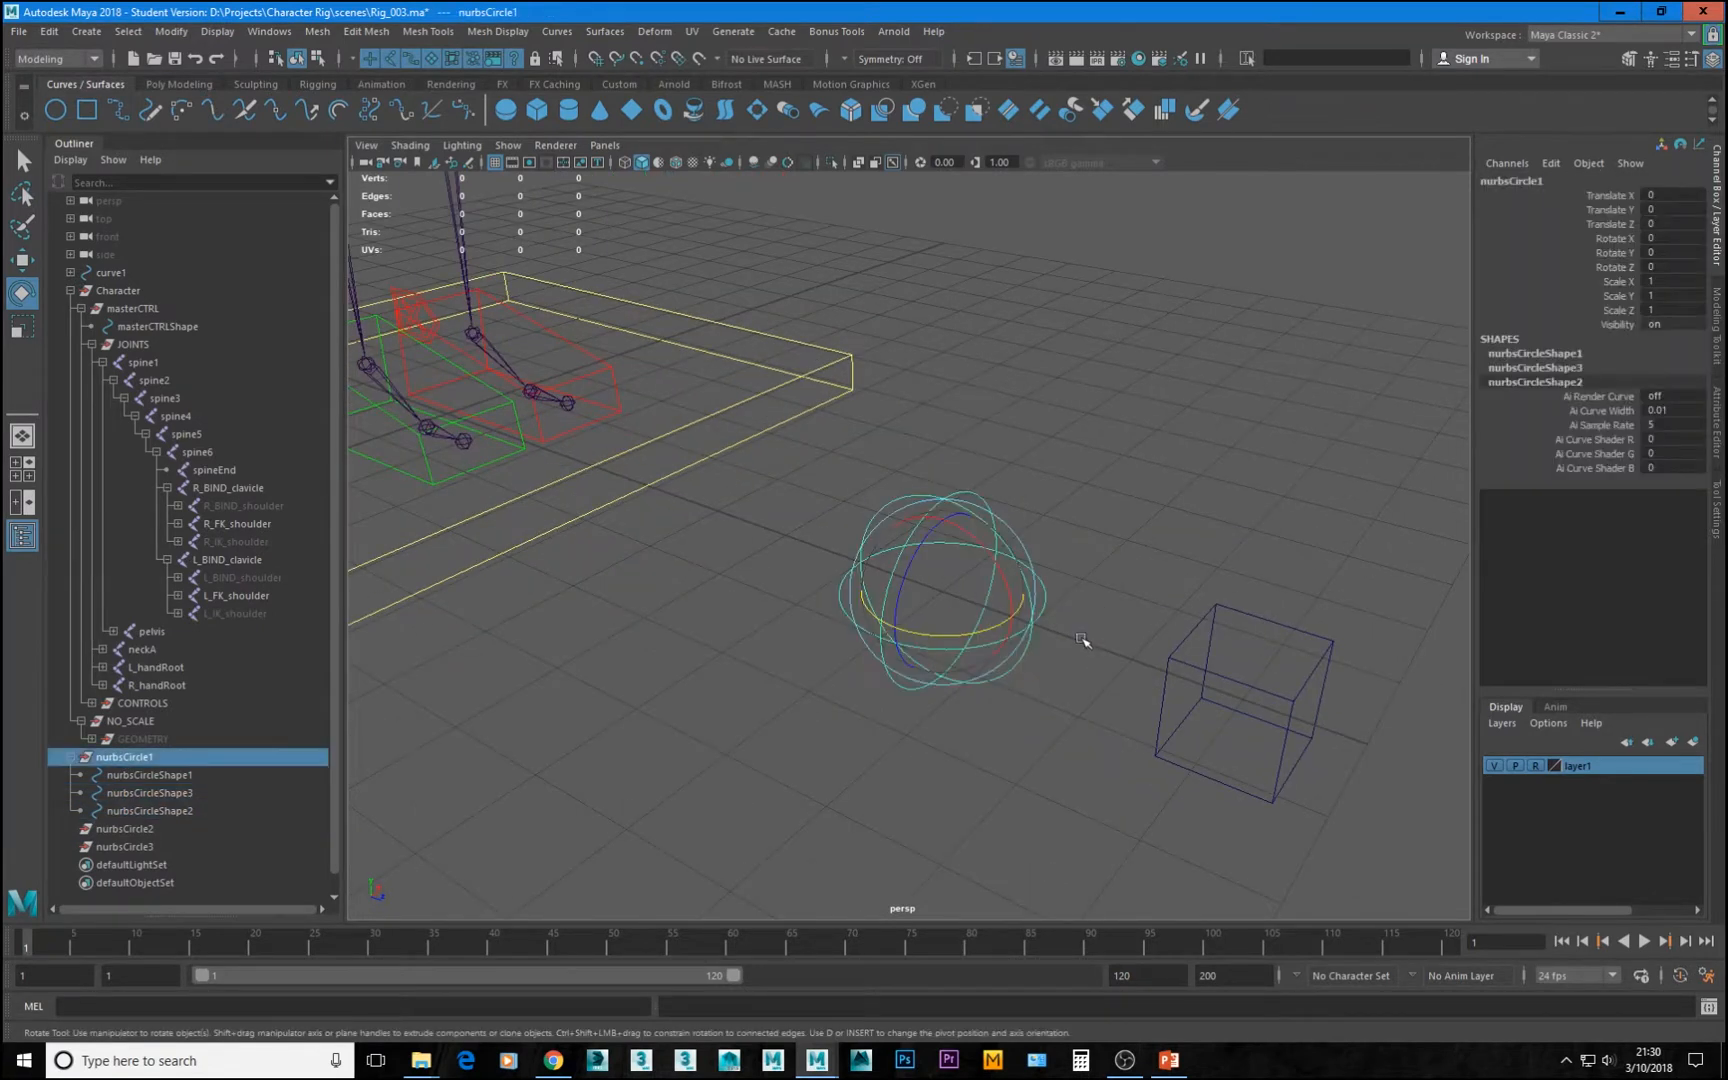
left_click_drag(1084, 641, 1122, 486, "alt")
right_click_drag(1122, 486, 1198, 651, "alt")
key("q")
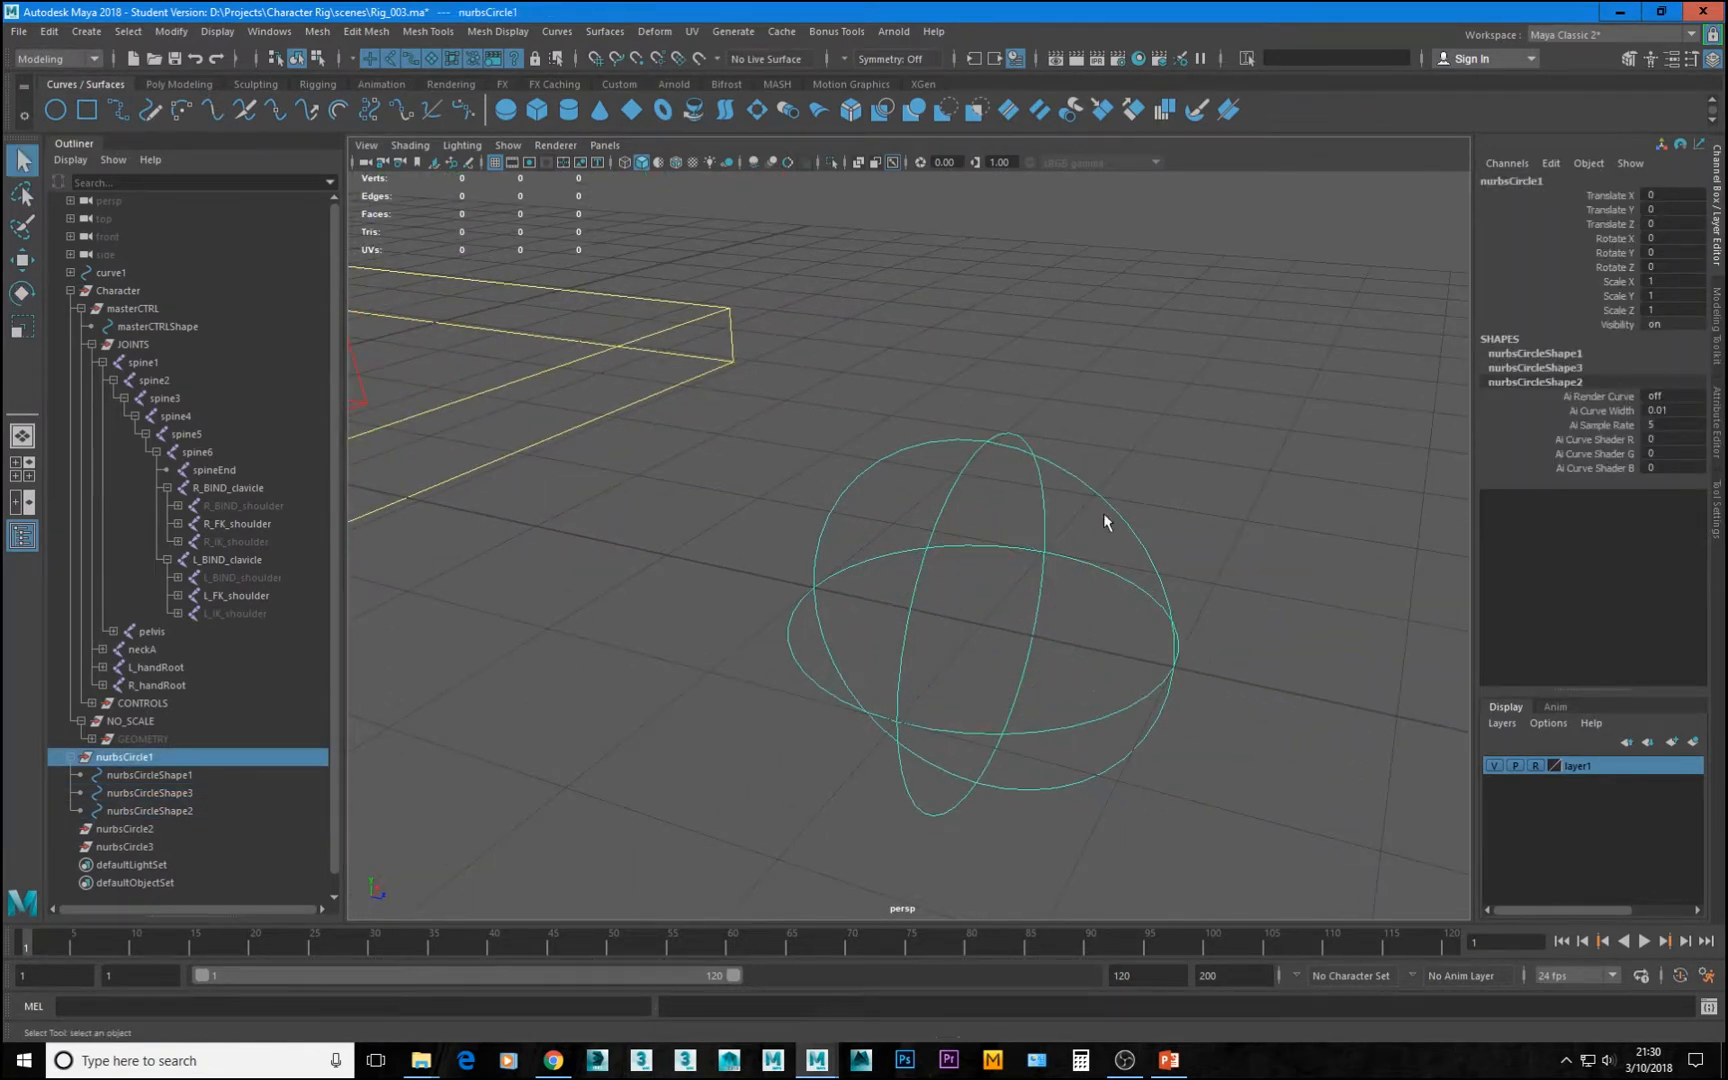
left_click(965, 558)
left_click(931, 540)
Delete the empty transform nodes nurbsCircle2 and nurbsCircle3, and collapse nurbsCircle1 in the Outliner
left_click_drag(140, 832, 144, 847)
key("Delete")
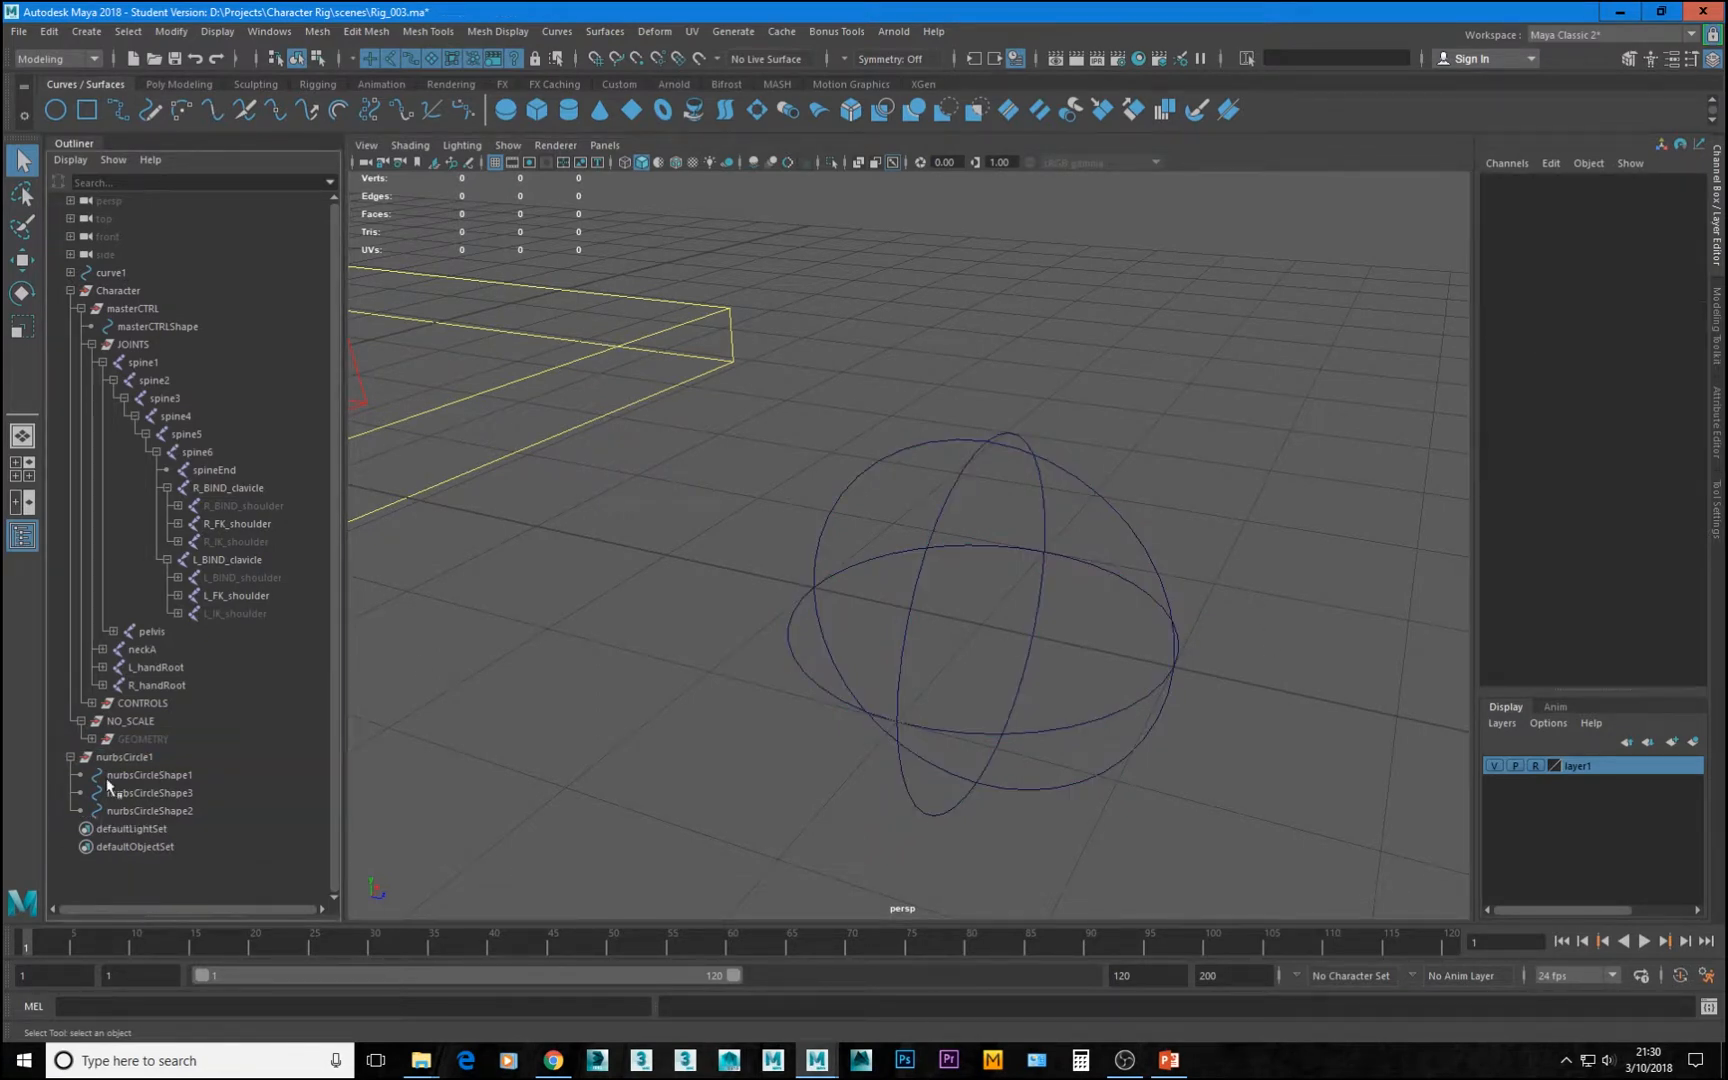
left_click(71, 757)
left_click(130, 758)
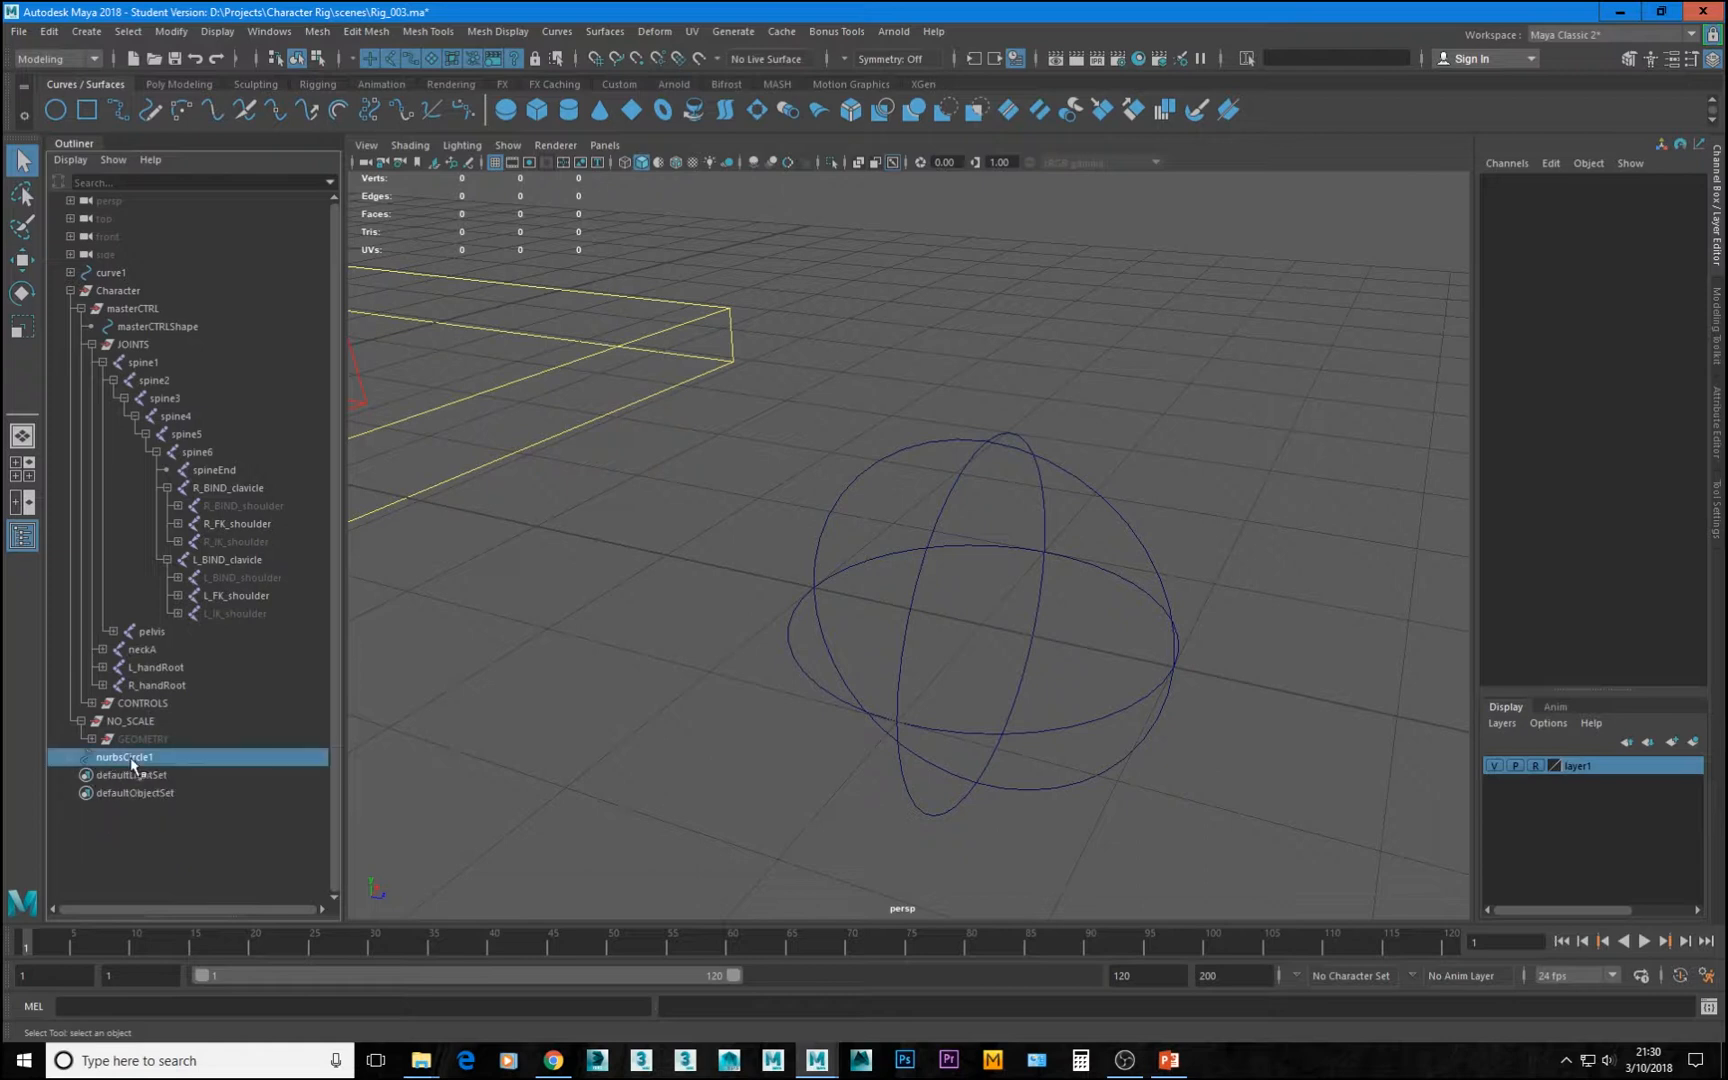
Examine the combined control curve and the position of its pivot in the perspective view
scroll(898, 555, "down", 4)
right_click_drag(848, 551, 1126, 698, "alt")
left_click_drag(1015, 575, 960, 605, "alt")
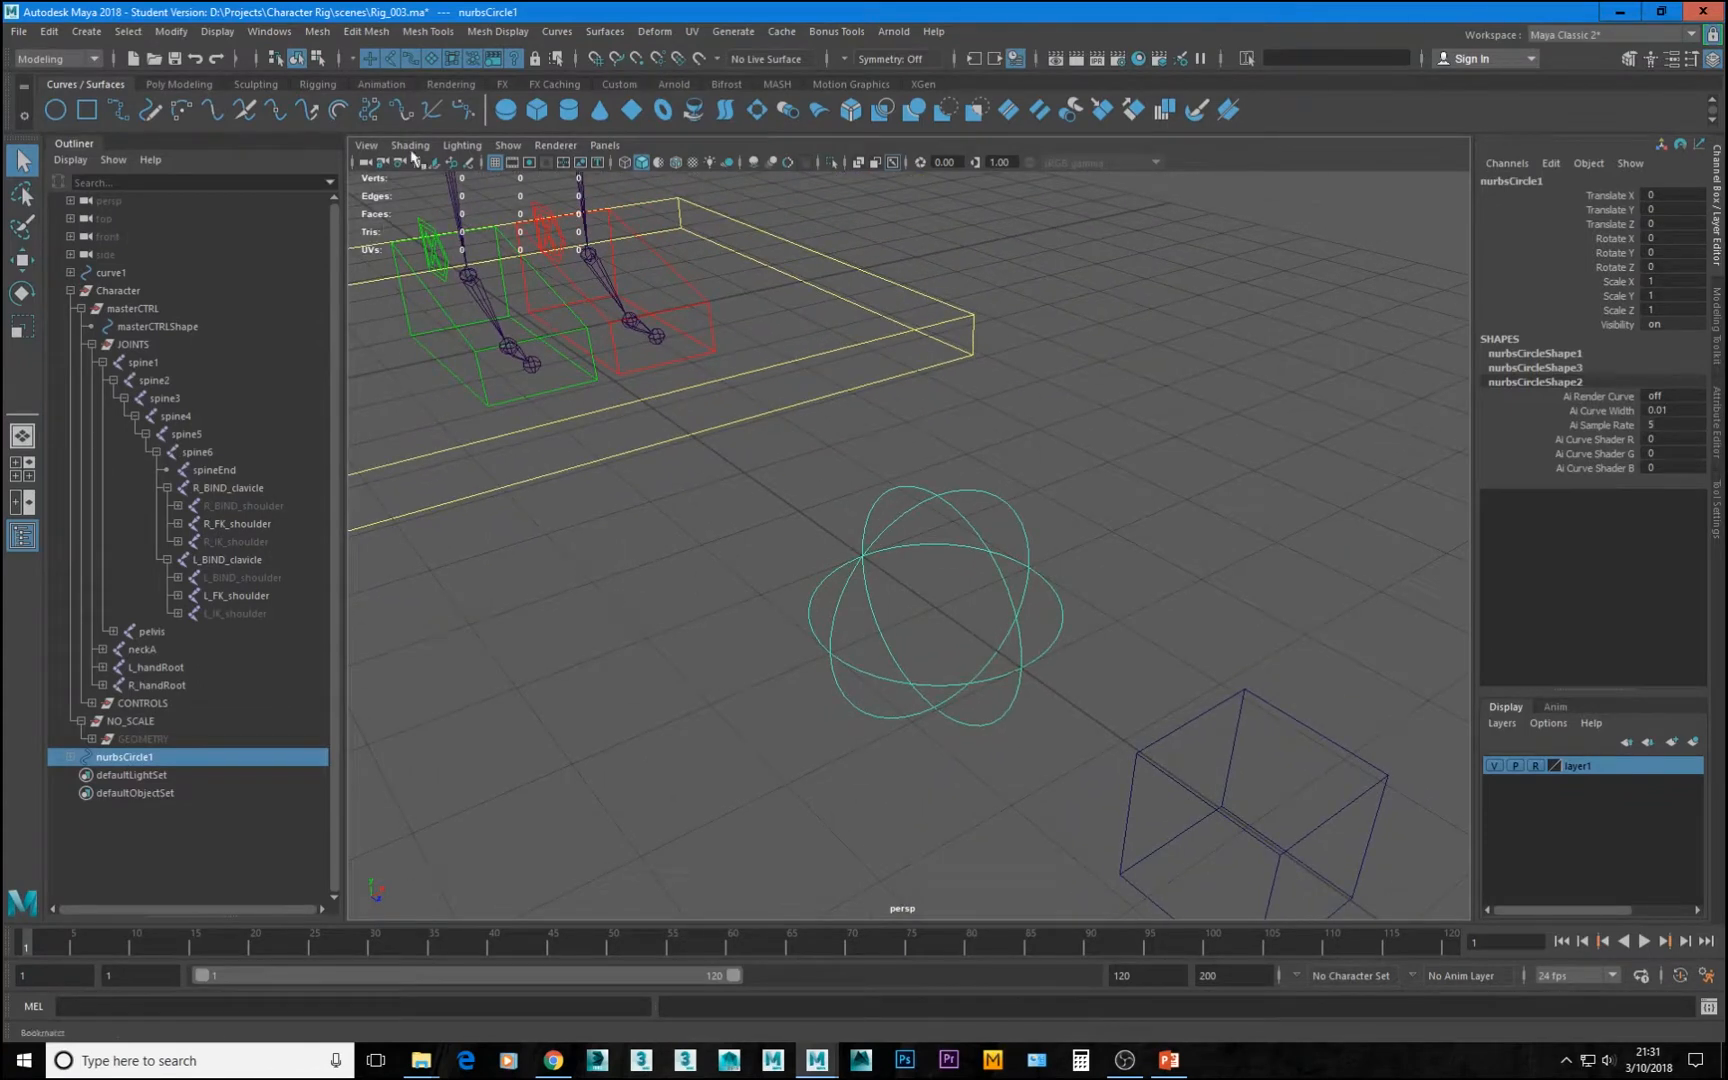
right_click_drag(1038, 626, 849, 540, "alt")
mouse_move(849, 540)
left_mouse_down("alt")
mouse_move(846, 560)
mouse_move(843, 540)
left_mouse_up("alt")
key("w")
mouse_move(745, 290)
left_mouse_down("alt")
mouse_move(845, 355)
mouse_move(750, 320)
left_mouse_up("alt")
right_click_drag(889, 566, 1306, 731, "alt")
right_click_drag(637, 427, 560, 400, "alt")
middle_click_drag(745, 534, 887, 556, "alt")
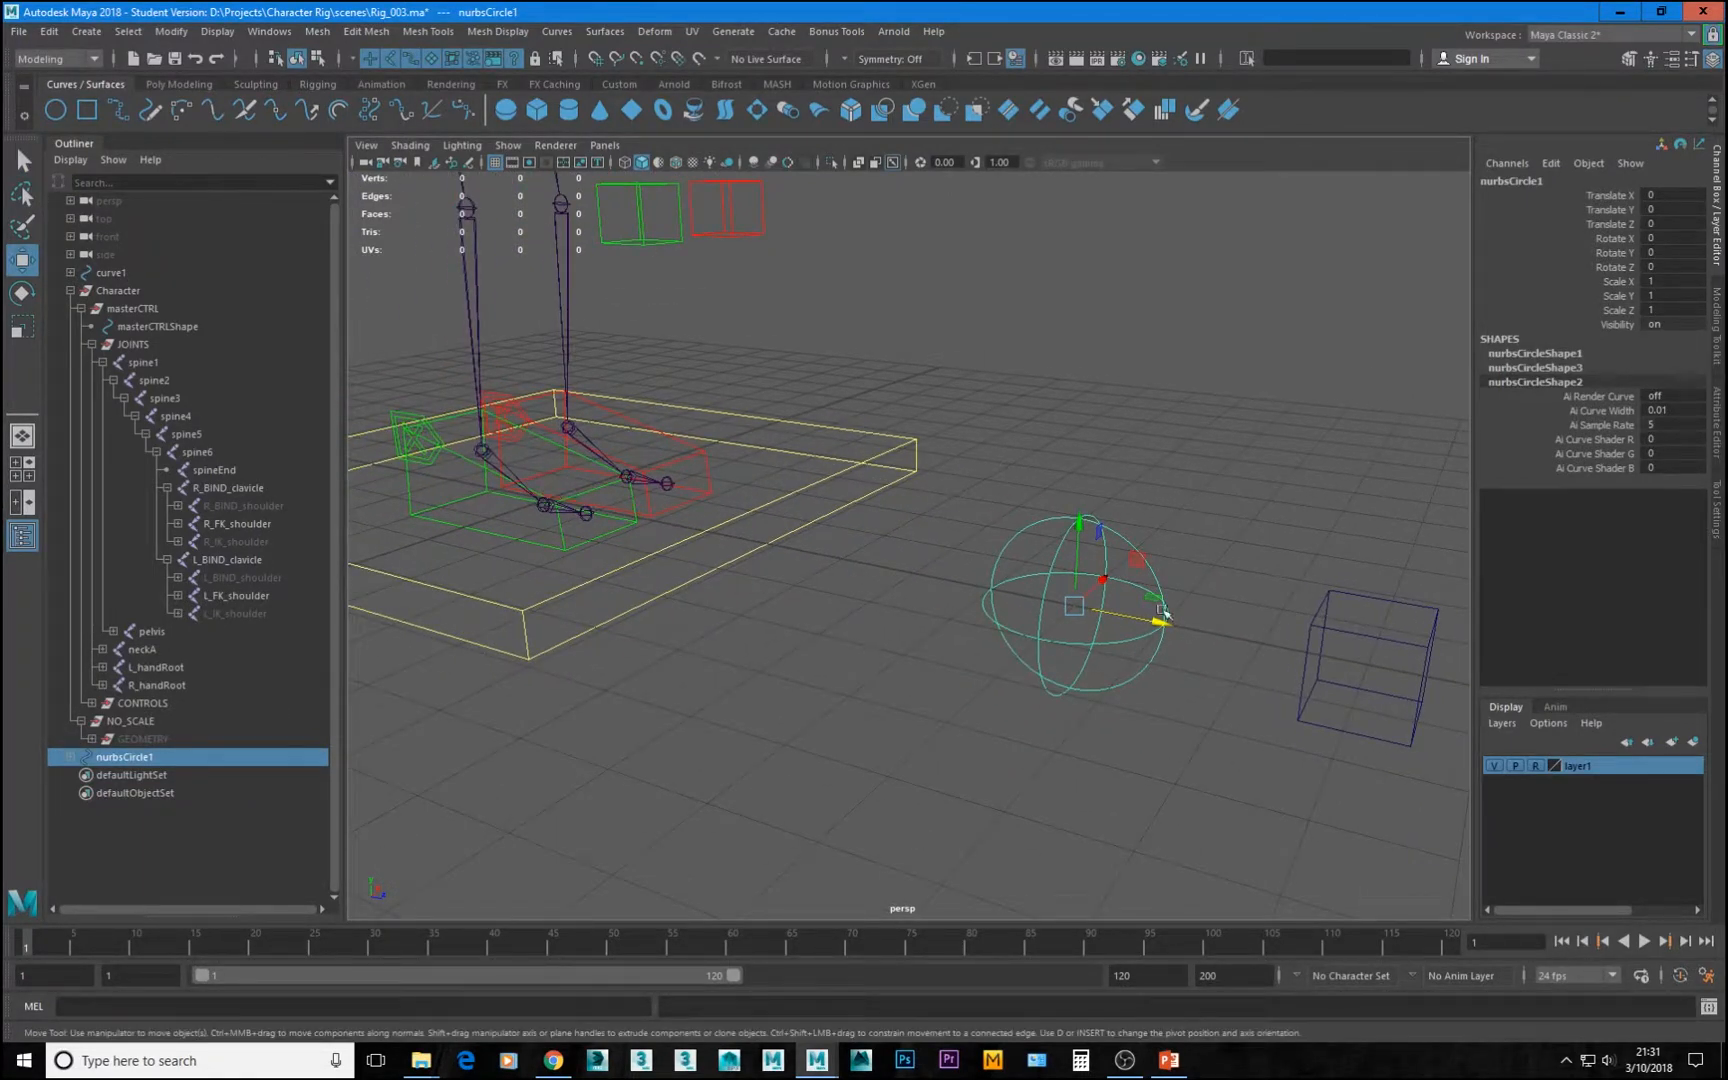
left_click(171, 31)
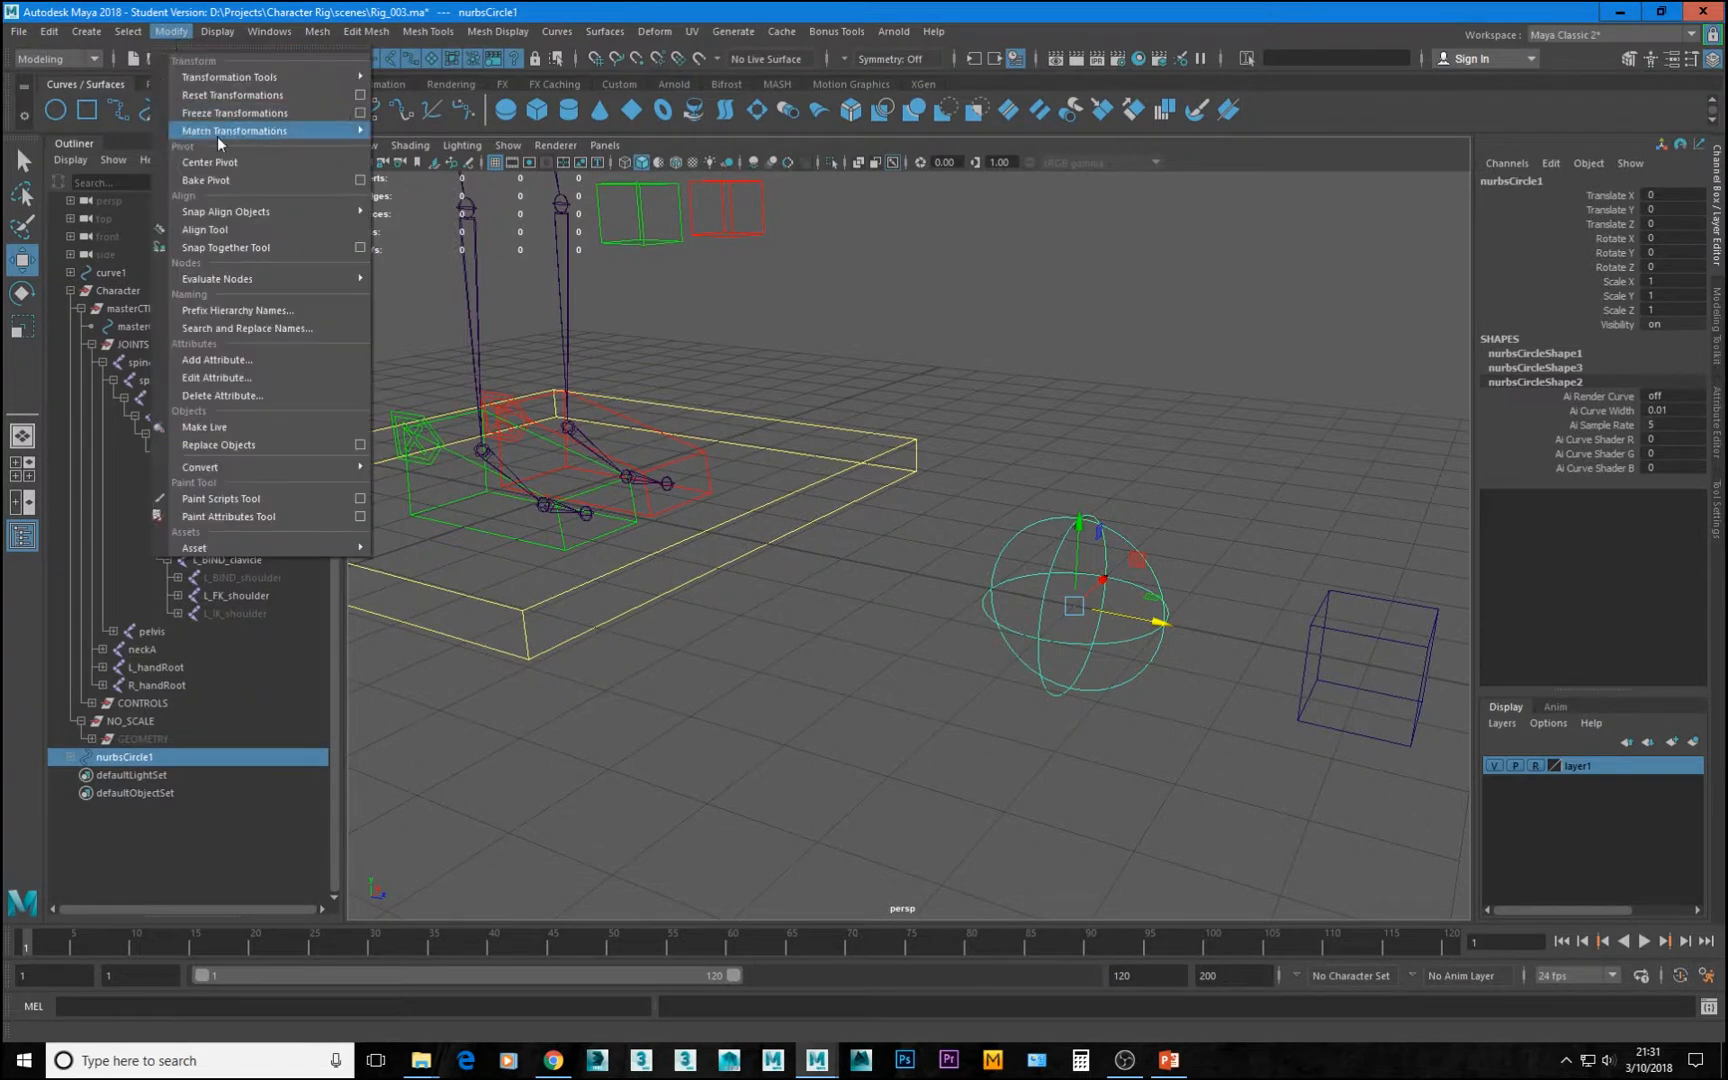
Duplicate the combined control curve and snap the copy onto the left shoulder joint at Translate X 1.409, Y 10.764, Z -8.172
right_click_drag(1078, 640, 1063, 482, "alt")
left_click_drag(1123, 462, 980, 471, "alt")
middle_click_drag(980, 471, 880, 730, "alt")
left_click_drag(1061, 733, 875, 694, "alt")
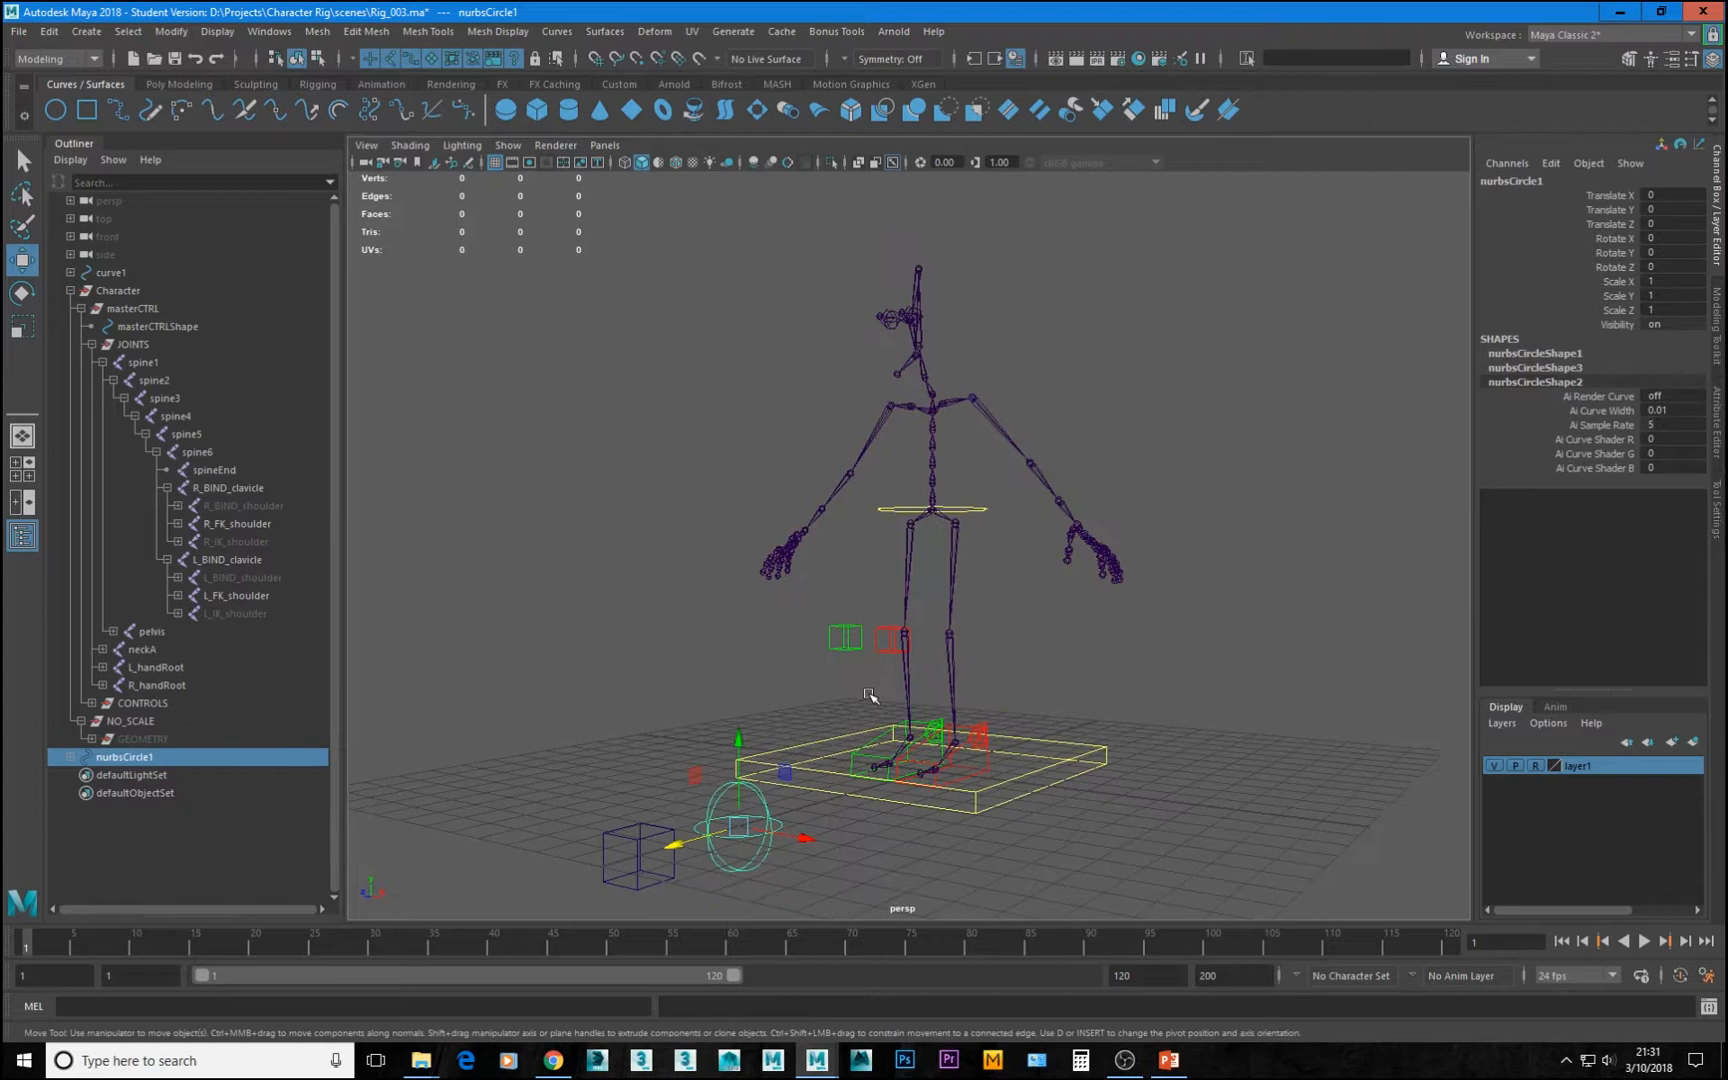
key("ctrl+d")
key("v")
middle_click_drag(989, 387, 974, 396)
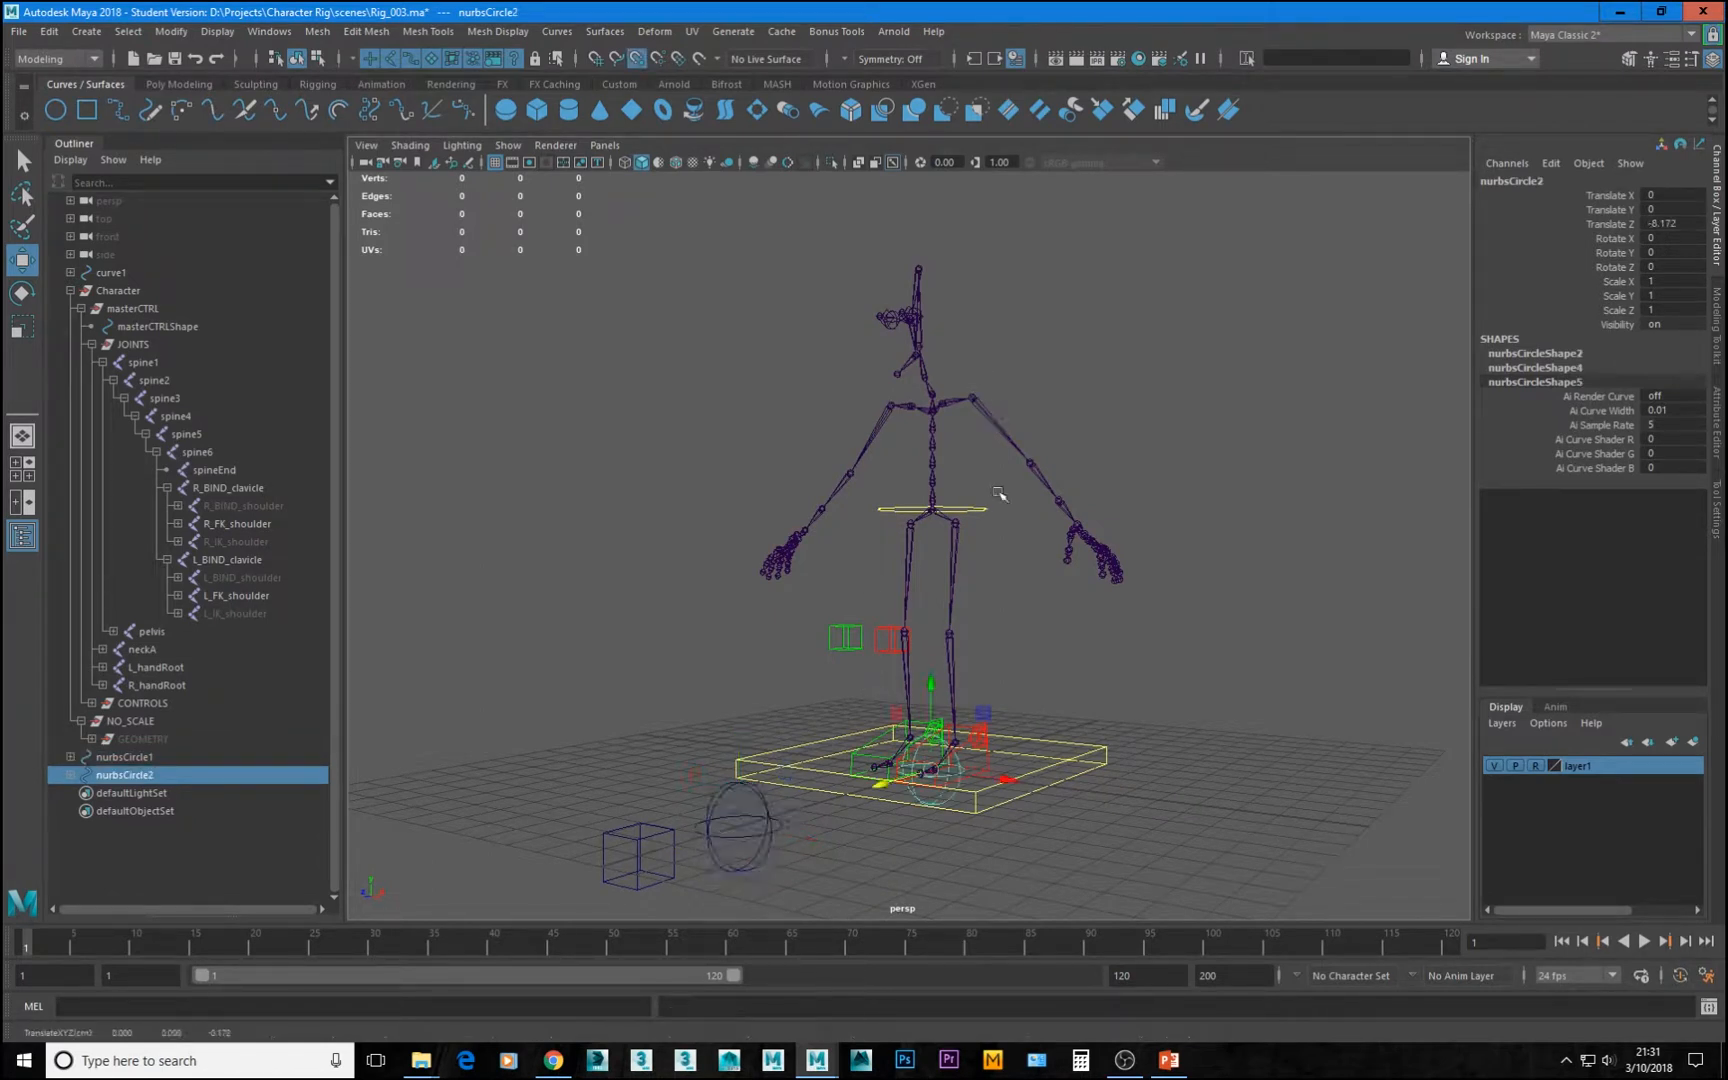
left_click_drag(930, 774, 1008, 434)
right_click_drag(1008, 434, 1030, 474, "alt")
middle_click_drag(1030, 474, 827, 747, "alt")
scroll(827, 747, "up", 3)
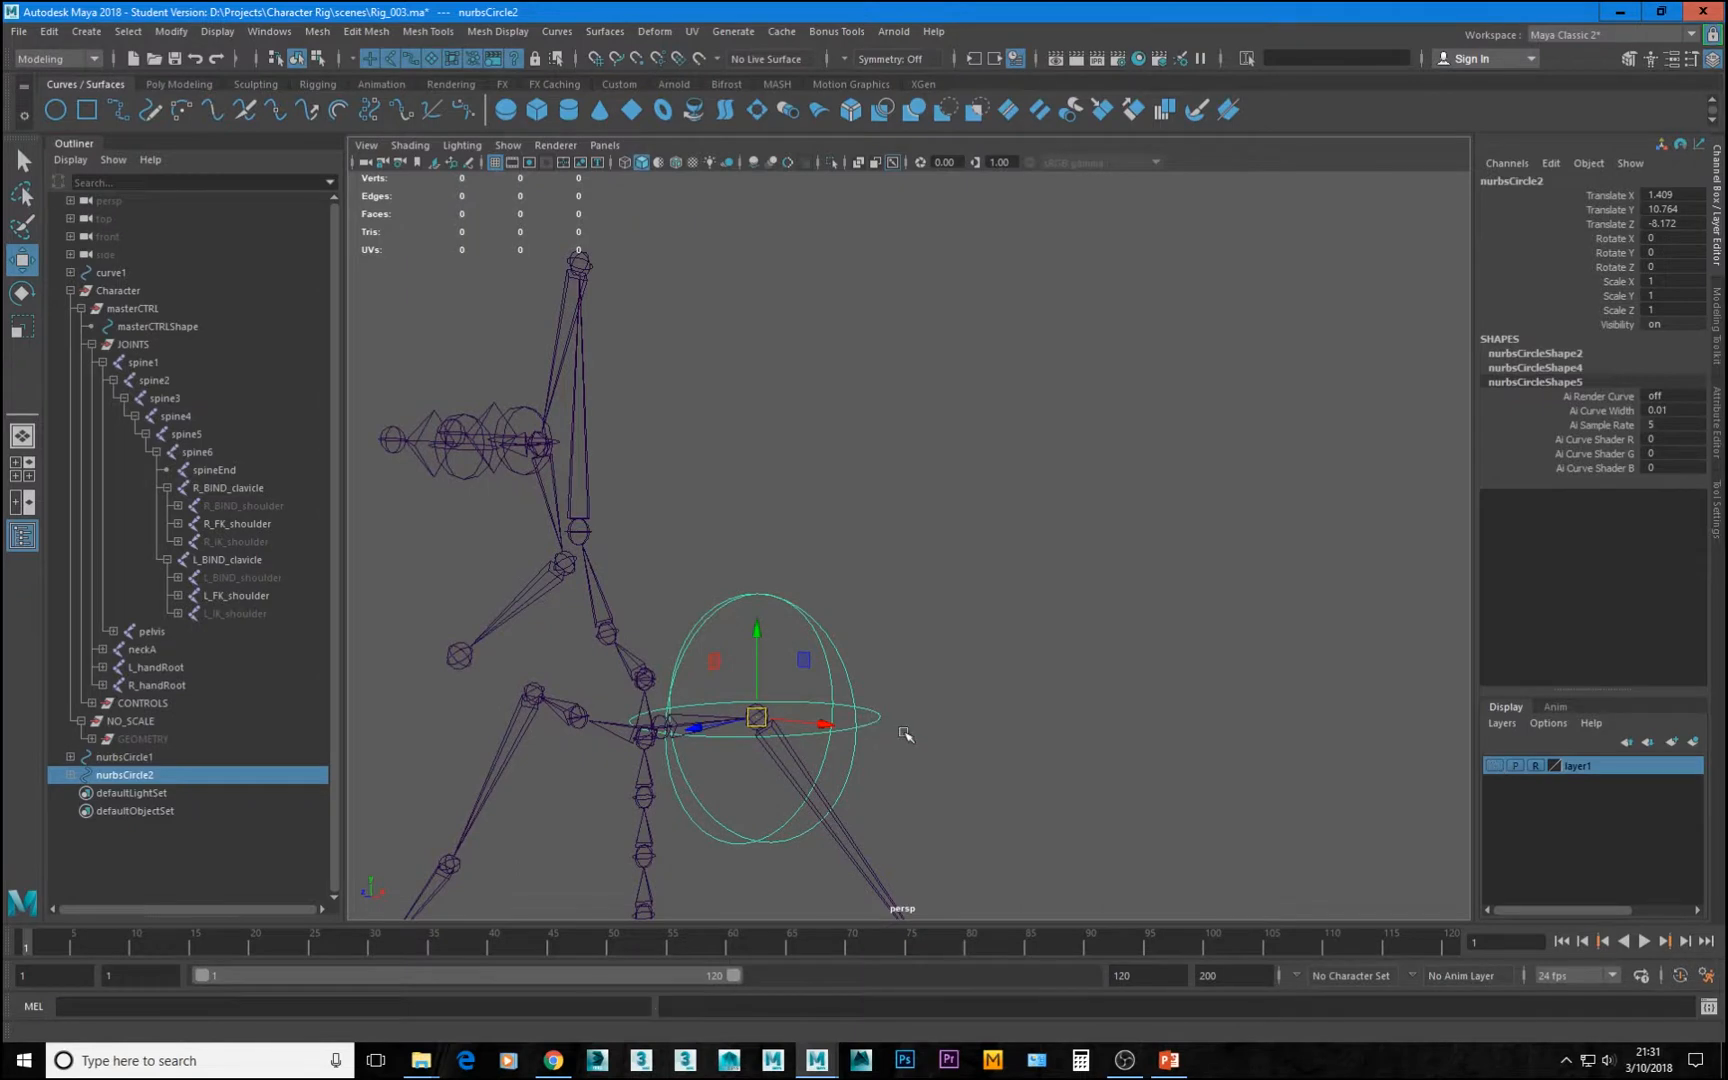
left_click(1493, 765)
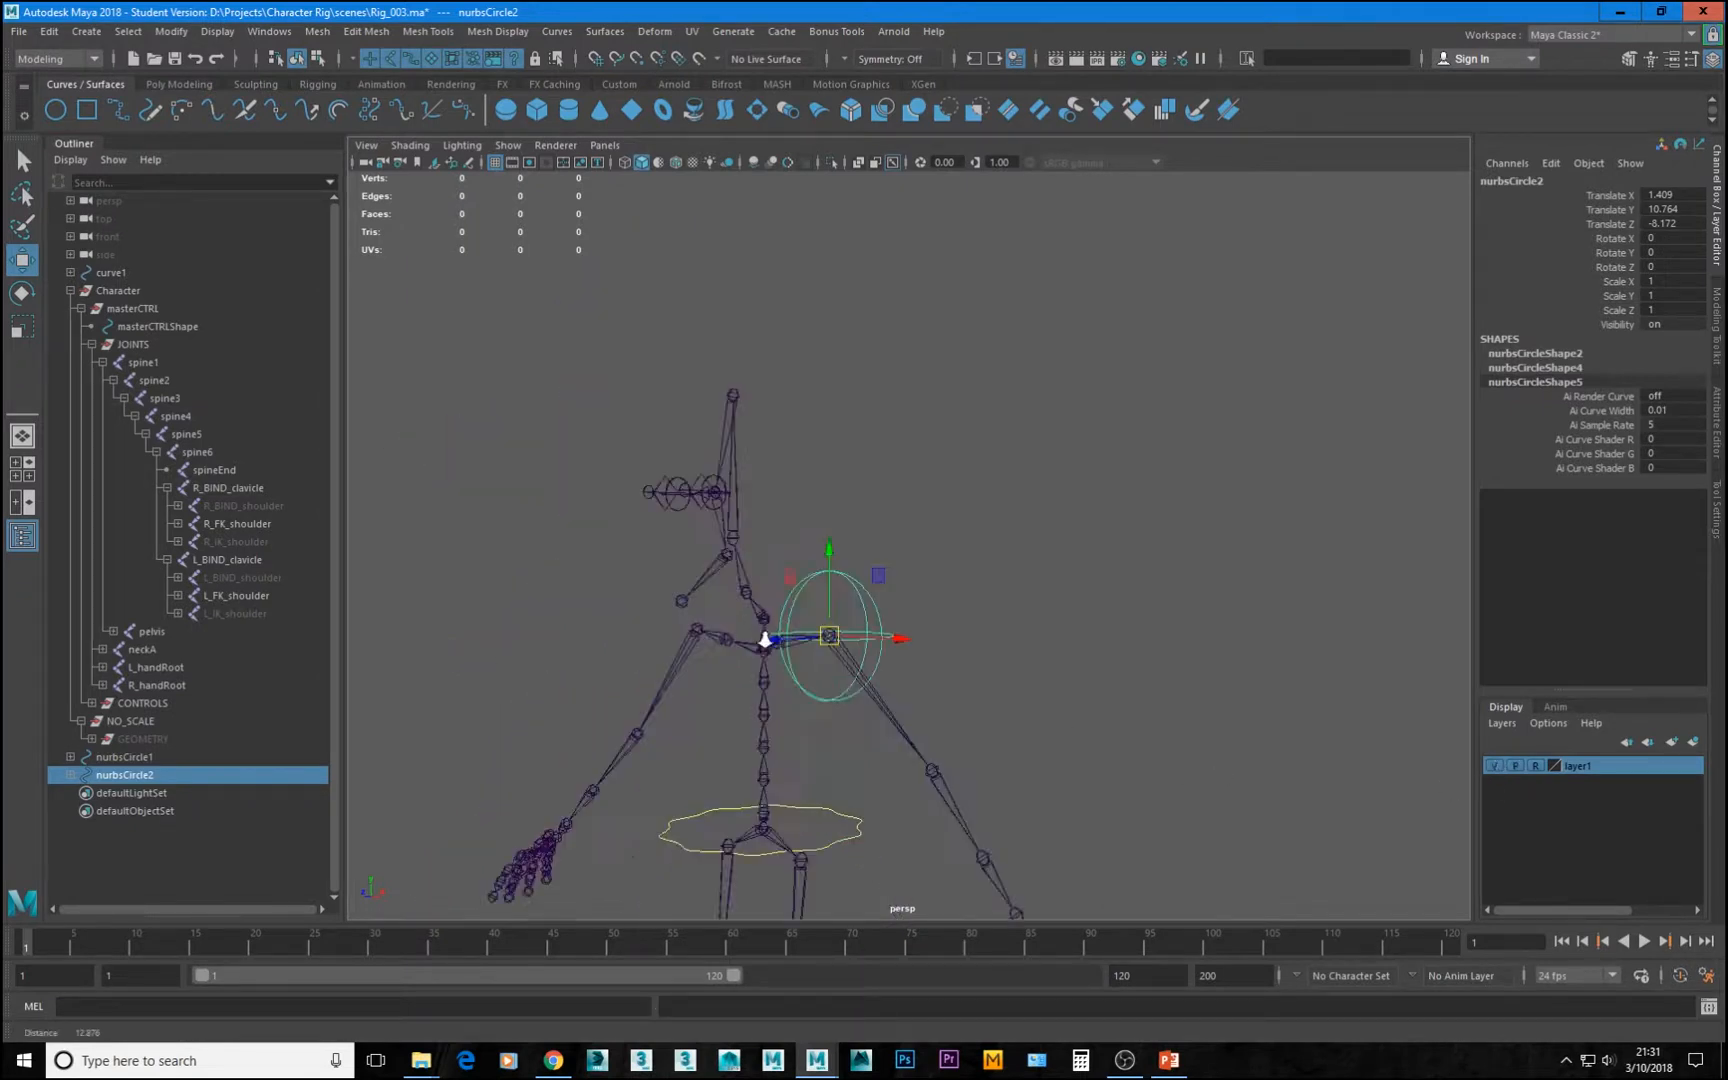
Turn on the GEOMETRY attribute of masterCTRL to show the character mesh around the joints
left_click_drag(1056, 717, 810, 817, "alt")
left_click(876, 764)
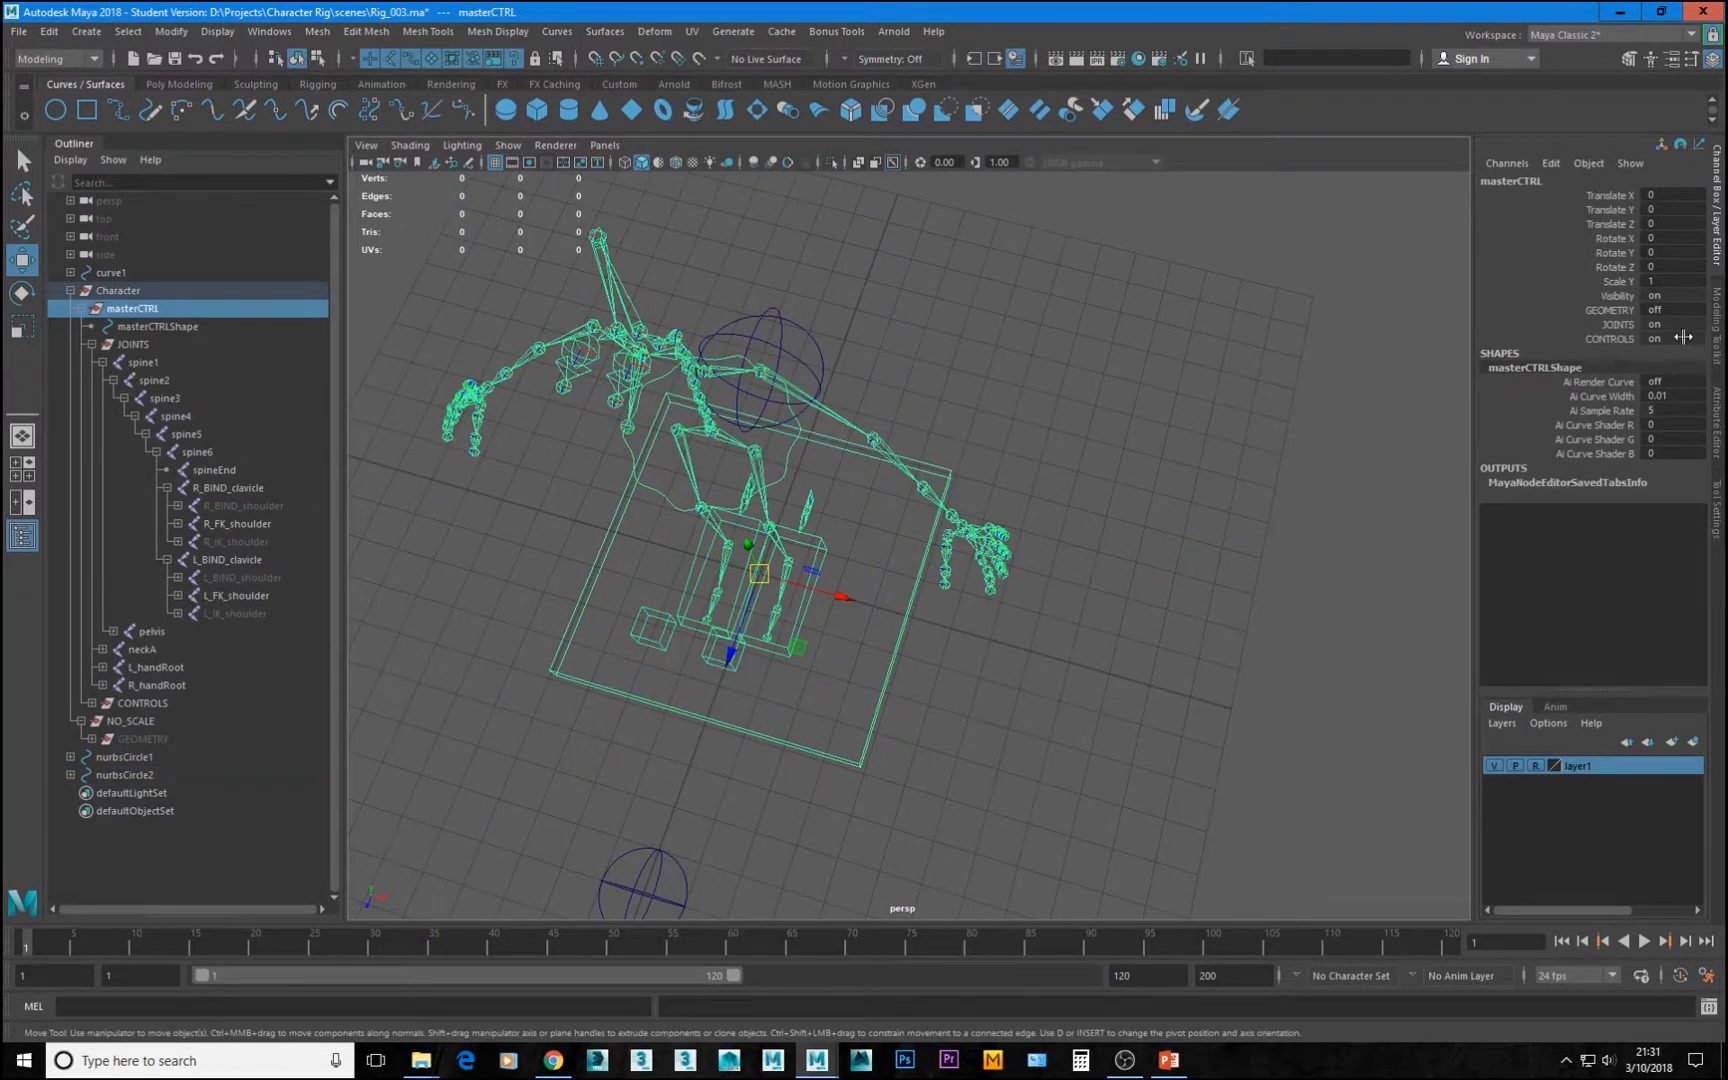
double_click(1670, 311)
key("Return")
left_click_drag(1090, 700, 1030, 590, "alt")
middle_click_drag(1015, 610, 903, 737, "alt")
right_click_drag(903, 737, 1109, 653, "alt")
middle_click_drag(1109, 653, 1400, 563, "alt")
Scale the left shoulder control curve uniformly to 0.671 so it fits around the character's shoulder
left_click(820, 583)
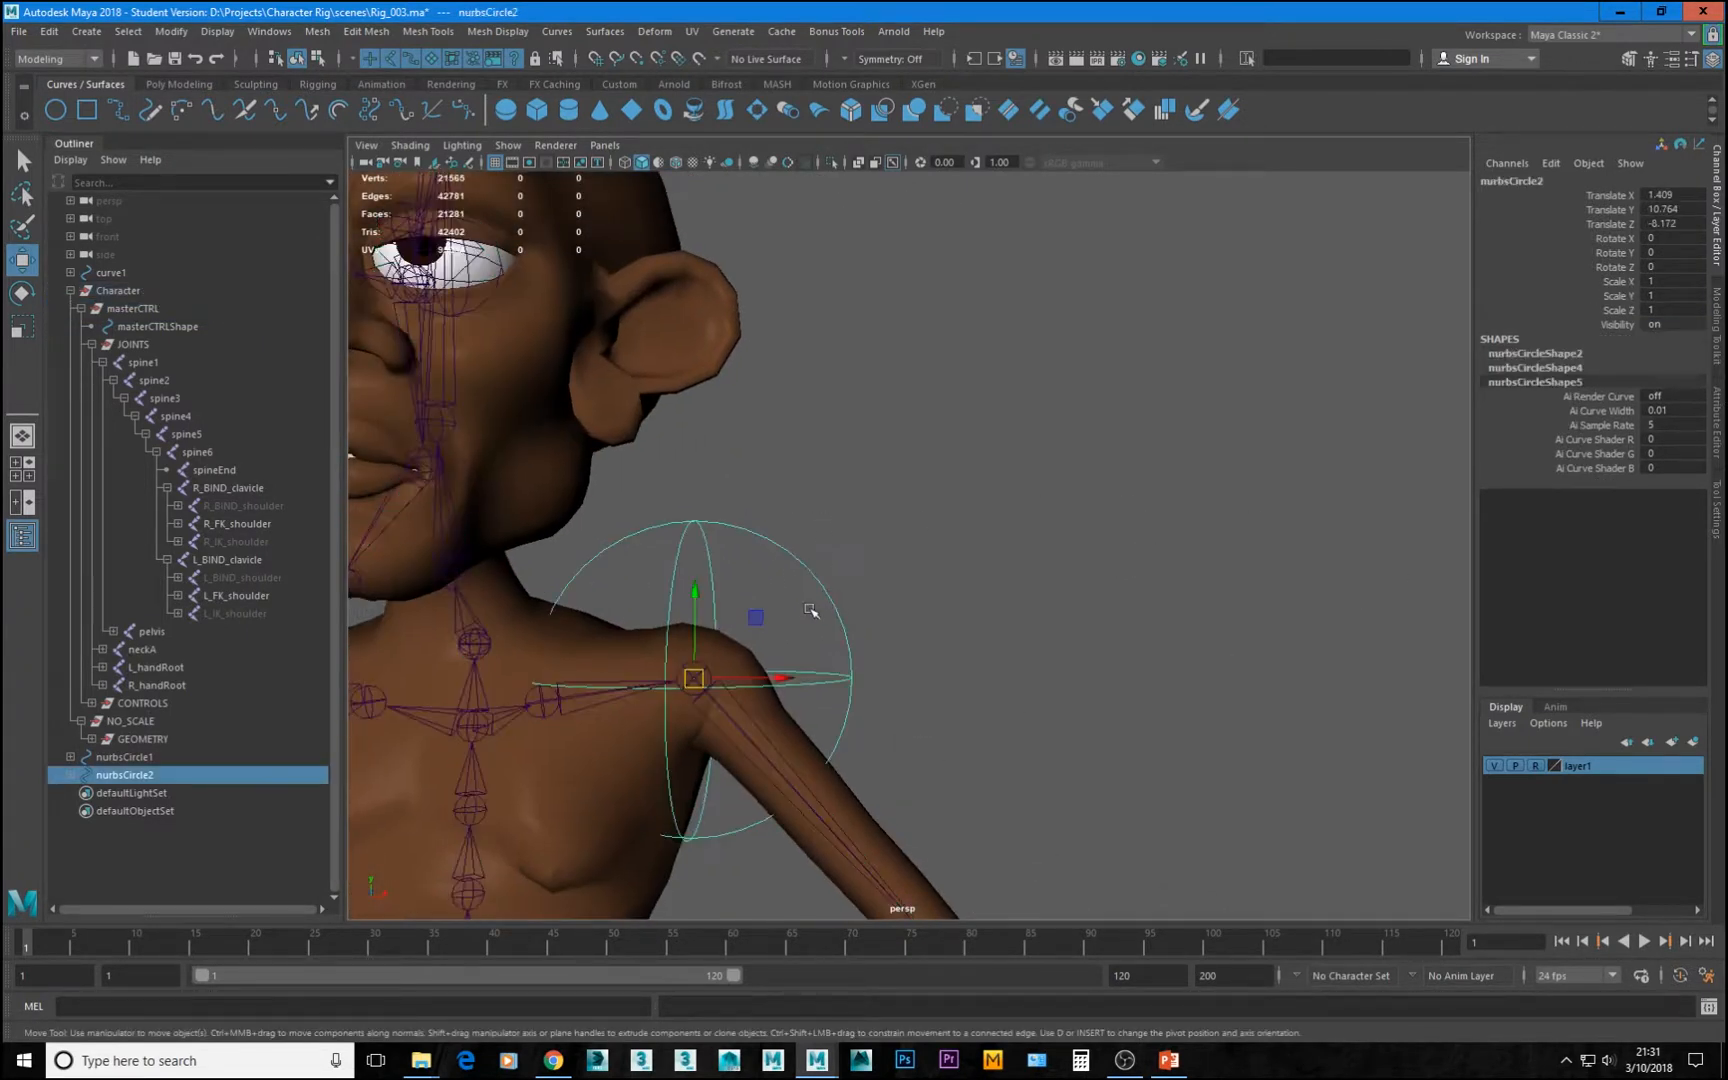
key("r")
left_click_drag(693, 679, 610, 717)
scroll(618, 705, "down", 4)
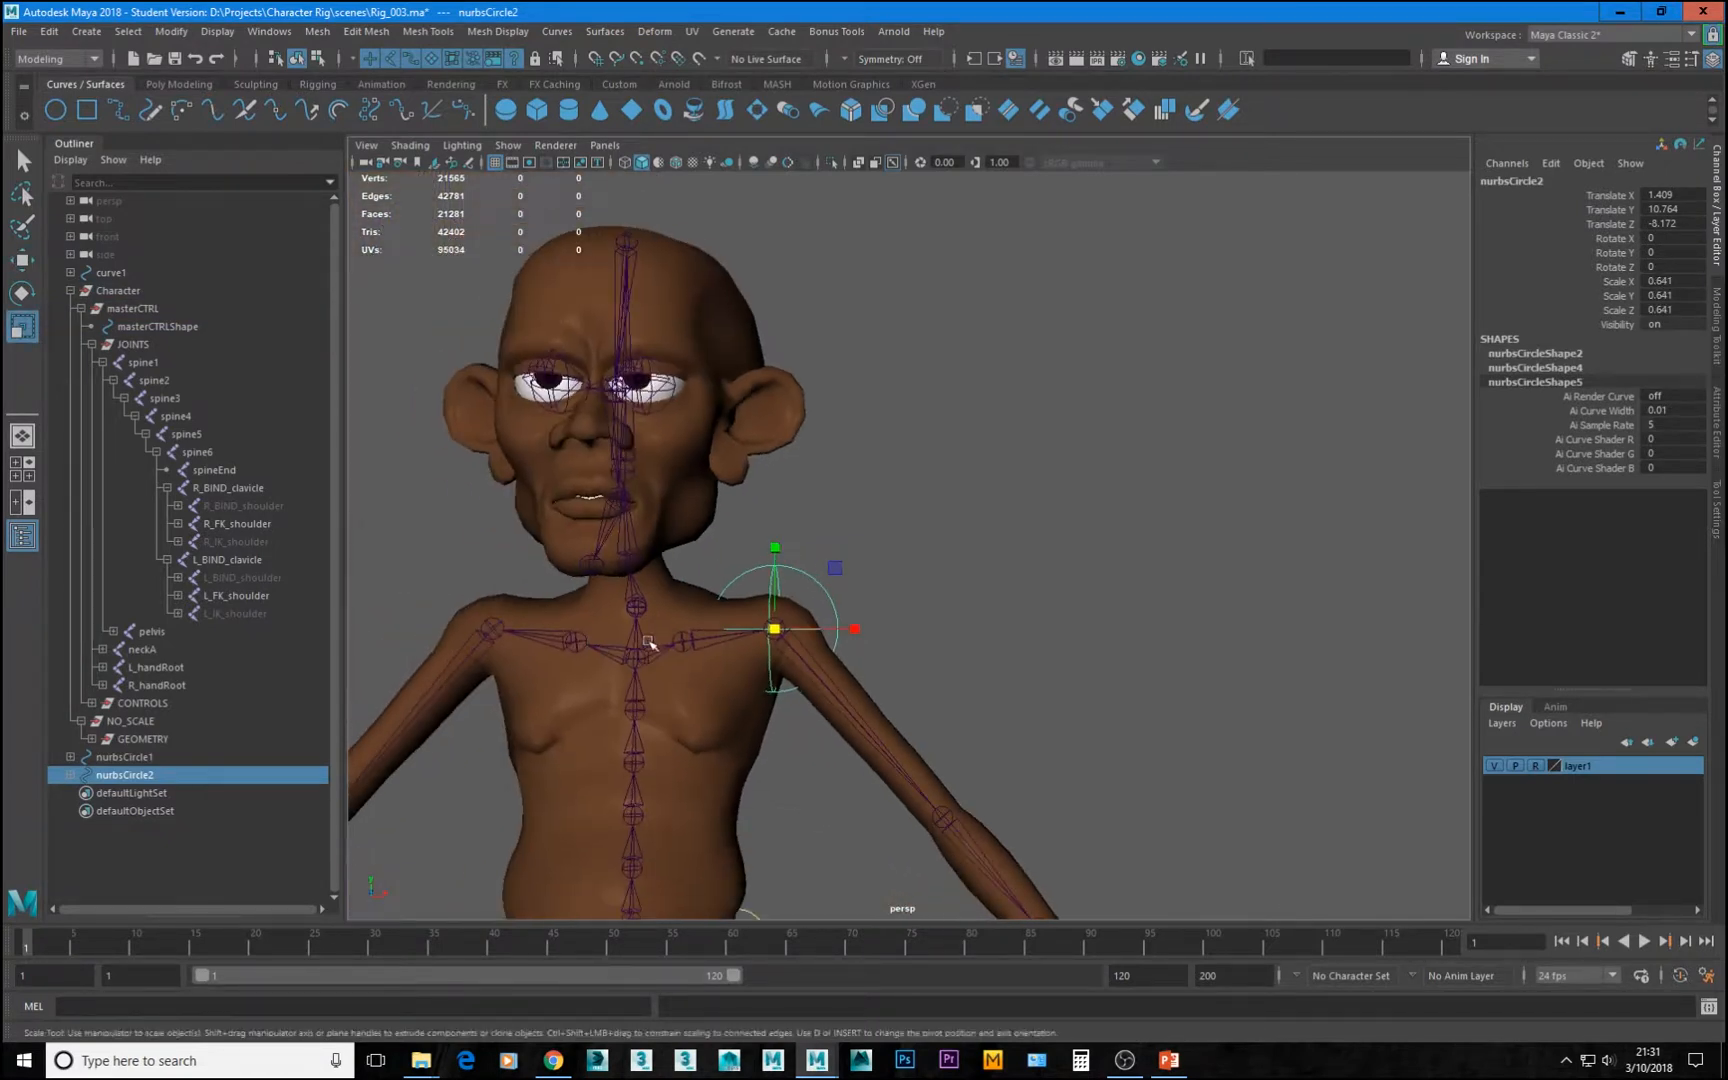
left_click_drag(652, 644, 690, 634, "alt")
left_click_drag(795, 655, 870, 648, "alt")
left_click_drag(968, 607, 1212, 661)
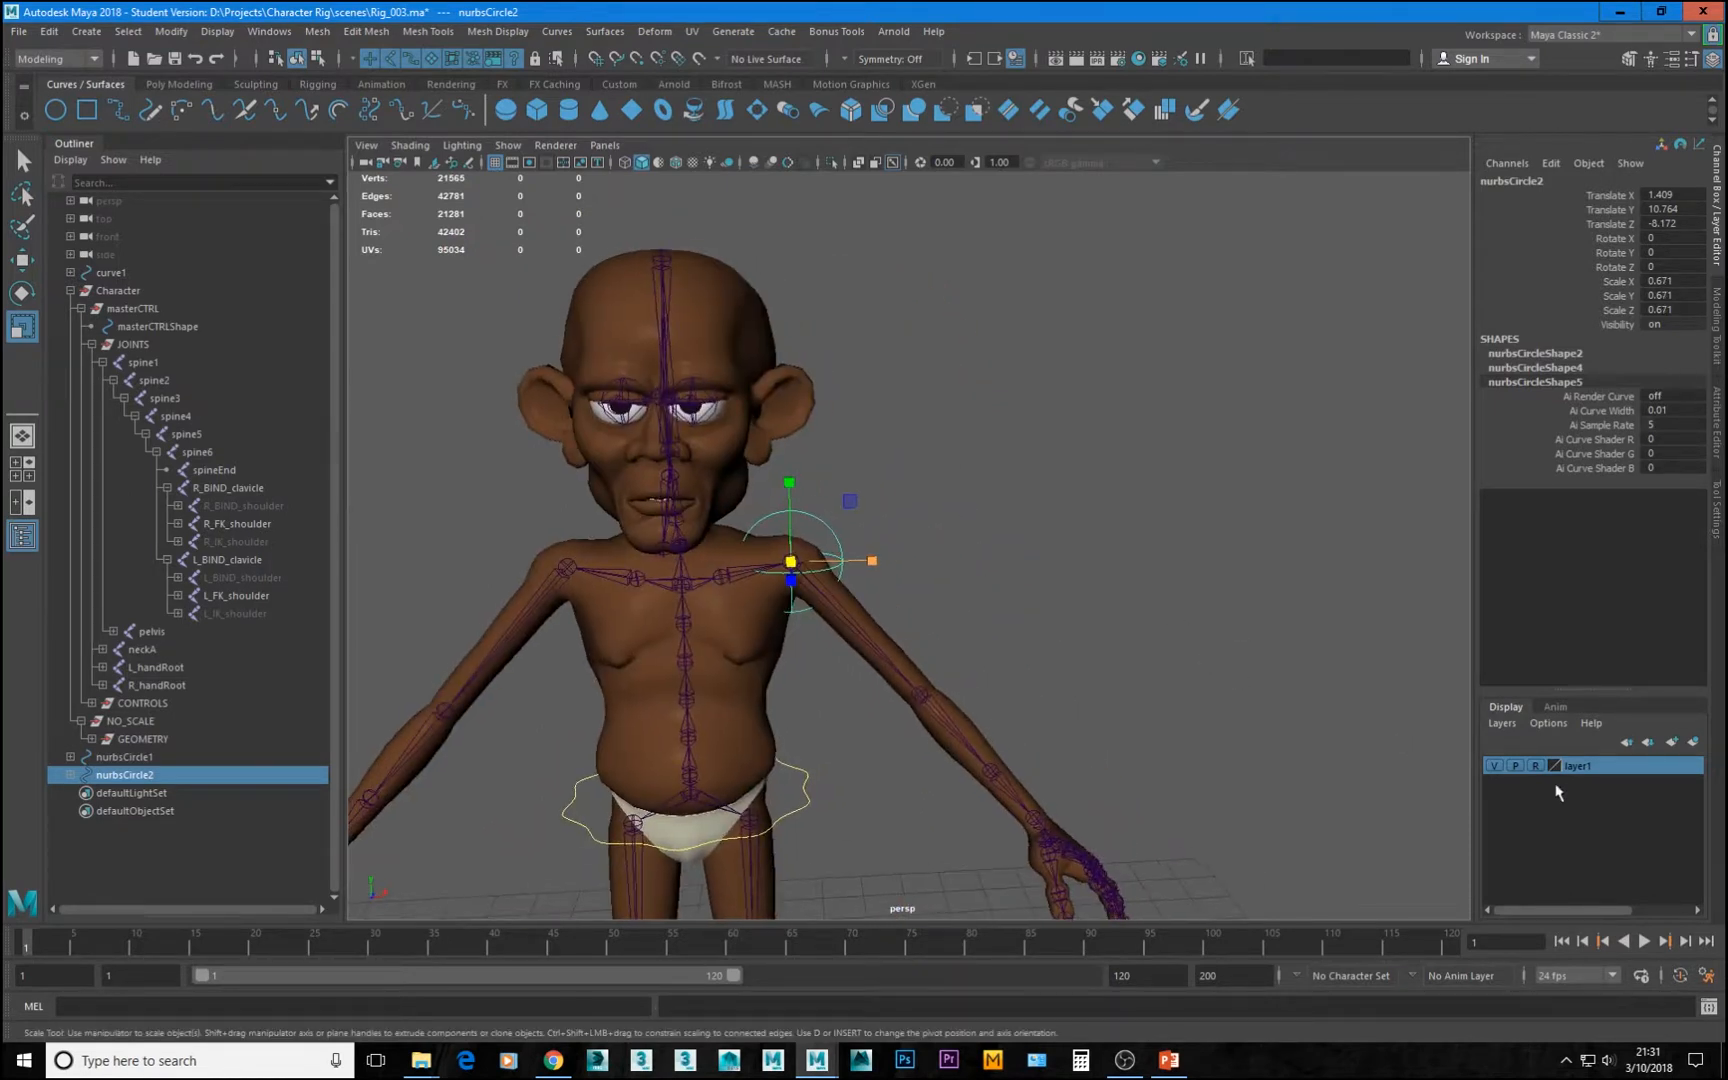
middle_click_drag(789, 638, 739, 529, "alt")
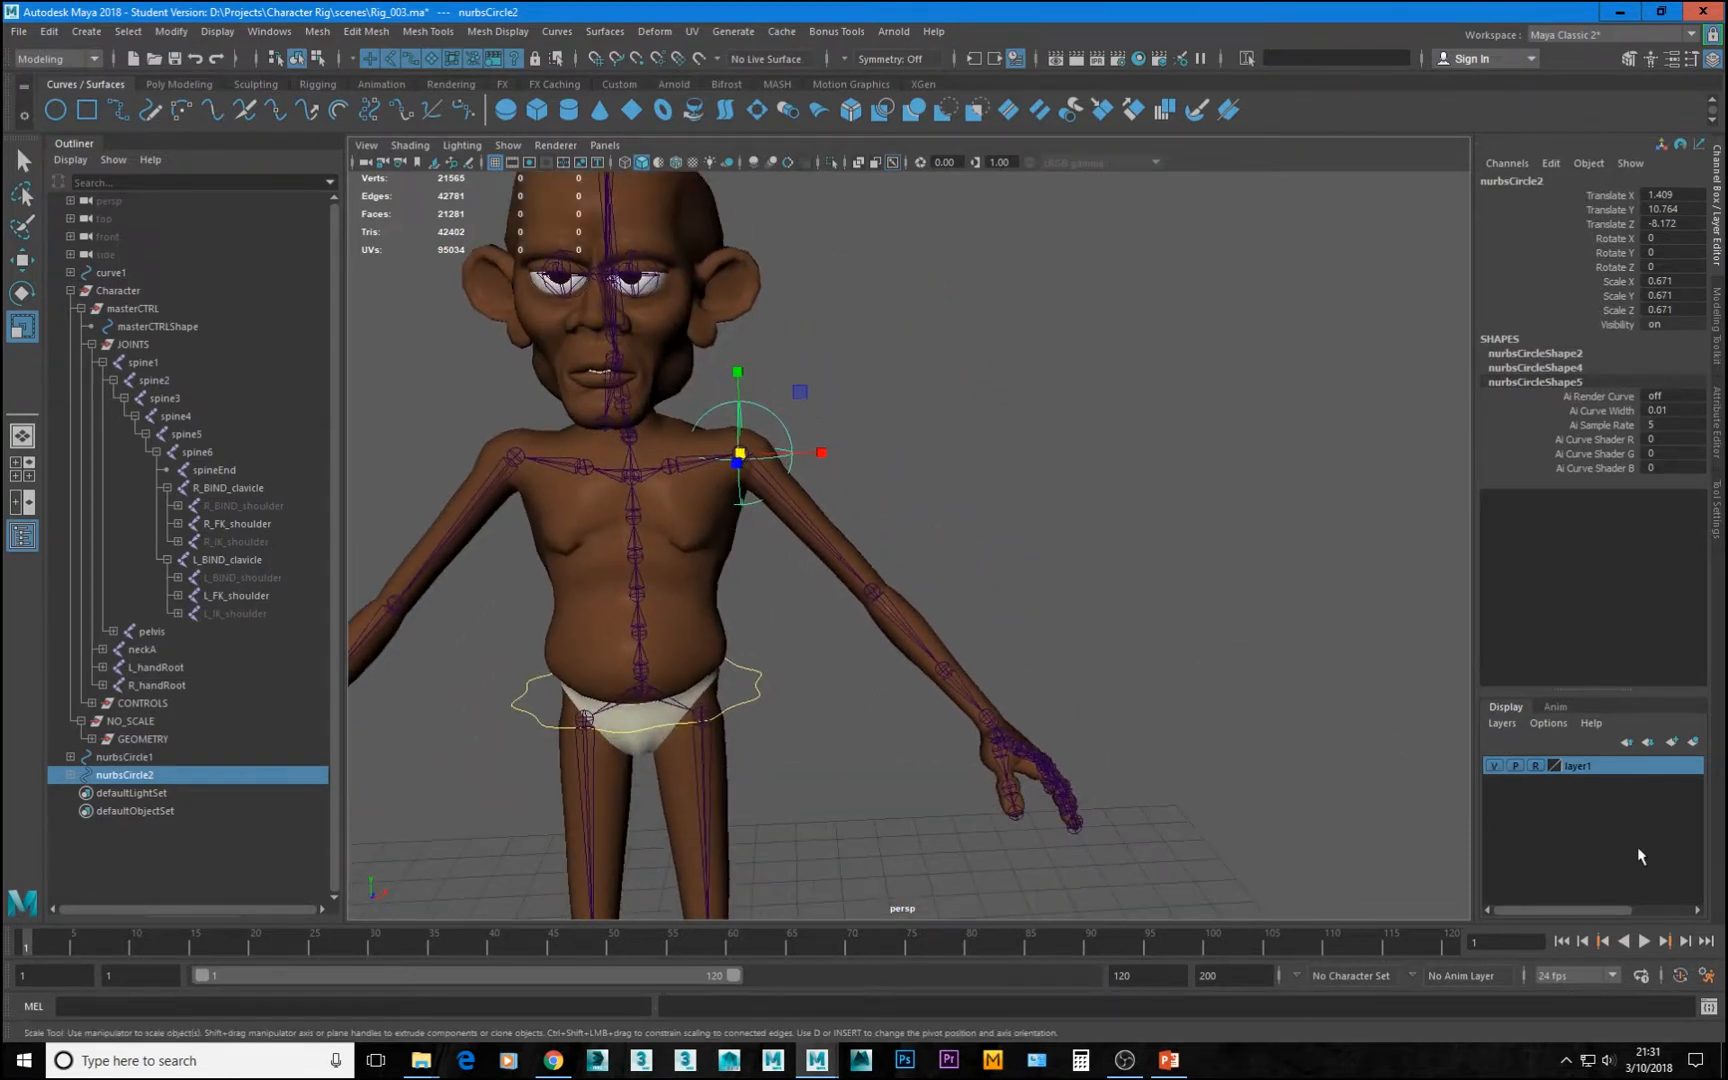
Hide layer1, duplicate the shoulder control and snap the copy onto the left elbow joint at Translate X 3.127, Y 8.821, Z -8.429
left_click(1493, 765)
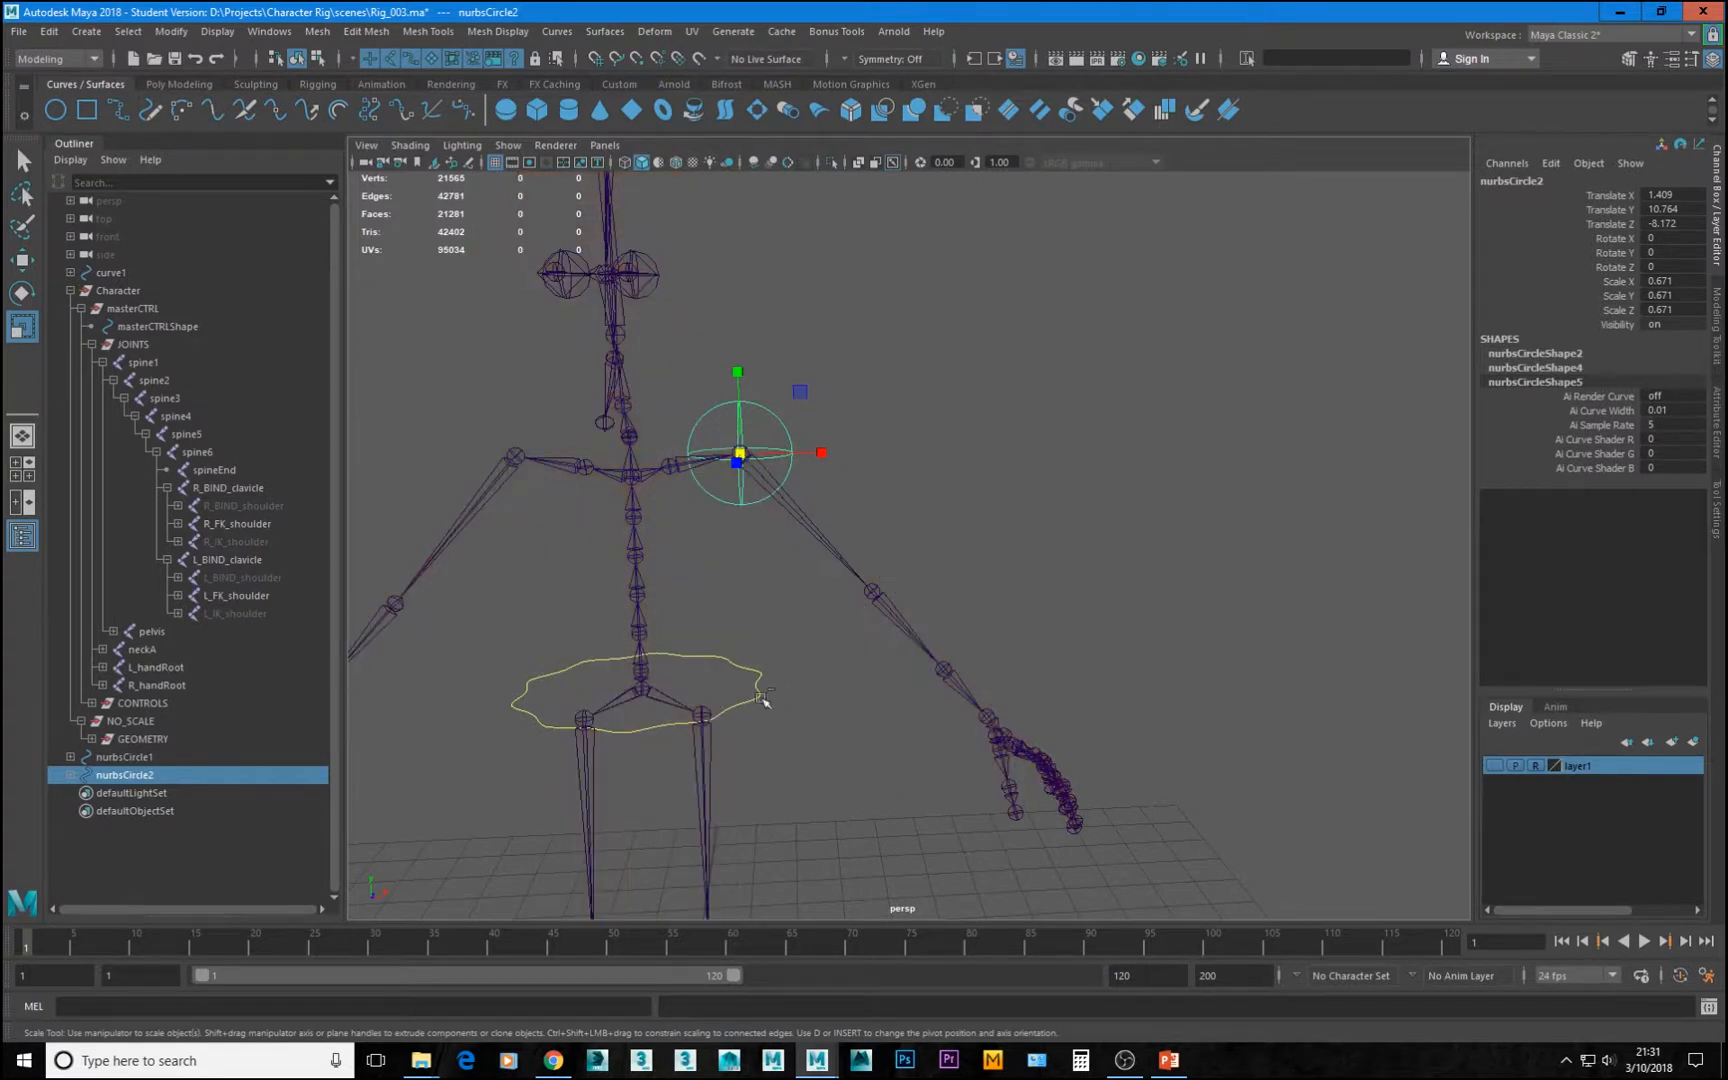
key("ctrl+d")
key("w")
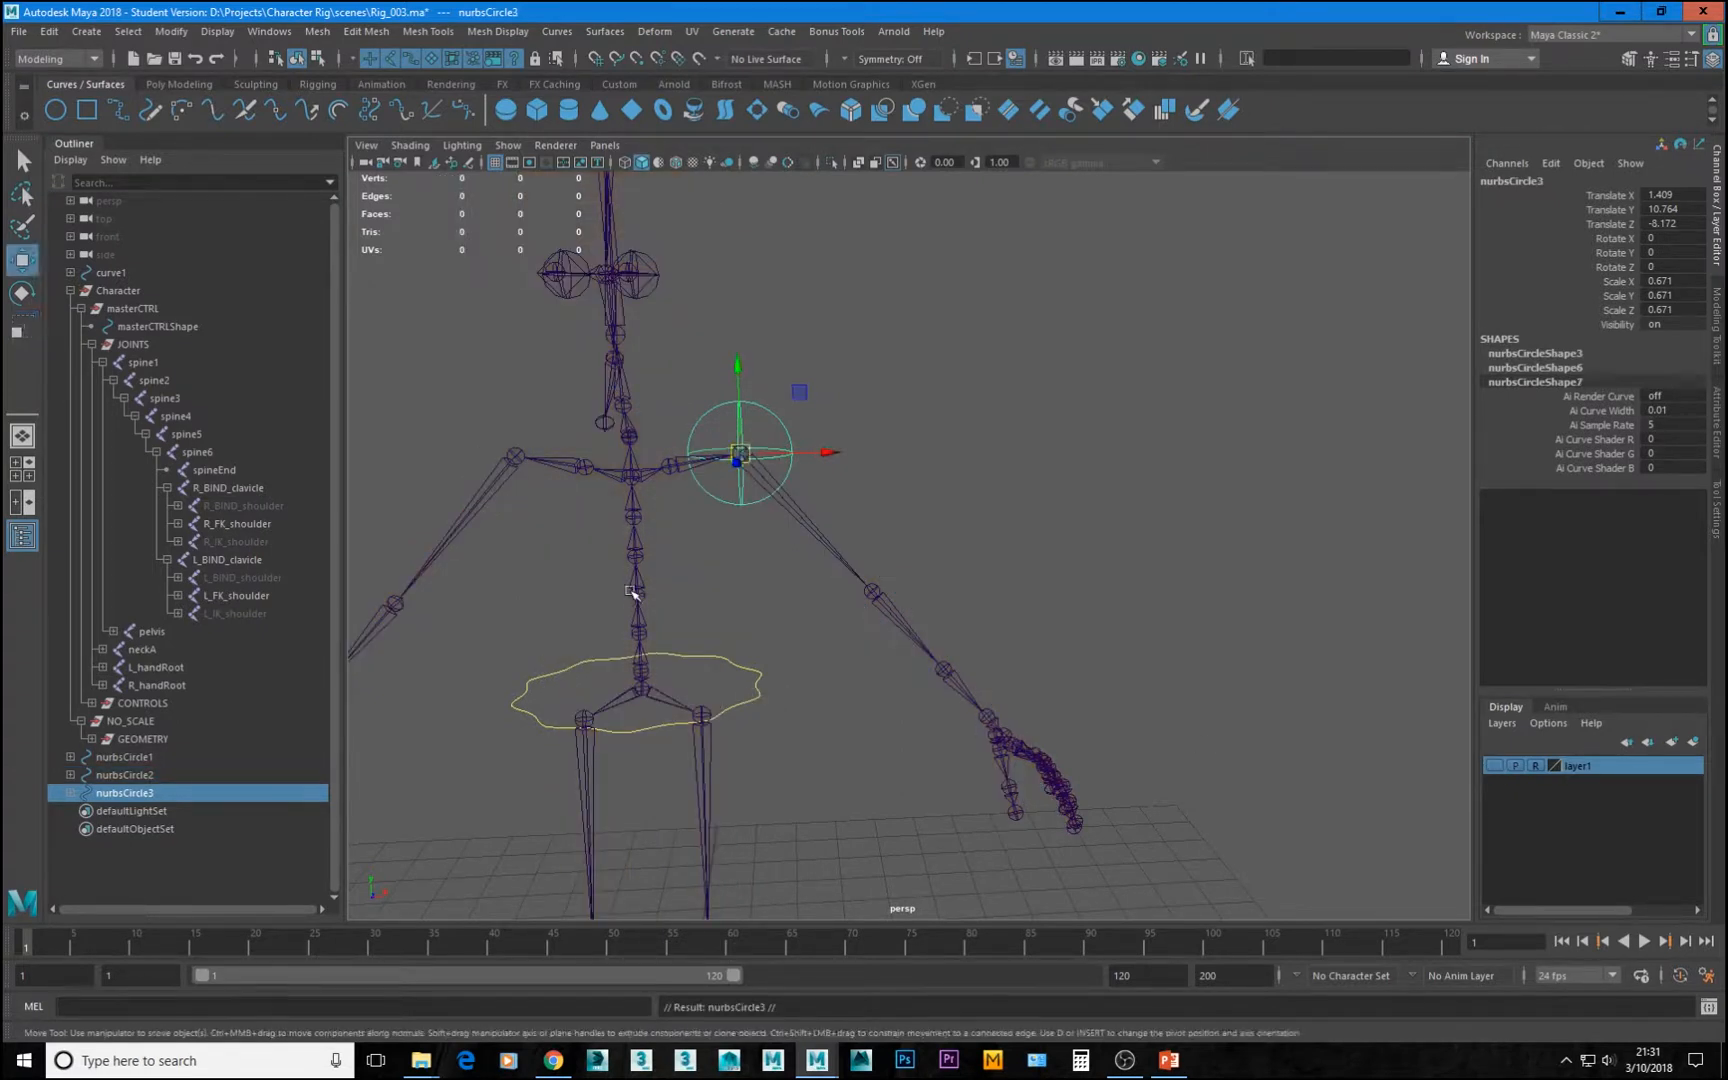
left_click_drag(740, 455, 876, 582)
left_click_drag(980, 656, 1100, 700, "alt")
Show layer1 again and scale the left elbow control uniformly to 0.556 to fit around the arm mesh
left_click(1493, 765)
left_click_drag(1230, 690, 1085, 660, "alt")
middle_click_drag(1085, 660, 860, 625, "alt")
scroll(862, 627, "up", 5)
left_click_drag(885, 640, 1030, 698, "alt")
scroll(1000, 685, "down", 2)
key("r")
left_click_drag(609, 609, 559, 615)
scroll(530, 605, "down", 8)
left_click_drag(476, 562, 417, 552, "alt")
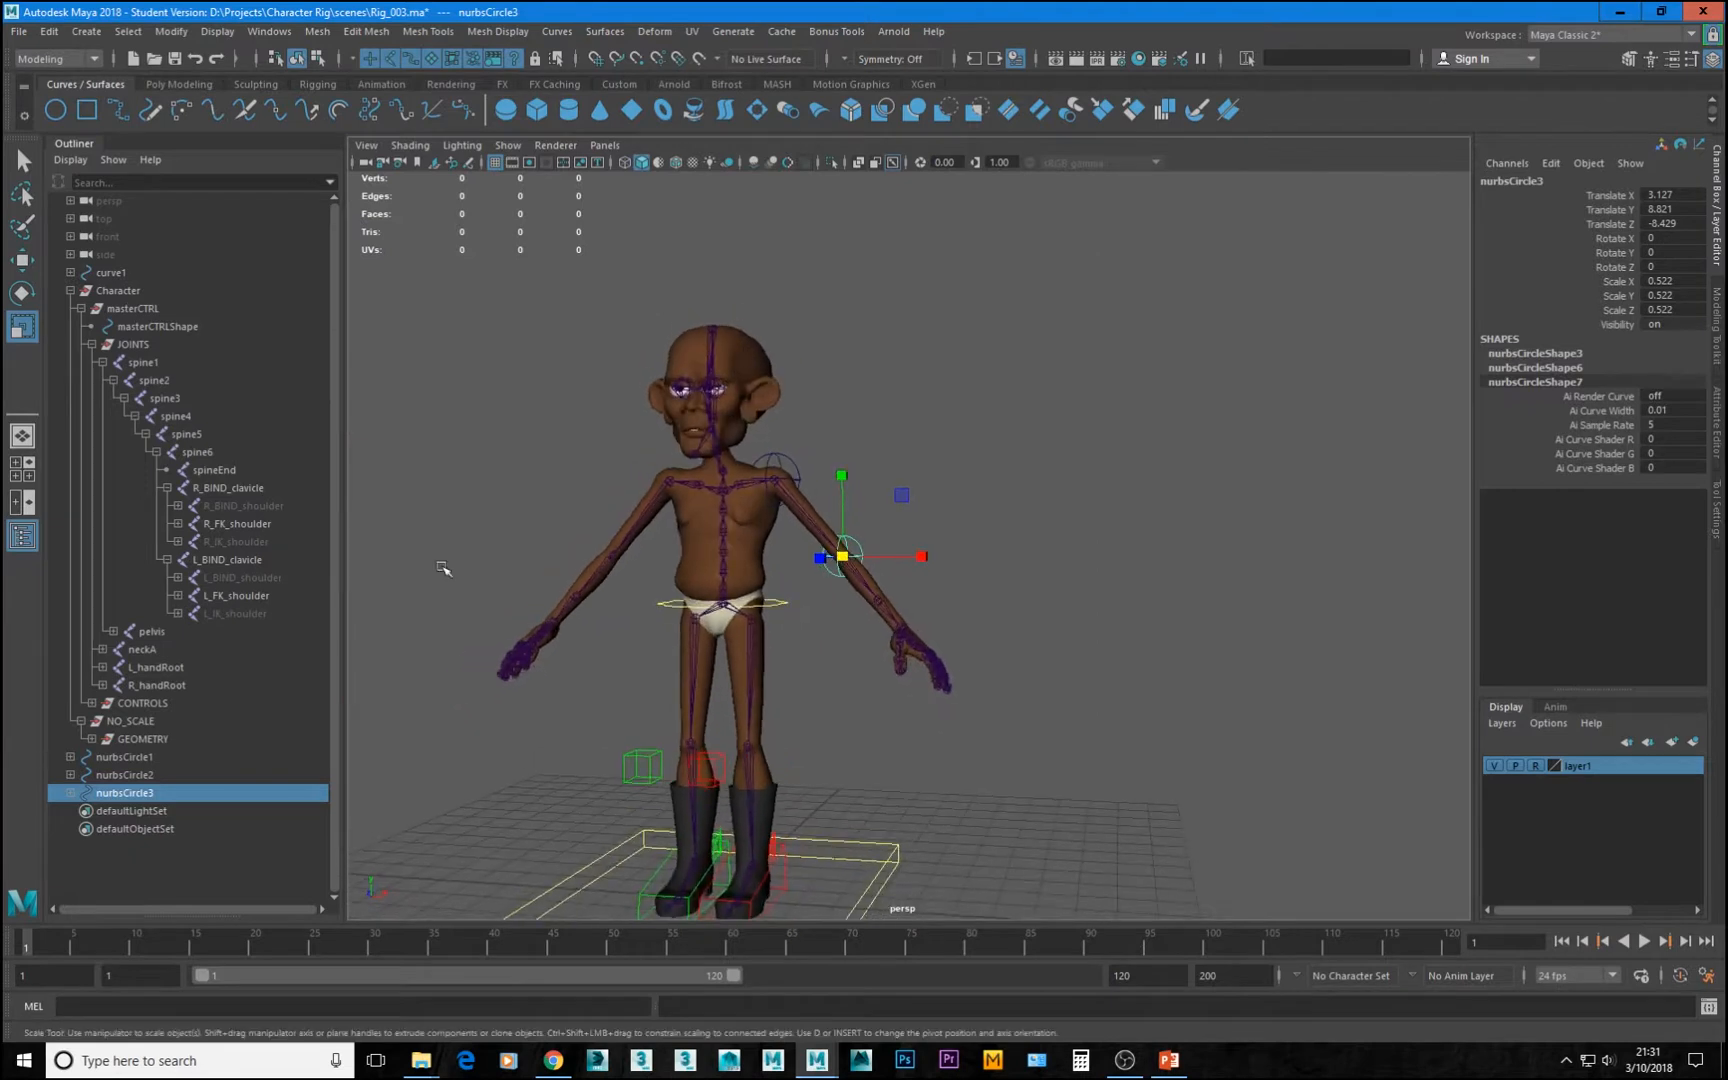
right_click_drag(417, 552, 900, 646, "alt")
middle_click_drag(900, 646, 903, 640)
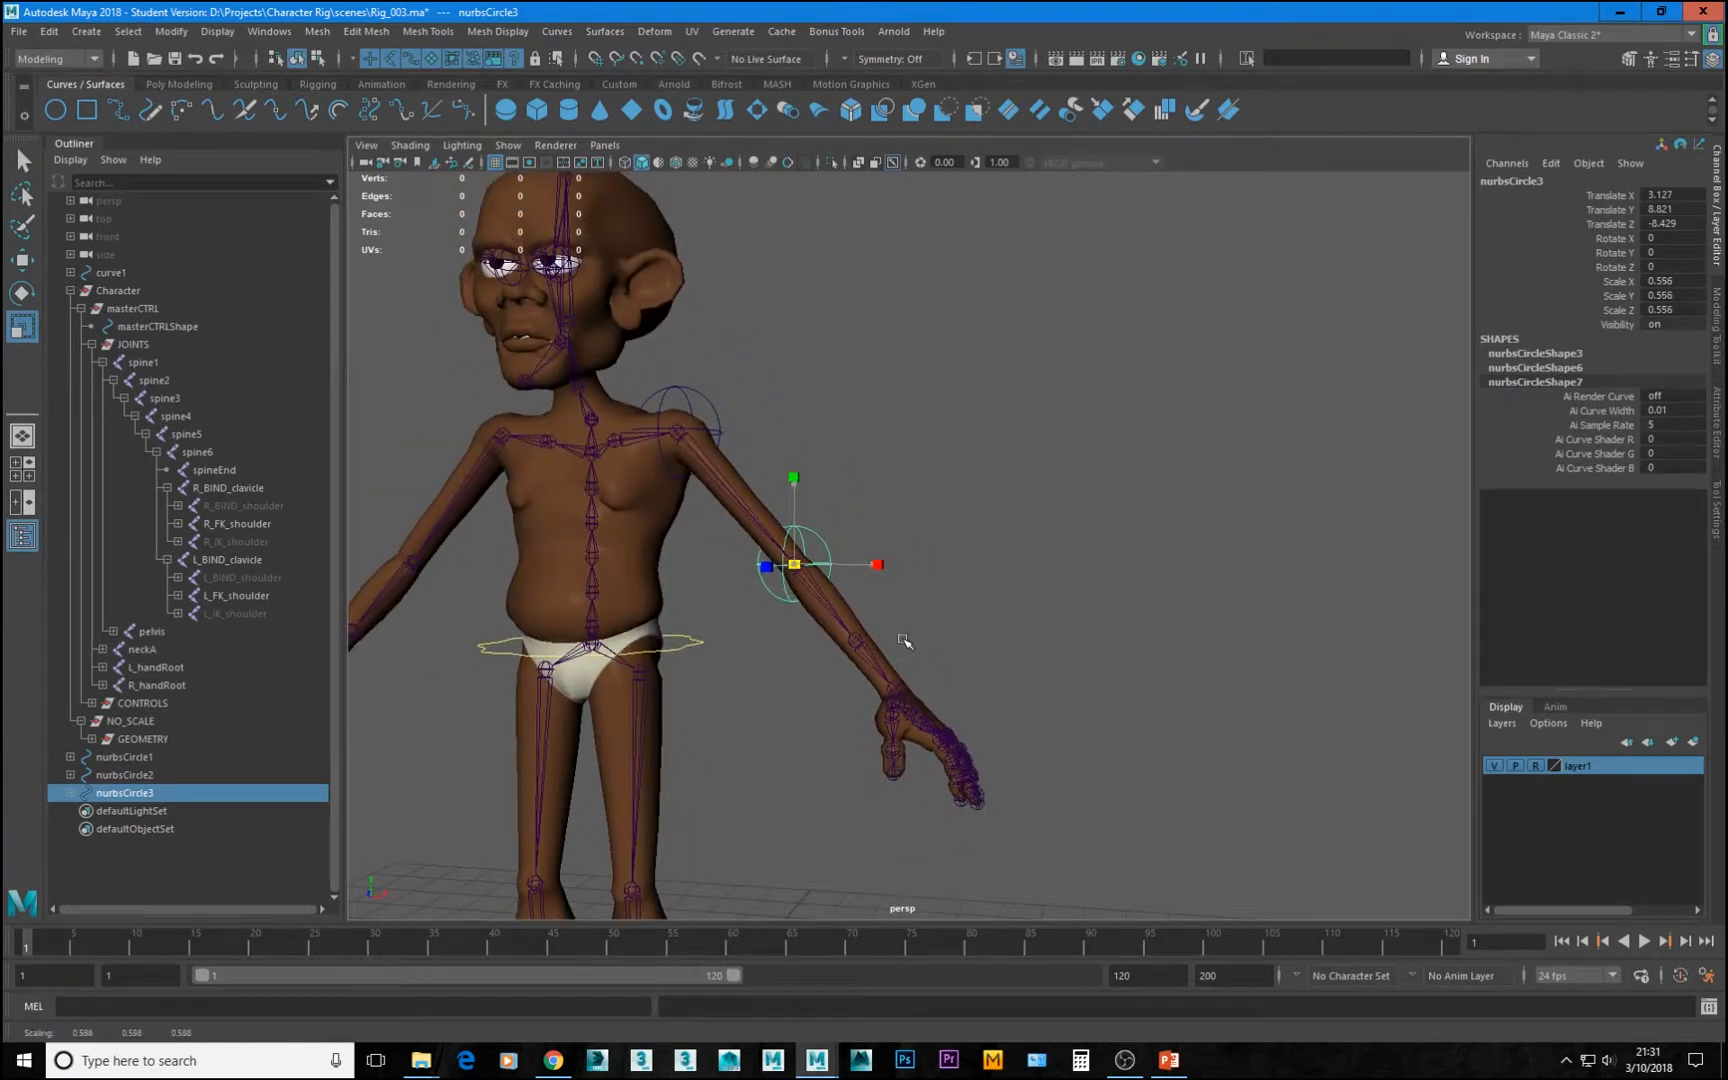
left_click_drag(903, 640, 1007, 681, "alt")
Hide layer1, duplicate the elbow control and snap the copy onto the left wrist joint at Translate X 4.688, Y 7.065, Z -8.133
left_click(1494, 766)
left_click_drag(1254, 733, 1018, 721, "alt")
right_click_drag(1018, 721, 1034, 634, "alt")
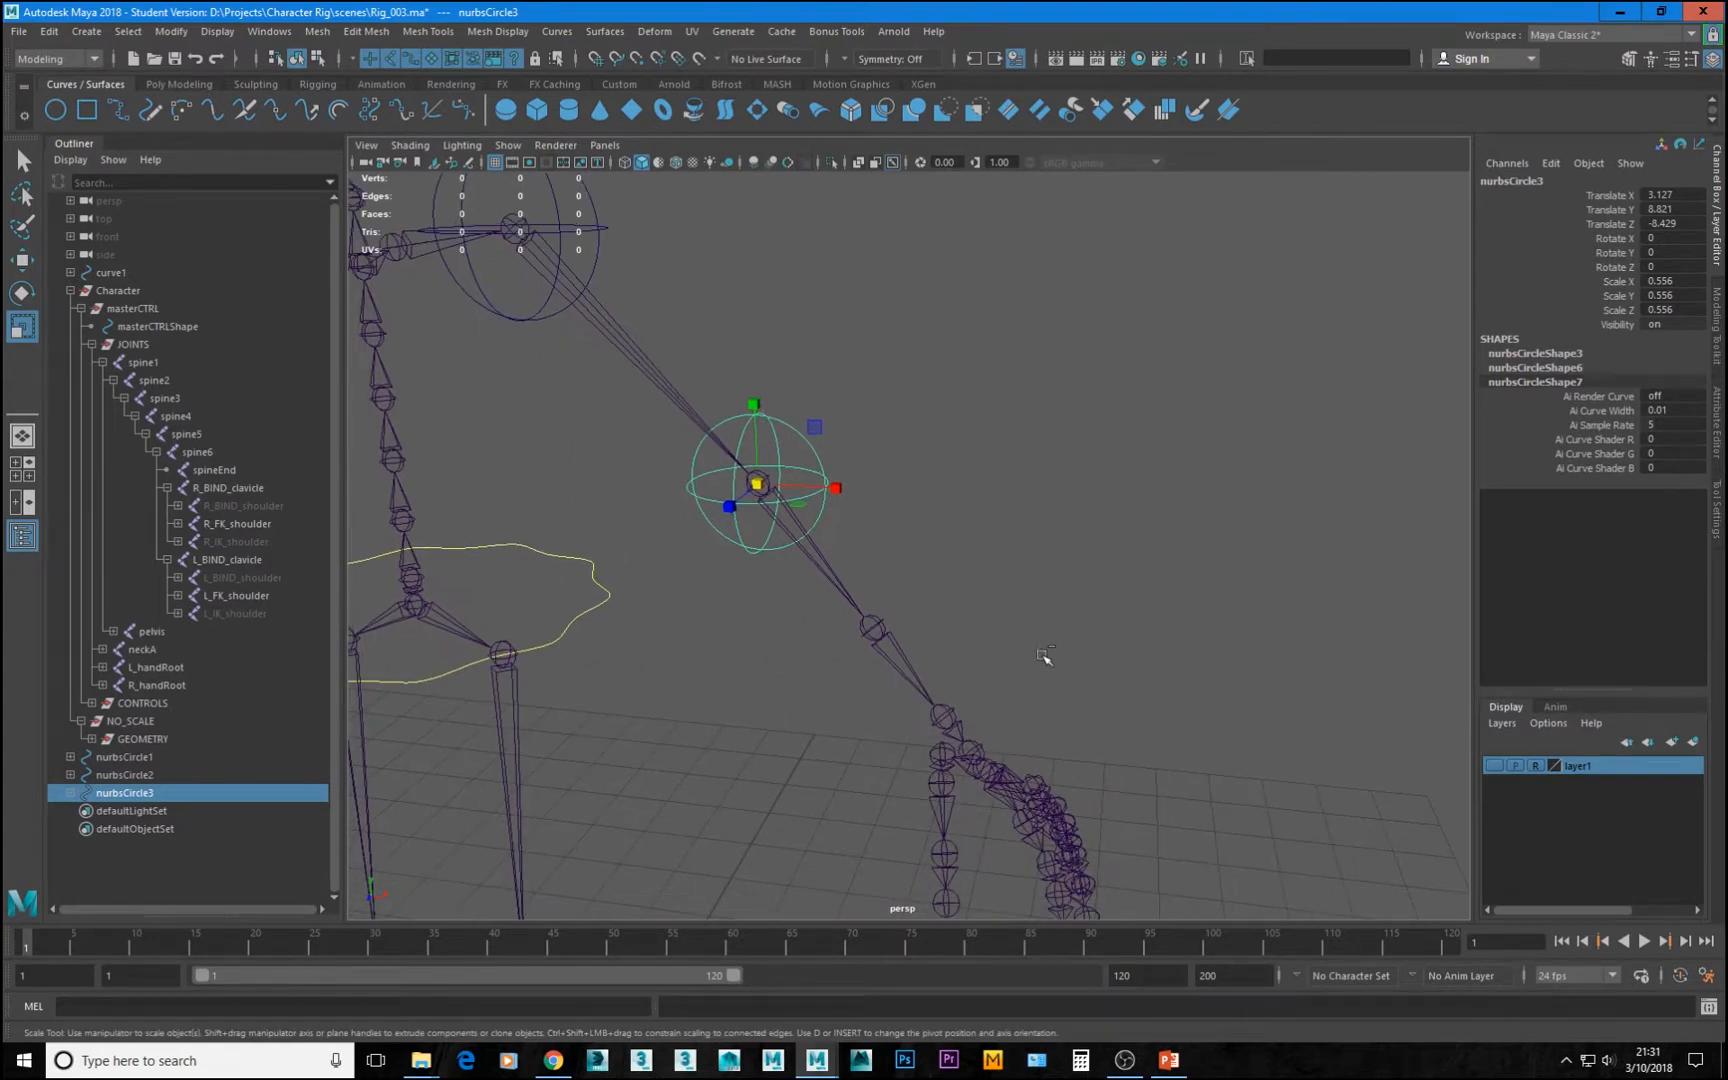
key("ctrl+d")
key("w")
key("v")
left_click_drag(758, 485, 942, 714)
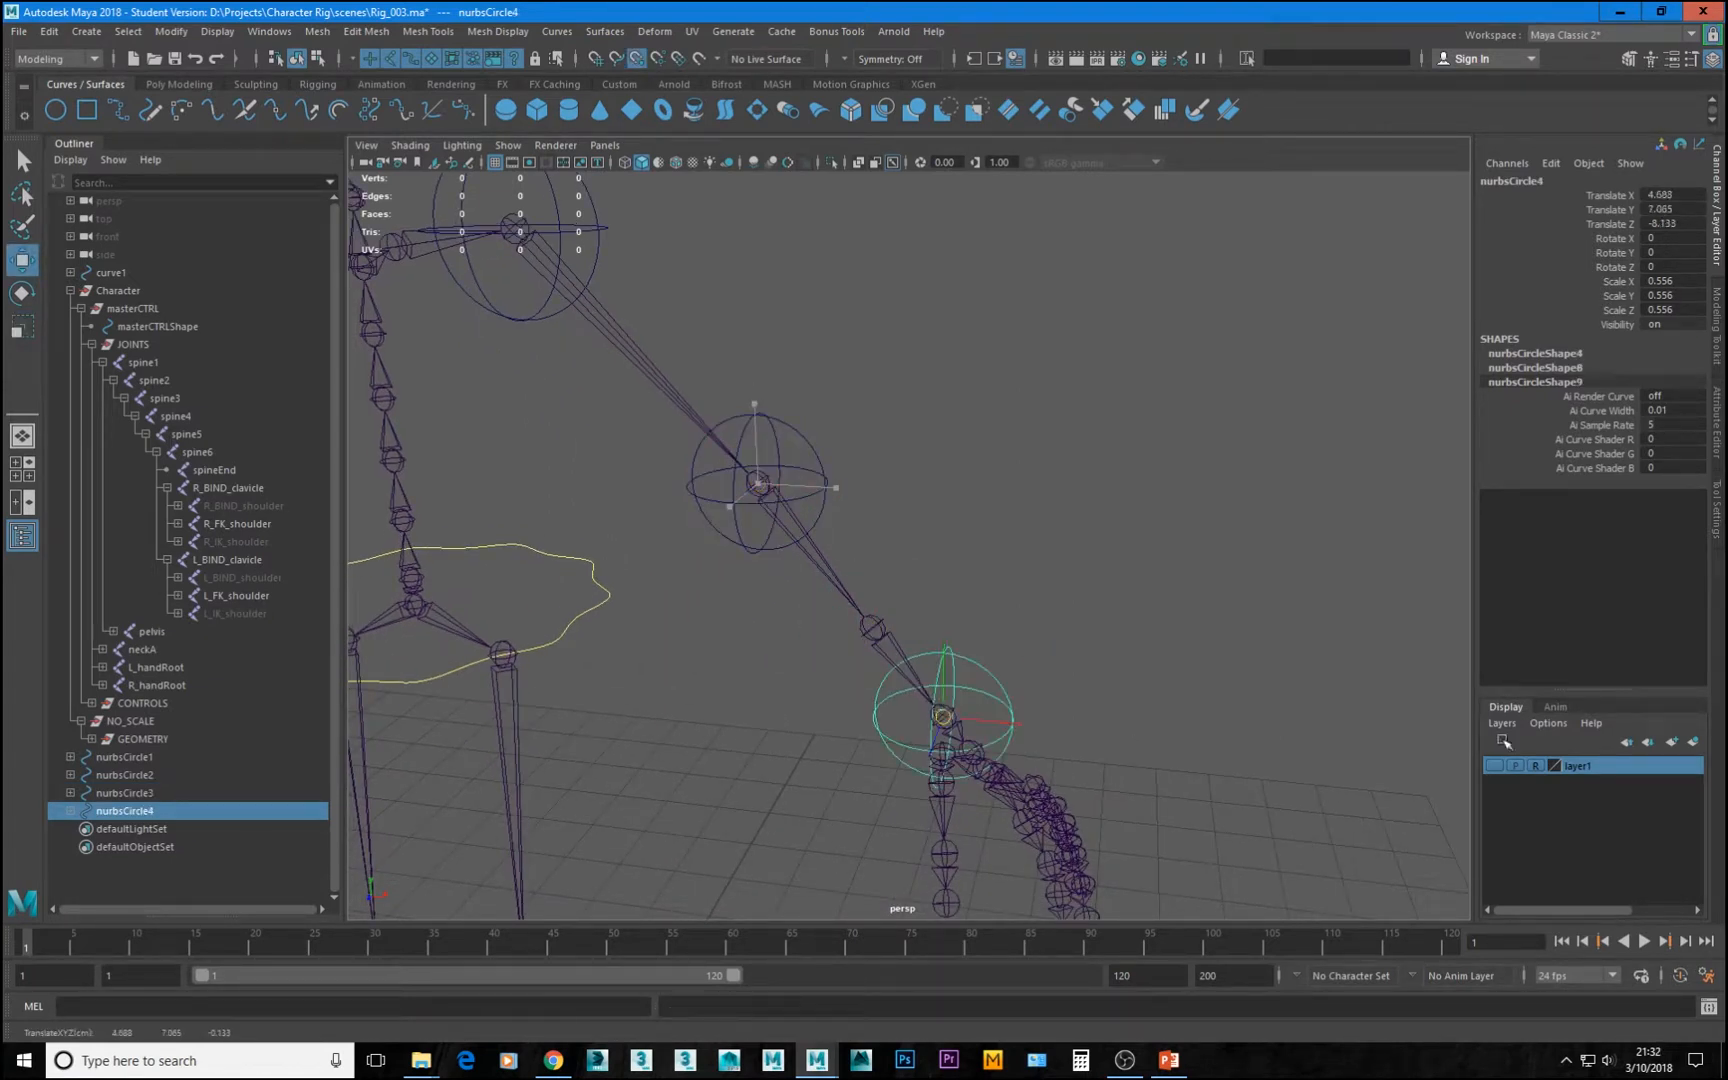
Scale the left wrist control uniformly to 0.471 with layer1 shown, and hide layer1 again
left_click(1494, 765)
key("r")
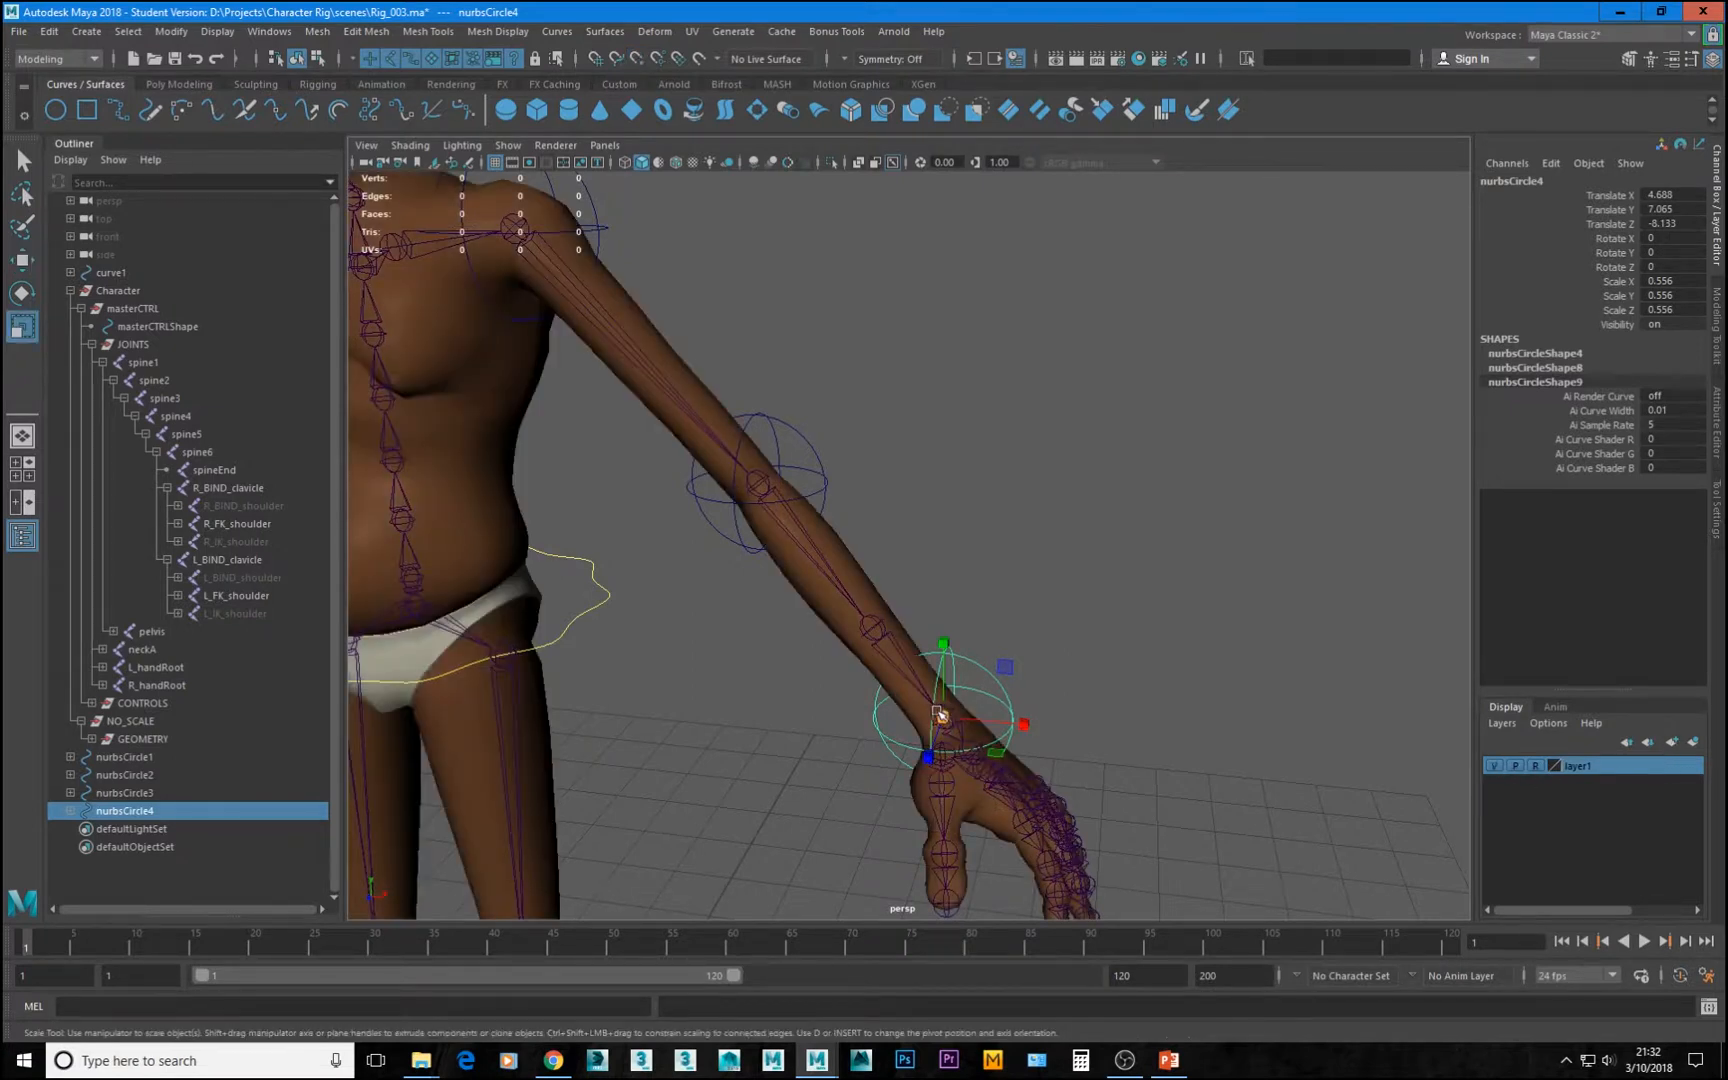
left_click_drag(942, 714, 995, 602)
left_click(1497, 765)
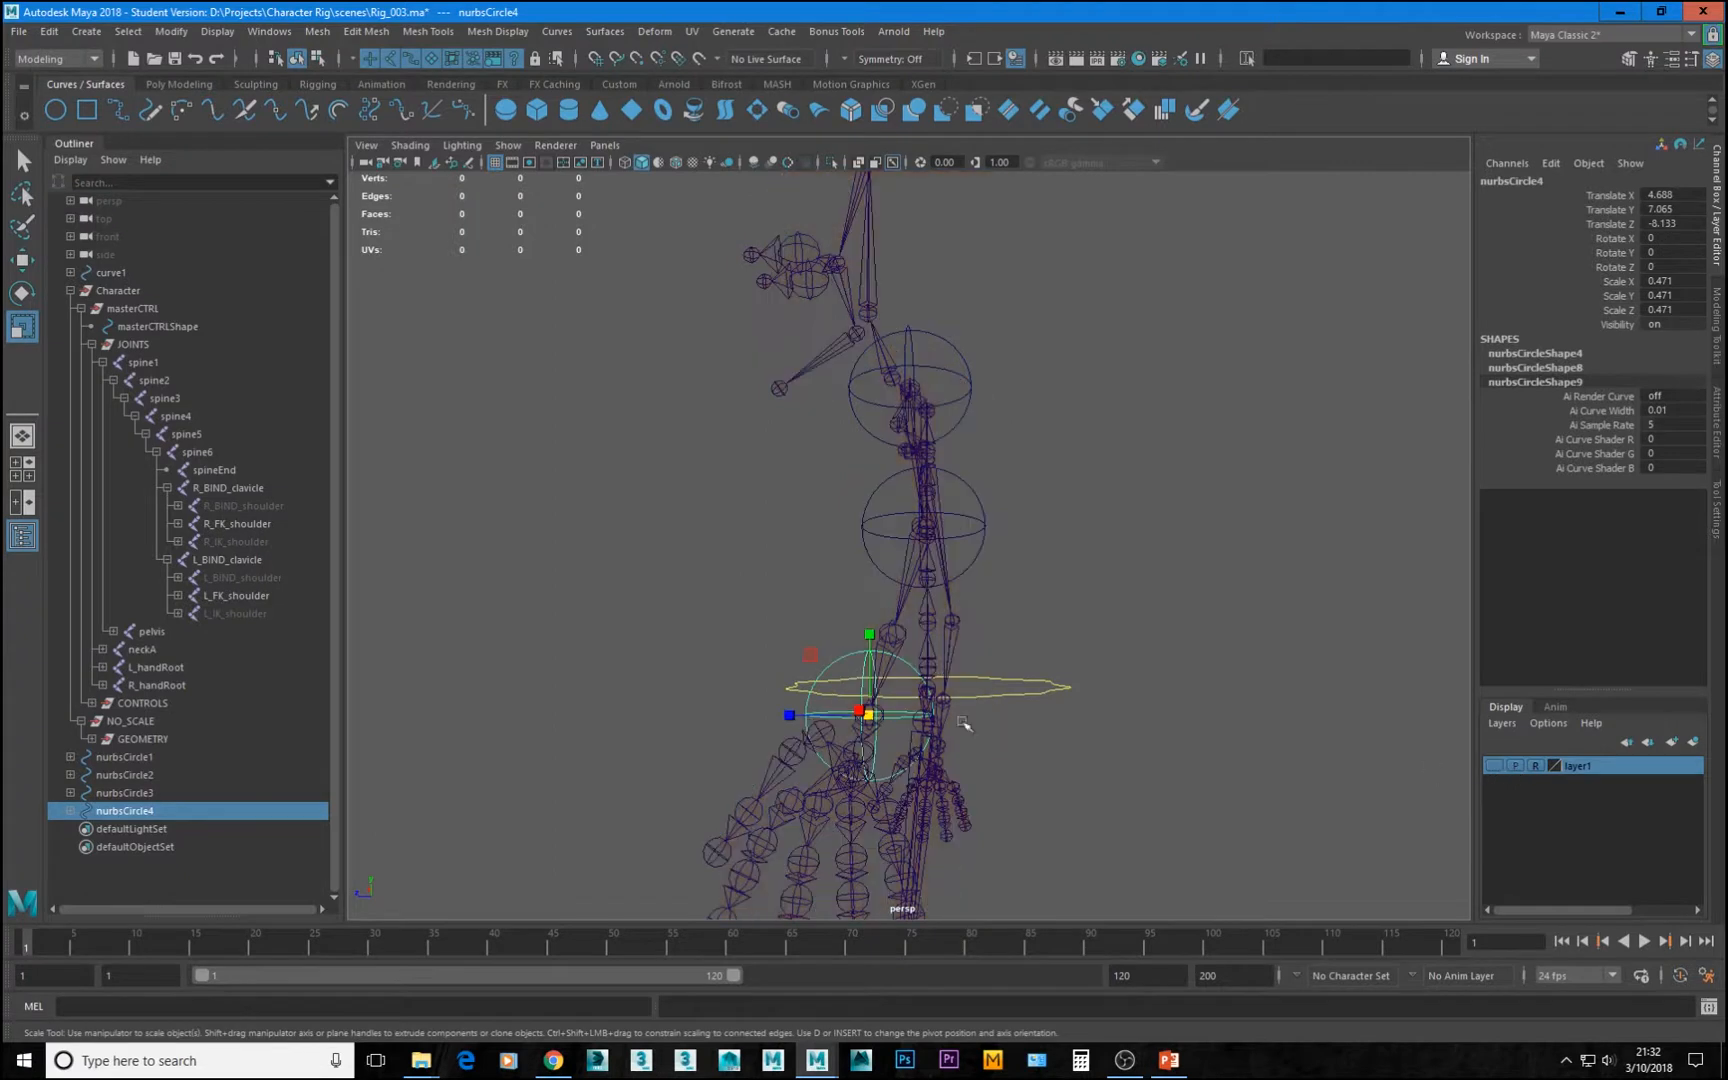
left_click_drag(964, 721, 1165, 706, "alt")
right_click_drag(1165, 706, 1083, 634, "alt")
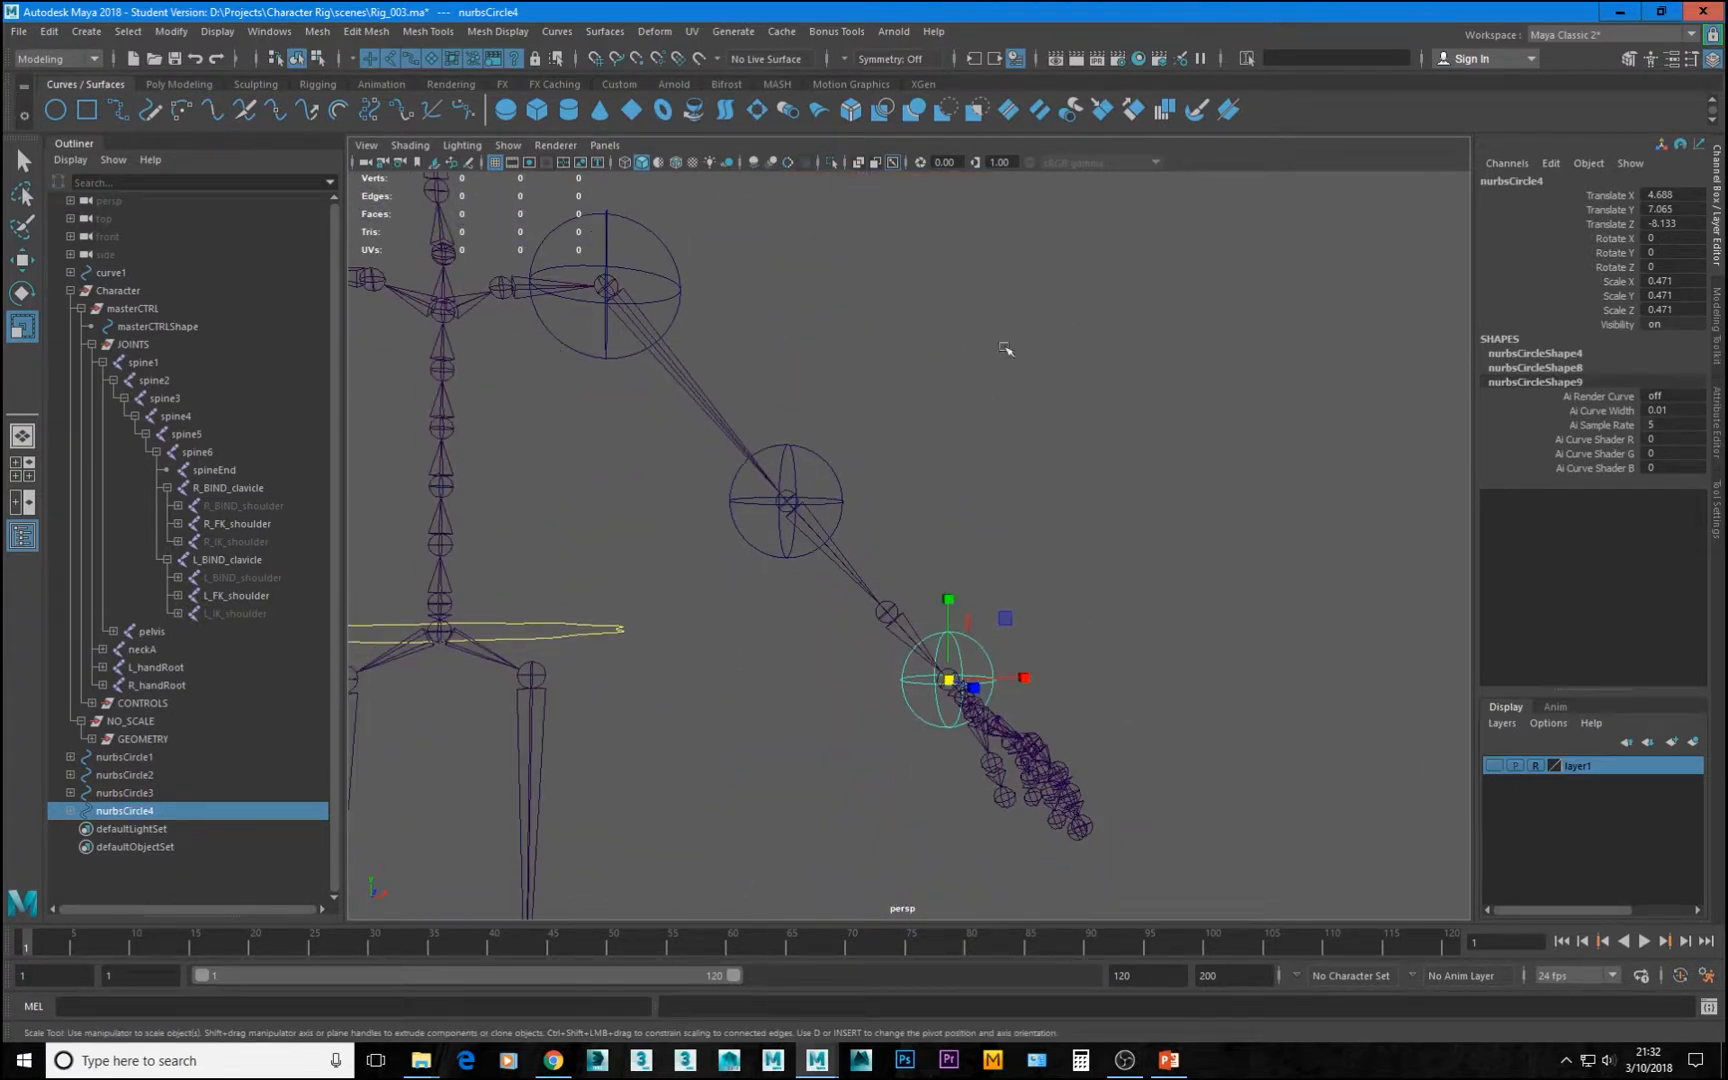
Select the left shoulder control and review its shape nodes and transform node in the Attribute Editor
left_click(652, 250)
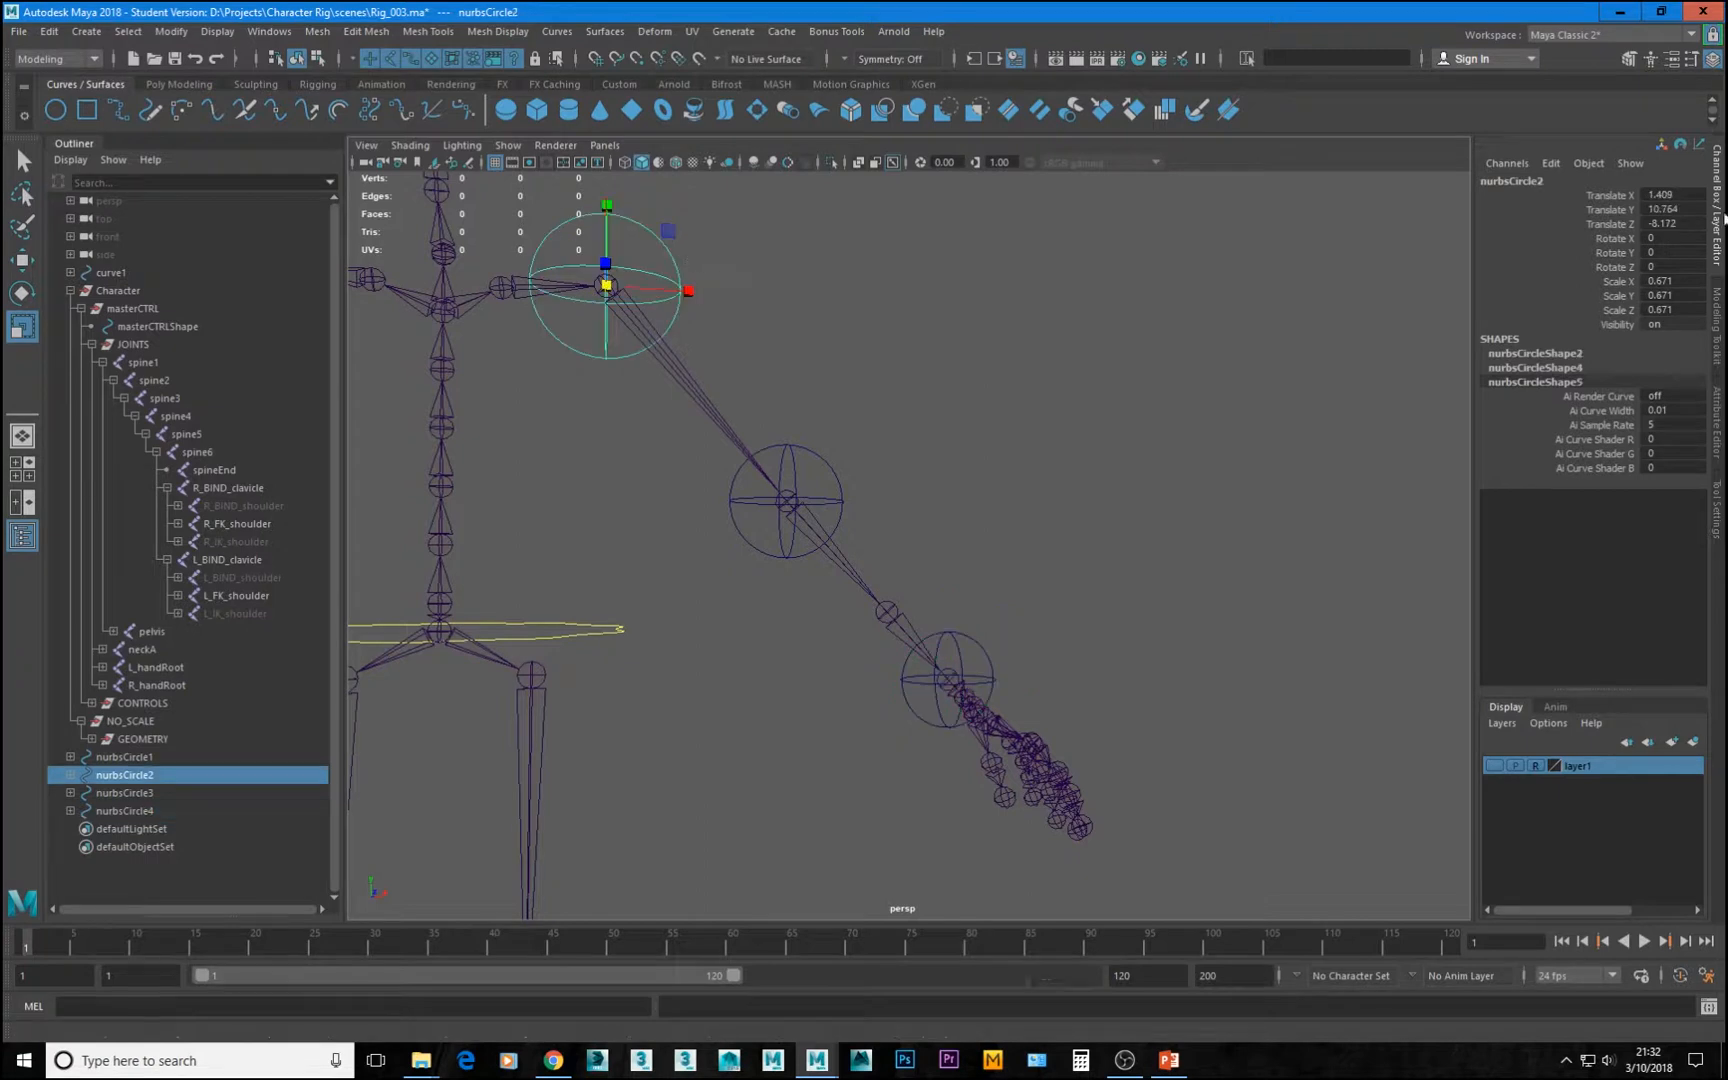
right_click_drag(1273, 482, 1095, 678, "alt")
left_click_drag(1095, 678, 1080, 500, "alt")
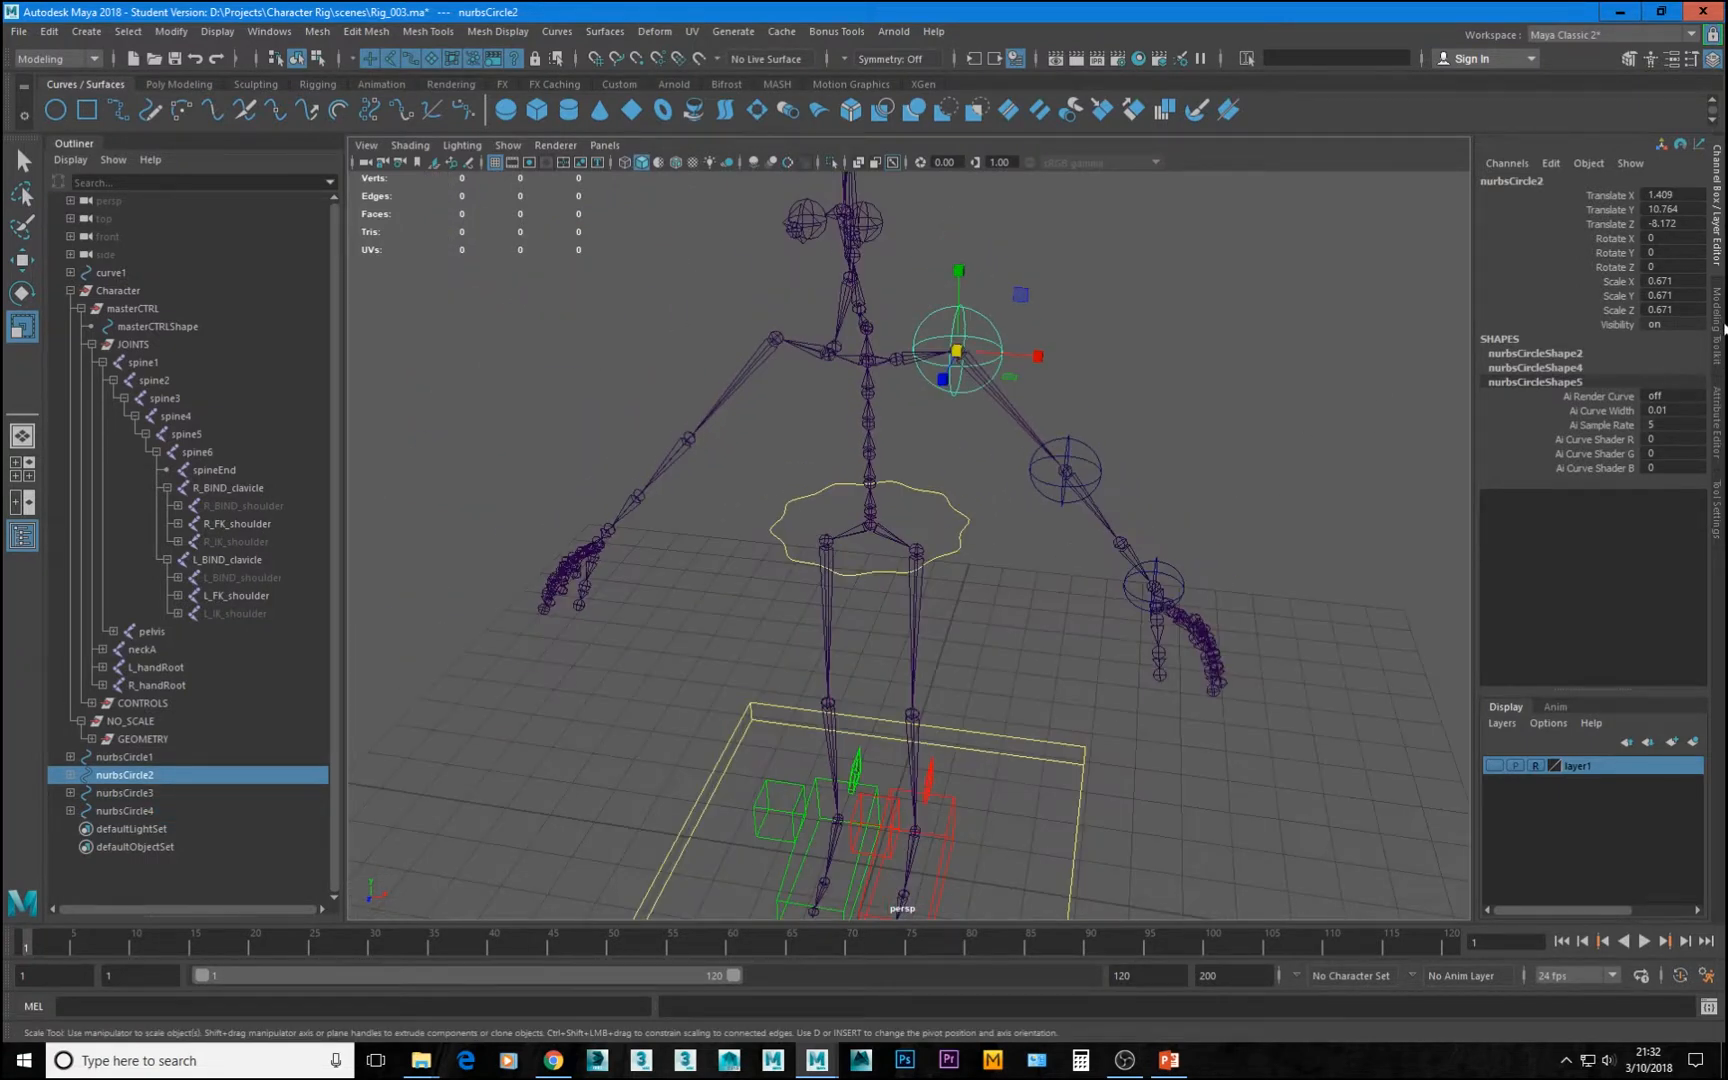
left_click(1716, 420)
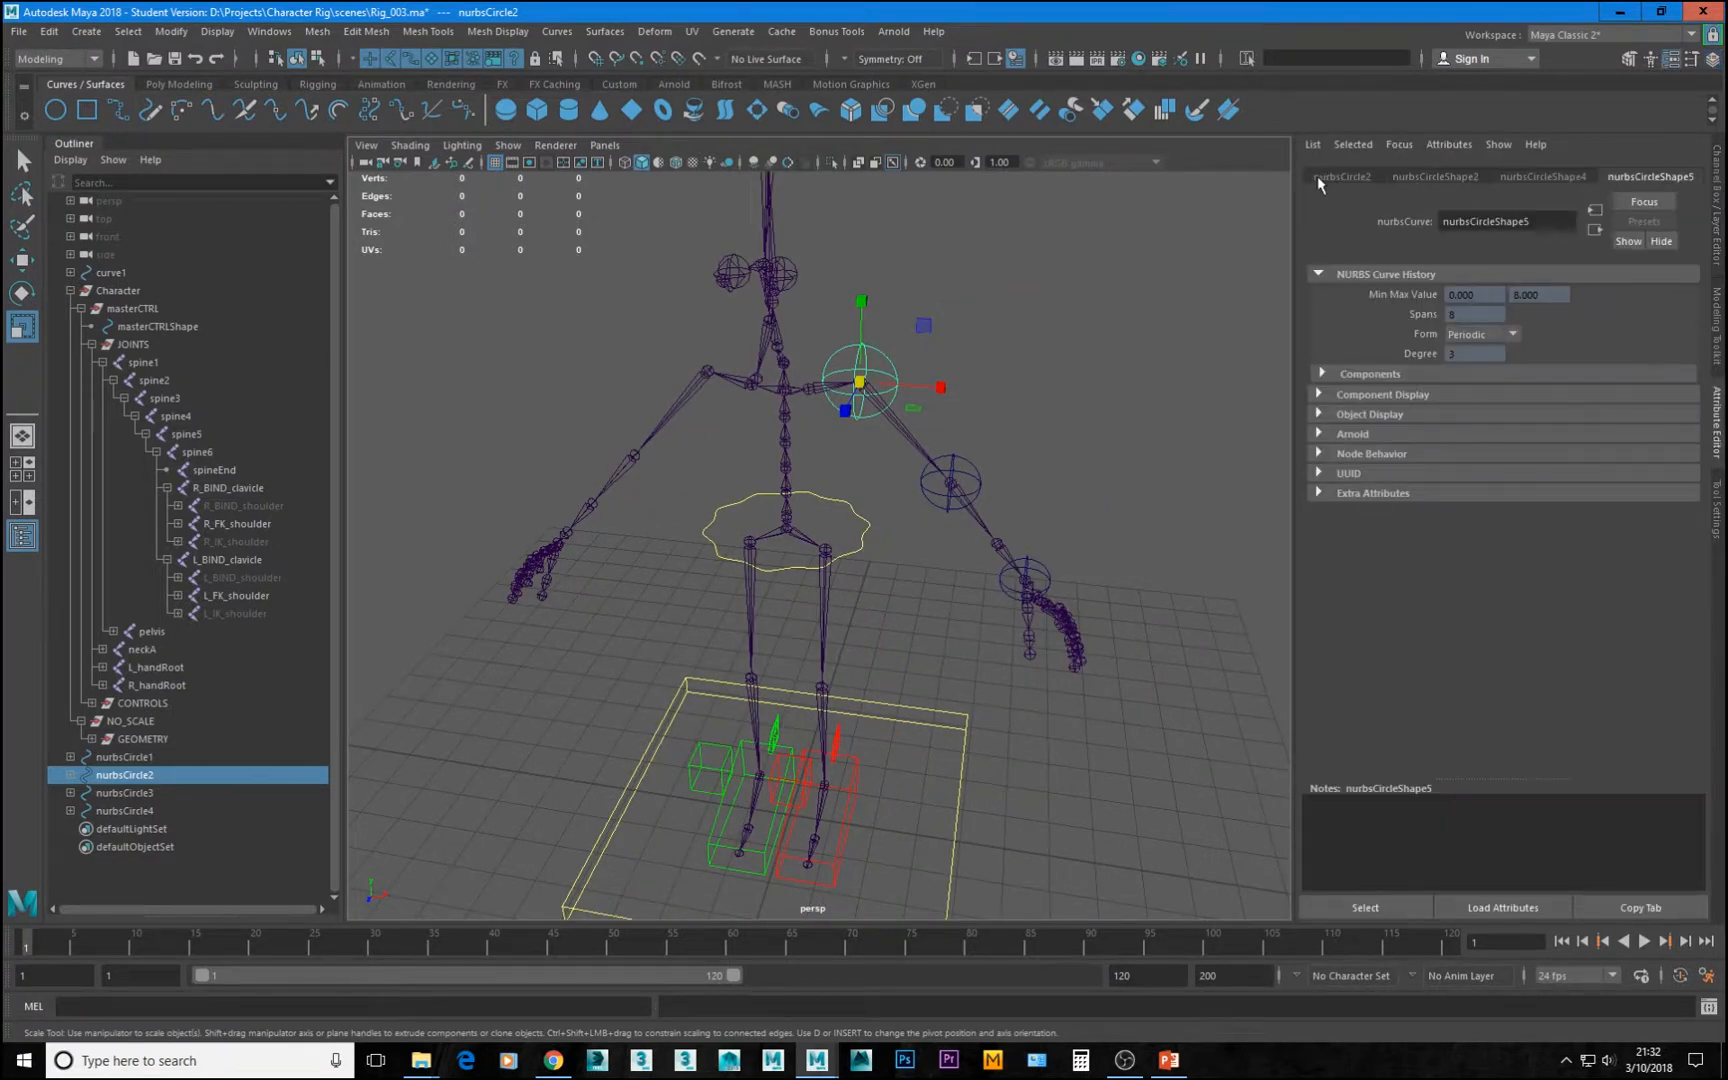
left_click(1577, 174)
left_click(1419, 176)
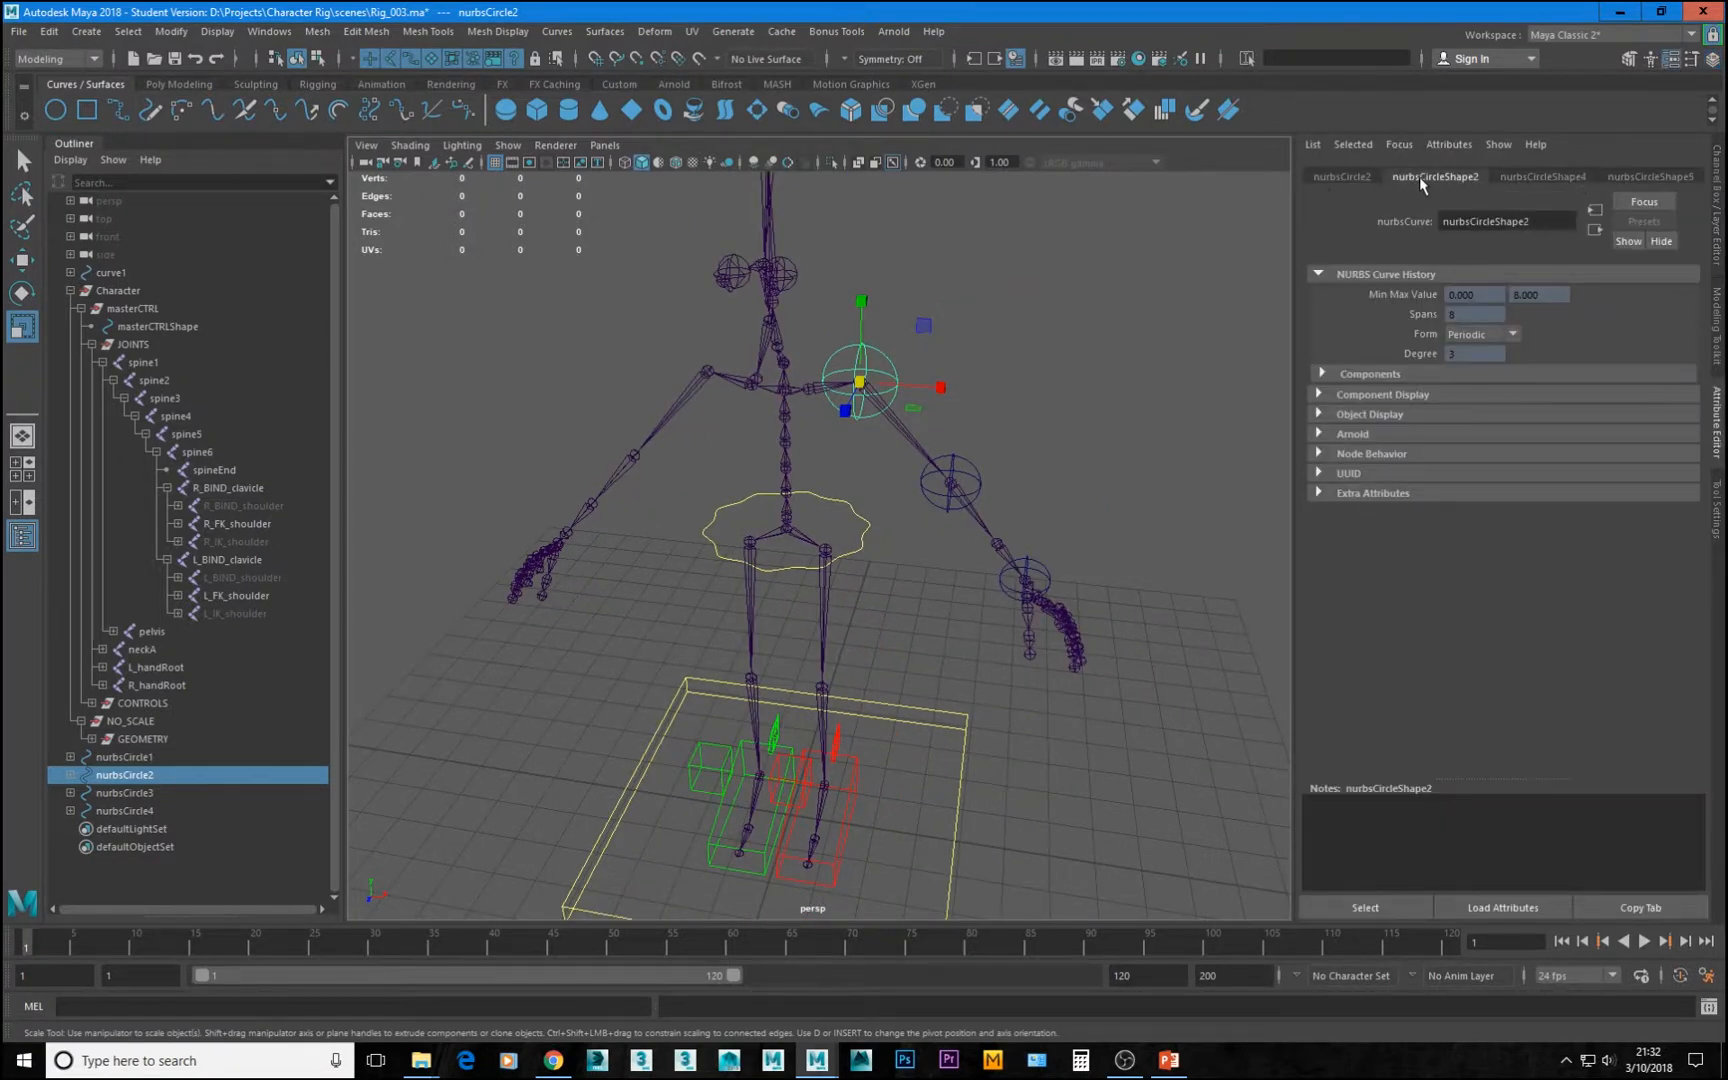
left_click(1520, 182)
left_click(1636, 178)
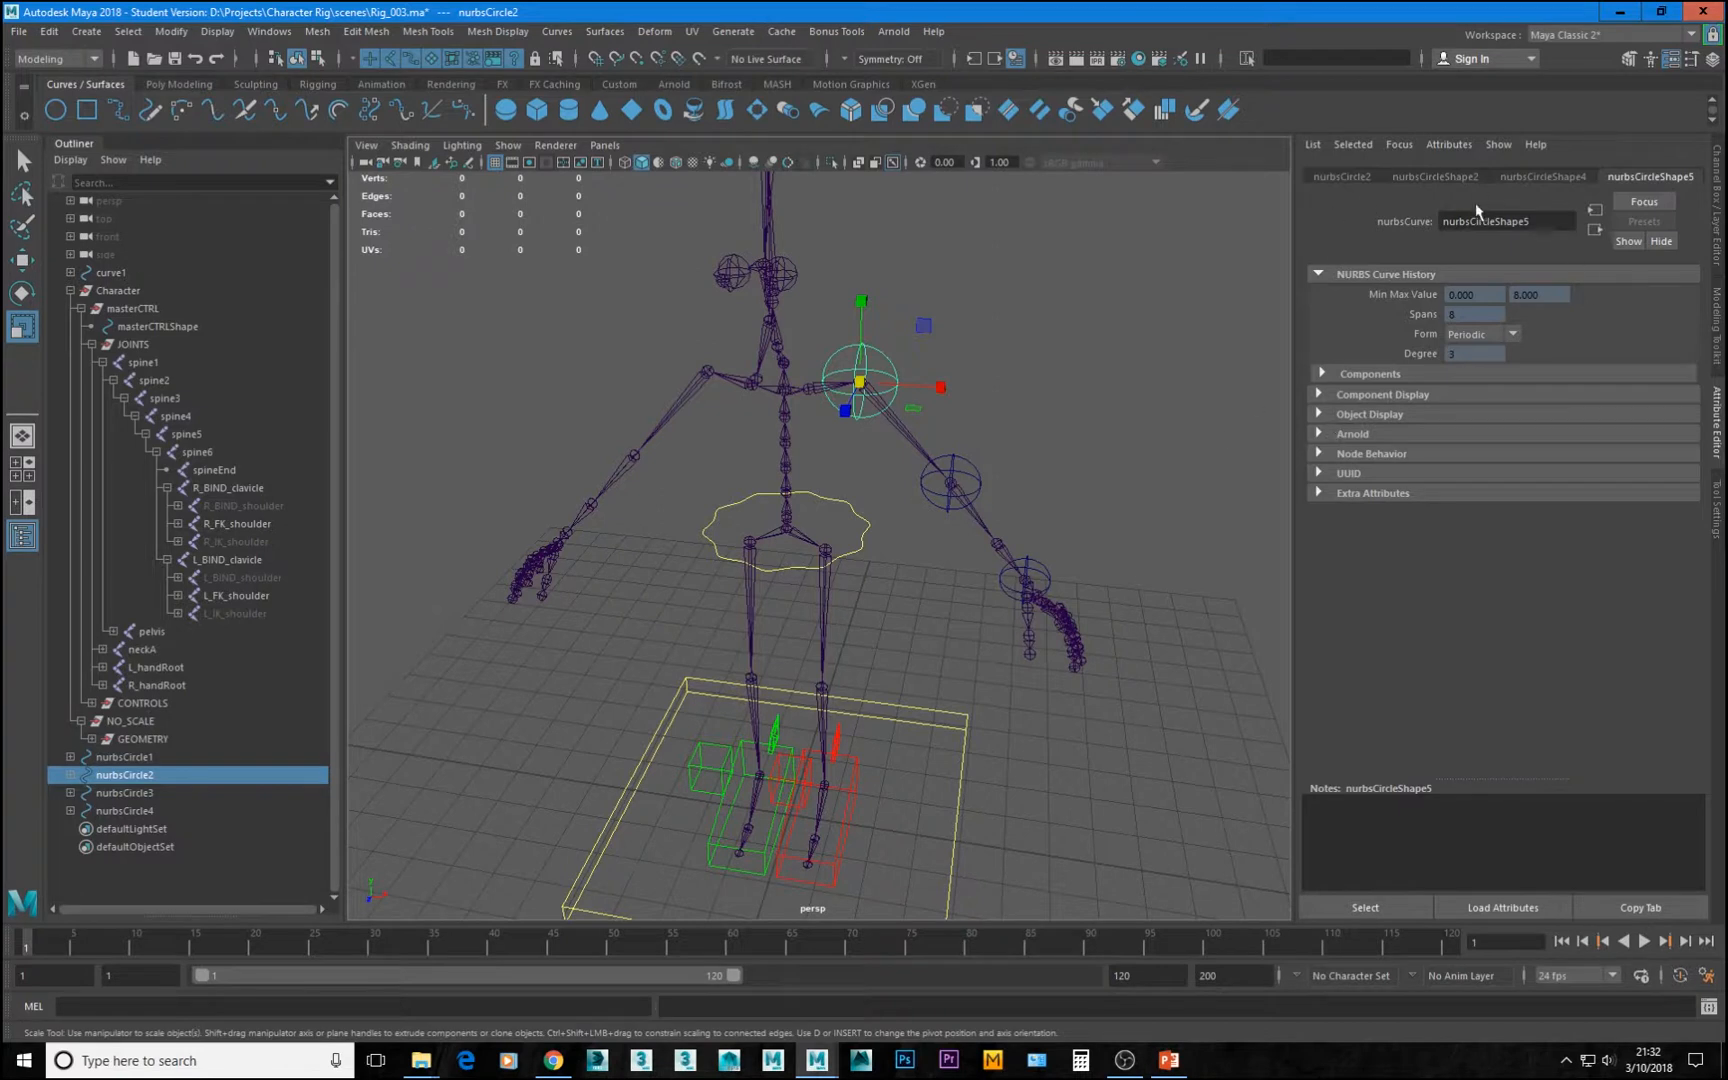
left_click(1340, 177)
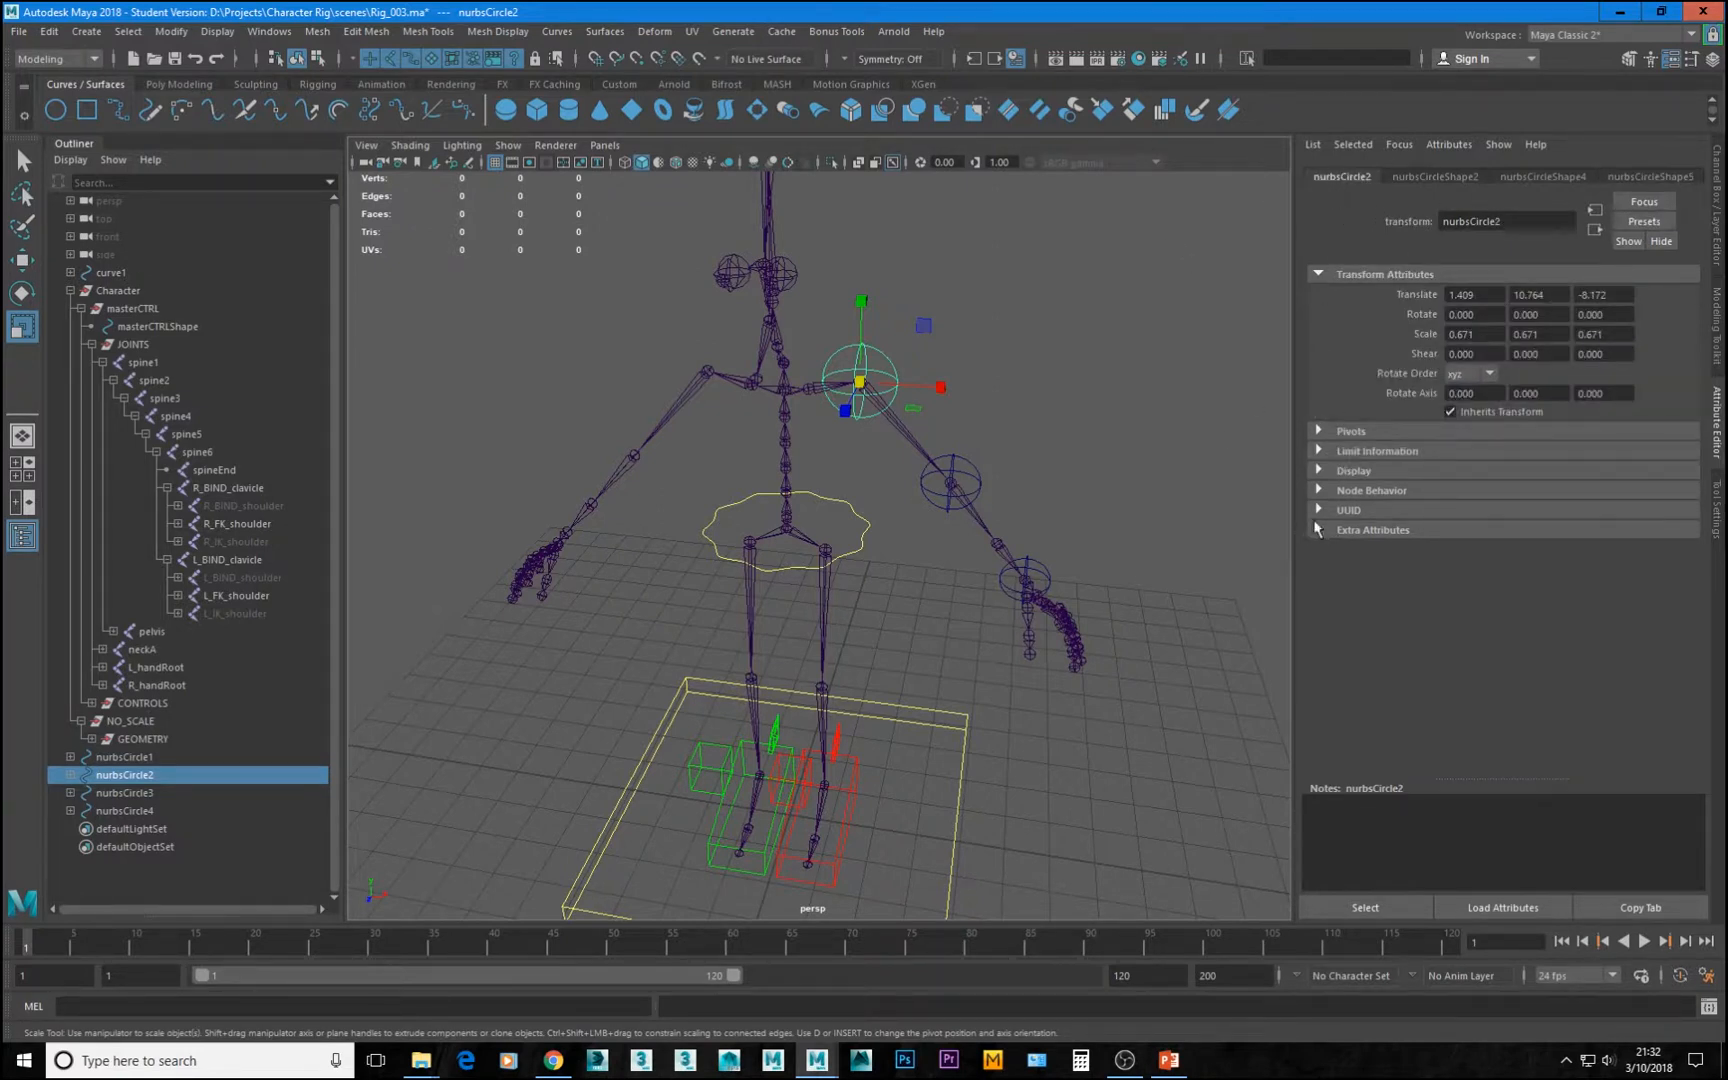
Enable drawing overrides on the left shoulder control's transform node and set its index color to red
left_click(1320, 470)
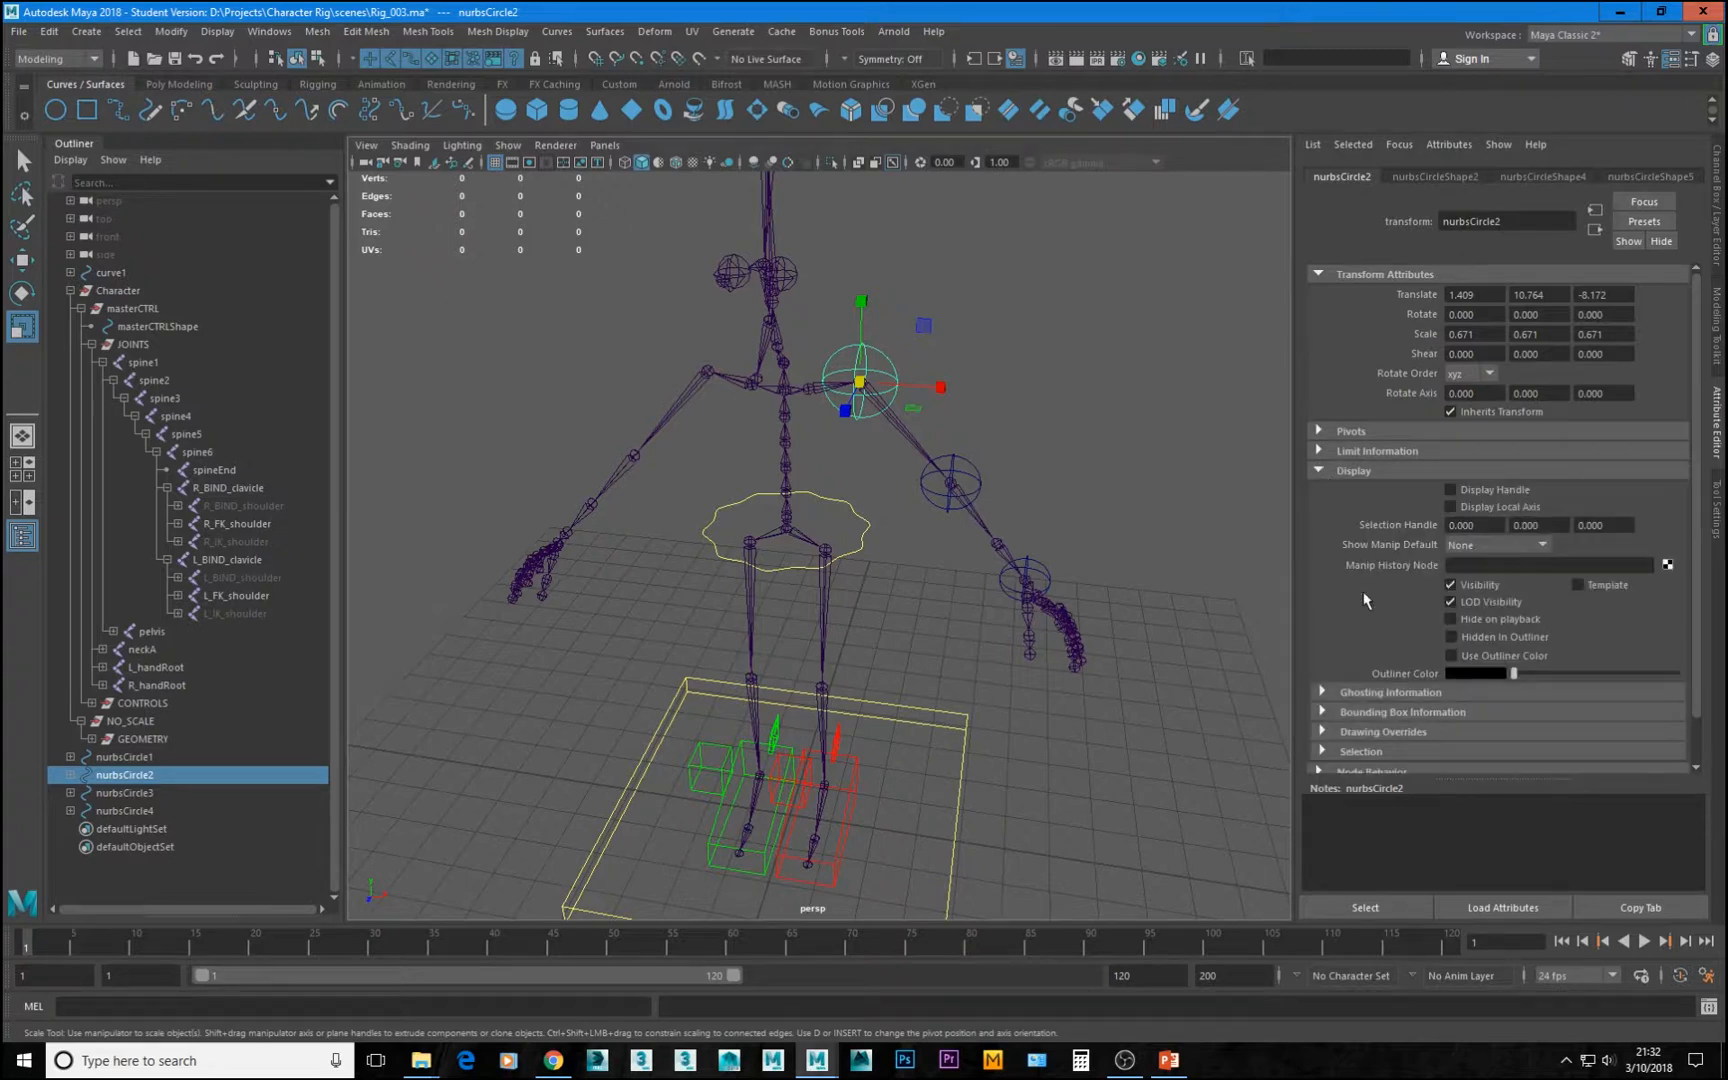
left_click(1320, 731)
scroll(1419, 647, "down", 3)
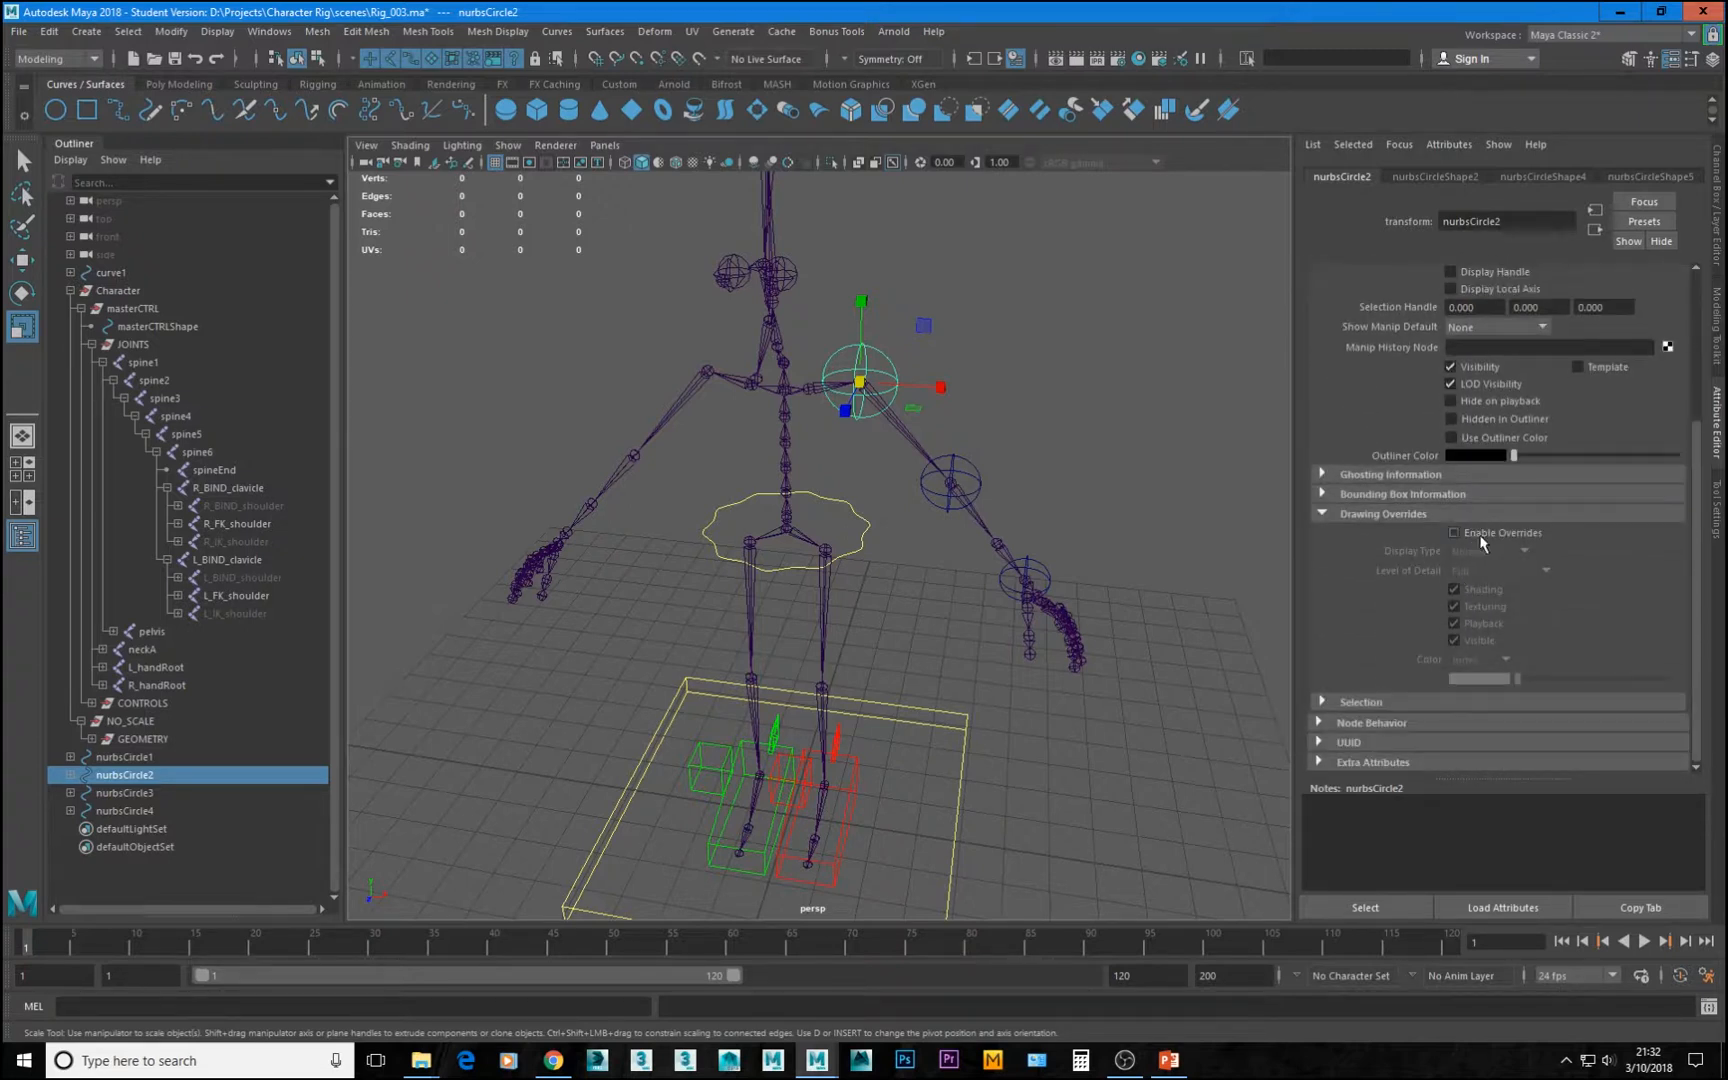
left_click_drag(1521, 680, 1584, 686)
left_click_drag(1579, 686, 1582, 686)
middle_click_drag(907, 524, 1017, 510, "alt")
Enable drawing overrides on the left elbow and wrist controls and set their index color to red
left_click(1069, 452)
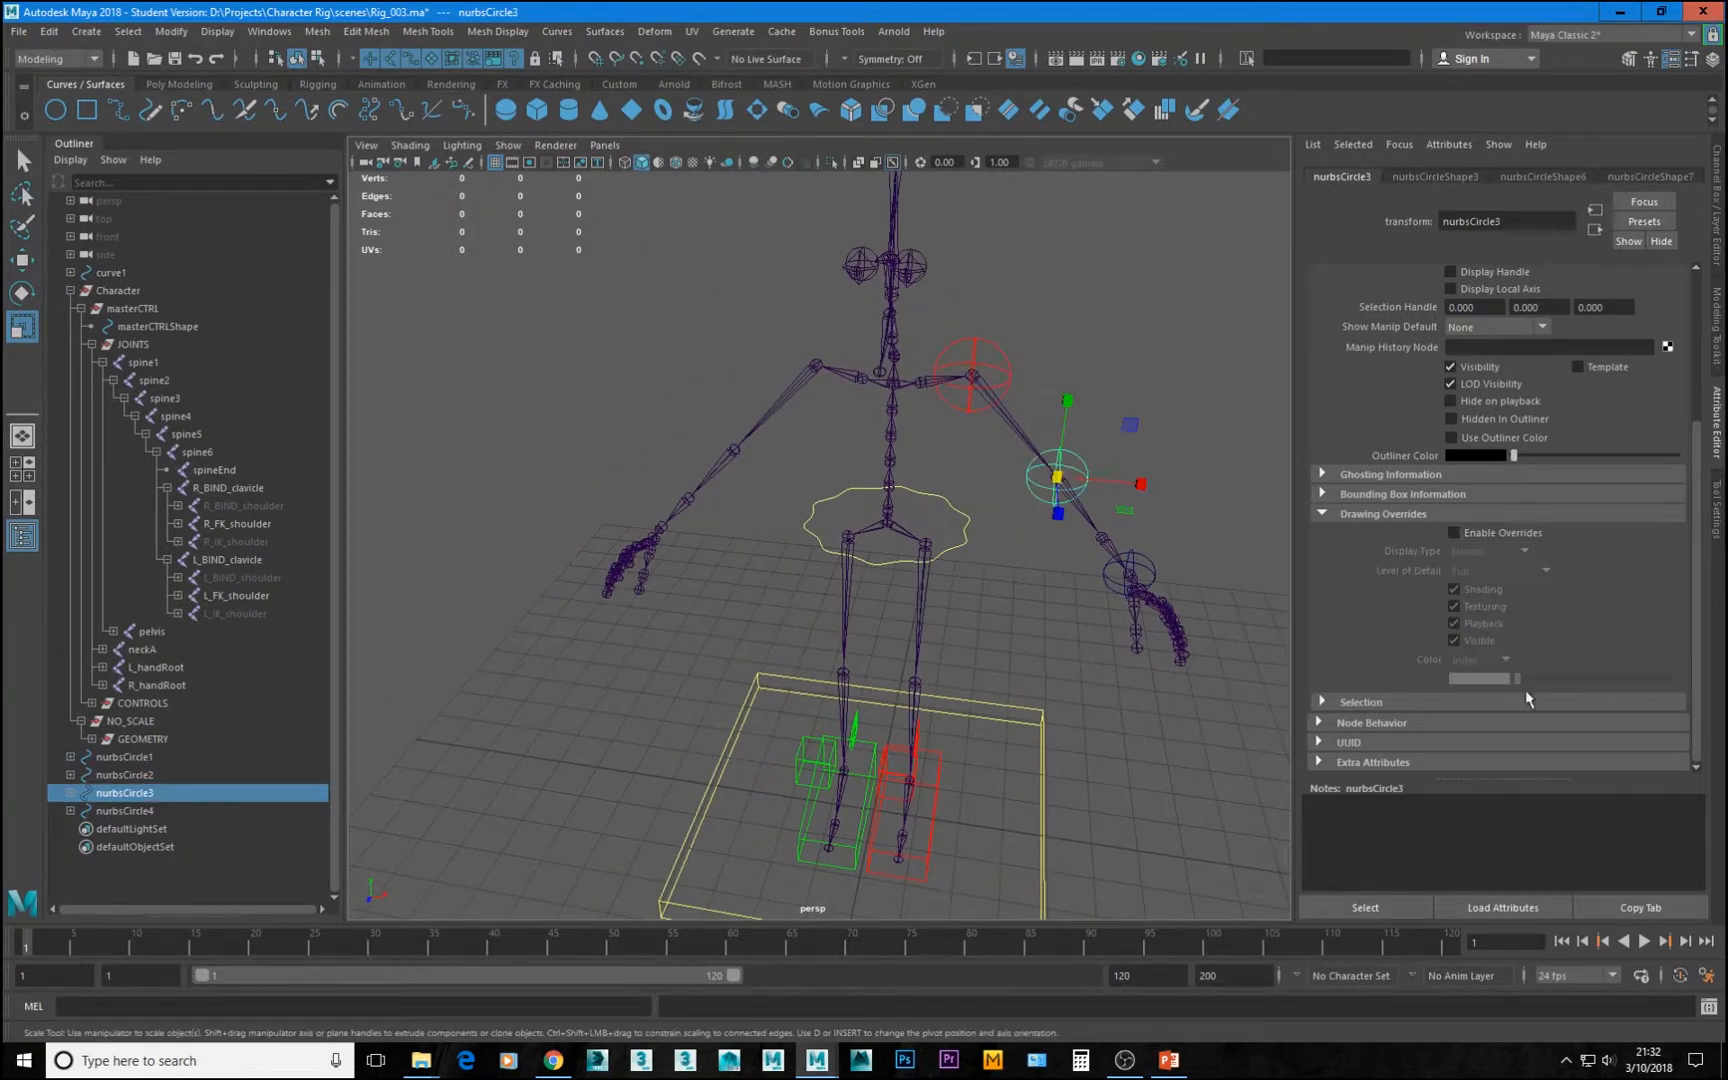
left_click(1453, 532)
left_click_drag(1559, 680, 1579, 680)
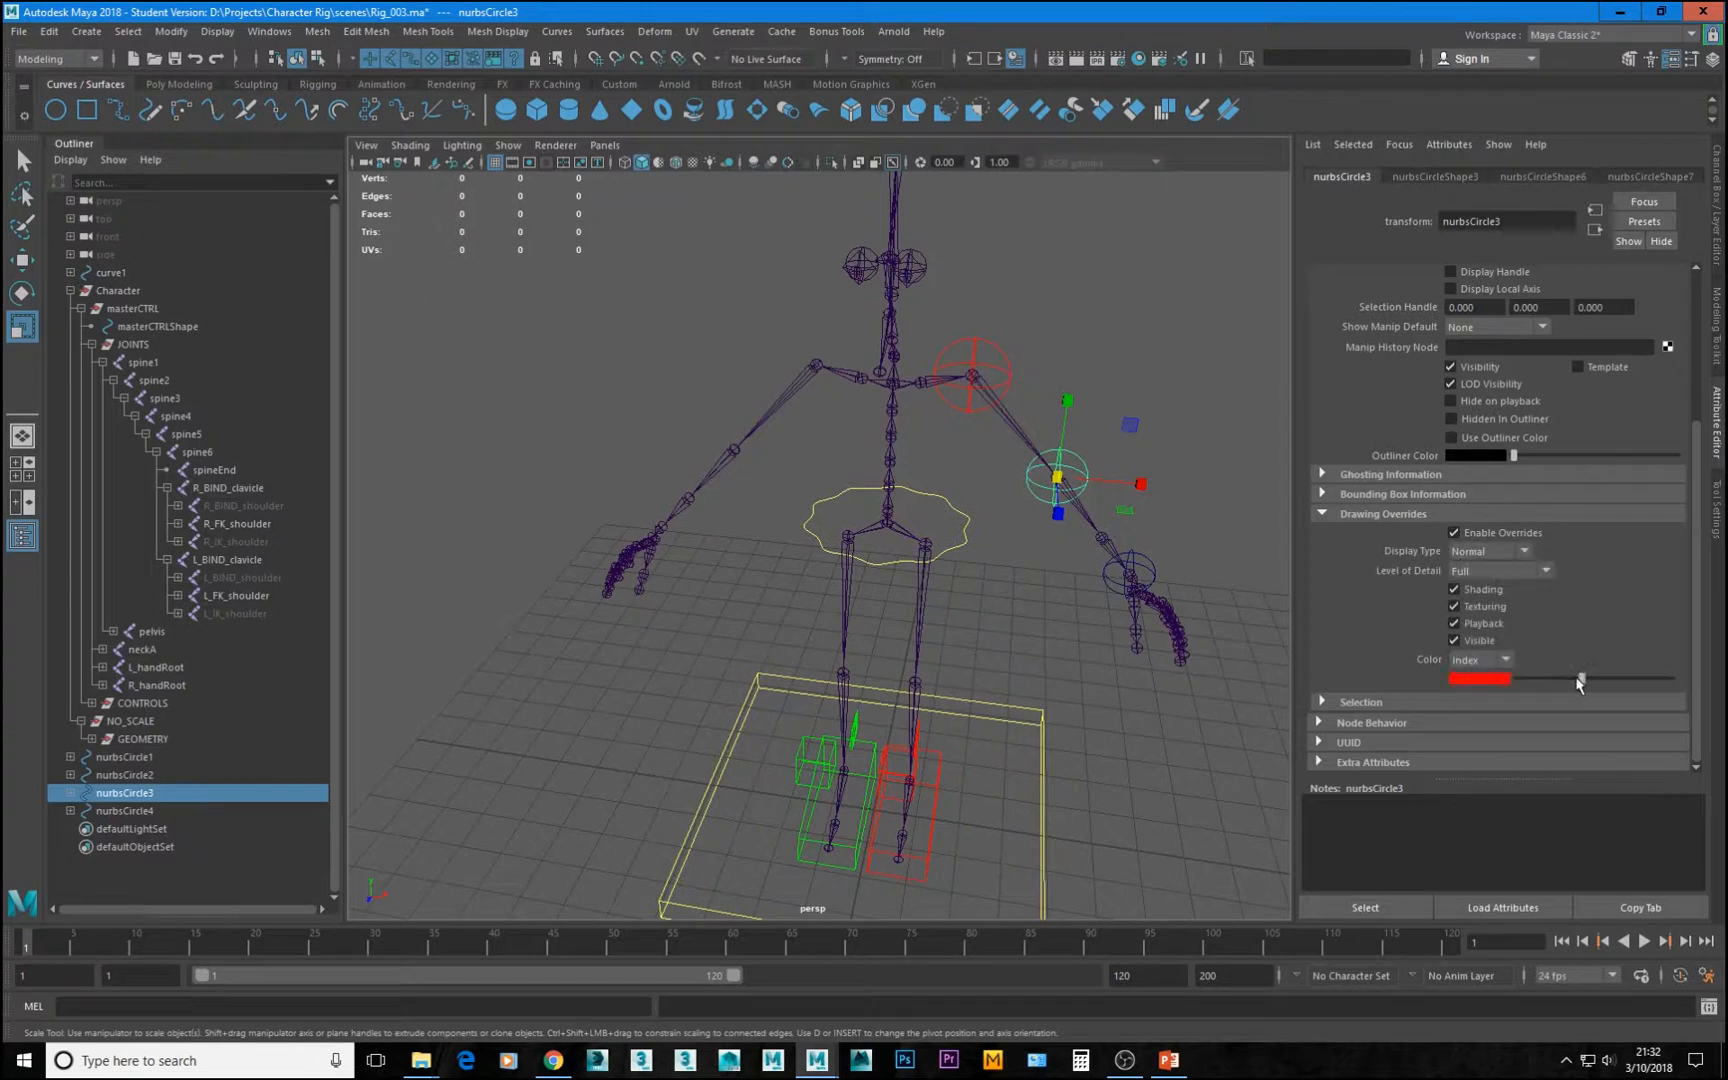
left_click(1155, 572)
left_click(1453, 532)
left_click_drag(1571, 681, 1577, 677)
left_click(1177, 451)
left_click_drag(1165, 500, 1127, 467, "alt")
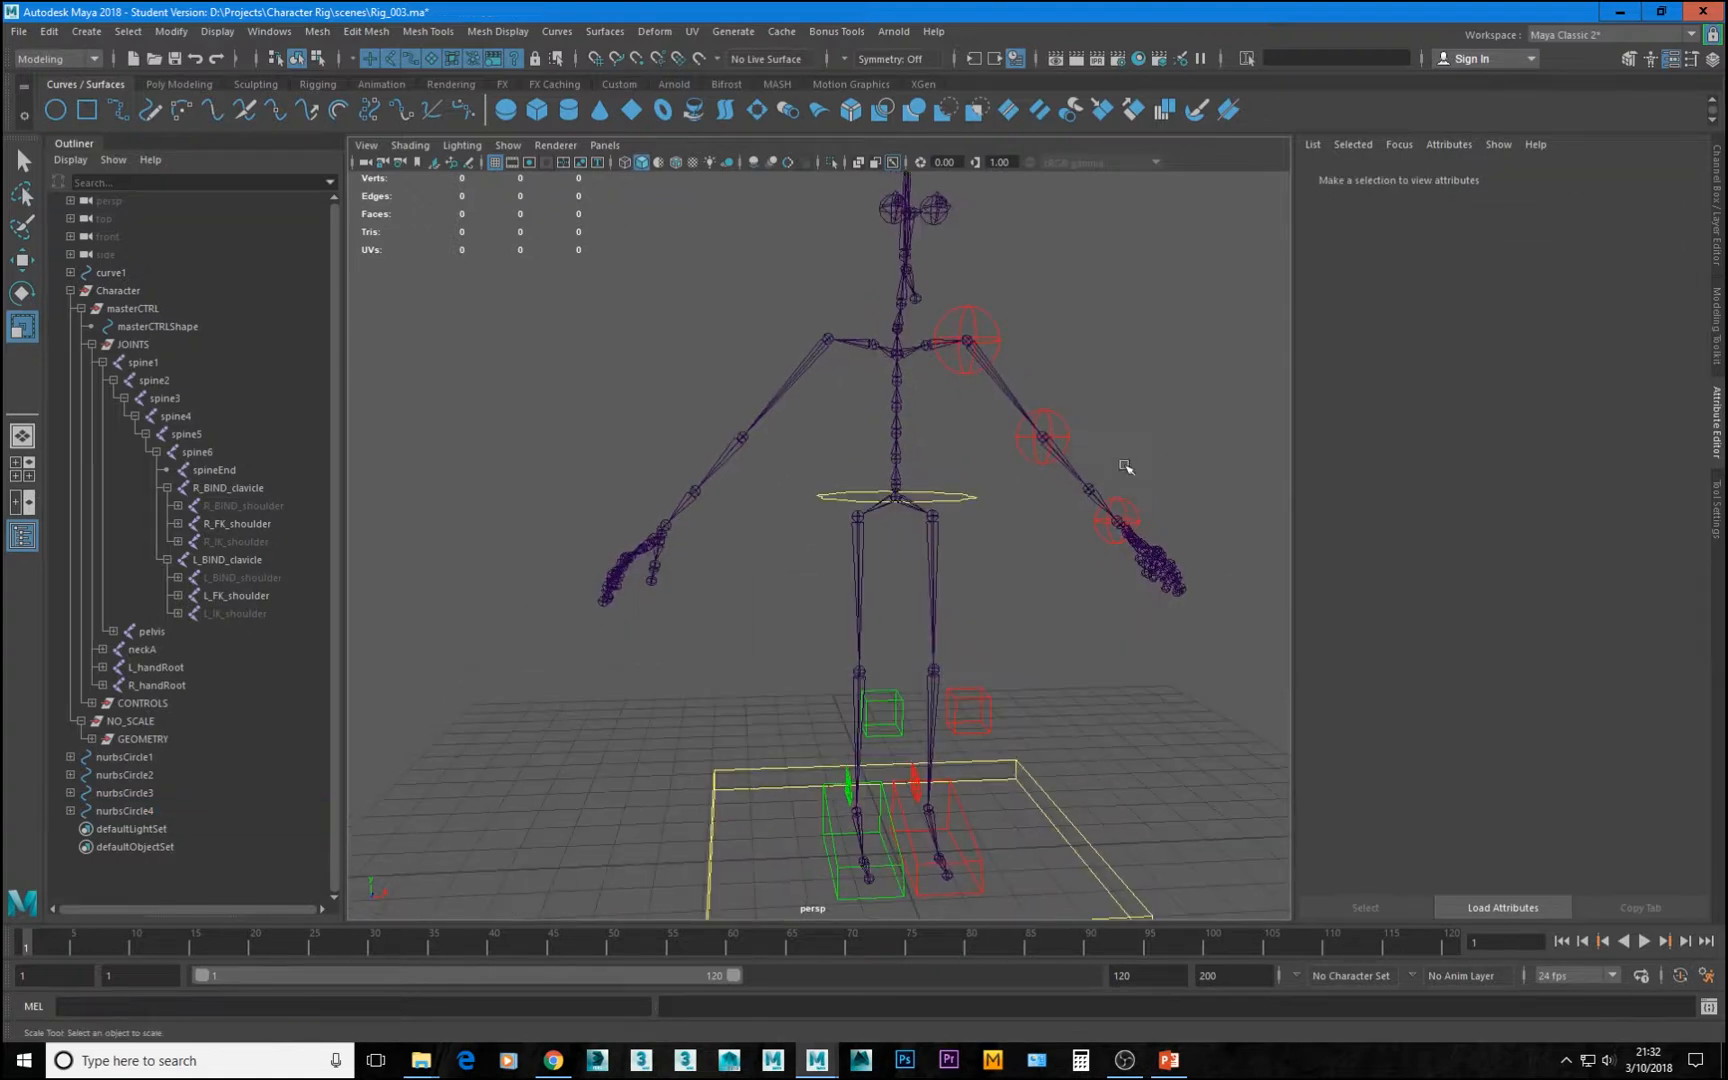
right_click_drag(1127, 467, 1059, 497, "alt")
left_click_drag(1059, 497, 1044, 482, "alt")
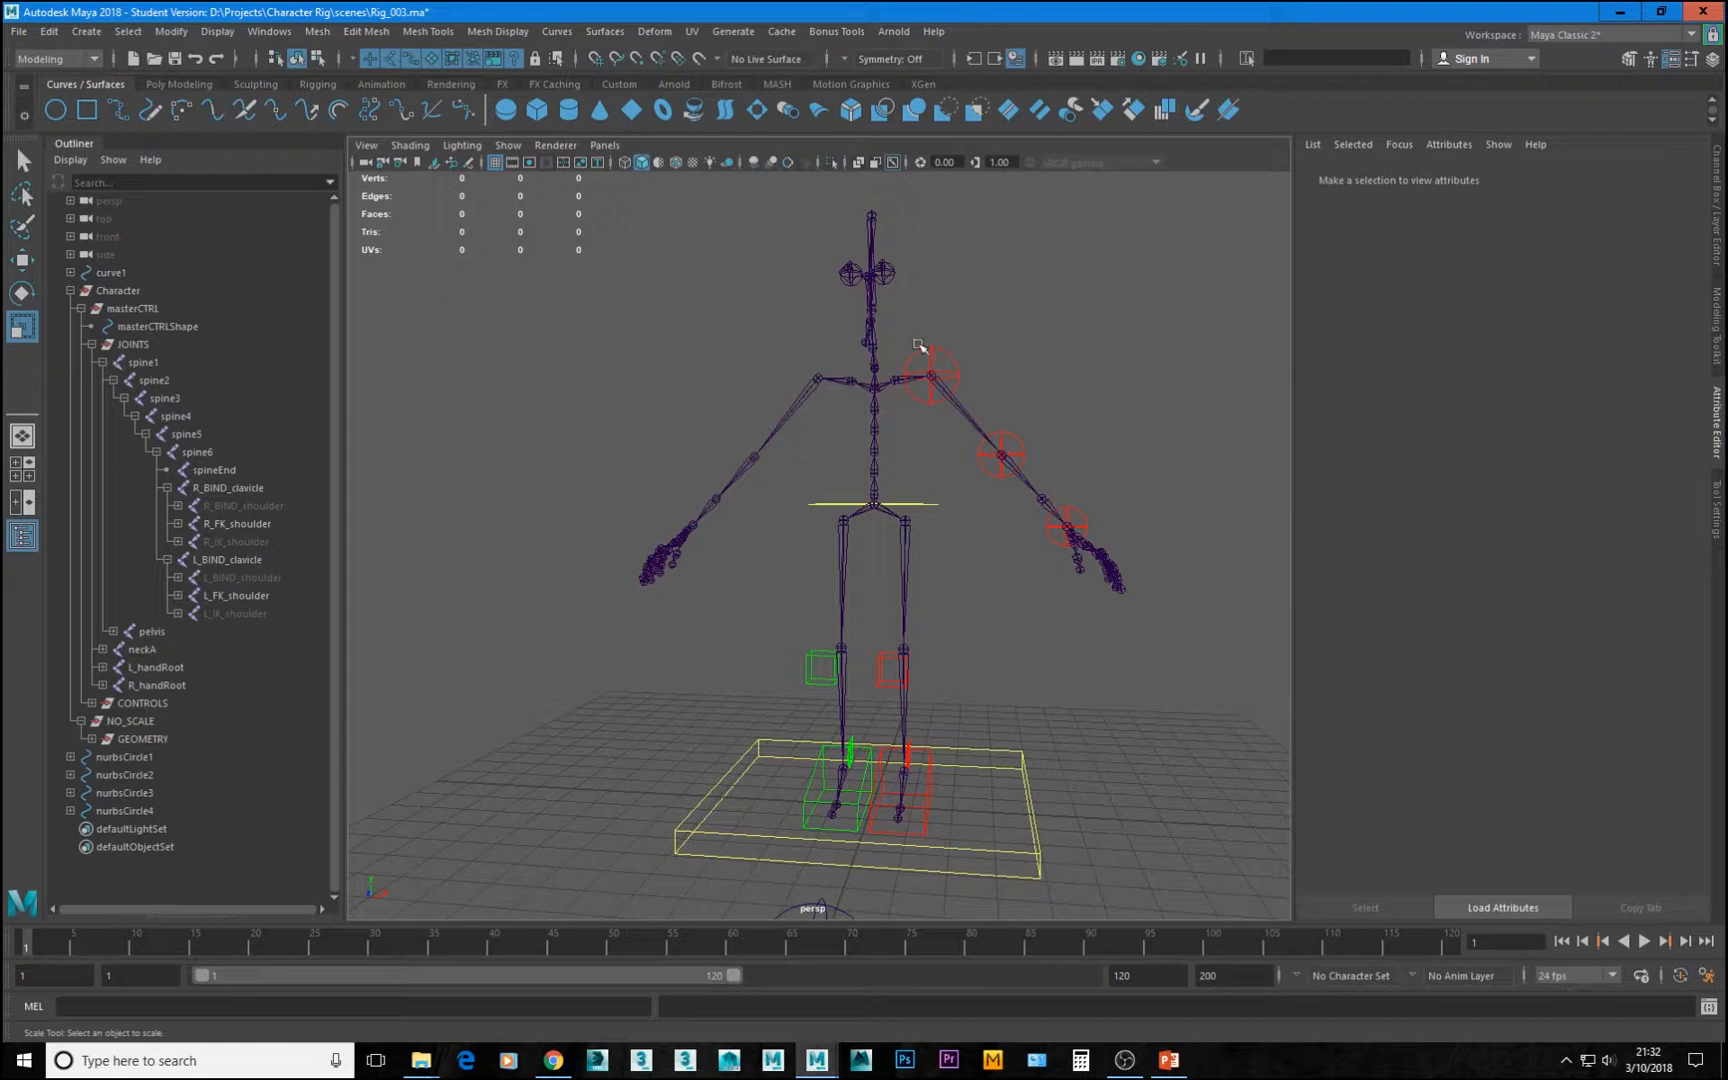
Rename the left shoulder control curve L_shoulderCTRL
left_click(929, 352)
key("ctrl+a")
left_click(1528, 180)
key("BackSpace")
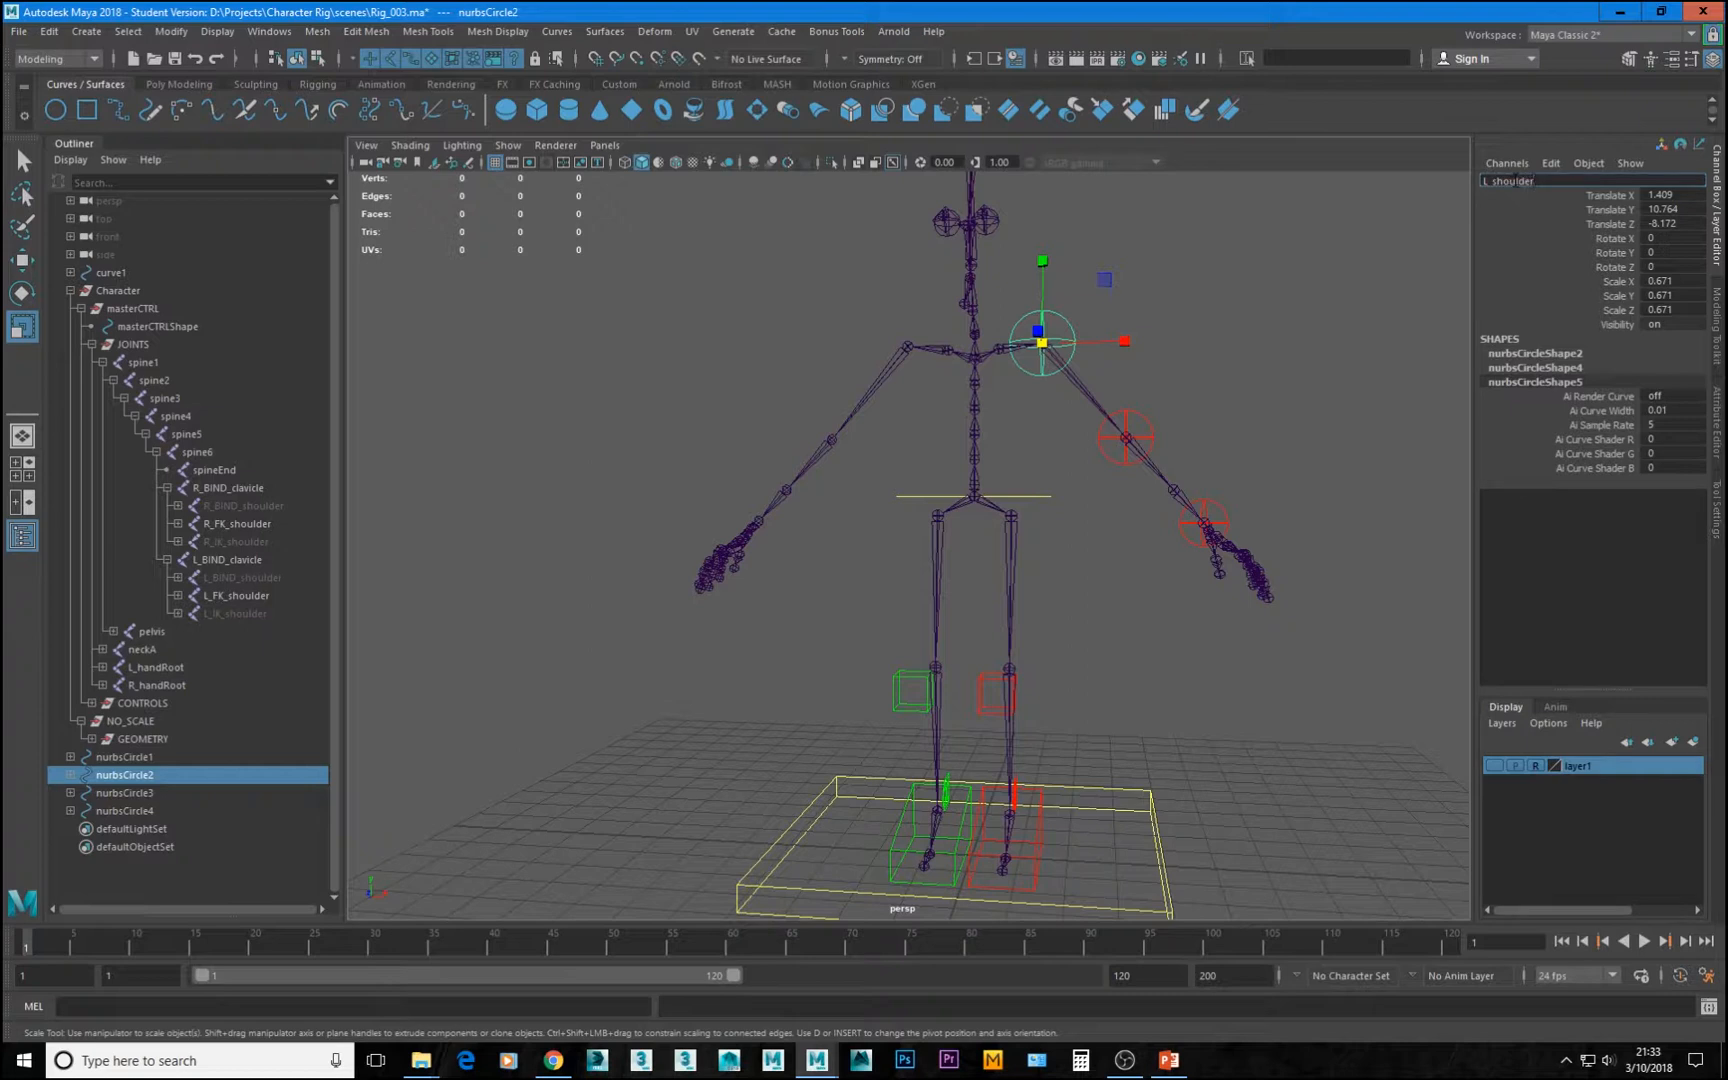
type("L_shoulderCTRL")
key("Return")
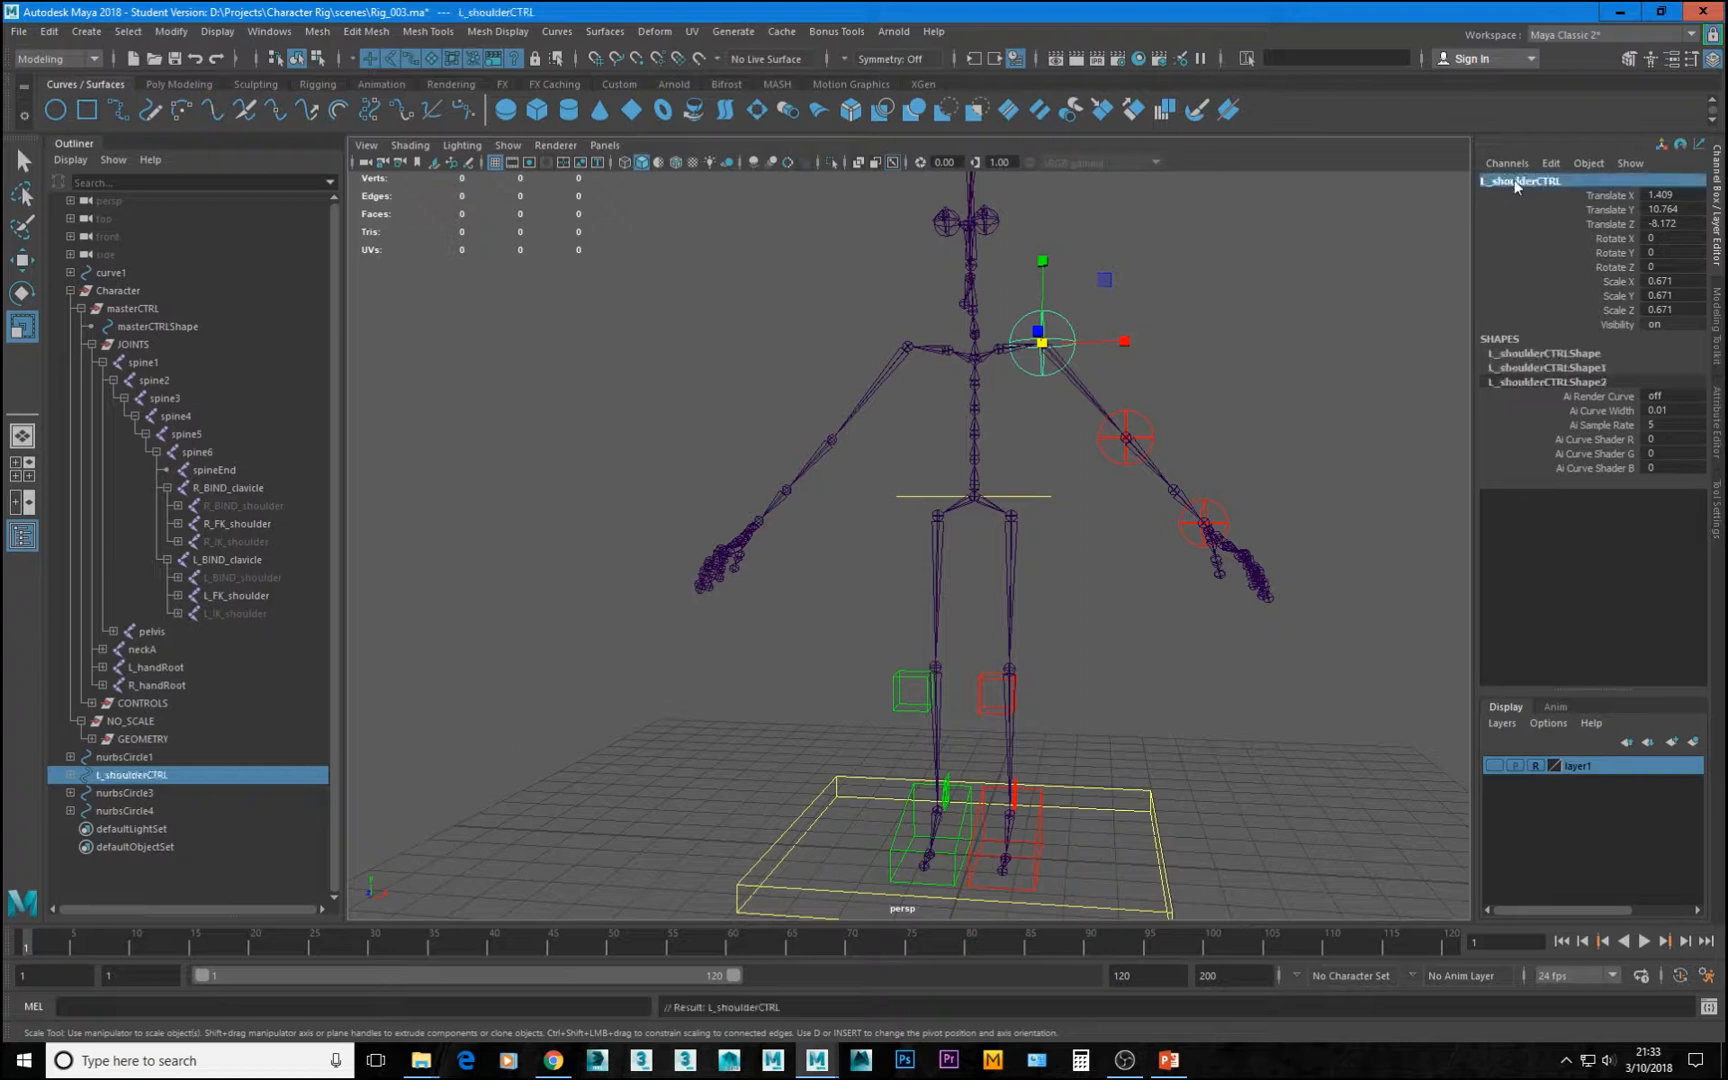
Rename the left elbow control curve L_elbowCTRL
left_click(1140, 436)
left_click(1568, 181)
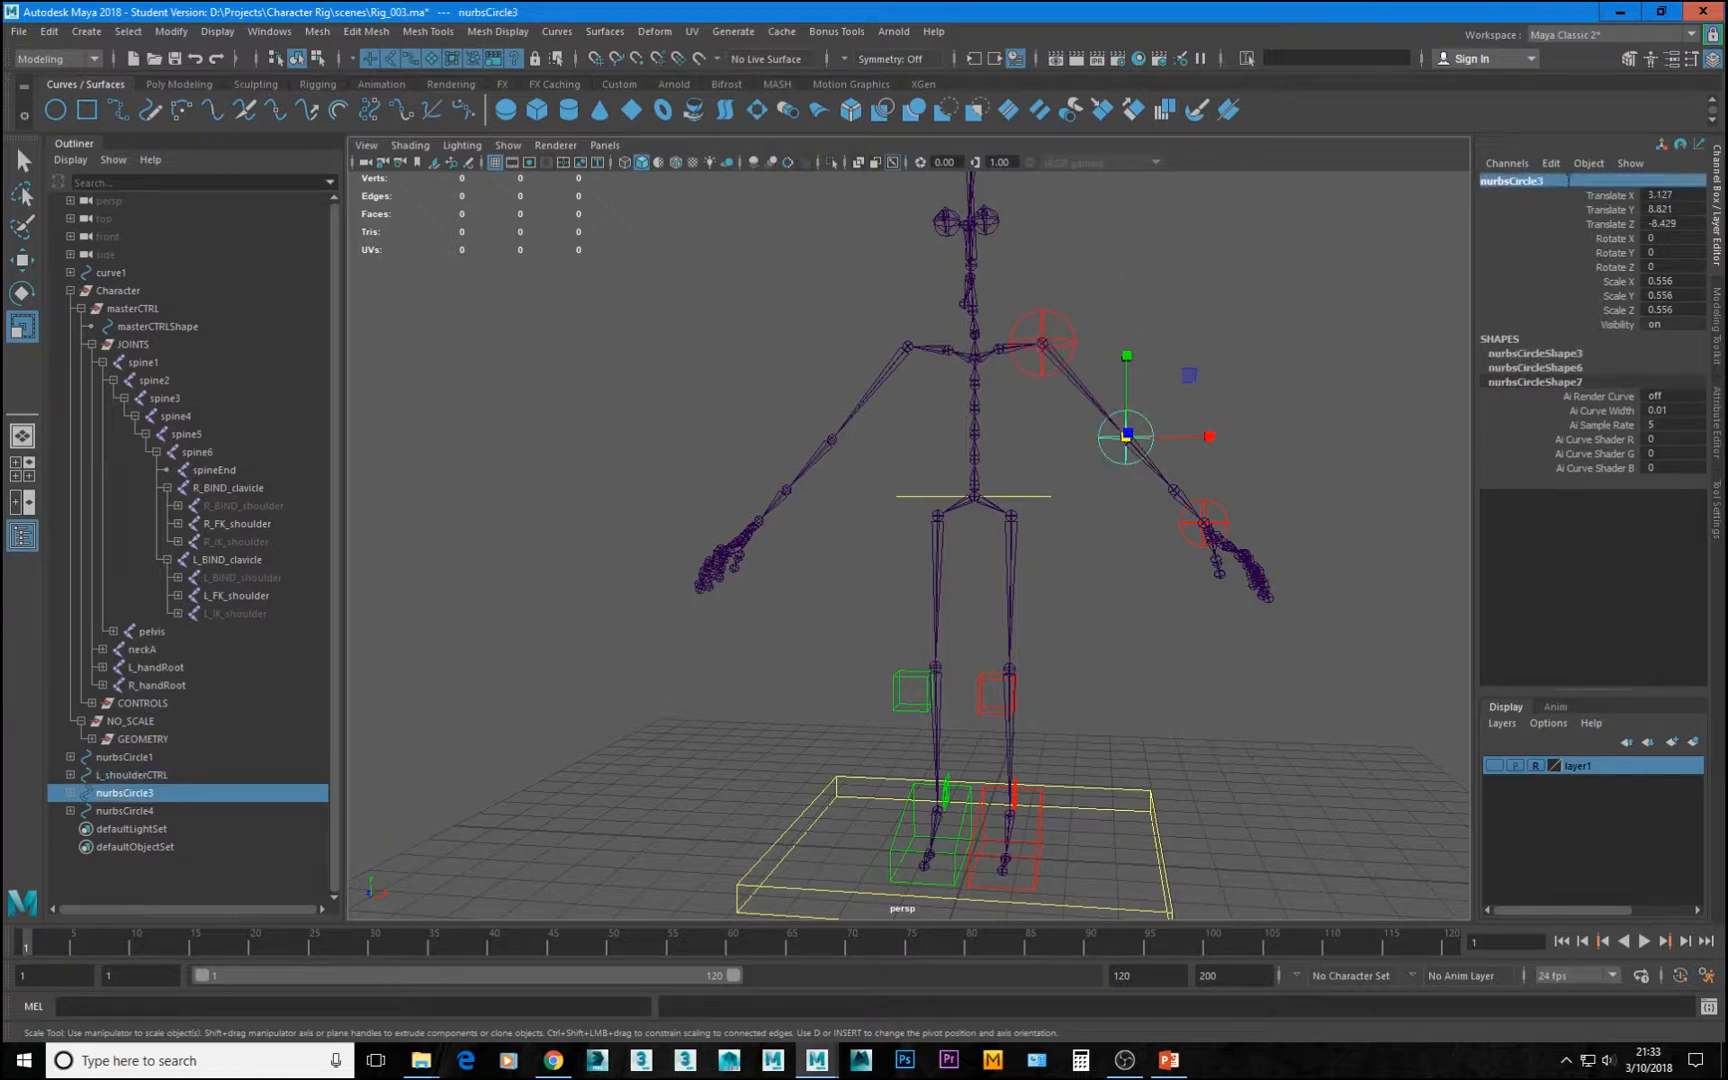
key("BackSpace")
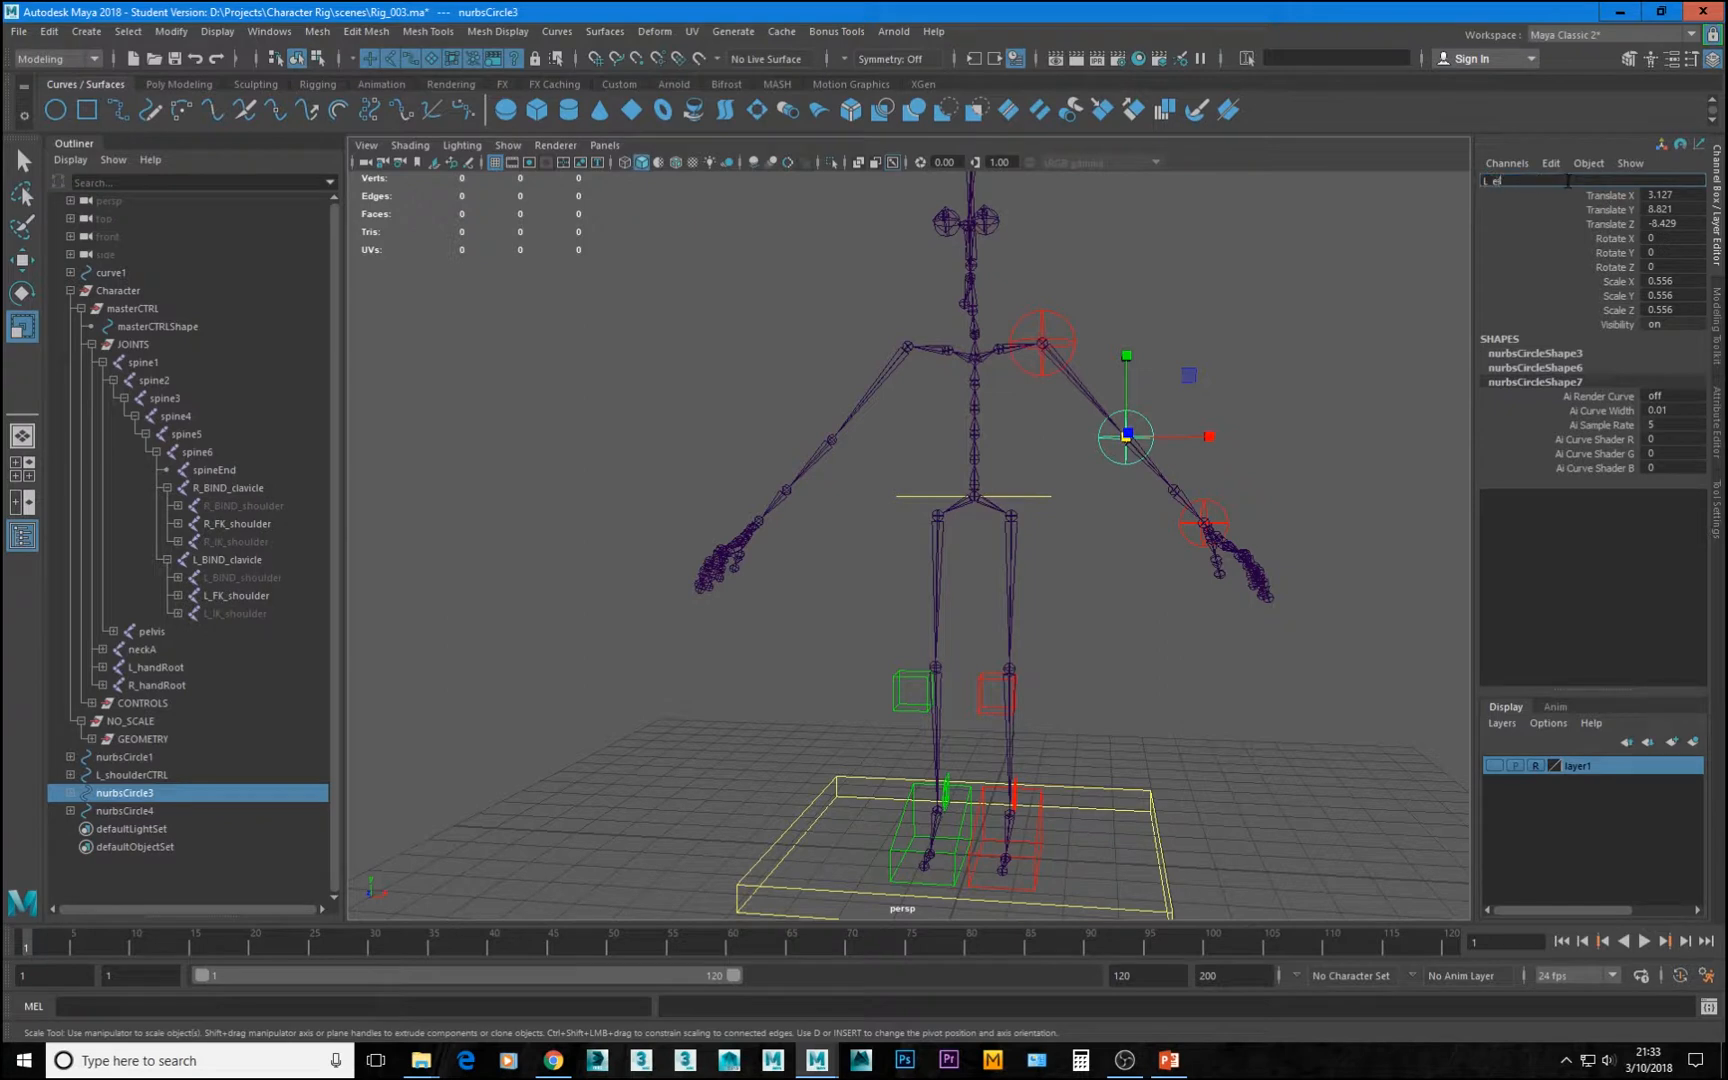
type("L_elbowCTRL")
key("Return")
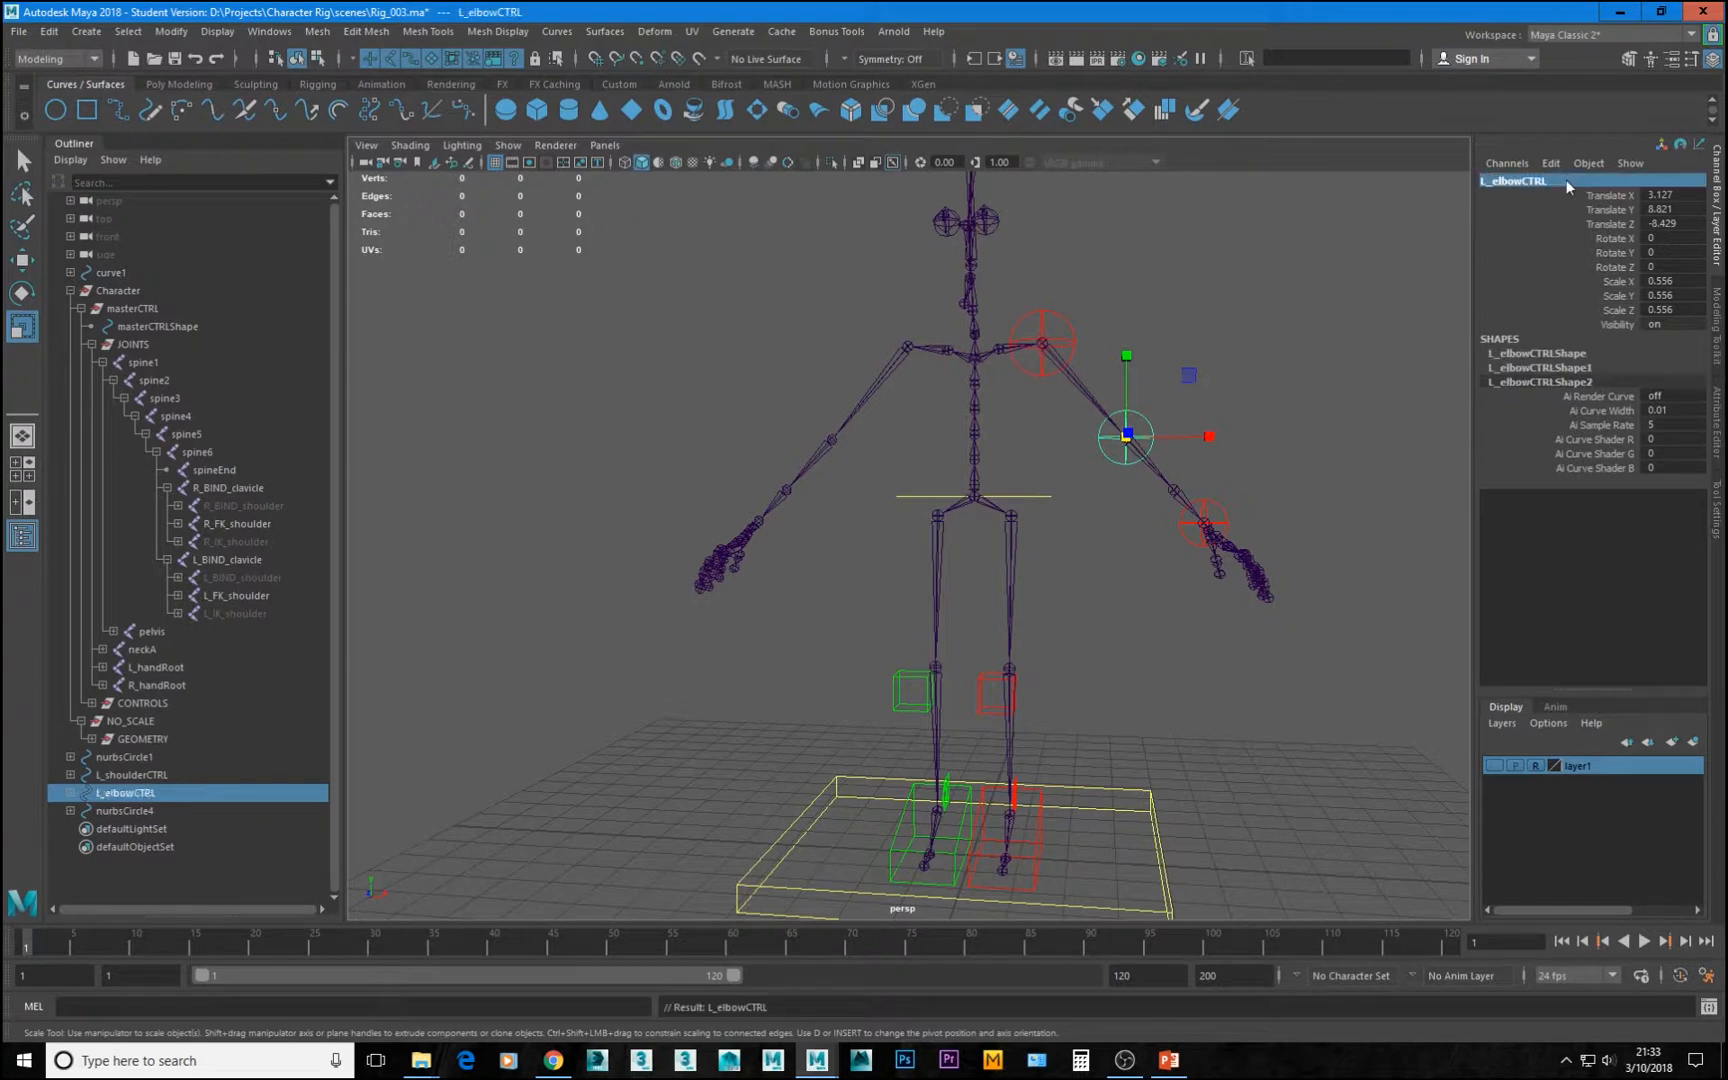
Rename the left wrist control curve L_wristCTRL
left_click(1214, 517)
left_click(1520, 182)
key("BackSpace")
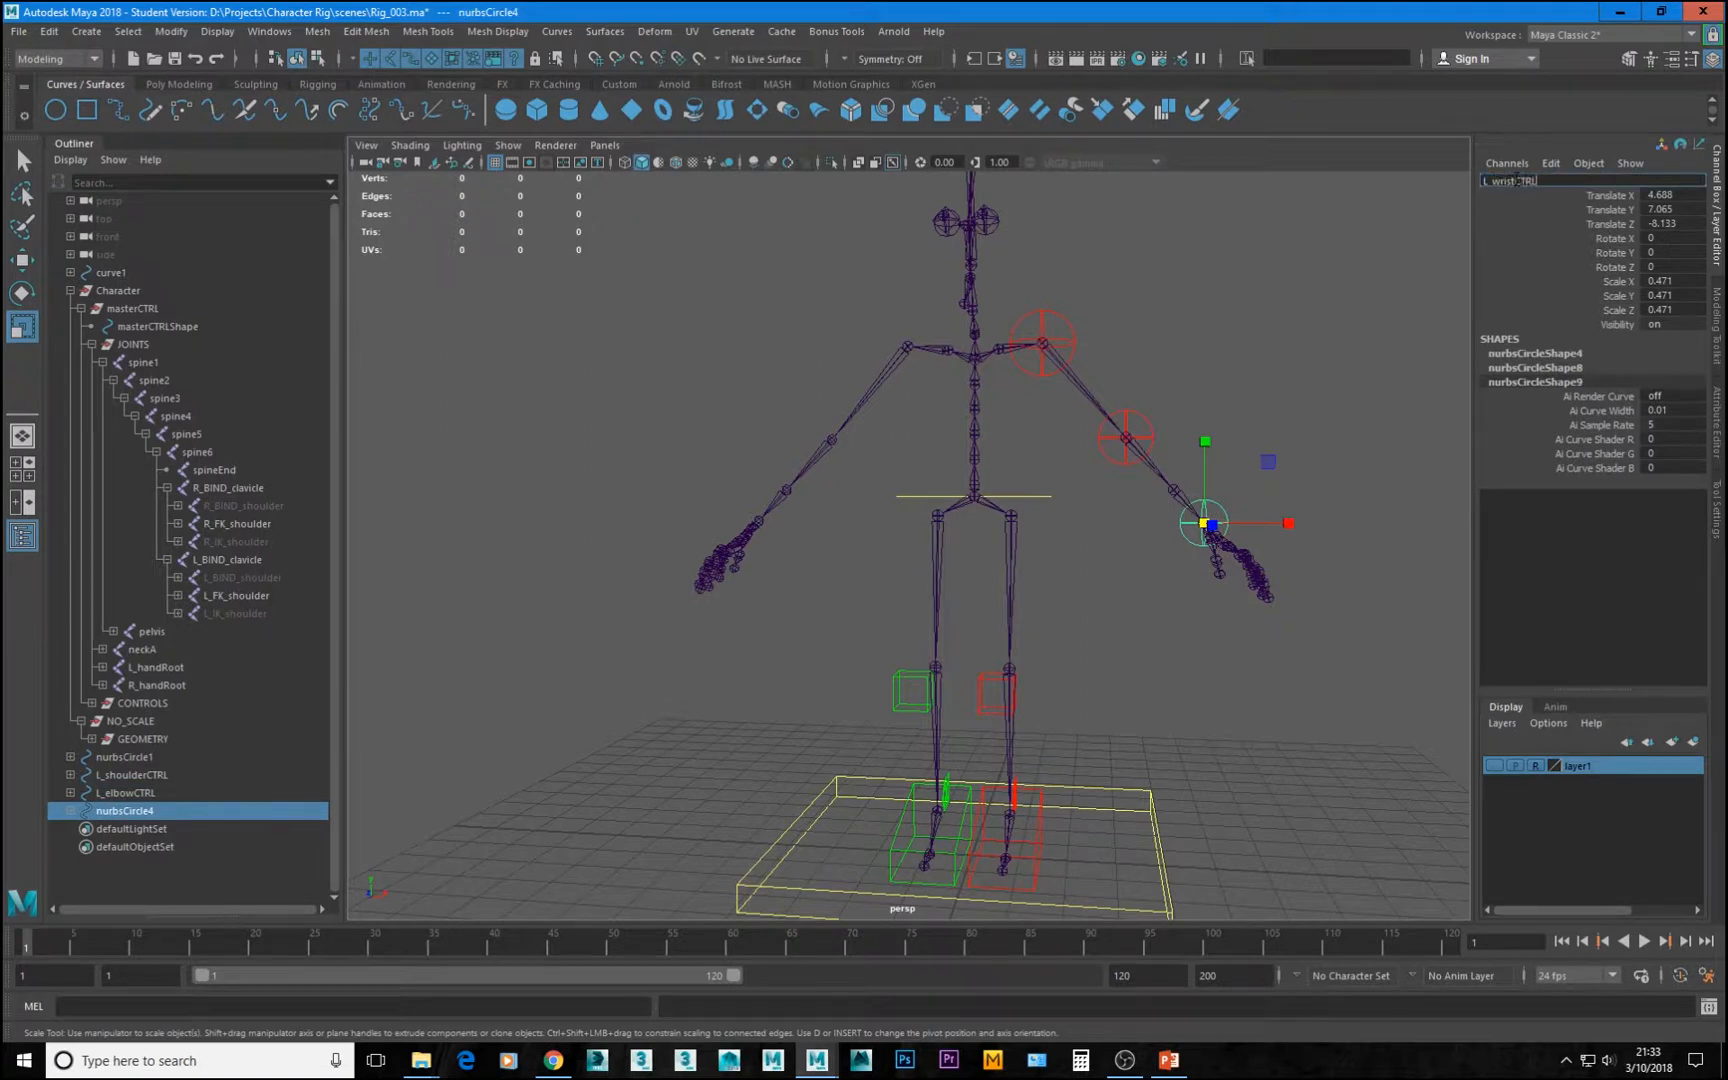
type("L_wristCTRL")
key("Return")
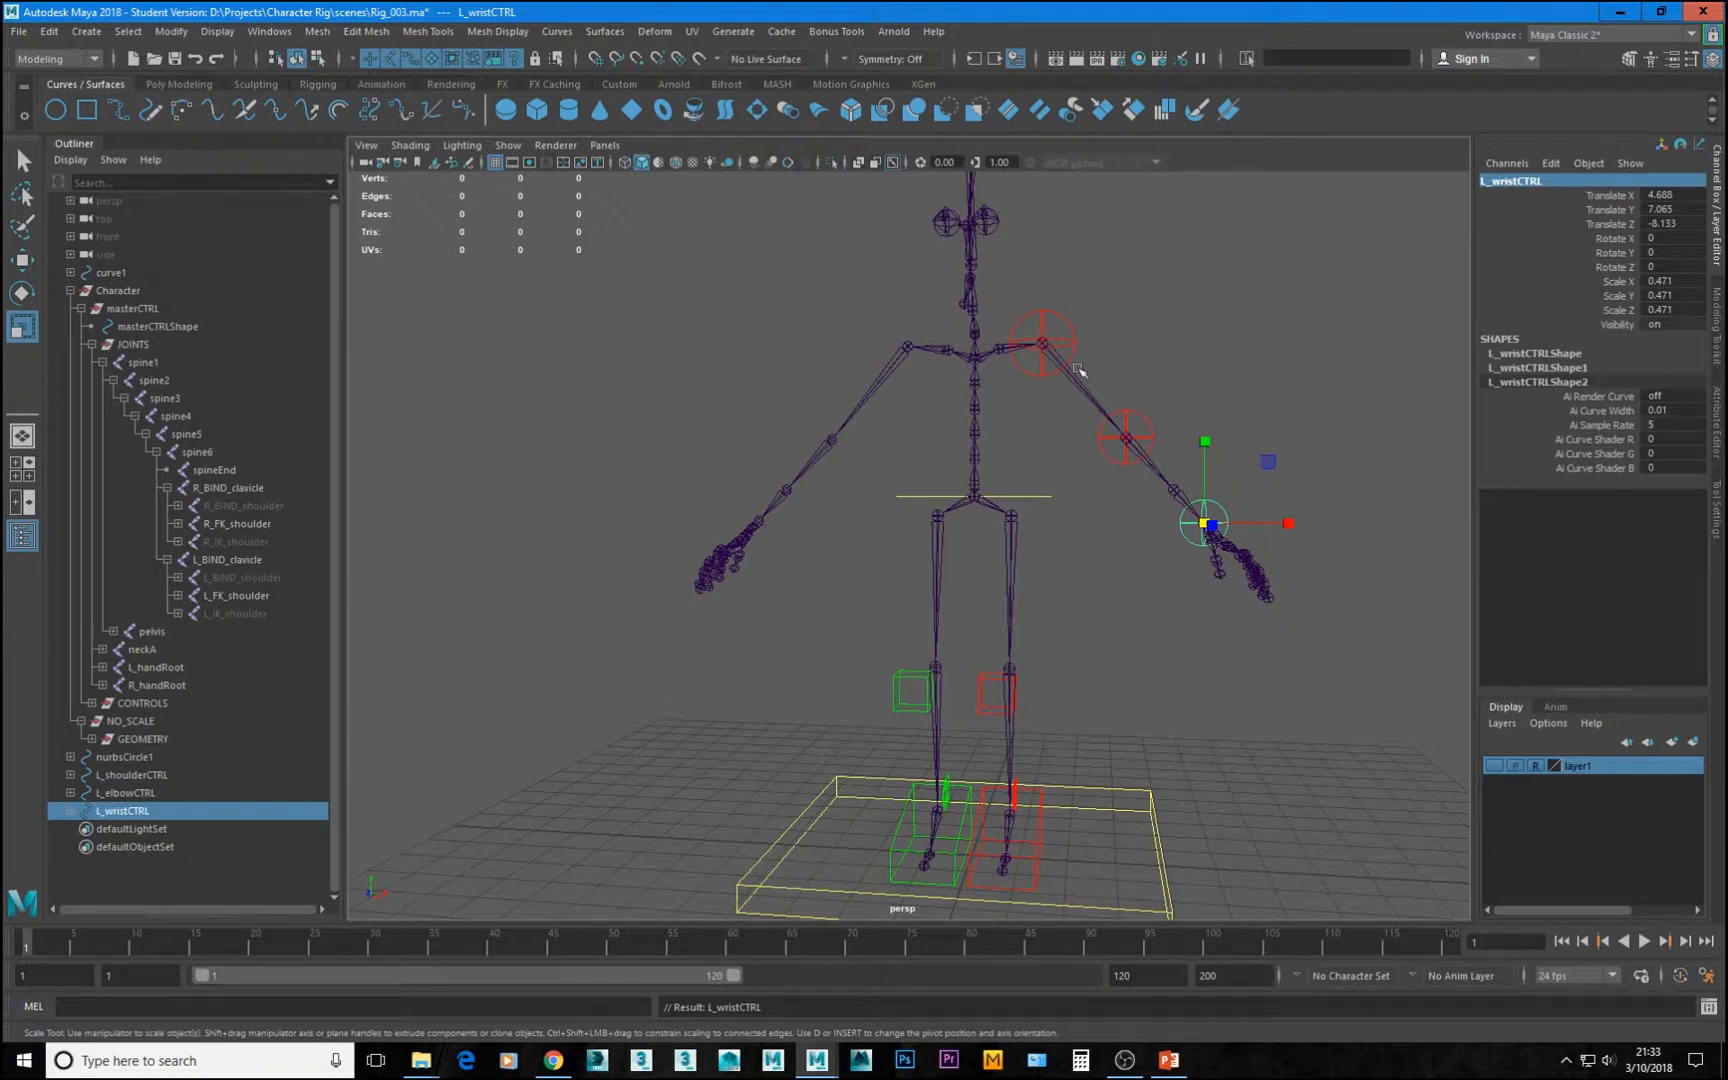
Freeze the transformations of the left shoulder, elbow and wrist control curves
left_click(130, 775, "shift")
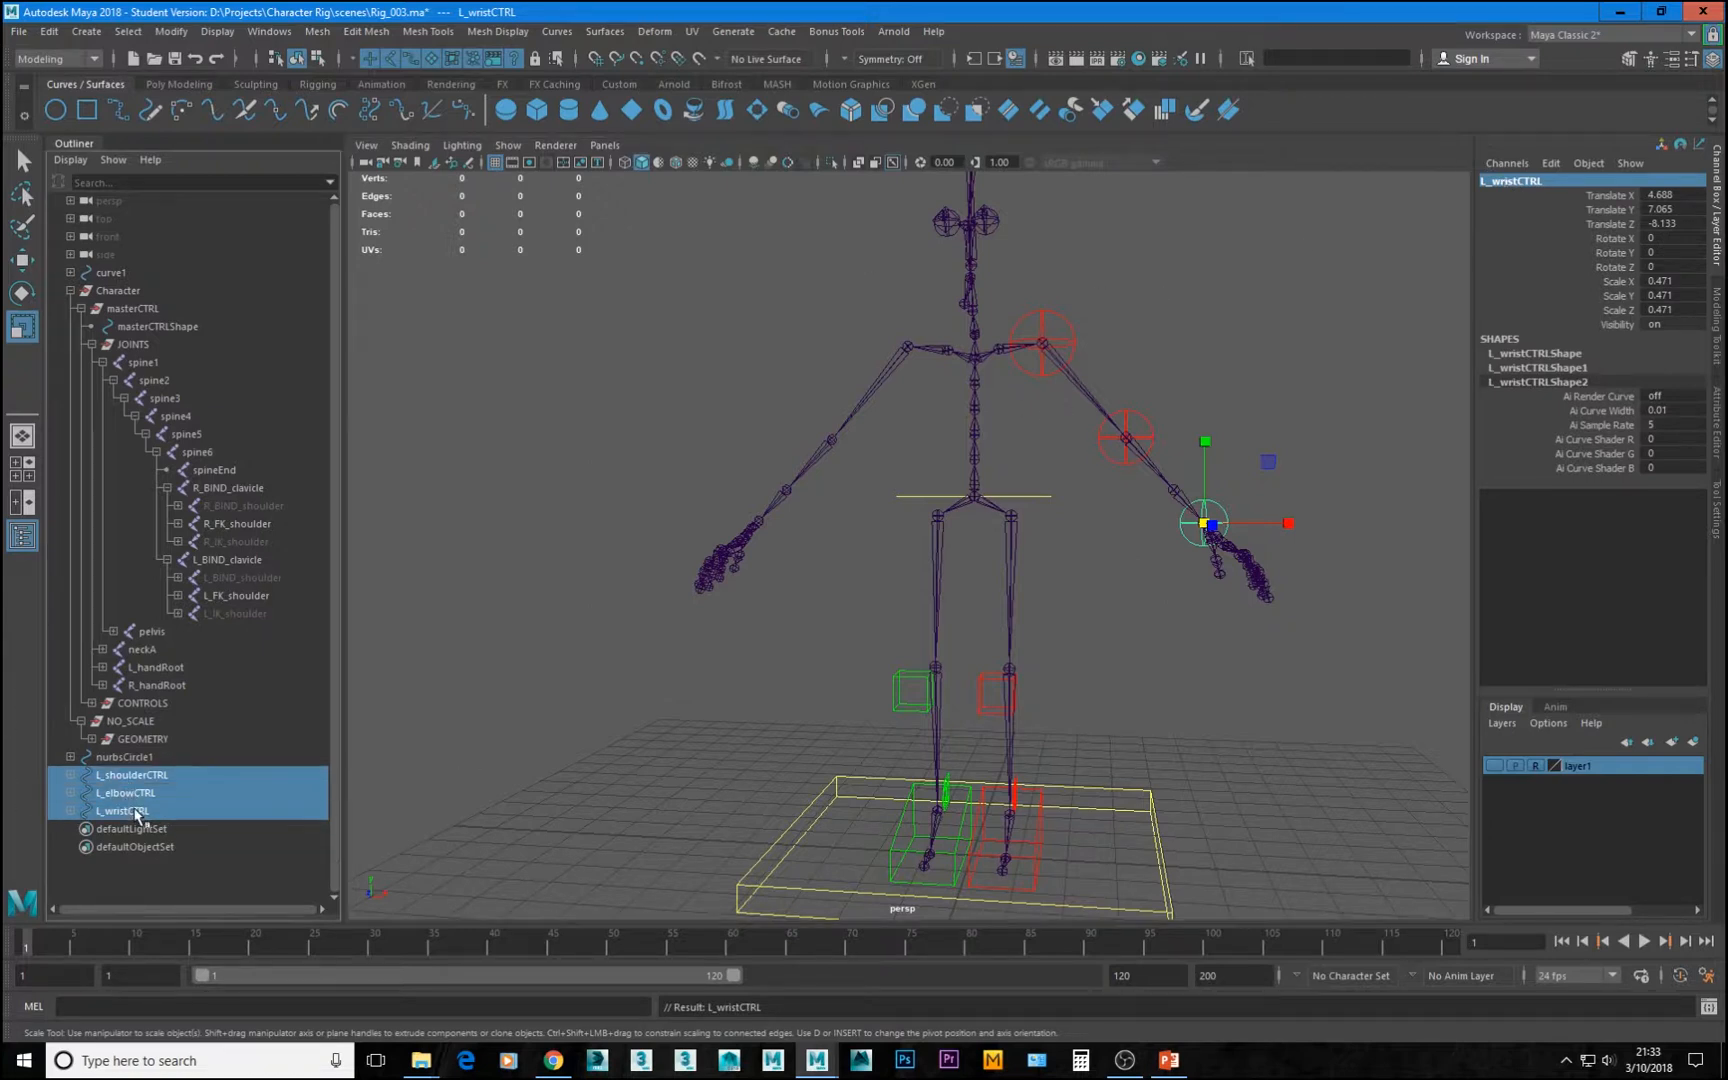
left_click(178, 31)
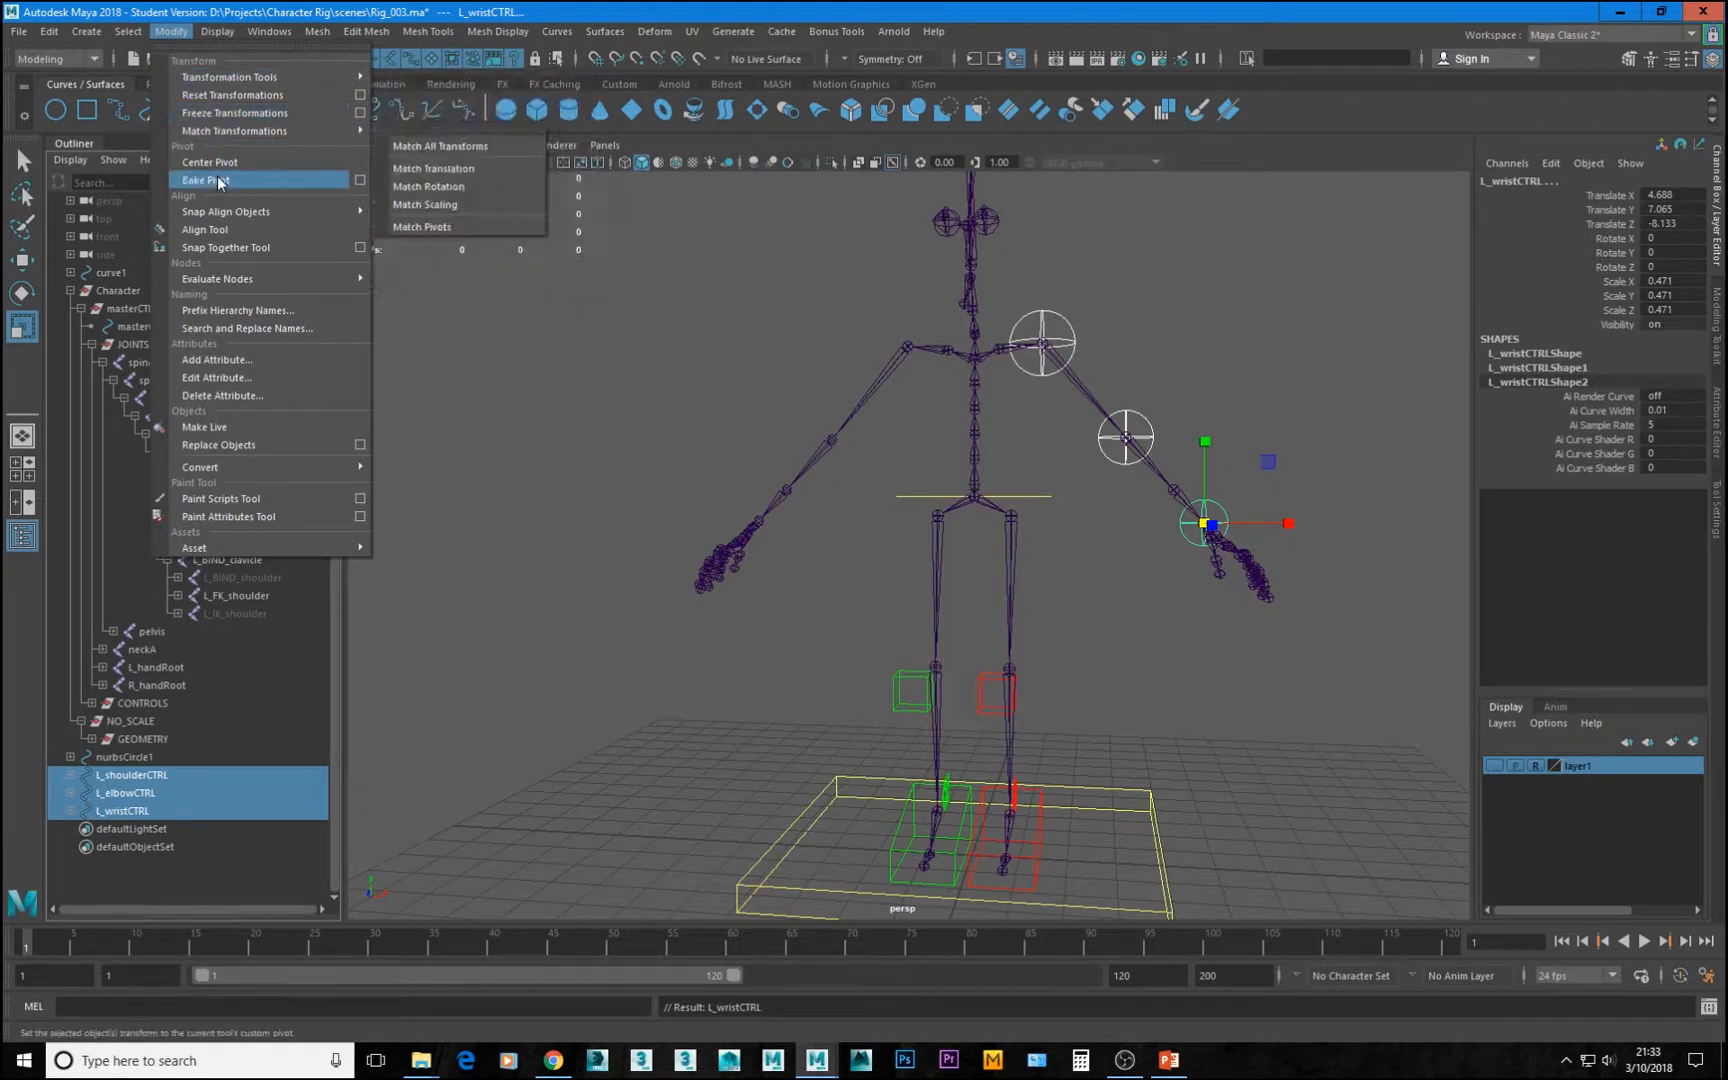
left_click(228, 113)
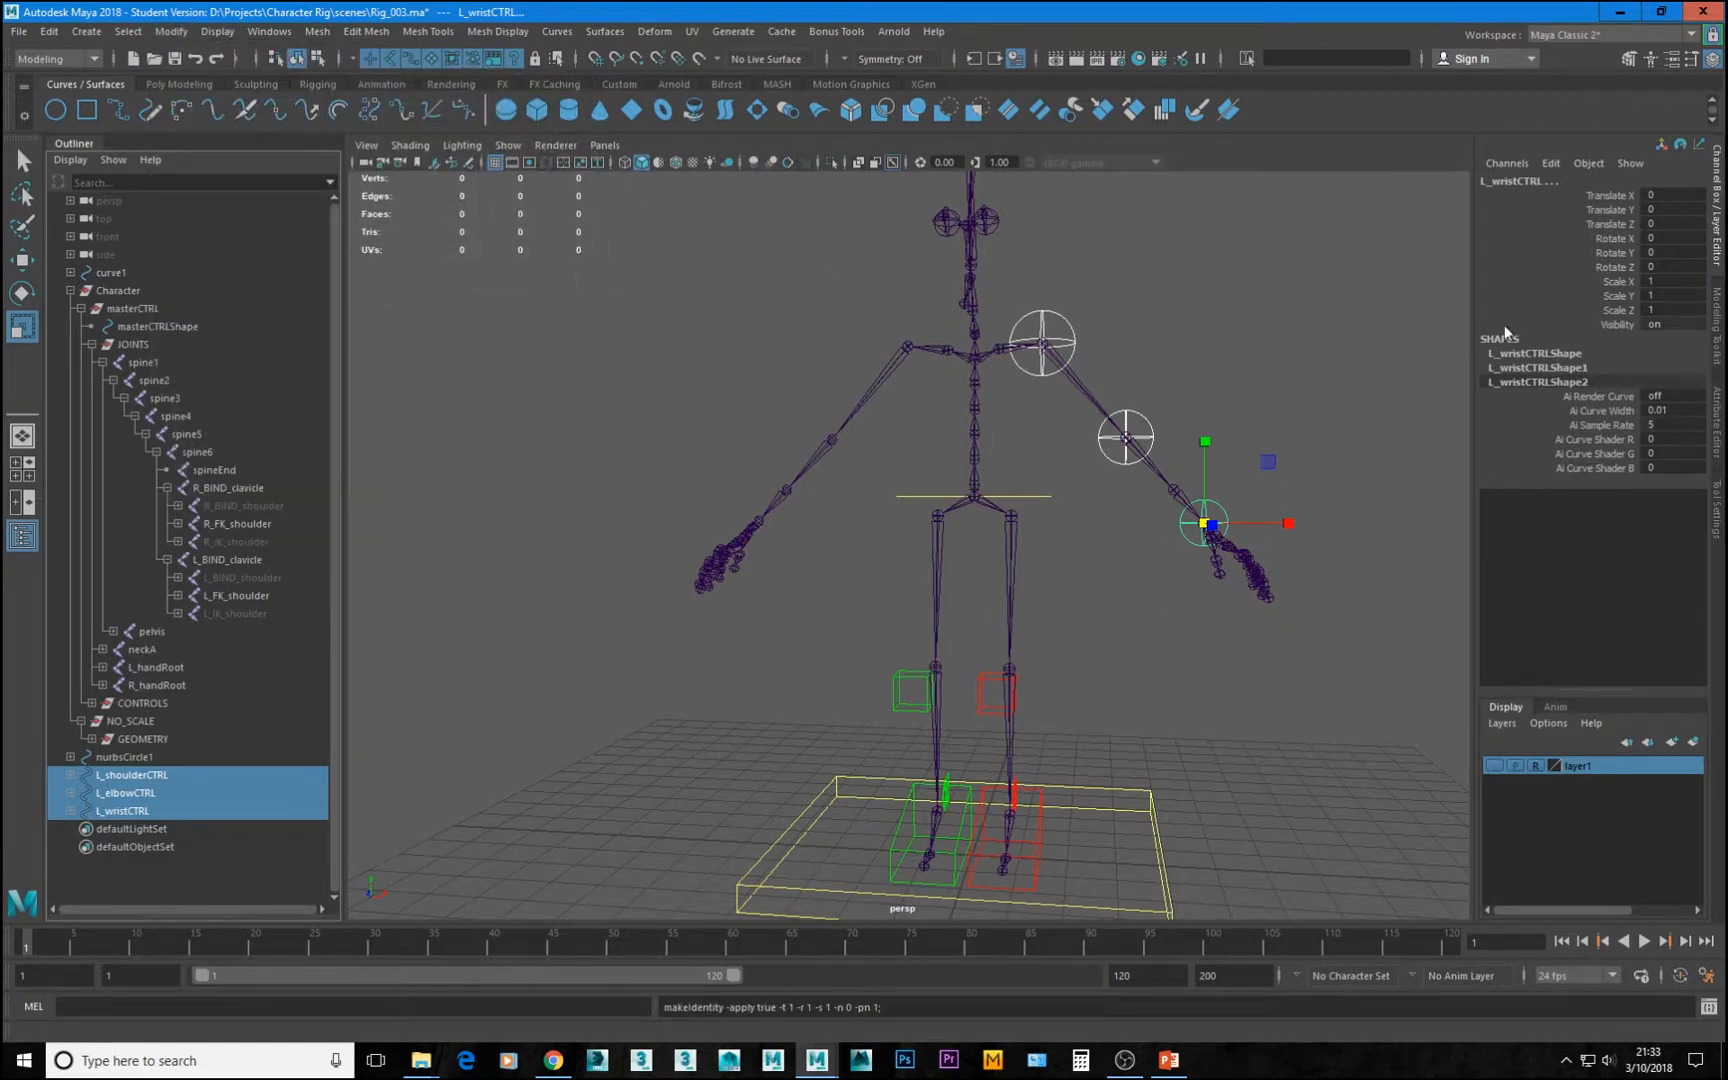
Put the left shoulder, elbow and wrist control curves each into a separate group of its own
left_click_drag(1072, 455, 975, 532, "alt")
right_click_drag(906, 515, 1026, 501, "alt")
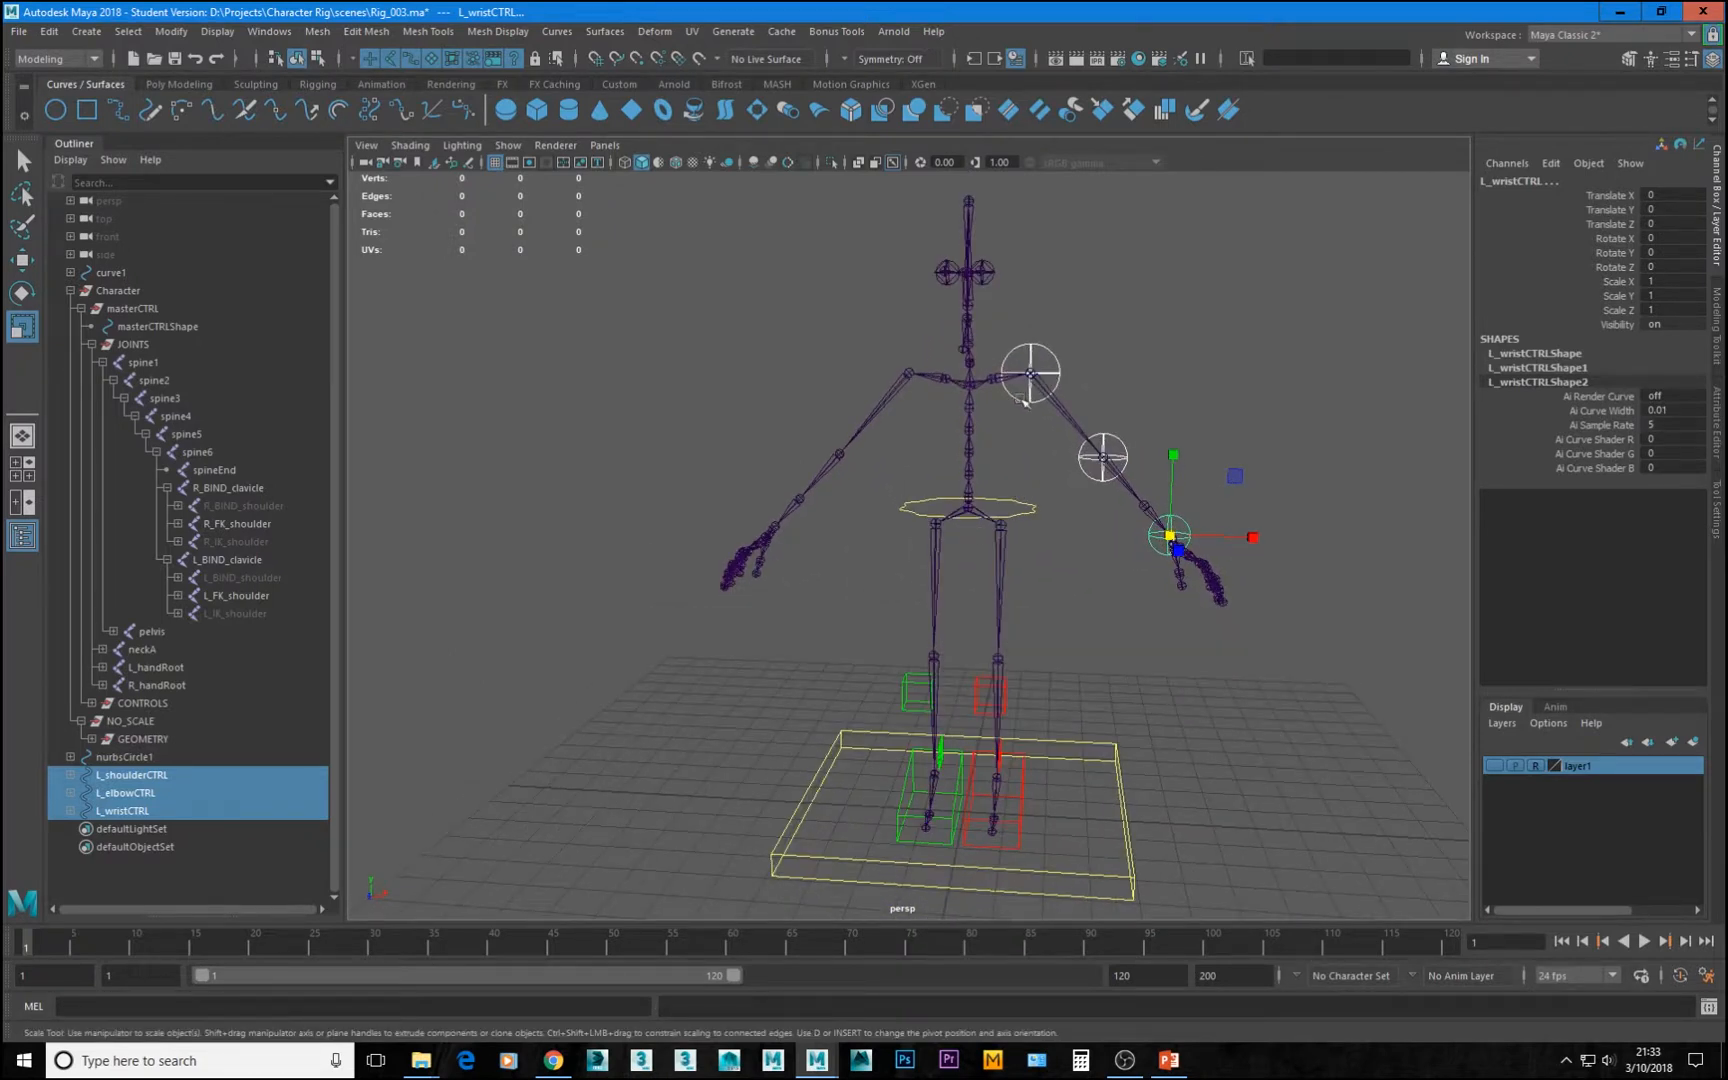
left_click(1040, 342)
left_click(1039, 347)
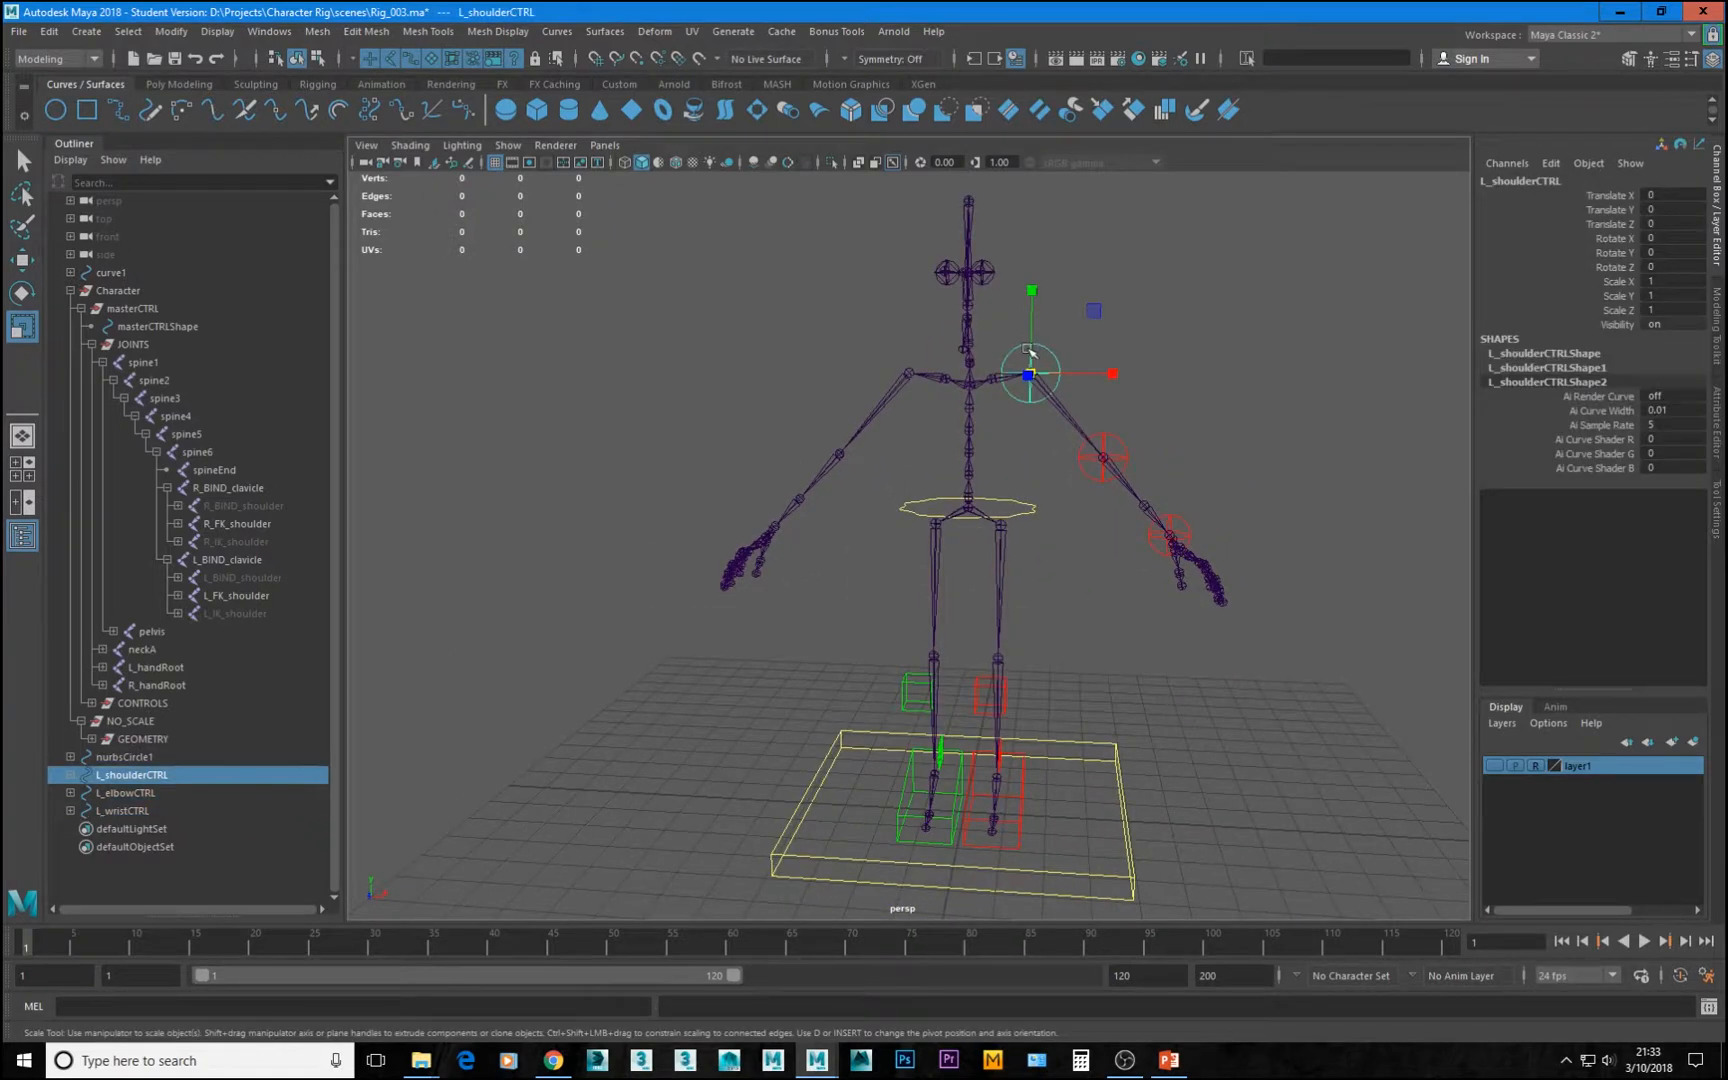
right_click_drag(1029, 351, 1207, 397, "alt")
middle_click_drag(1207, 397, 1066, 648, "alt")
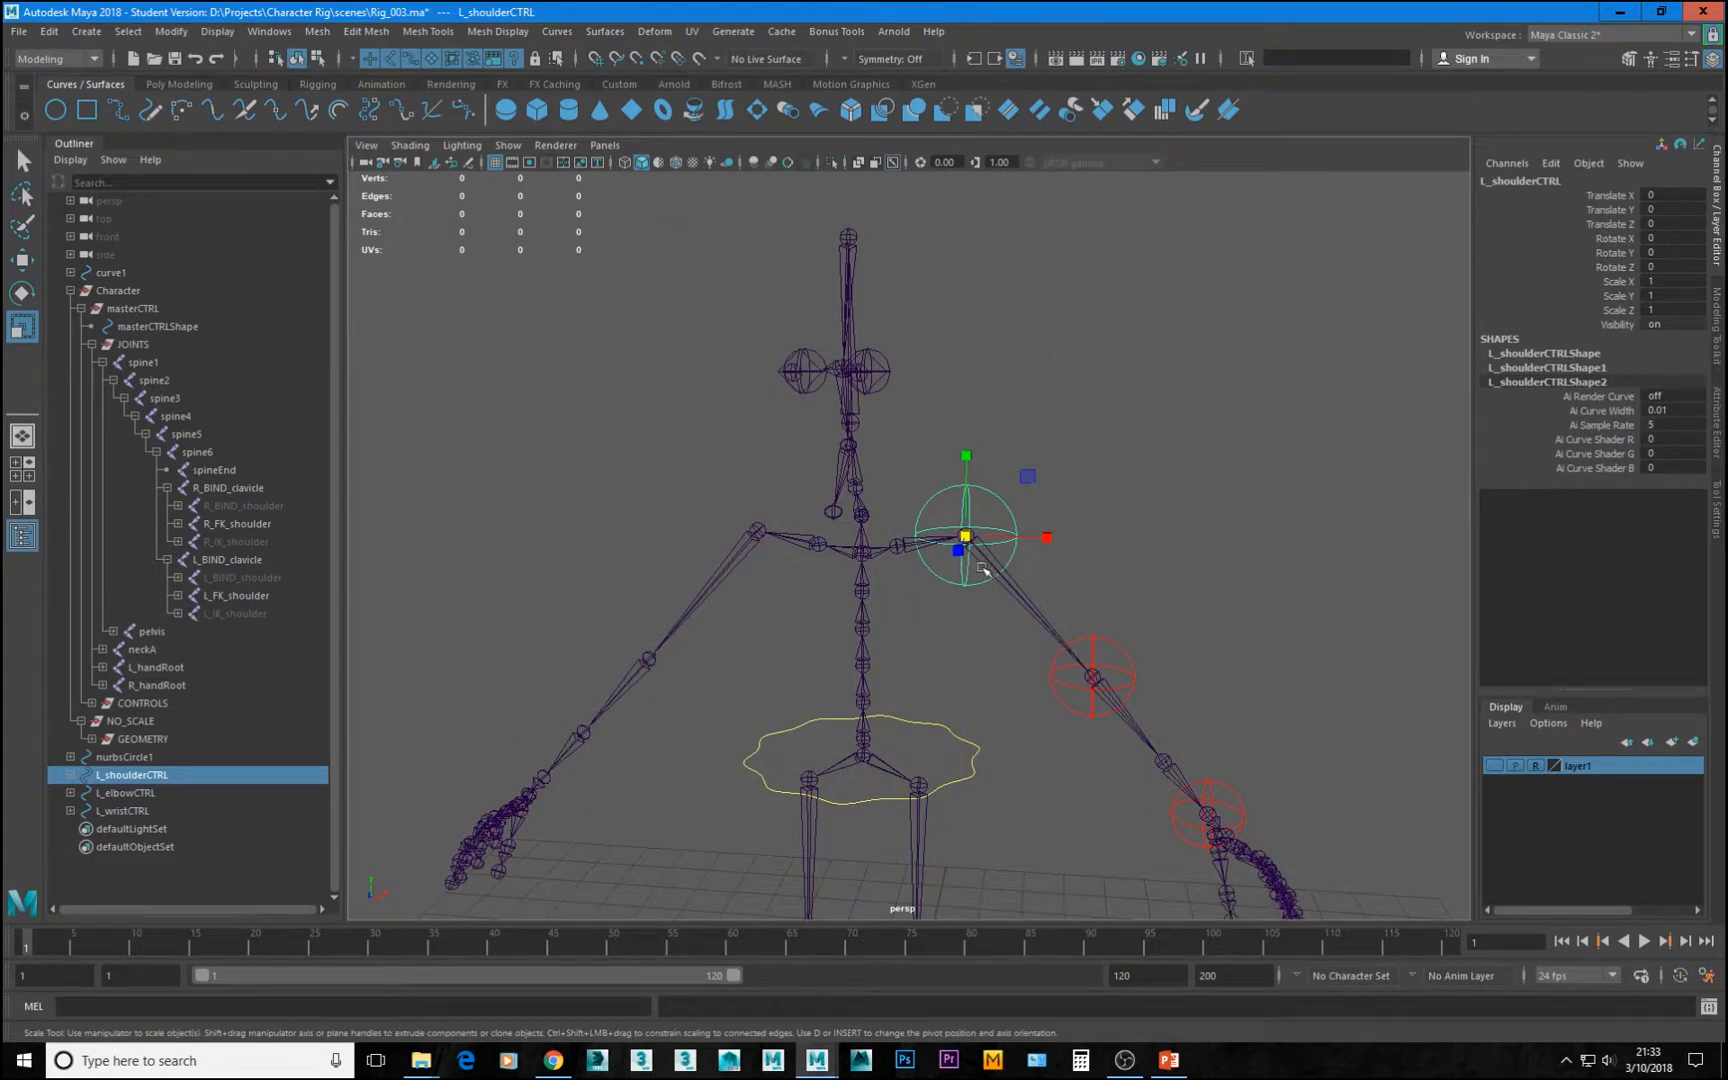
key("ctrl+g")
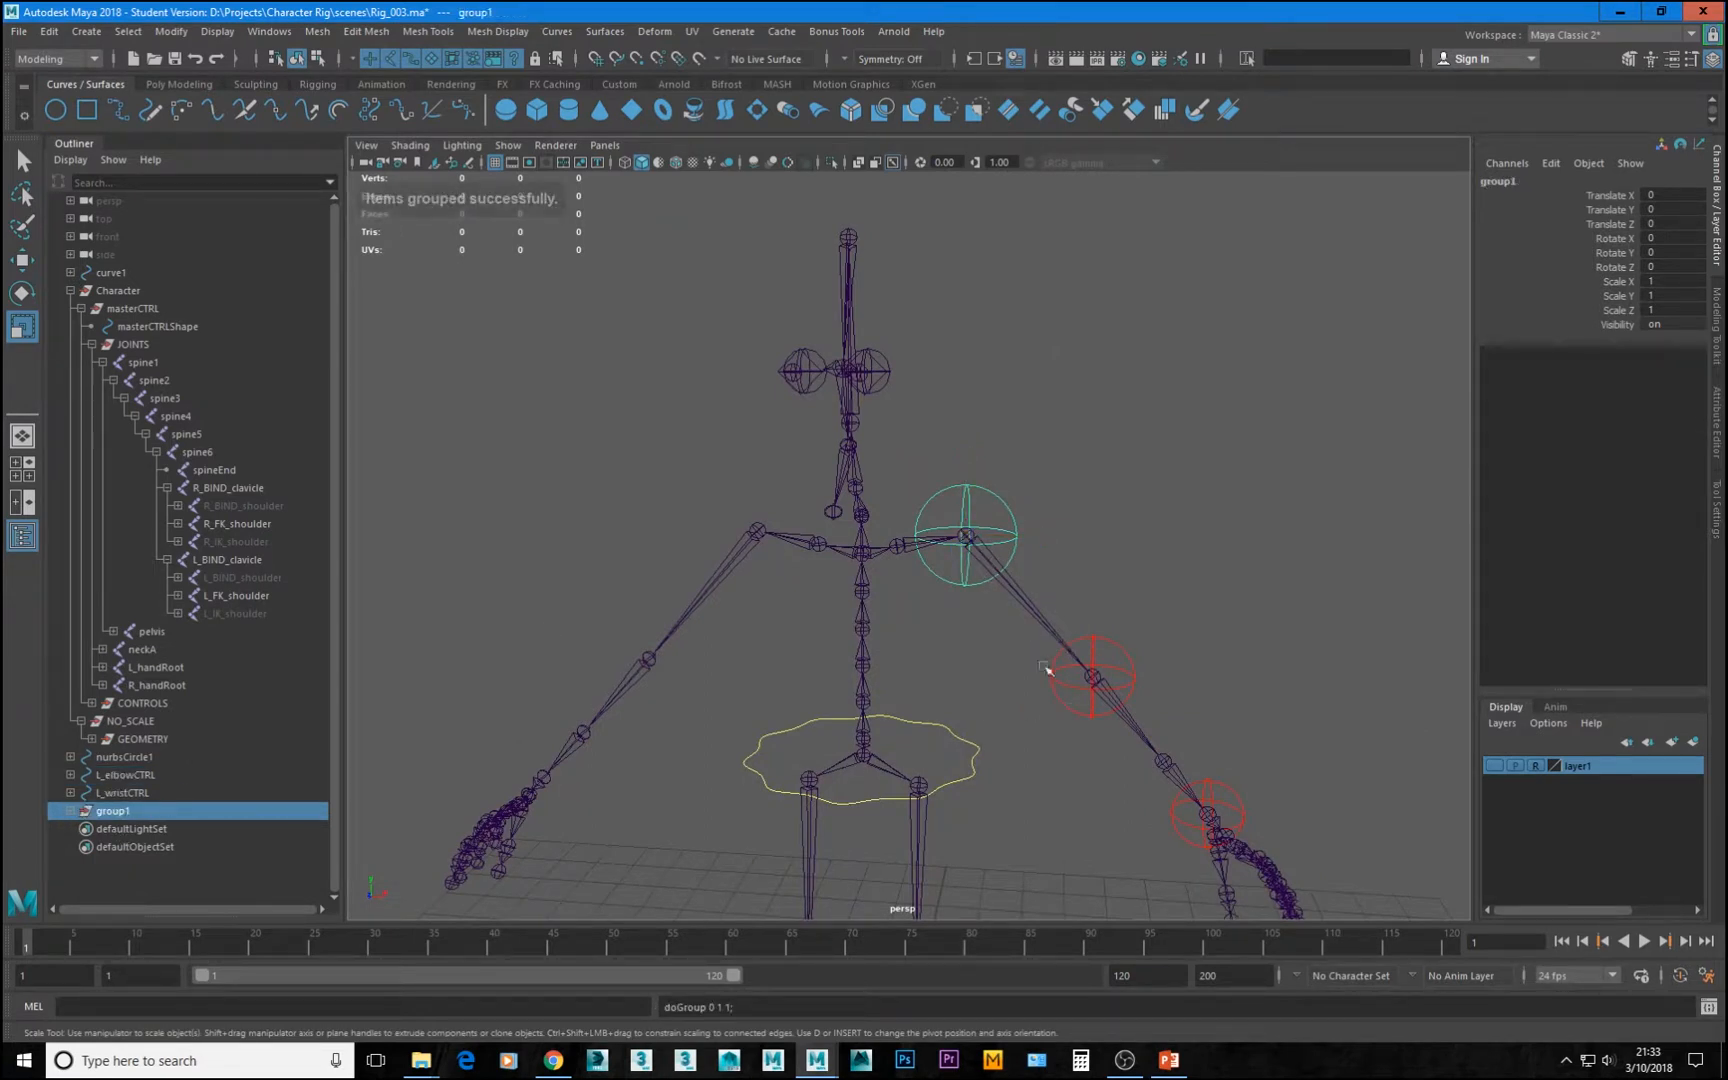
left_click(1100, 642)
key("ctrl+g")
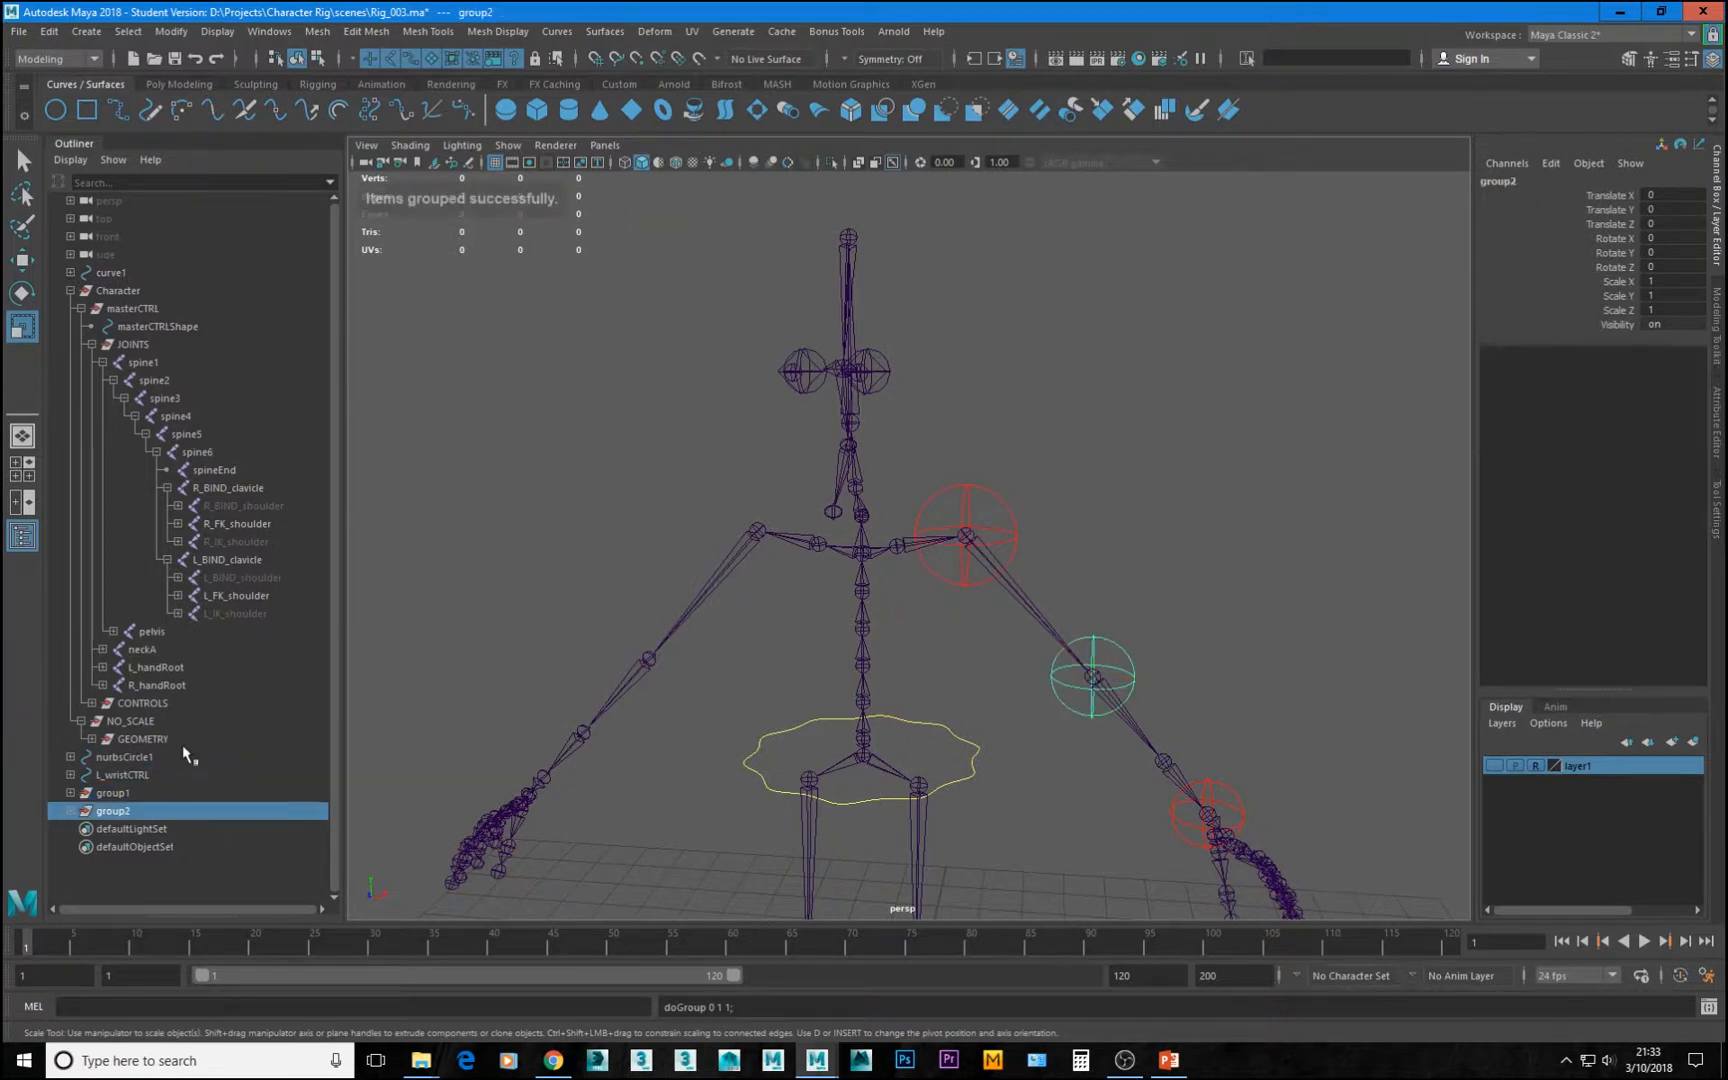
left_click(125, 775)
key("ctrl+g")
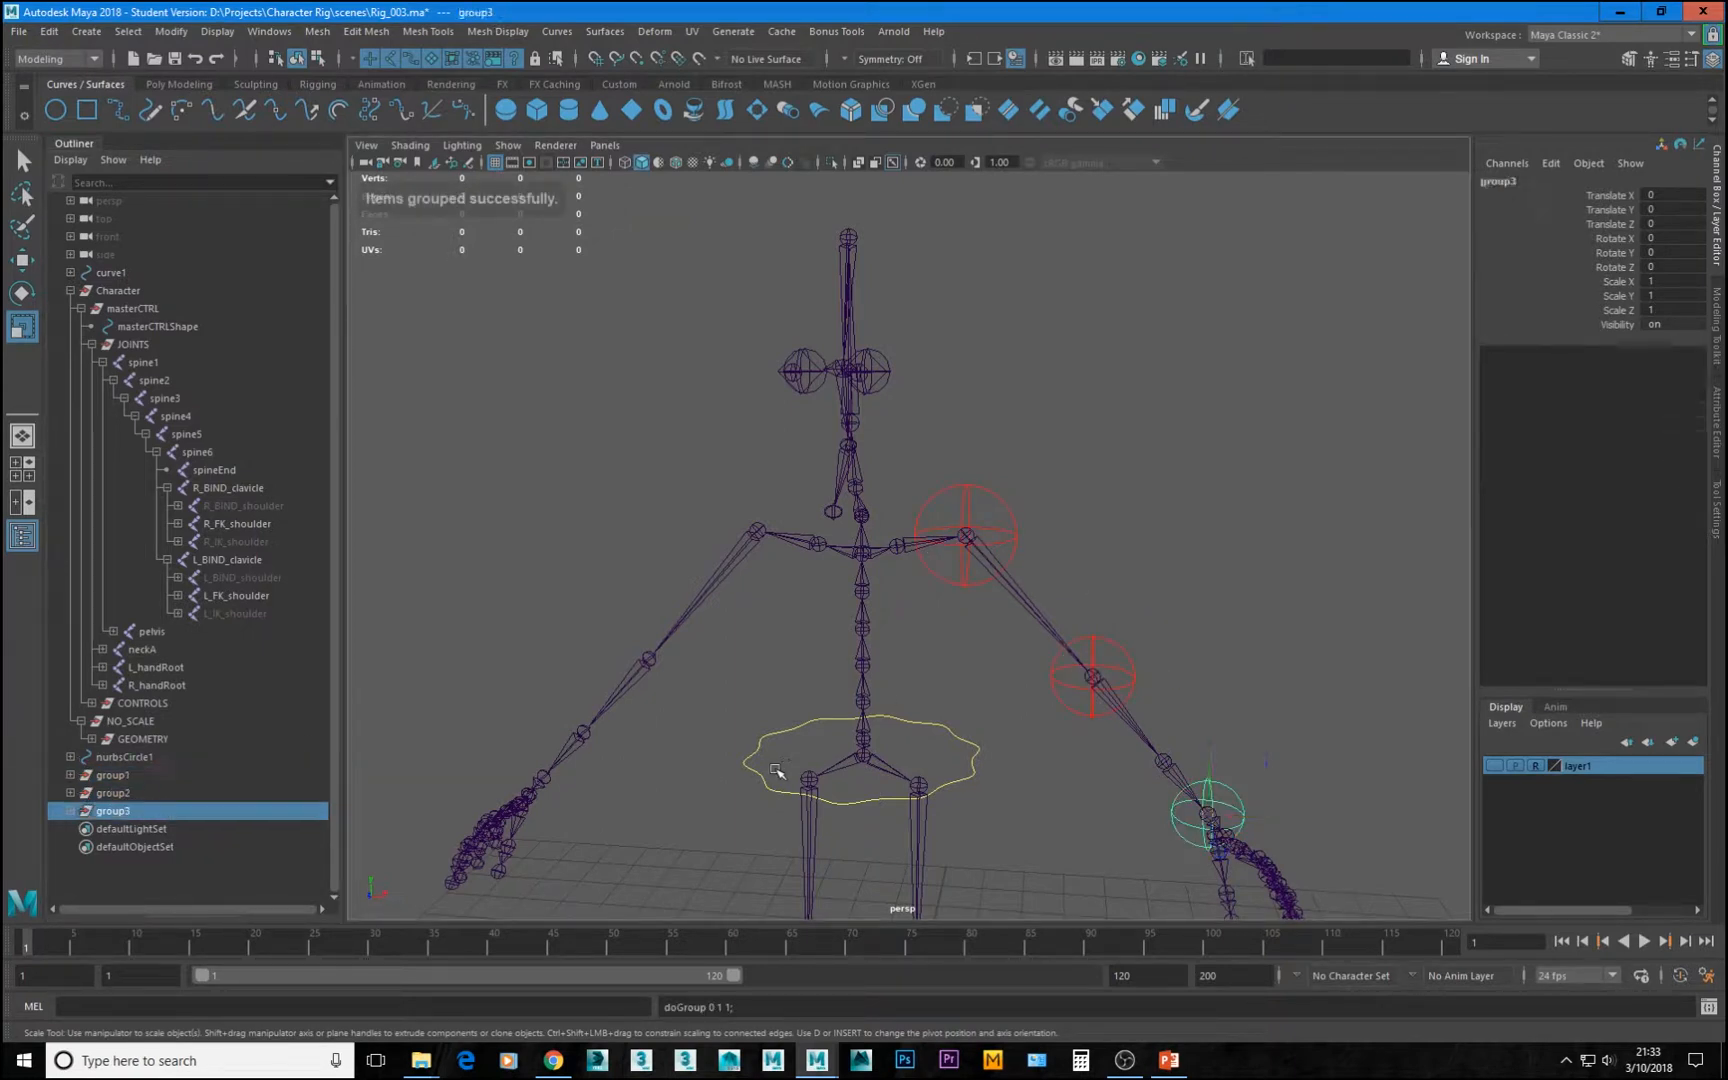
Snap the pivot of the shoulder control's group to the left shoulder joint
left_click(110, 776)
left_click_drag(1107, 609, 912, 828, "alt")
key("d")
key("v")
mouse_move(970, 474)
middle_mouse_down()
mouse_move(960, 456)
mouse_move(959, 483)
middle_mouse_up()
right_click_drag(935, 428, 1161, 532, "alt")
left_click_drag(1161, 532, 1129, 665, "alt")
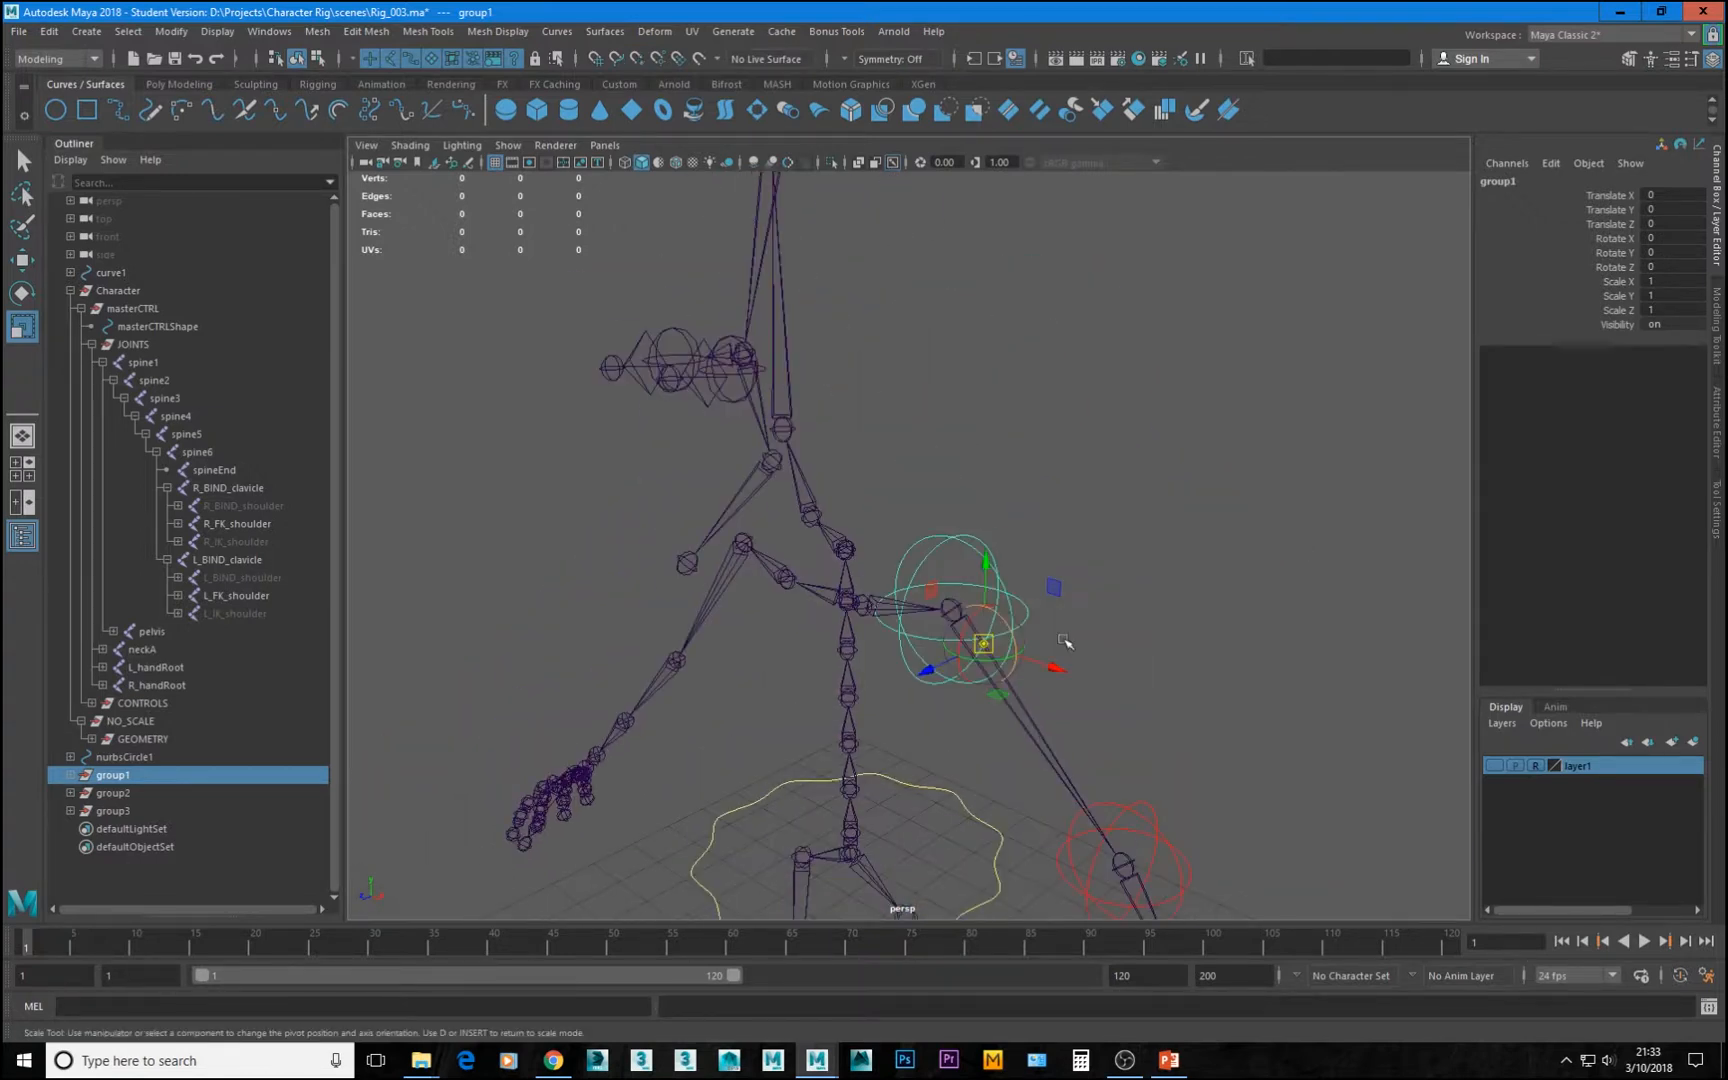
right_click_drag(1131, 668, 1137, 741, "alt")
key("d")
key("v")
left_click_drag(1023, 702, 995, 666)
key("ctrl+z")
key("d")
Snap the pivot of the elbow control's group to the left elbow joint
right_click_drag(1093, 773, 1012, 460, "alt")
left_click(115, 792)
key("f")
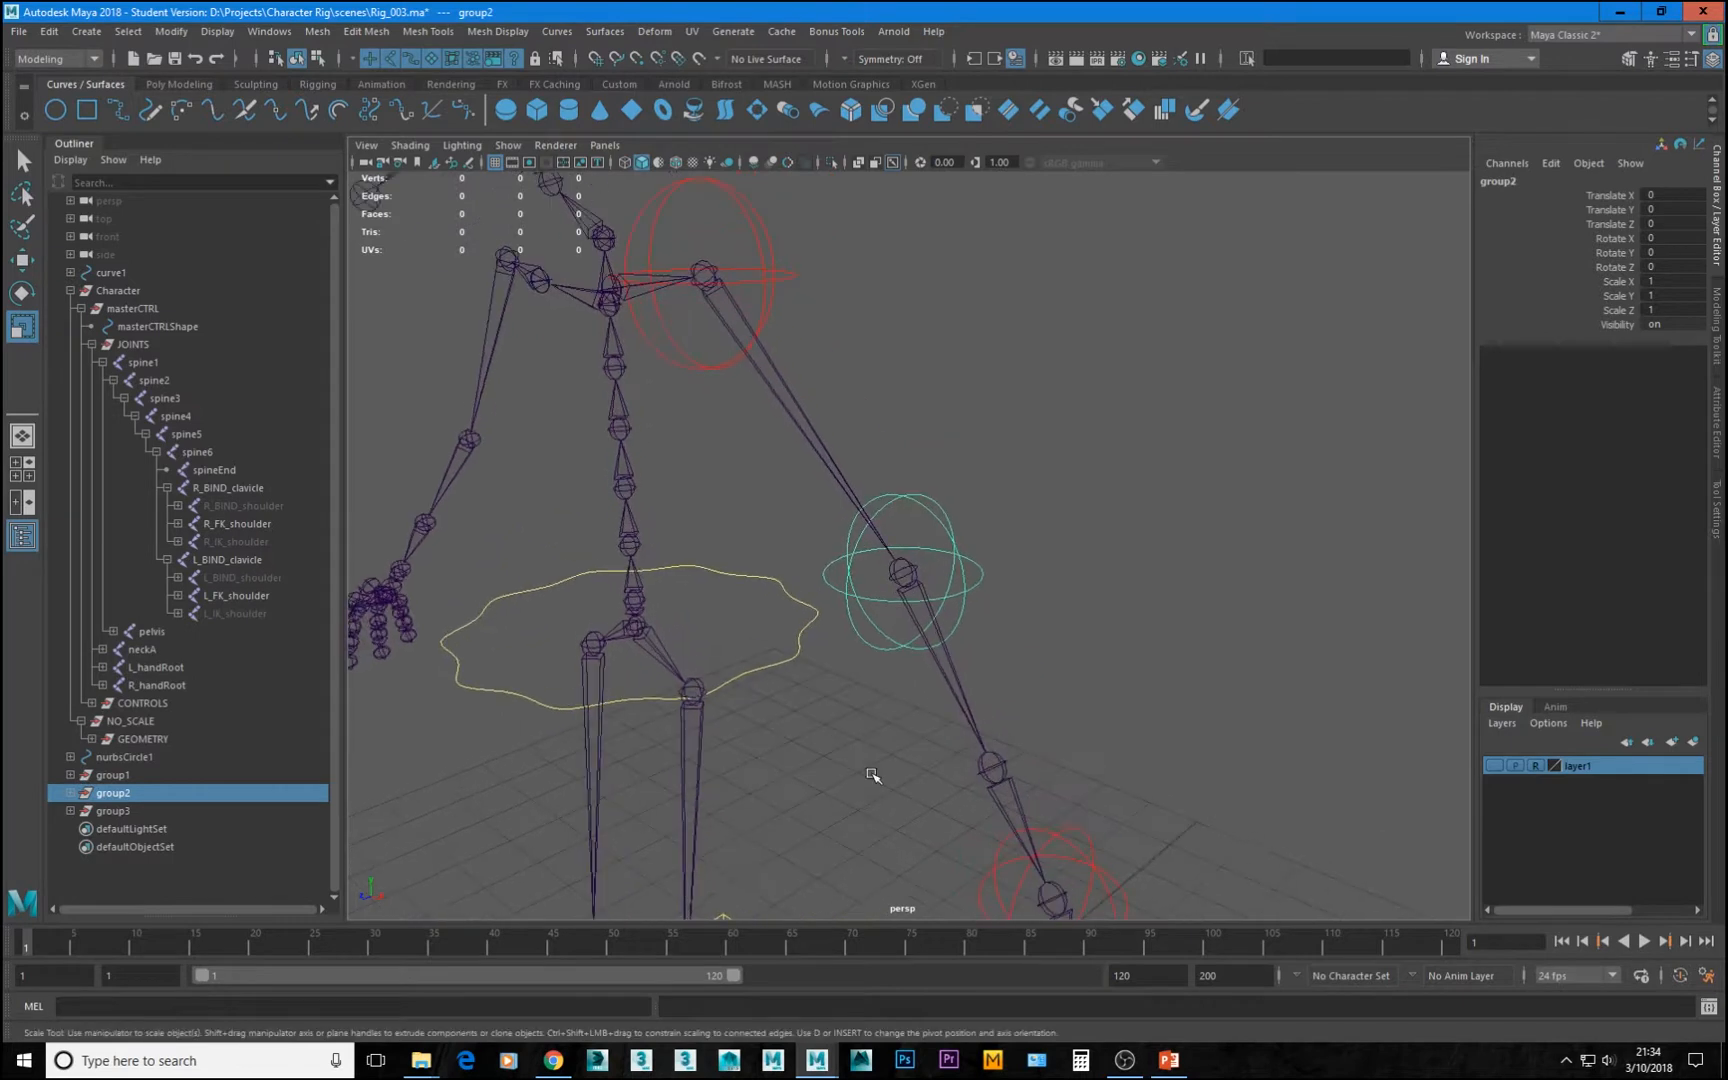
key("v")
middle_click_drag(930, 576, 909, 575)
Snap the pivot of the wrist control's group to the left wrist joint
middle_click_drag(1164, 876, 922, 395, "alt")
left_click(115, 811)
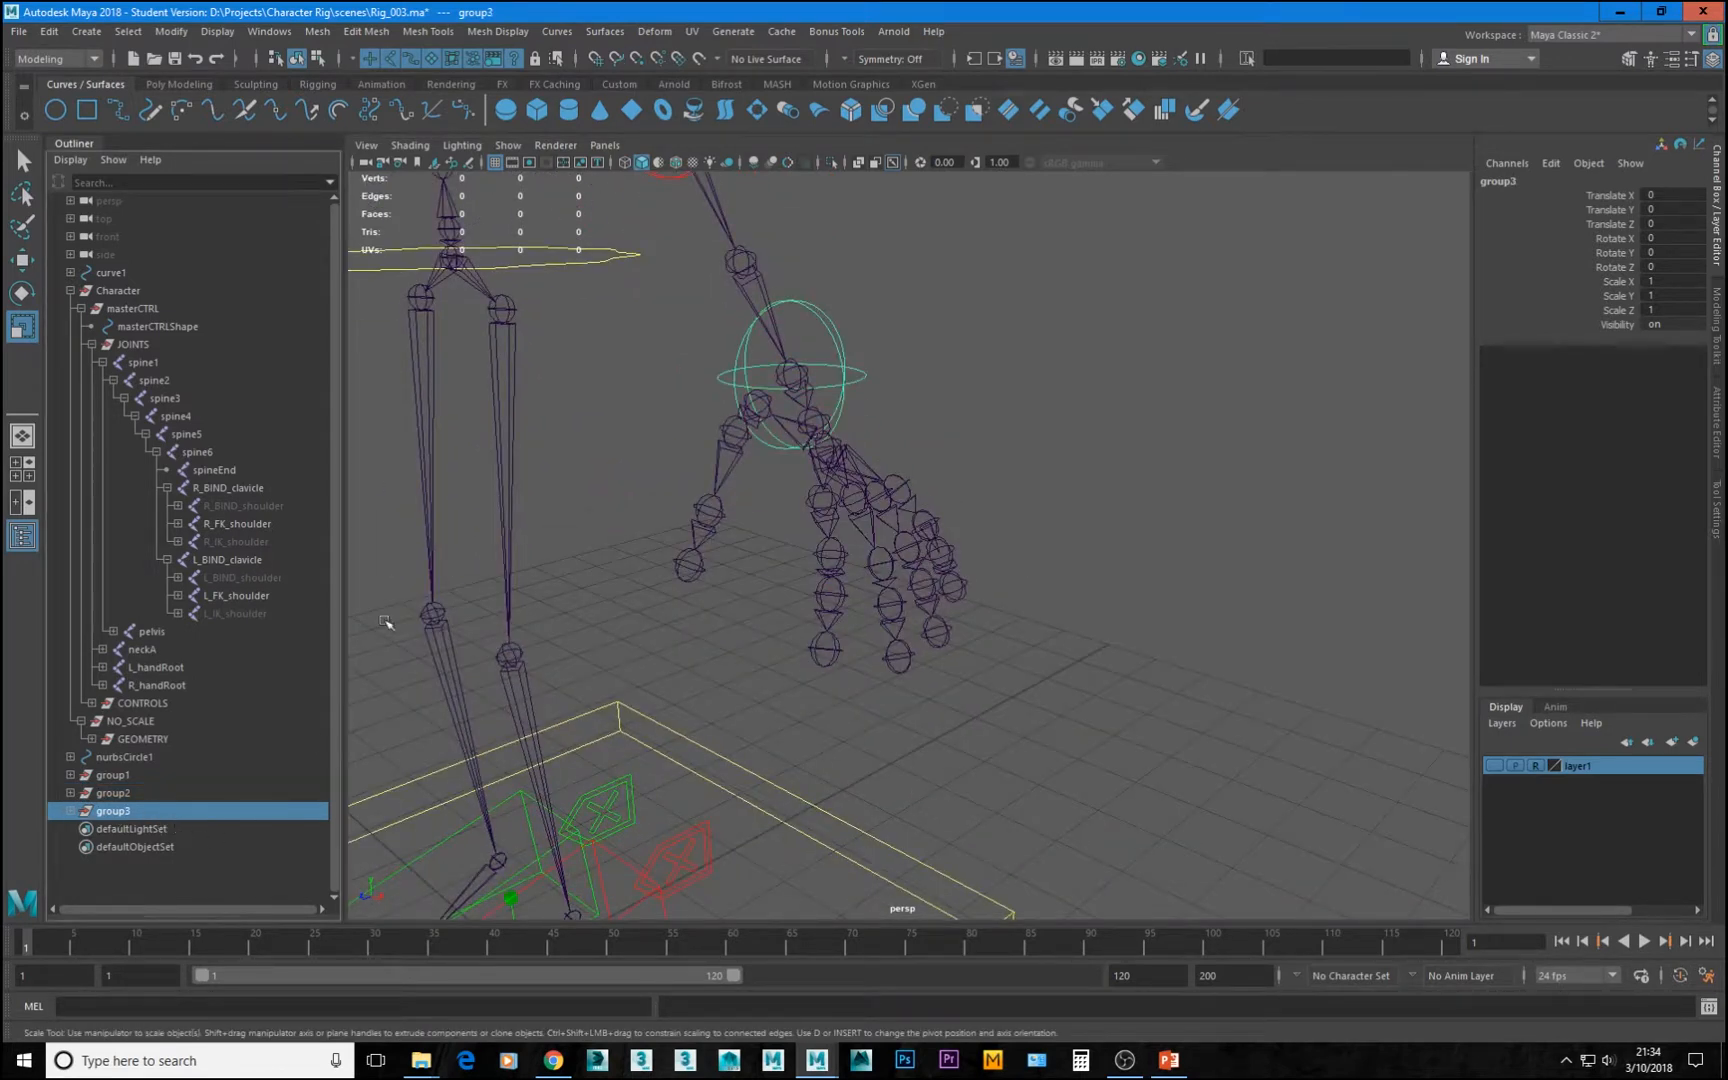
key("v")
middle_click_drag(900, 342, 857, 353)
key("ctrl+z")
key("v")
key("d")
key("v")
middle_click_drag(803, 358, 793, 375)
Expand the three control groups and rename the shoulder control's parent group L_shoulderCTRL_BUFFER
left_click_drag(935, 532, 876, 653, "alt")
right_click_drag(876, 653, 636, 598, "alt")
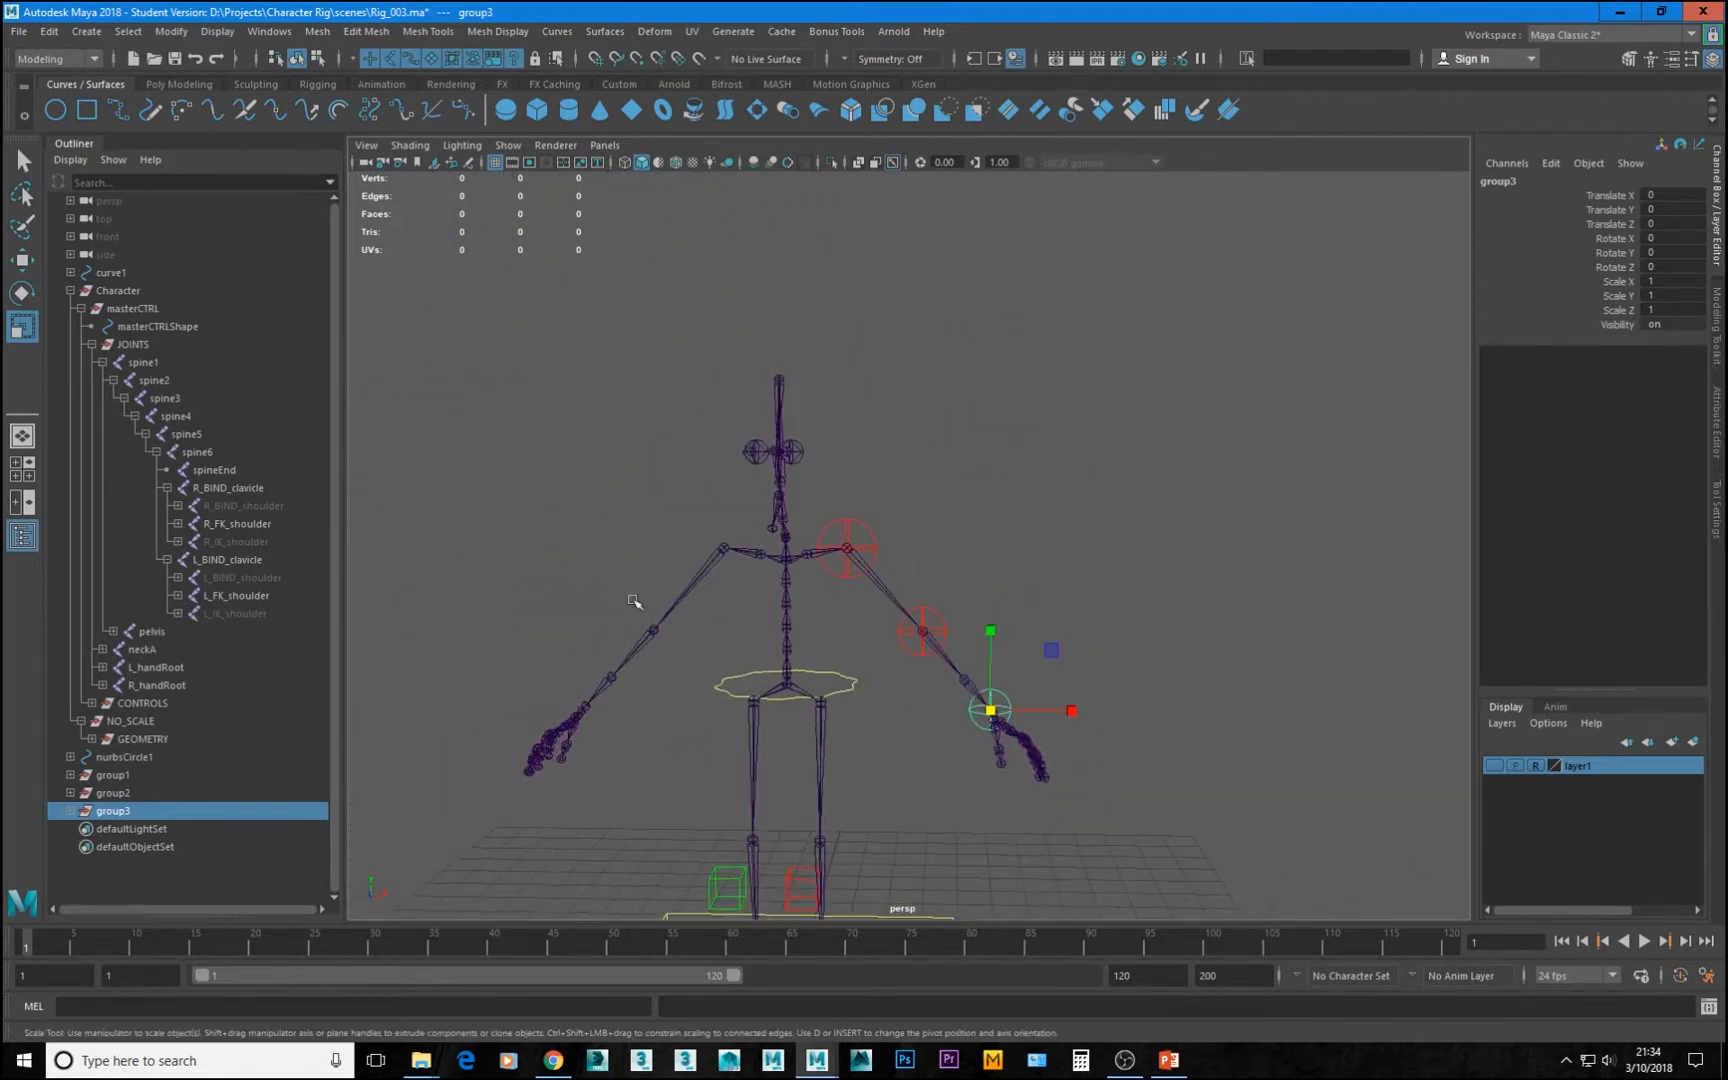
left_click(70, 811)
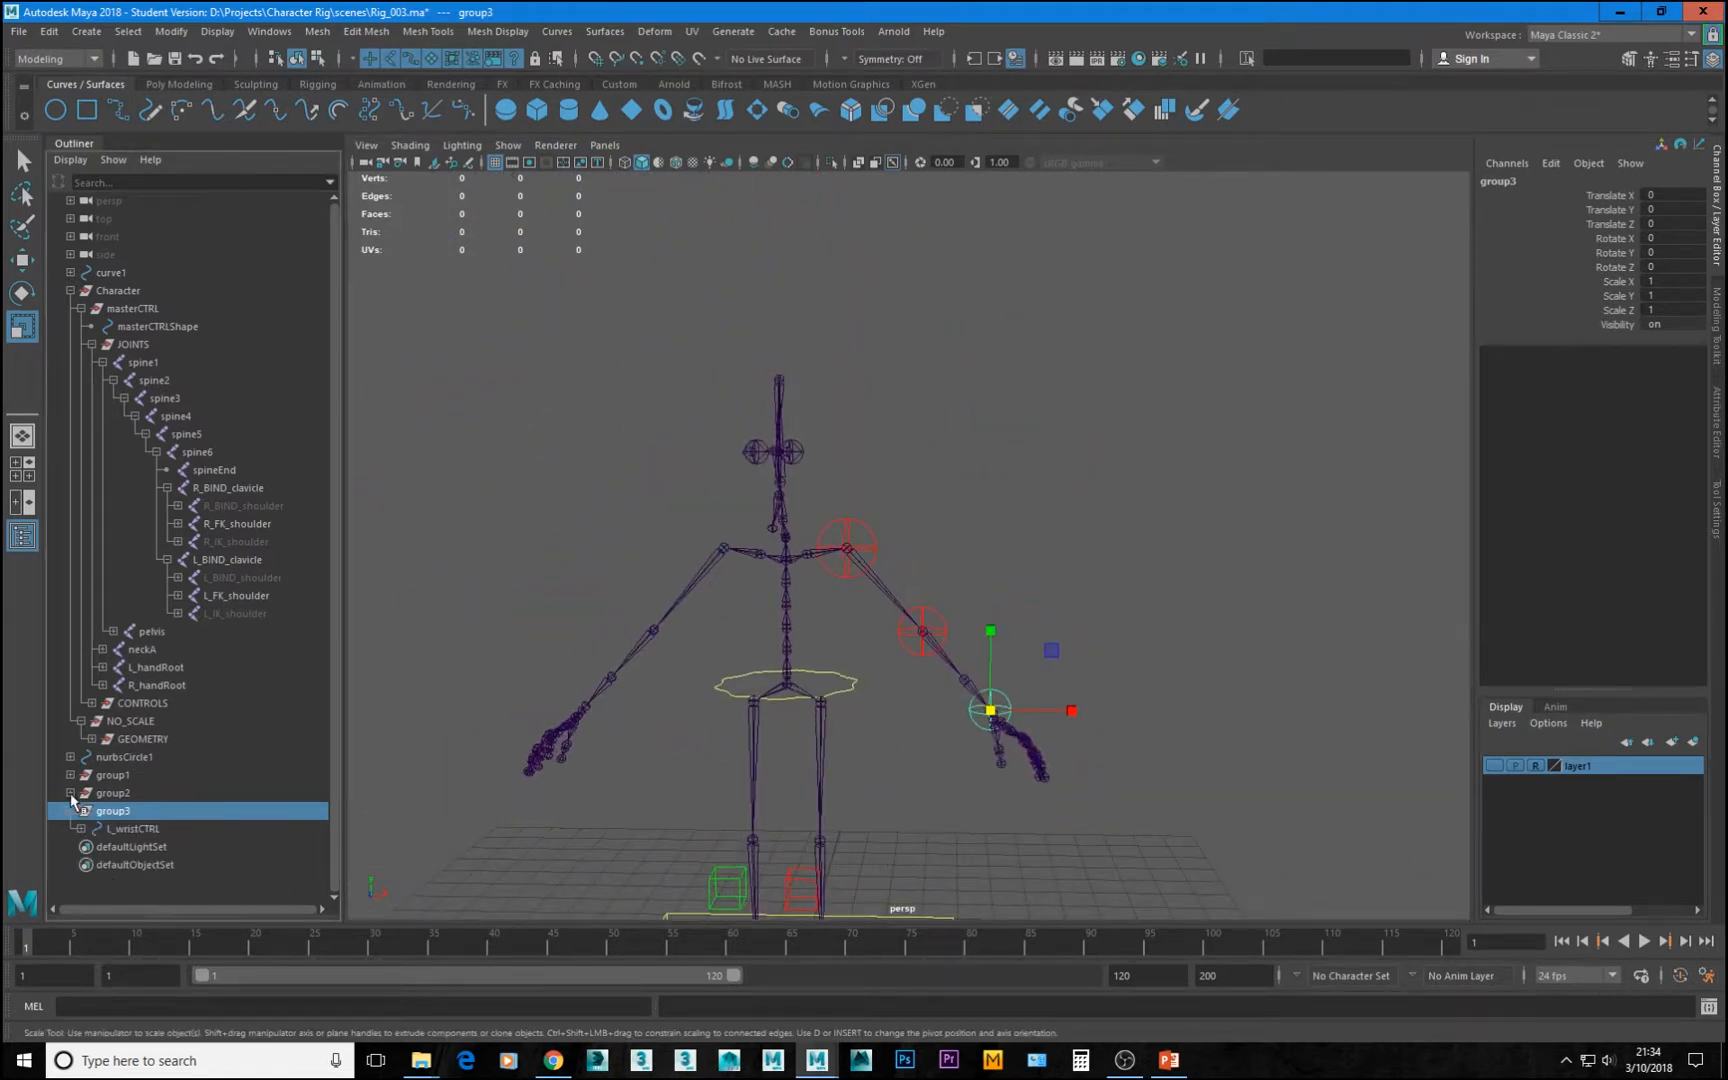
left_click(70, 792)
left_click(70, 774)
scroll(70, 774, "down", 1)
double_click(145, 776)
key("ctrl+c")
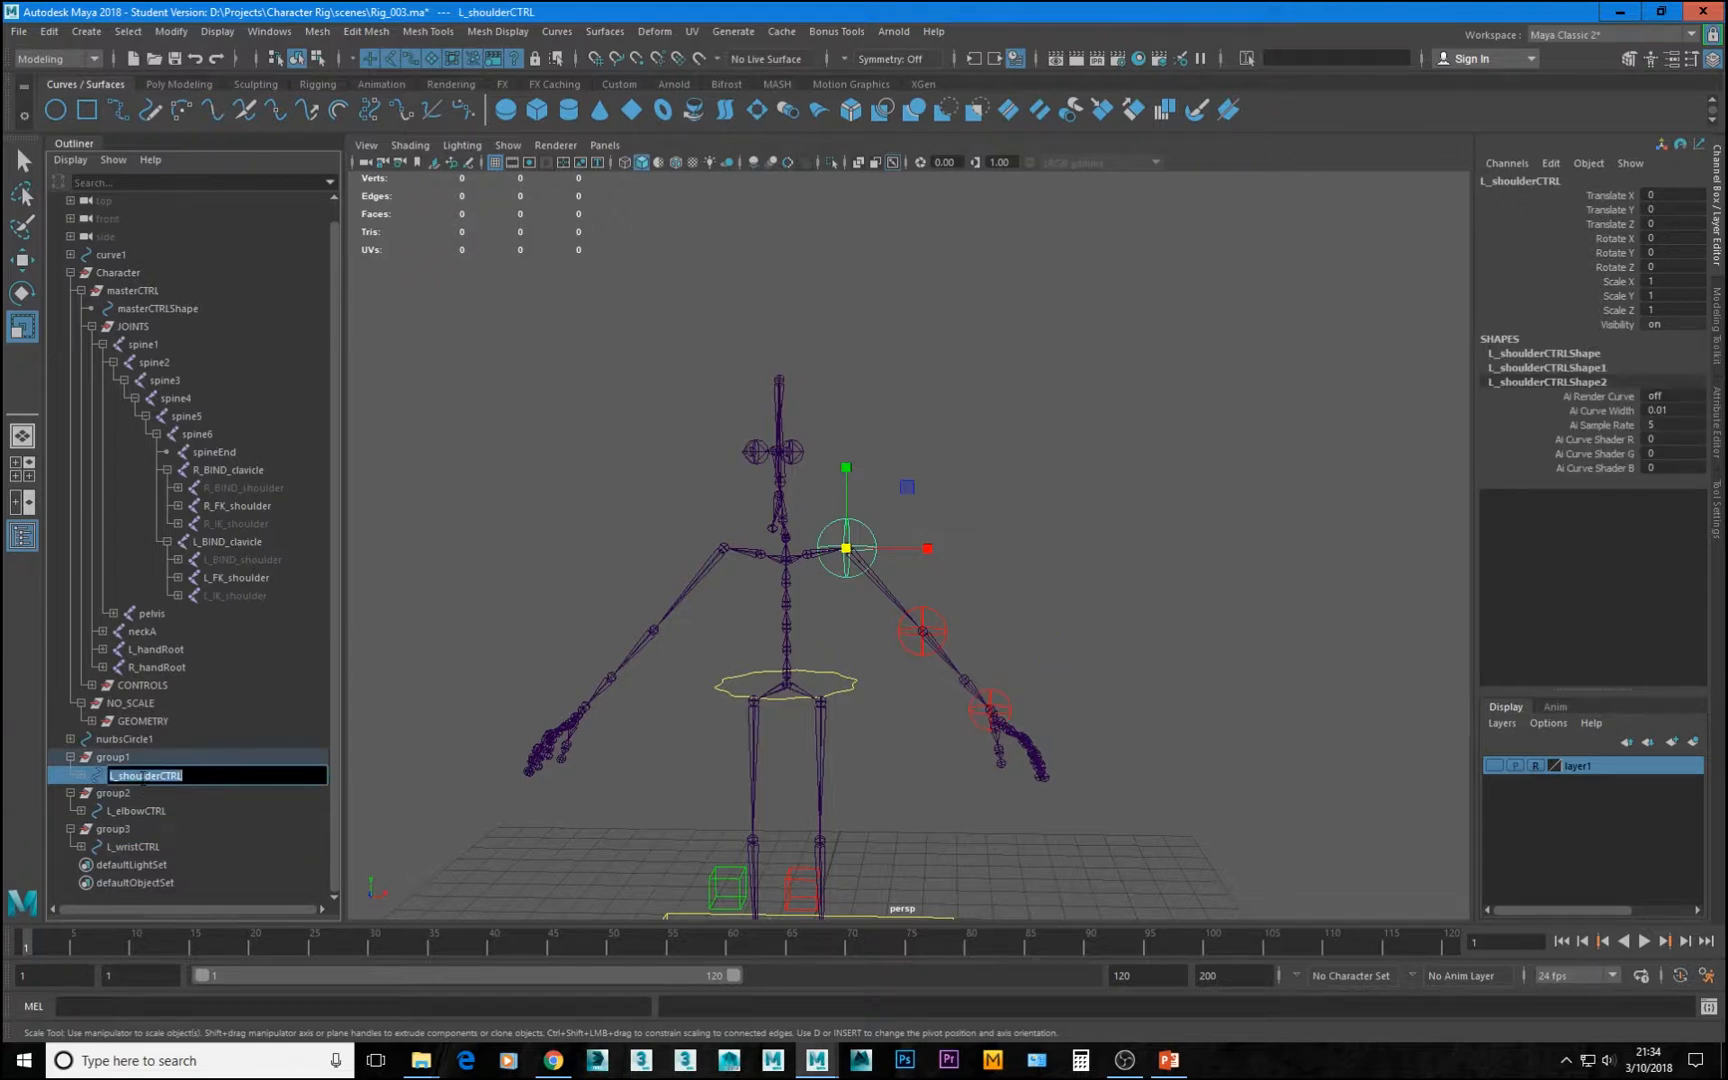
double_click(128, 757)
key("ctrl+v")
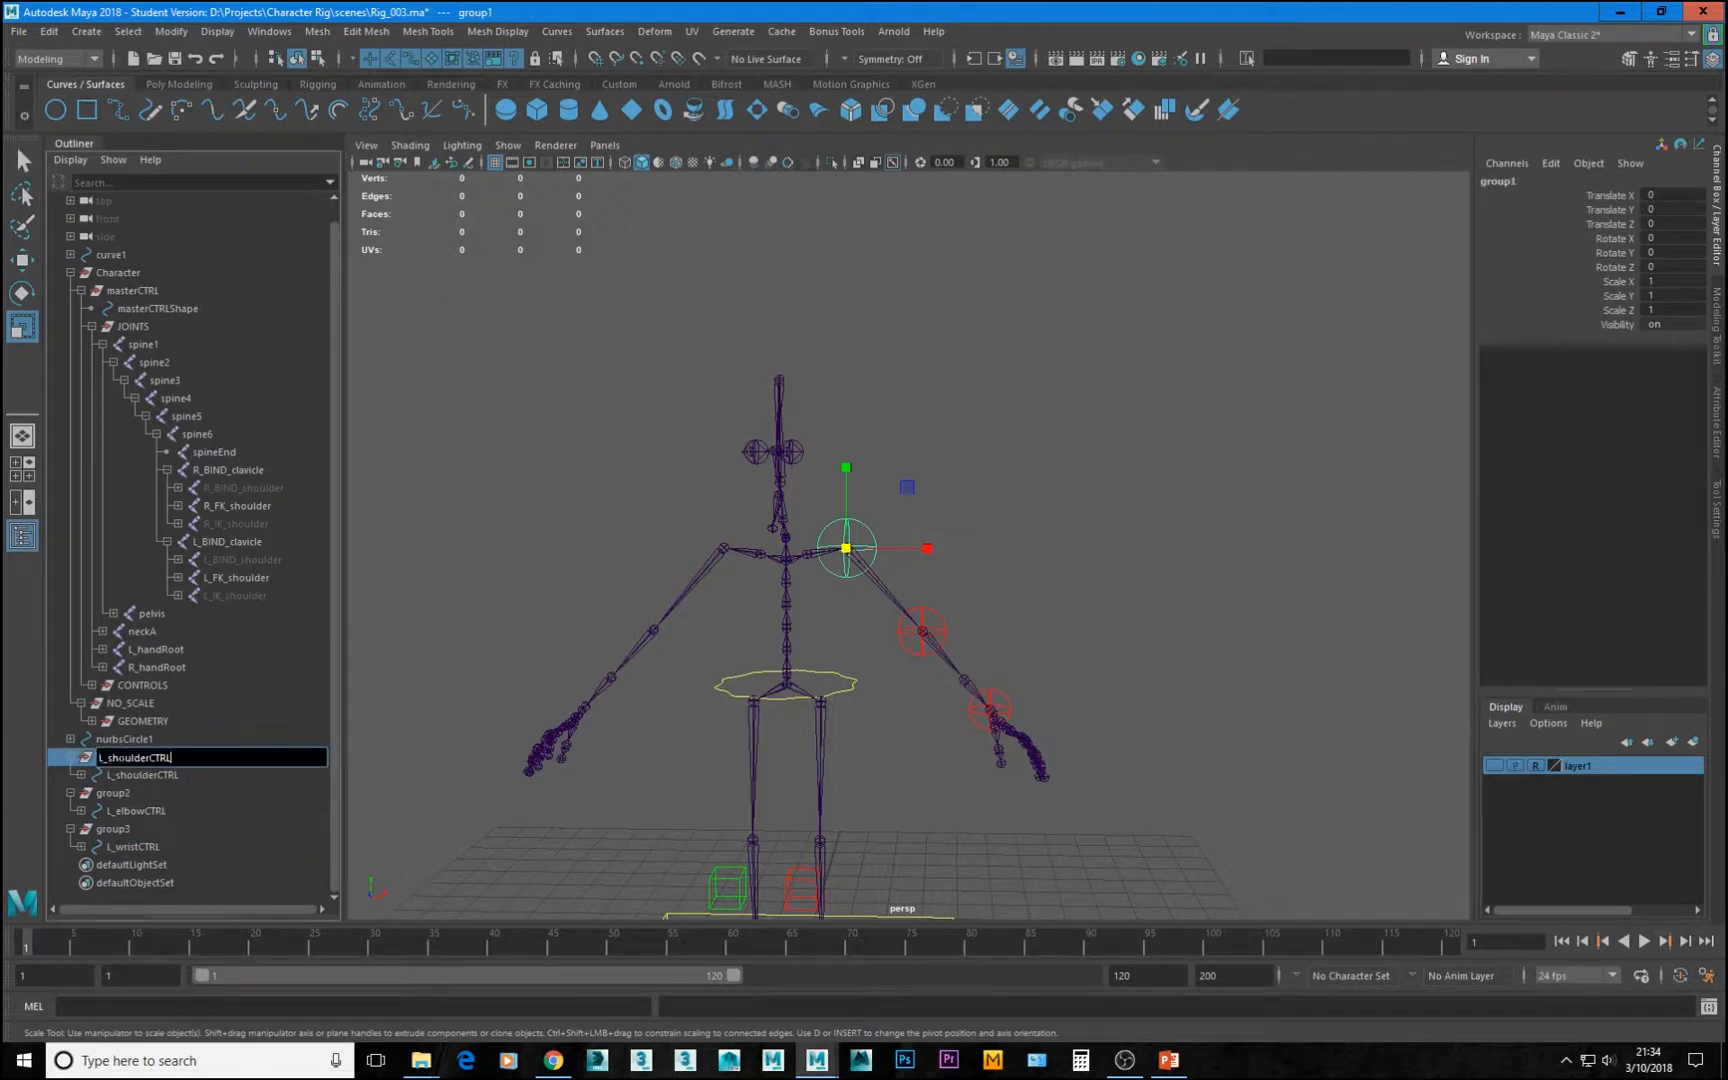
key("Caps_Lock")
type("_BUFFER")
key("Return")
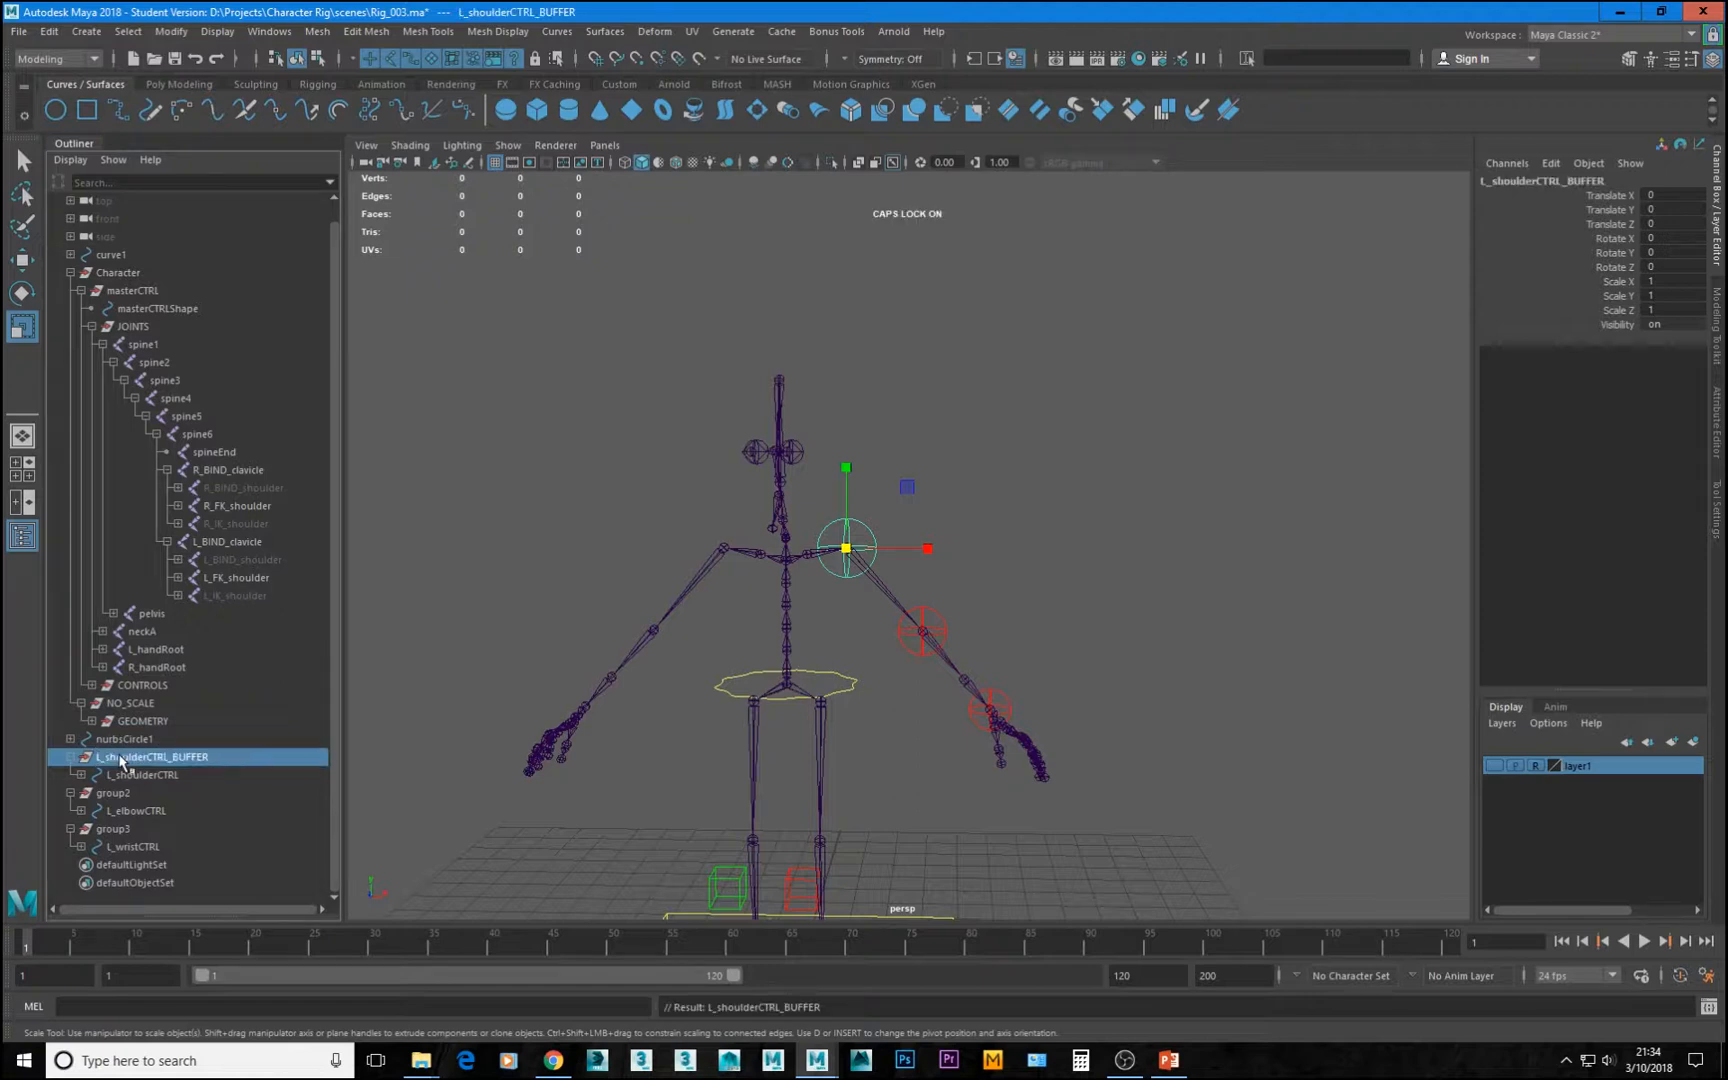
Rename the elbow control's parent group L_elbowCTRL_BUFFER
double_click(157, 812)
key("ctrl+c")
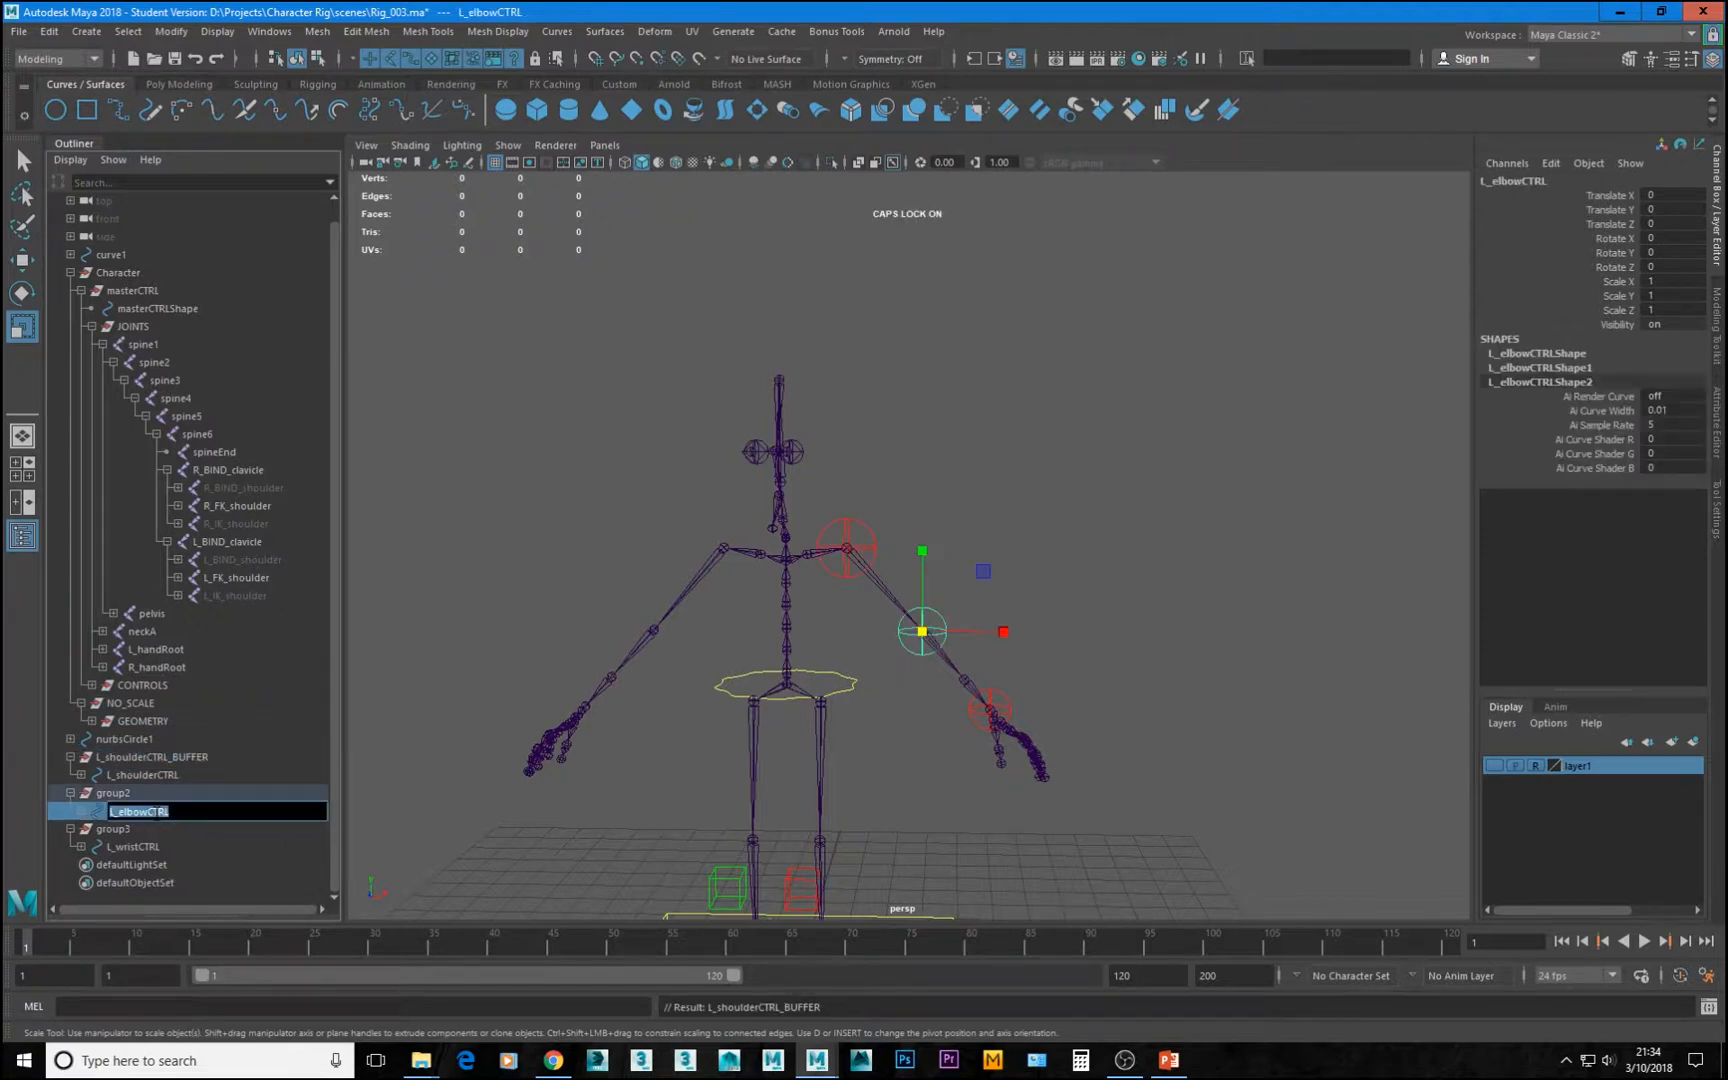
double_click(110, 793)
key("ctrl+v")
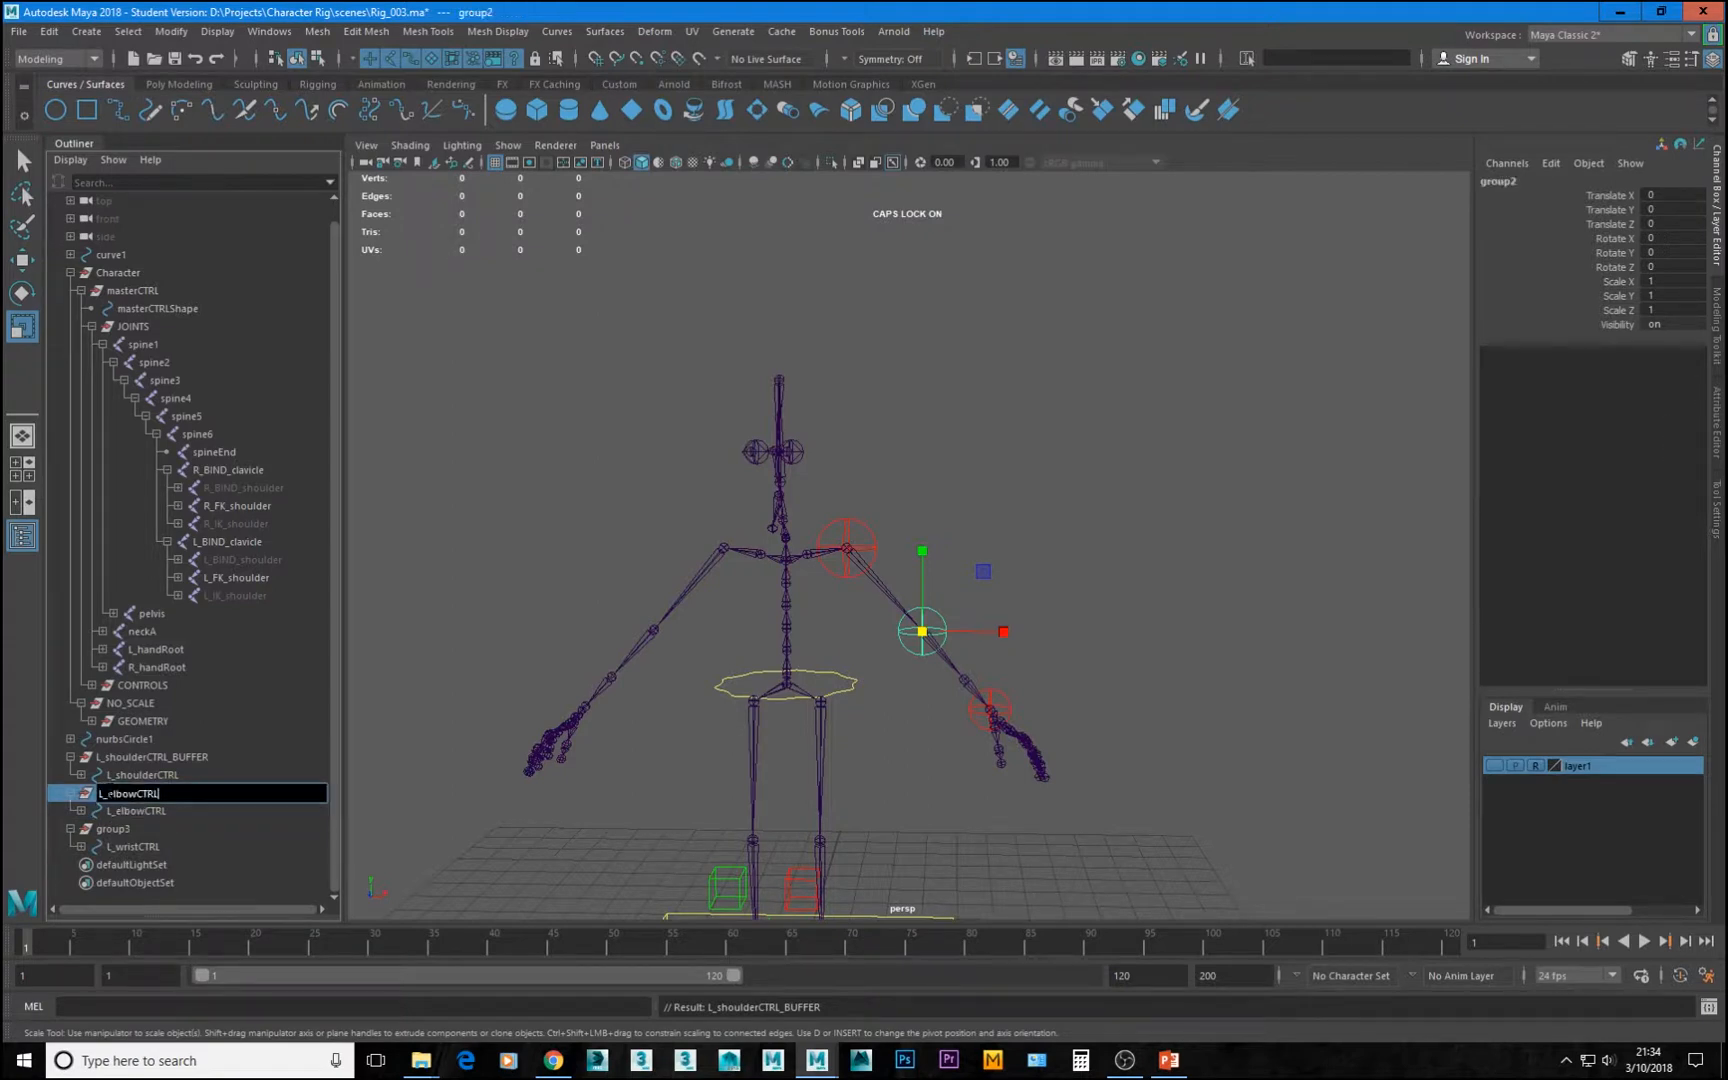
type("_BUFFER")
key("Return")
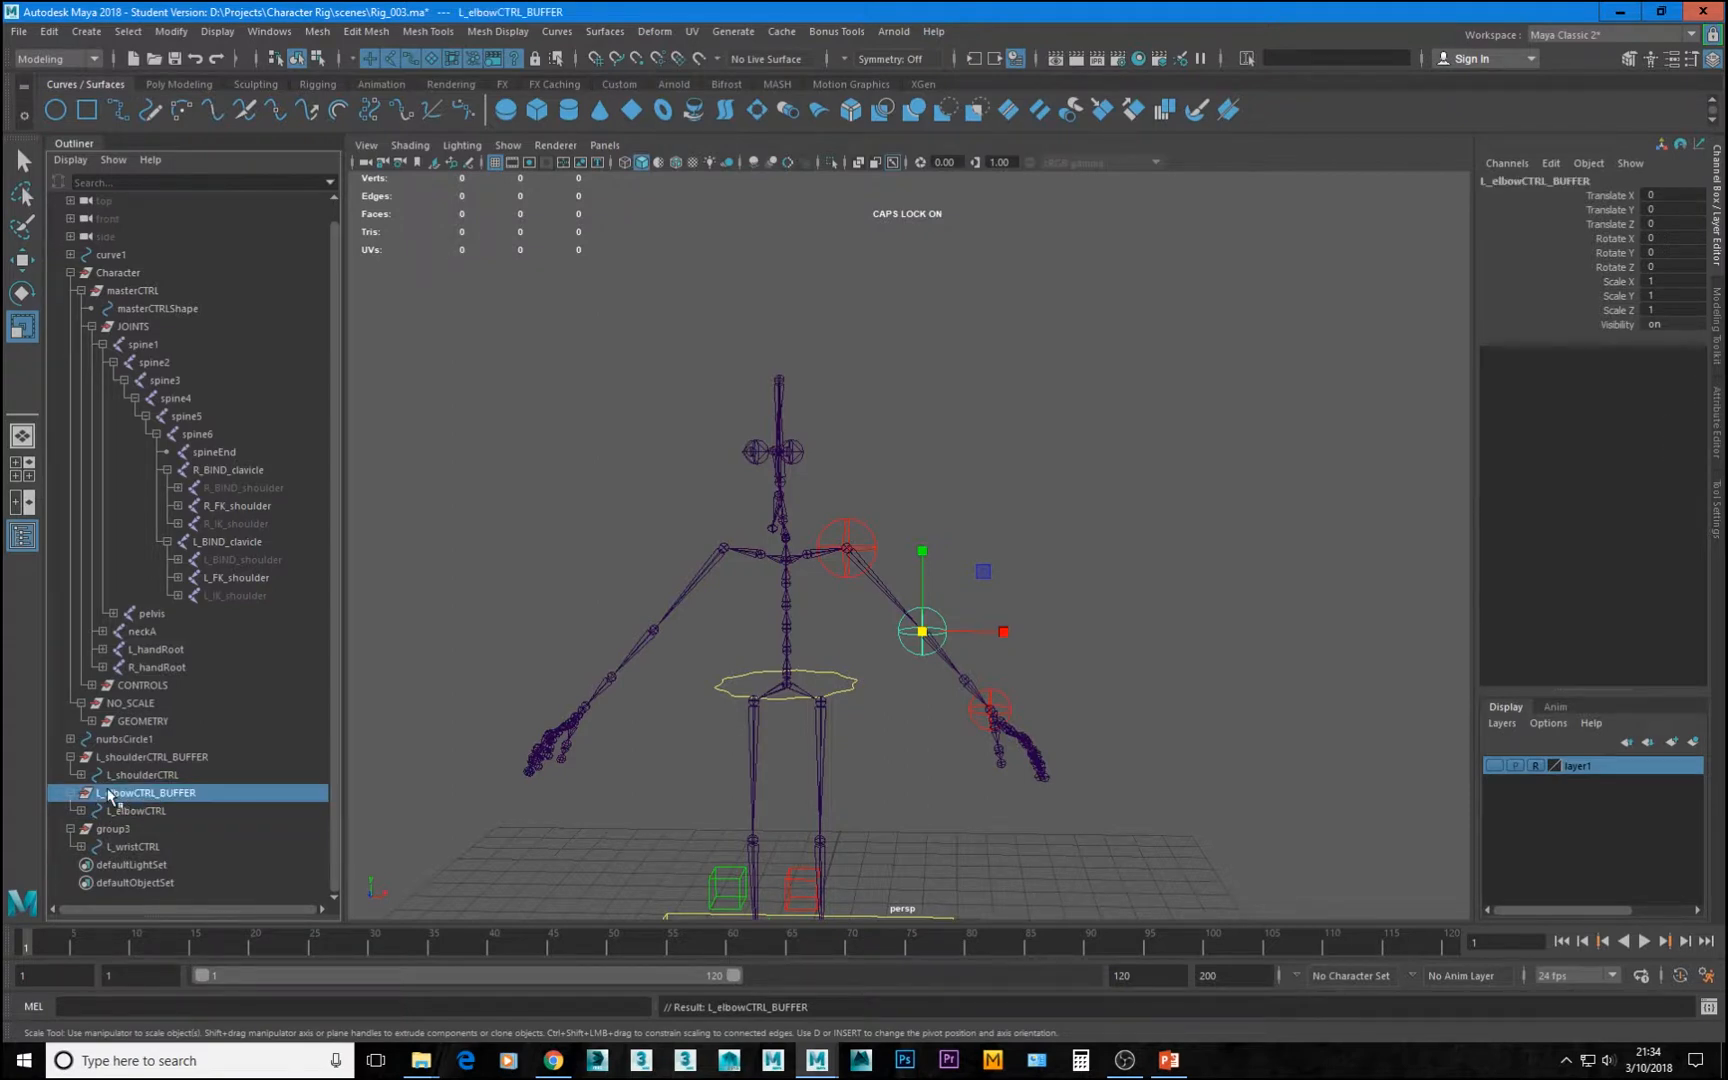
Rename the wrist control's parent group L_wristCTRL_BUFFER
double_click(130, 847)
key("ctrl+c")
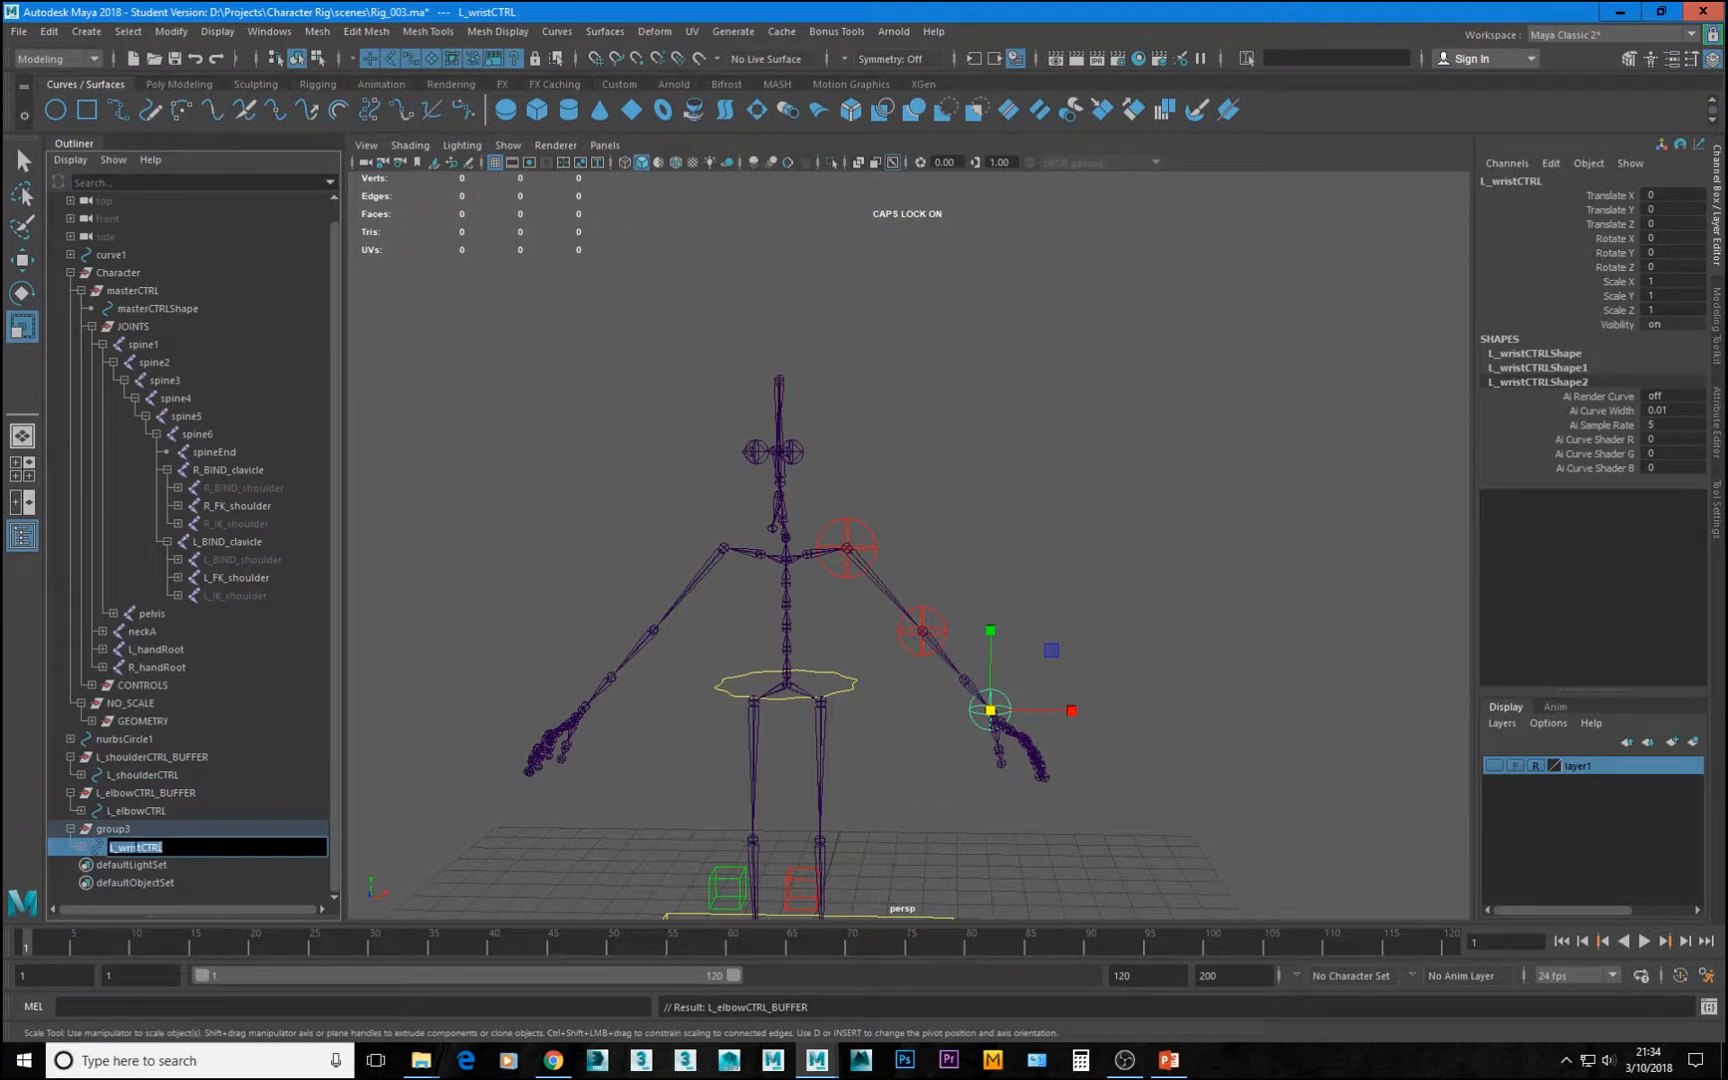
double_click(116, 830)
key("ctrl+v")
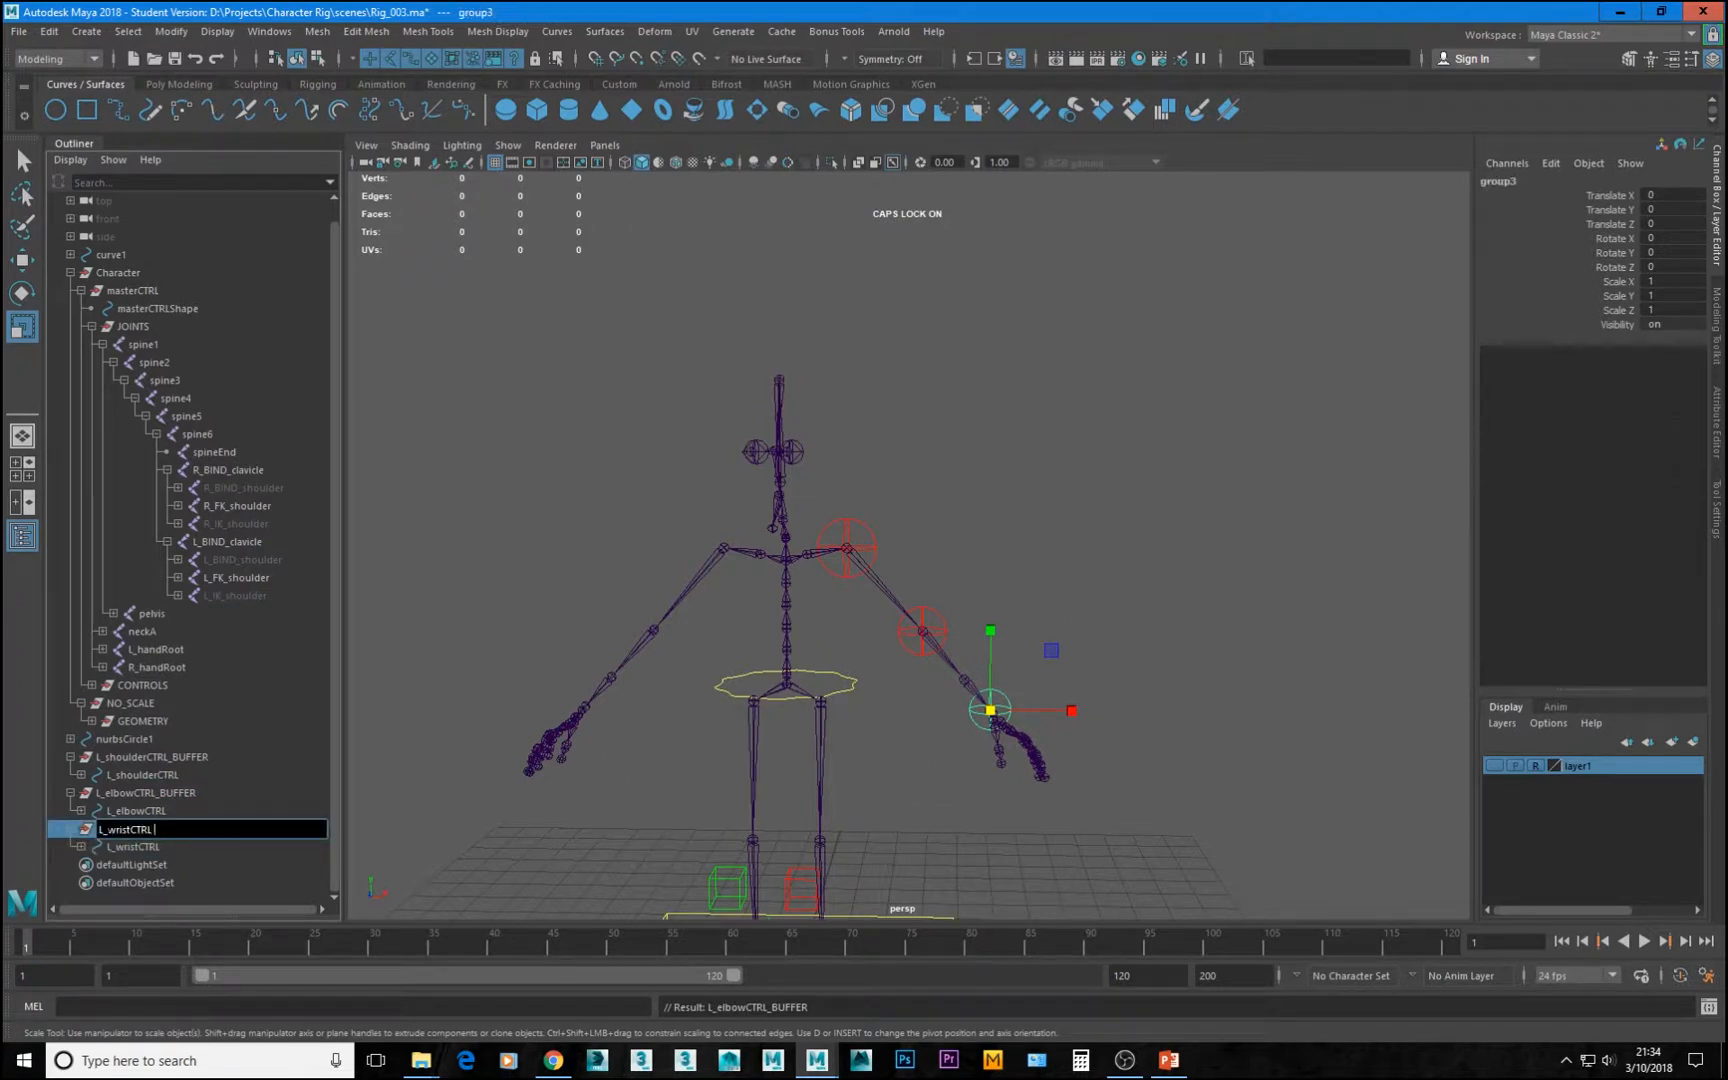
type("_BUFFER")
key("Return")
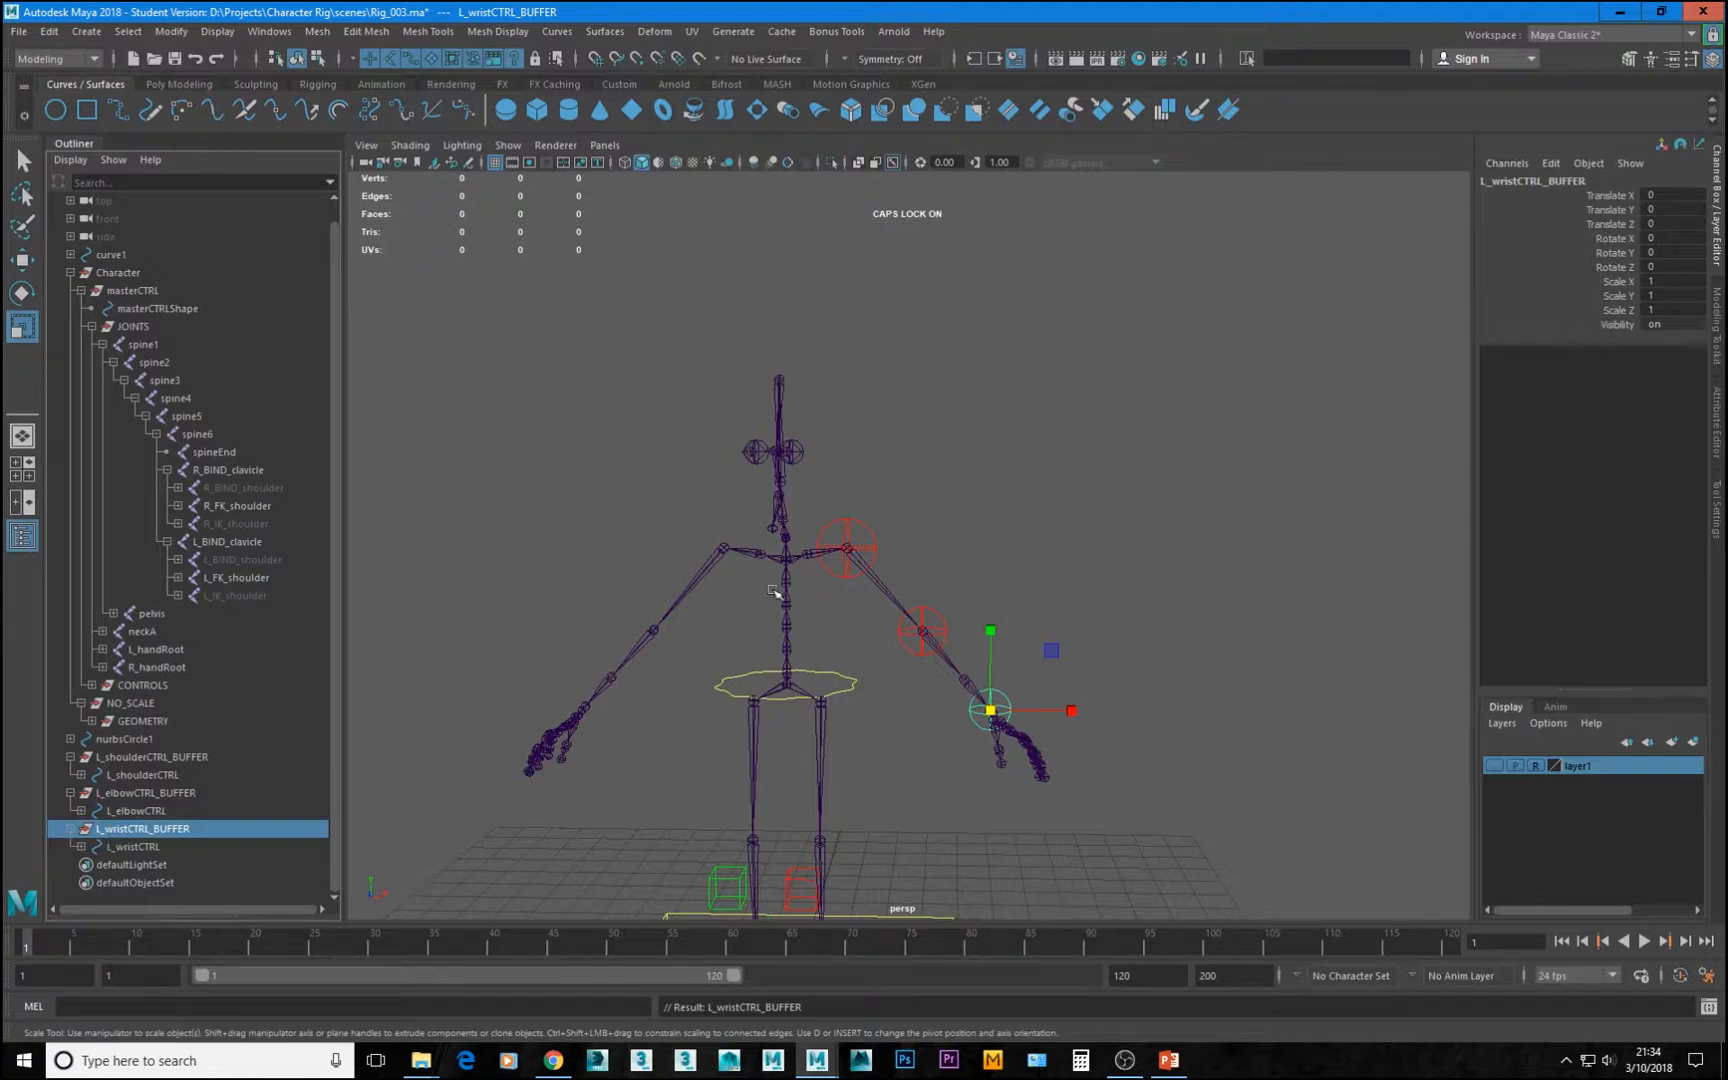
Collapse the three left arm buffer groups and combine them under one new parent group
middle_click_drag(804, 616, 1027, 554, "alt")
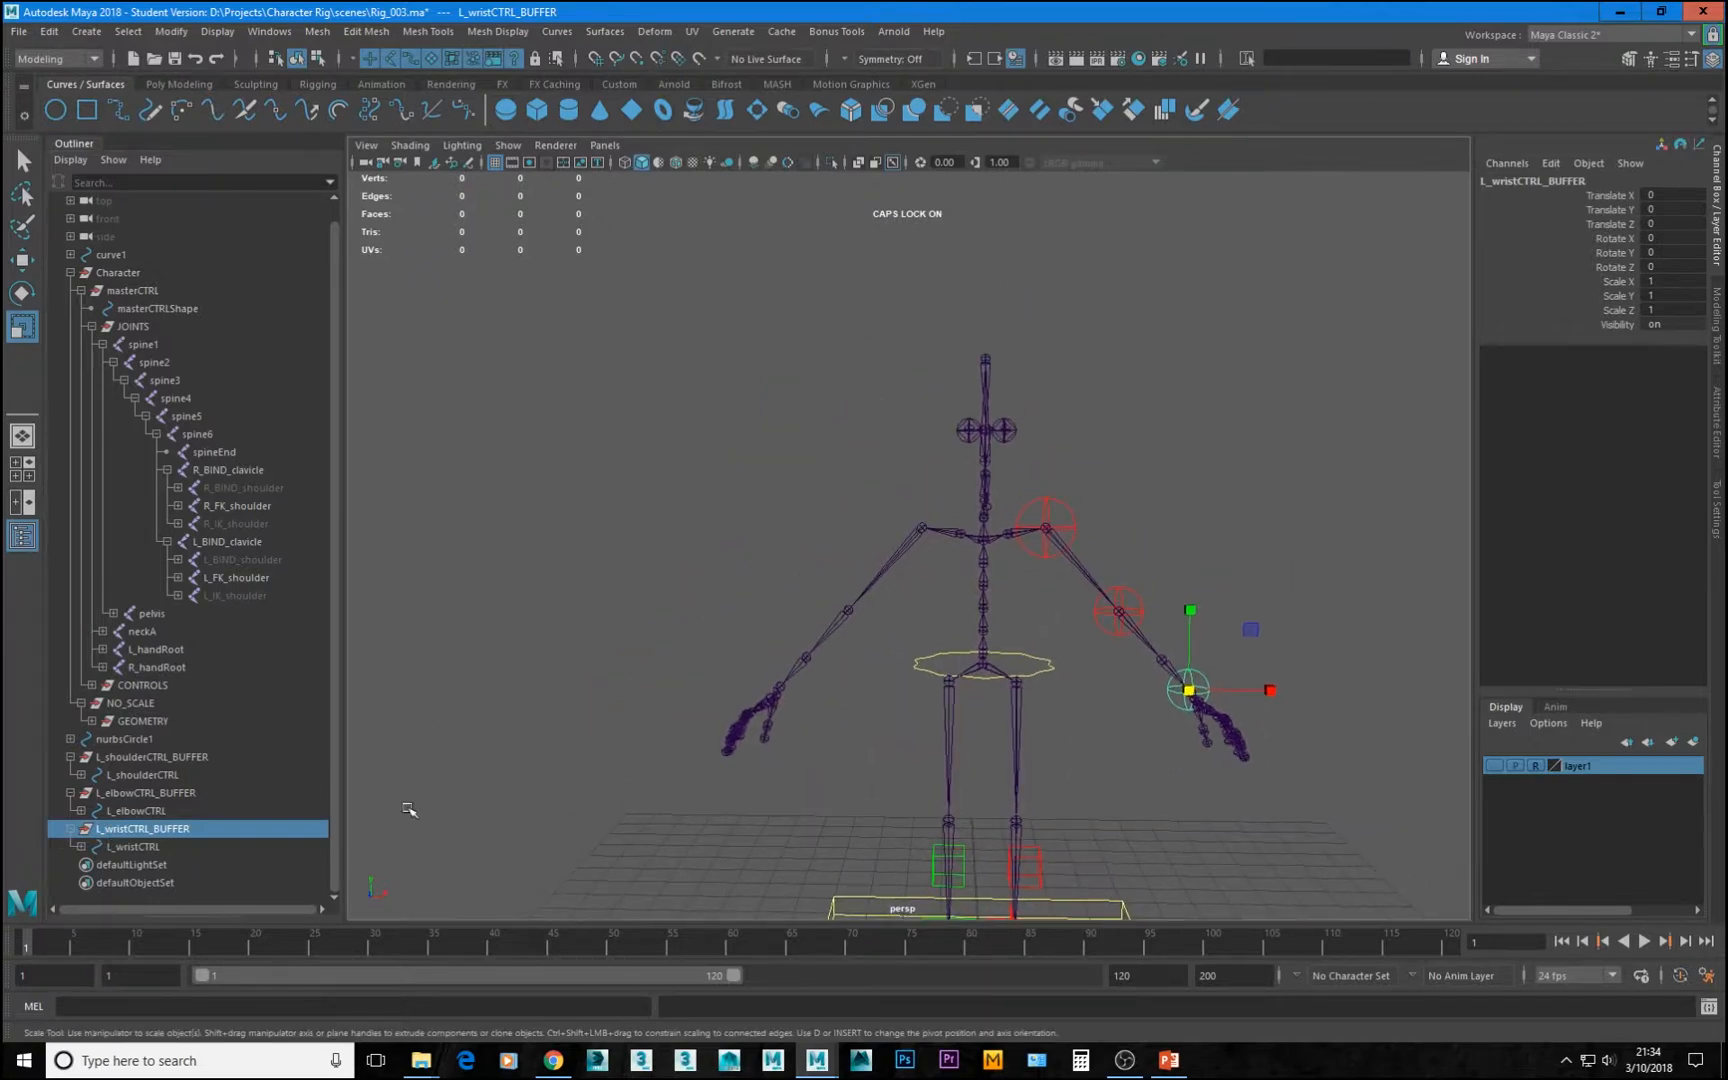
left_click(70, 828)
left_click(70, 810)
left_click(70, 774)
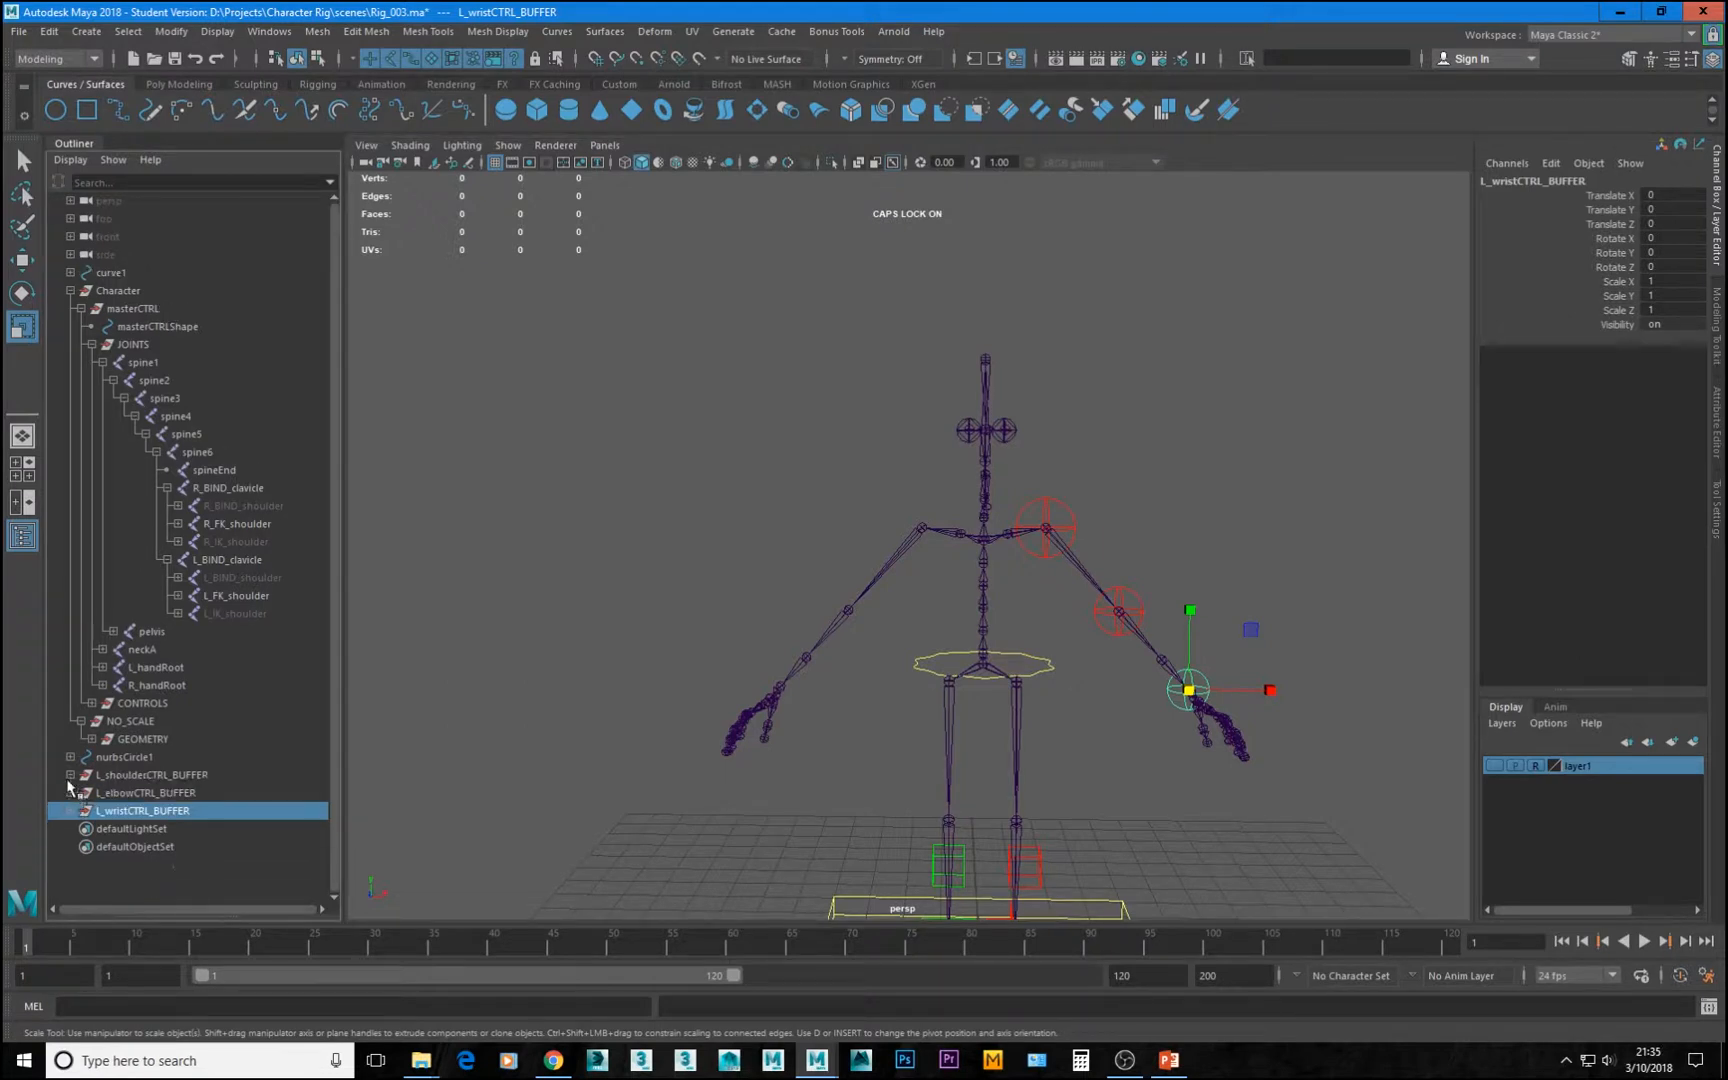
left_click(132, 776, "shift")
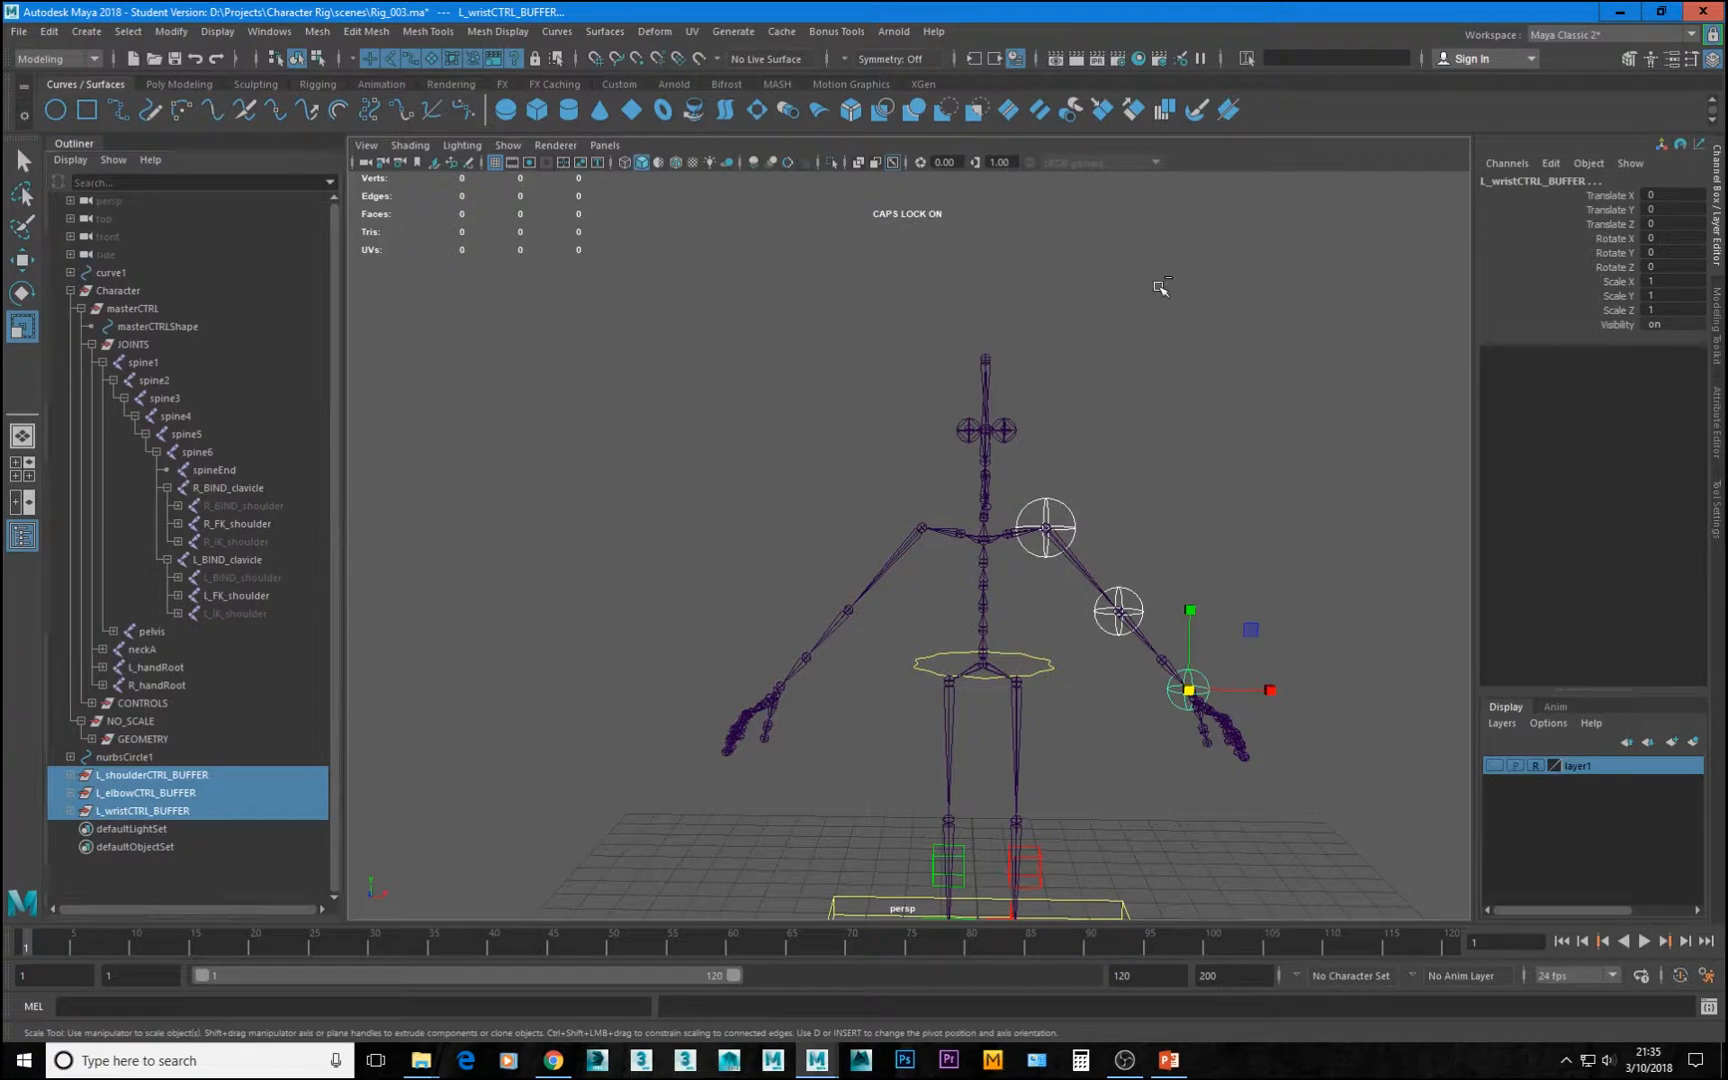
key("ctrl+g")
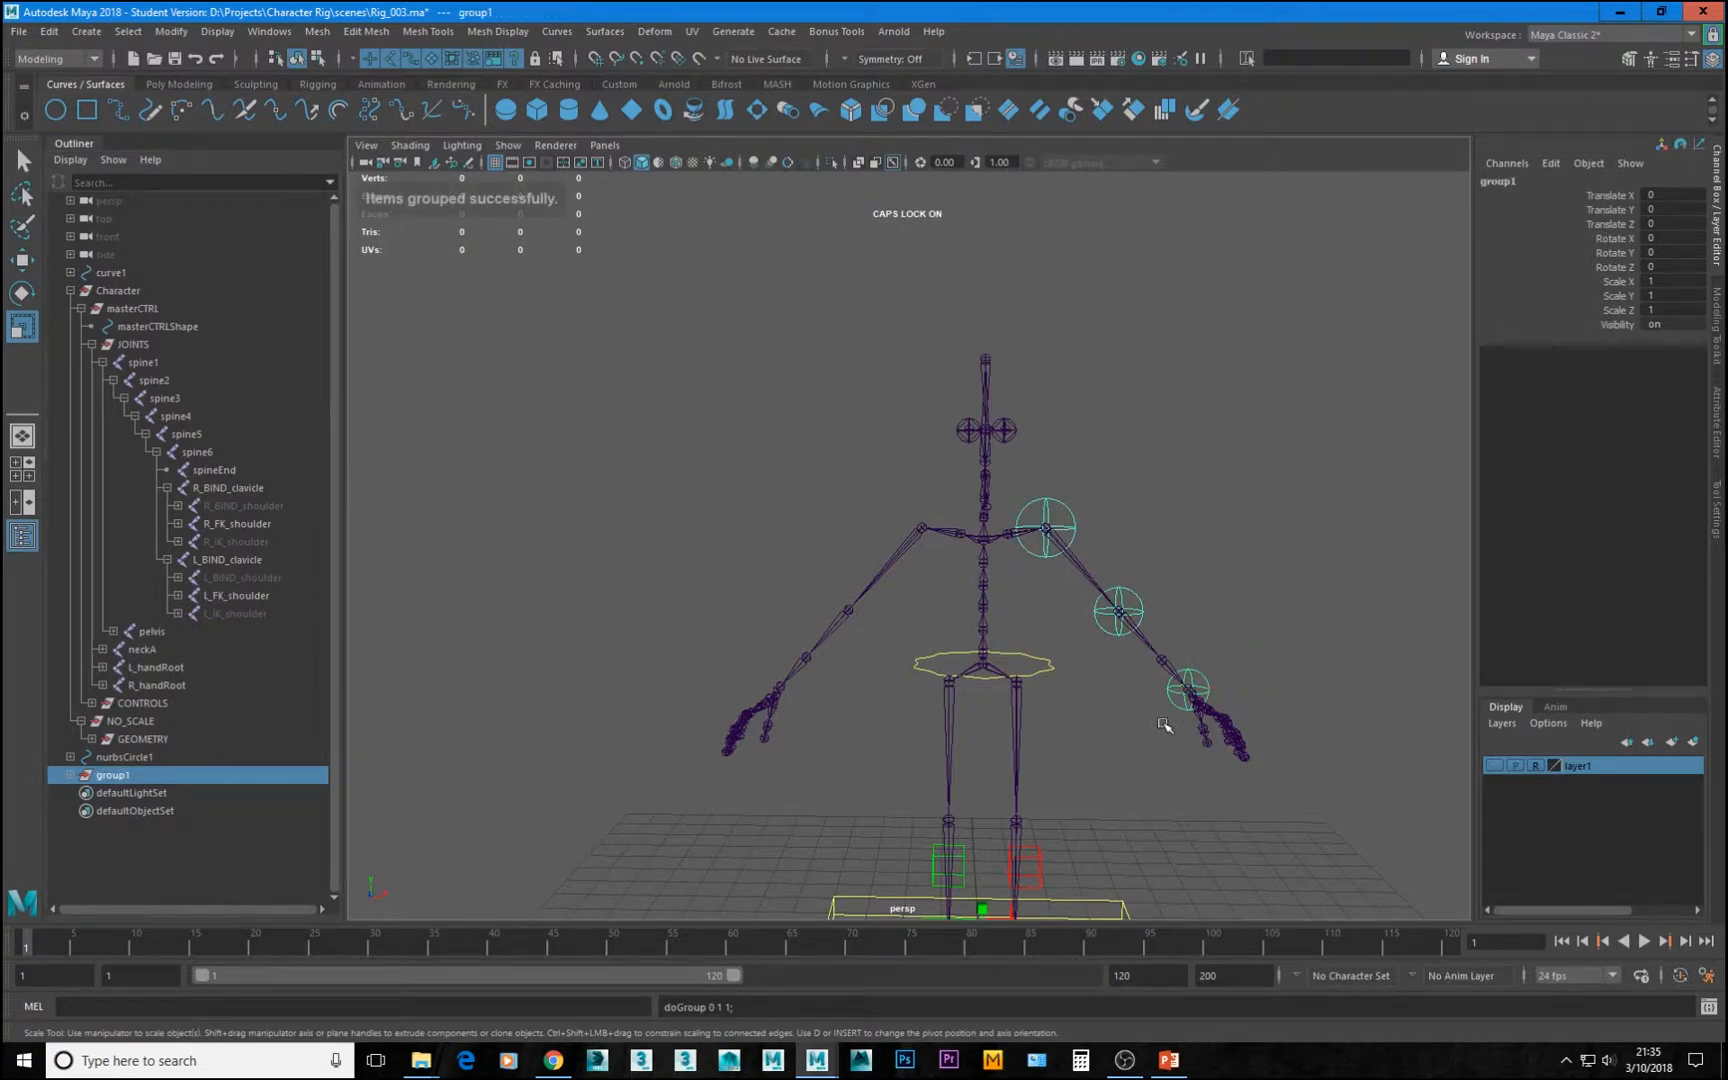
Duplicate the parent group of the left arm controls and mirror the copy by setting its Scale X to -1
right_click_drag(1164, 725, 1061, 690, "alt")
middle_click_drag(1061, 690, 1065, 598, "alt")
left_click_drag(1065, 598, 1057, 606, "alt")
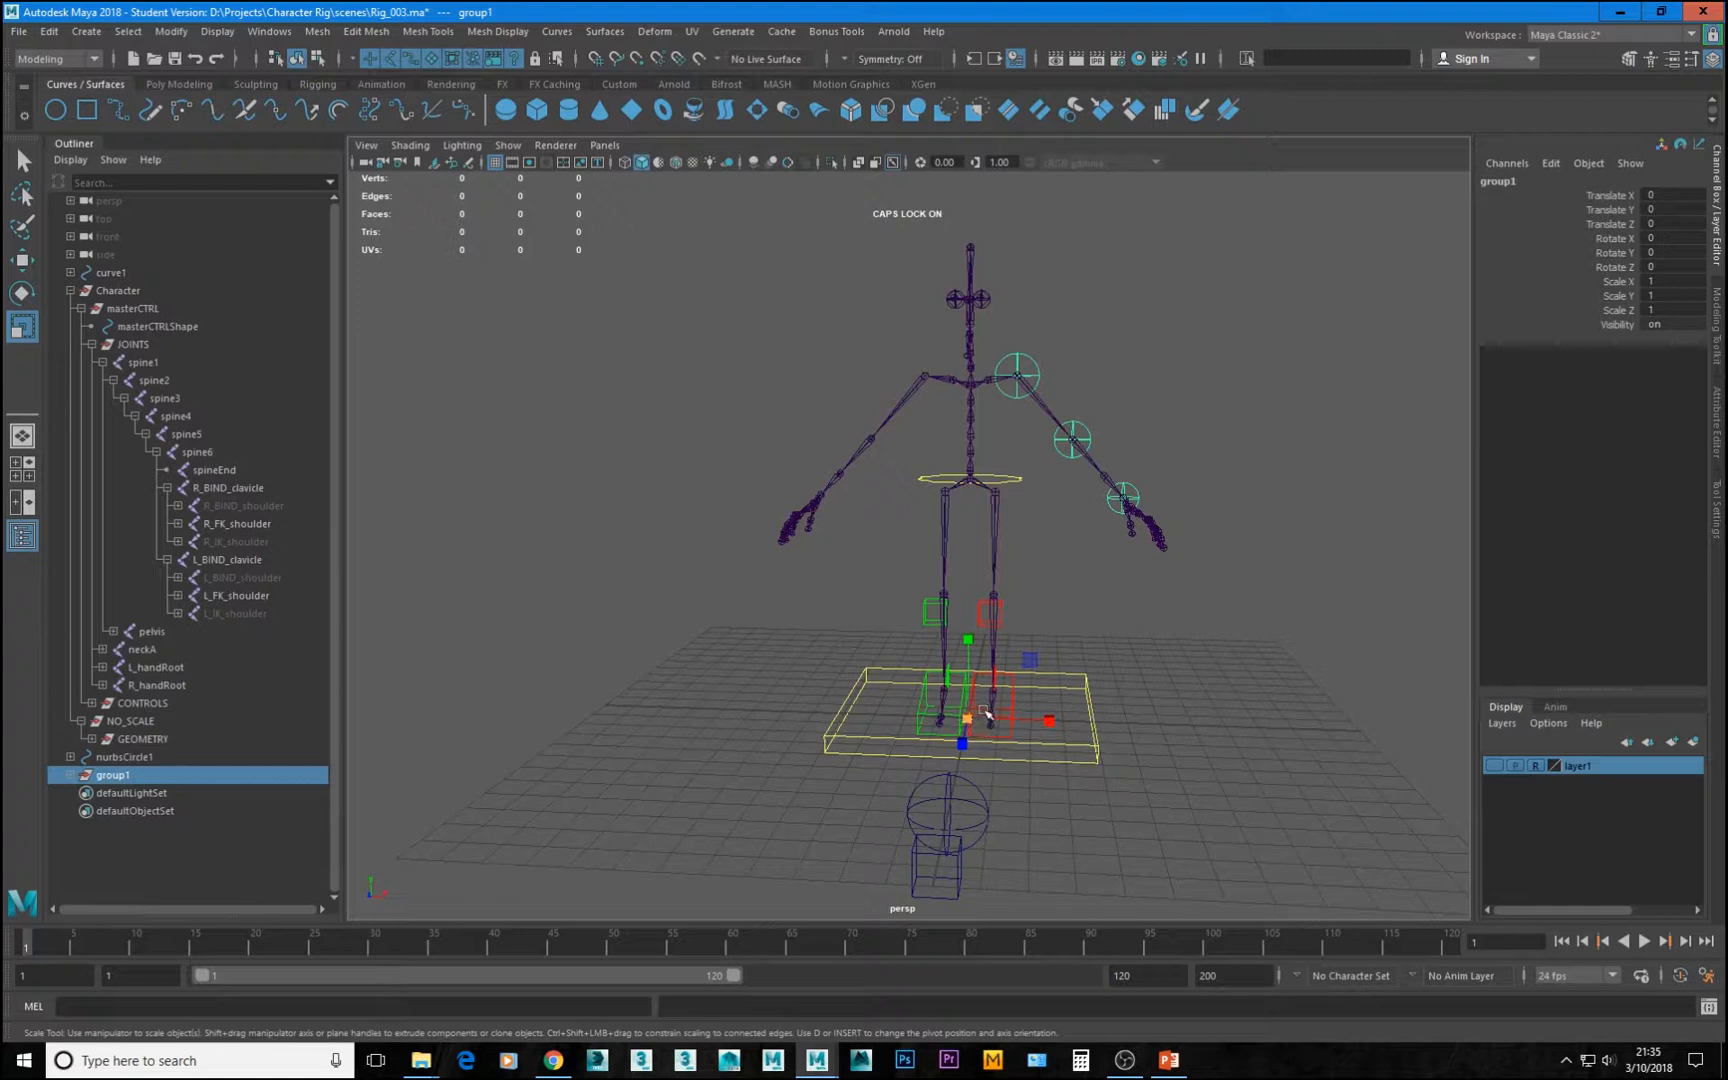
key("ctrl+d")
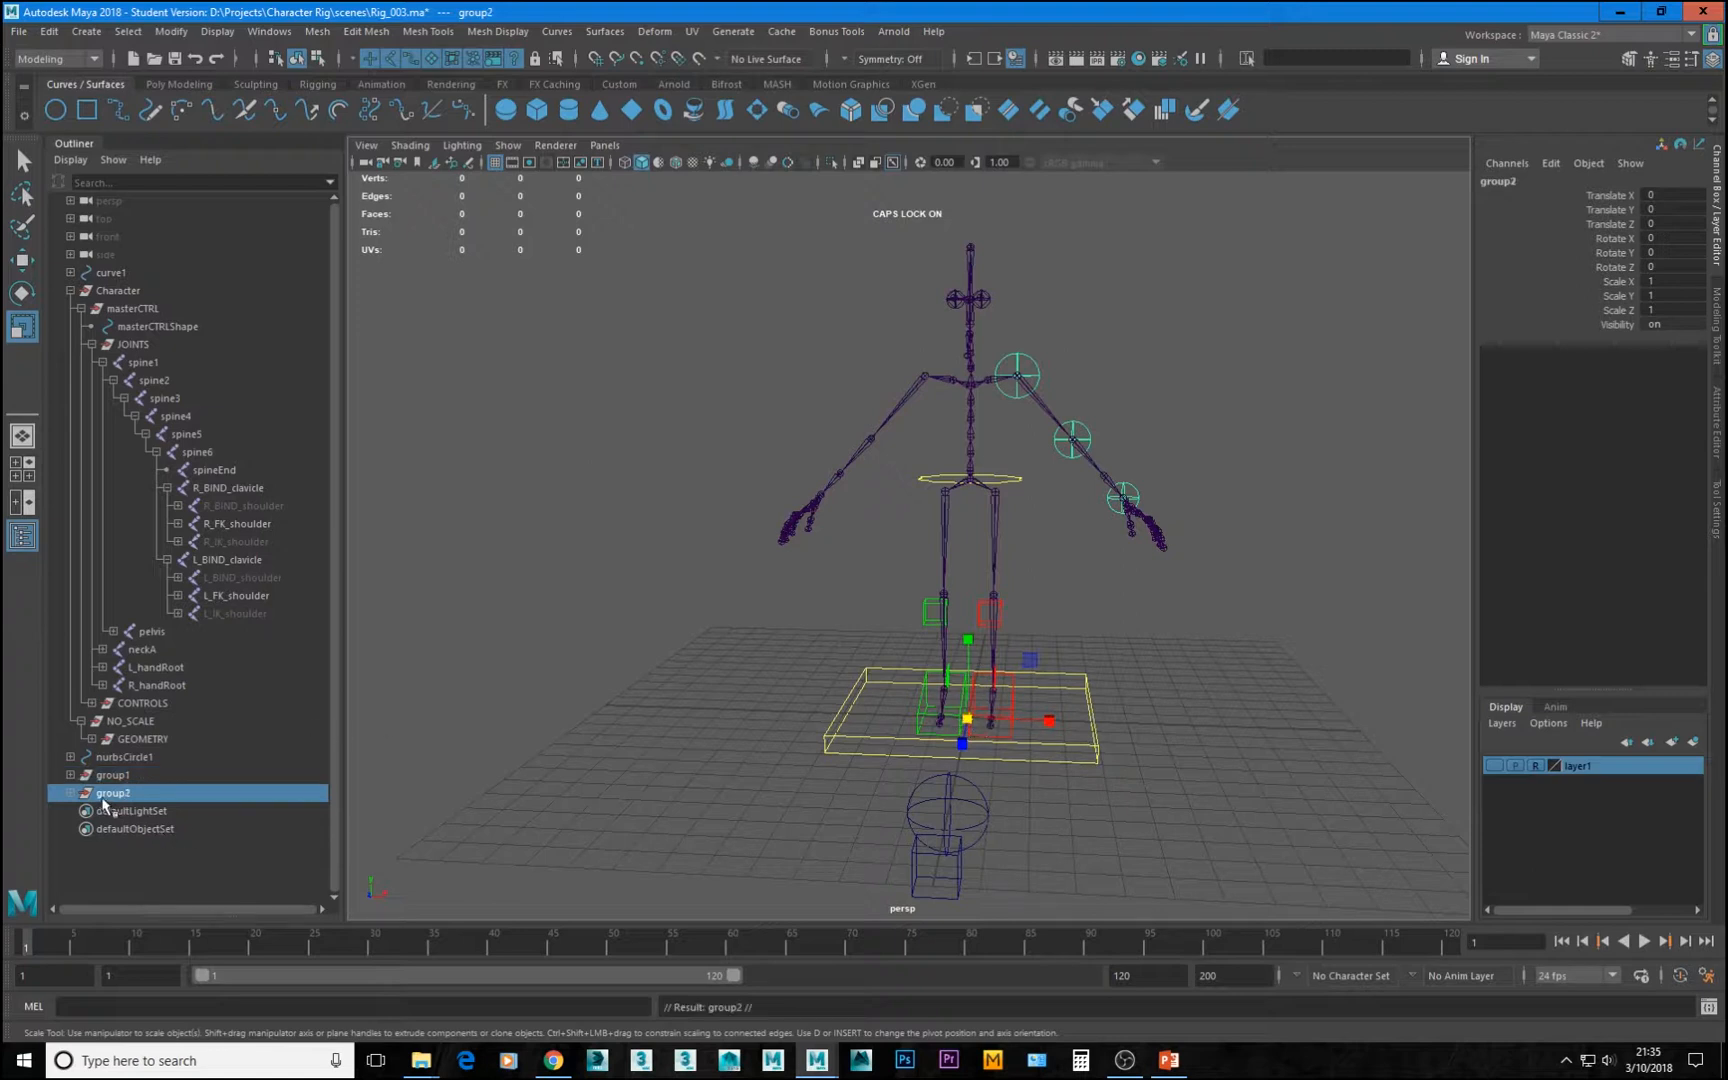
double_click(1668, 281)
key("Return")
left_click_drag(1013, 535, 1172, 466, "alt")
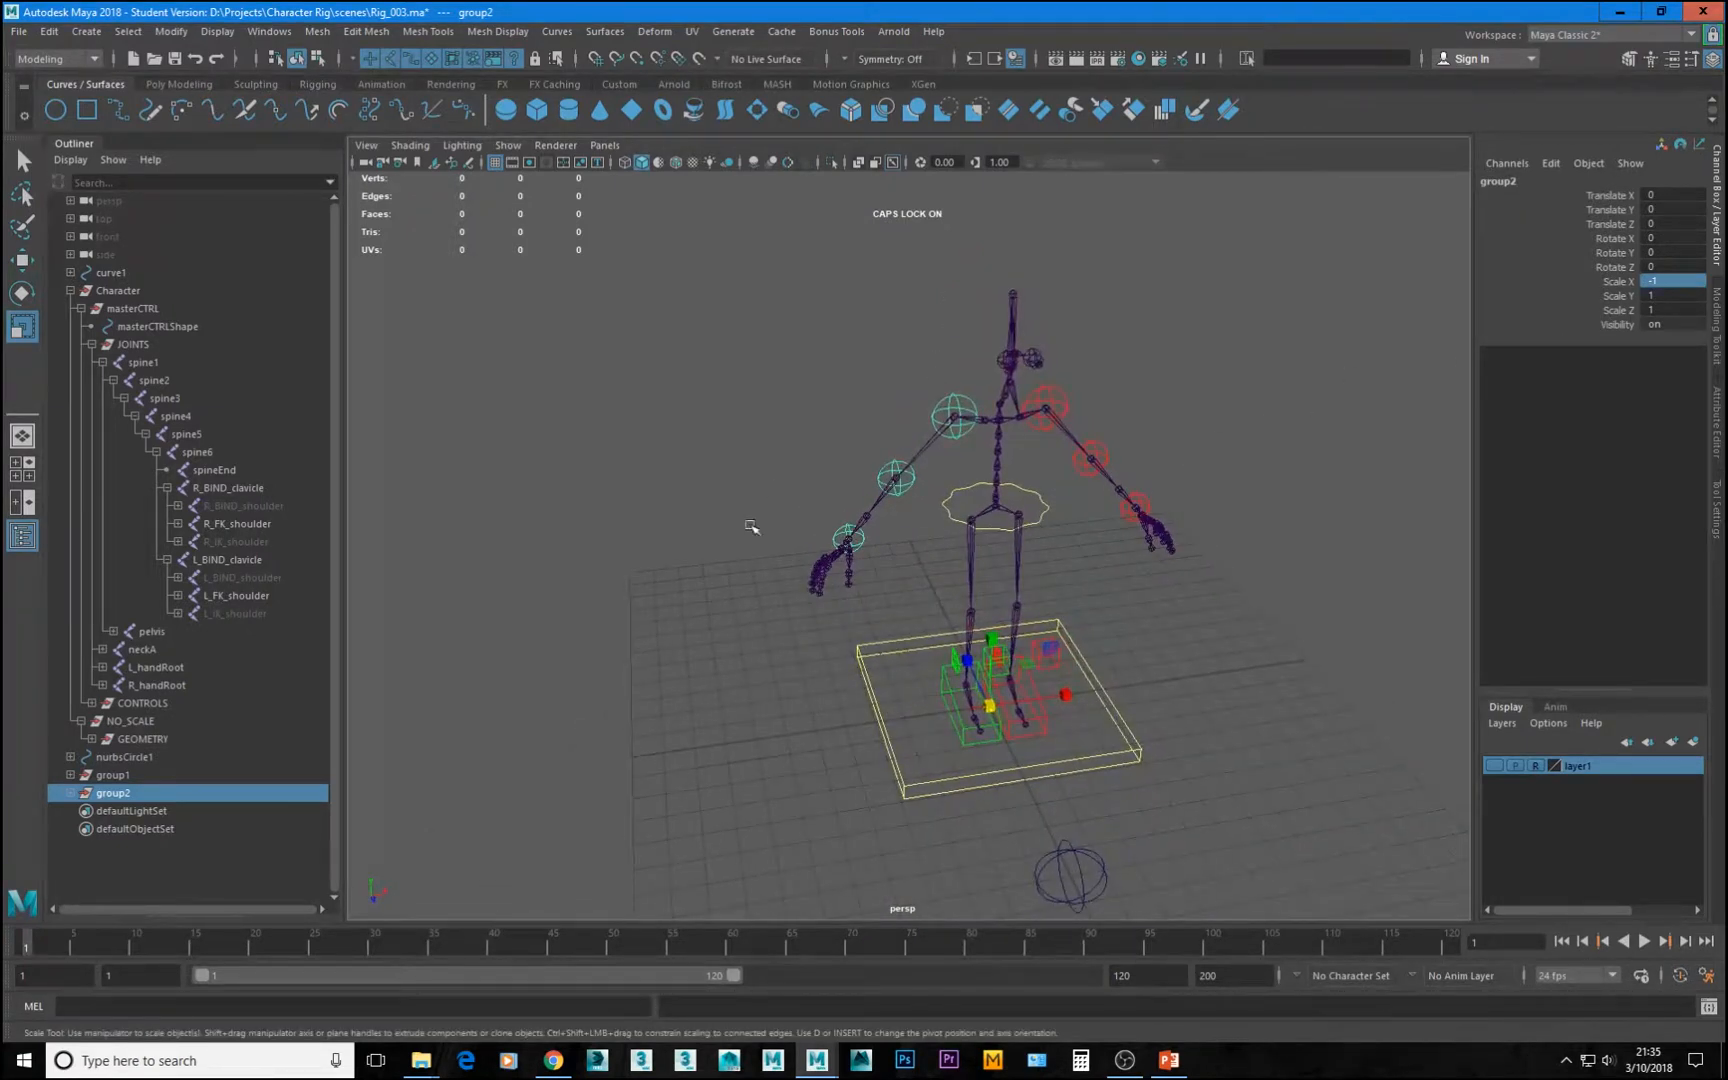
Expand the original and the mirrored arm control groups to list their buffer groups
right_click_drag(822, 433, 810, 758, "alt")
left_click(70, 793)
left_click(70, 775)
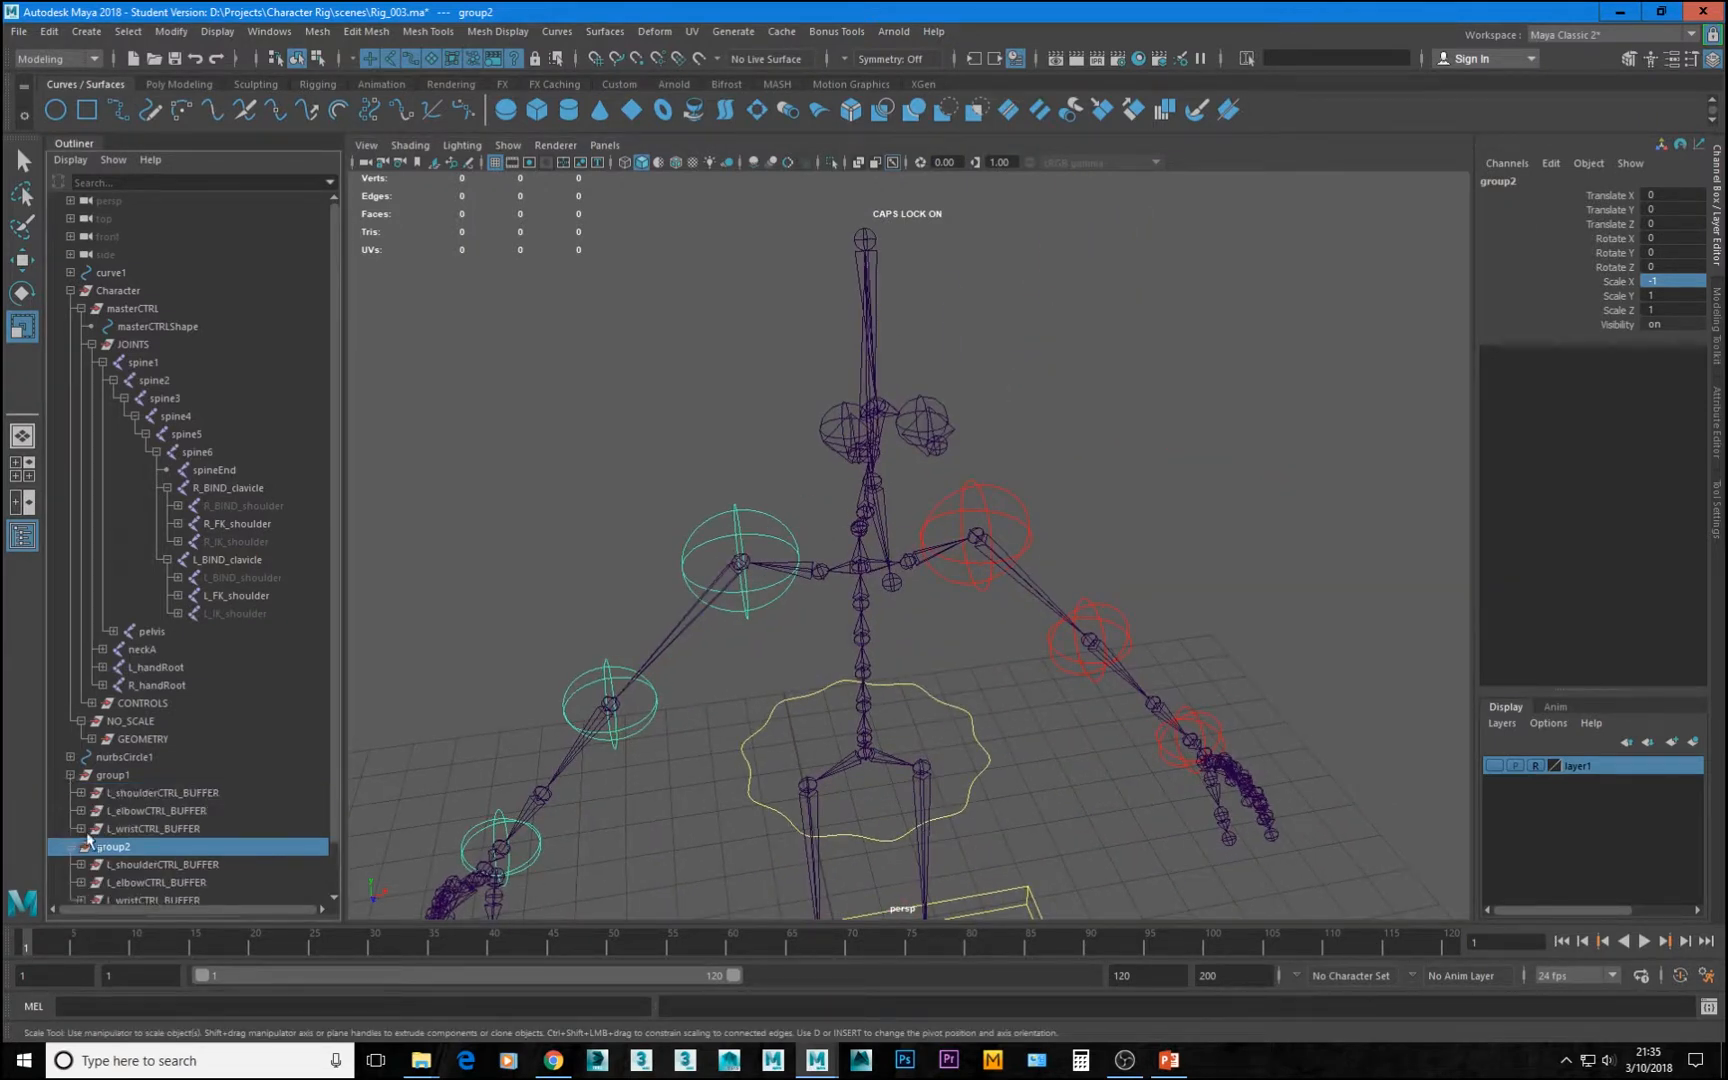
scroll(70, 783, "down", 1)
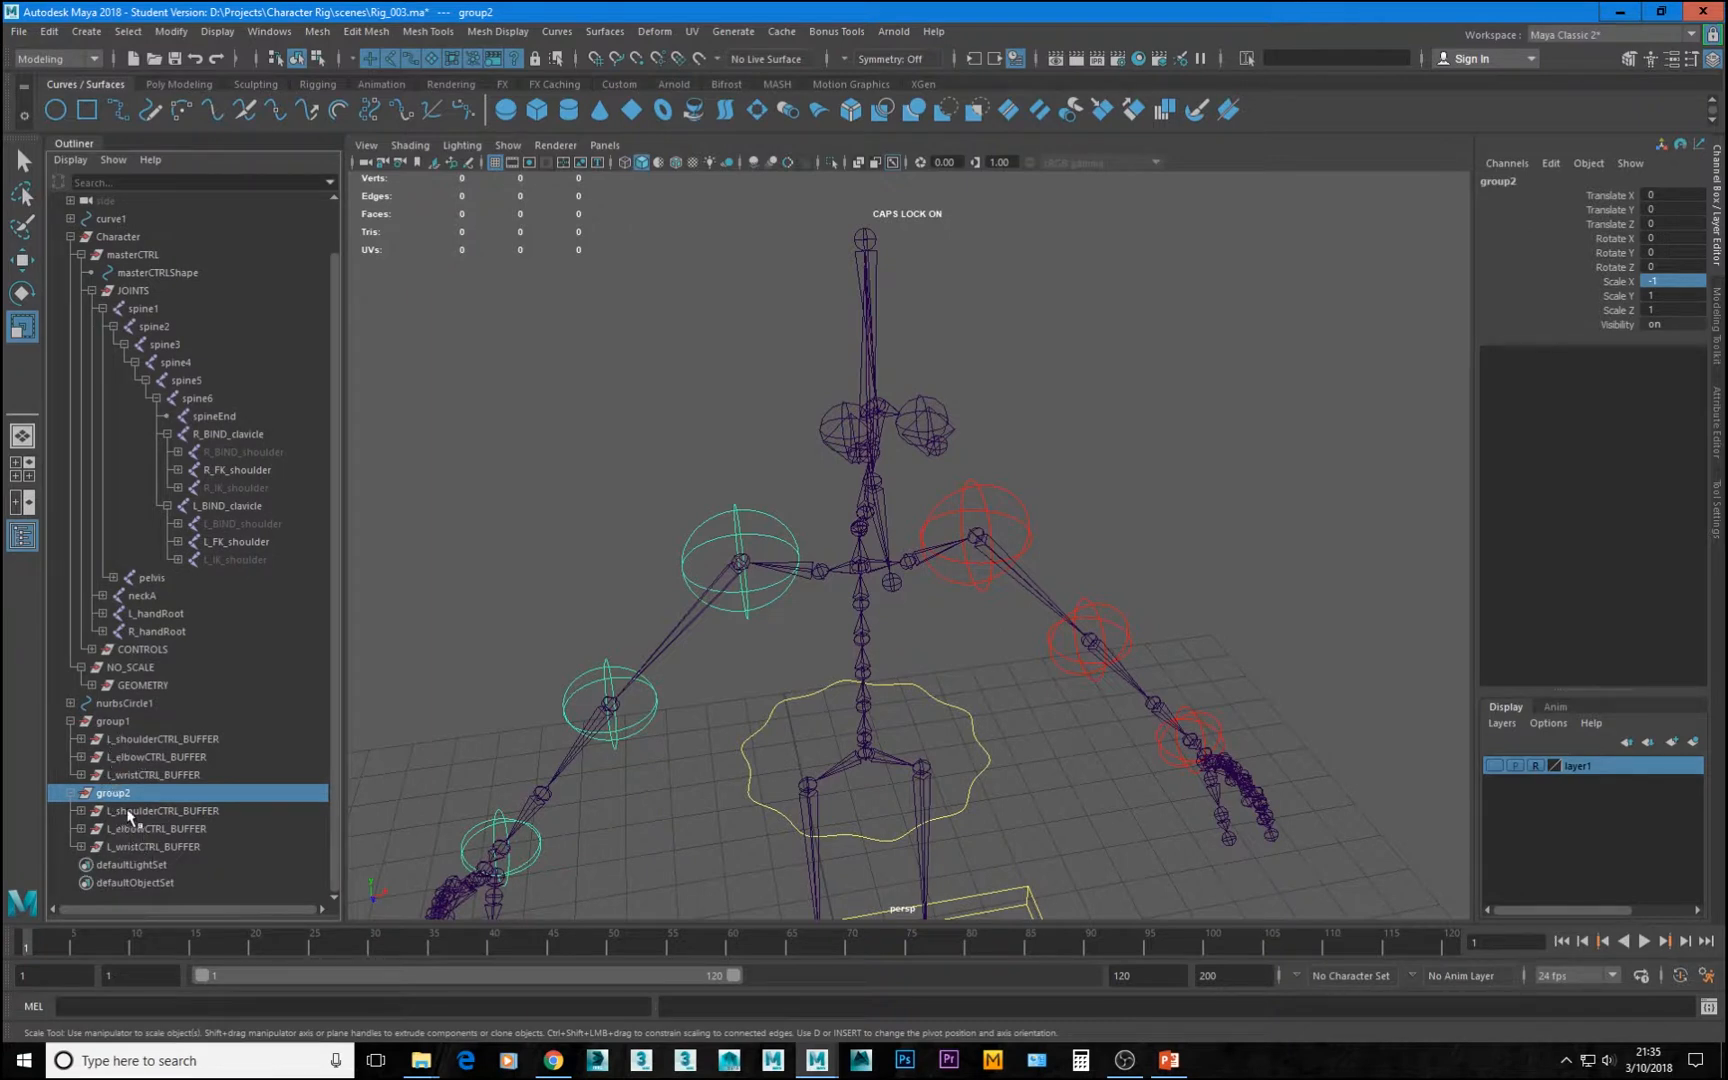
Try to replace L_ with R_ in the names of the mirrored shoulder, elbow and wrist buffer groups, using the Hierarchy option
left_click_drag(125, 811, 135, 848)
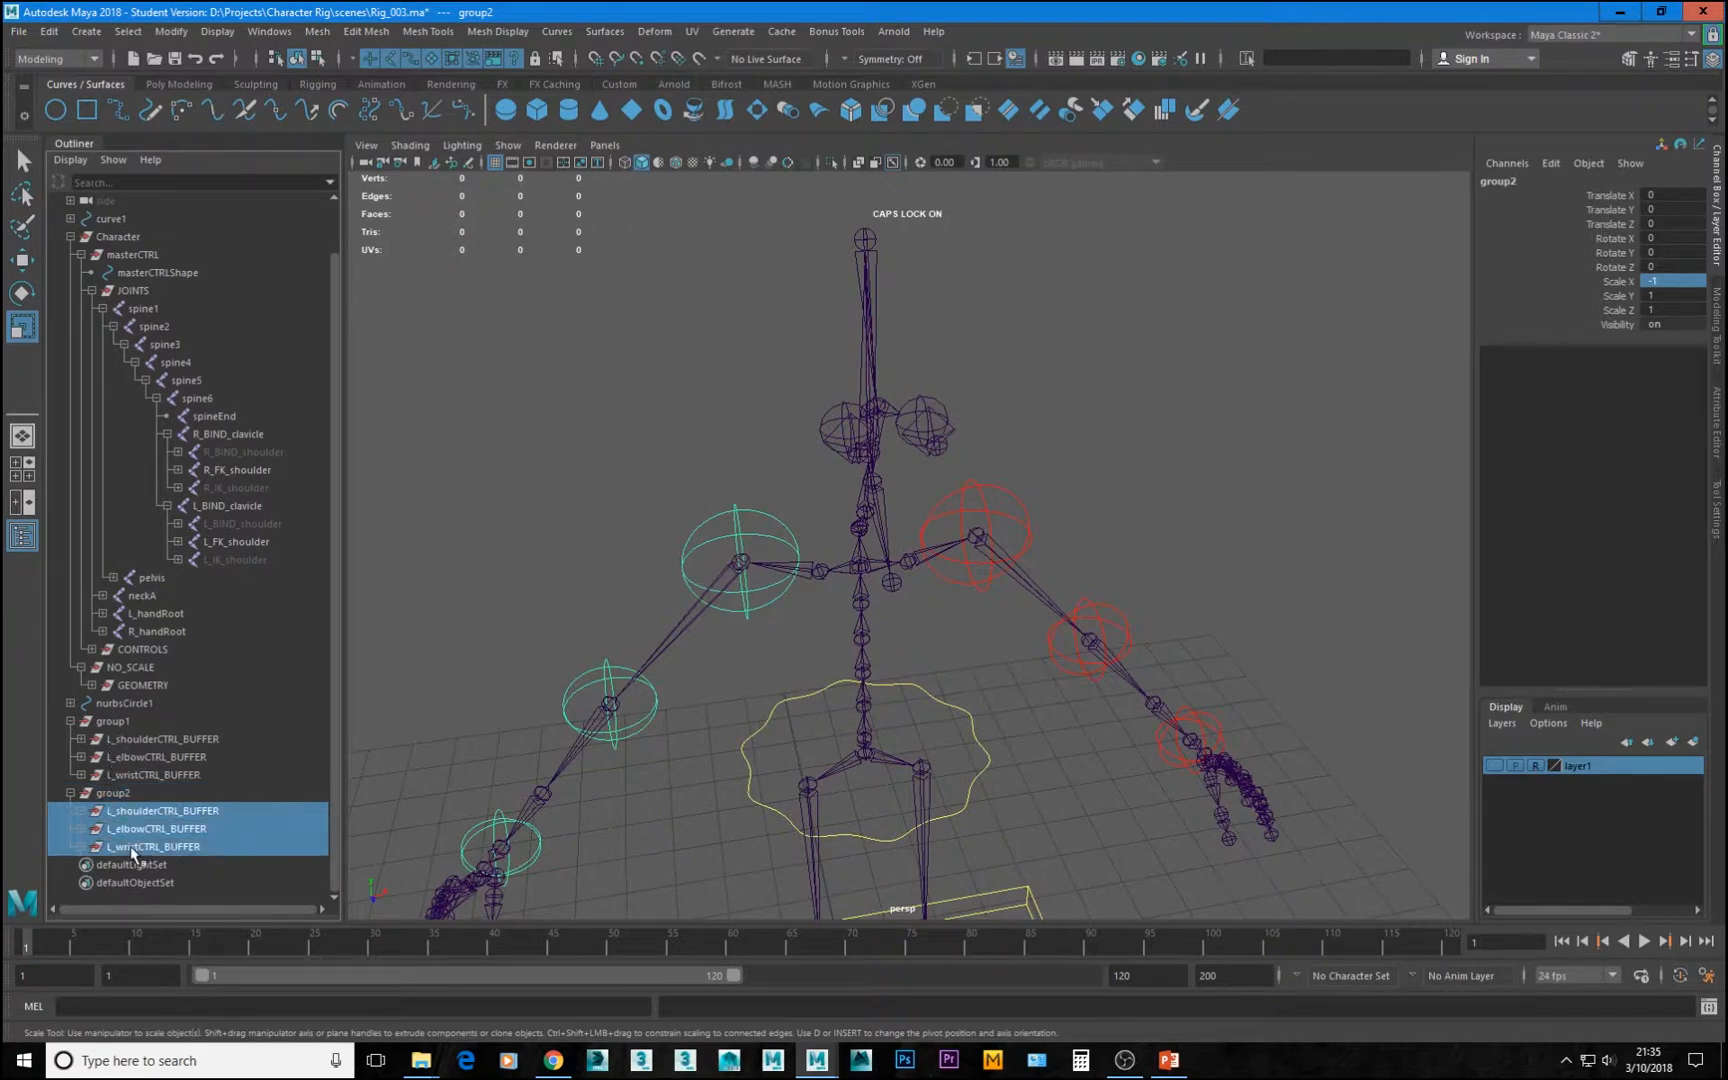
left_click(171, 31)
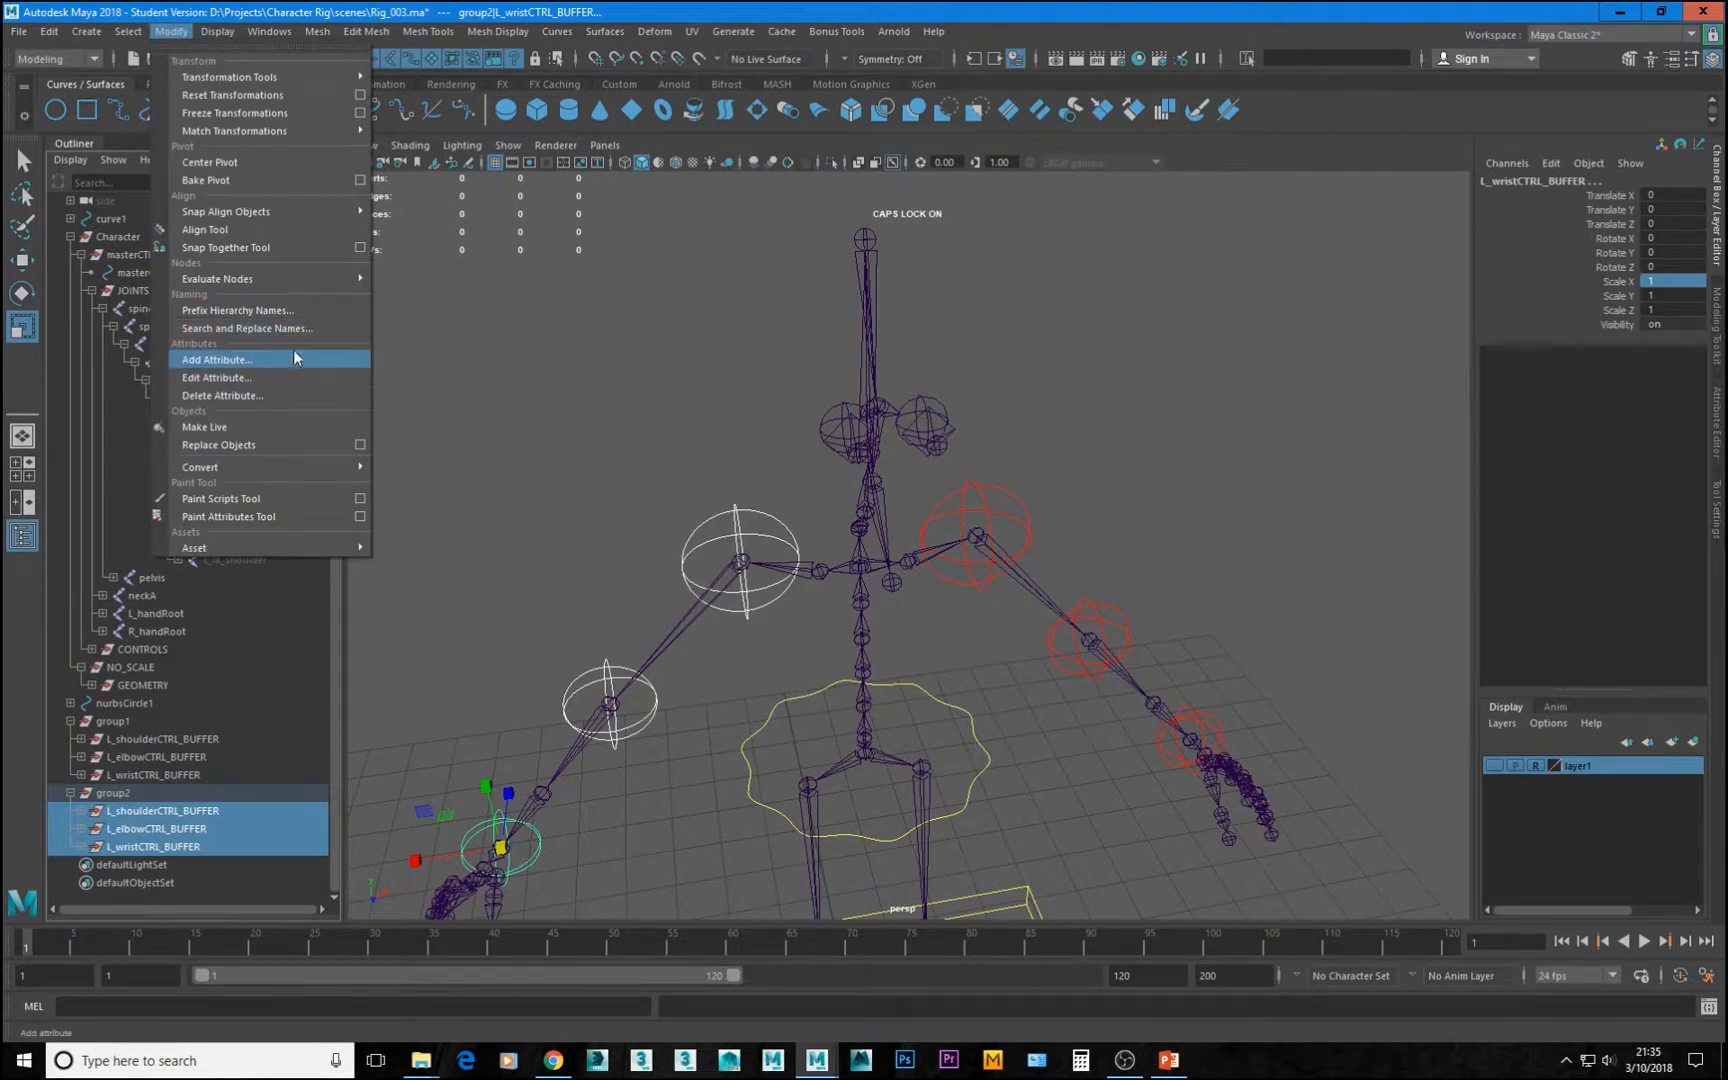
left_click(273, 332)
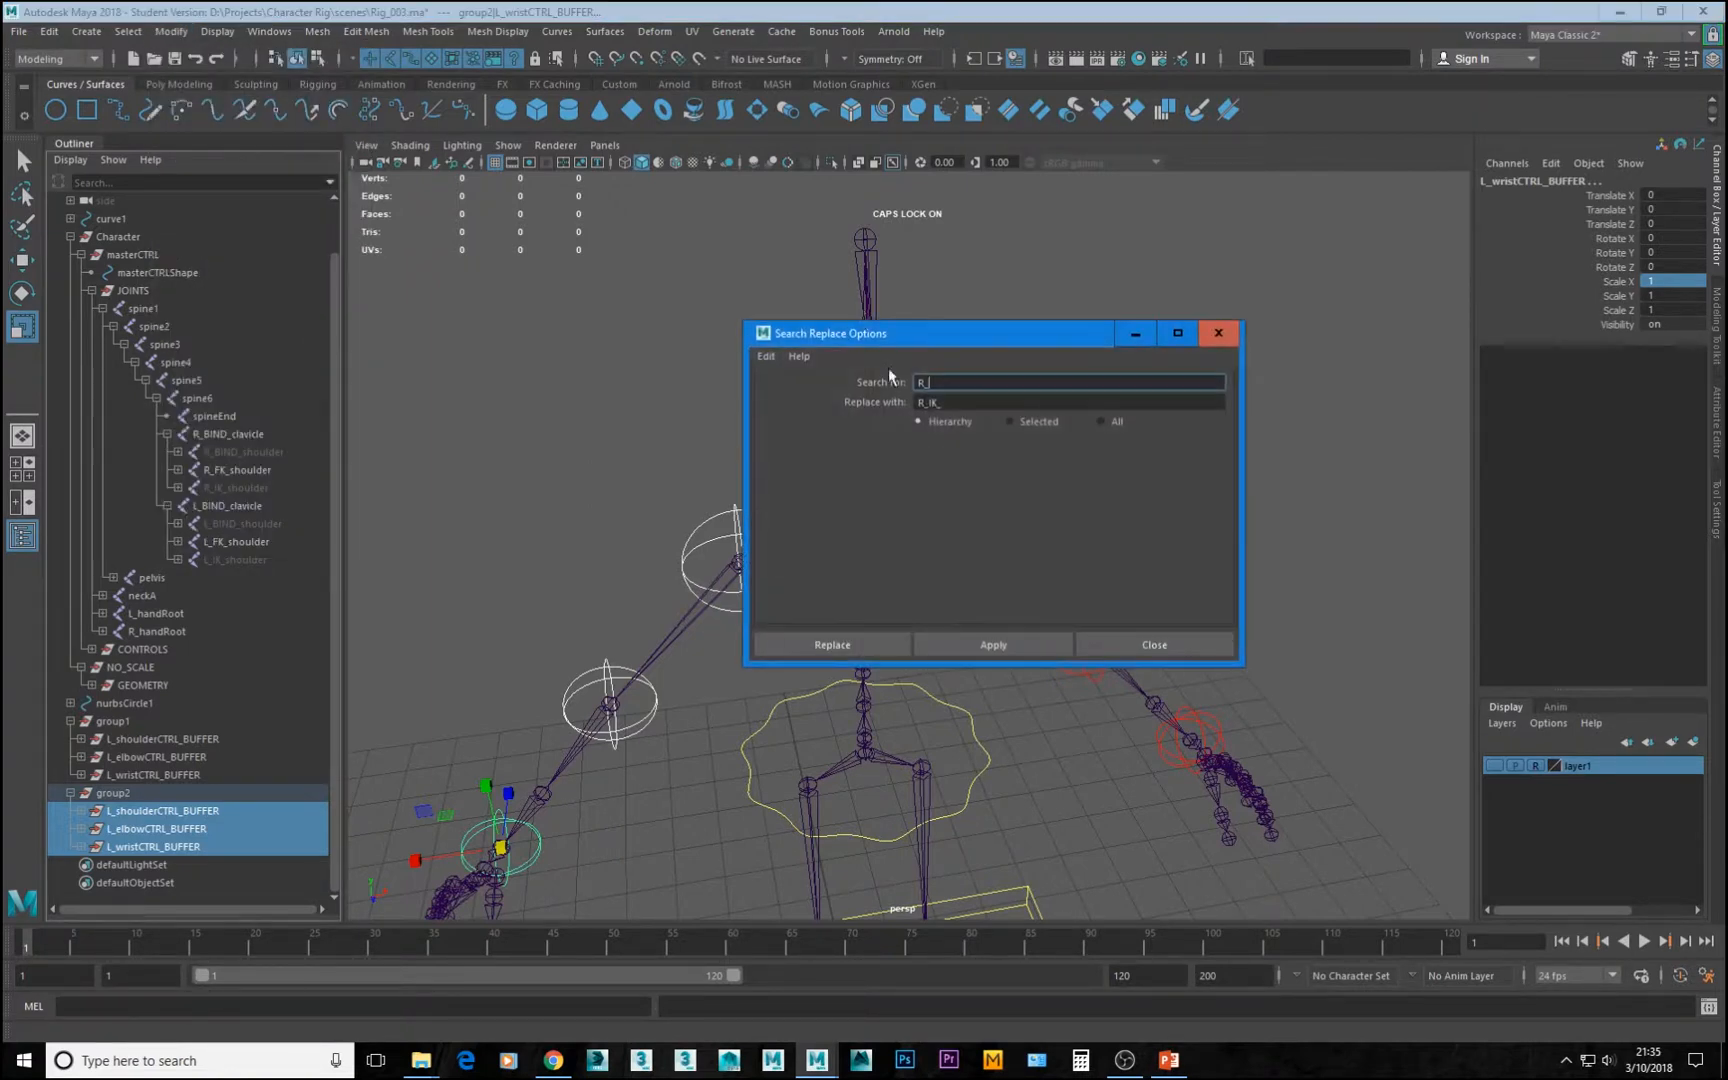
type("_")
key("Tab")
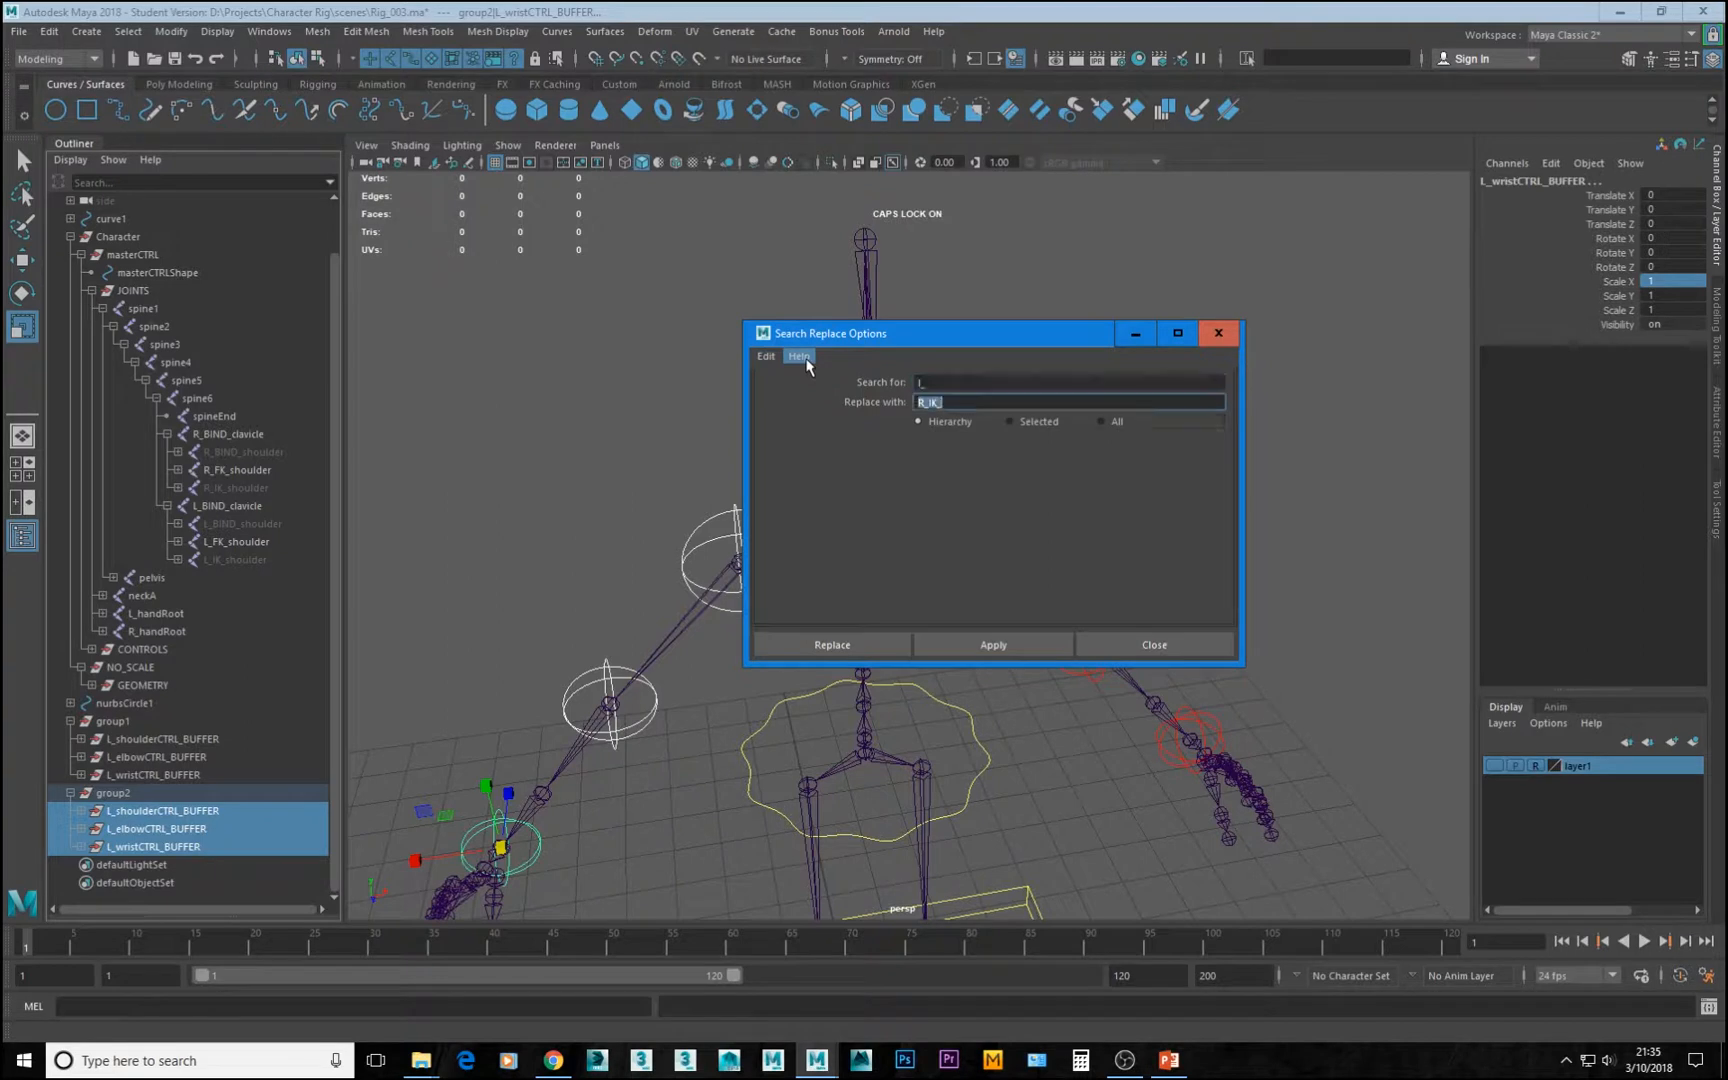
type("R")
key("shift+Tab")
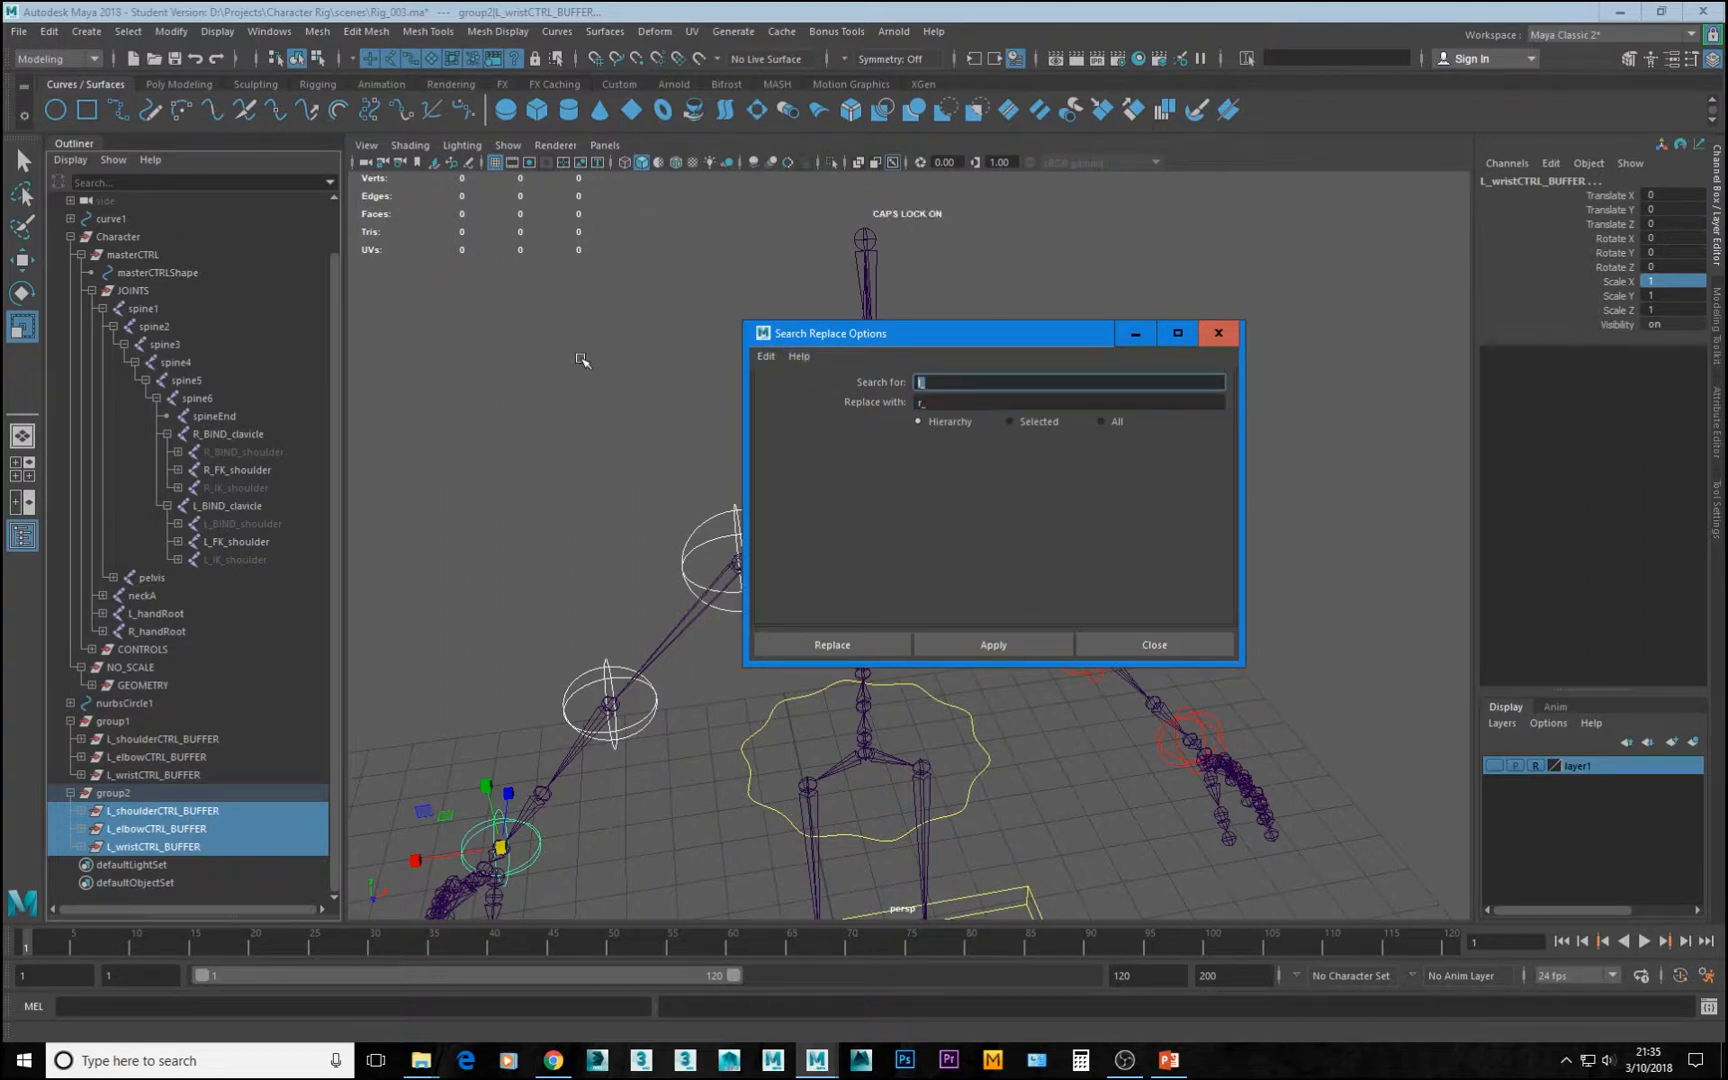
key("Tab")
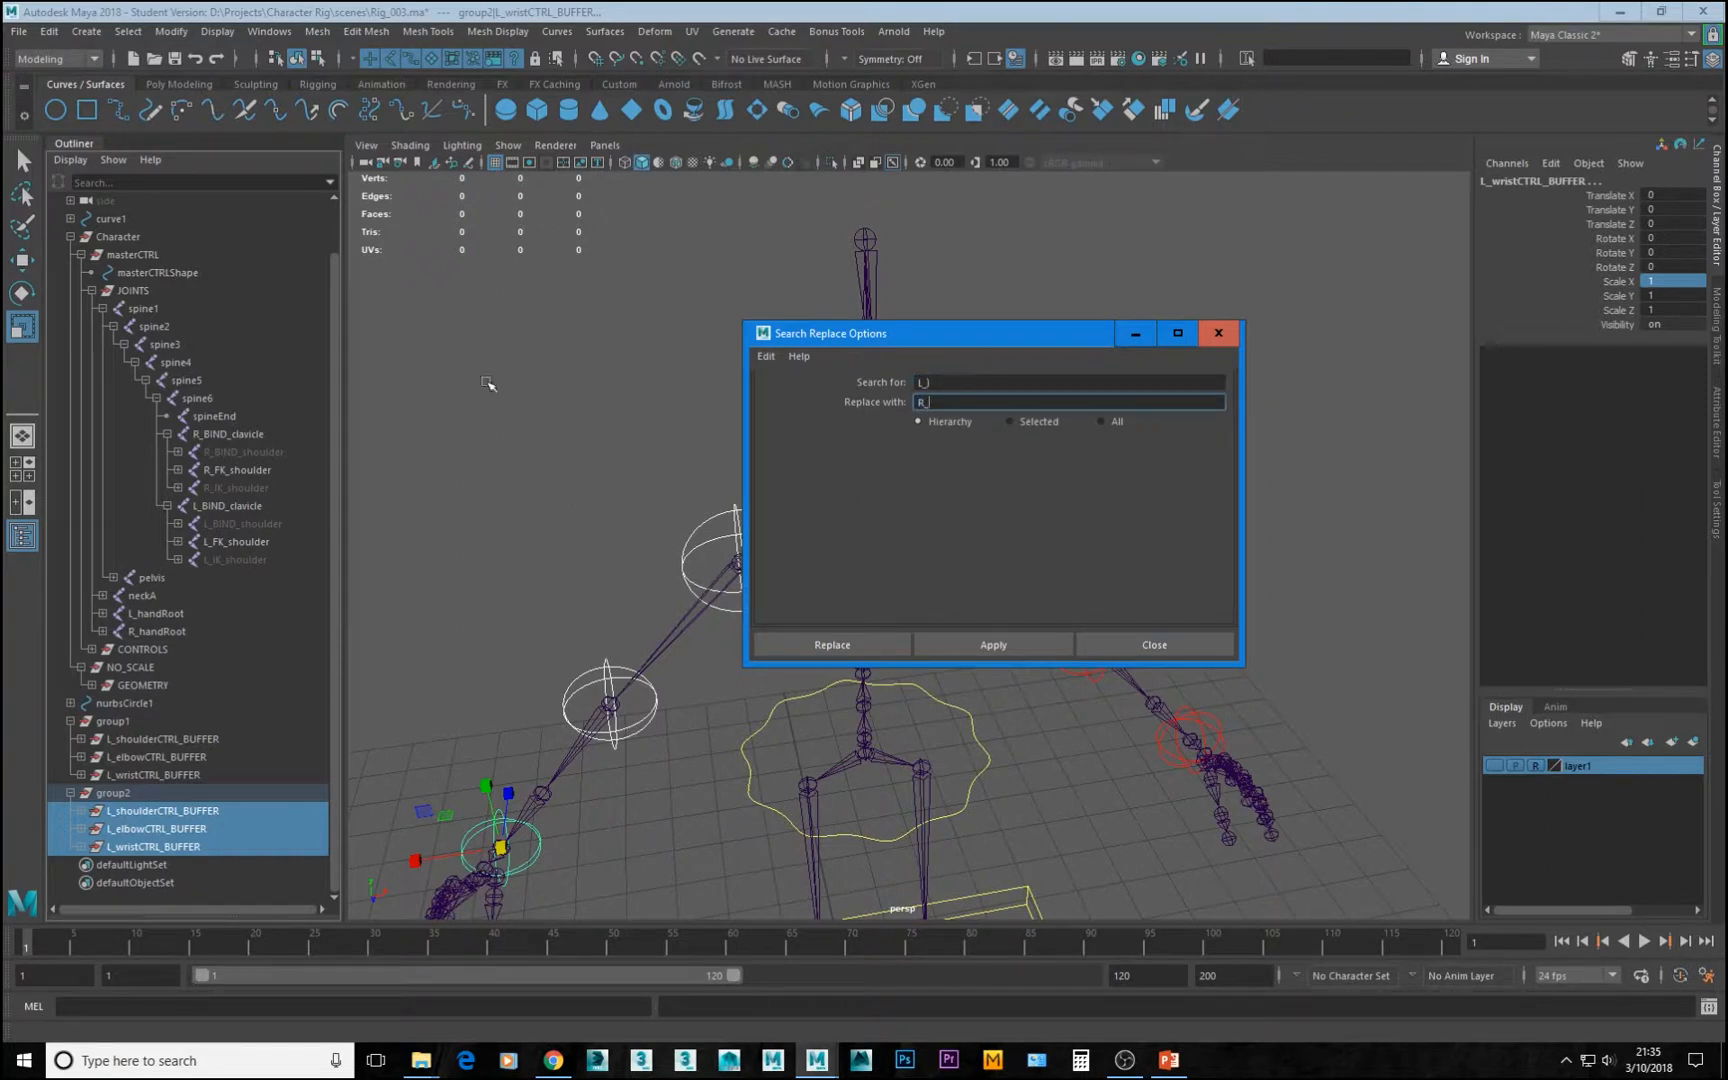
left_click(976, 647)
left_click(828, 649)
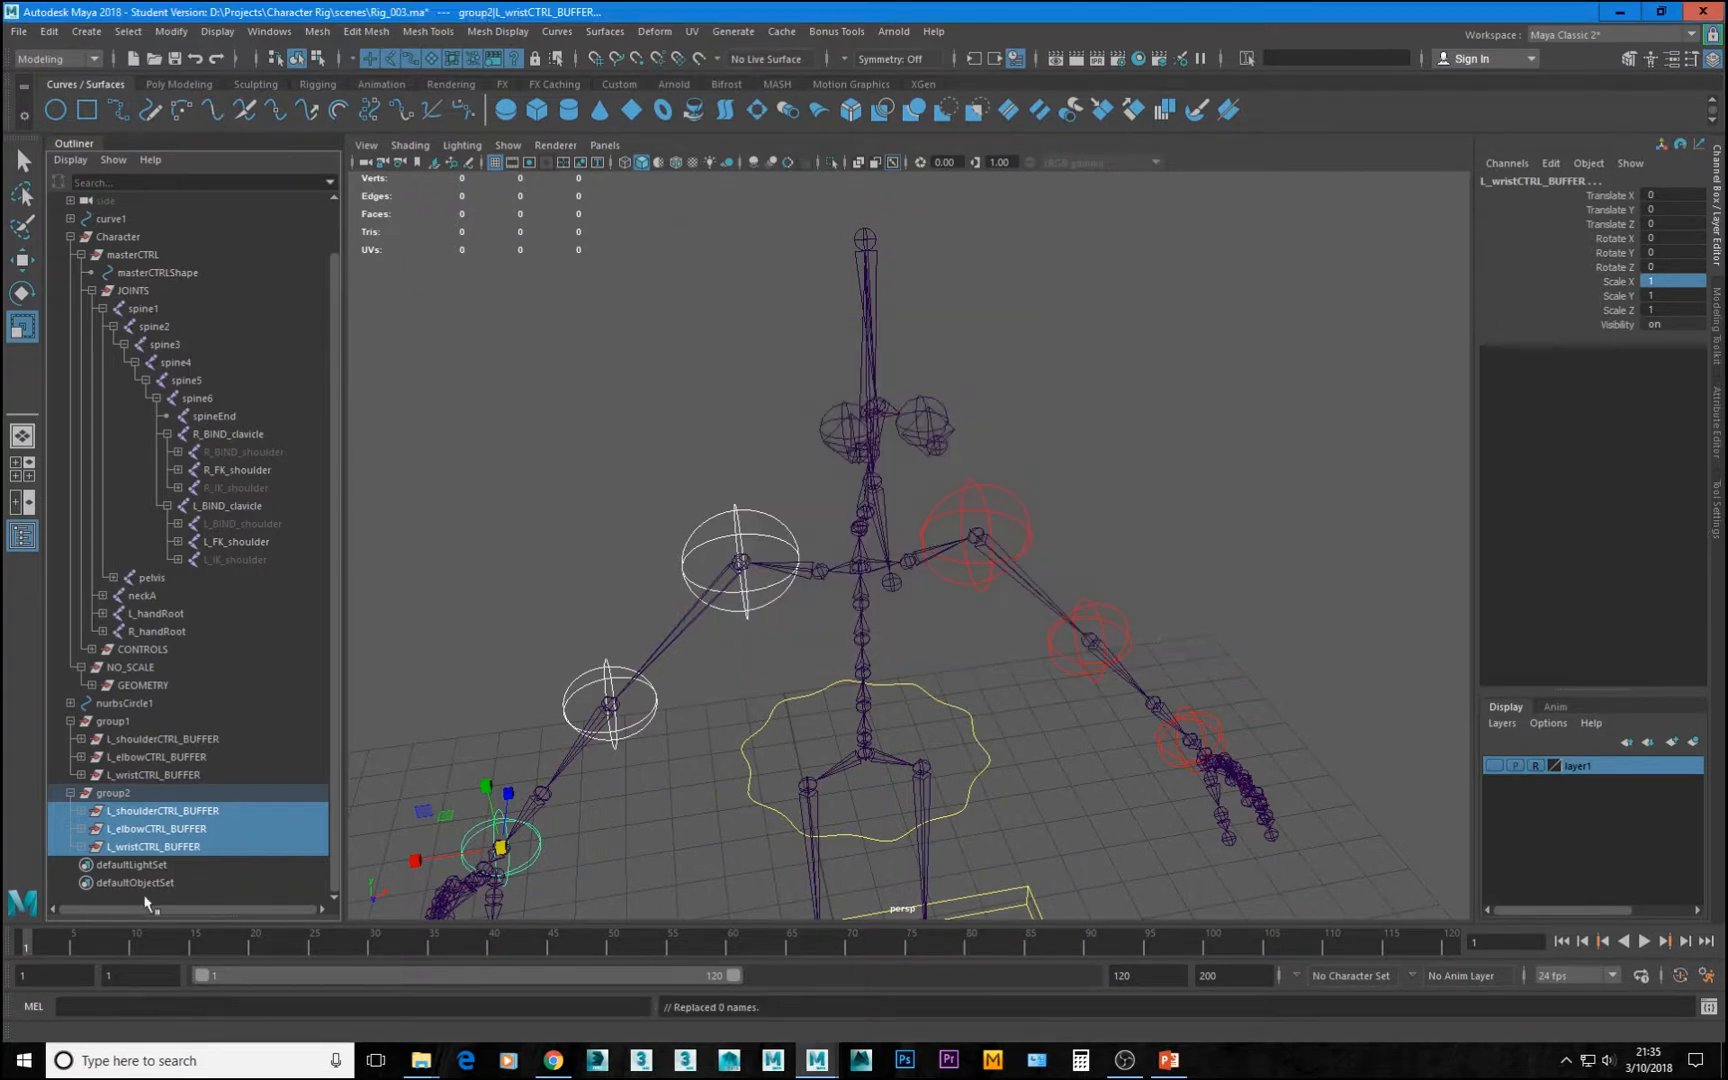
Select only the shoulder buffer group inside the mirrored group
left_click(105, 792)
left_click(150, 811)
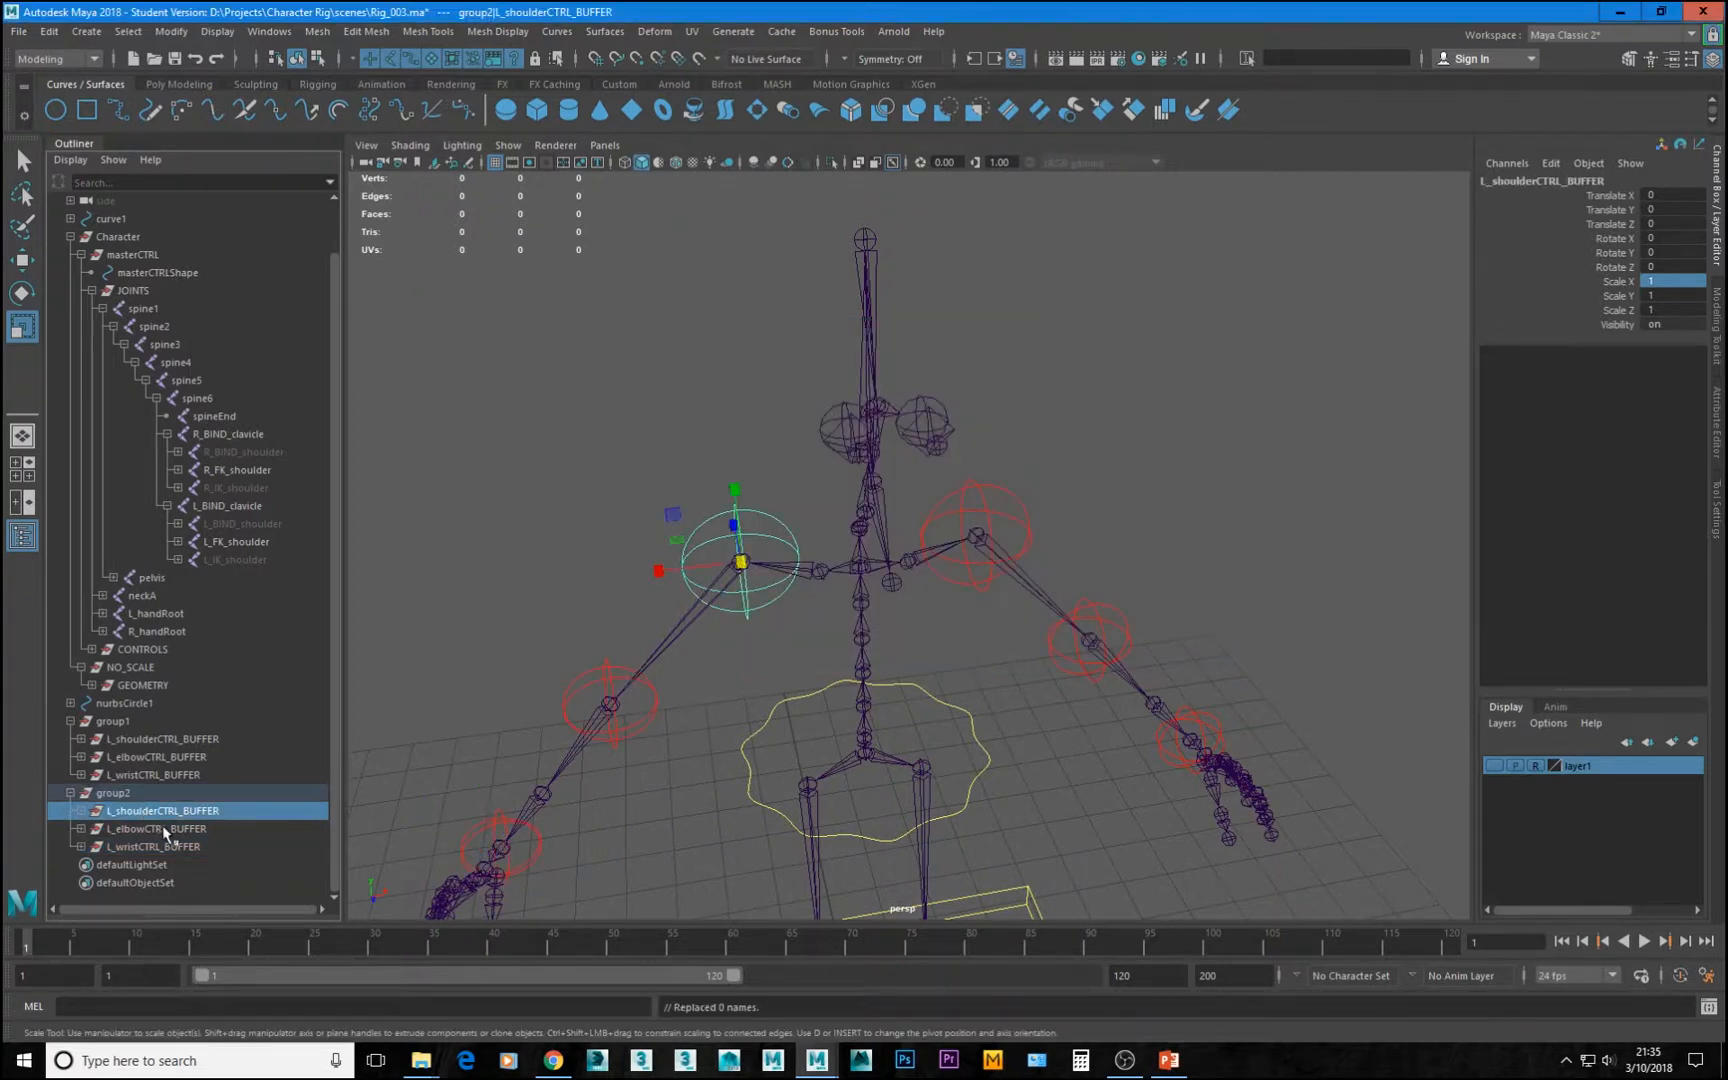
double_click(185, 19)
left_click(173, 40)
left_click(347, 6)
double_click(347, 6)
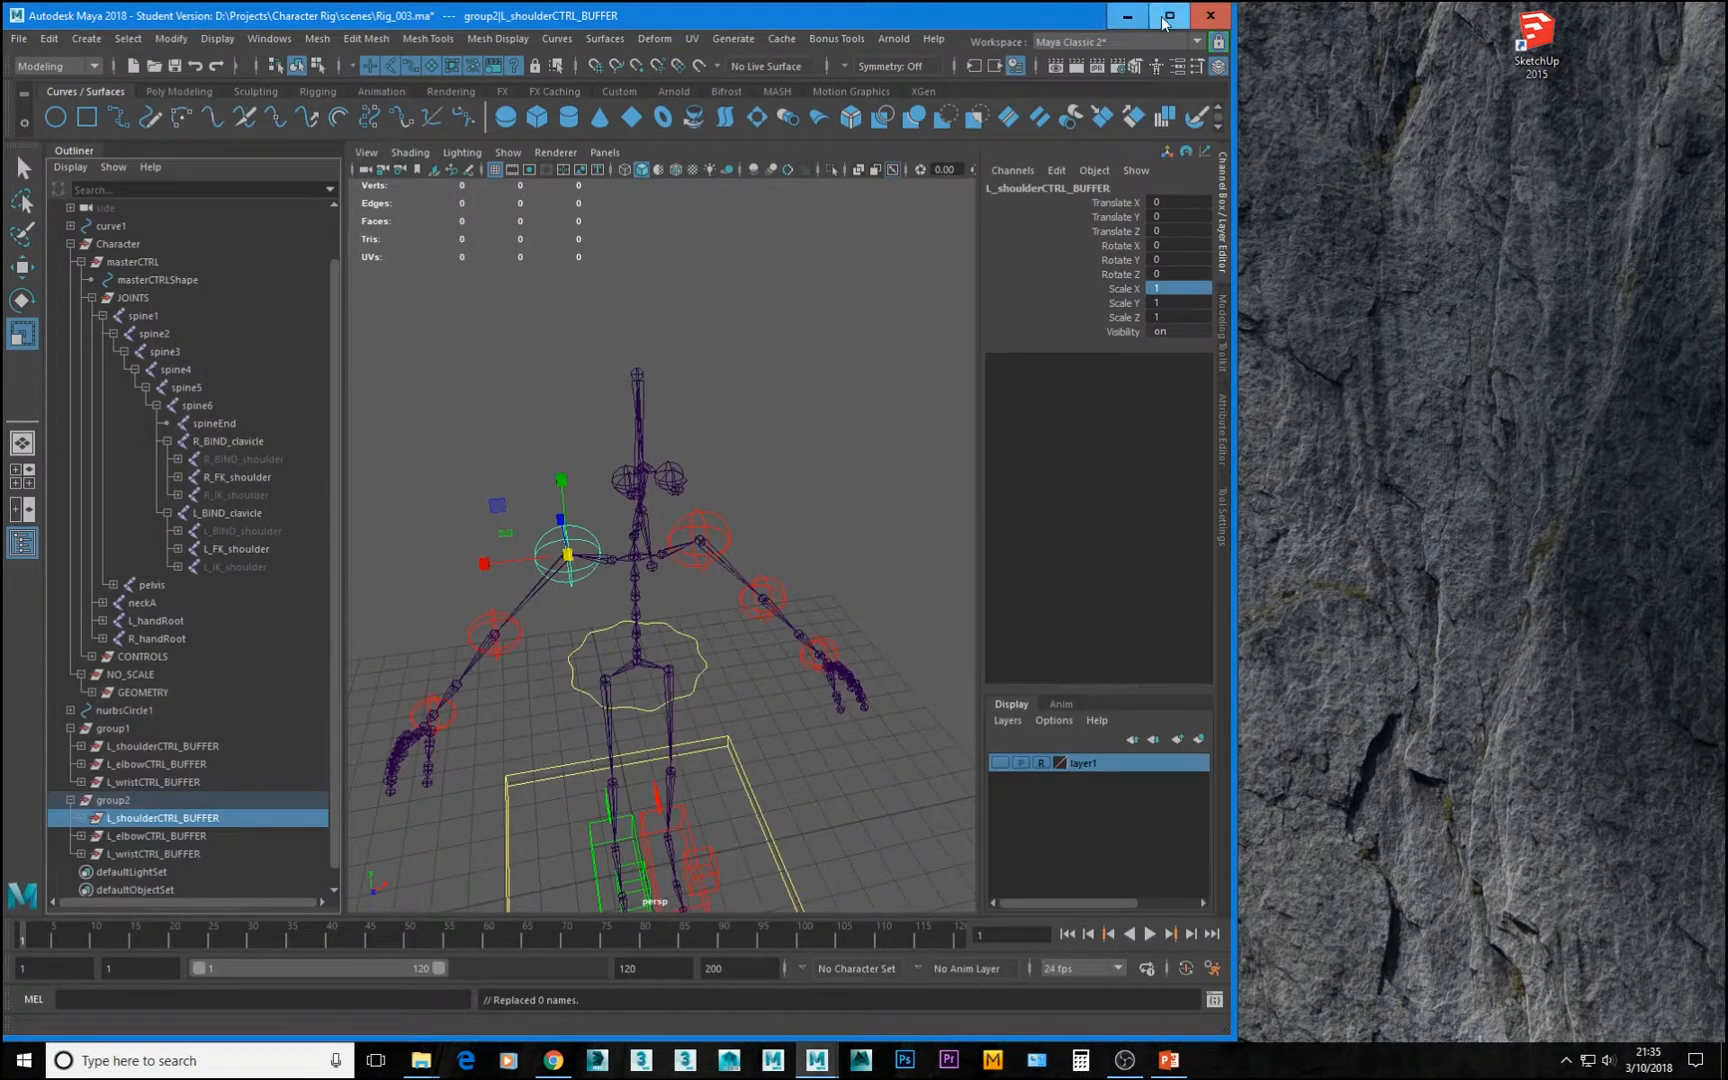
left_click(1166, 18)
Replace L_ with R_ in the names of the mirrored shoulder, elbow and wrist buffer hierarchies, then close the Search Replace Options
left_click(153, 36)
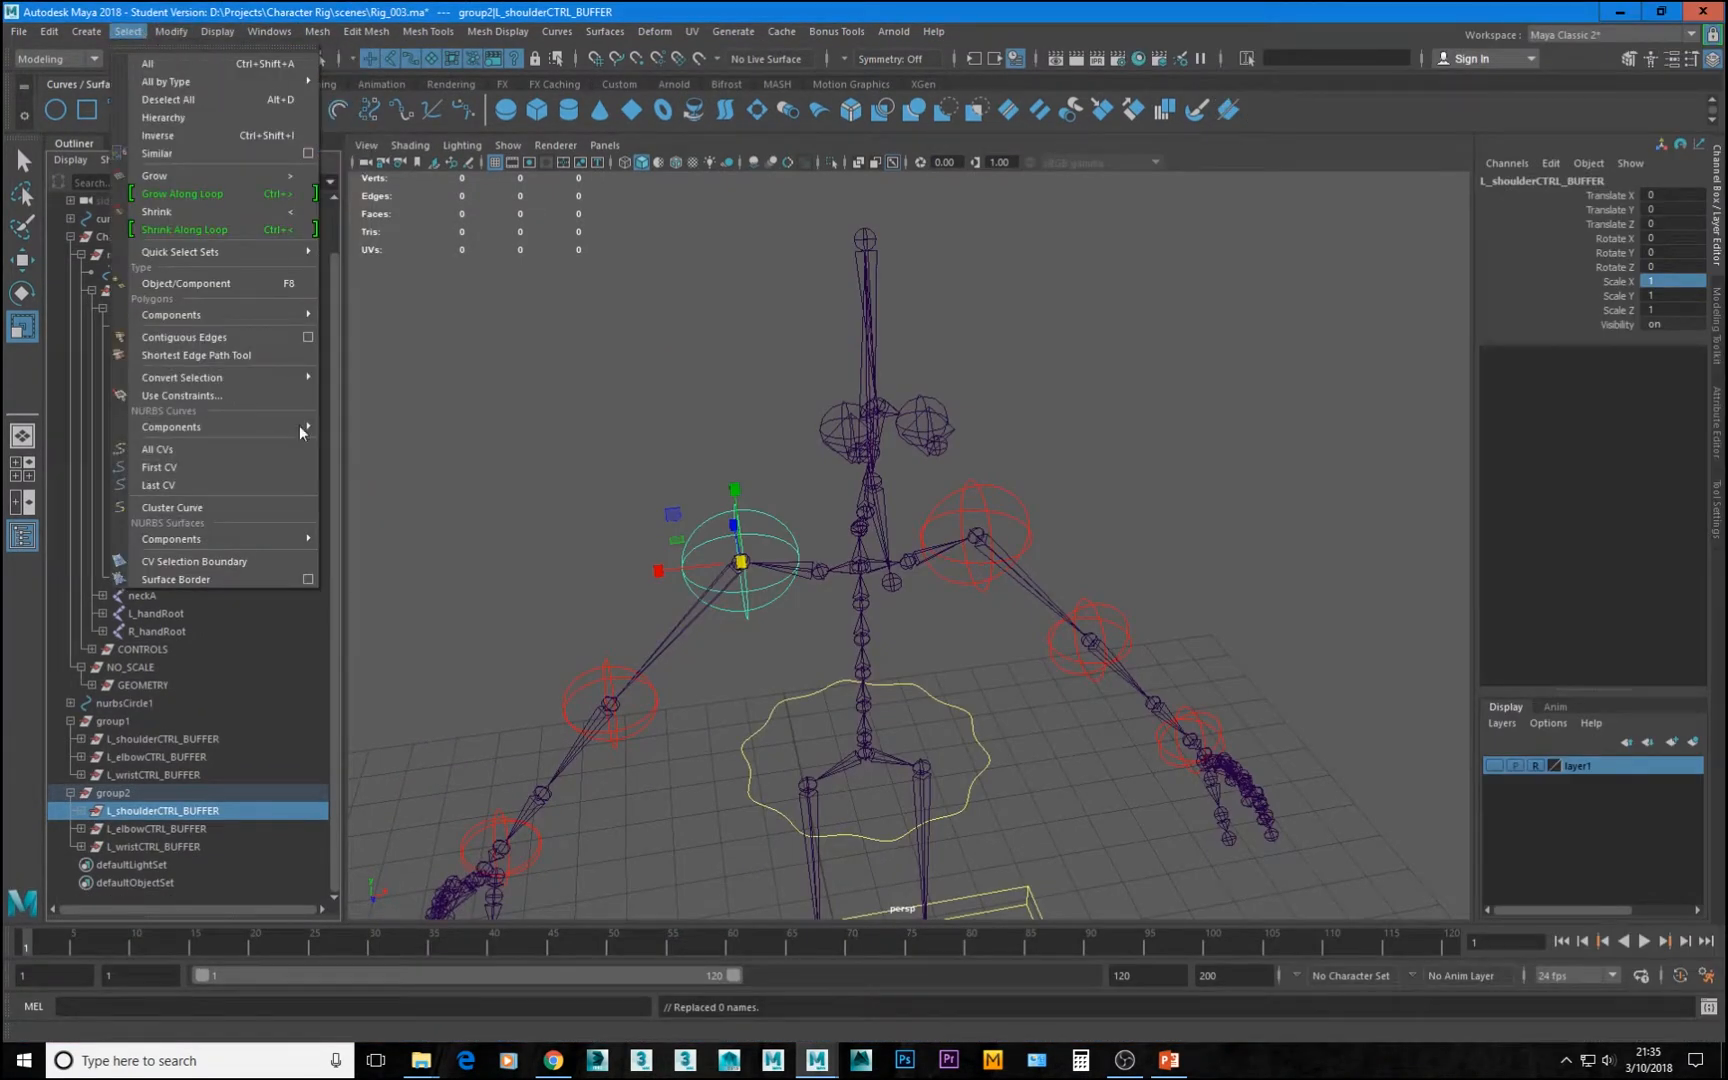
mouse_move(174, 34)
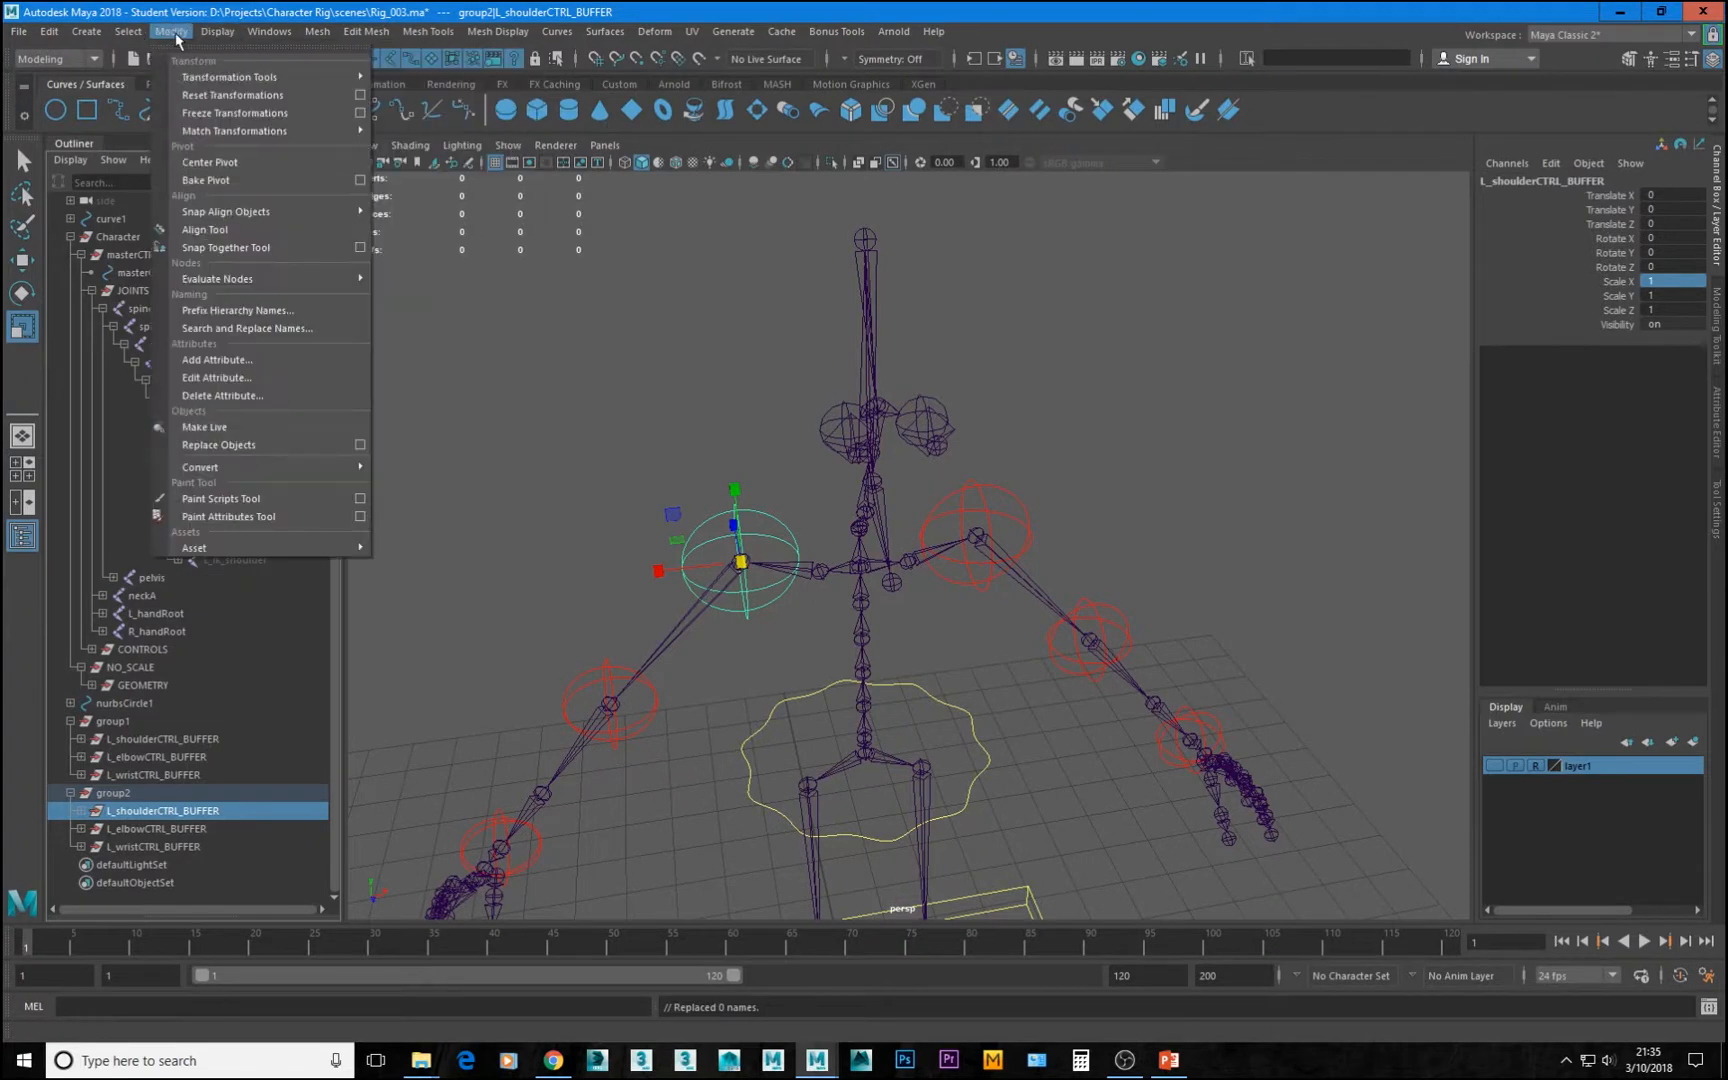
left_click(346, 329)
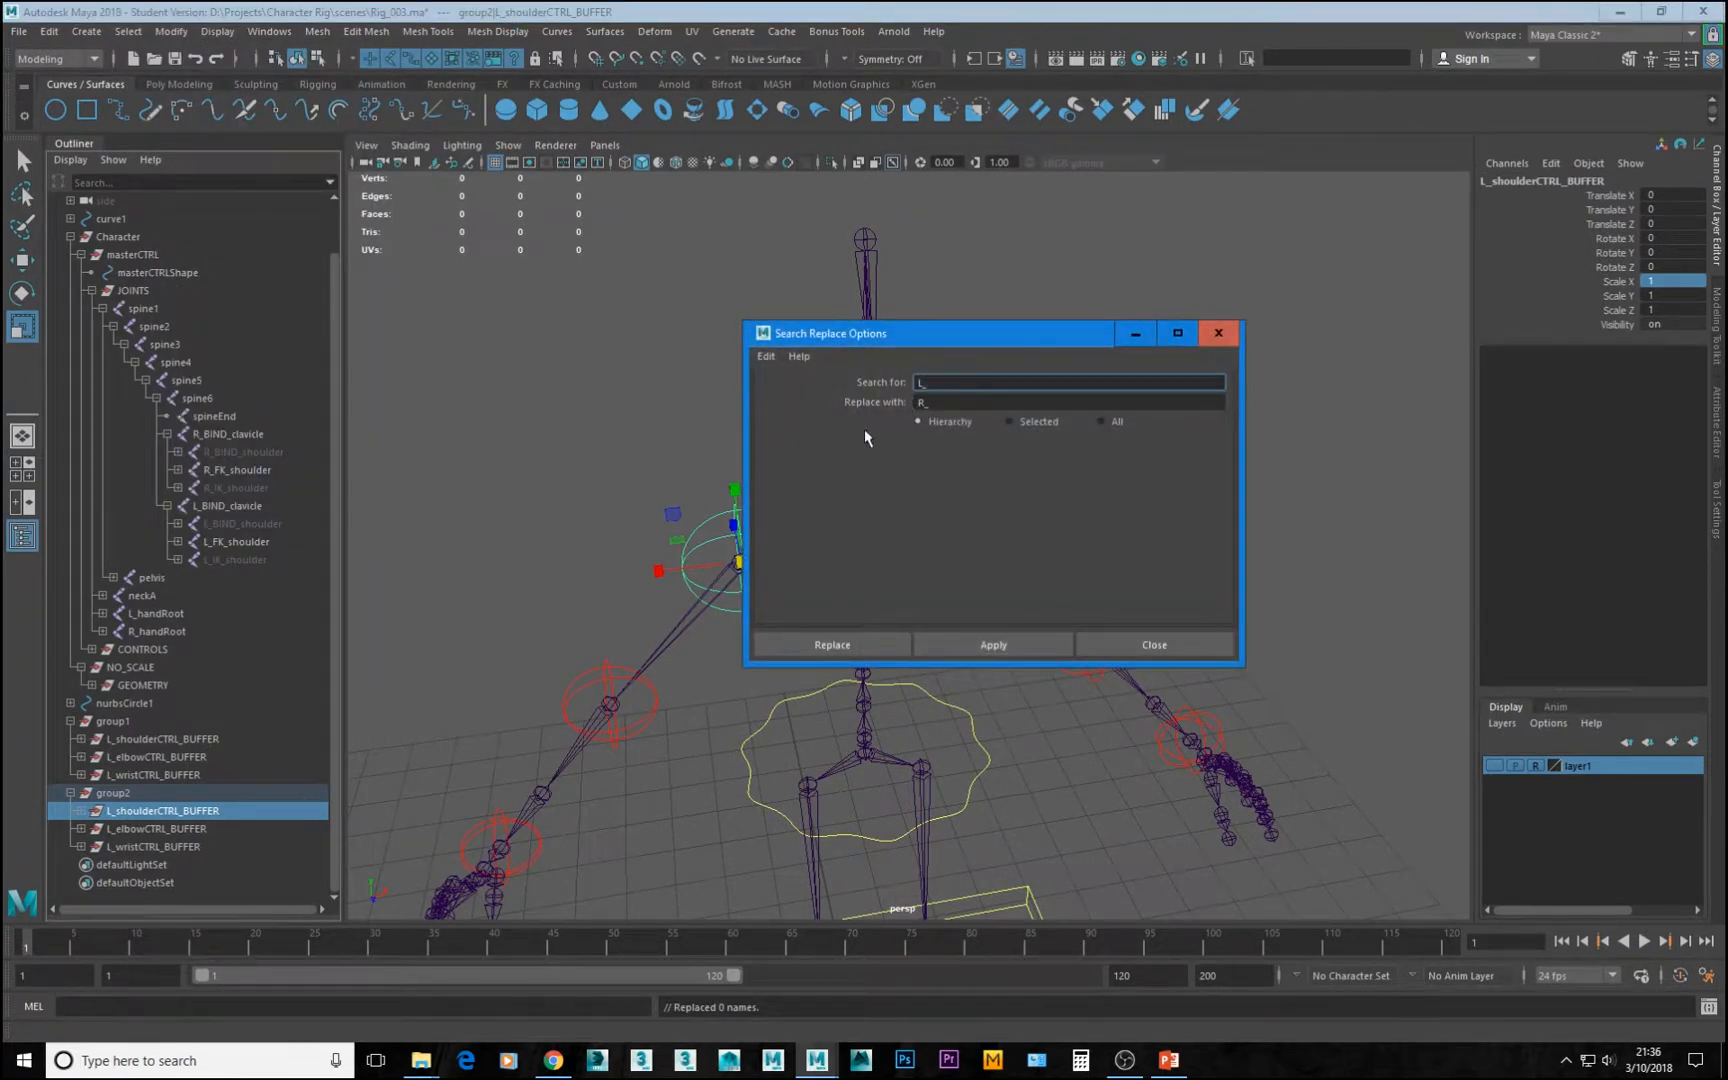
left_click(193, 847, "shift")
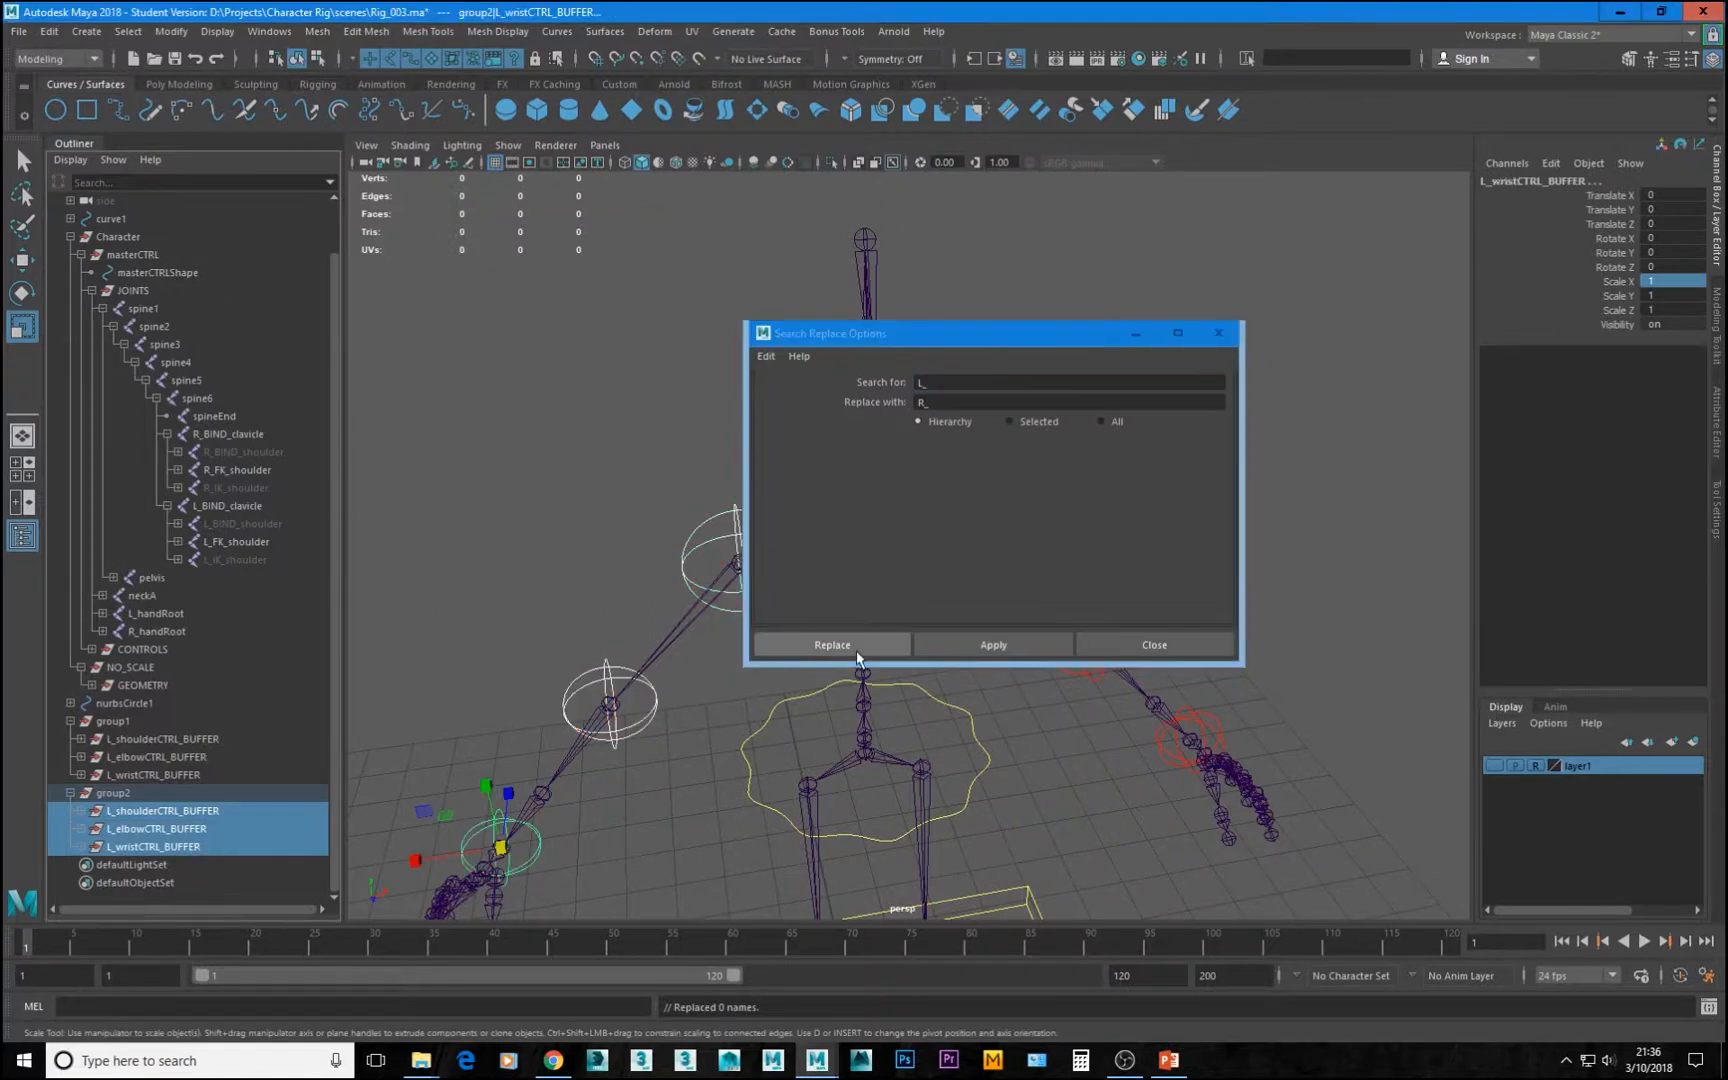
left_click(987, 648)
left_click(81, 847)
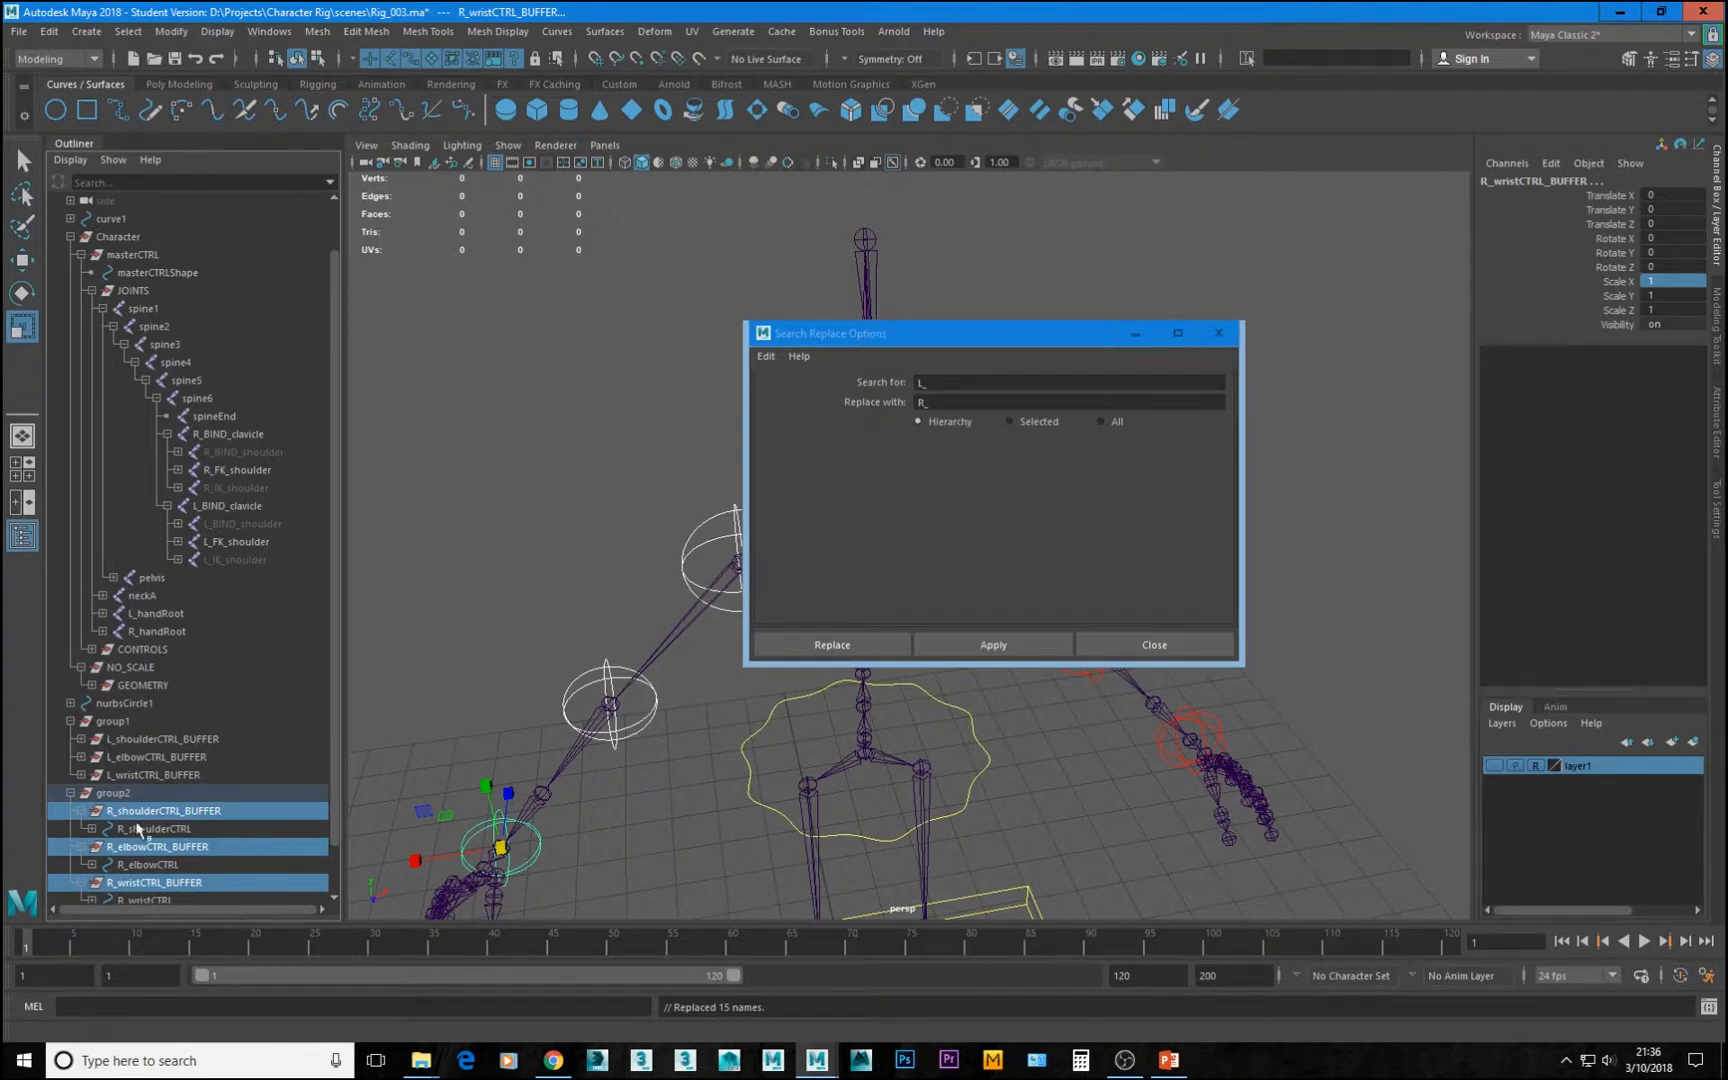
left_click(1180, 664)
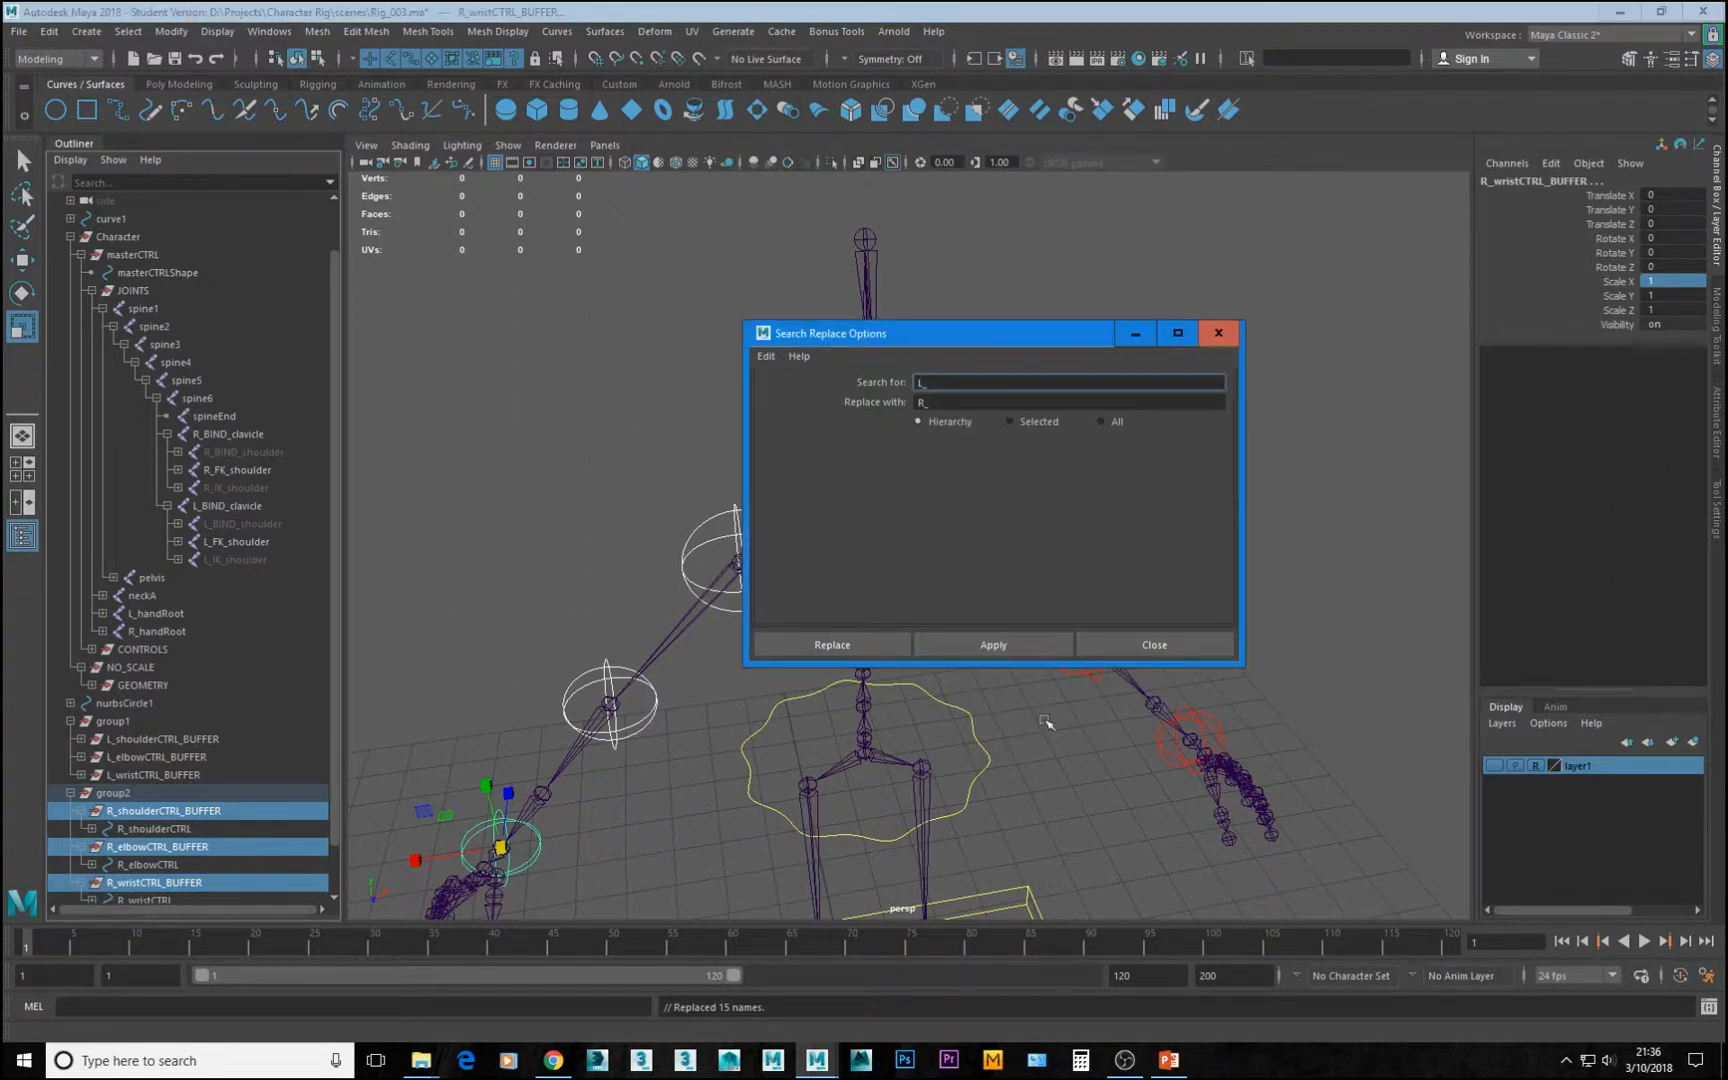
left_click(1145, 646)
Unparent the three left and the three right buffer groups from group1 and group2
mouse_move(143, 742)
left_mouse_down()
mouse_move(148, 792)
mouse_move(150, 778)
left_mouse_up()
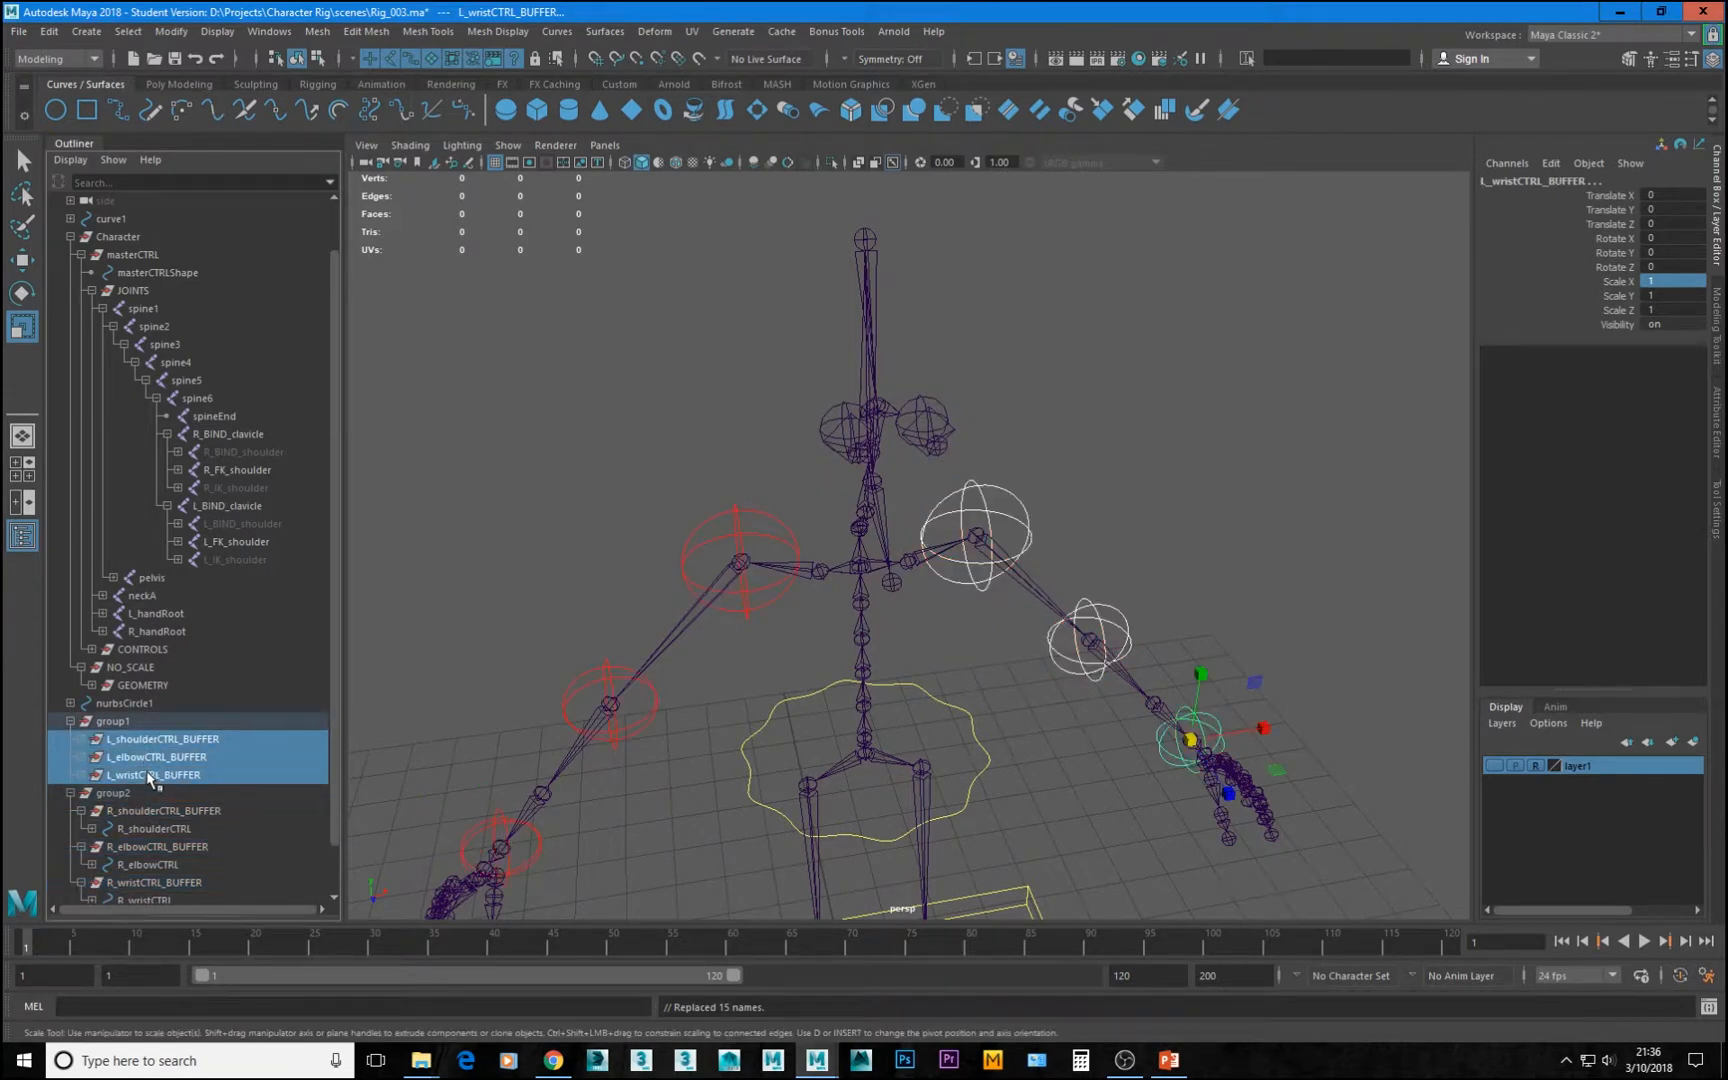
key("shift+p")
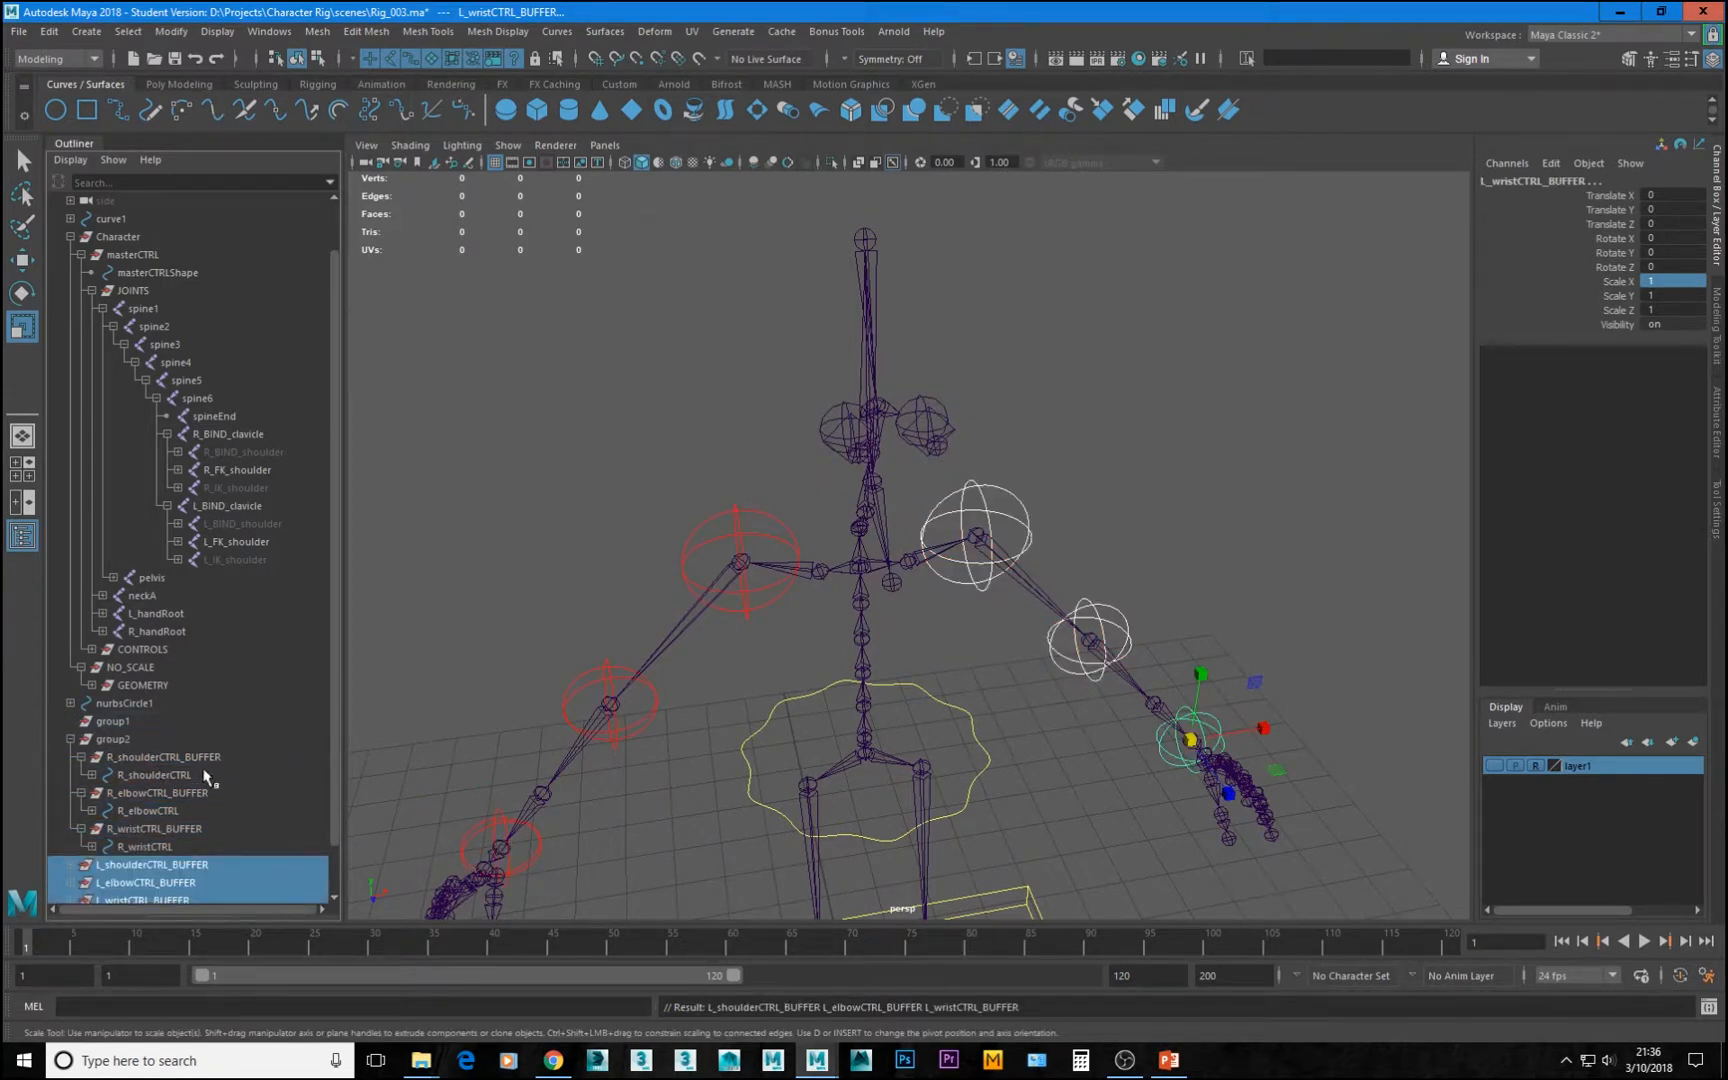
left_click(160, 757)
left_click(157, 793, "ctrl")
left_click(154, 829, "ctrl")
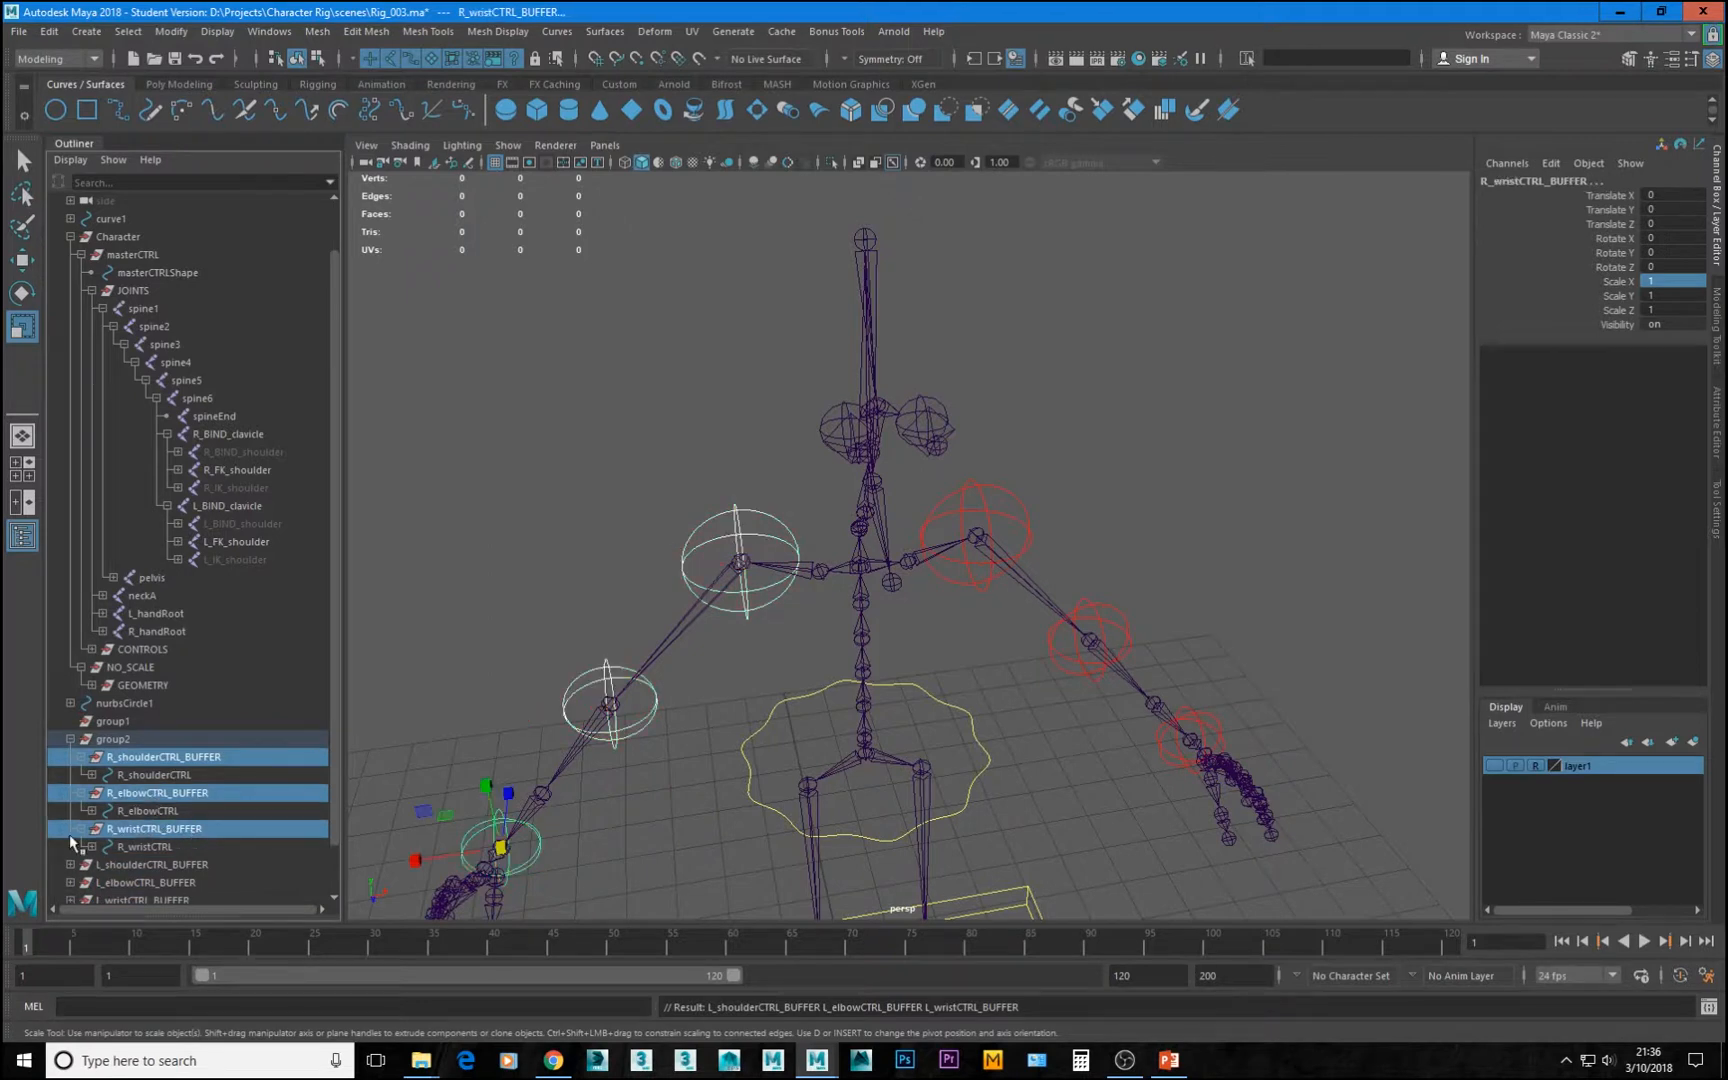
key("shift+p")
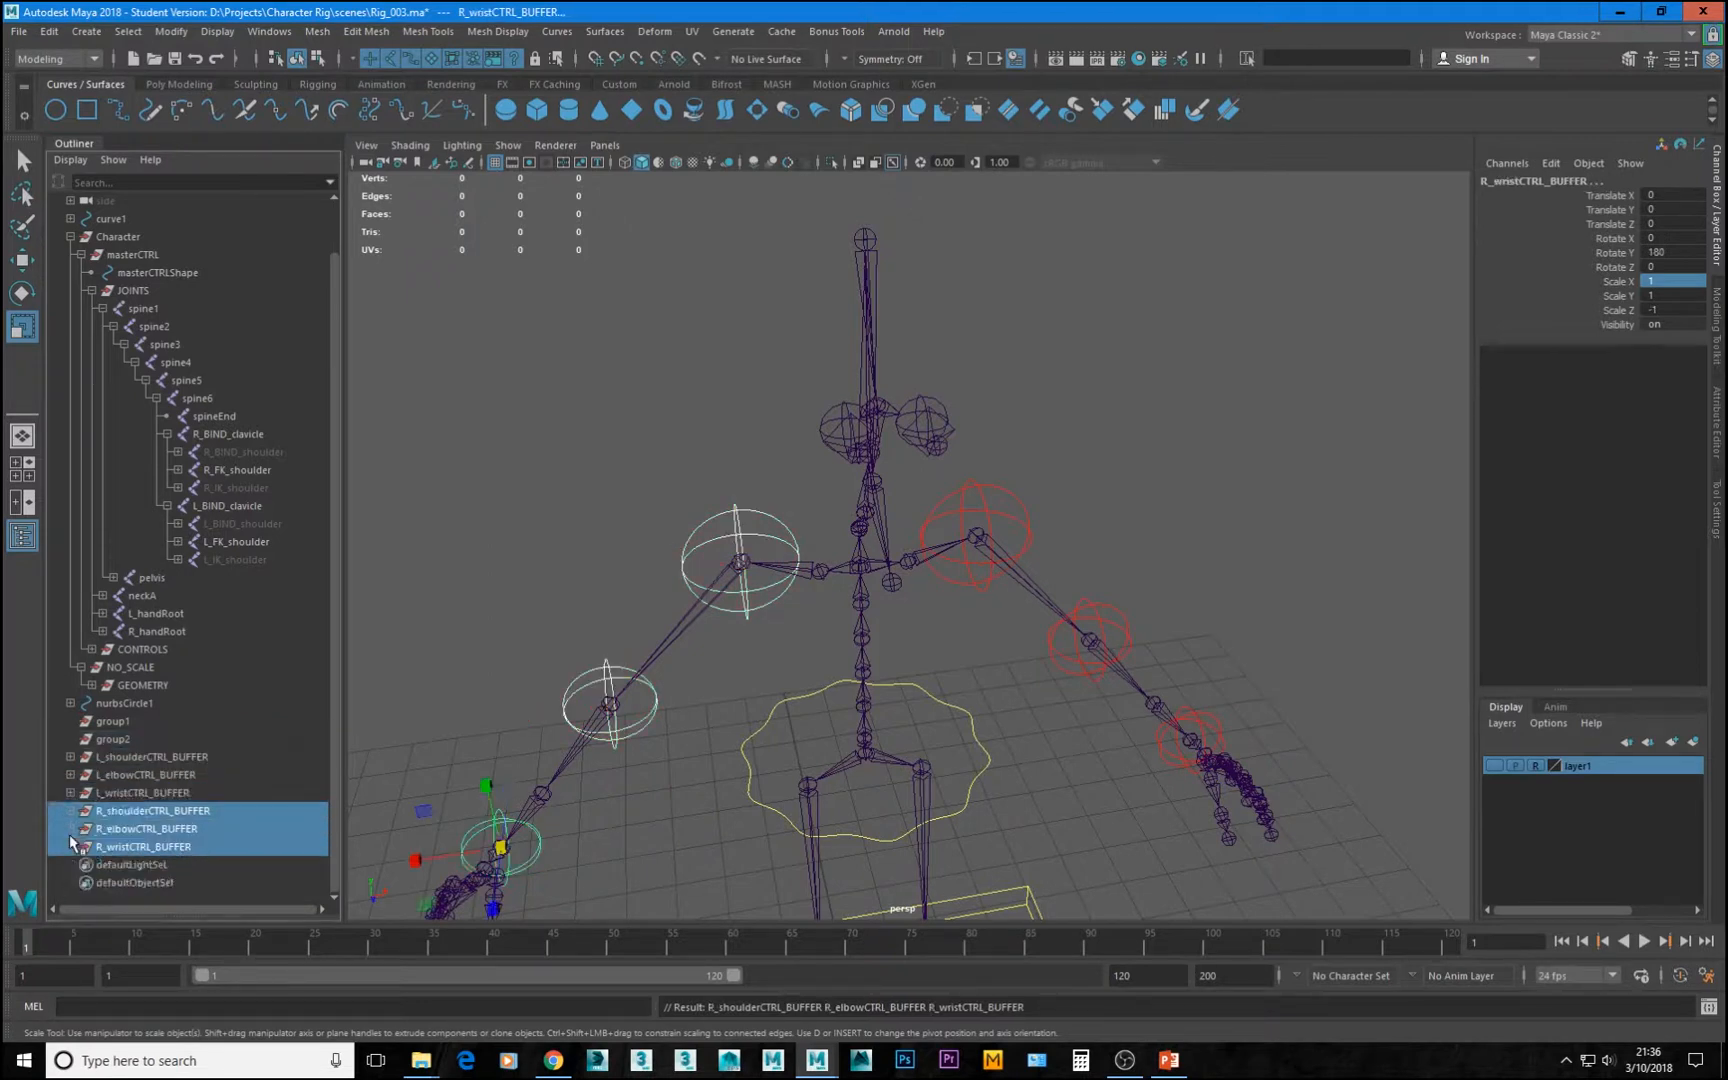
Delete the emptied parent groups group1 and group2
left_click(139, 721)
left_click(139, 739, "shift")
key("Delete")
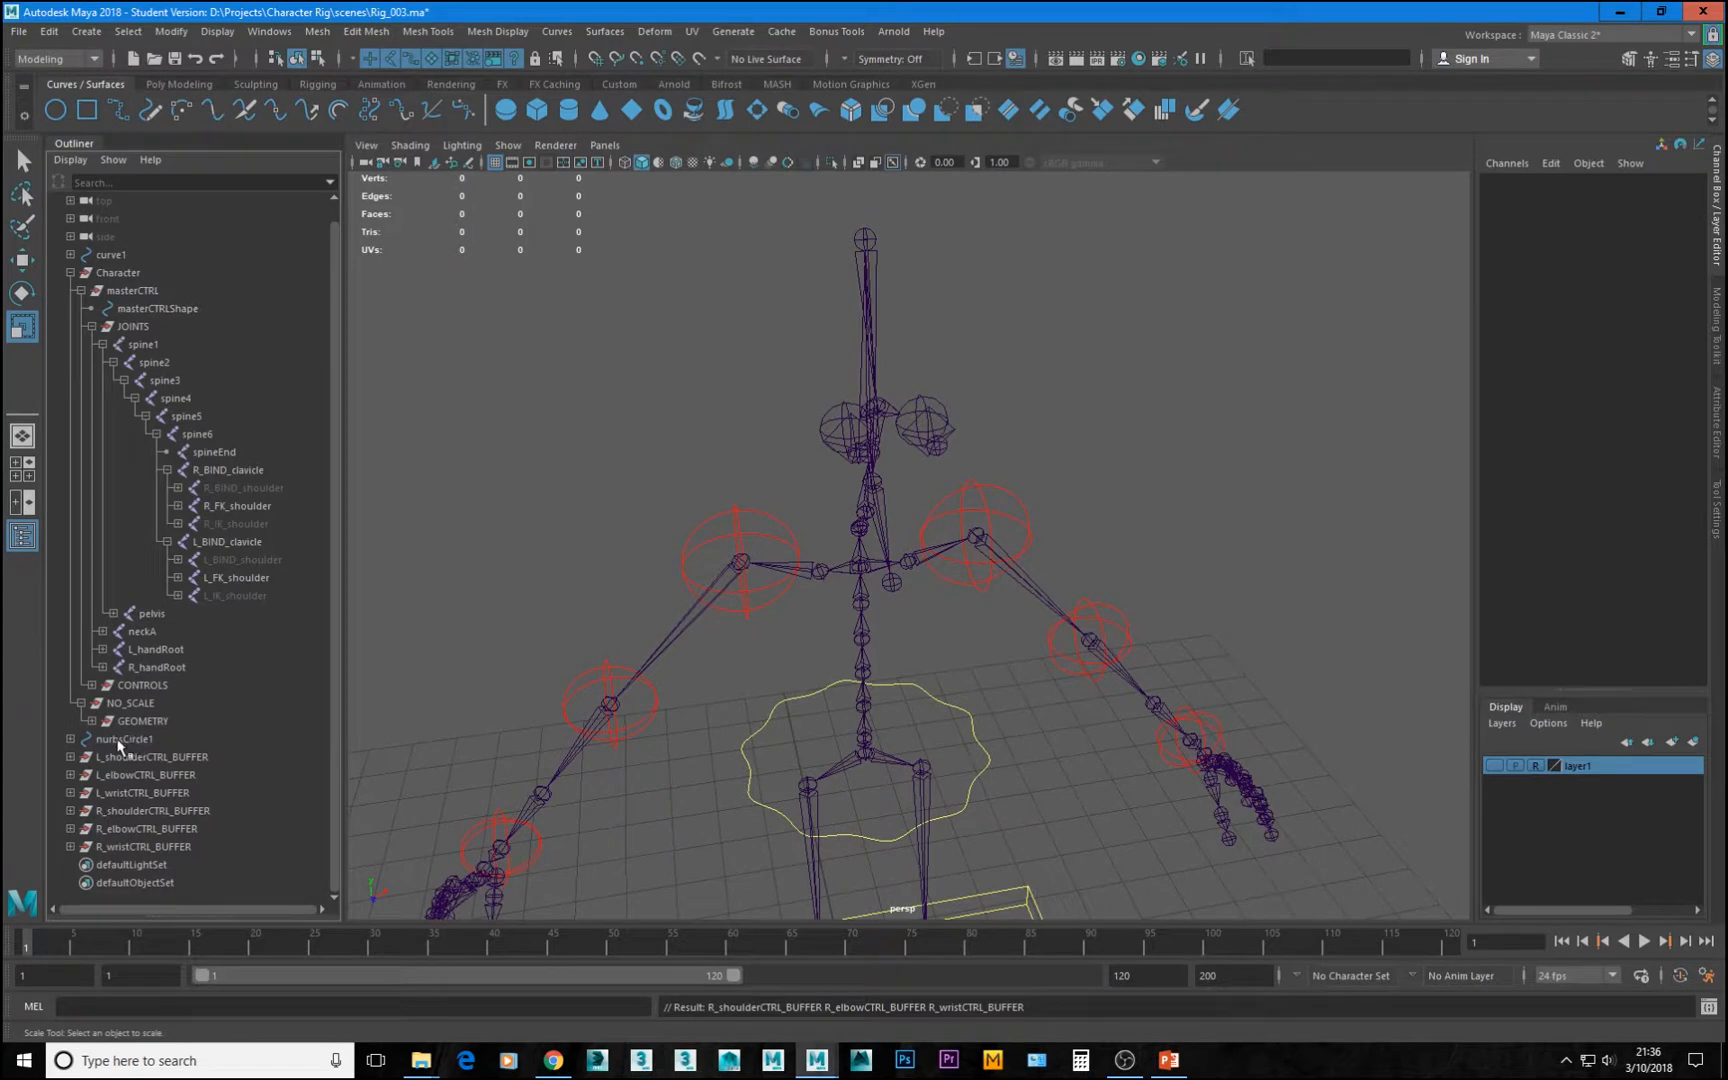
Freeze the transformations of the right shoulder, elbow and wrist buffer groups
left_click_drag(152, 812, 145, 846)
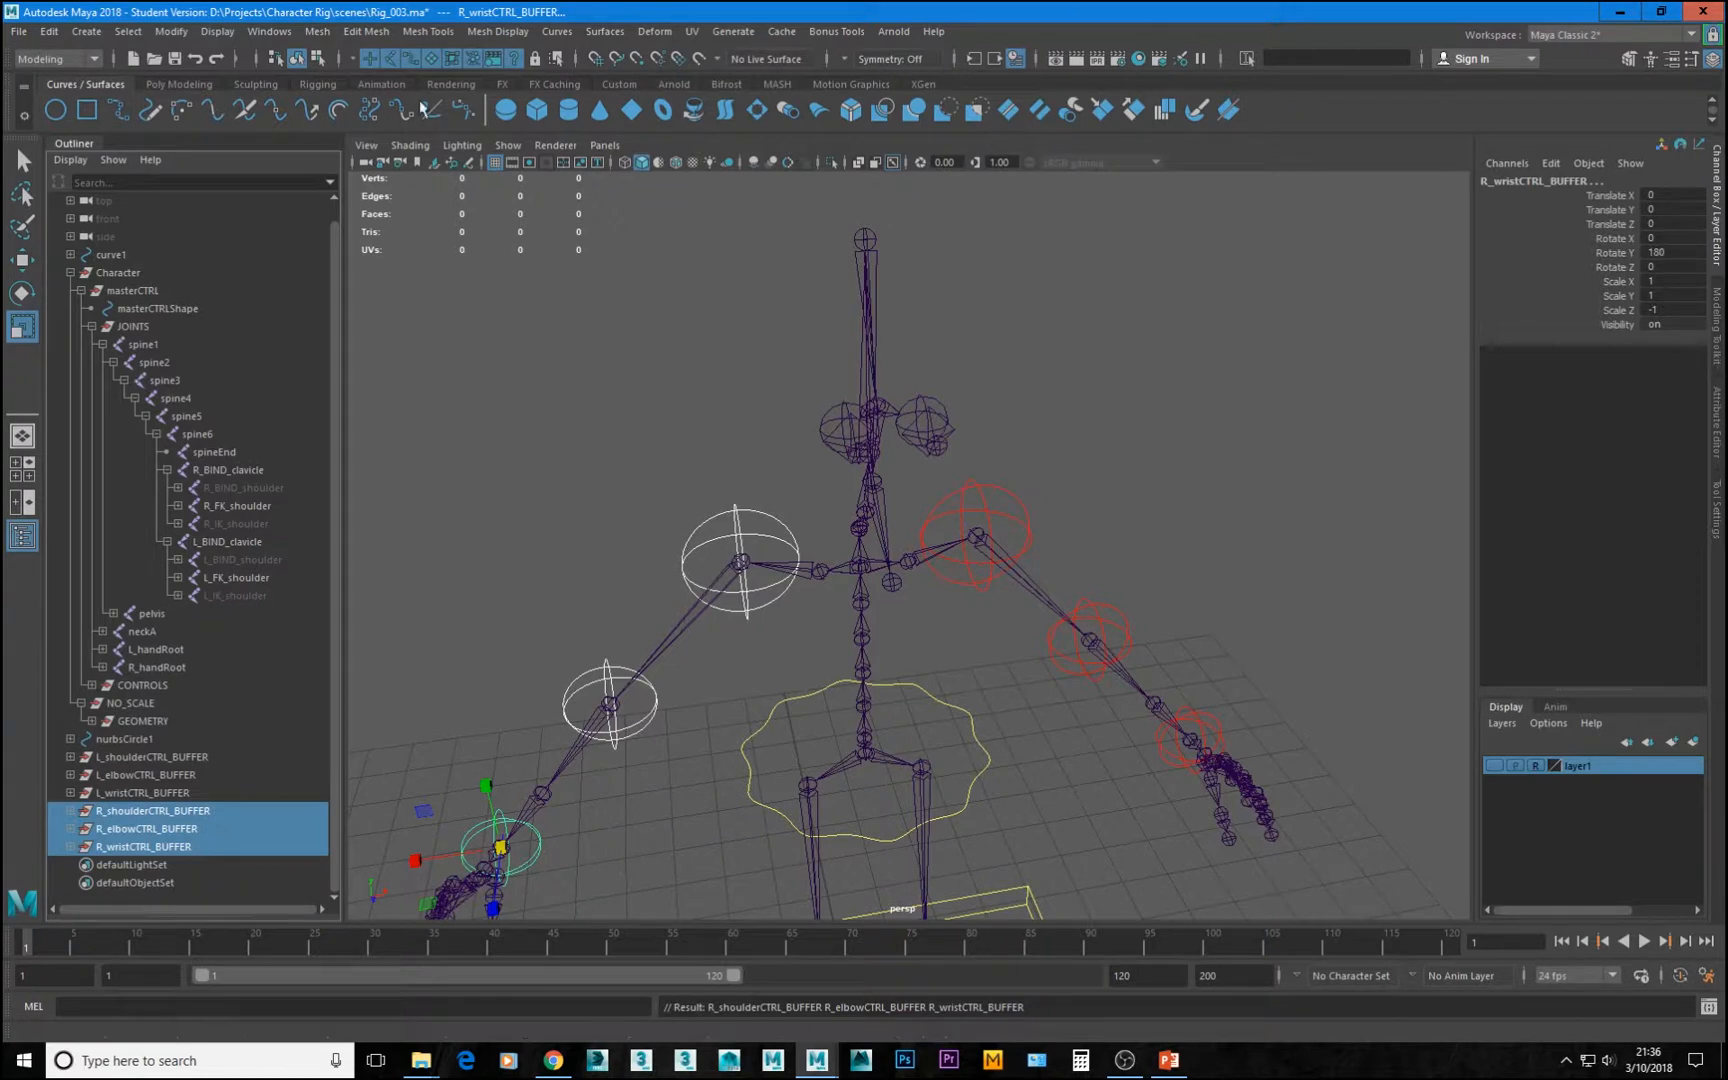
left_click(170, 31)
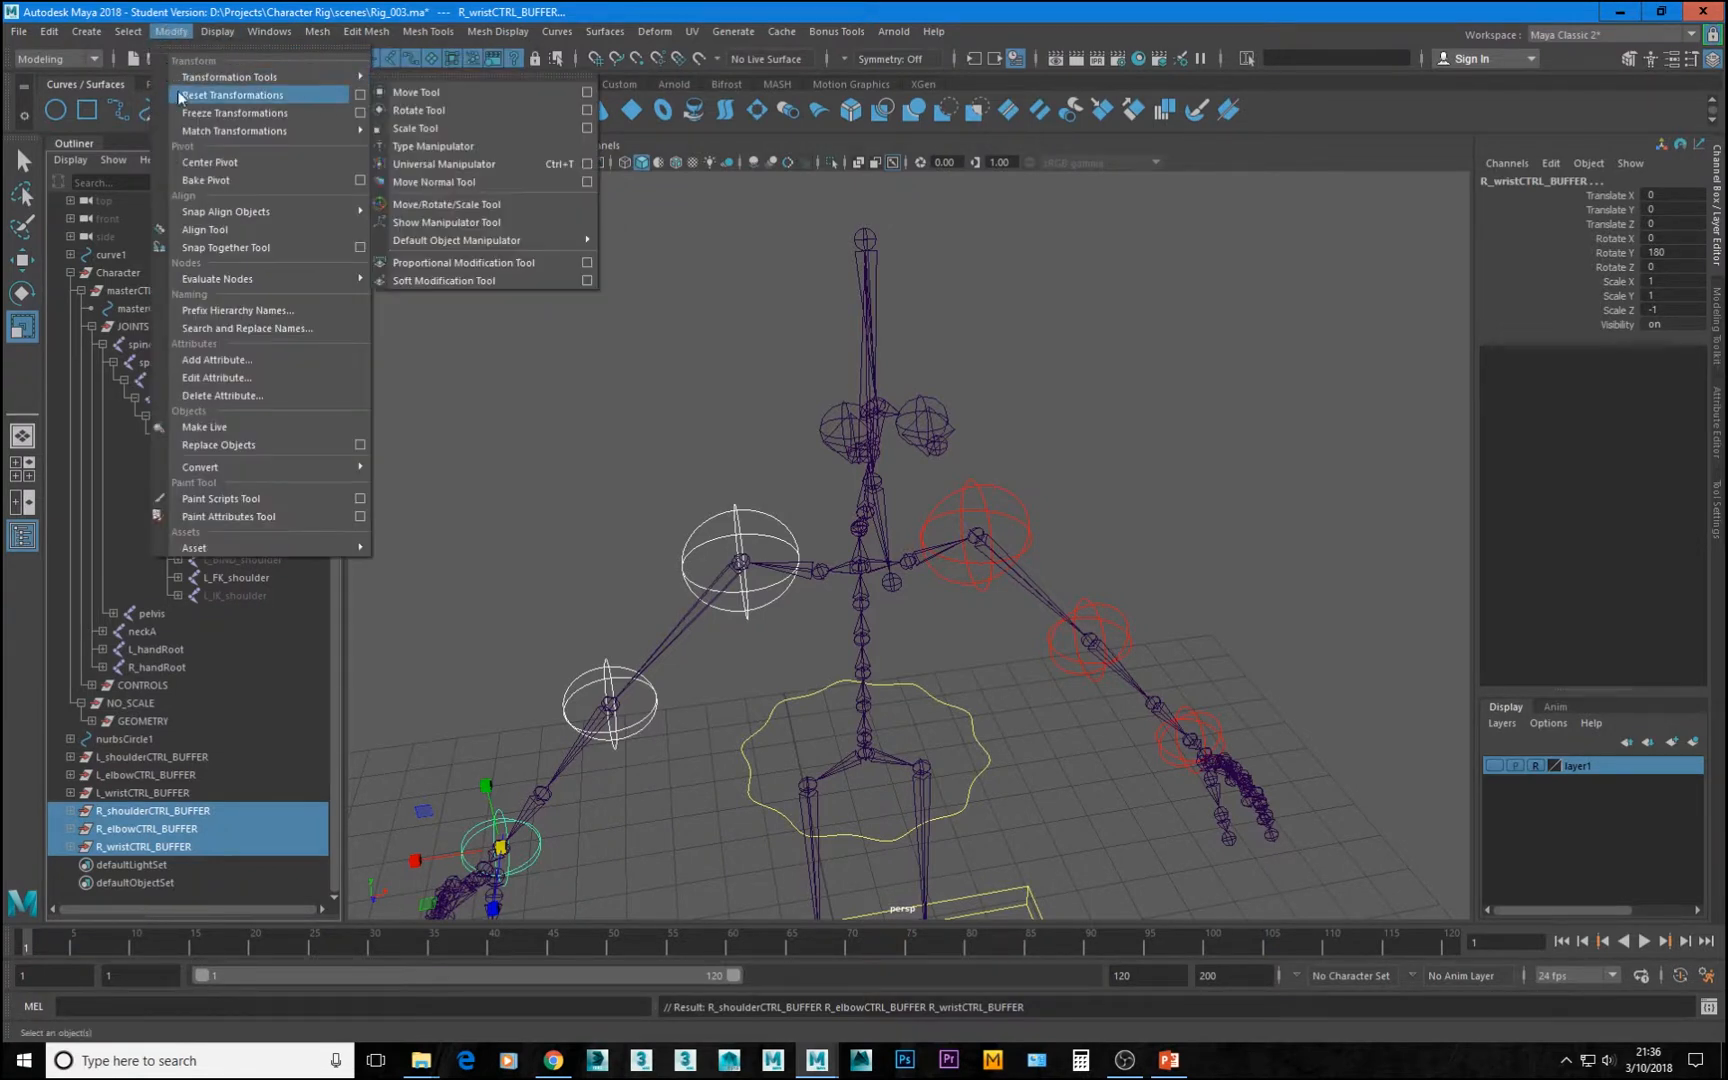
left_click(192, 113)
right_click_drag(958, 731, 538, 718, "alt")
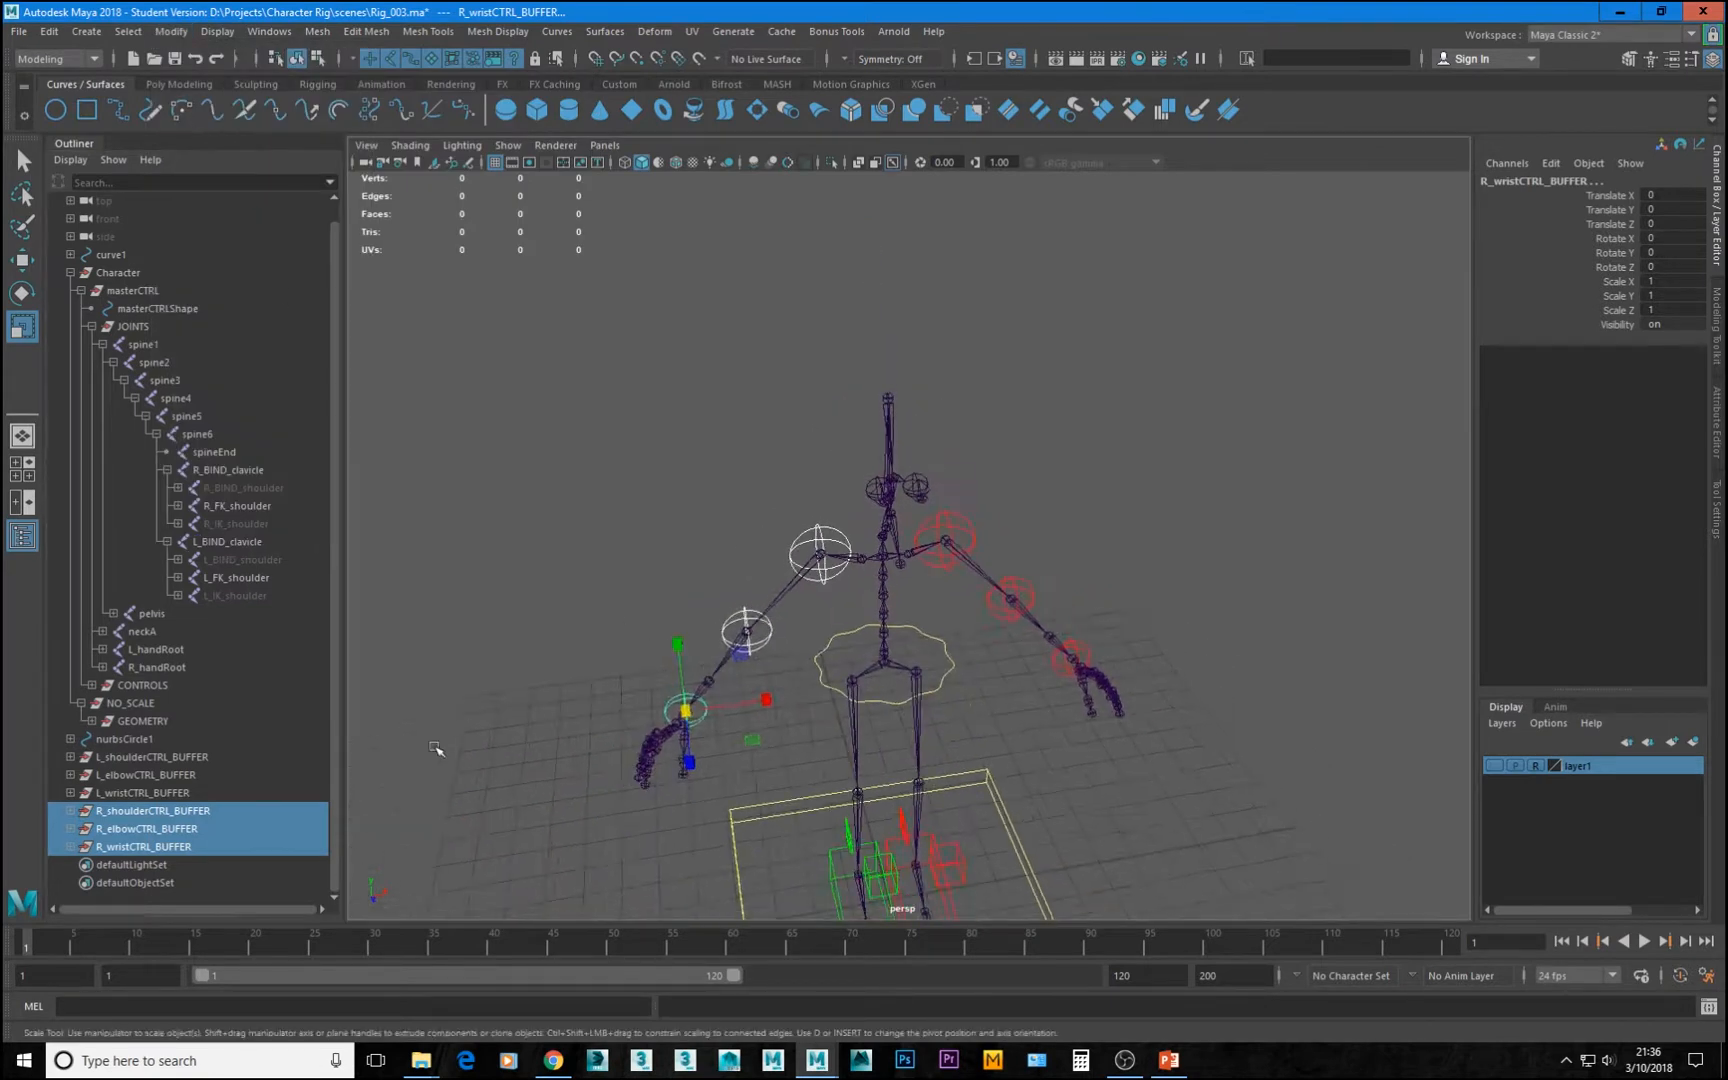
left_click_drag(538, 718, 418, 688, "alt")
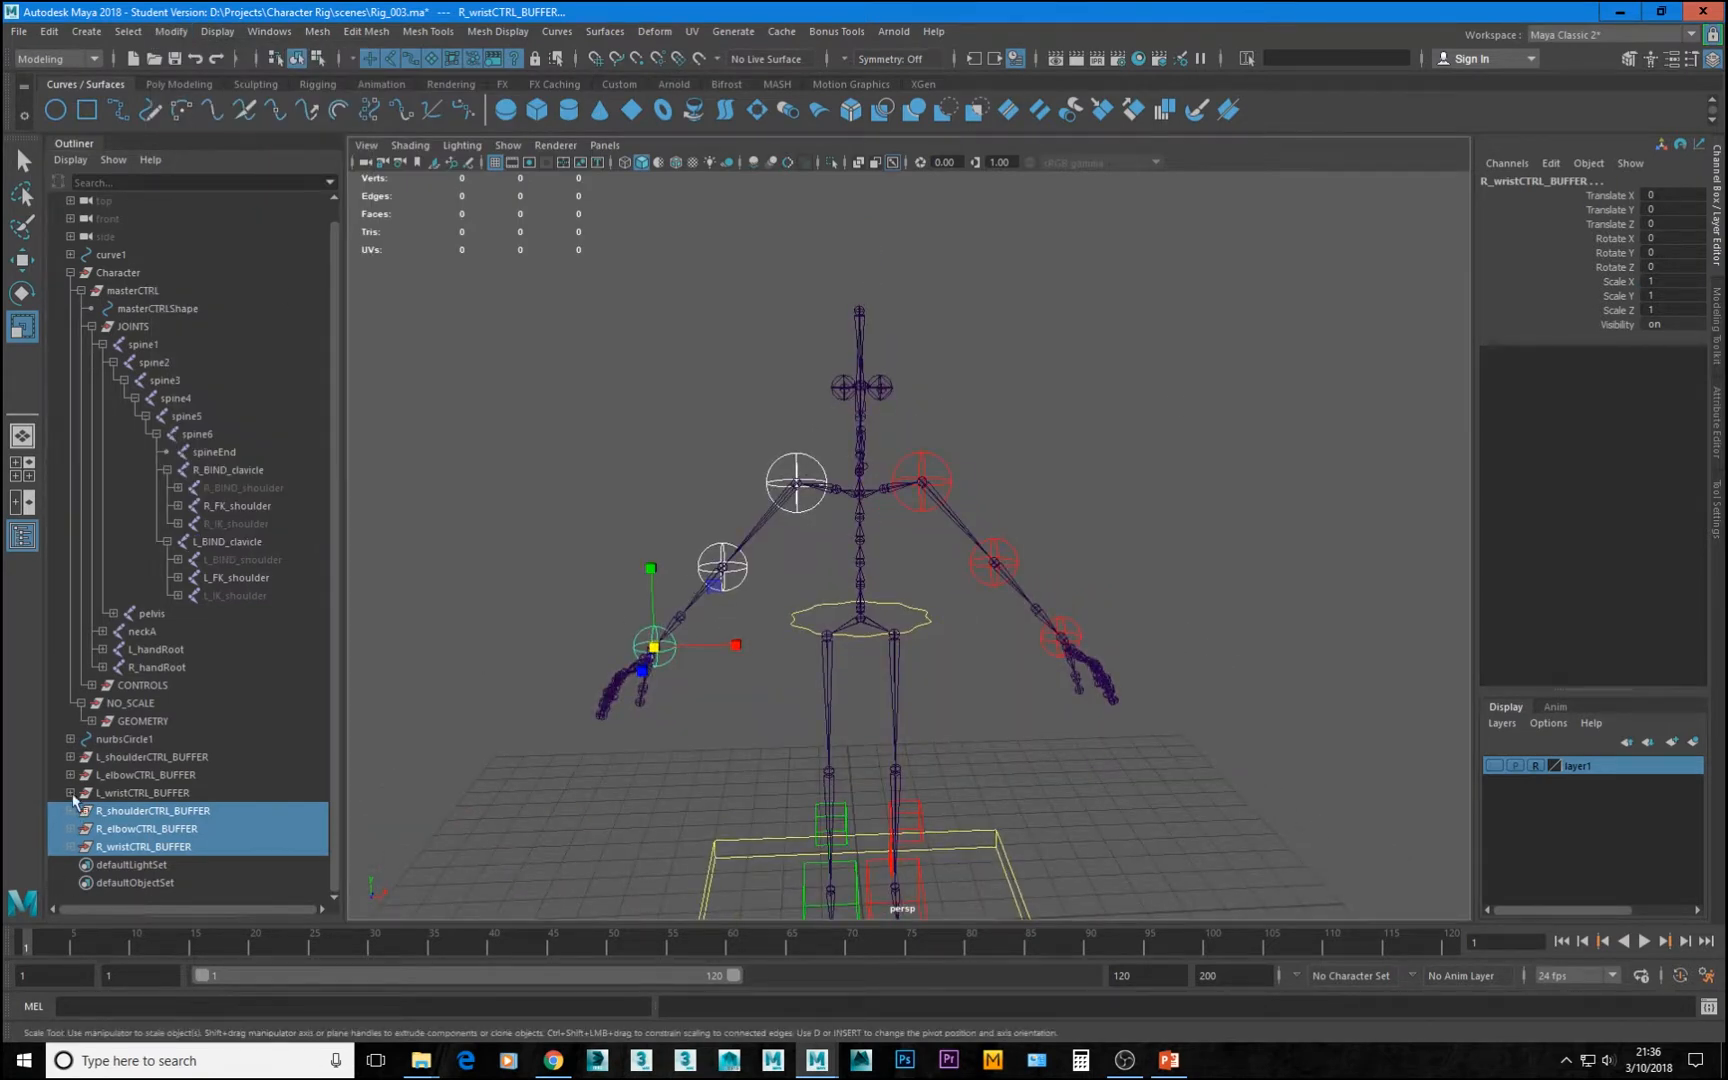
Change the drawing override color of R_shoulderCTRL to green
left_click(154, 757)
left_click(70, 829)
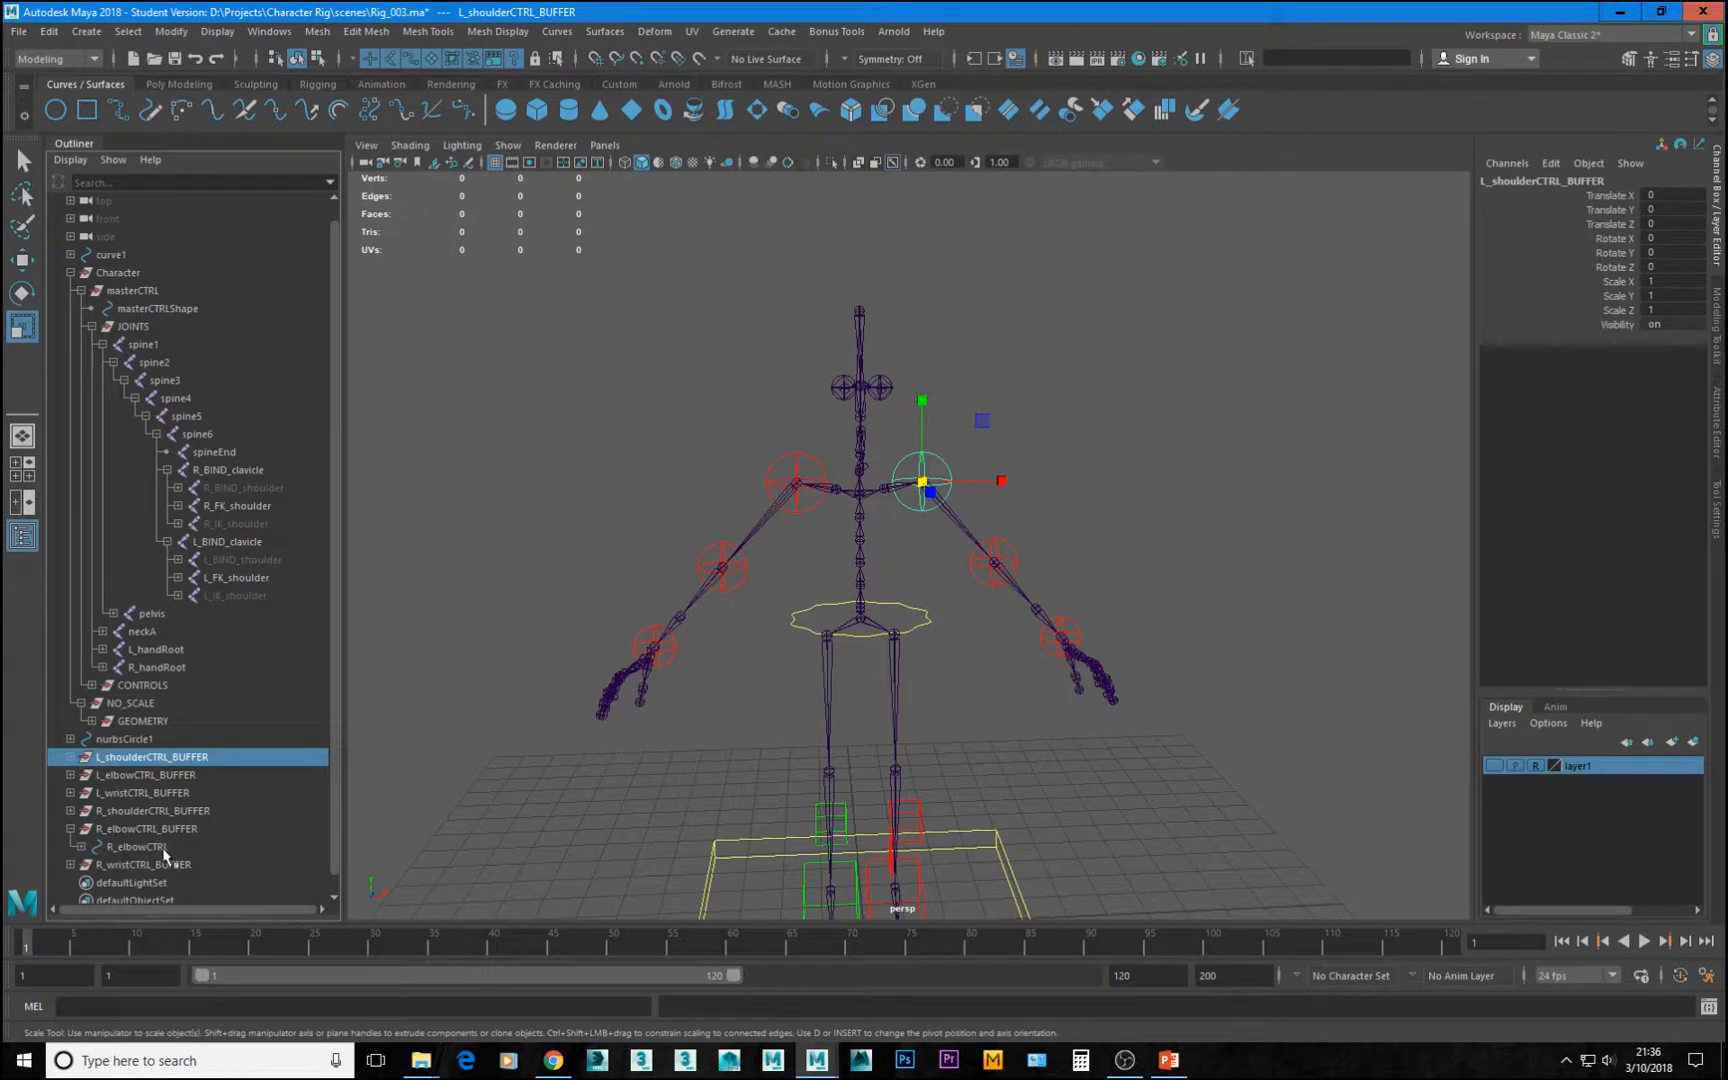
left_click(137, 847)
scroll(983, 566, "up", 4)
left_click_drag(655, 425, 708, 465)
left_click(1718, 458)
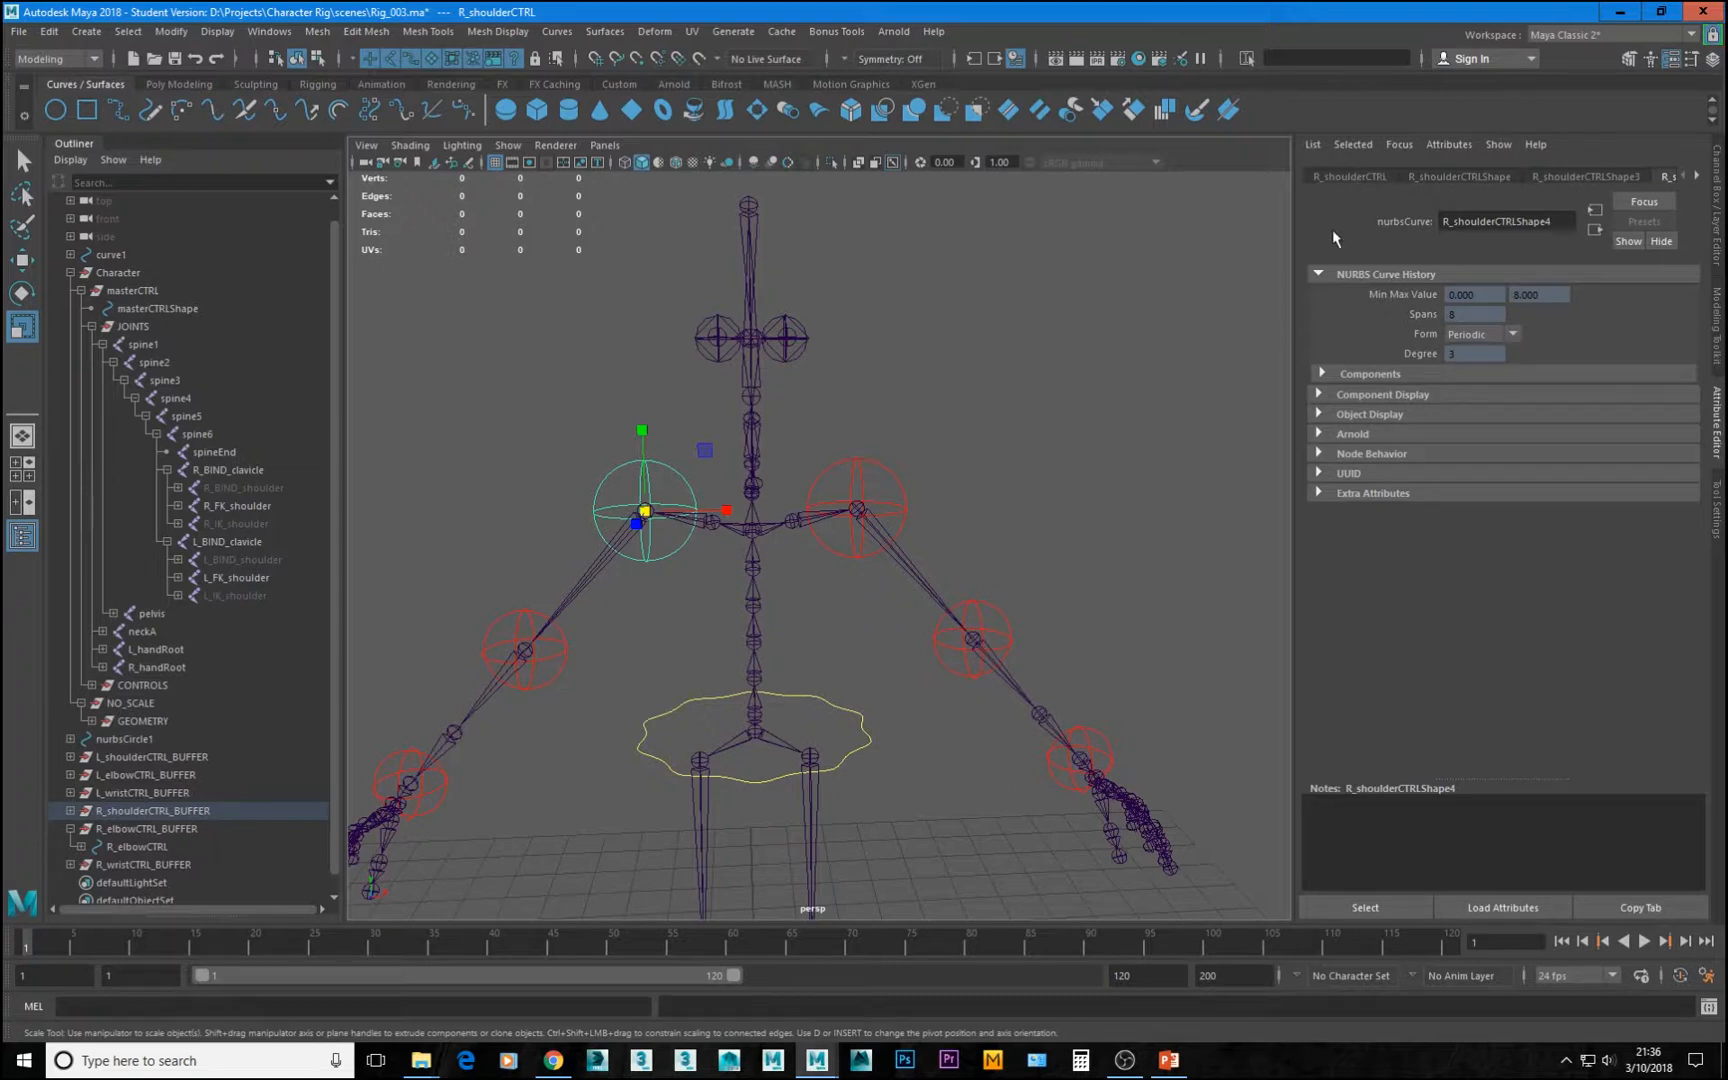
left_click(1355, 176)
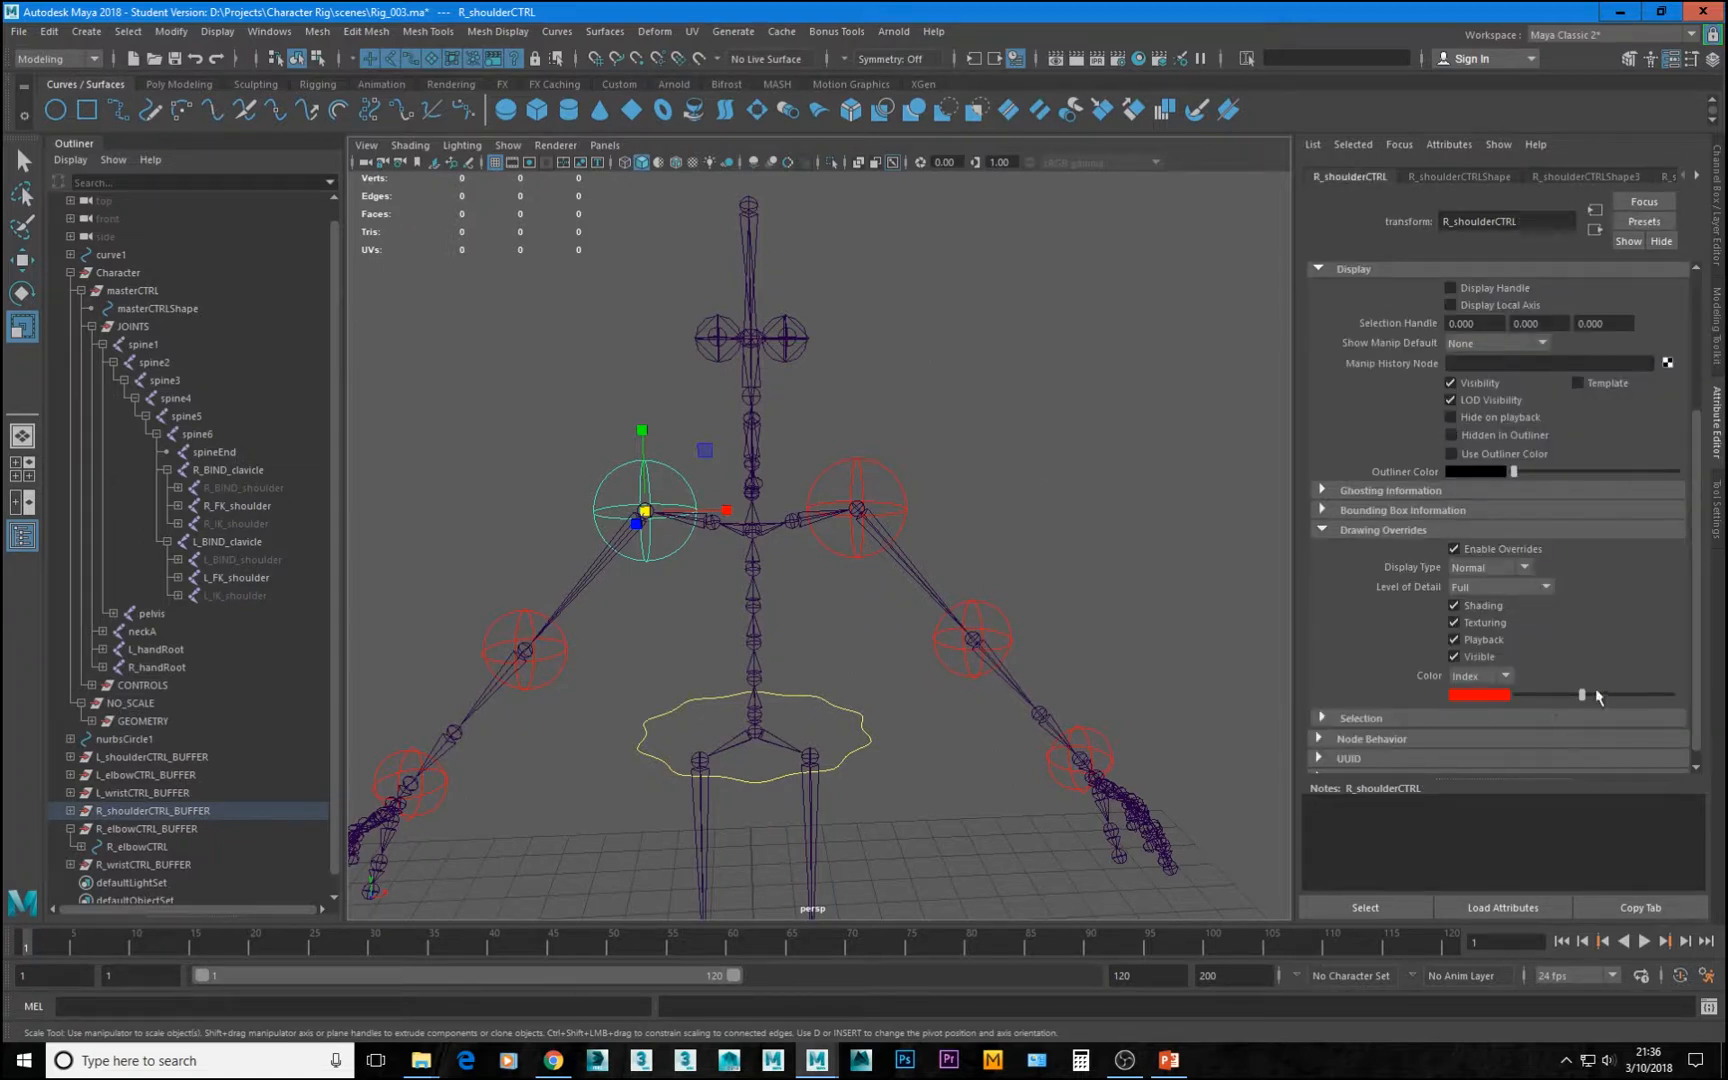
left_click_drag(1583, 697, 1588, 698)
Change the drawing override color of R_elbowCTRL to green
left_click(509, 626)
left_click(520, 611)
left_click_drag(1582, 697, 1585, 701)
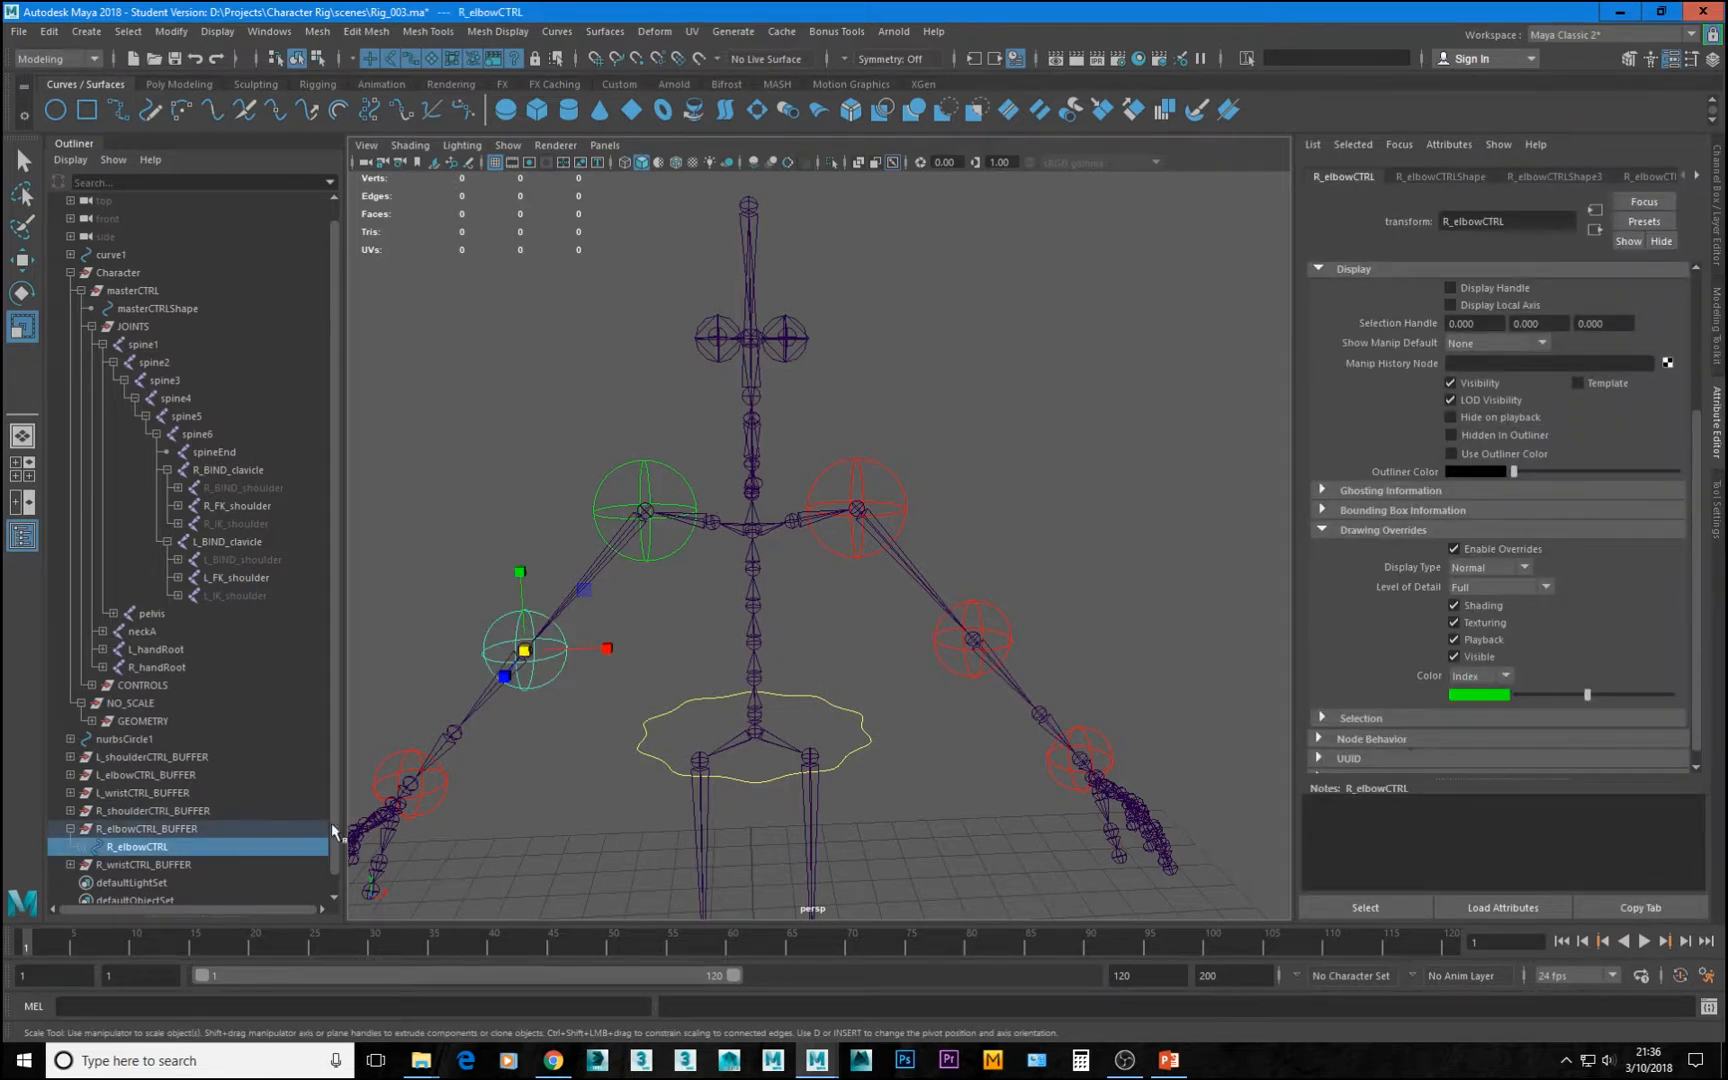
Change the drawing override color of R_wristCTRL to green and clear the selection
left_click(409, 756)
left_click_drag(1583, 698, 1587, 697)
scroll(841, 640, "down", 4)
left_click(1079, 427)
scroll(860, 720, "down", 4)
scroll(733, 706, "up", 8)
left_click(709, 636)
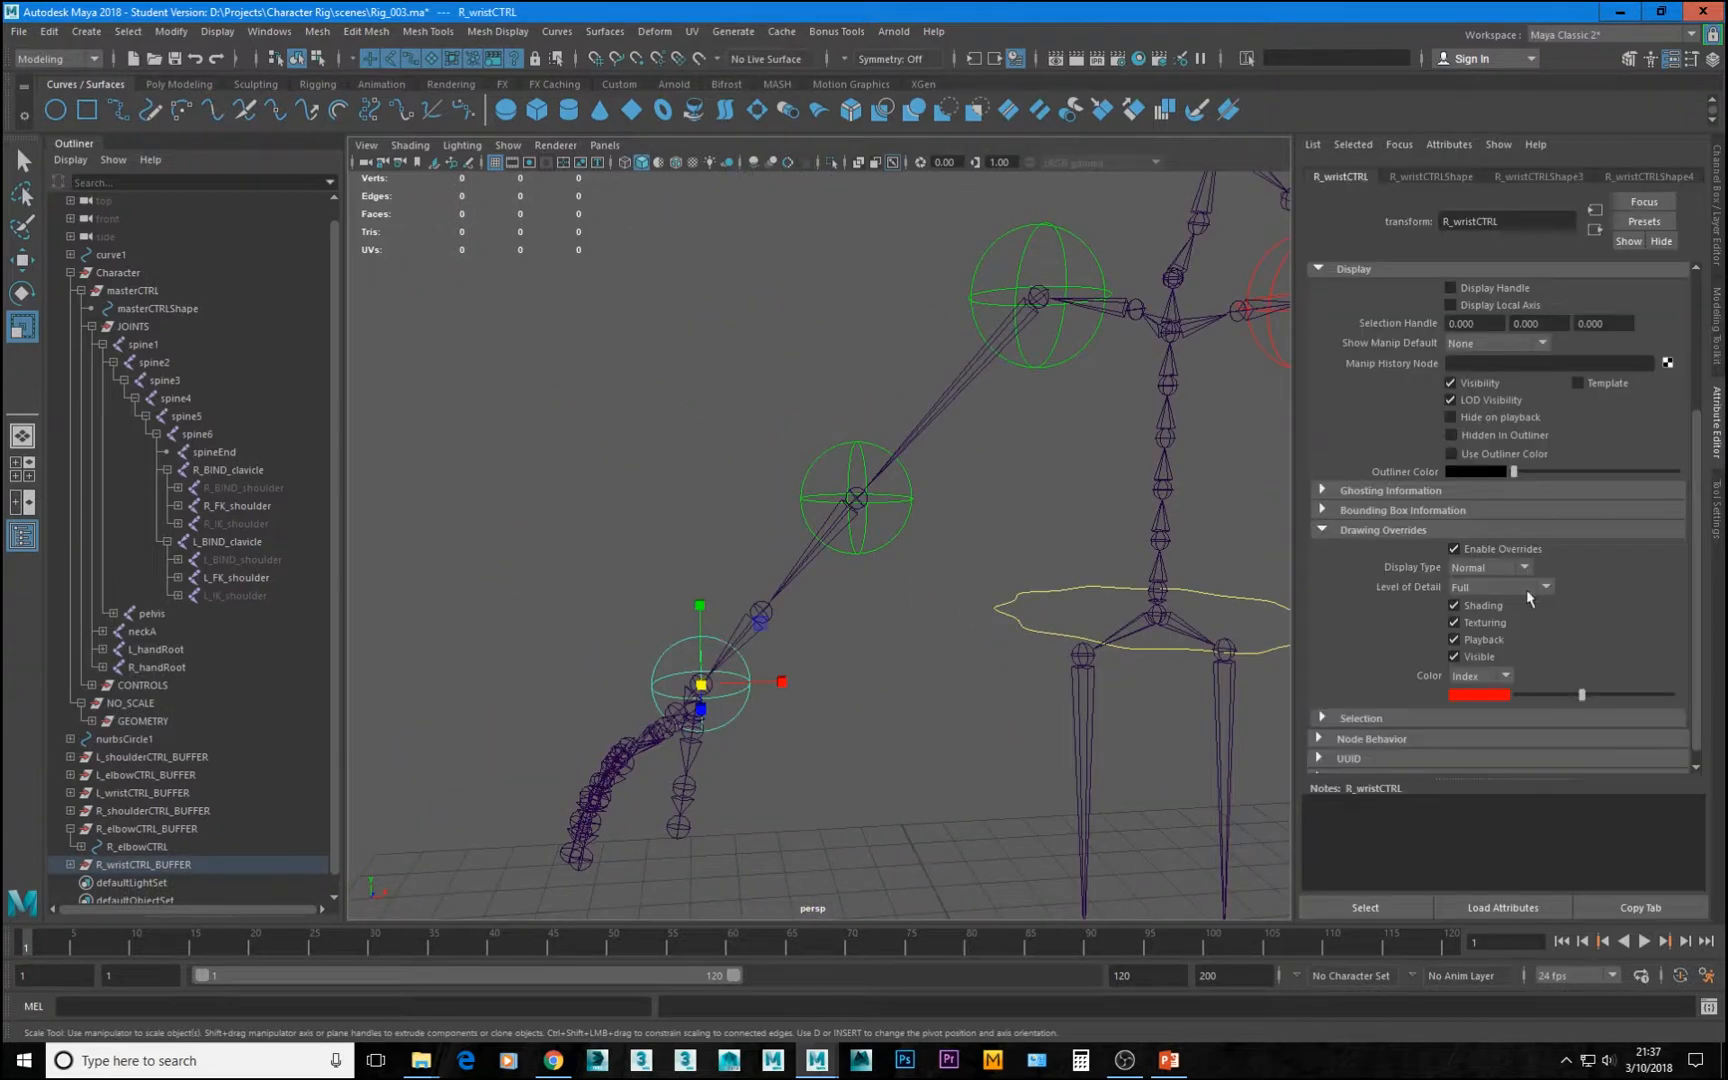
left_click_drag(1586, 695, 1585, 697)
left_click(646, 509)
Examine the left and right arm controls around the skeleton from several angles, ending close on the shoulders
right_click_drag(932, 628, 838, 578, "alt")
middle_click_drag(838, 578, 666, 606, "alt")
right_click_drag(666, 606, 837, 714, "alt")
middle_click_drag(837, 714, 958, 636, "alt")
left_click_drag(960, 635, 815, 633, "alt")
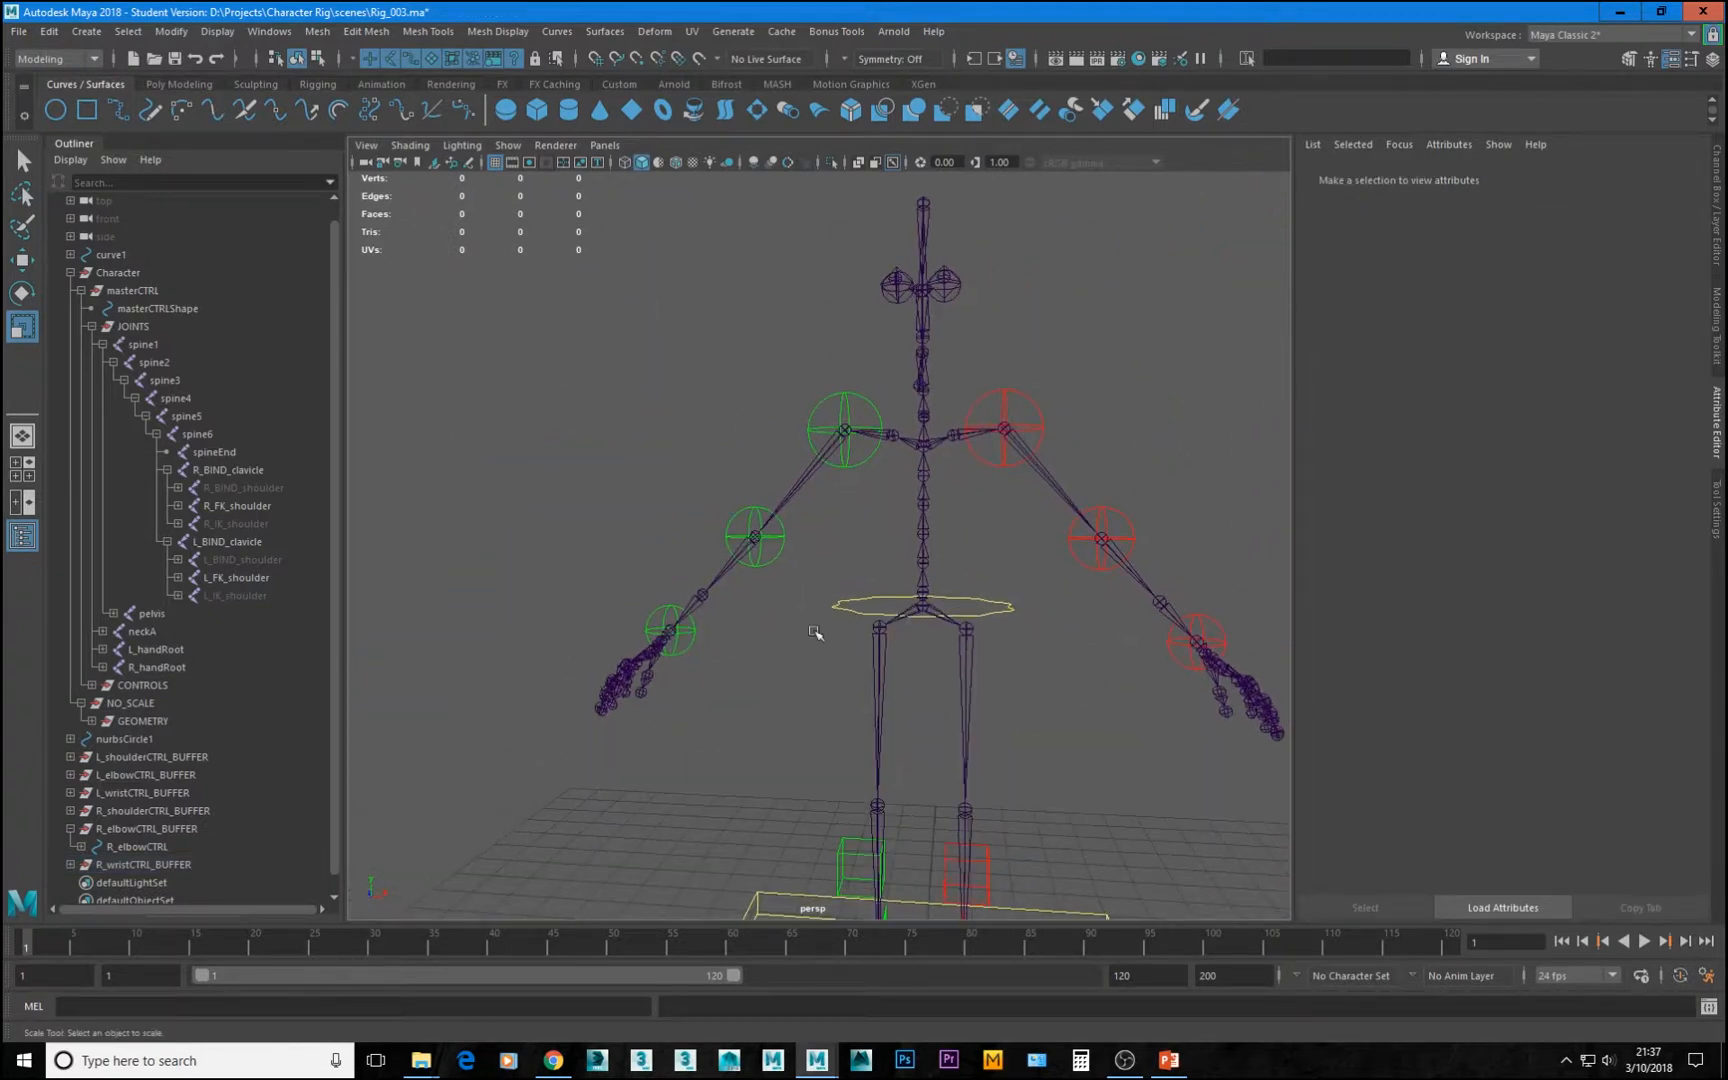
left_click_drag(1053, 547, 964, 537, "alt")
right_click_drag(830, 585, 892, 621, "alt")
middle_click_drag(969, 405, 951, 593, "alt")
right_click_drag(808, 548, 918, 571, "alt")
left_click_drag(918, 571, 966, 544, "alt")
middle_click_drag(966, 544, 822, 537, "alt")
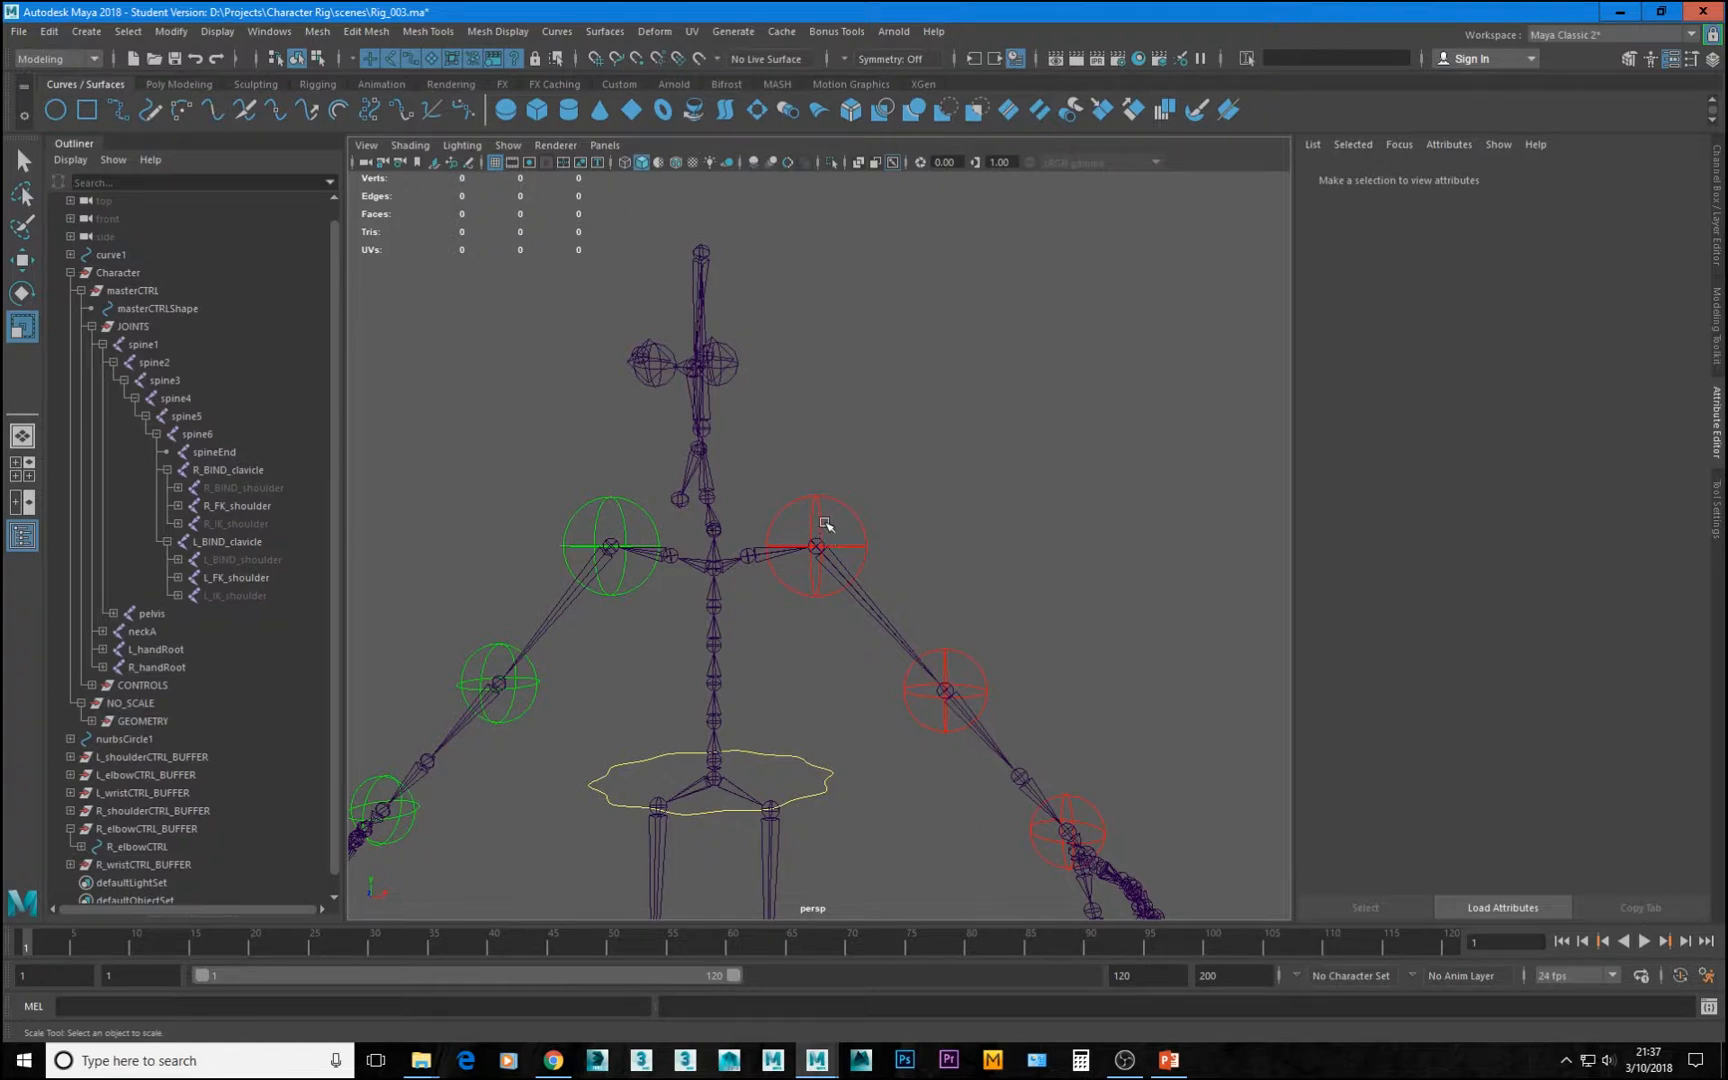
scroll(825, 530, "up", 4)
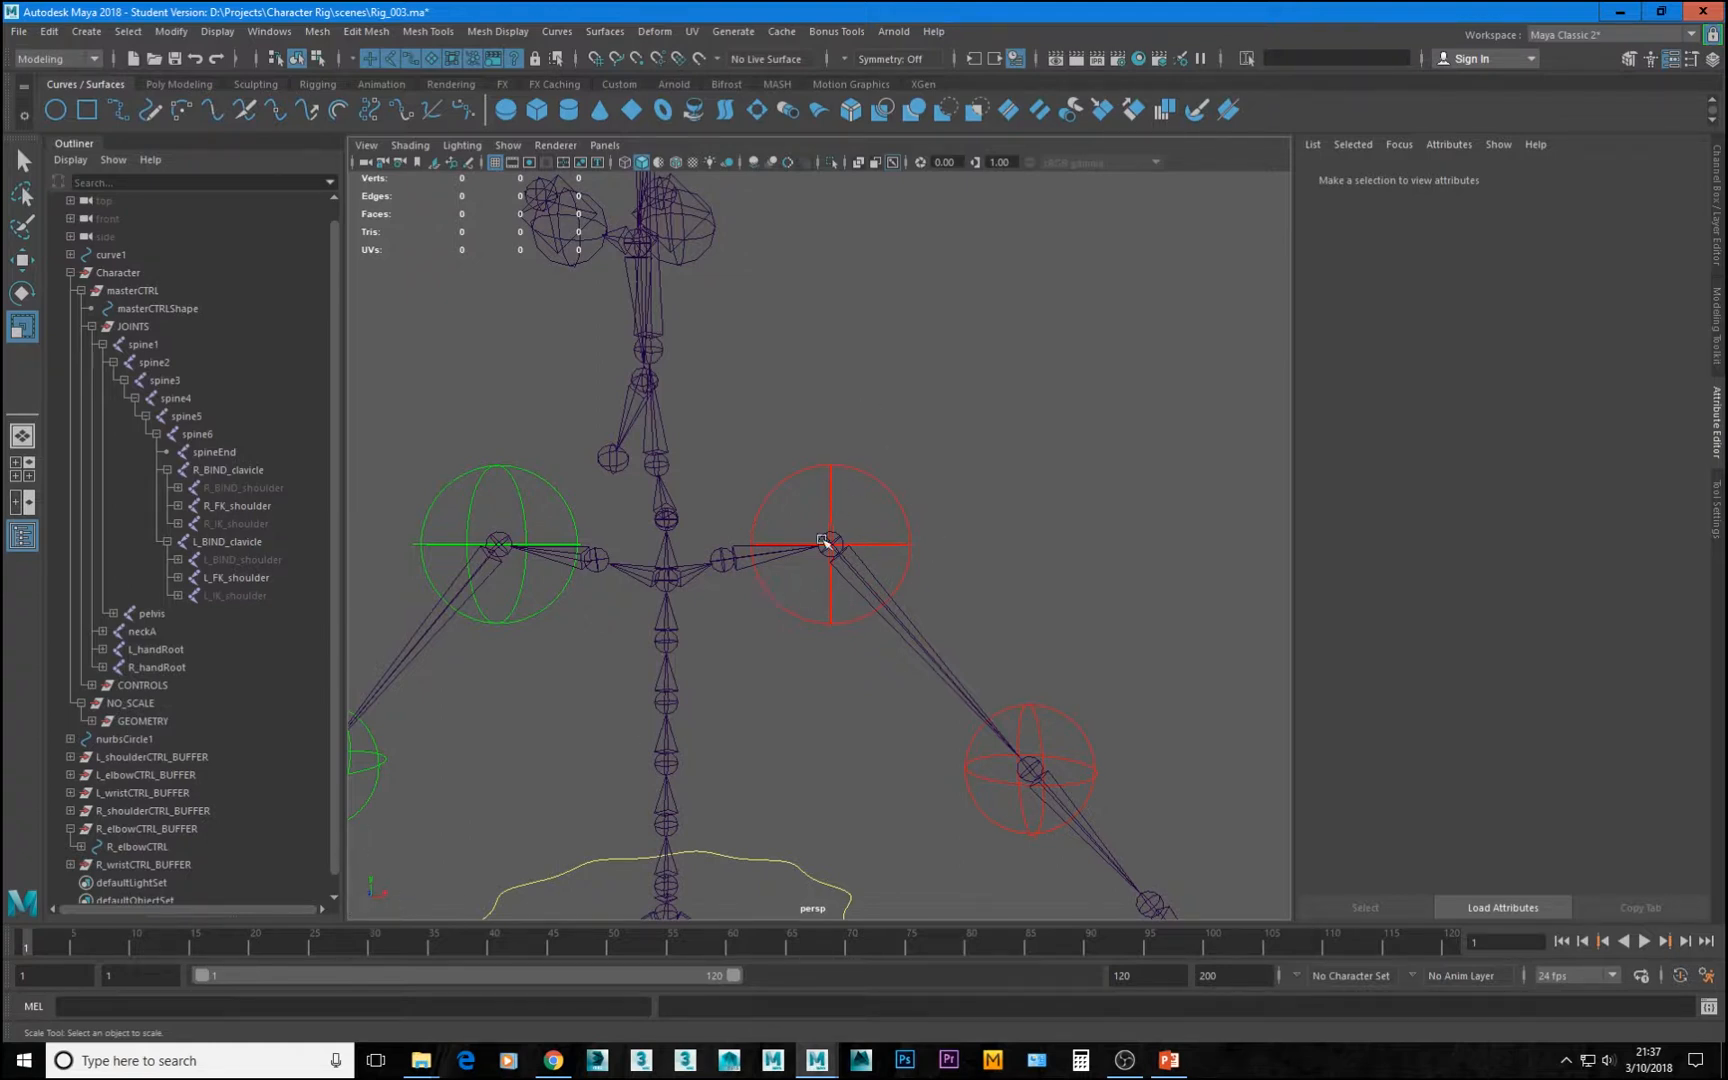
Try rotating L_shoulderCTRL_BUFFER by hand to line up with the upper arm, undo the rotation and clear the selection
left_click(165, 758)
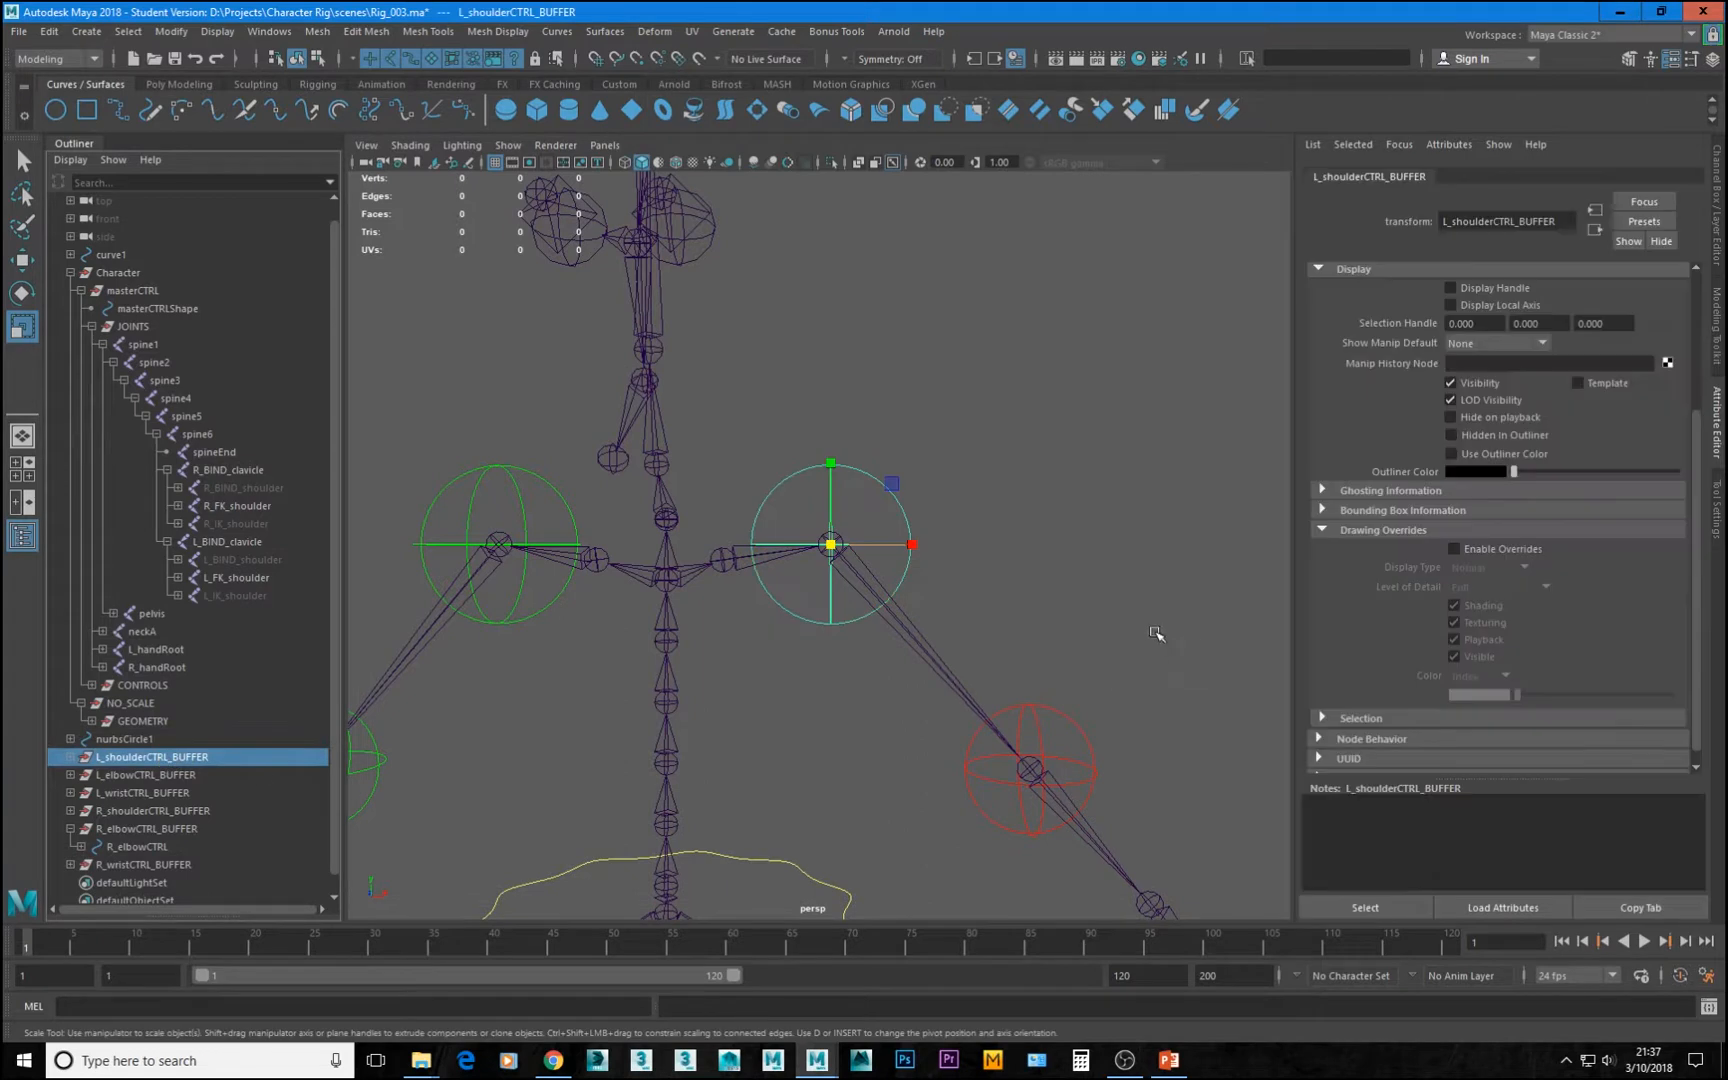
key("e")
left_click_drag(879, 478, 922, 537)
left_click(1090, 550)
left_click_drag(1111, 552, 1030, 580, "alt")
key("ctrl+z")
key("ctrl+z")
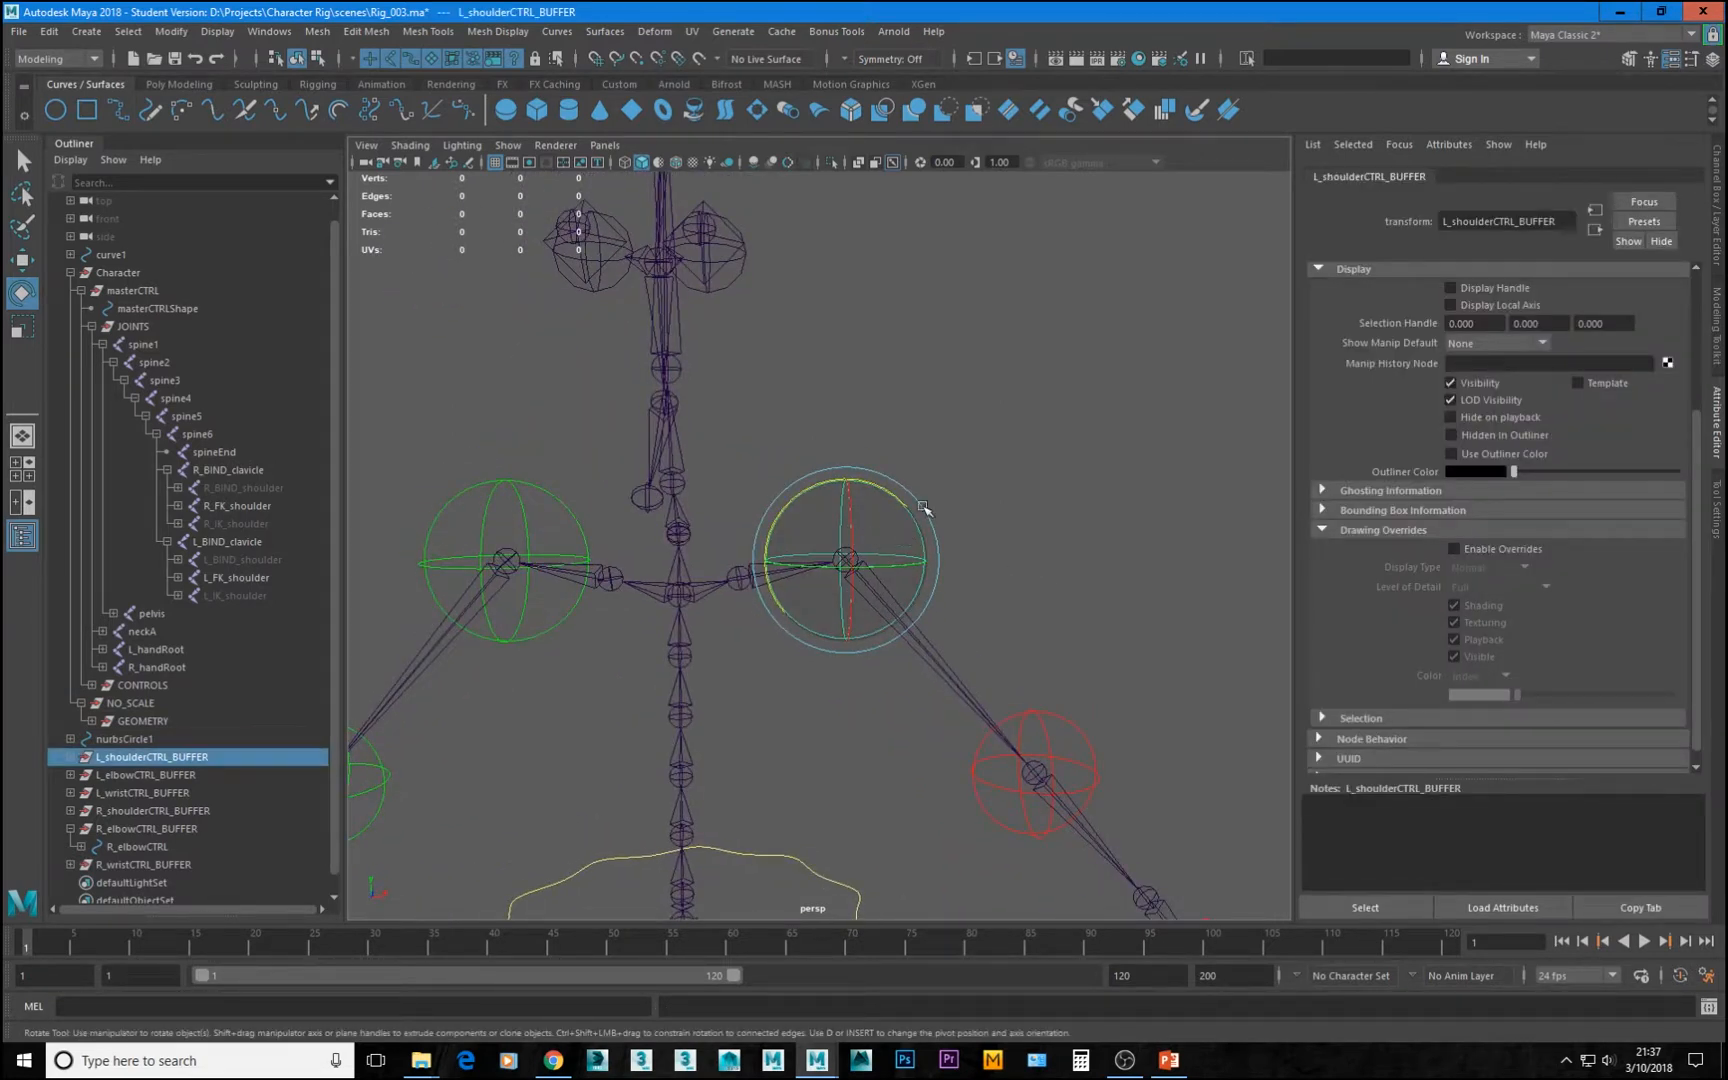
left_click(918, 388)
left_click_drag(918, 388, 904, 493, "alt")
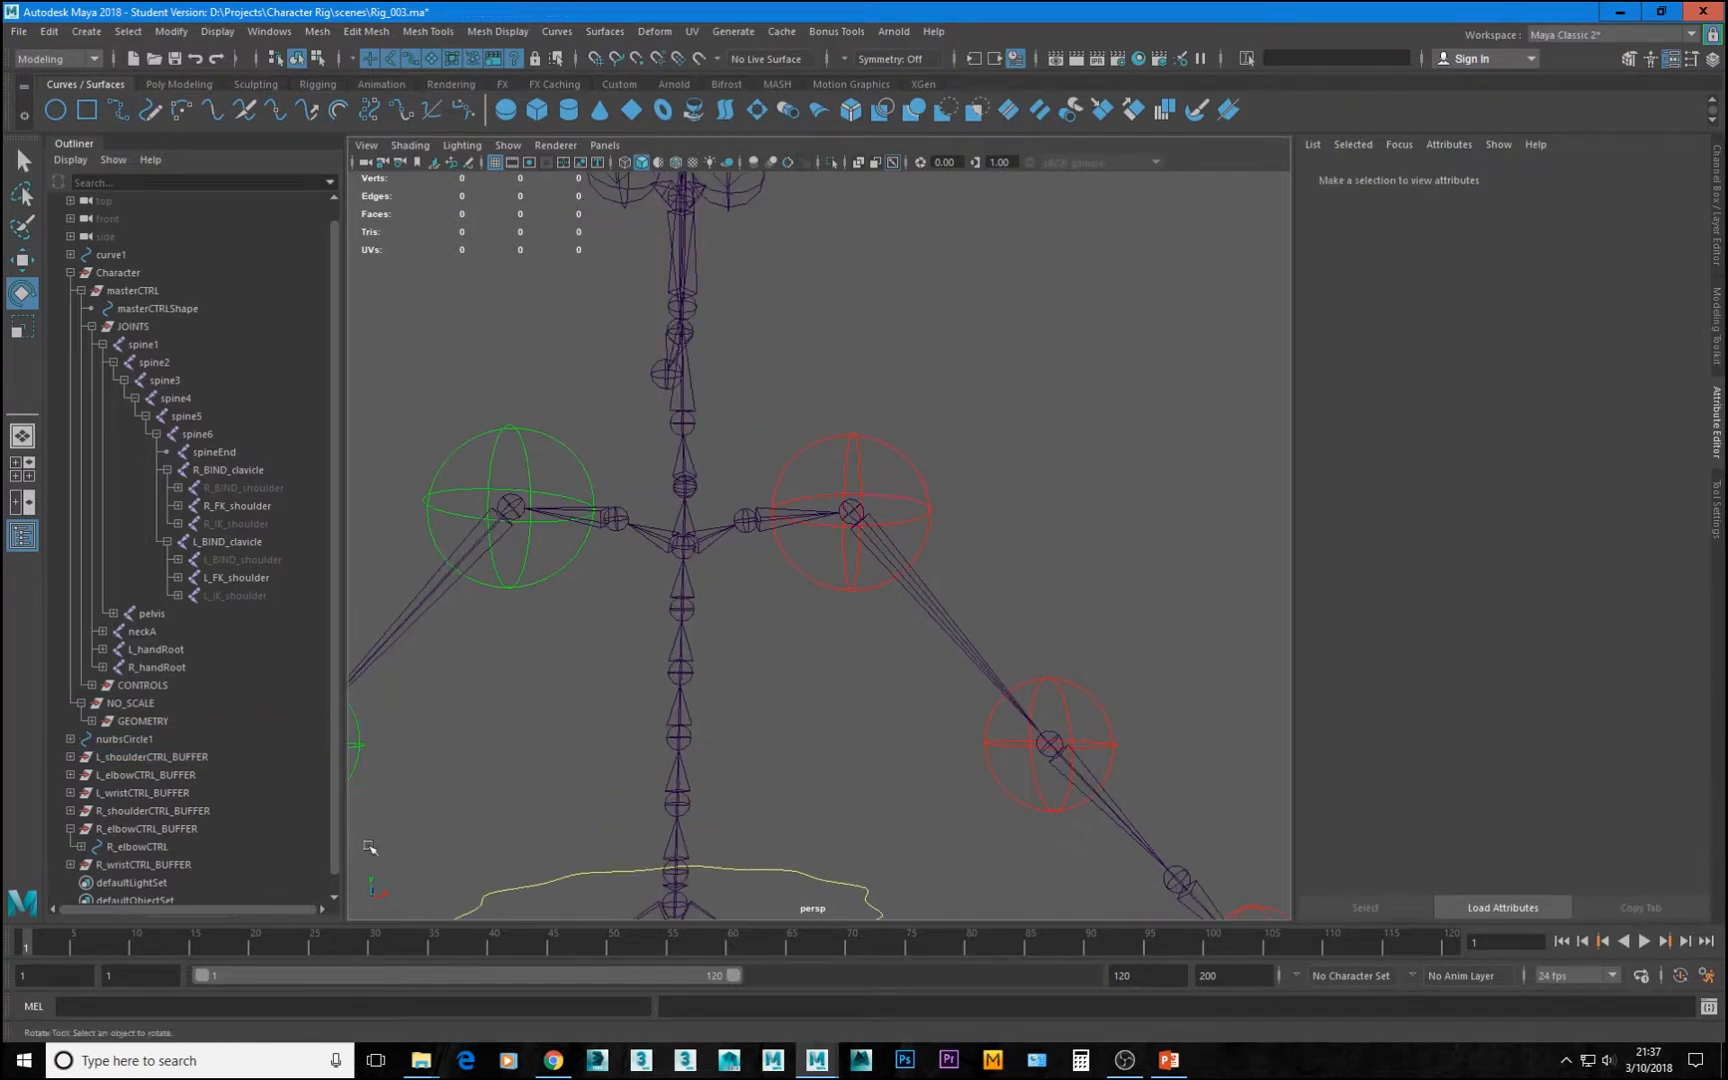
Orient constrain L_shoulderCTRL_BUFFER to the L_FK_shoulder joint with default options and Maintain offset off, and expand the buffer group
left_click(936, 613)
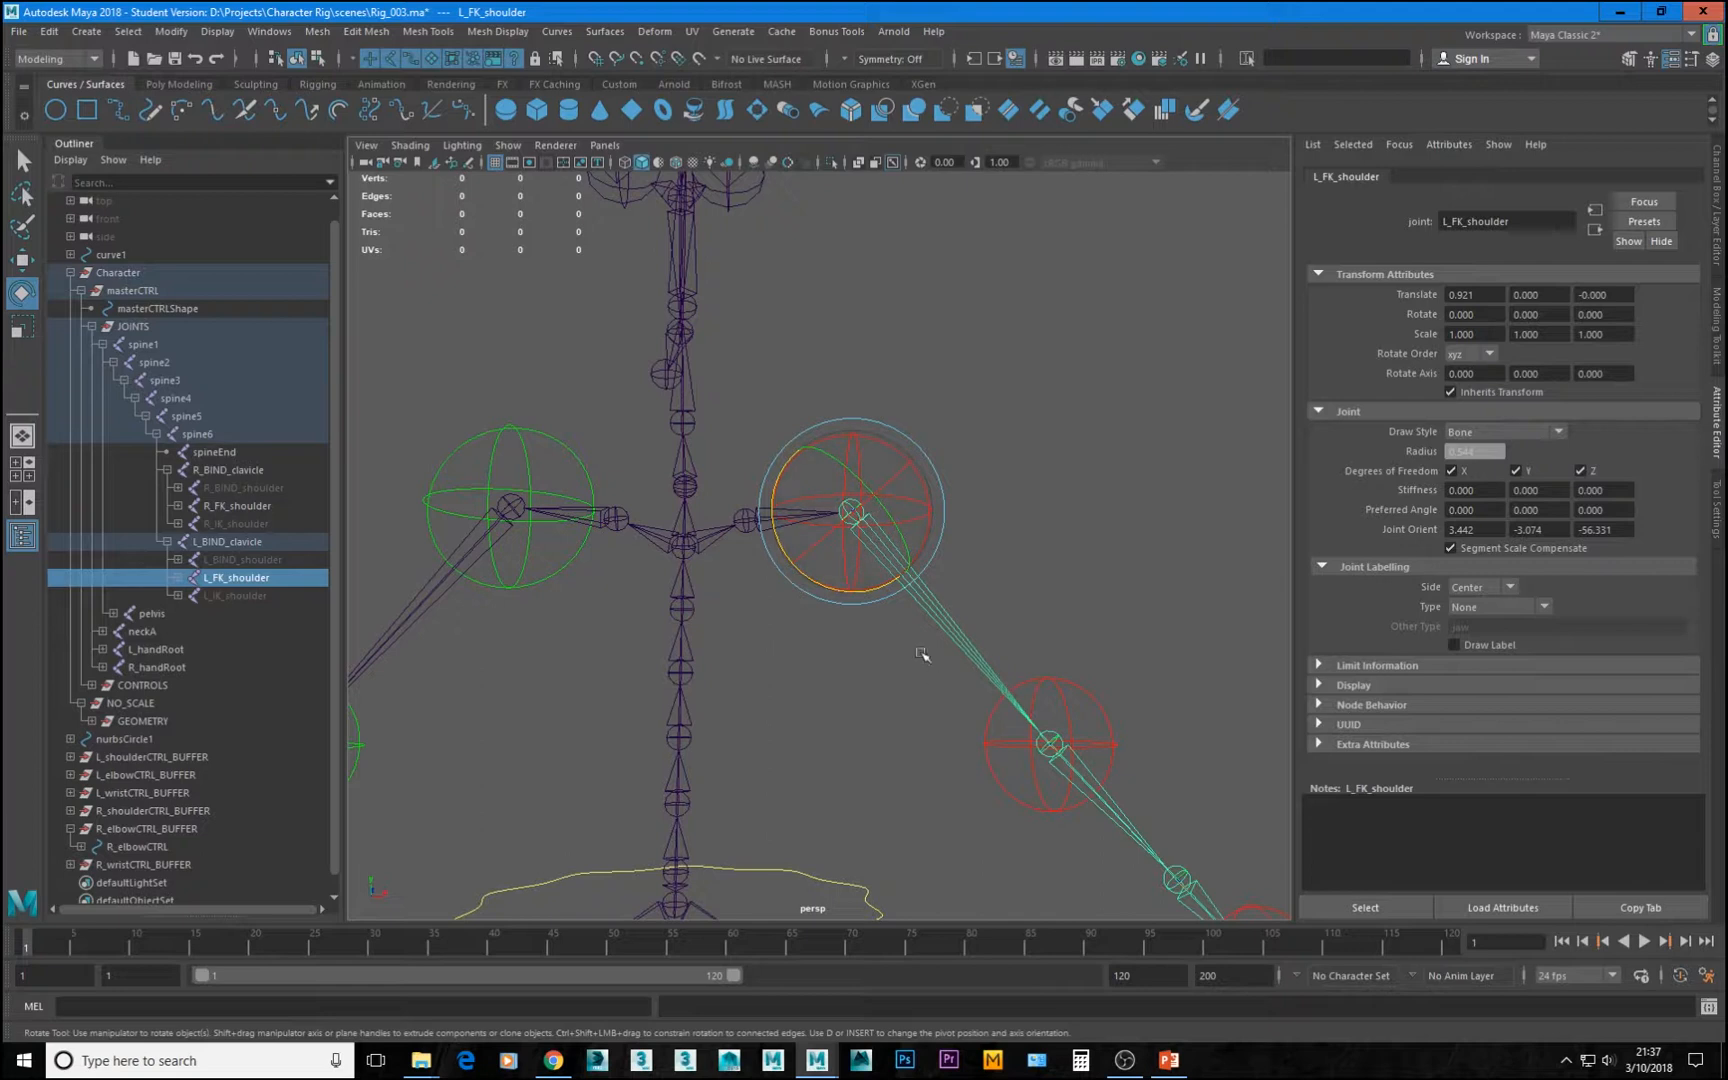
left_click(140, 757, "ctrl")
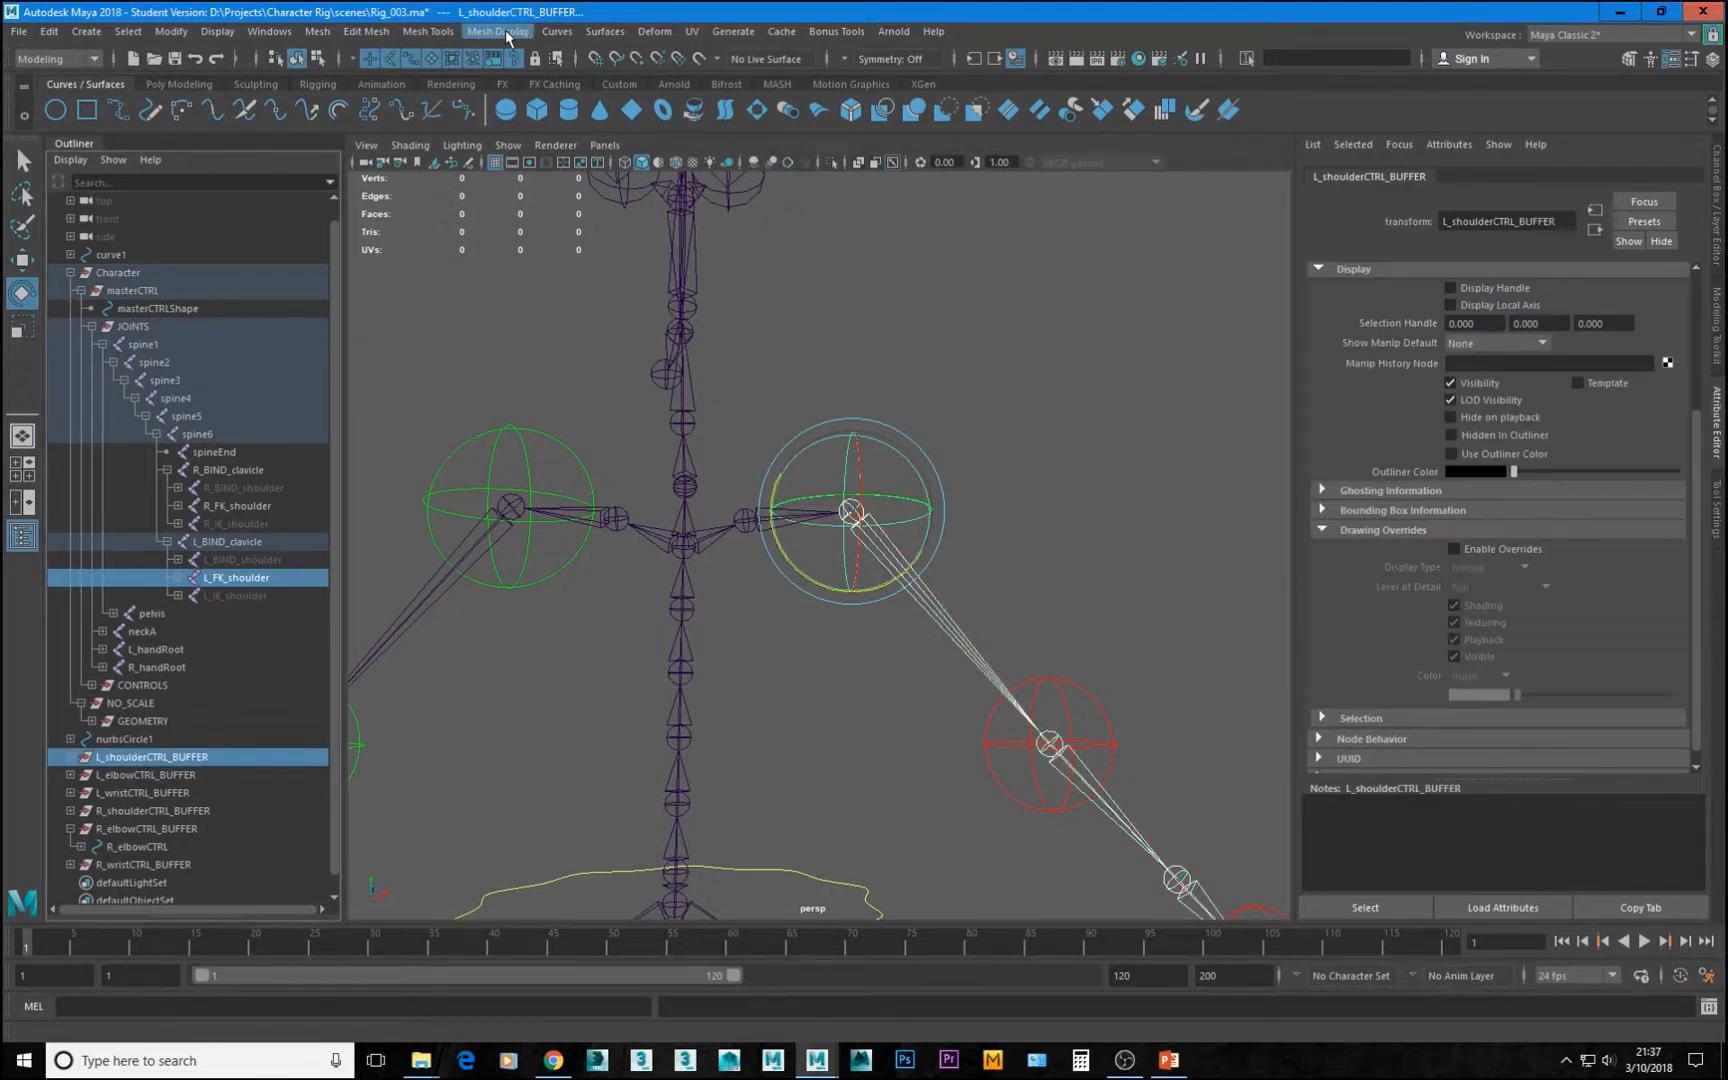
left_click(58, 59)
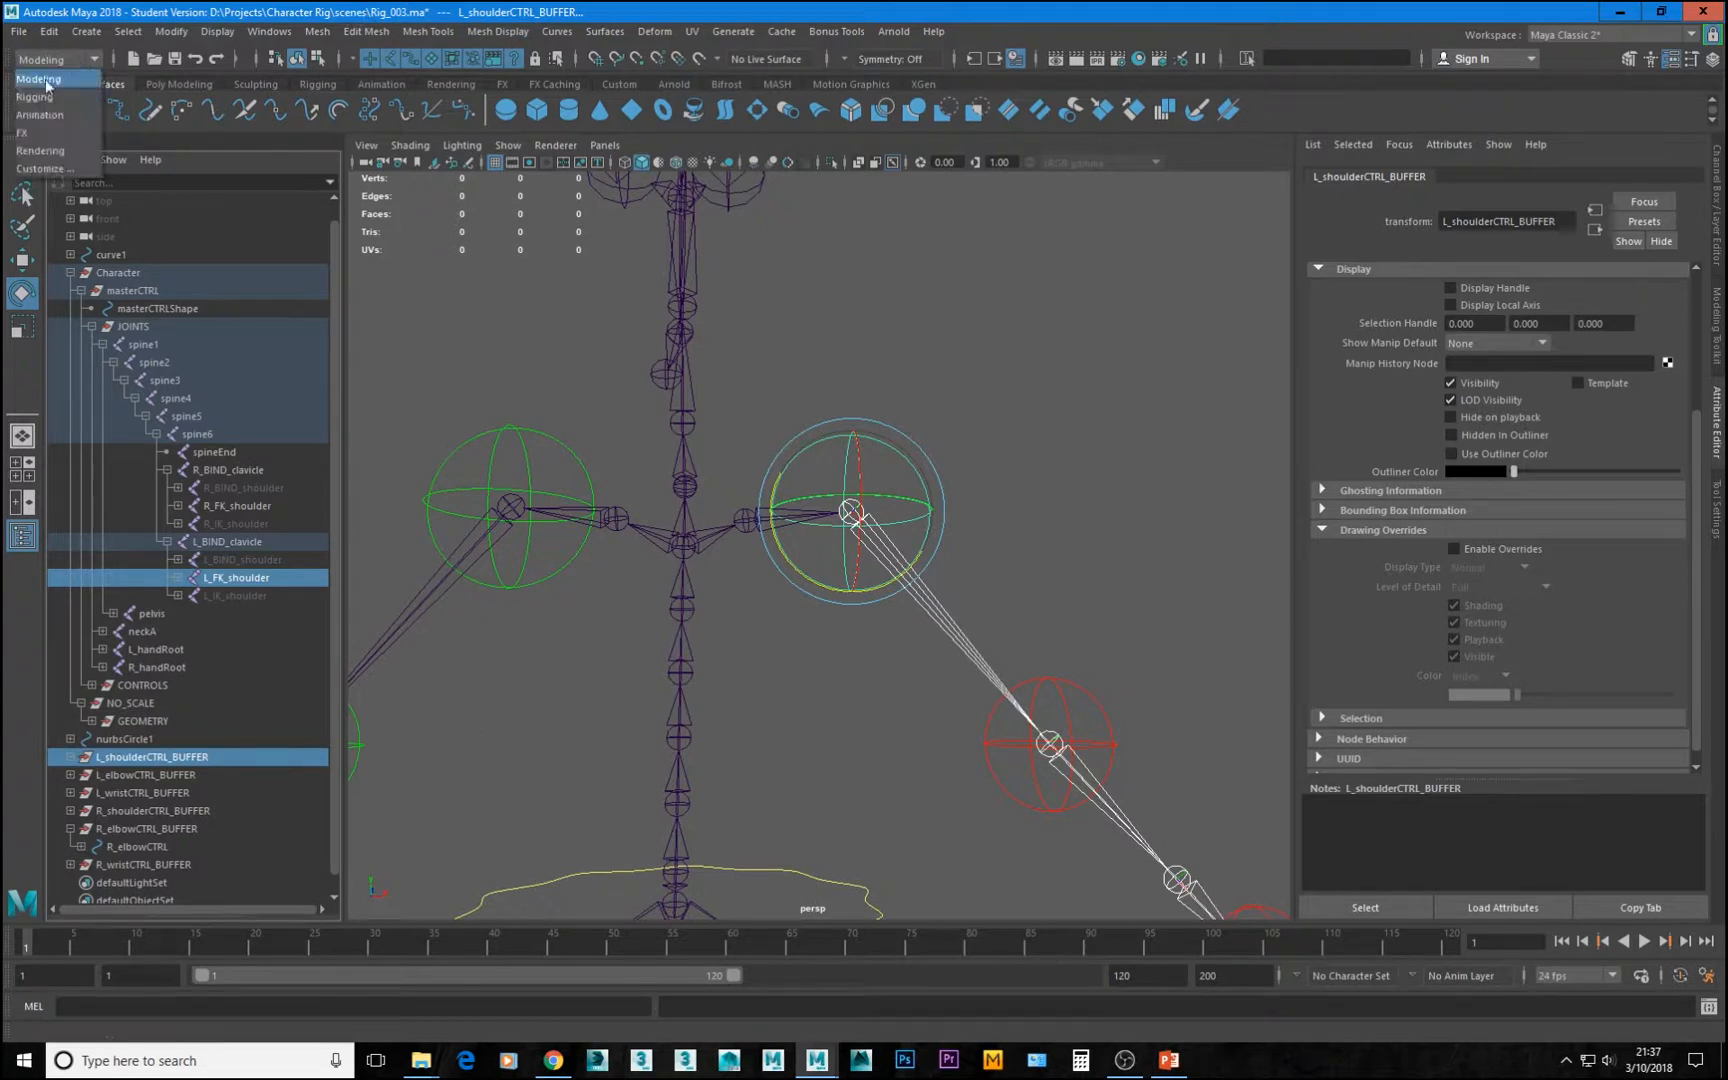
left_click(58, 100)
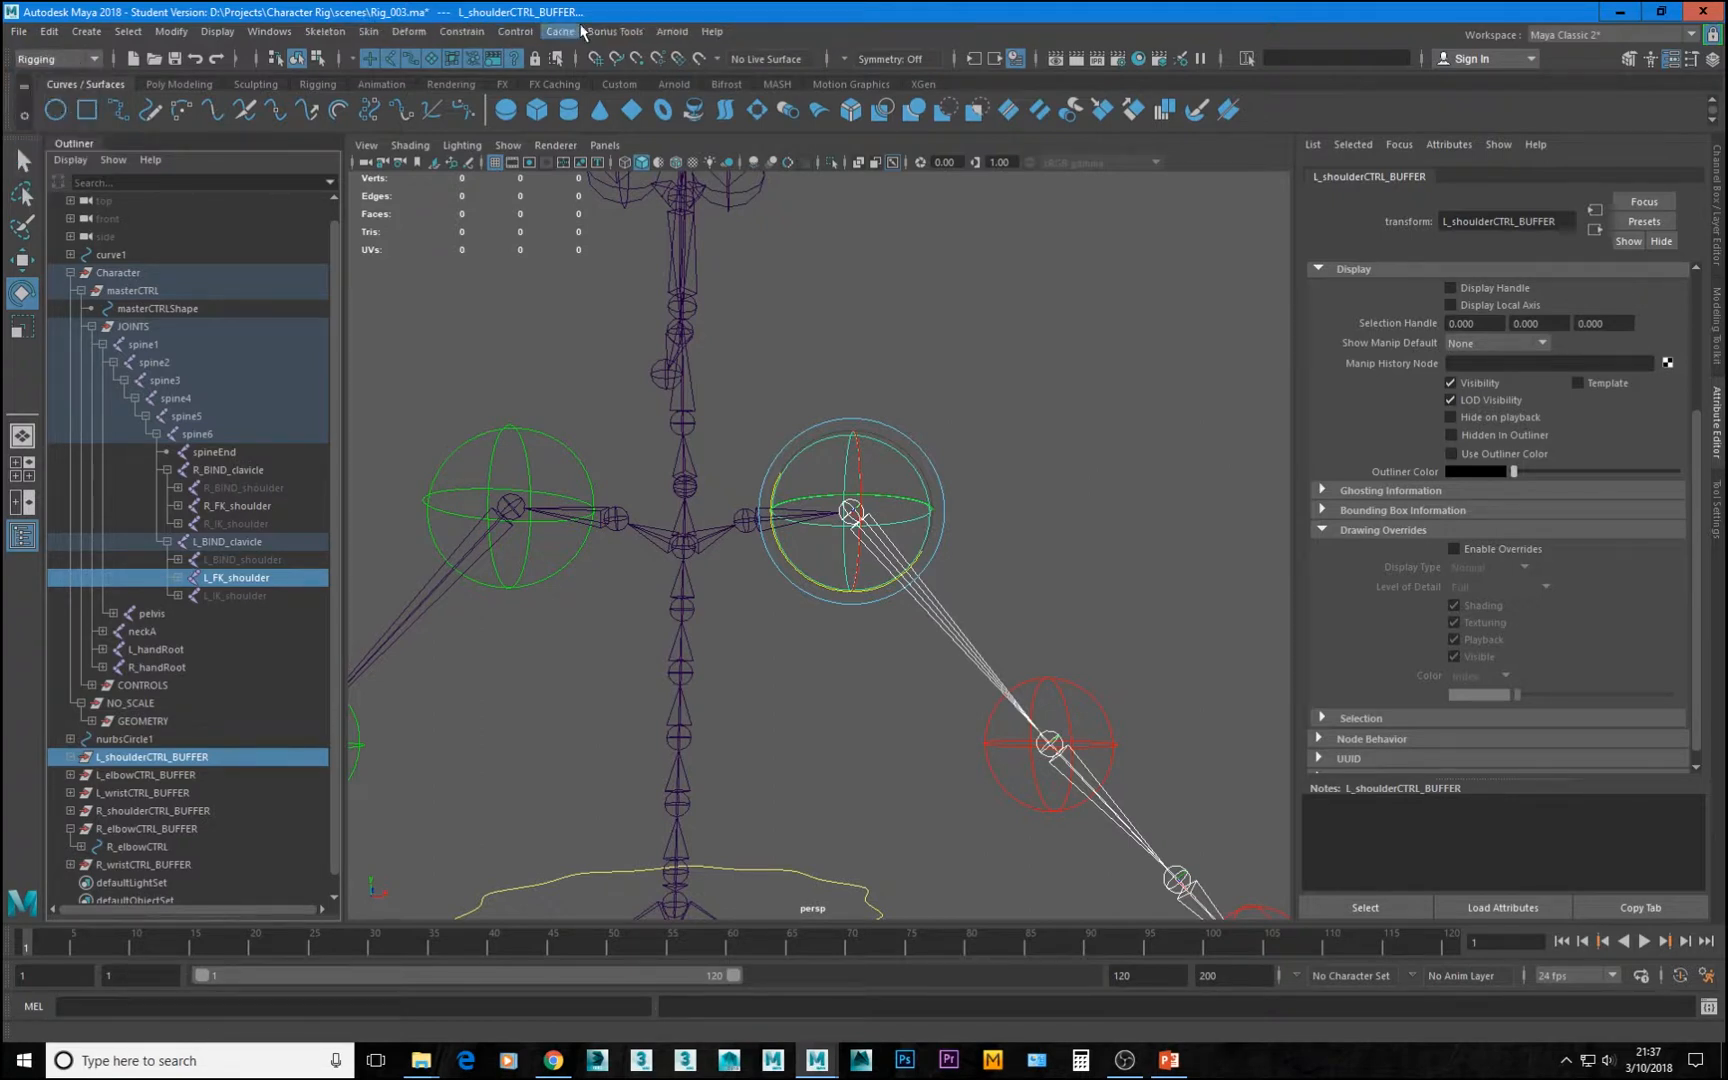
left_click(461, 31)
left_click(633, 112)
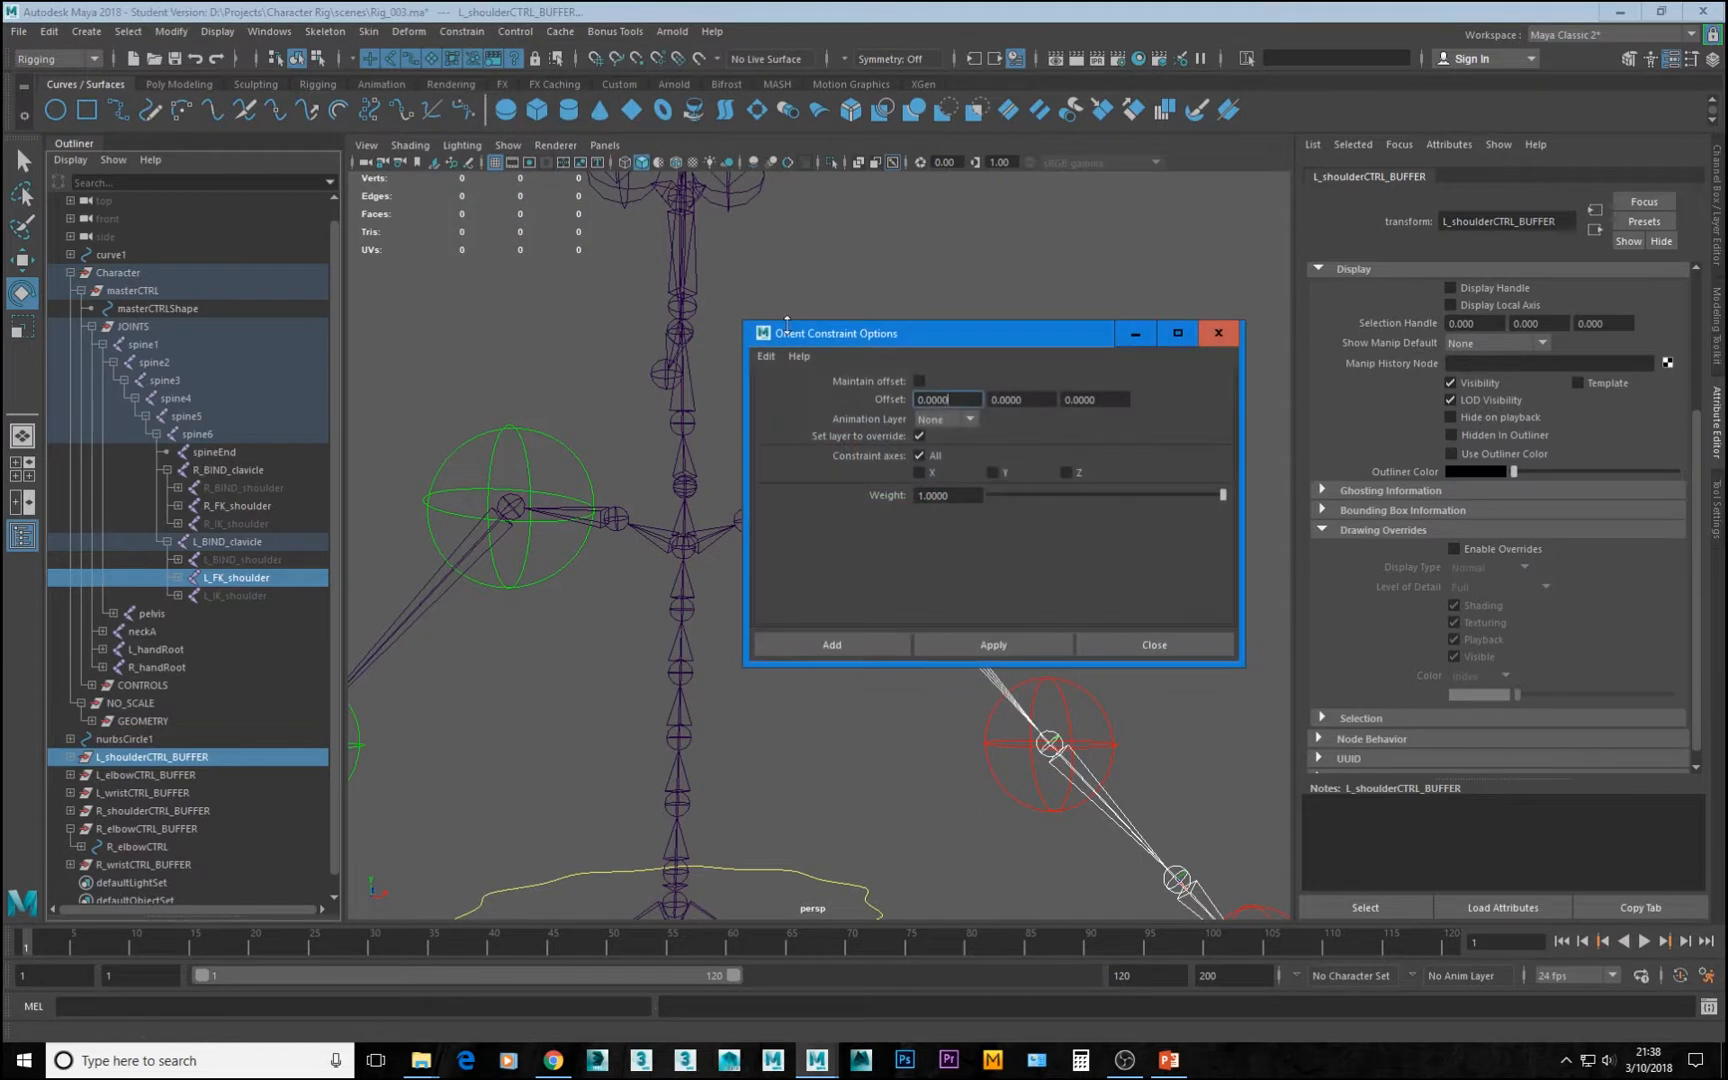
left_click(766, 356)
left_click(798, 394)
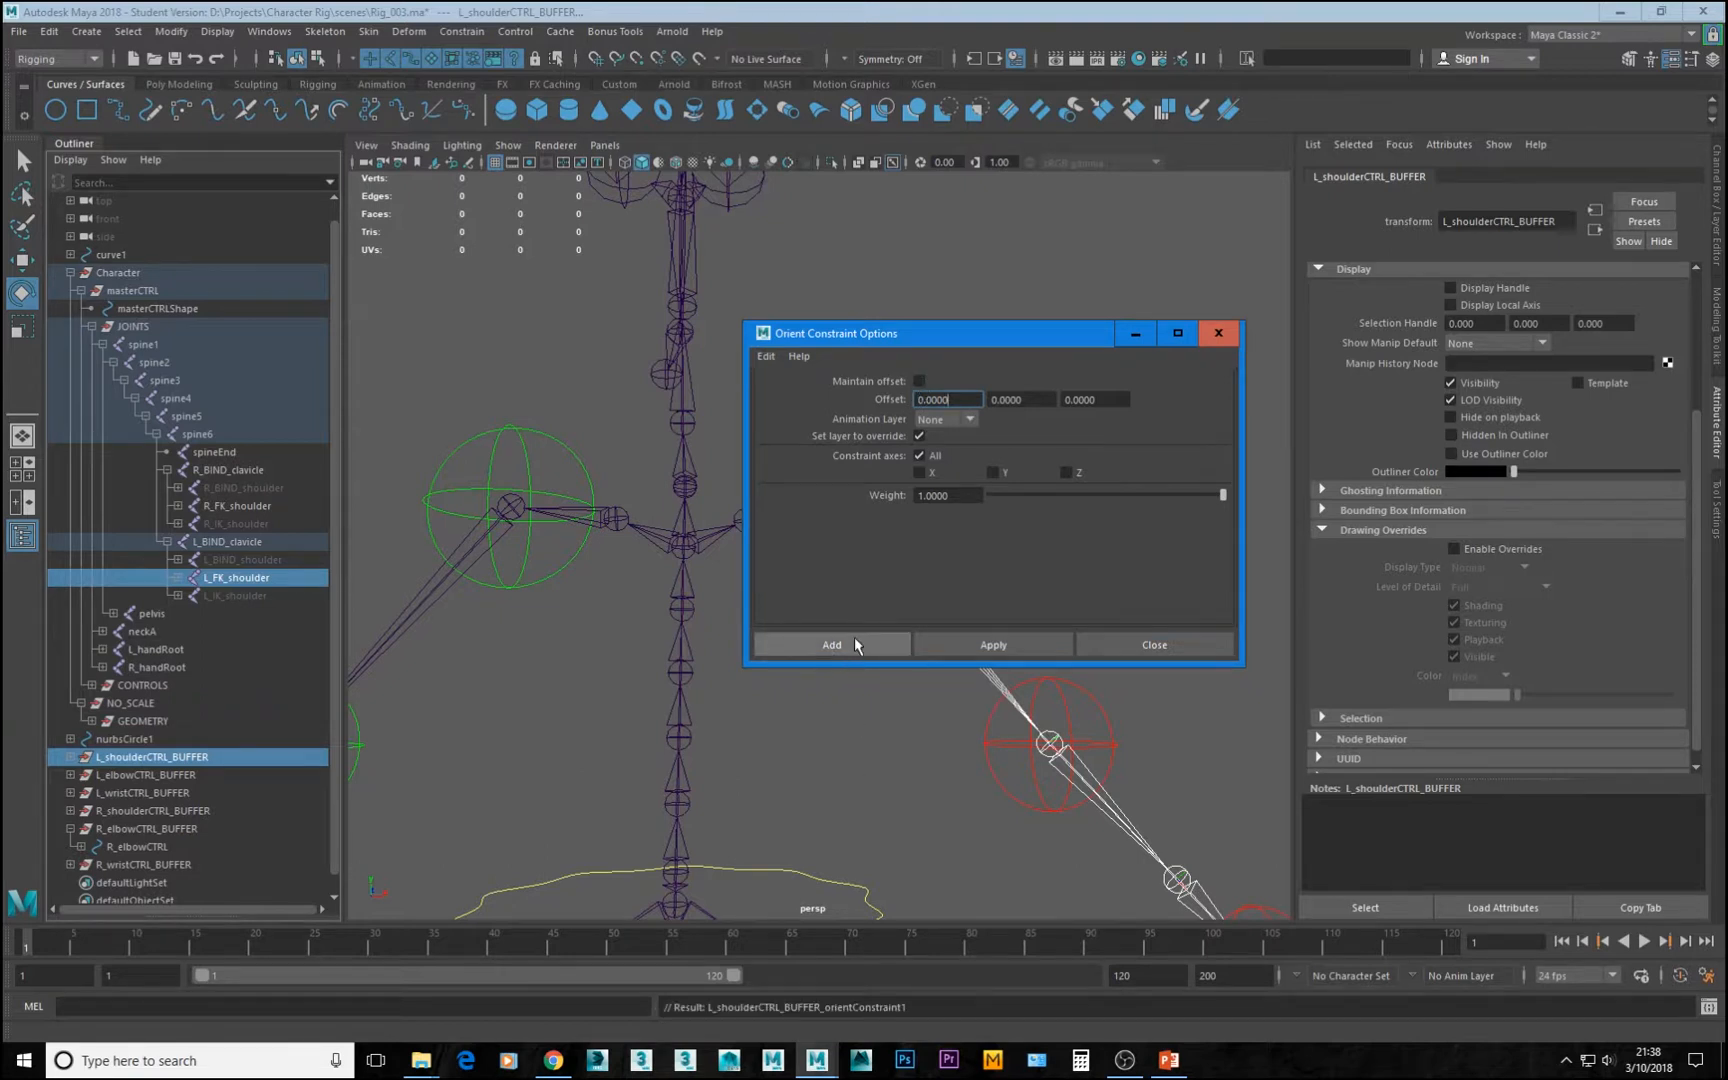
left_click(855, 645)
left_click_drag(799, 543, 840, 519, "alt")
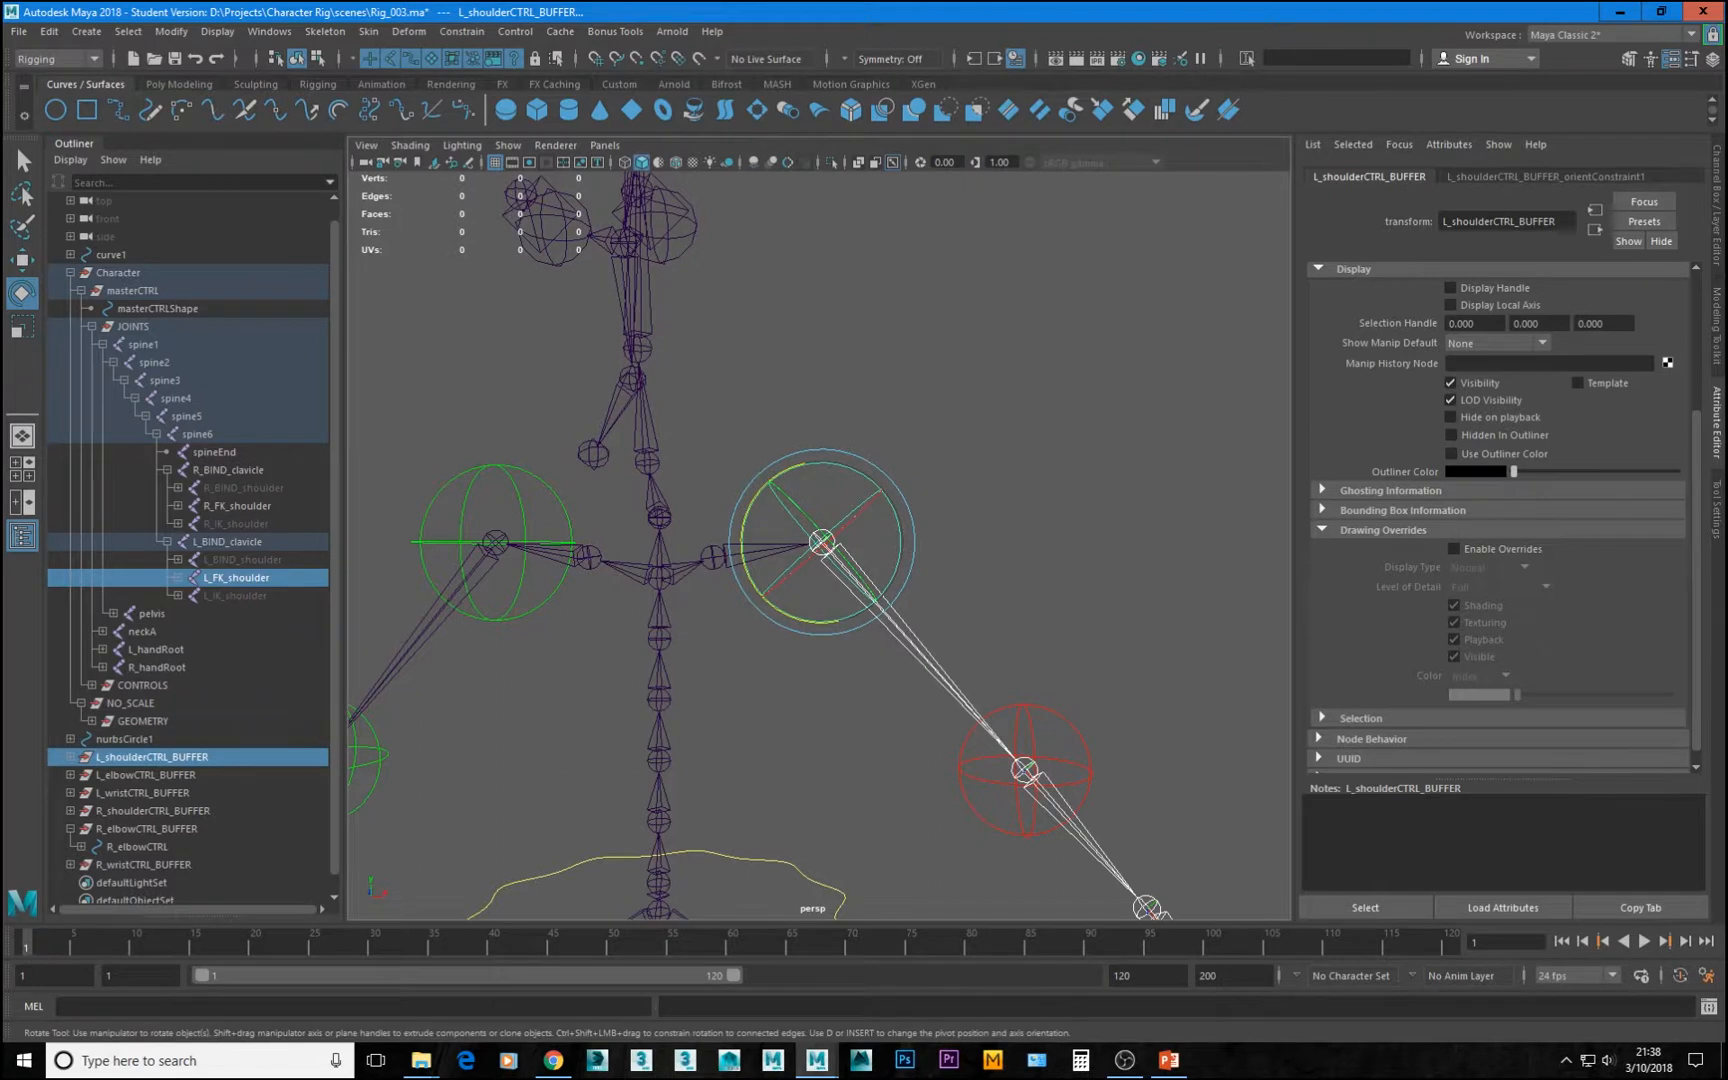
left_click(71, 757)
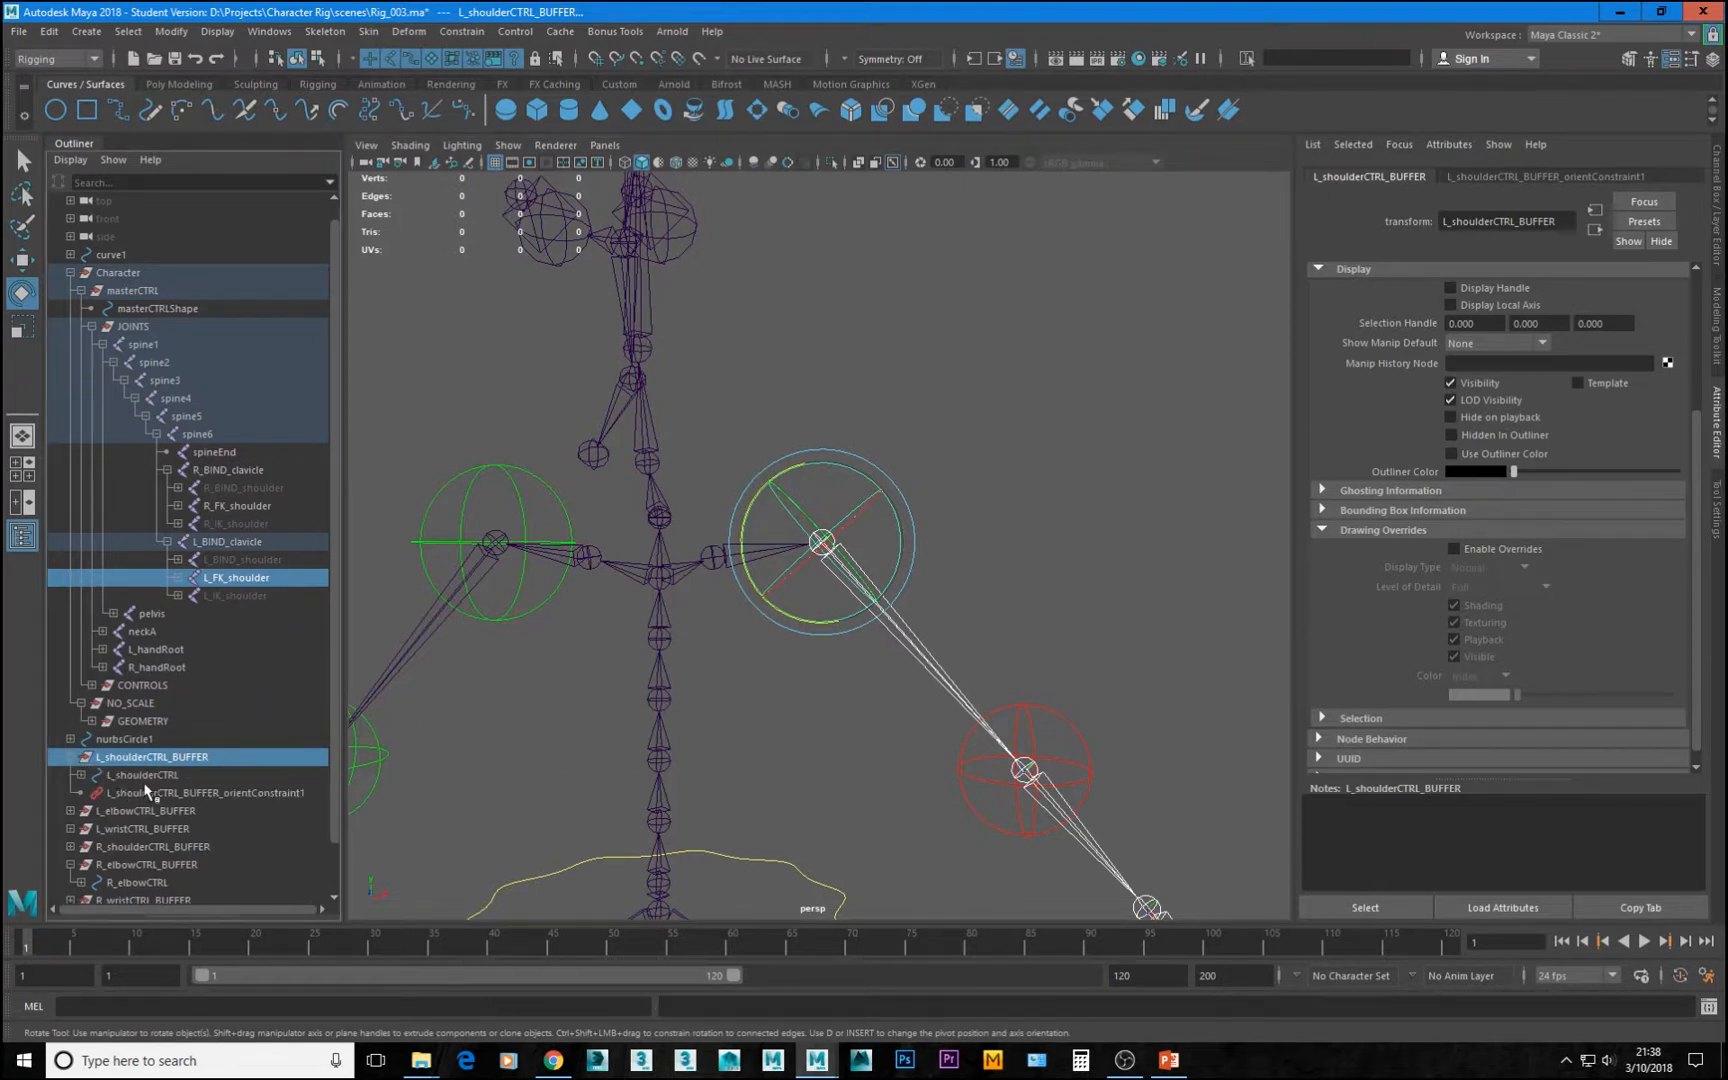
Orient constrain L_elbowCTRL_BUFFER to the L_FK_elbow joint with the same settings
middle_click_drag(1106, 729, 1040, 514, "alt")
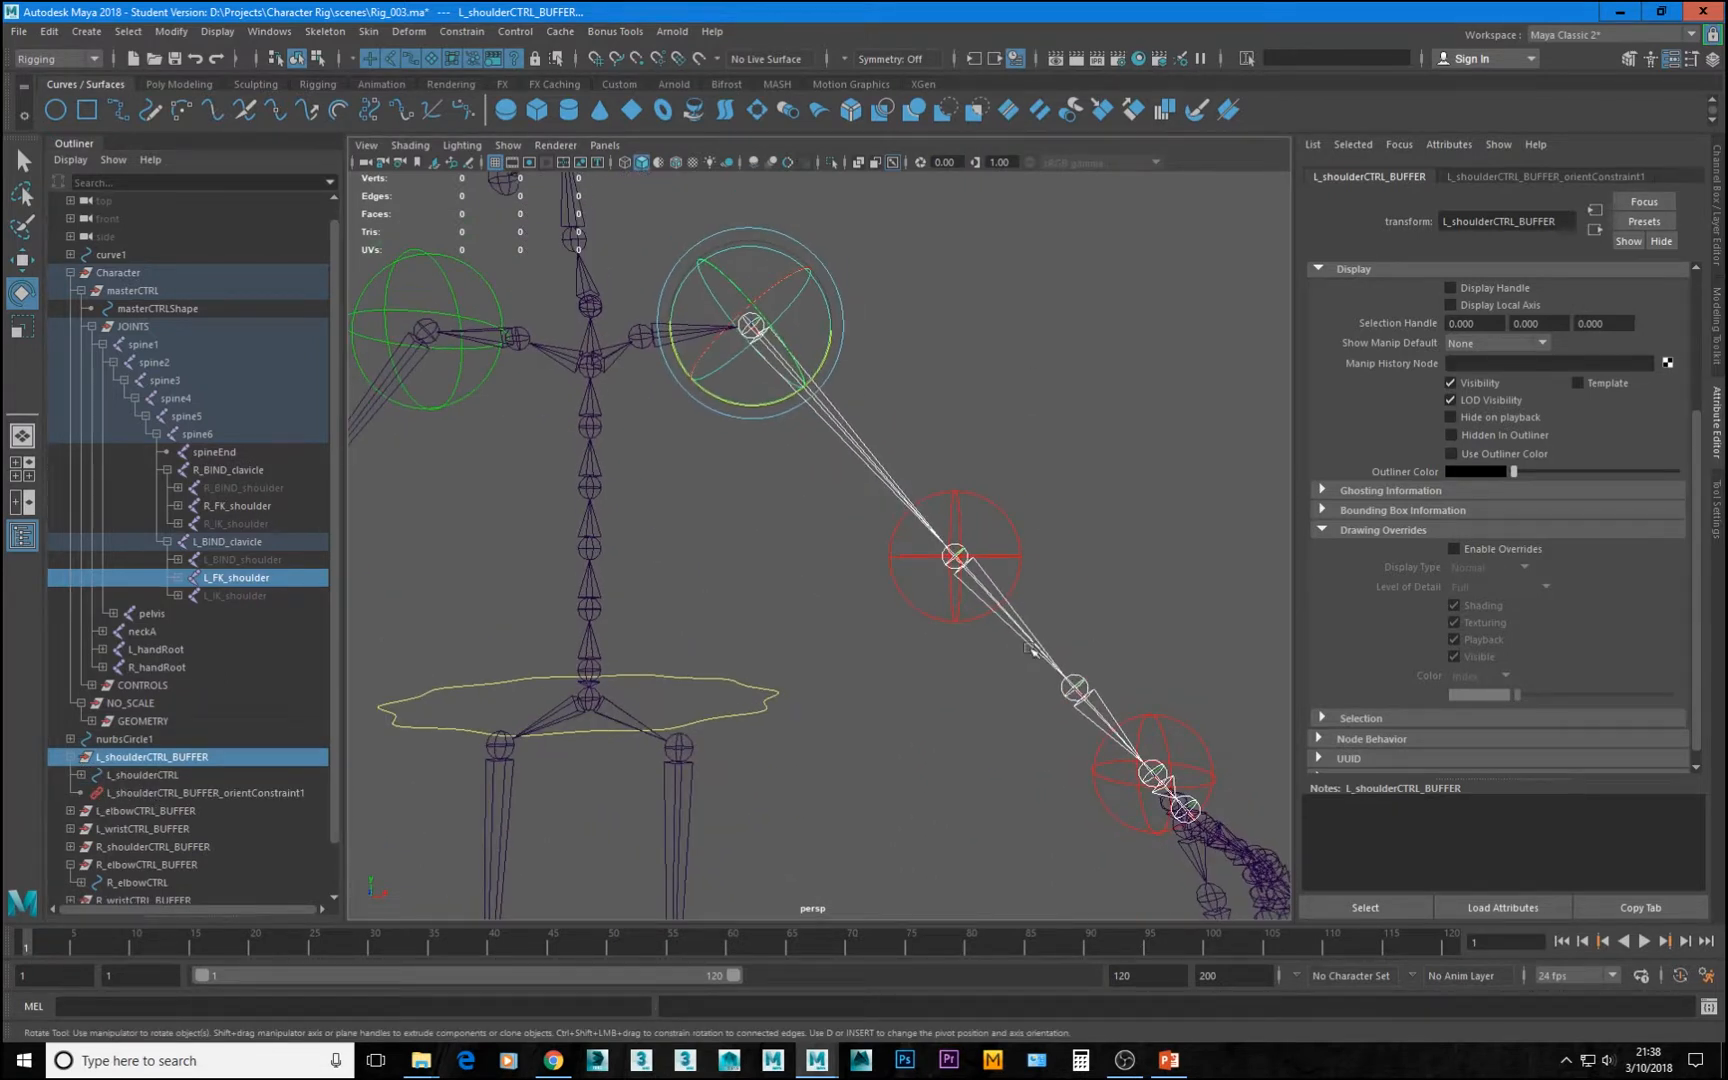
left_click(1018, 614)
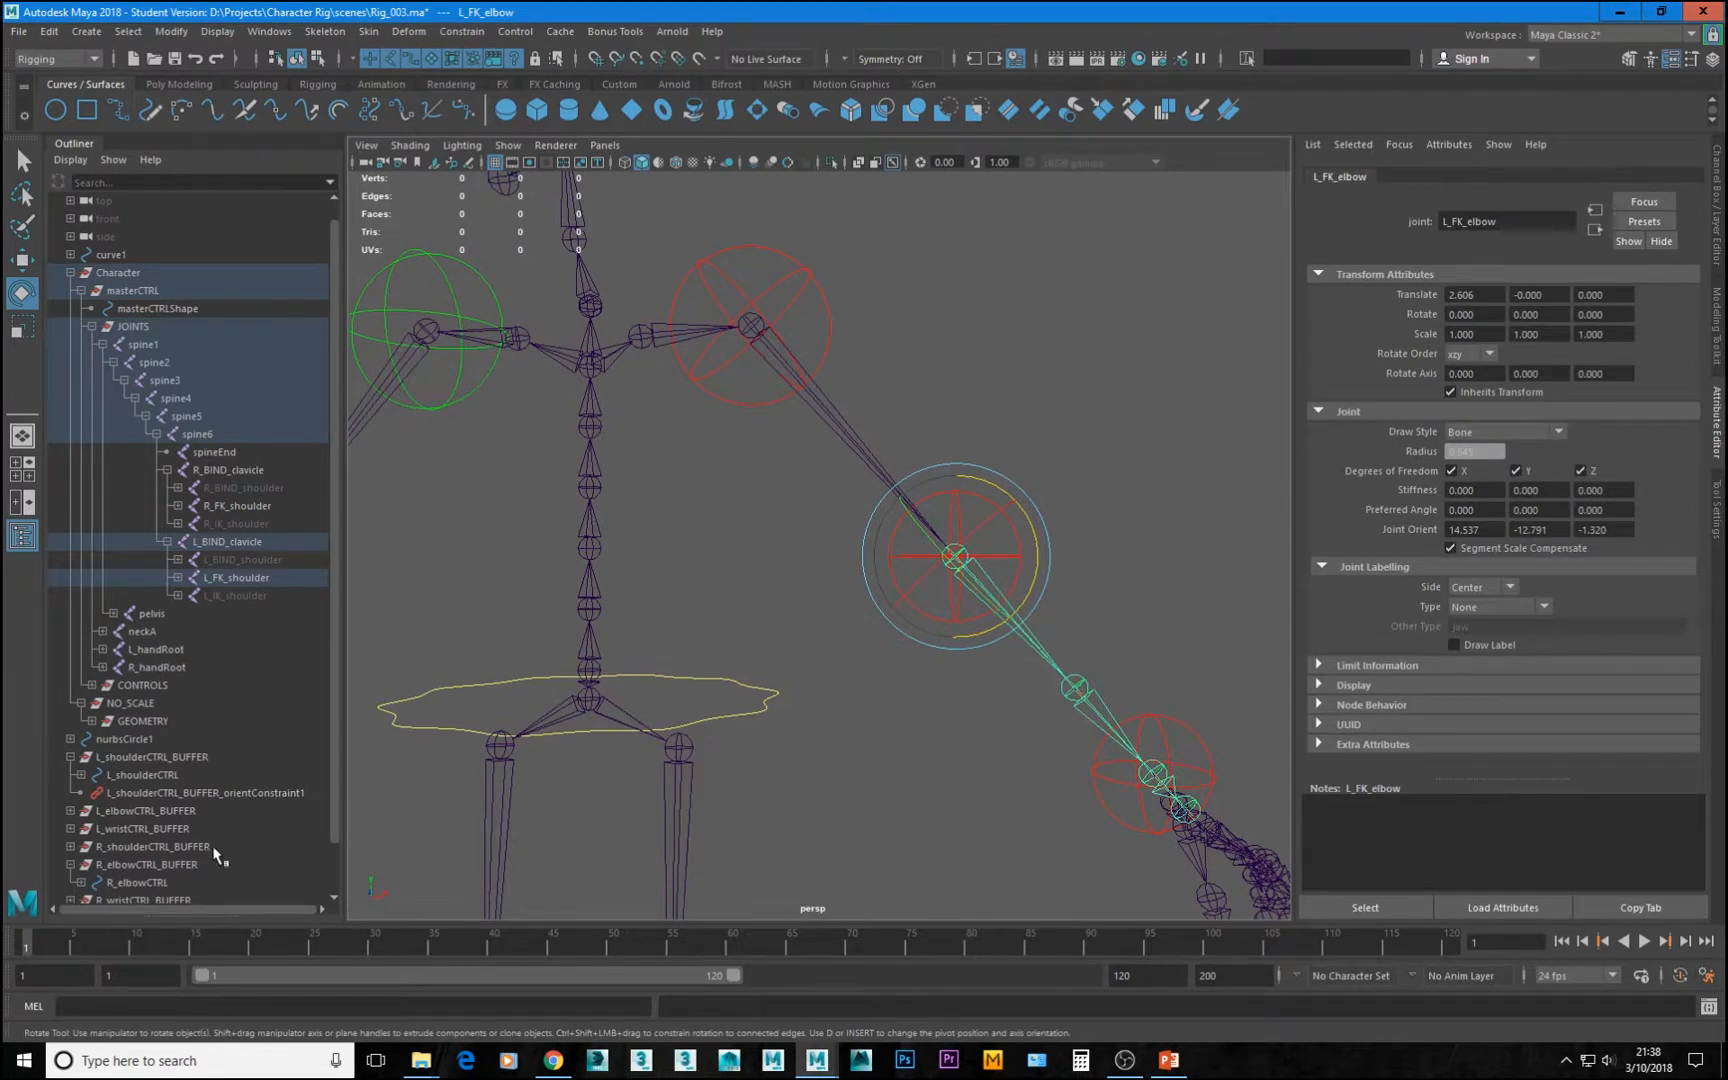
left_click(128, 812)
middle_click_drag(1118, 738, 978, 600, "alt")
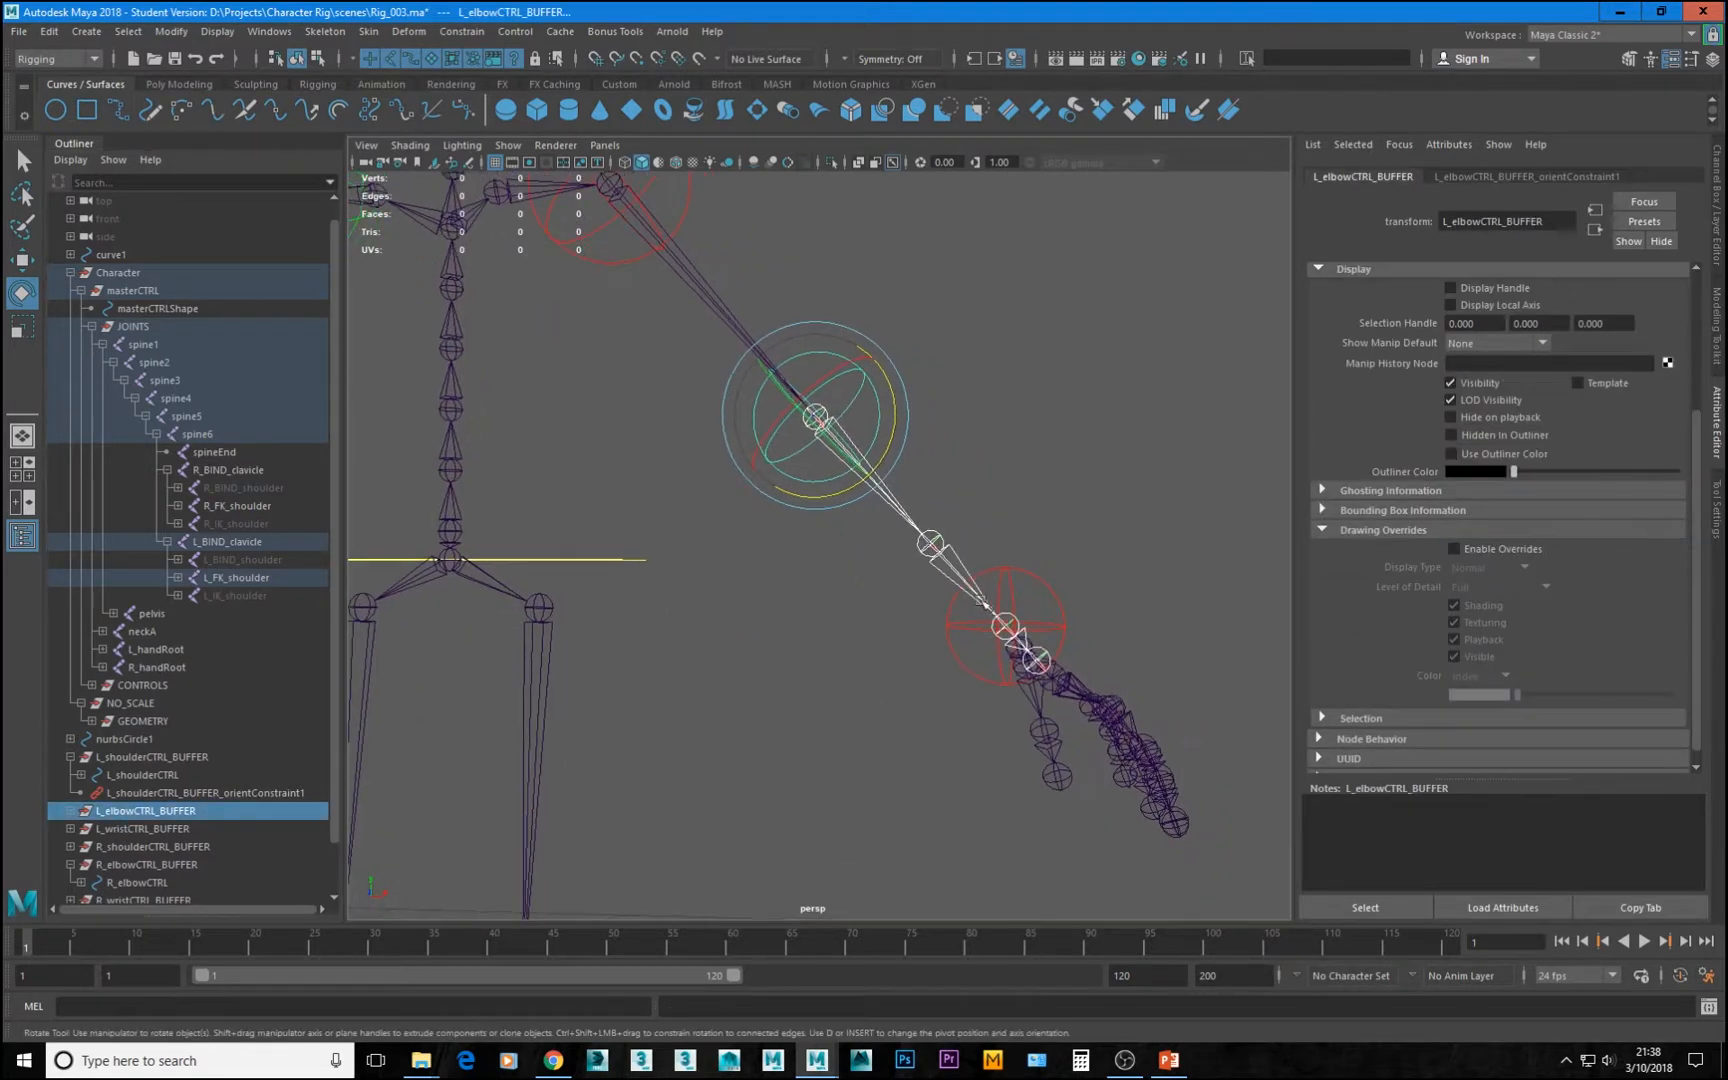
Orient constrain L_wristCTRL_BUFFER to the L_FK_wrist joint with the same settings
left_click(1183, 604)
left_click(1026, 642)
left_click(1153, 588)
right_click_drag(996, 632, 1113, 704, "alt")
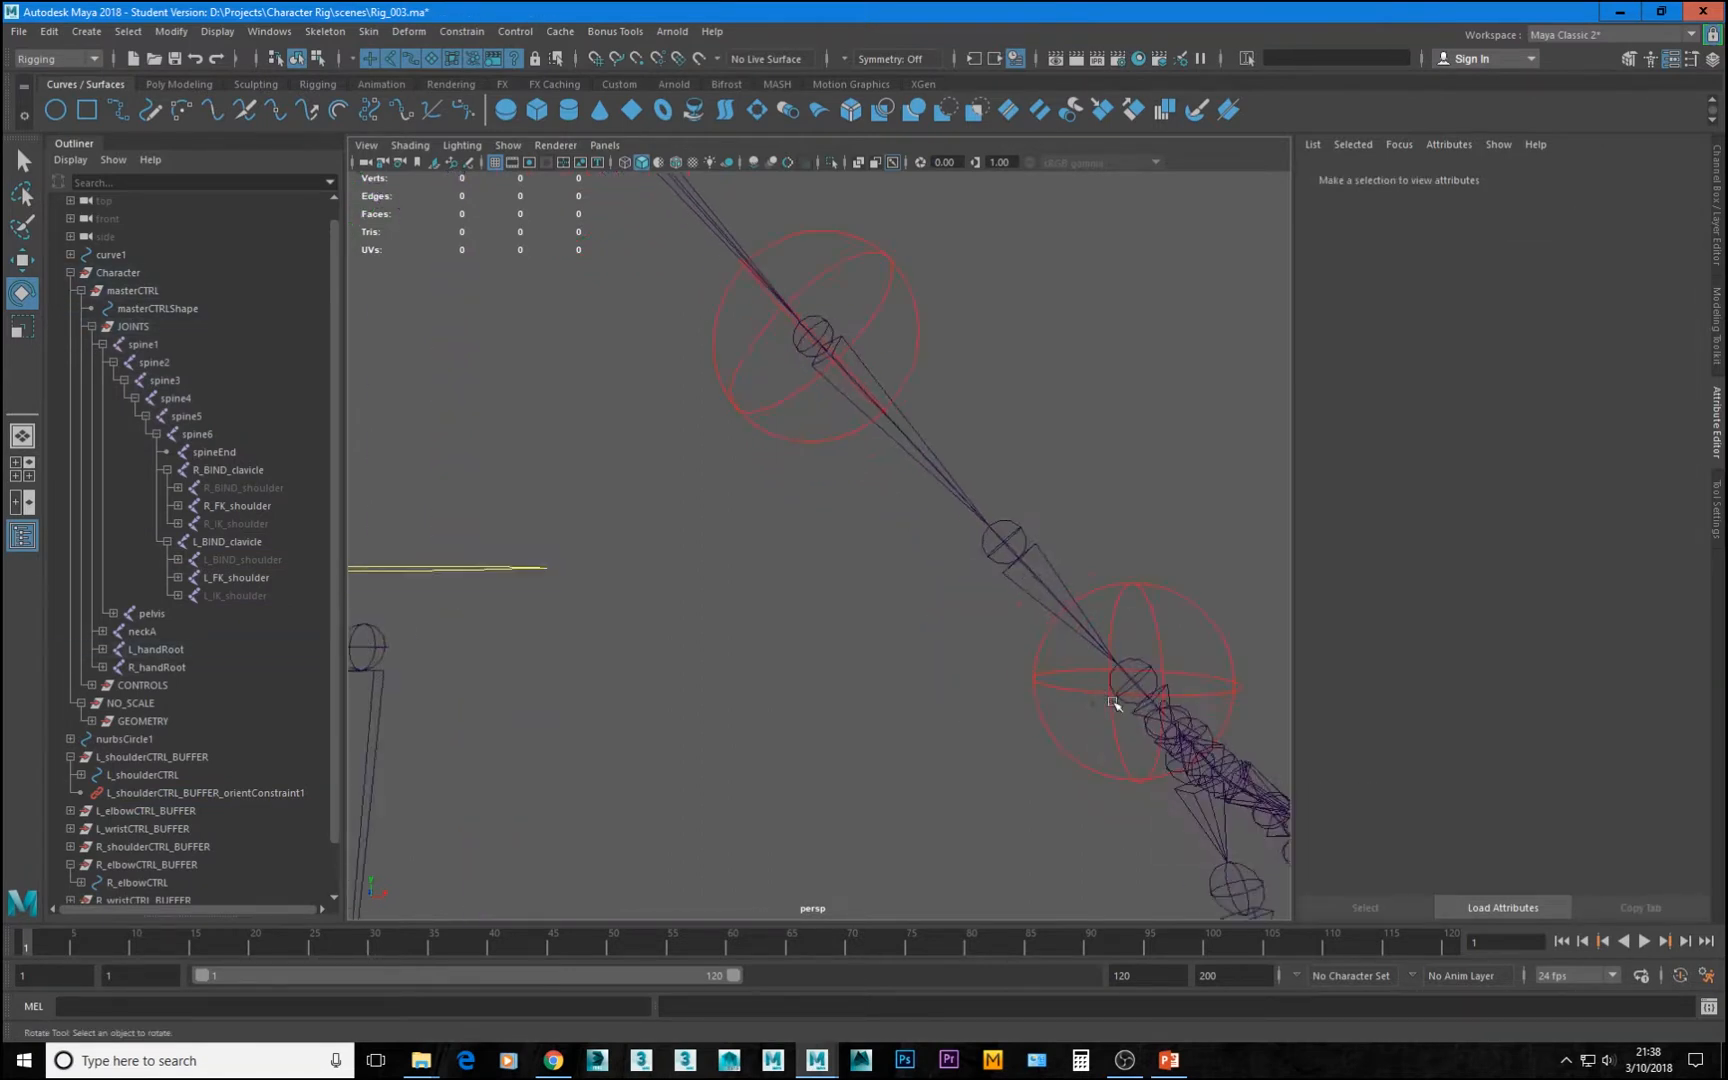
middle_click_drag(1113, 704, 841, 648, "alt")
left_click(822, 572)
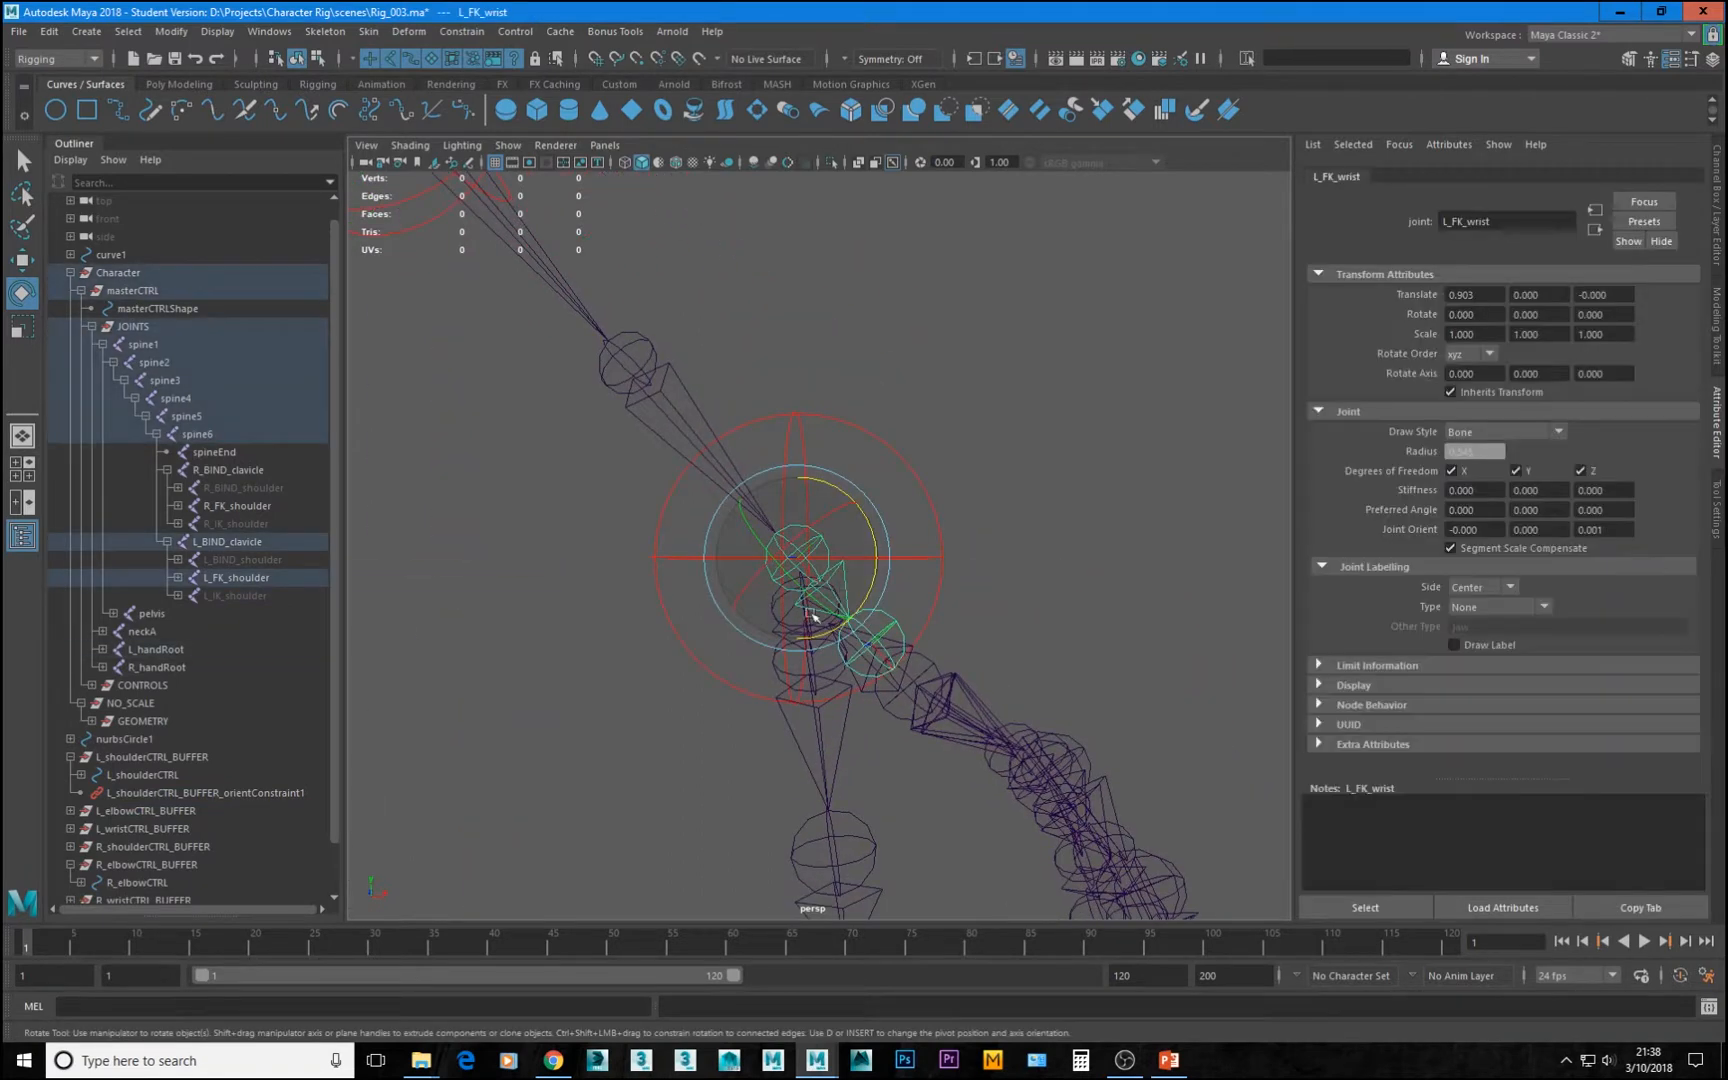
left_click(150, 832)
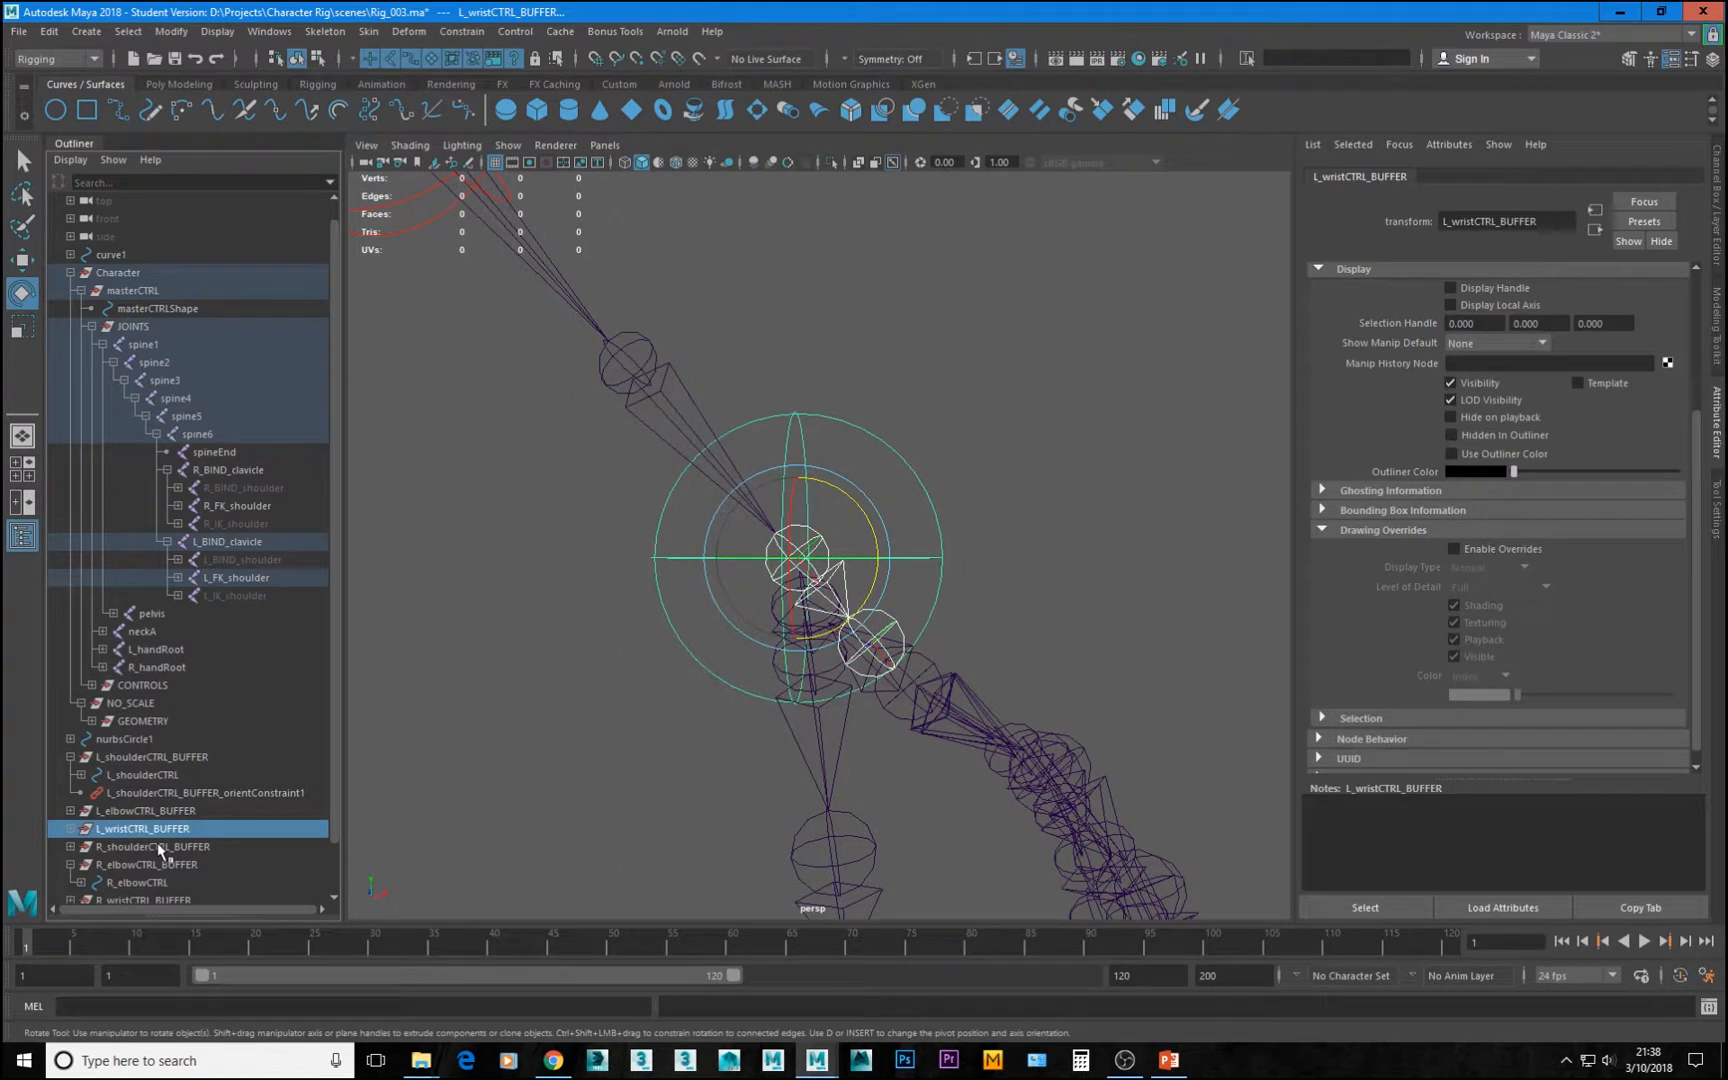
Orient constrain R_shoulderCTRL_BUFFER to the R_FK_shoulder joint by repeating the orient constraint command
left_click_drag(1026, 417, 834, 534, "alt")
middle_click_drag(838, 541, 960, 706, "alt")
left_click_drag(960, 706, 875, 694, "alt")
scroll(776, 663, "down", 4)
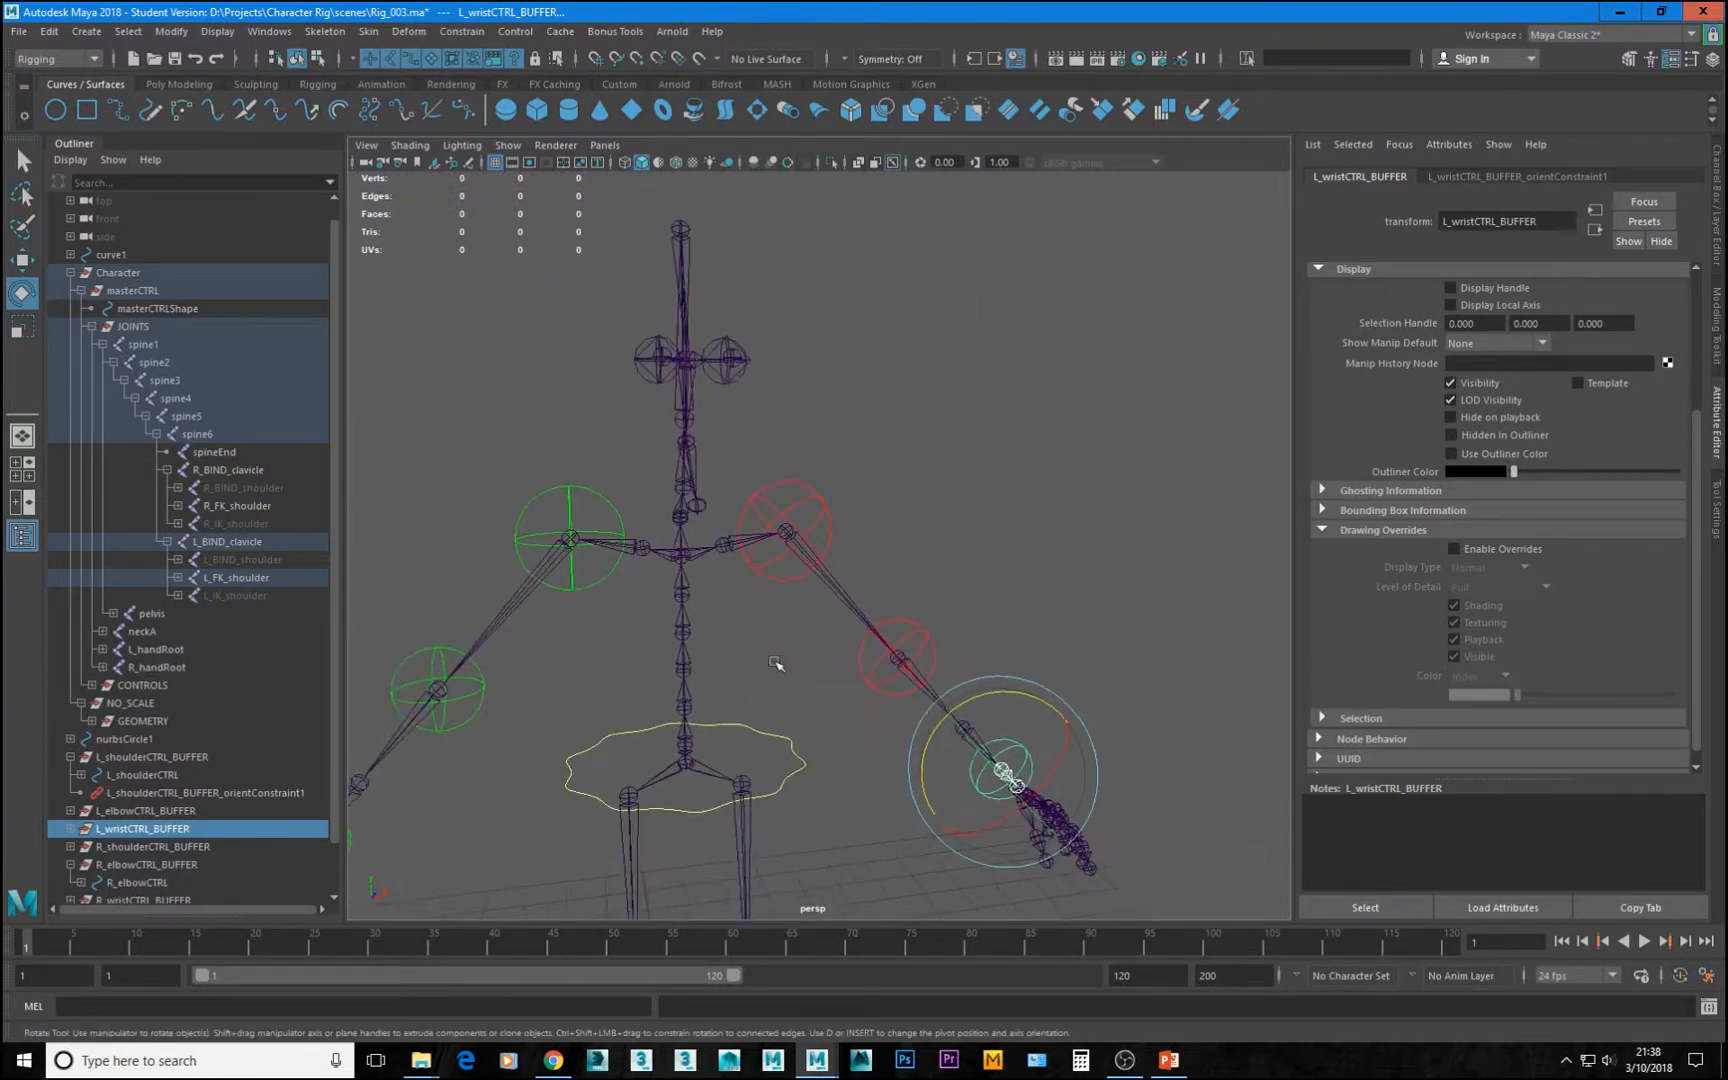
middle_click_drag(776, 663, 1030, 603, "alt")
scroll(914, 617, "up", 4)
left_click_drag(763, 521, 818, 577)
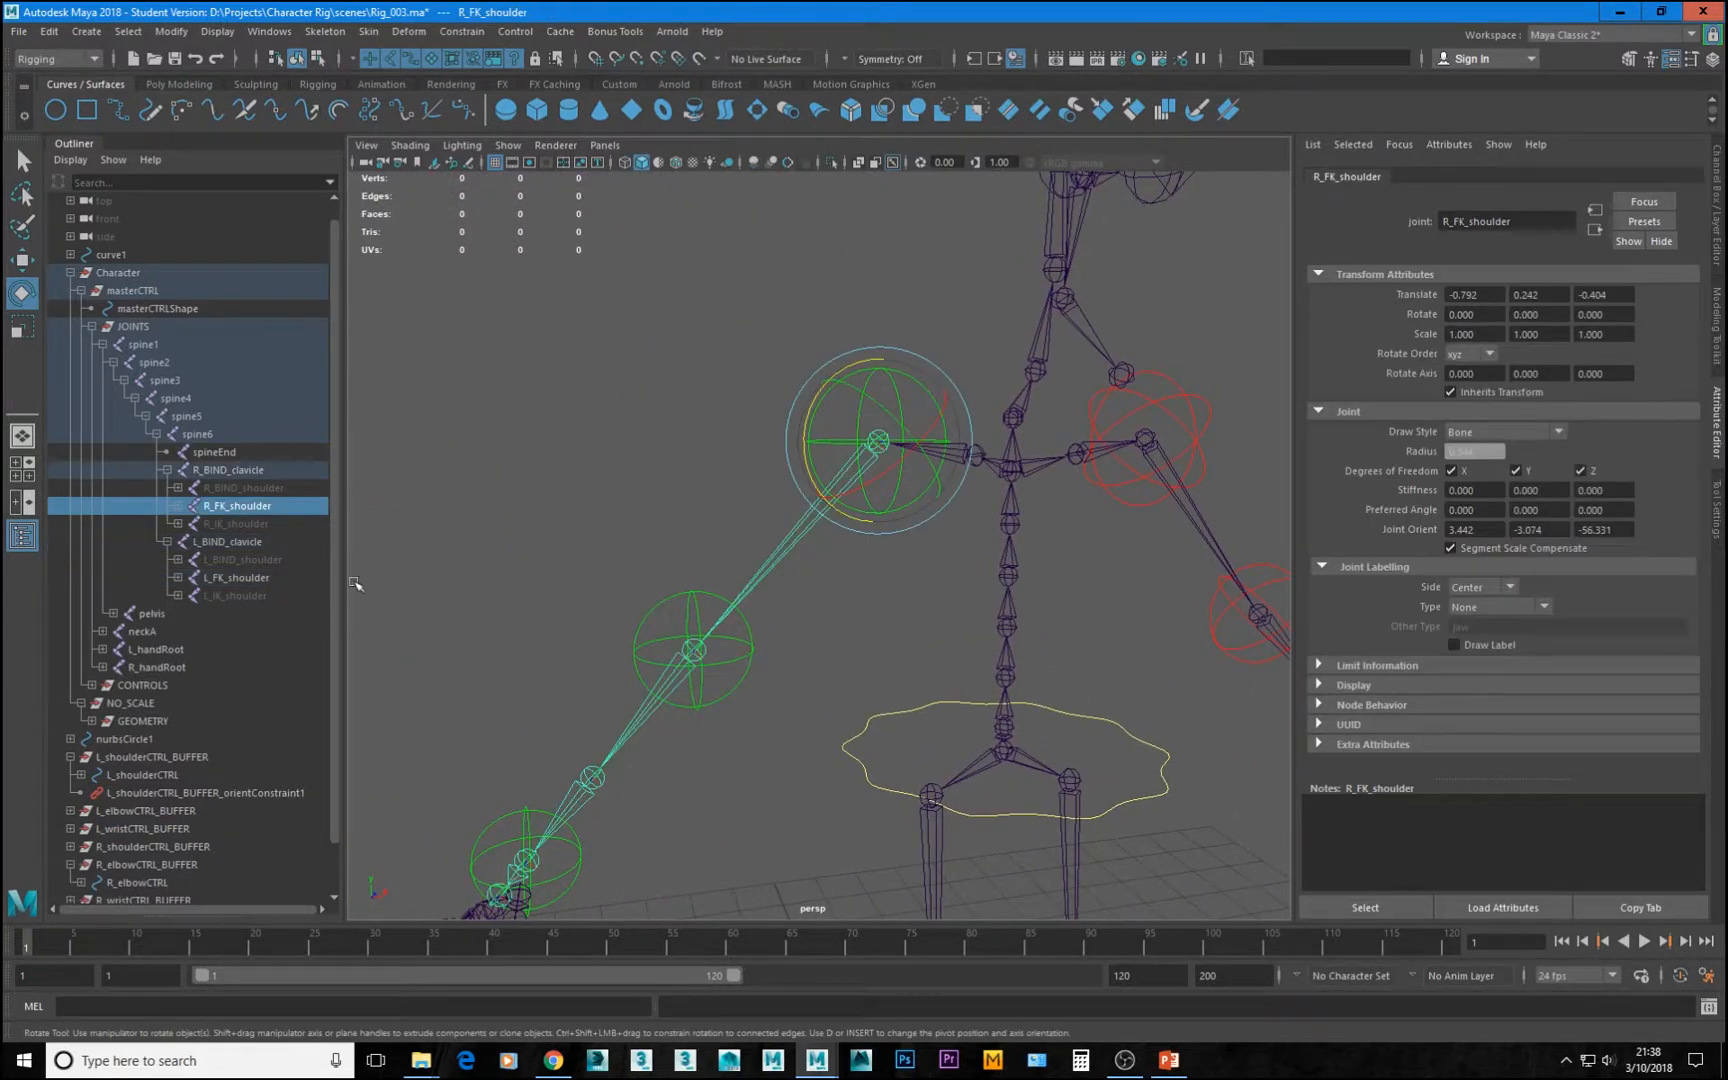
scroll(196, 773, "down", 1)
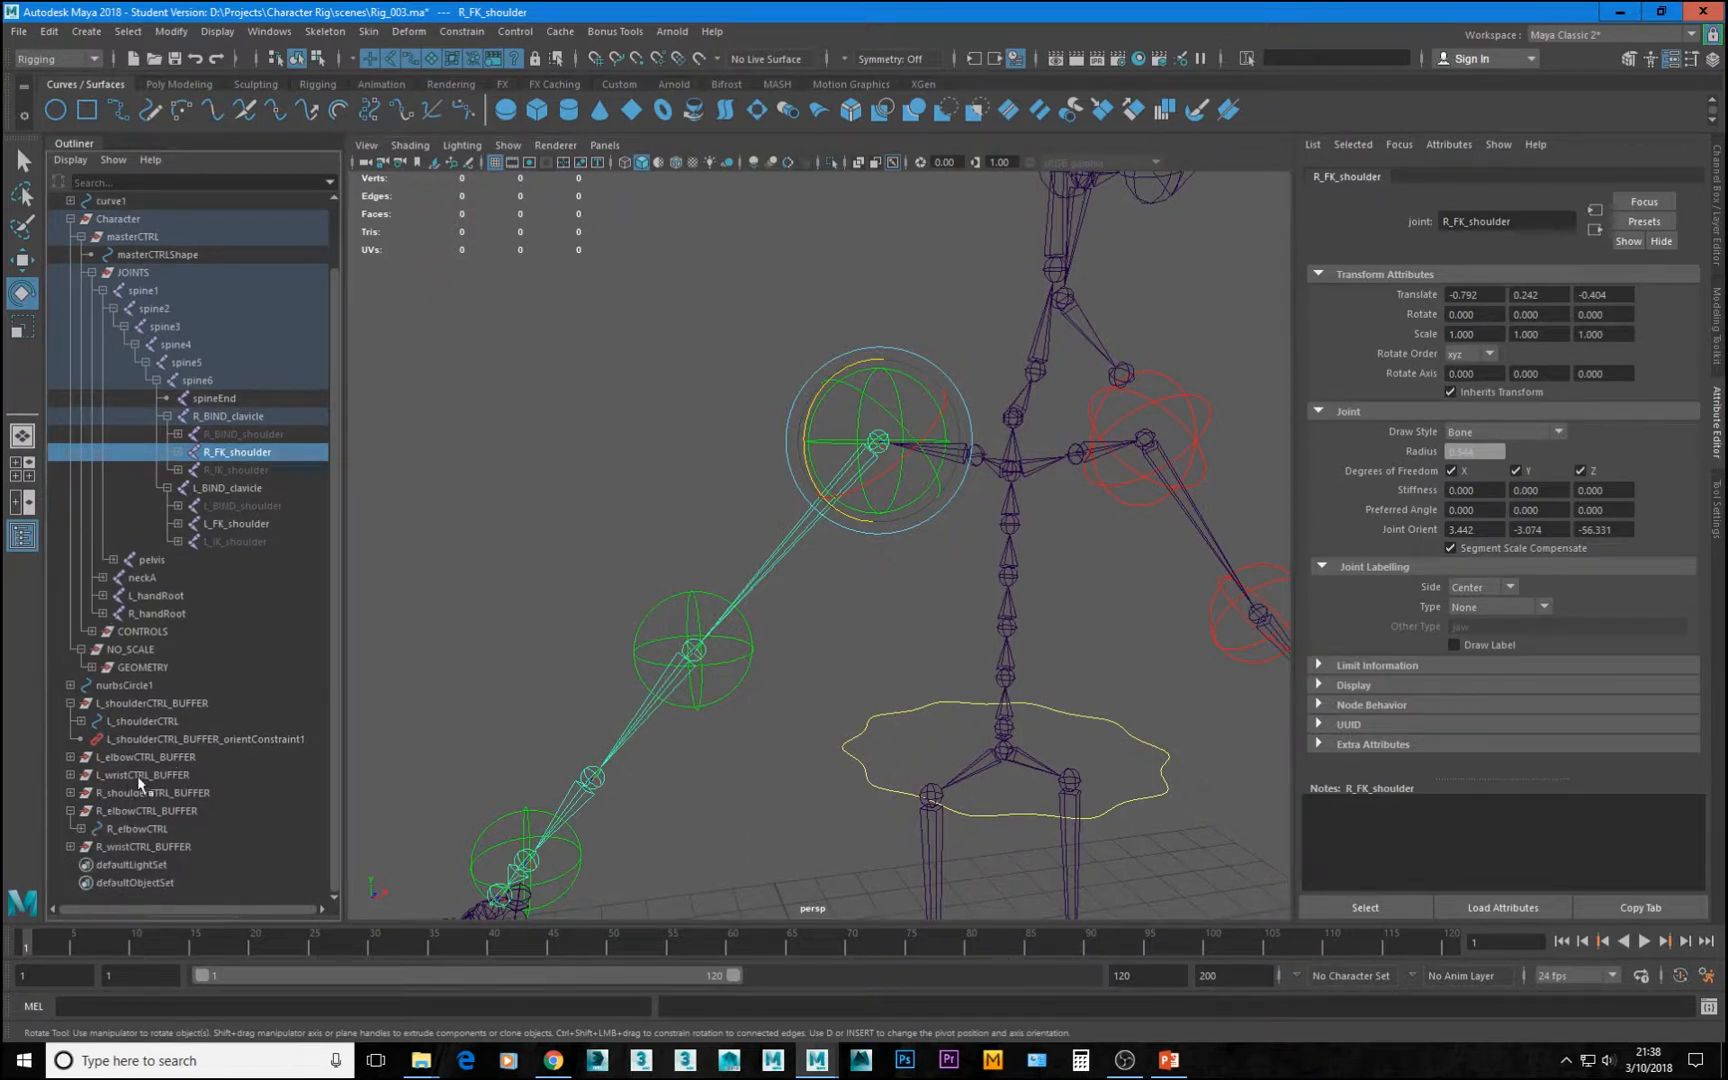
left_click(140, 794, "ctrl")
key("g")
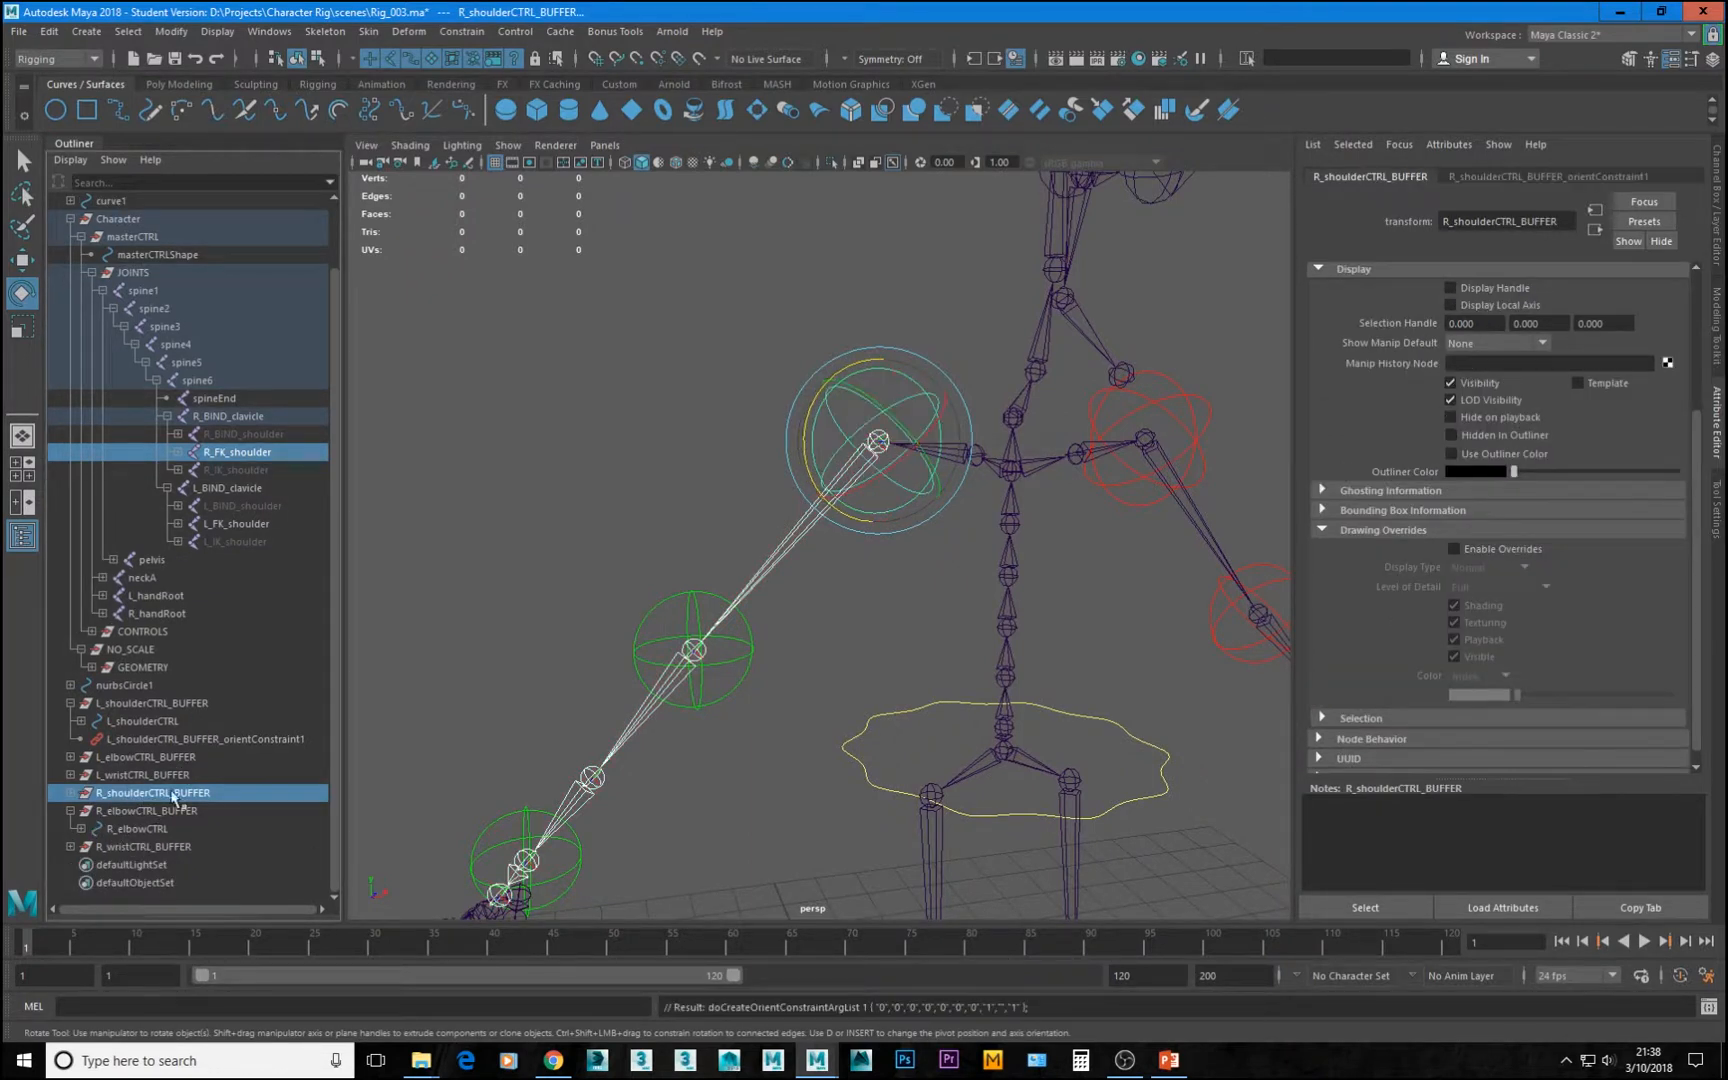
Orient constrain R_elbowCTRL_BUFFER to the R_FK_elbow joint by repeating the orient constraint command
left_click_drag(598, 711, 638, 757)
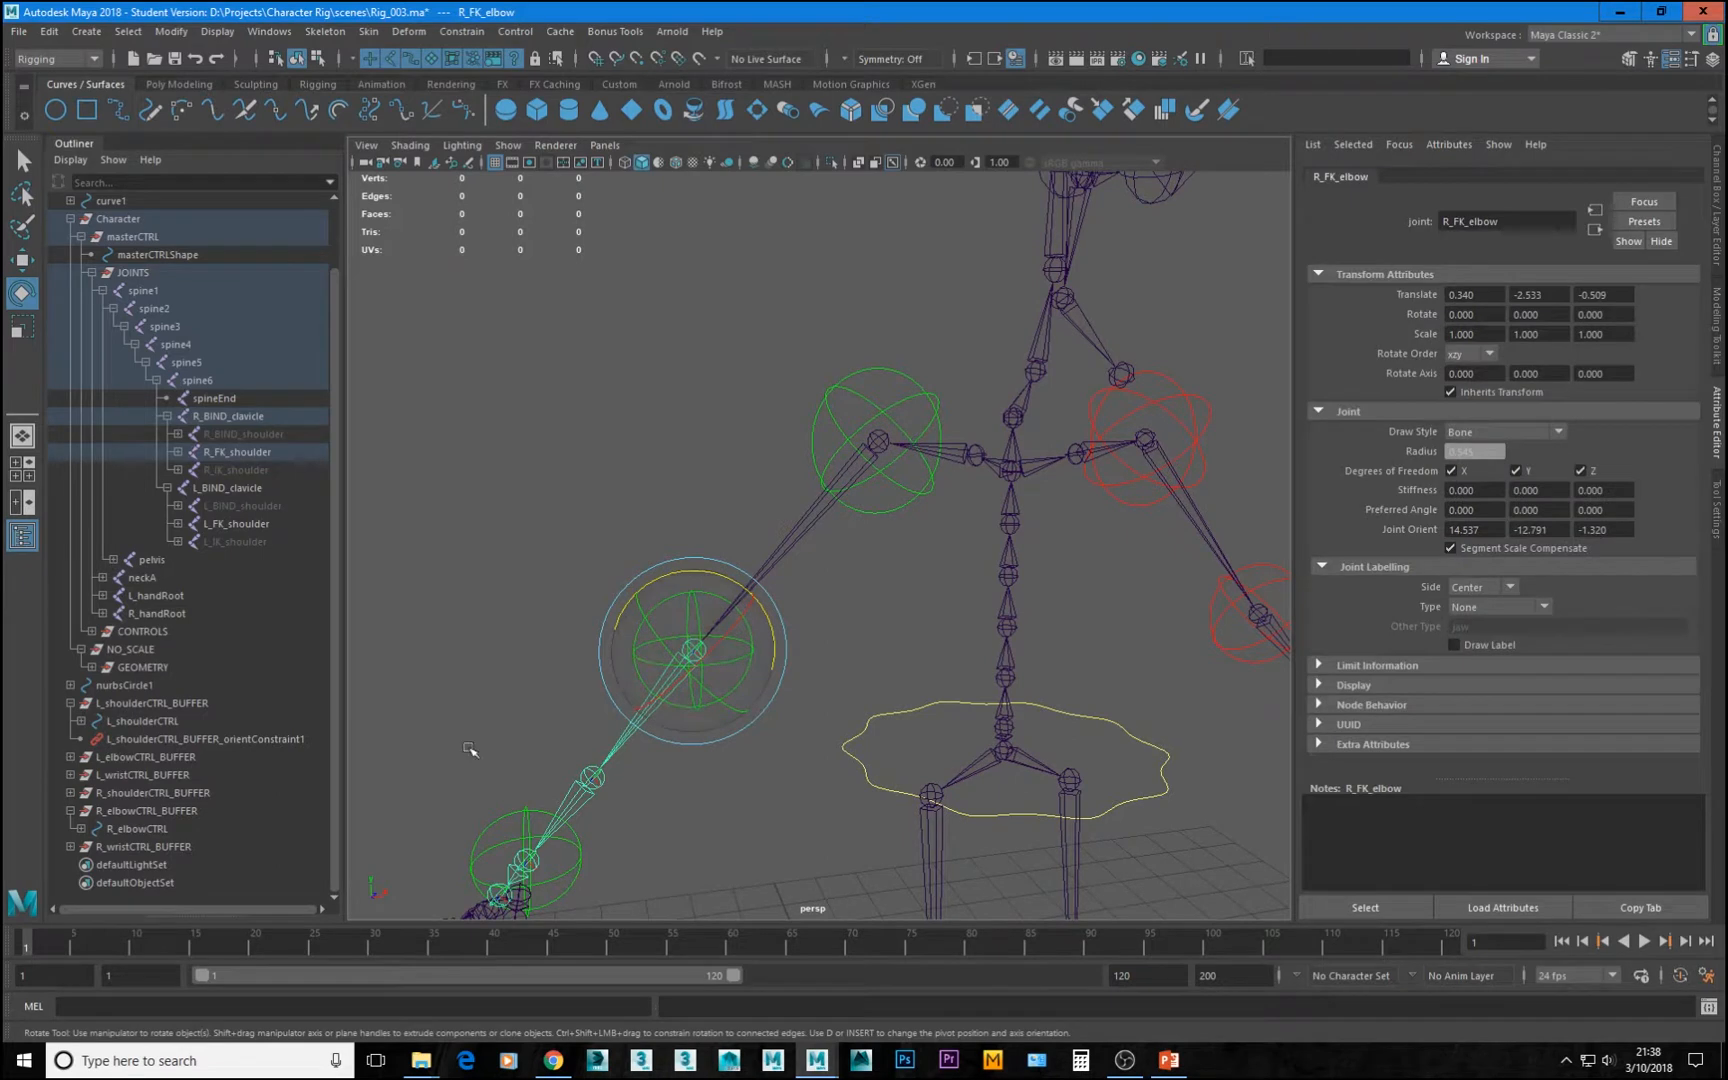
left_click(142, 811, "ctrl")
key("g")
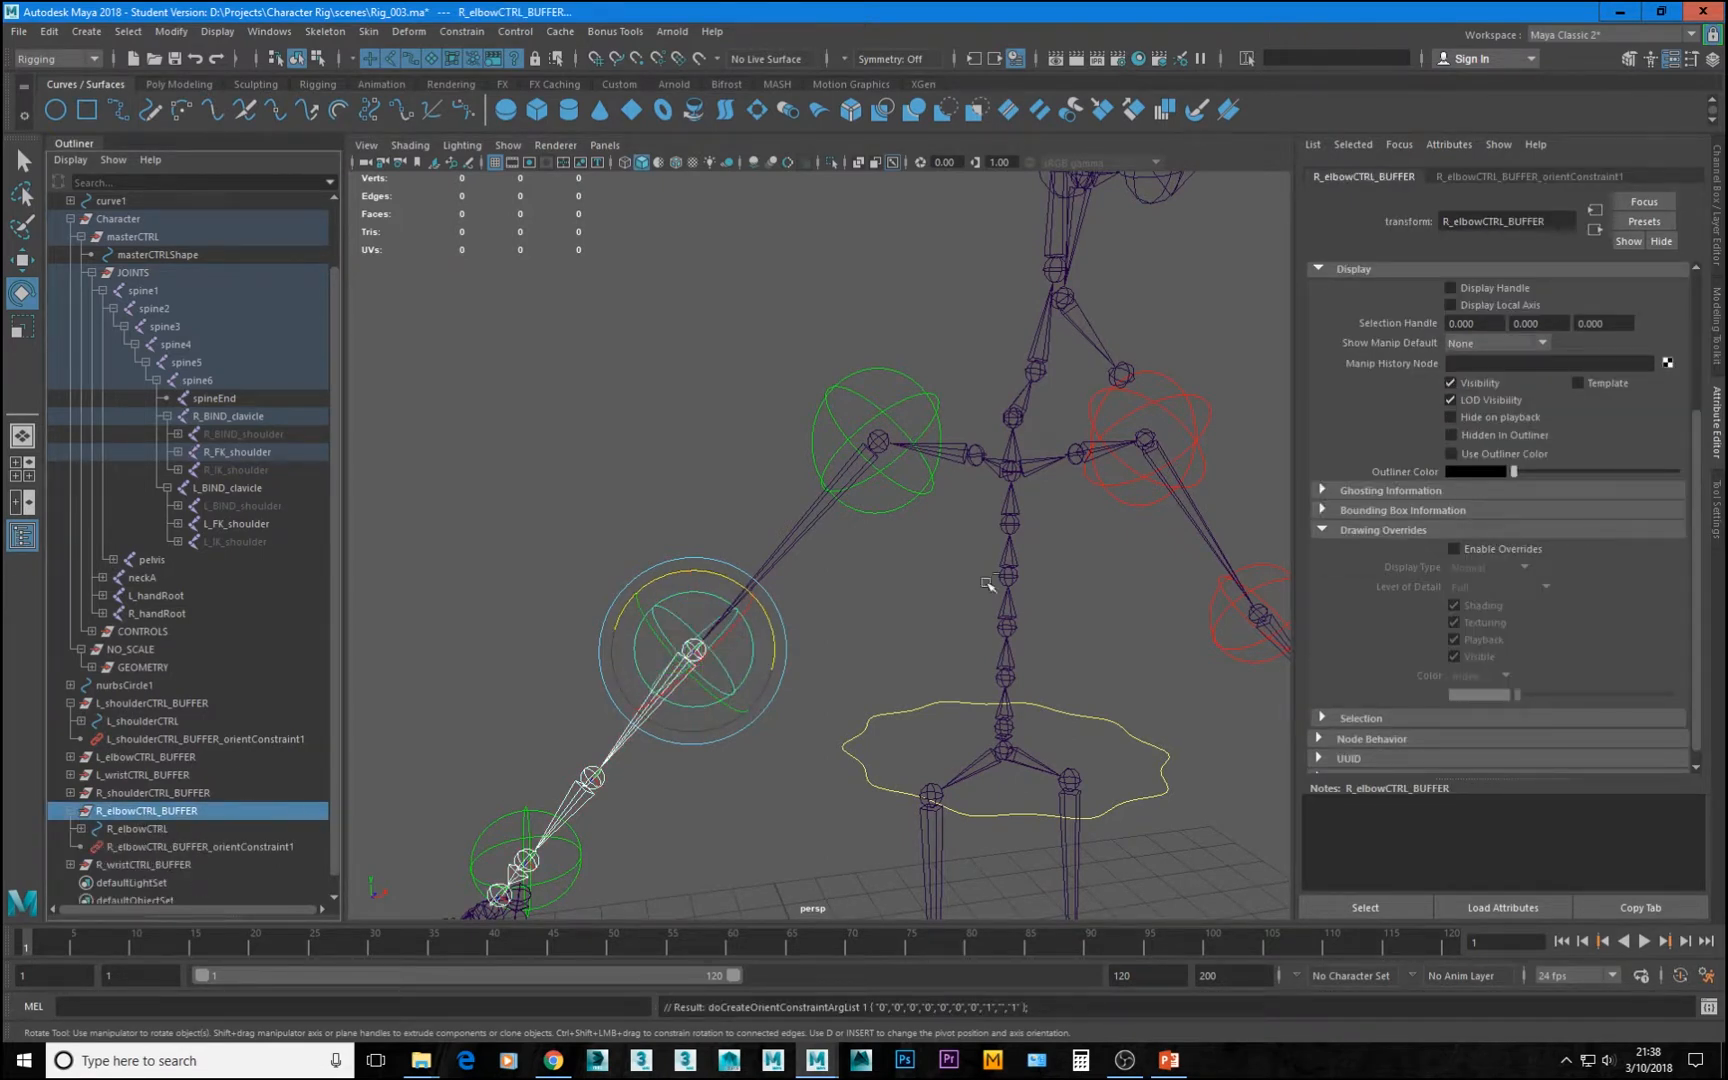
Orient constrain R_wristCTRL_BUFFER to the right FK wrist joint by repeating the orient constraint command
left_click(679, 813)
middle_click_drag(676, 818, 780, 674, "alt")
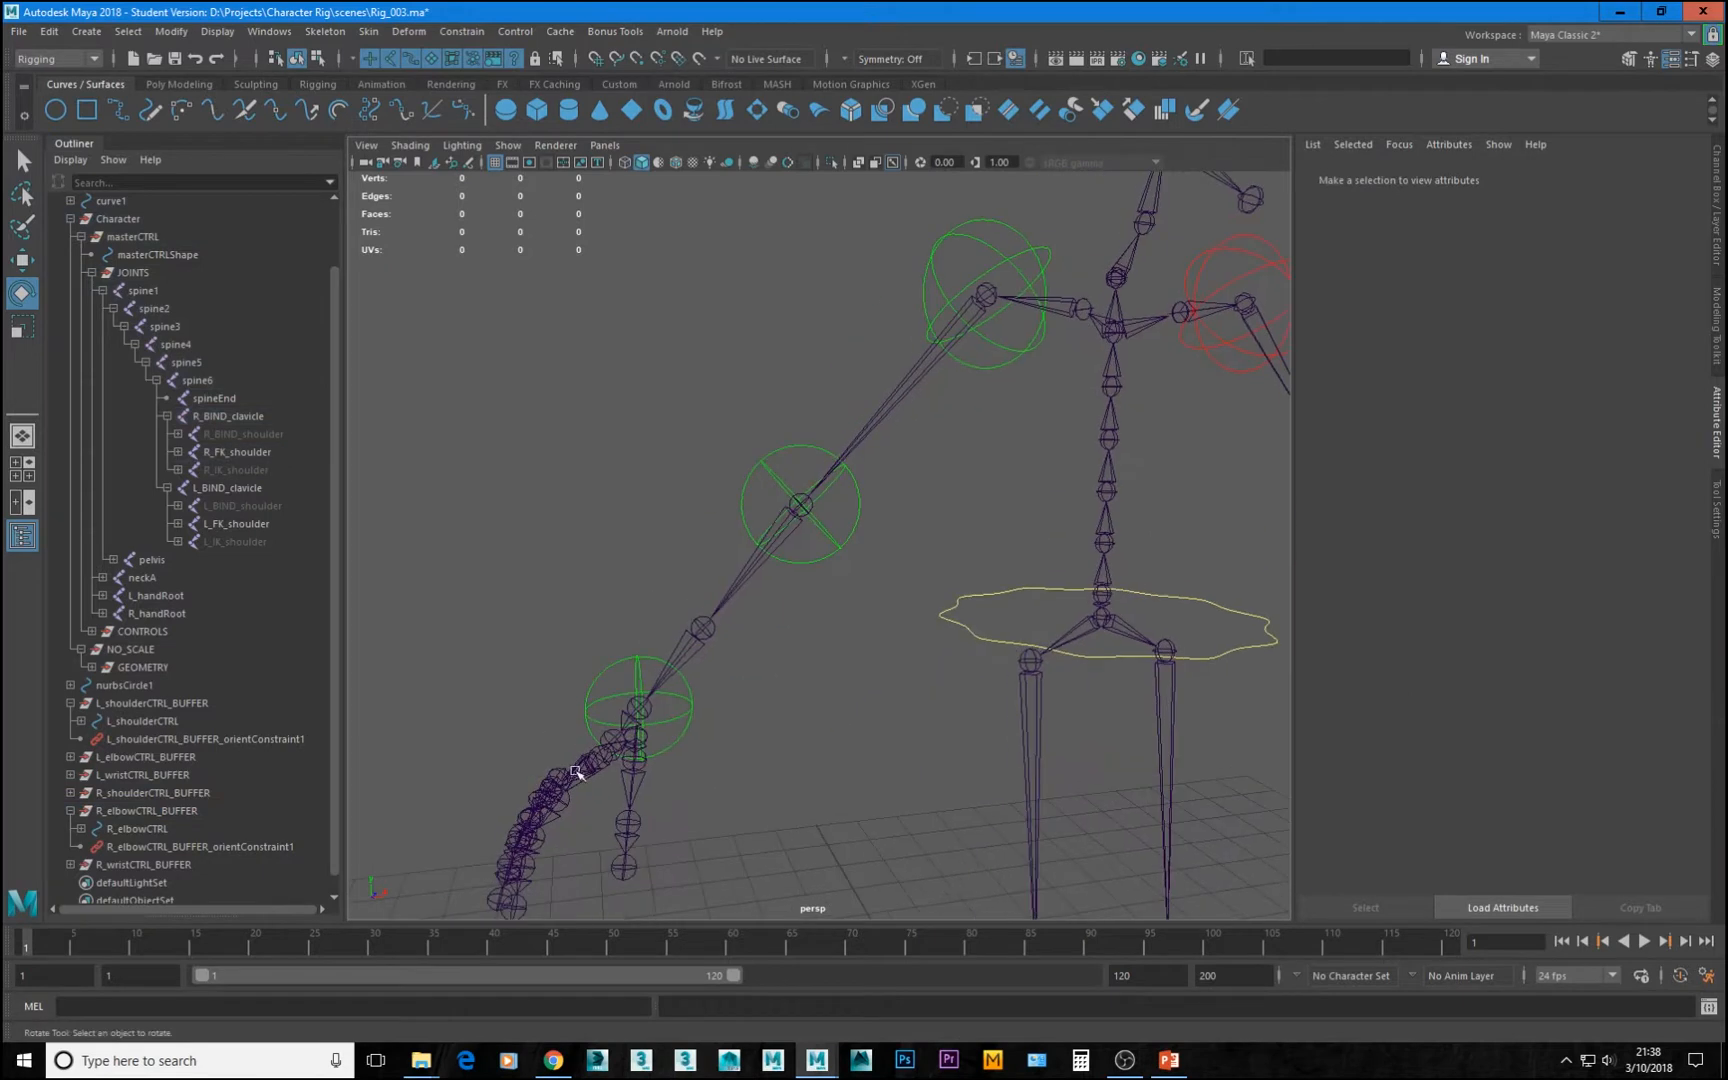
left_click(625, 713)
left_click(160, 865)
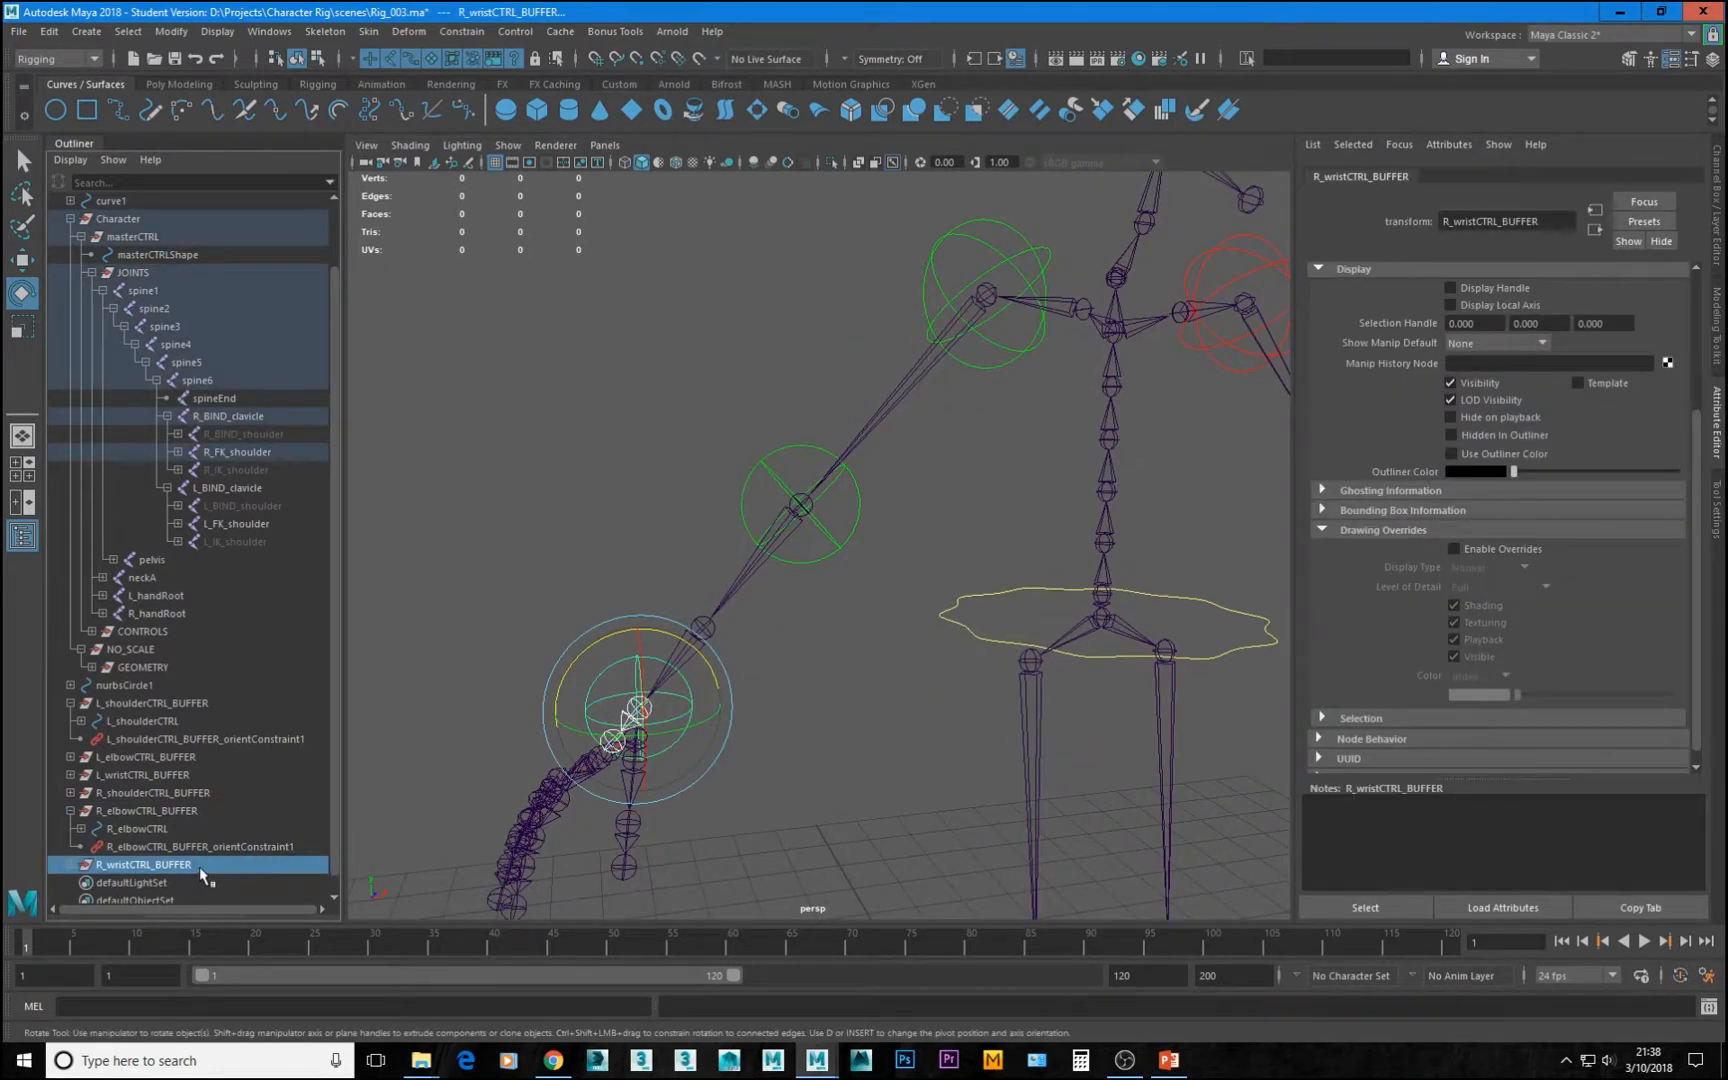
key("g")
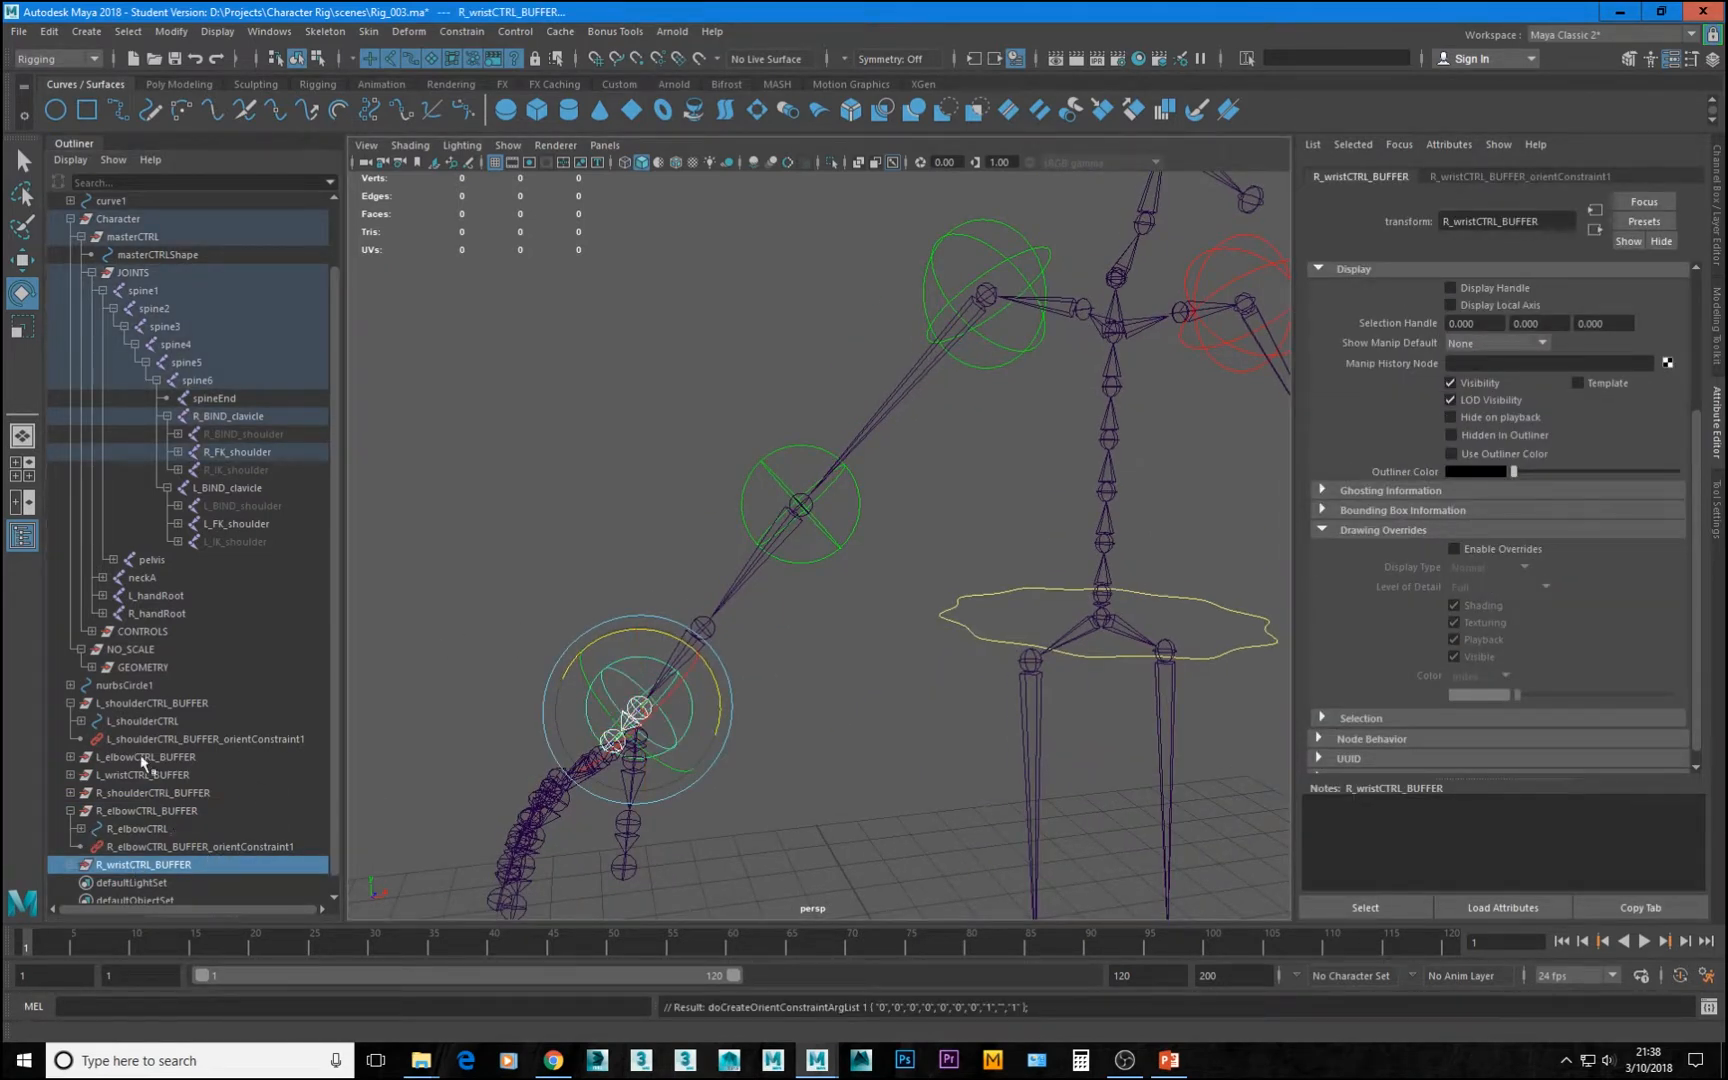
Delete the orient constraints inside all six left and right shoulder, elbow and wrist buffer groups
left_click(70, 758)
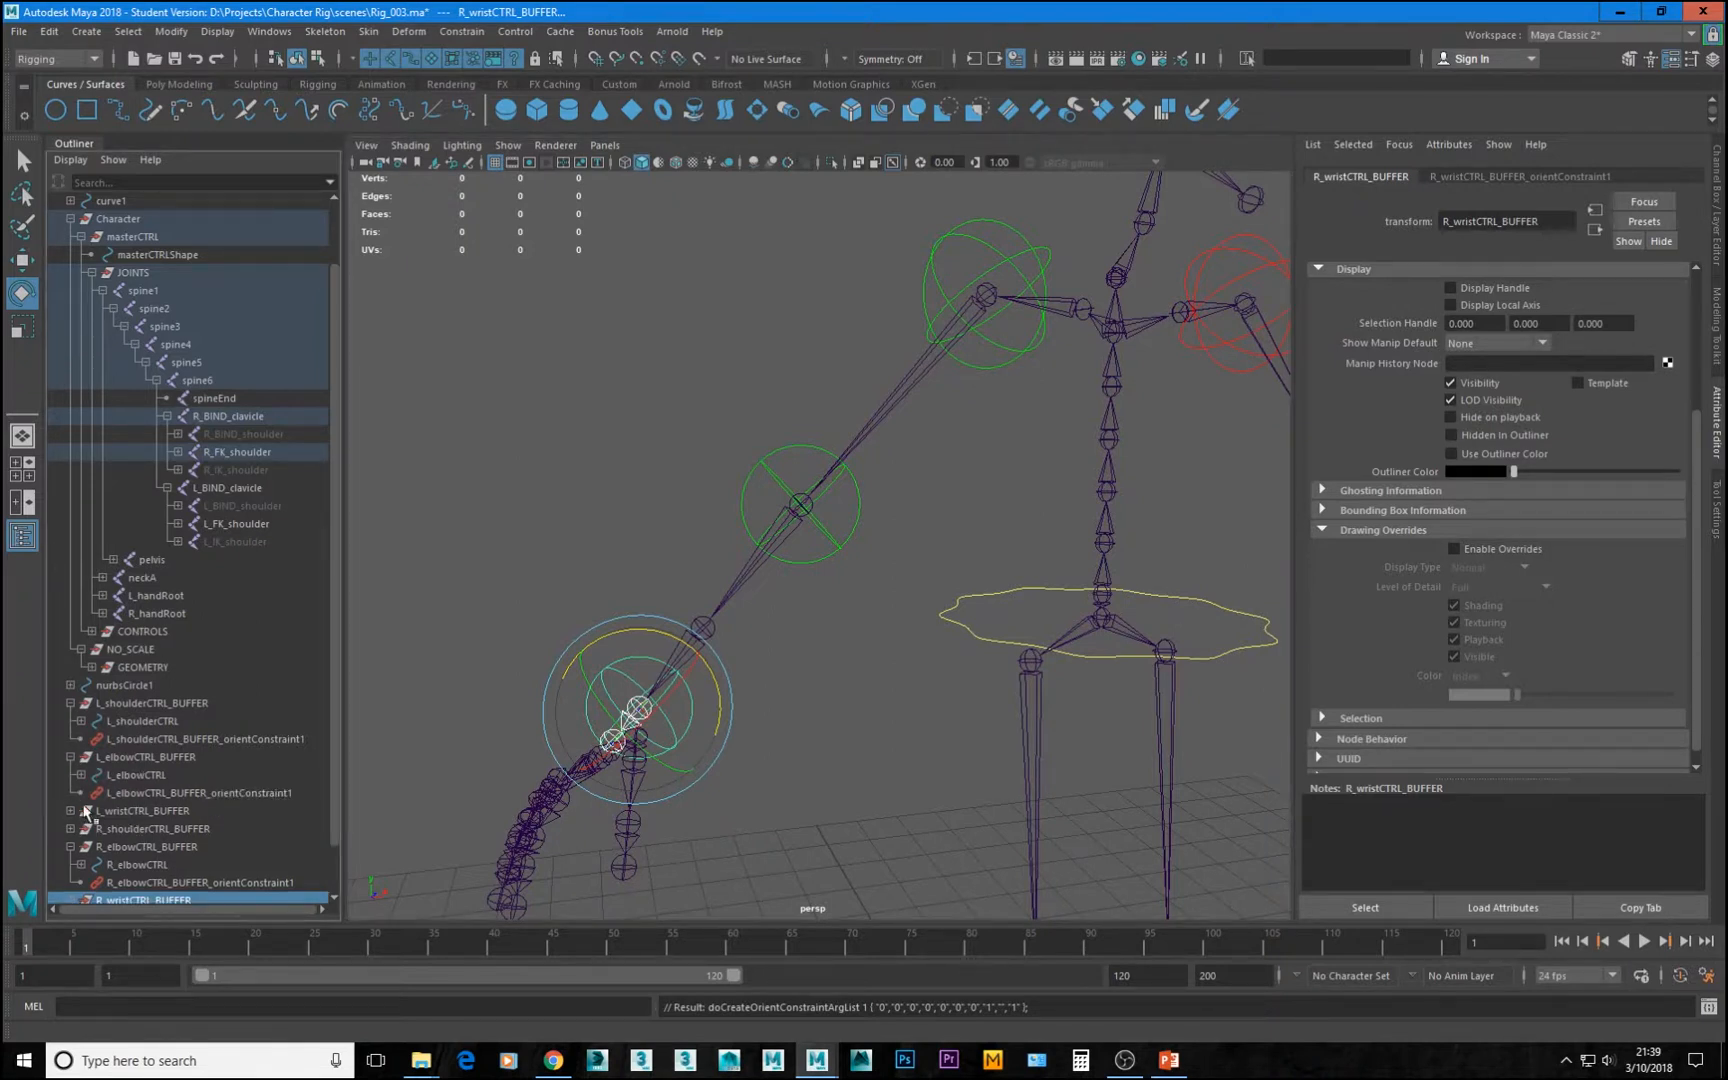
left_click(70, 811)
left_click(70, 866)
scroll(122, 740, "down", 3)
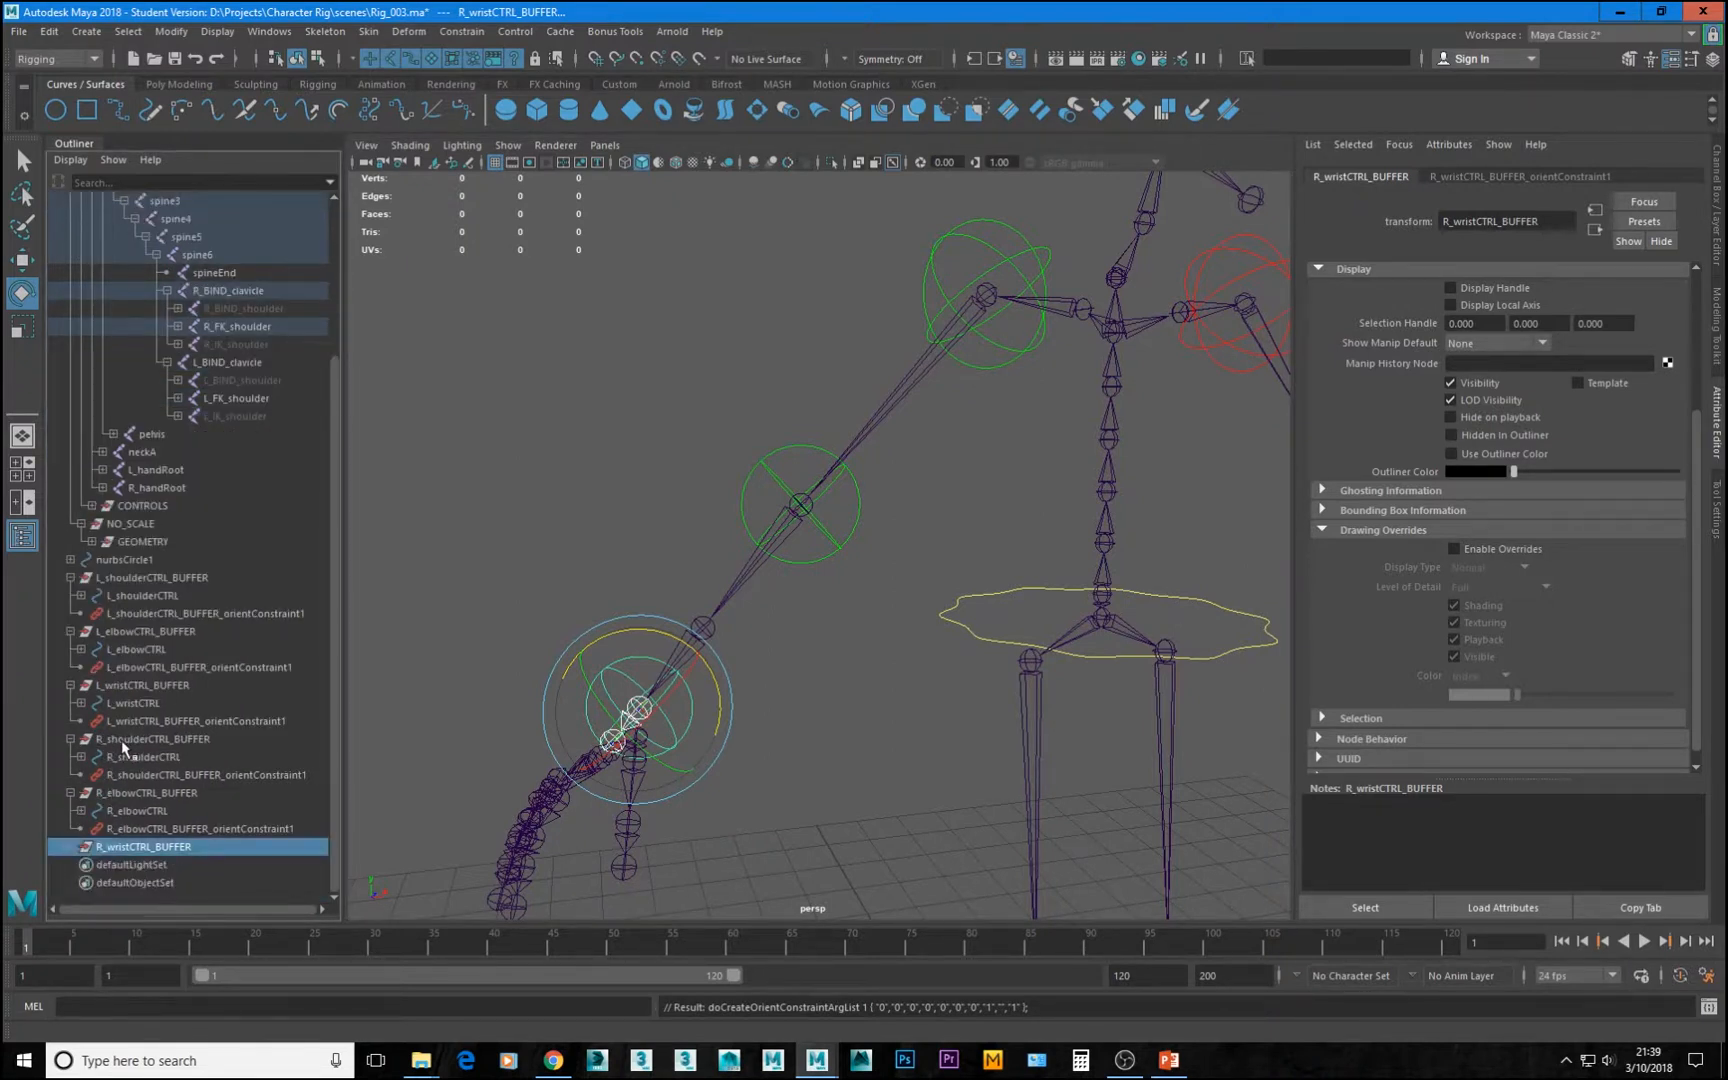
left_click(70, 846)
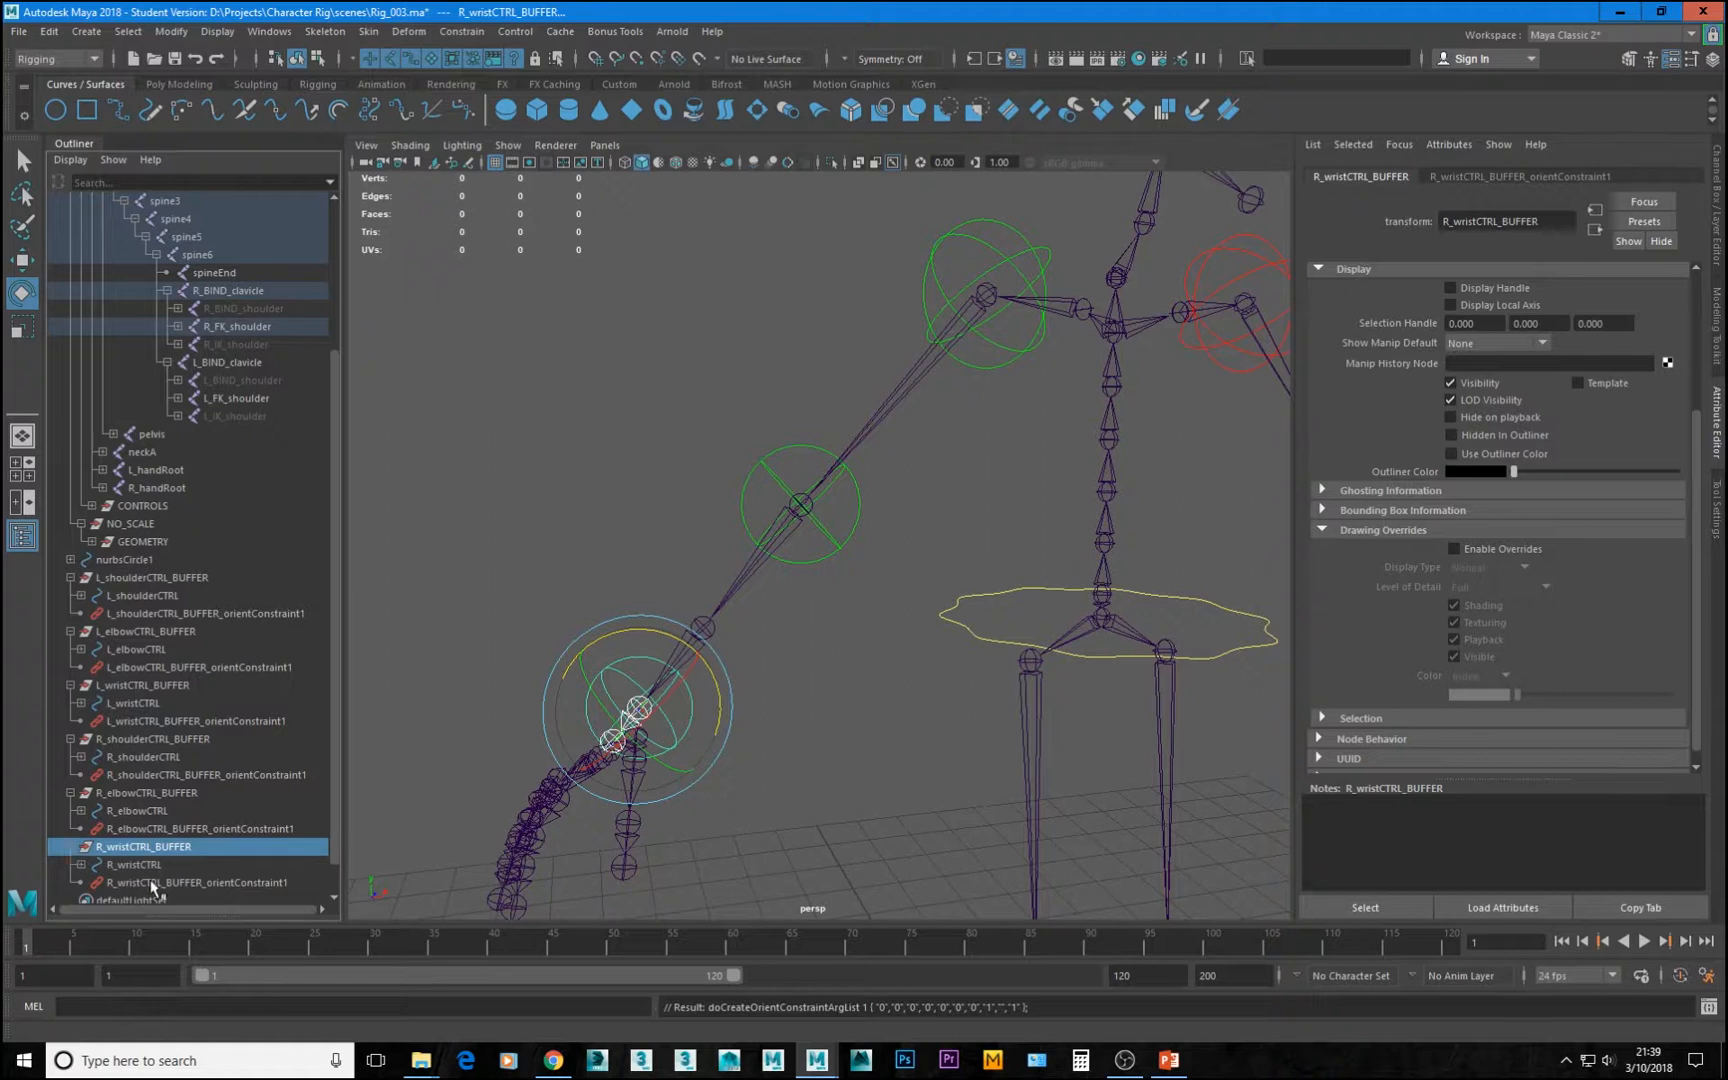
left_click(190, 882)
left_click(210, 828, "ctrl")
left_click(212, 774, "ctrl")
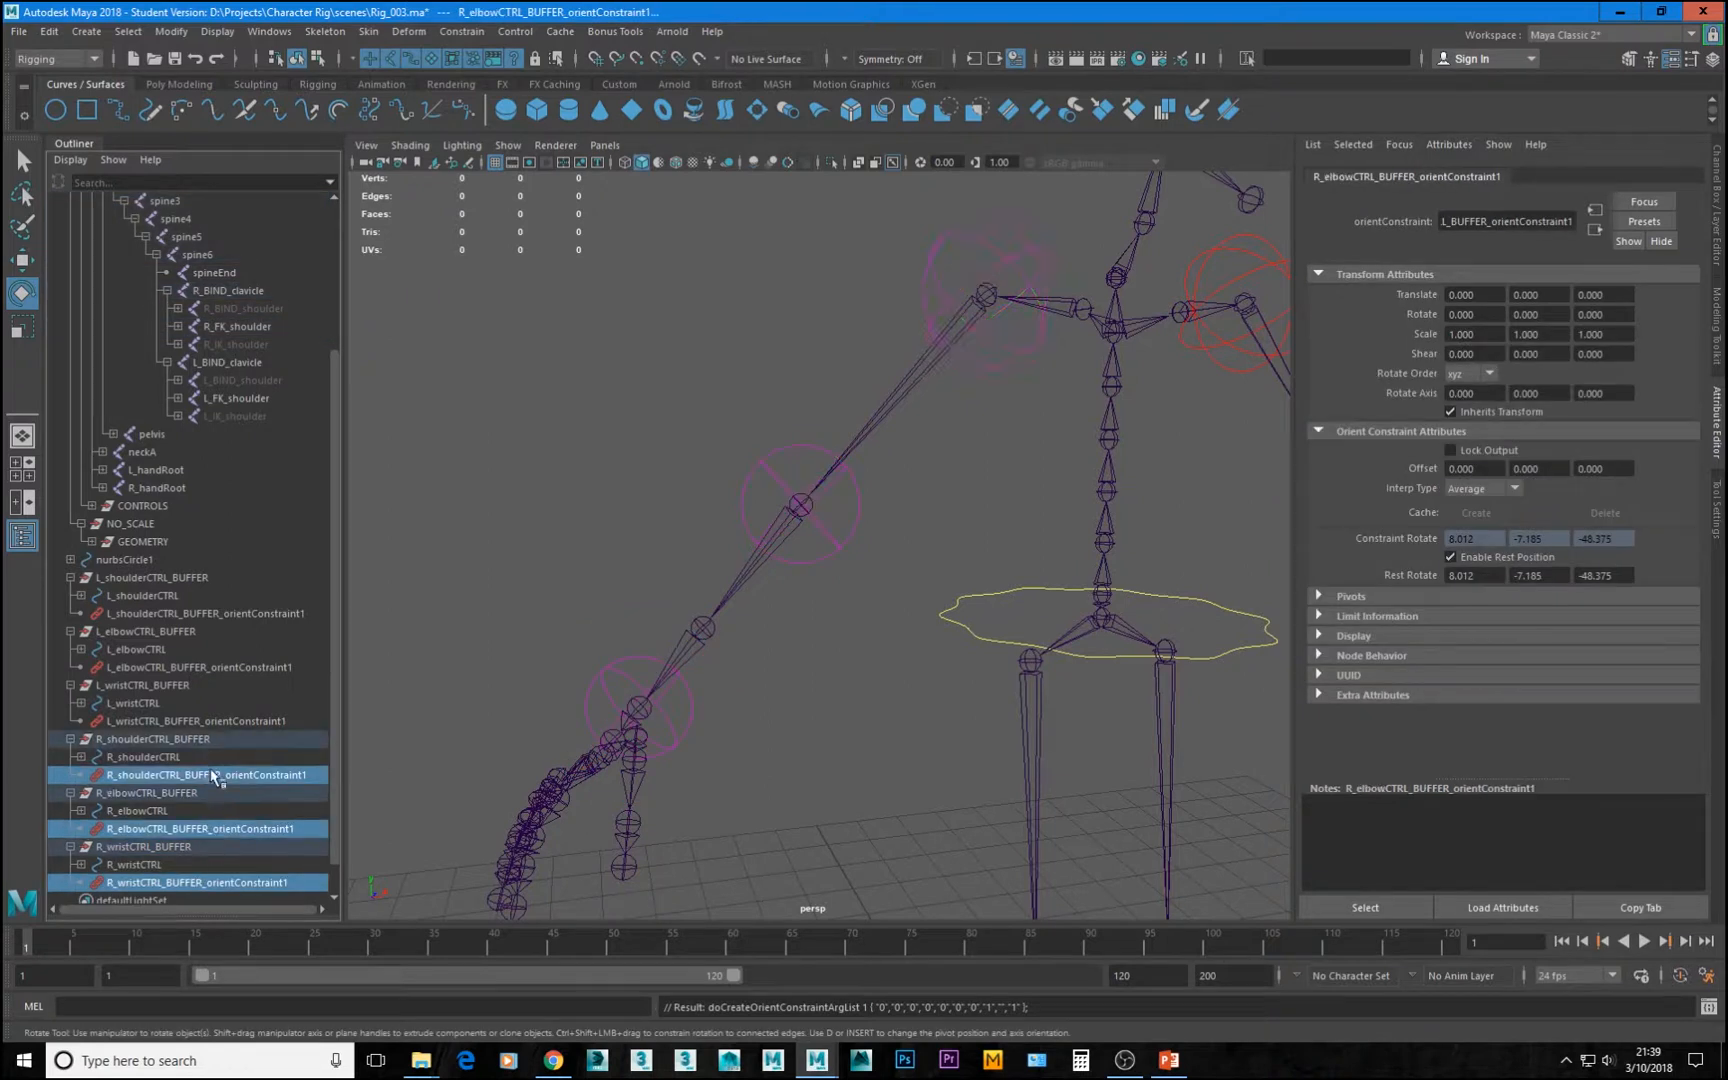
left_click(205, 719, "ctrl")
left_click(218, 668, "ctrl")
left_click(232, 614, "ctrl")
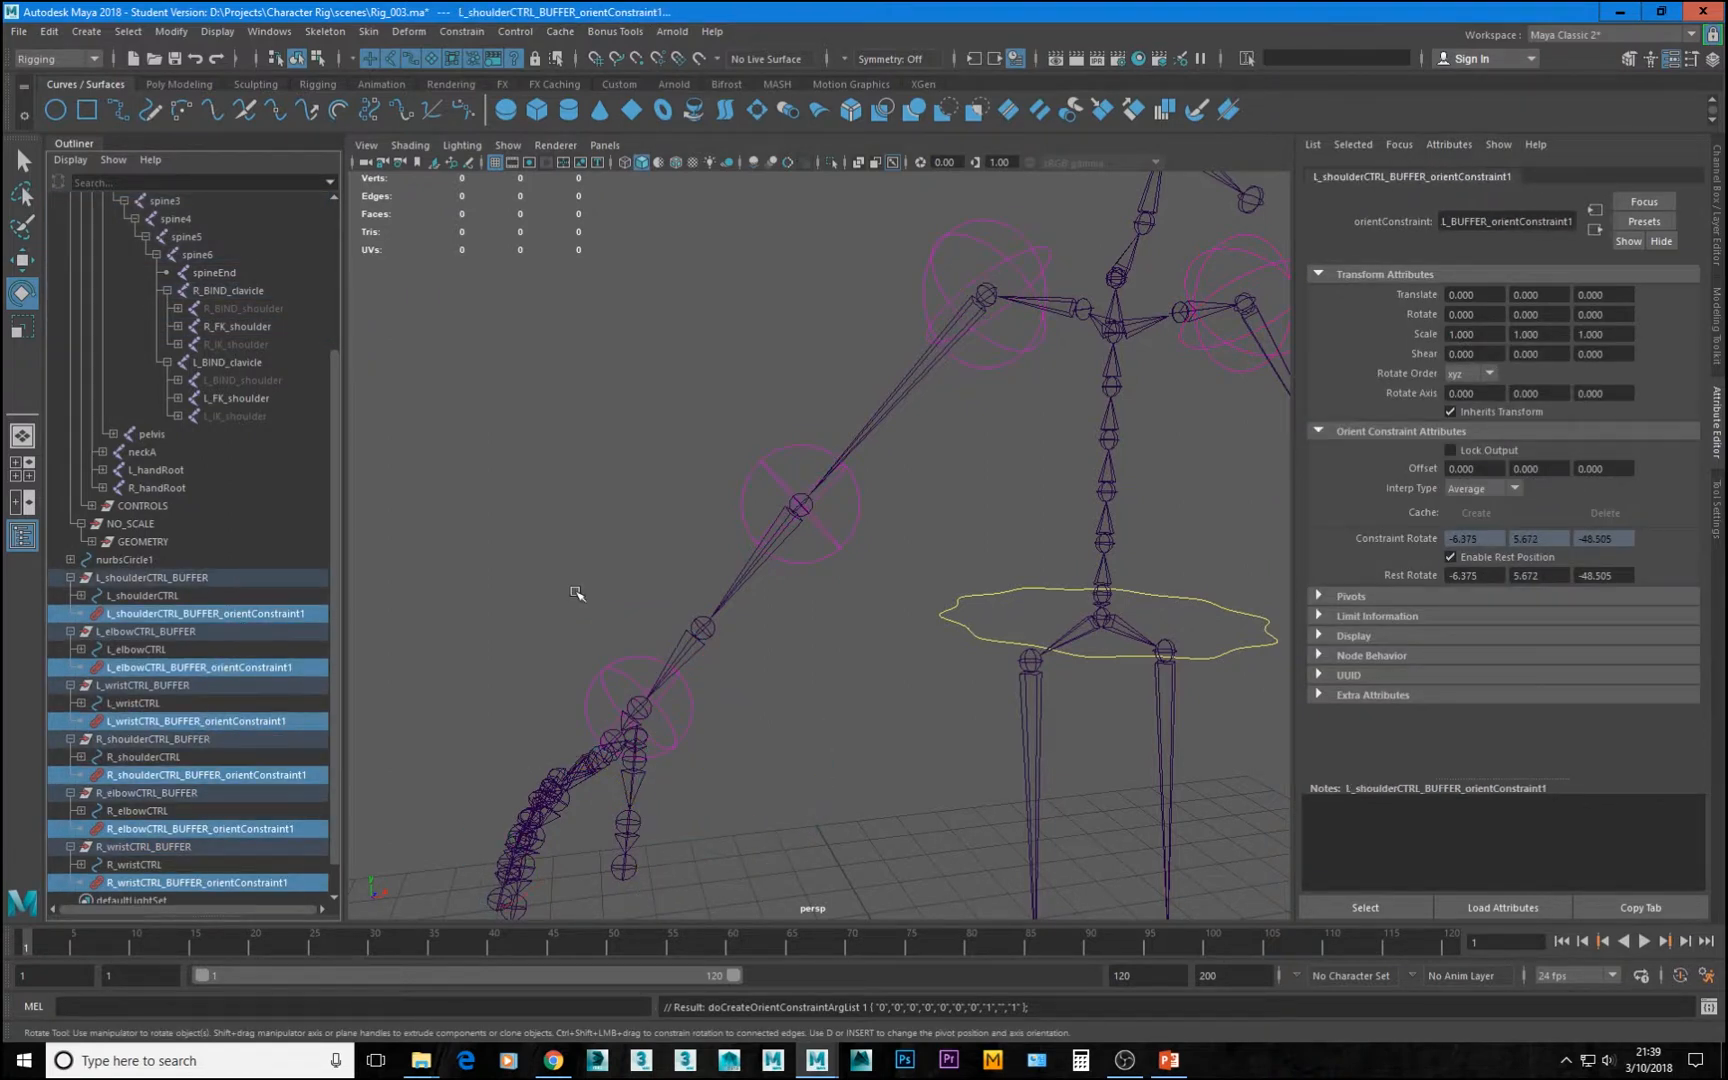
right_click_drag(1050, 610, 875, 621, "alt")
middle_click_drag(875, 621, 625, 624, "alt")
key("Delete")
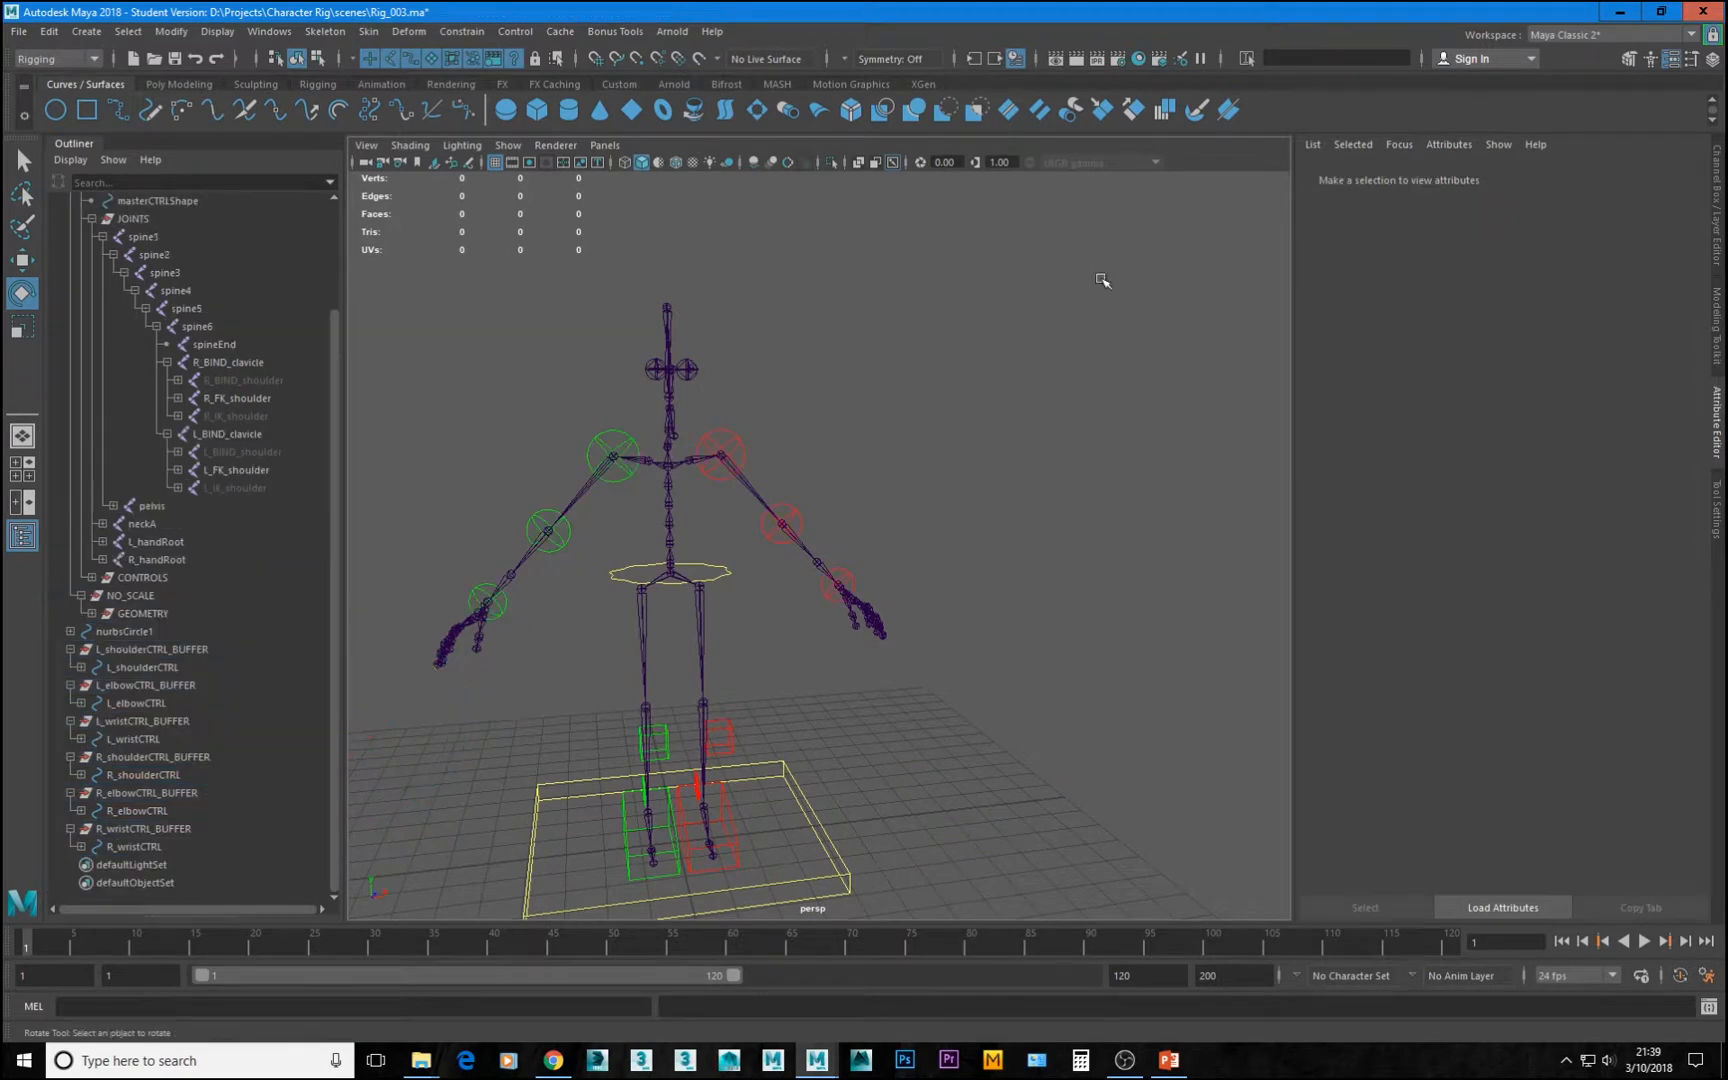
Examine the alignment of the arm controls and compare the channel values of L_shoulderCTRL and L_shoulderCTRL_BUFFER
right_click_drag(694, 481, 825, 579, "alt")
middle_click_drag(745, 410, 835, 535, "alt")
left_click_drag(780, 395, 818, 440, "alt")
right_click_drag(818, 440, 960, 560, "alt")
left_click_drag(875, 580, 752, 536, "alt")
right_click_drag(880, 530, 667, 550, "alt")
left_click_drag(667, 550, 795, 513, "alt")
left_click(791, 486)
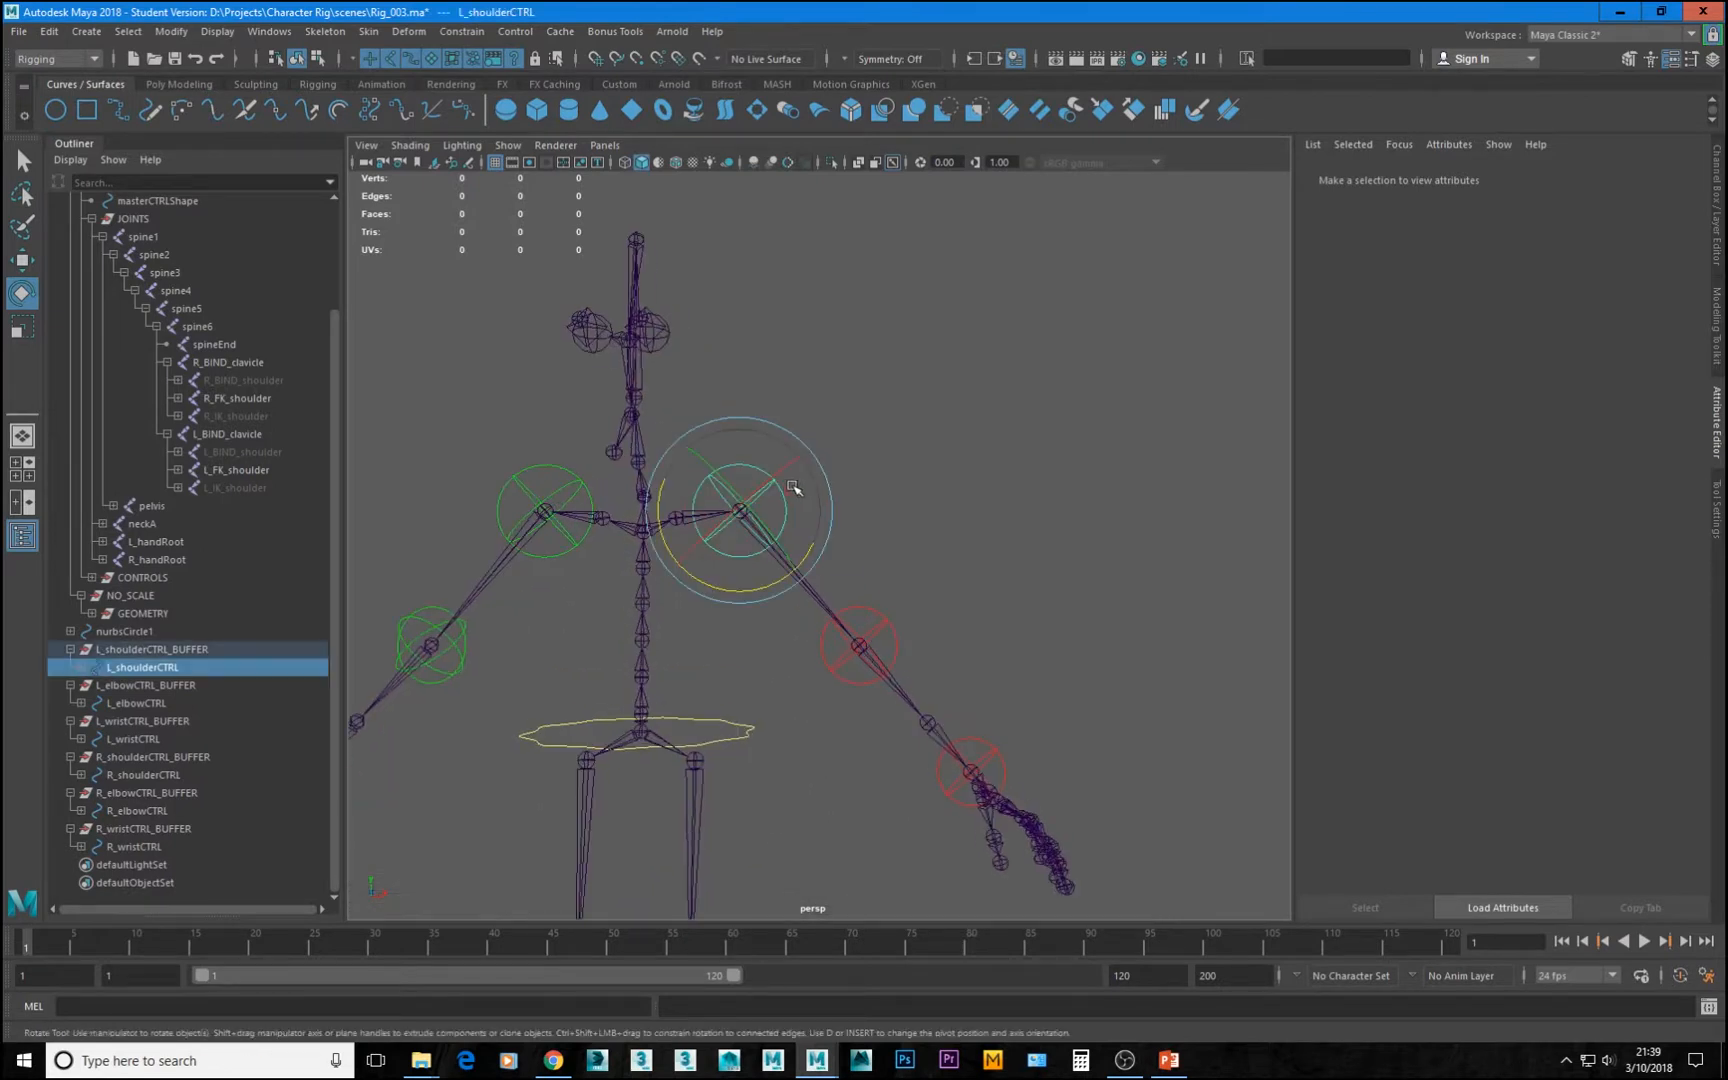
left_click(1713, 205)
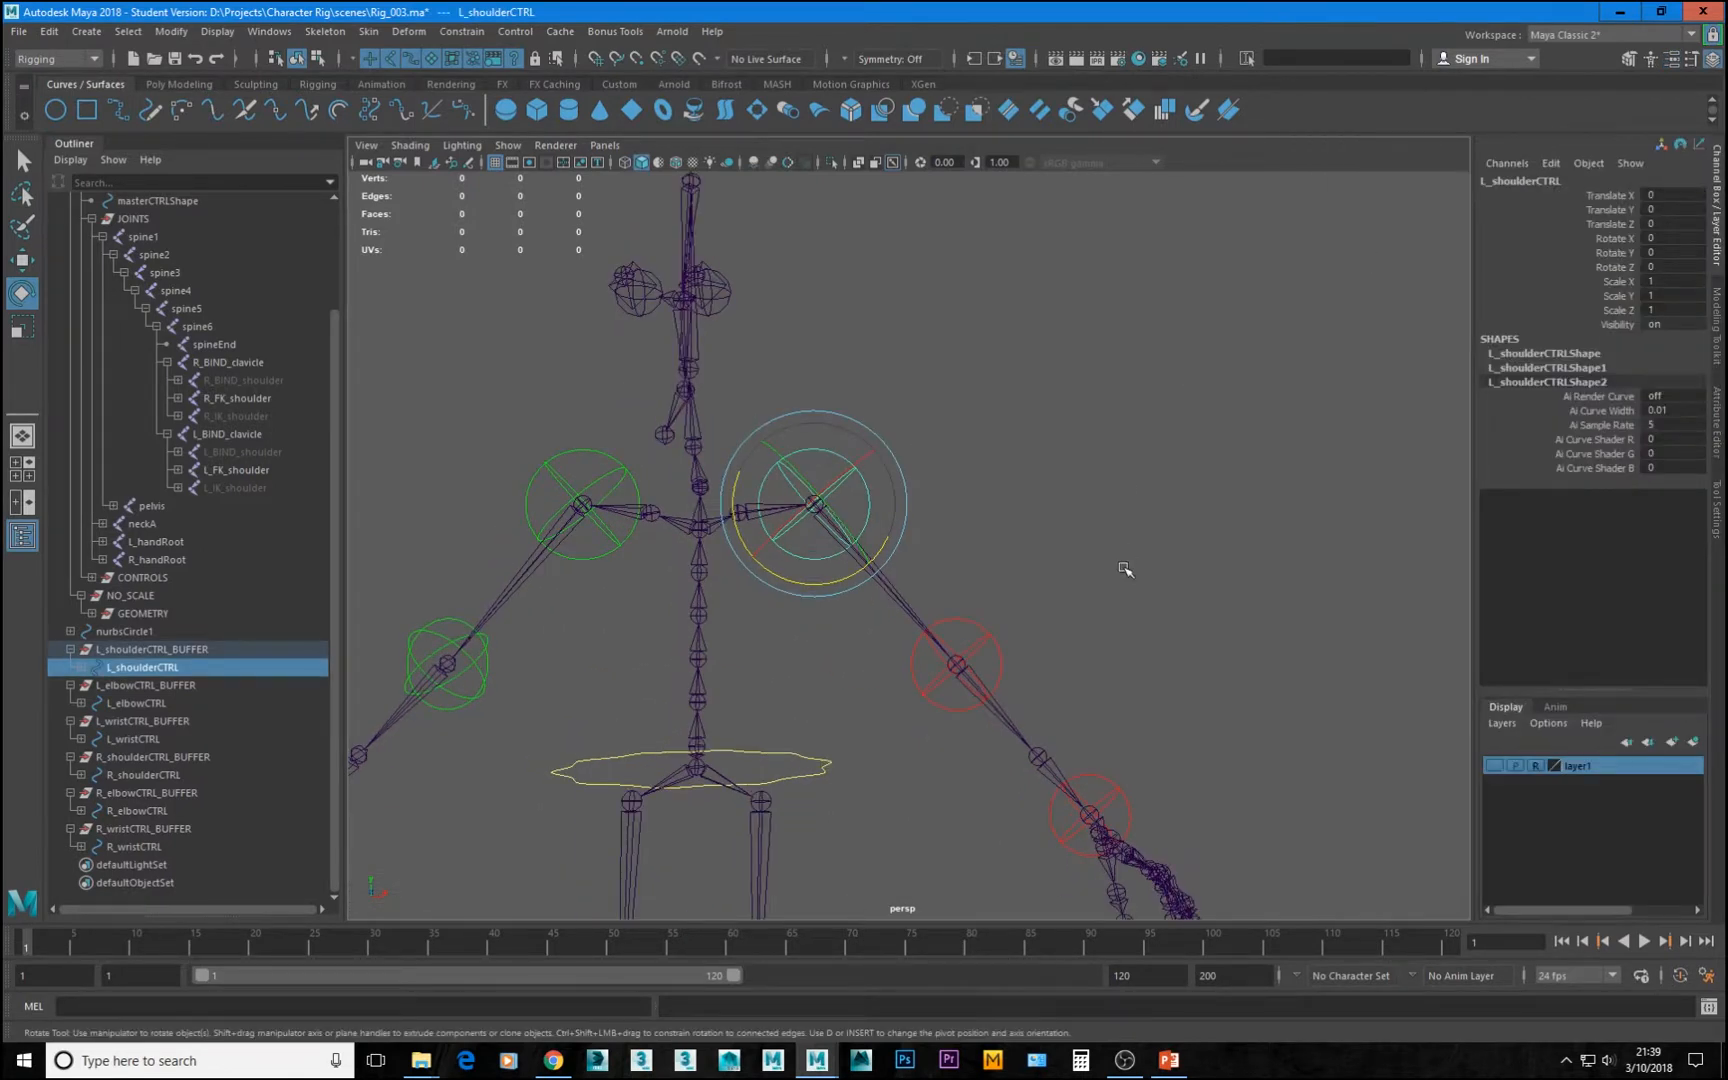
scroll(856, 555, "up", 5)
left_click(229, 651)
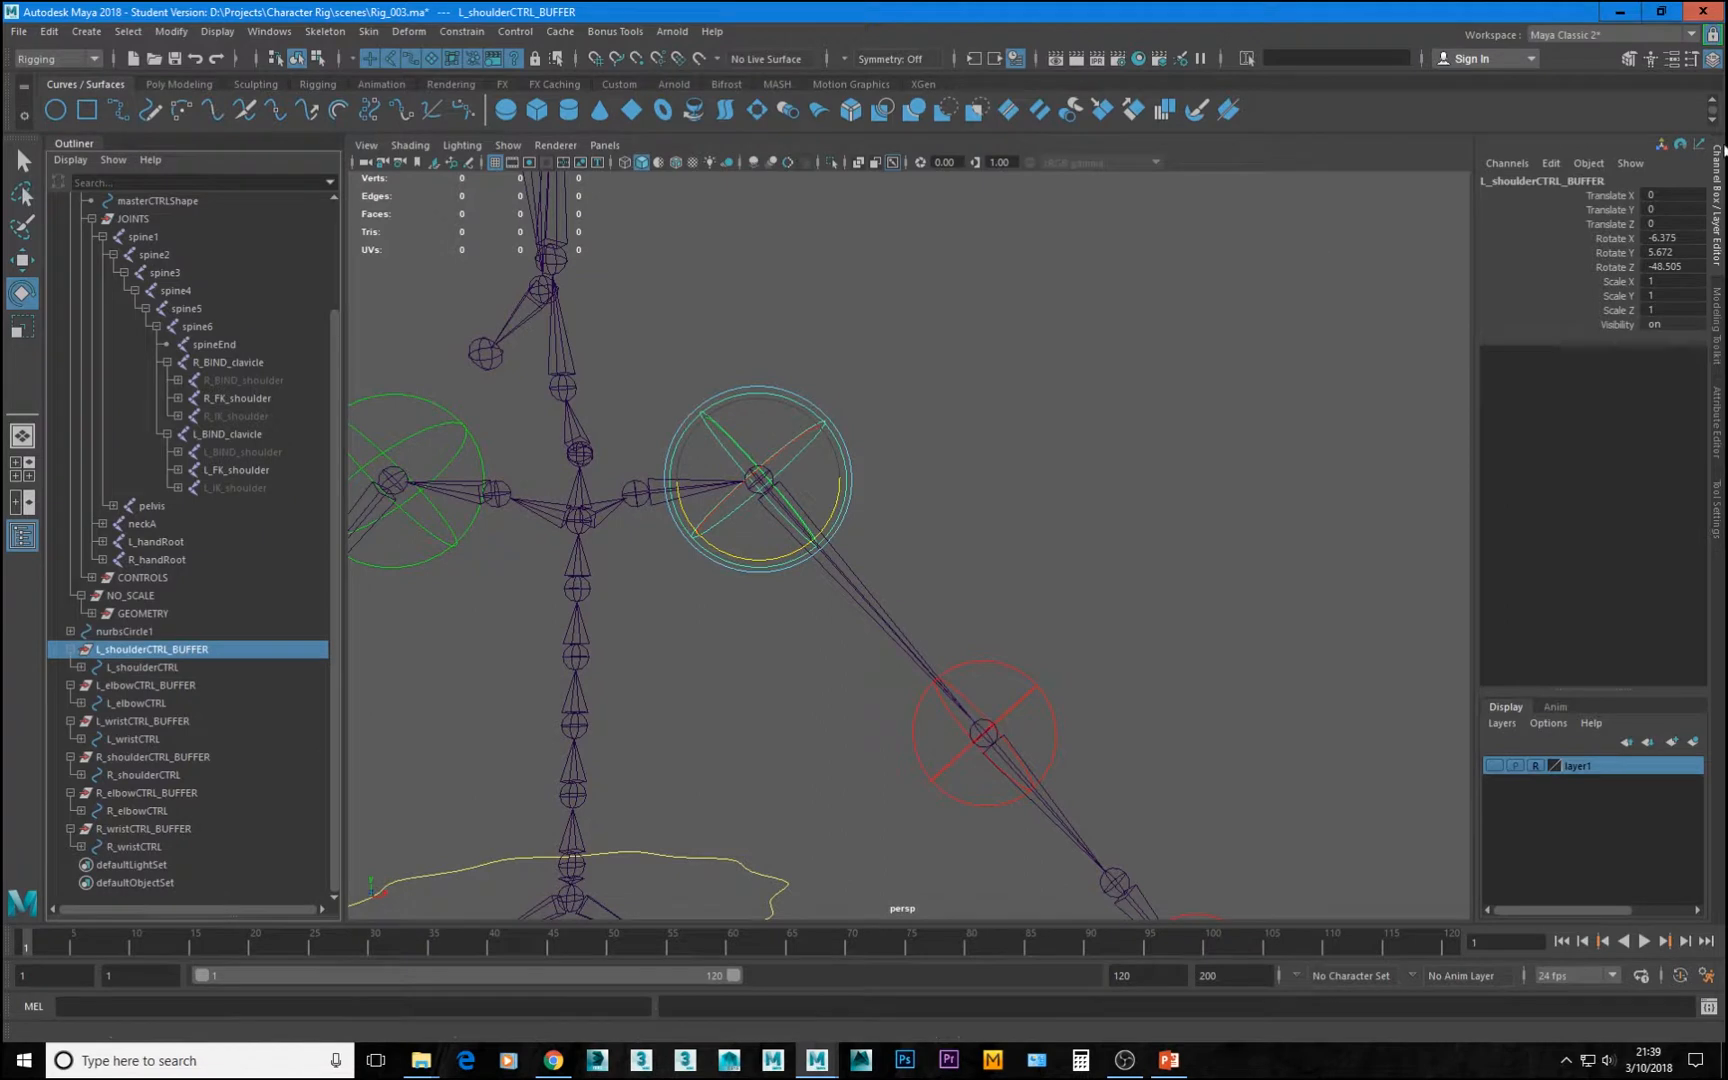
Compare the rotation channels of L_shoulderCTRL with those of its parent buffer group
left_click(170, 667)
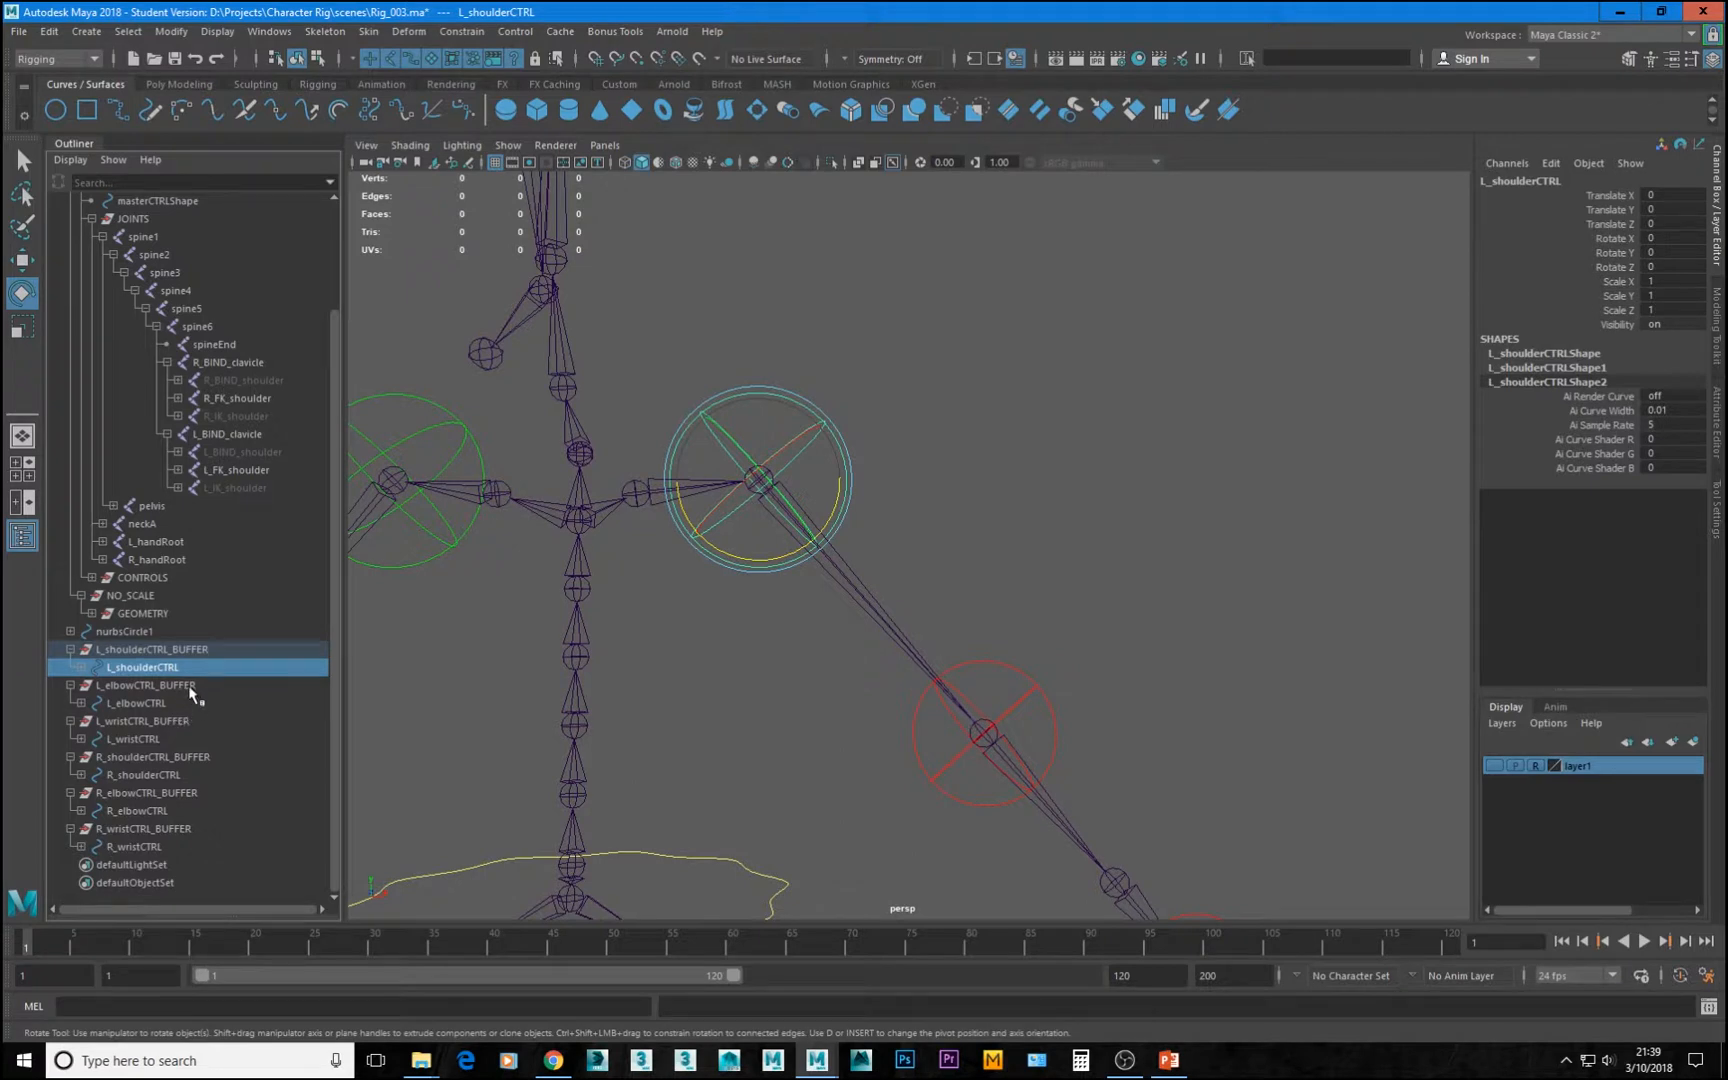
left_click(190, 649)
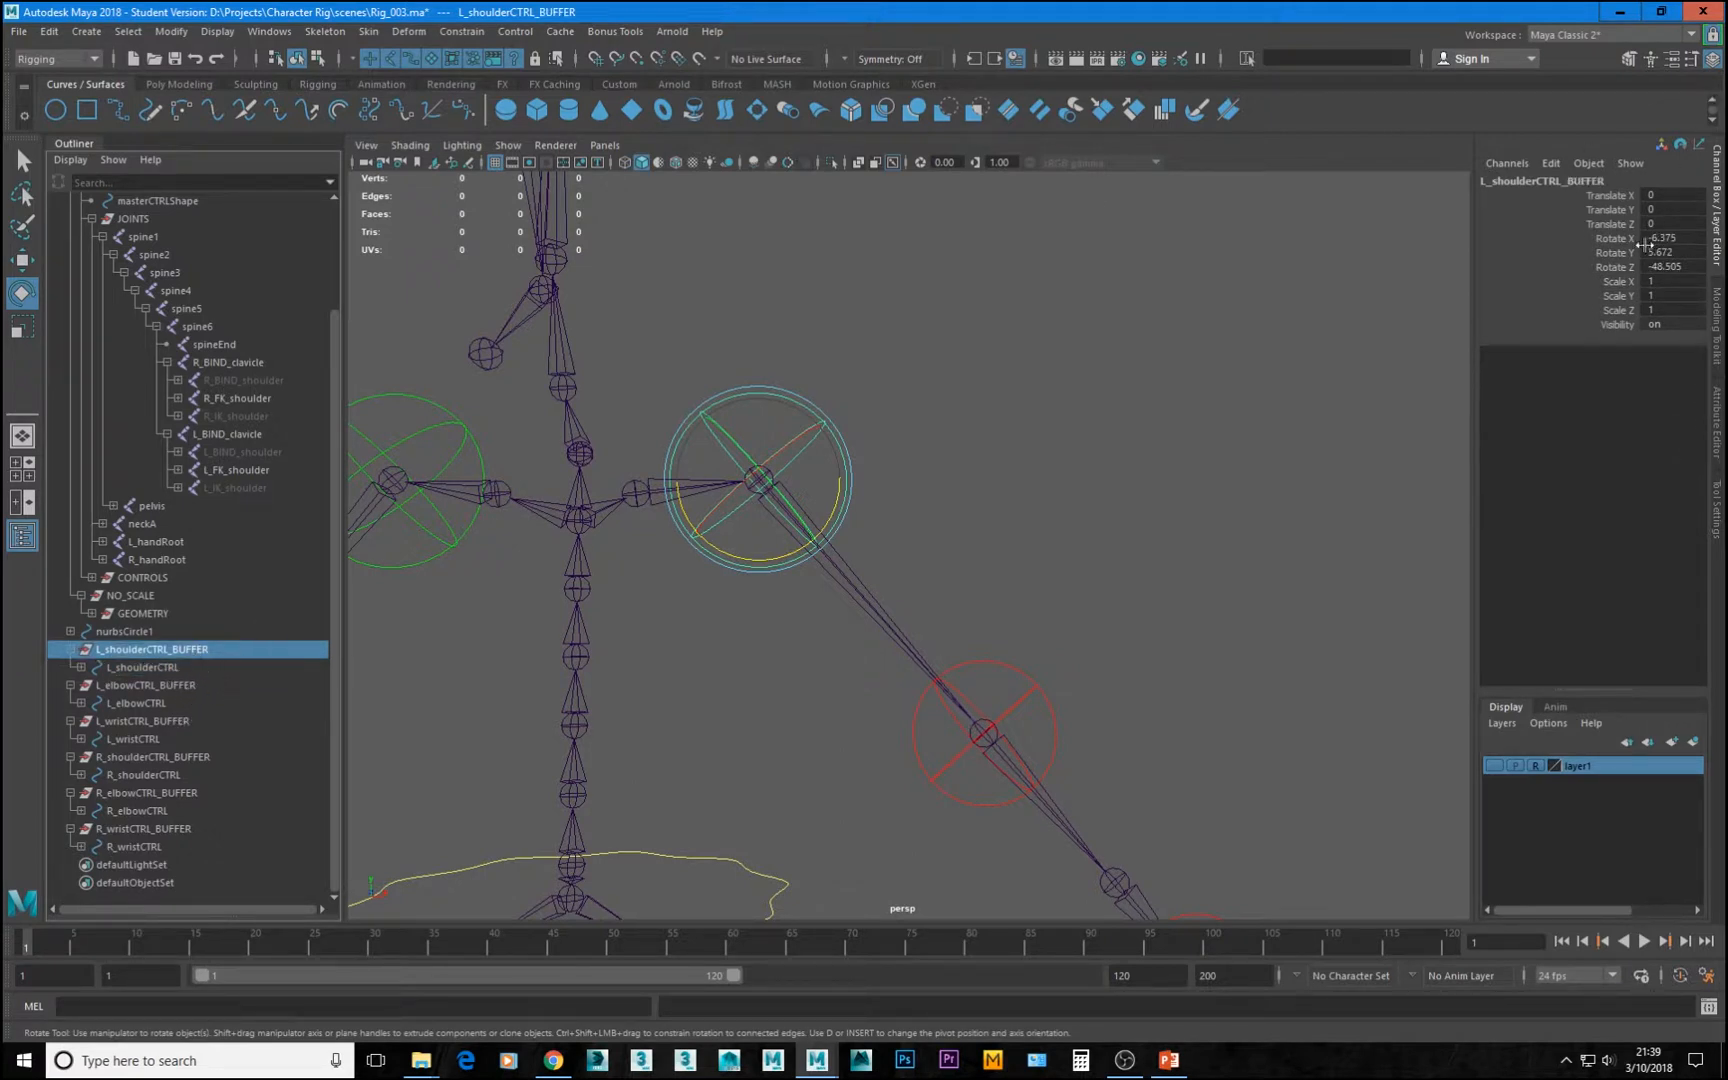
left_click(160, 667)
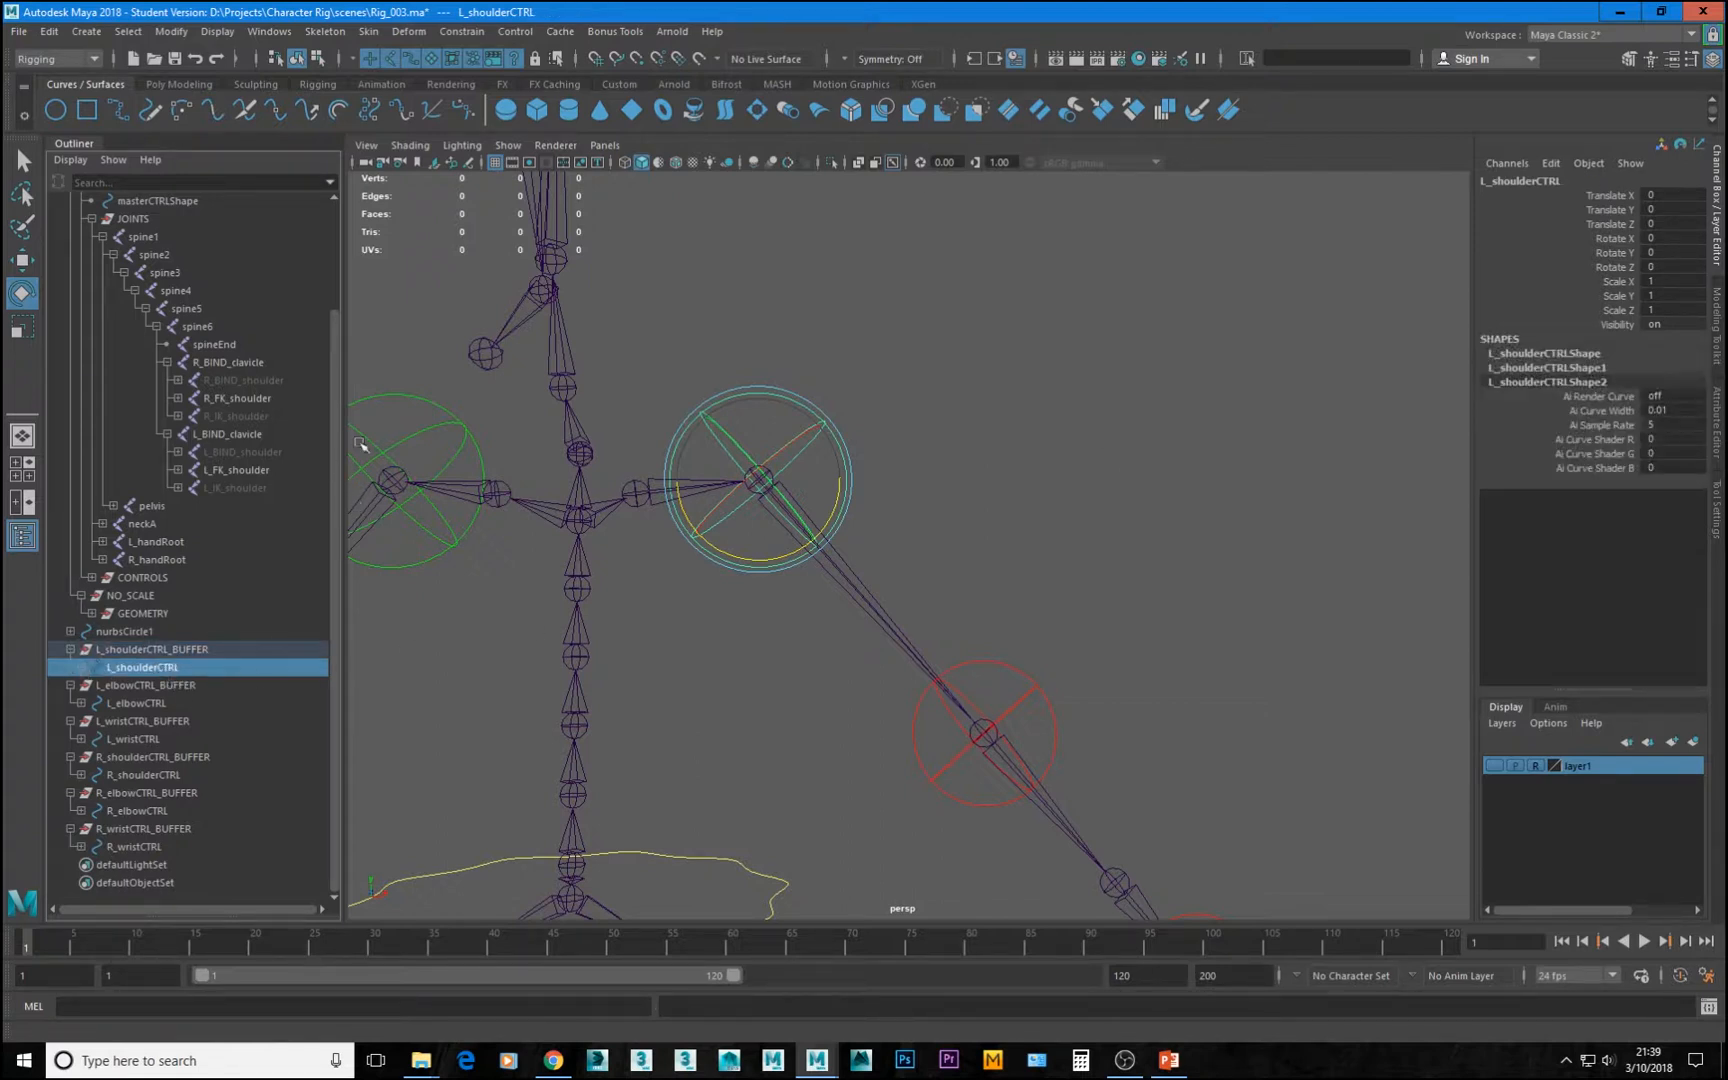
left_click(259, 652)
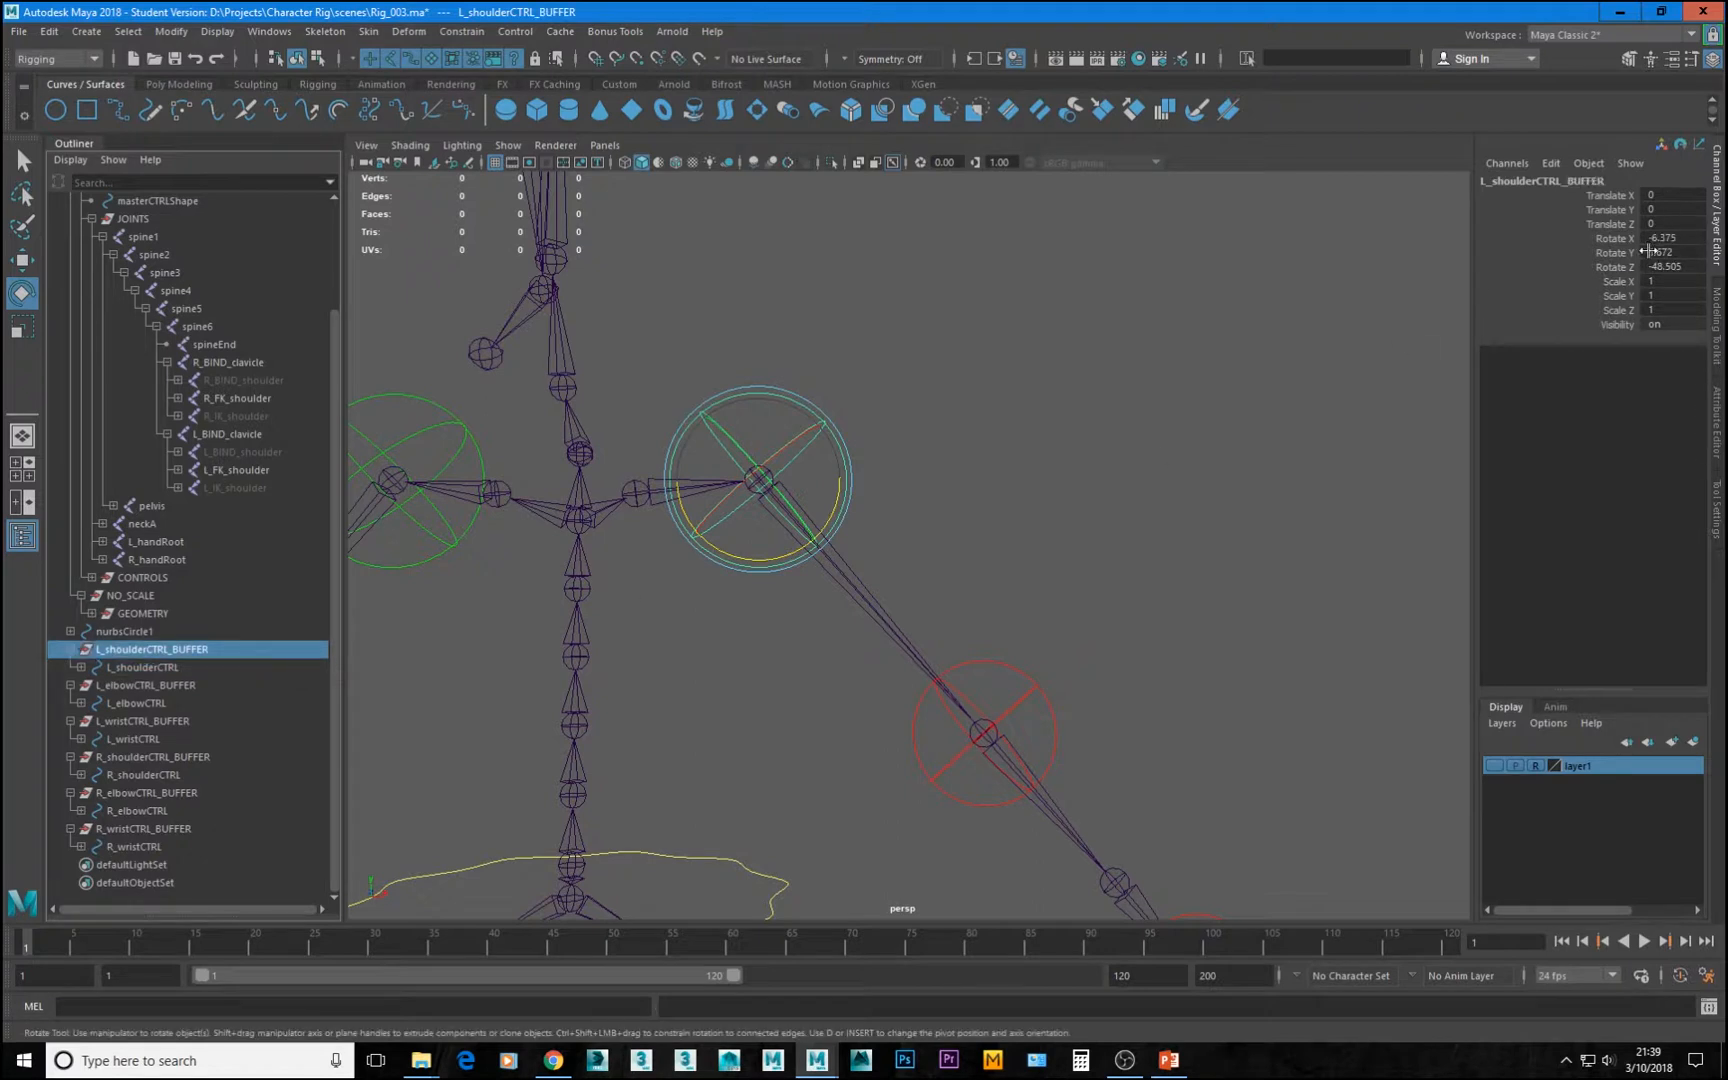
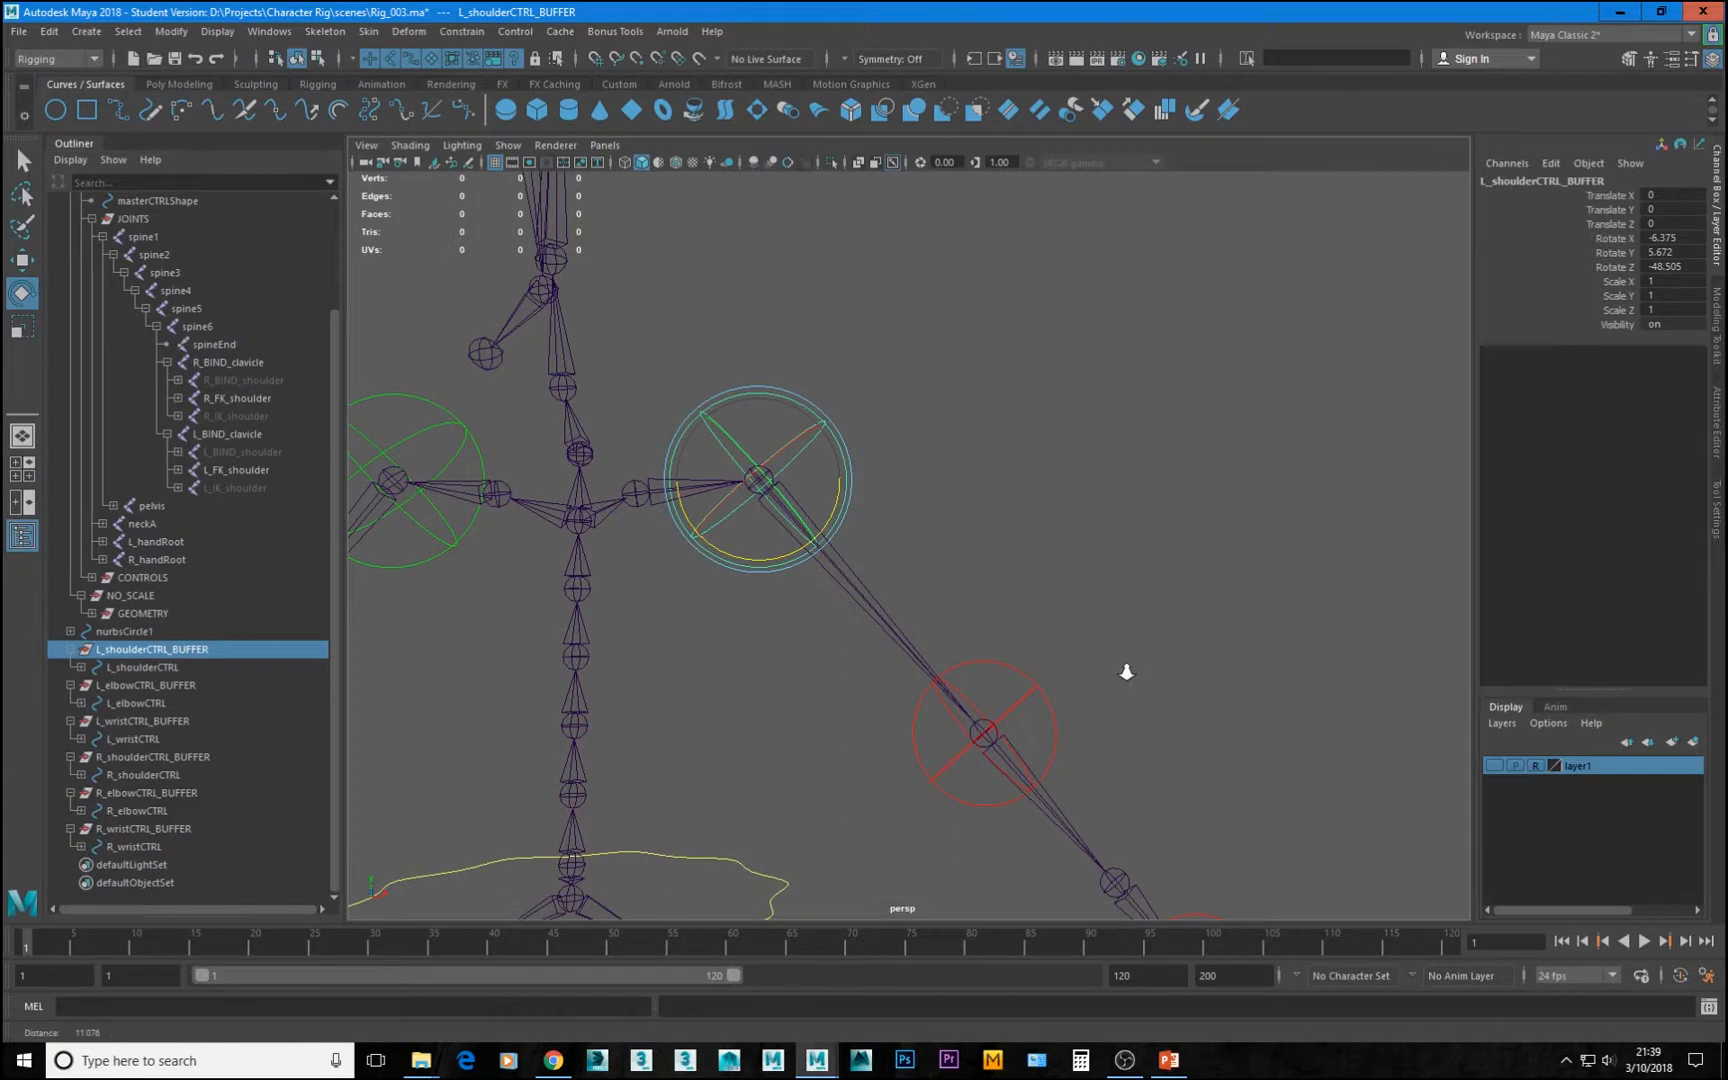
Examine the local axis directions of the right FK elbow joint against its surrounding control curve
right_click_drag(1122, 671, 770, 670, "alt")
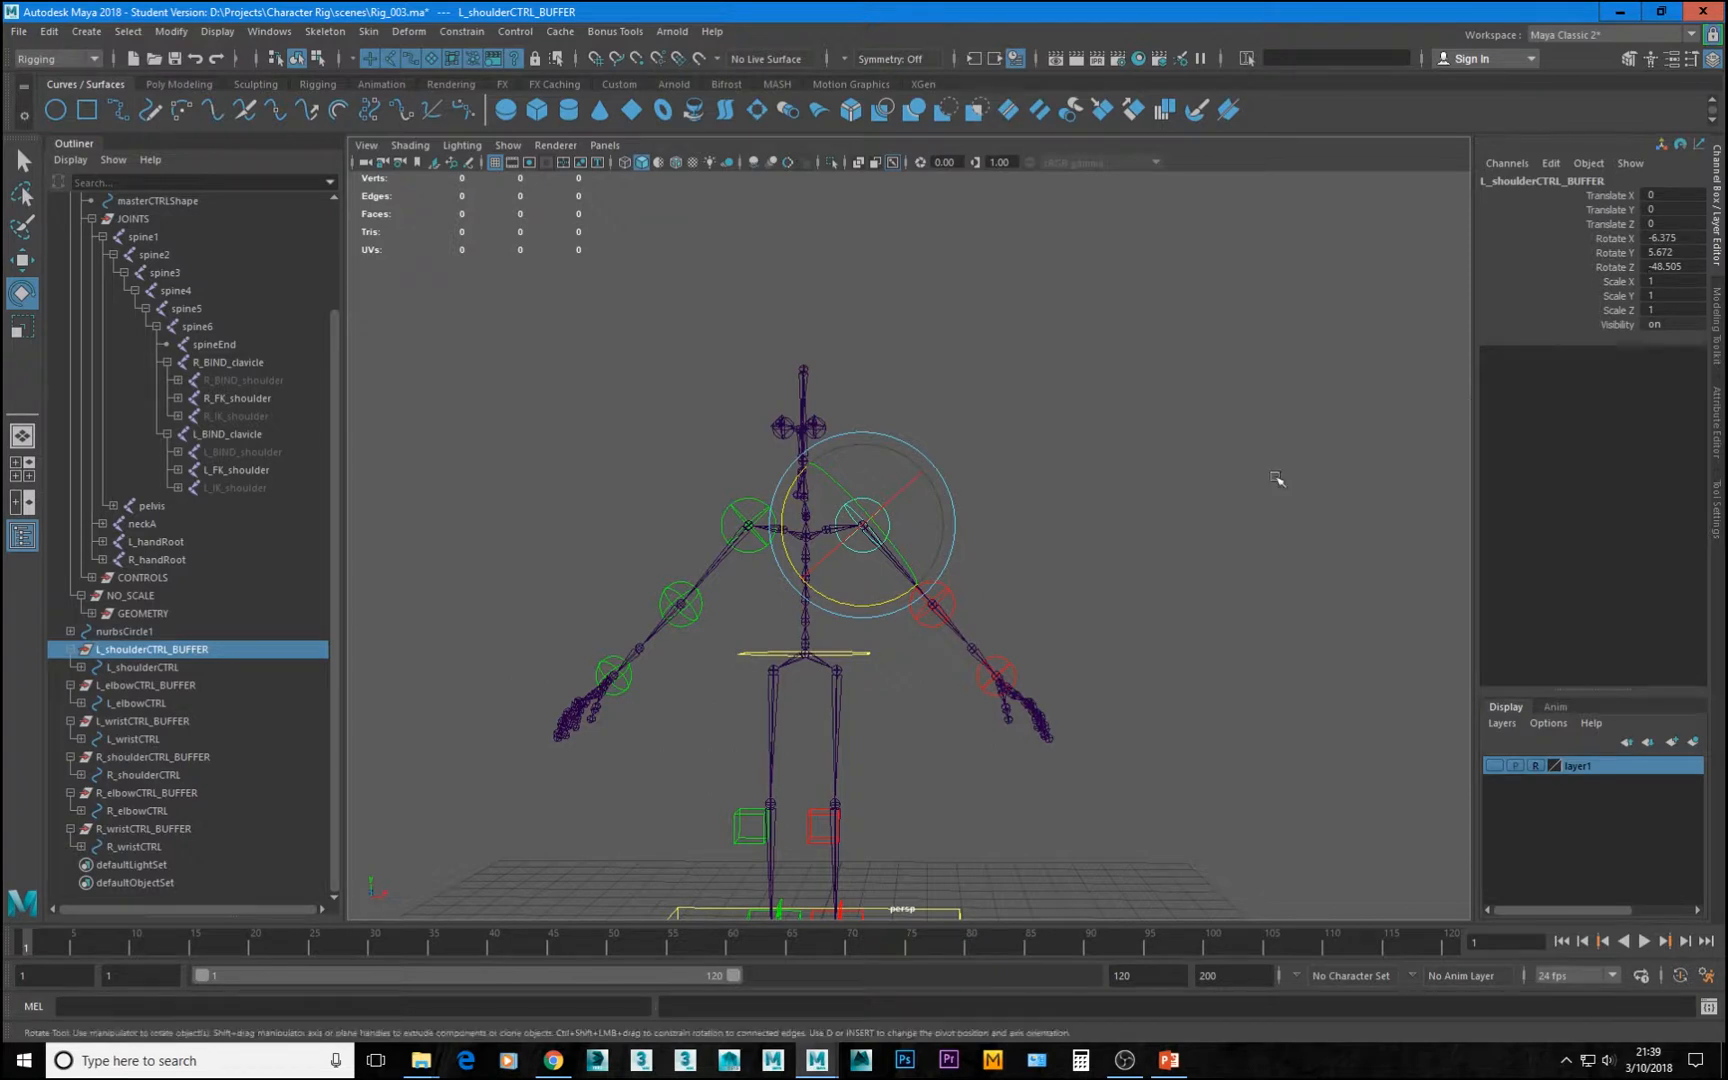
scroll(1107, 802, "up", 5)
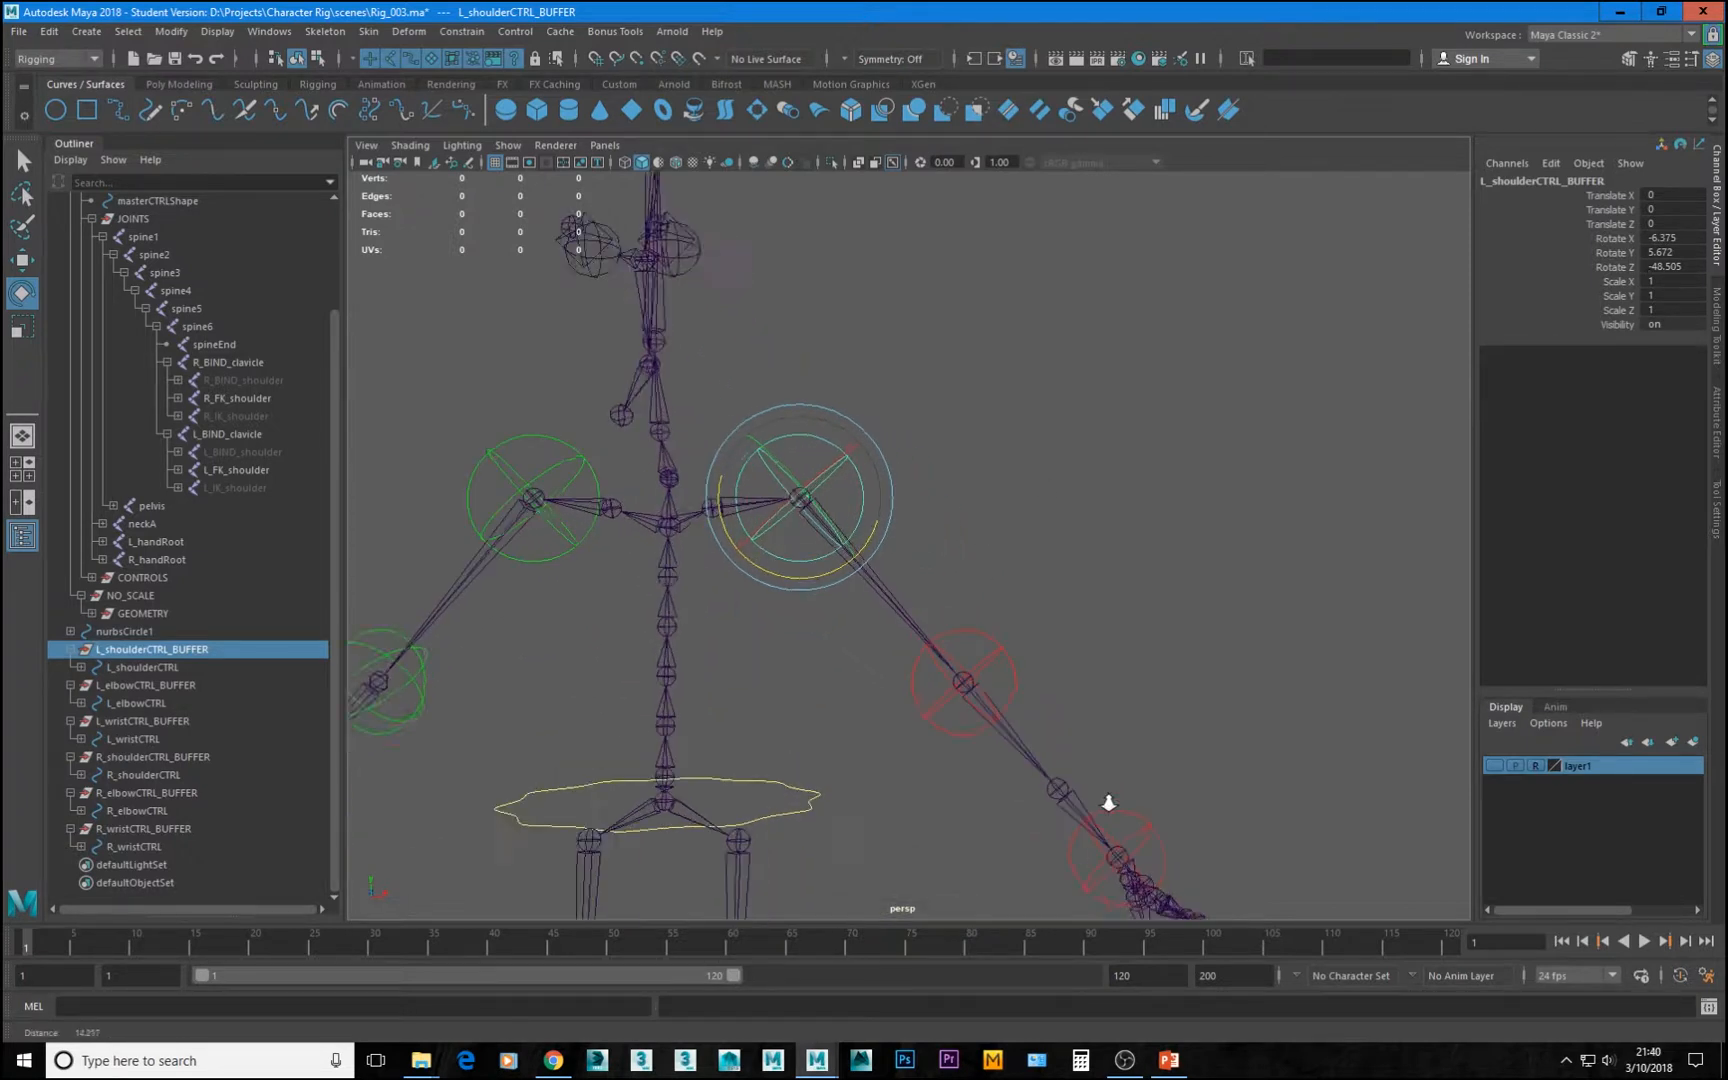
middle_click_drag(1018, 560, 1222, 476, "alt")
left_click_drag(704, 491, 944, 366, "alt")
right_click_drag(944, 366, 988, 648, "alt")
left_click(817, 465)
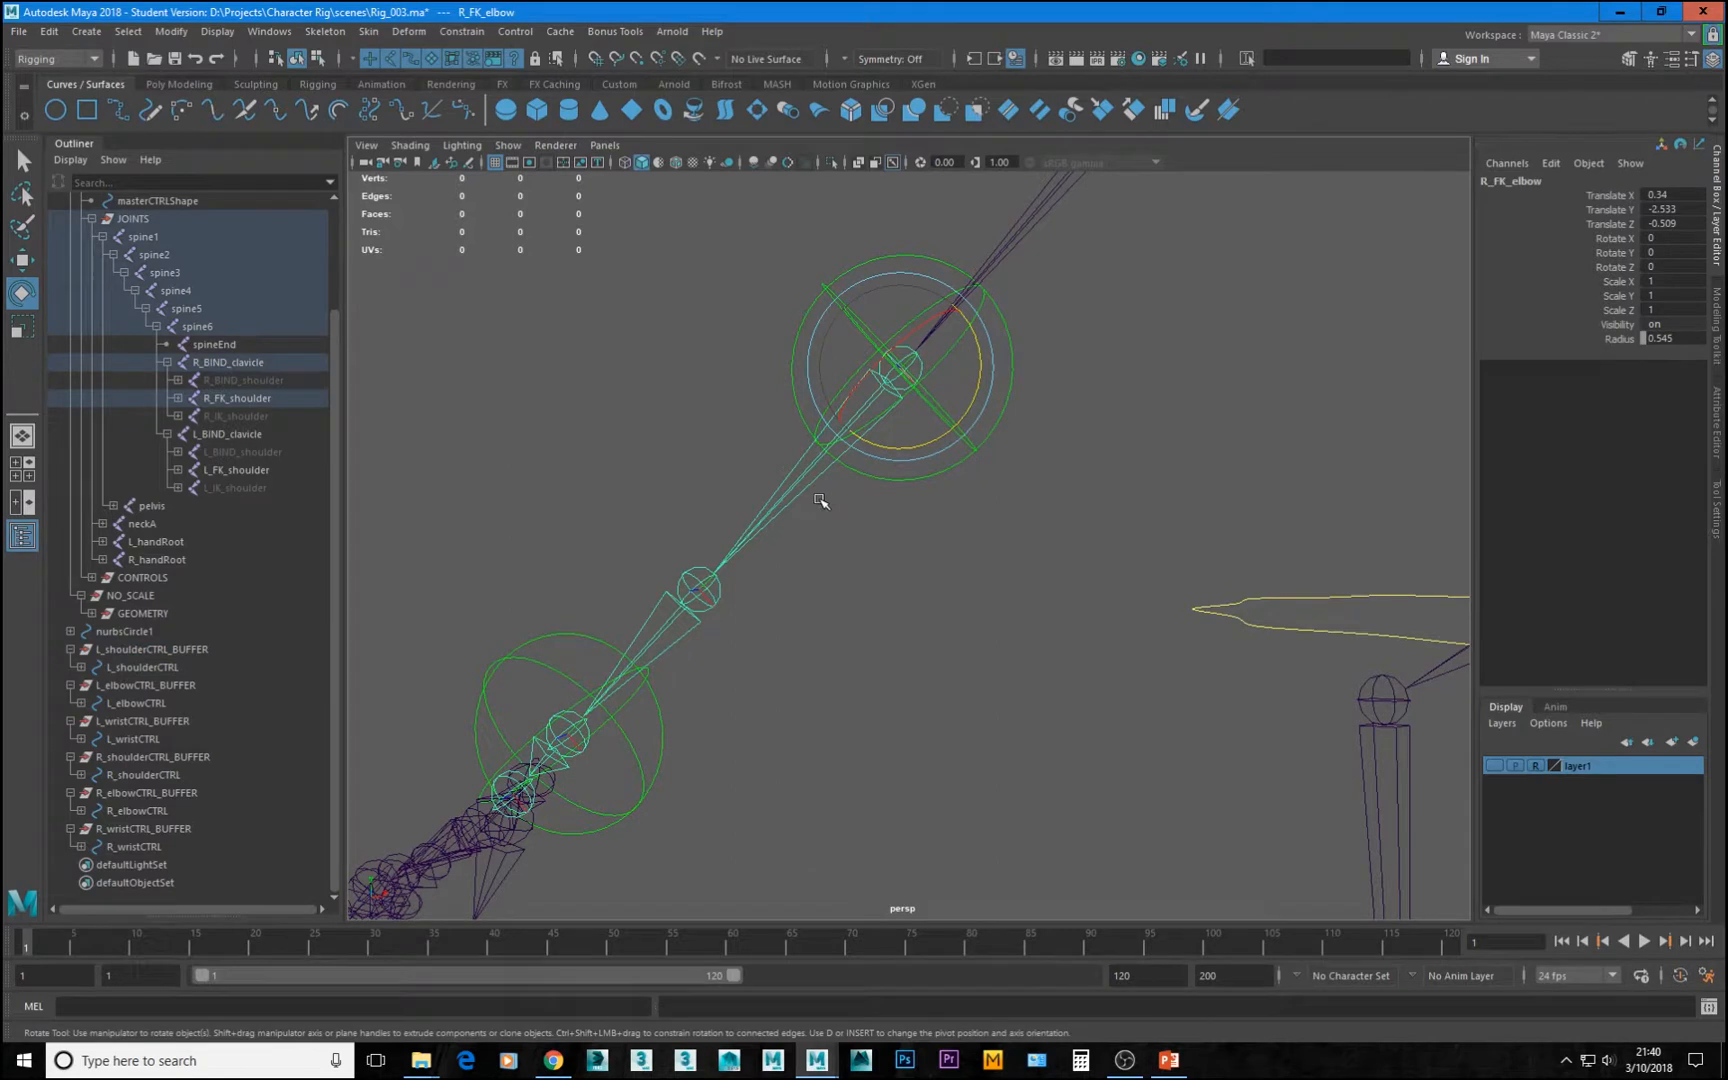
key("w")
left_click_drag(817, 503, 858, 480, "alt")
left_click_drag(1069, 473, 858, 588, "alt")
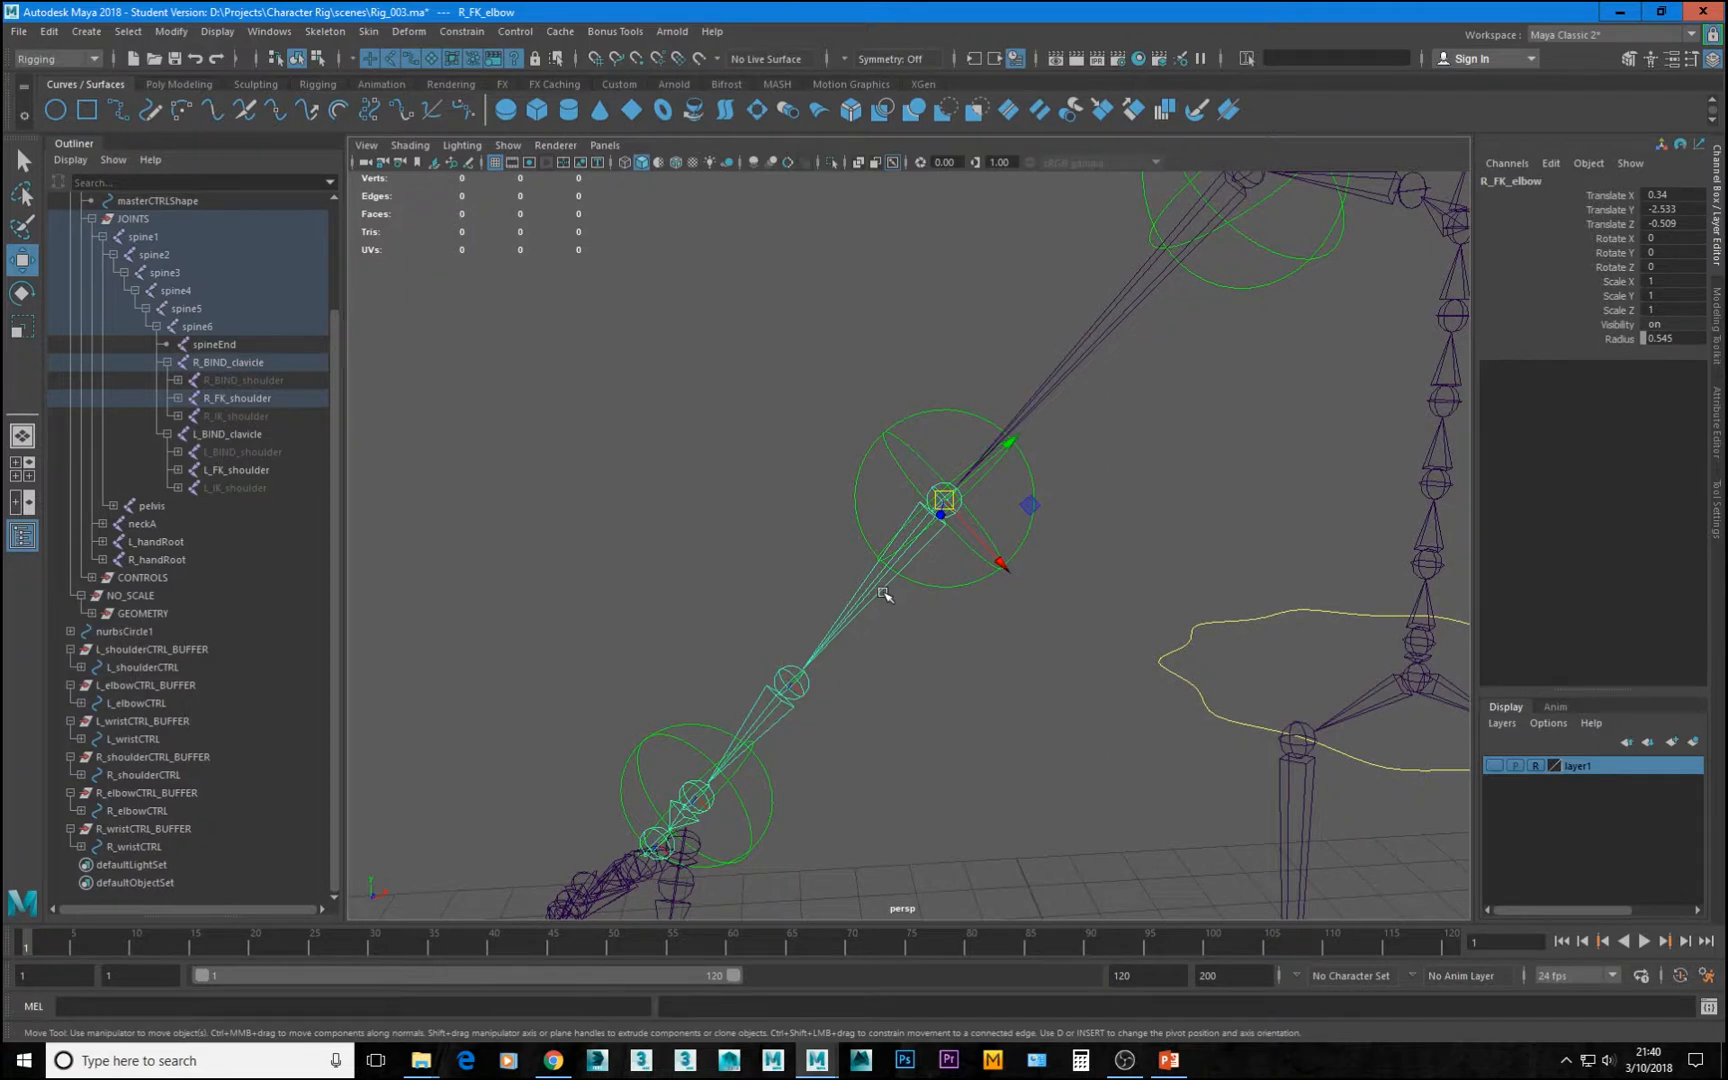
left_click_drag(976, 447, 894, 474, "alt")
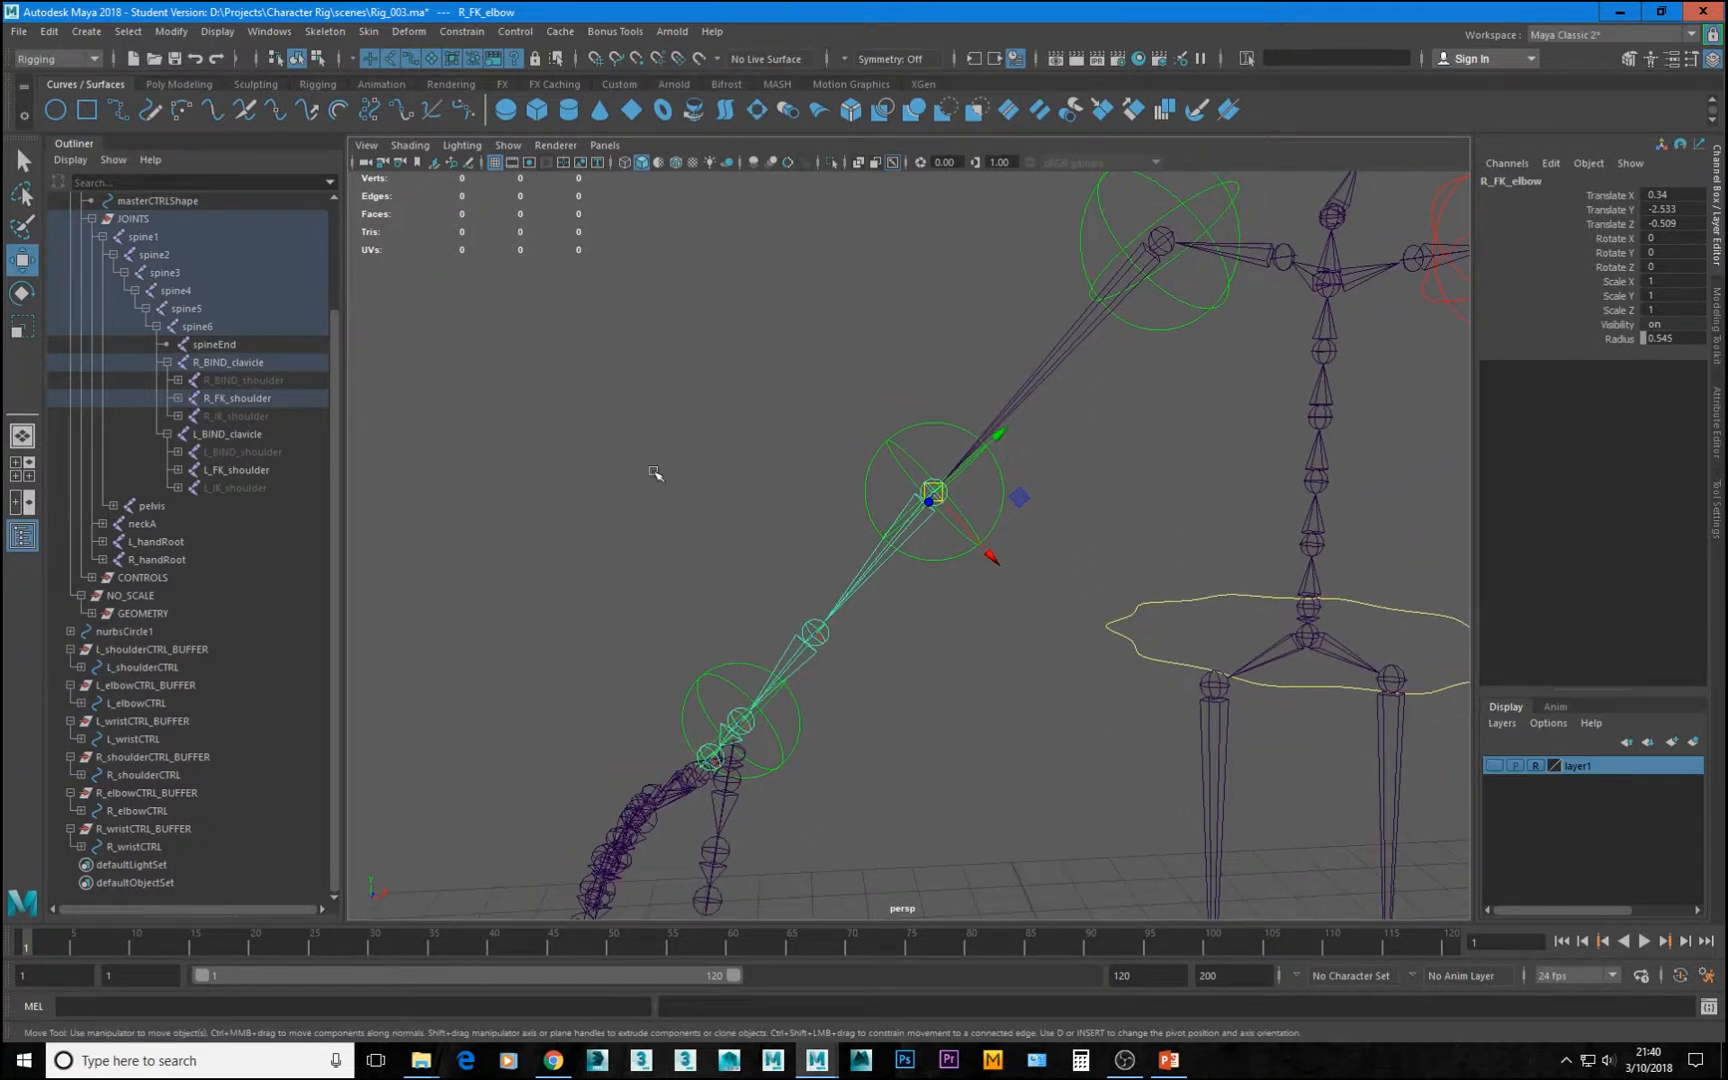
left_click_drag(1010, 532, 818, 536, "alt")
Compare the local axis directions of the left and right FK shoulder and BIND clavicle joints
left_click(786, 537)
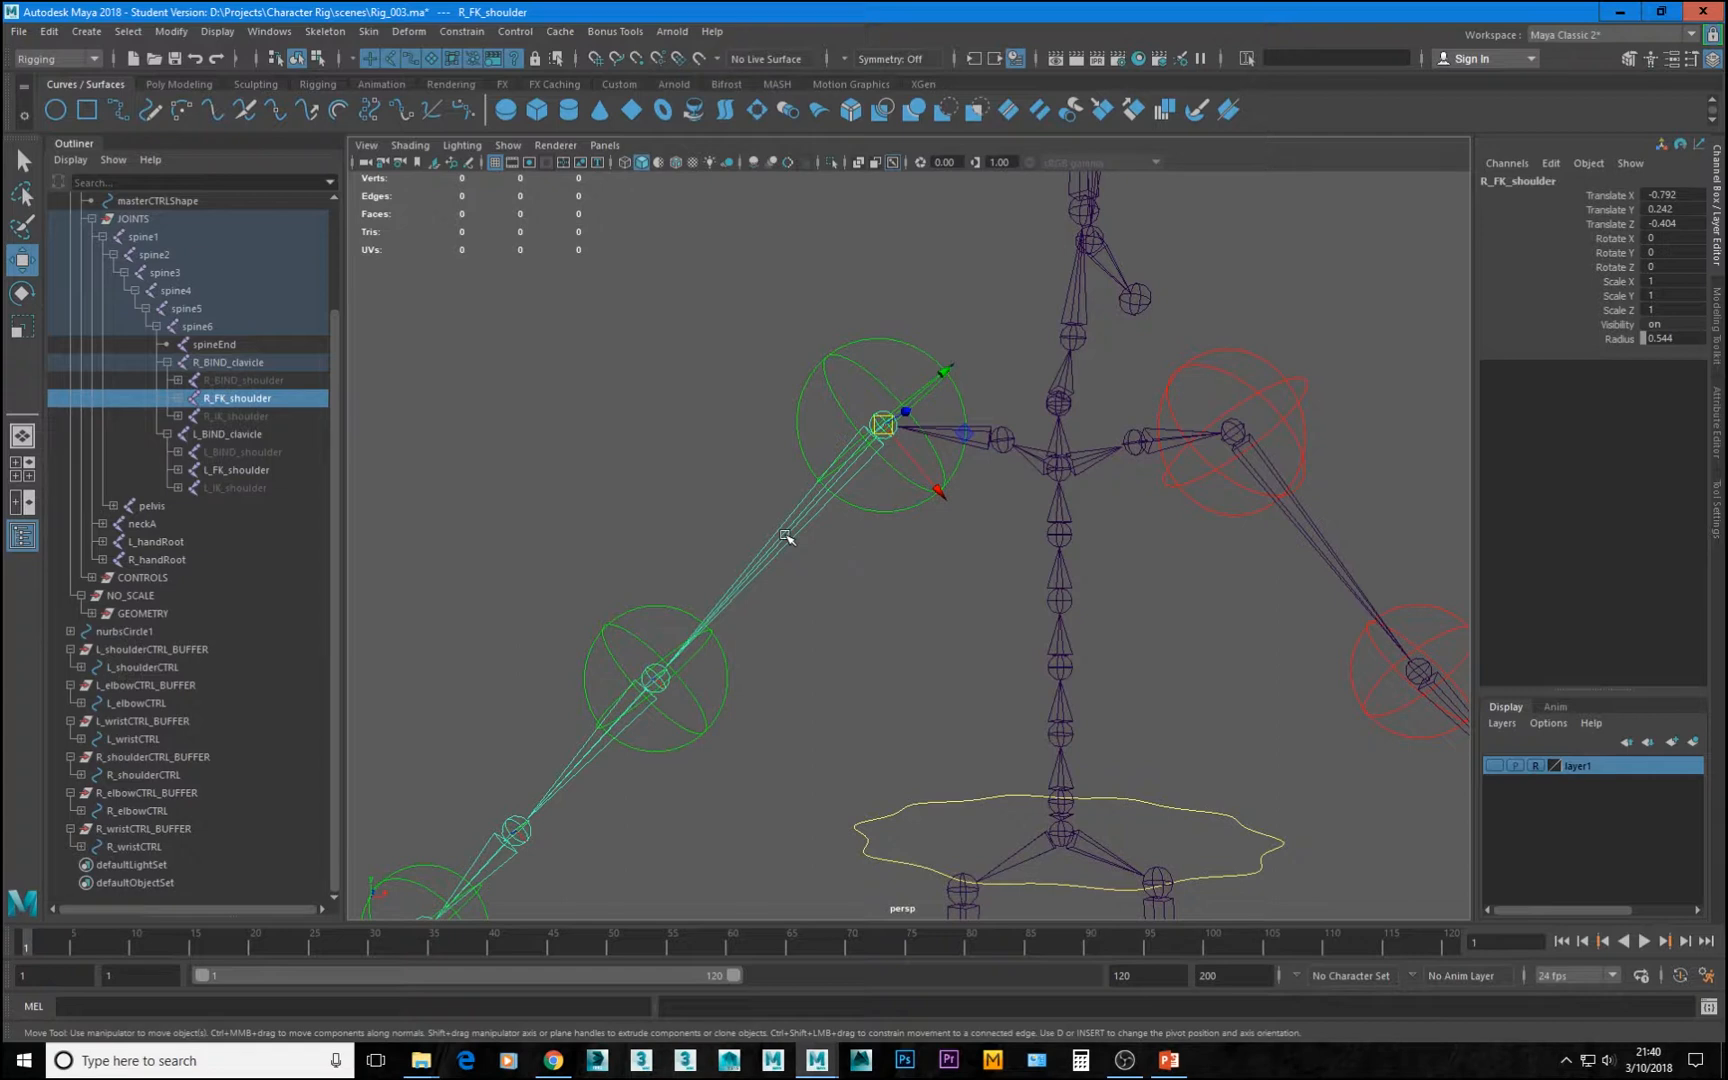
left_click_drag(786, 537, 764, 498, "alt")
left_click(1042, 718)
left_click(985, 593)
left_click_drag(1090, 690, 845, 539, "alt")
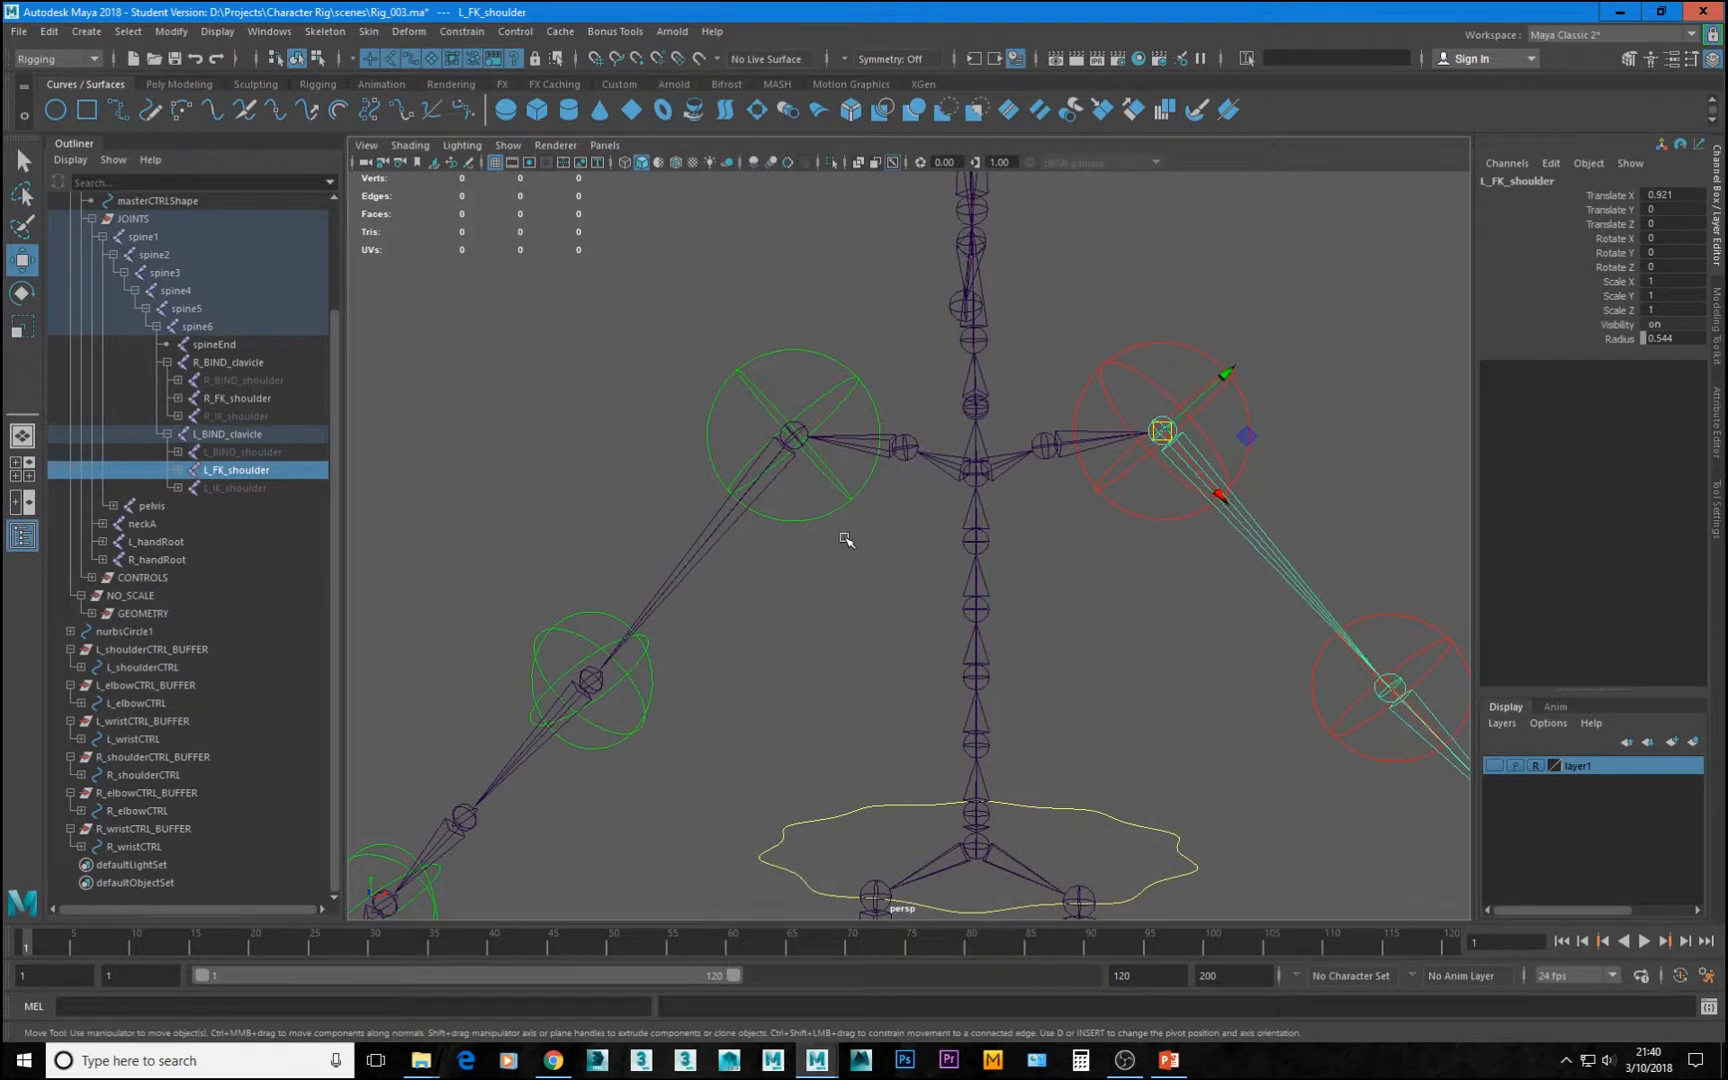
left_click(717, 538)
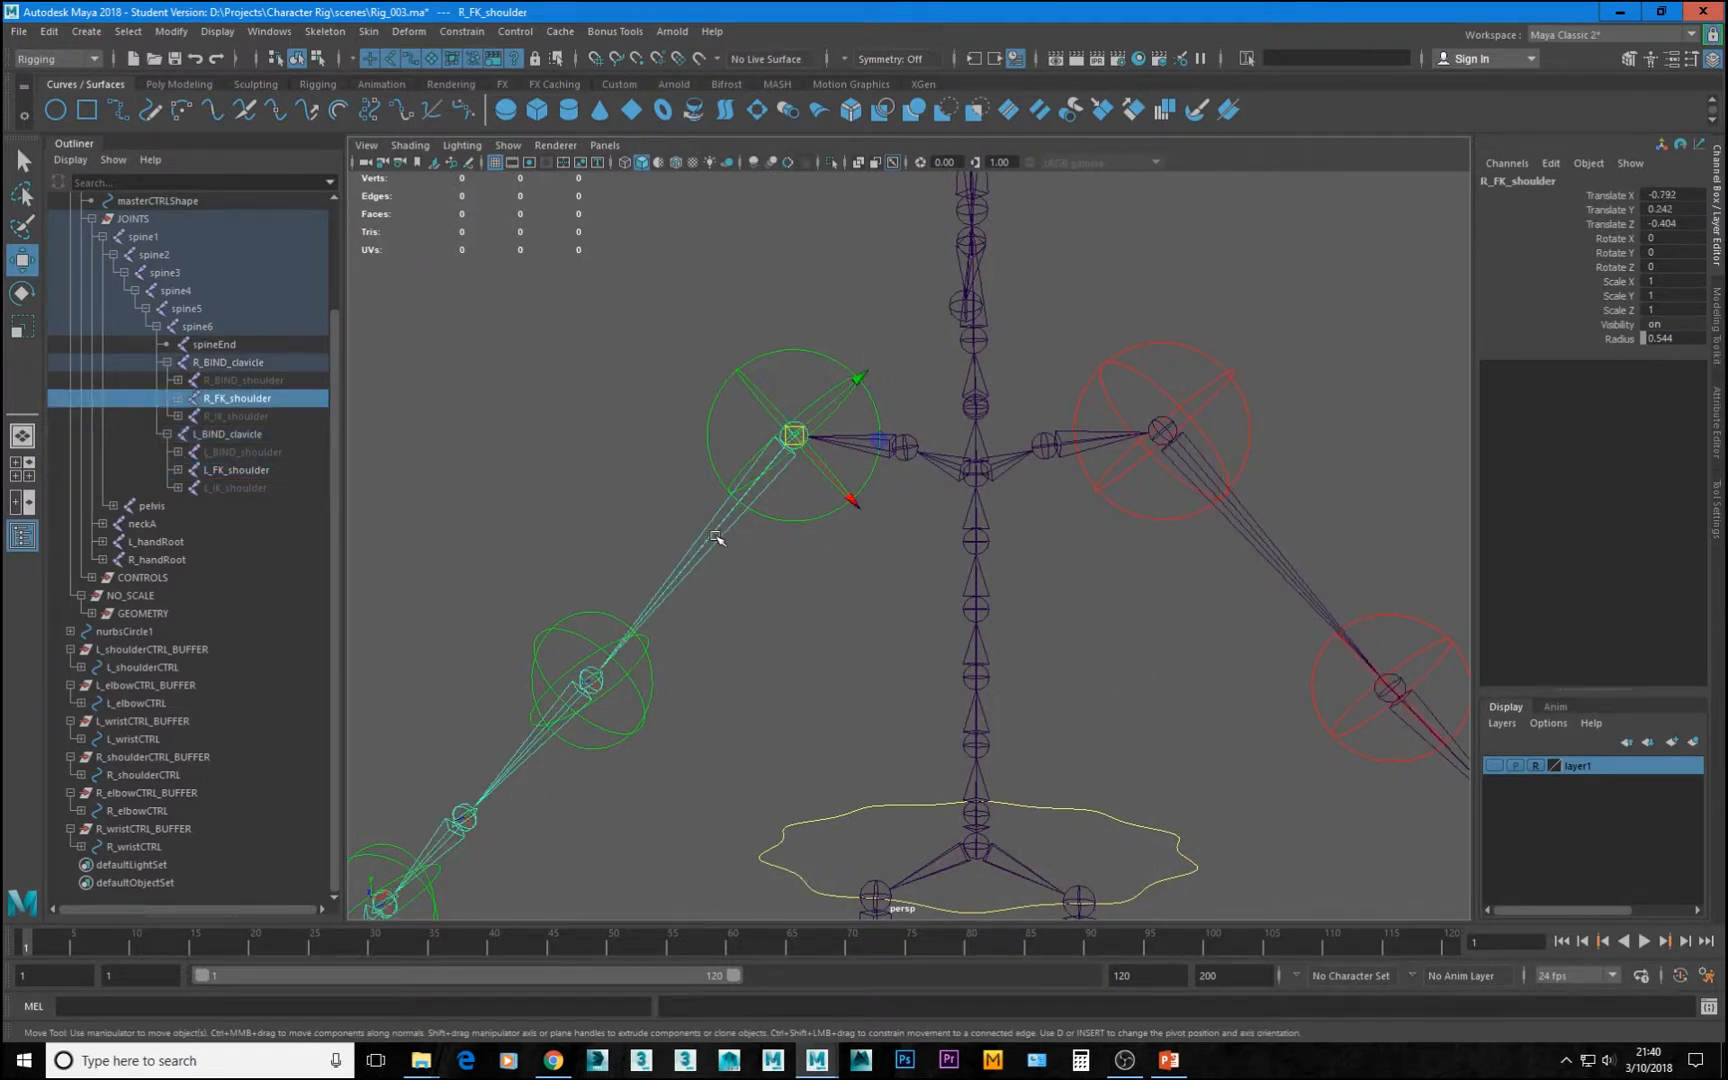
left_click(905, 448)
left_click_drag(879, 474, 885, 532, "alt")
left_click_drag(979, 591, 686, 456, "alt")
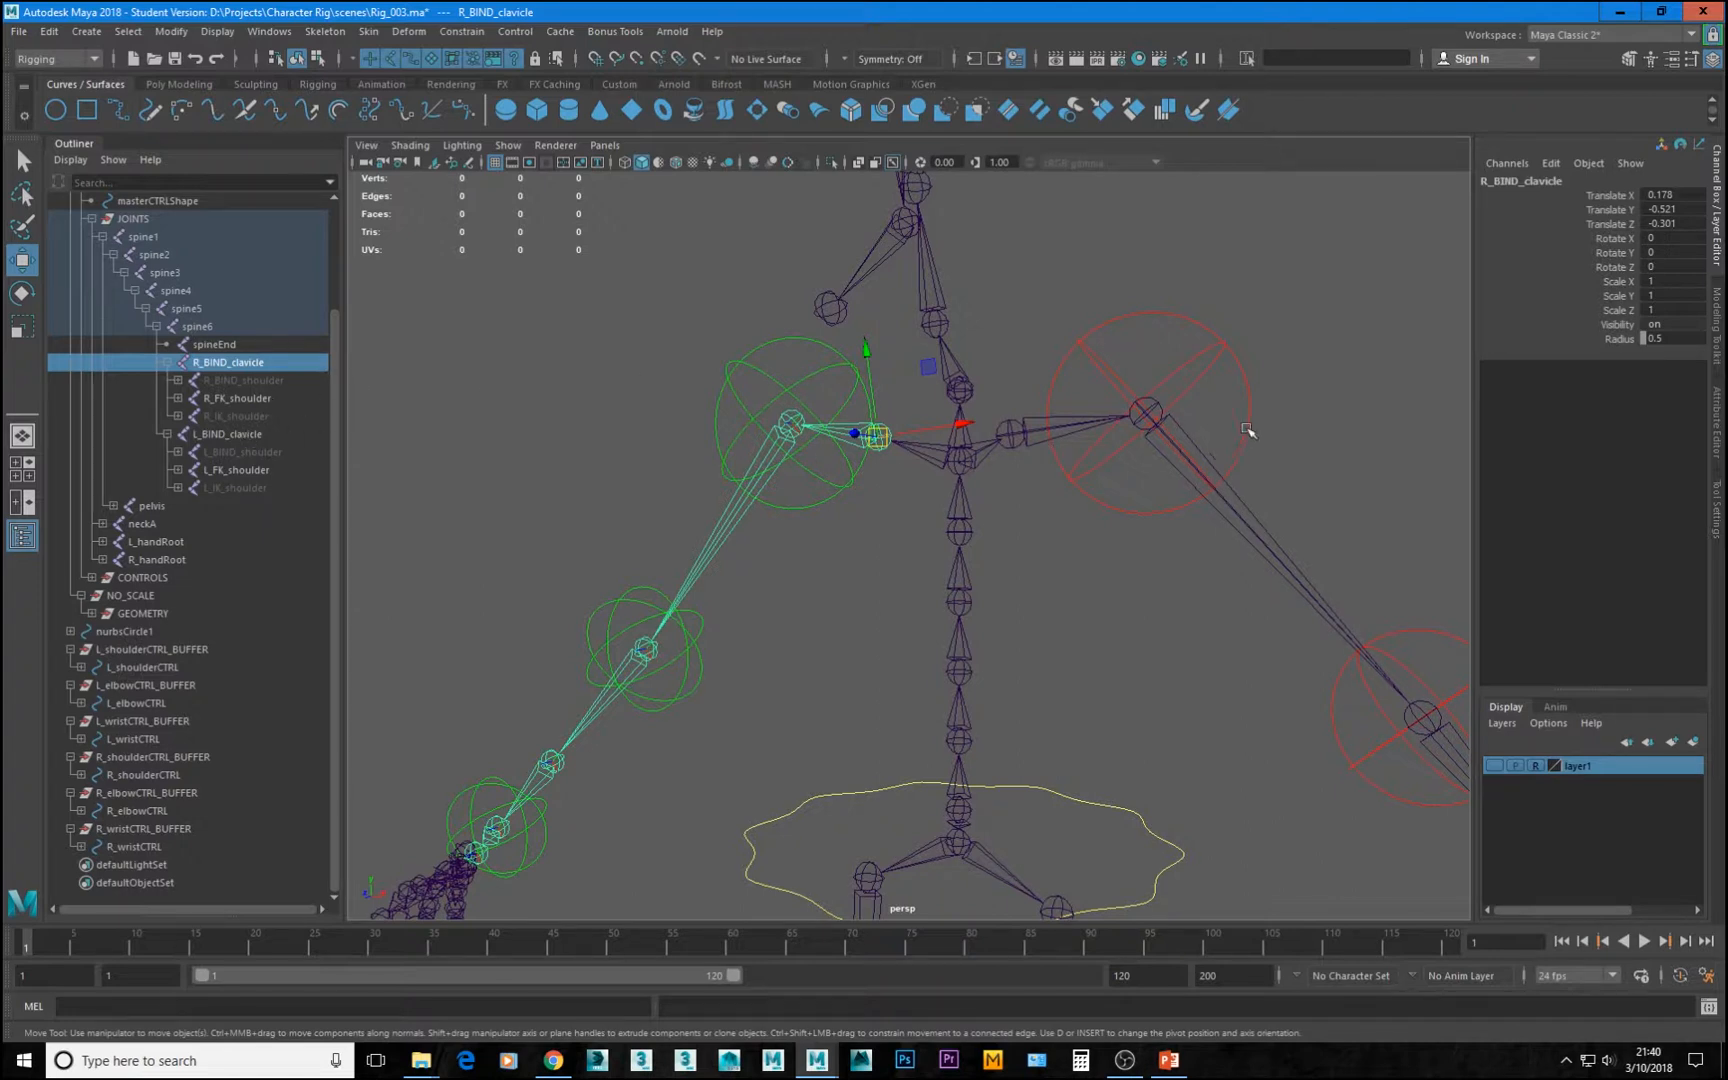
left_click_drag(791, 474, 872, 467, "alt")
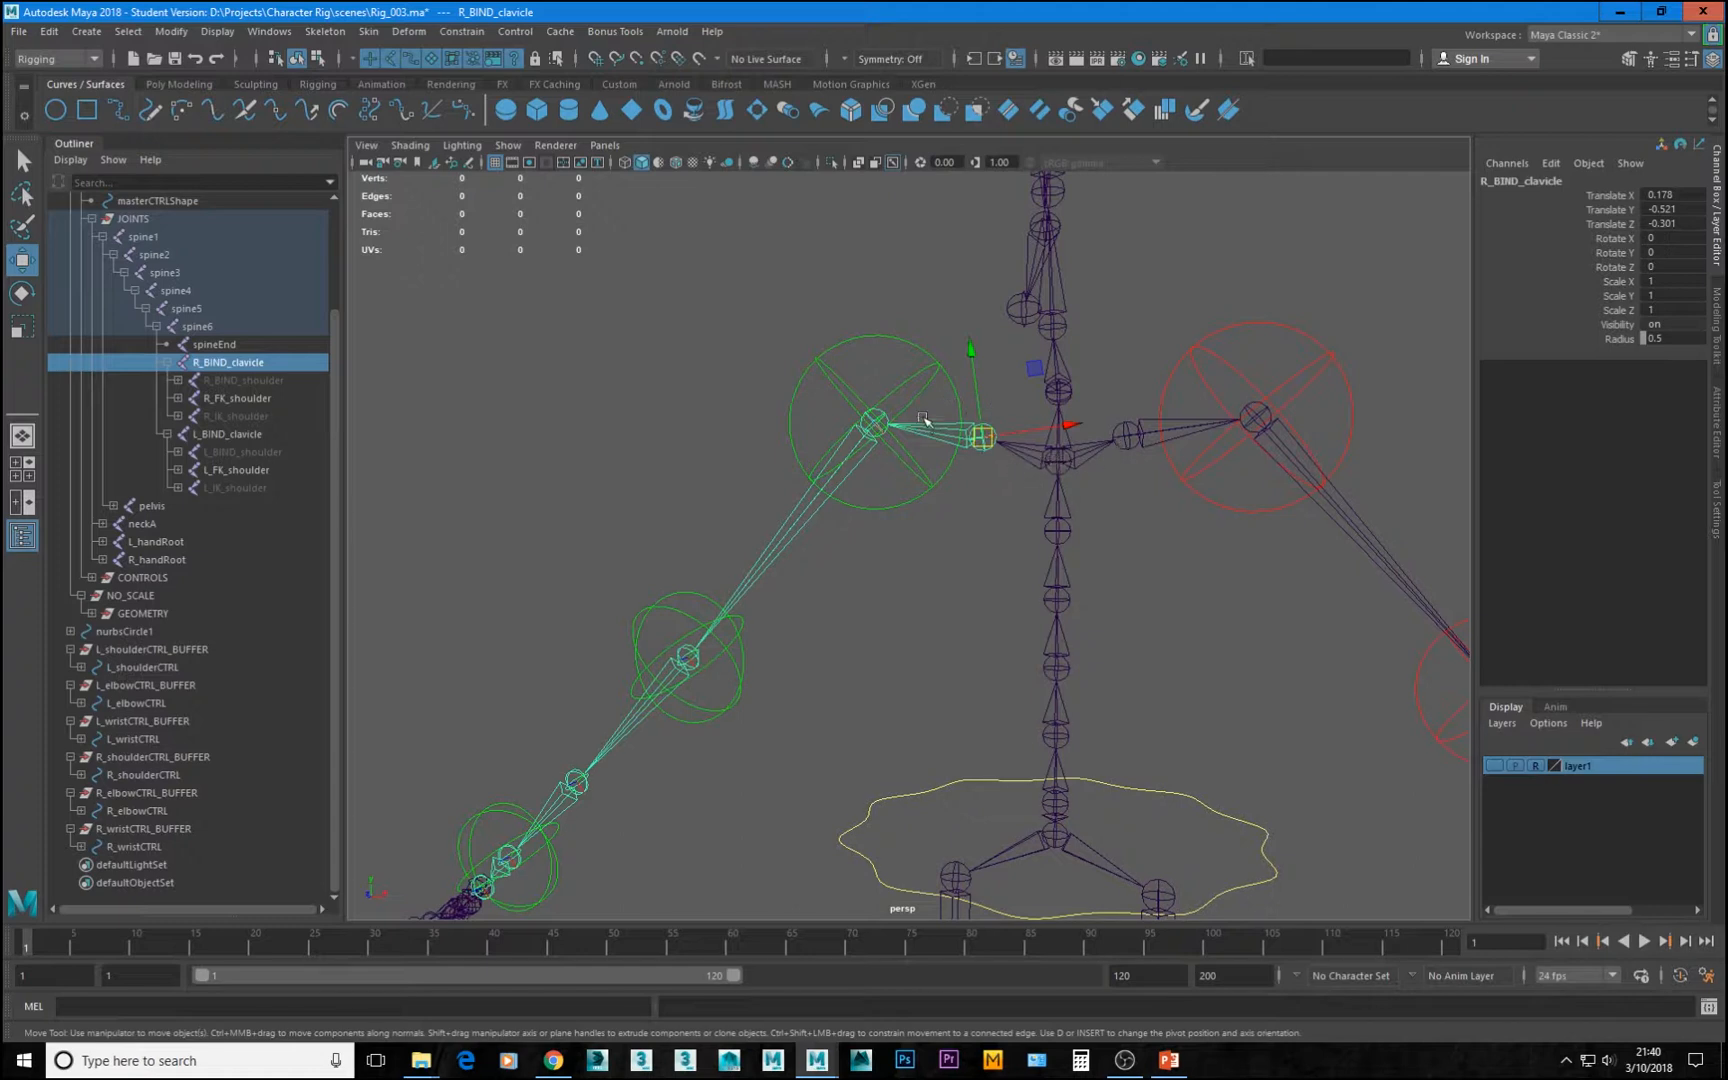
left_click(1127, 432)
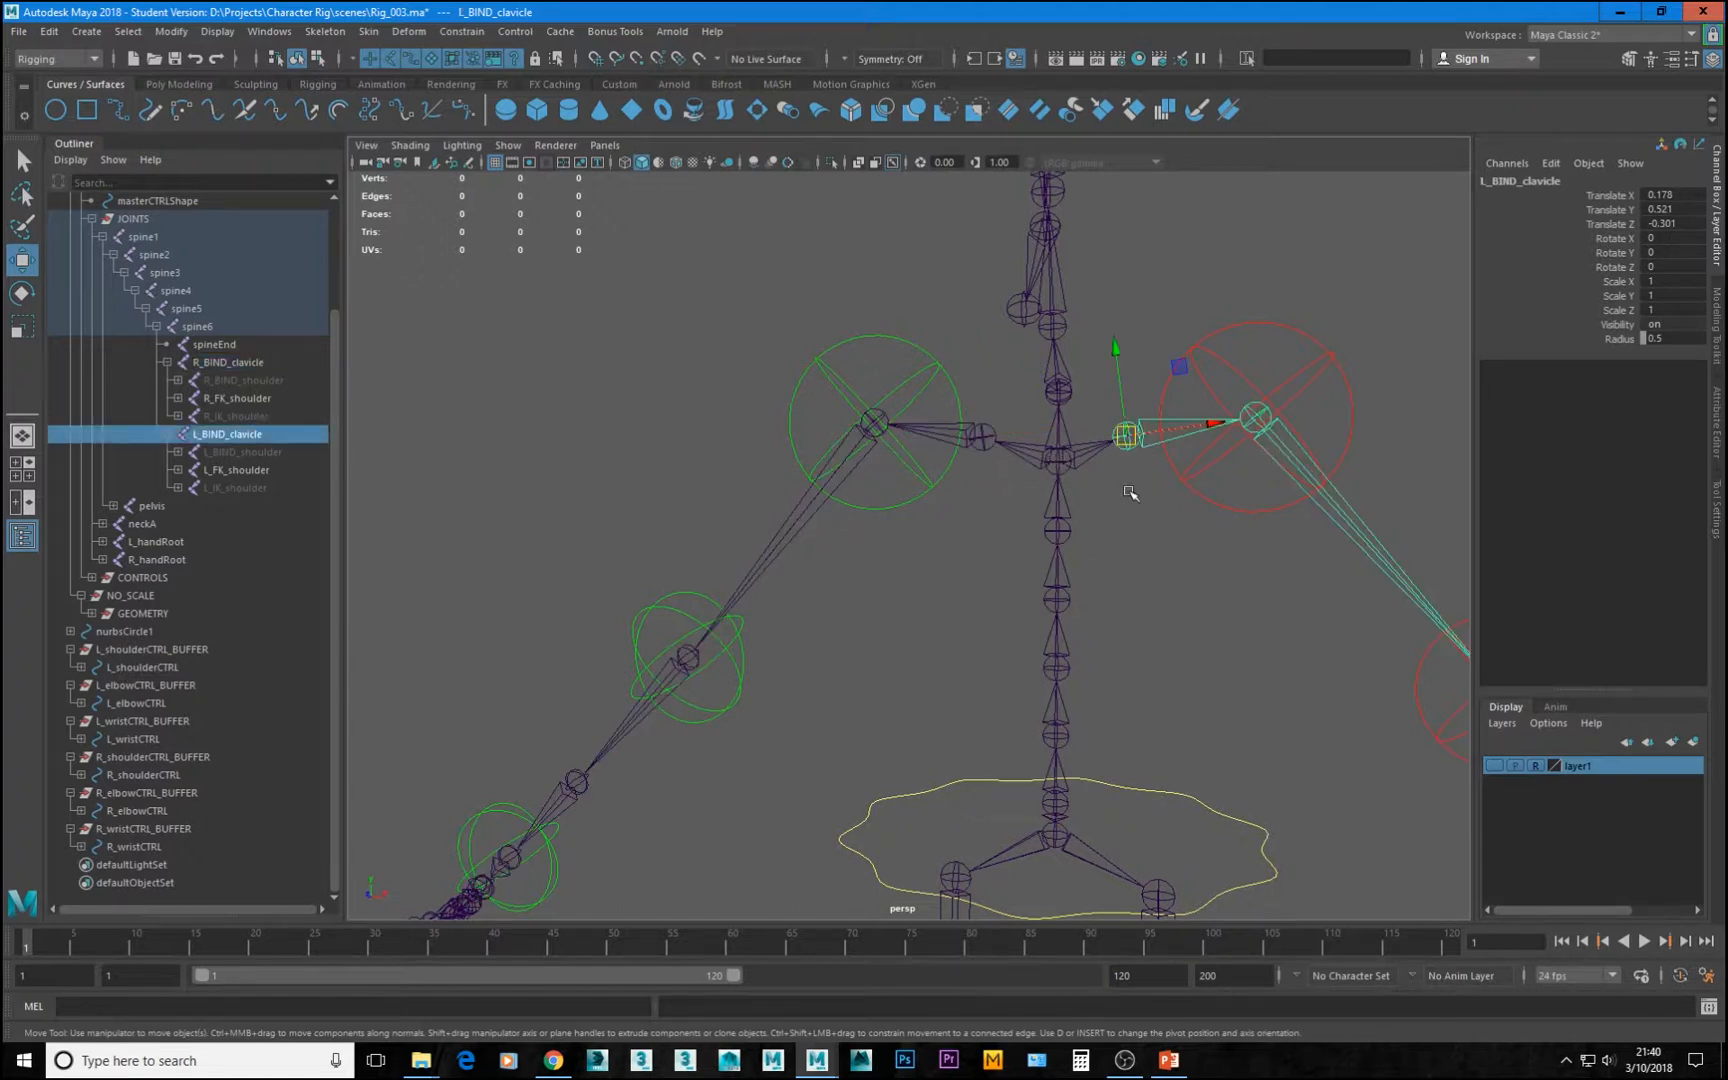
left_click(1249, 413)
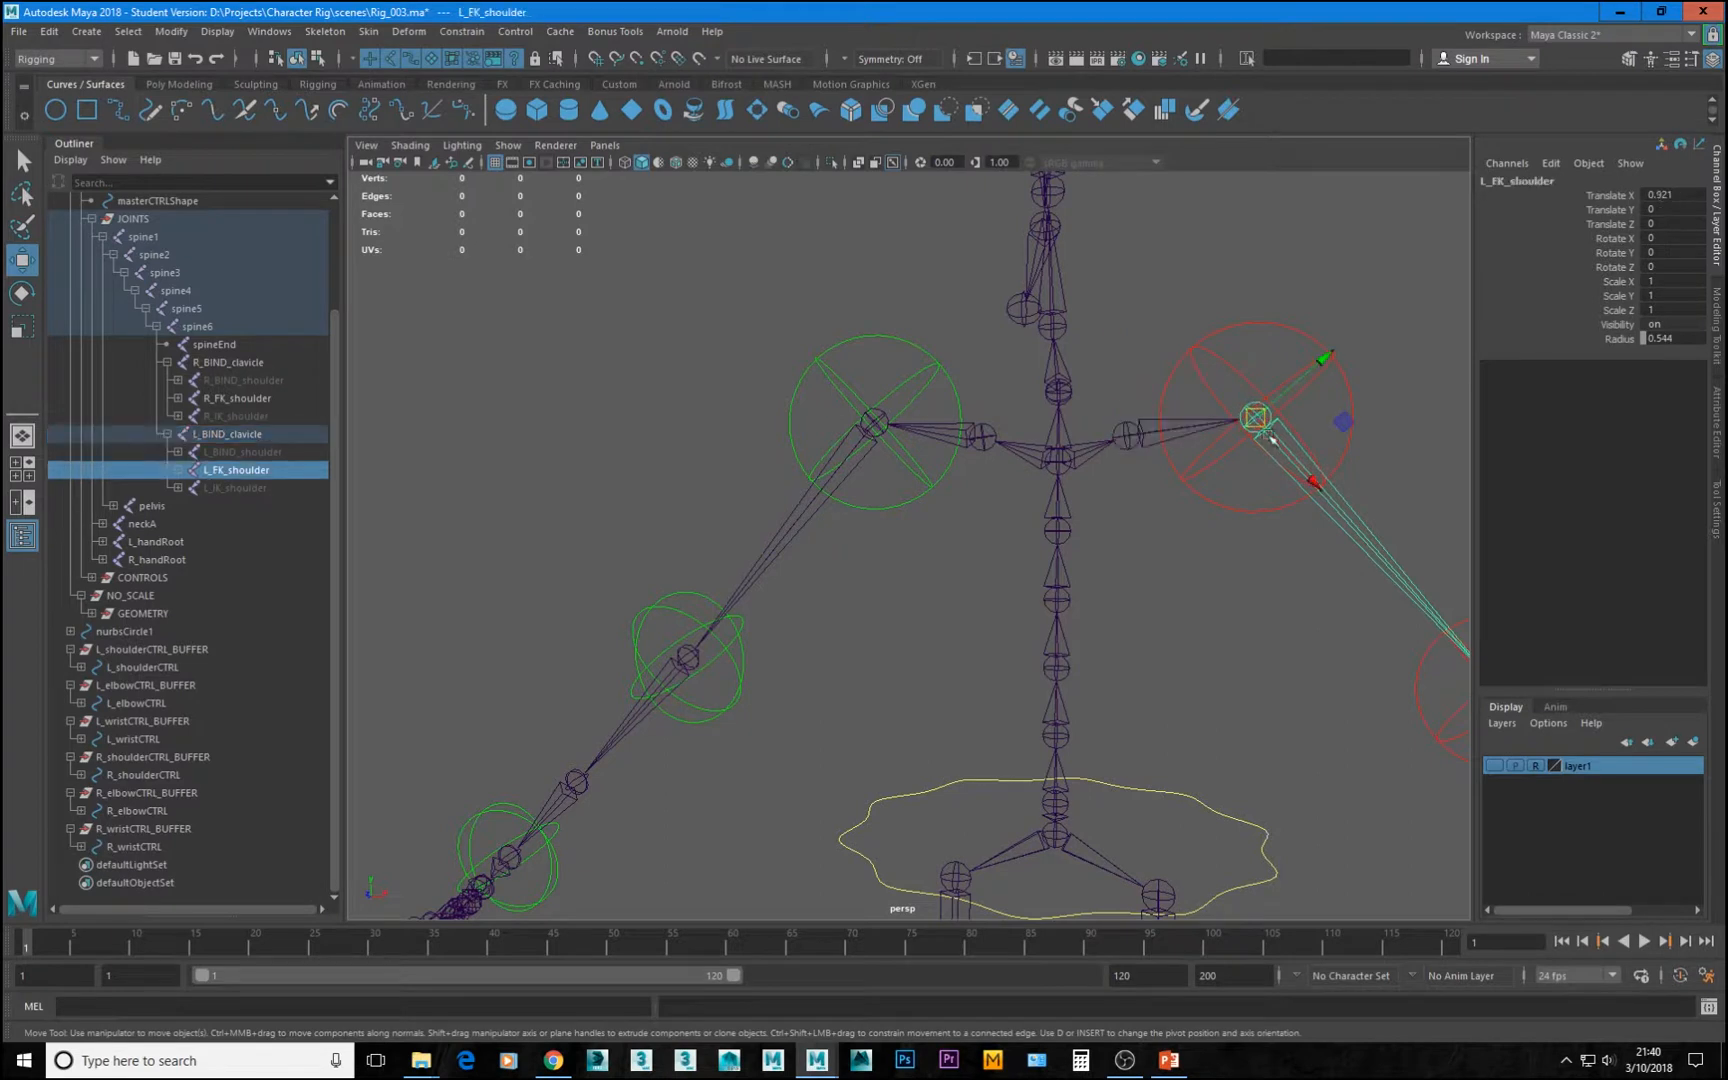
key("f")
left_click(1188, 612)
left_click(1190, 628)
middle_click_drag(593, 375, 1010, 611, "alt")
left_click(934, 545)
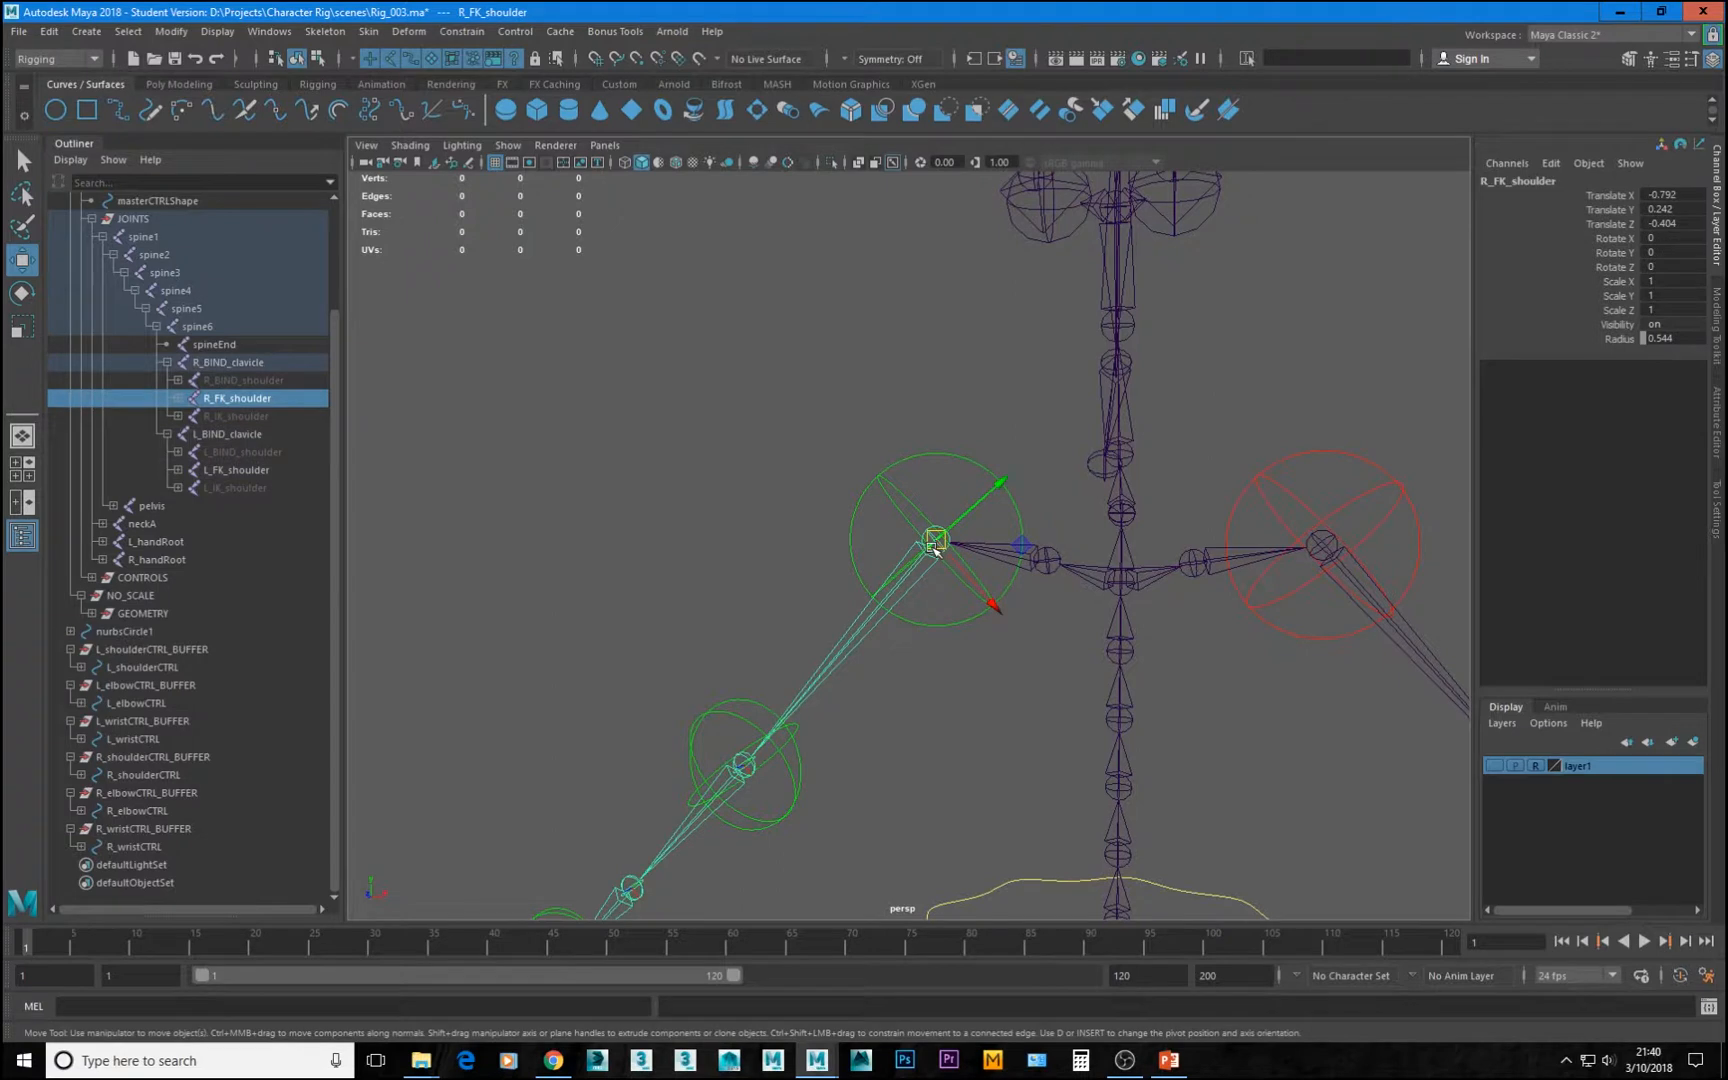
Orient R_BIND_clavicle and its child joints with X as the primary axis and Y as the secondary axis
left_click(1045, 562)
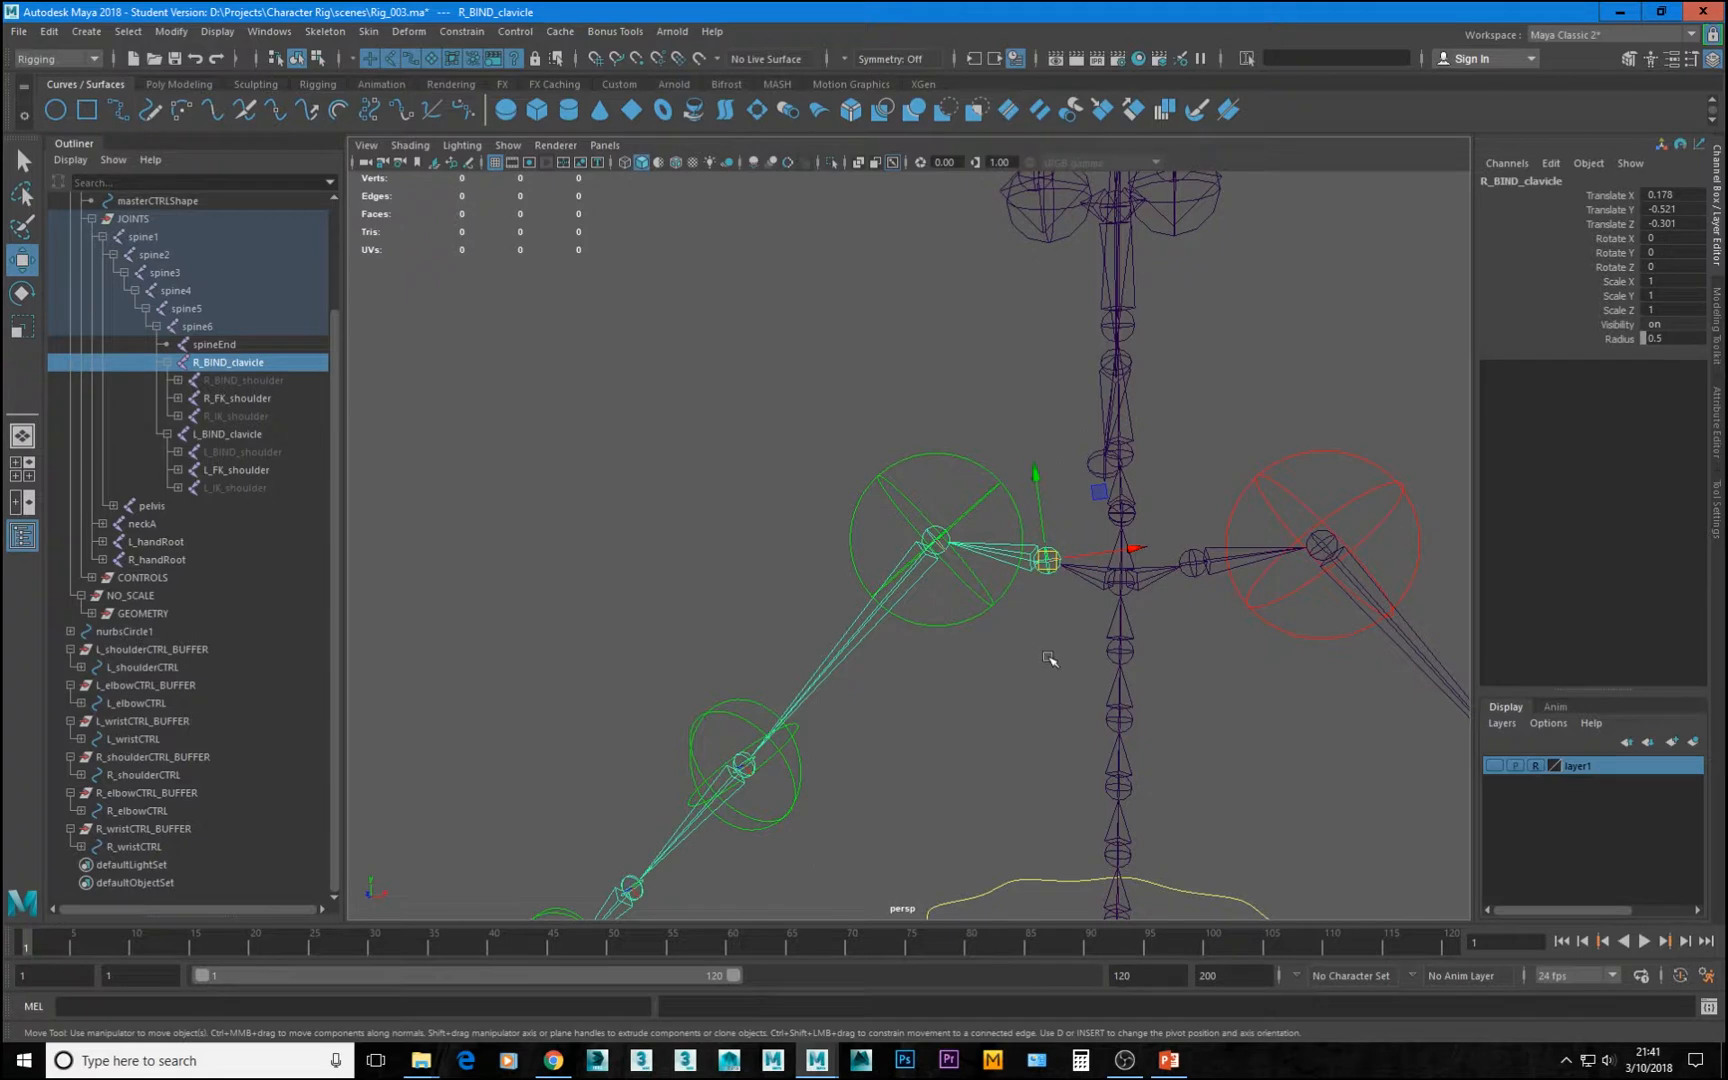
middle_click_drag(1047, 597, 987, 507, "alt")
left_click(328, 31)
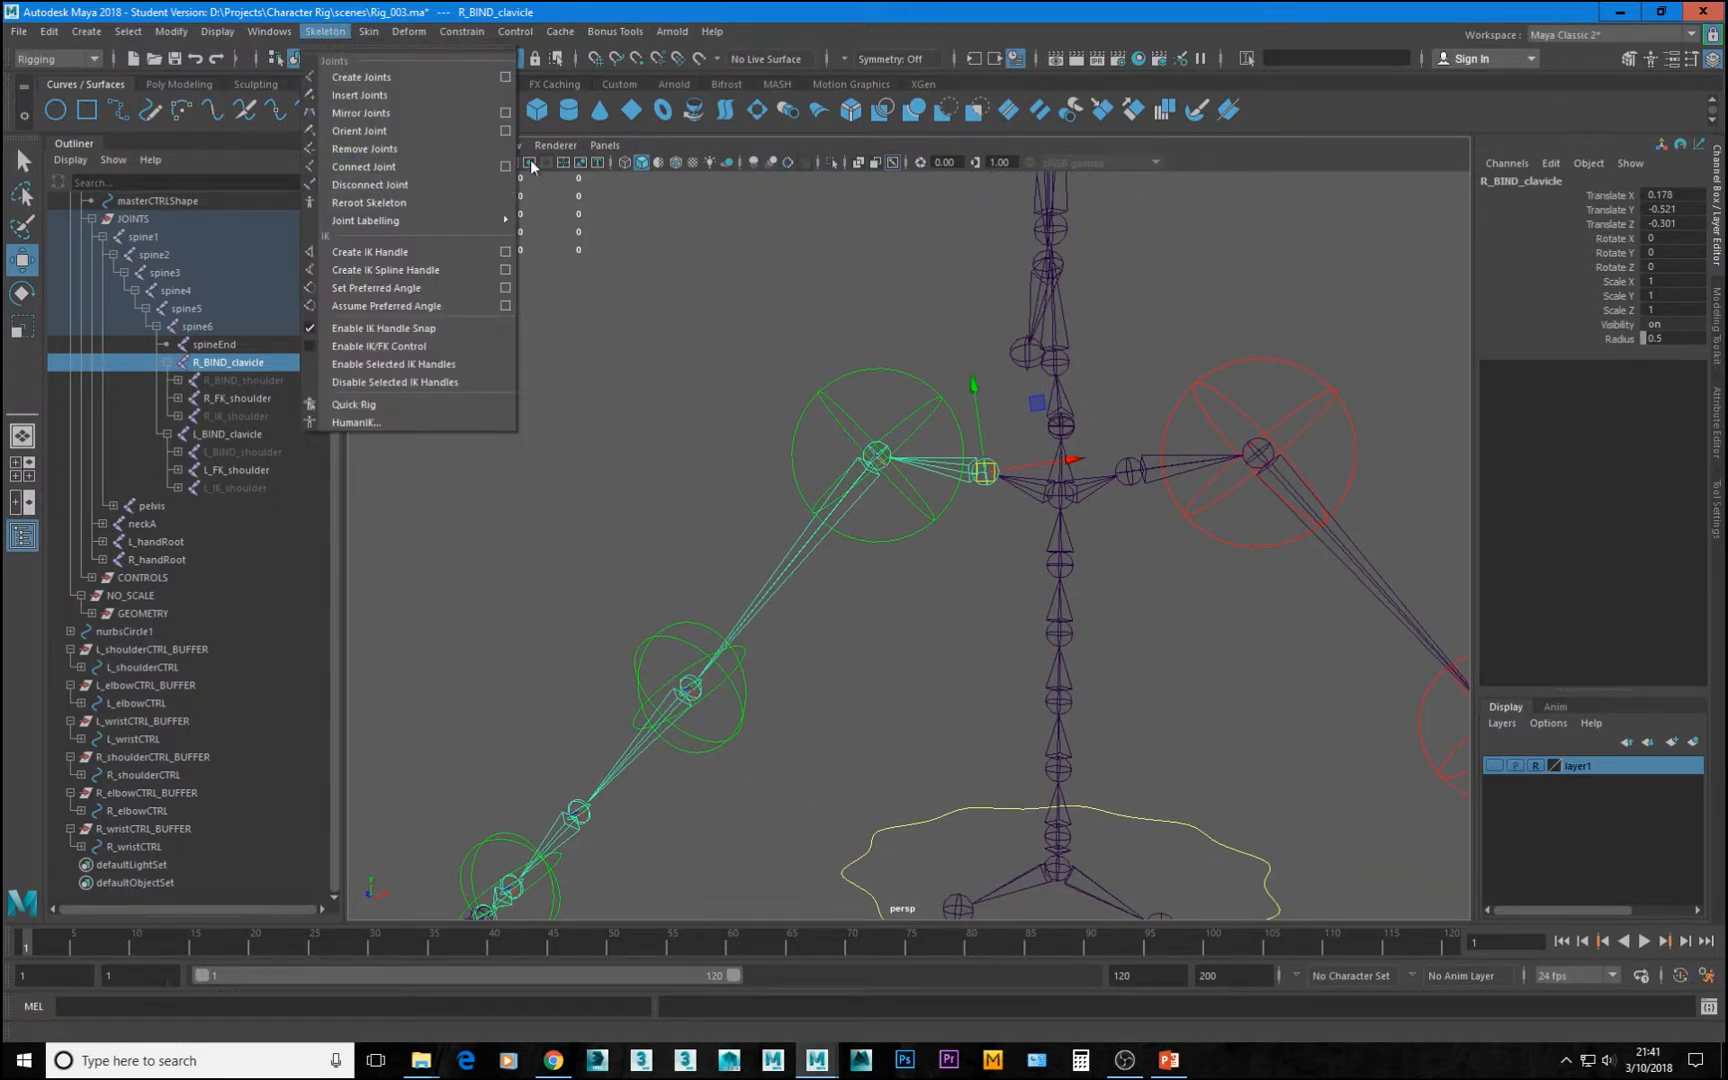
left_click(505, 130)
left_click_drag(1013, 333, 508, 150)
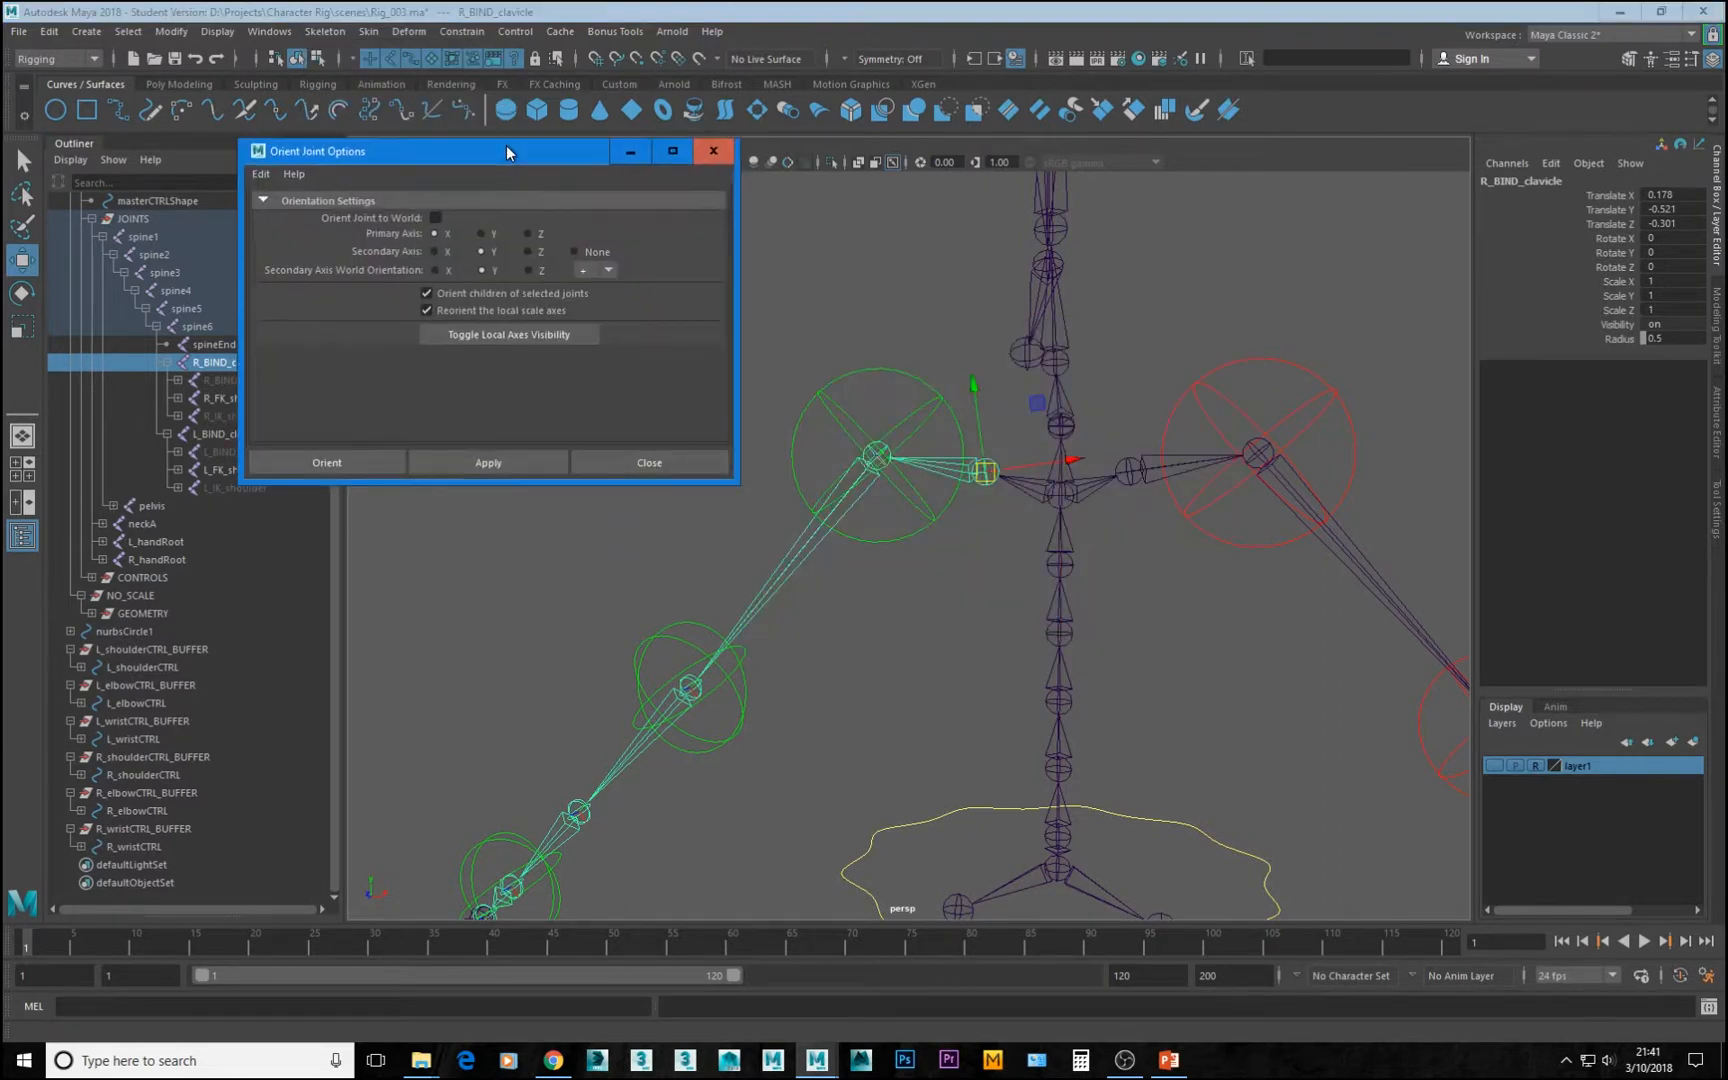
left_click_drag(1158, 597, 1120, 585, "alt")
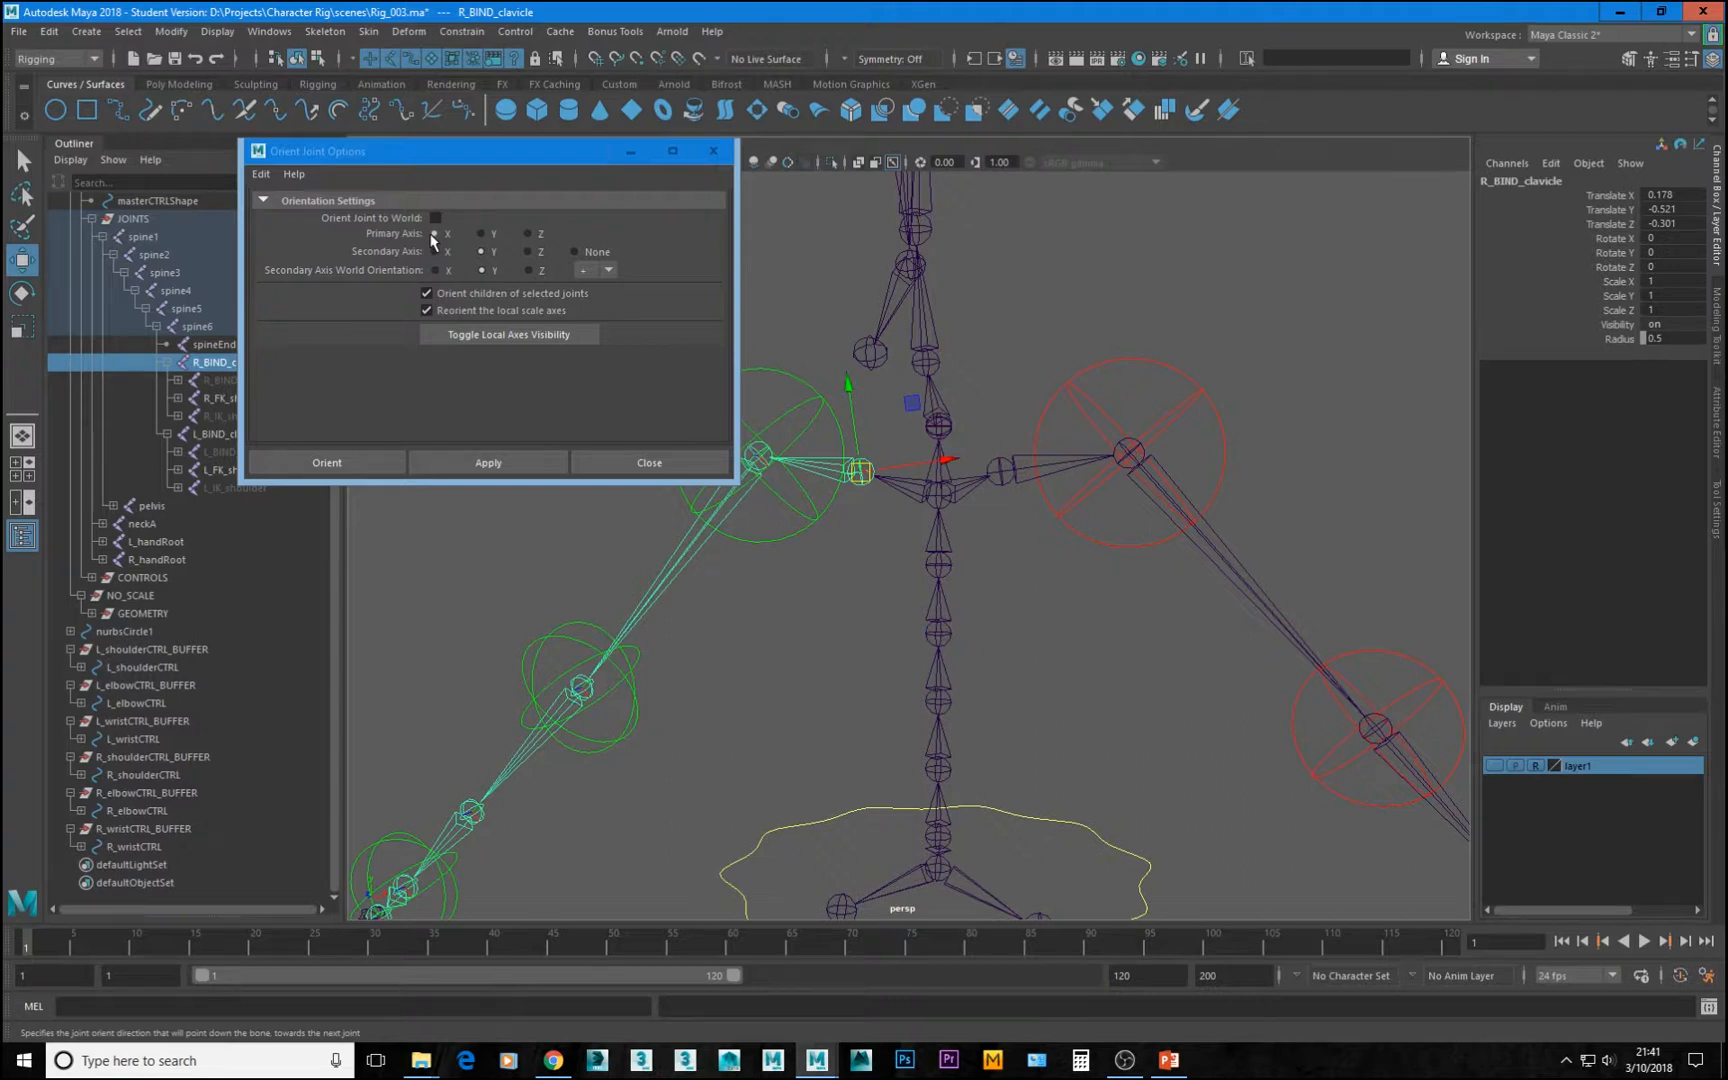
left_click_drag(820, 541, 864, 548, "alt")
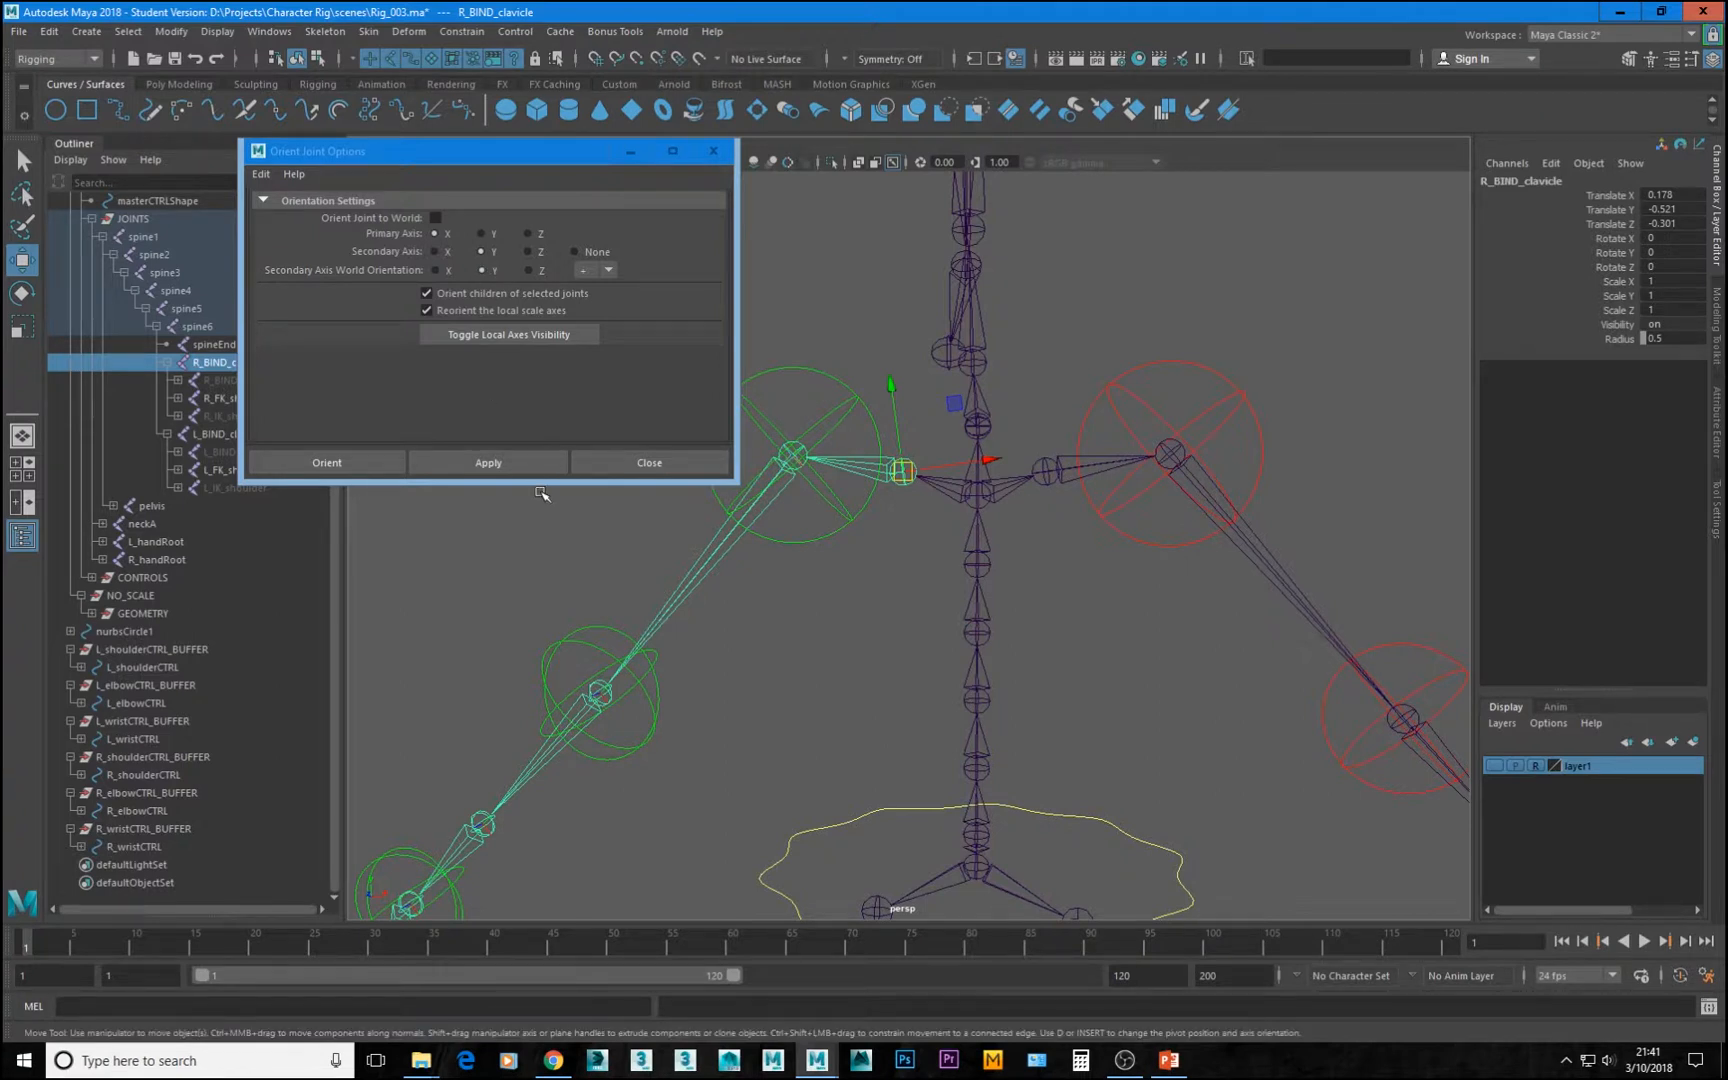
left_click(505, 463)
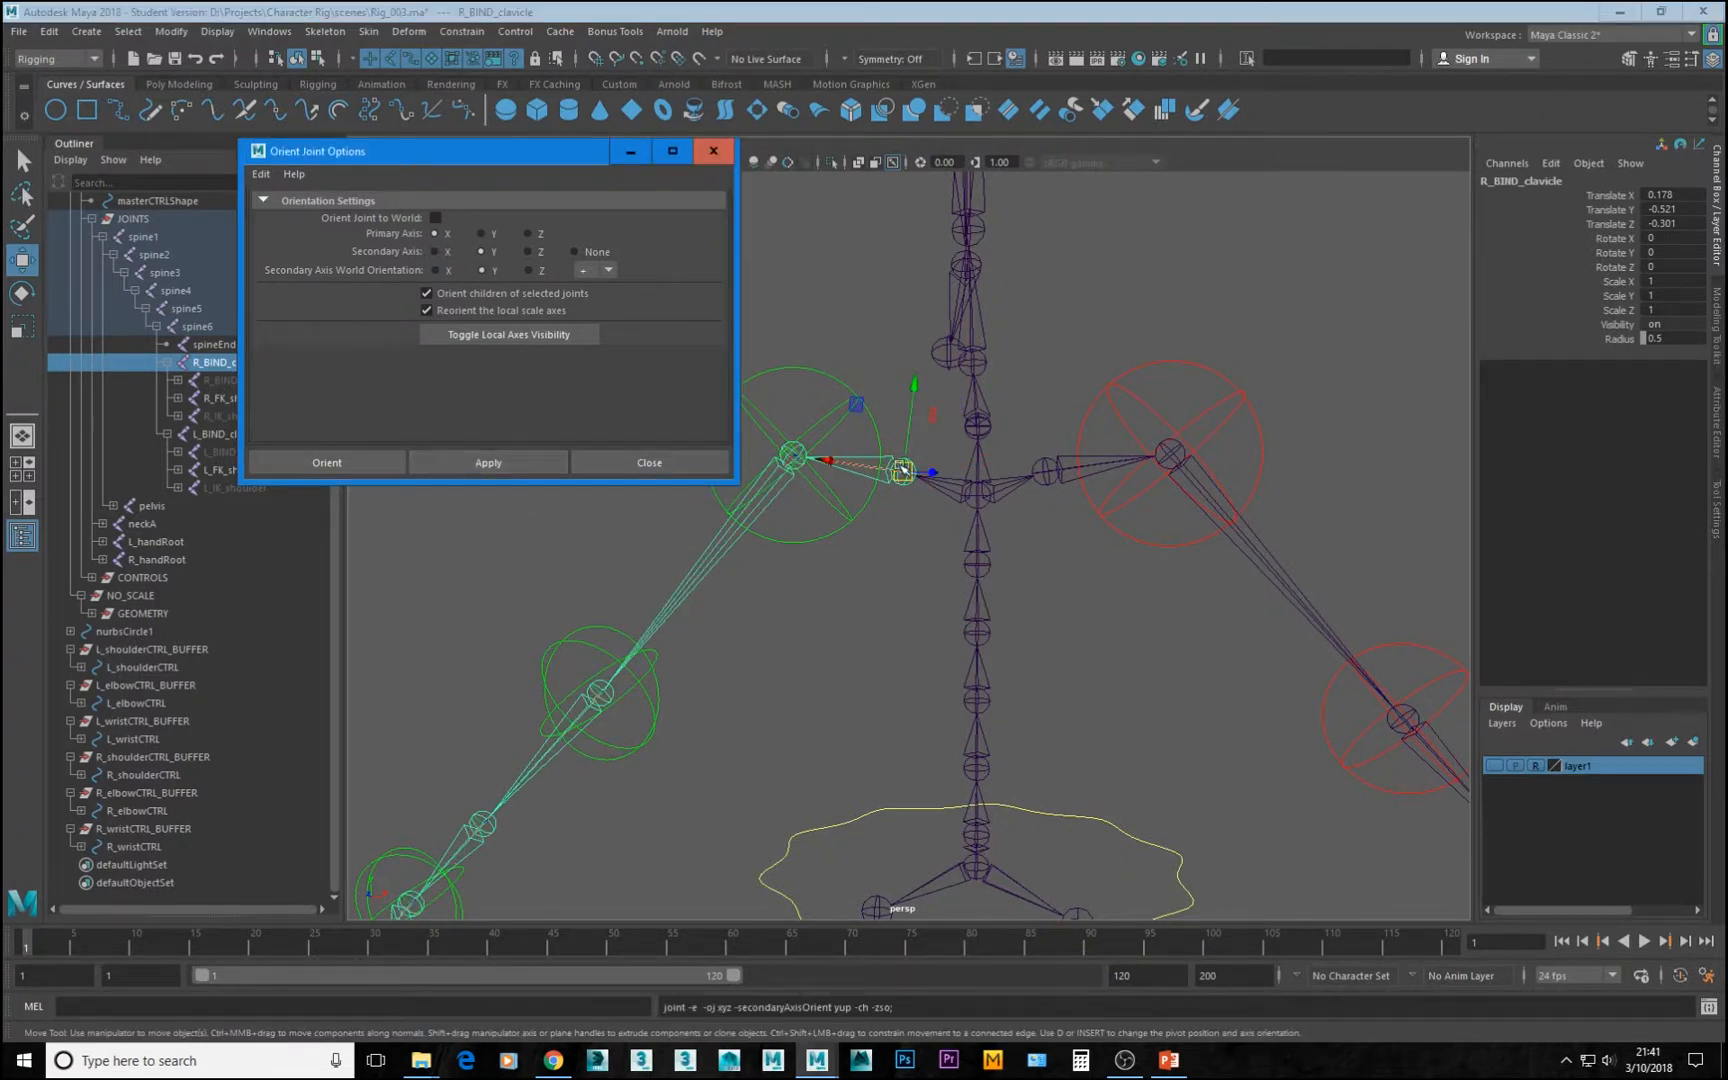
Test-rotate the left and right BIND clavicles together and undo the rotations
middle_click_drag(900, 464, 1167, 510, "alt")
left_click_drag(1167, 510, 1144, 514, "alt")
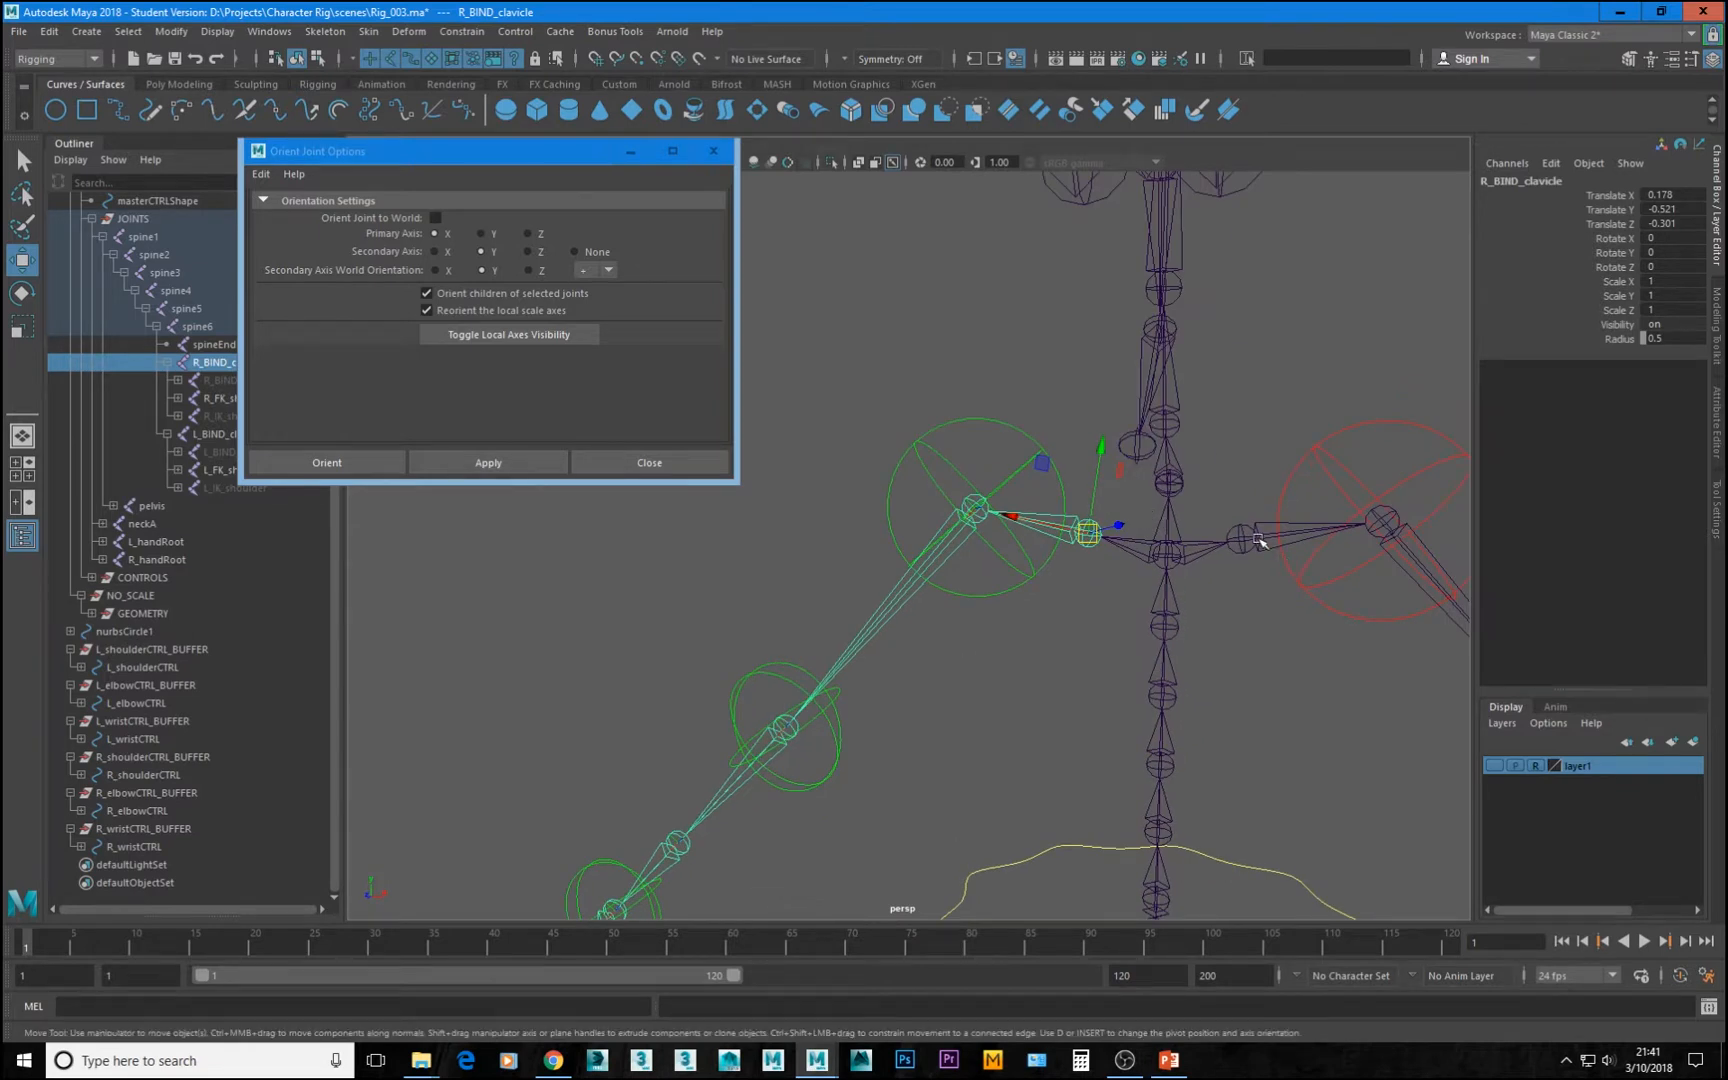
left_click(1252, 538)
left_click(1082, 530)
left_click(1248, 540)
left_click(1090, 538, "shift")
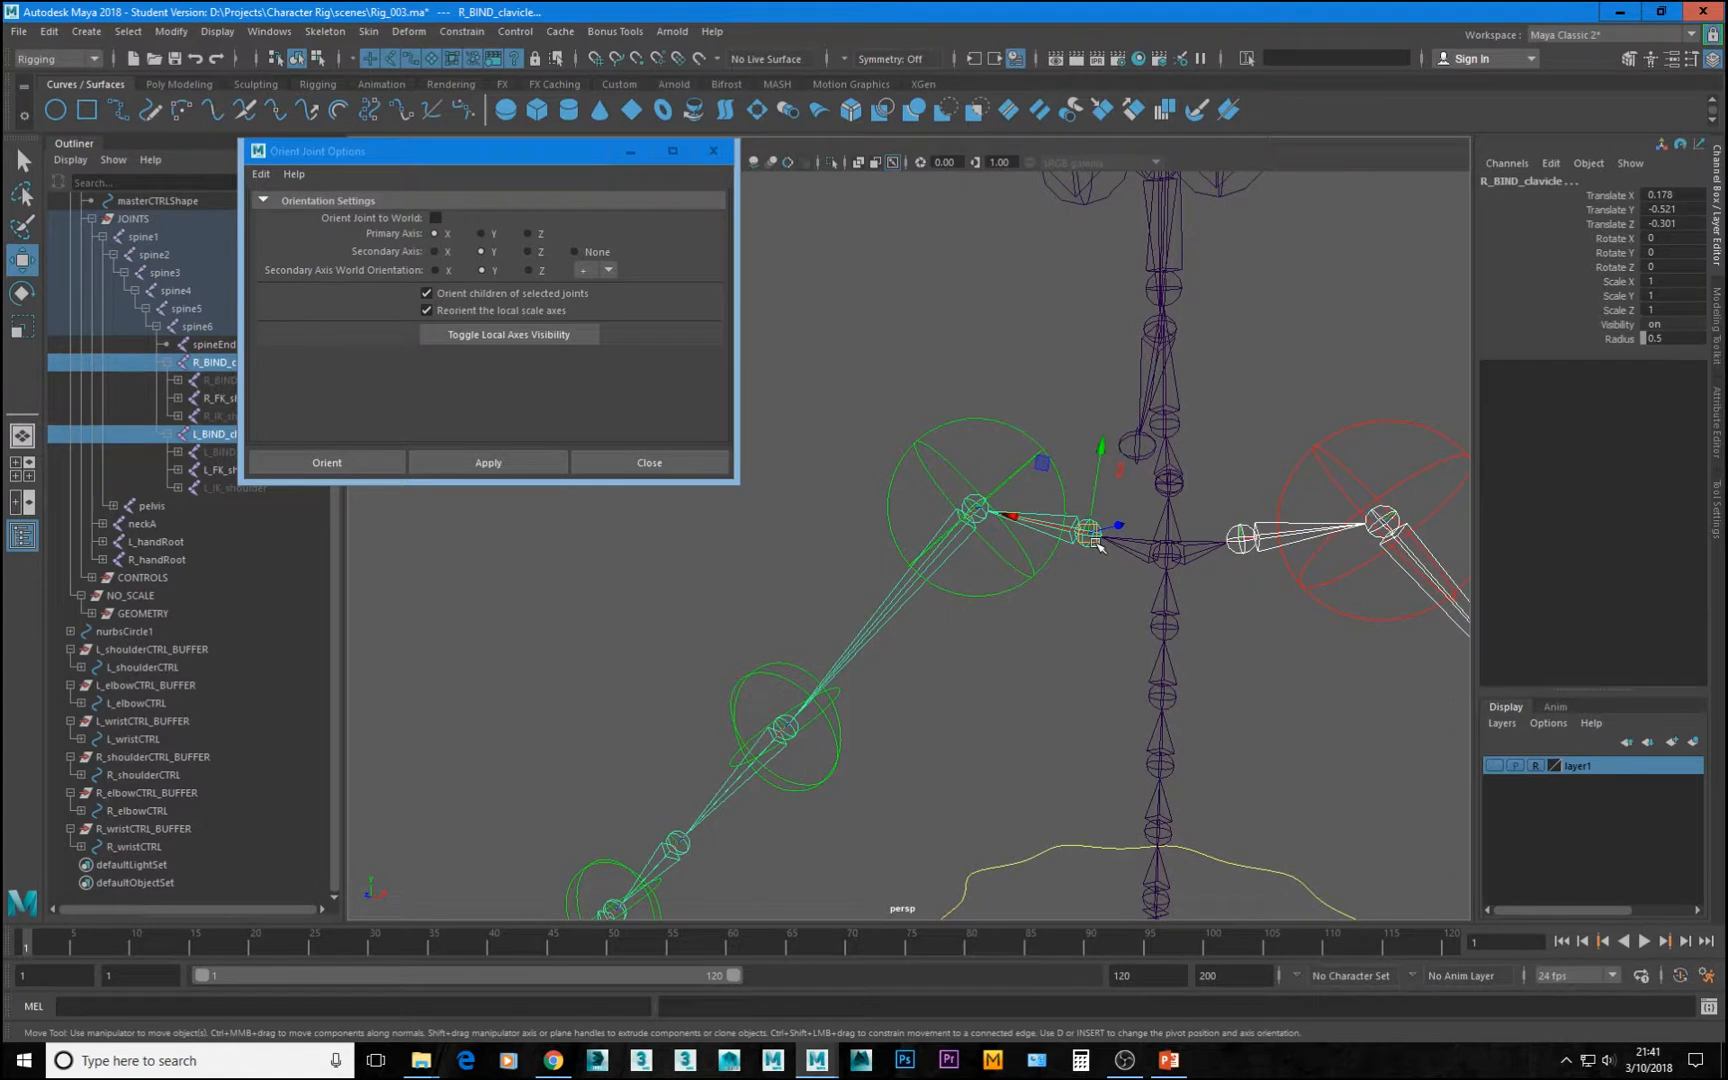
key("e")
left_click_drag(1153, 494, 1175, 682)
right_click_drag(1135, 570, 1049, 513, "alt")
left_click_drag(1049, 513, 915, 585, "alt")
key("ctrl+z")
left_click_drag(807, 523, 1095, 460)
key("ctrl+z")
right_click_drag(1095, 460, 1253, 582, "alt")
middle_click_drag(1253, 582, 1138, 660, "alt")
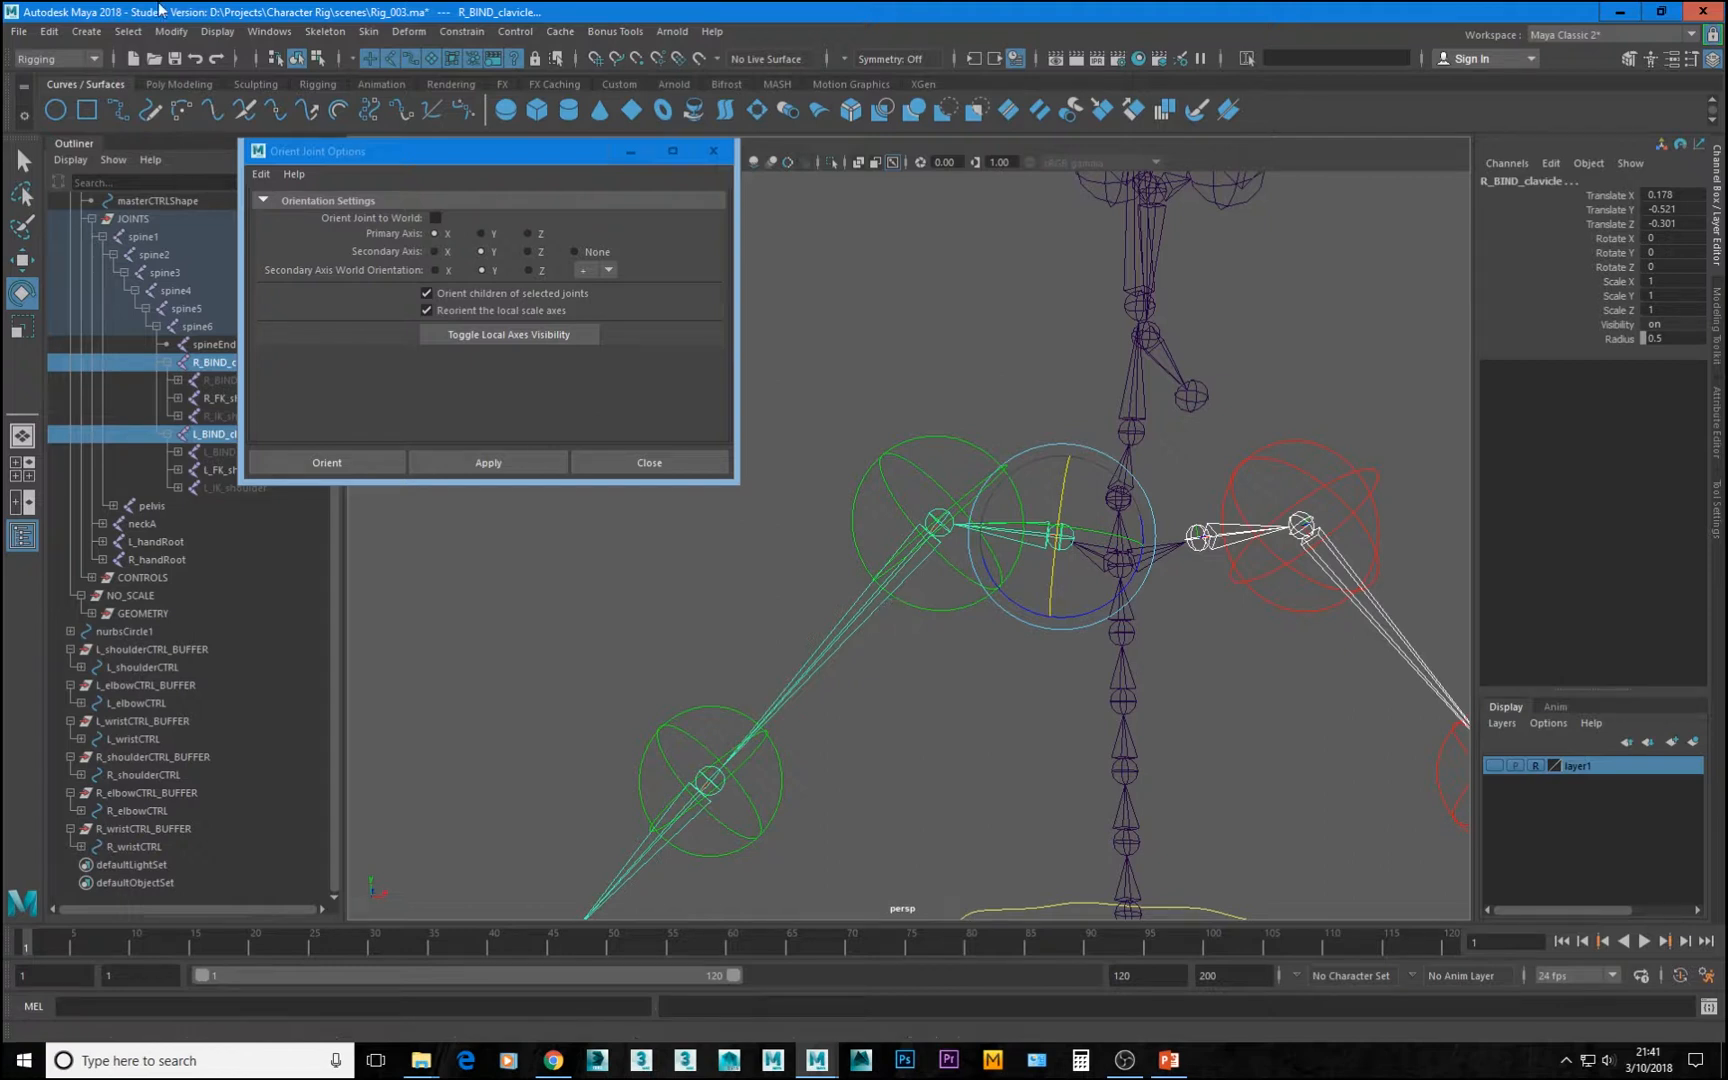
Compare the local axes of L_BIND_shoulder, R_FK_shoulder and R_IK_shoulder
left_click_drag(433, 151, 556, 128)
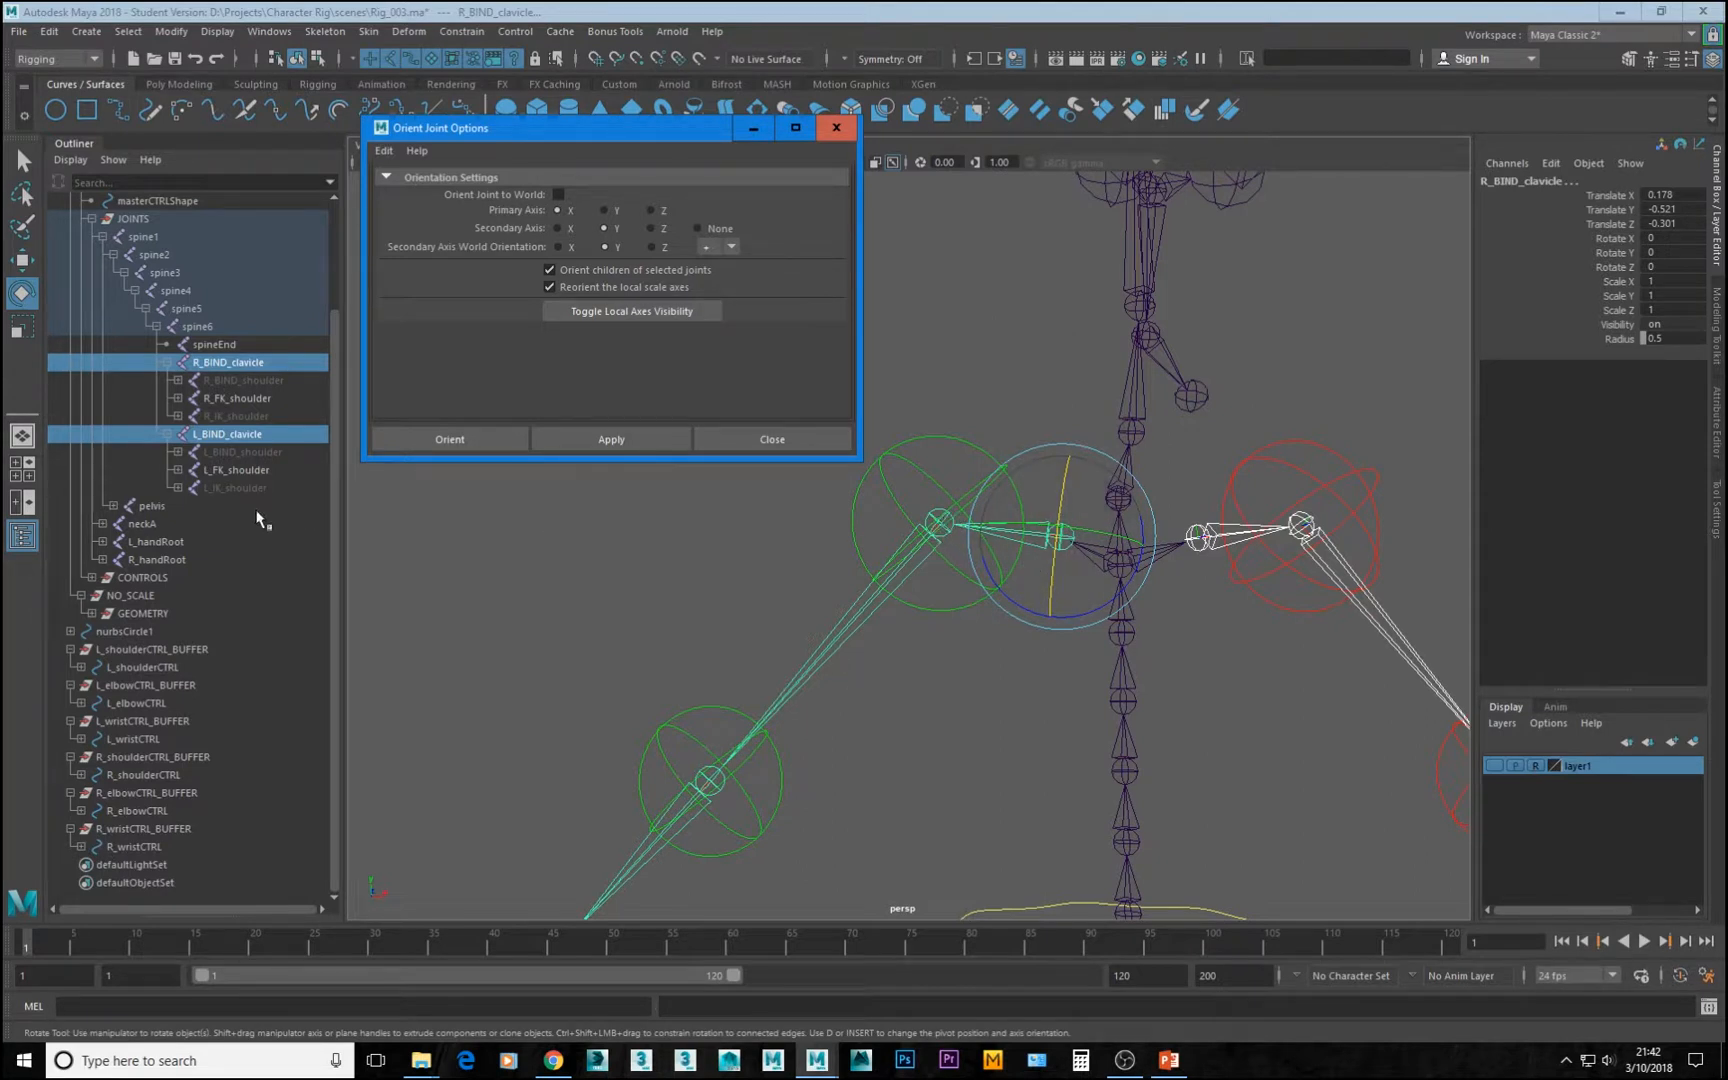
left_click(258, 452)
key("w")
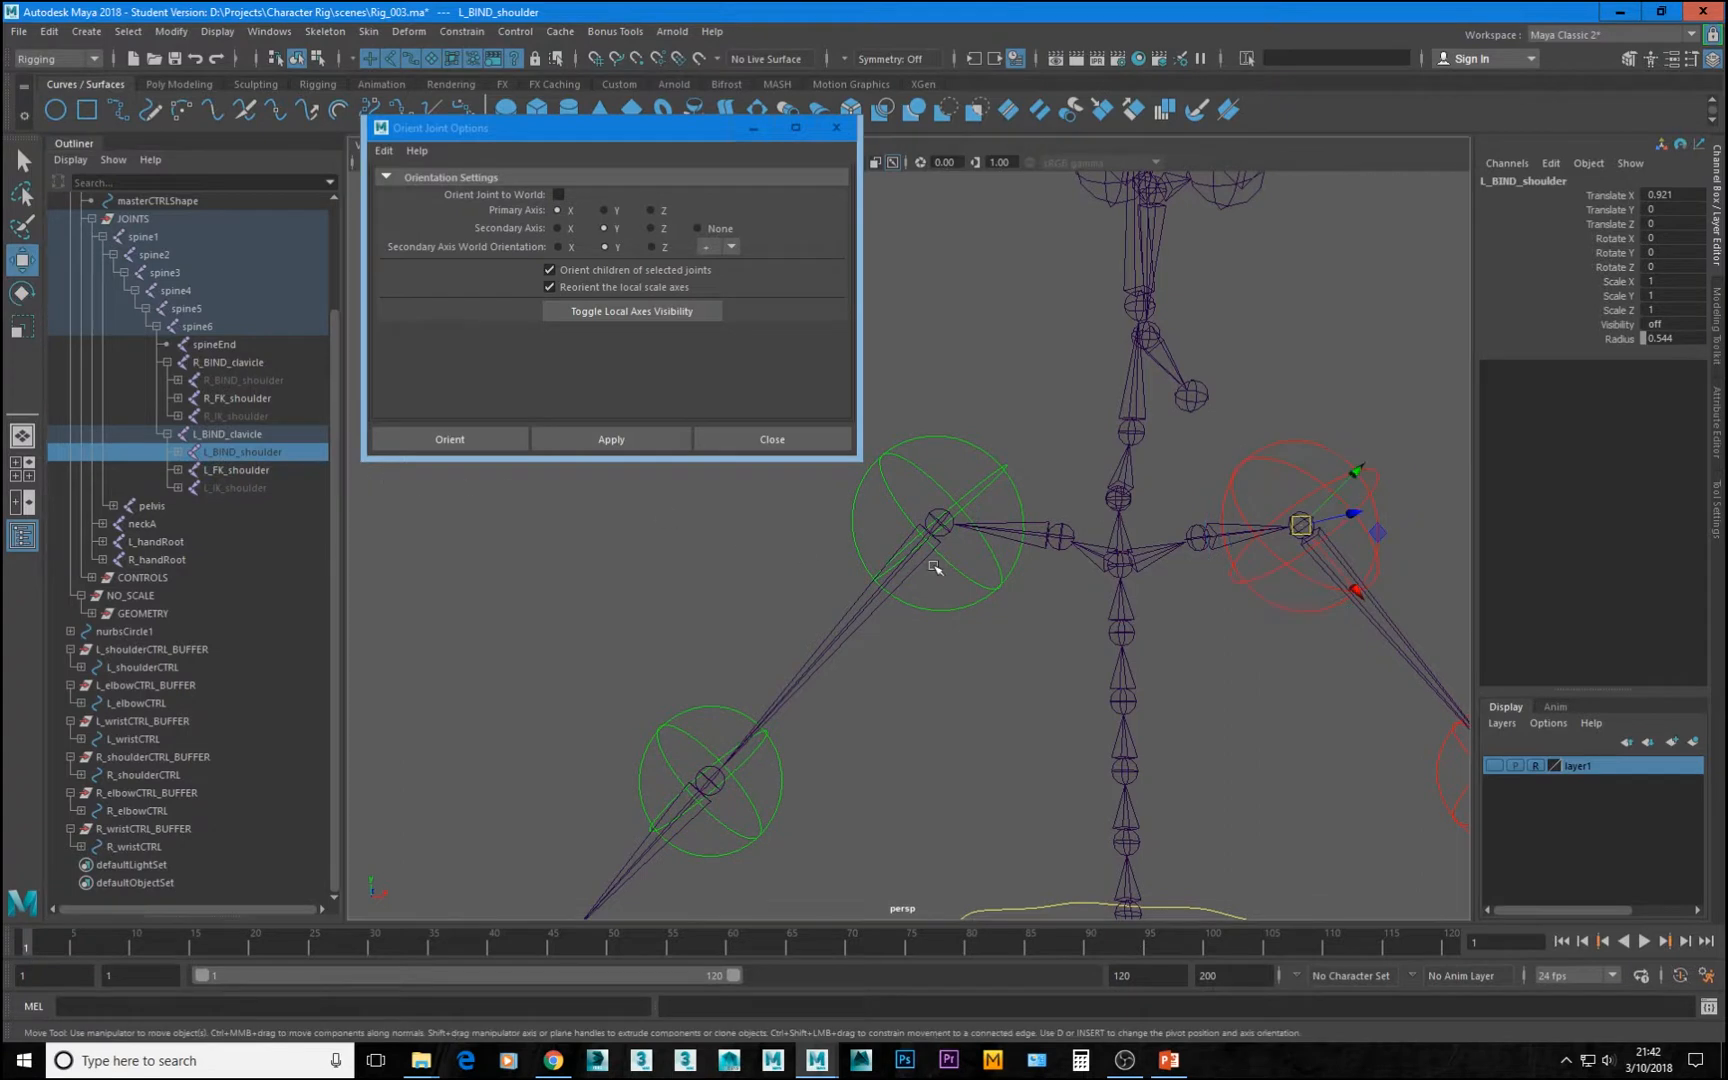
left_click(240, 399)
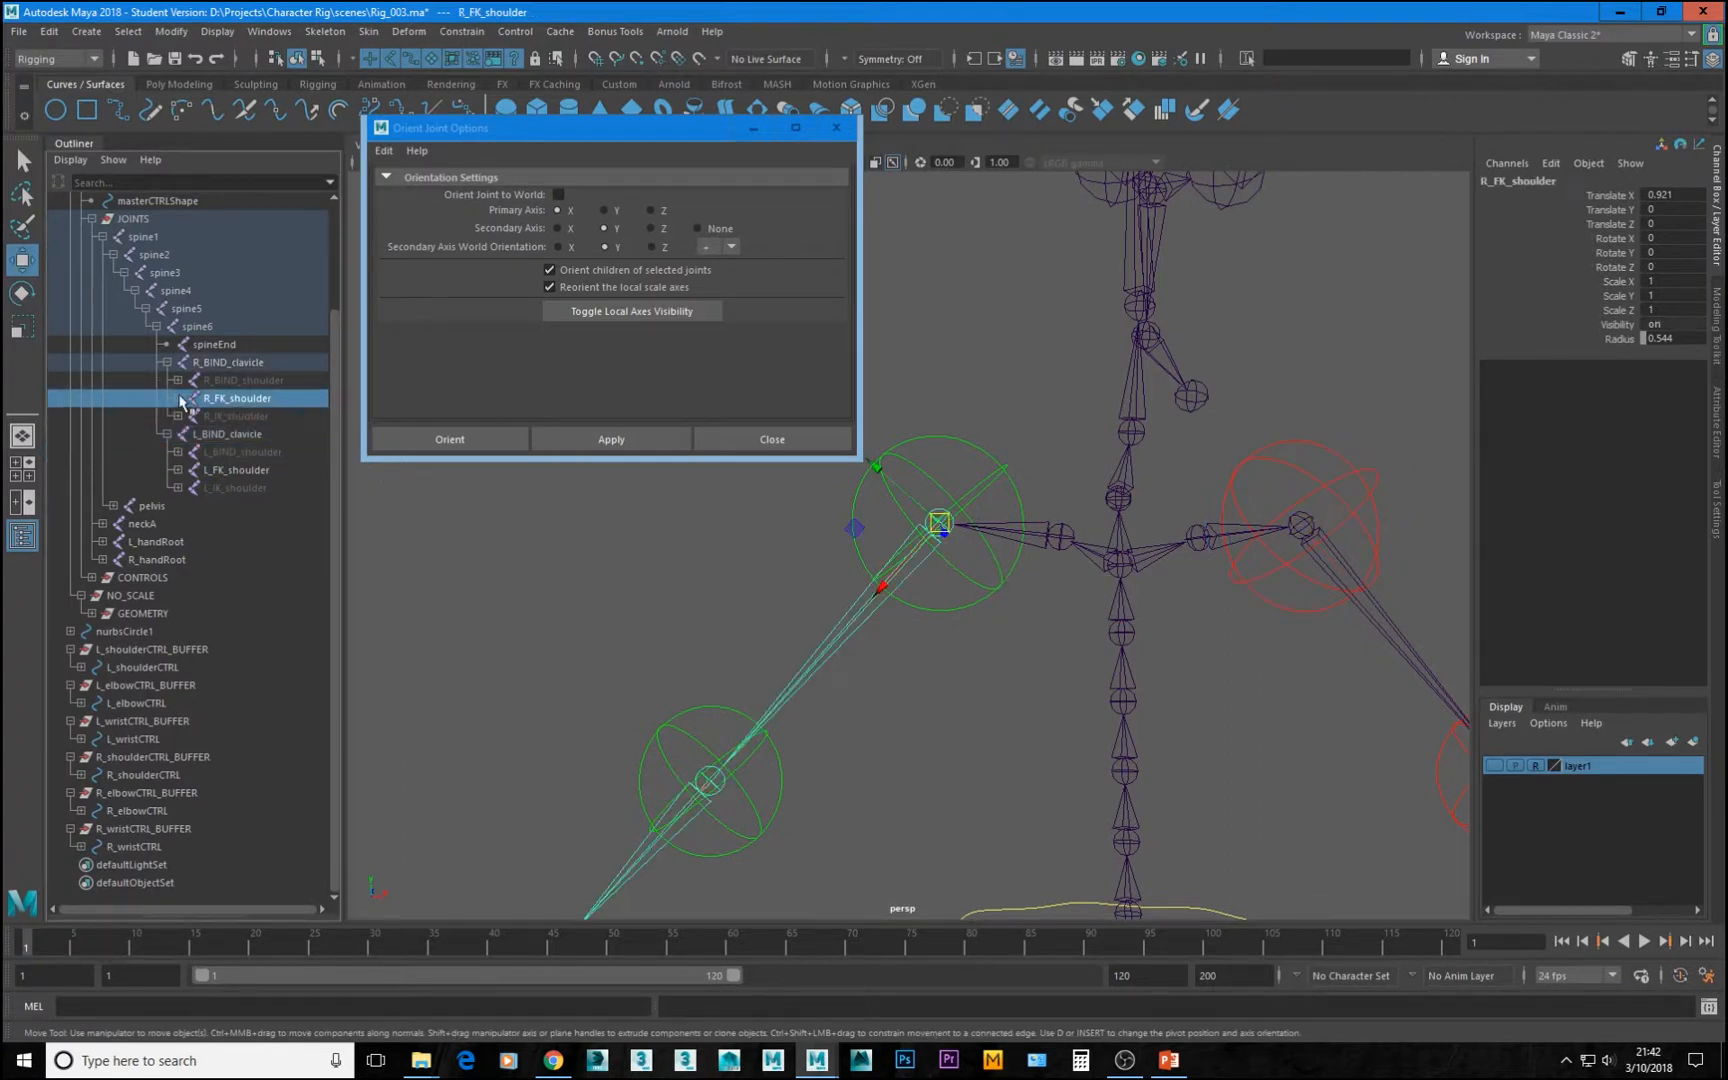
left_click(235, 415)
left_click(239, 395)
left_click(239, 415)
left_click(243, 395)
left_click(243, 412)
left_click(244, 397)
left_click(242, 411)
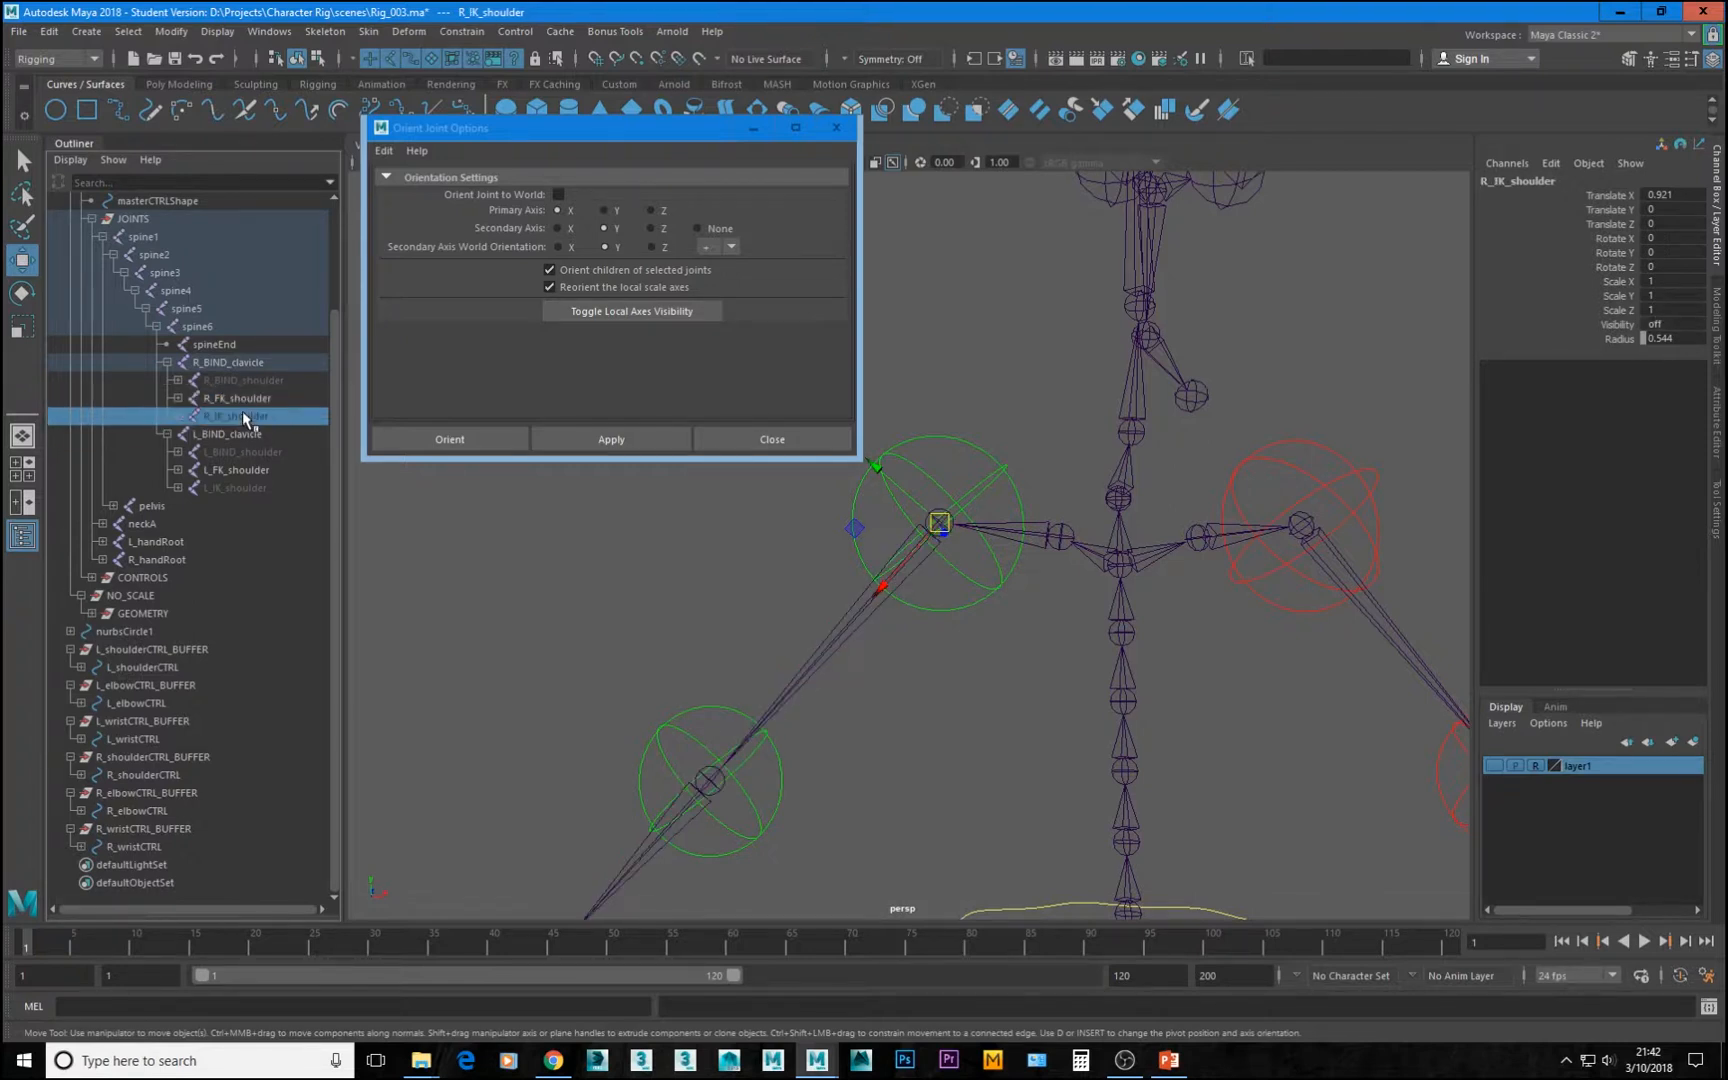
Check the local axes of the right FK elbow joint and close the Orient Joint options
middle_click_drag(768, 736, 975, 577, "alt")
left_click(843, 710)
left_click_drag(1099, 620, 818, 606, "alt")
right_click_drag(818, 606, 1100, 735, "alt")
middle_click_drag(770, 700, 950, 548, "alt")
left_click(836, 127)
right_click_drag(1184, 648, 1126, 560, "alt")
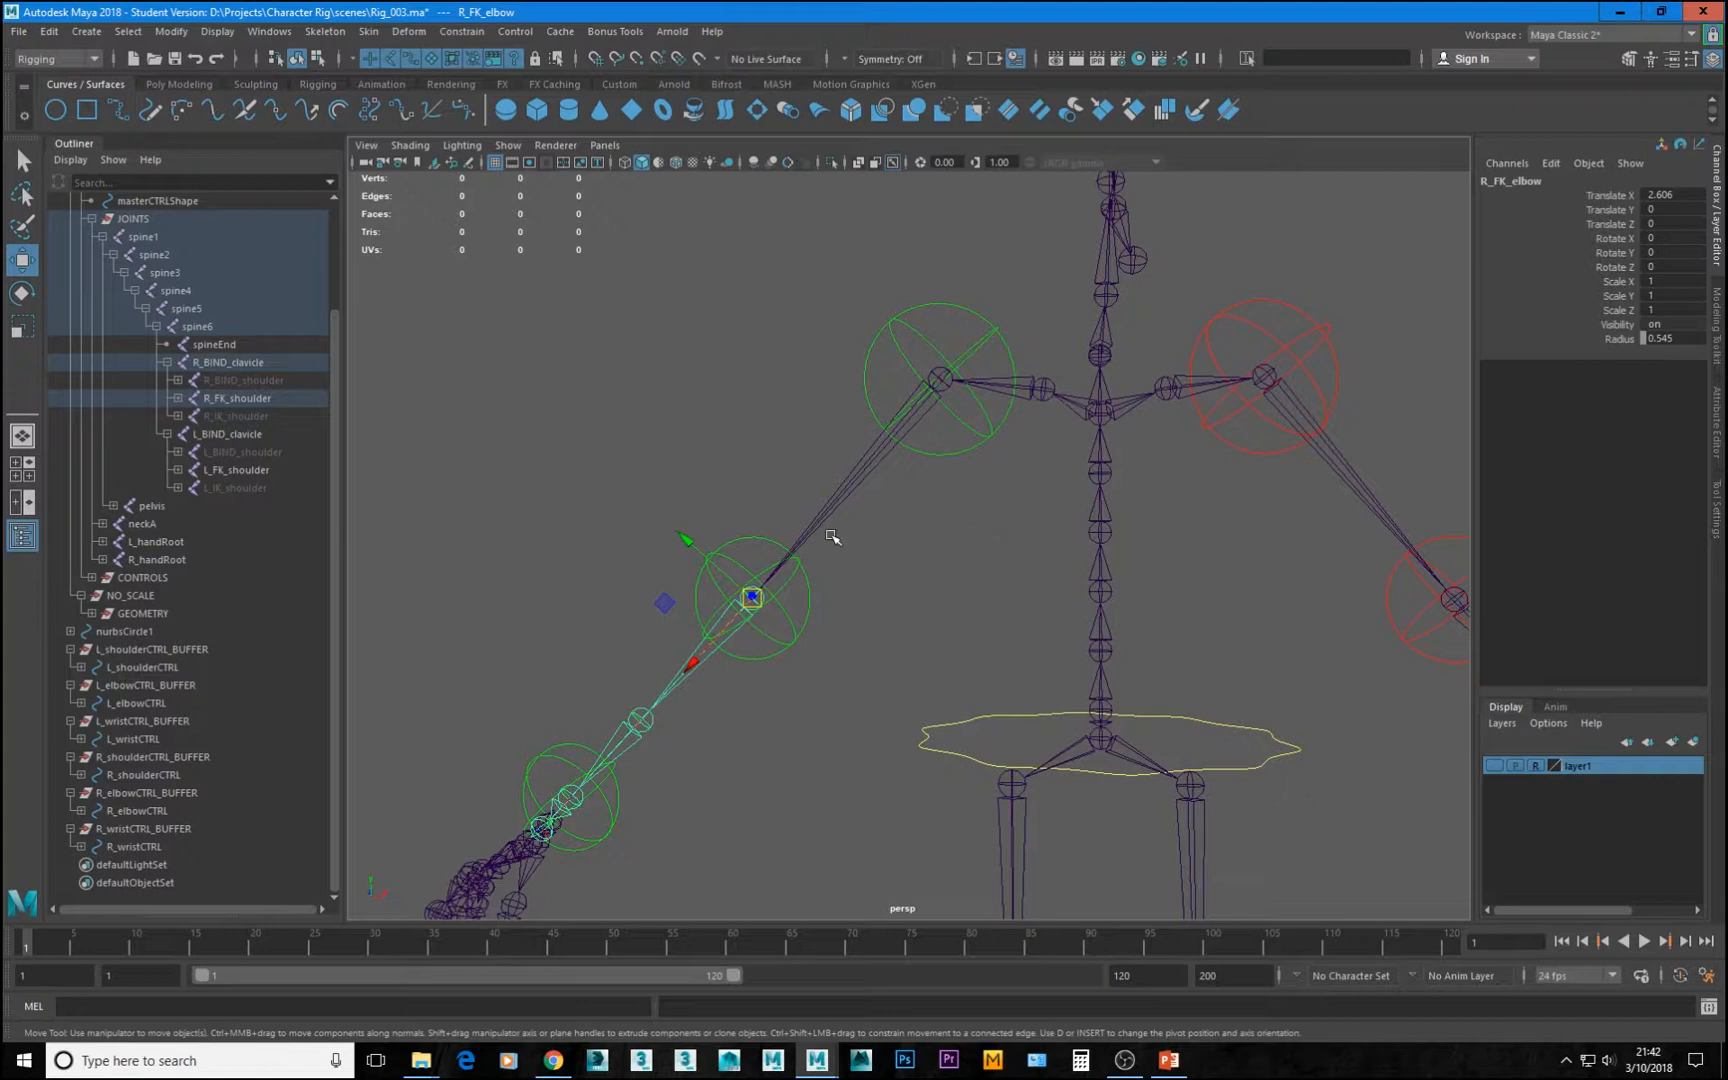
Examine the axis directions of R_shoulderCTRL against the right arm joints from several angles
left_click_drag(1039, 463, 1052, 450, "alt")
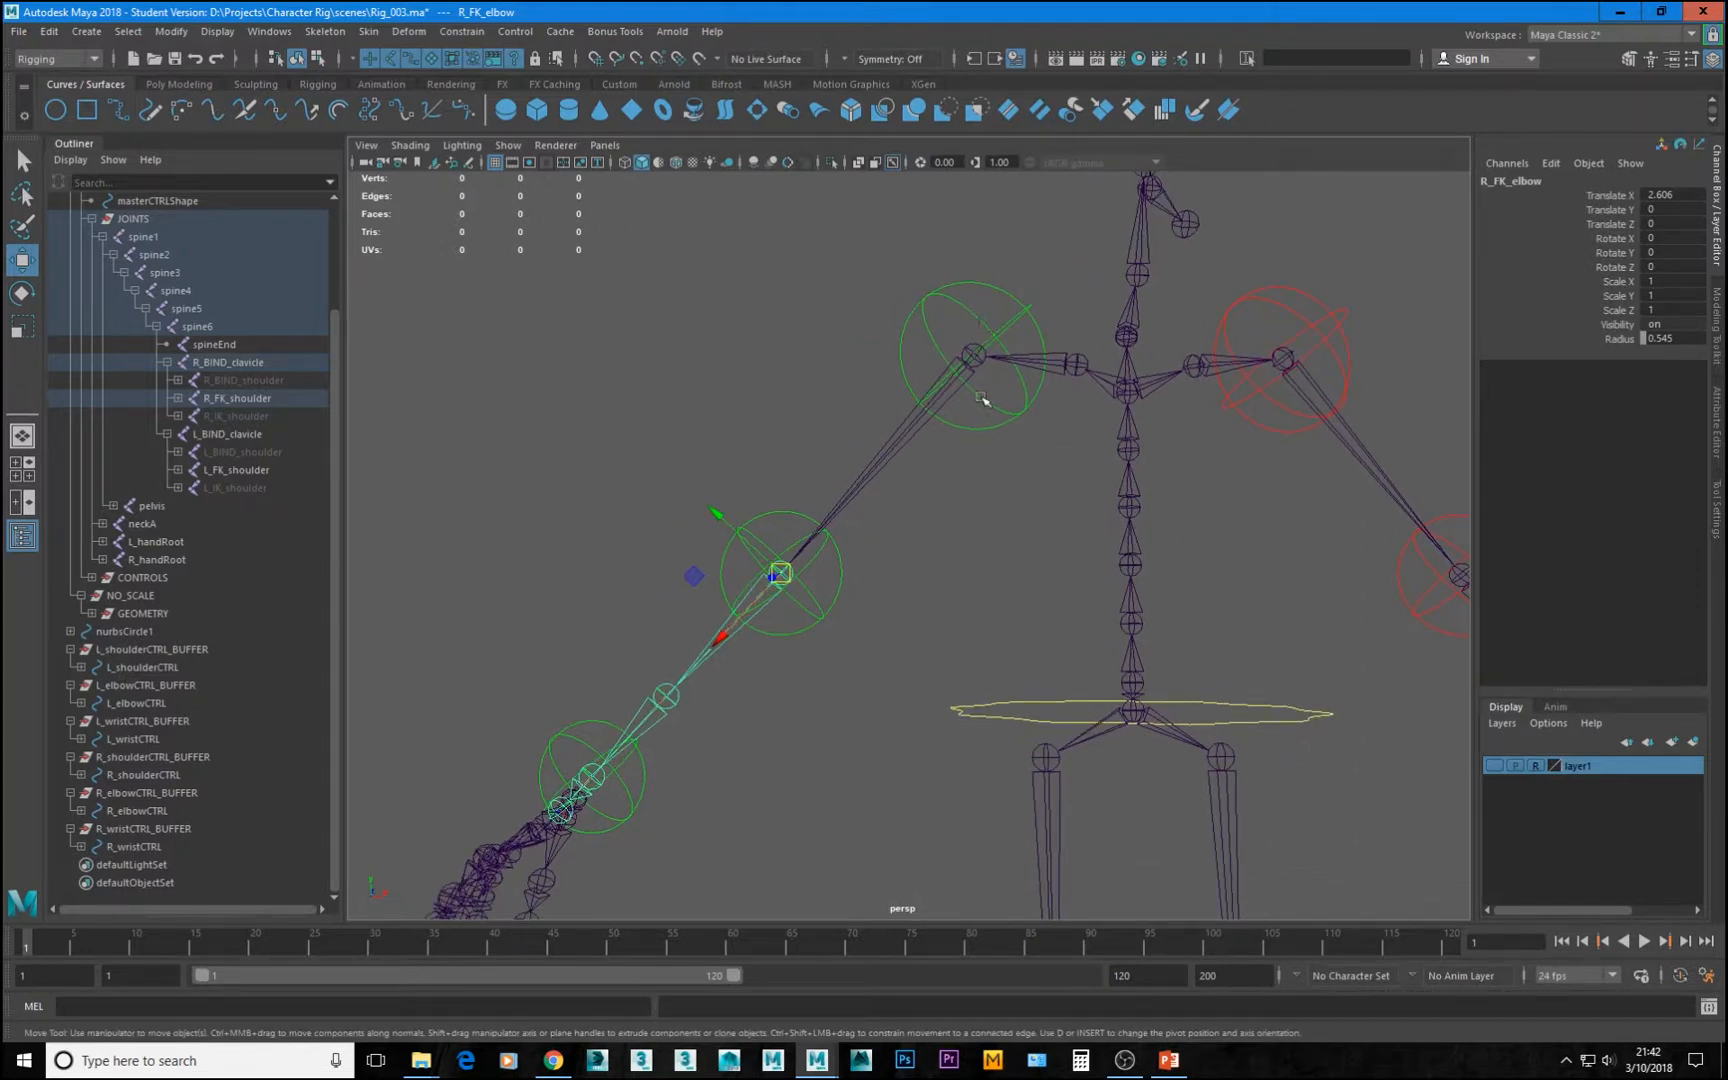
left_click_drag(1113, 345, 1113, 360, "alt")
middle_click_drag(1113, 360, 1162, 440, "alt")
left_click_drag(1046, 446, 1028, 449, "alt")
right_click_drag(1028, 449, 1091, 486, "alt")
middle_click_drag(1092, 398, 1061, 486, "alt")
left_click_drag(1051, 529, 1068, 582)
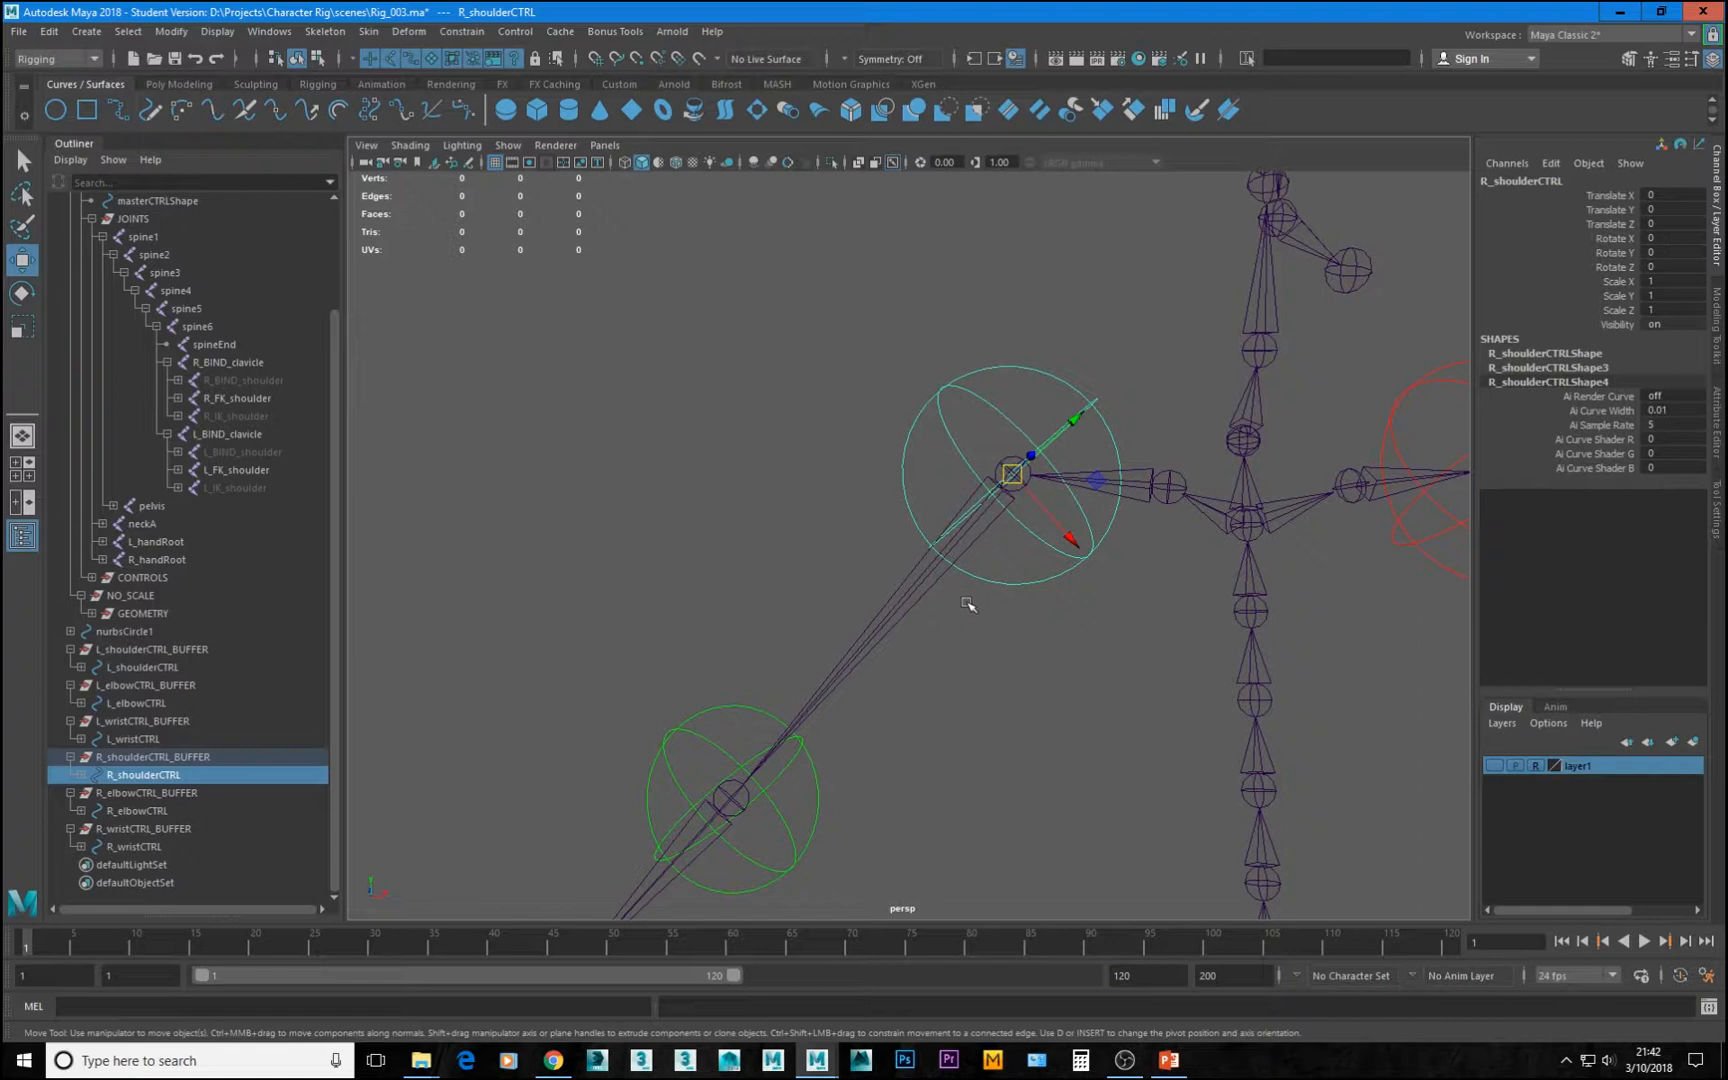
left_click_drag(1147, 515, 1125, 613, "alt")
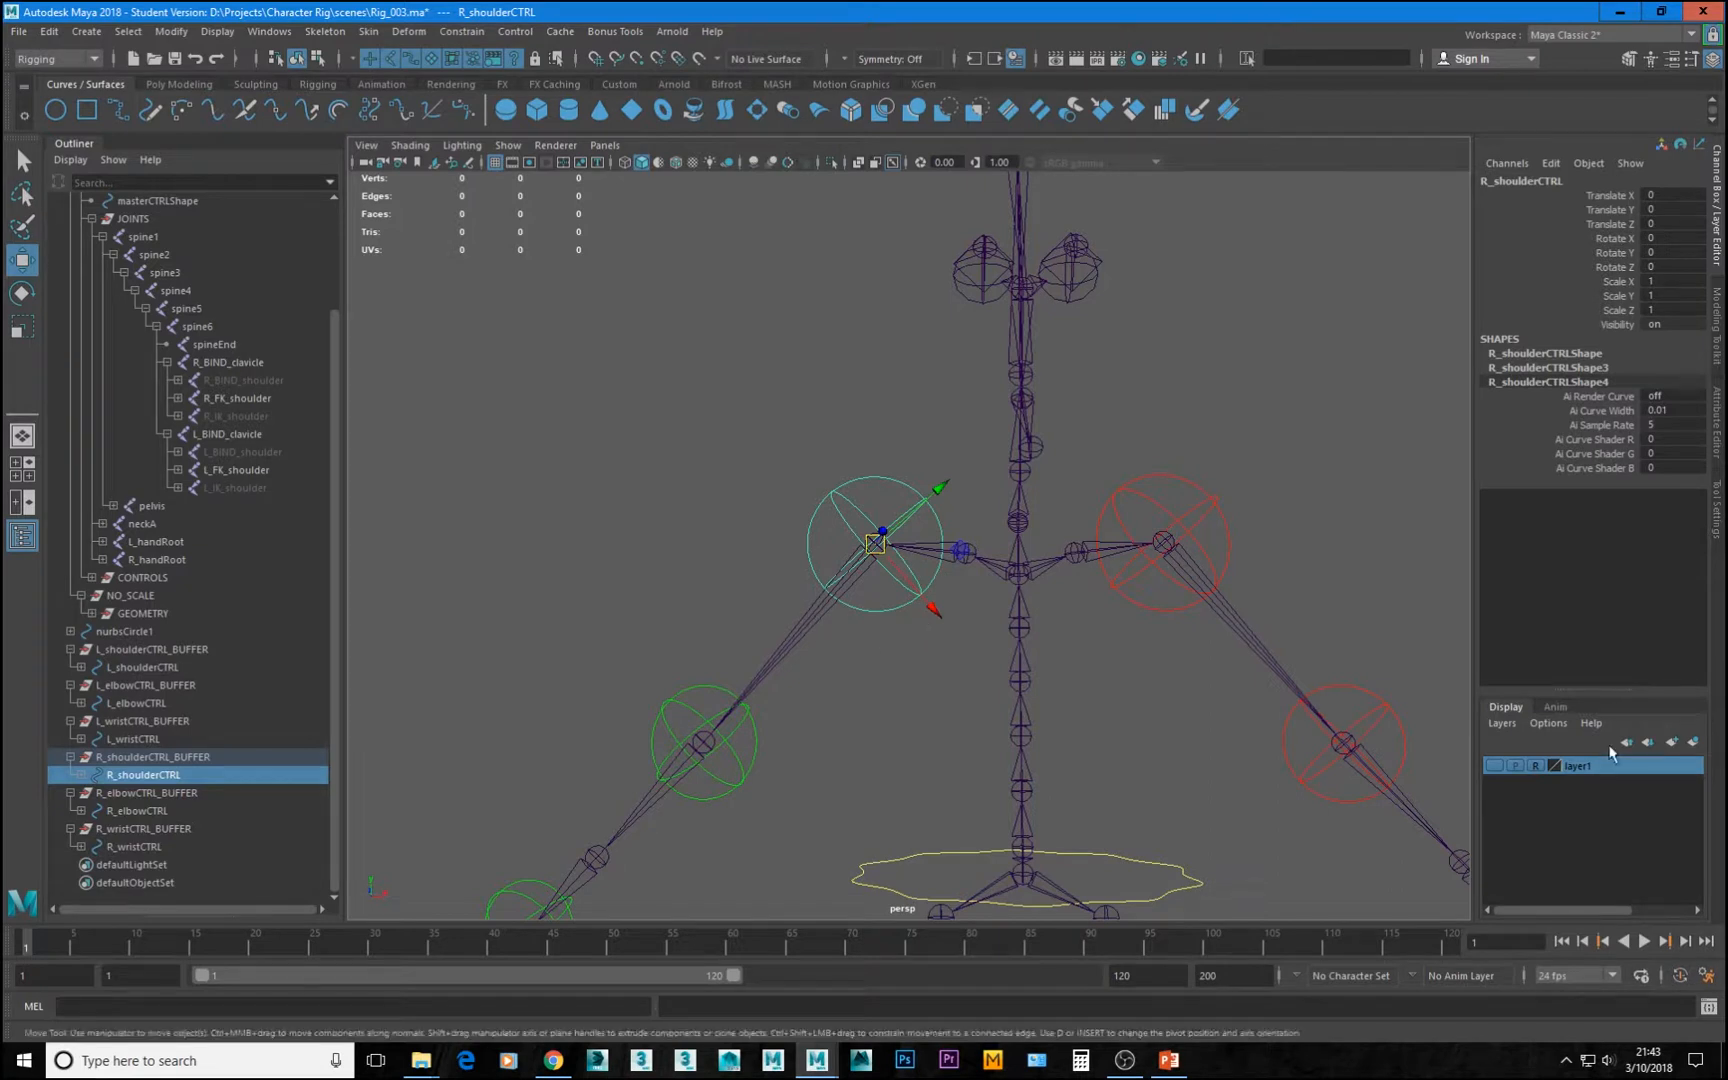
scroll(1180, 652, "down", 3)
middle_click_drag(1308, 850, 1325, 689, "alt")
left_click_drag(1143, 644, 1134, 643, "alt")
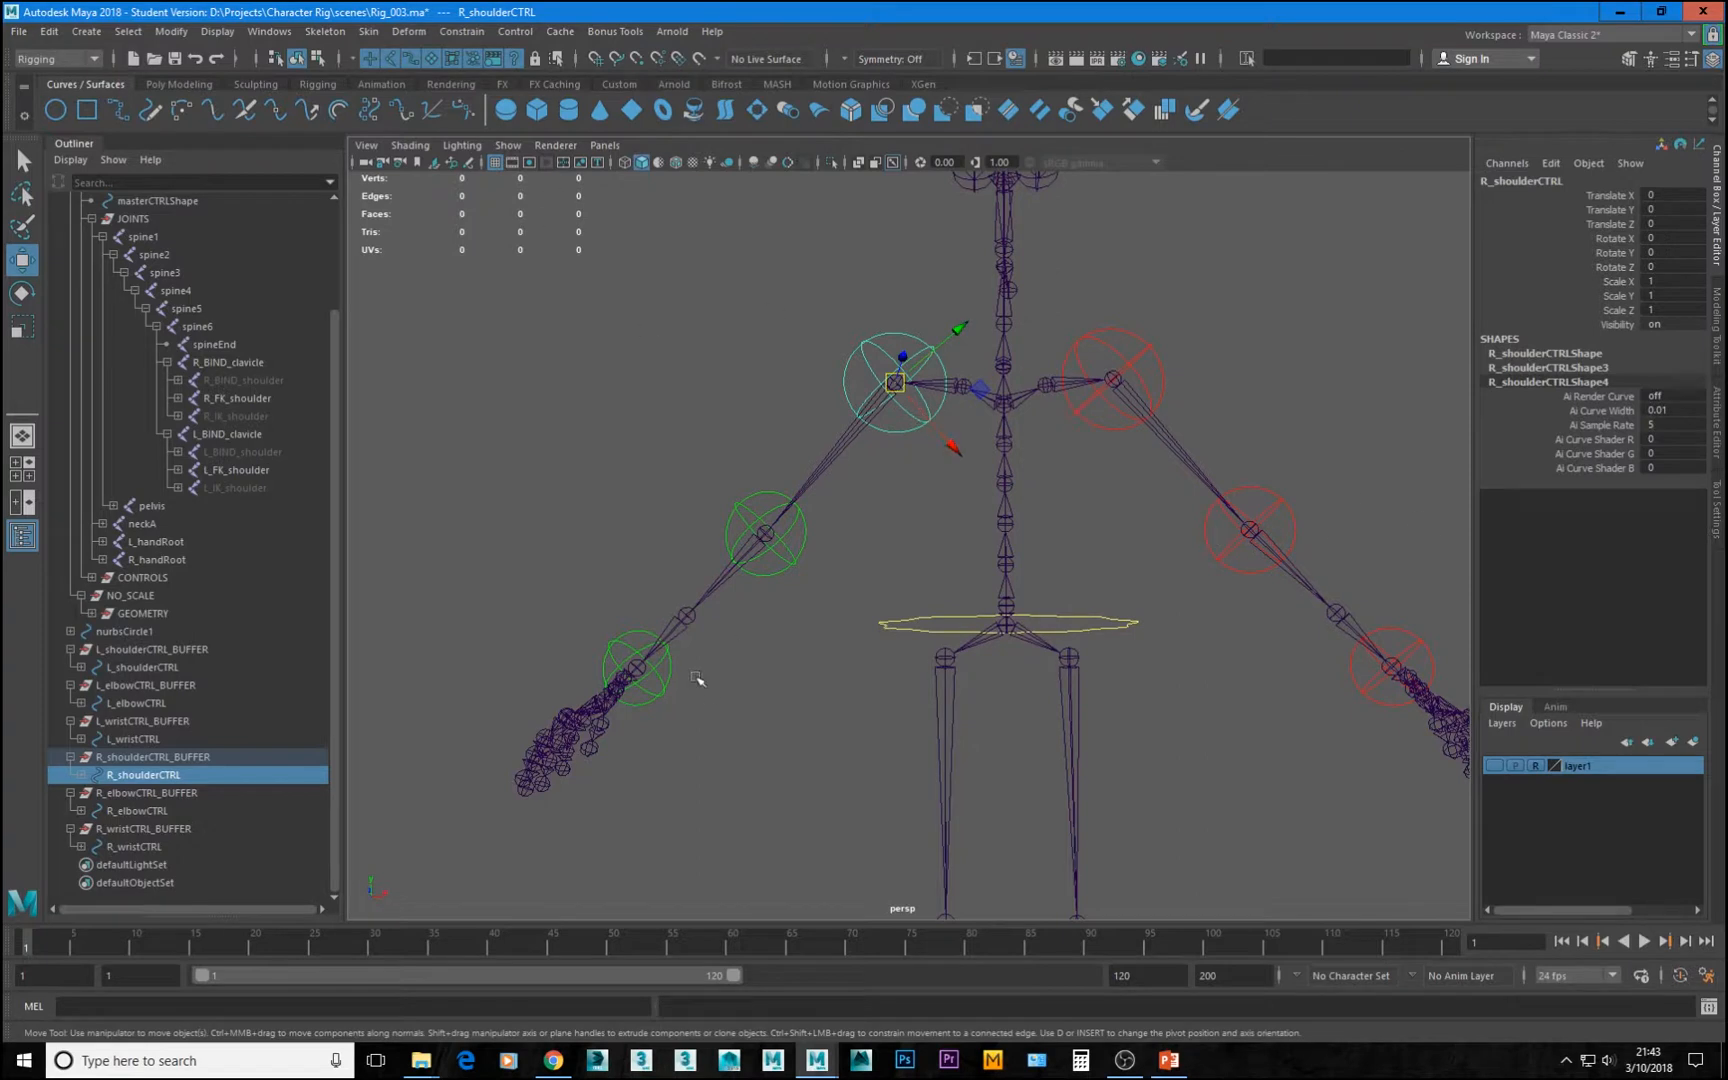
Orient-constrain the R_shoulderCTRL_BUFFER group to the R_FK_shoulder joint
left_click(828, 453)
middle_click_drag(924, 357, 897, 507, "alt")
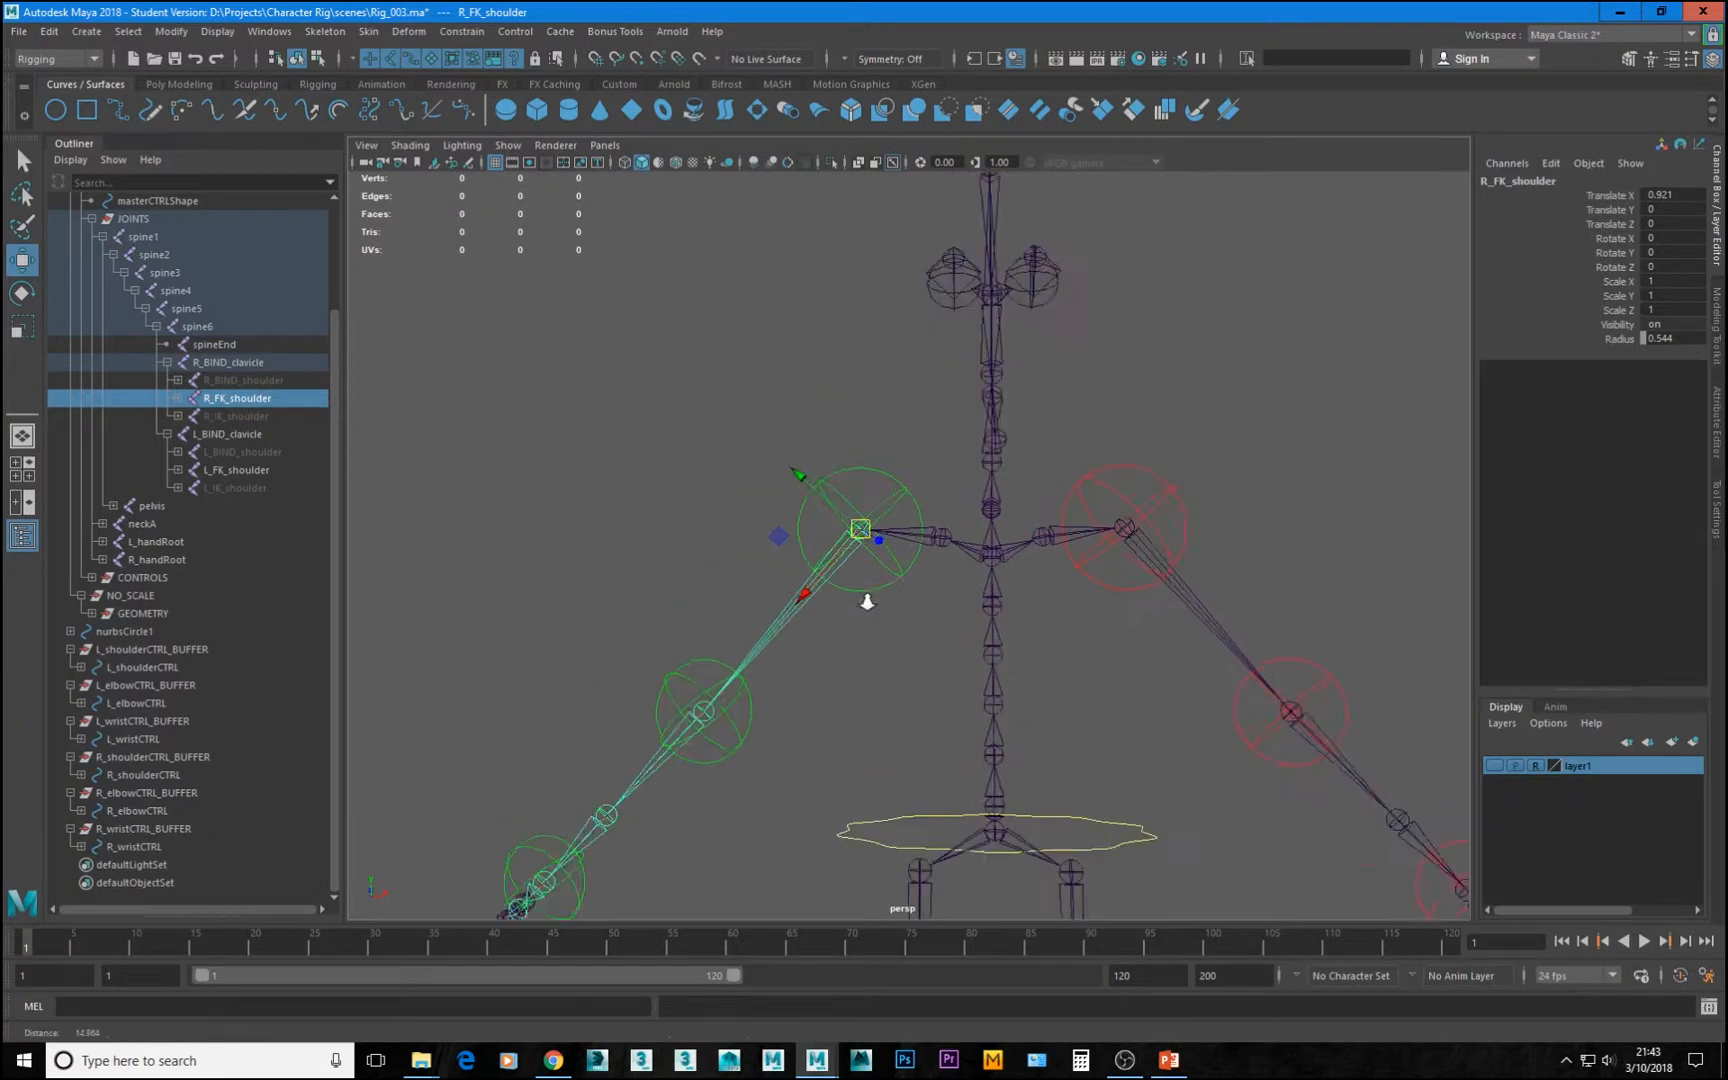
right_click_drag(818, 548, 880, 546, "alt")
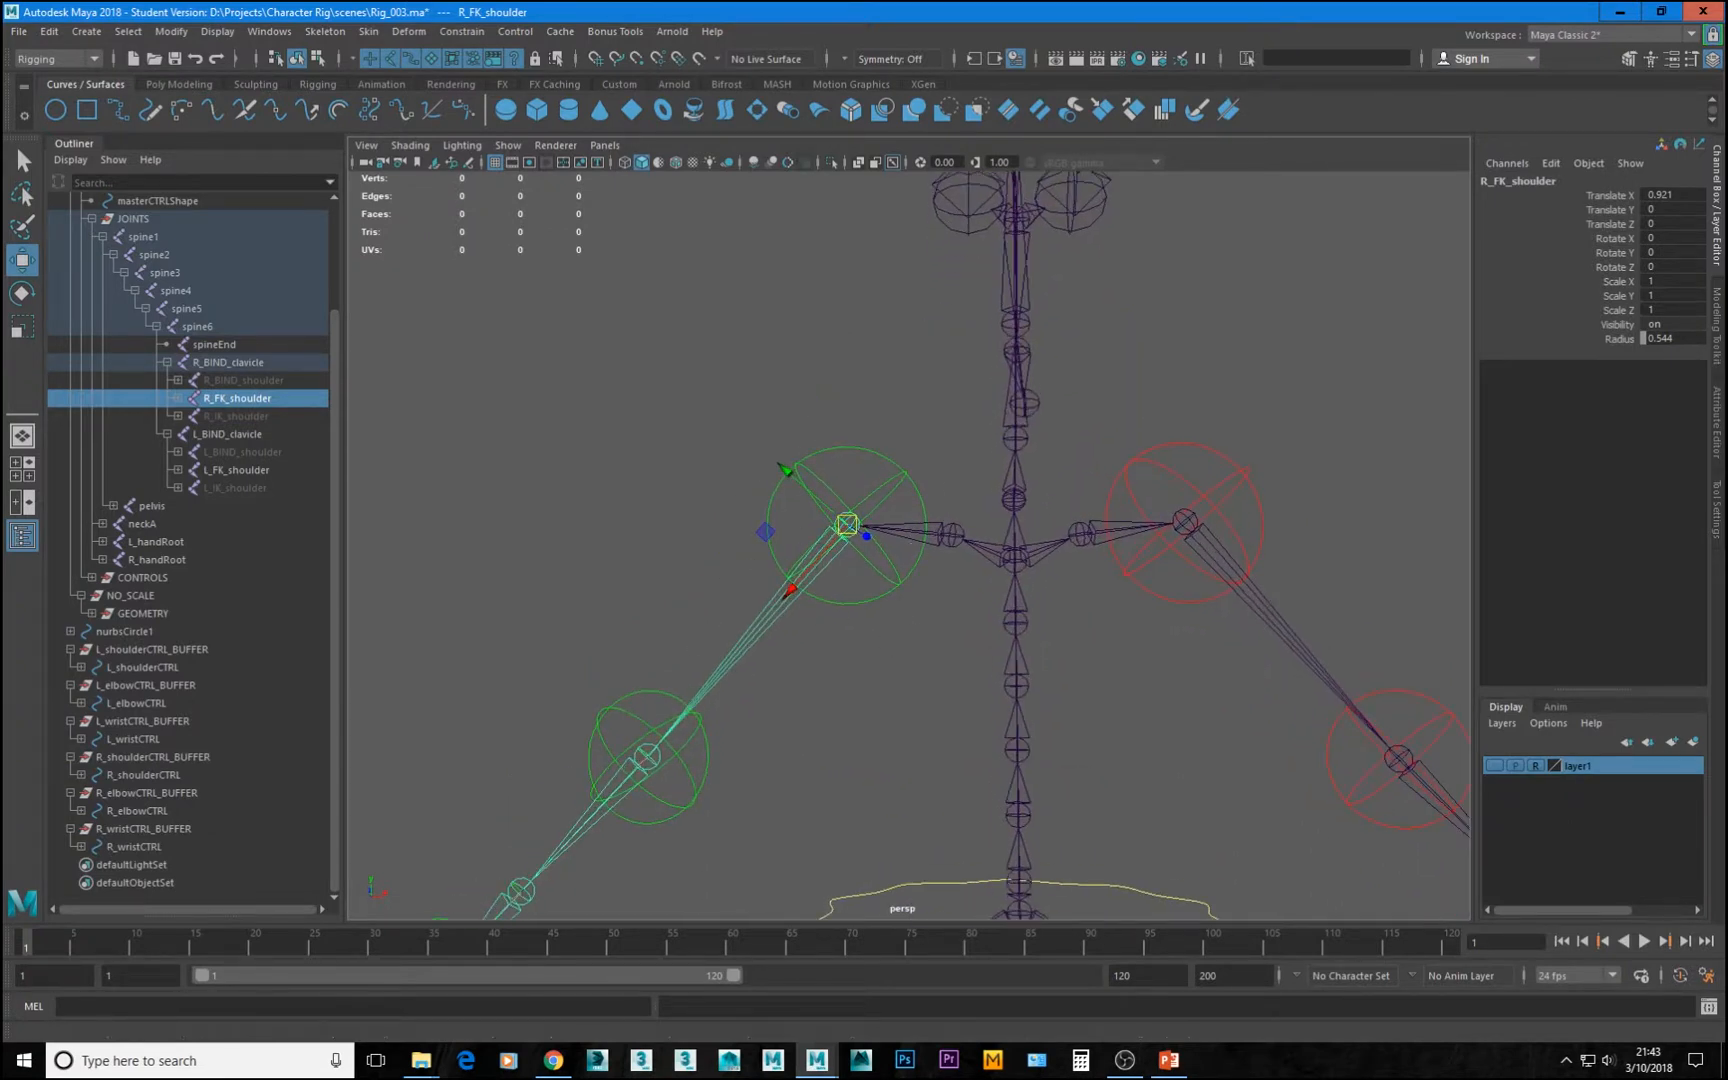
middle_click_drag(830, 619, 902, 473, "alt")
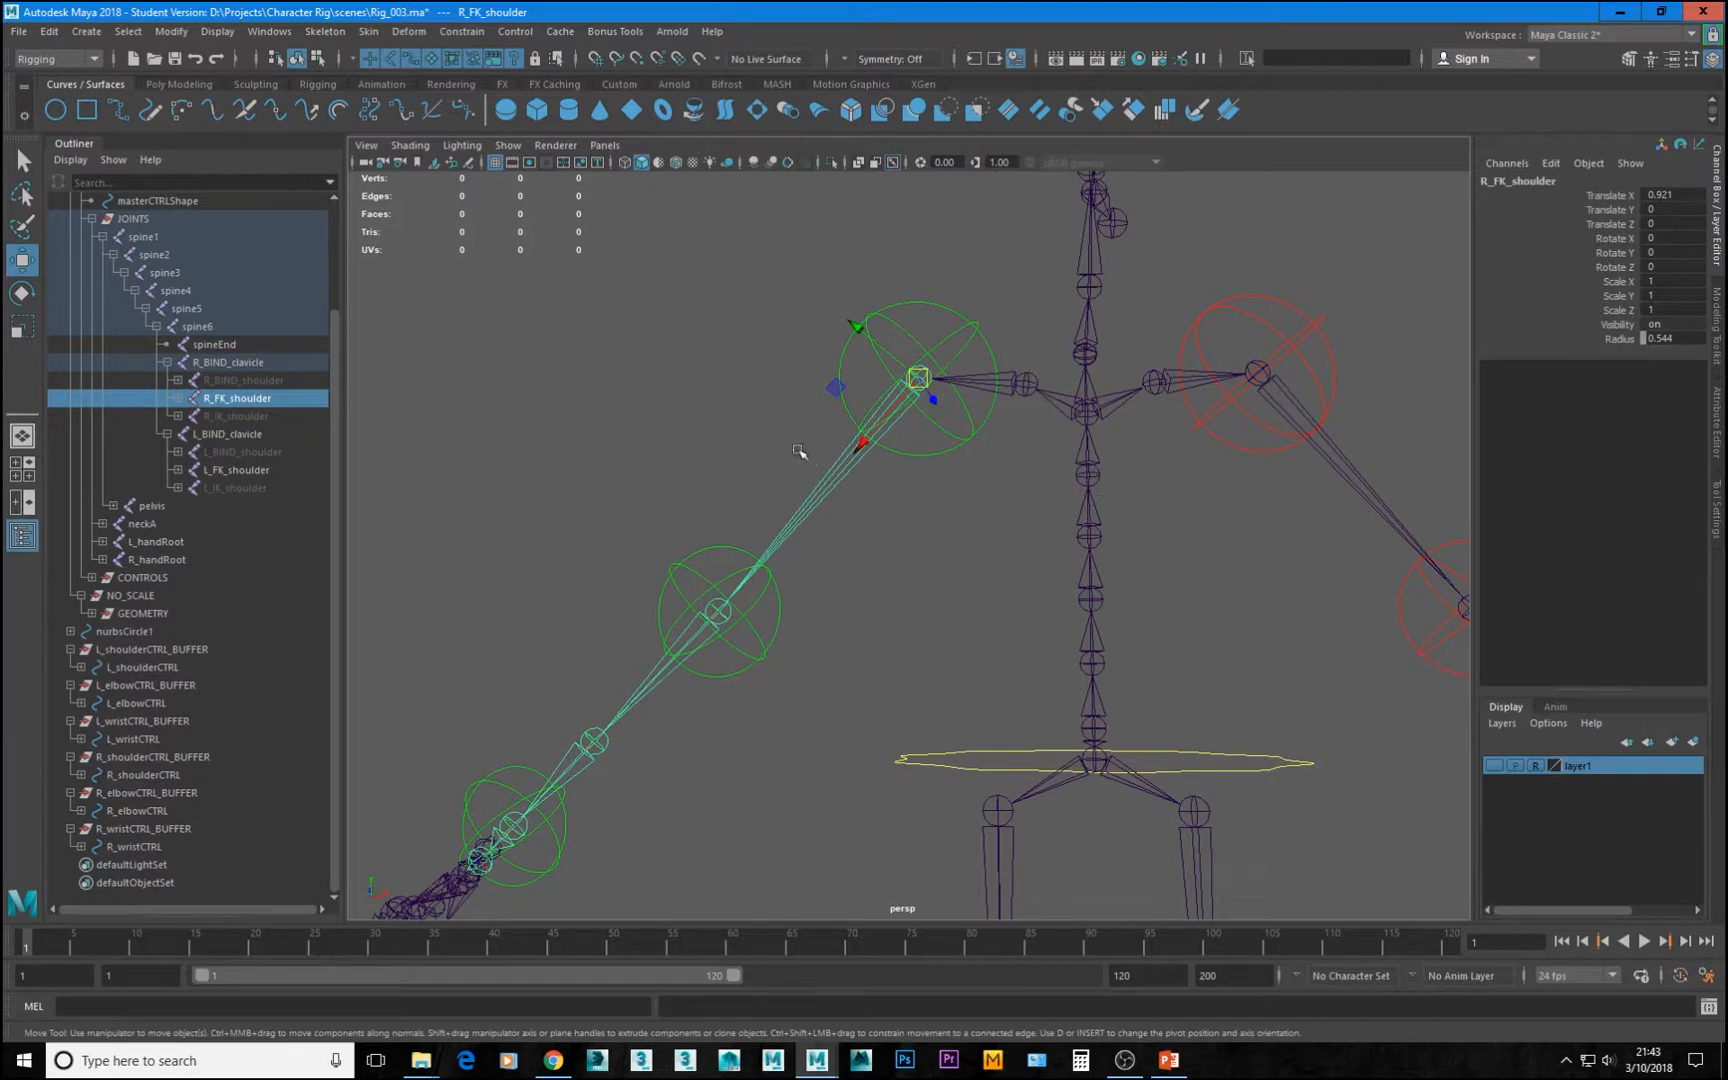
left_click(150, 757, "ctrl")
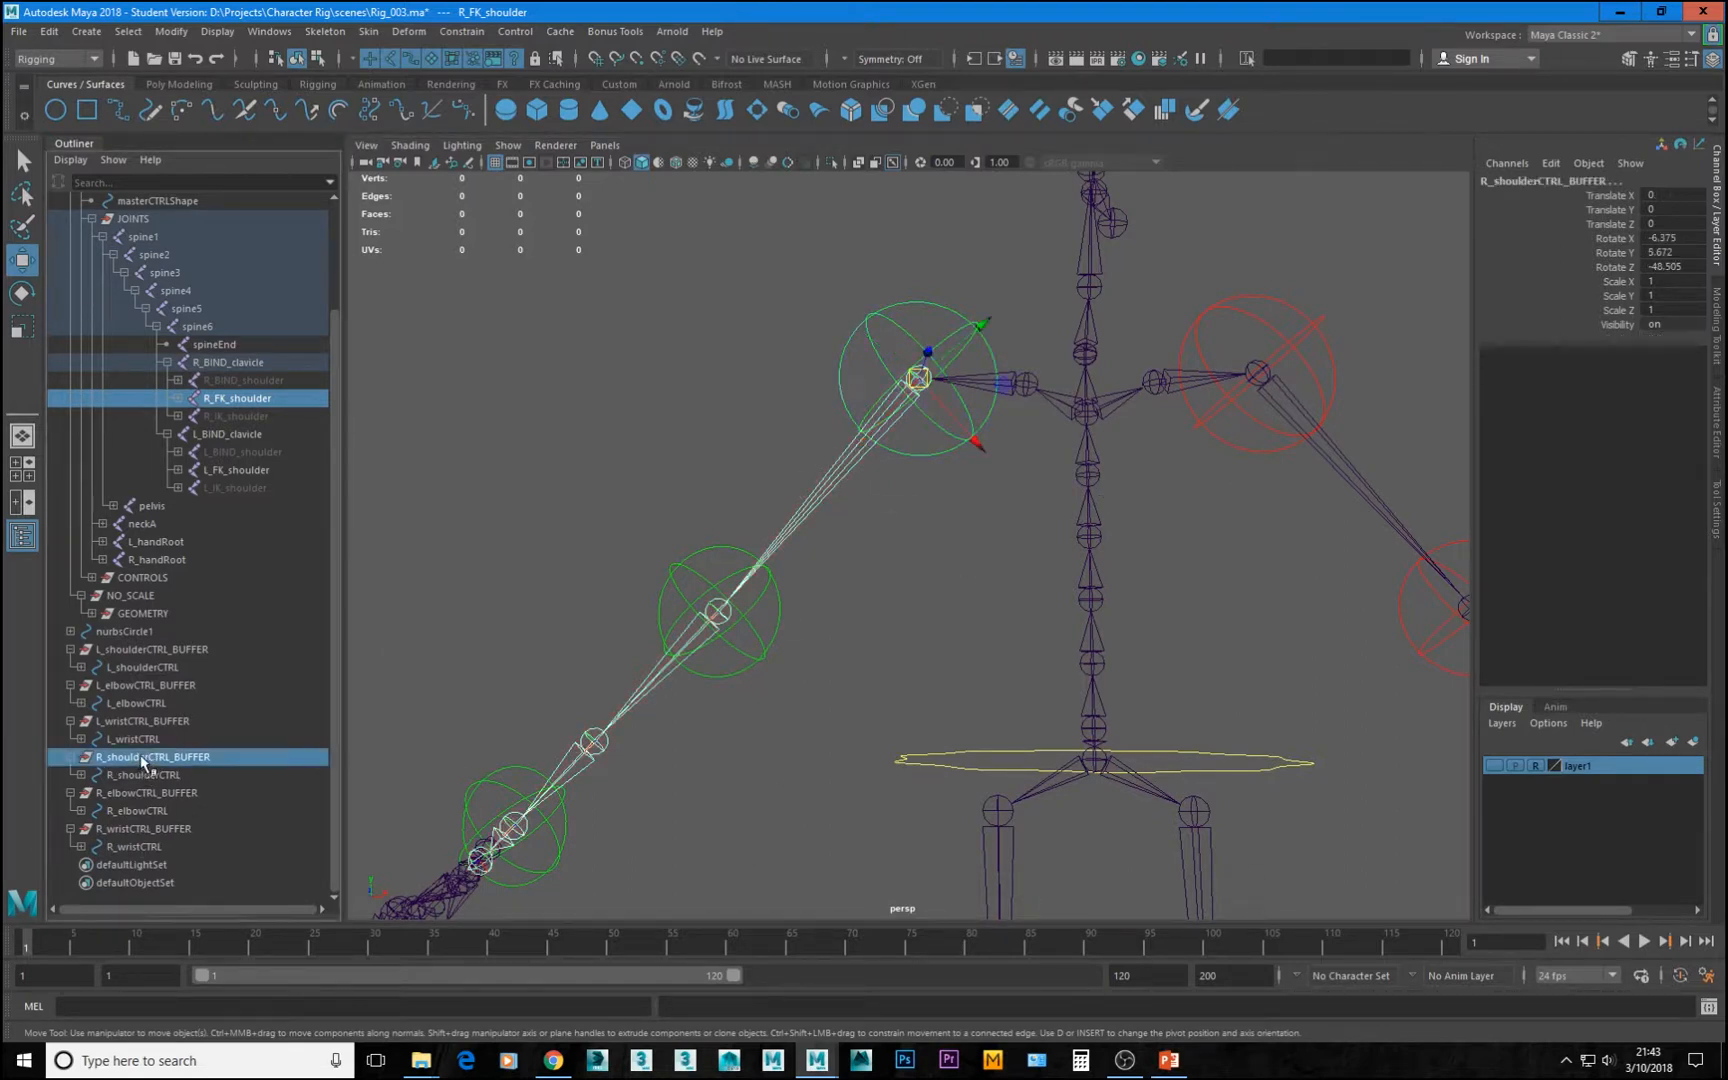
left_click(461, 31)
left_click(481, 113)
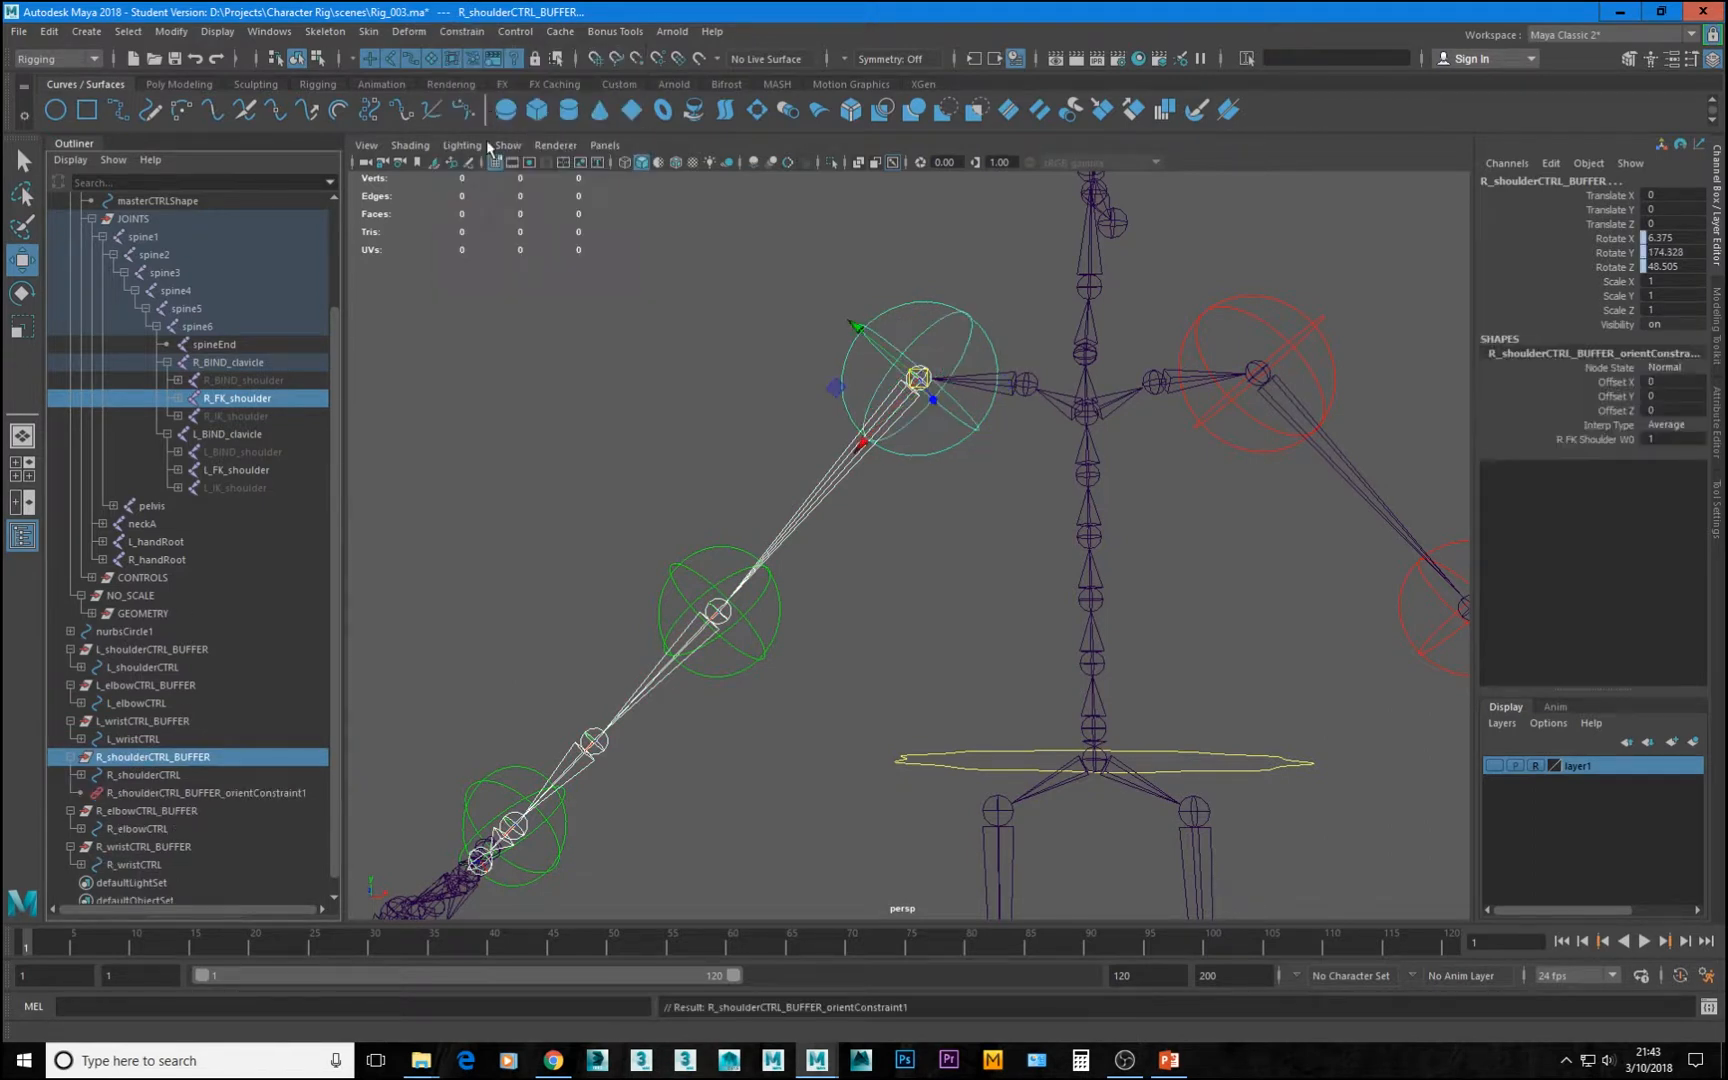
Orient-constrain the R_elbowCTRL_BUFFER group to the R_FK_elbow joint
left_click_drag(775, 588, 881, 538, "alt")
left_click_drag(940, 465, 841, 520, "alt")
left_click(845, 518)
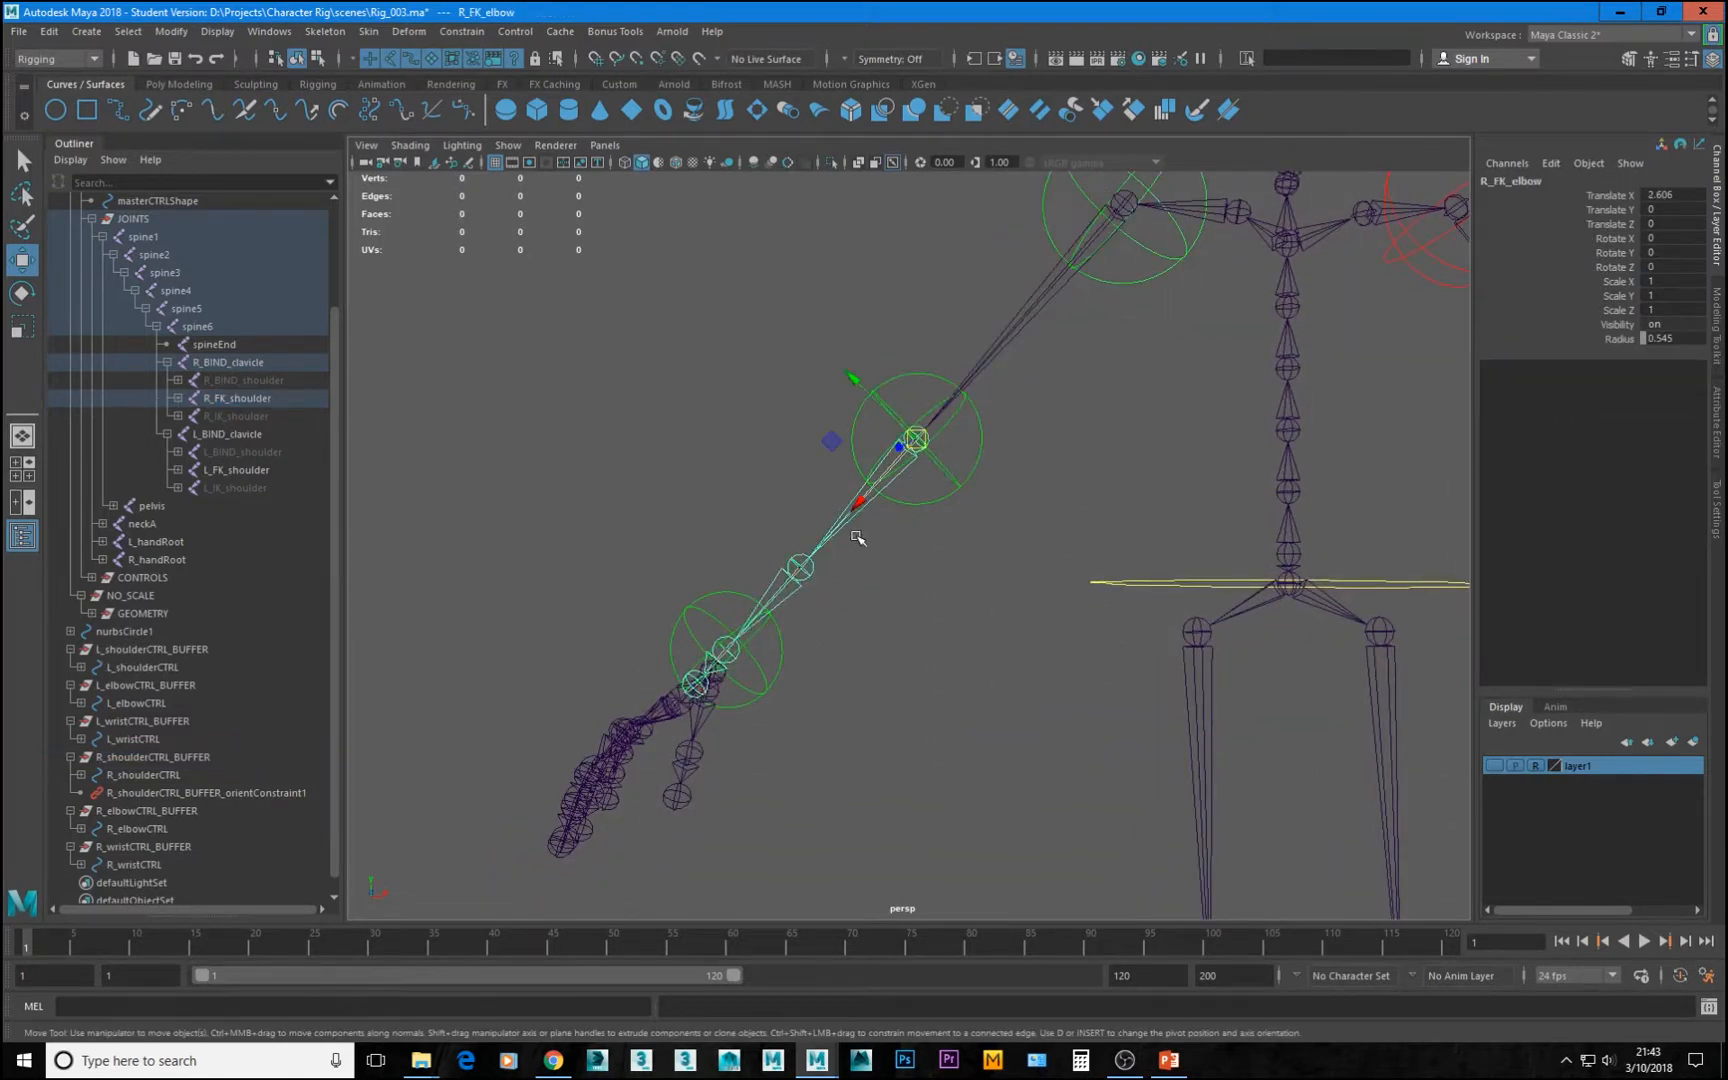
left_click(160, 811)
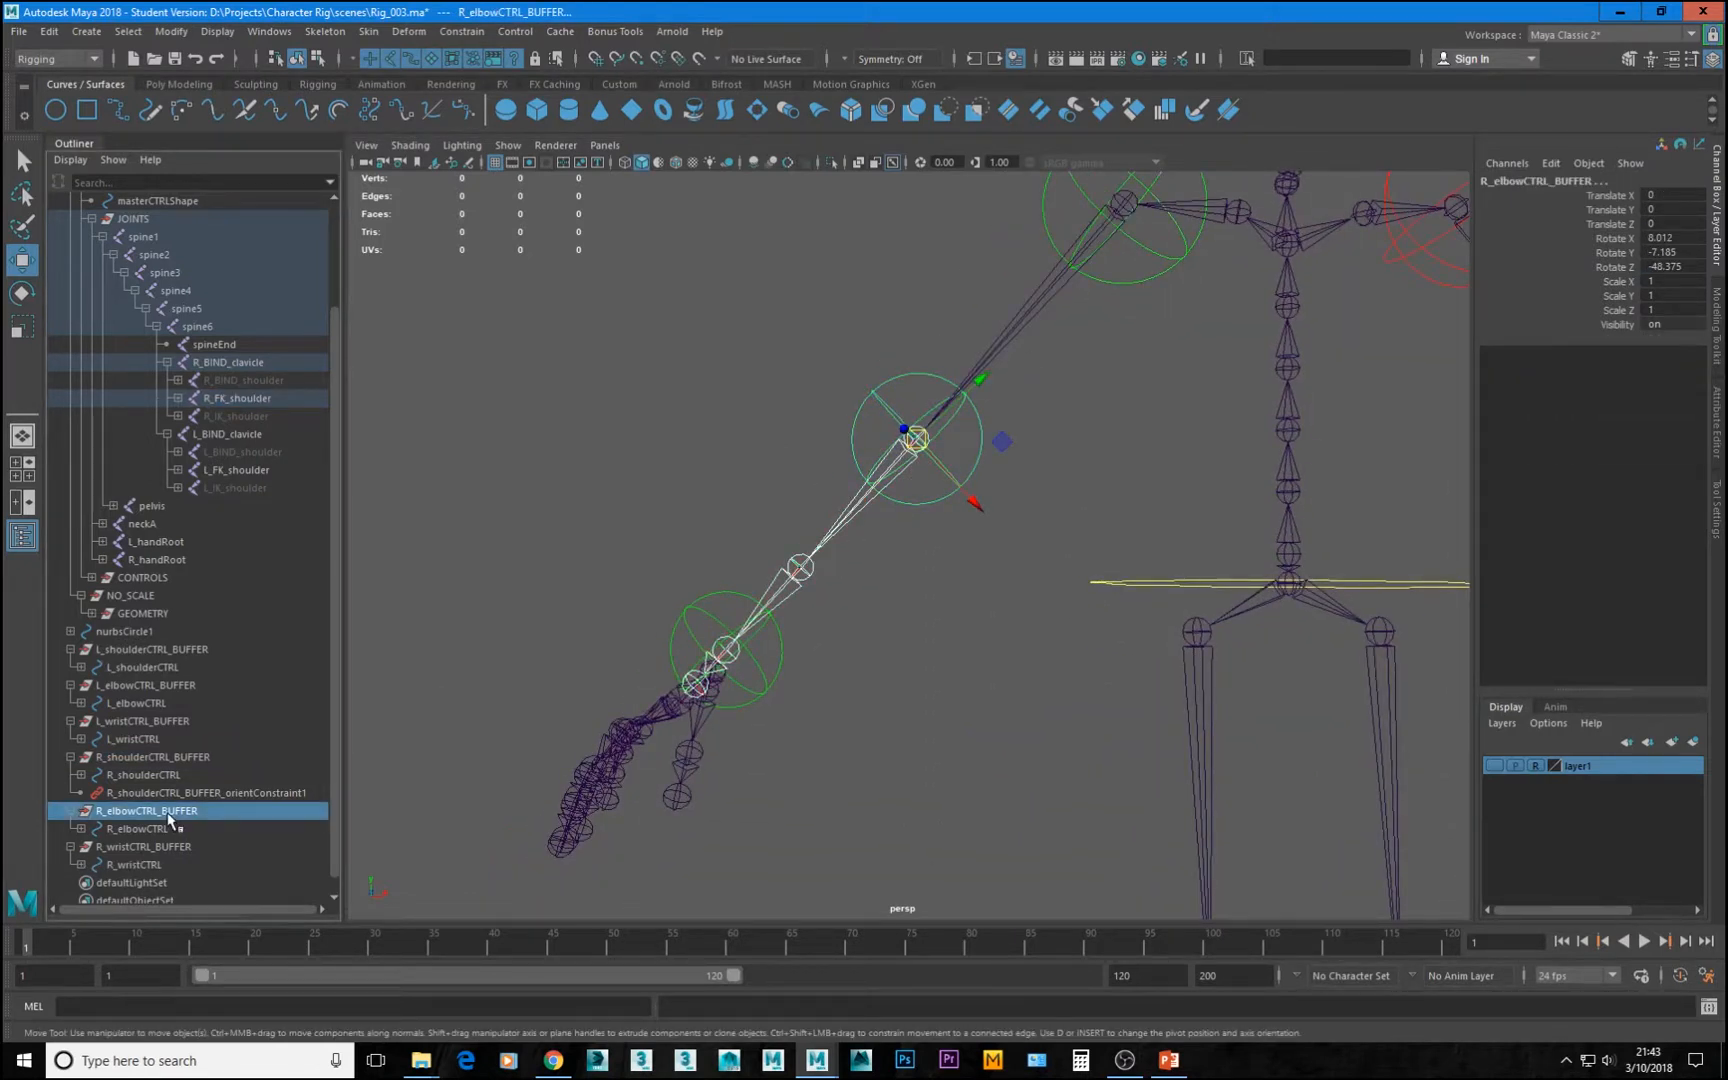
key("g")
Orient-constrain the R_wristCTRL_BUFFER group to the R_FK_wrist joint
middle_click_drag(477, 679, 699, 475, "alt")
left_click(1039, 569)
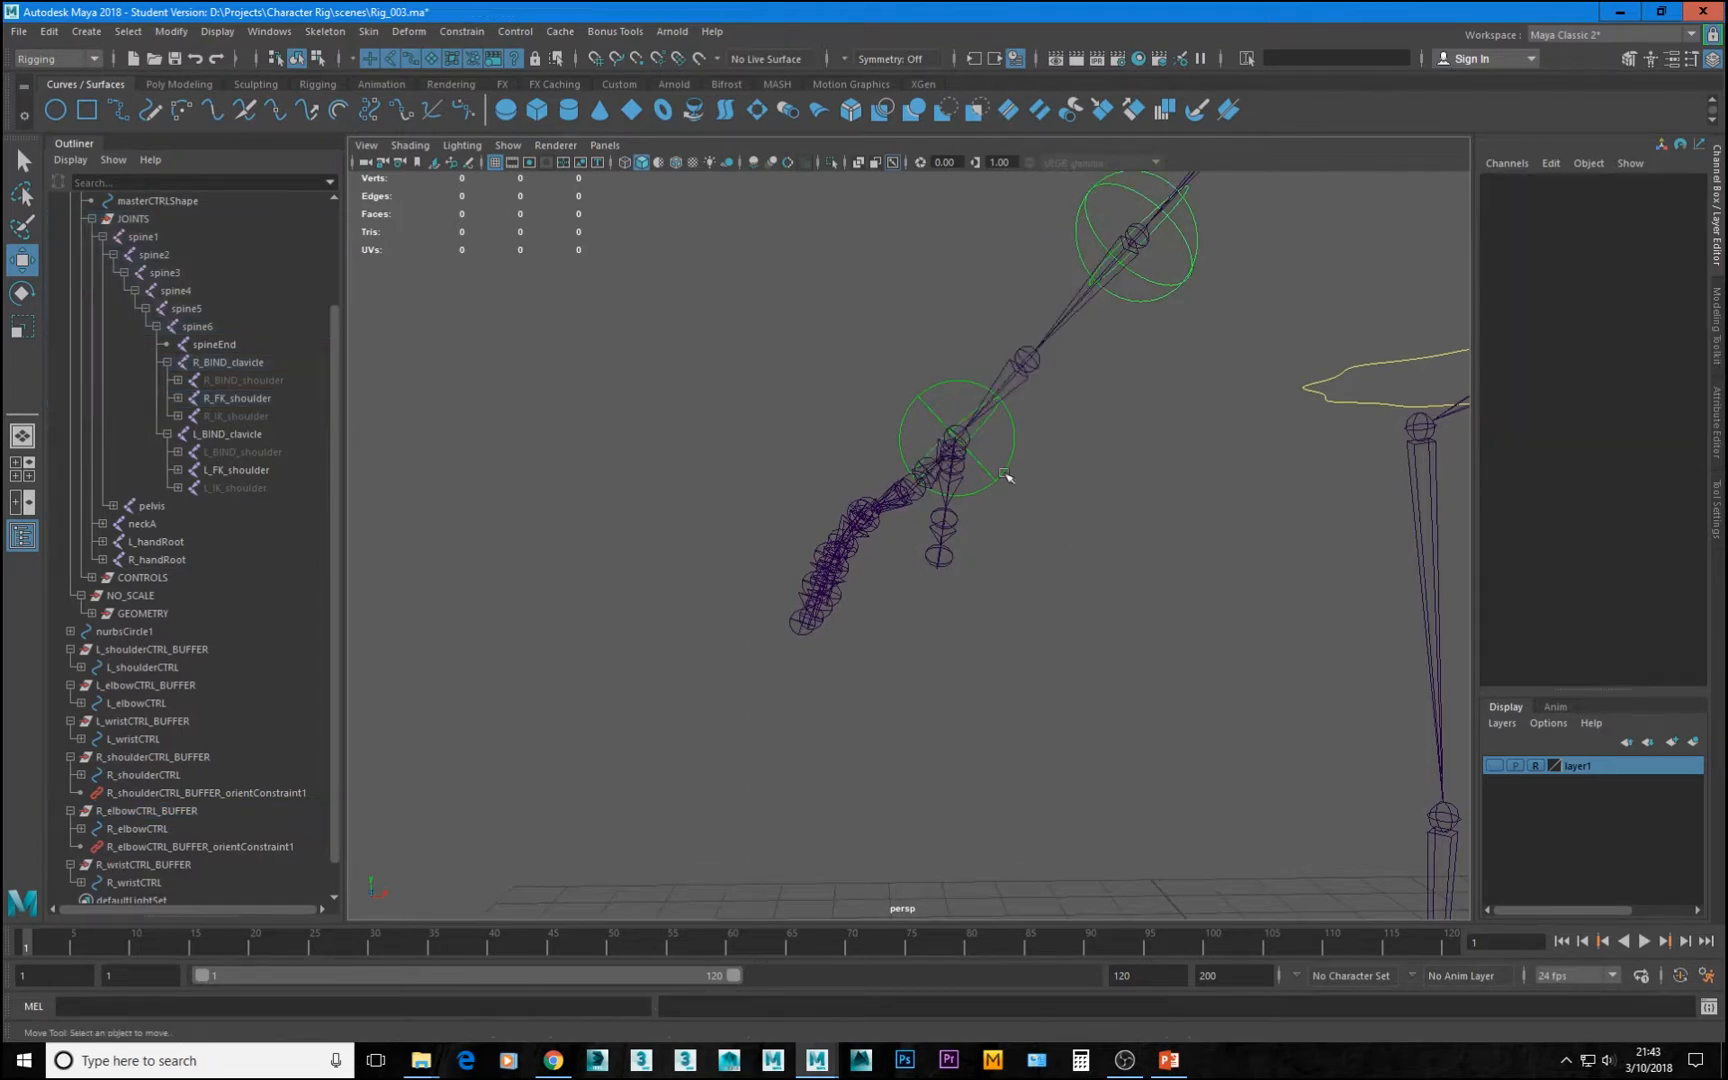
left_click(949, 436)
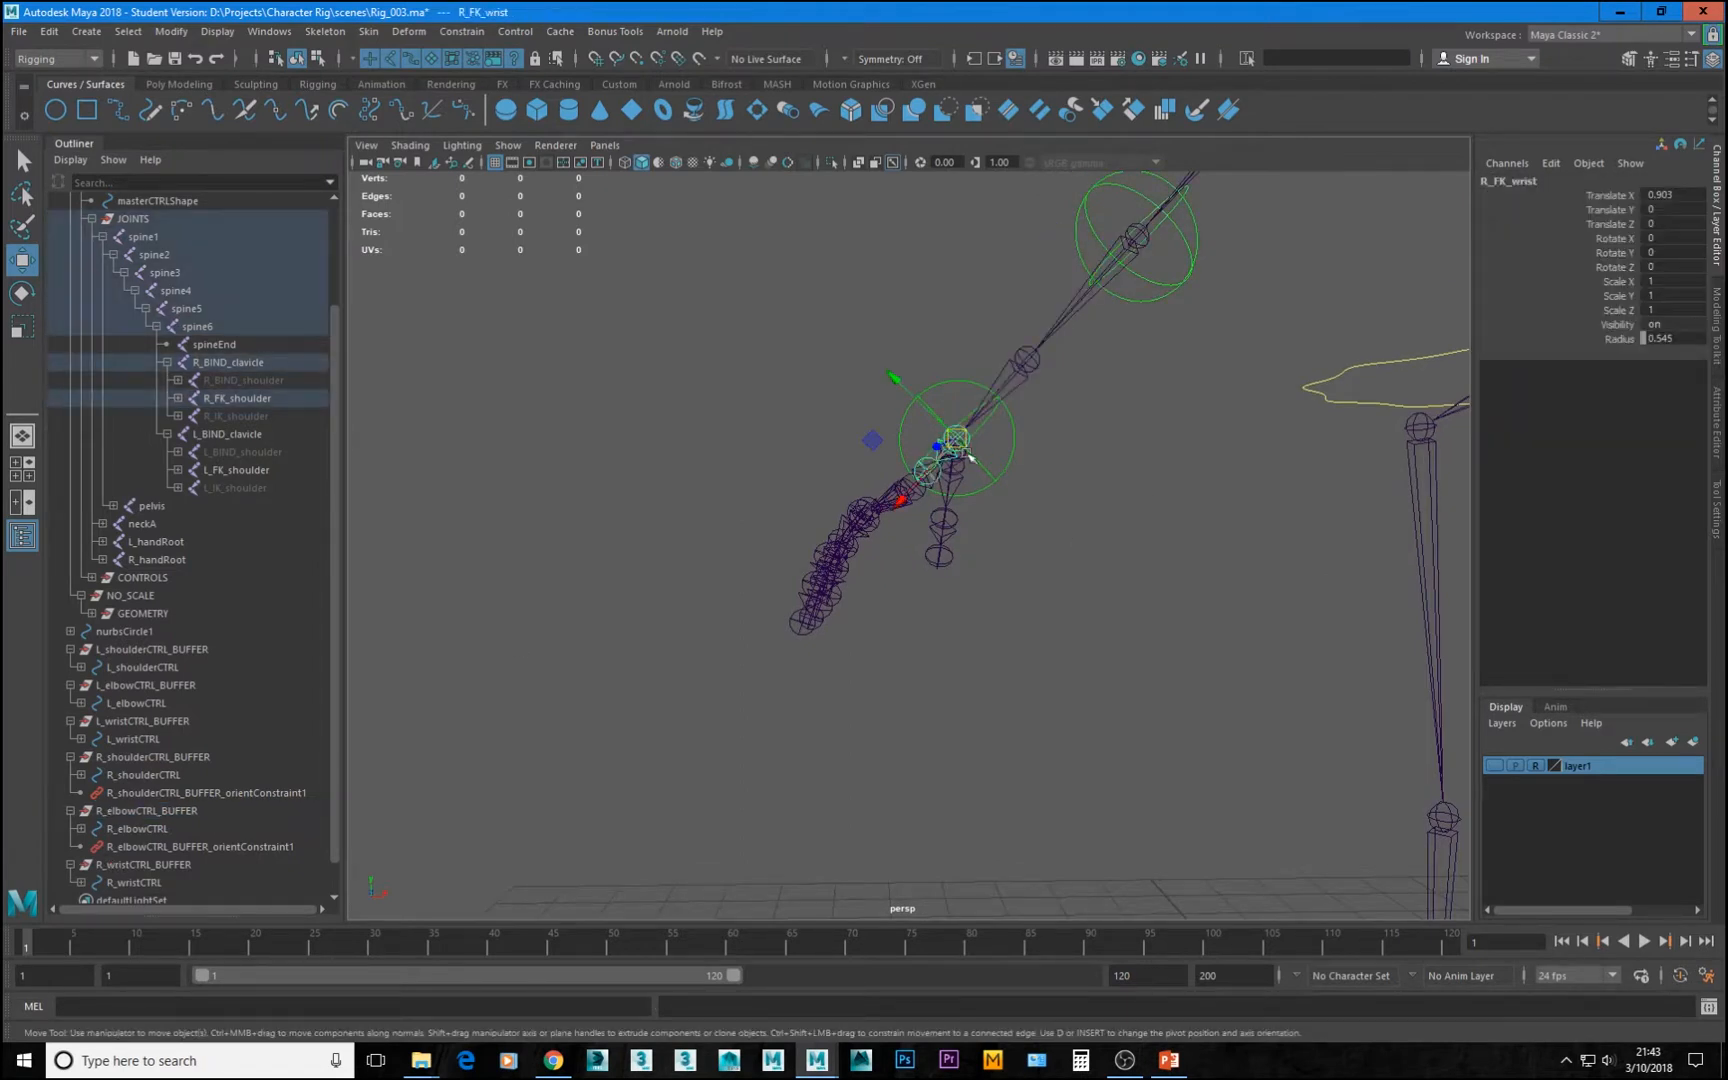
left_click(155, 865, "ctrl")
key("g")
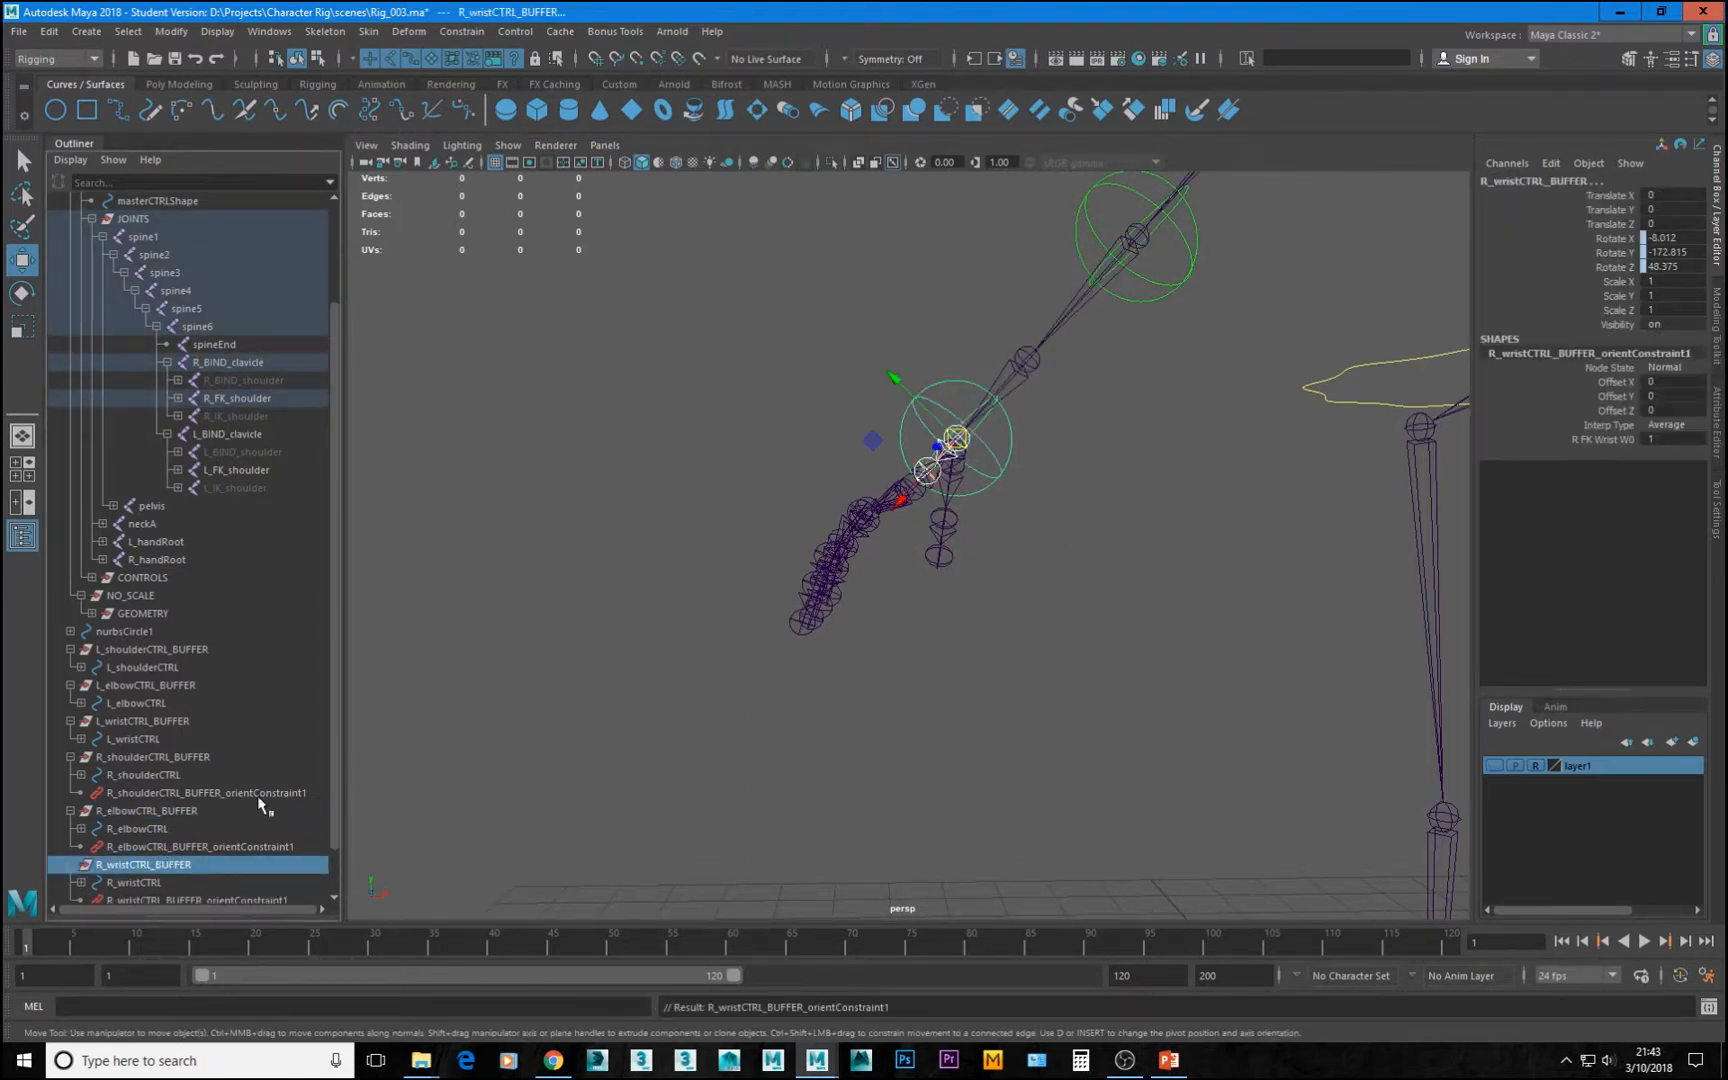
Delete the orient constraints under the R_shoulderCTRL, R_elbowCTRL and R_wristCTRL buffer groups
middle_click_drag(1000, 465, 948, 538, "alt")
scroll(288, 792, "down", 1)
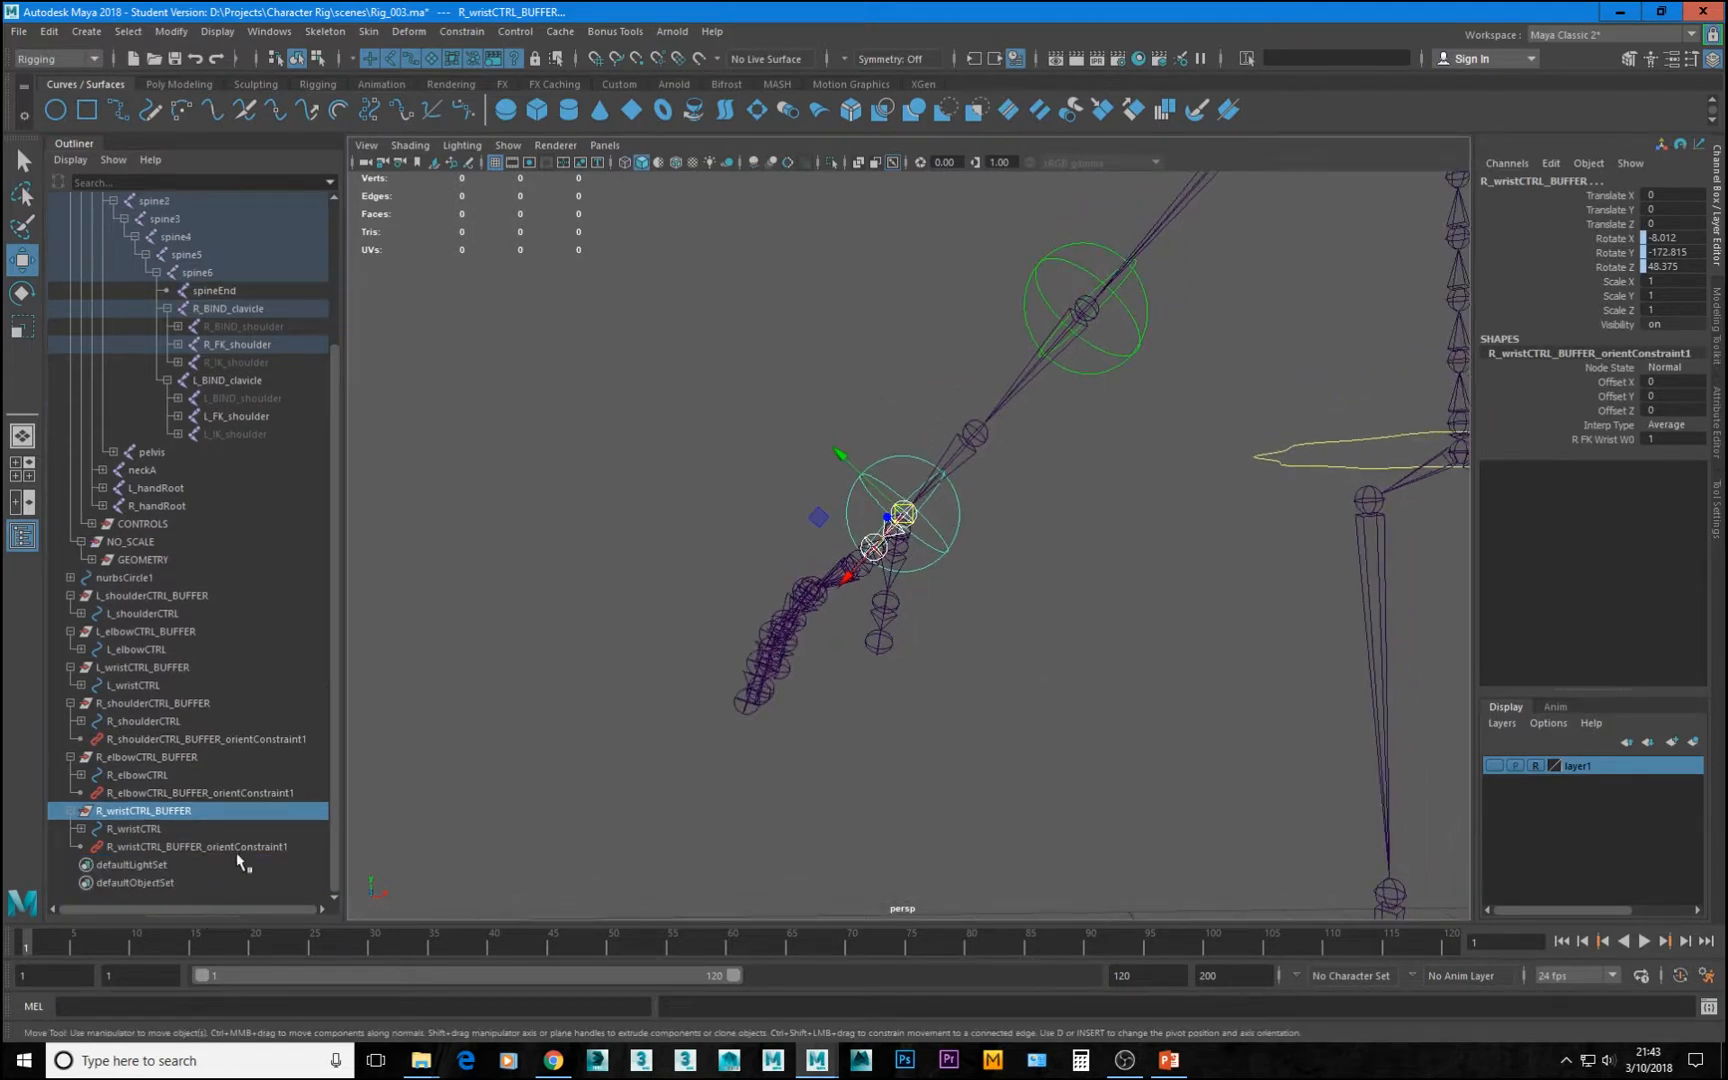
left_click(240, 847)
left_click(240, 793, "ctrl")
left_click(242, 739, "ctrl")
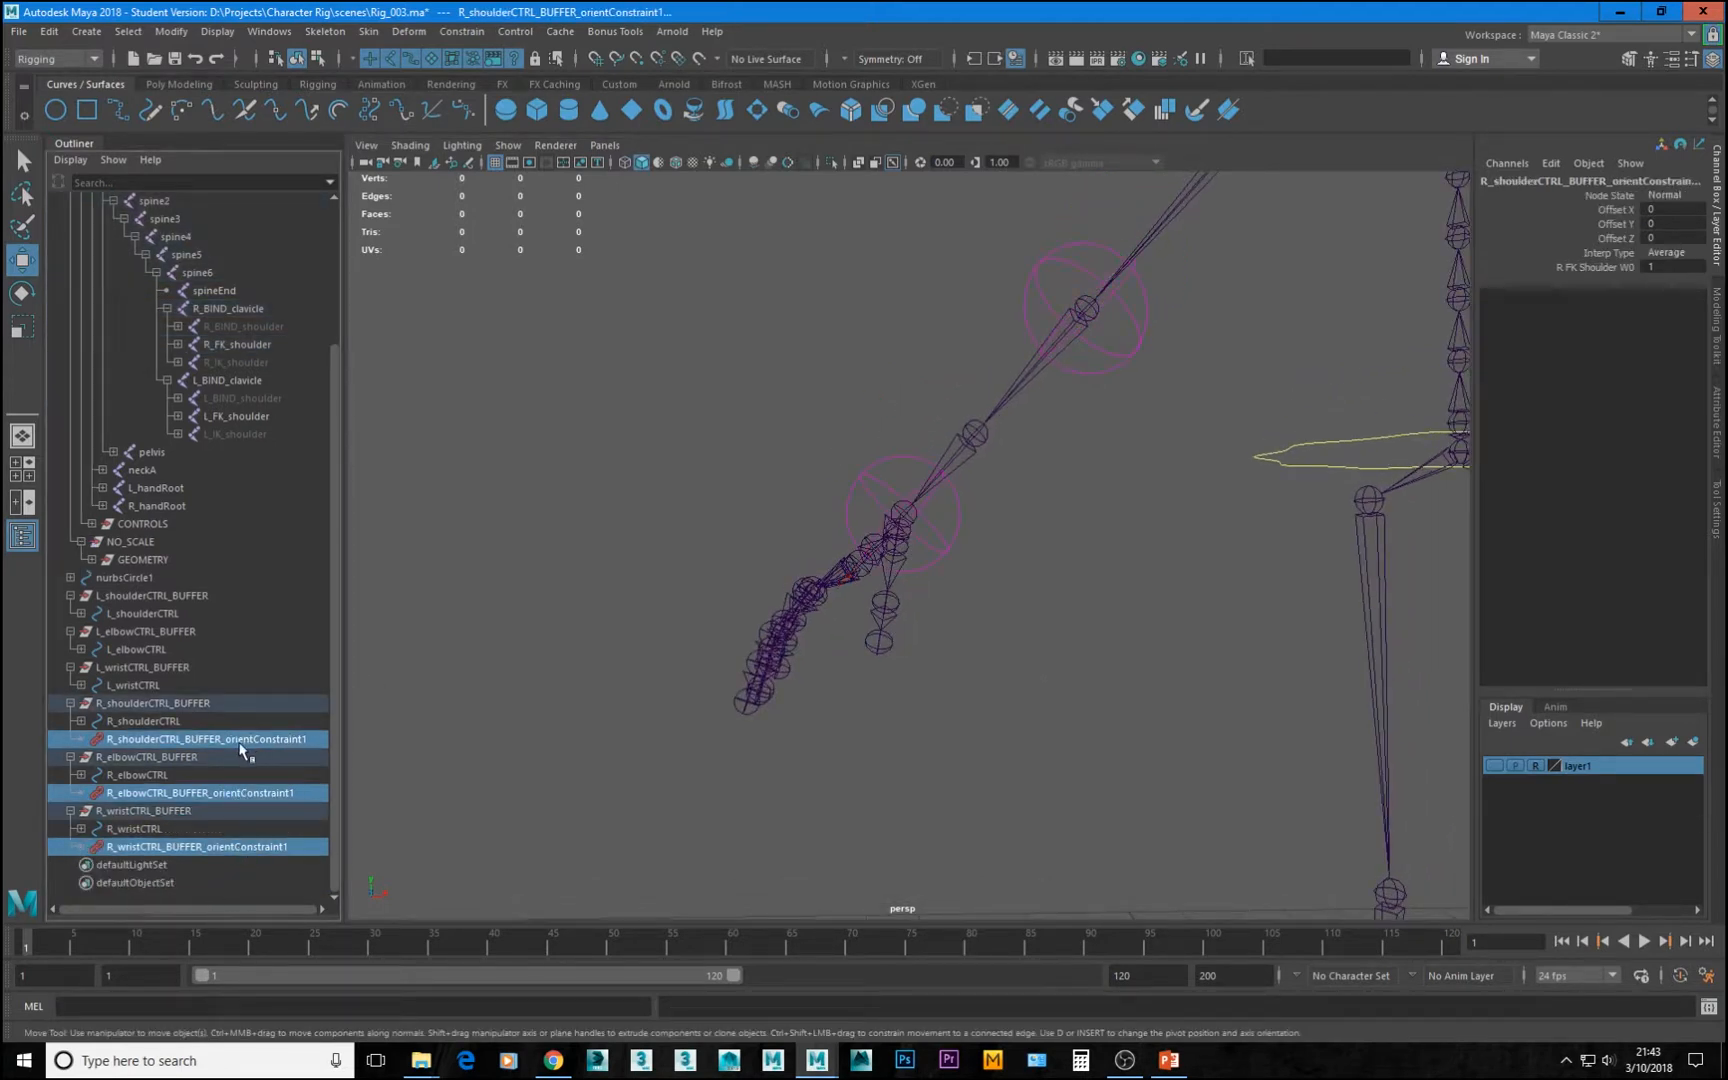
key("Delete")
Examine the orientation of the FK arm controls on both sides of the skeleton from several angles
left_click_drag(1269, 347, 896, 552, "alt")
right_click_drag(896, 552, 856, 528, "alt")
left_click_drag(856, 528, 875, 544, "alt")
middle_click_drag(785, 640, 833, 621, "alt")
right_click_drag(833, 621, 956, 750, "alt")
middle_click_drag(956, 750, 1217, 702, "alt")
left_click_drag(1217, 702, 1225, 710, "alt")
right_click_drag(1225, 710, 1097, 579, "alt")
mouse_move(1097, 579)
left_mouse_down("alt")
mouse_move(1207, 617)
mouse_move(1076, 605)
left_mouse_up("alt")
middle_click_drag(1076, 605, 1036, 586, "alt")
right_click_drag(1099, 586, 1034, 562, "alt")
middle_click_drag(1030, 563, 1041, 513, "alt")
left_click_drag(1041, 513, 1049, 518, "alt")
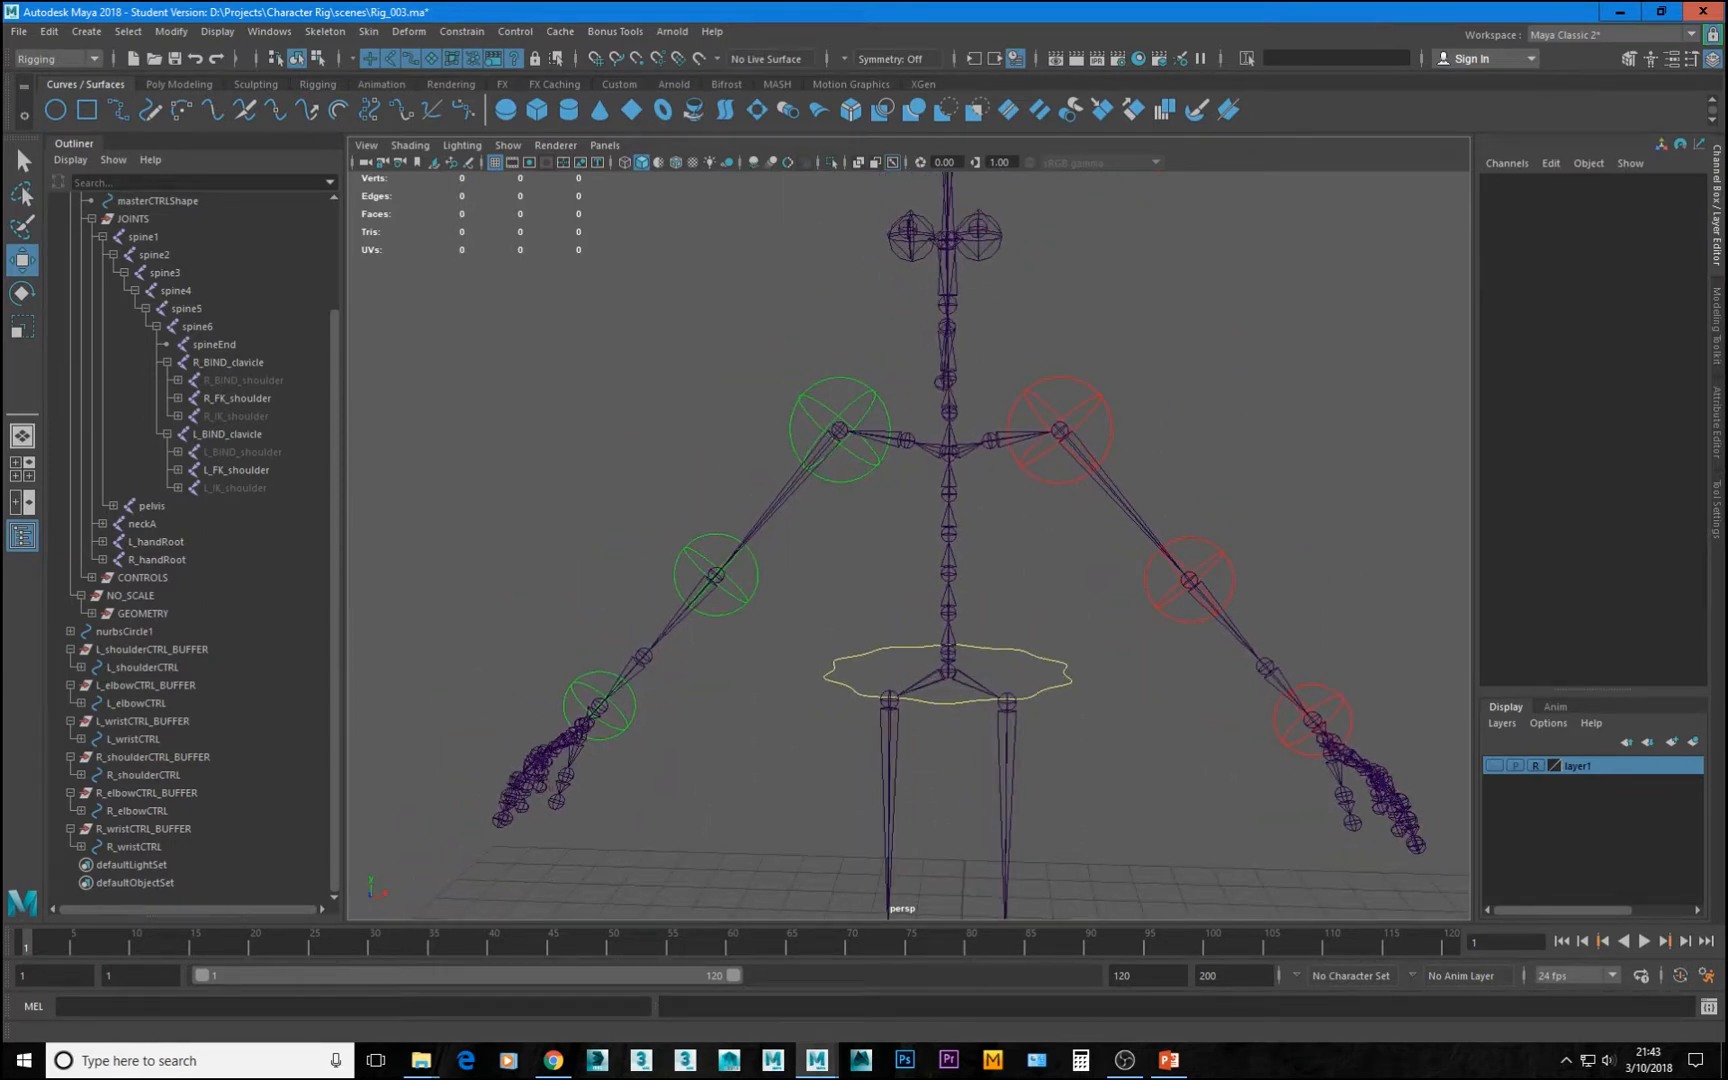
scroll(931, 682, "down", 2)
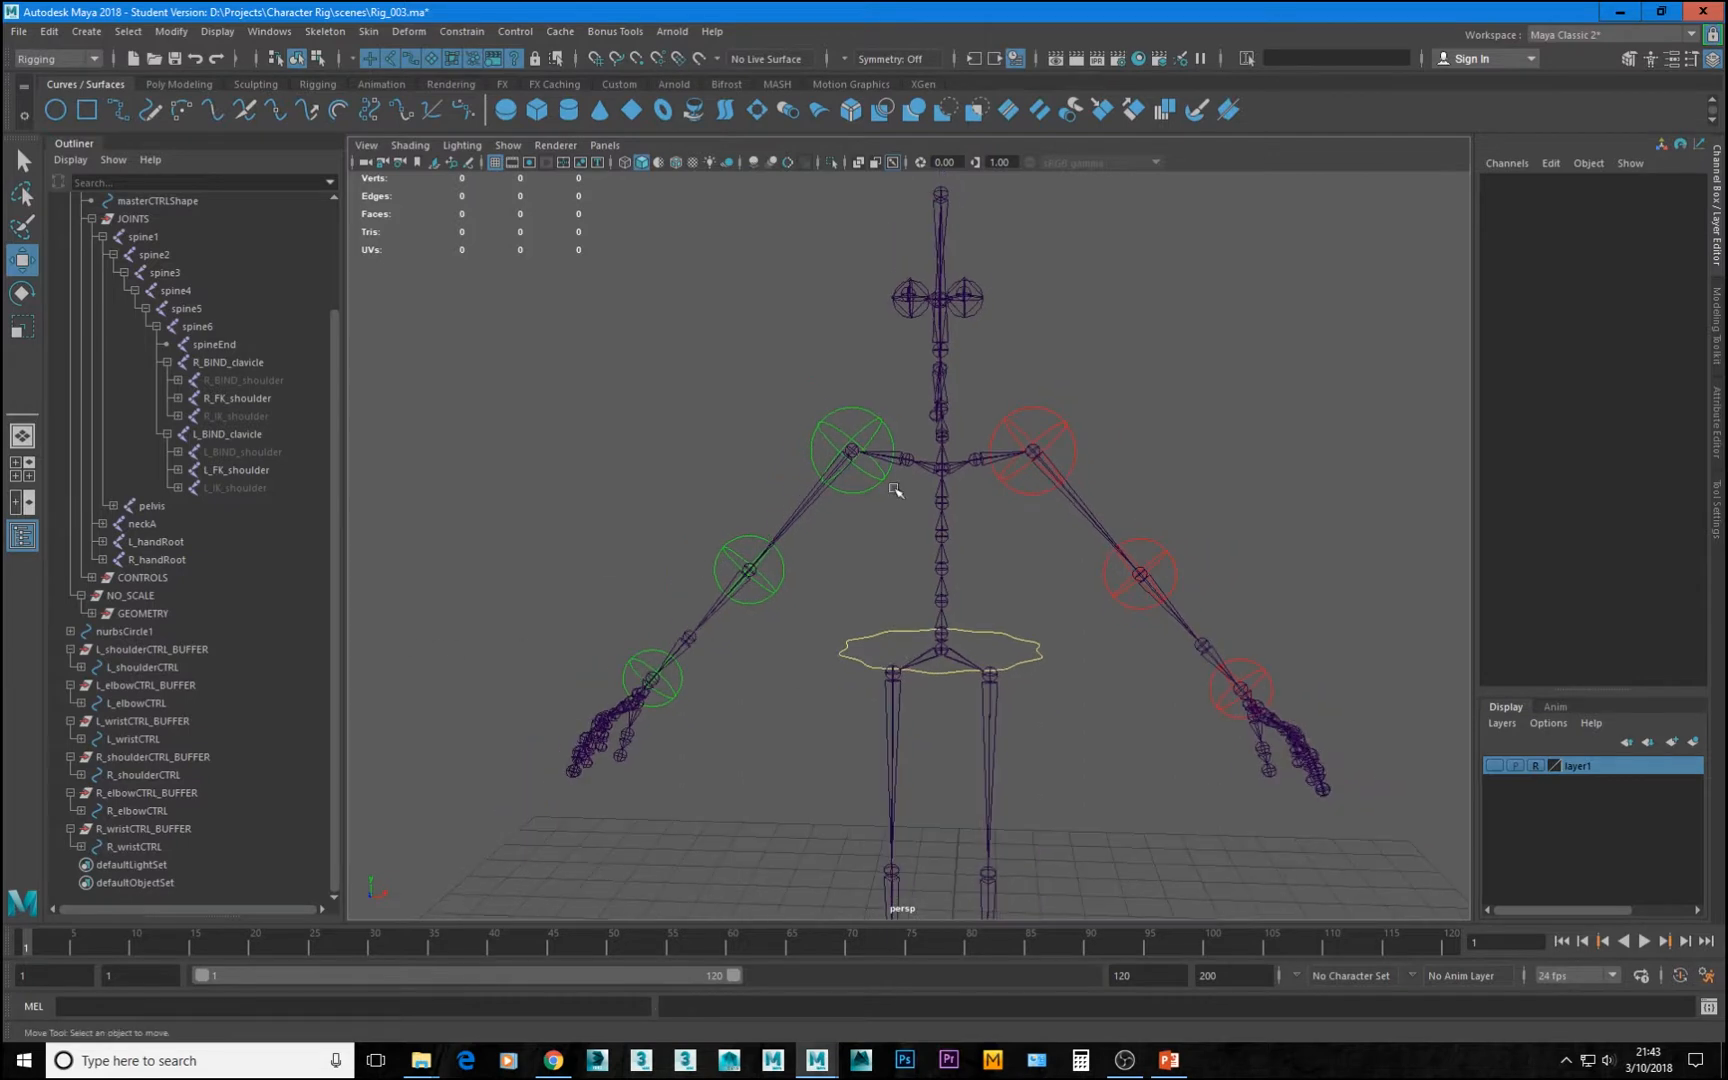
Lock and hide the translate, rotate, scale and visibility channels of both leg IK/FK switch controls
left_click_drag(1163, 548, 1059, 528, "alt")
middle_click_drag(1100, 712, 1106, 424, "alt")
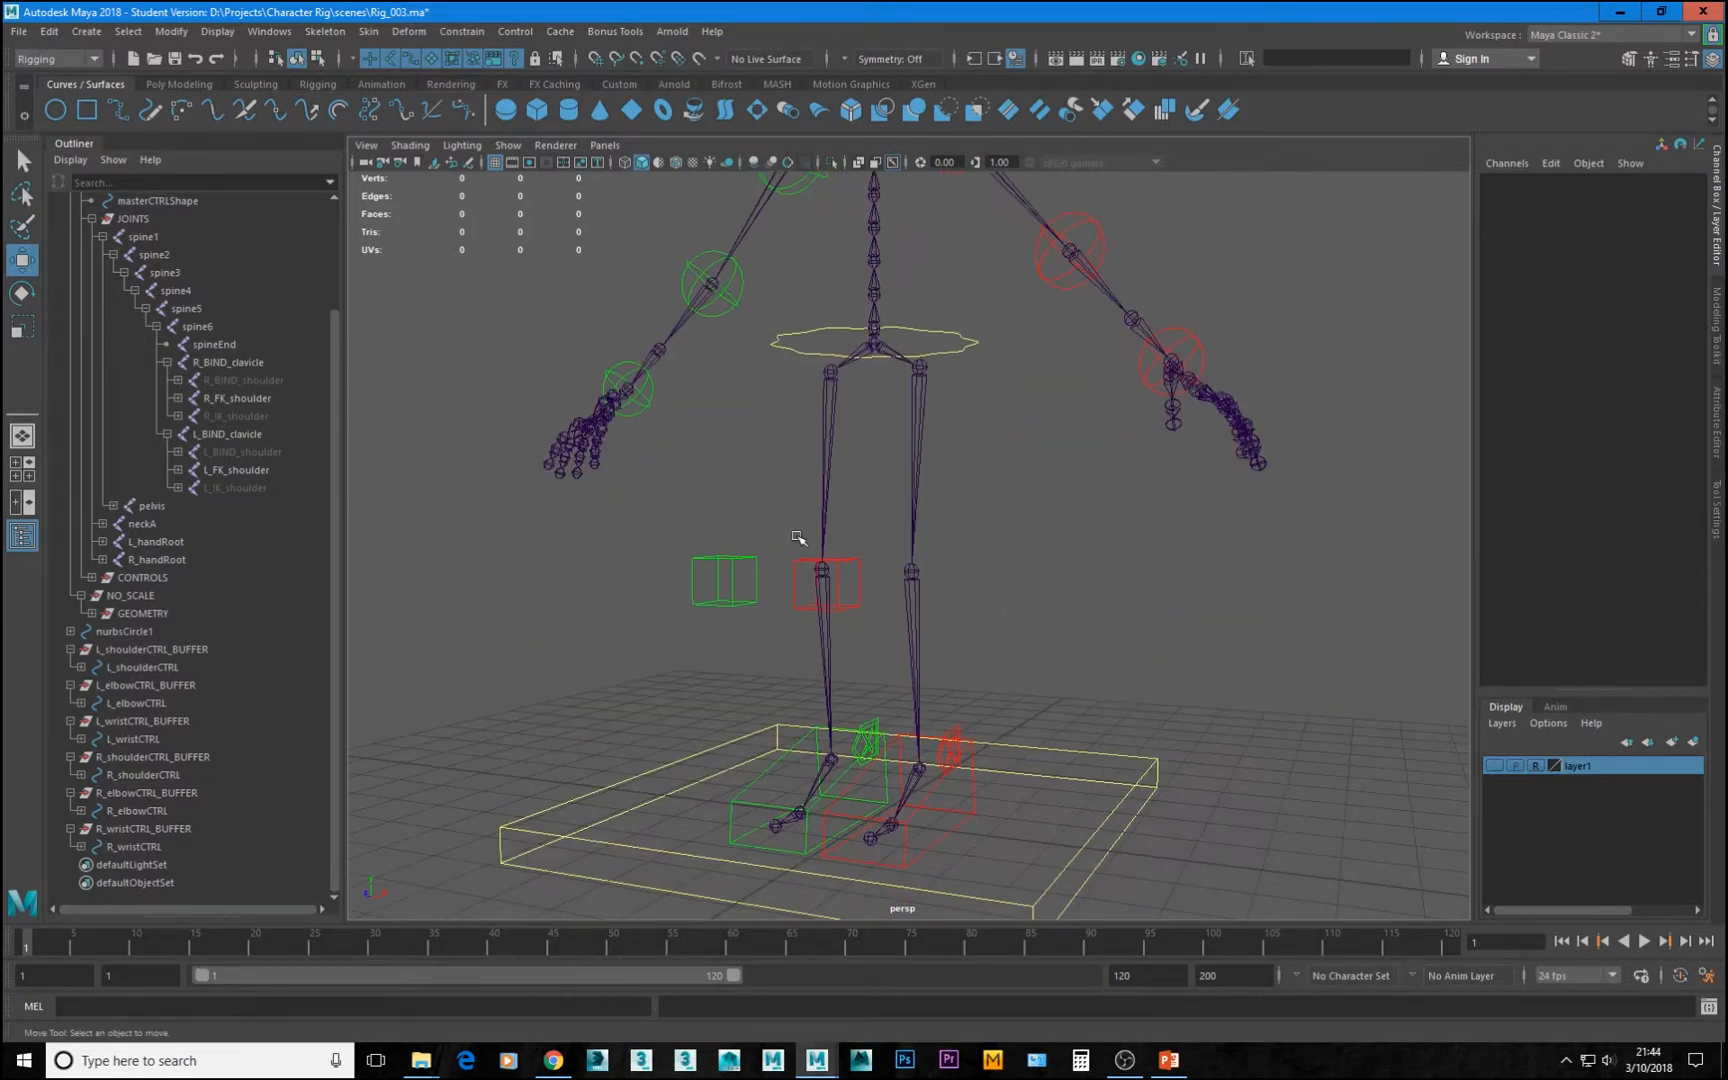
left_click_drag(990, 826, 818, 716, "alt")
left_click(836, 781)
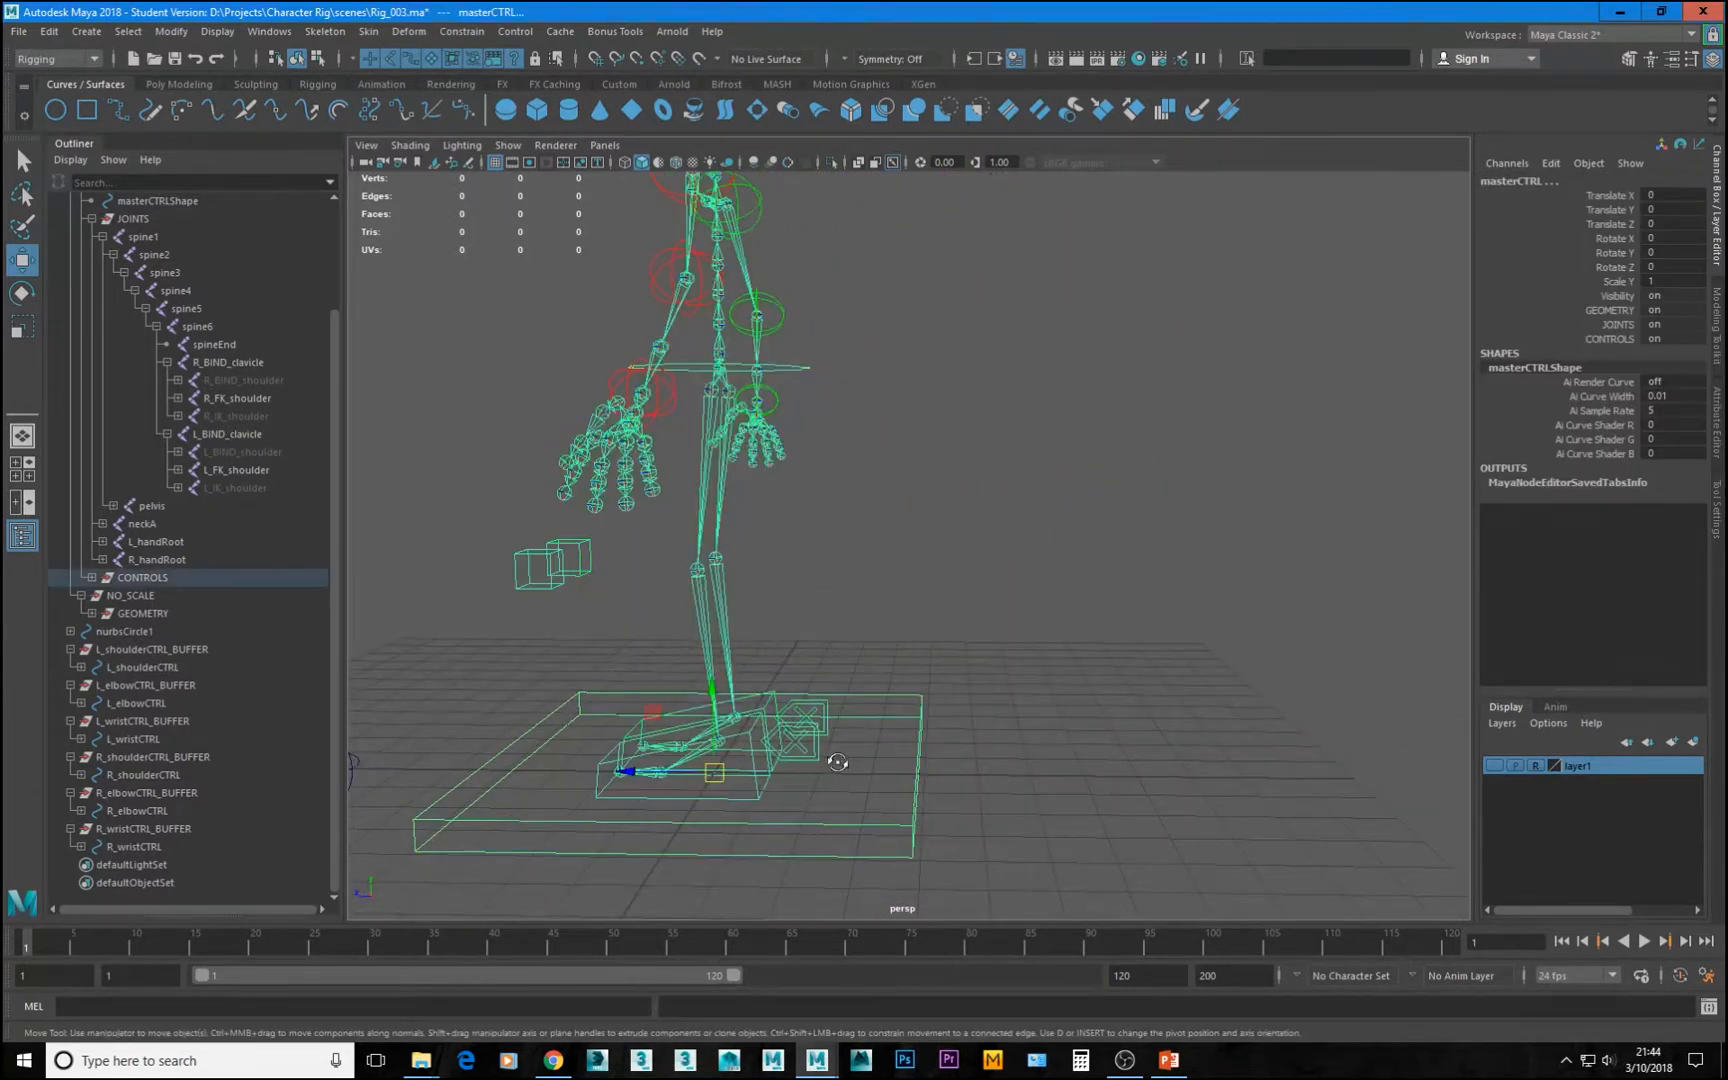
left_click_drag(836, 781, 856, 783, "alt")
left_click(821, 752)
left_click(1614, 328)
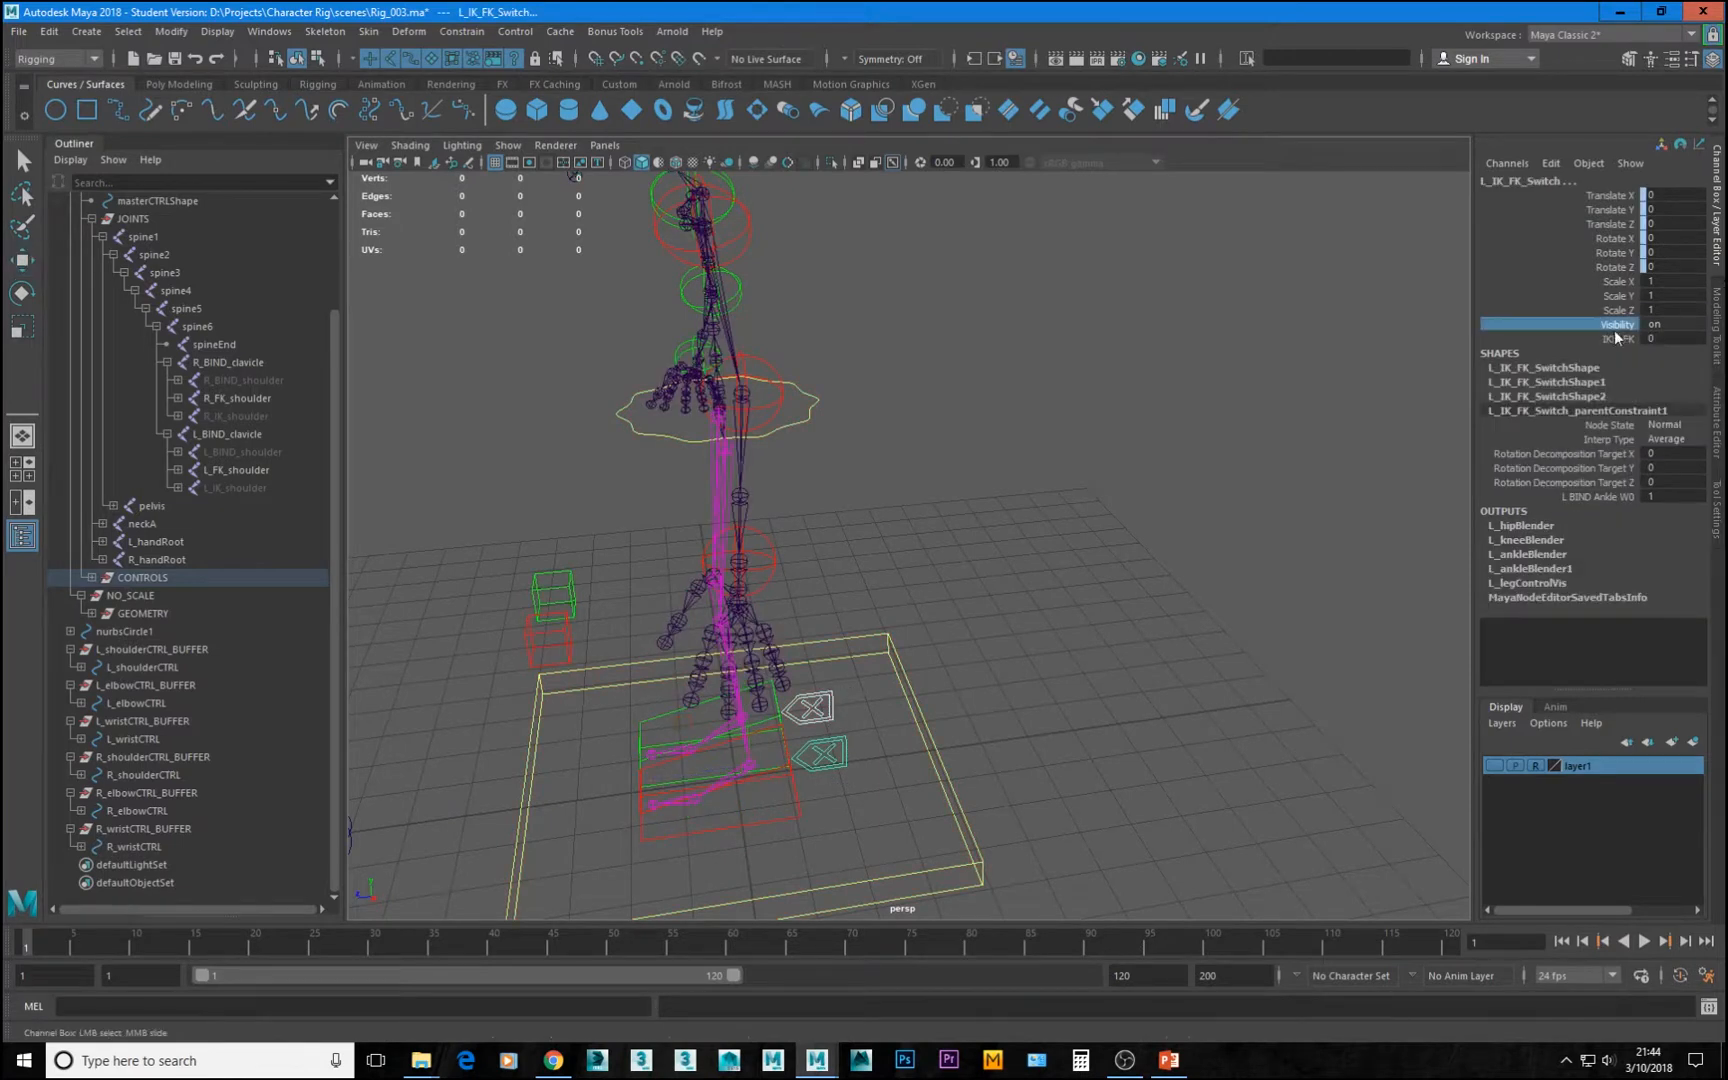
left_click(1617, 339)
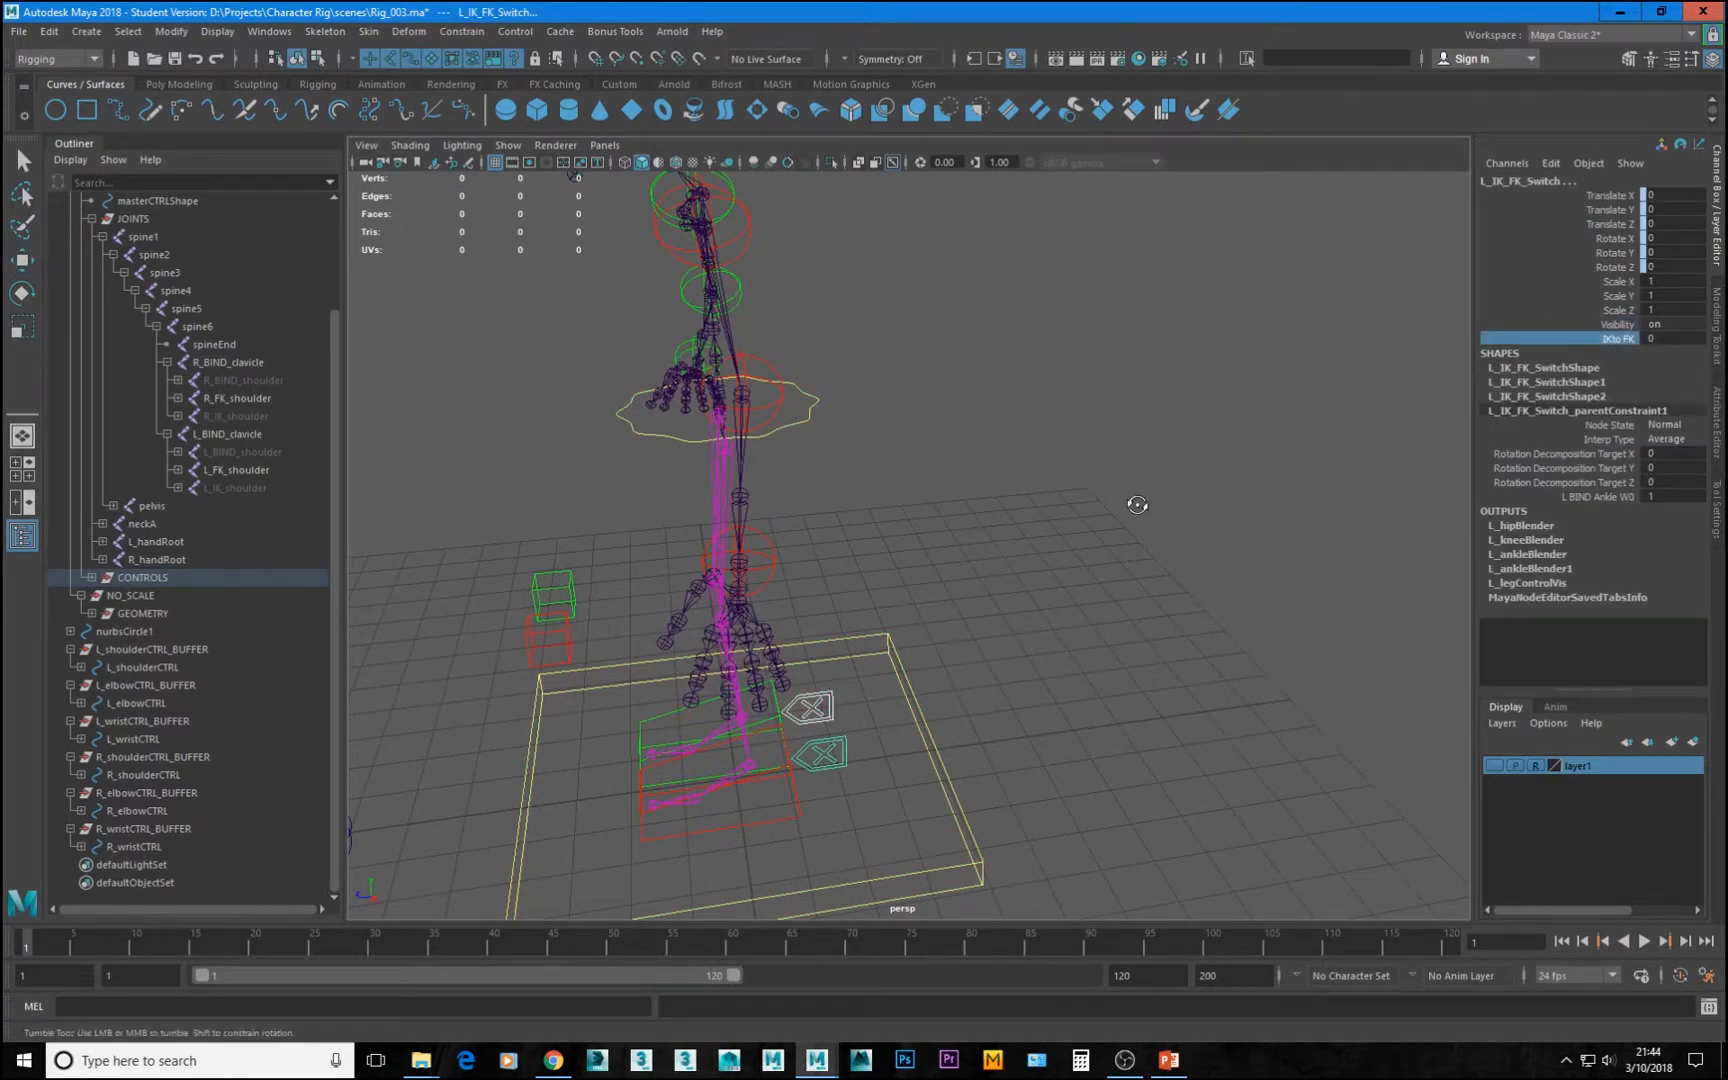
left_click_drag(1138, 501, 1043, 508, "alt")
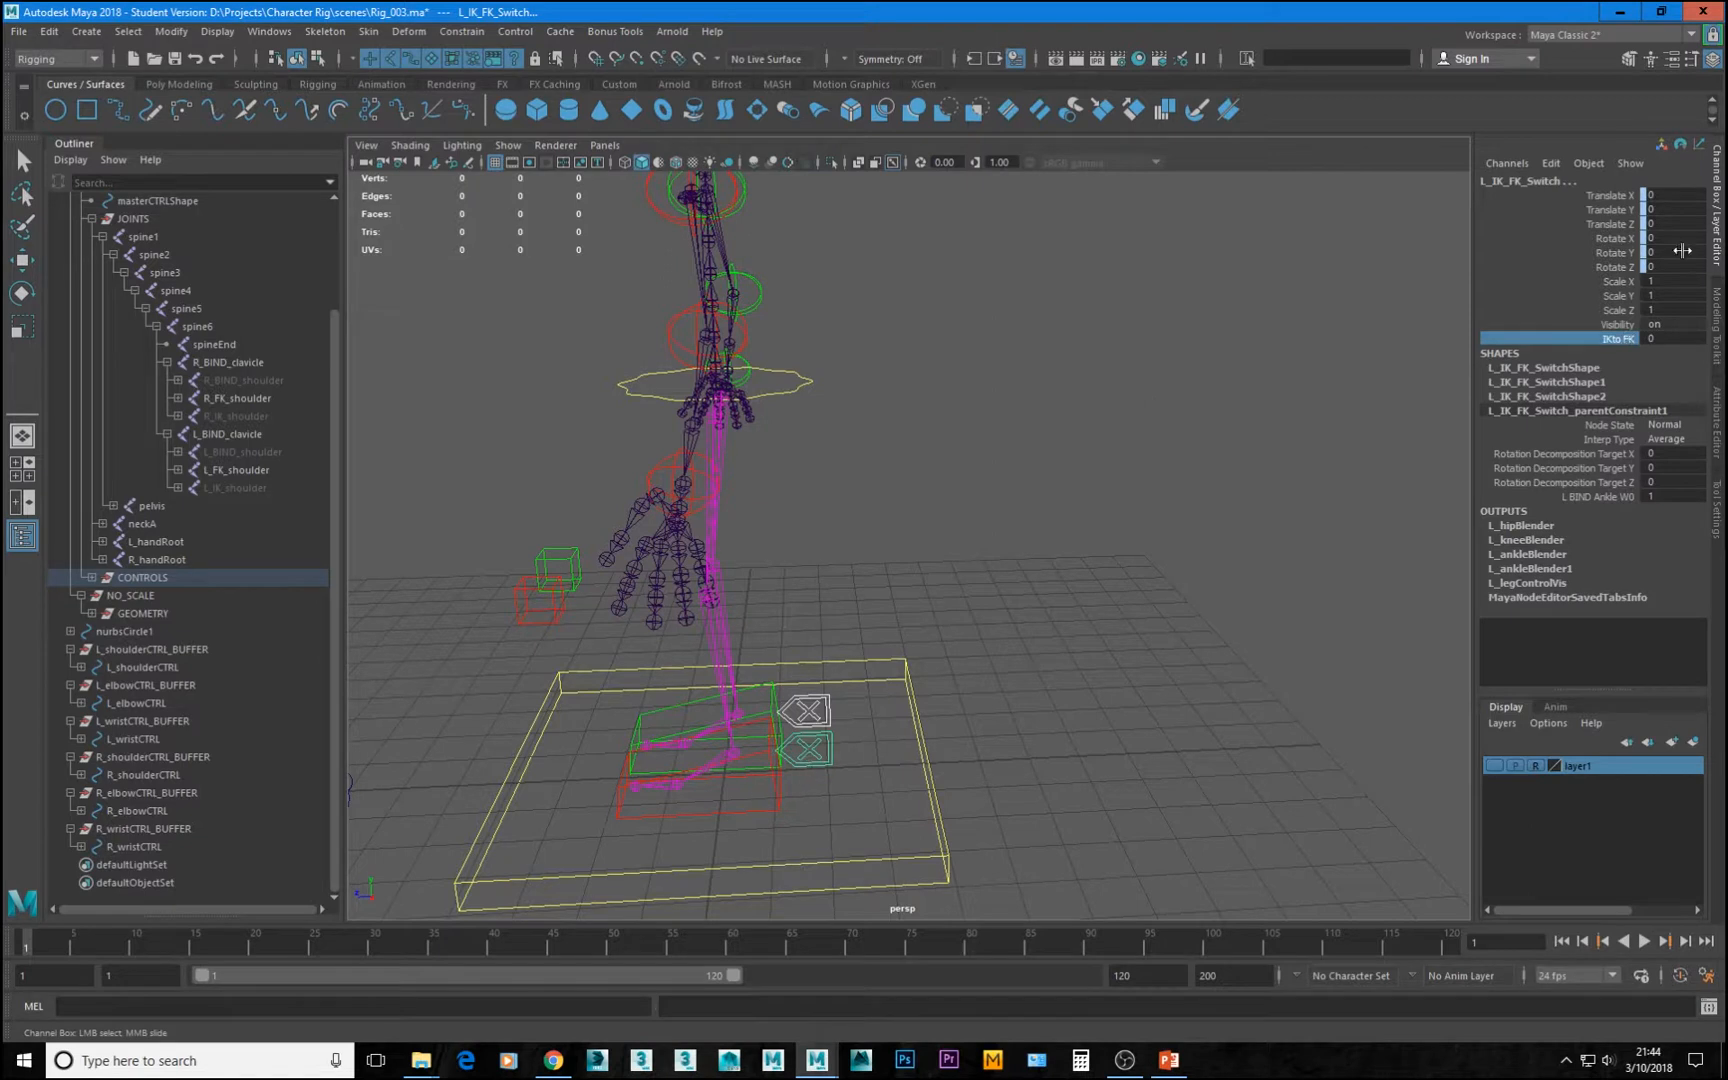
left_click_drag(1636, 197, 1611, 325)
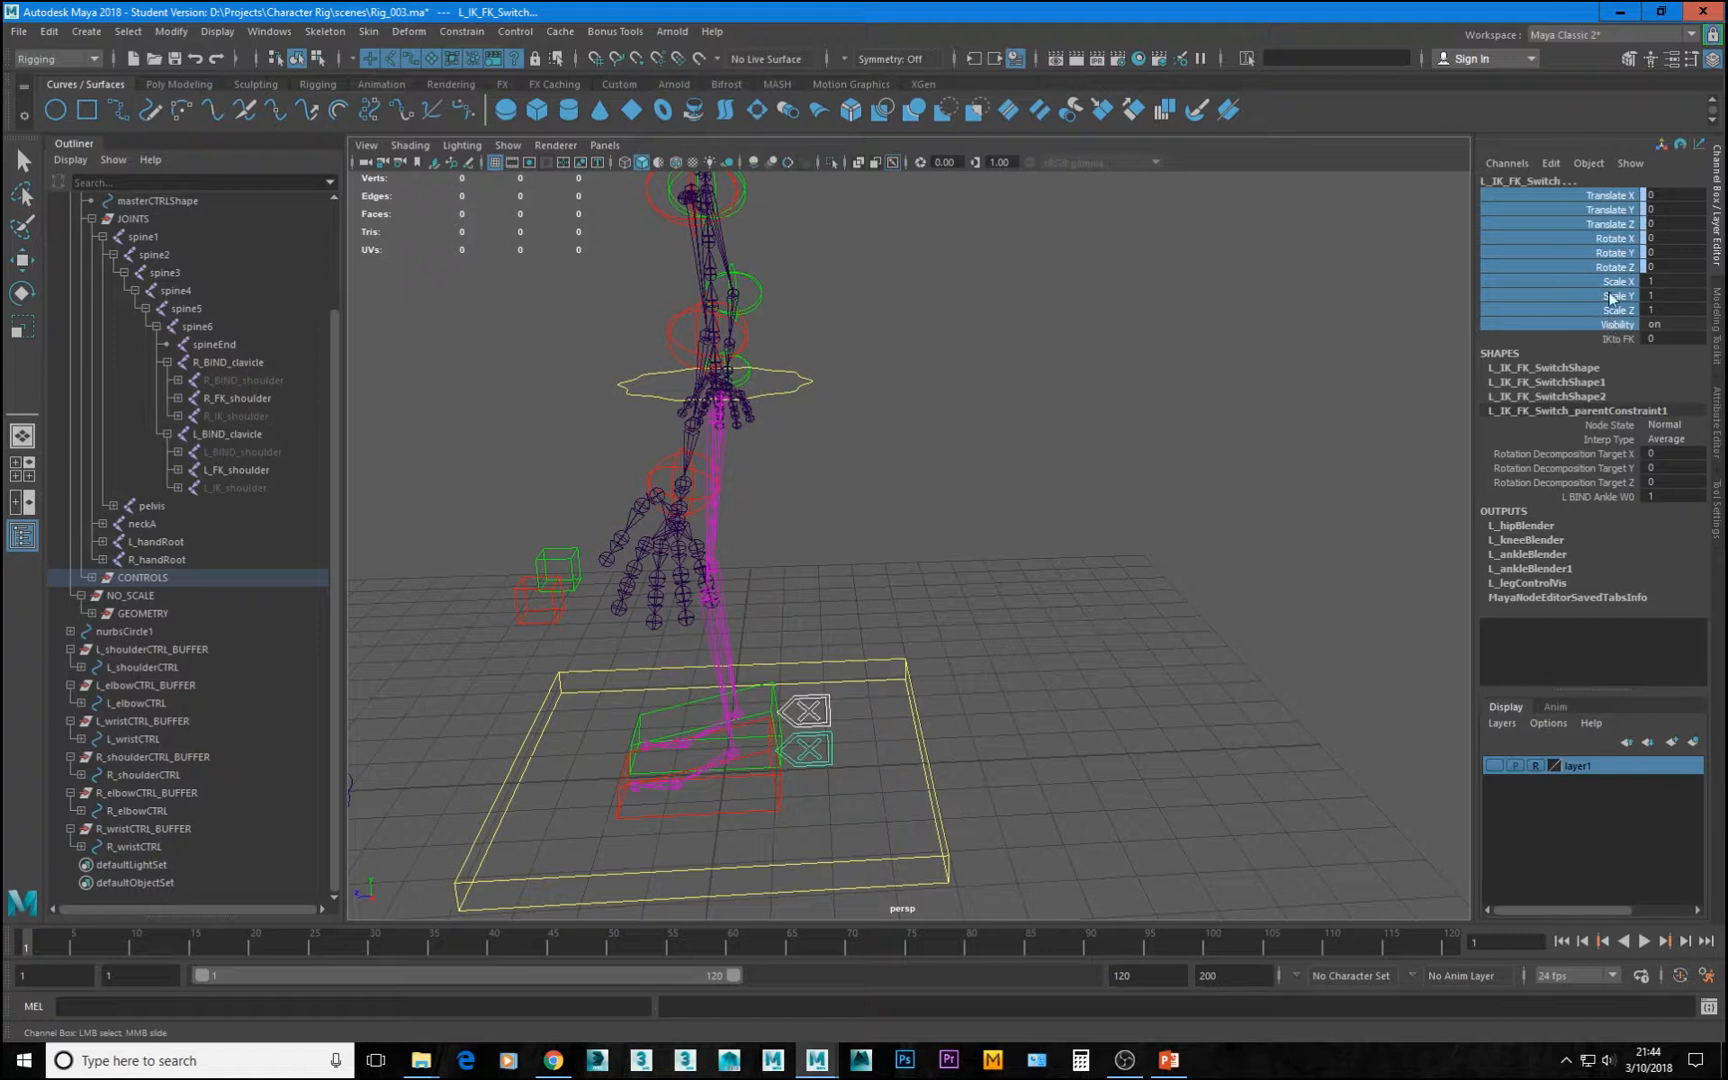
right_click(1609, 293)
left_click(1602, 732)
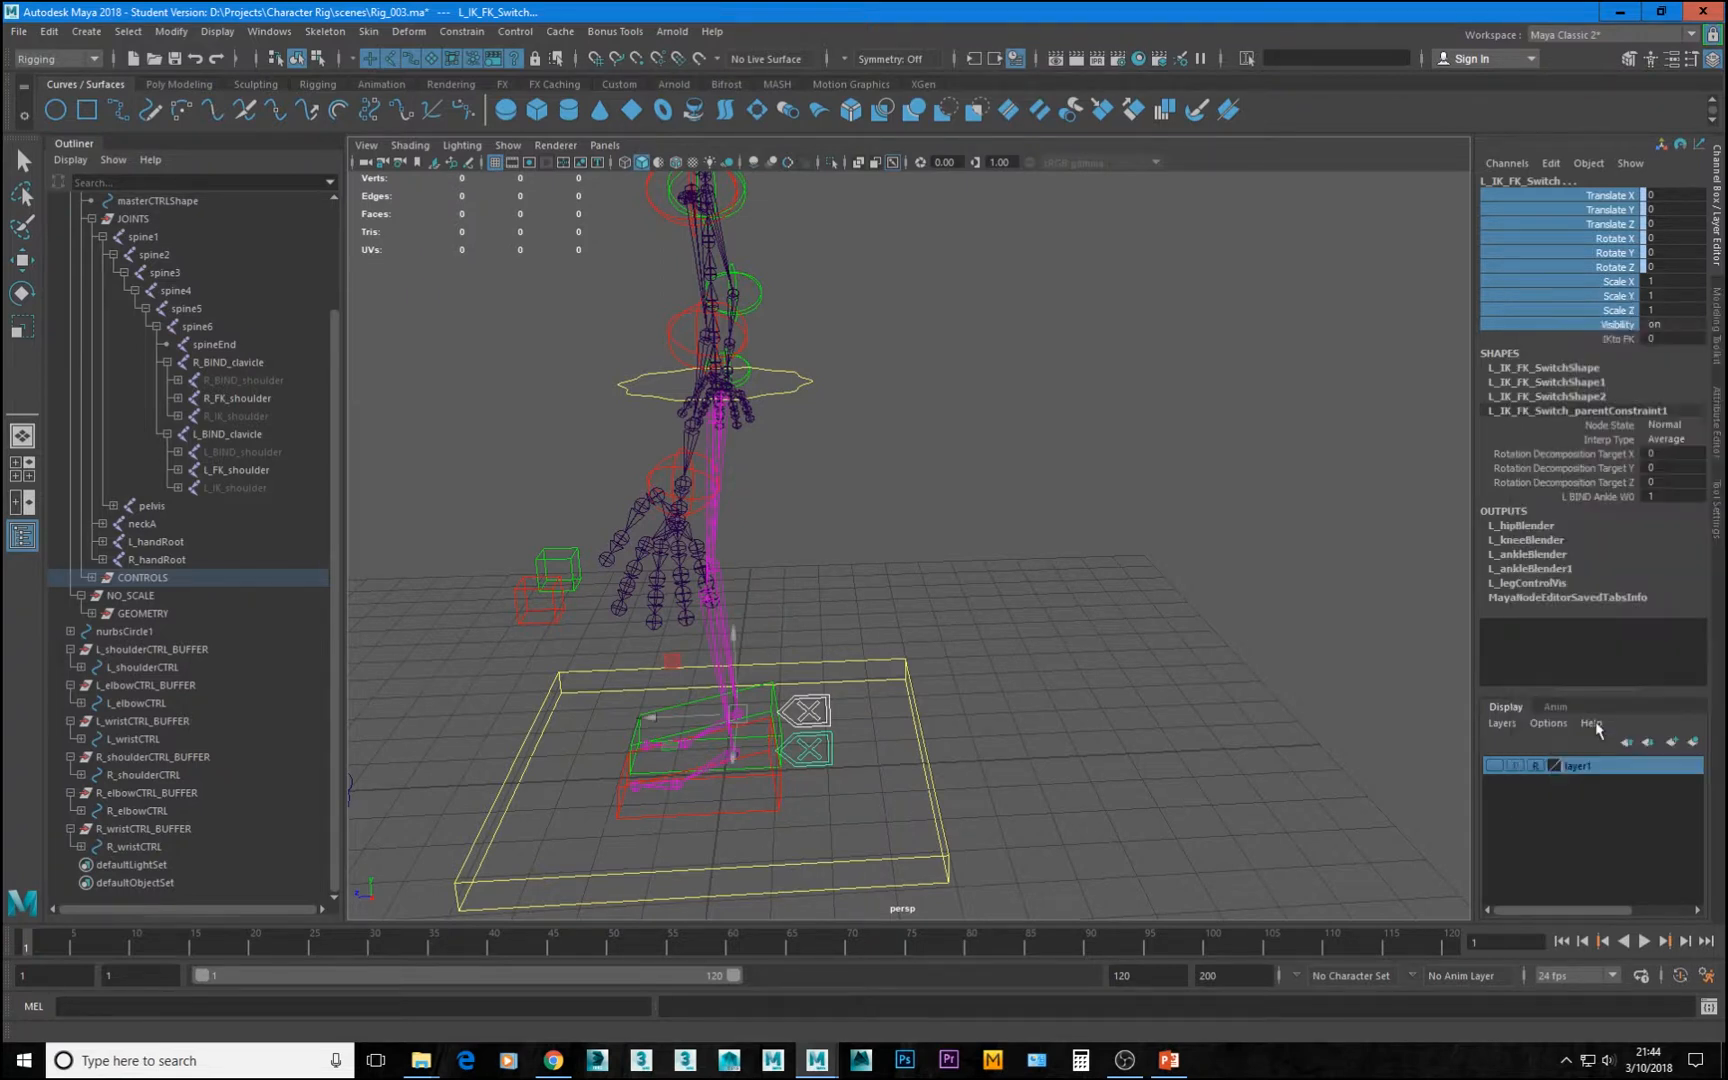
Set the IKtoFK attribute to 1 on both leg IK/FK switch controls
key("w")
left_click(1627, 197)
middle_click_drag(1032, 573, 1085, 575)
left_click_drag(672, 588, 864, 586, "alt")
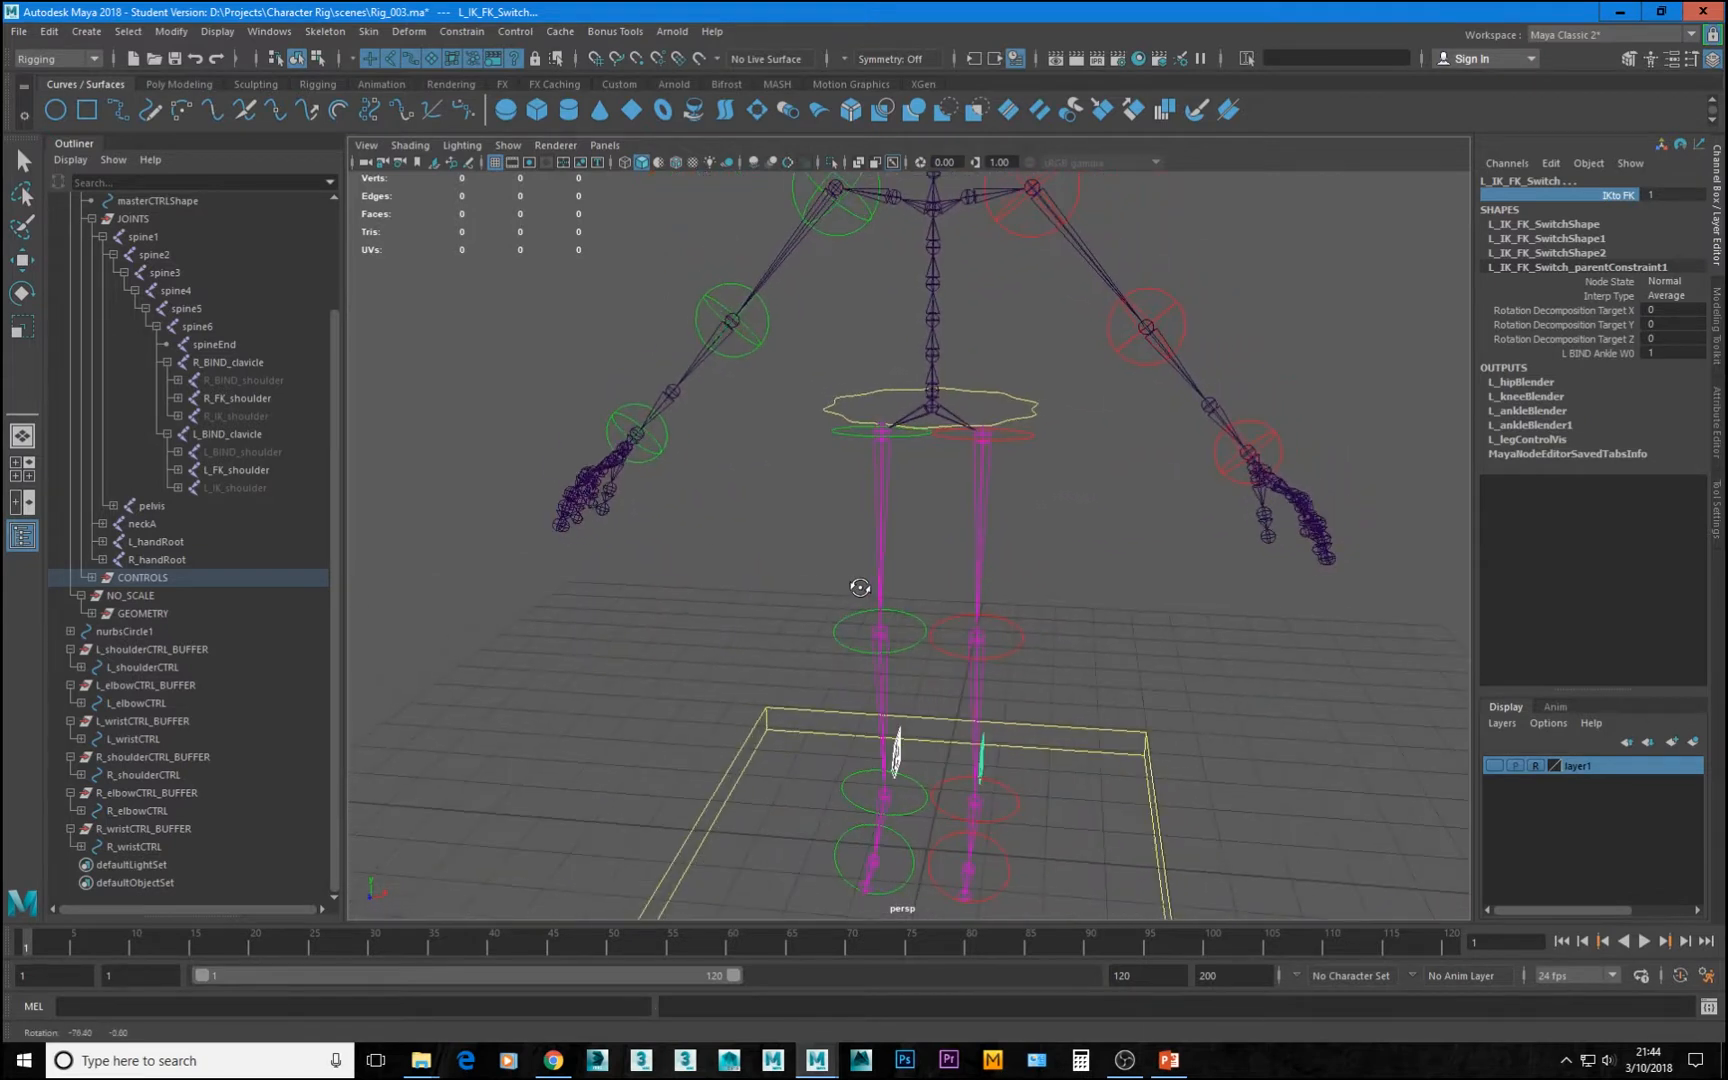
right_click_drag(900, 483, 975, 536, "alt")
left_click_drag(975, 536, 905, 686, "alt")
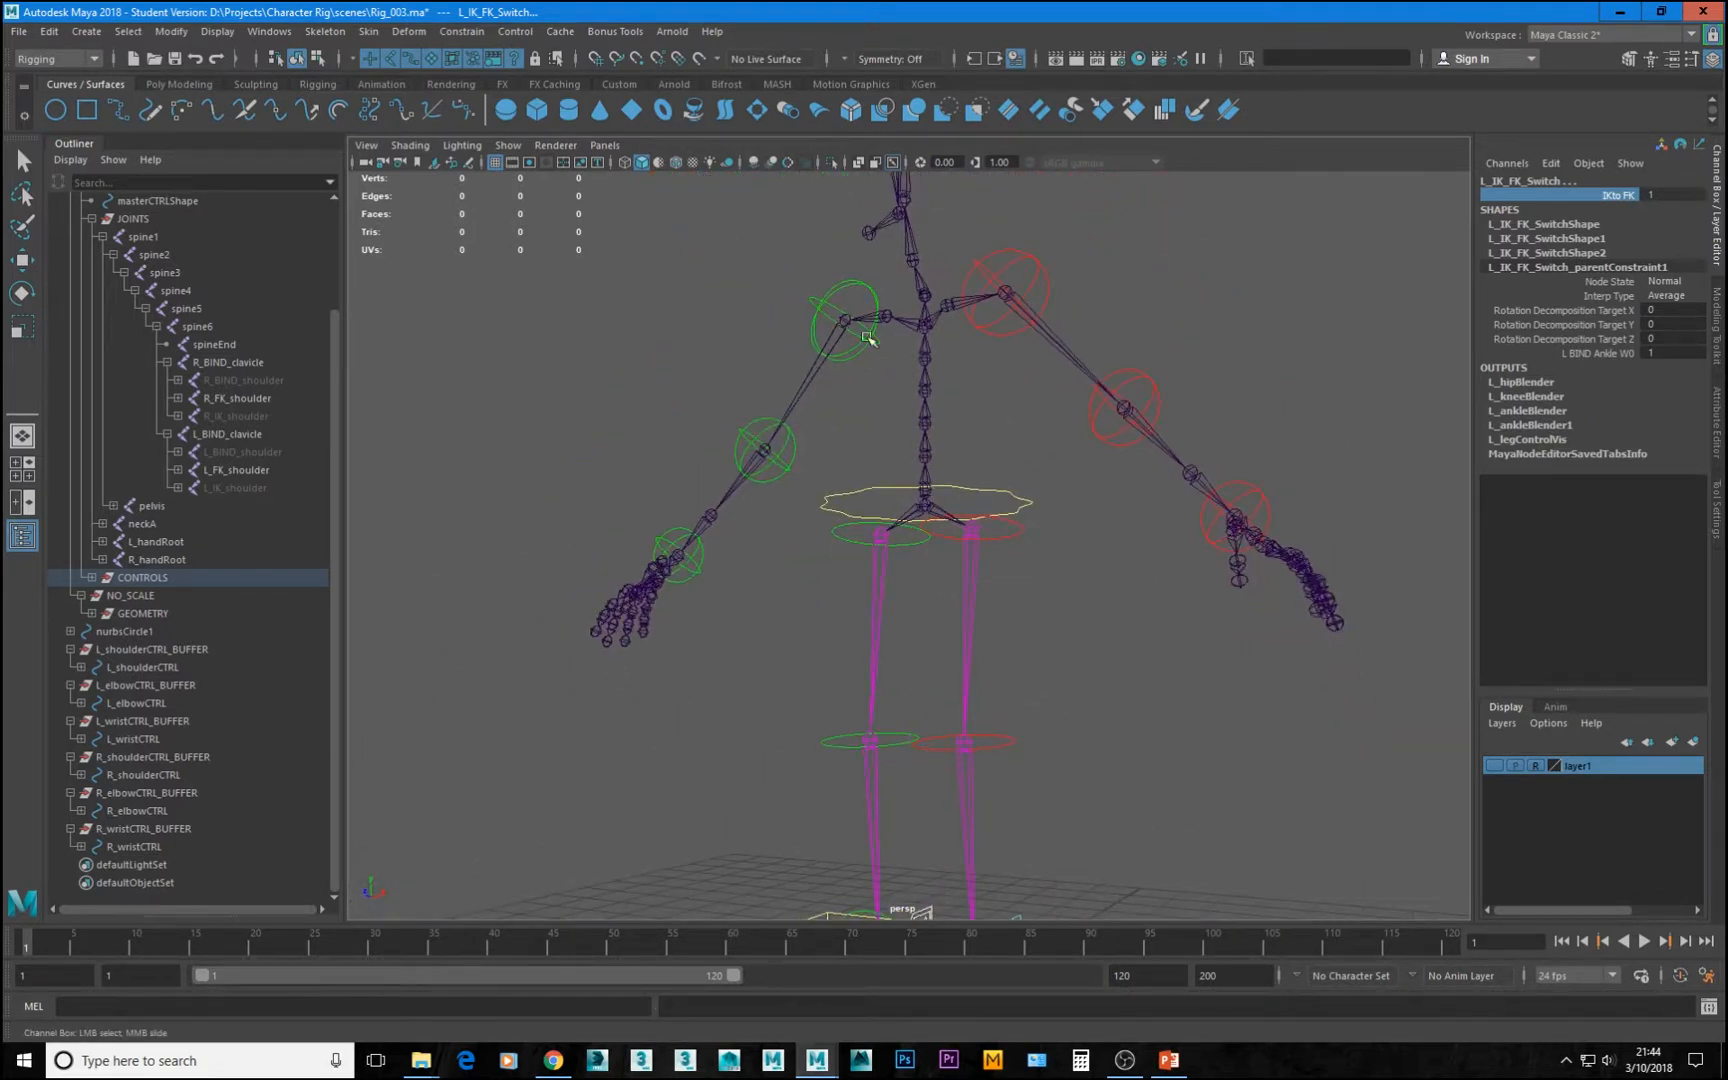
Parent L_wristCTRL_BUFFER under L_elbowCTRL, and L_elbowCTRL_BUFFER under L_shoulderCTRL
left_click_drag(850, 318, 872, 386, "alt")
right_click_drag(872, 386, 962, 376, "alt")
left_click(1169, 258)
key("w")
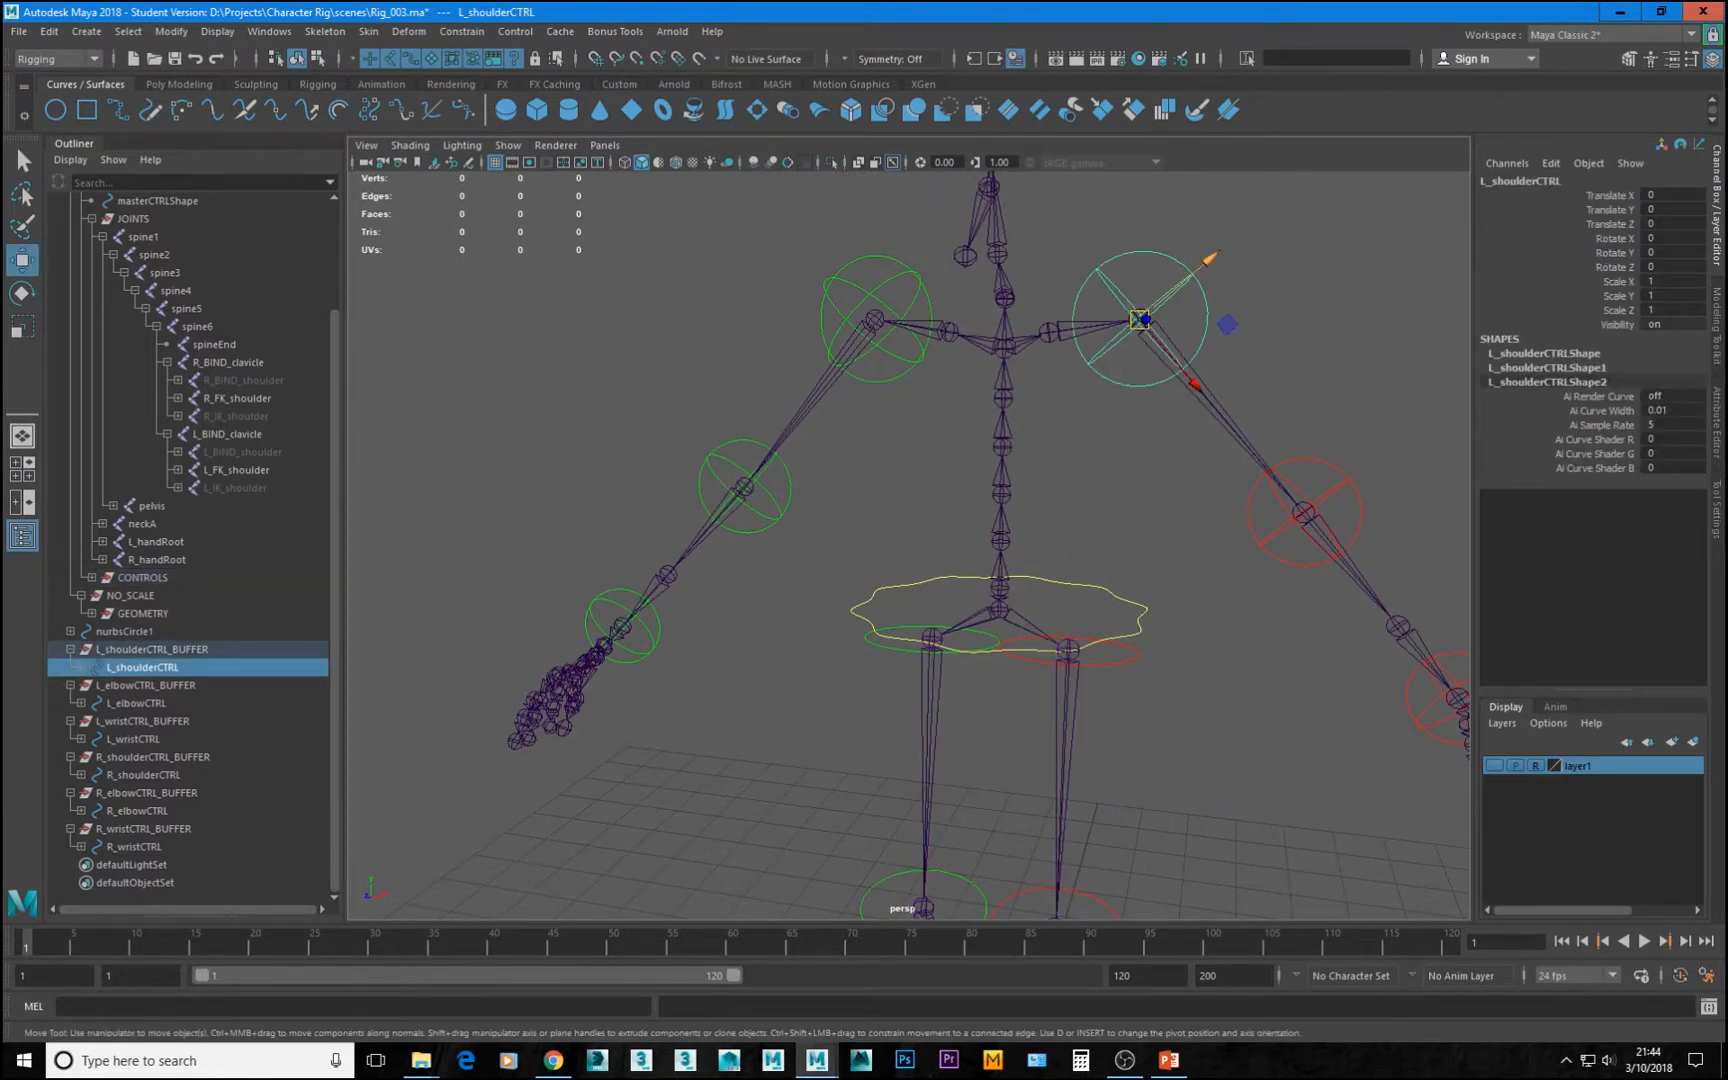
left_click(150, 720)
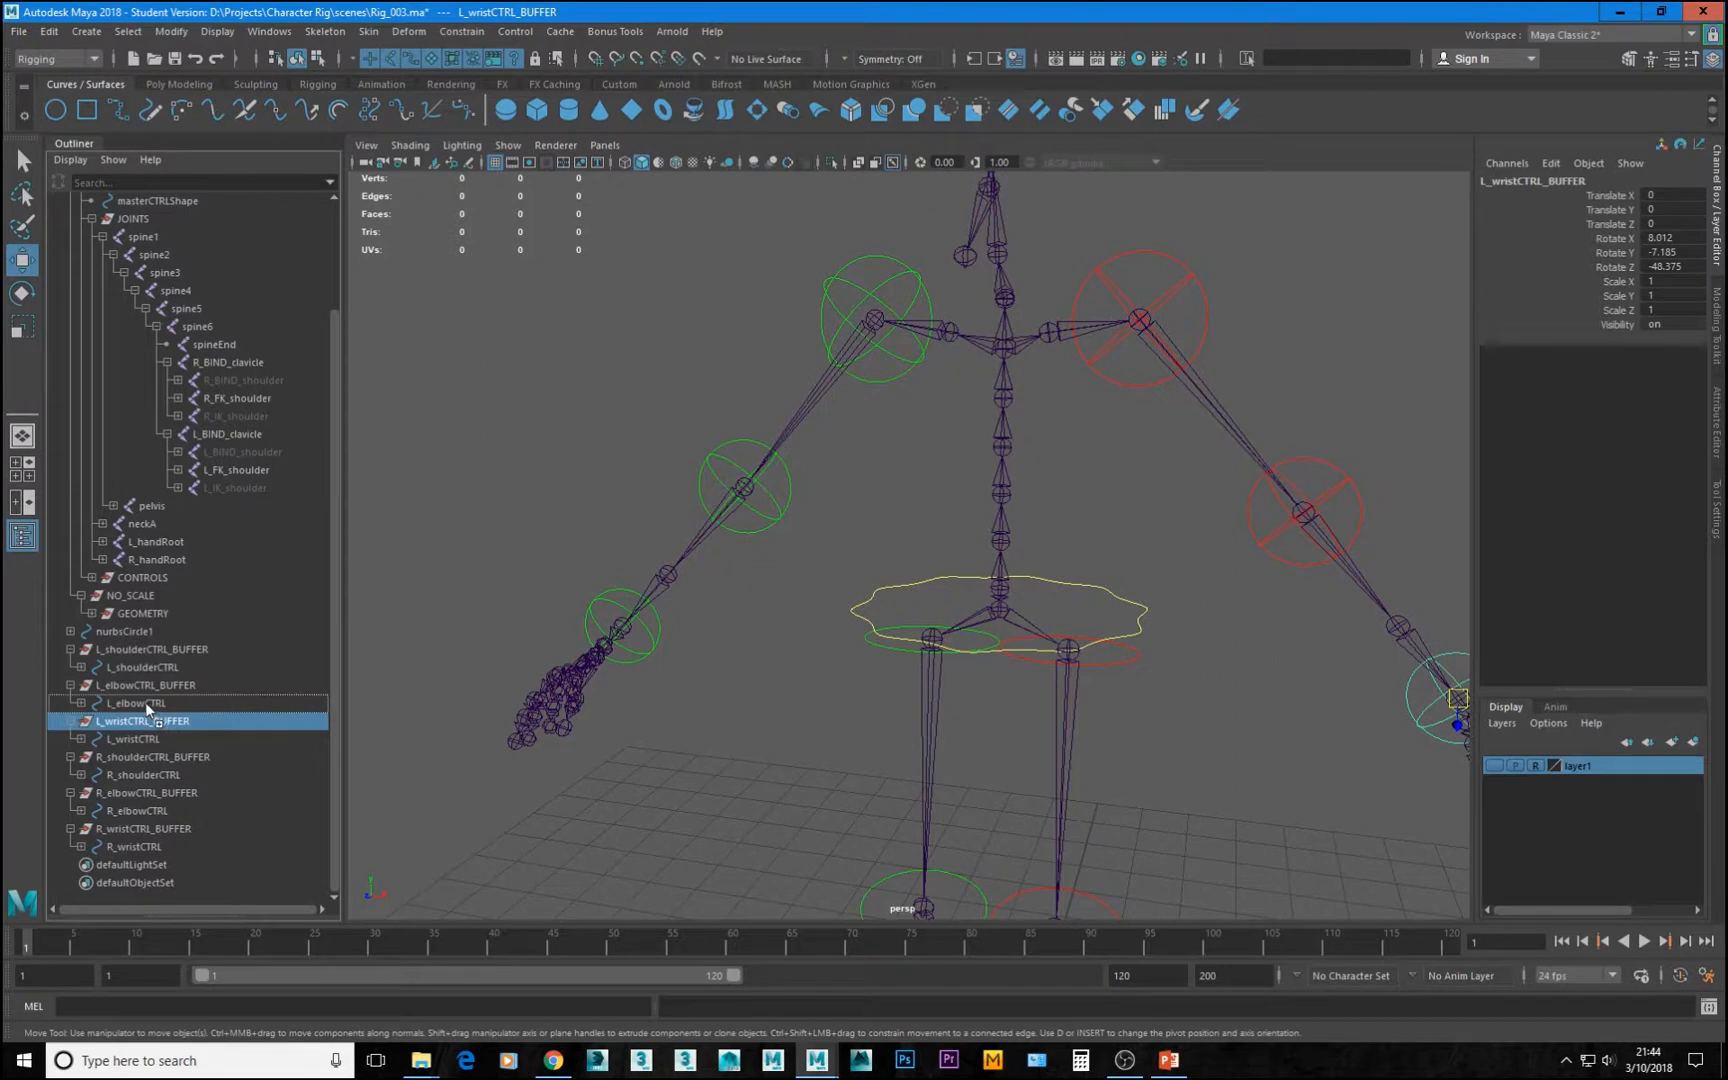
left_click_drag(157, 712, 144, 701)
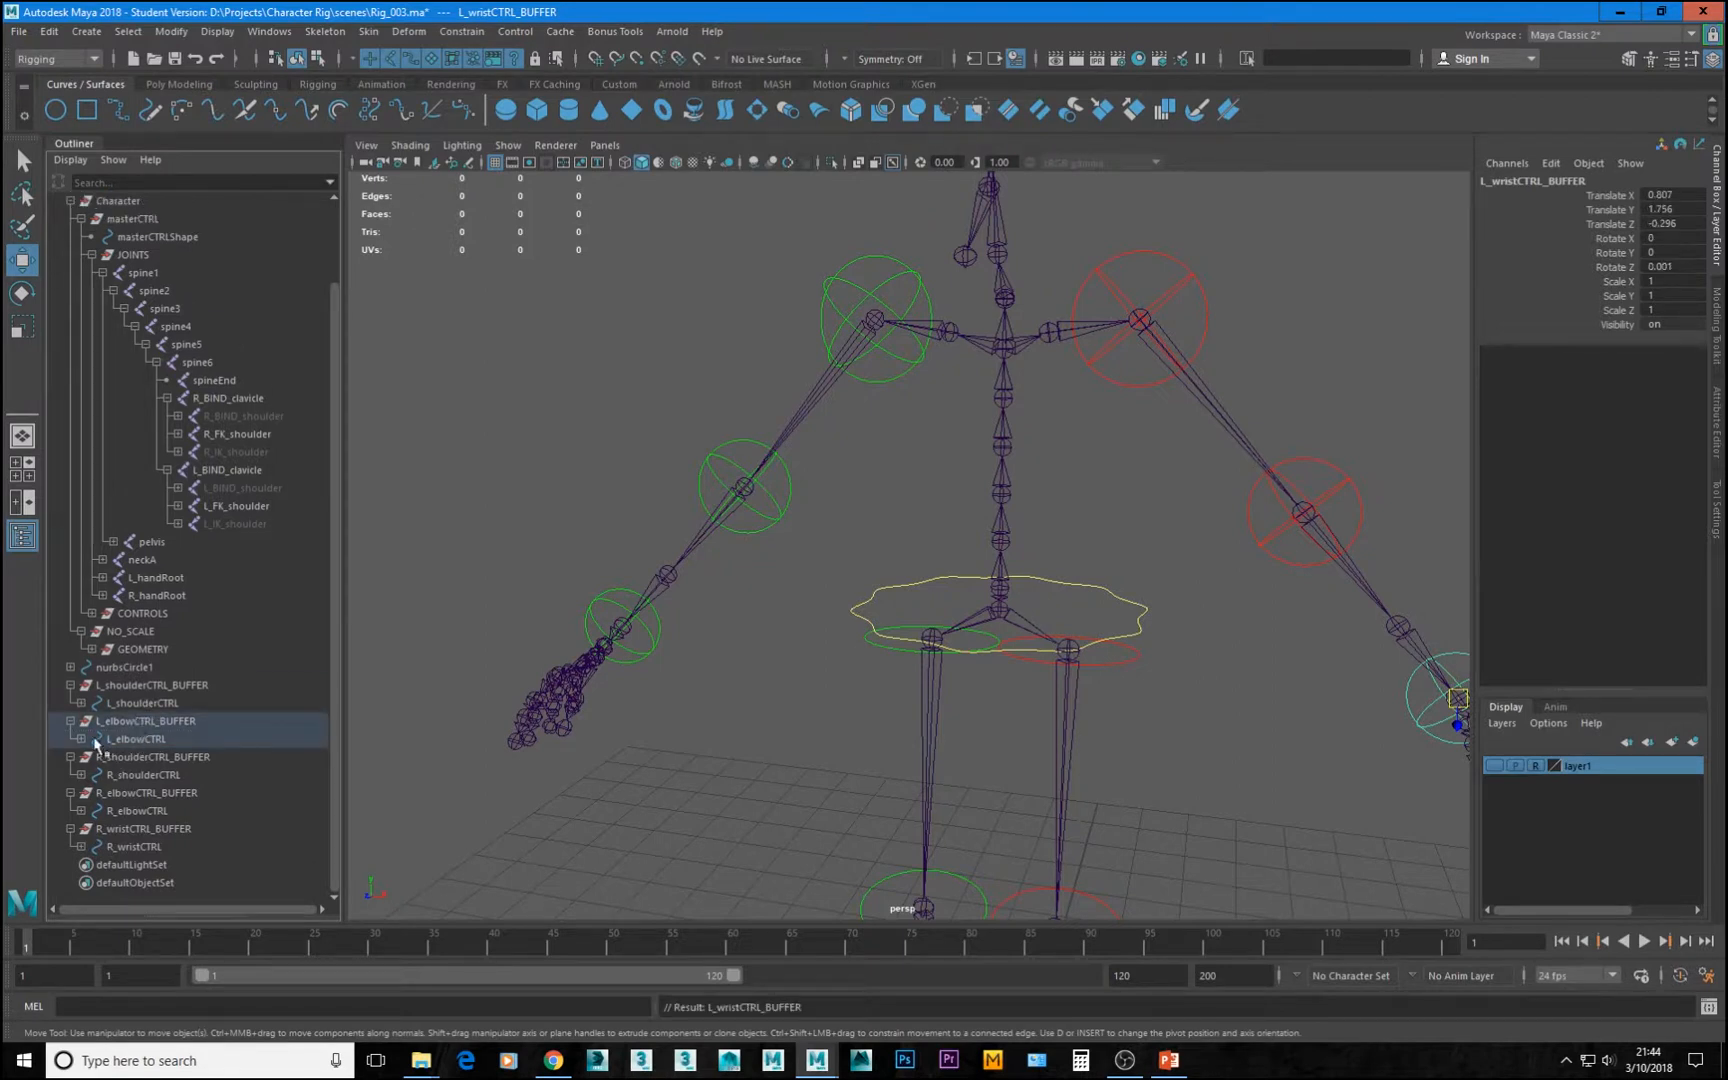
left_click(145, 720)
left_click_drag(150, 722, 156, 702)
Test-rotate L_shoulderCTRL to check the left arm control hierarchy, and undo the rotation
left_click(1177, 272)
scroll(1177, 290, "down", 6)
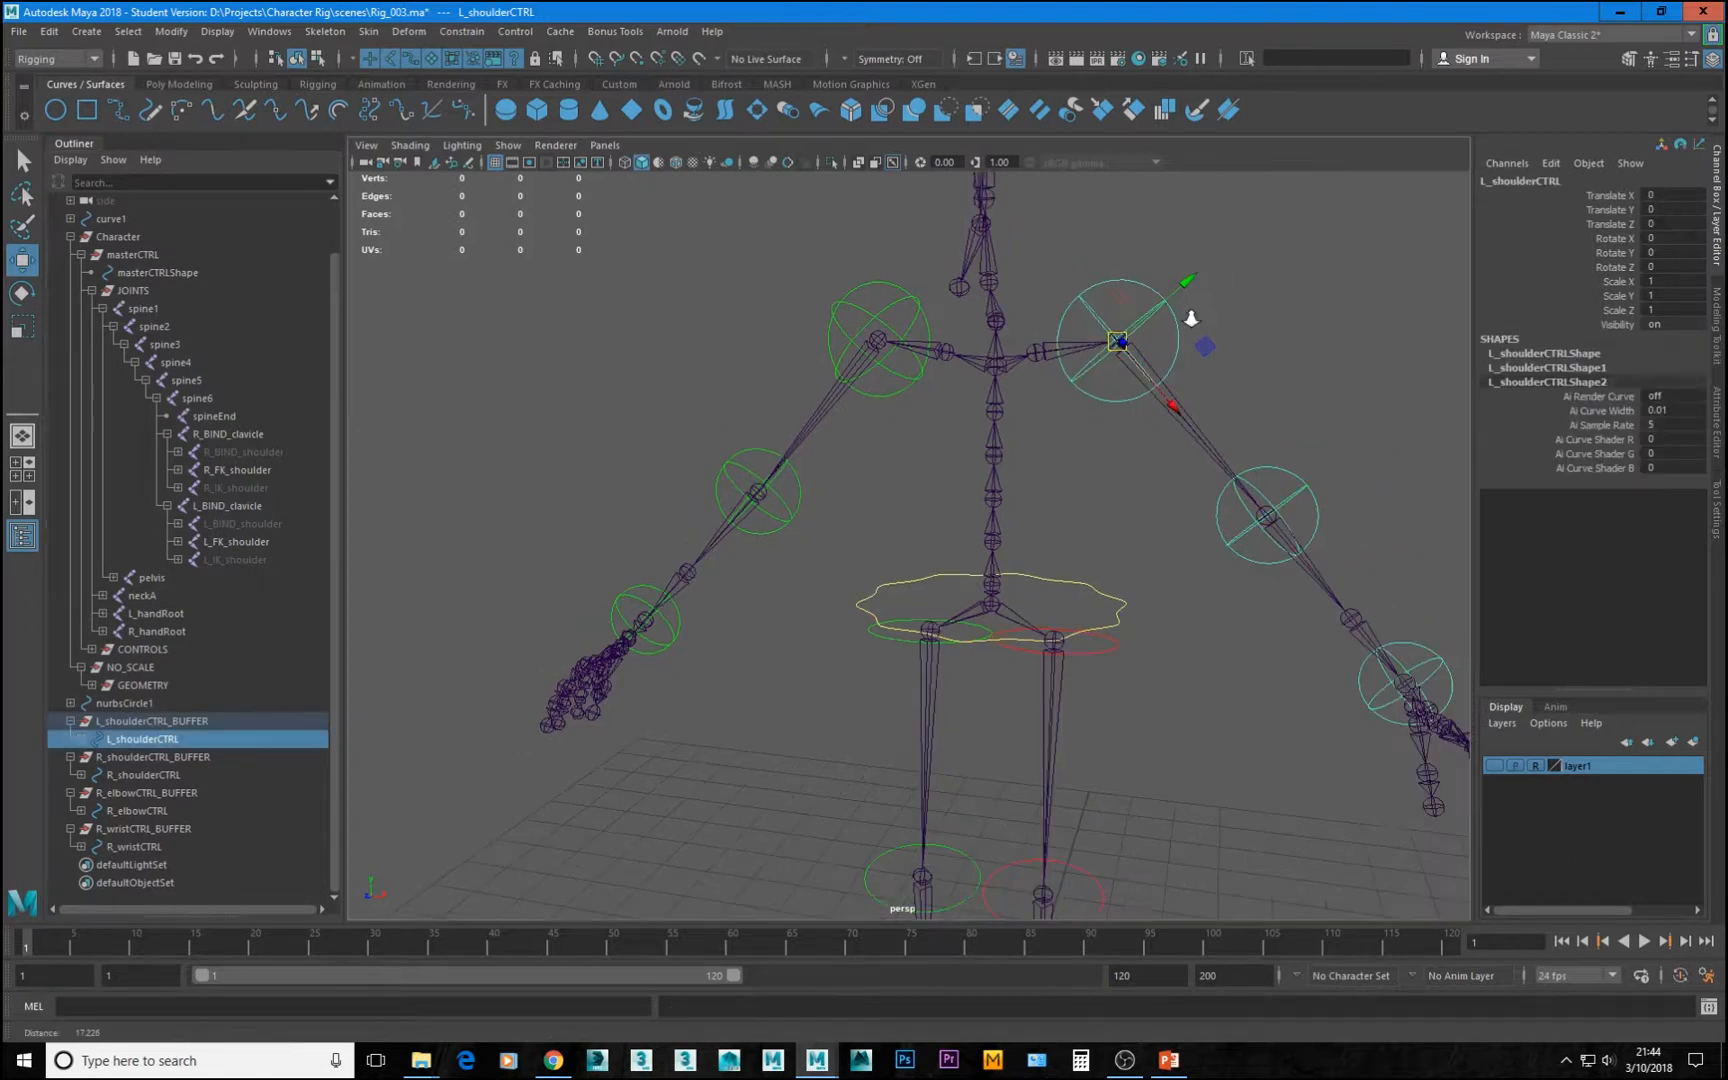
key("e")
left_click_drag(905, 530, 1025, 590)
key("ctrl+z")
scroll(850, 528, "up", 3)
scroll(1034, 598, "up", 3)
Parent R_wristCTRL_BUFFER under R_elbowCTRL, and R_elbowCTRL_BUFFER under R_shoulderCTRL
left_click(125, 829)
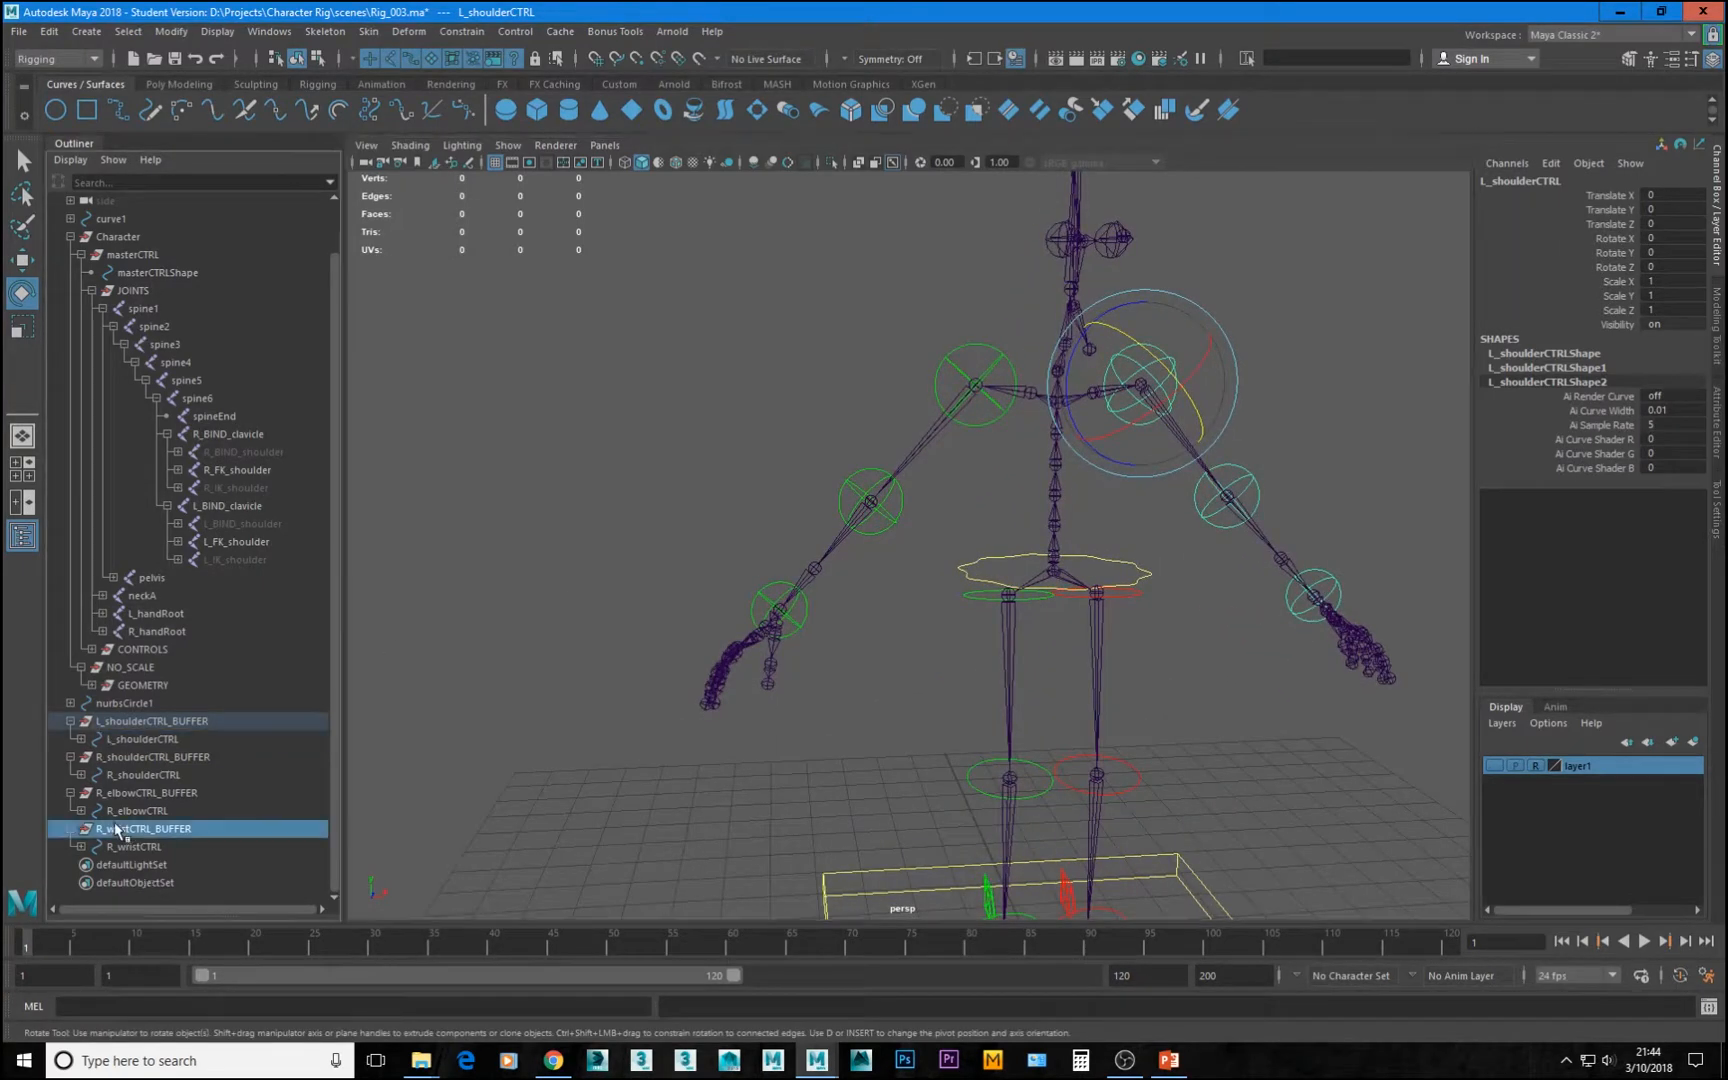
middle_click_drag(131, 833, 137, 849)
left_click(135, 829)
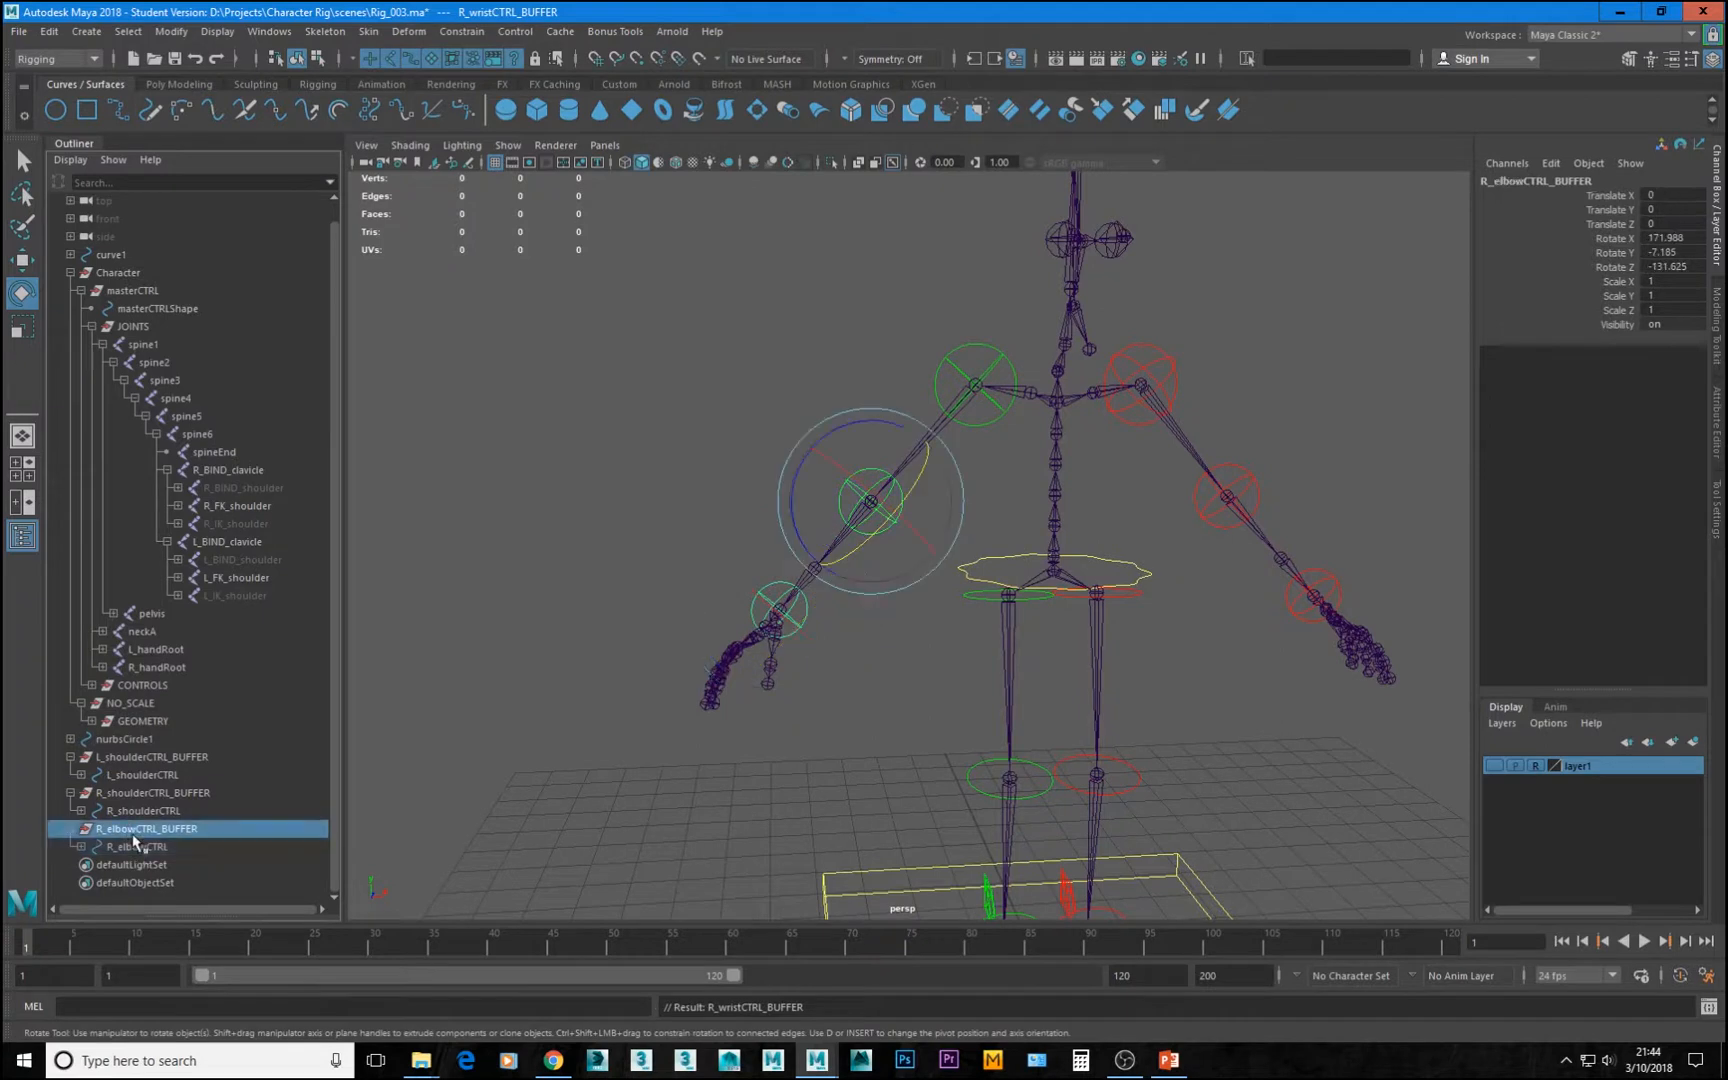
middle_click_drag(134, 832, 144, 807)
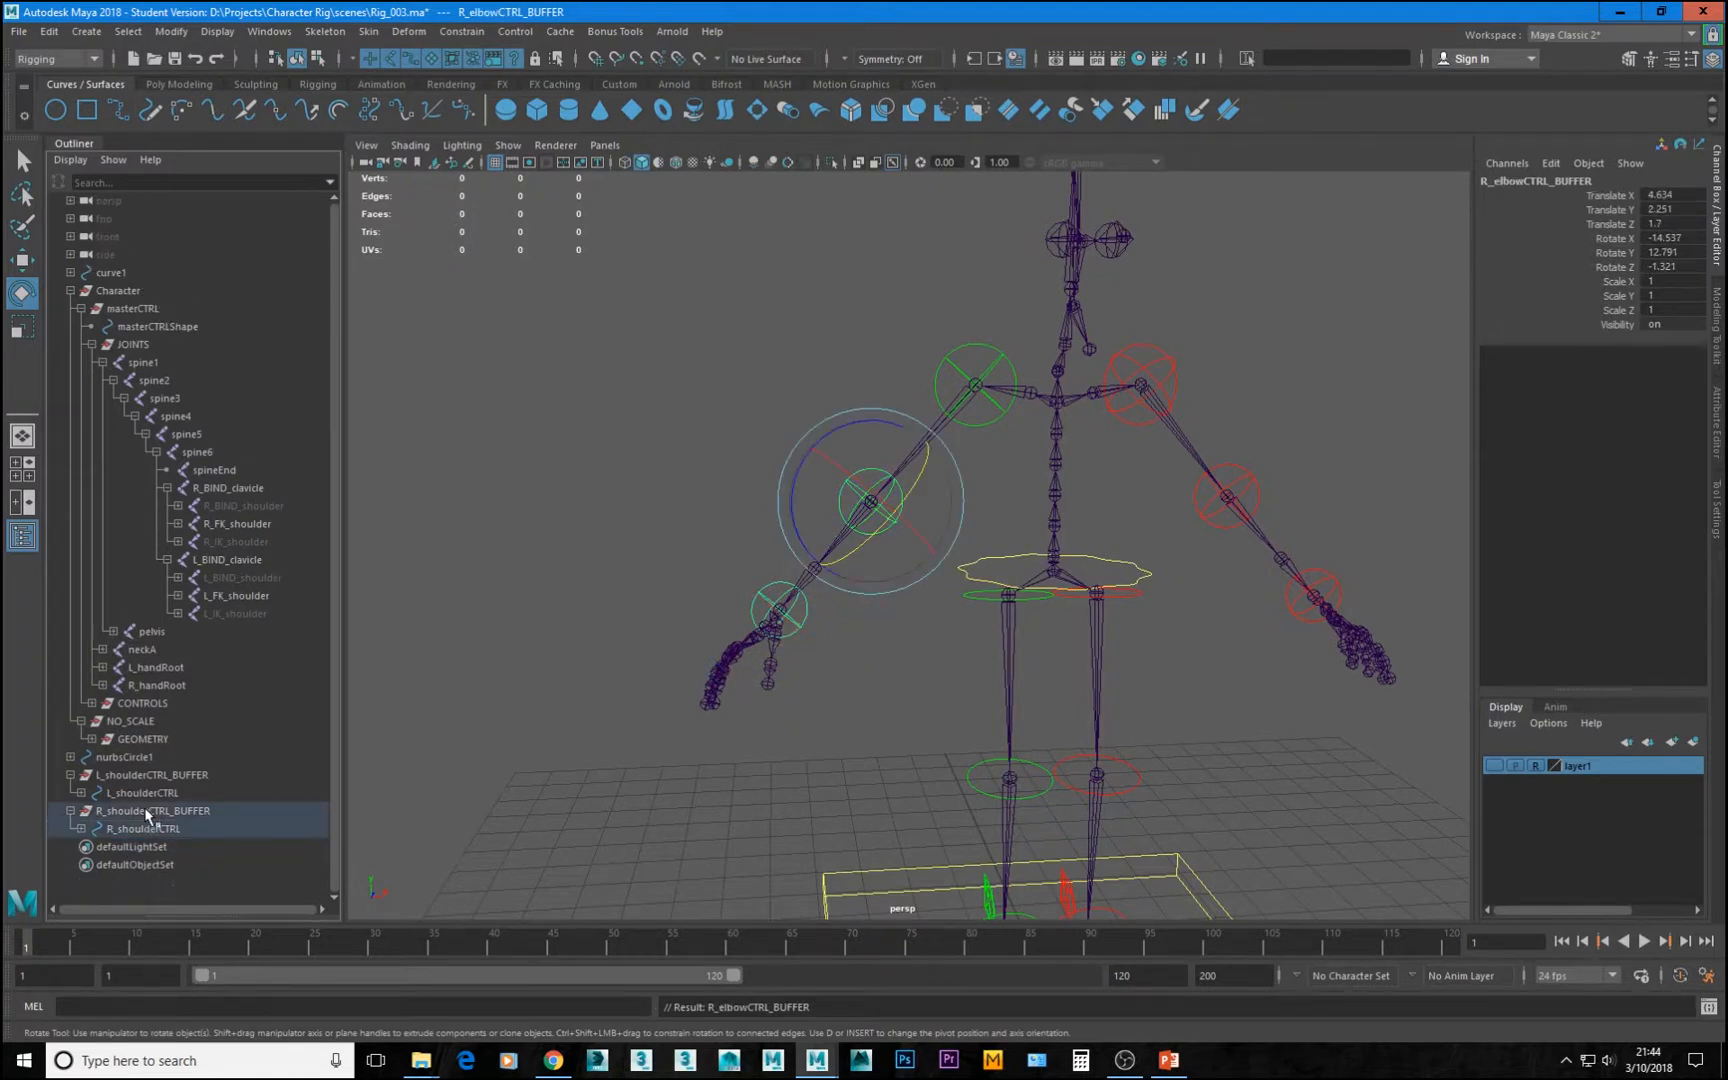
Test-rotate R_shoulderCTRL to check the right arm control hierarchy, undo the rotation, and inspect both arms
left_click(122, 829)
left_click_drag(950, 427, 1177, 563)
key("ctrl+z")
left_click_drag(1226, 661, 903, 567, "alt")
right_click_drag(903, 567, 1176, 582, "alt")
middle_click_drag(1176, 582, 1010, 690, "alt")
right_click_drag(1010, 690, 985, 690, "alt")
left_click_drag(985, 690, 953, 568, "alt")
middle_click_drag(1110, 529, 1030, 571, "alt")
right_click_drag(1030, 571, 930, 590, "alt")
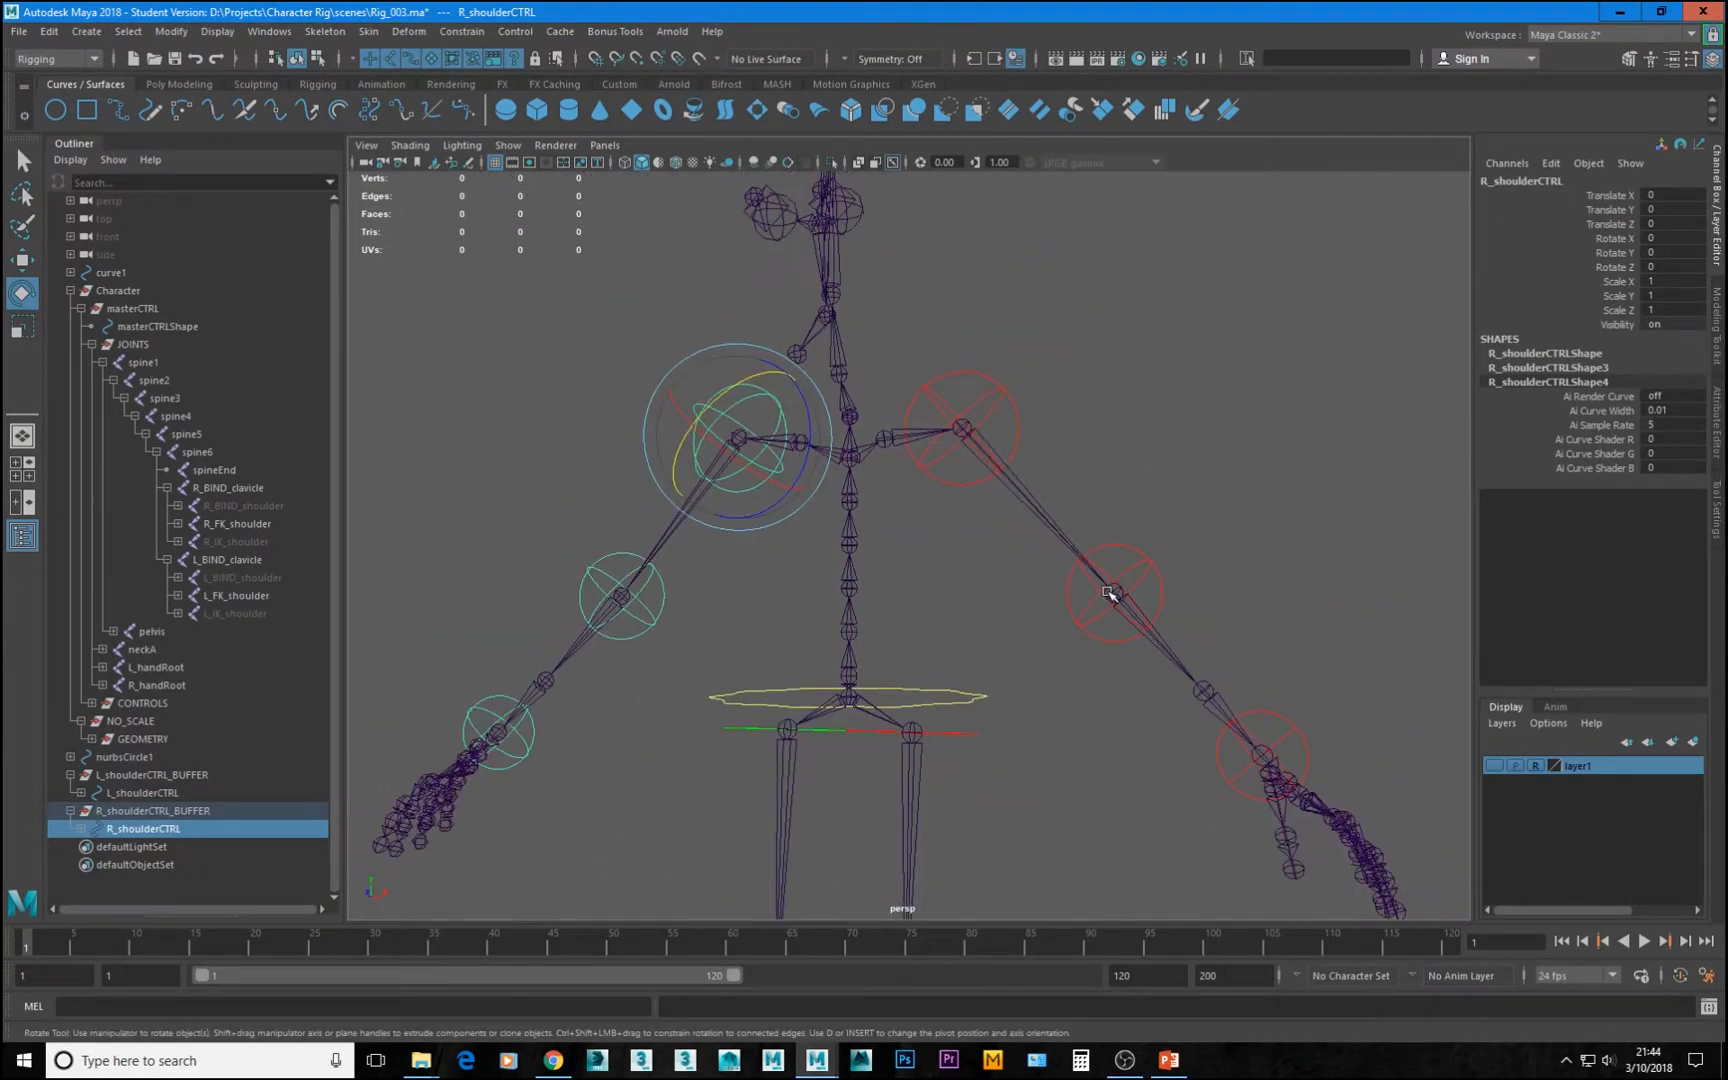
Save the Rig_003.ma scene, accepting the student version notice
key("ctrl+s")
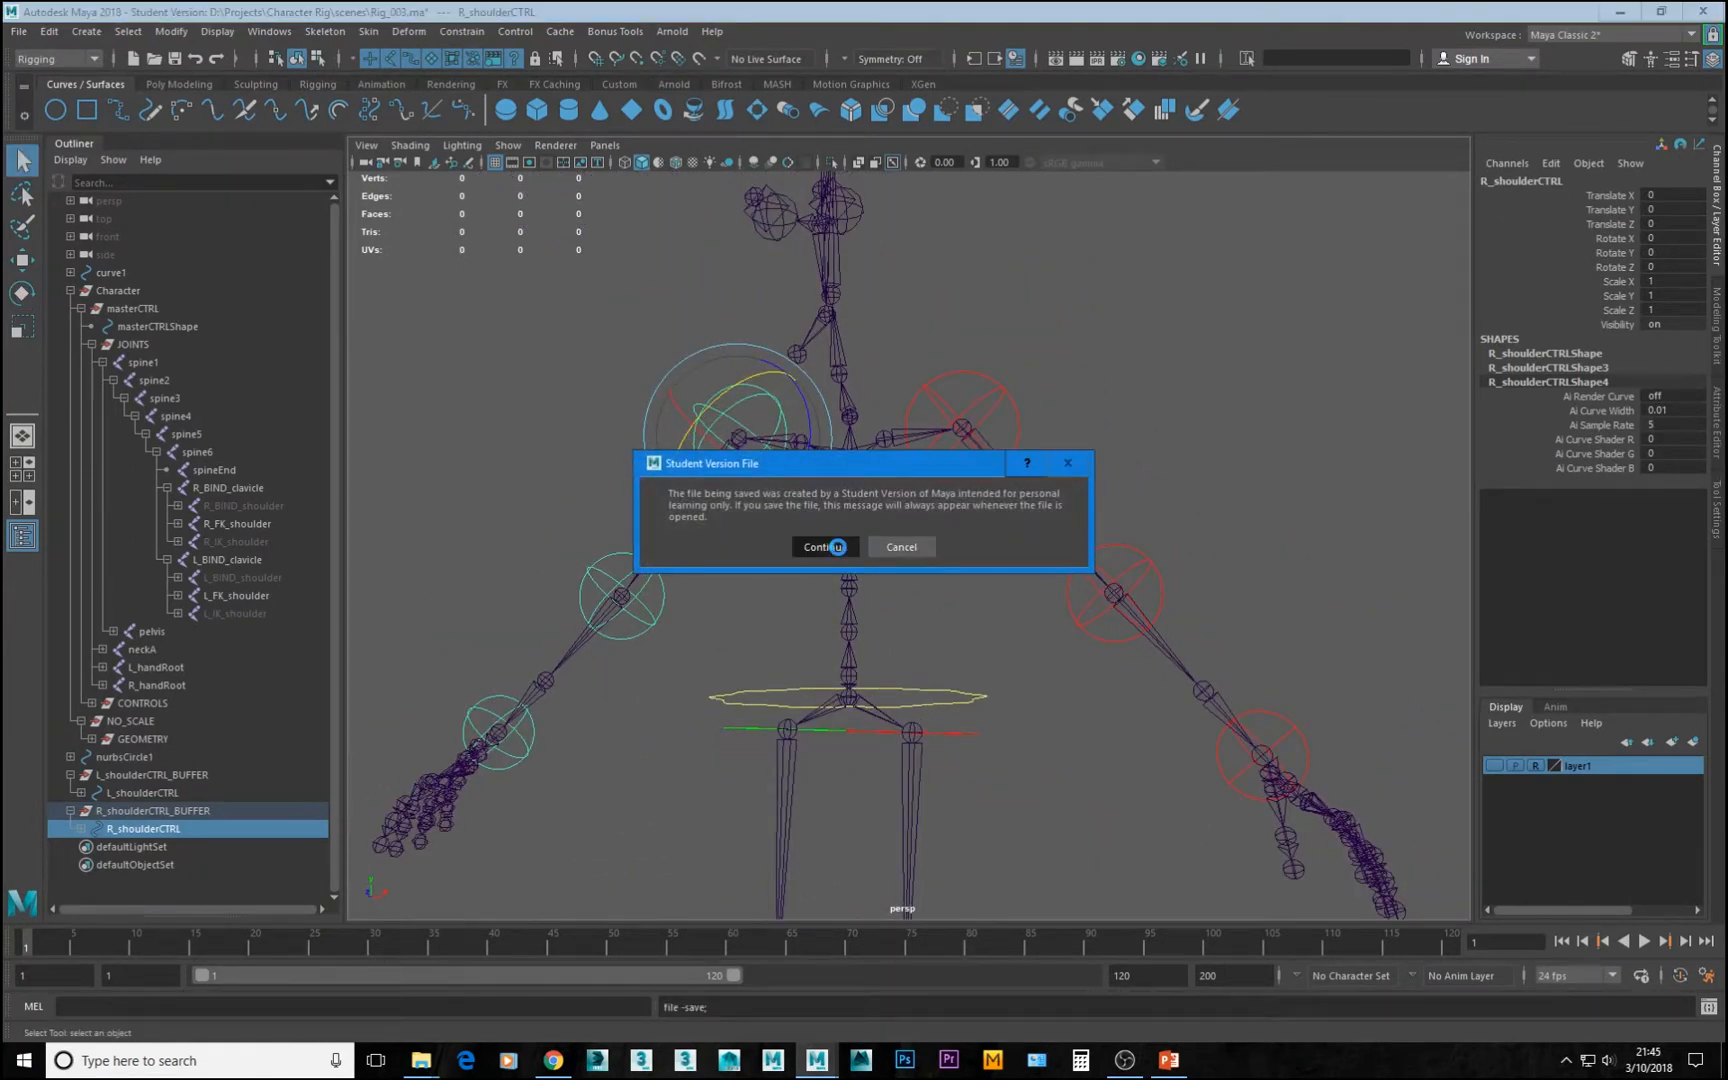
left_click(819, 548)
key("e")
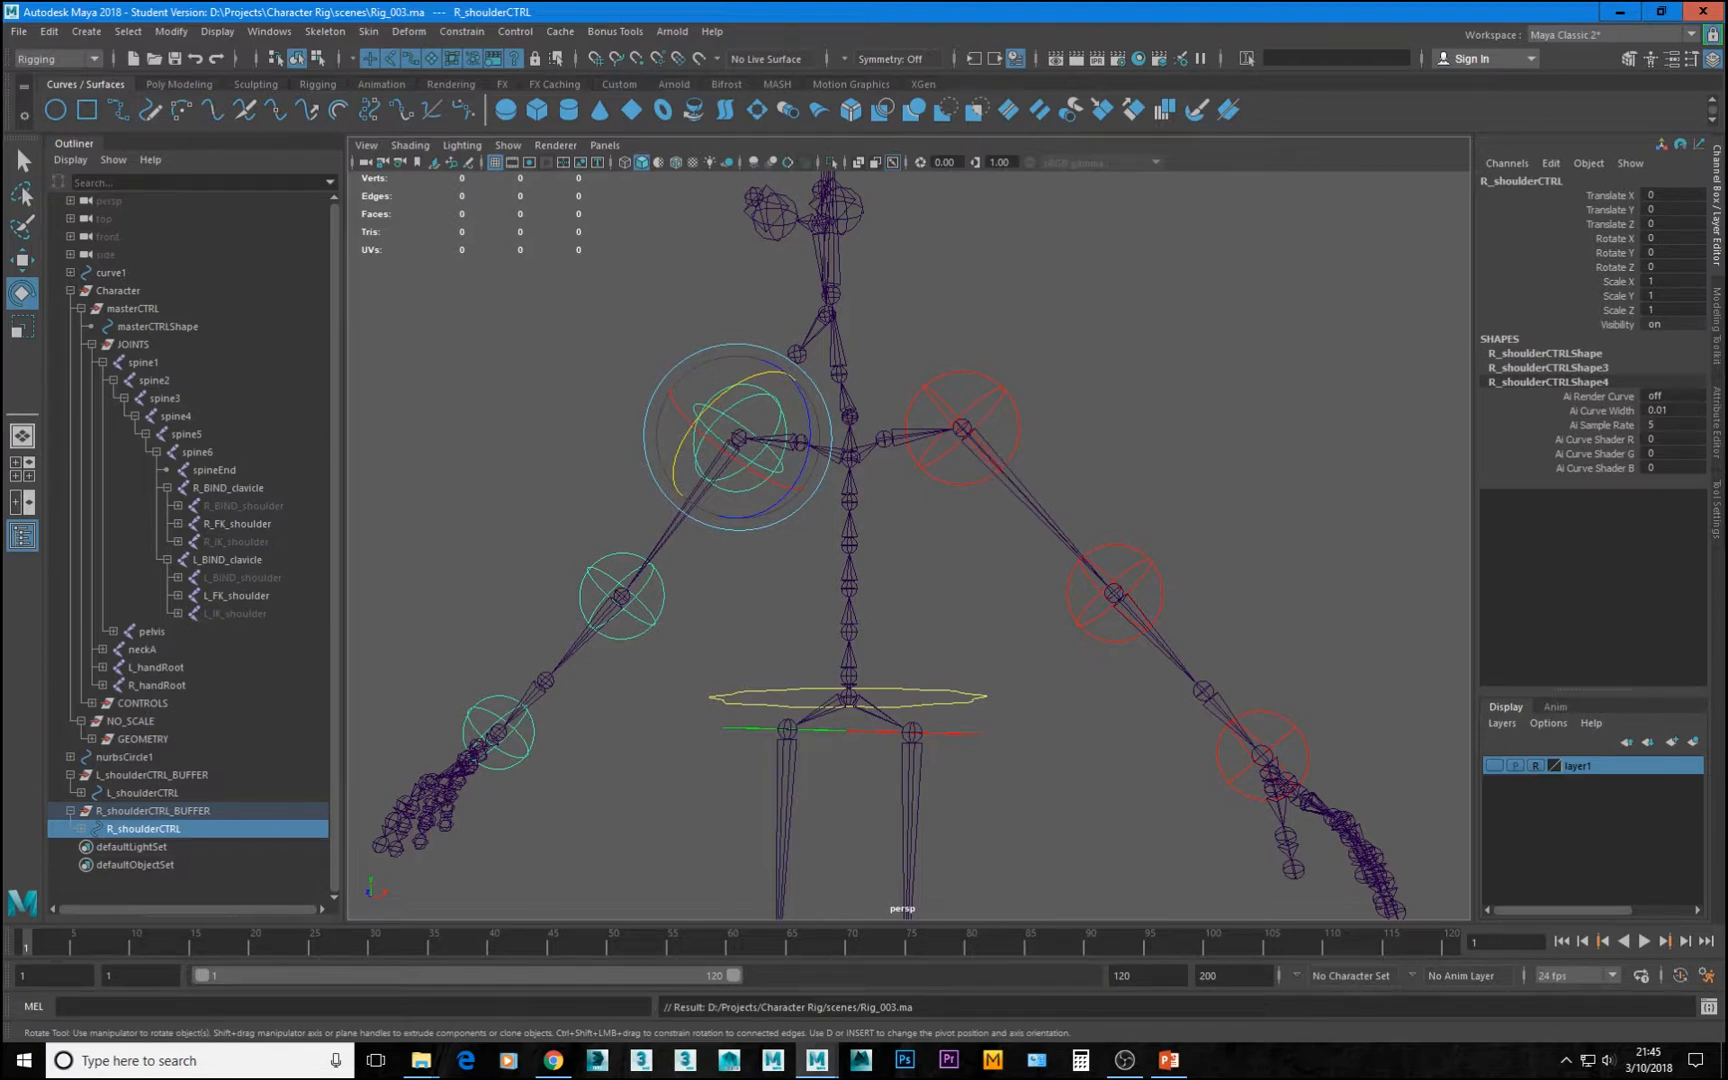
key("alt+Tab")
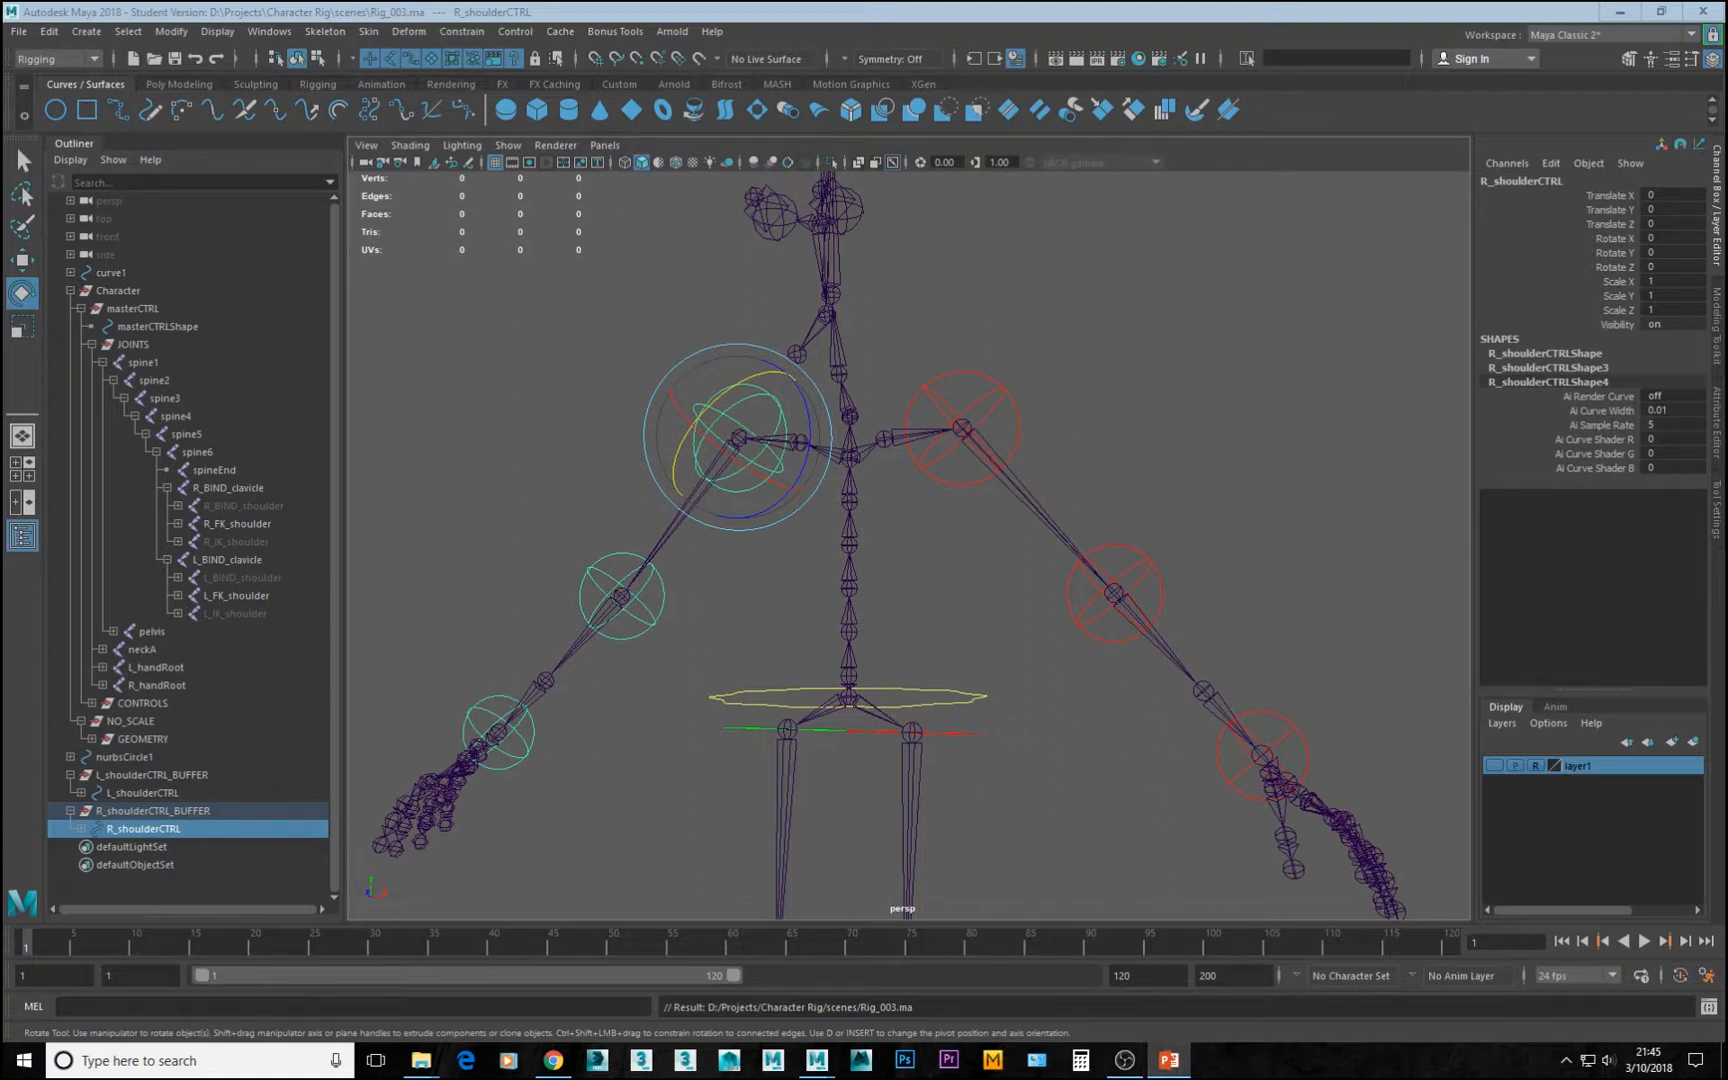
scroll(1061, 509, "up", 5)
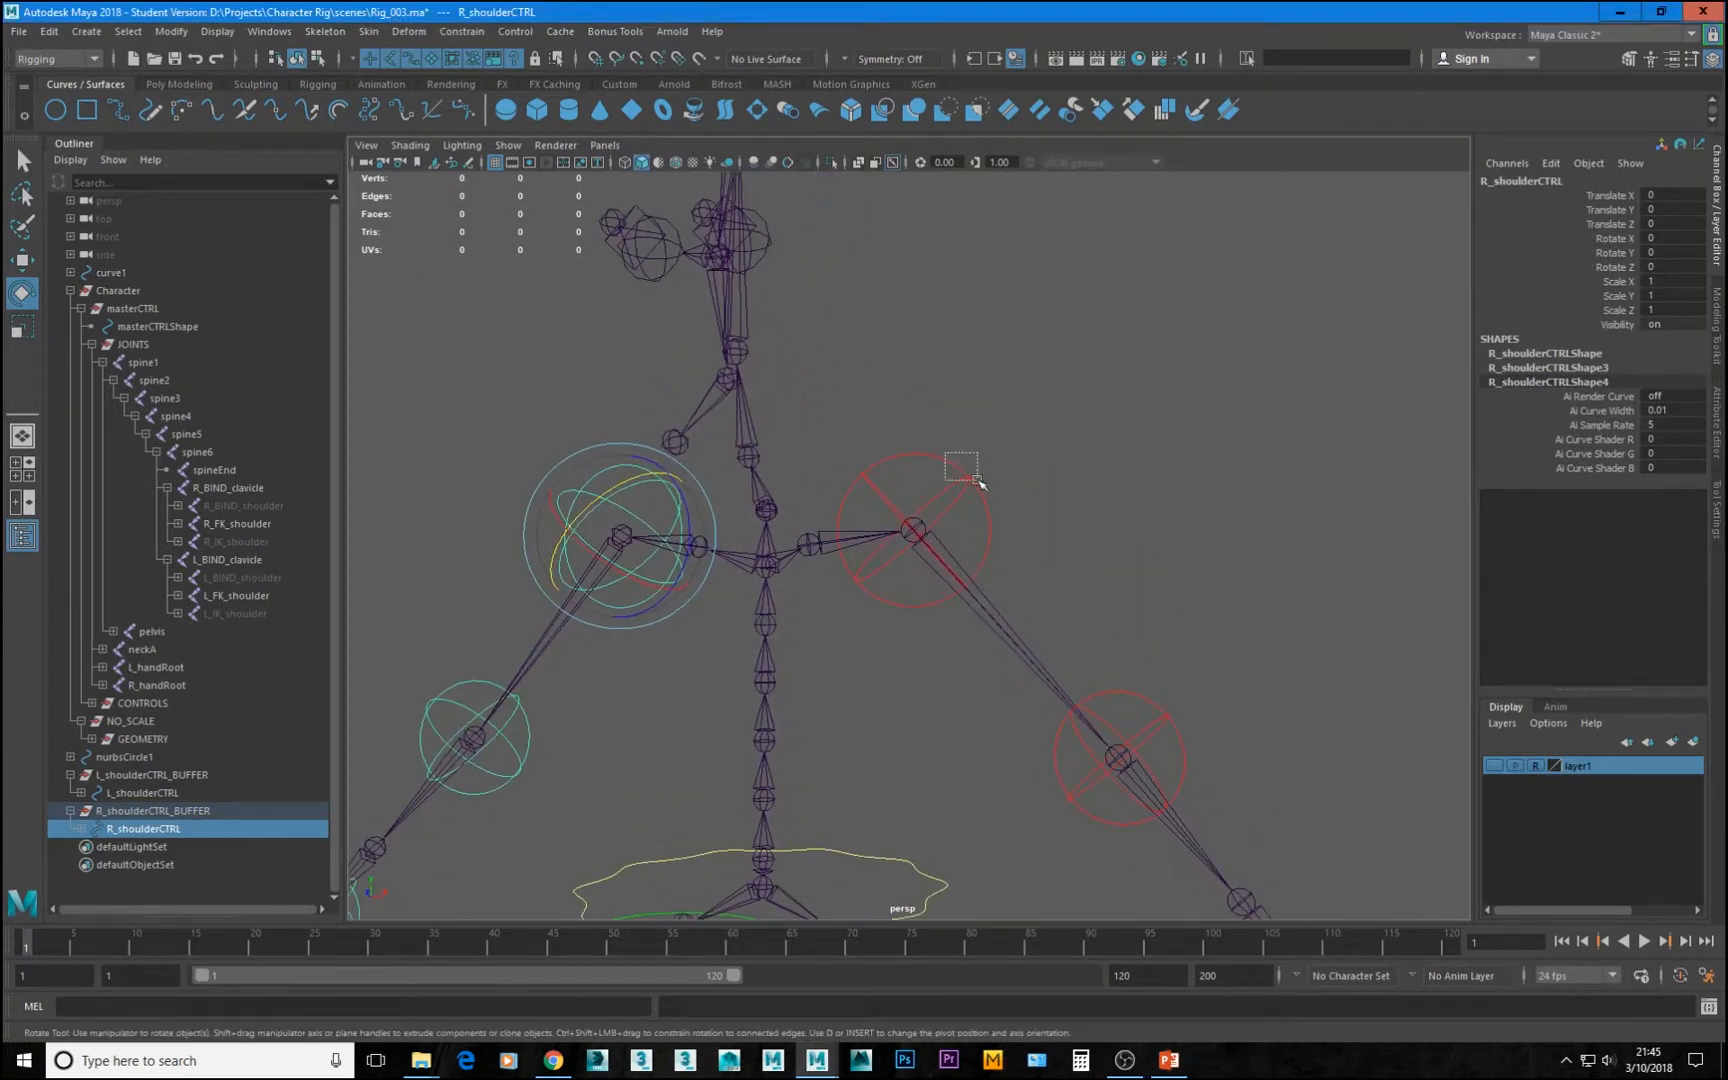
Orient constrain the L_FK_shoulder joint to L_shoulderCTRL
left_click(957, 471)
left_click(1013, 644)
left_click(1019, 652)
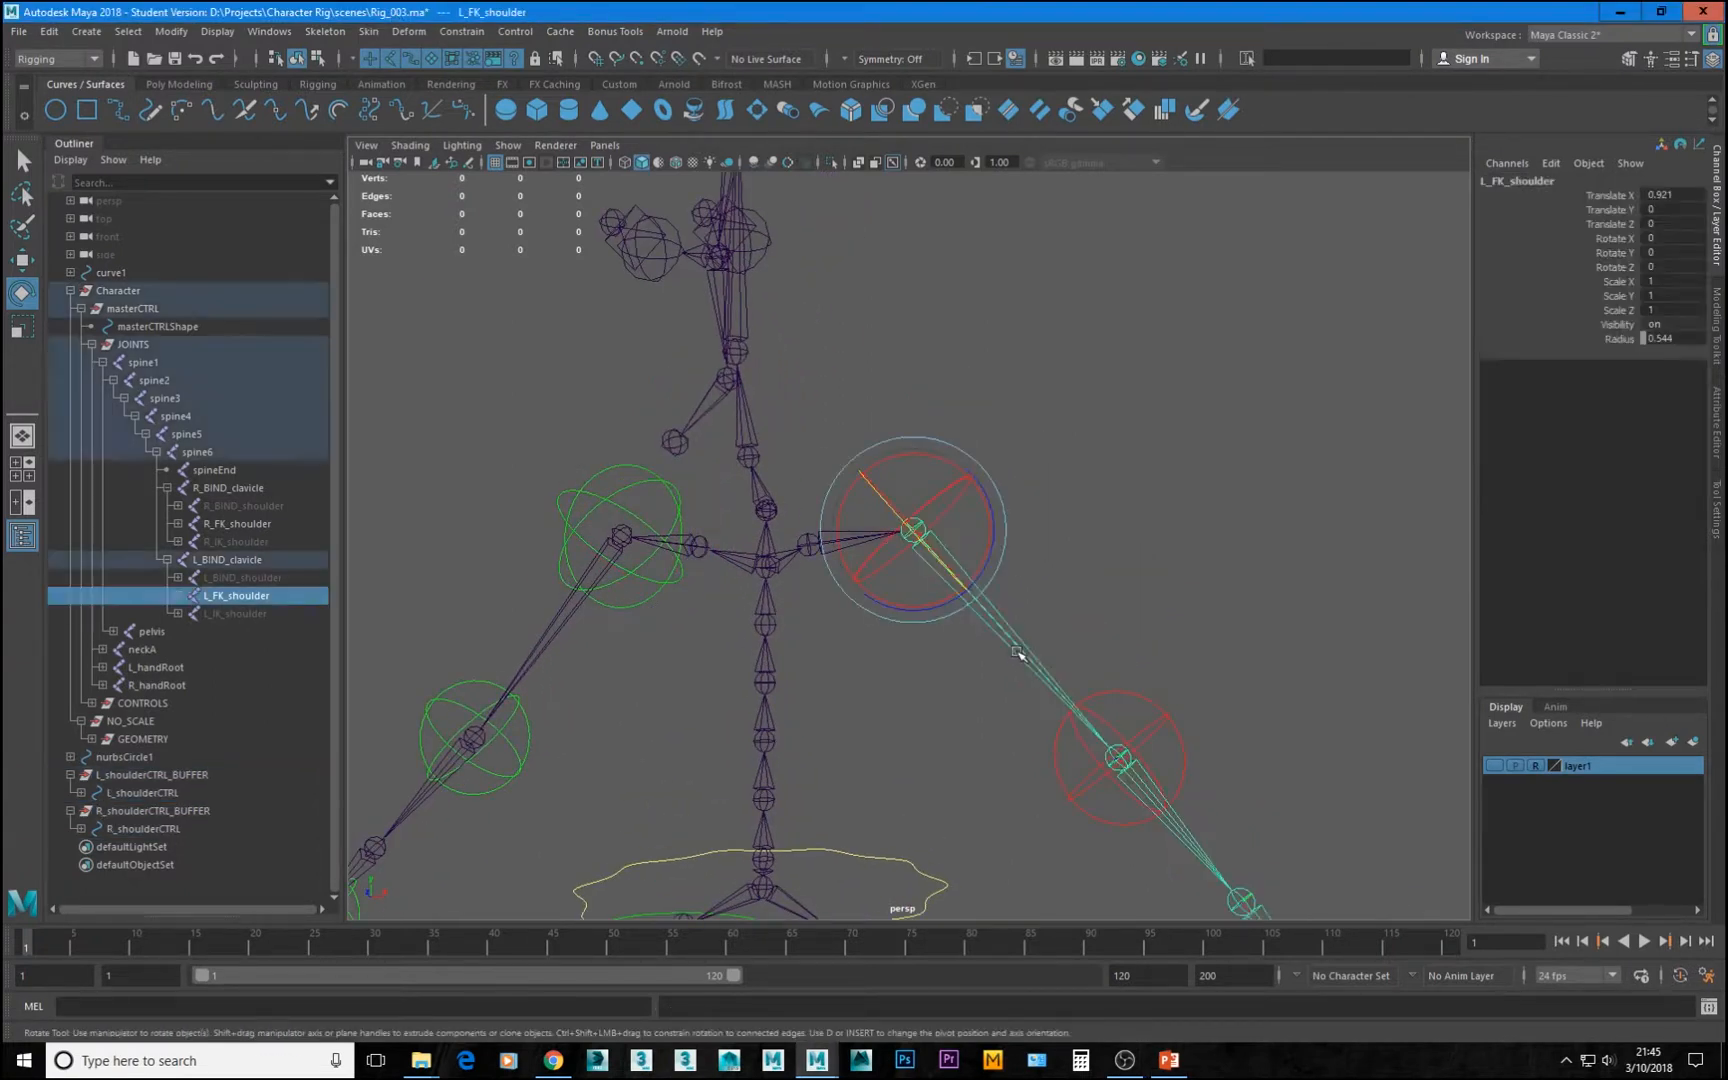
left_click_drag(951, 496, 953, 486, "alt")
left_click(938, 466)
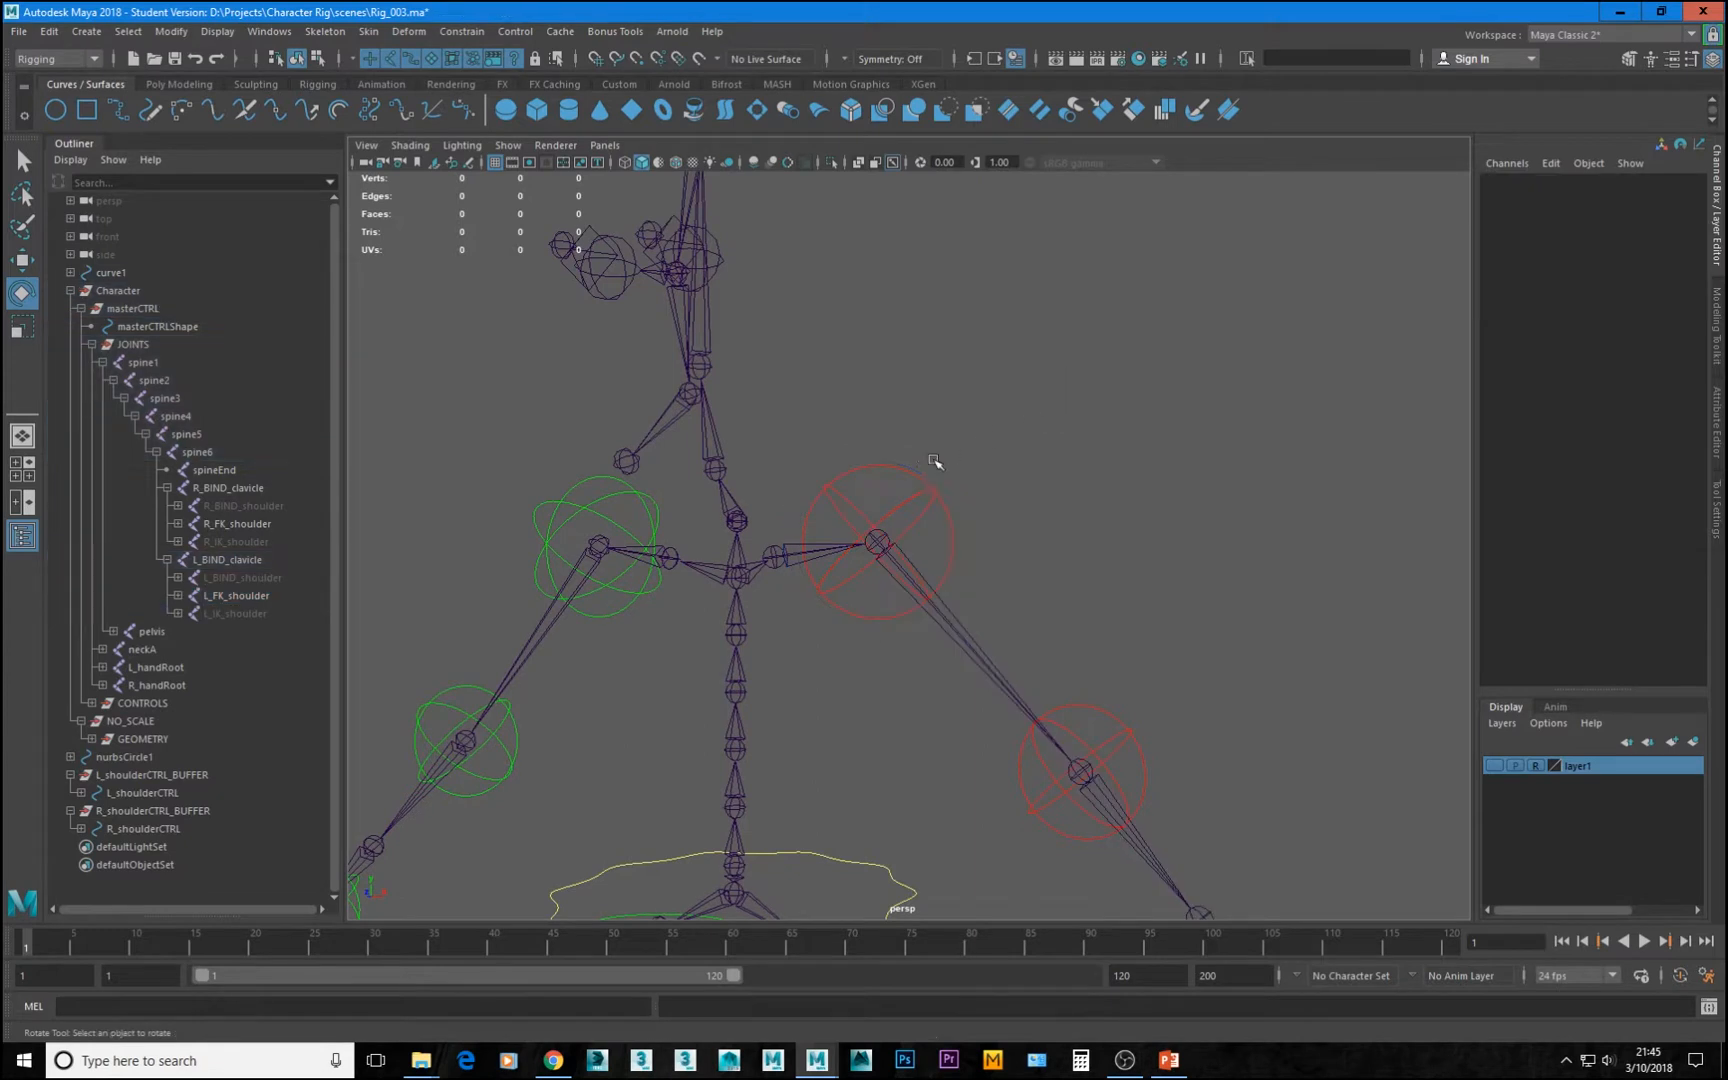
left_click(959, 545)
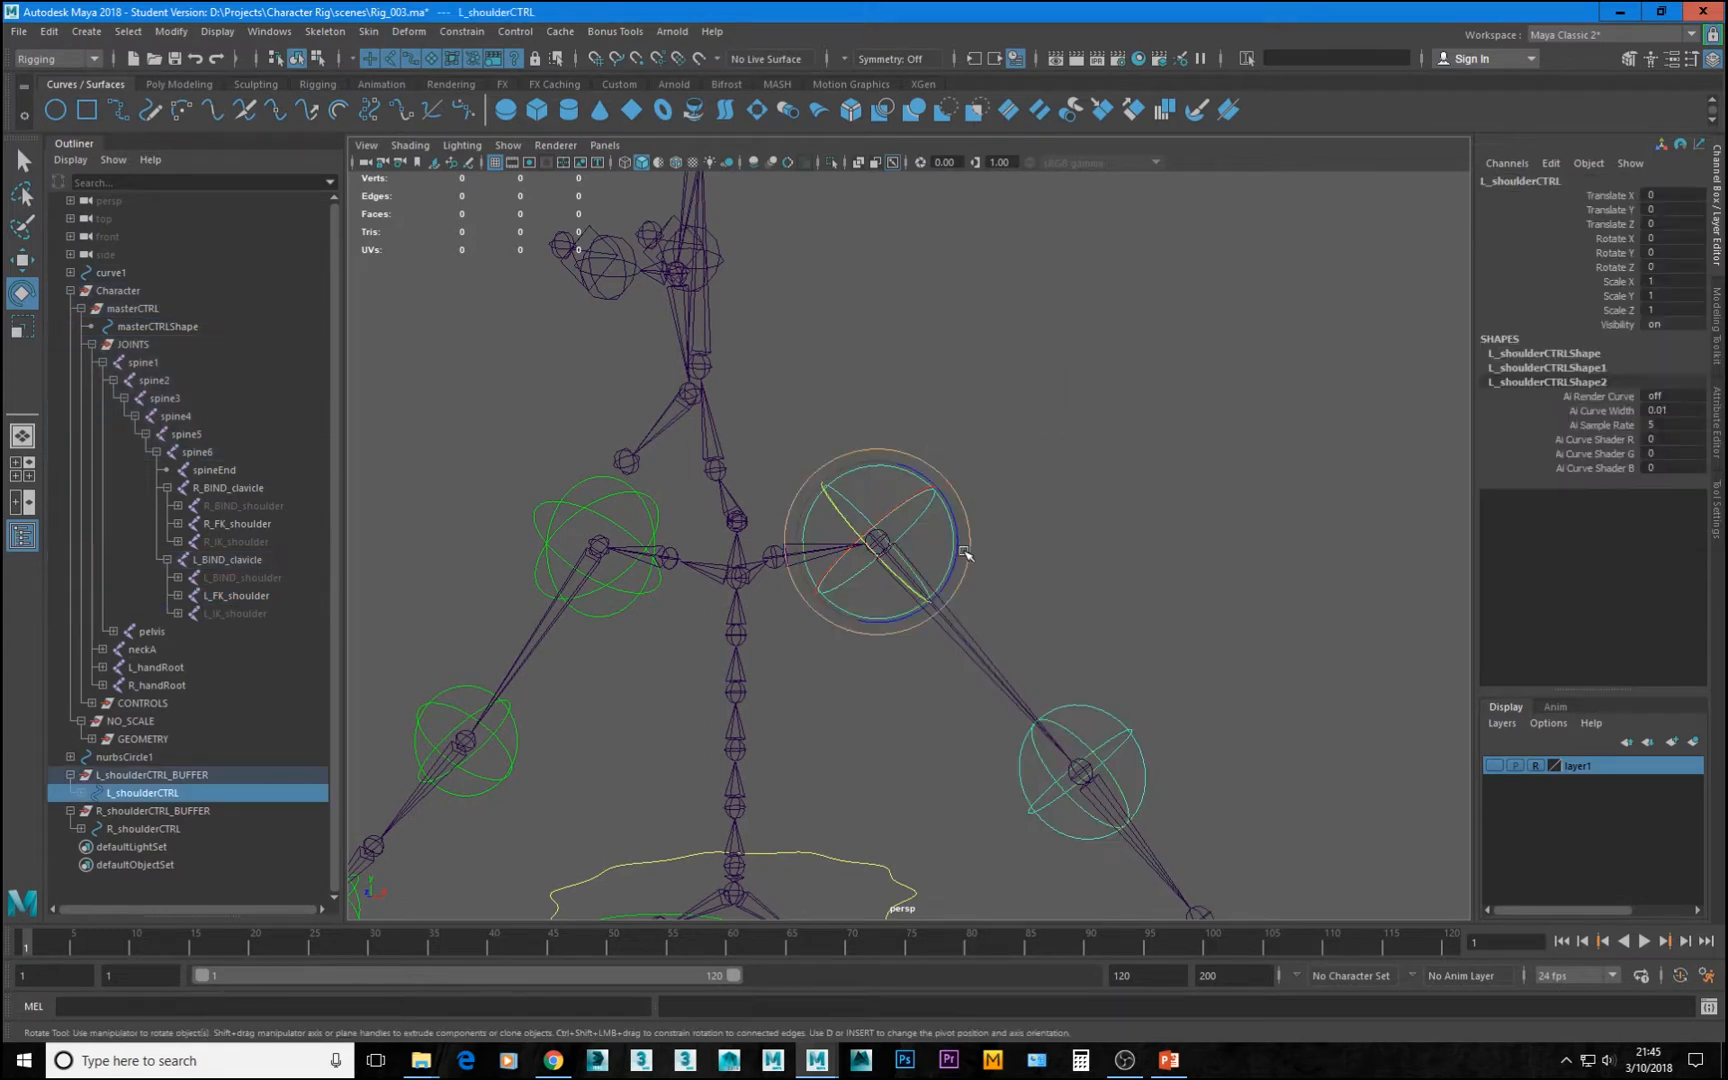
left_click(970, 658, "shift")
left_click(463, 31)
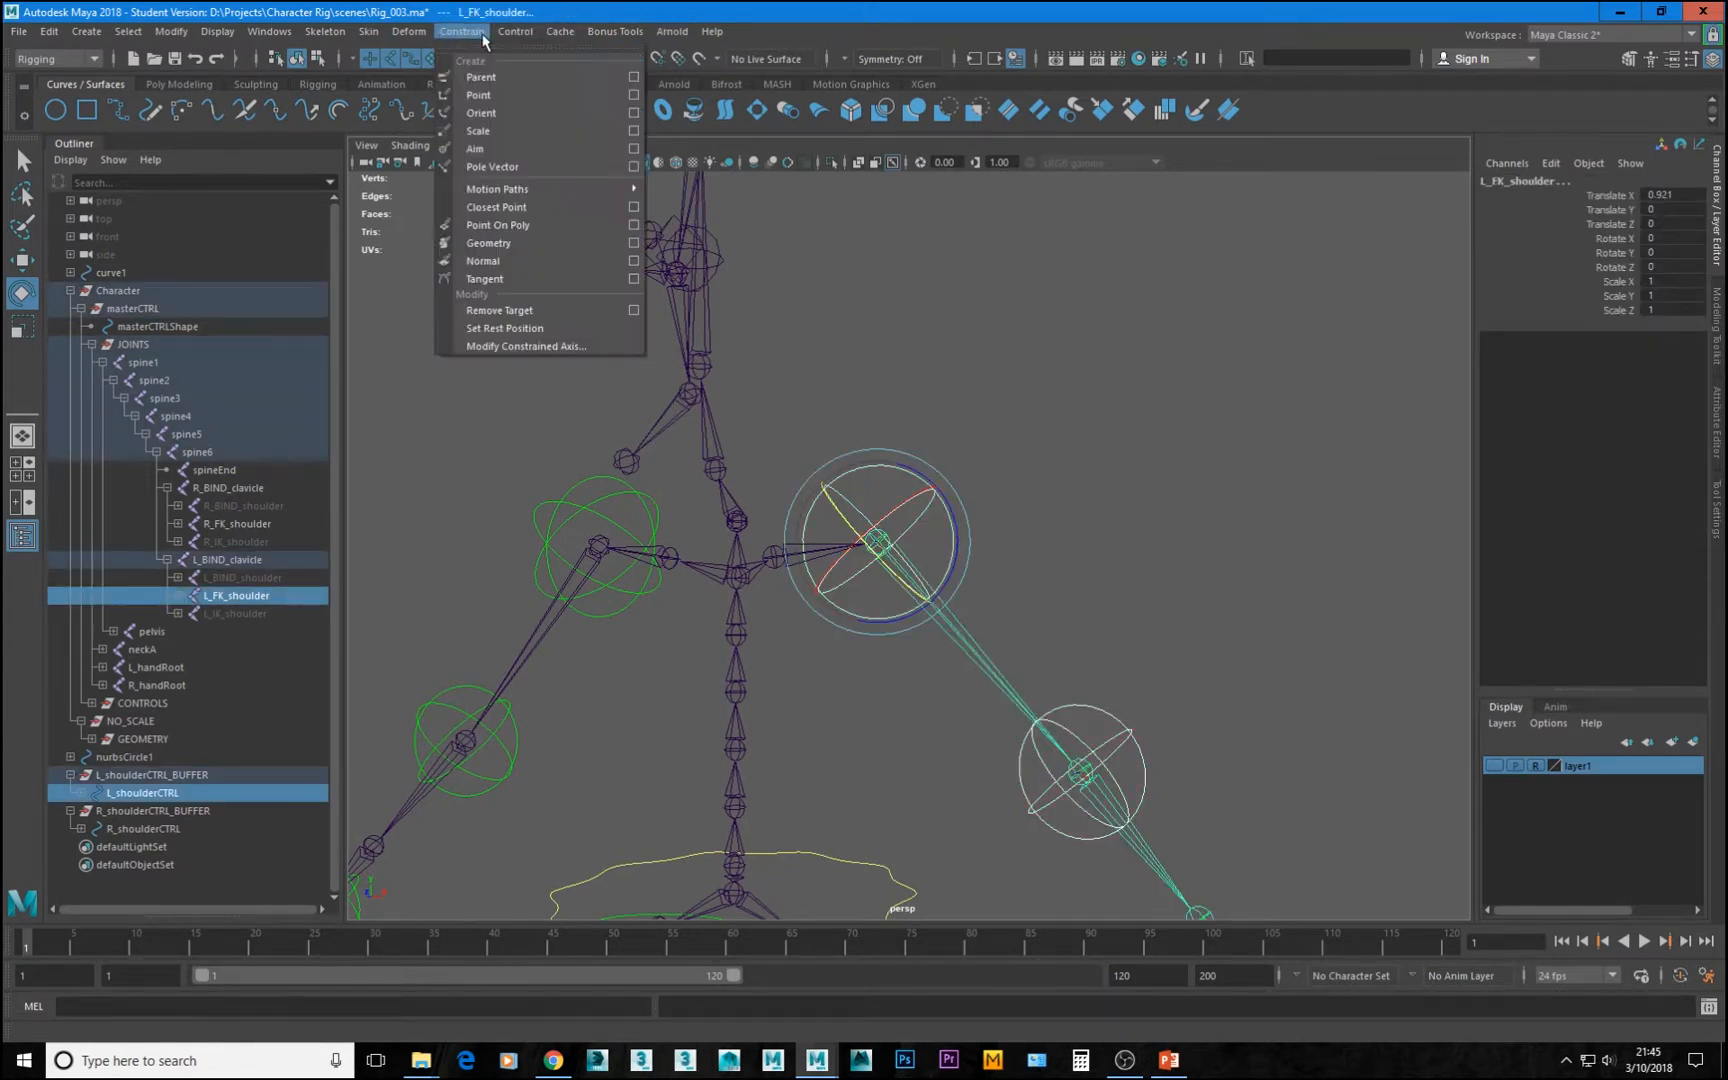
left_click(494, 116)
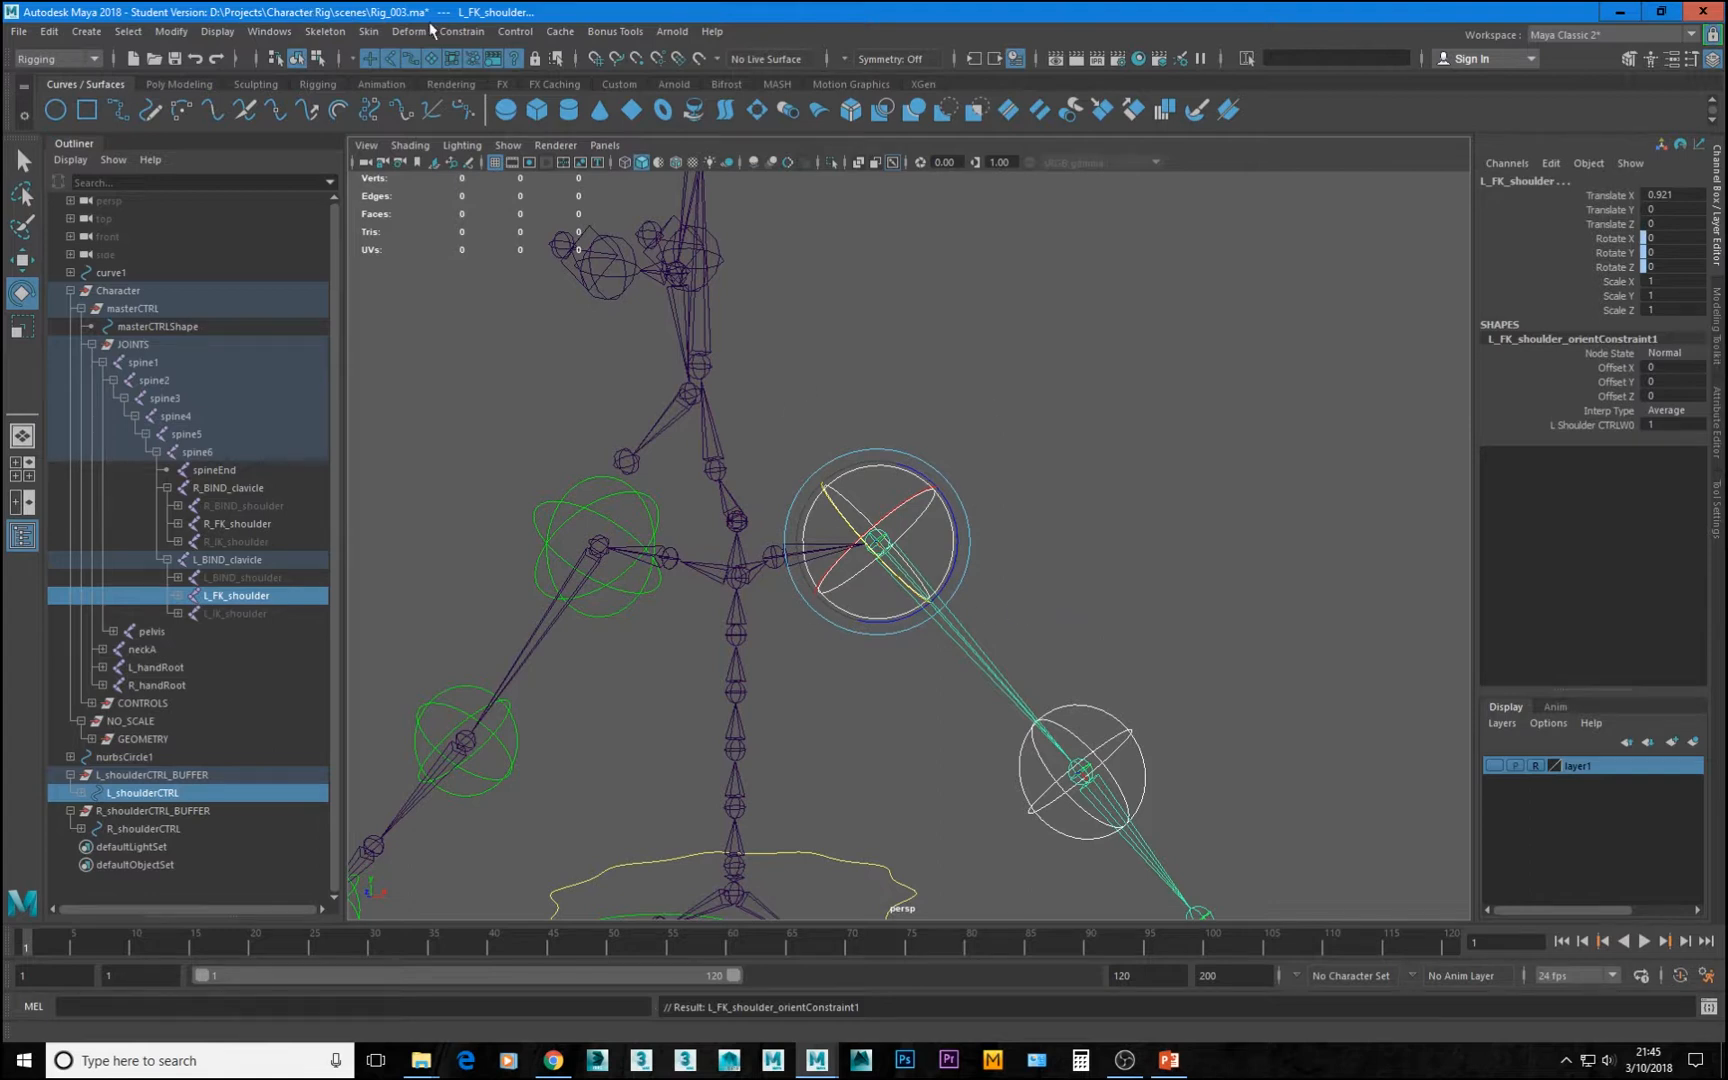
Review the Orient constraint options, including Maintain offset and Constraint axes, and dismiss them without applying anything
left_click(458, 32)
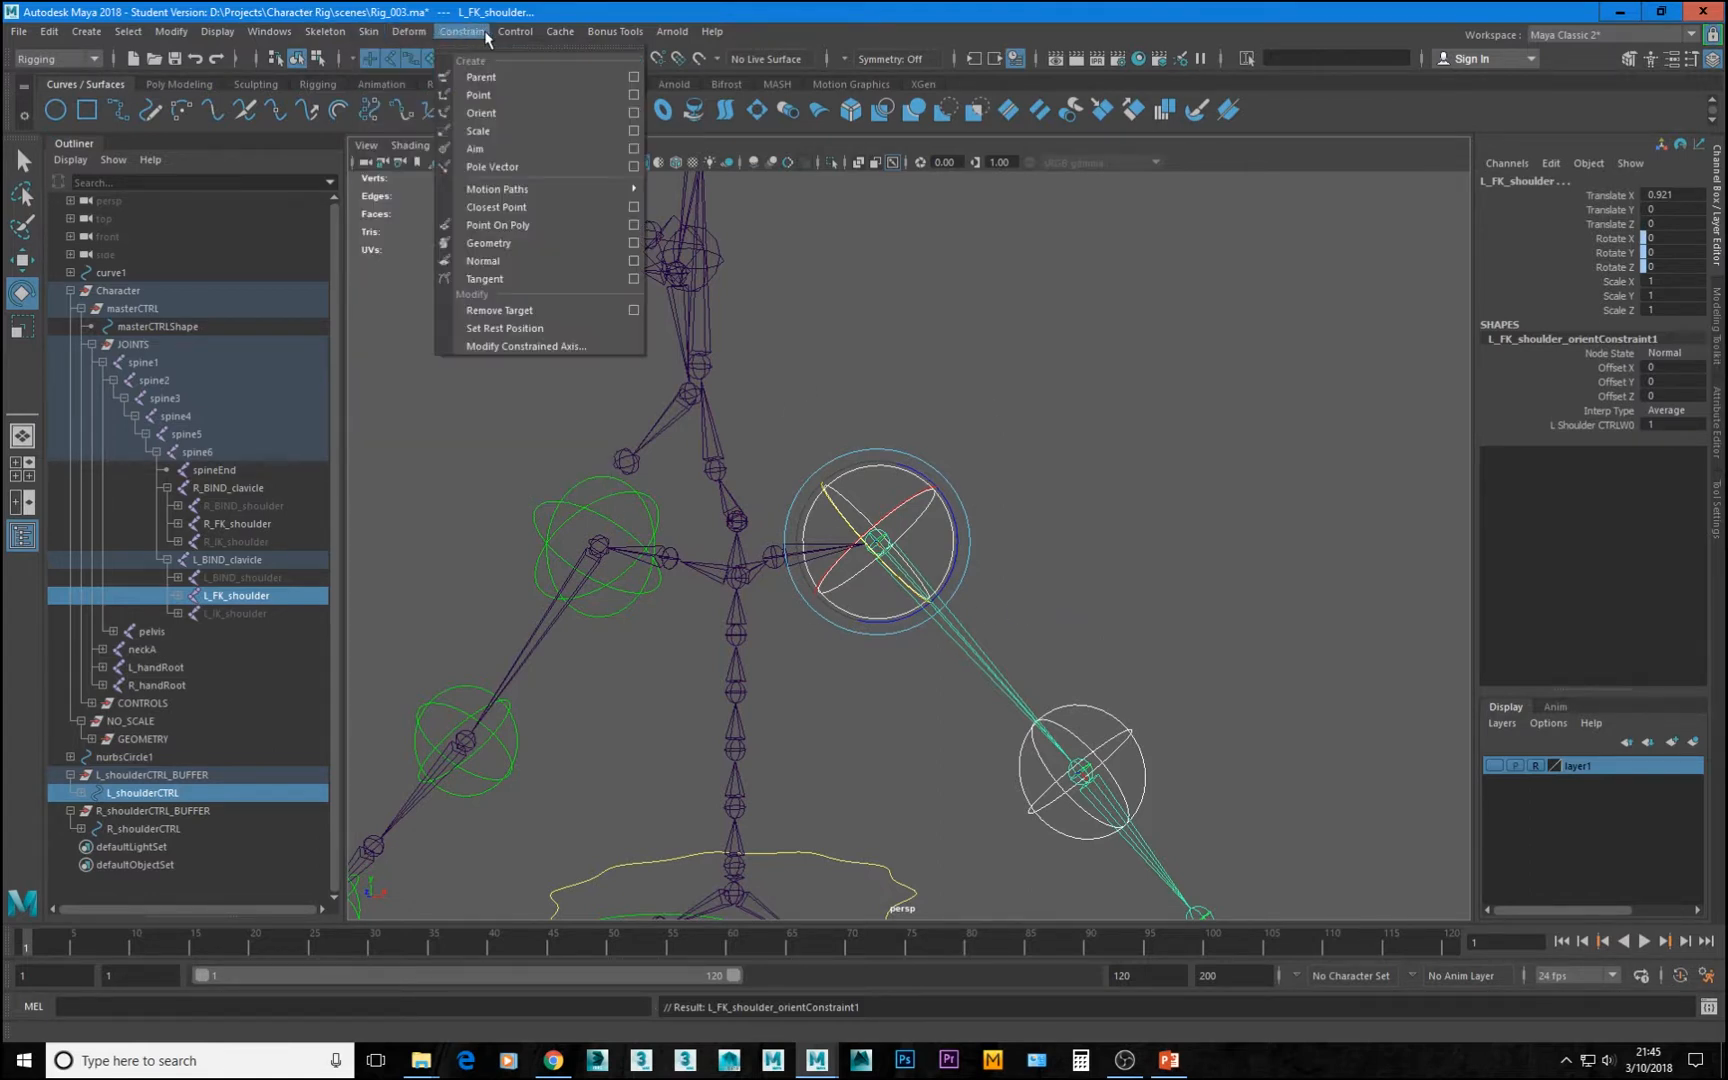
left_click(633, 112)
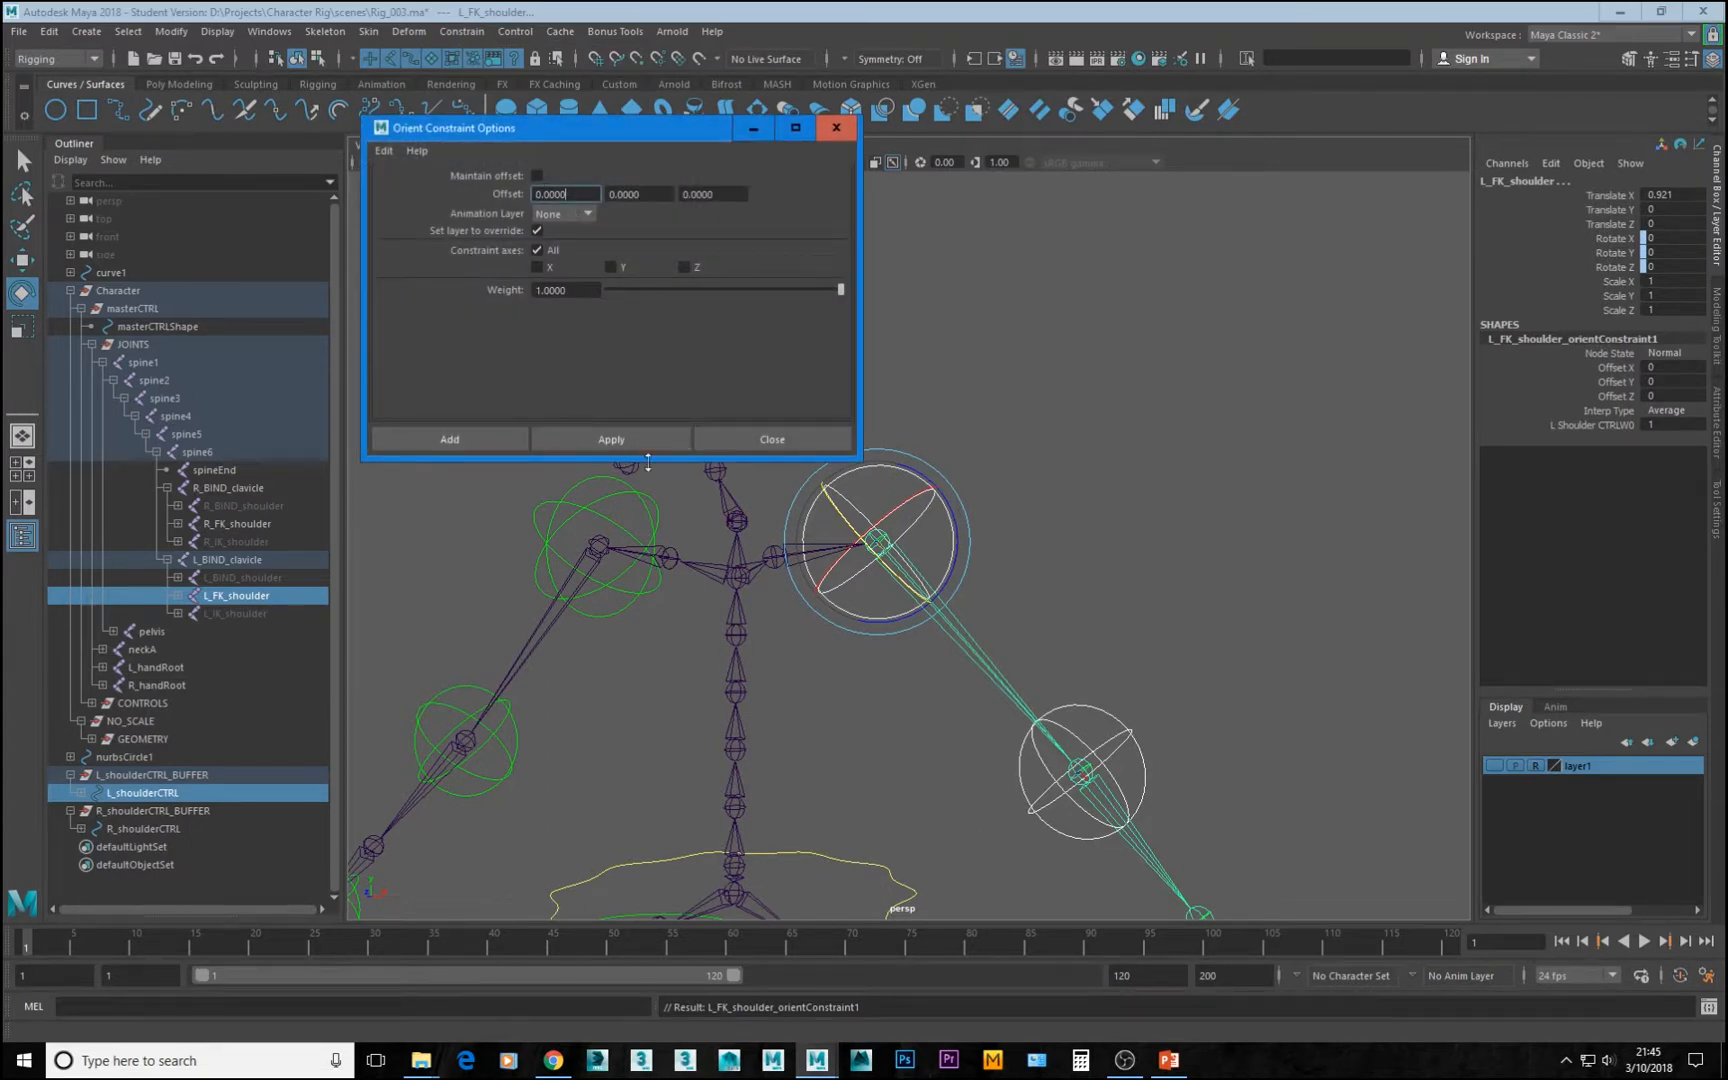
left_click(836, 127)
Orient constrain the L_FK_elbow joint to L_elbowCTRL
left_click_drag(905, 538, 1008, 481, "alt")
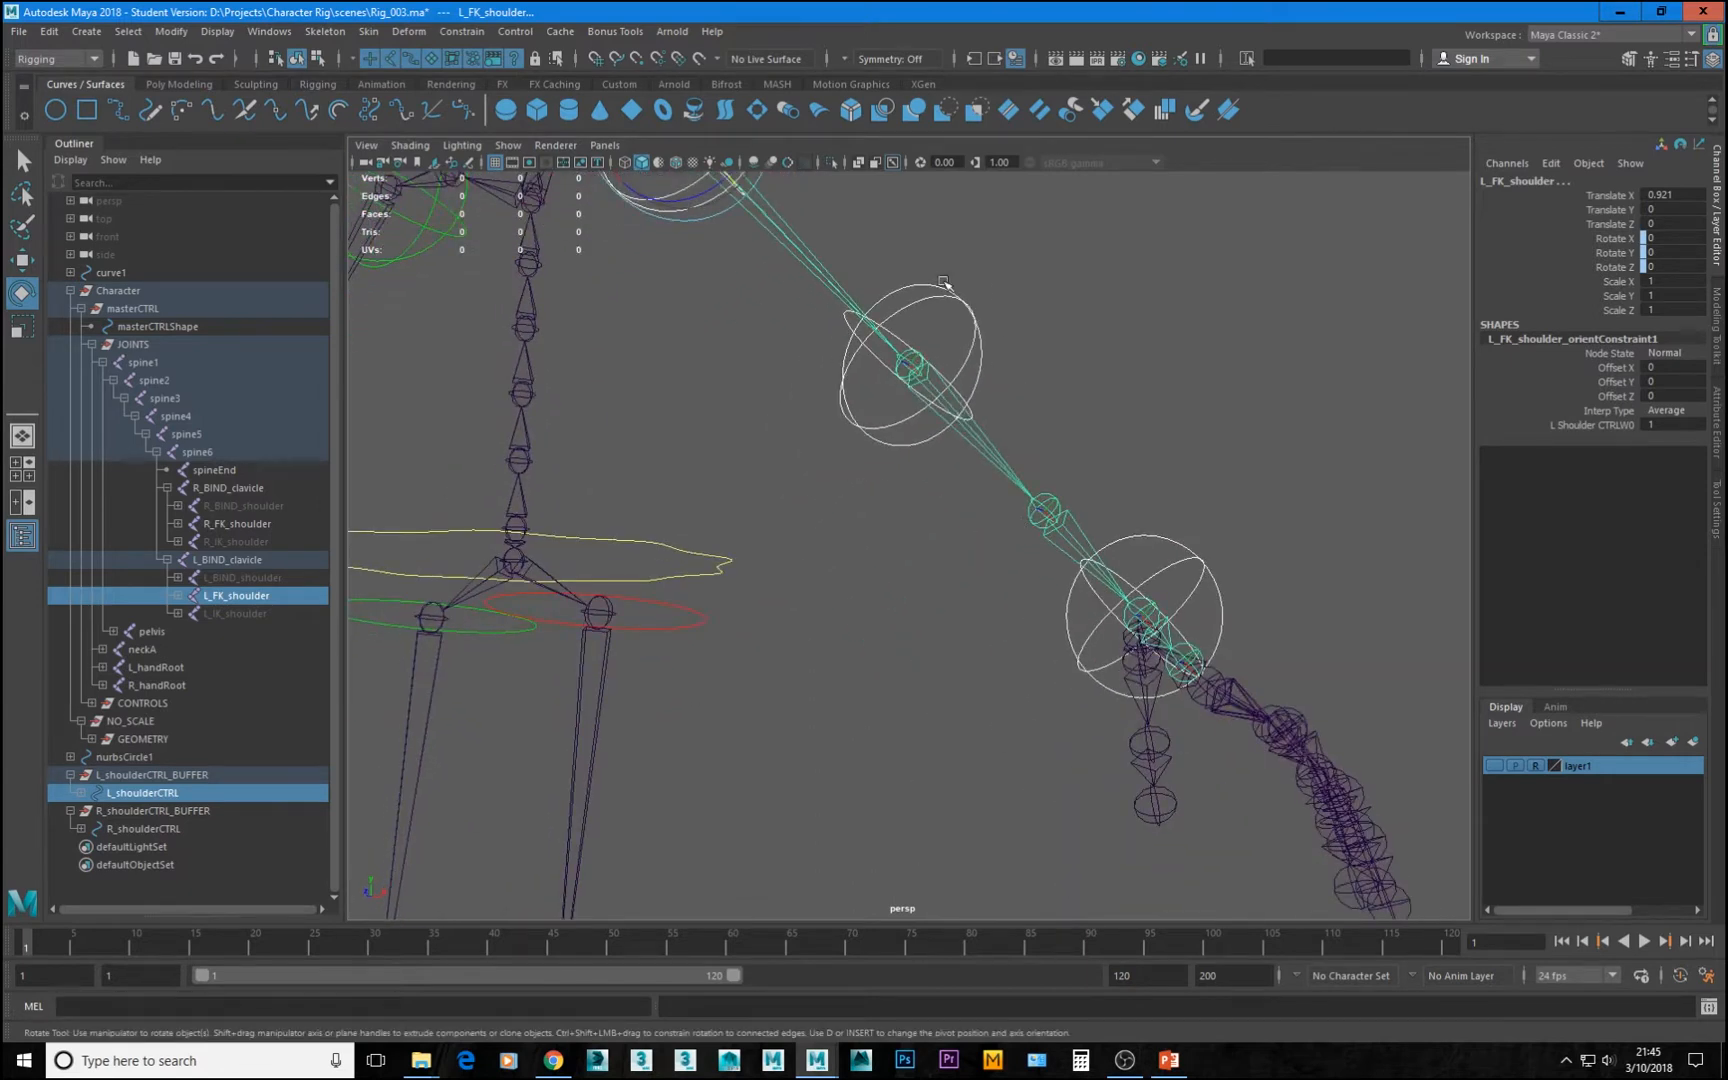
left_click(1008, 481)
left_click(1000, 460)
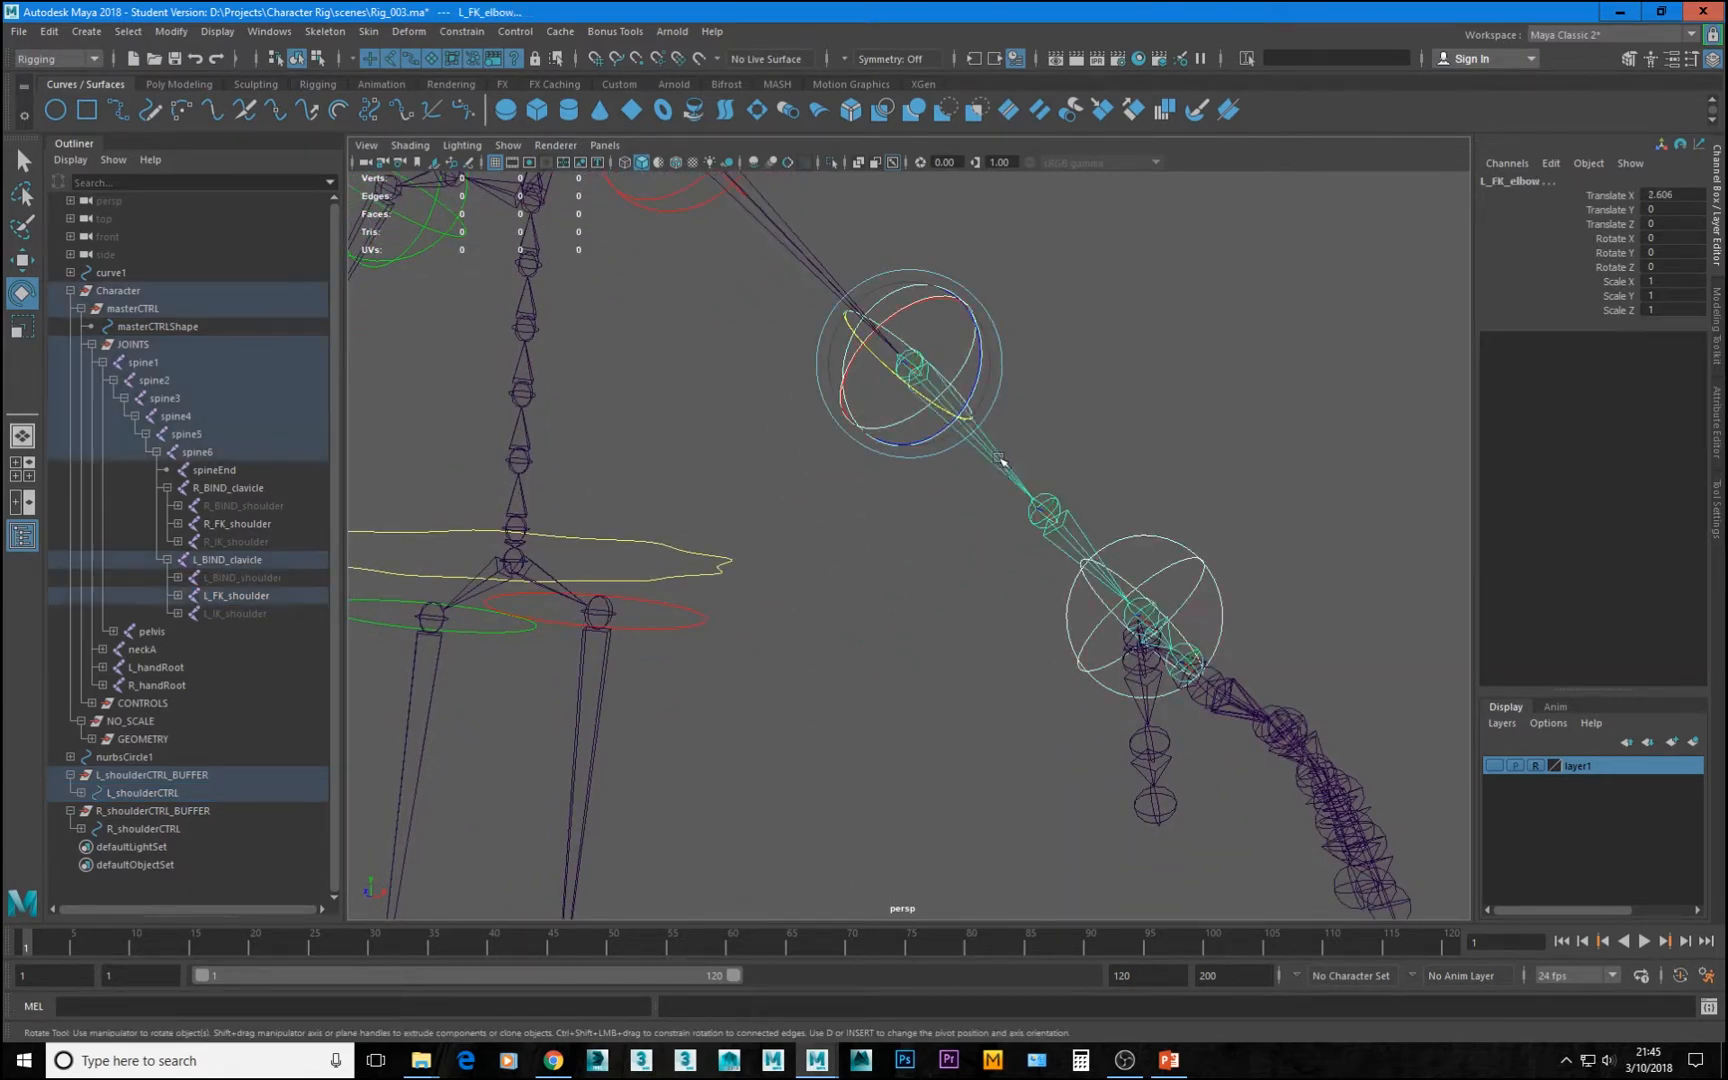
key("g")
Test-rotate L_elbowCTRL and L_shoulderCTRL to check the constrained left FK joints, undoing each rotation
left_click(1138, 293)
middle_click_drag(1046, 354, 1101, 552, "alt")
left_click_drag(1043, 527, 1040, 528)
left_click_drag(978, 622, 1030, 694)
key("ctrl+z")
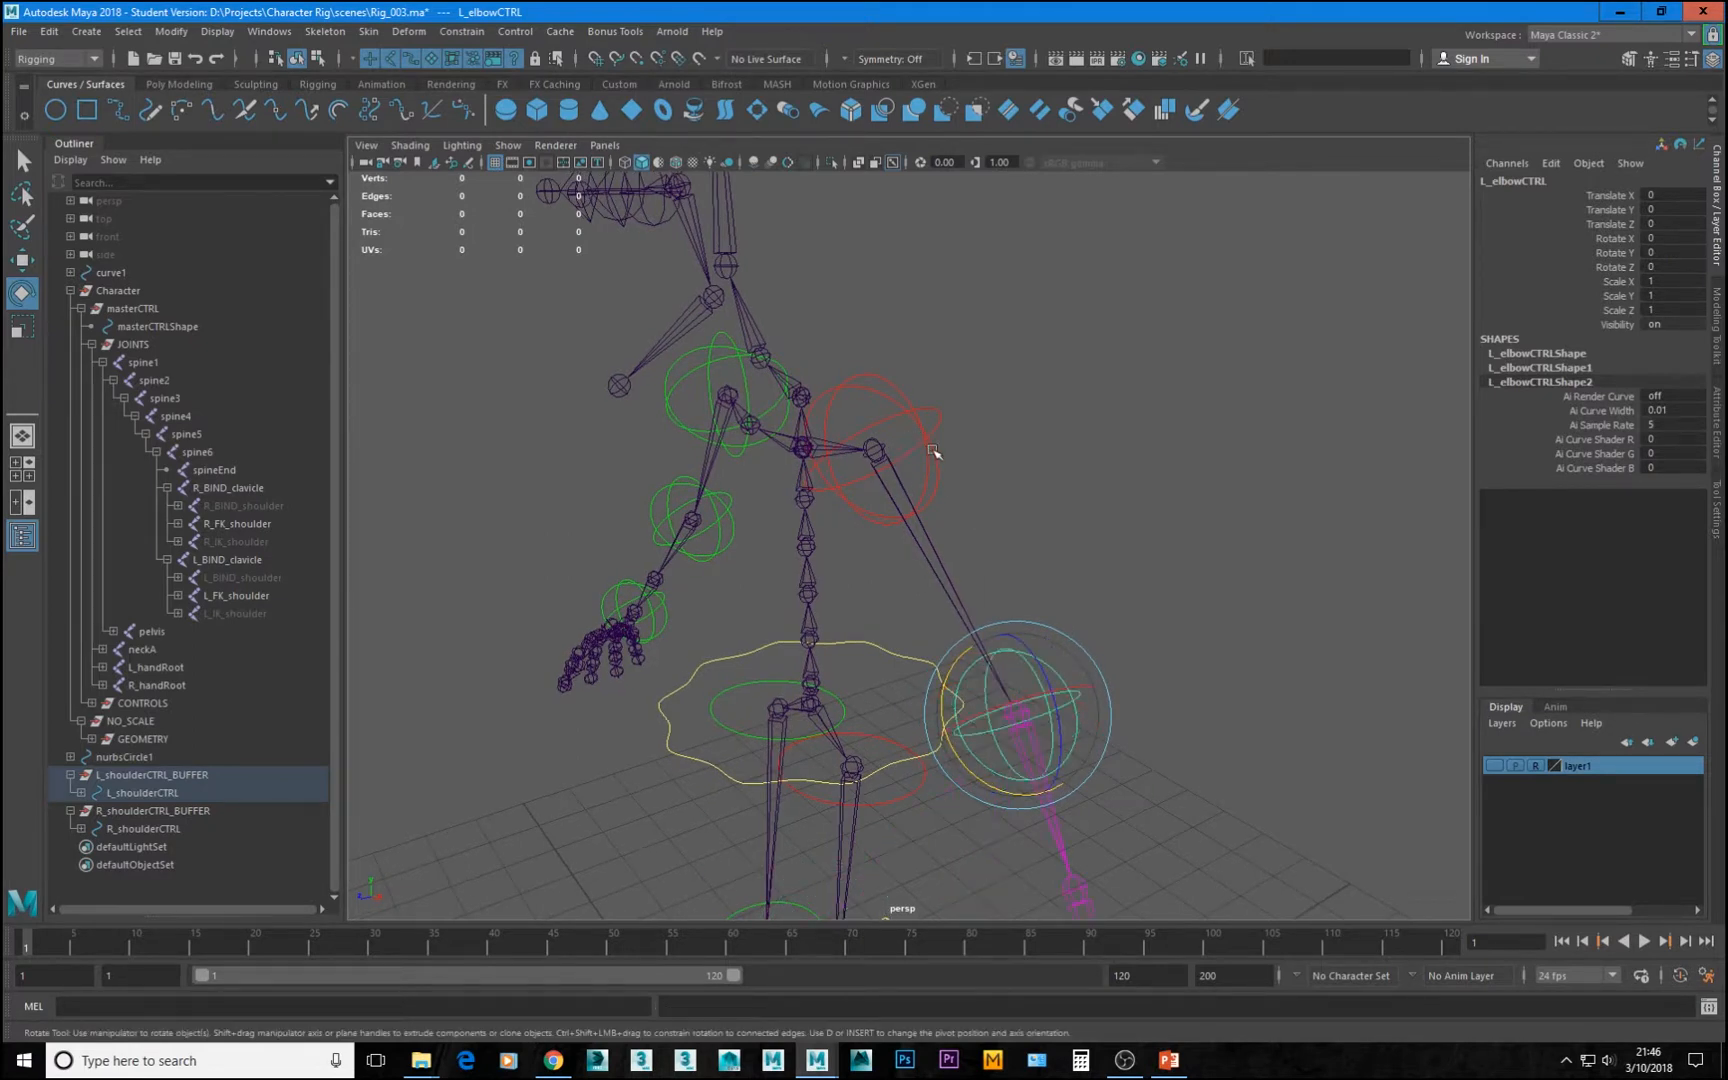
left_click(933, 455)
mouse_move(879, 551)
left_mouse_down()
mouse_move(852, 459)
mouse_move(822, 474)
mouse_move(810, 455)
mouse_move(818, 405)
mouse_move(854, 532)
left_mouse_up()
key("ctrl+z")
Orient constrain the R_FK_shoulder joint to R_shoulderCTRL
left_click_drag(745, 495, 880, 442, "alt")
middle_click_drag(880, 442, 933, 525, "alt")
left_click(886, 535)
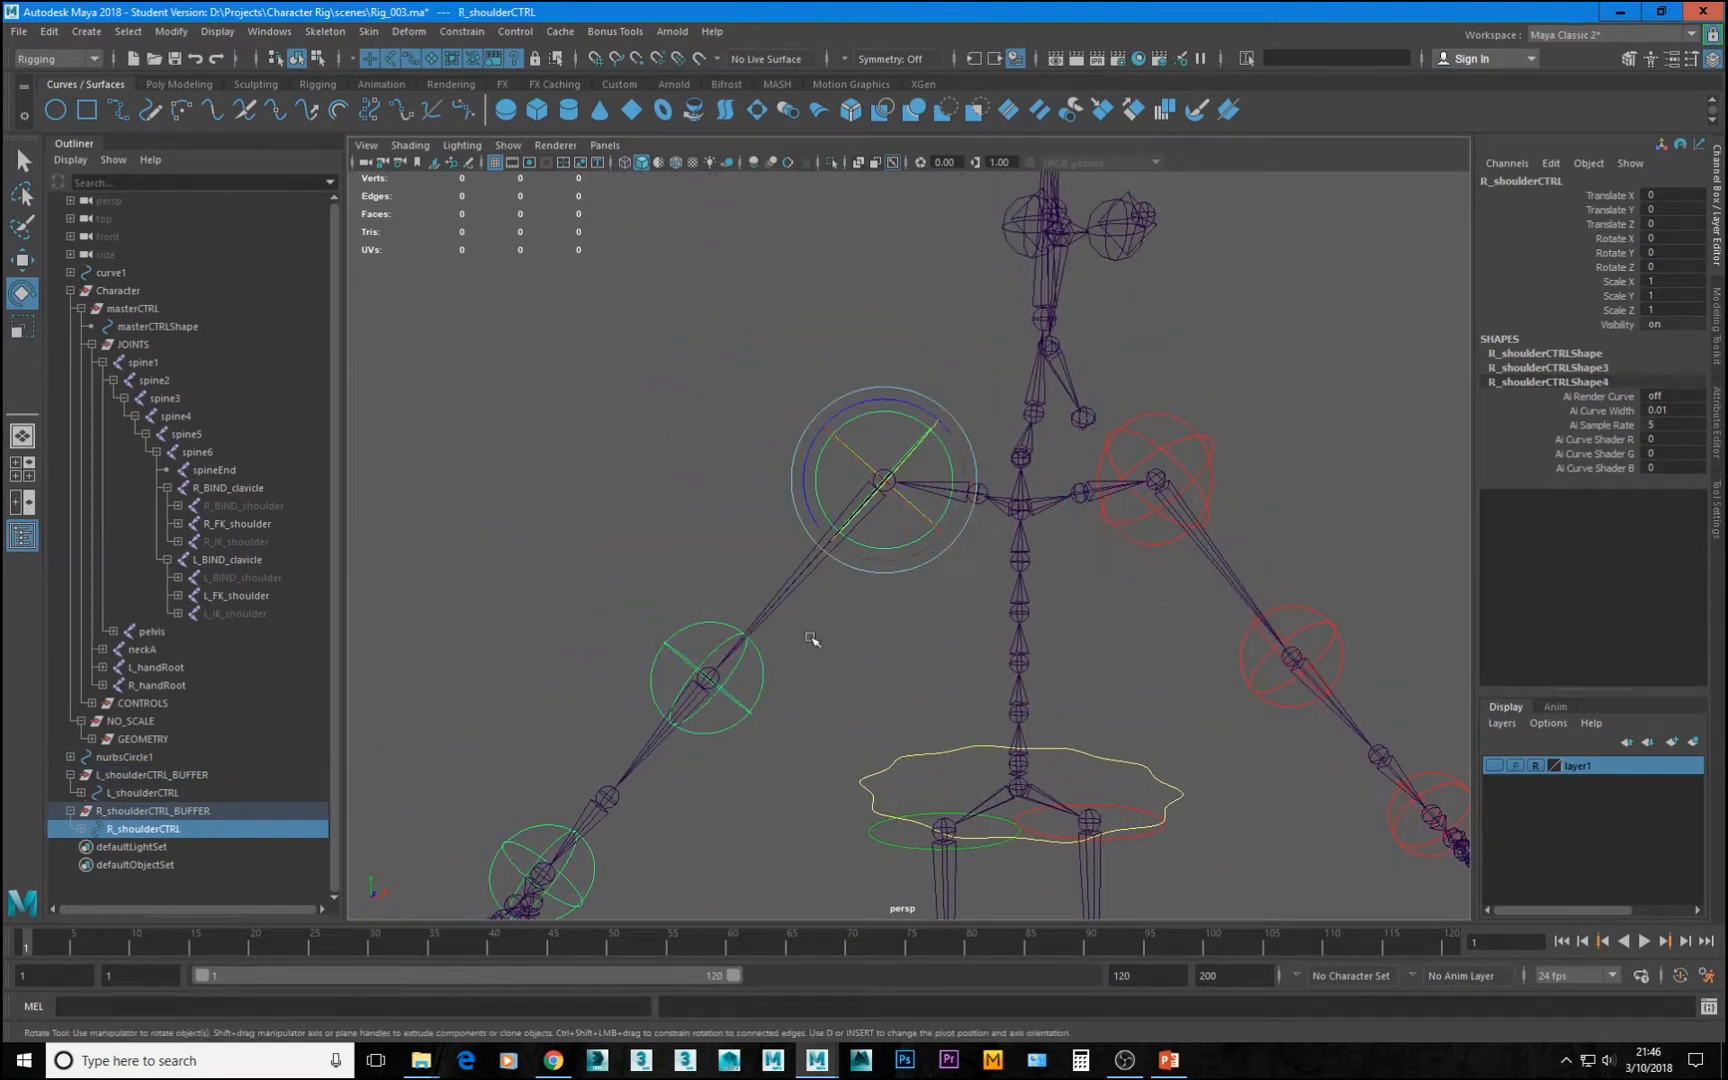
left_click(780, 594)
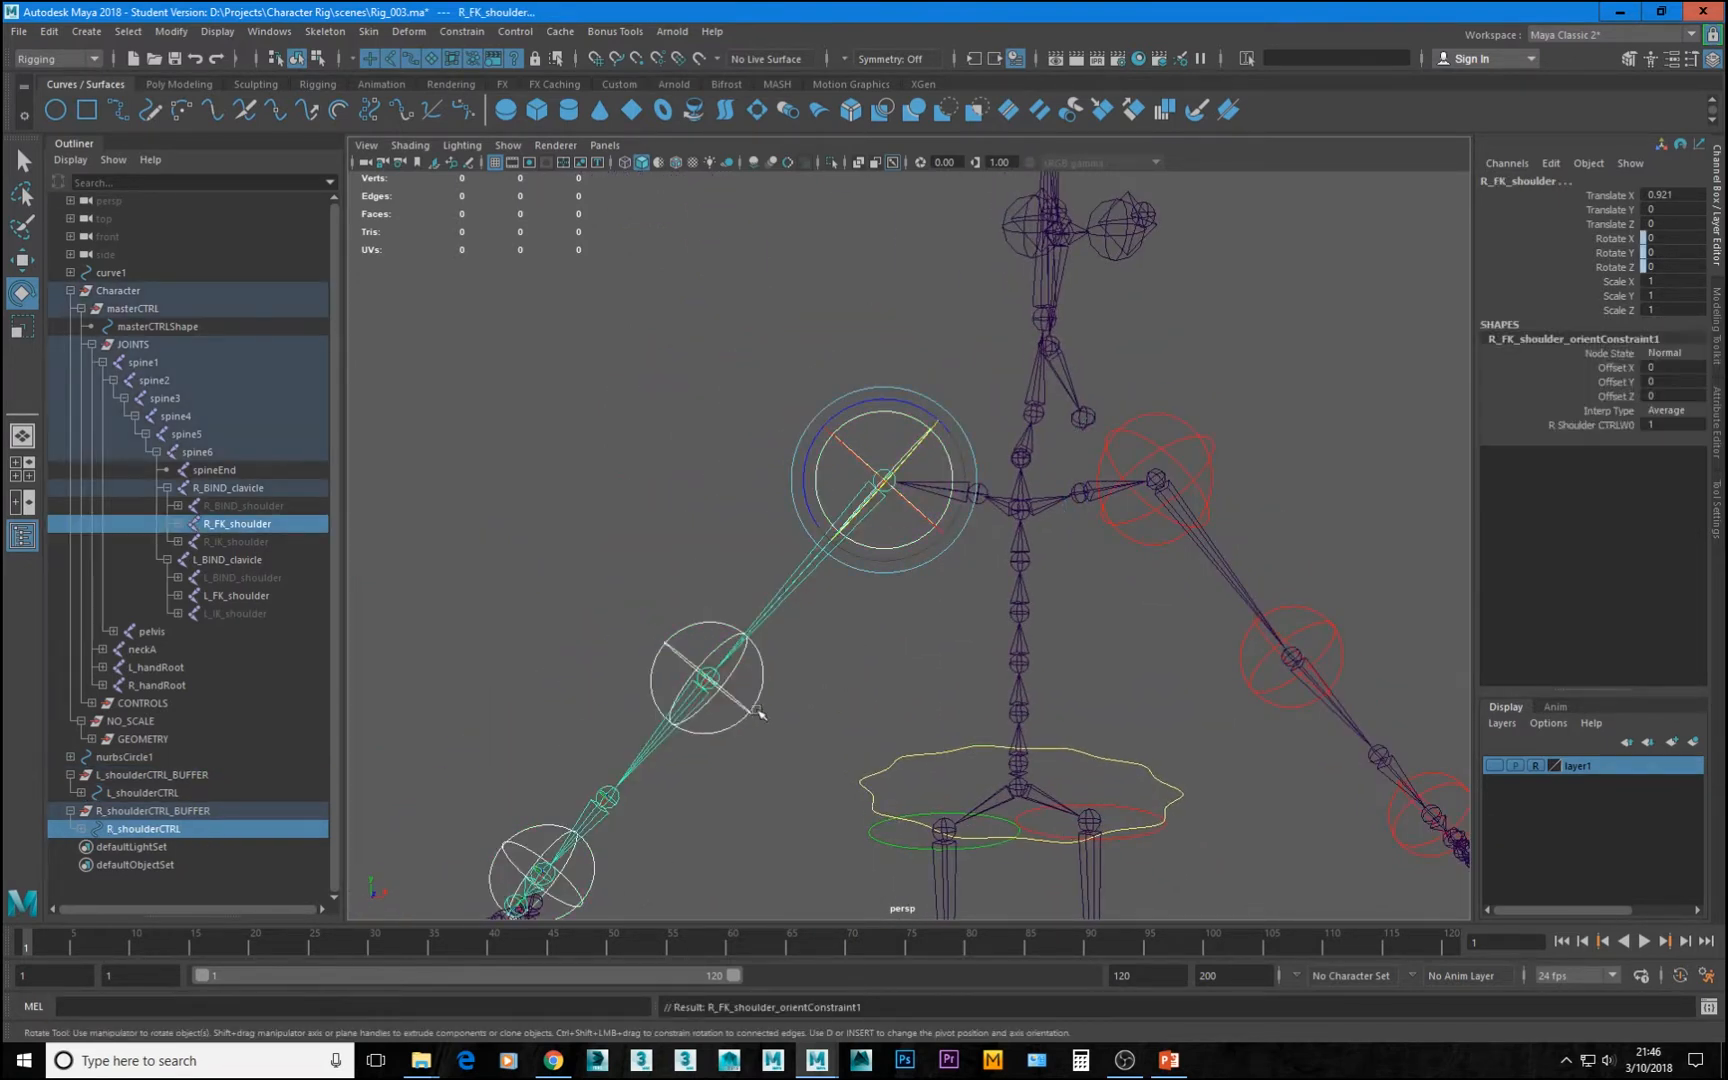
Orient constrain the R_FK_elbow joint to R_elbowCTRL
left_click(750, 716)
left_click(628, 773)
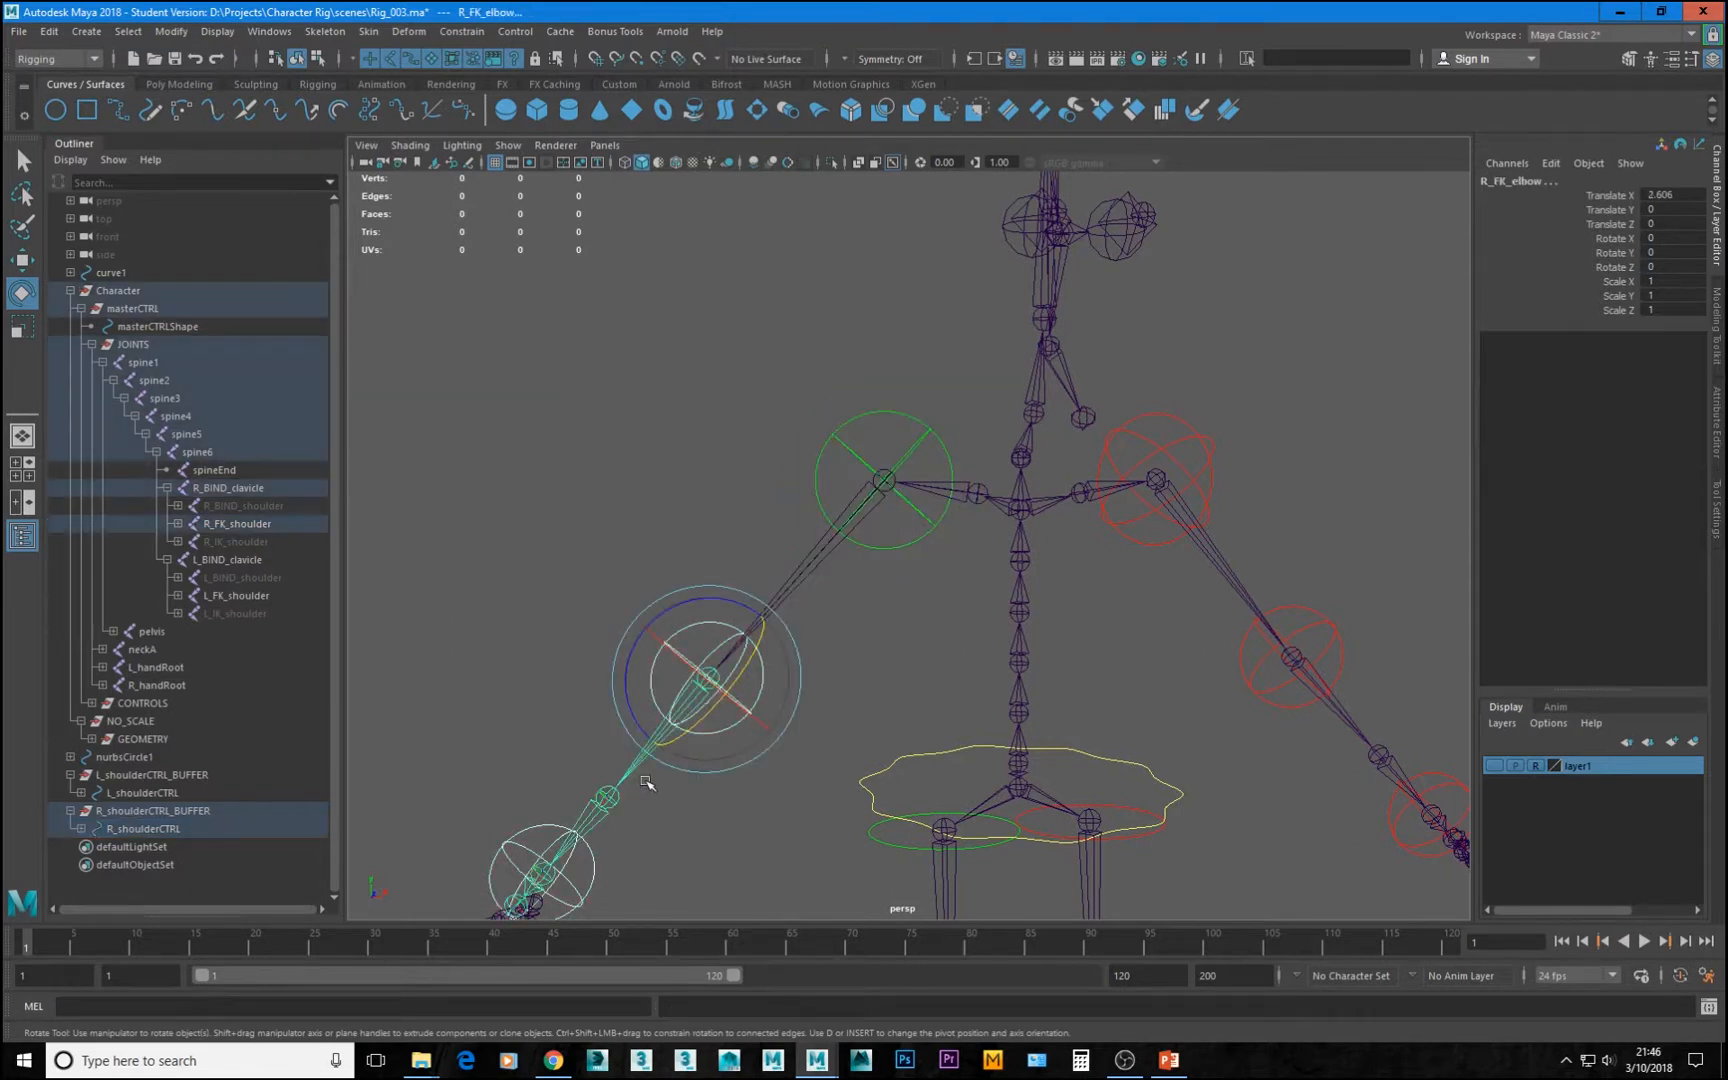
left_click_drag(791, 725, 732, 805, "alt")
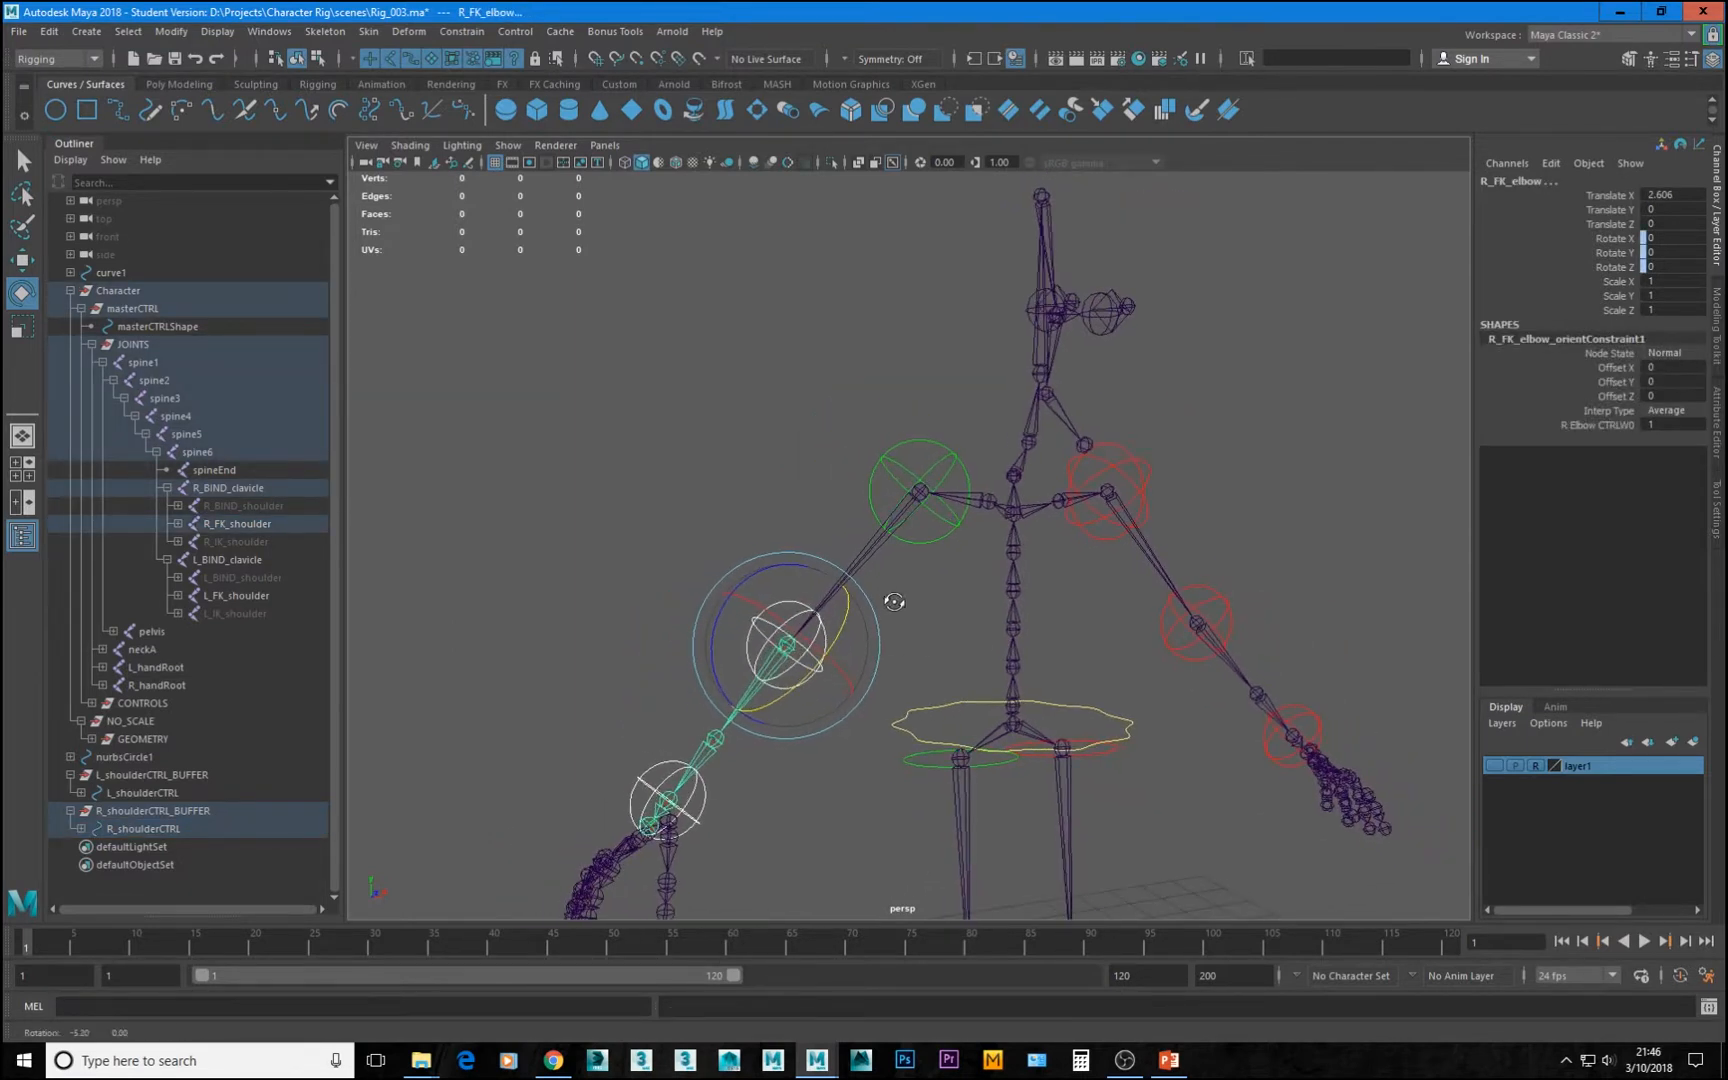
Test-rotate R_elbowCTRL and R_shoulderCTRL to check the constrained right FK joints, undoing each rotation
left_click_drag(783, 727, 807, 610, "alt")
left_click_drag(743, 546, 805, 520)
left_click(783, 598)
left_click(754, 553)
key("ctrl+z")
left_click(958, 365)
left_click(945, 345)
left_click_drag(918, 342, 960, 322)
key("ctrl+z")
left_click_drag(1016, 475, 964, 473, "alt")
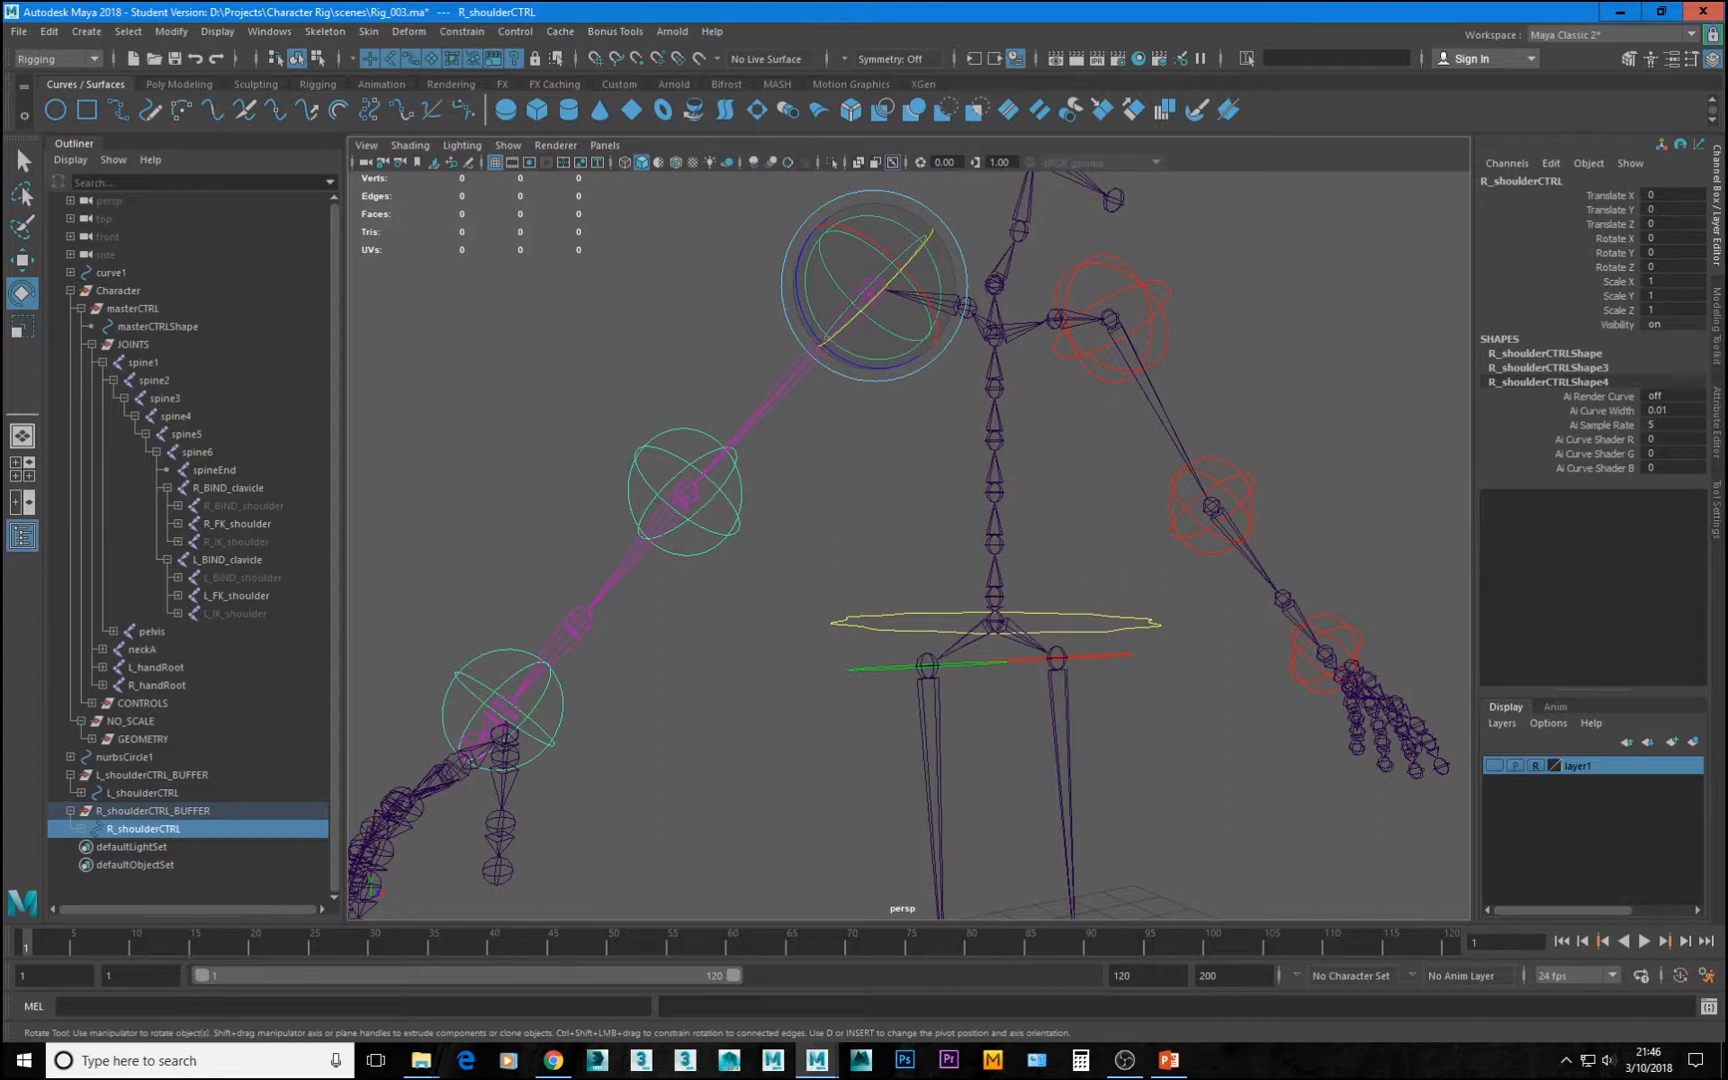
Test-rotate R_wristCTRL in several directions, including around its X axis, and undo each rotation
key("alt+Tab")
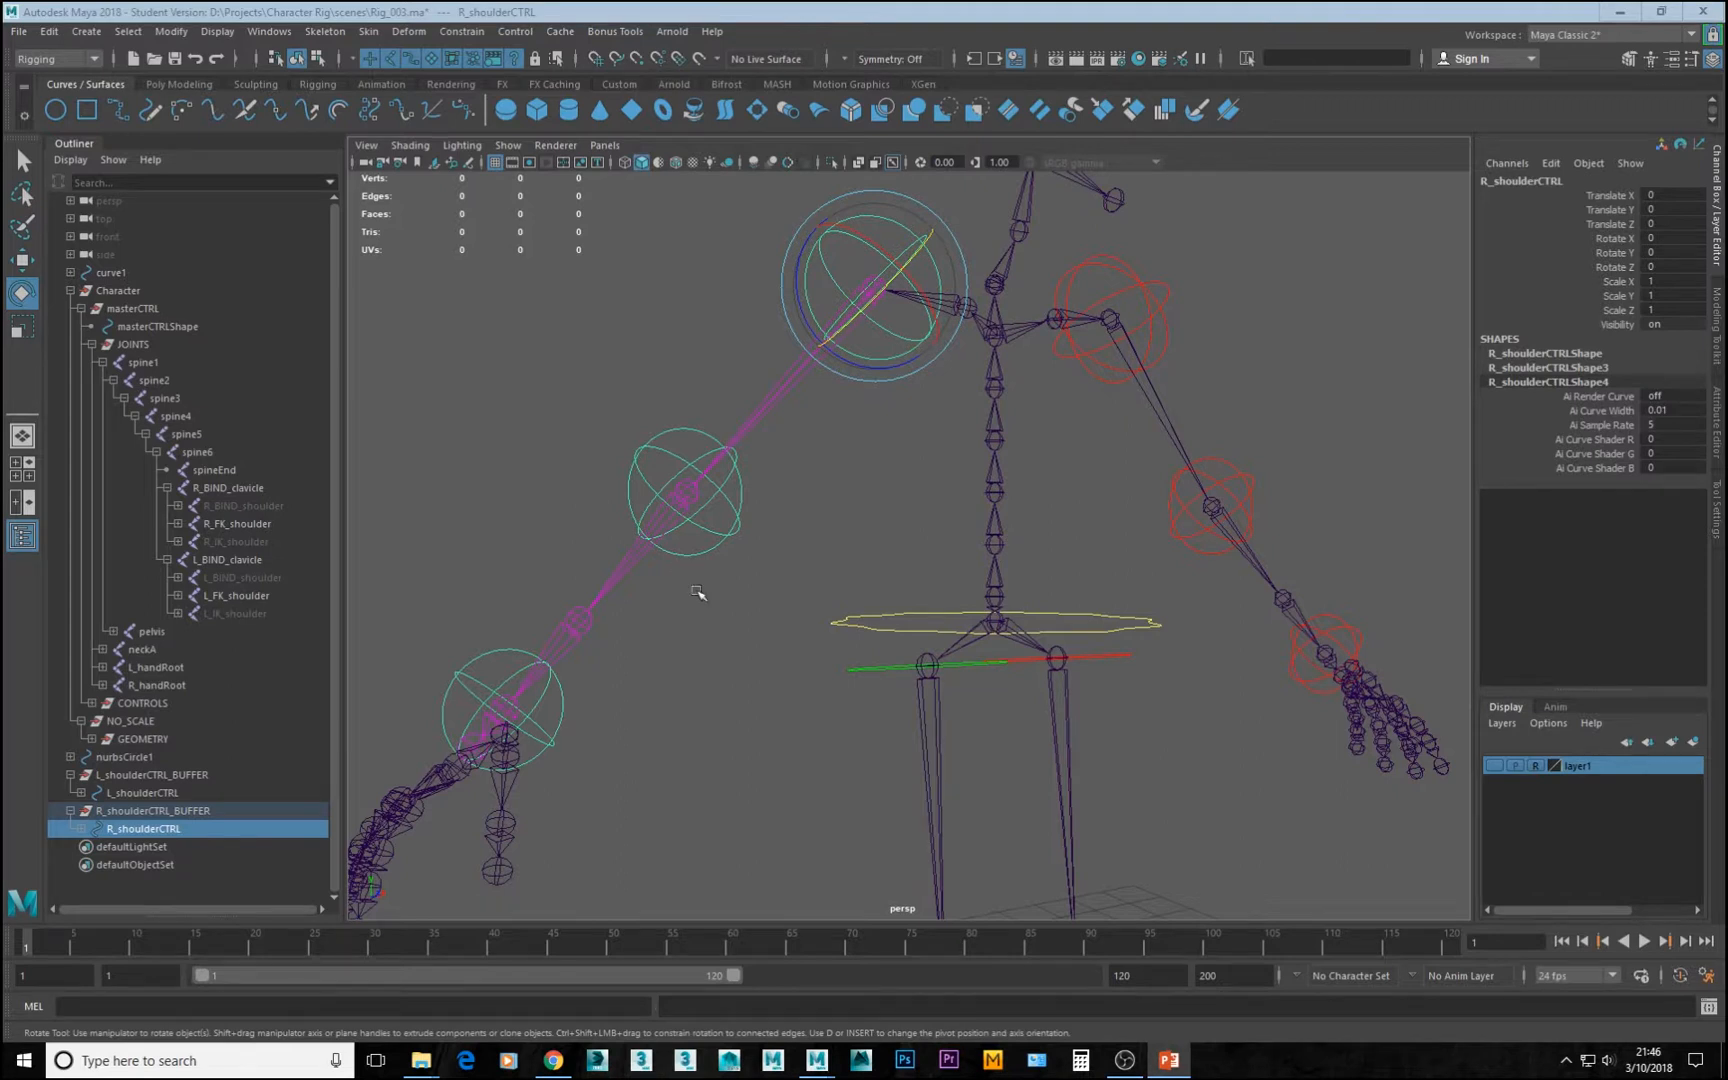
scroll(697, 590, "up", 6)
scroll(1006, 566, "down", 4)
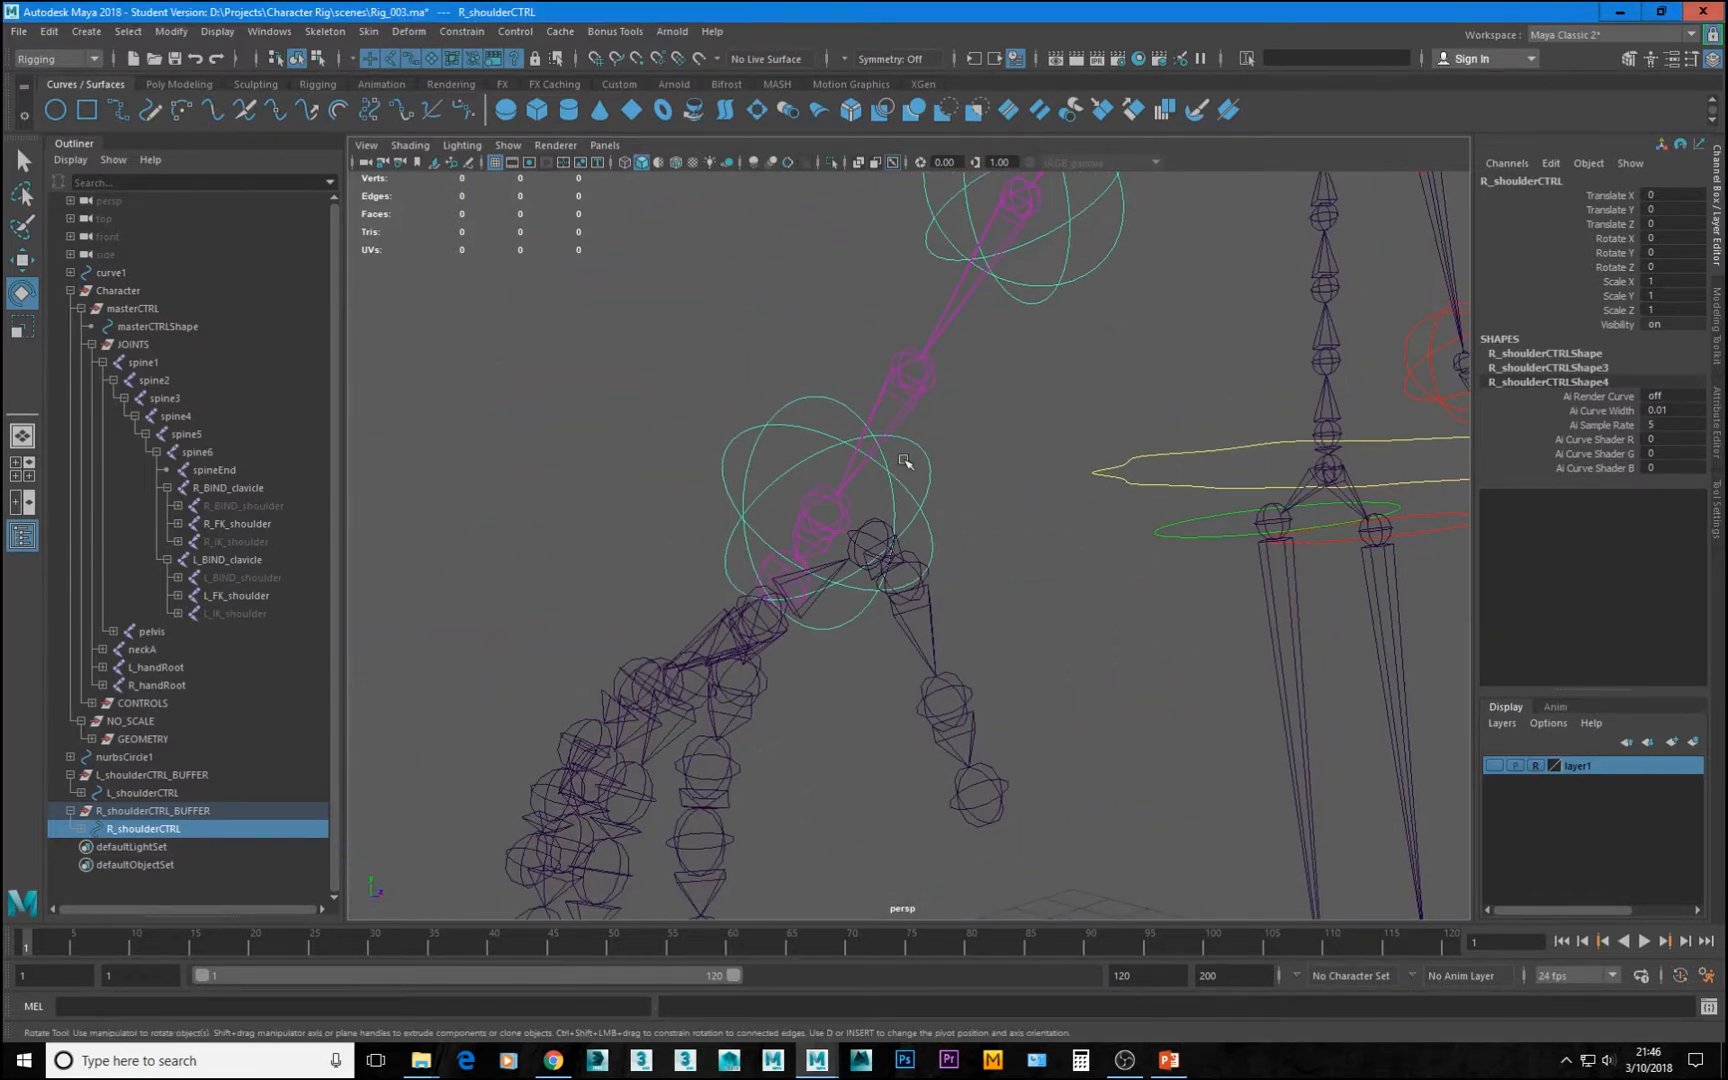
left_click(926, 494)
left_click_drag(771, 489, 818, 642)
key("ctrl+z")
left_click_drag(860, 522, 866, 565)
key("ctrl+z")
left_click_drag(844, 469, 874, 500)
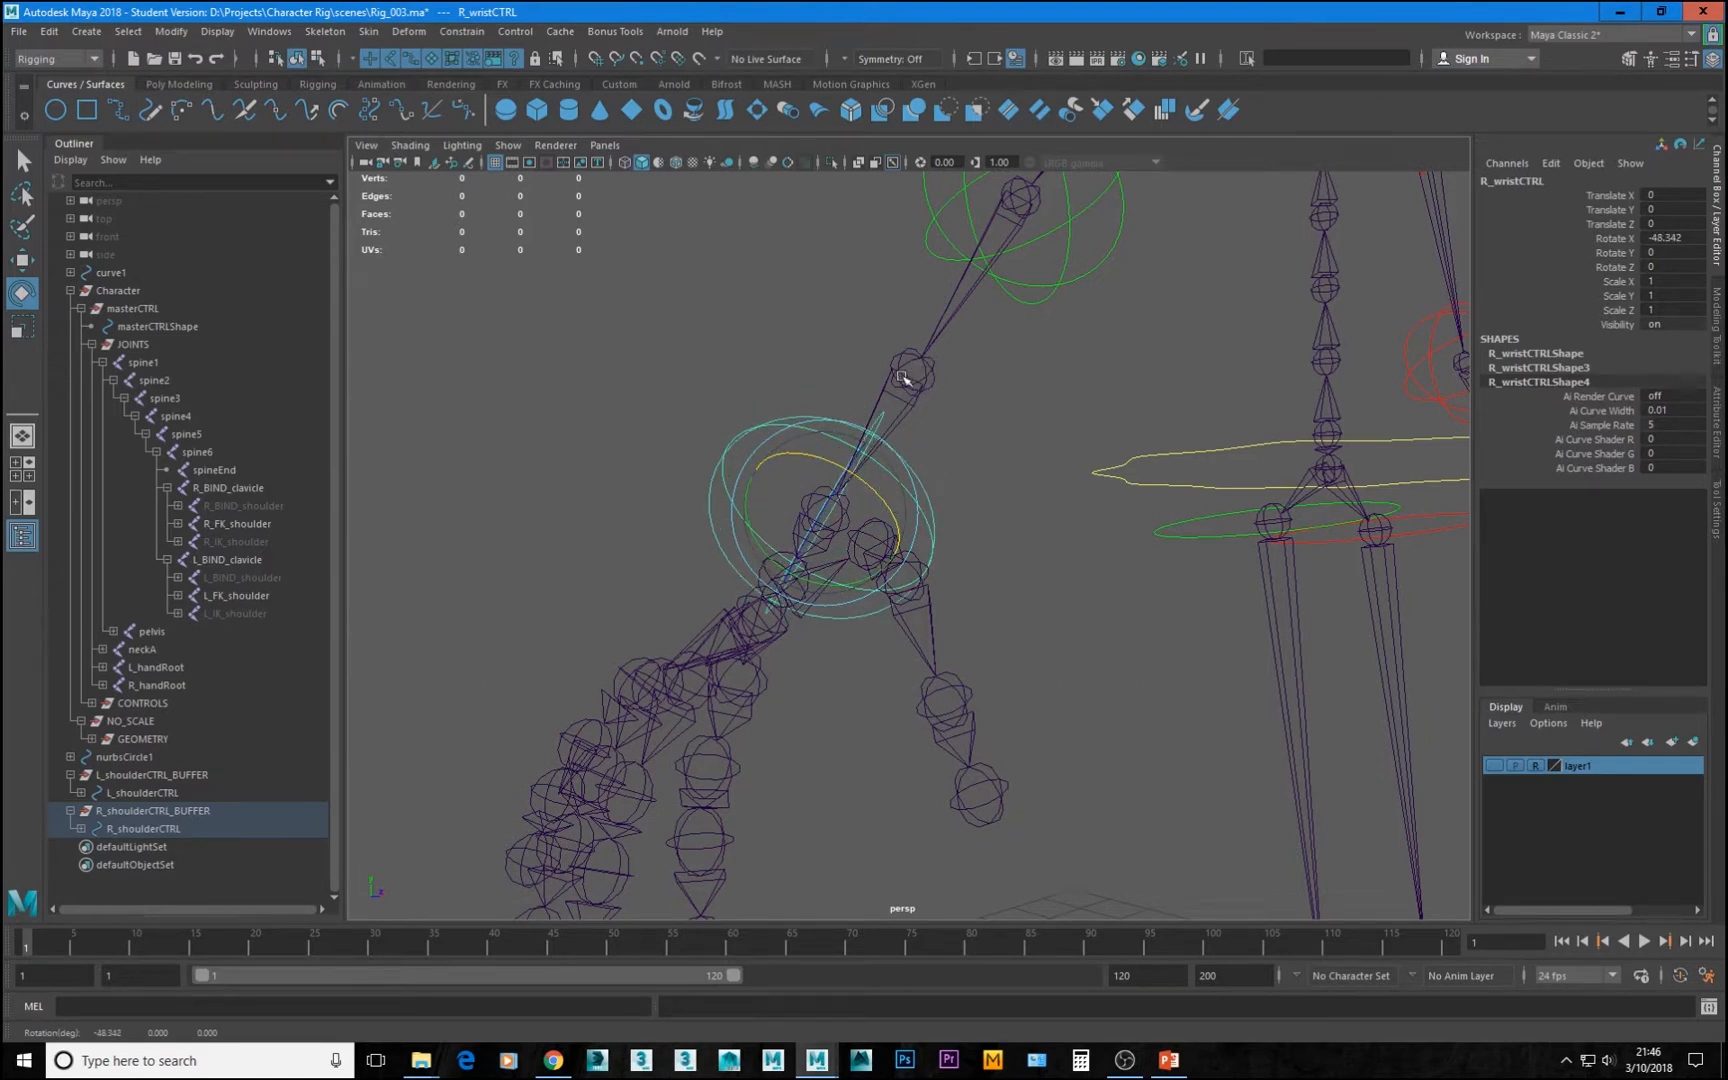
key("ctrl+z")
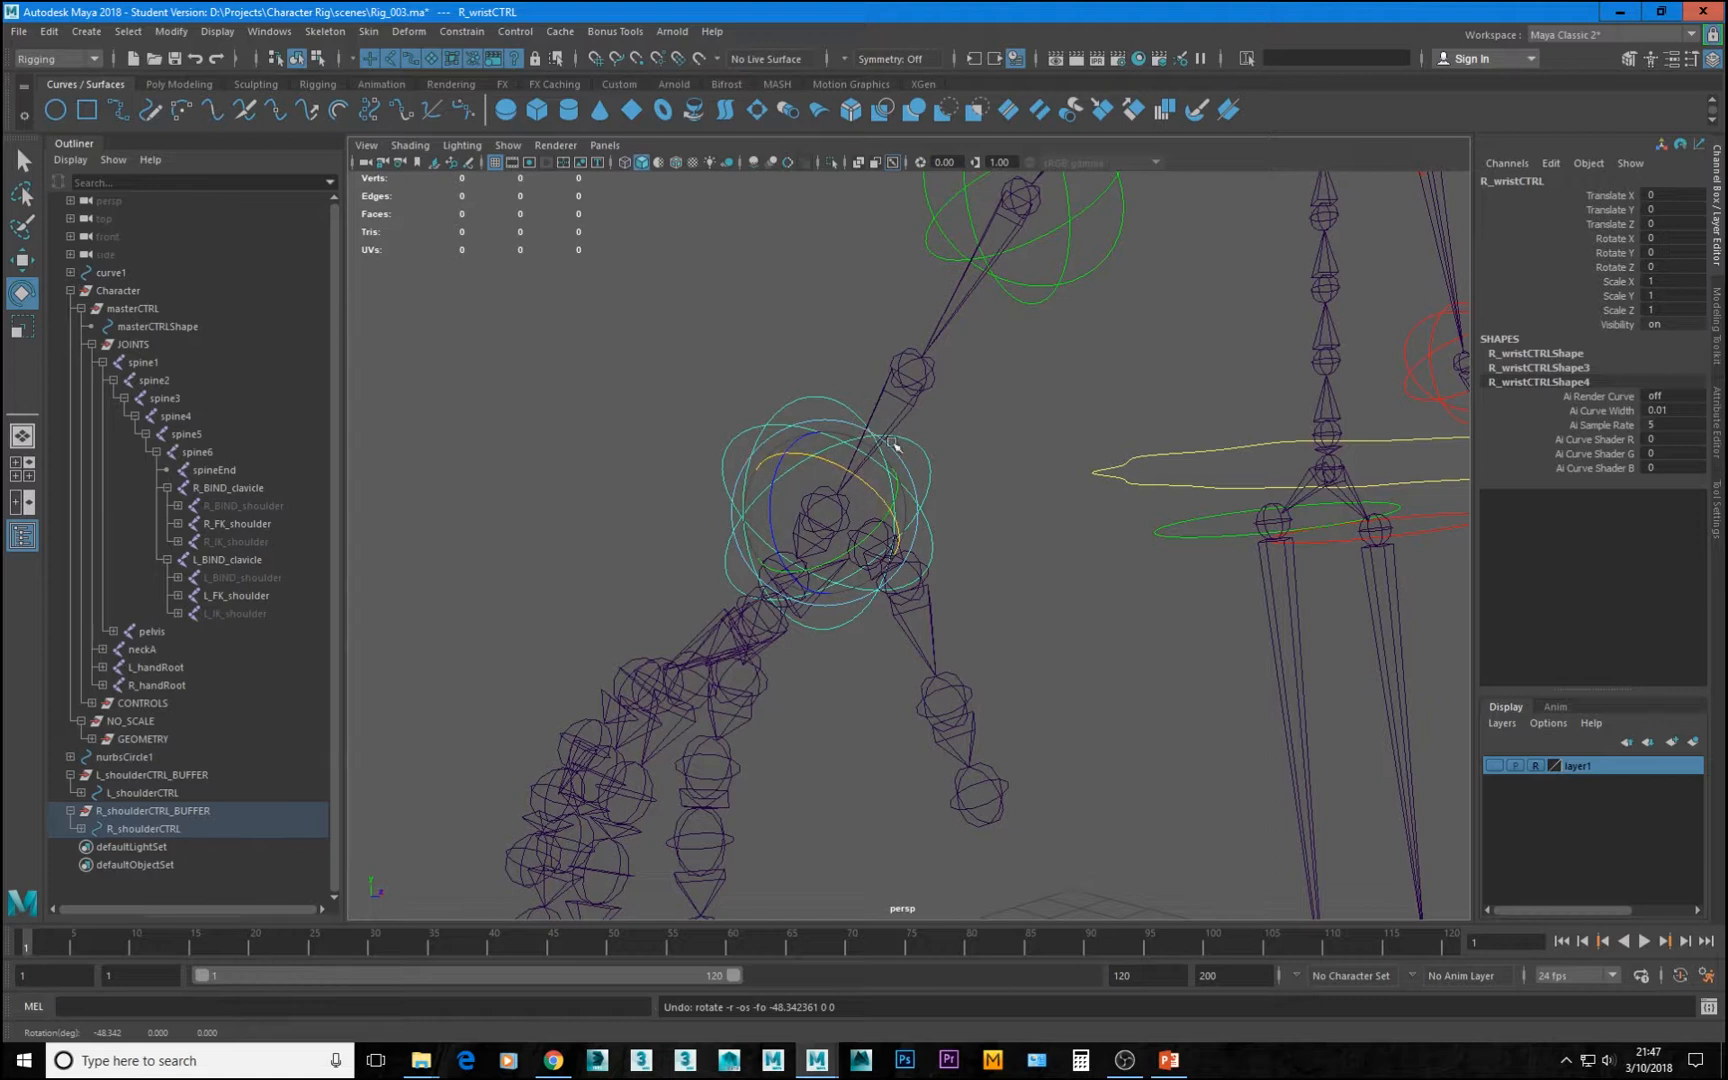
Orient constrain the L_FK_wrist joint to L_wristCTRL on the Y and Z axes only, without maintaining offset
right_click_drag(1145, 488, 980, 388, "alt")
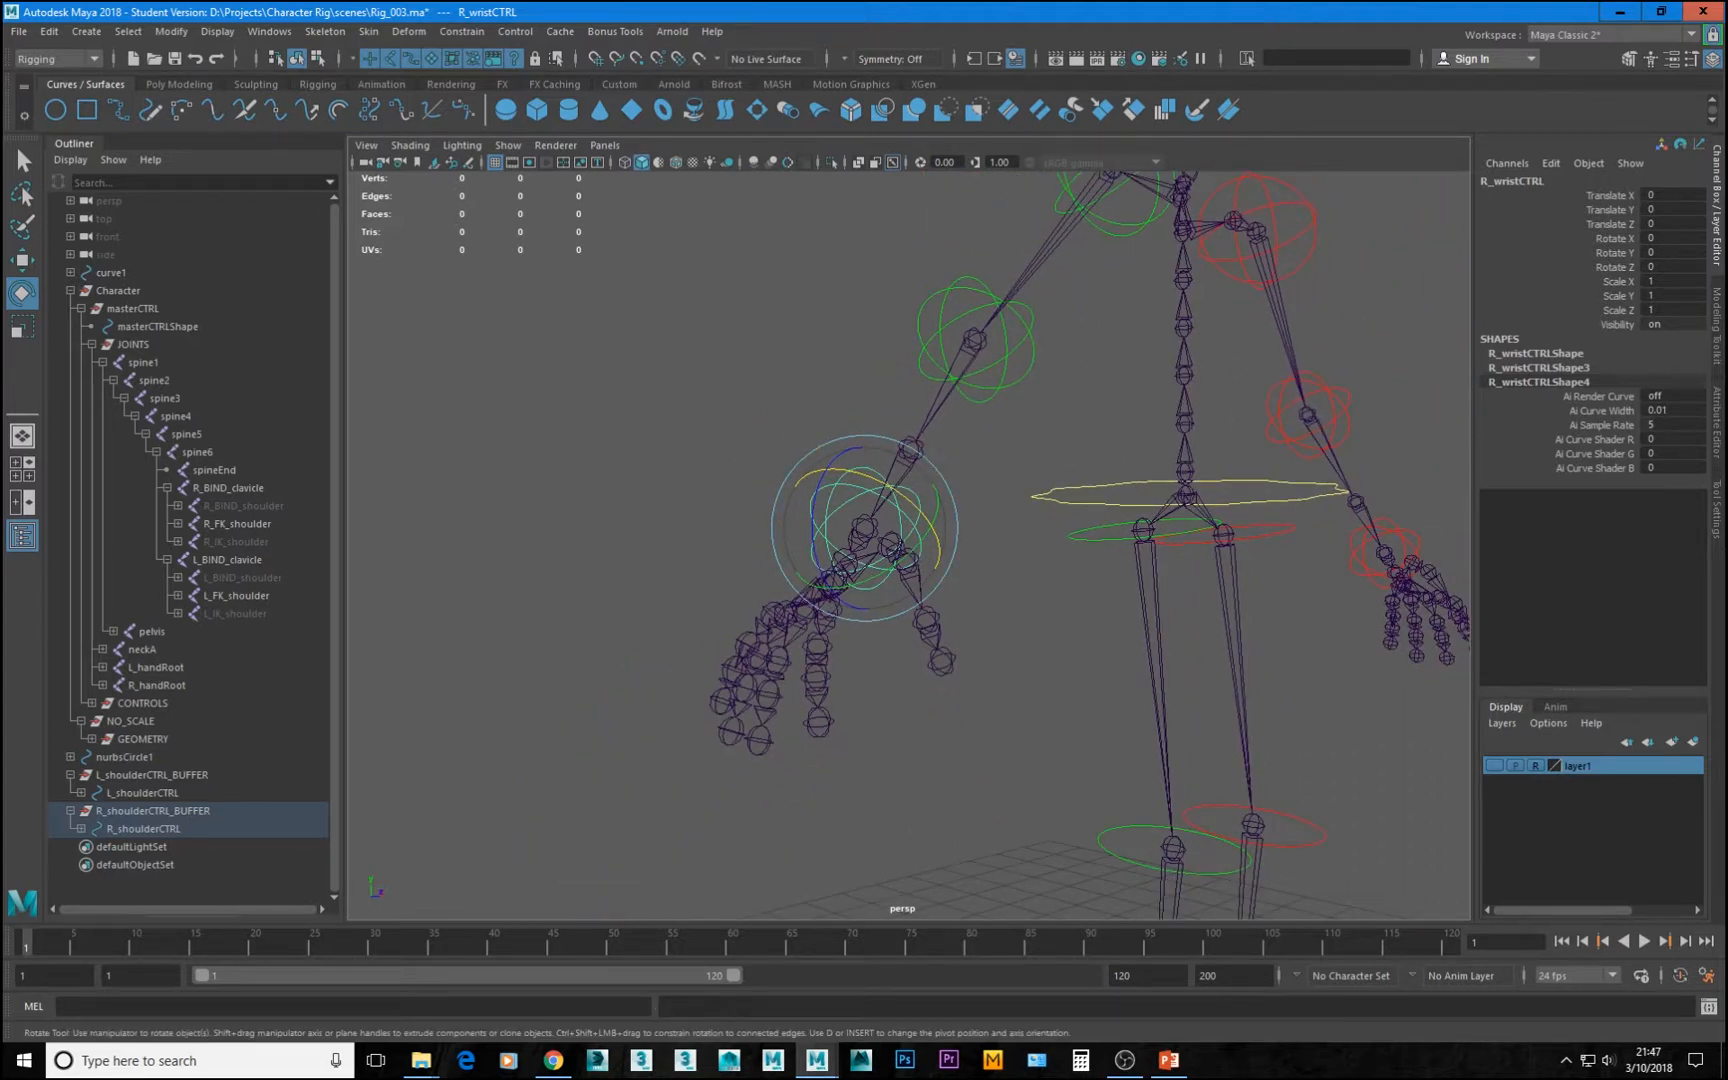
left_click_drag(1235, 482, 805, 592, "alt")
right_click_drag(805, 592, 1188, 622, "alt")
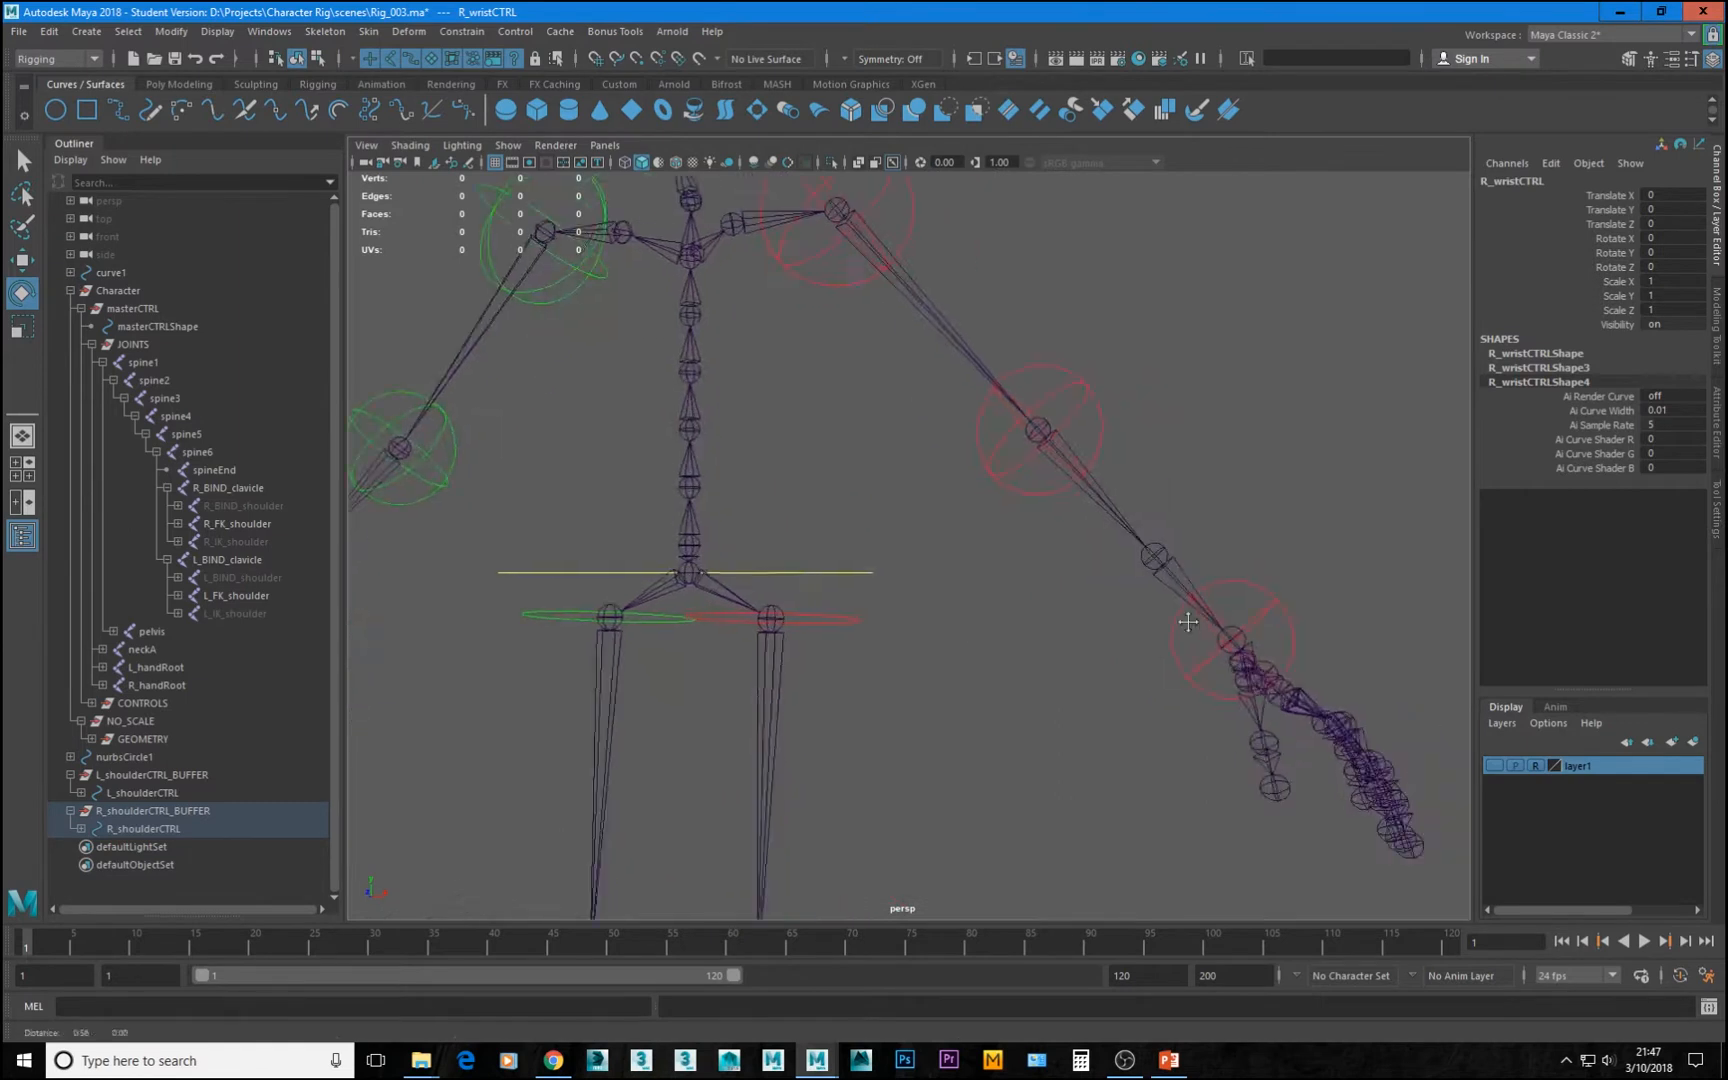
left_click_drag(1188, 622, 862, 740, "alt")
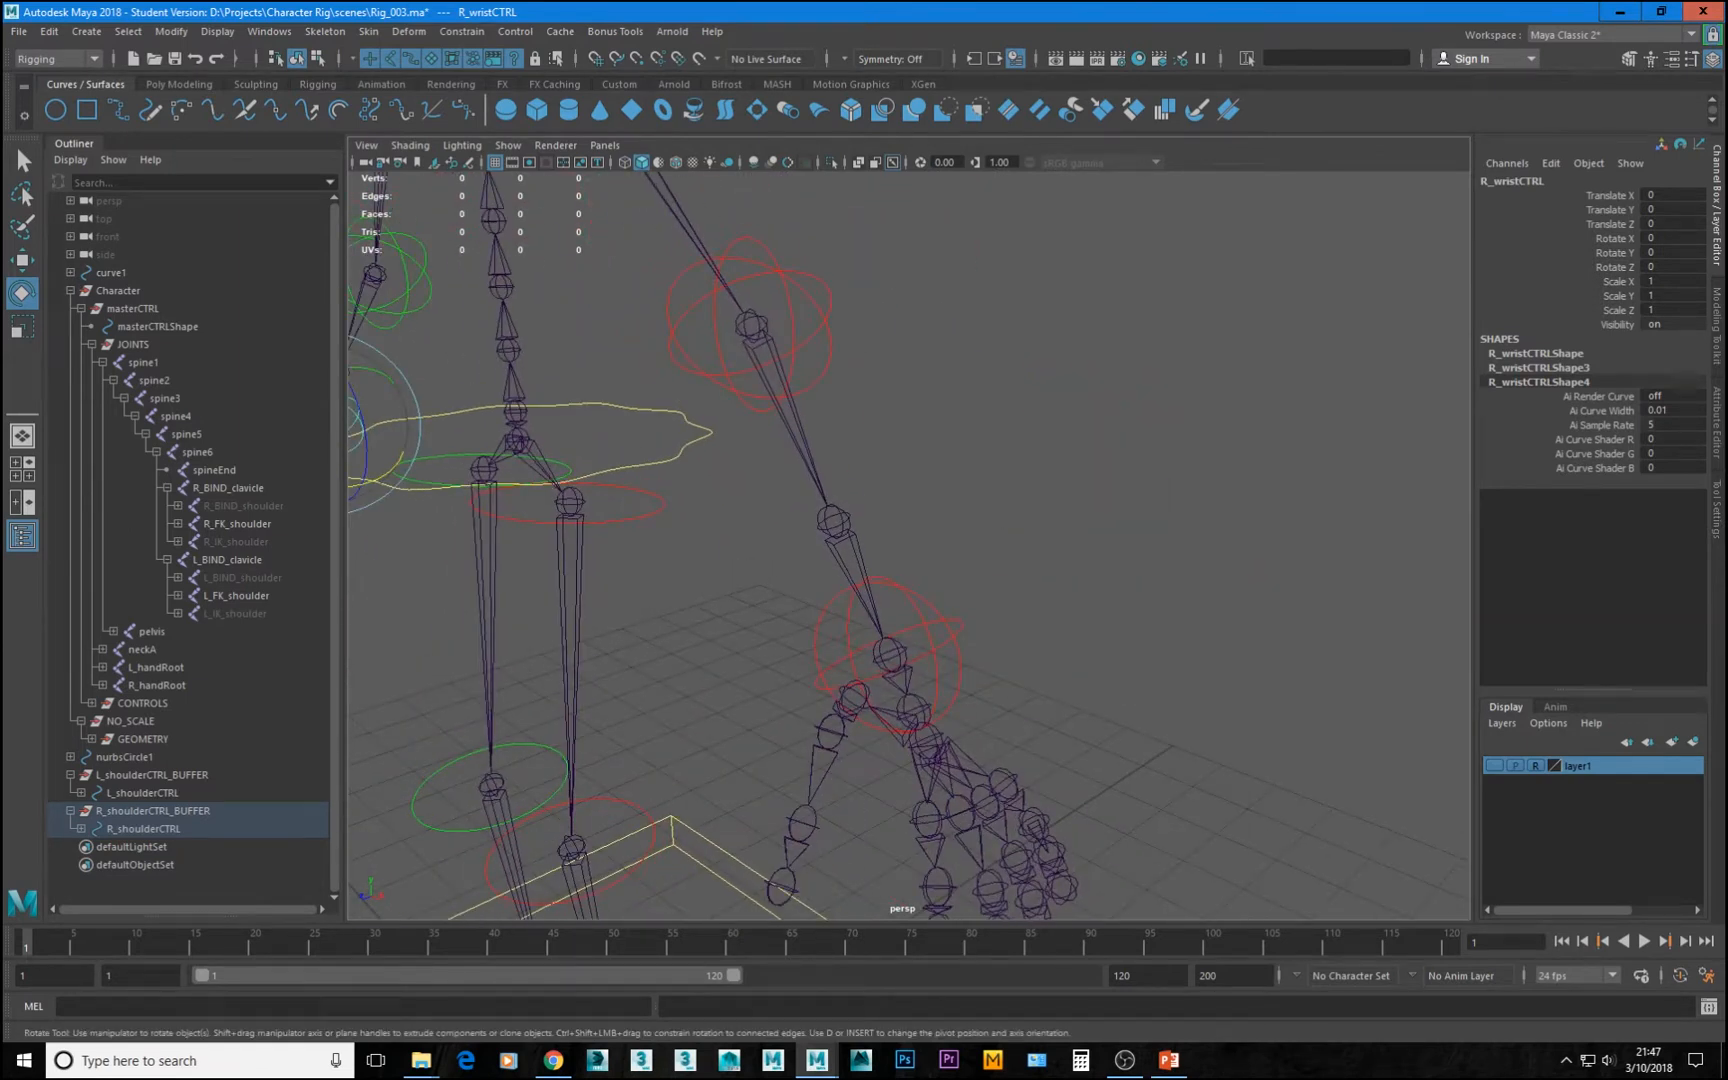
key("alt+Tab")
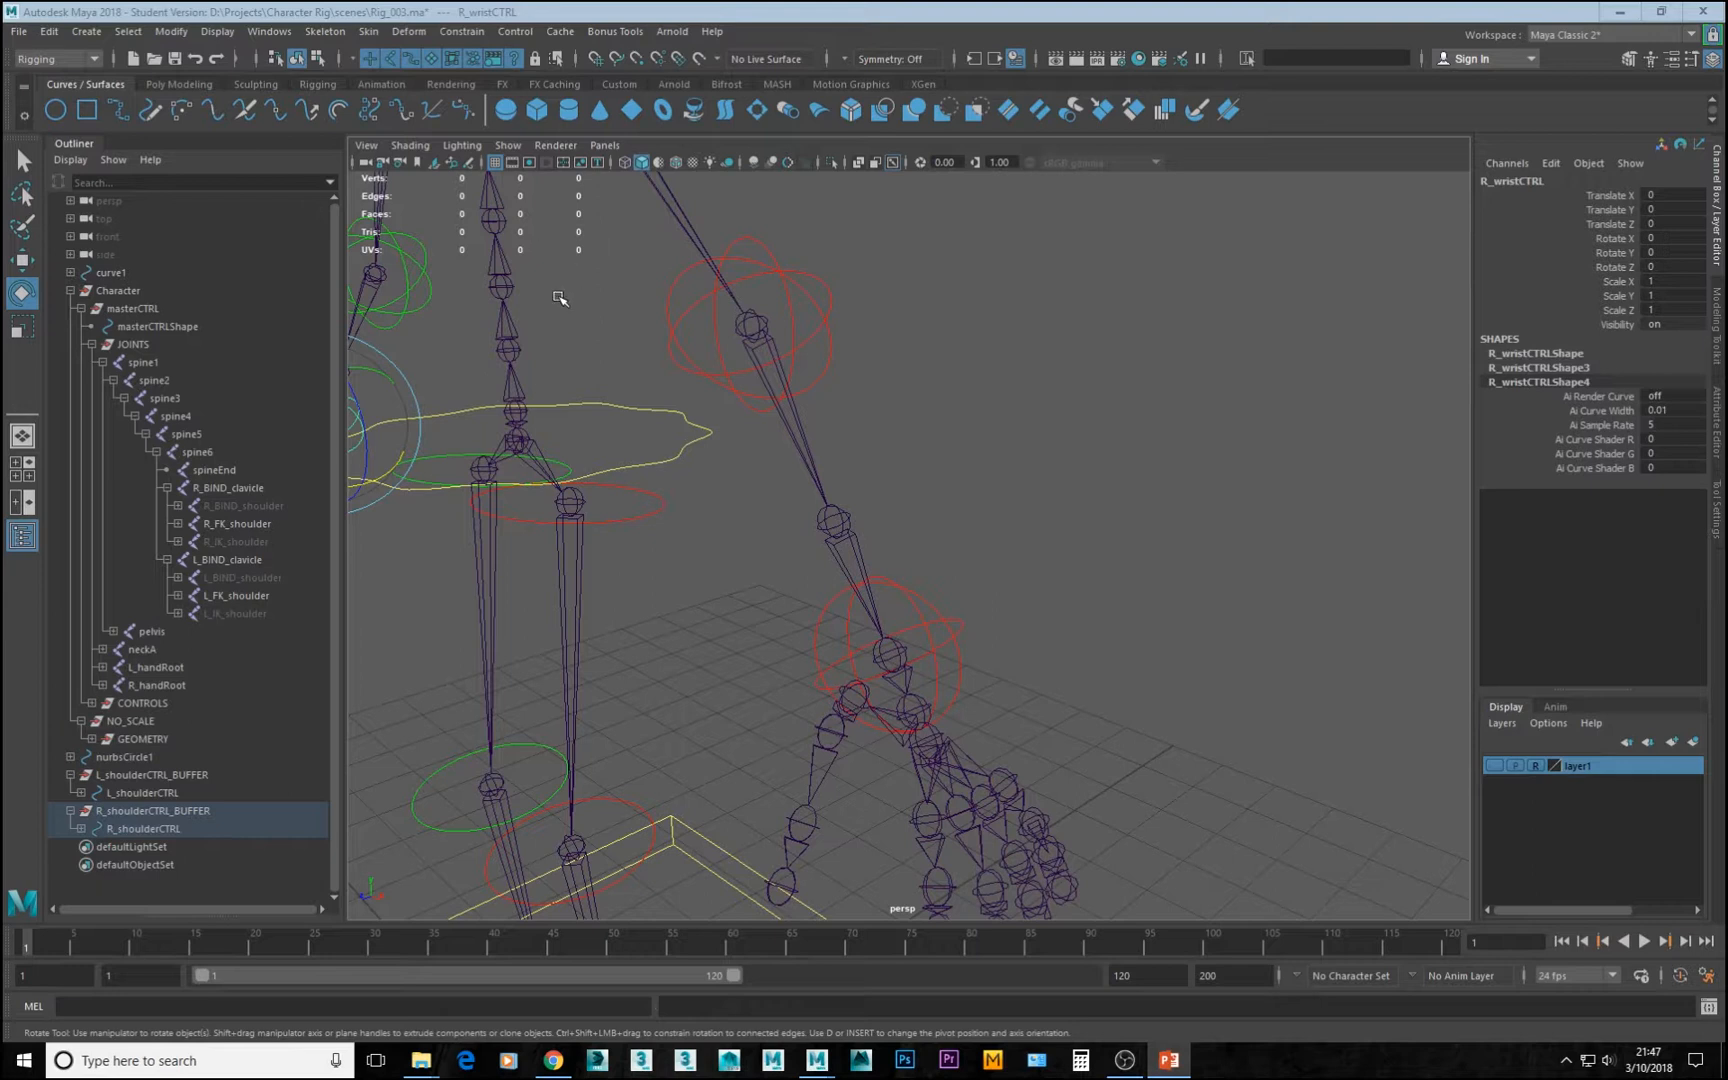
right_click_drag(1126, 606, 1083, 653, "alt")
left_click(1002, 527)
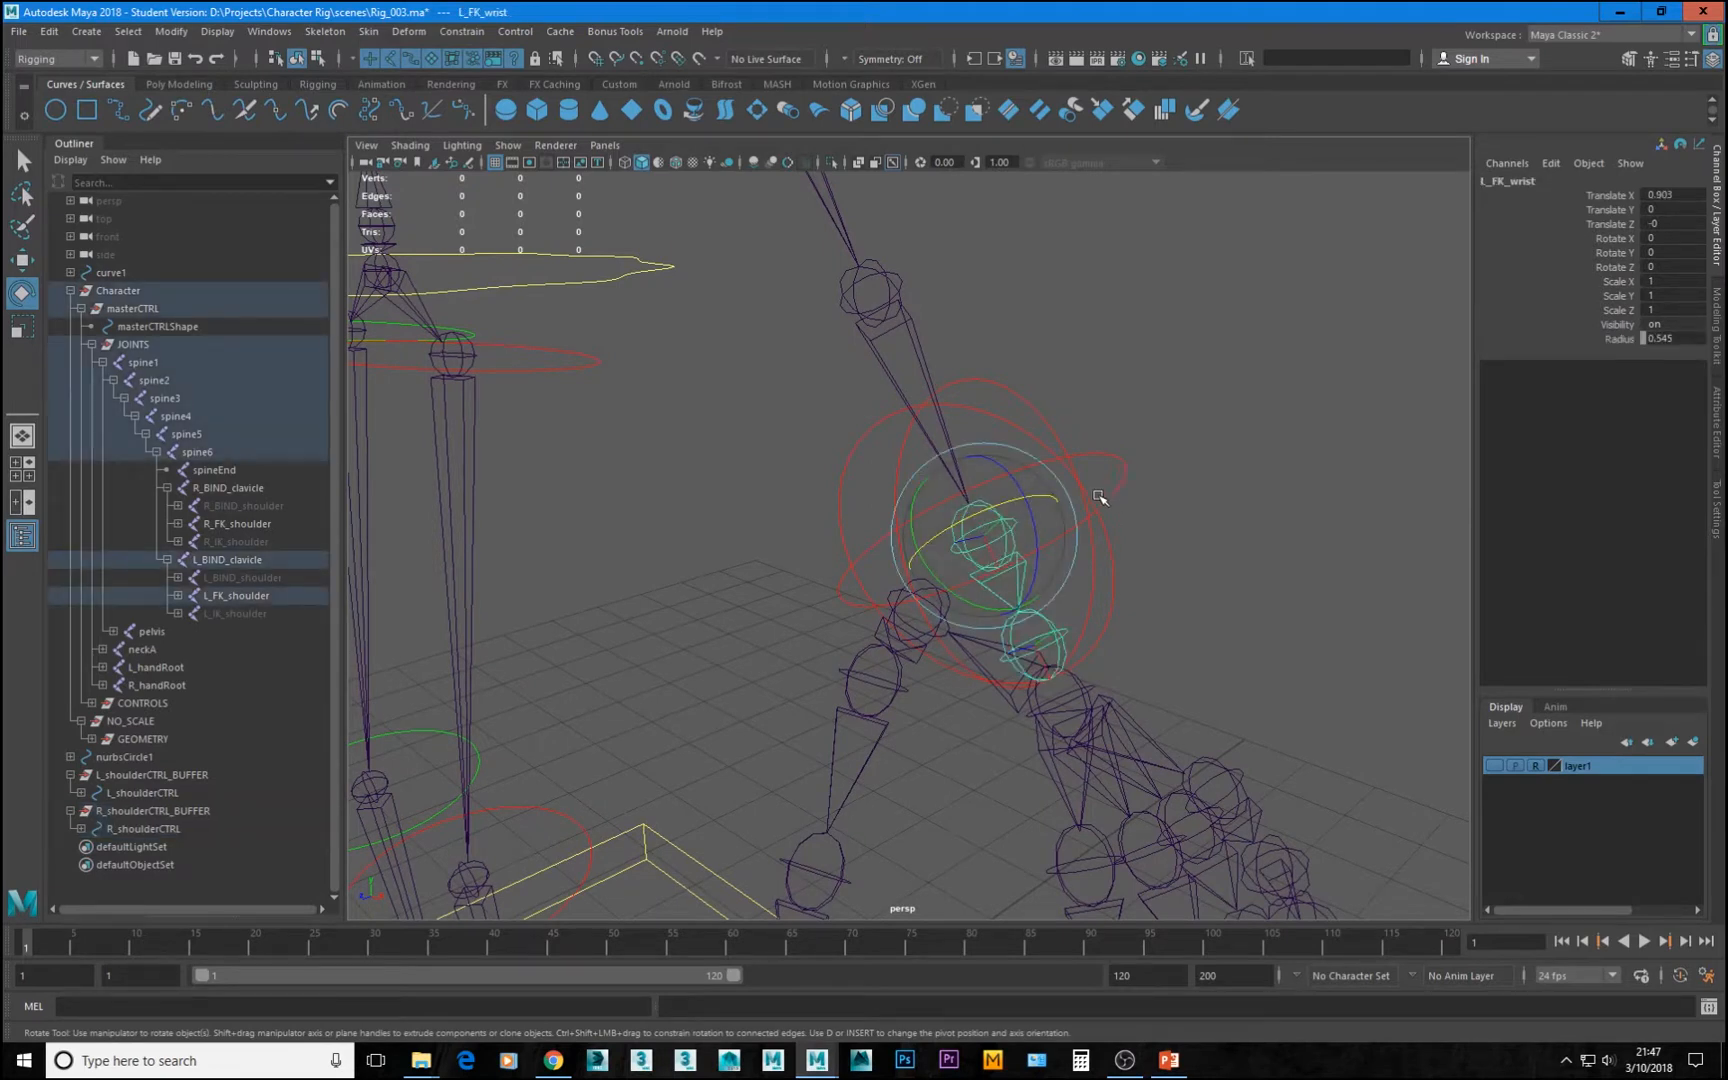
left_click(1146, 508)
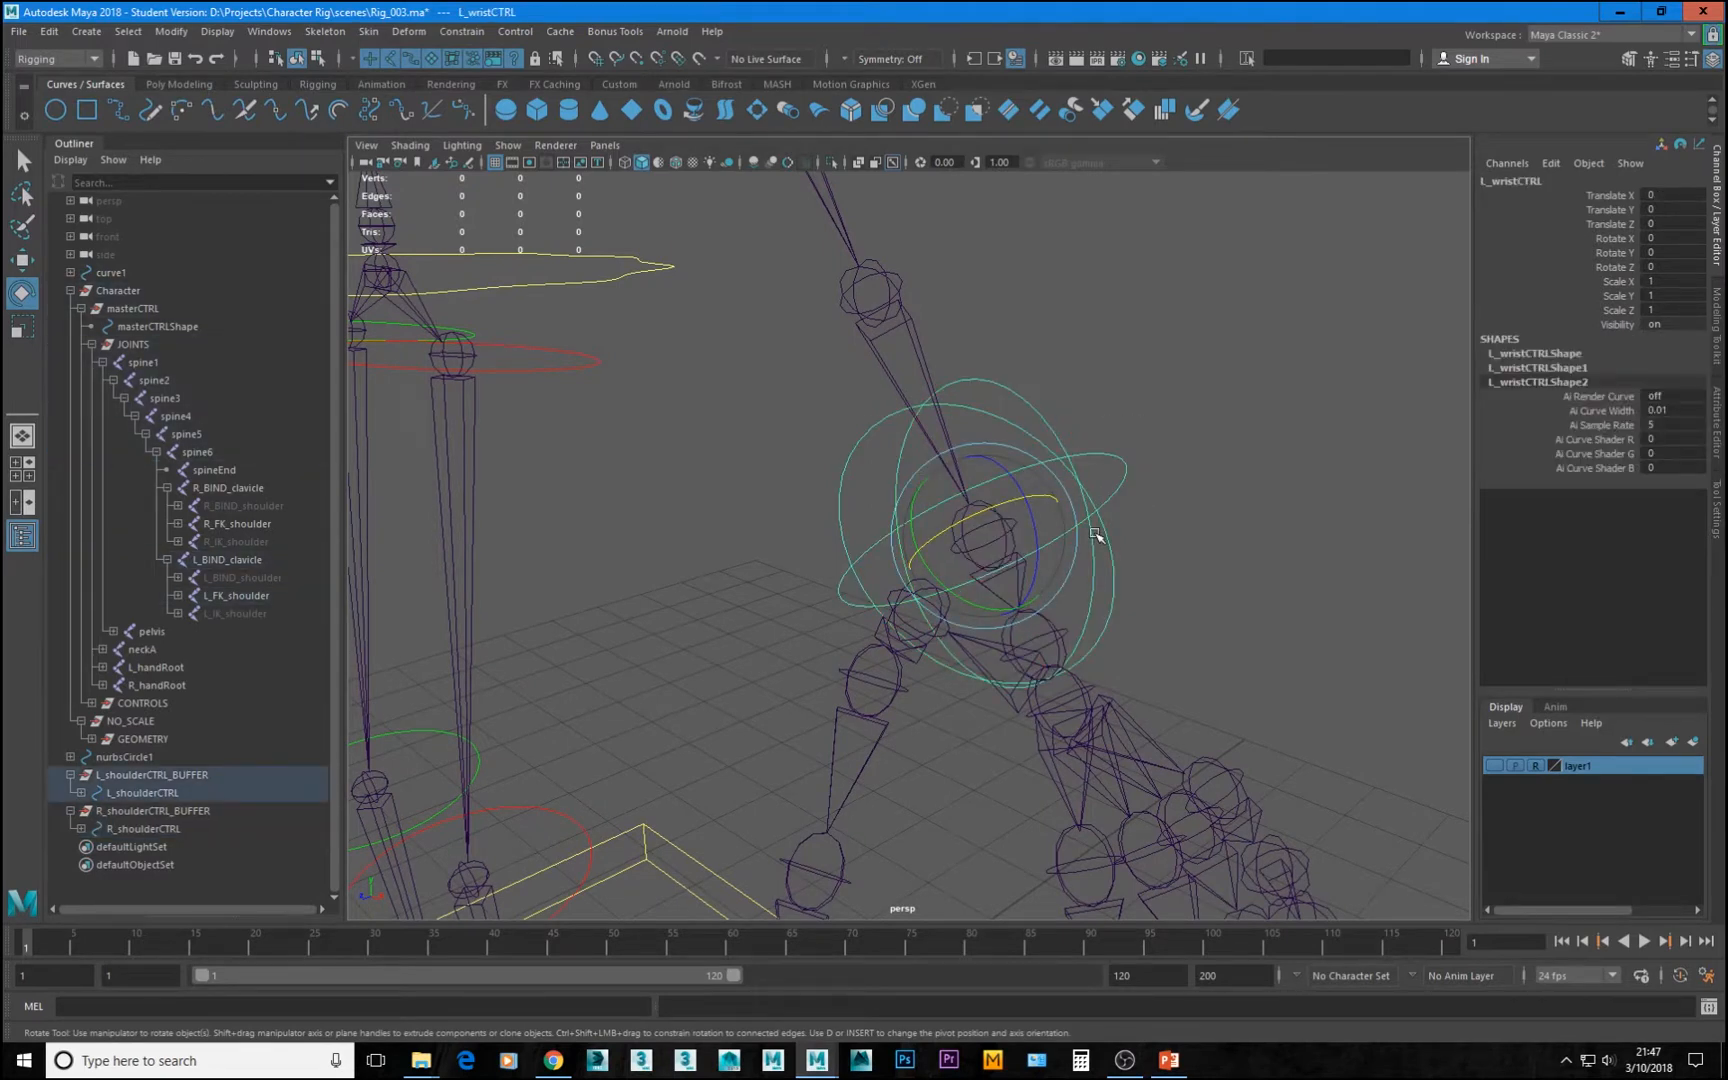
key("q")
left_click(990, 530)
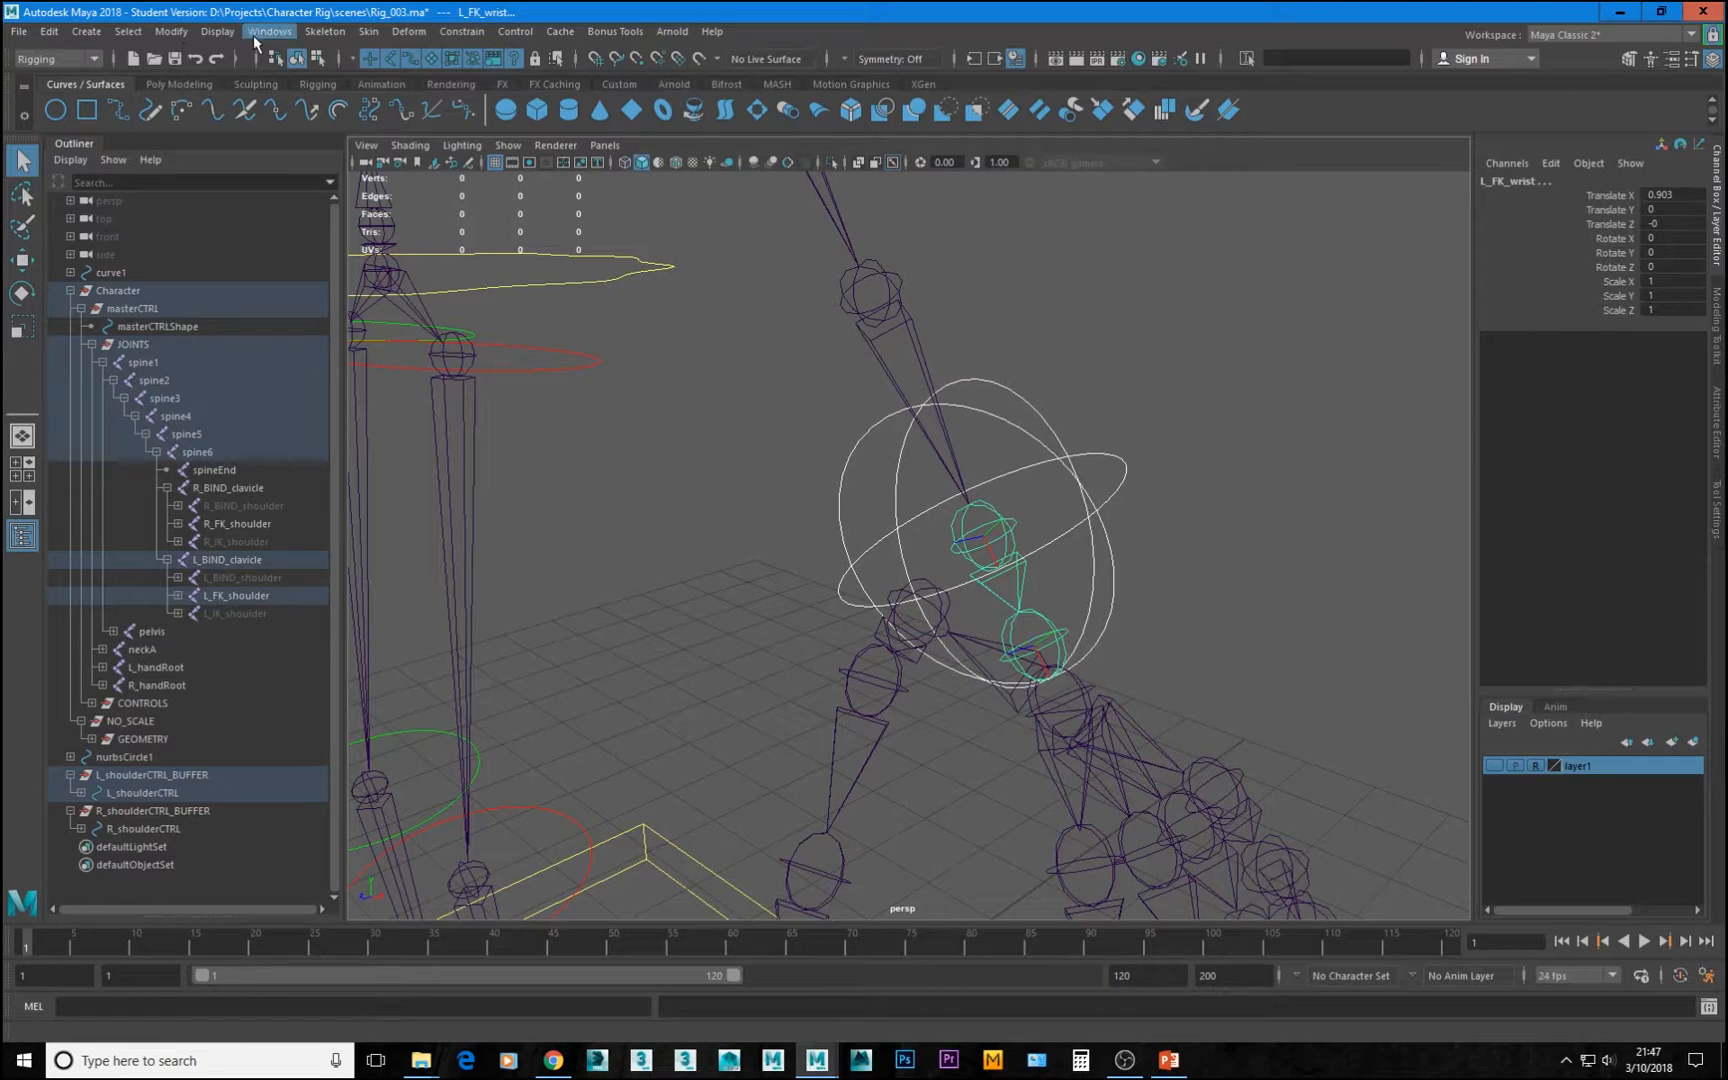
left_click(464, 32)
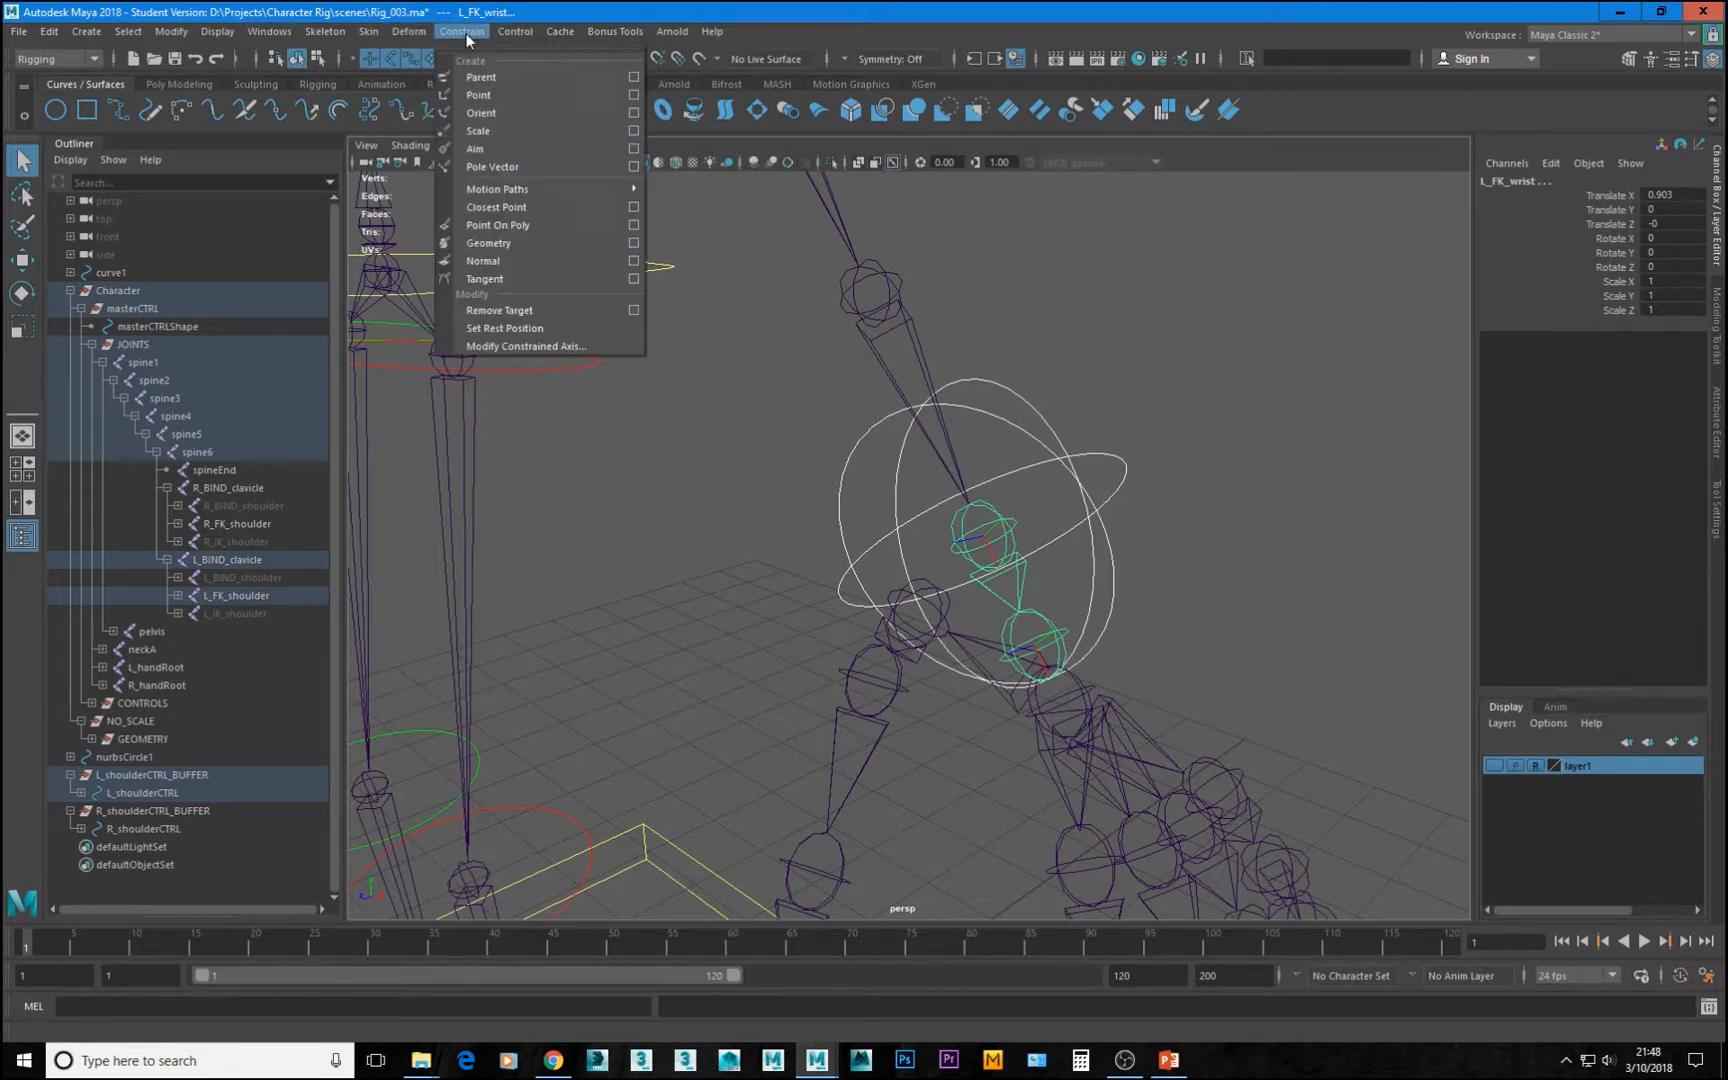
left_click(632, 114)
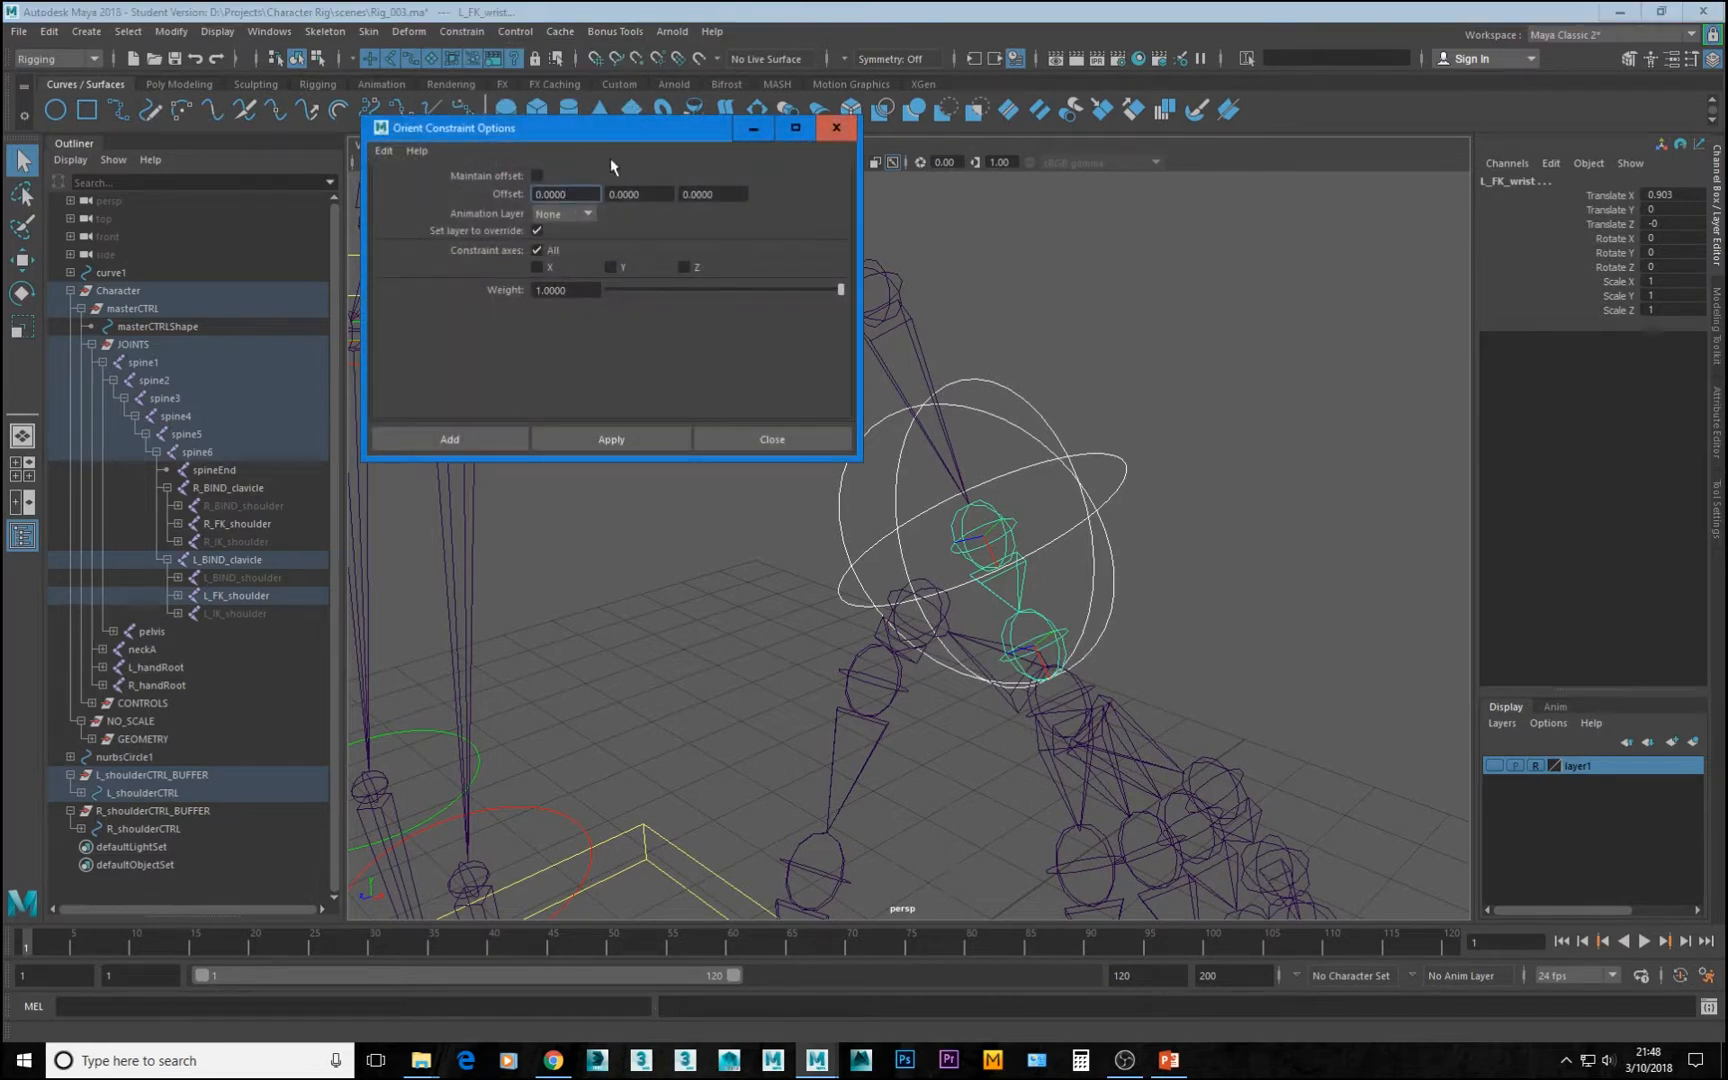
left_click(684, 267)
middle_click_drag(1284, 556, 1350, 633, "alt")
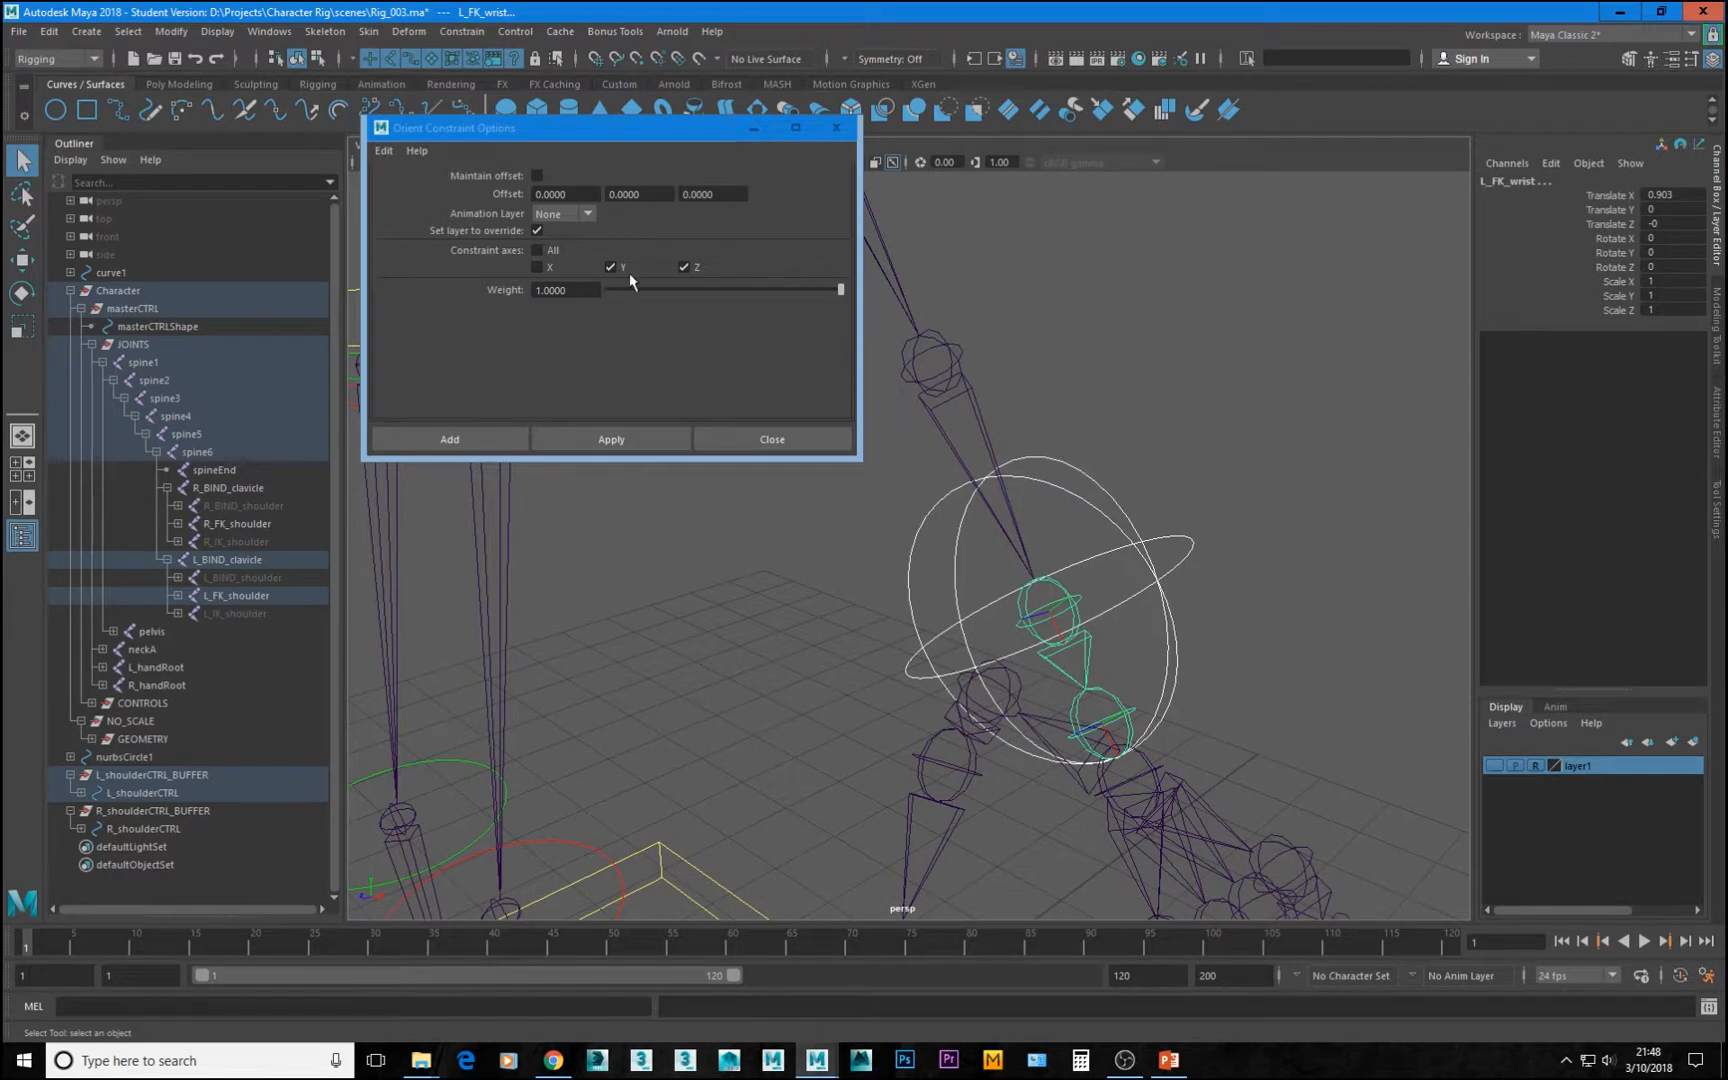
left_click(633, 441)
Orient constrain the R_FK_wrist joint to R_wristCTRL on the Y and Z axes only
left_click_drag(720, 540, 1010, 640, "alt")
middle_click_drag(1010, 640, 1180, 720, "alt")
left_click_drag(1080, 680, 1180, 600, "alt")
middle_click_drag(1090, 740, 1111, 579, "alt")
left_click(1058, 606)
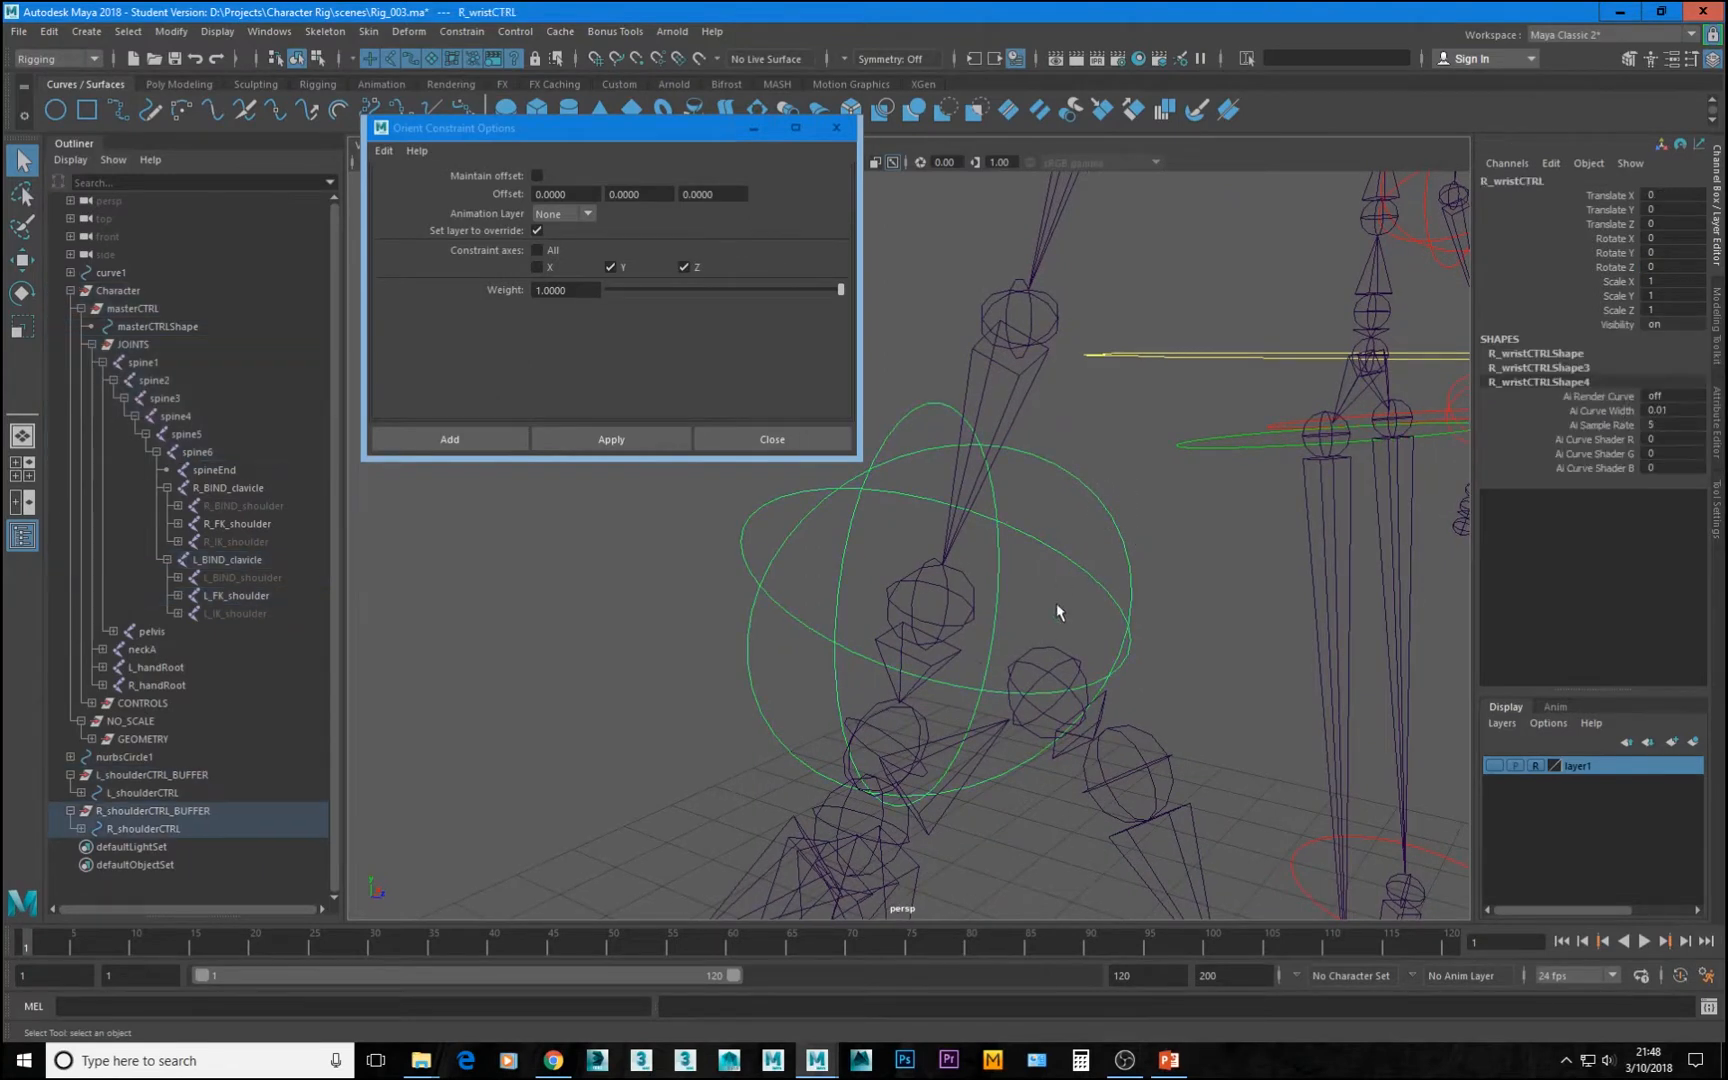
left_click(971, 615)
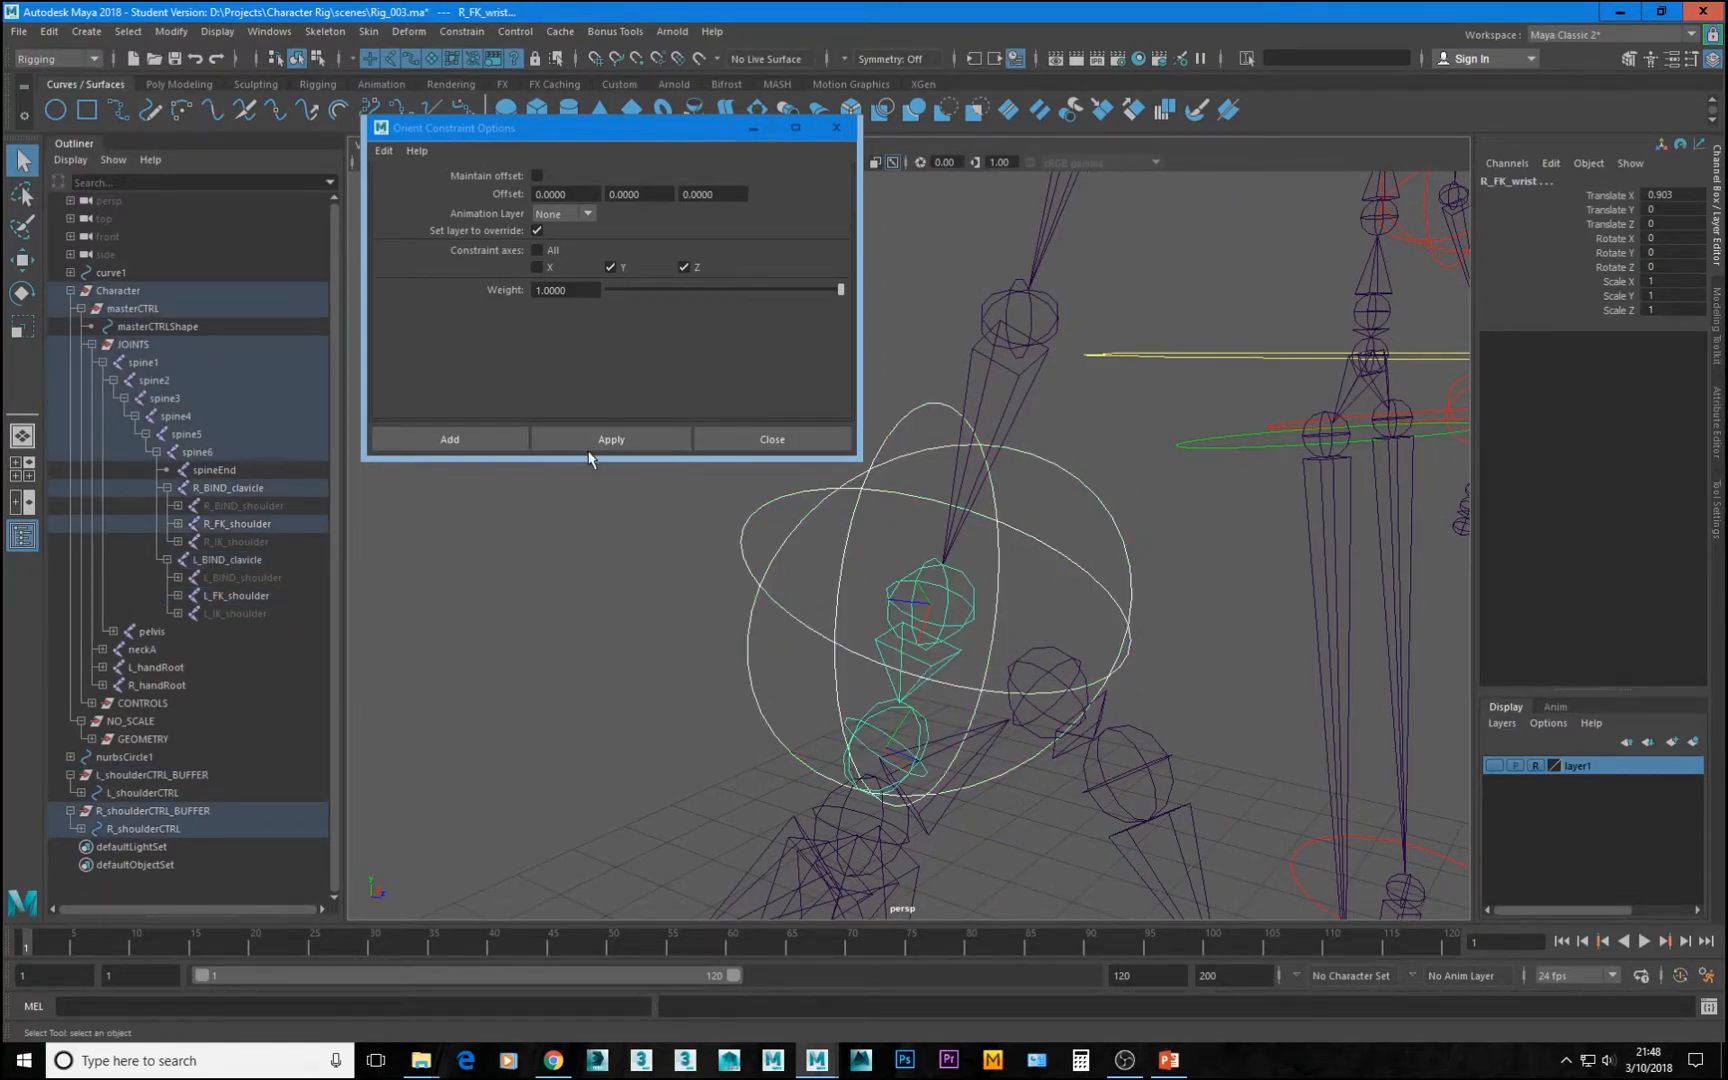
left_click(449, 439)
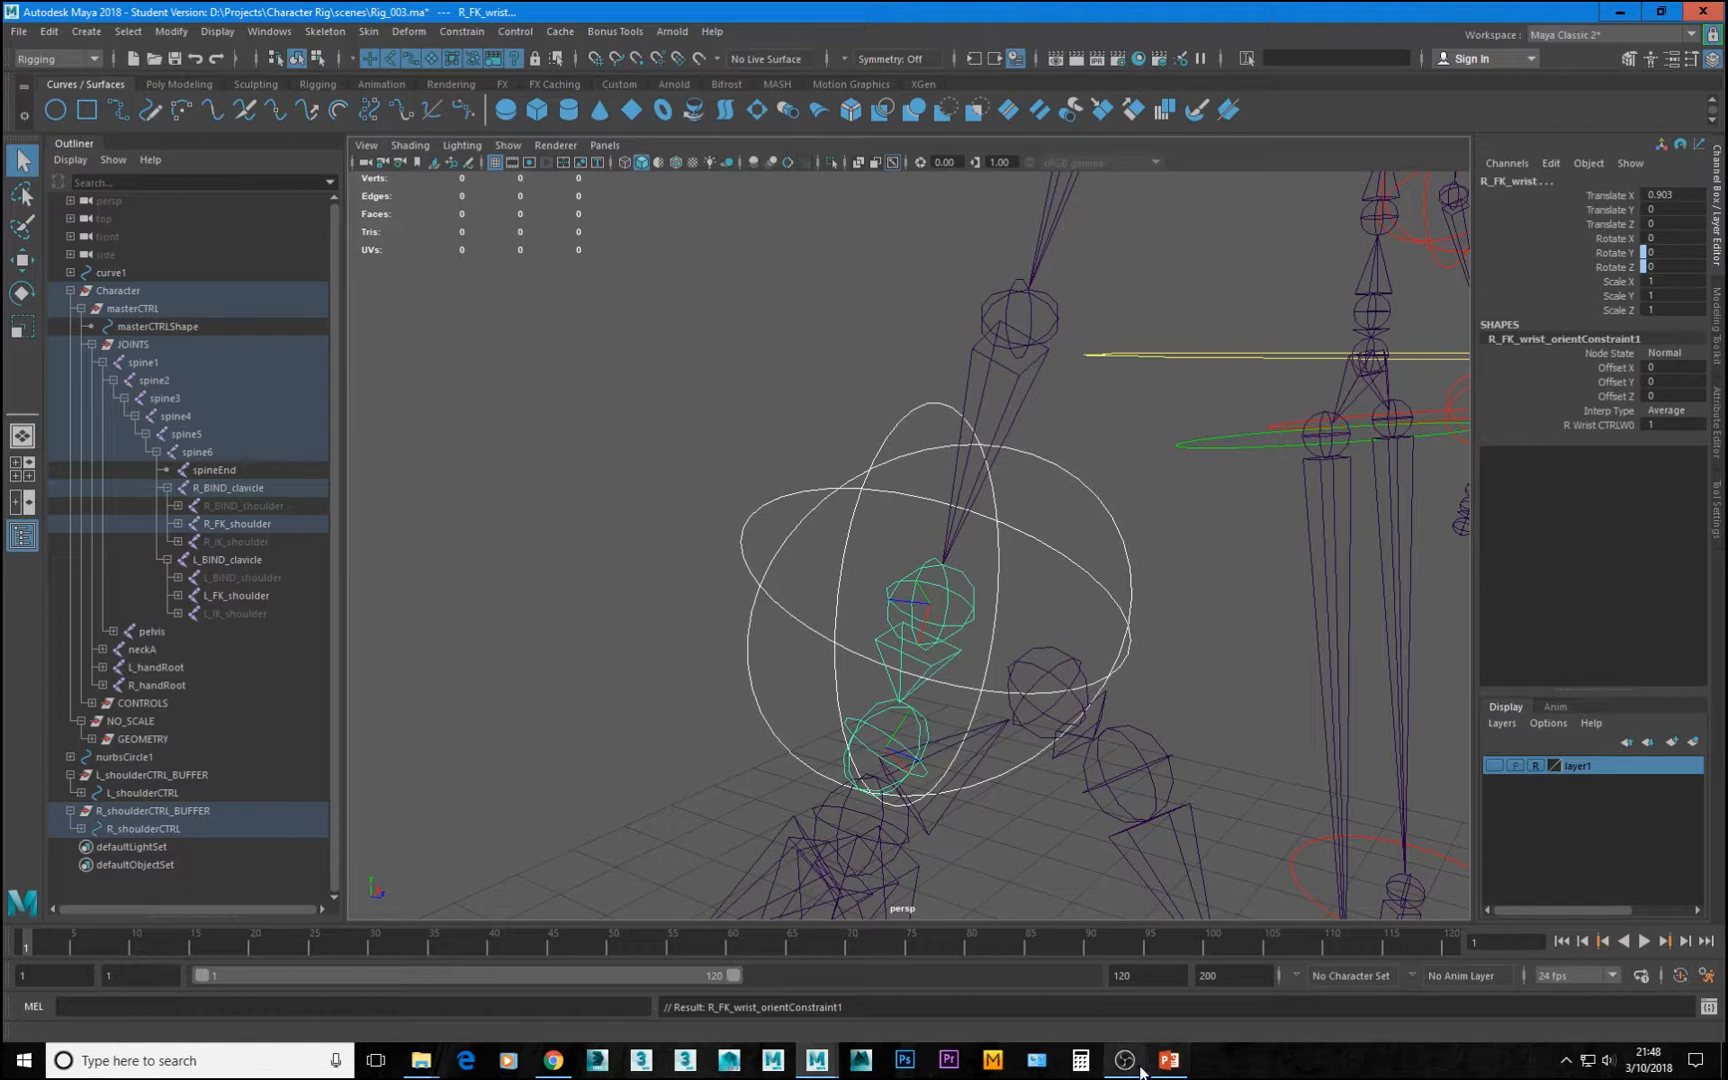
mouse_move(1121, 1070)
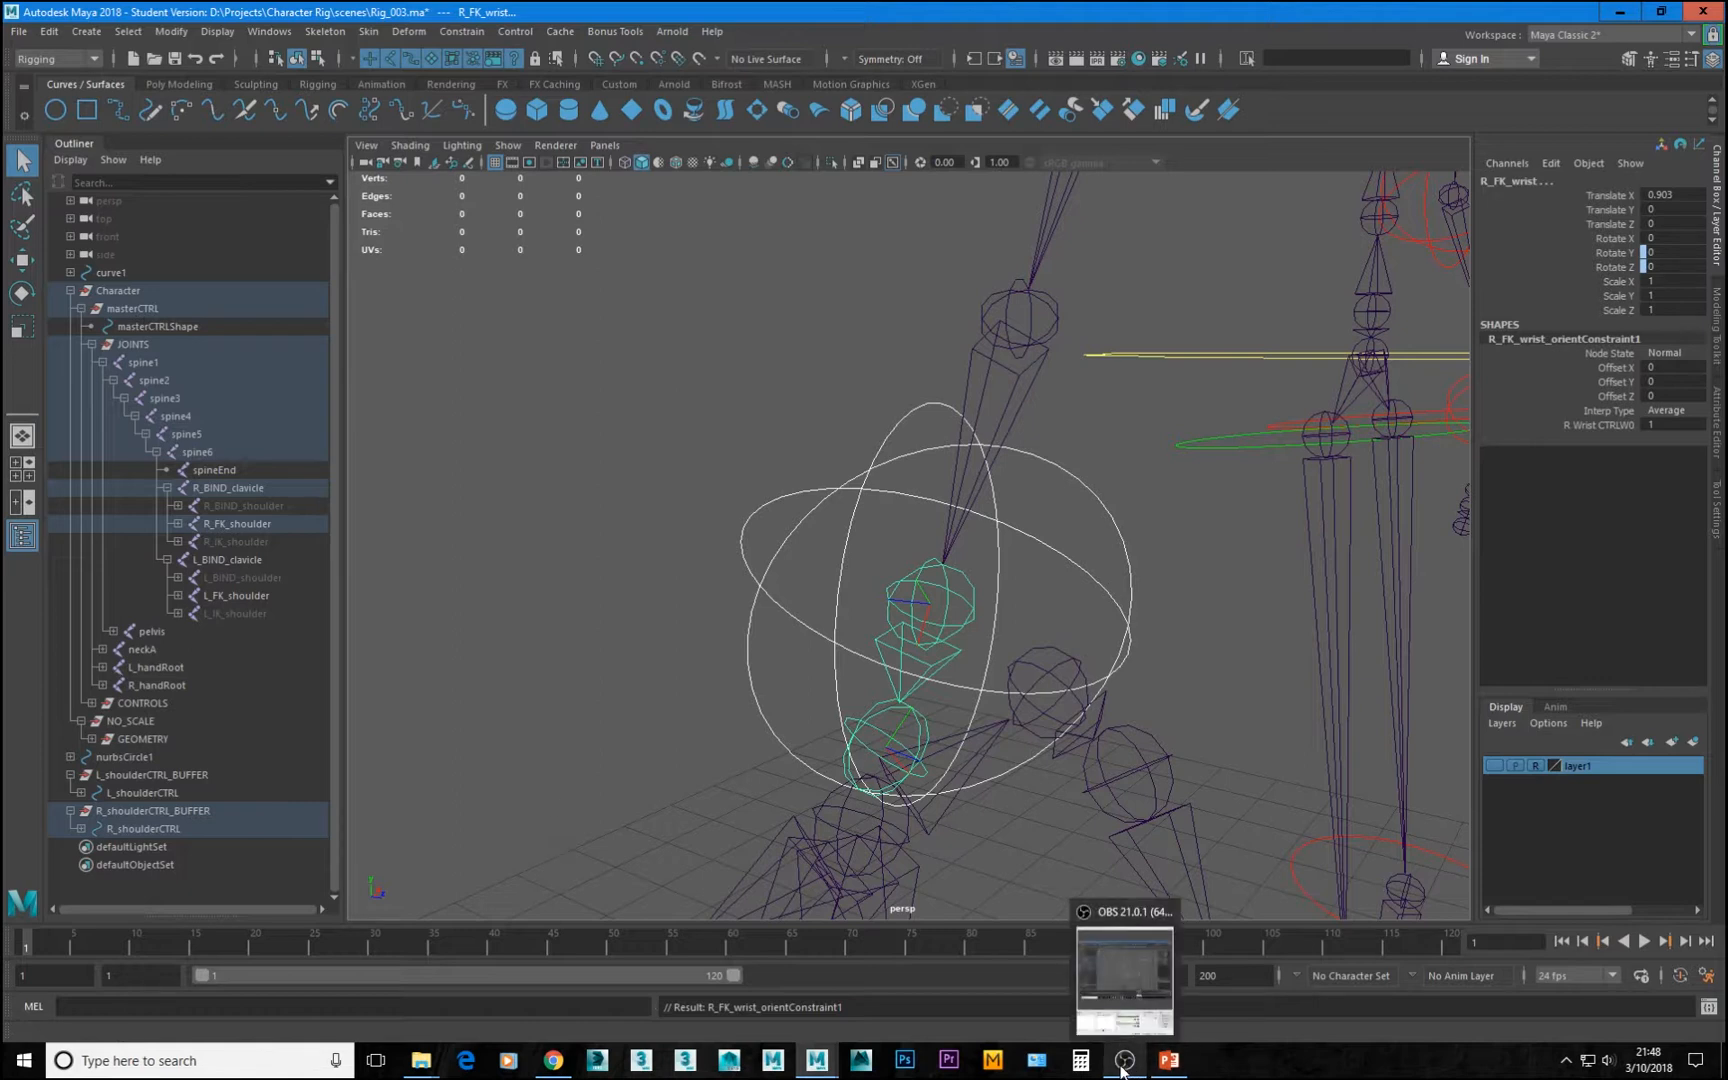
left_click(1121, 1068)
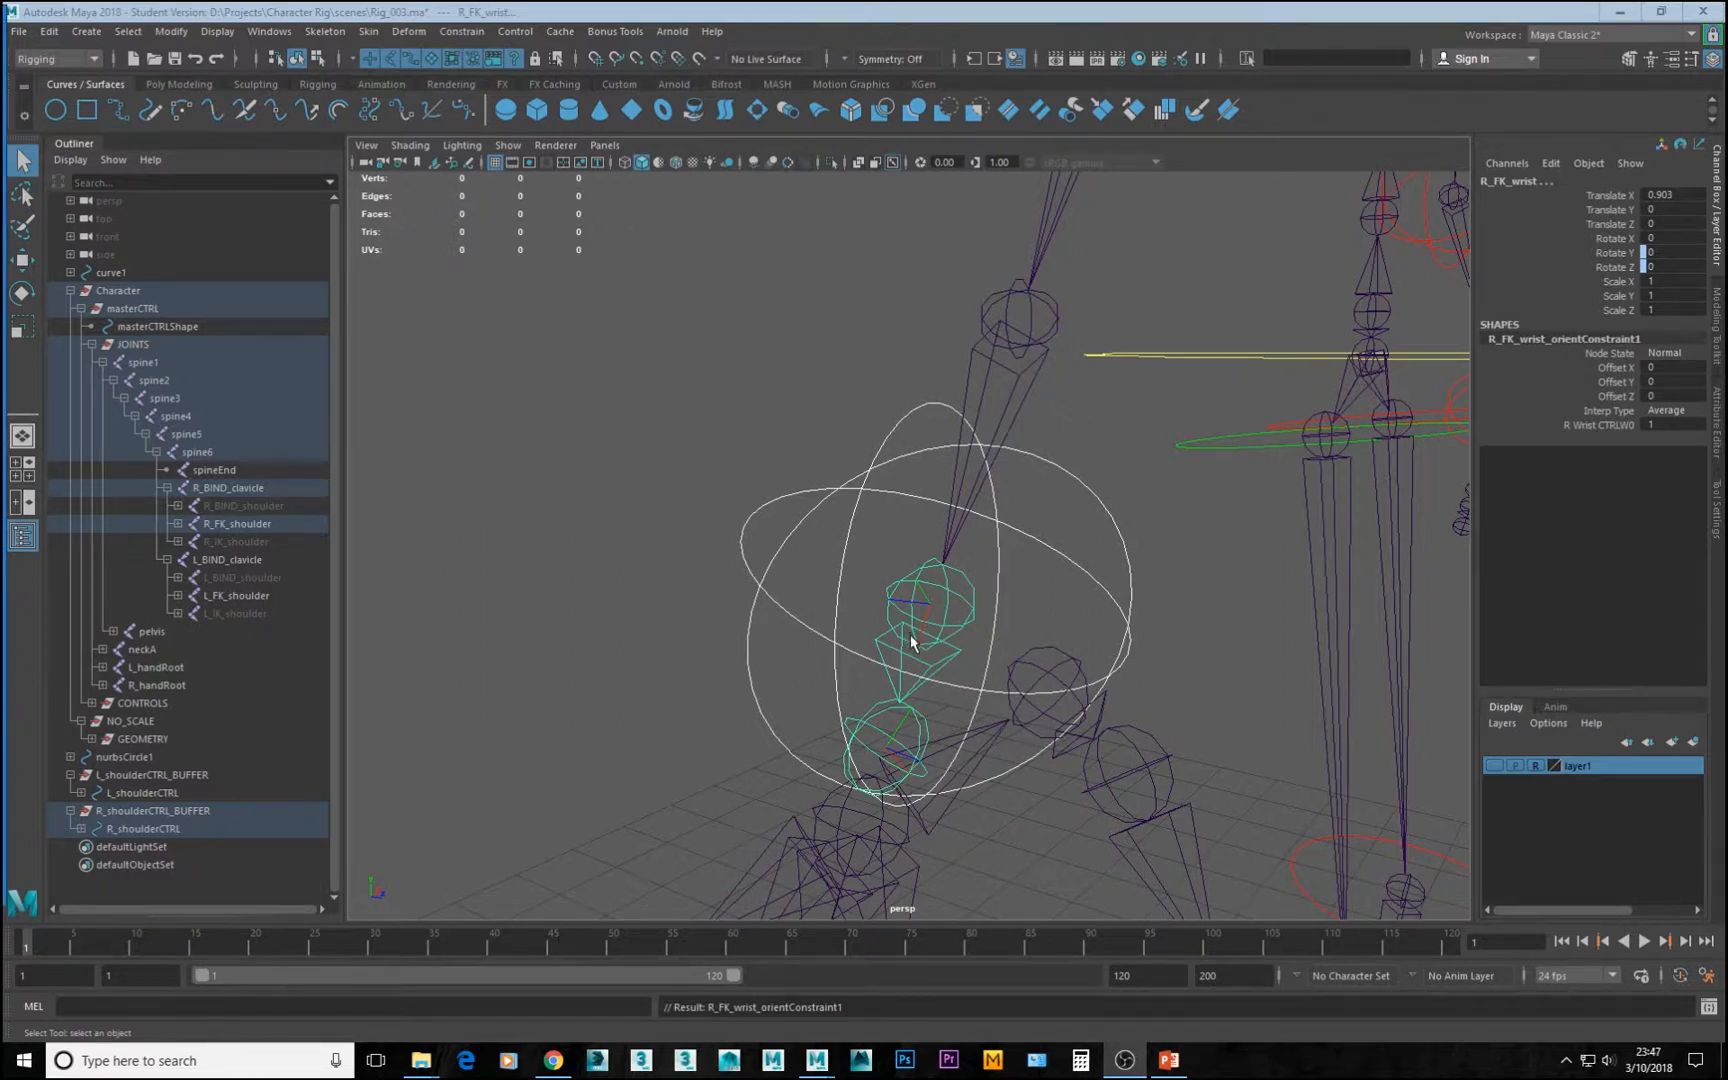
left_click_drag(878, 635, 1108, 680, "alt")
right_click_drag(1108, 680, 960, 620, "alt")
middle_click_drag(960, 620, 895, 640, "alt")
scroll(926, 737, "up", 1)
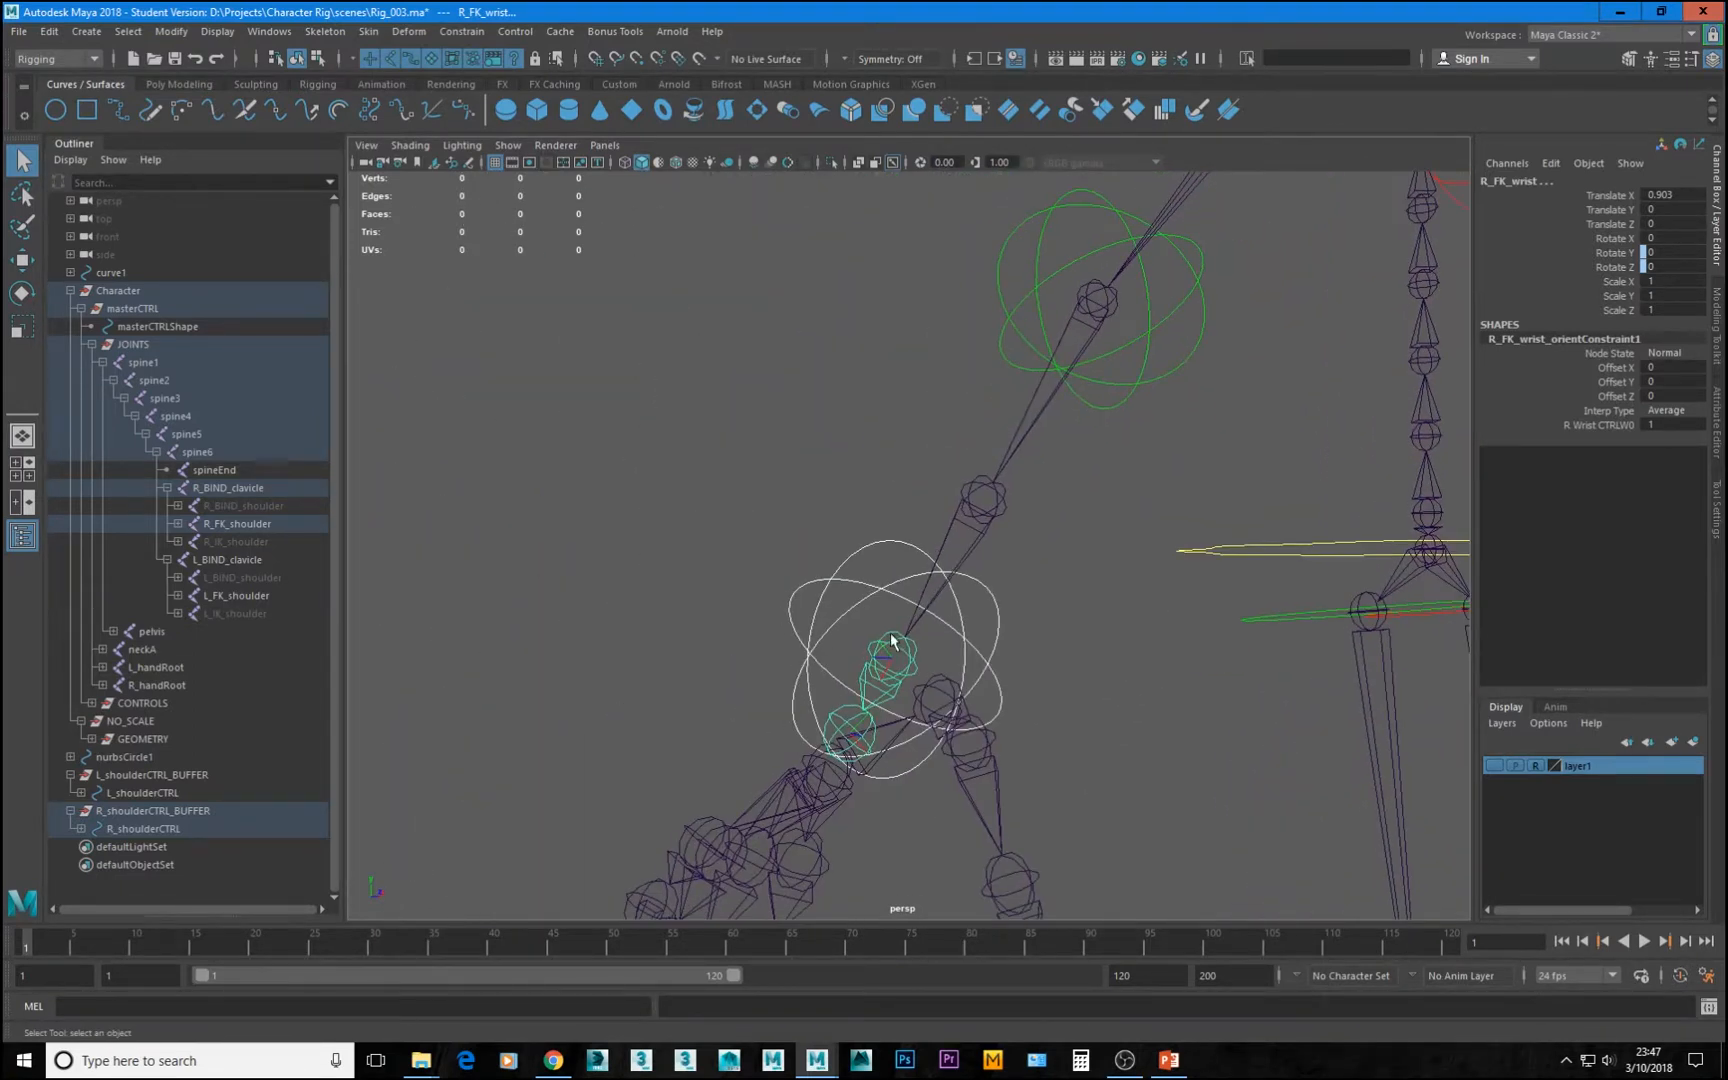
Open the Node Editor and create a new graph tab named Wrist Twist
left_click(970, 634)
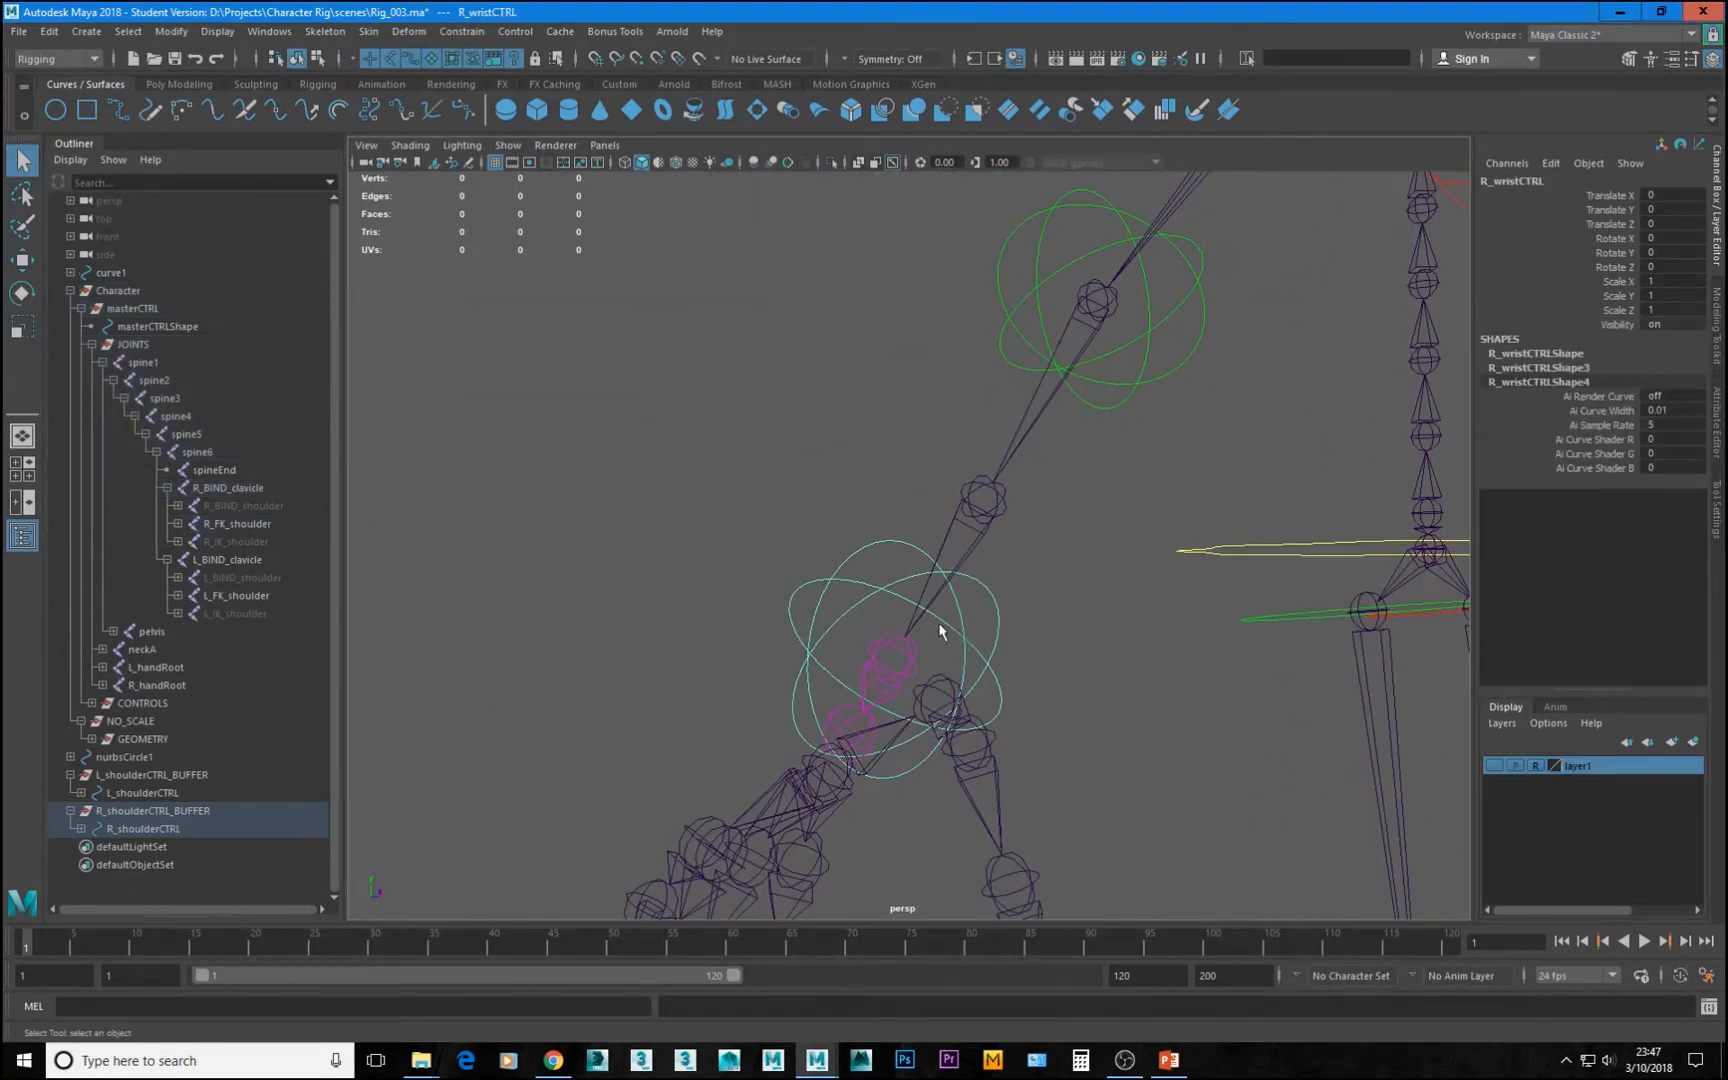
left_click(270, 31)
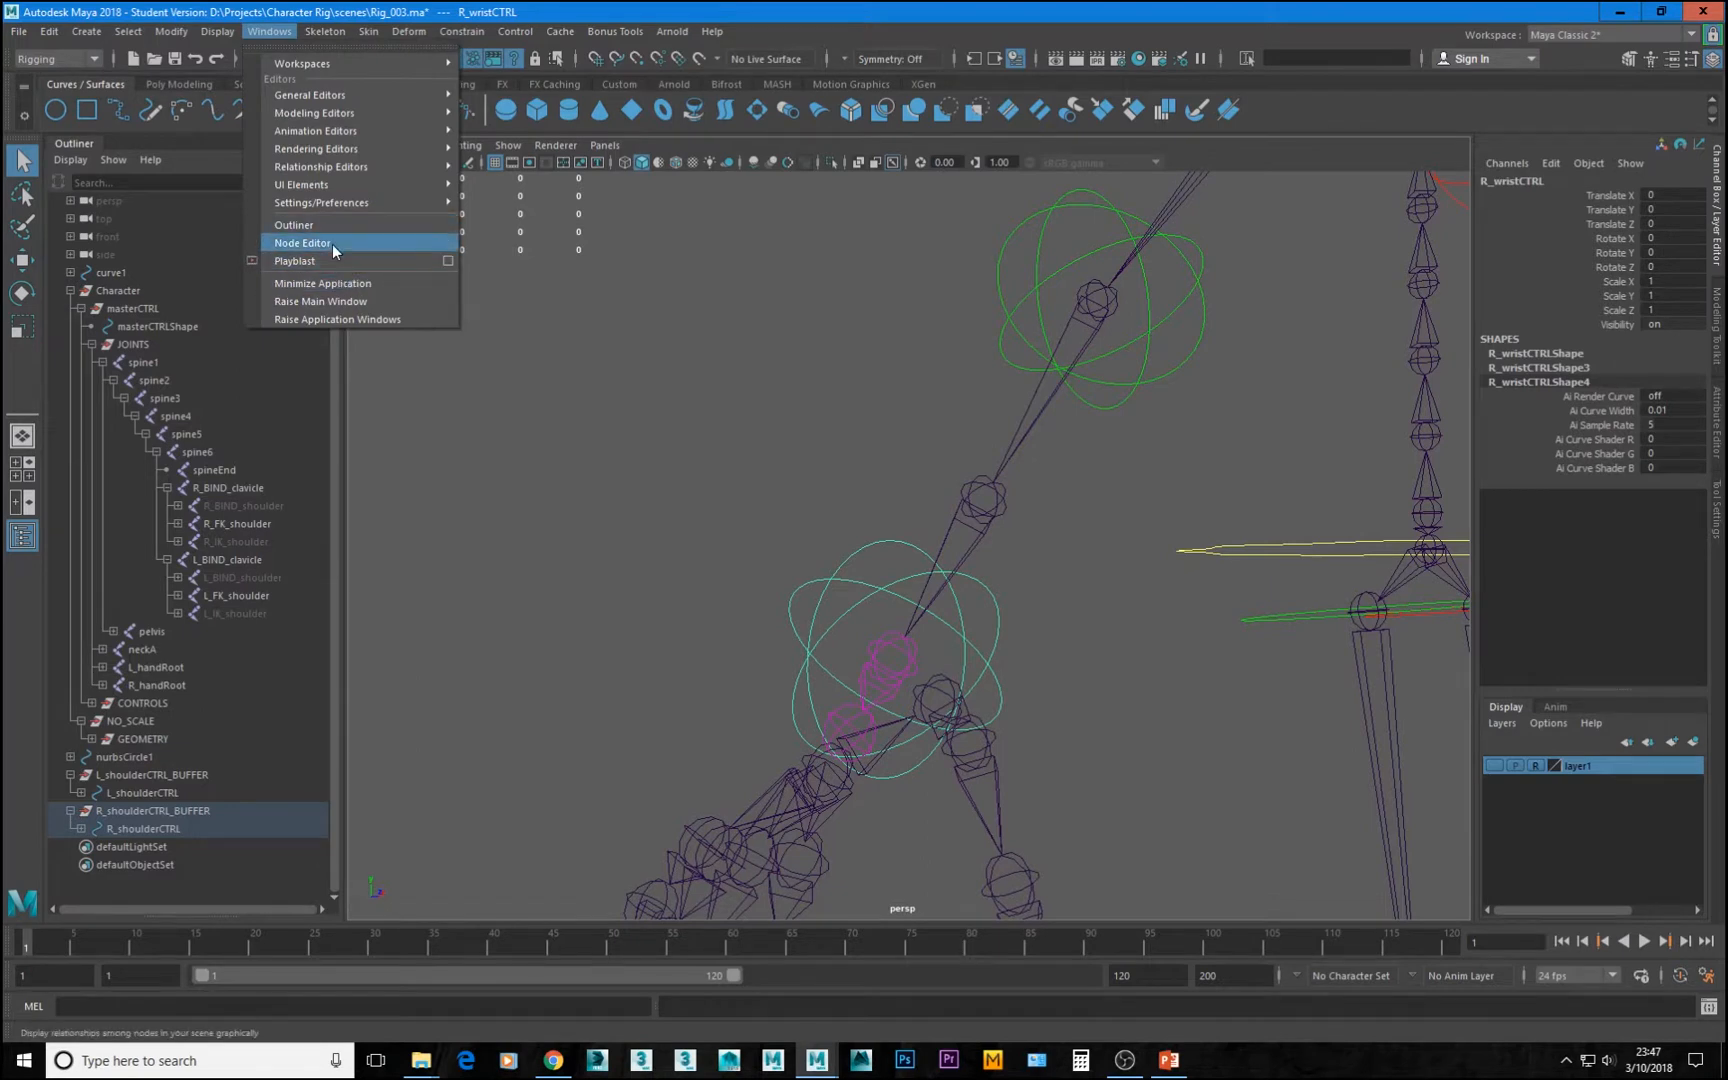
left_click(332, 243)
left_click_drag(414, 267, 623, 94)
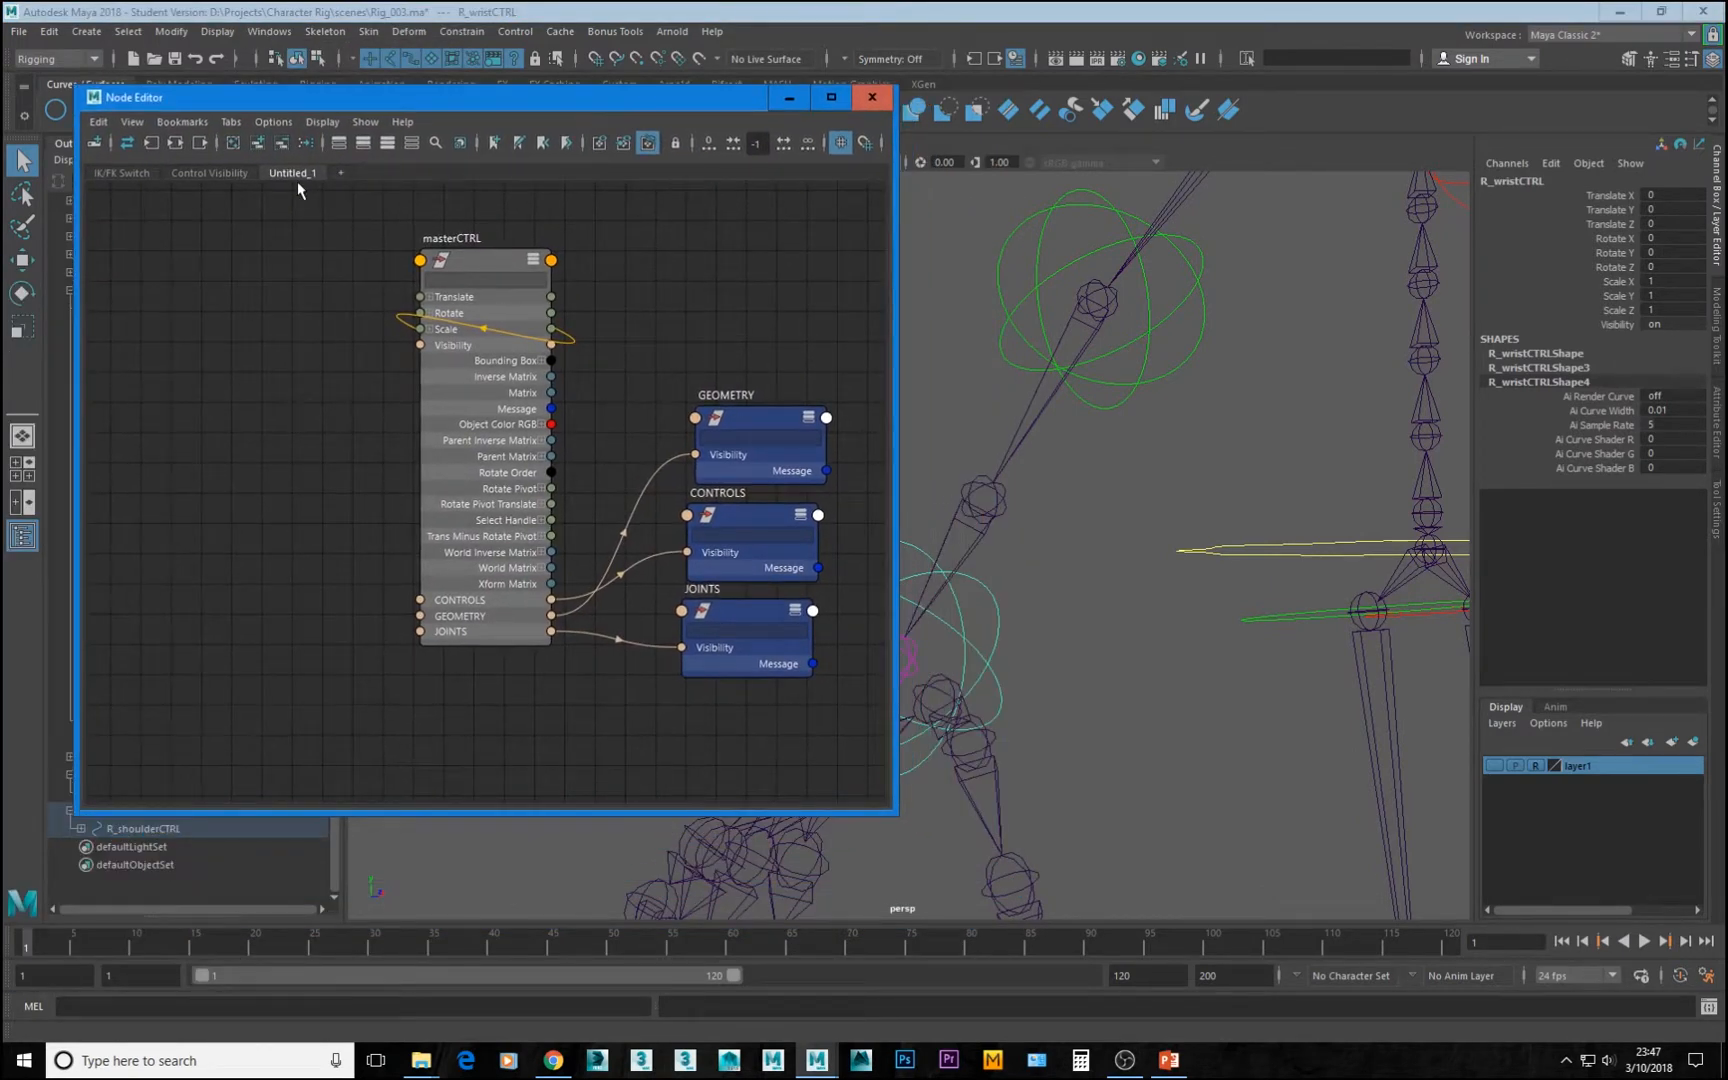
middle_click_drag(293, 275, 319, 352)
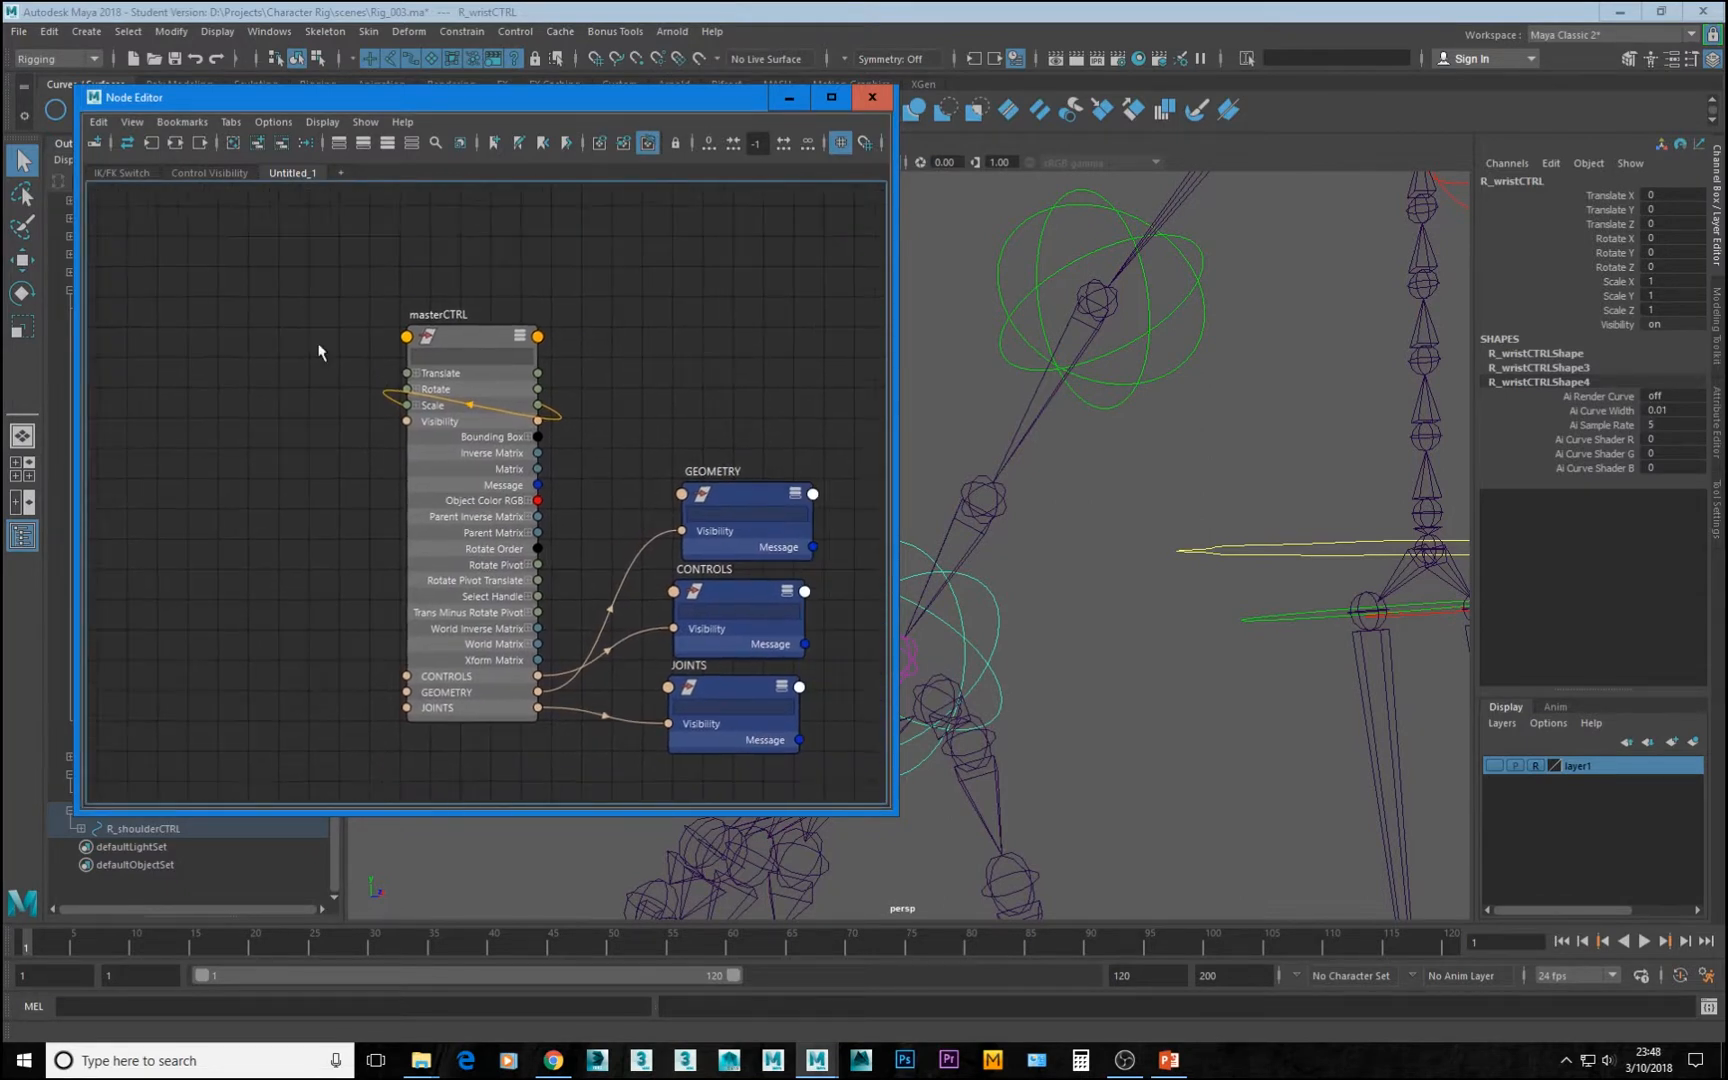
left_click(341, 172)
double_click(368, 171)
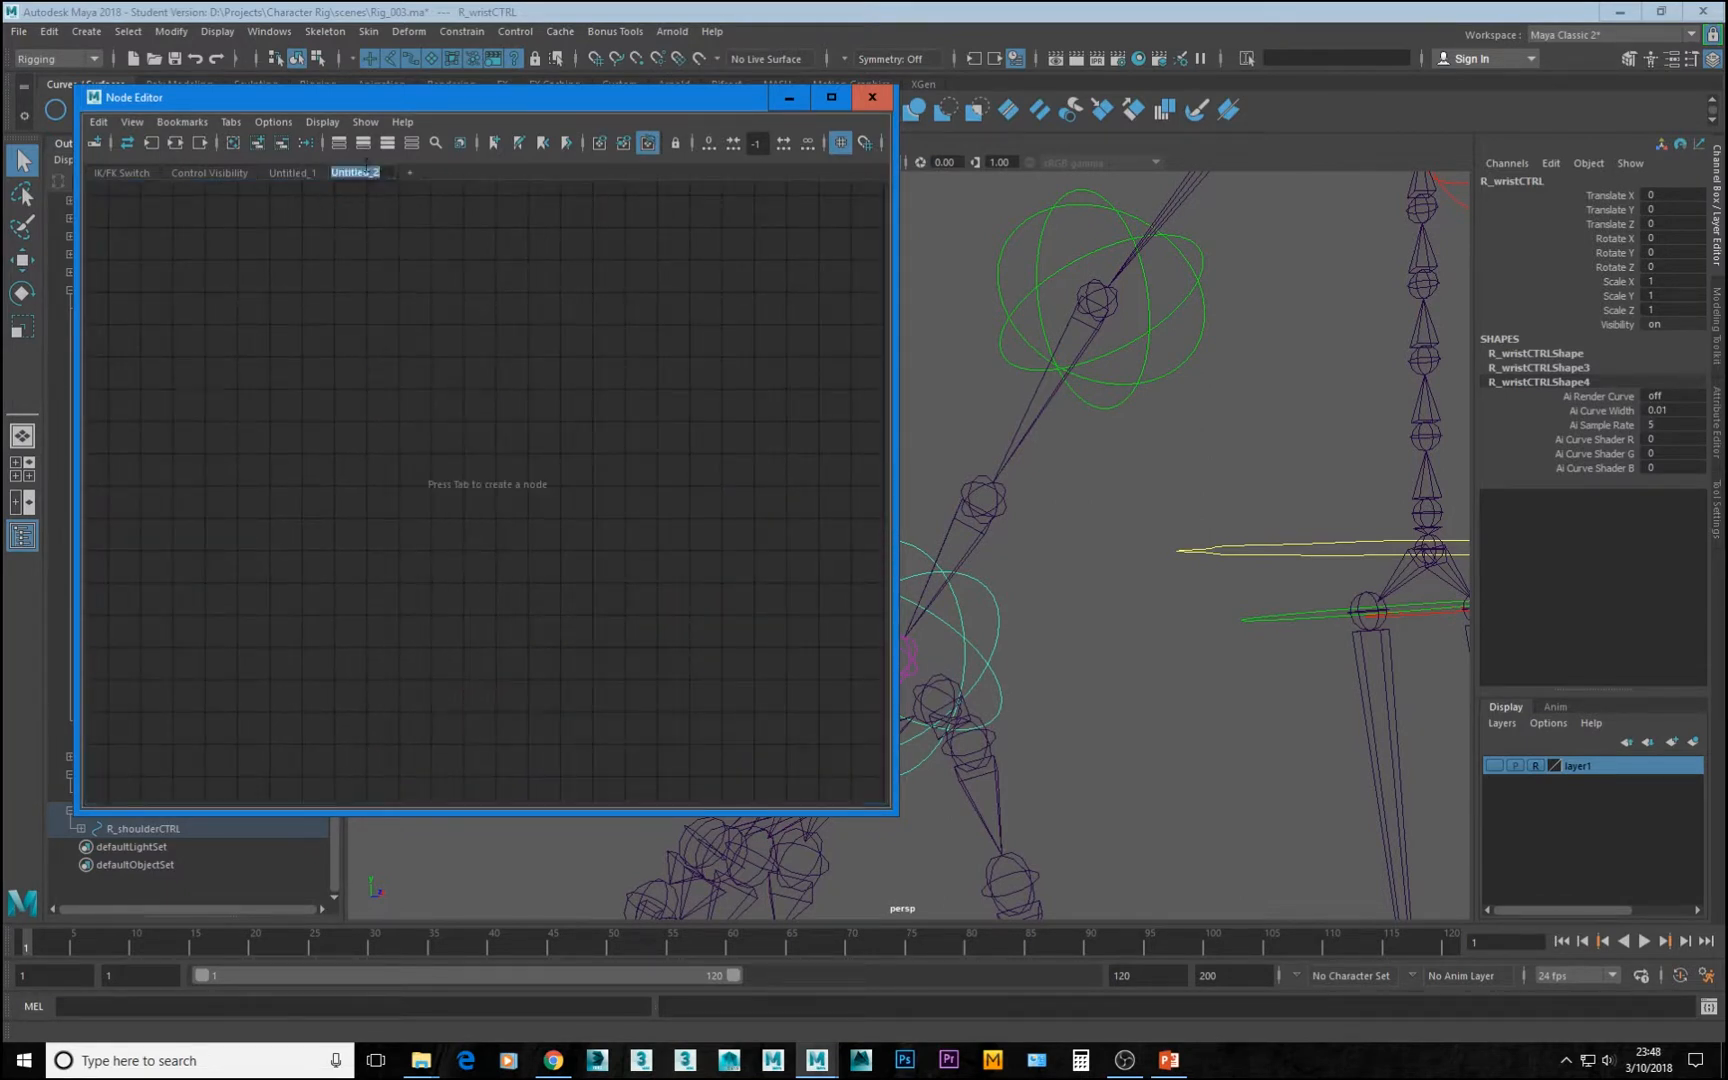
type("W")
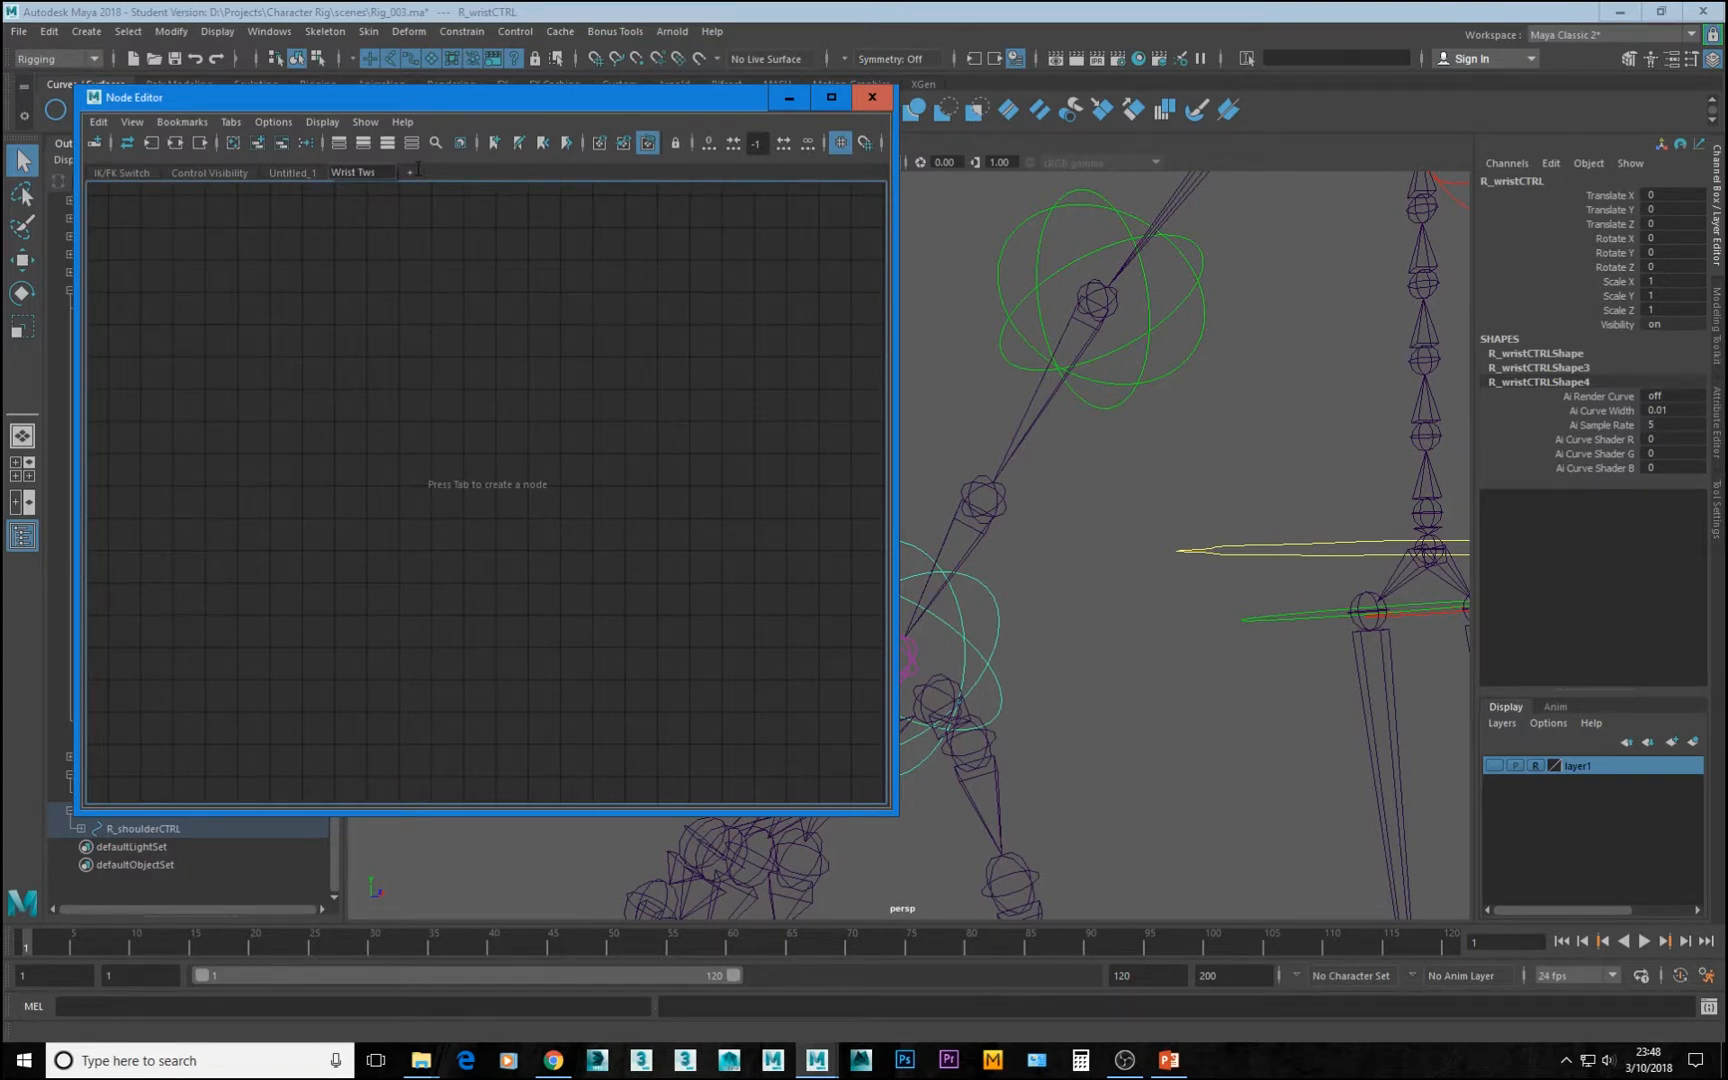
type("rist Twist")
key("Return")
Add L_wristCTRL to the Wrist Twist graph and move its node to the graph's left side
right_click_drag(1297, 612, 802, 582, "alt")
middle_click_drag(1385, 592, 1125, 825, "alt")
left_click(1100, 712)
left_click_drag(1112, 695, 1113, 696)
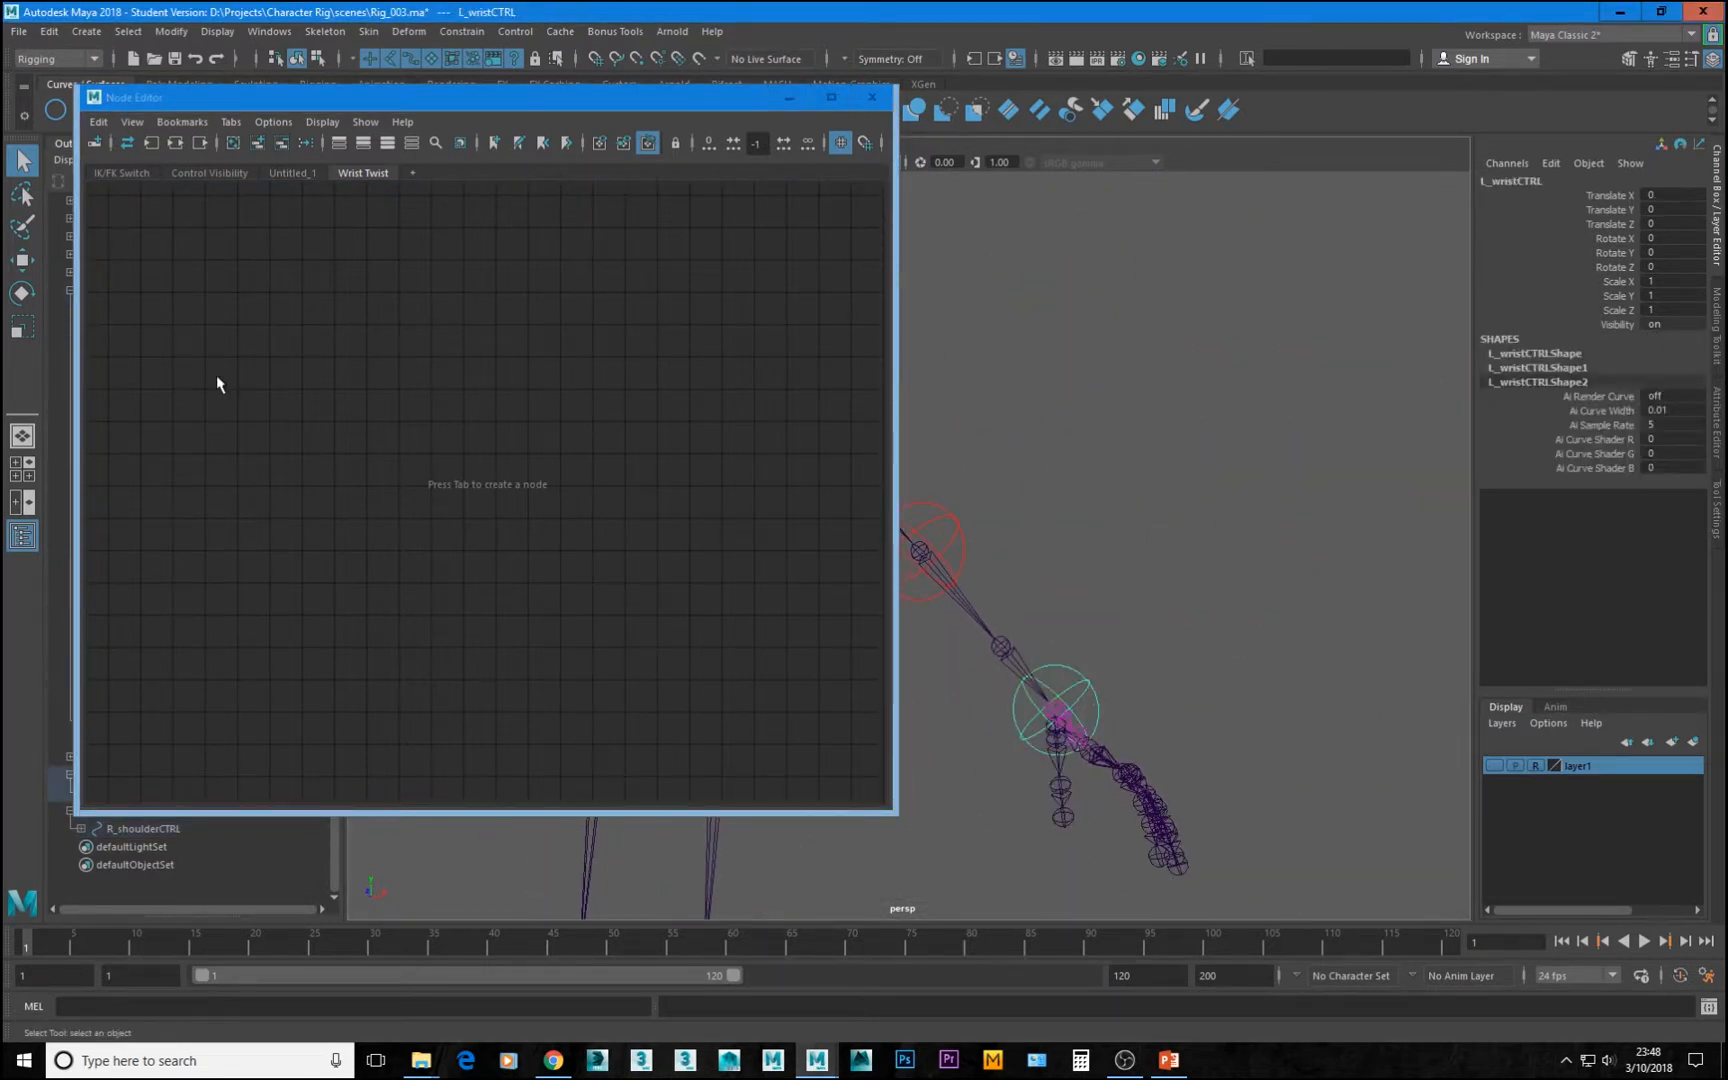
left_click(256, 150)
left_click_drag(460, 290, 183, 231)
middle_click_drag(536, 352, 632, 421, "alt")
Add the L_FK_wrist and L_FK_forearm joints to the Wrist Twist graph
middle_click_drag(872, 591, 1106, 529, "alt")
right_click_drag(1290, 660, 1420, 833, "alt")
left_click(1258, 779)
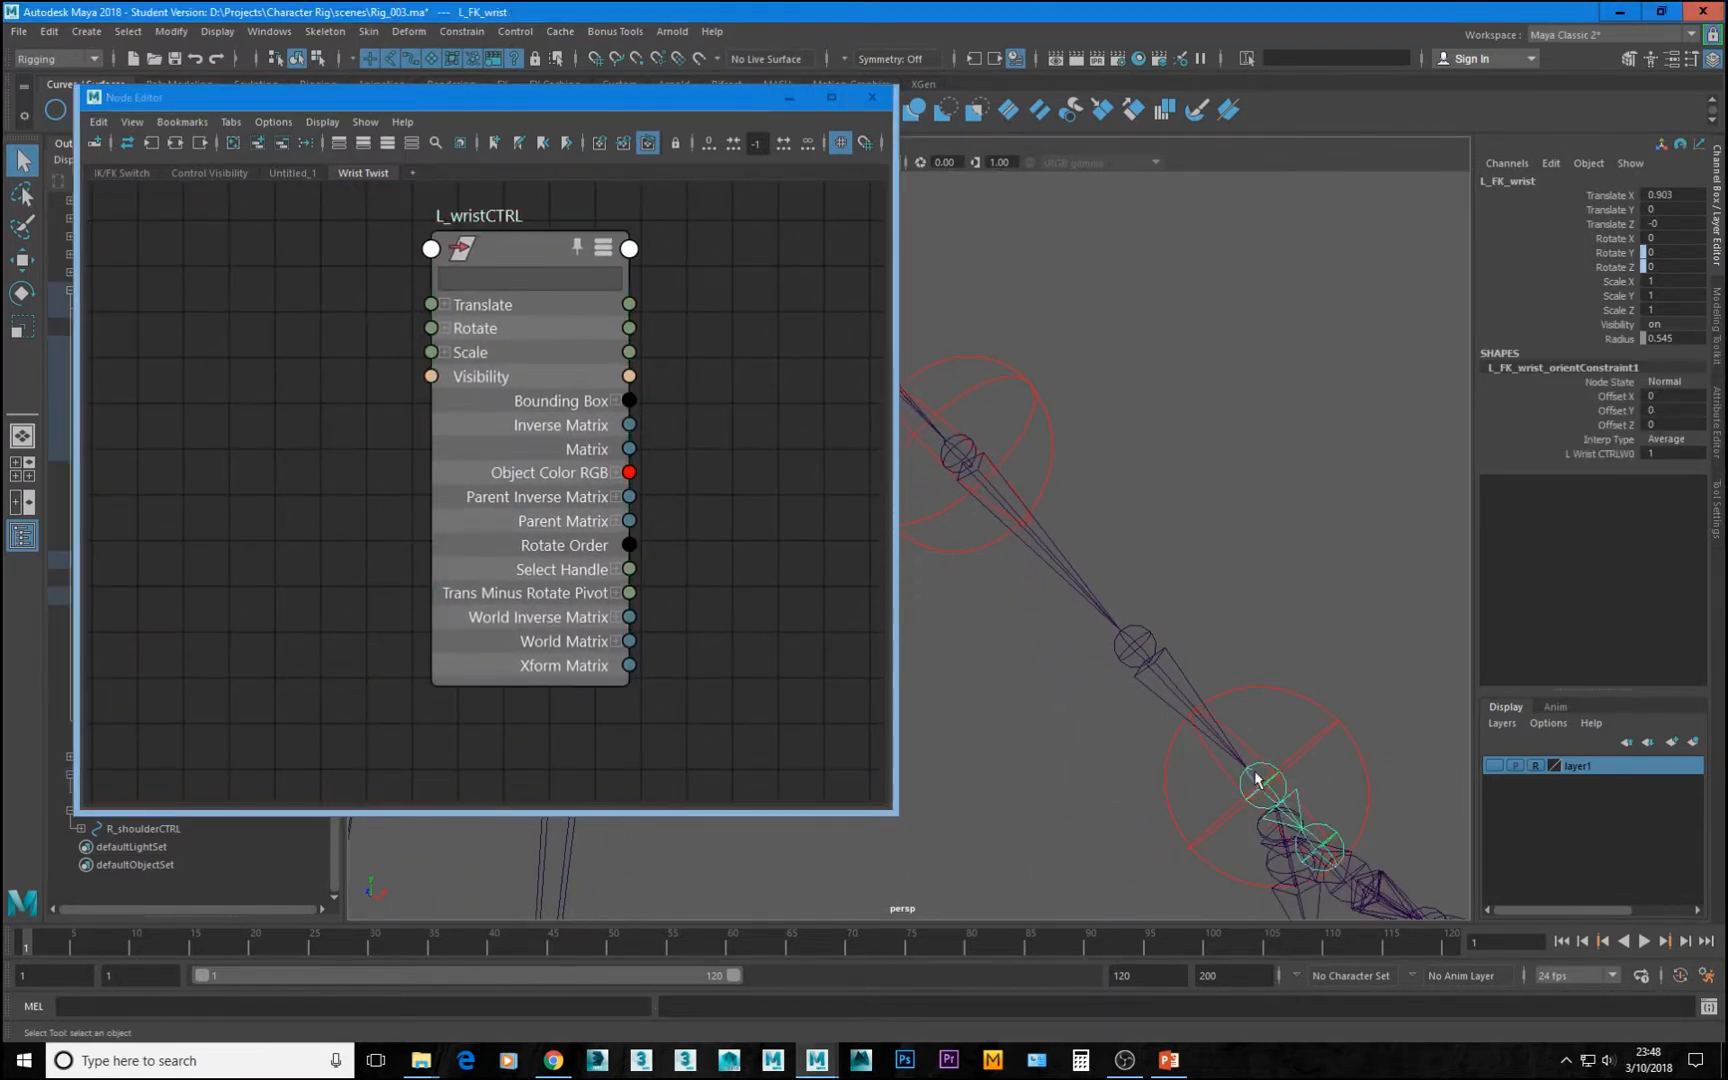
left_click(1152, 648, "shift")
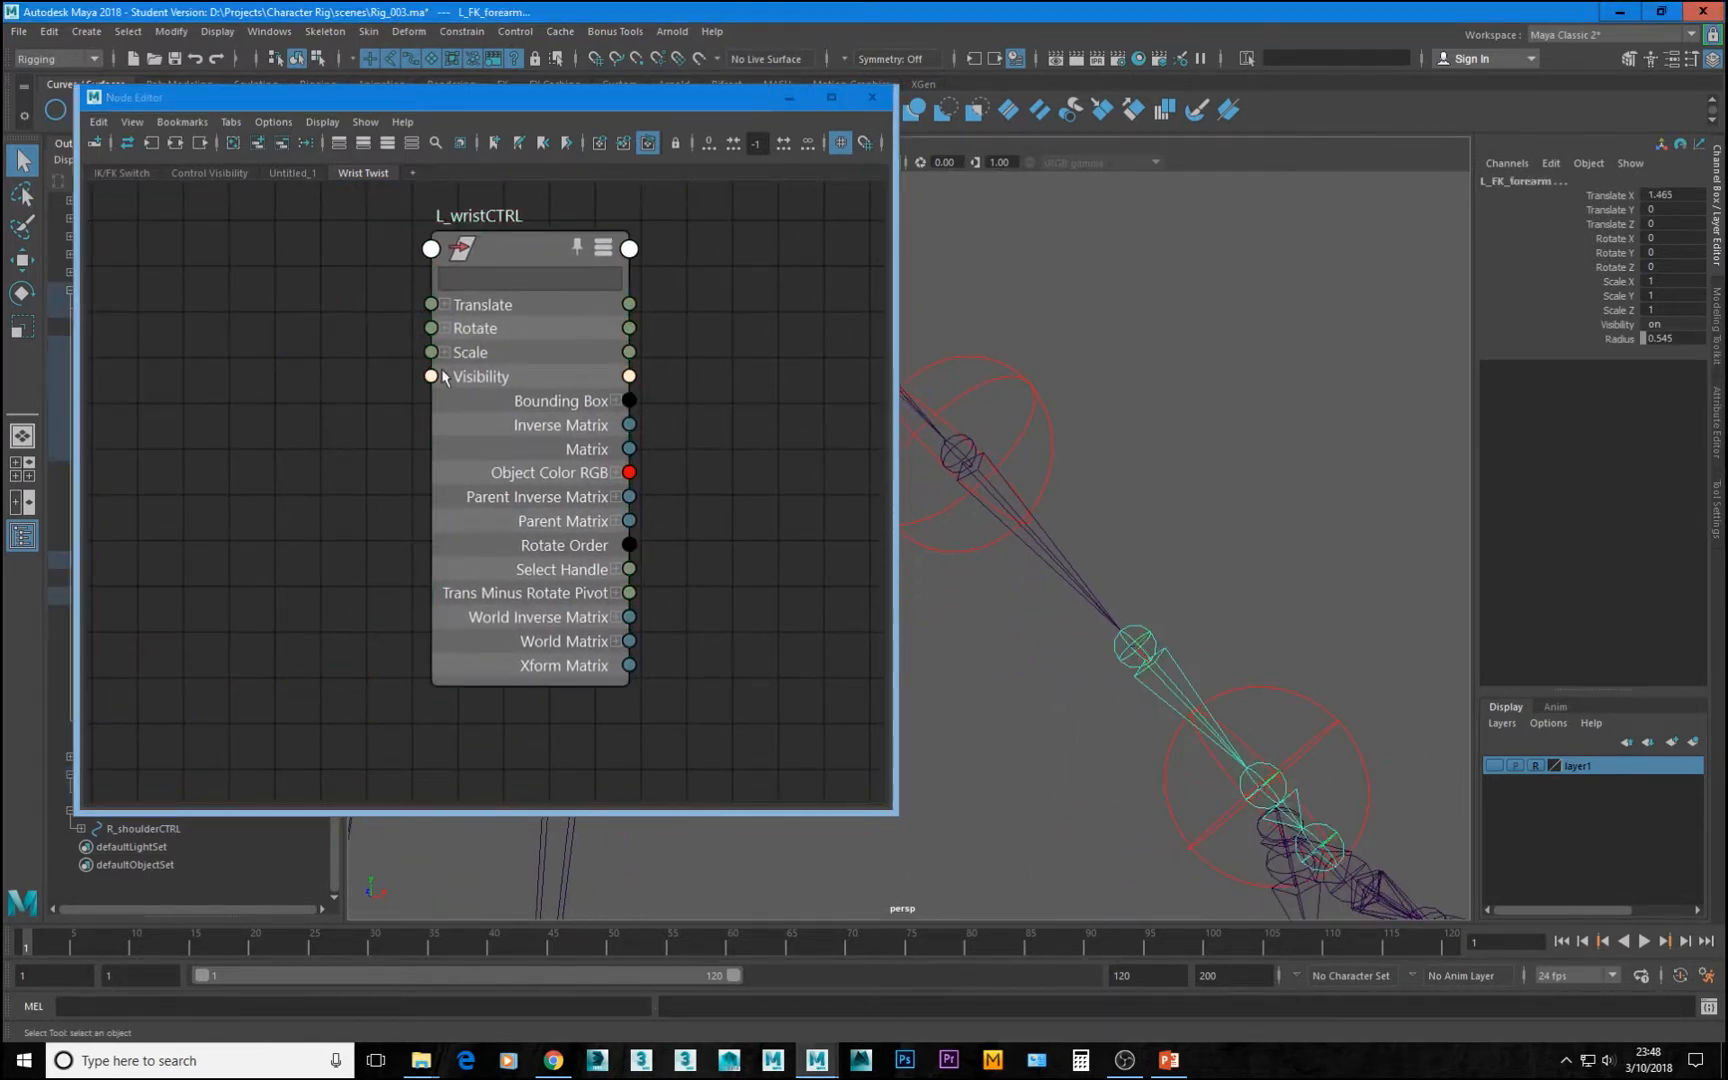
left_click(259, 146)
Arrange the joint nodes to the right of L_wristCTRL, with L_FK_wrist below L_FK_forearm
middle_click_drag(660, 420, 417, 431, "alt")
left_click(400, 293)
left_click_drag(381, 335, 491, 740)
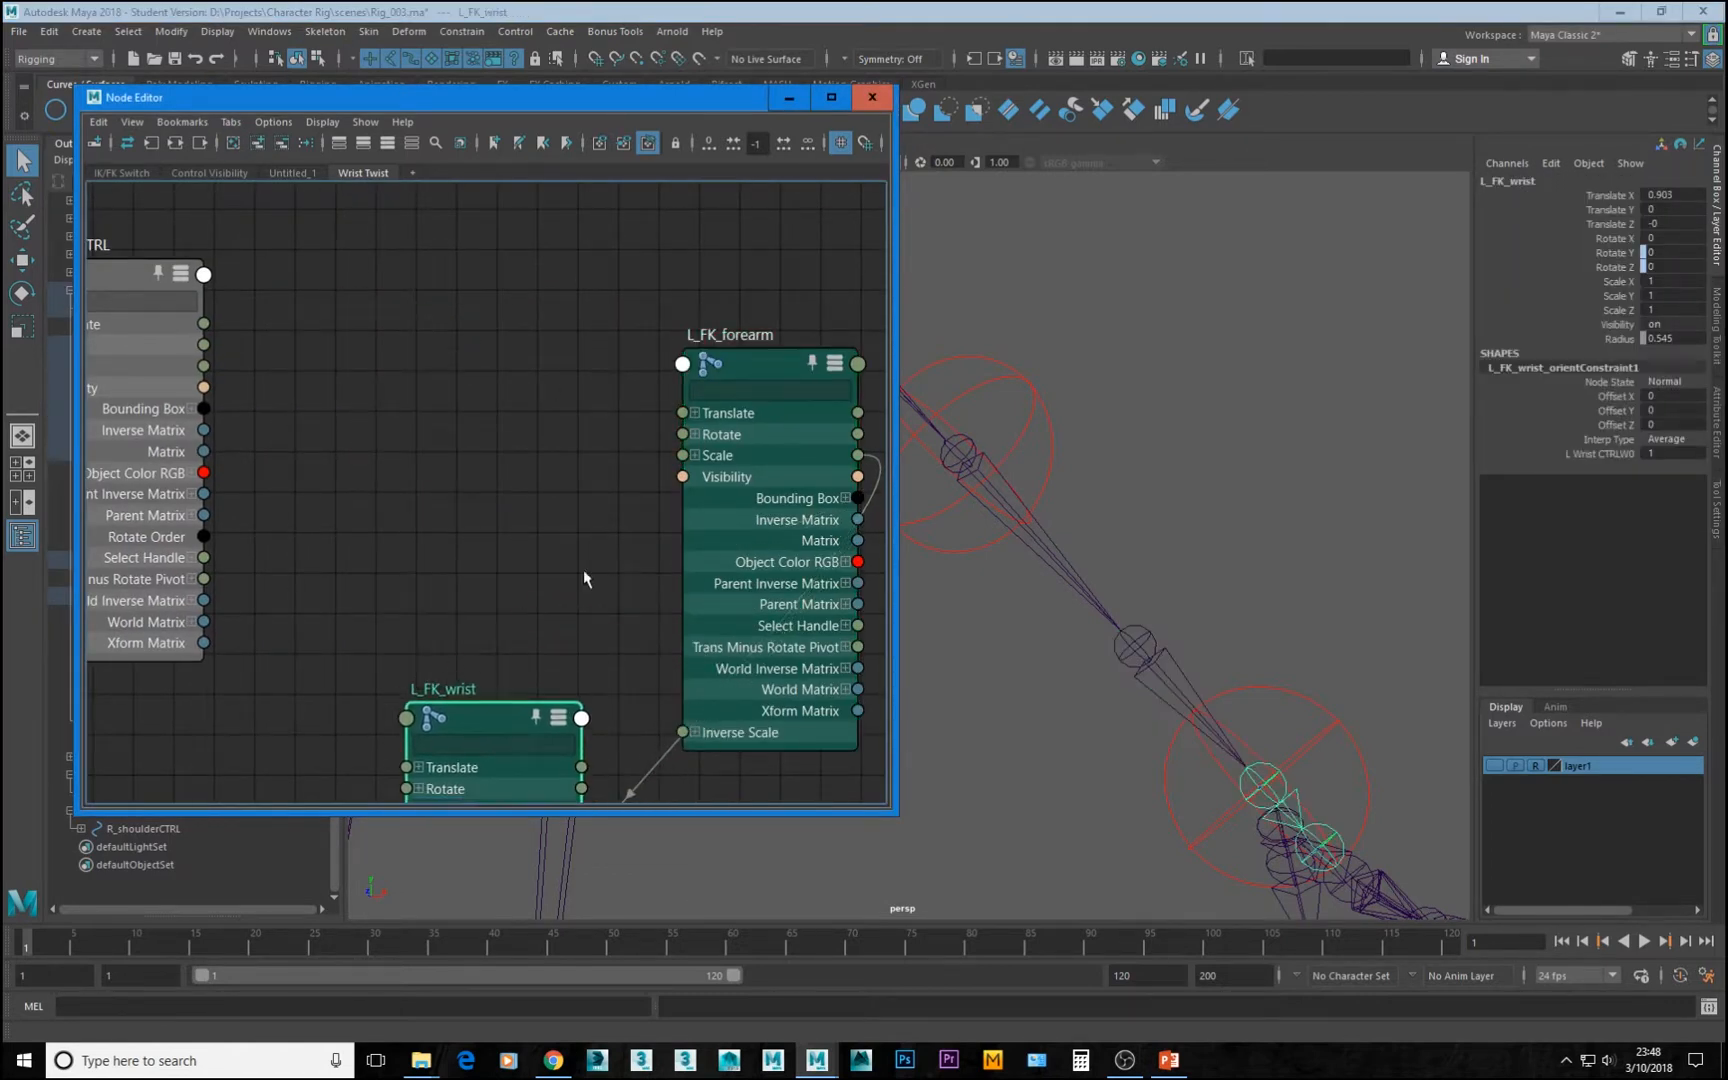
left_click_drag(740, 378, 705, 283)
middle_click_drag(477, 744, 463, 680, "alt")
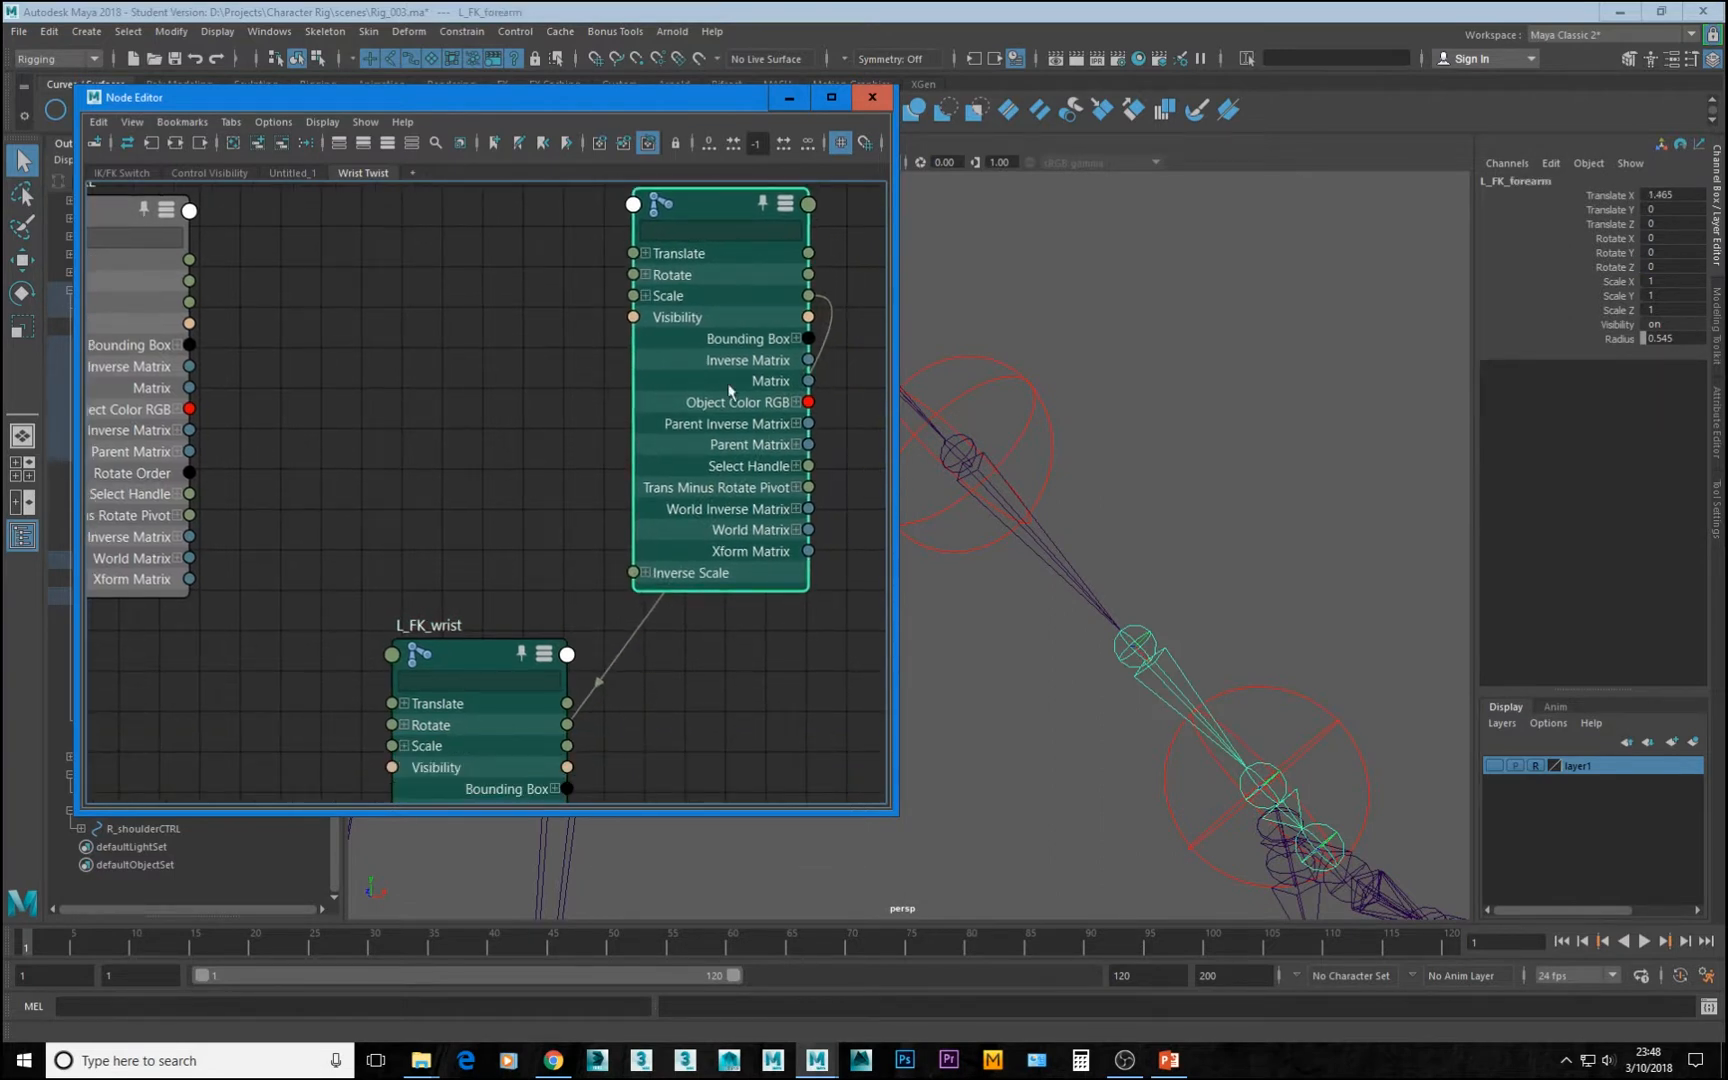
middle_click_drag(837, 244, 806, 410, "alt")
right_click_drag(668, 398, 572, 418, "alt")
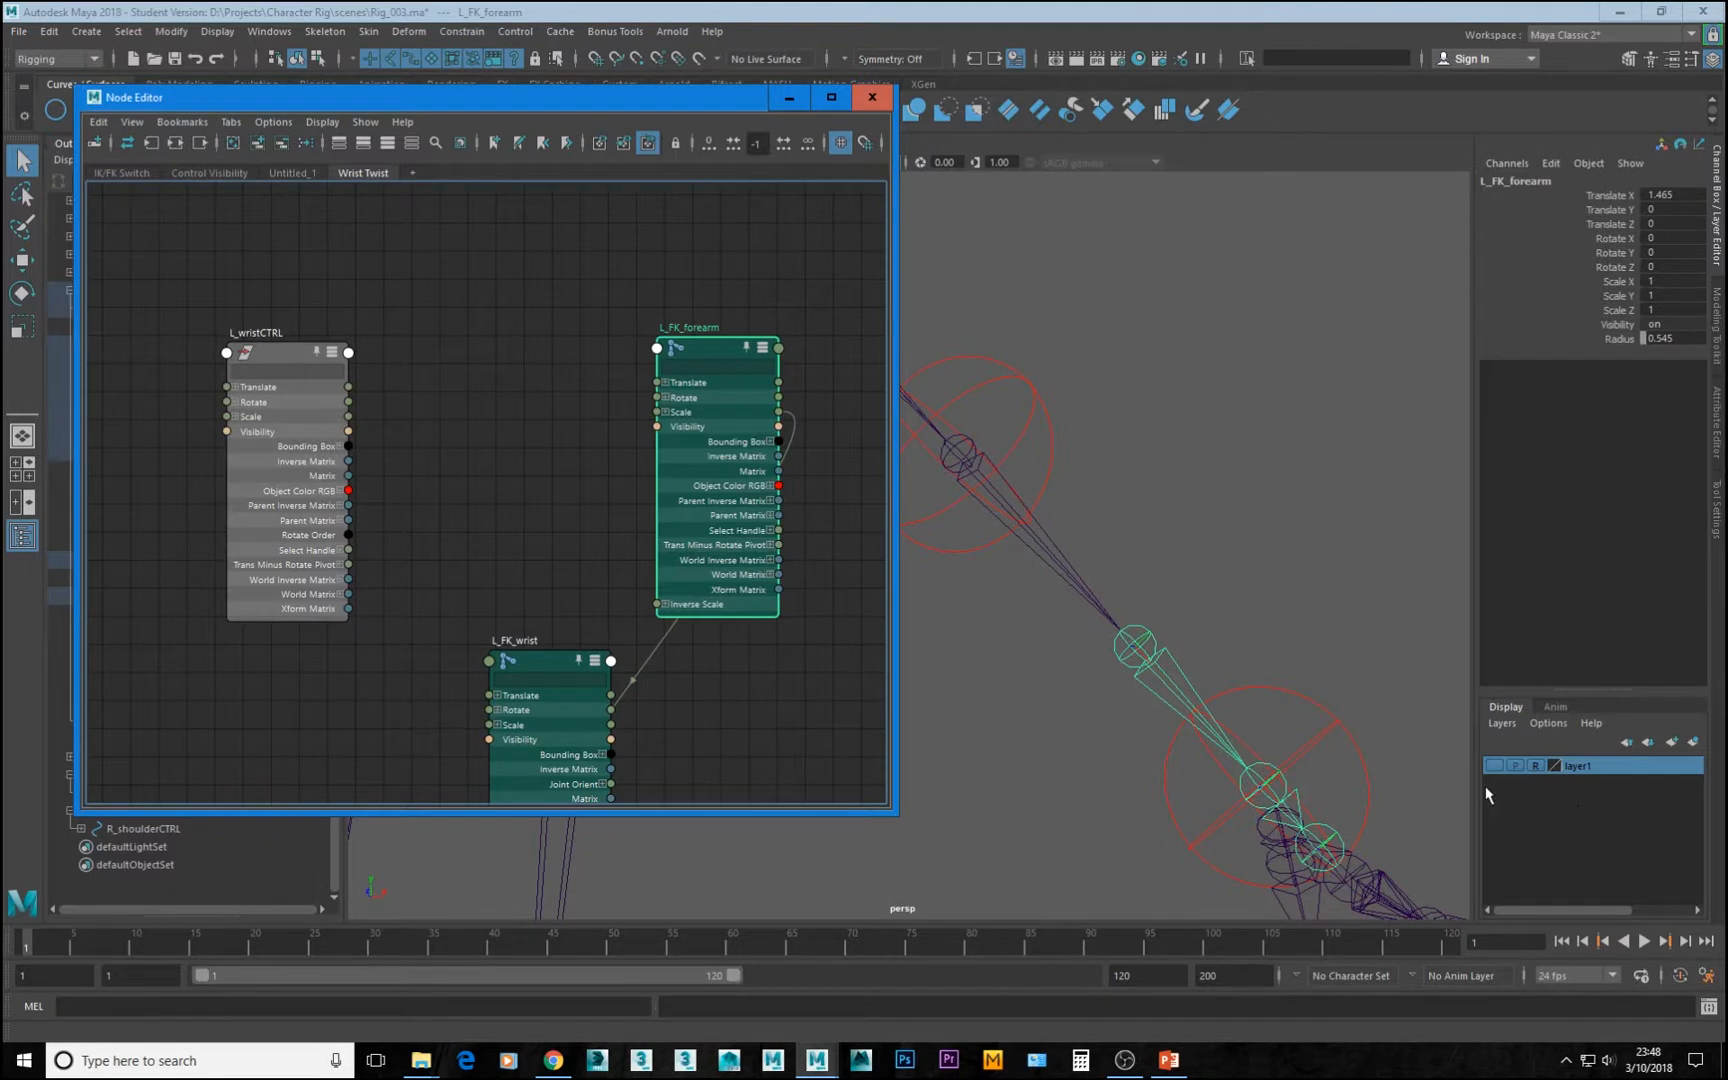
Test-rotate L_wristCTRL about 45° around its X axis and reset its Rotate X to 0
middle_click_drag(1340, 793, 1416, 698, "alt")
left_click_drag(1416, 698, 1435, 598, "alt")
left_click(1438, 690)
key("f")
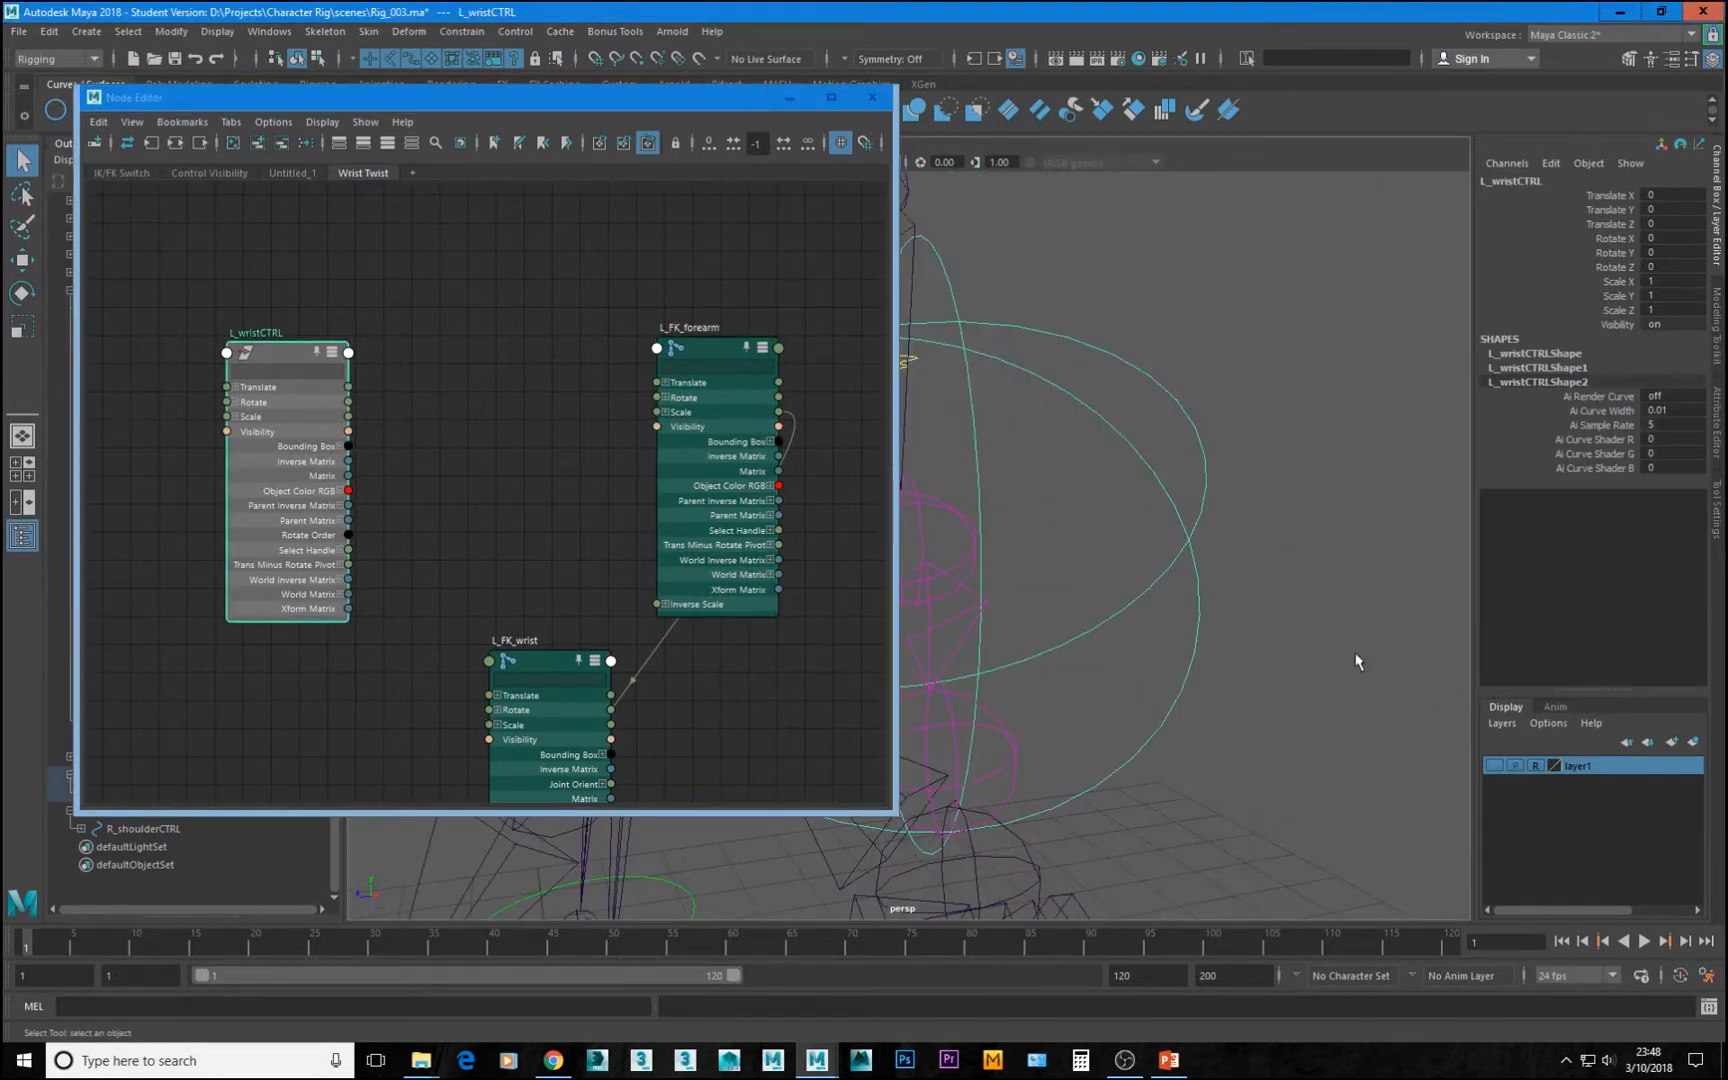
right_click_drag(1146, 585, 1334, 583, "alt")
left_click_drag(1334, 583, 1269, 483, "alt")
key("e")
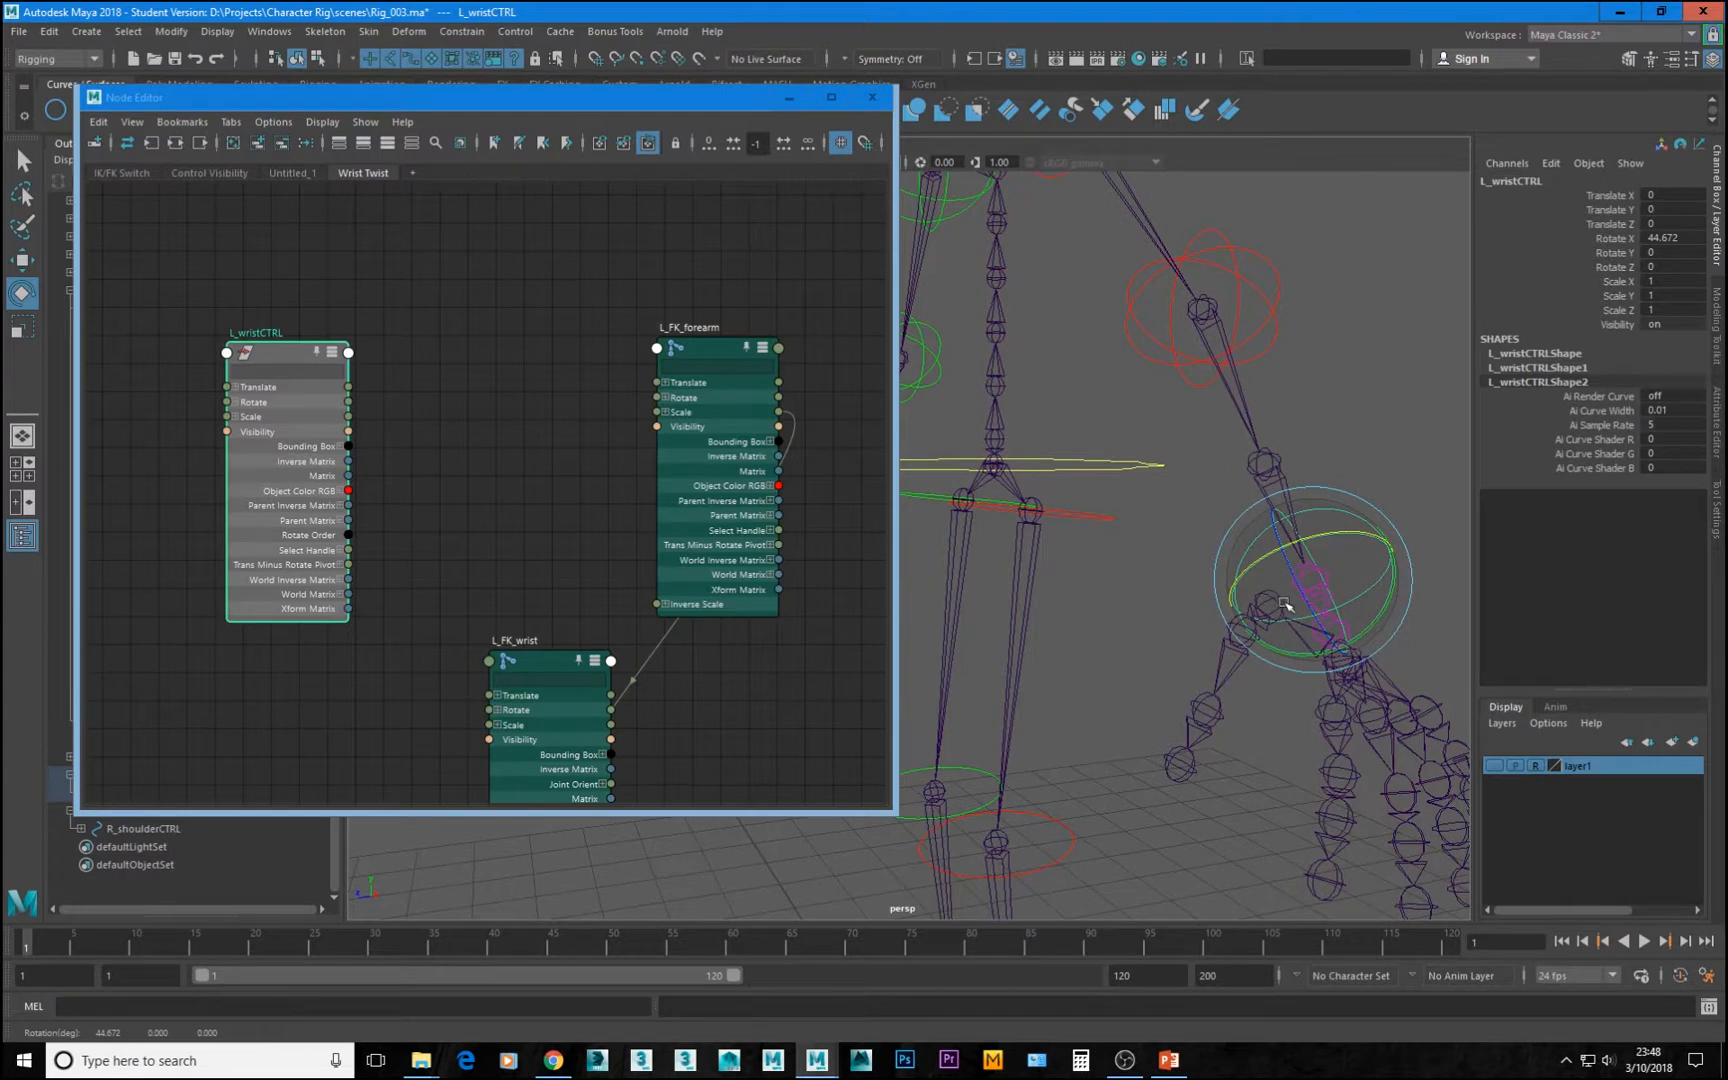
middle_click_drag(1423, 613, 1088, 510, "alt")
scroll(1254, 636, "up", 4)
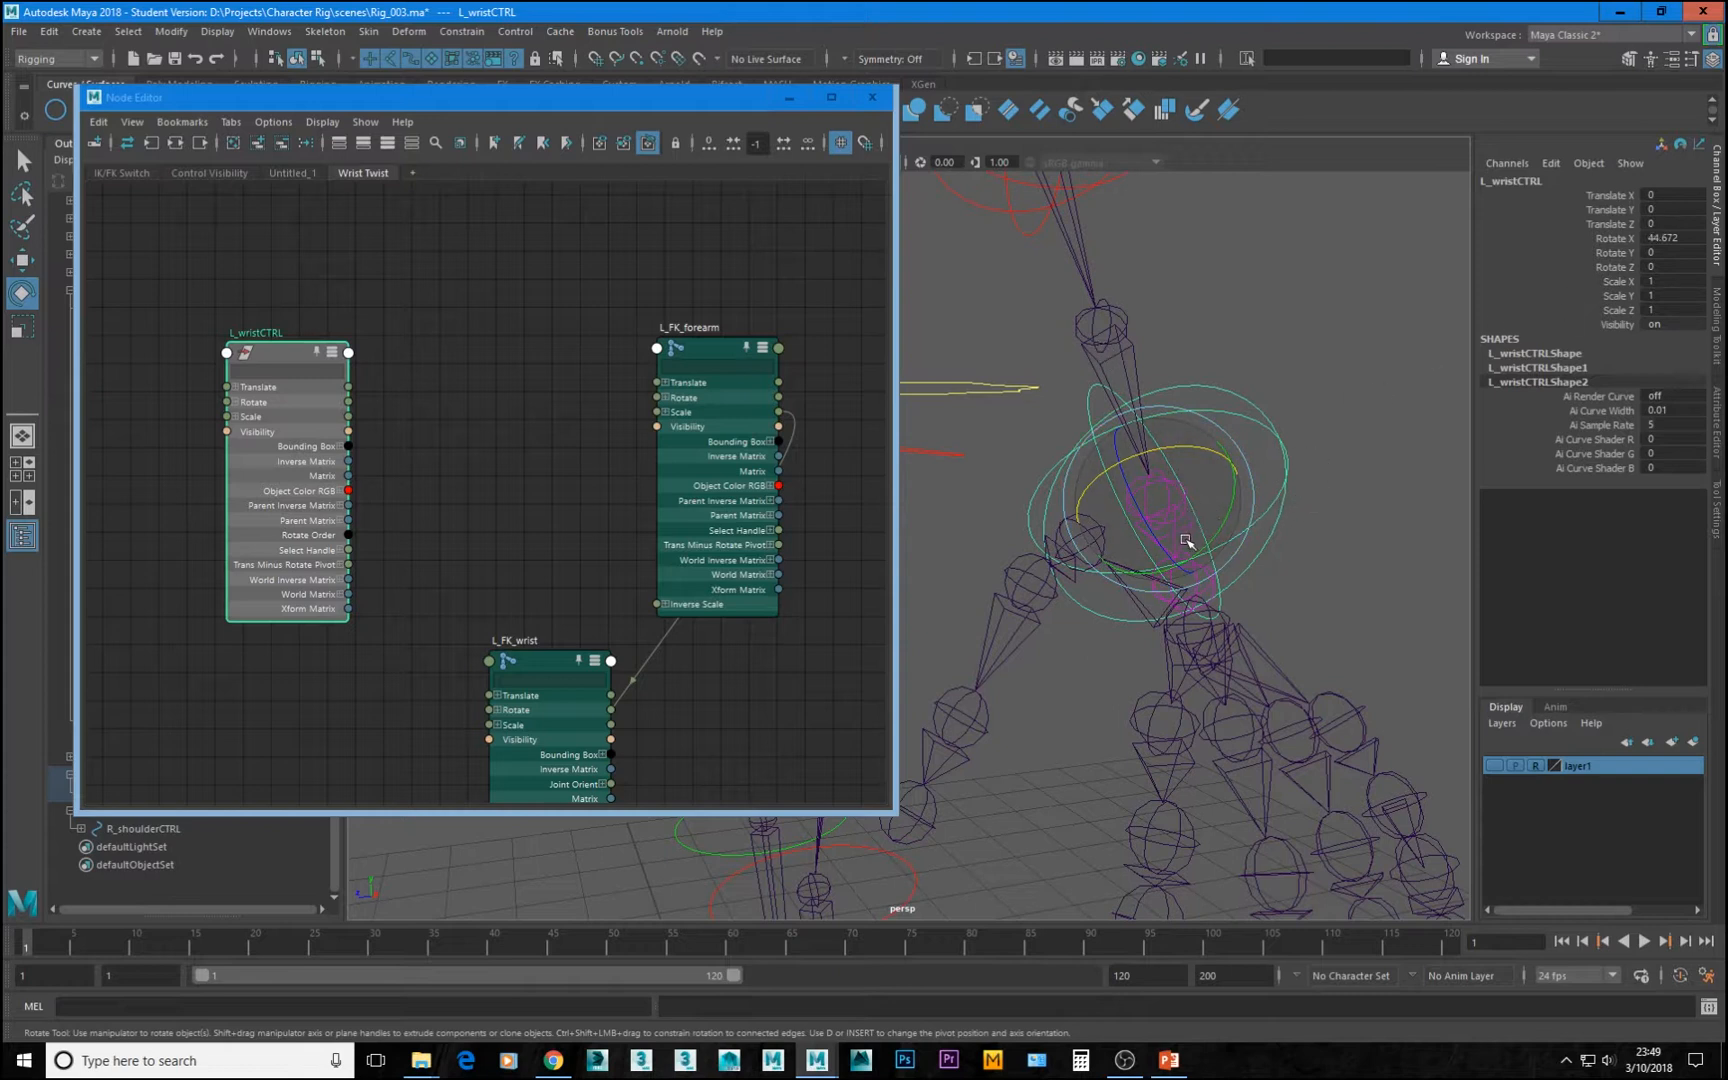
double_click(1664, 238)
type("0")
key("Return")
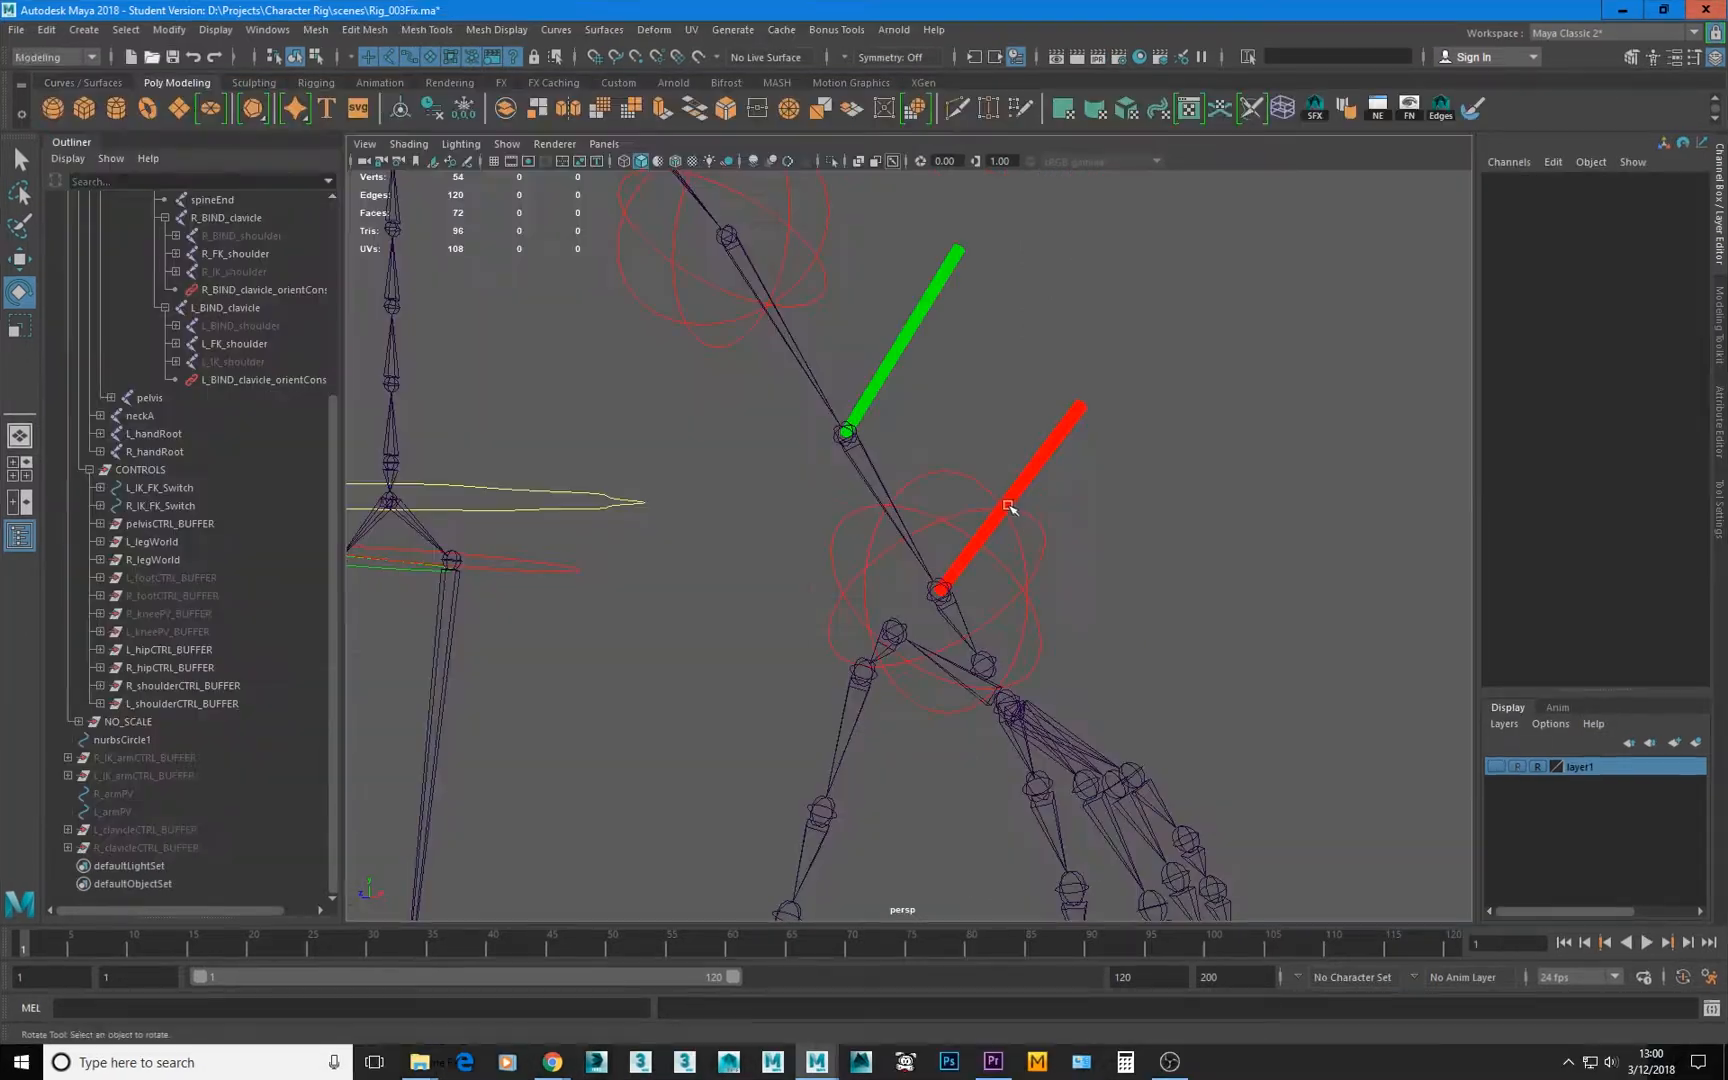
In the scene with the coloured cylinders, rotate L_wristCTRL around X and set its Rotate X to exactly 90
scroll(1013, 504, "up", 5)
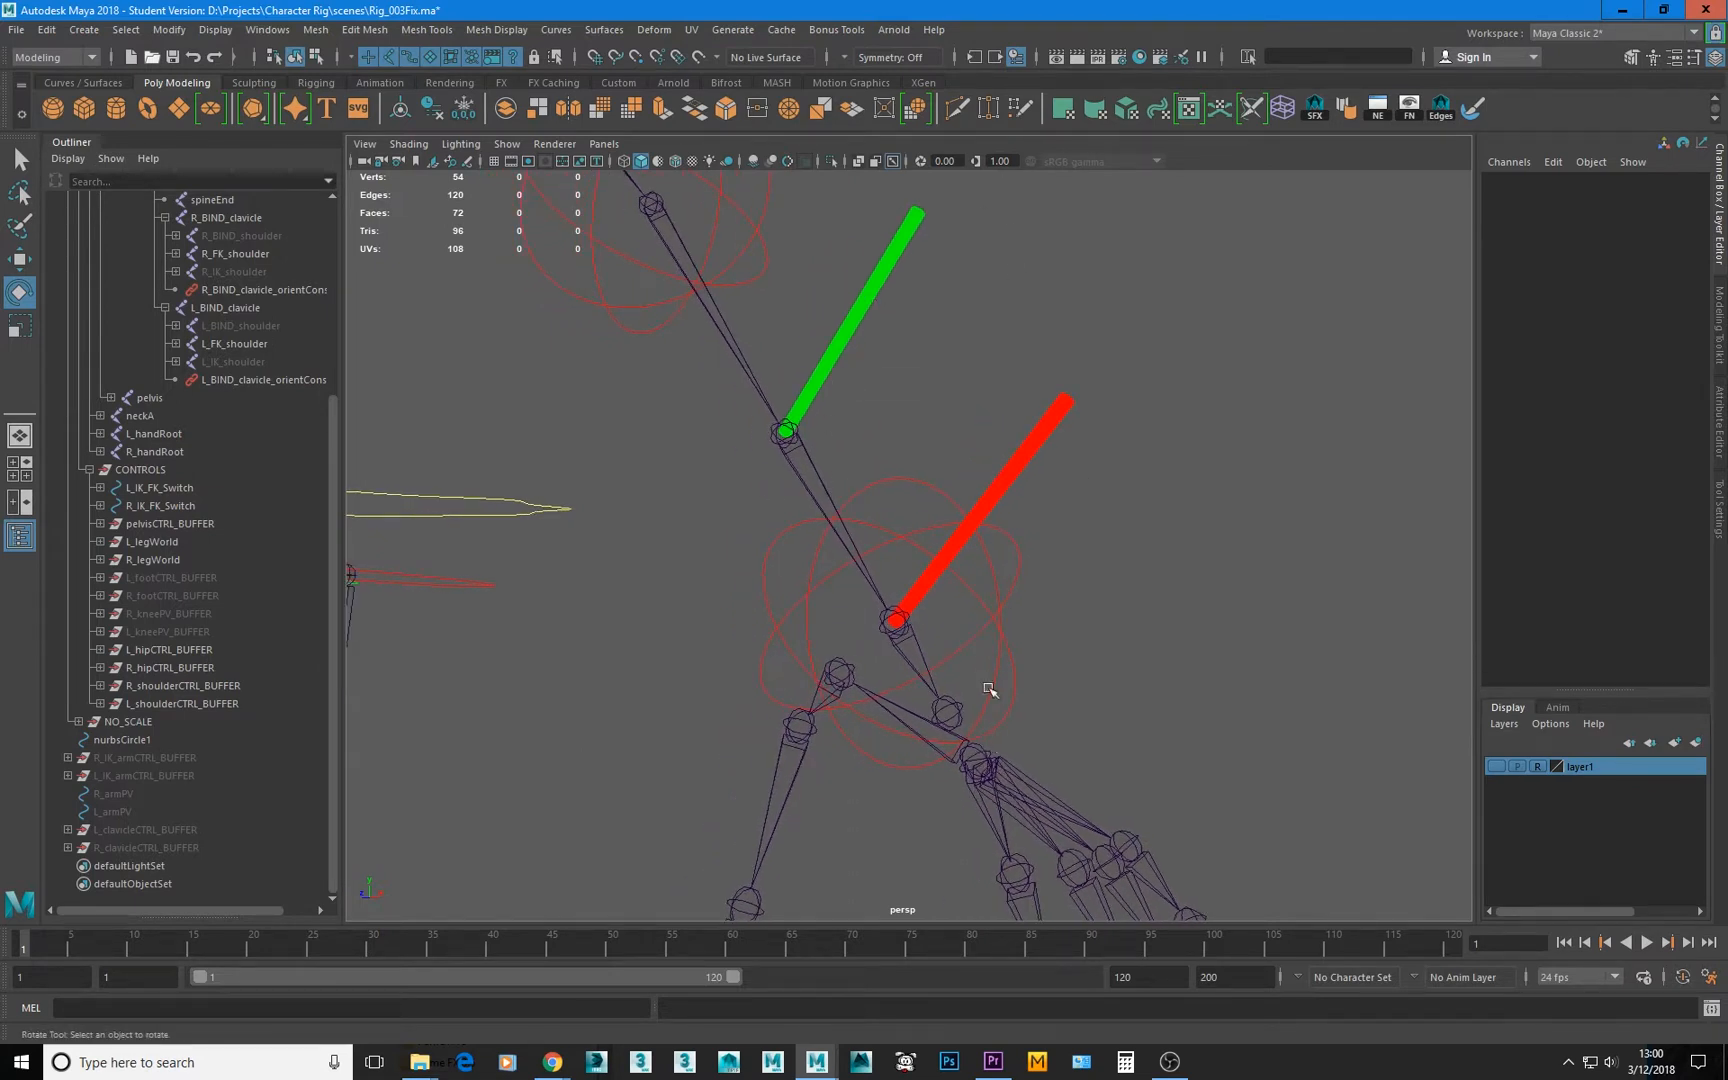
left_click(852, 329)
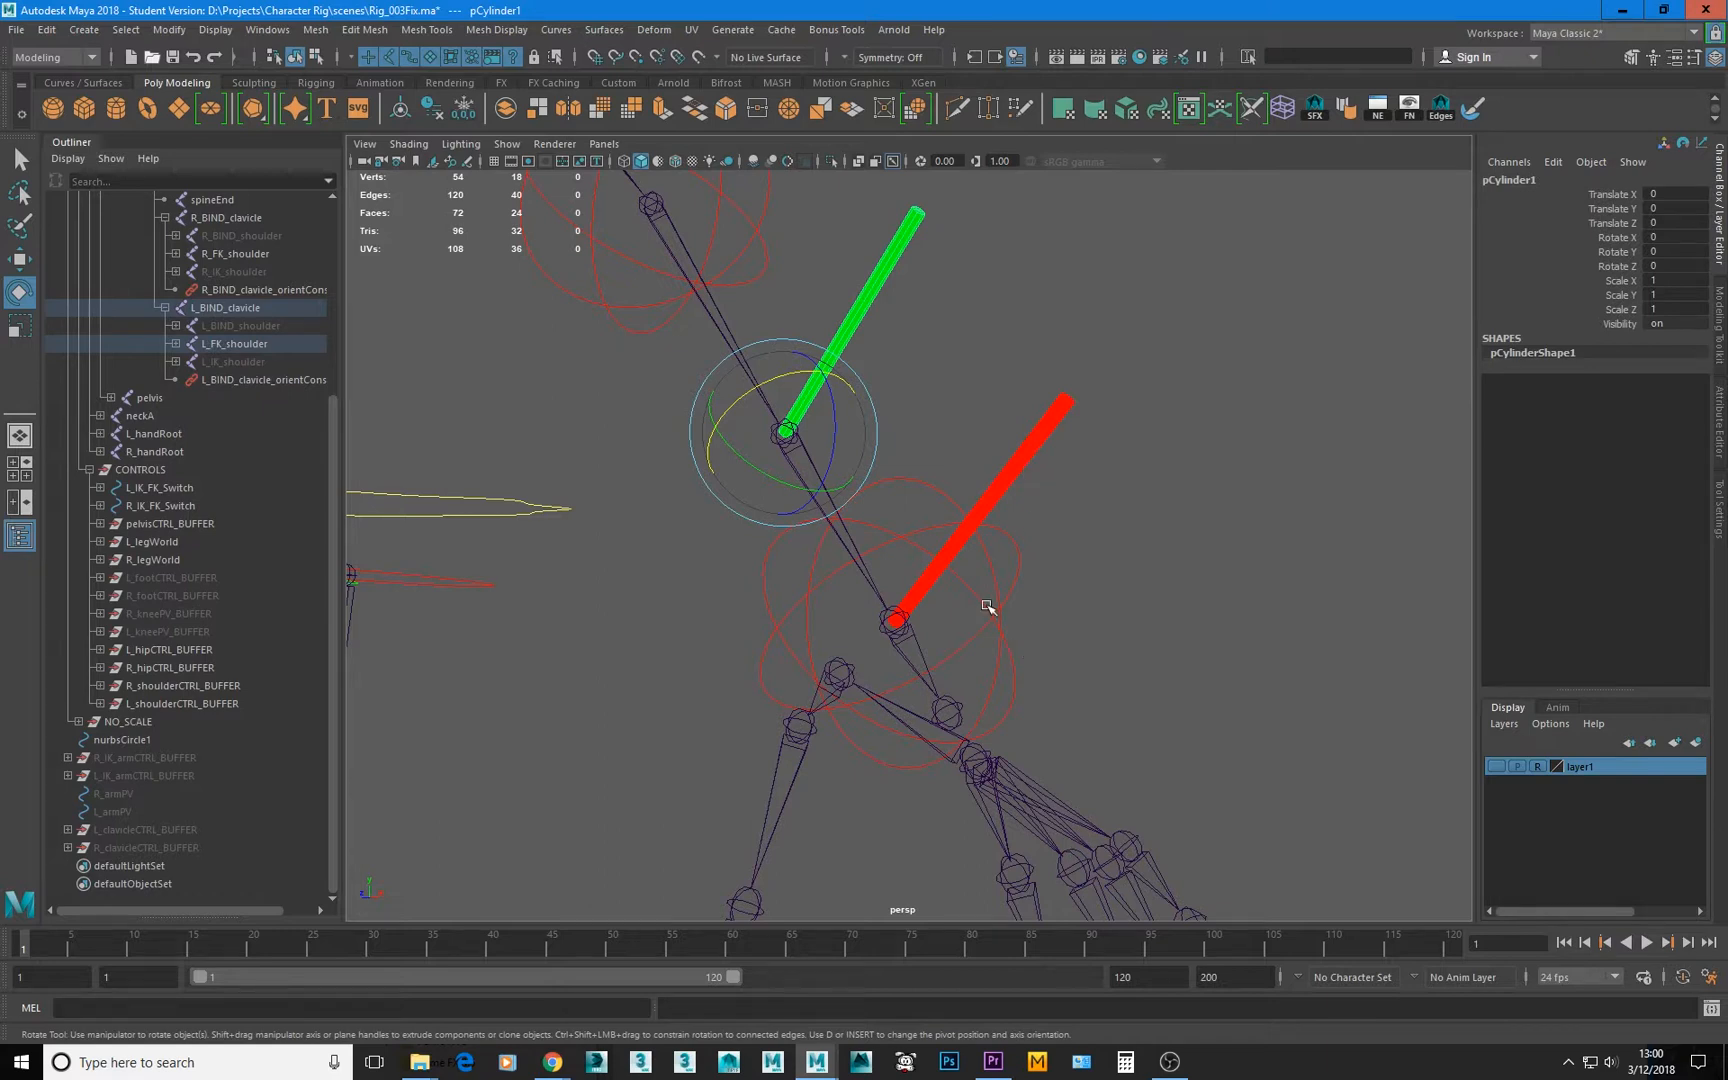
left_click(991, 608)
left_click_drag(905, 575, 949, 606)
left_click(1072, 447)
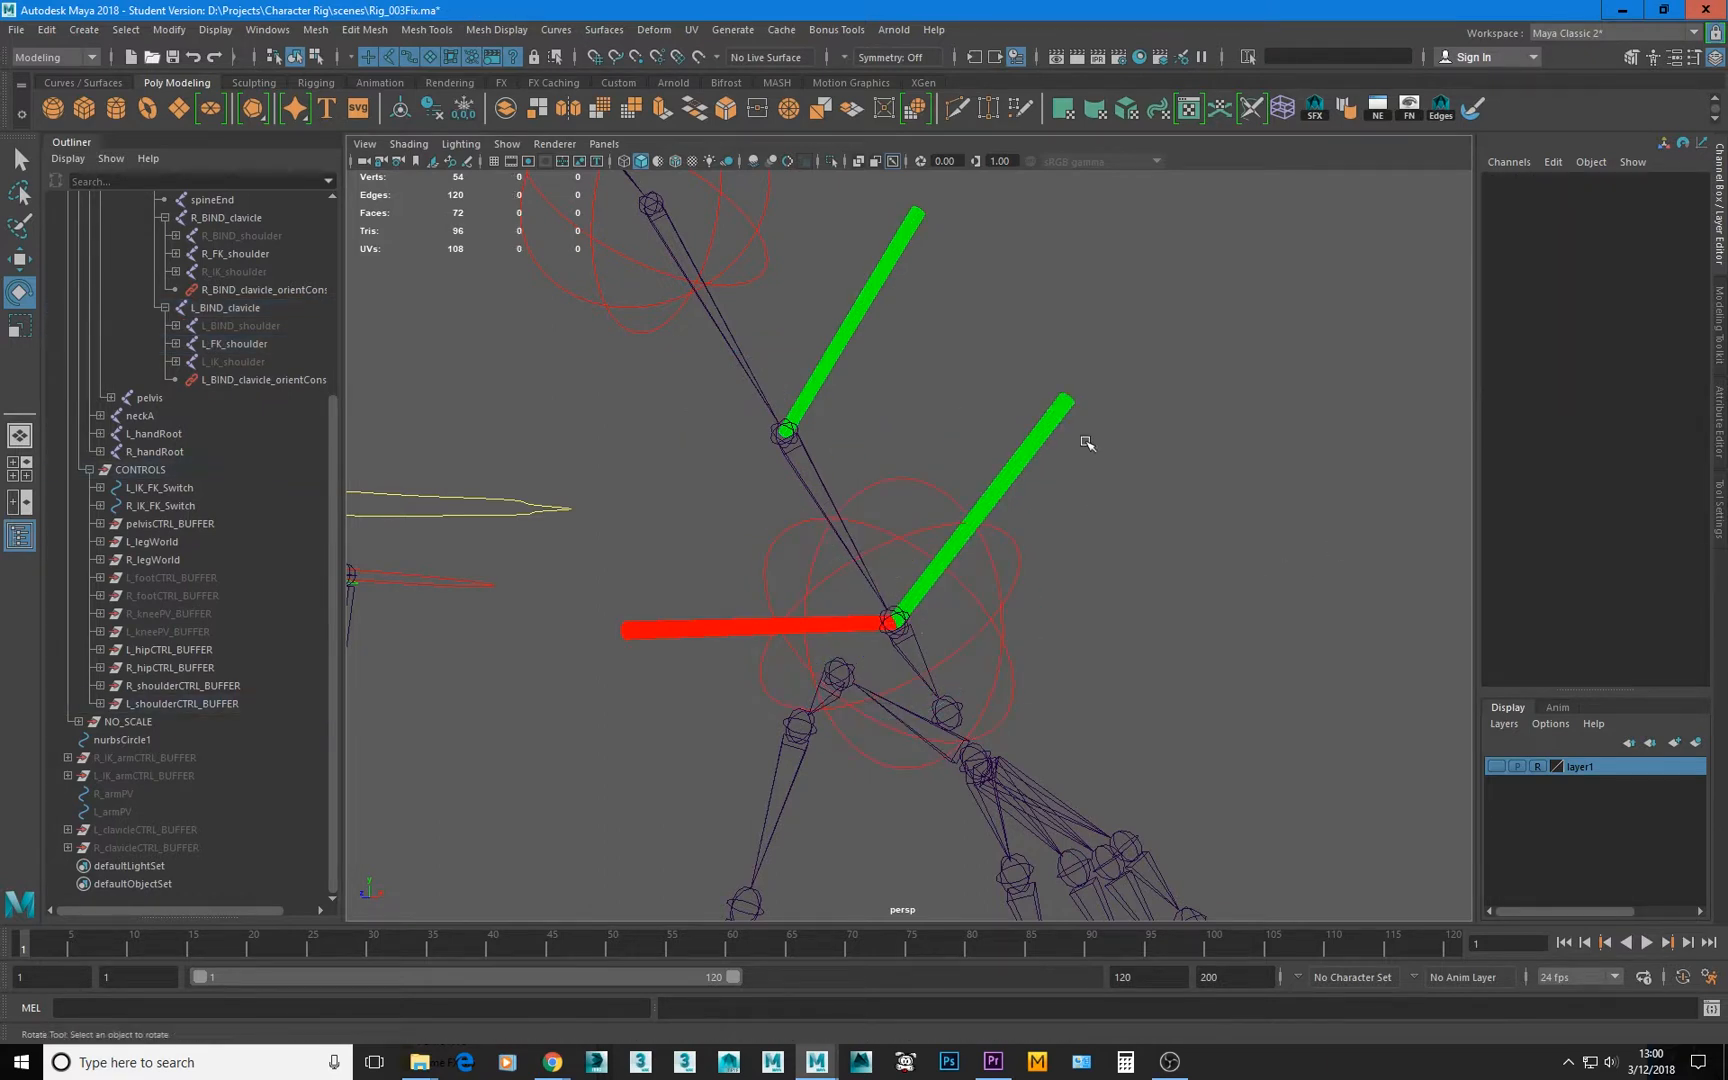
left_click(1046, 431)
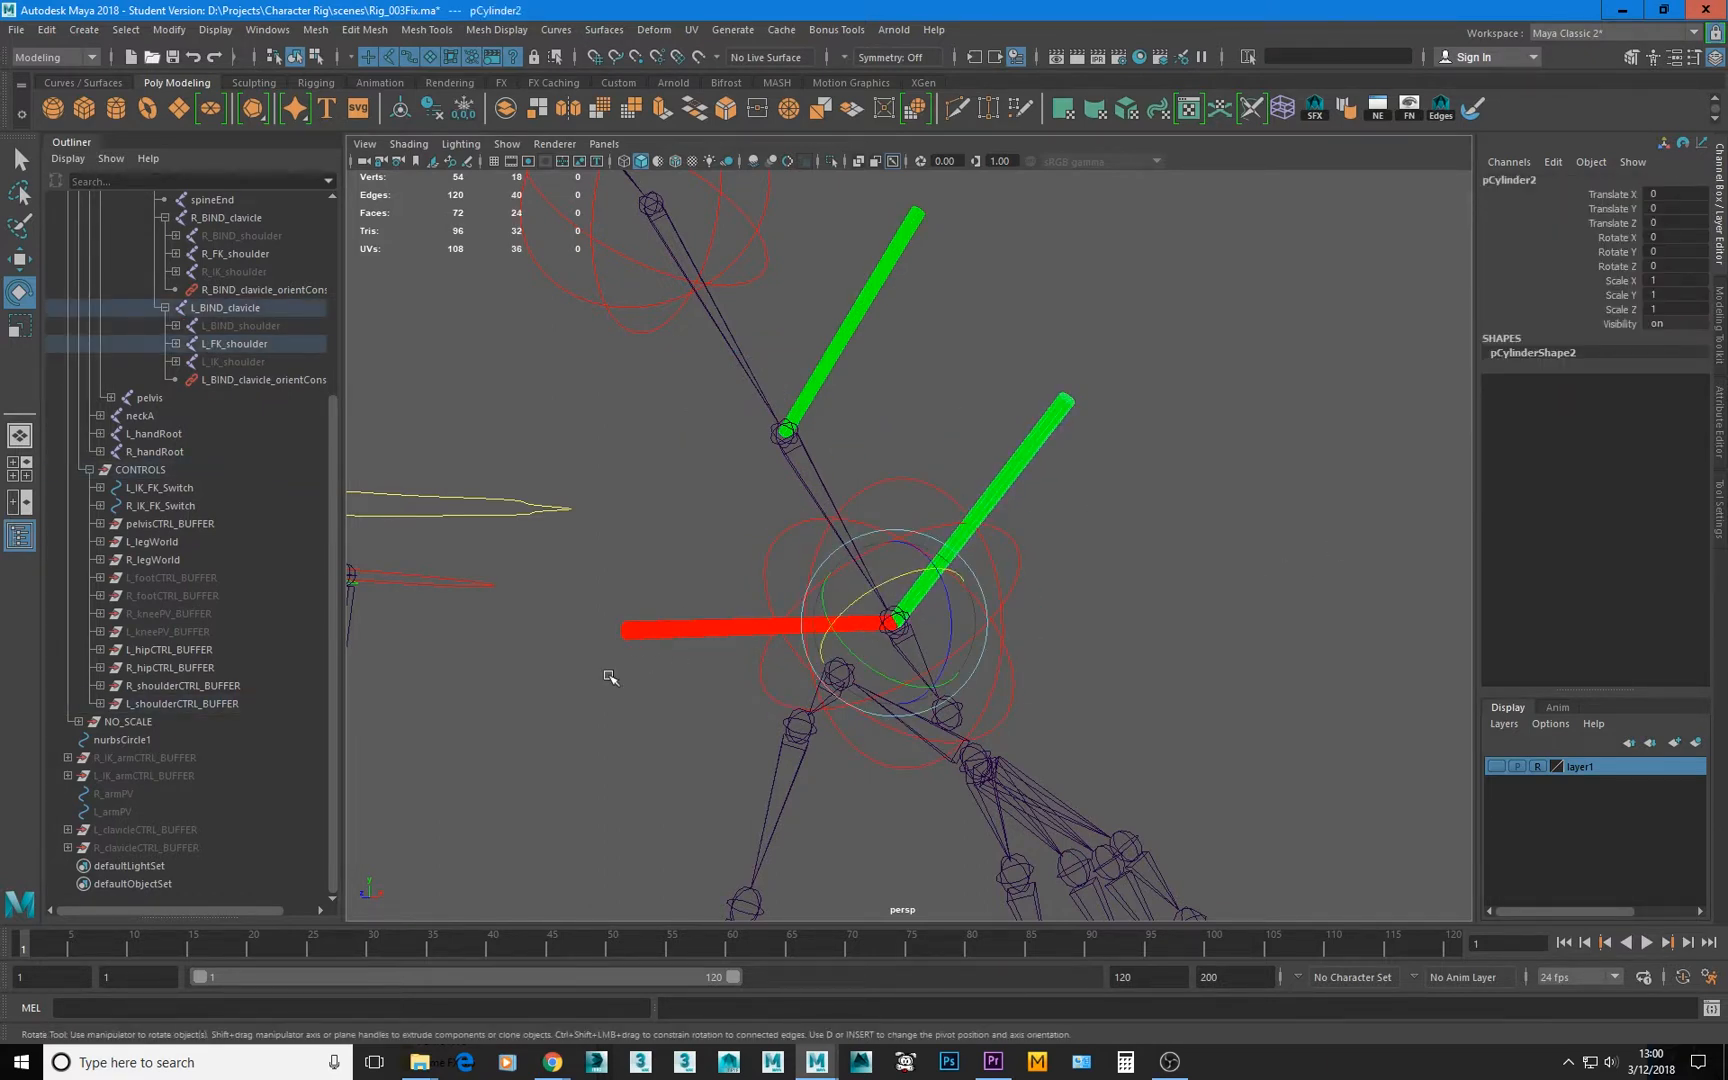
left_click_drag(1092, 533, 1085, 515, "alt")
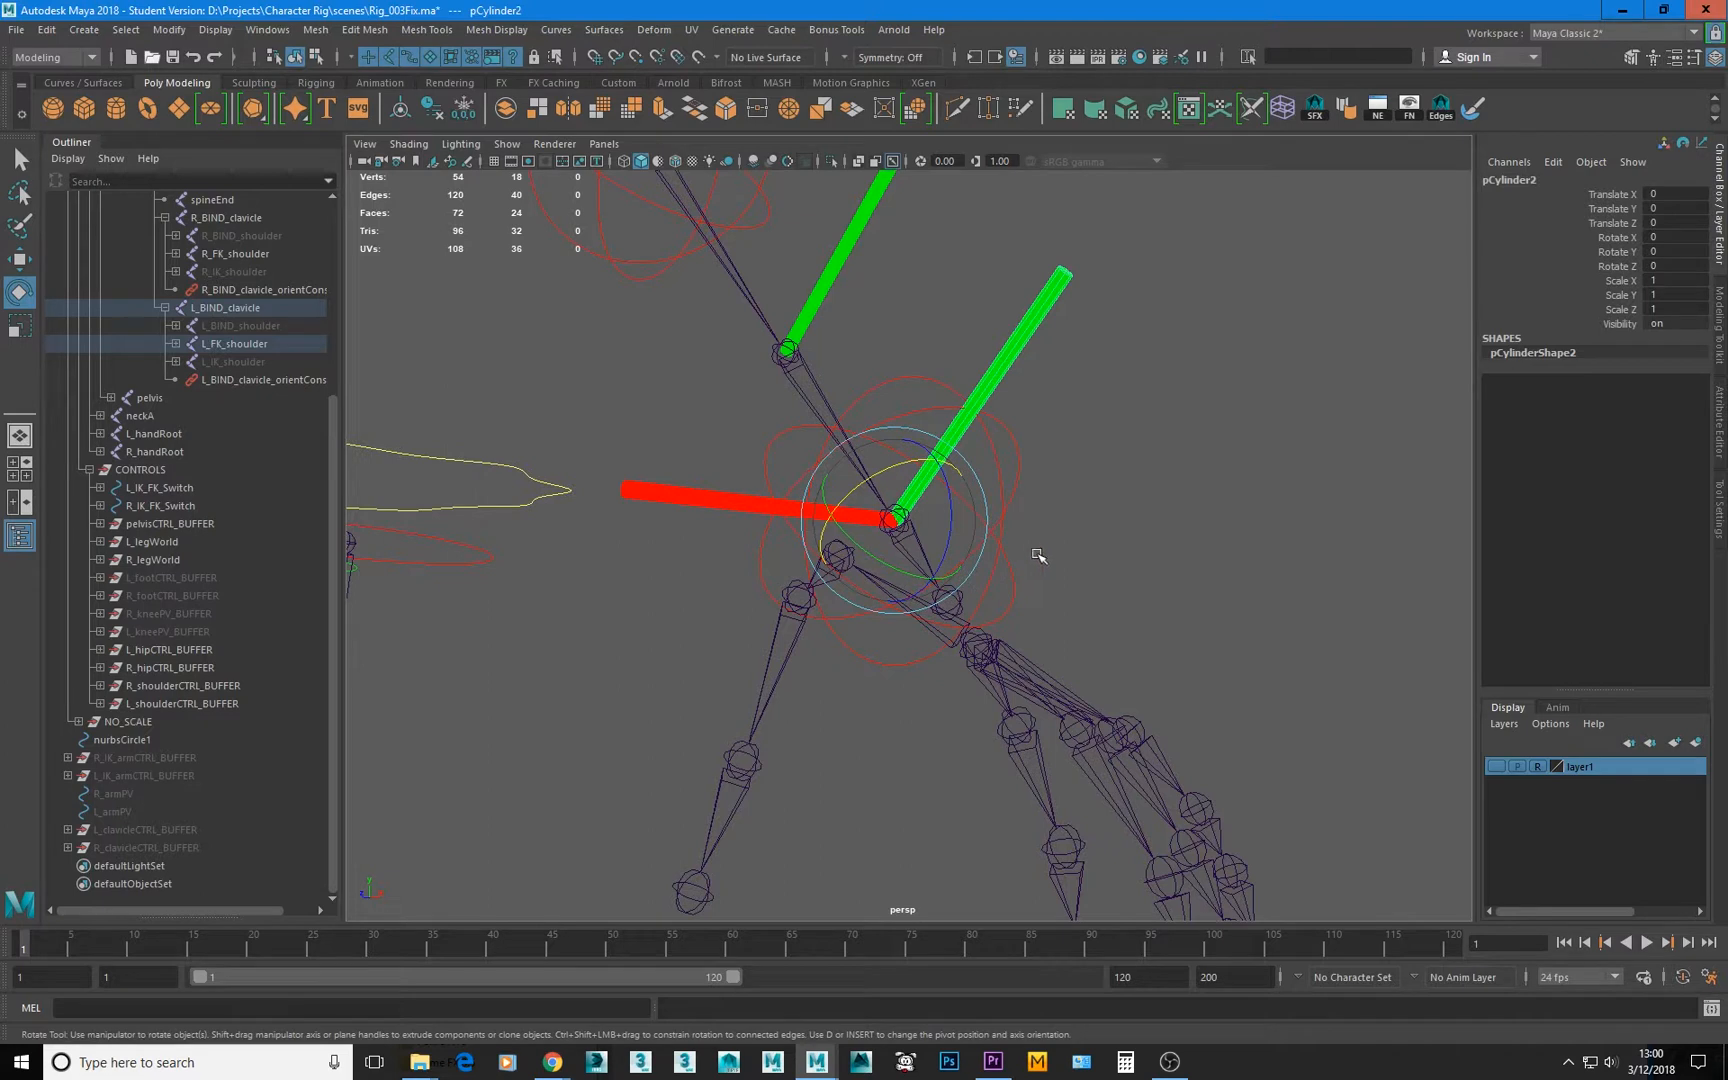
left_click(1014, 467)
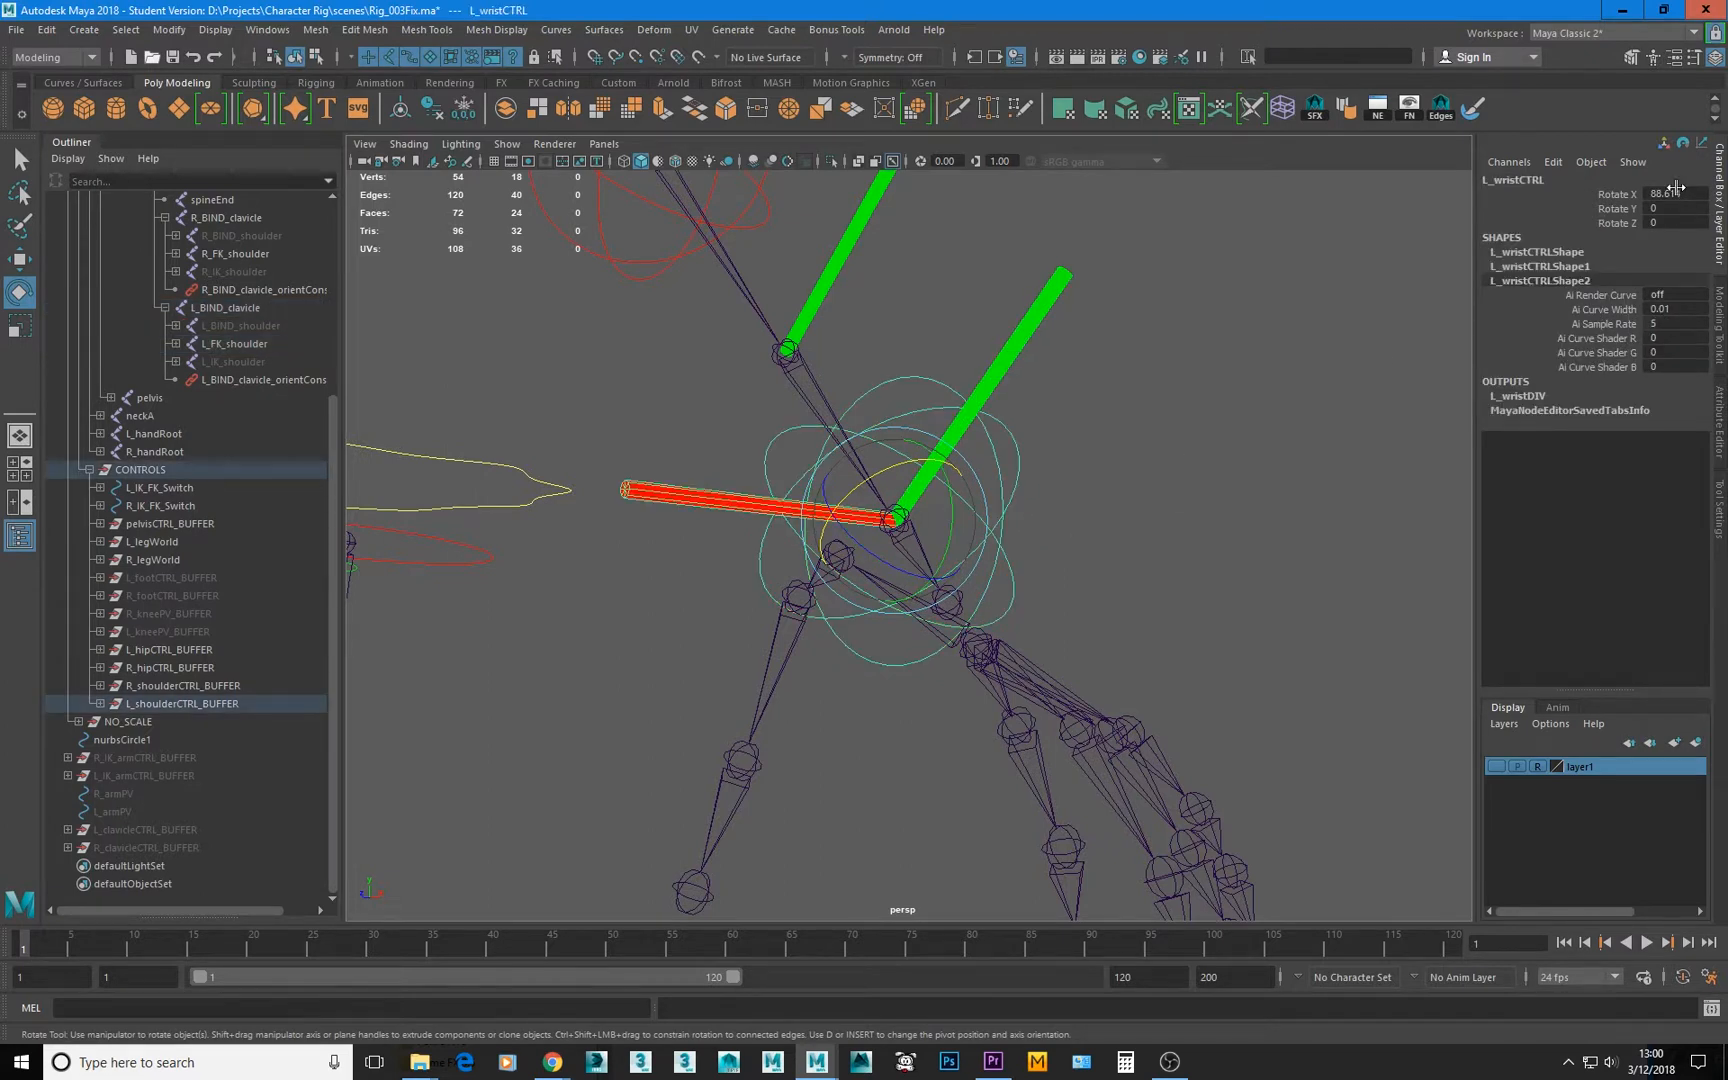
double_click(1680, 194)
type("90")
key("Return")
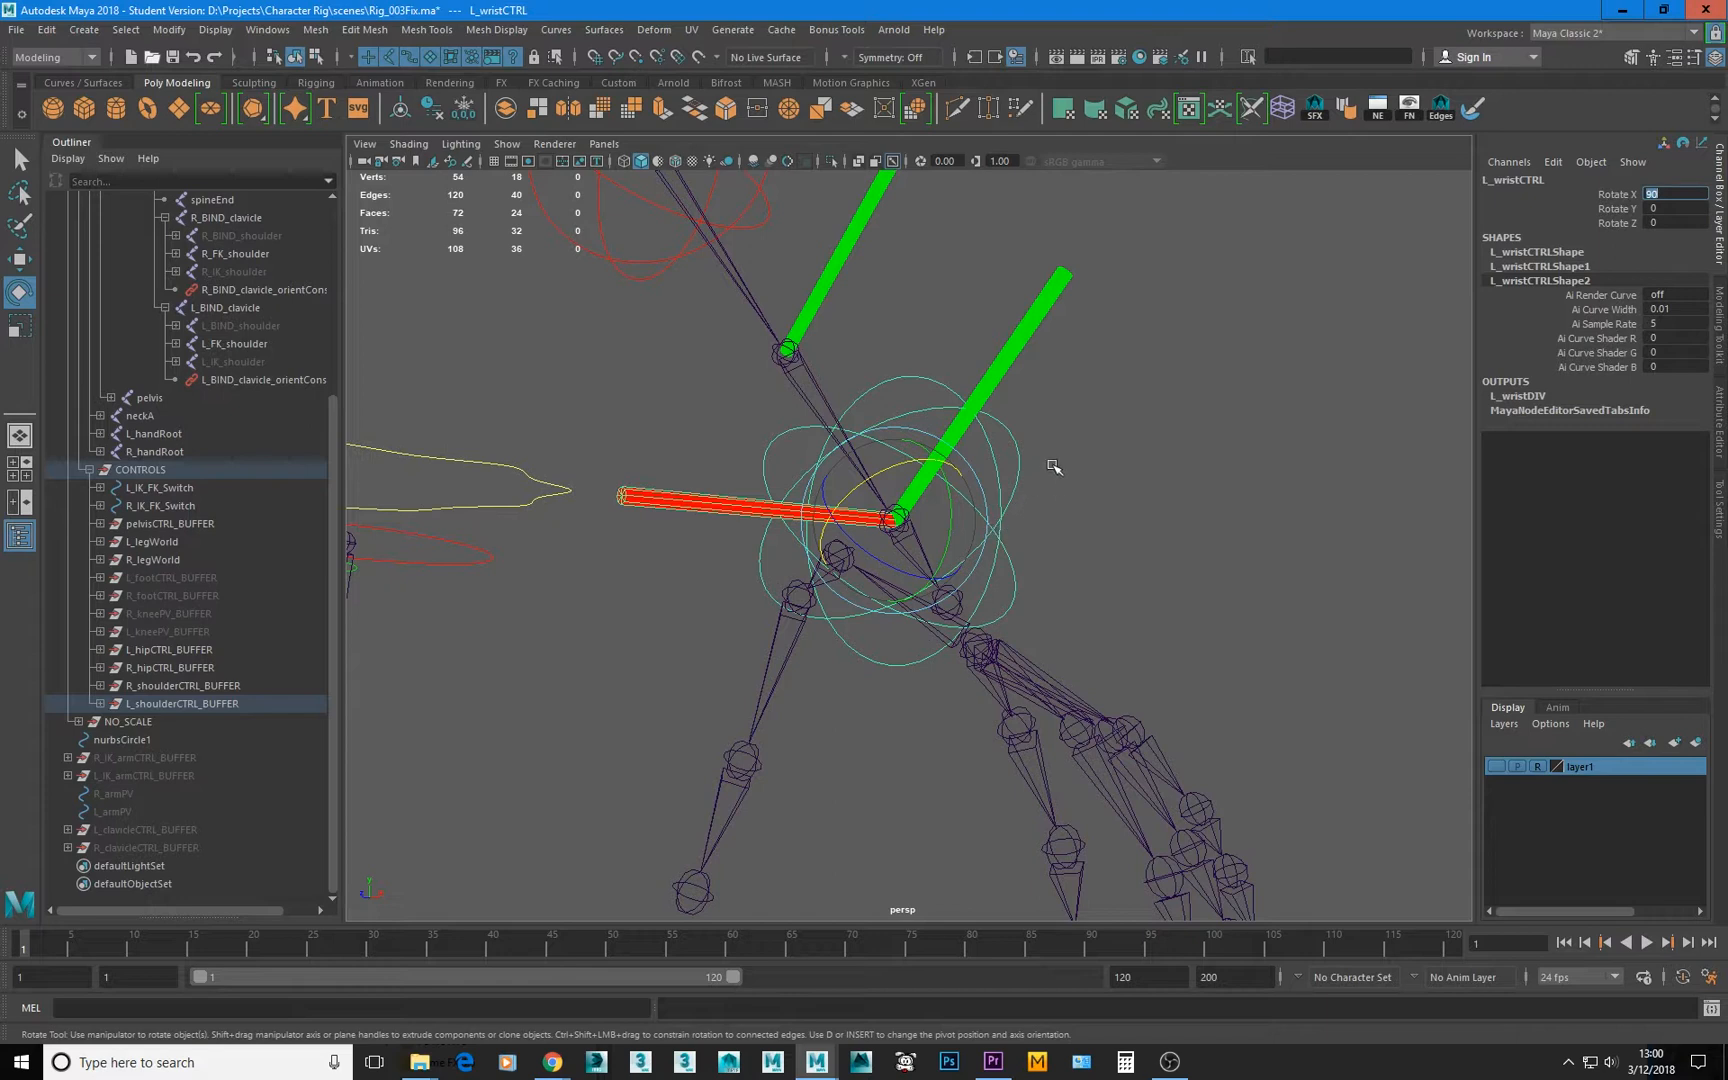
Set the L_FK_forearm joint's Rotate X to 45 to twist both green cylinders
middle_click_drag(996, 338, 1073, 424, "alt")
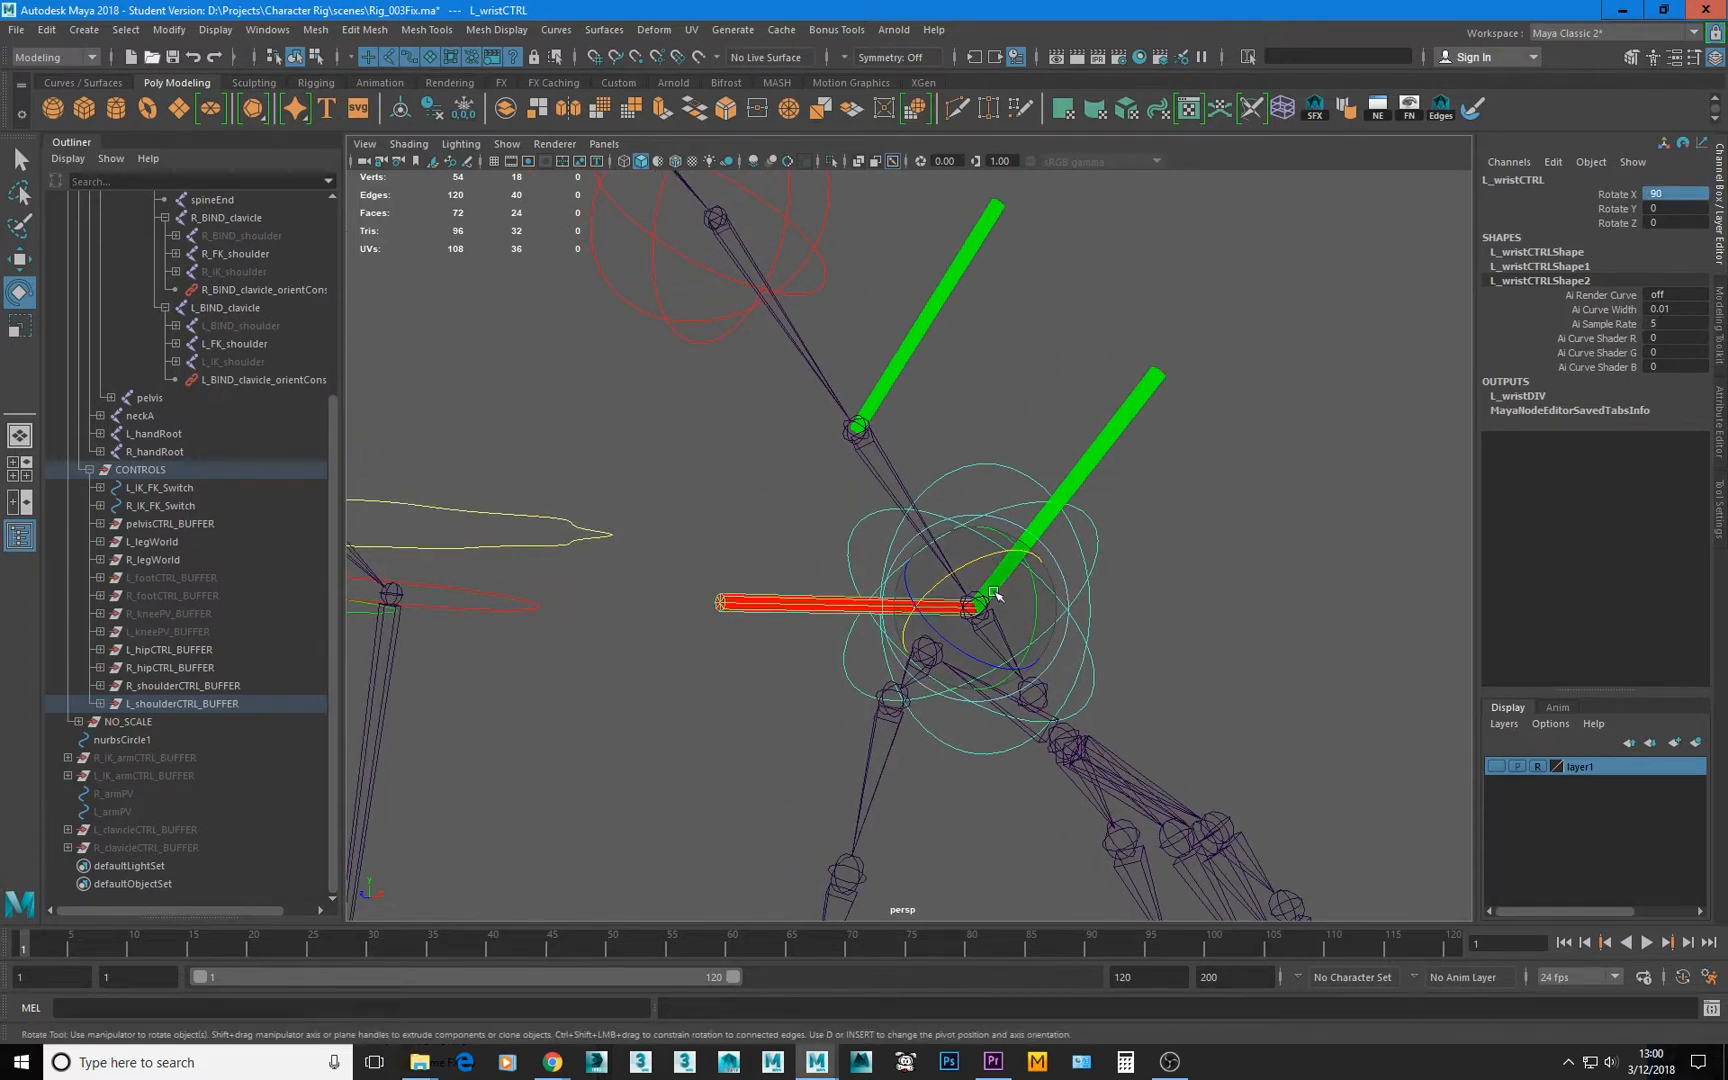
left_click(954, 290)
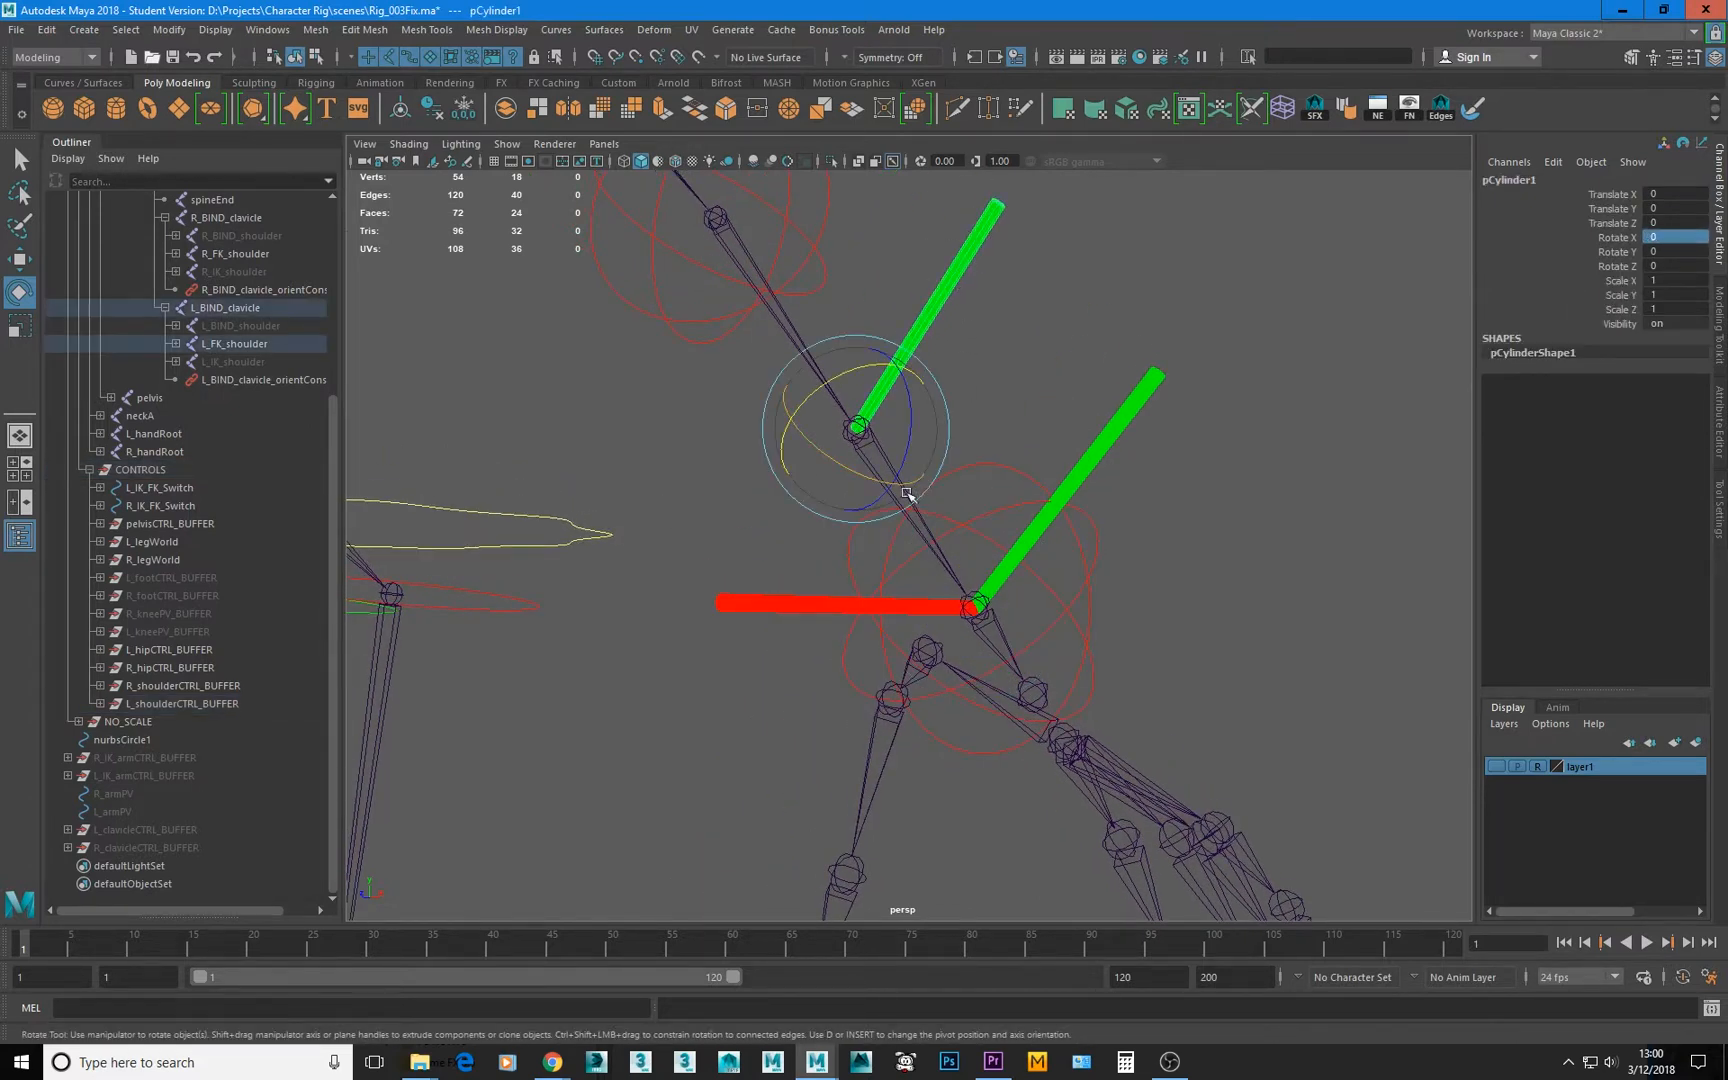
left_click(779, 517)
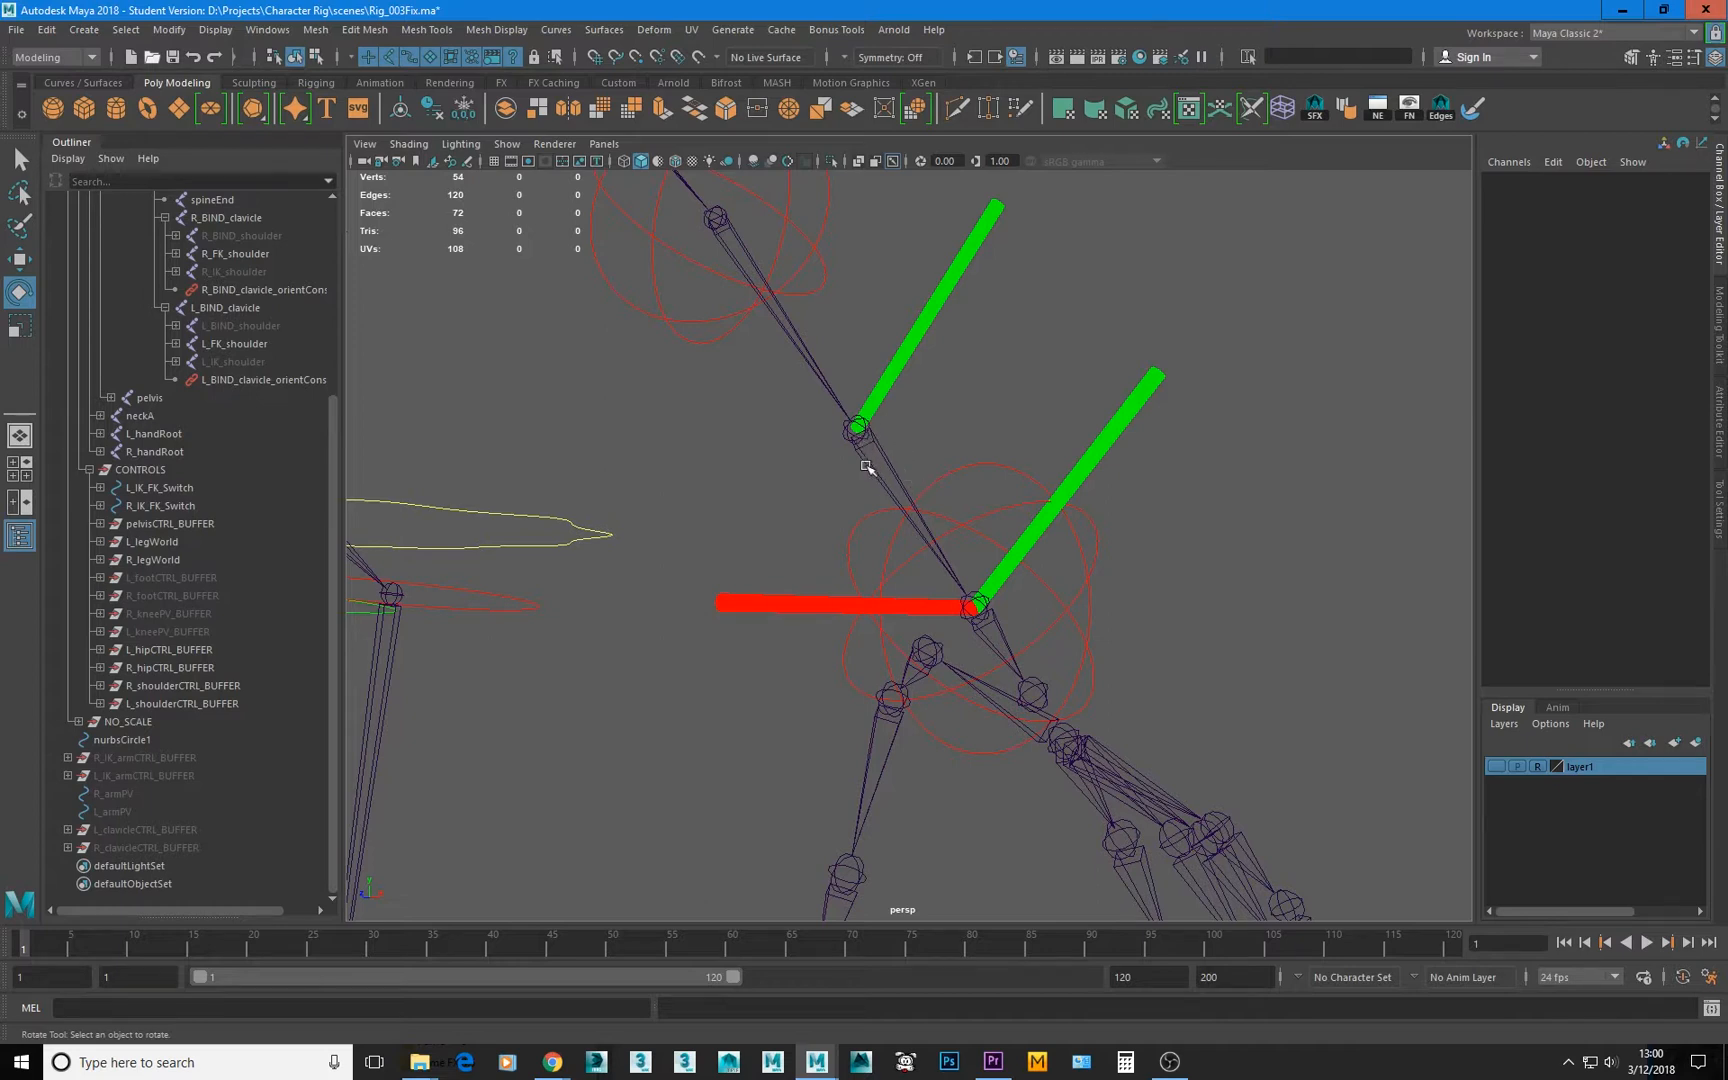
left_click(869, 467)
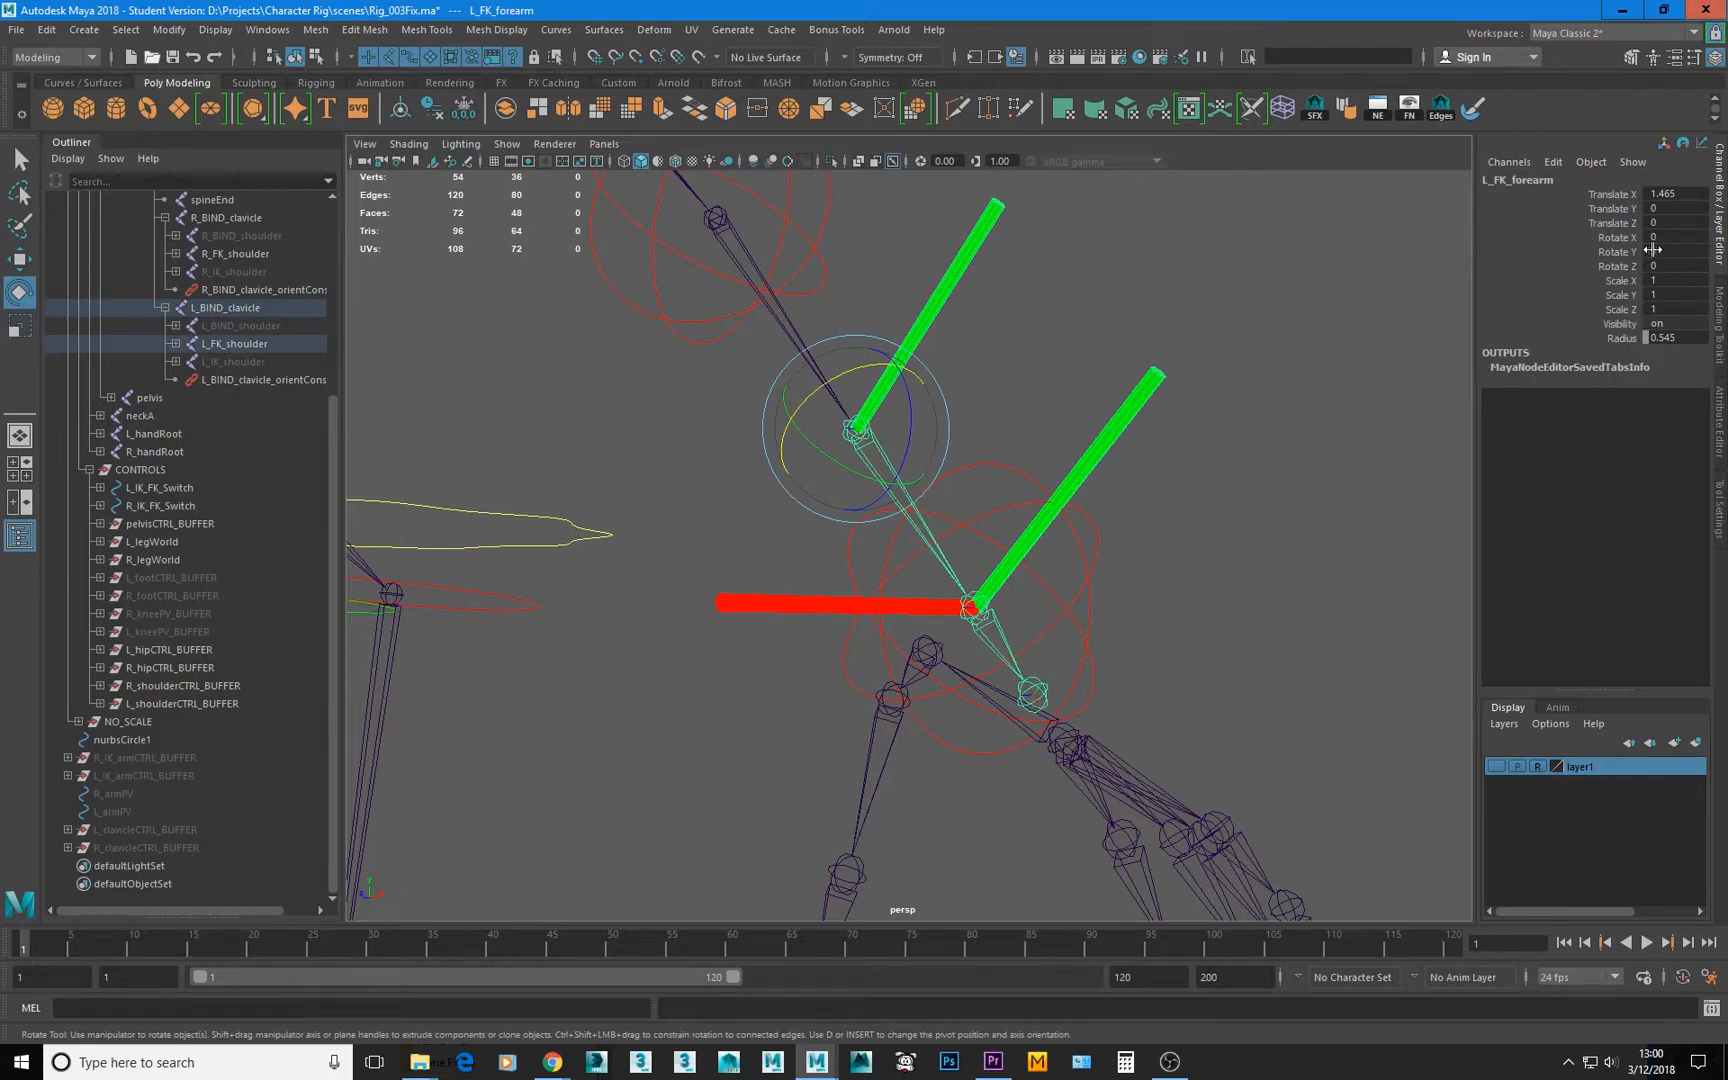
left_click(1674, 249)
left_click(1674, 240)
type("45")
key("Return")
left_click_drag(934, 505, 935, 461, "alt")
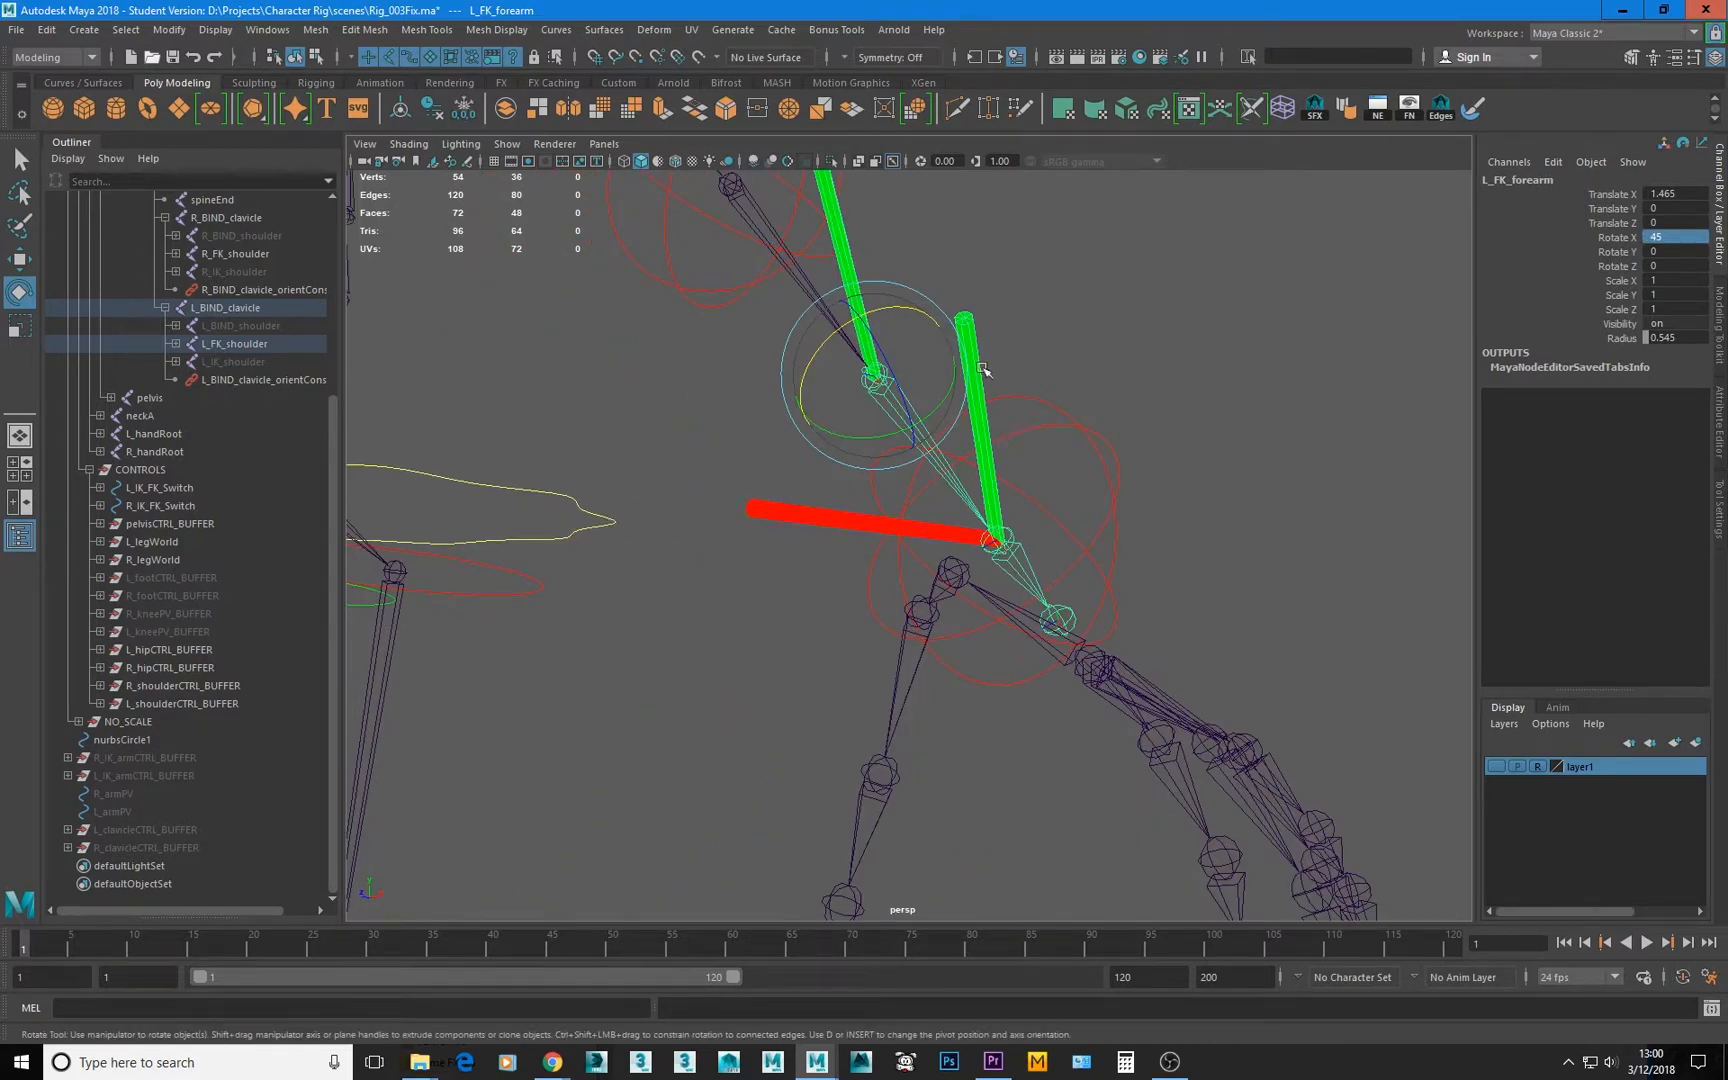
left_click_drag(872, 380, 879, 442, "alt")
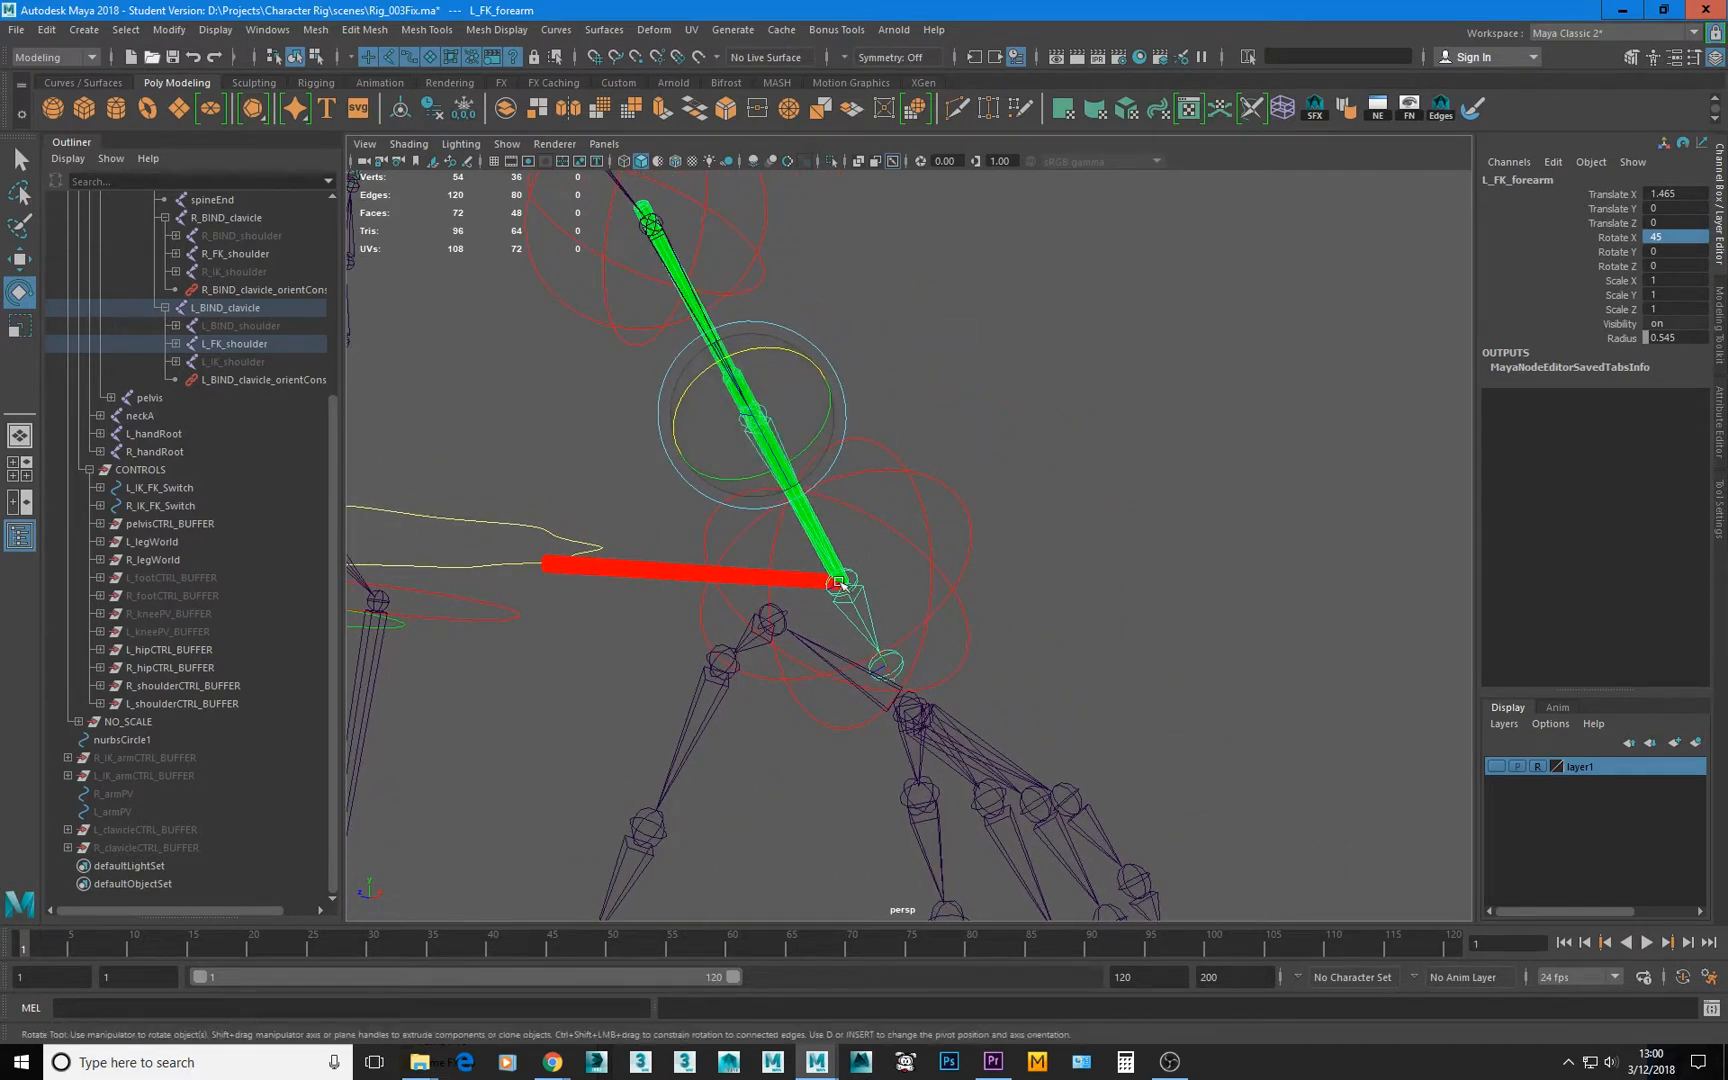
left_click_drag(848, 590, 975, 572, "alt")
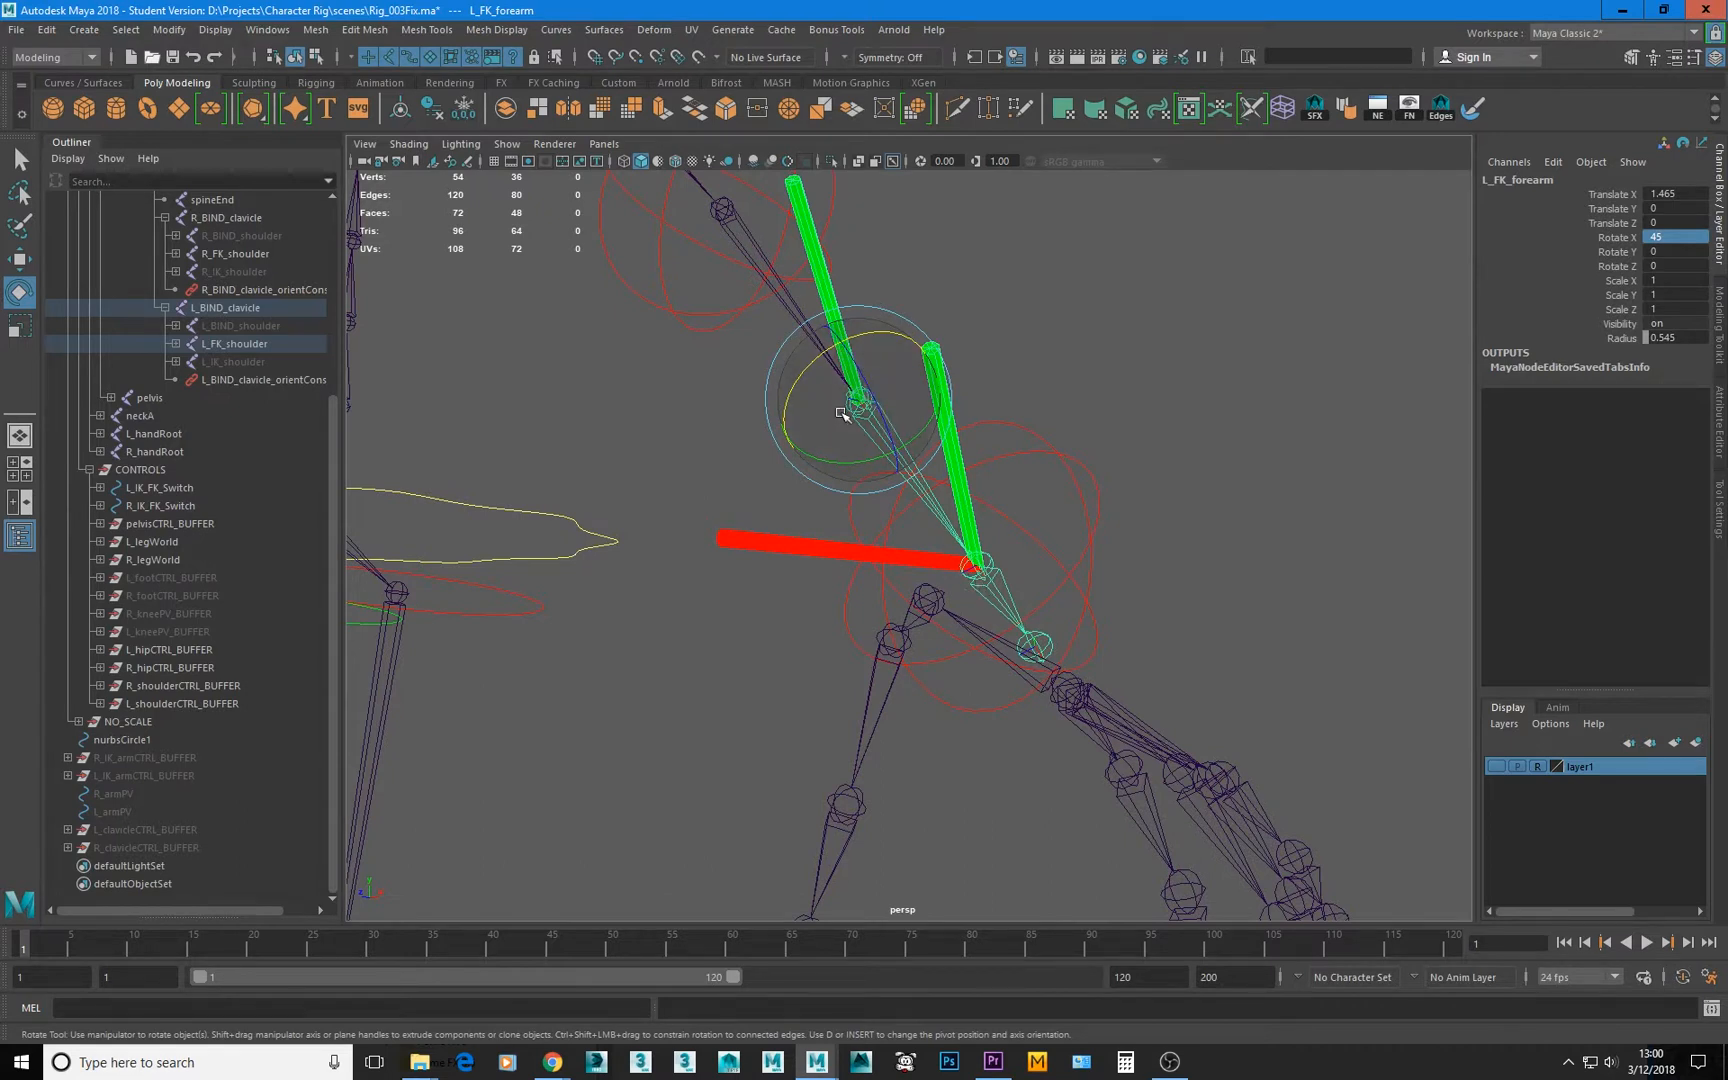
Set the L_FK_wrist joint's Rotate X to 45 to line up its green cylinder with the red one
left_click(981, 577)
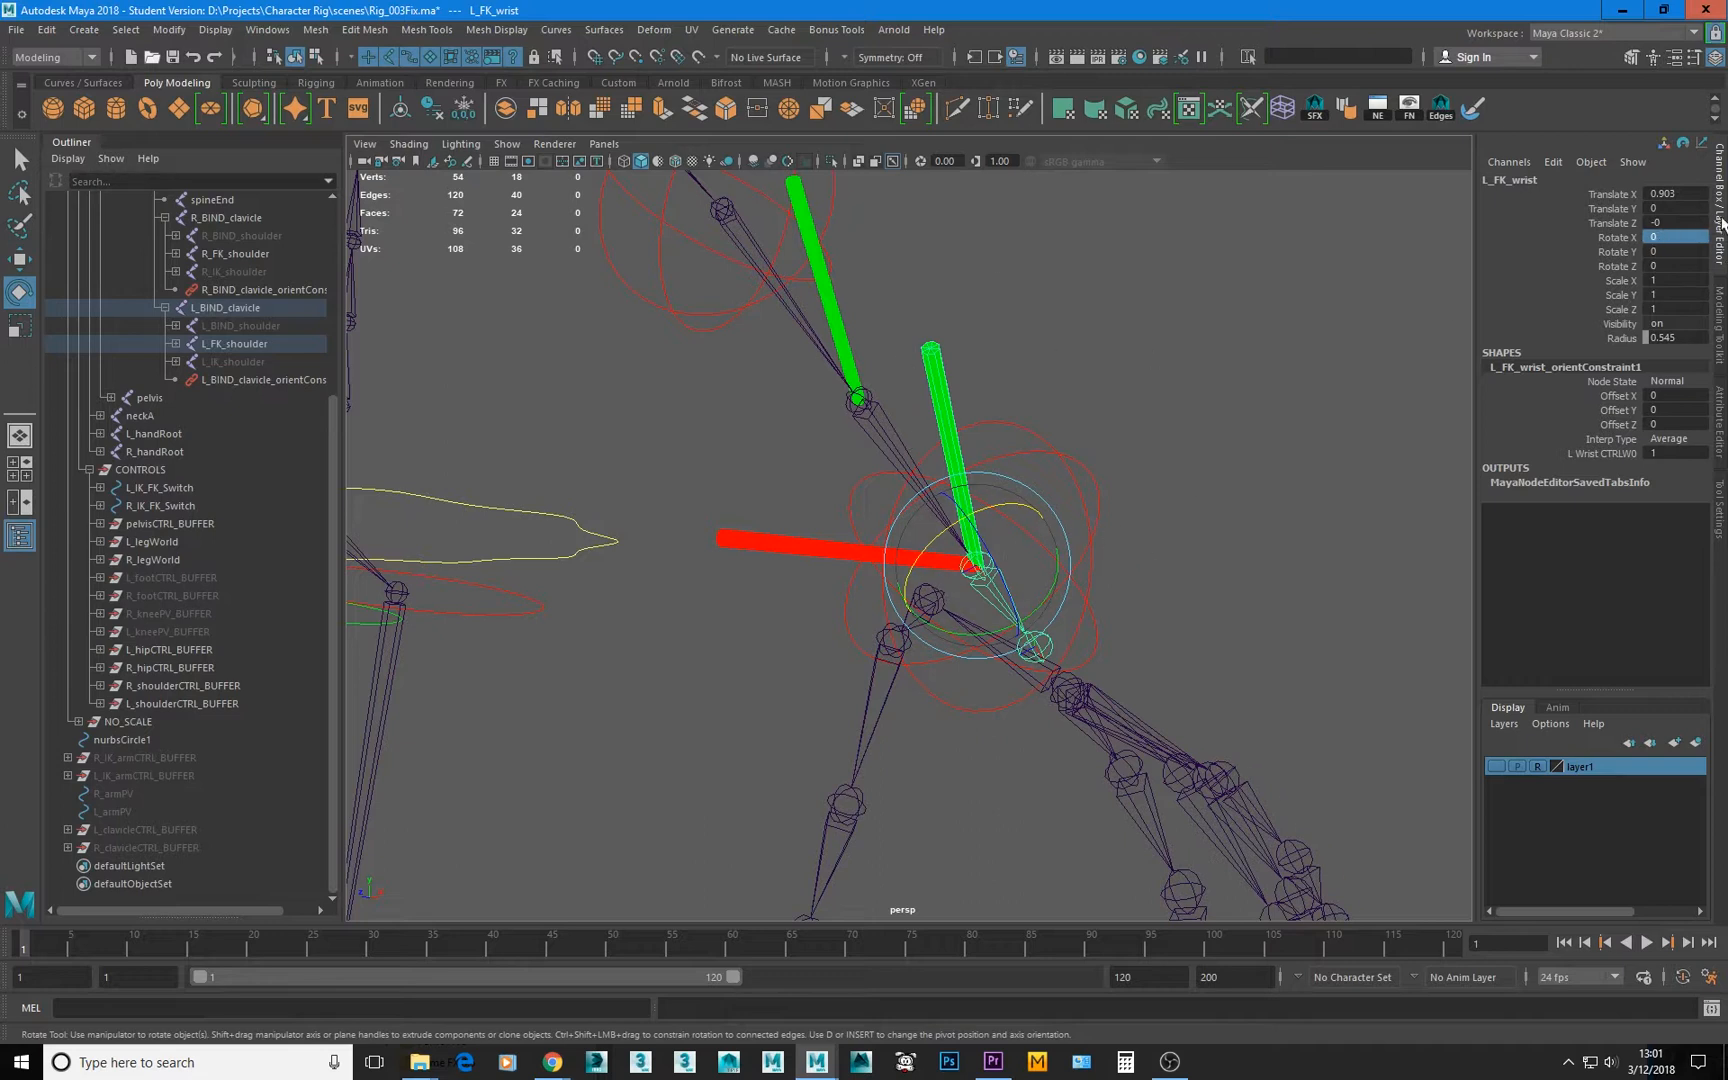
left_click(1657, 235)
type("45")
key("Return")
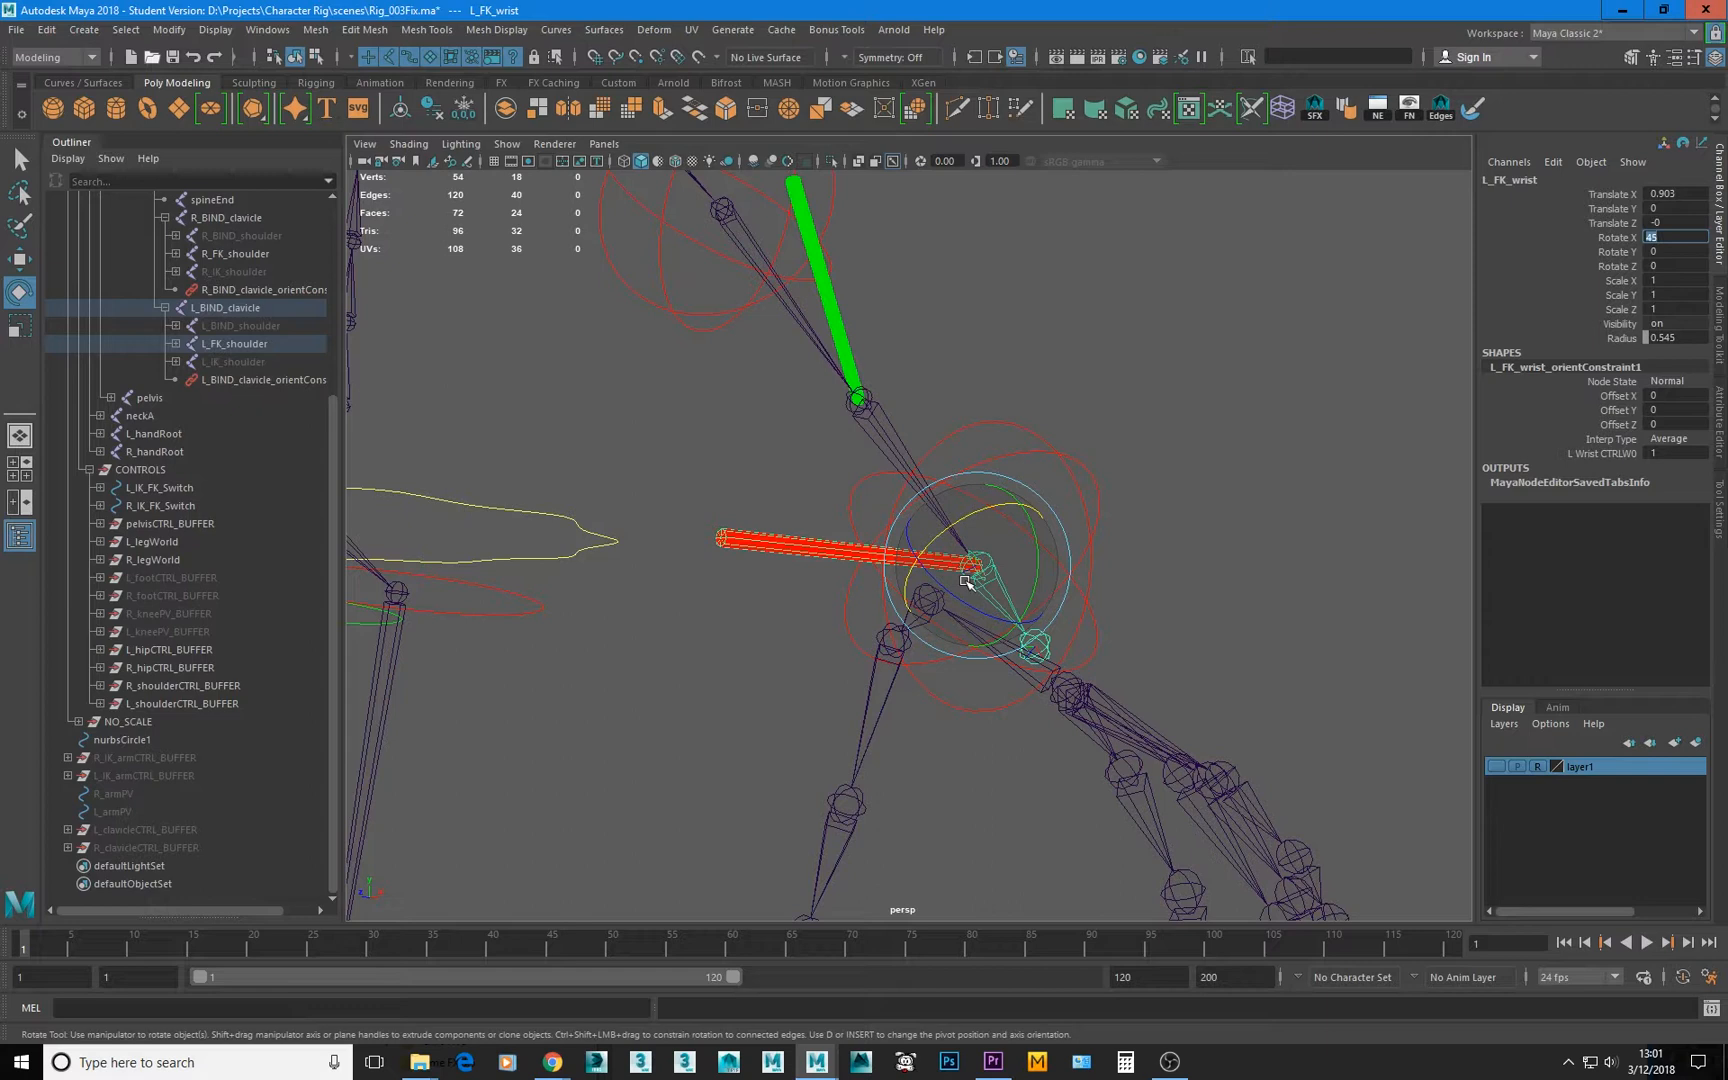
middle_click_drag(922, 413, 1077, 574, "alt")
mouse_move(1077, 574)
left_mouse_down("alt")
mouse_move(1095, 575)
mouse_move(1077, 557)
left_mouse_up("alt")
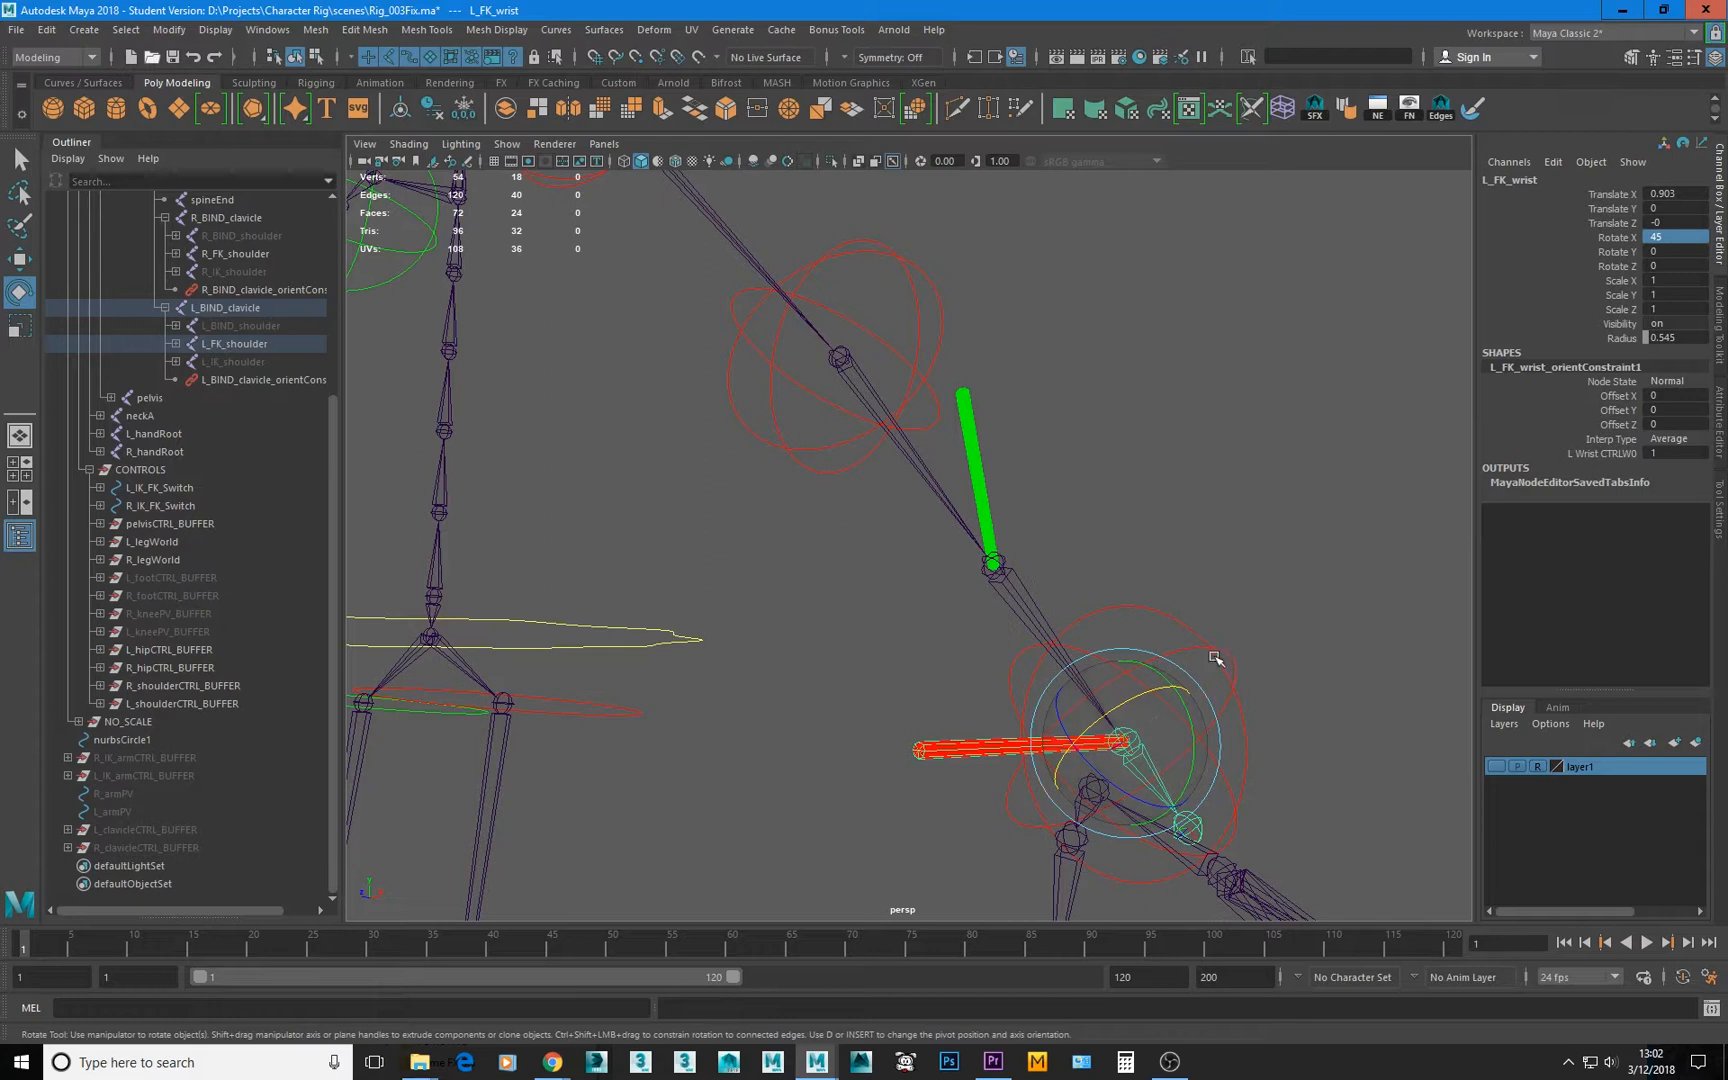
scroll(1250, 600, "down", 4)
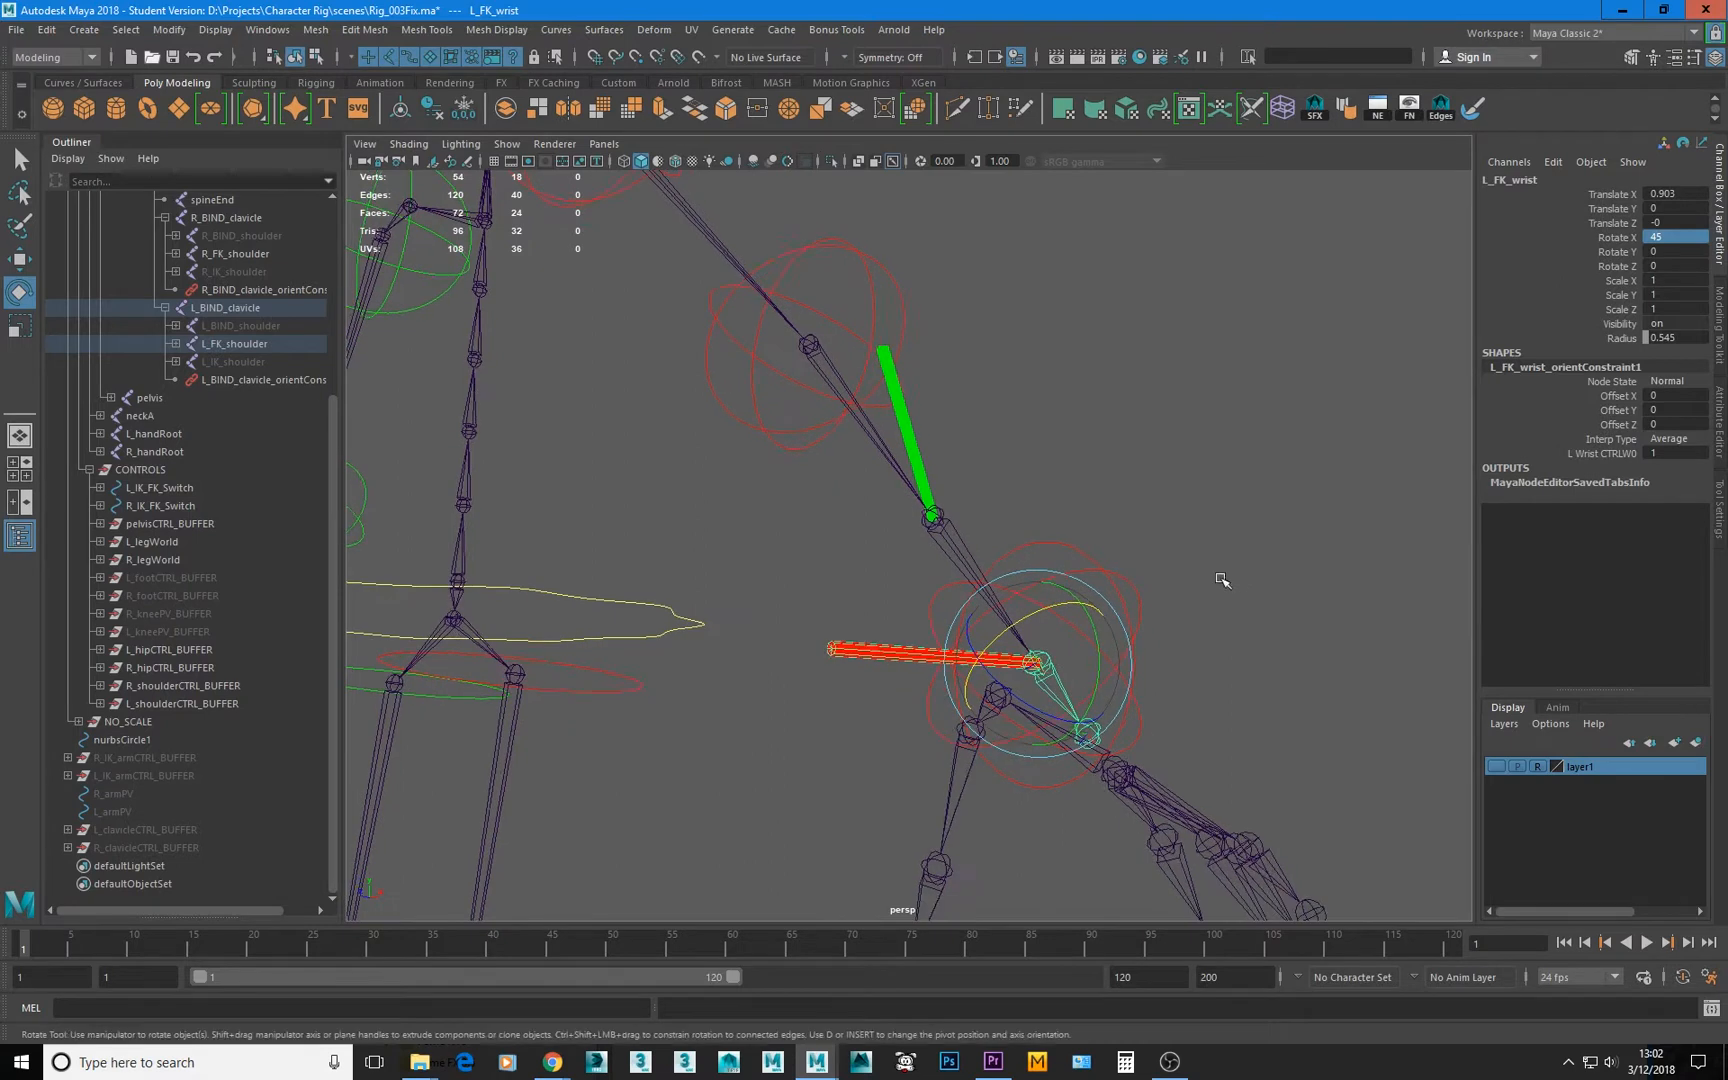
scroll(1053, 521, "up", 3)
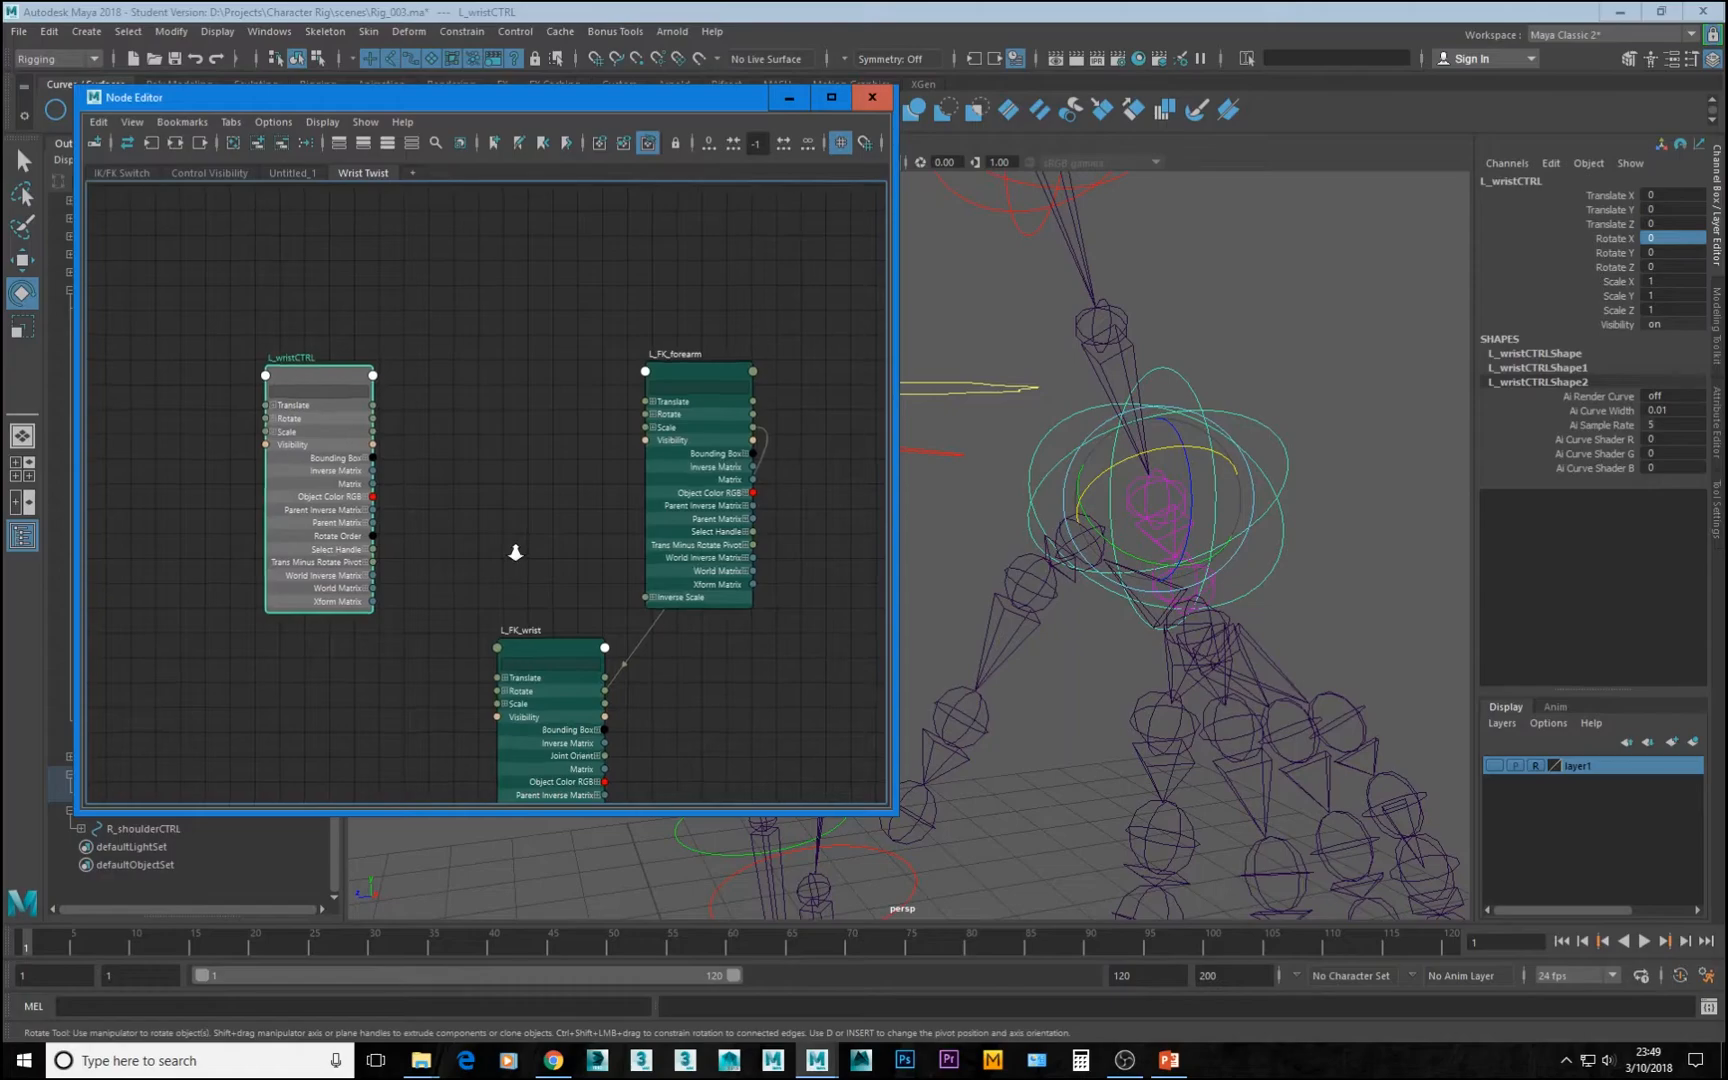
Maximize the Node Editor window and move the L_FK_forearm and L_FK_wrist nodes so they sit one above the other
middle_click_drag(515, 552, 528, 424, "alt")
scroll(528, 424, "up", 3)
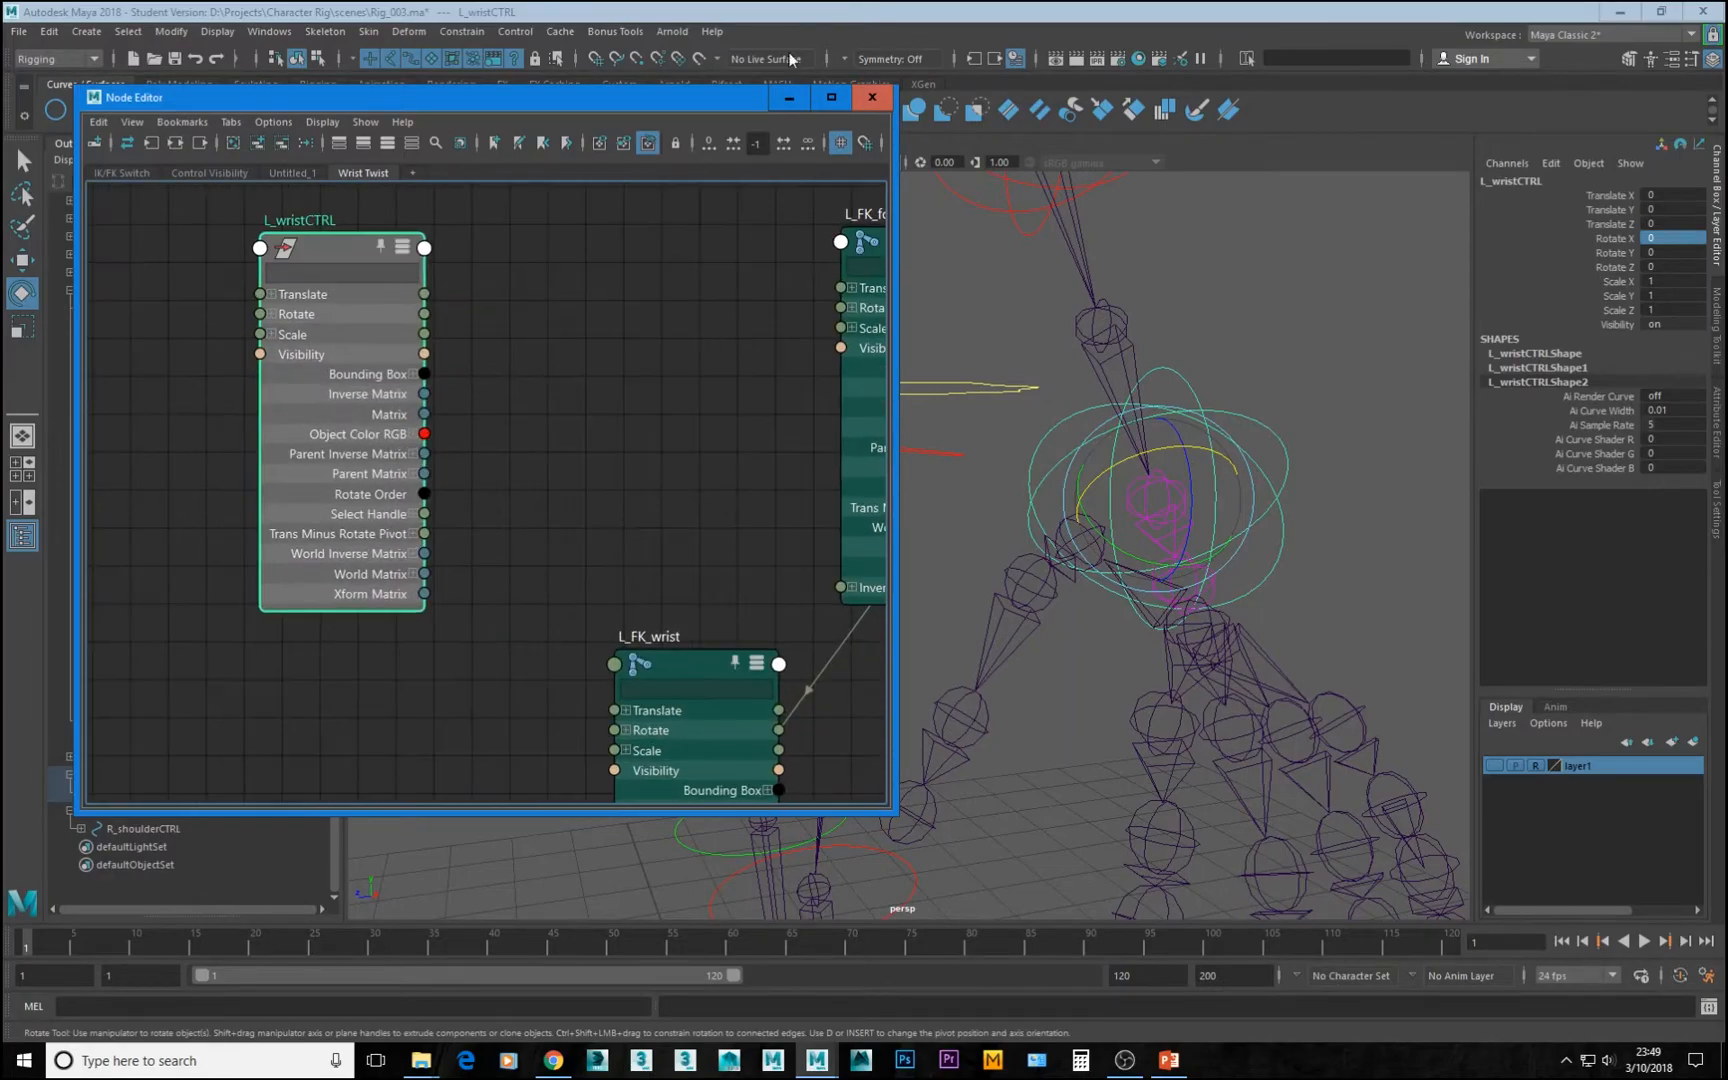
left_click(840, 98)
middle_click_drag(600, 238, 486, 418, "alt")
scroll(622, 470, "up", 3)
middle_click_drag(879, 473, 790, 416, "alt")
left_click_drag(897, 832, 930, 809)
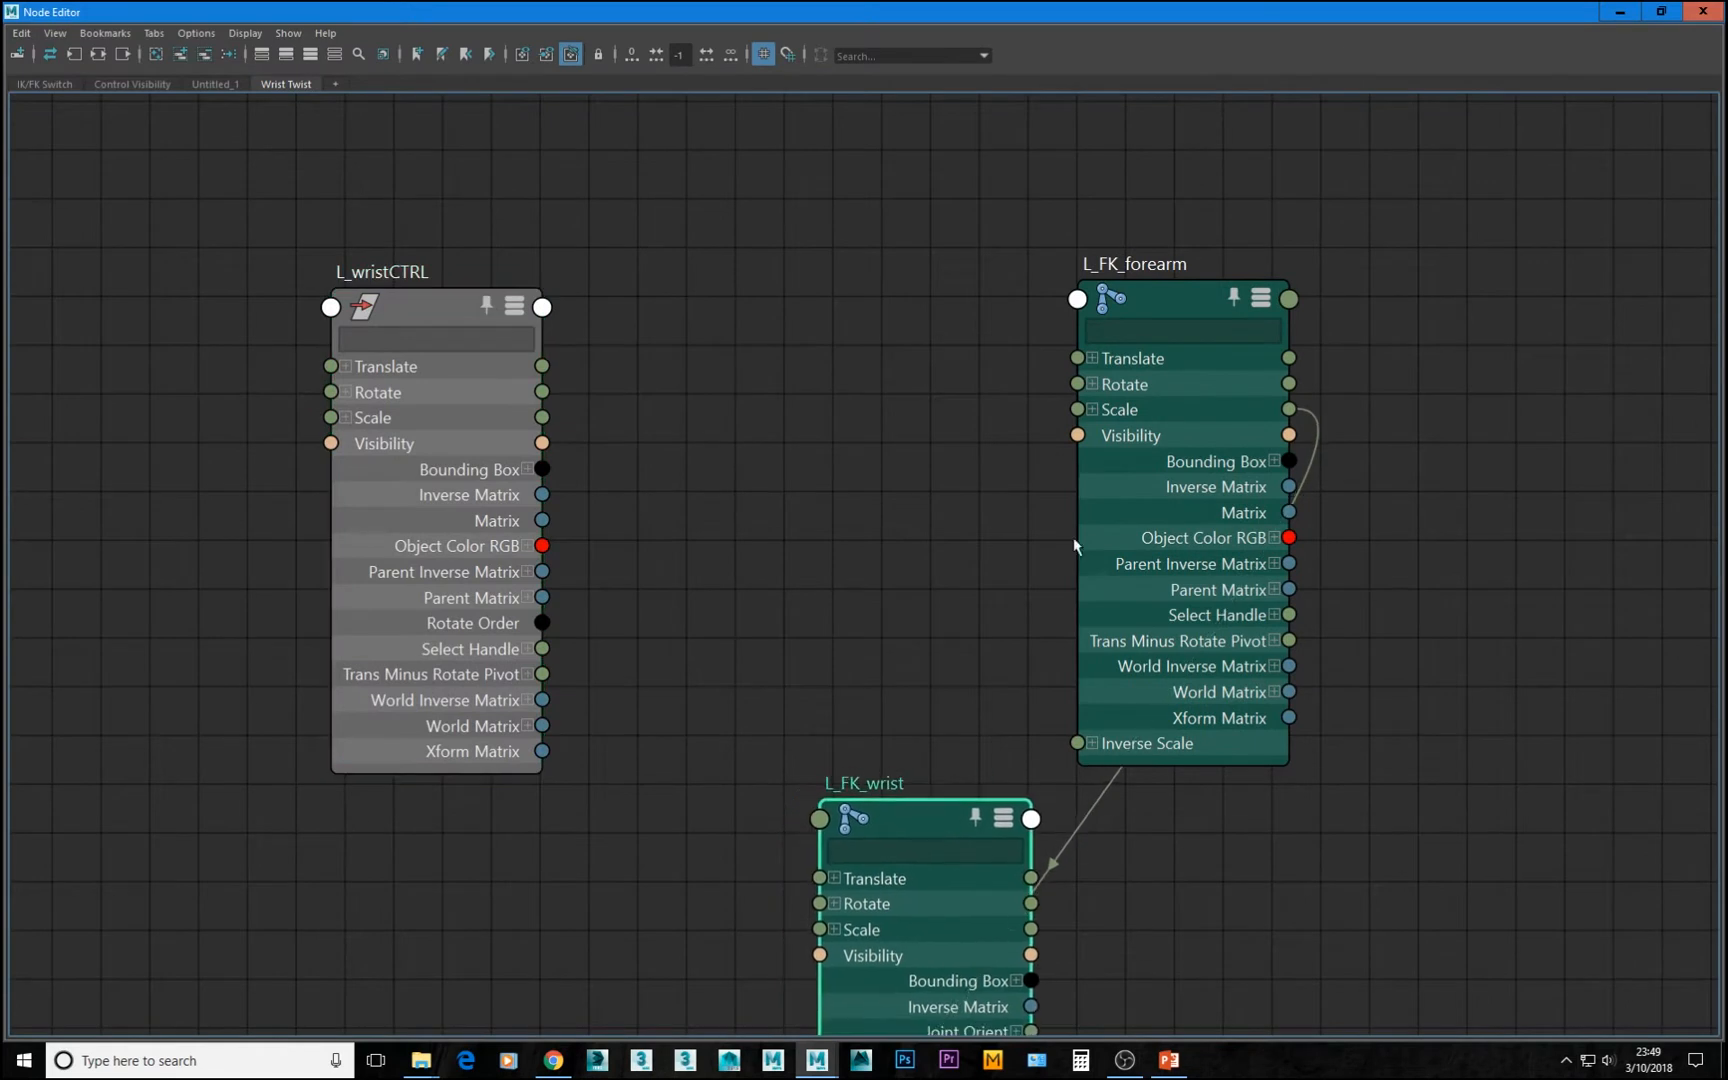
left_click_drag(1157, 297, 1002, 216)
left_click_drag(903, 832, 1014, 834)
Add a multiplyDivide node named L_wristDIV between L_wristCTRL and the FK joint nodes, and move L_wristCTRL away to make room
key("Tab")
type("multiply")
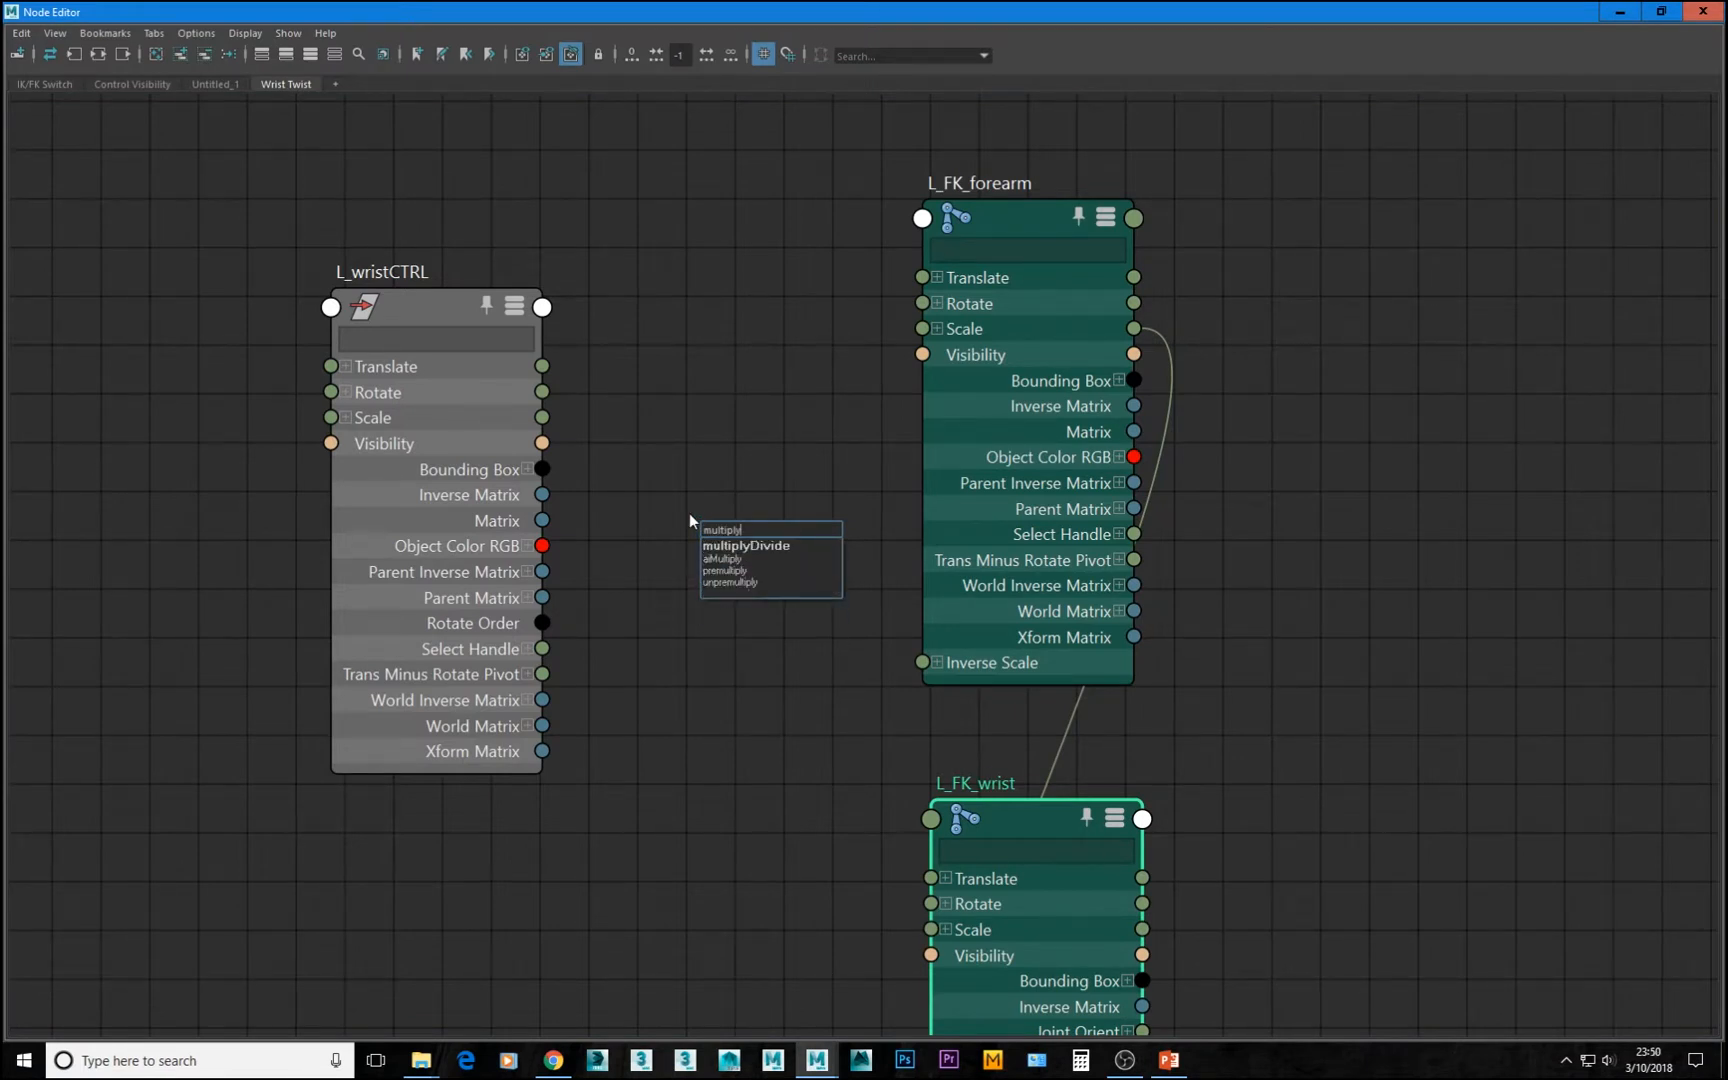
key("Return")
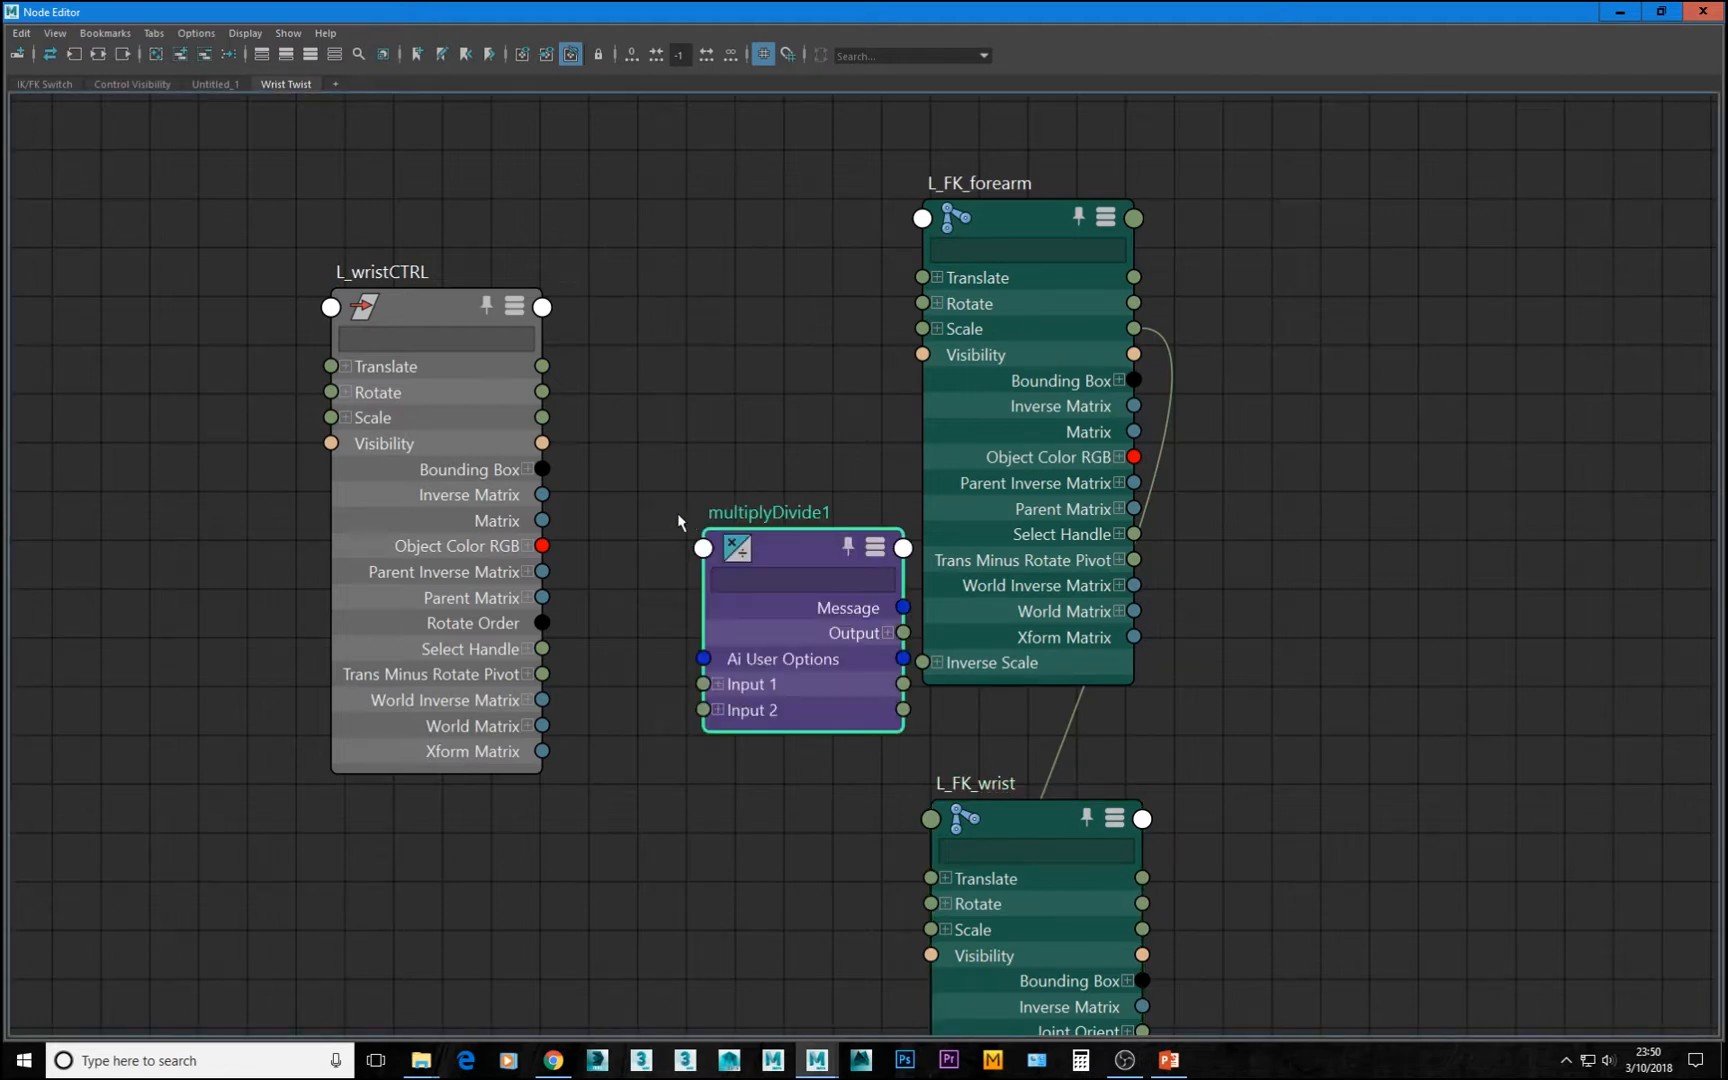
left_click_drag(771, 550, 695, 460)
double_click(677, 424)
type("L_wristDiv")
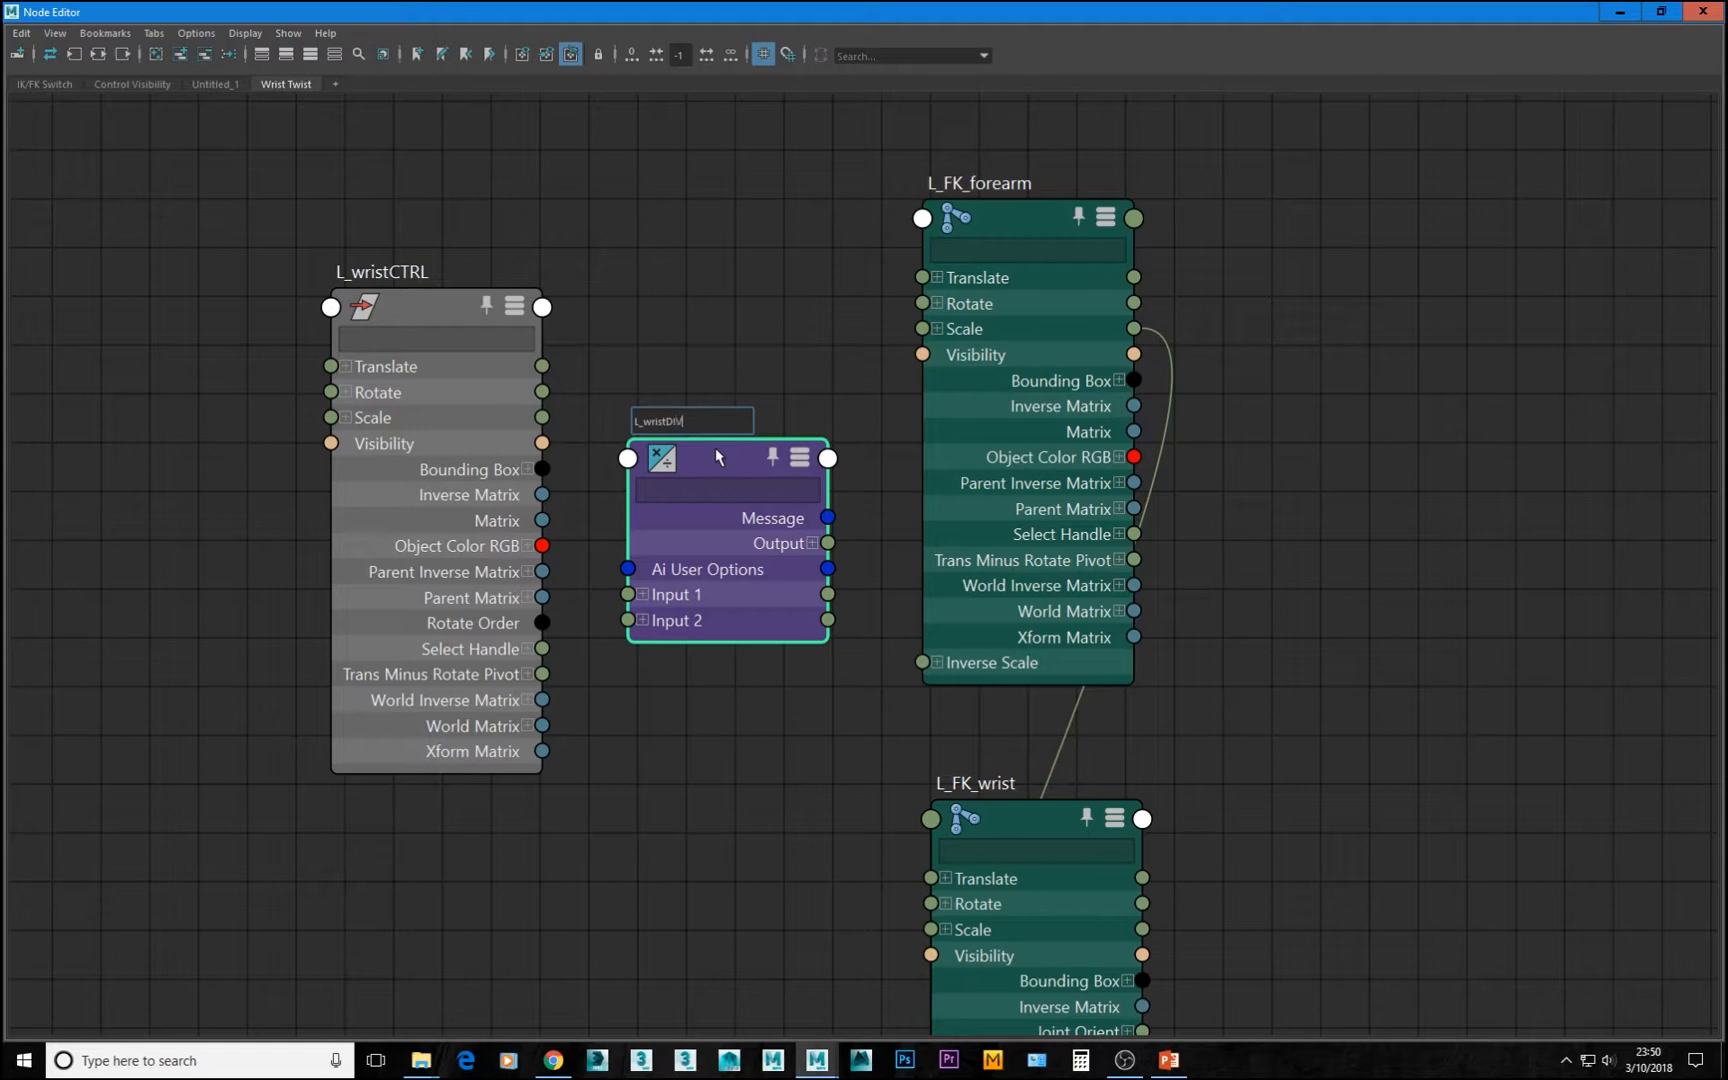
key("Return")
left_click(373, 310)
left_click_drag(373, 310, 277, 279)
Restore the smaller Node Editor window and set L_wristDIV's operation to Divide with Input 2 X at 2
left_click_drag(845, 10, 650, 97)
left_click(947, 557)
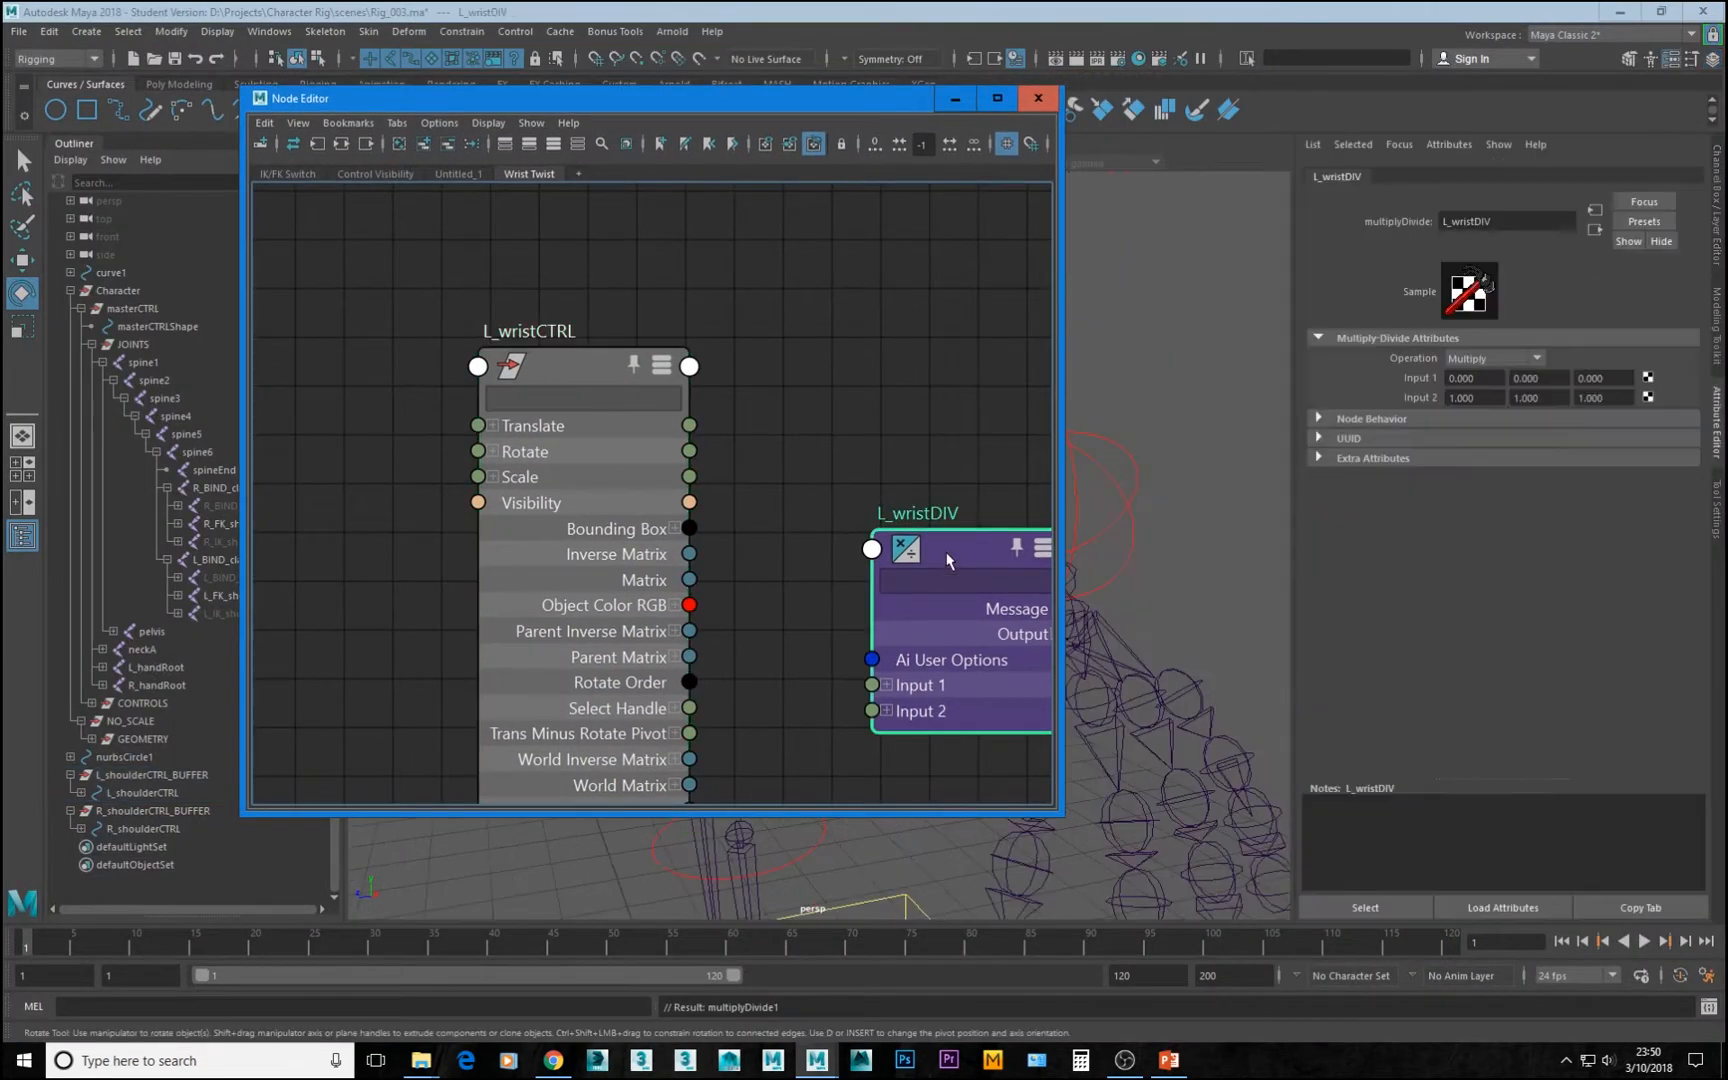
left_click(1490, 358)
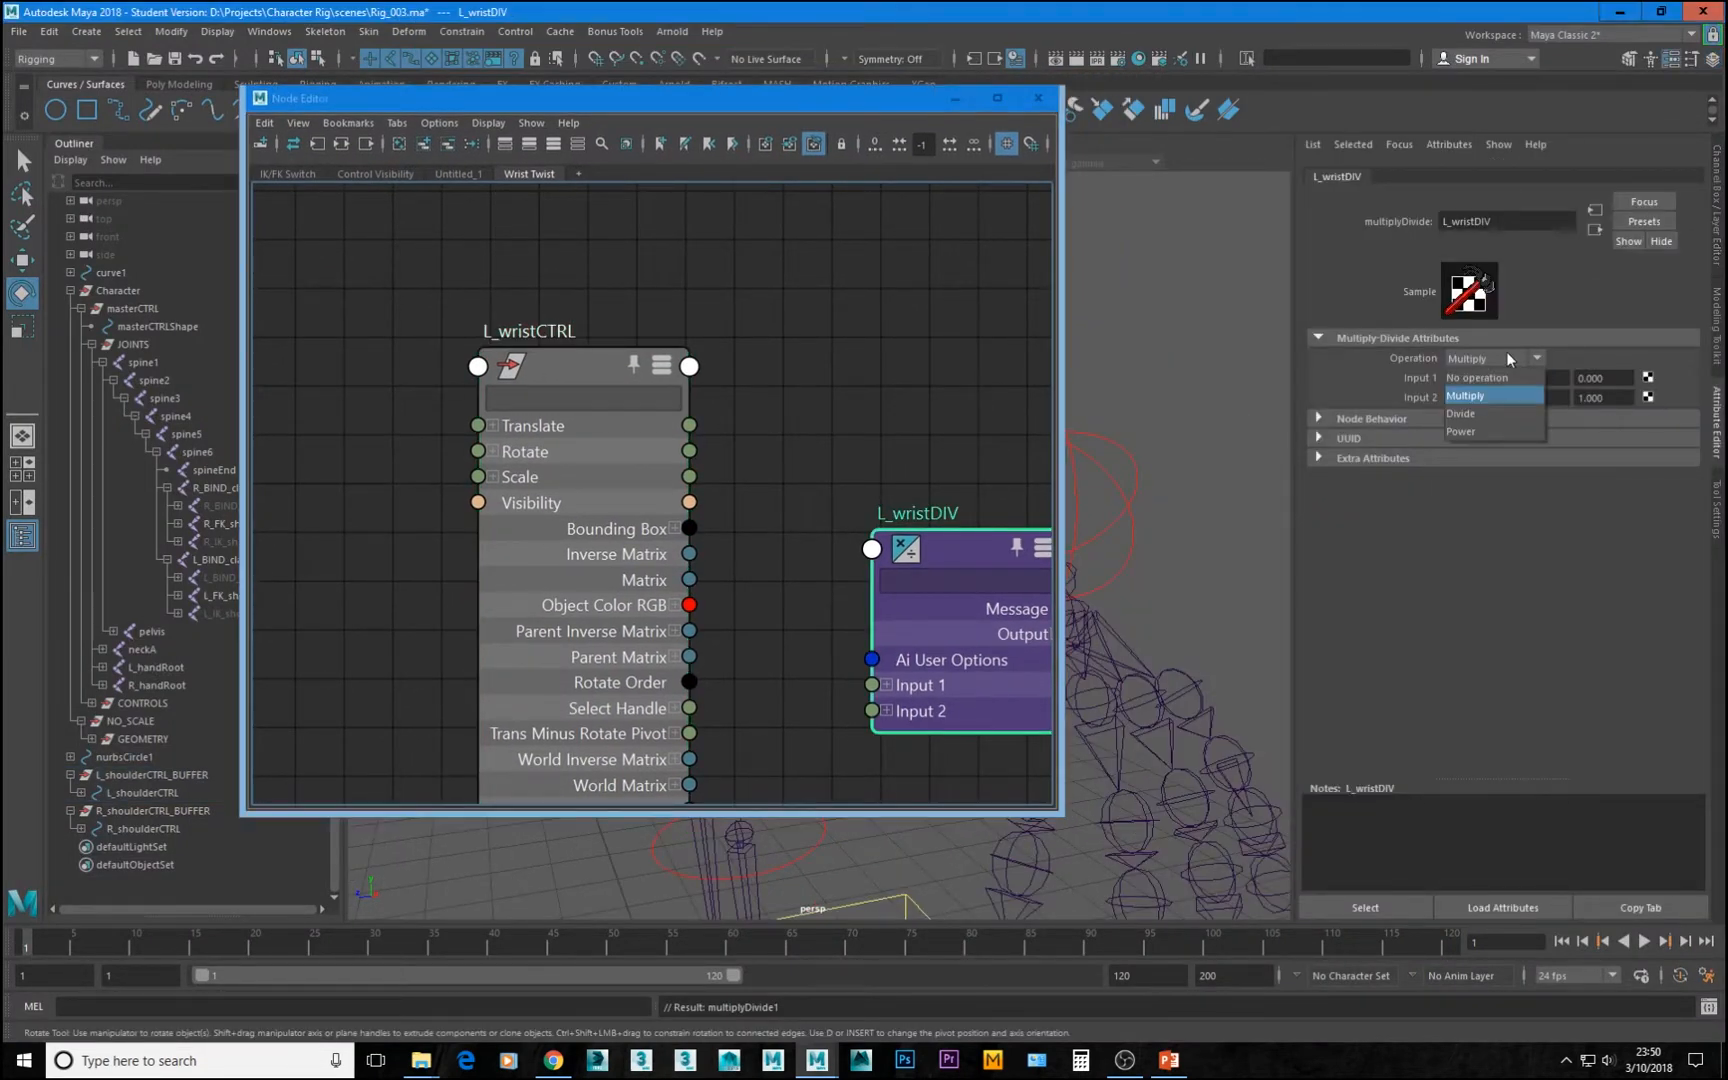
left_click(1463, 414)
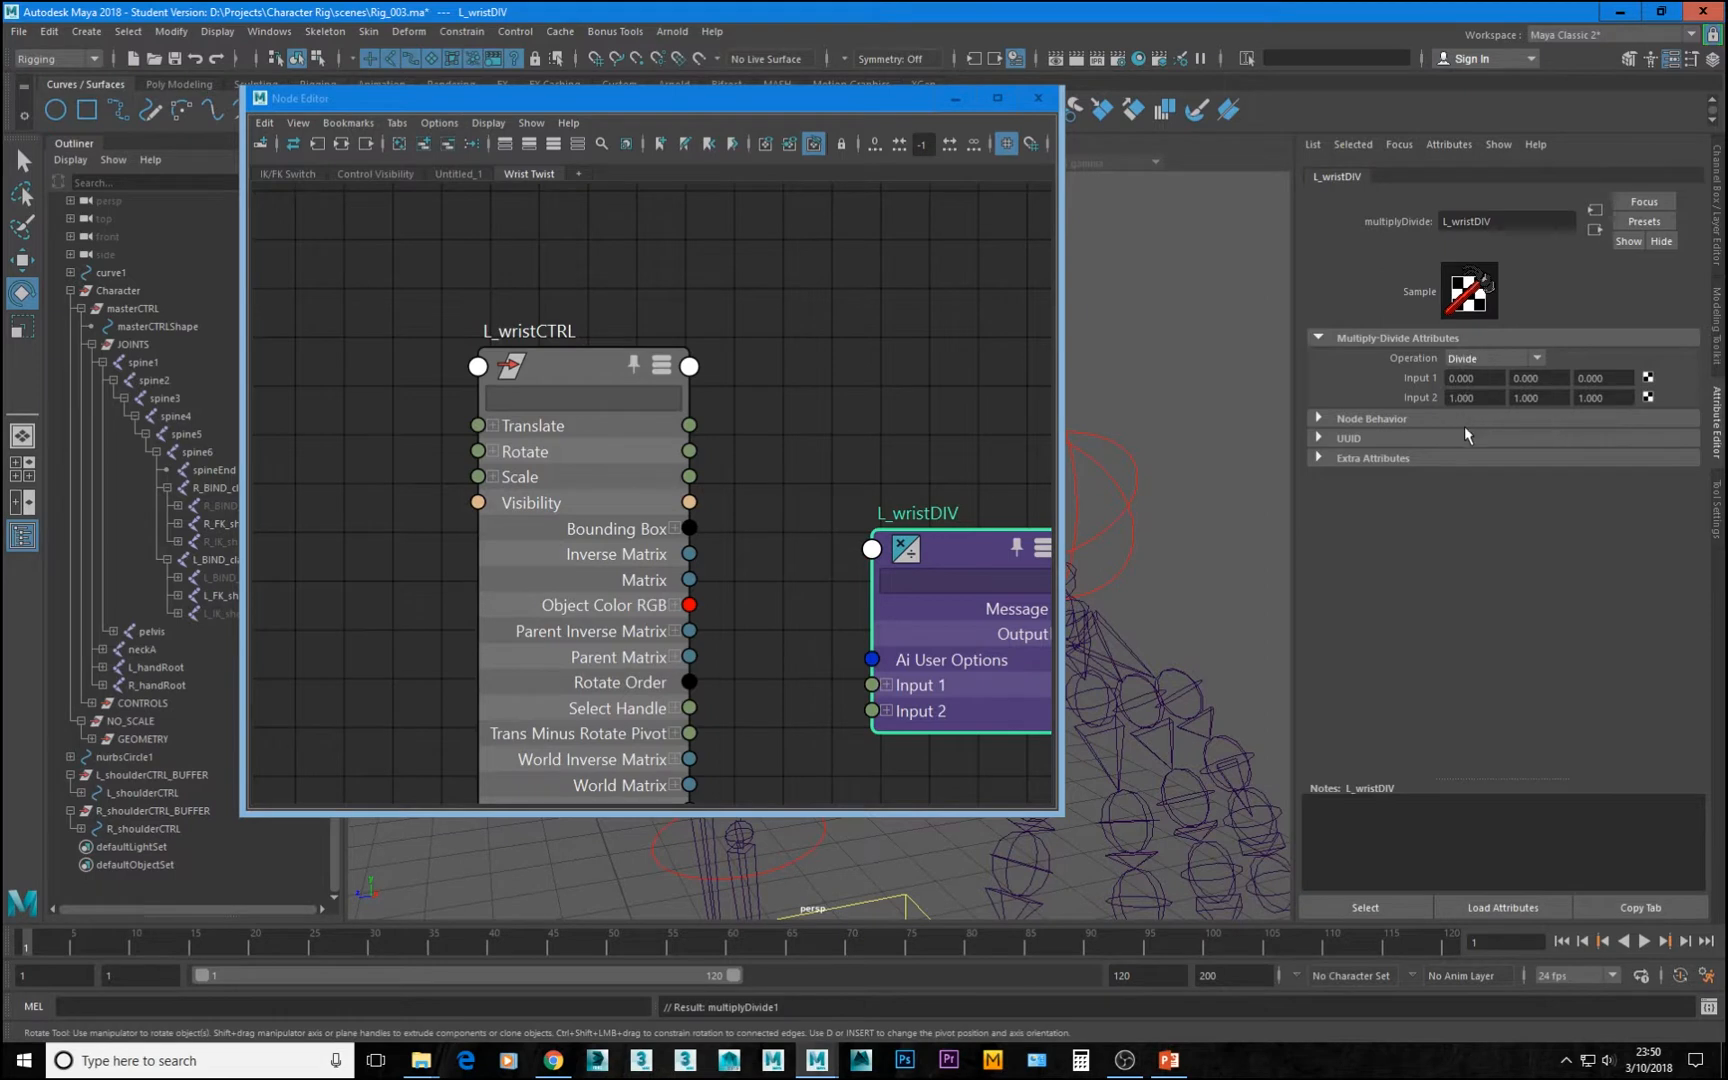
left_click_drag(1490, 398, 1395, 388)
type("2")
left_click(1489, 378)
Connect L_wristCTRL's Rotate X to L_wristDIV's Input 1X and allow new nodes to be added to the graph
middle_click_drag(772, 594, 682, 508, "alt")
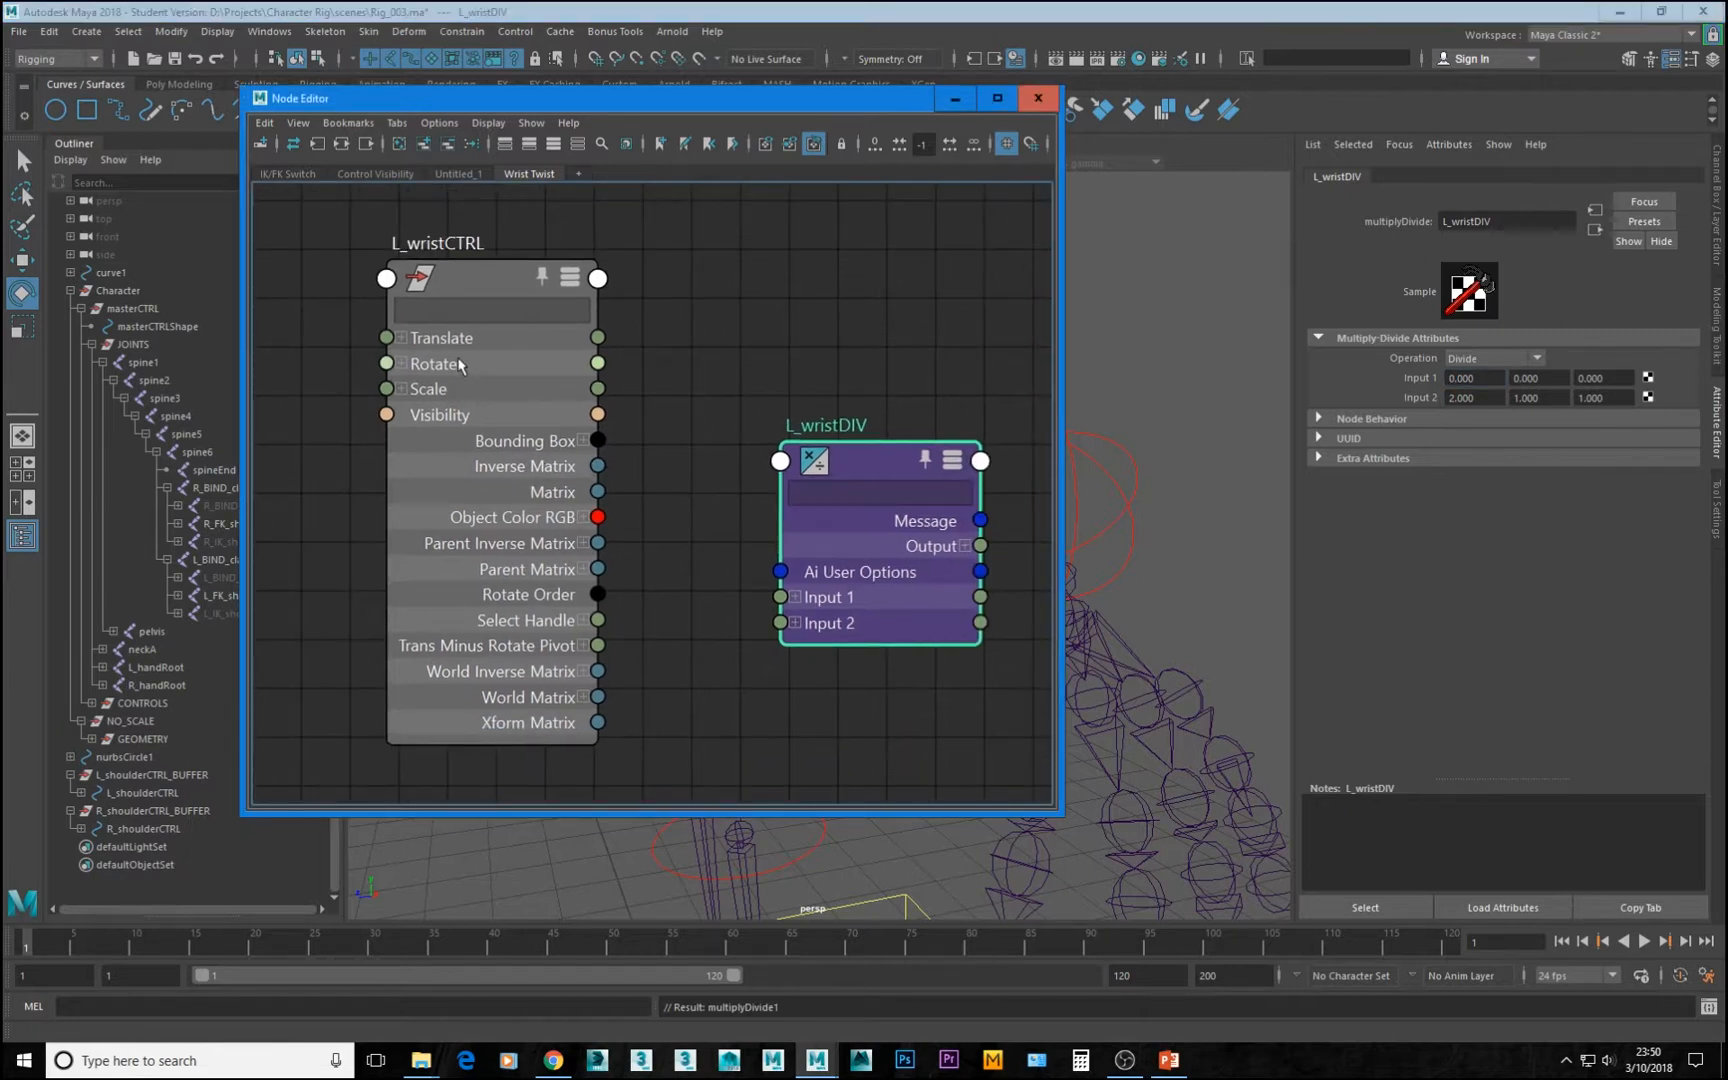
left_click(397, 363)
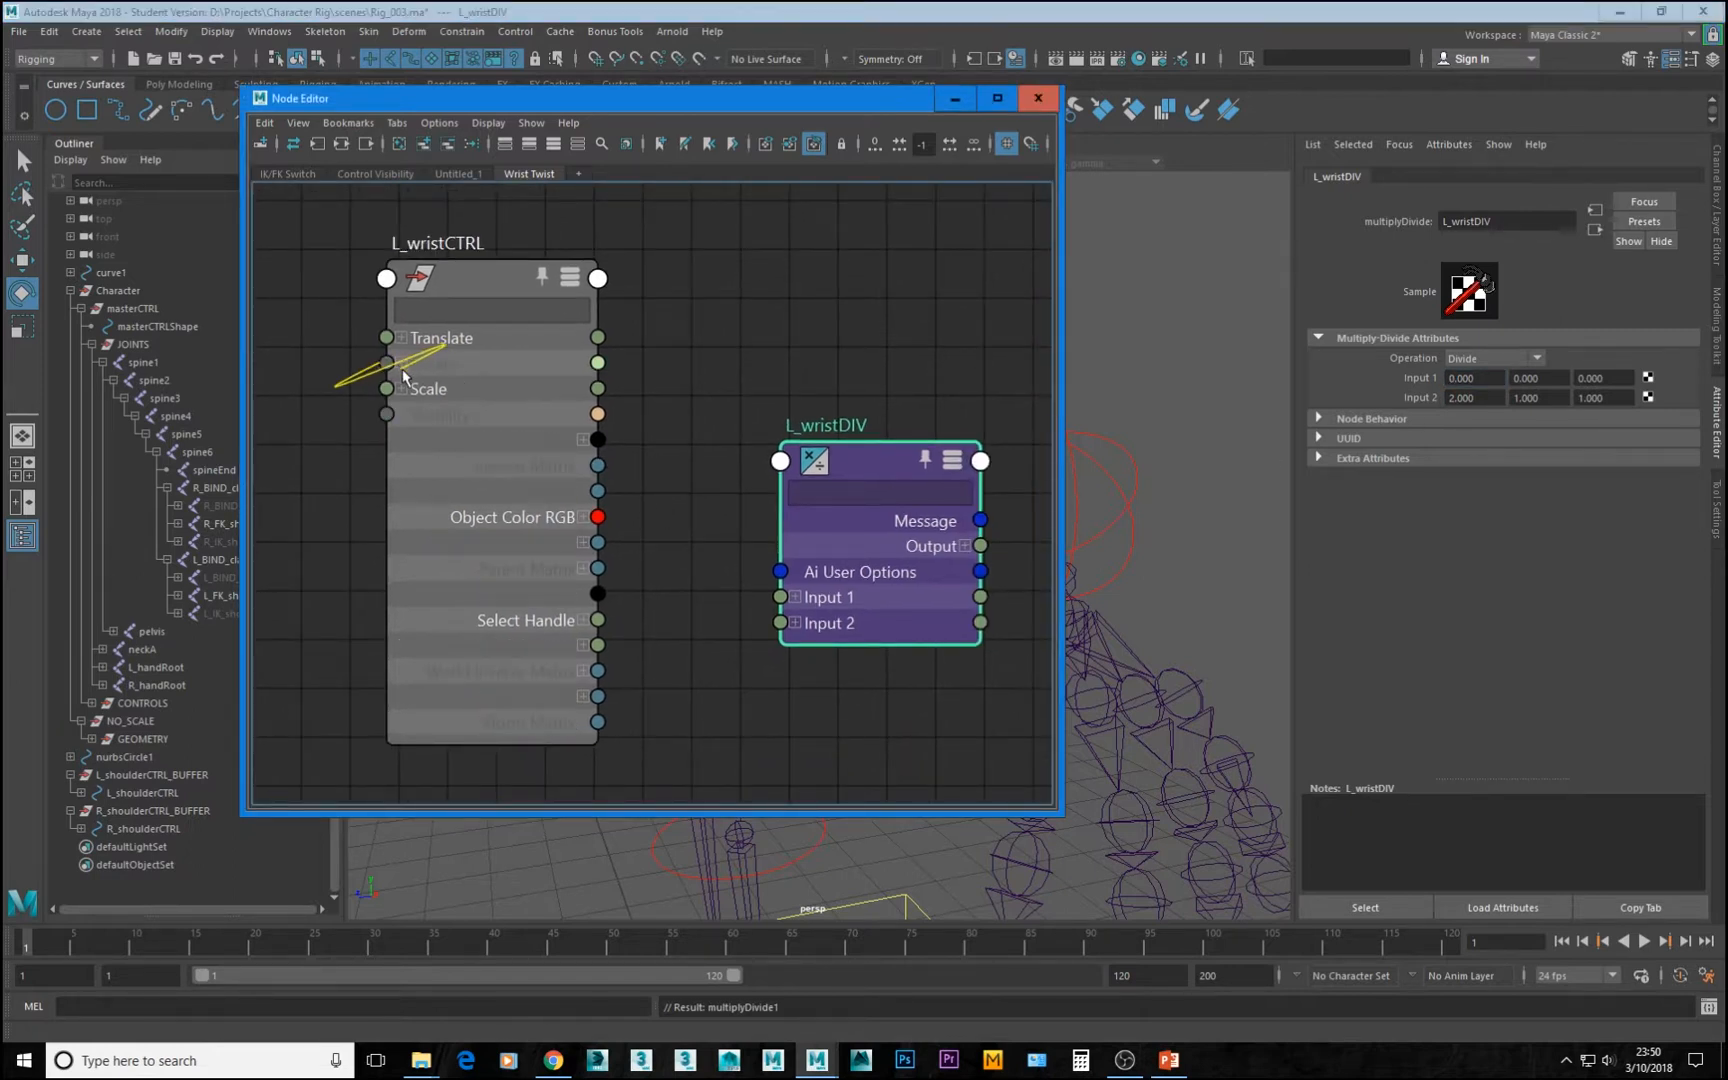
left_click(401, 355)
left_click(401, 363)
left_click_drag(597, 388, 780, 597)
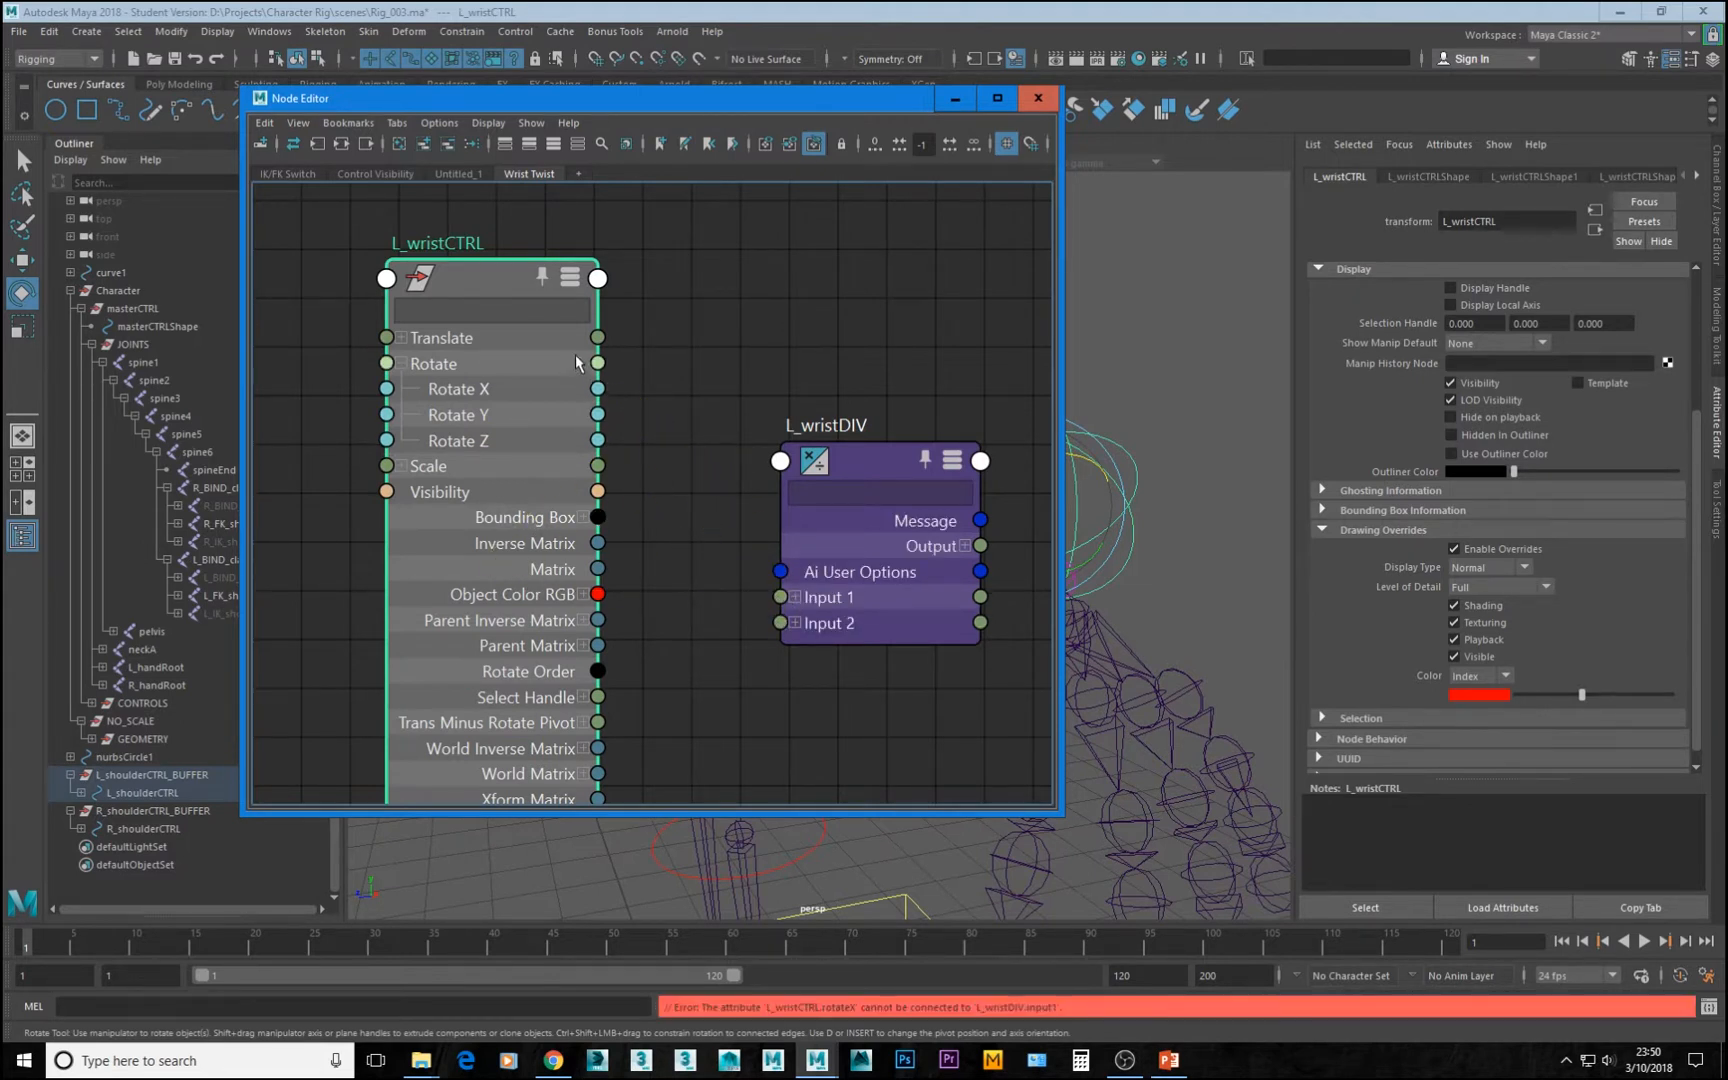
left_click_drag(598, 398, 797, 603)
left_click(796, 599)
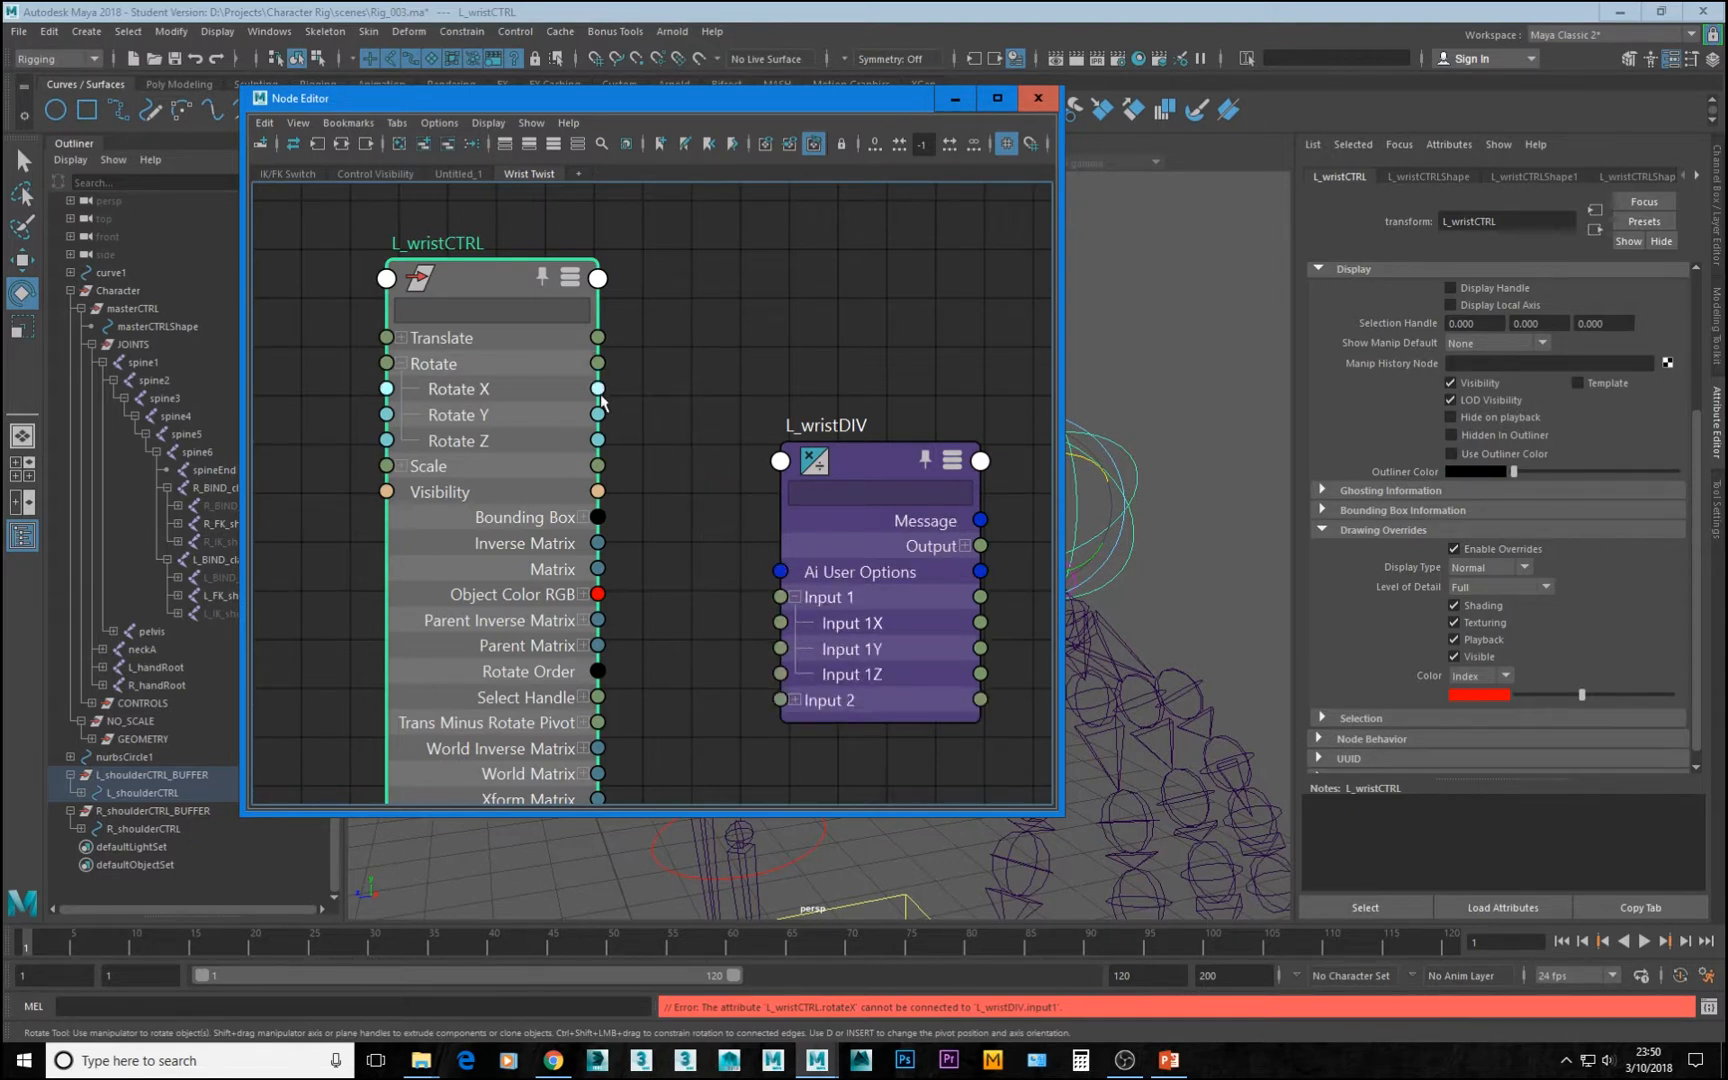
left_click_drag(598, 389, 780, 622)
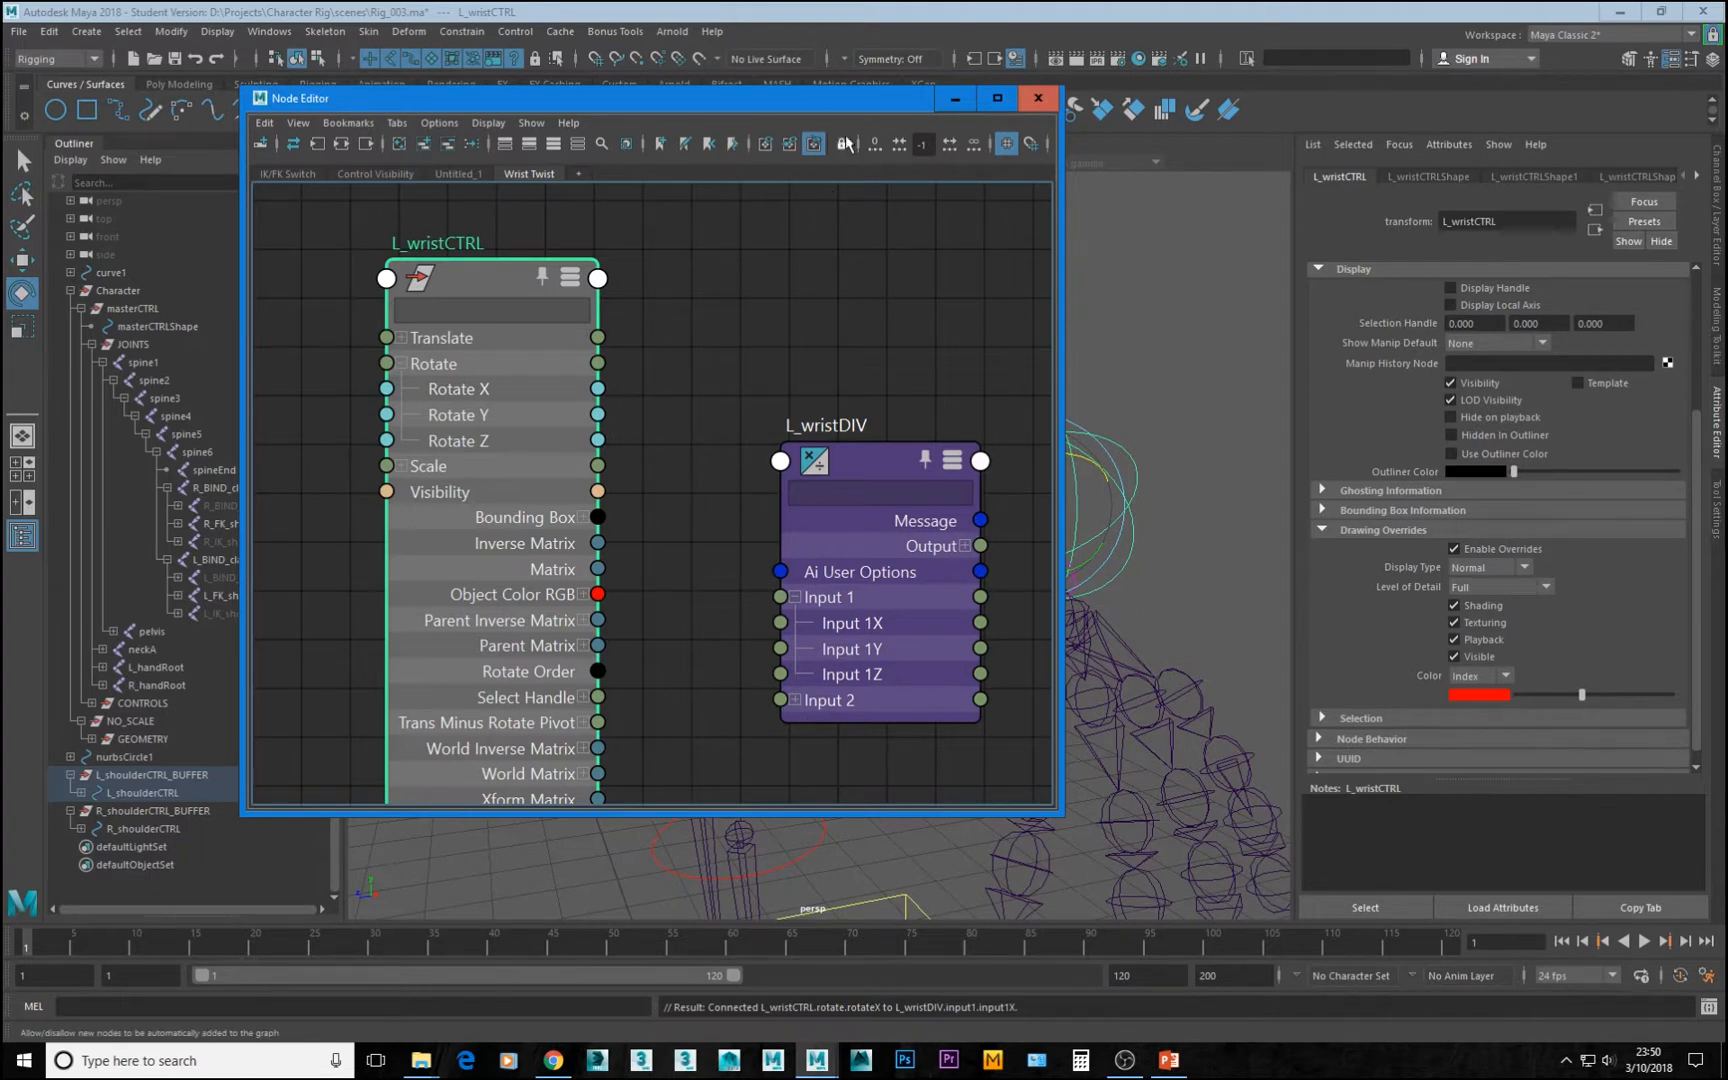
left_click_drag(600, 390, 779, 628)
Collapse the unit conversion node, place it between L_wristCTRL and L_wristDIV, and widen the Node Editor window
left_click_drag(932, 373, 682, 440)
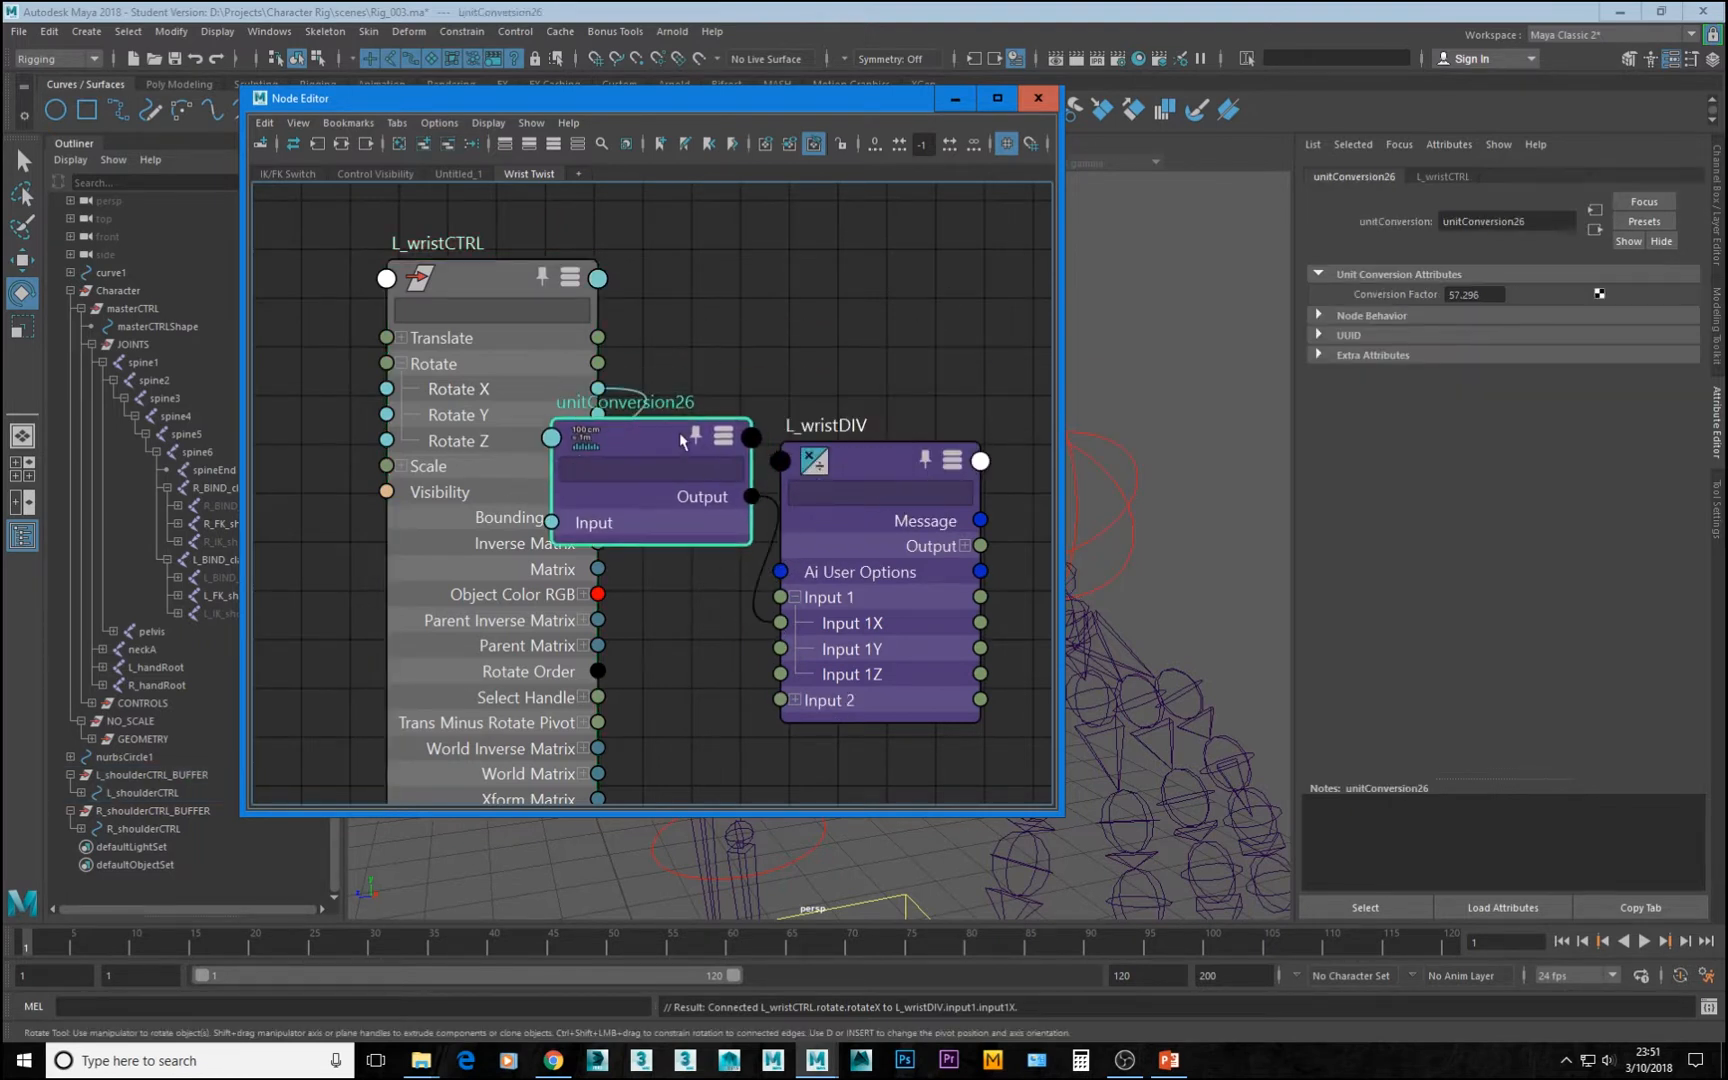
key("1")
scroll(804, 464, "down", 3)
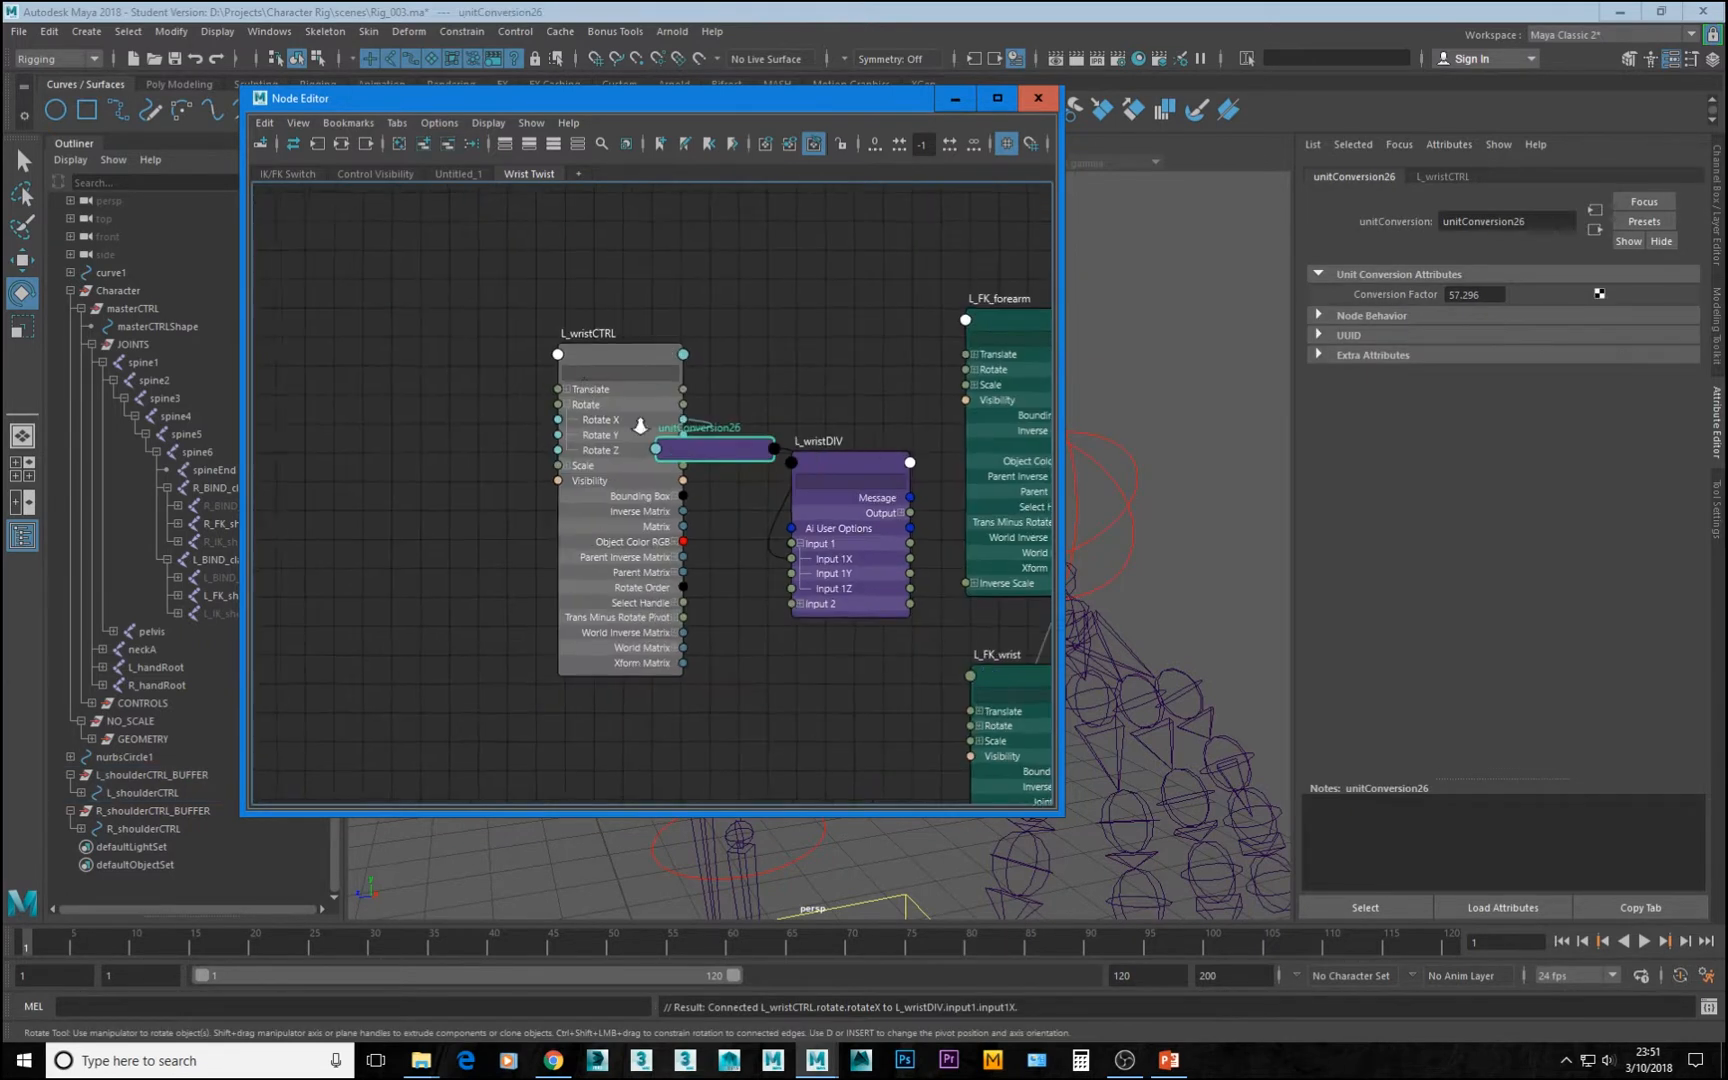
left_click_drag(628, 364, 490, 351)
left_click_drag(728, 448, 689, 523)
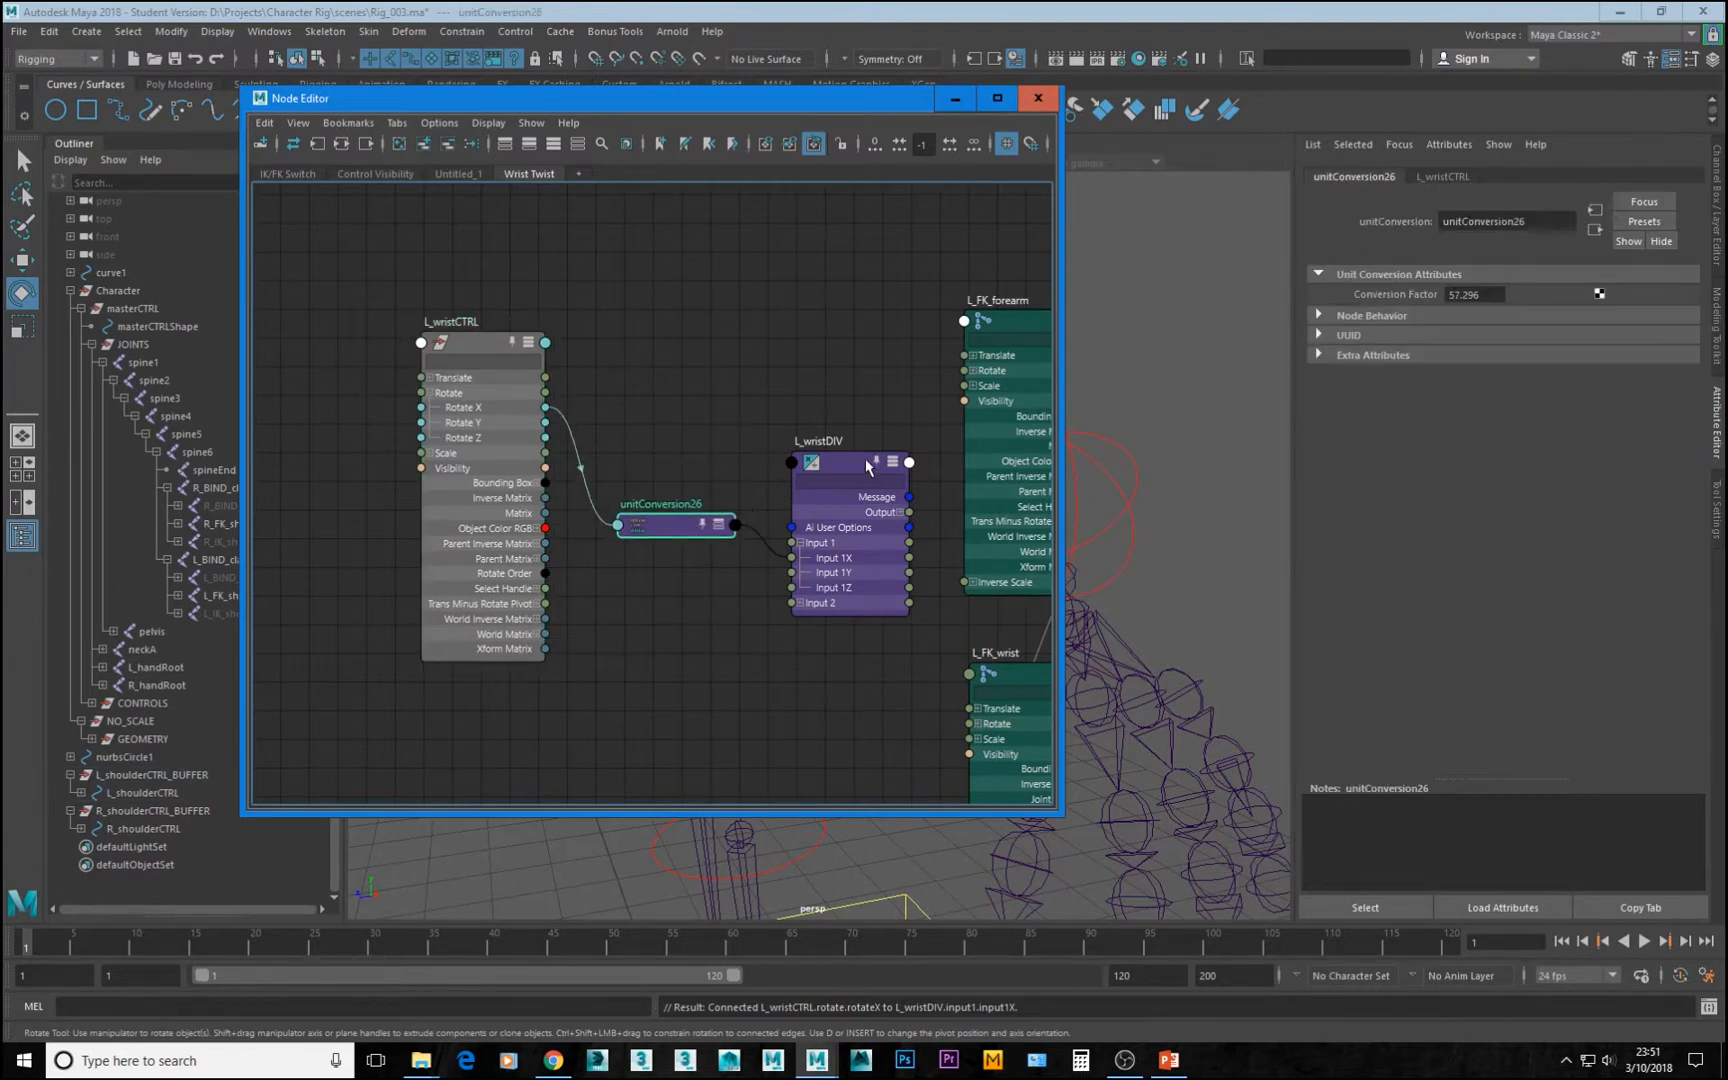
scroll(803, 490, "up", 2)
middle_click_drag(874, 506, 872, 484, "alt")
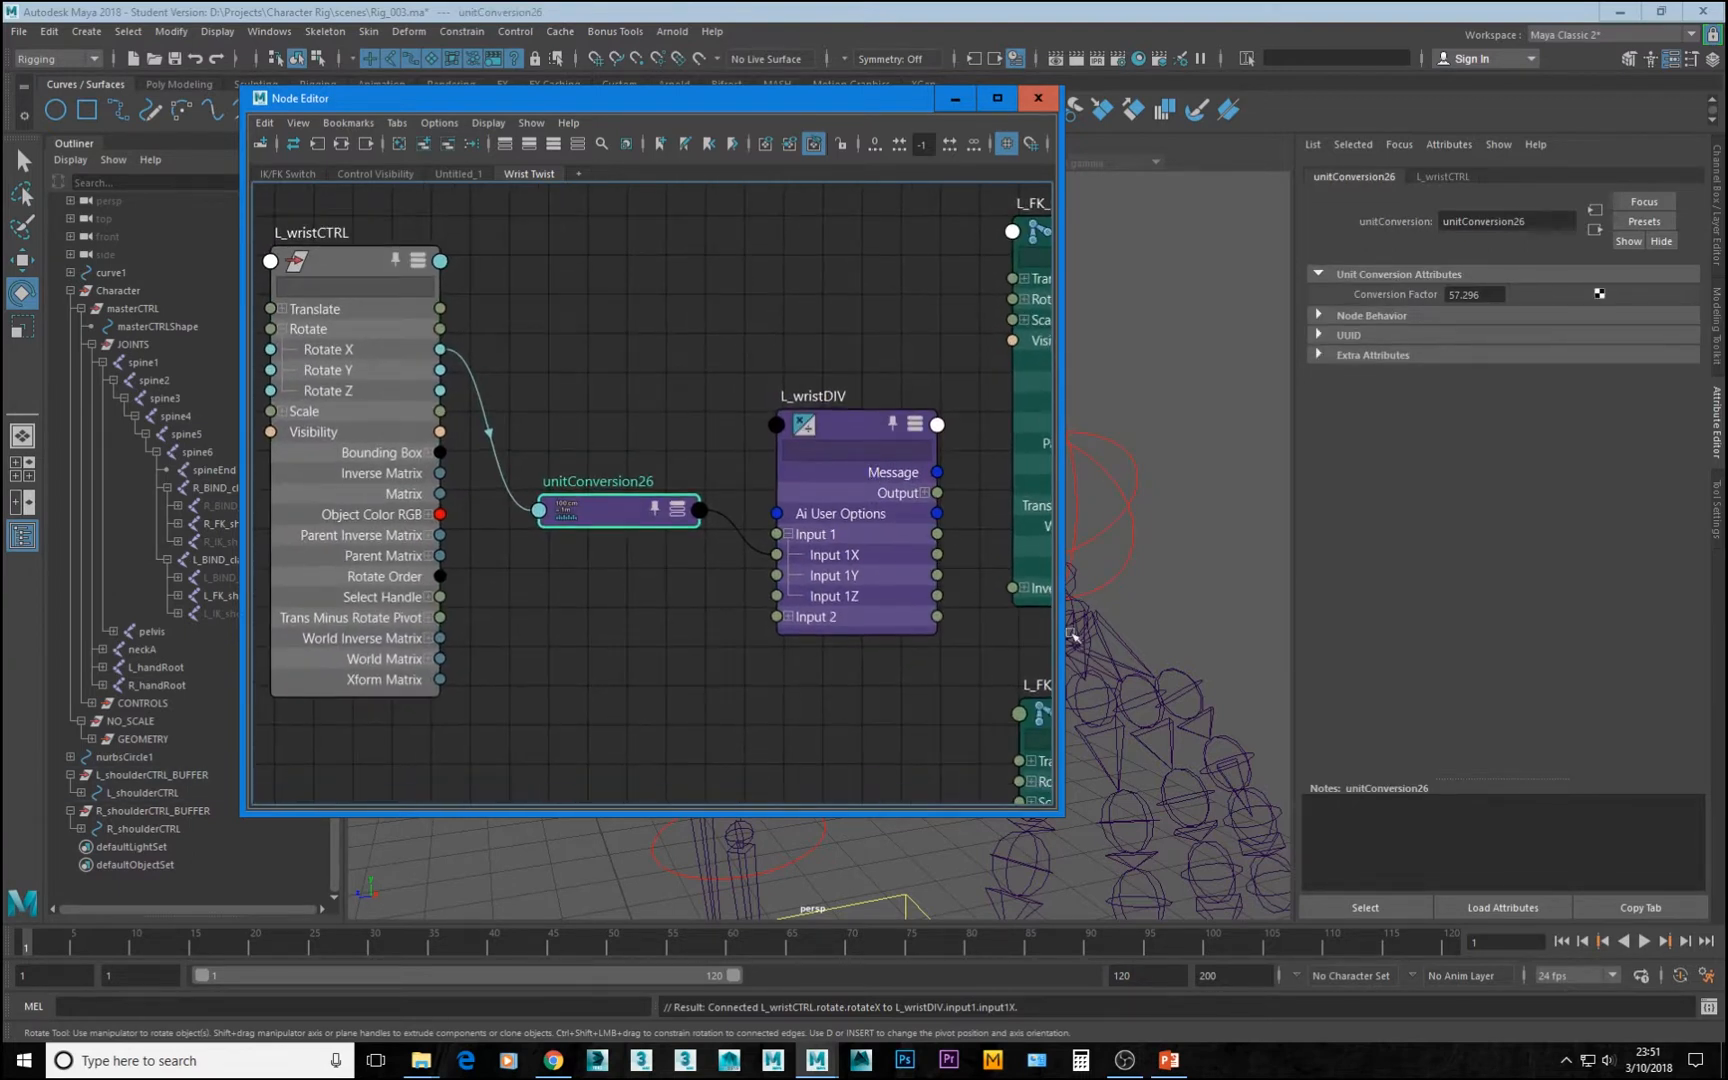
left_click_drag(1061, 630, 1265, 632)
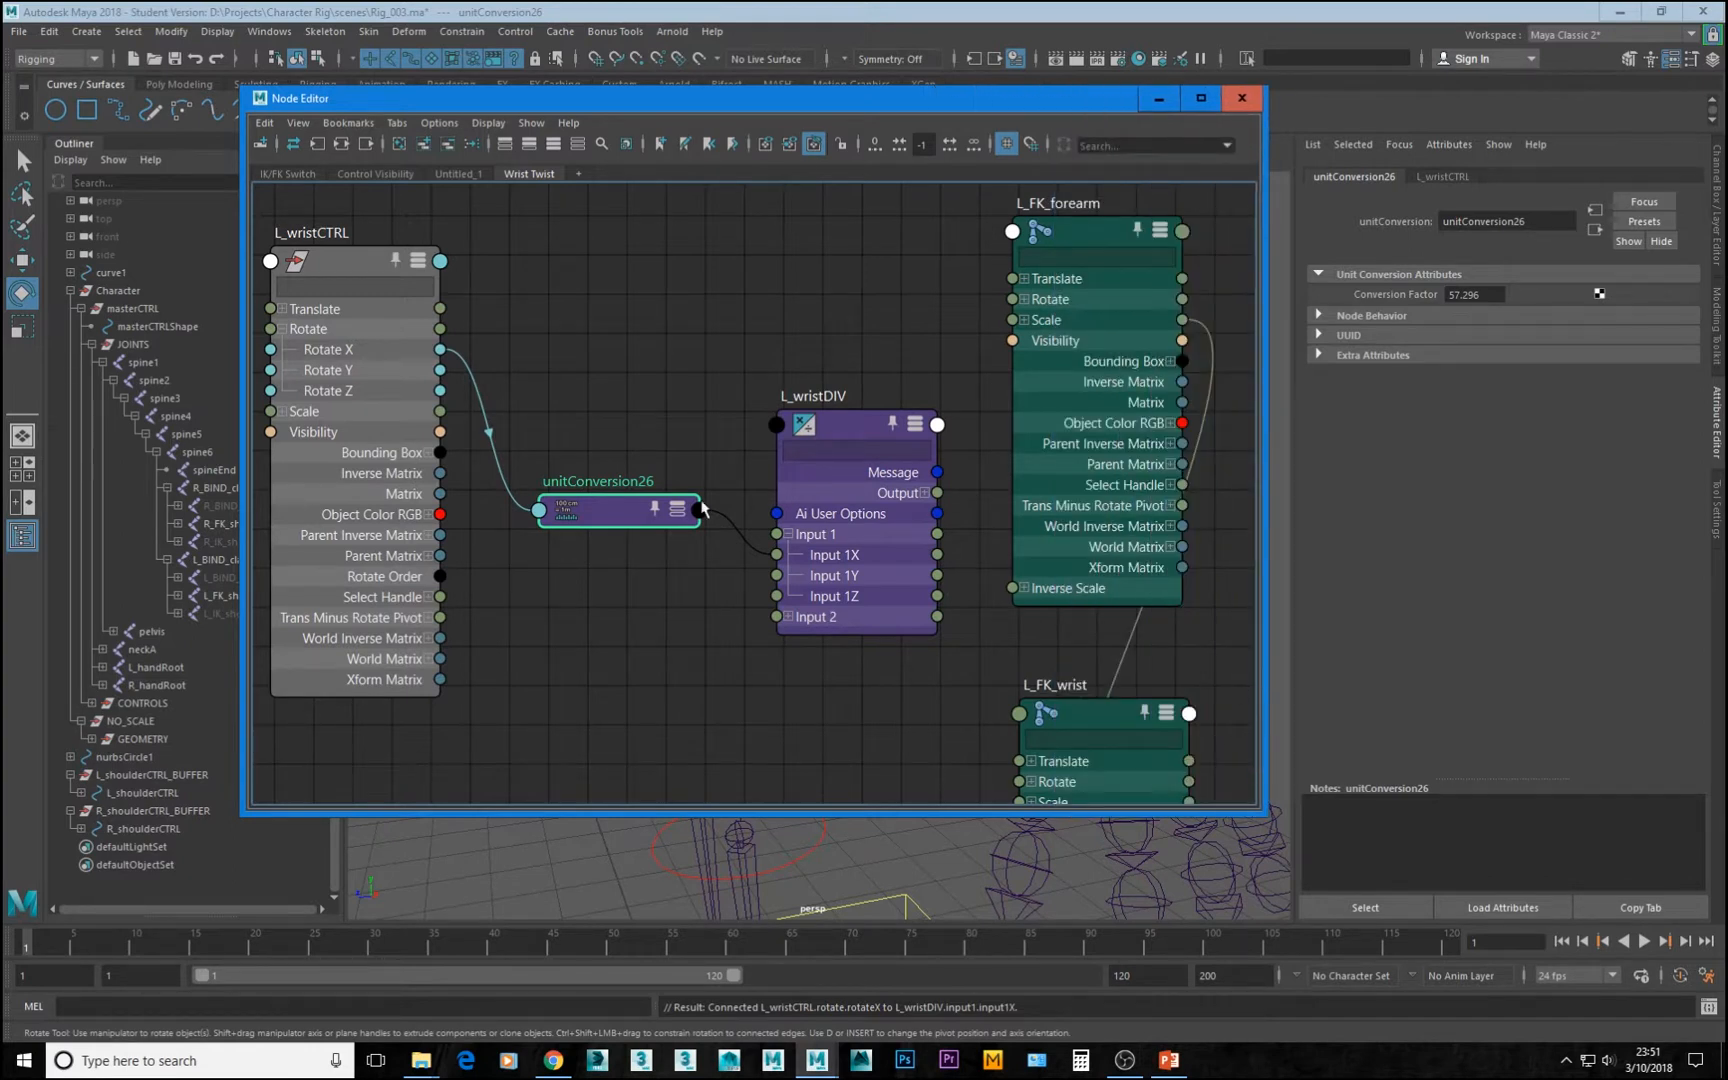
scroll(702, 508, "up", 5)
middle_click_drag(785, 487, 970, 557, "alt")
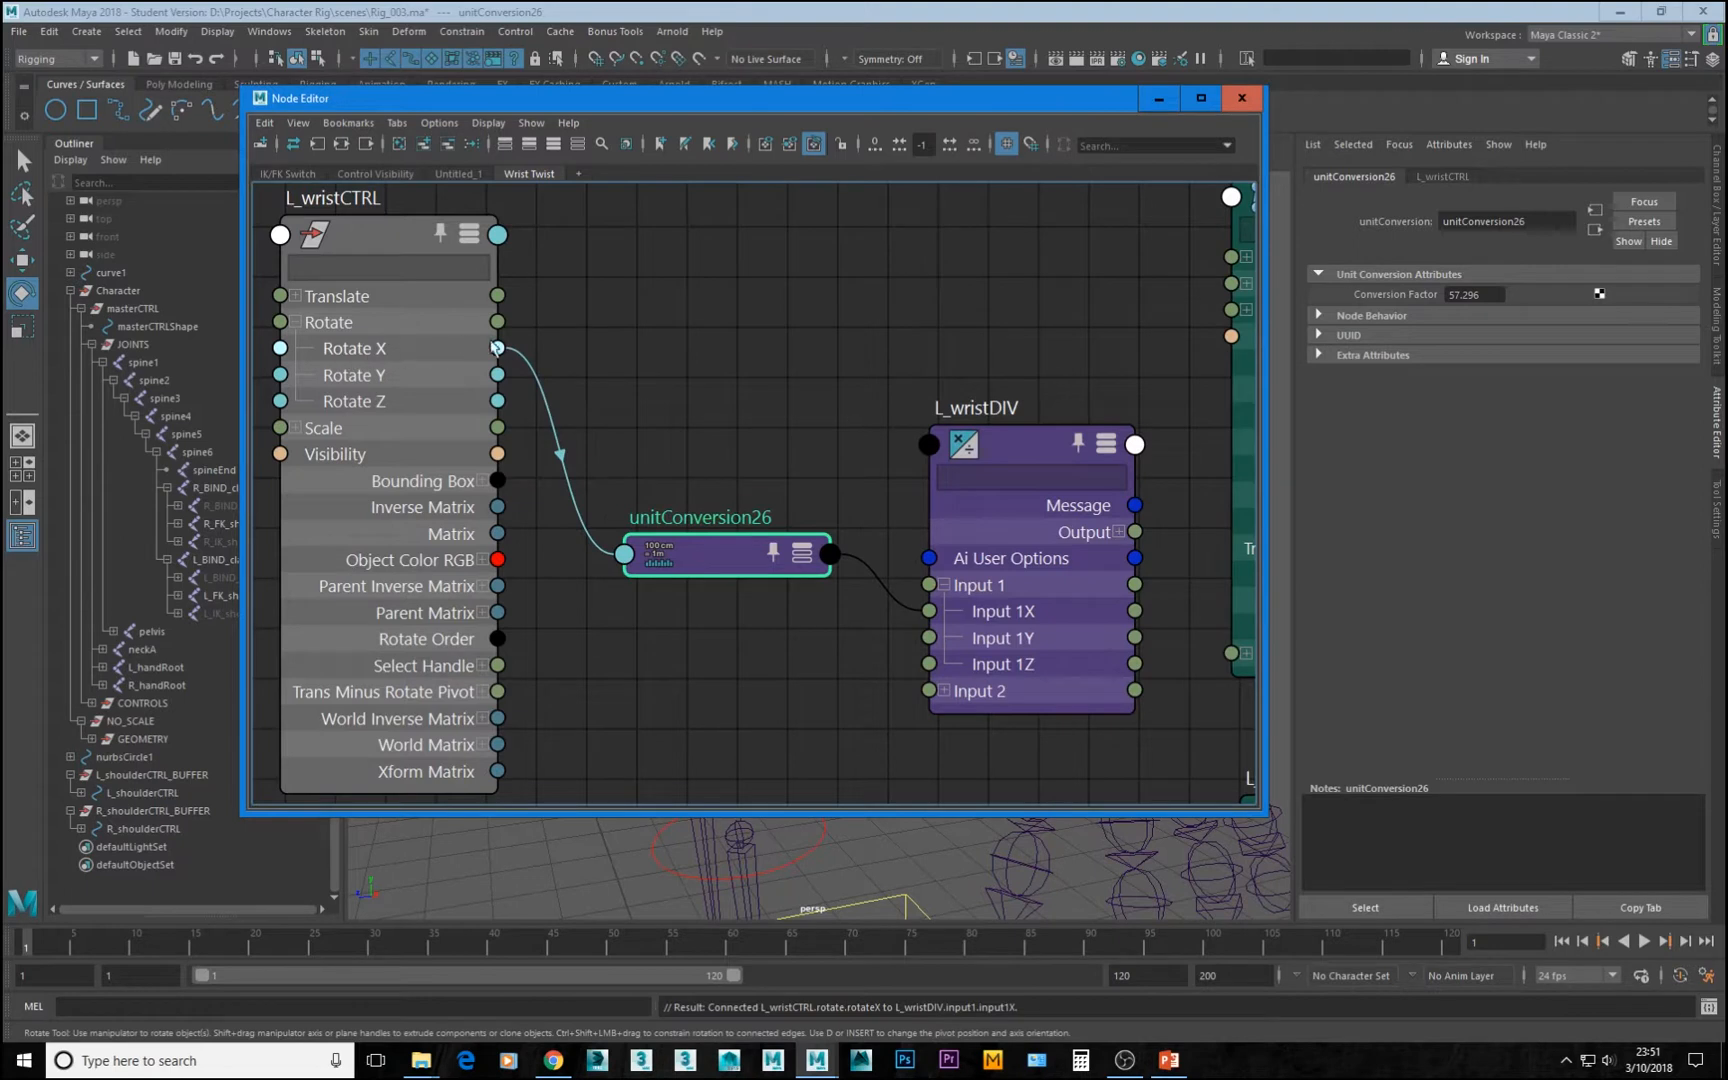
Connect L_wristDIV's Output X to the Rotate X of the L_FK_forearm joint
left_click(1050, 450)
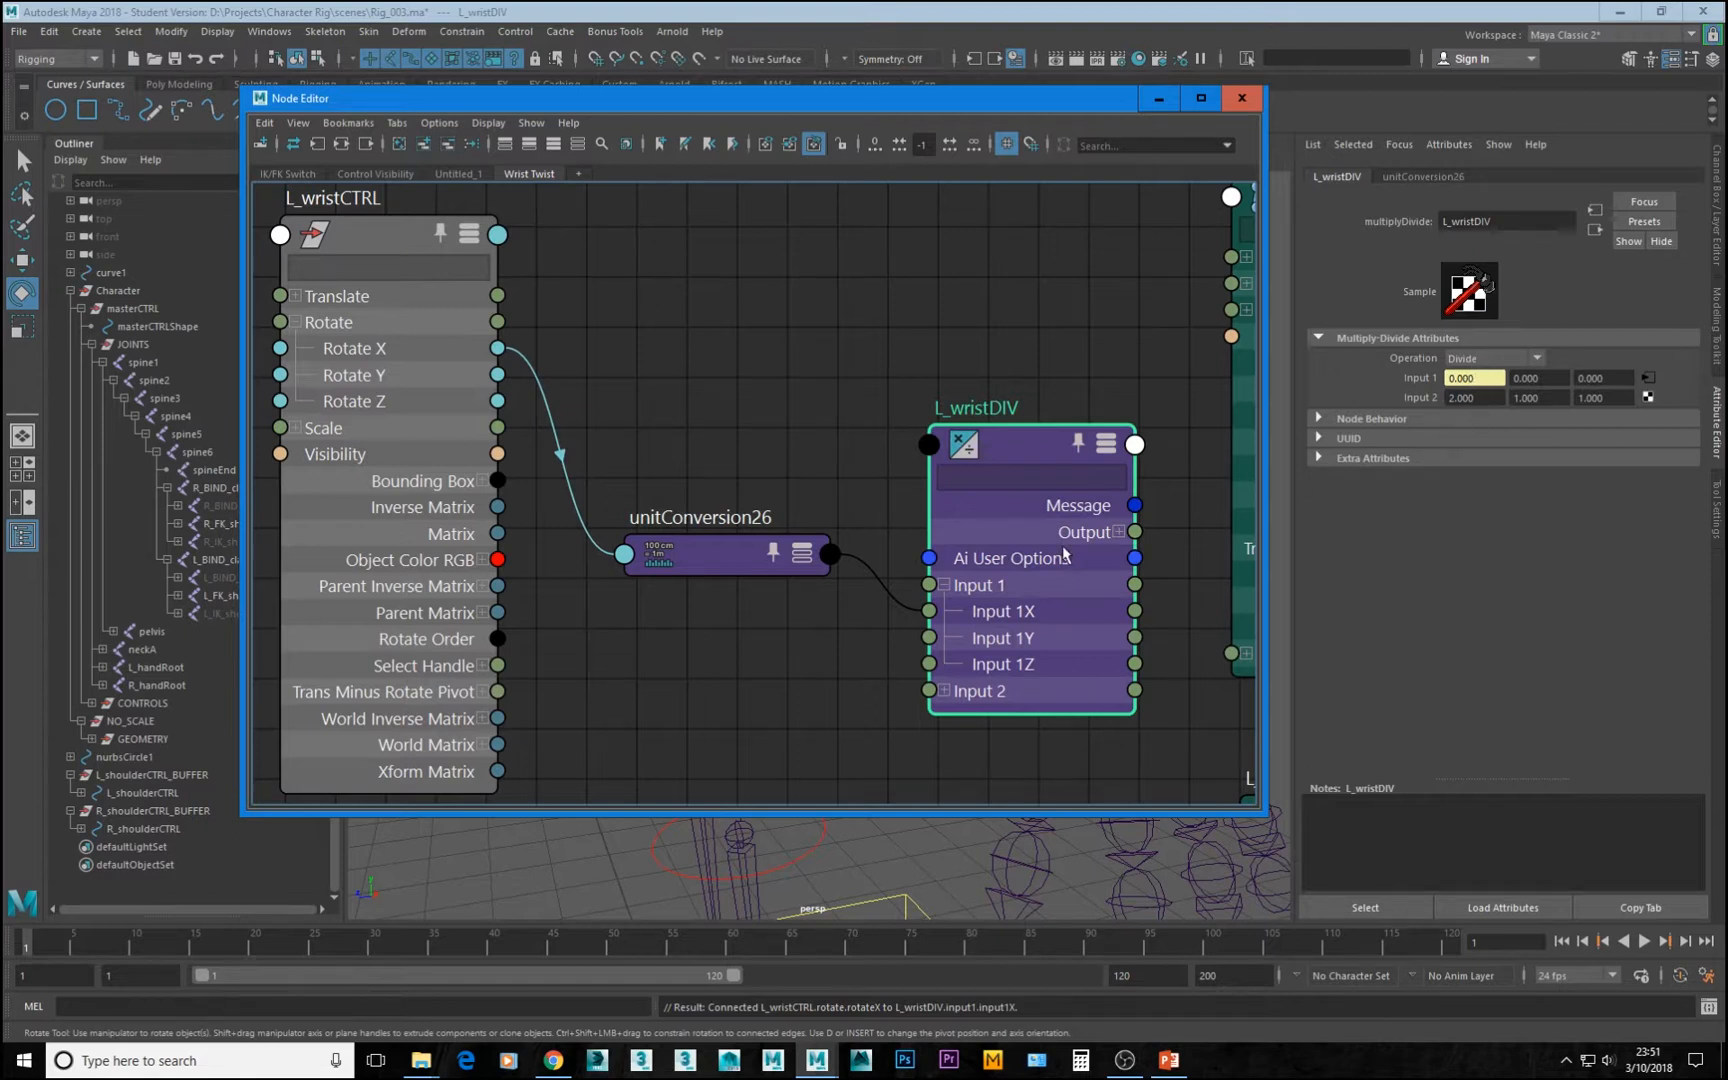
middle_click_drag(1130, 545, 848, 437, "alt")
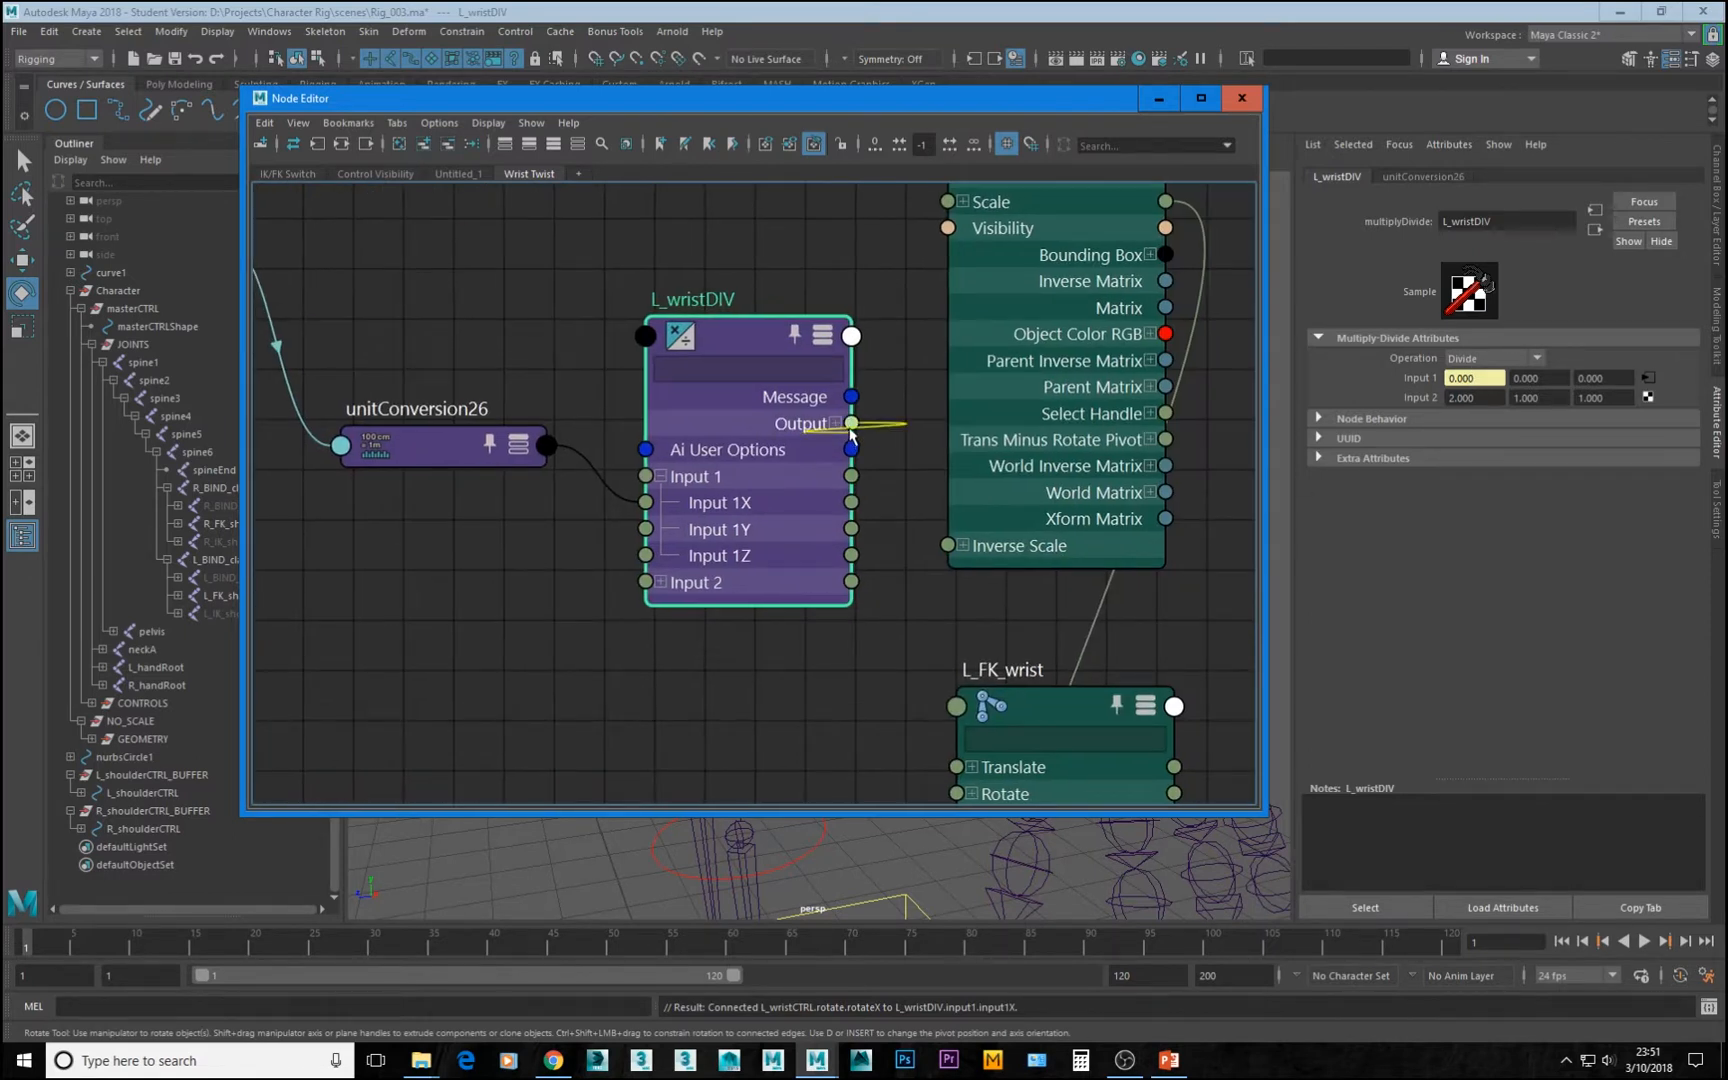
left_click(836, 423)
middle_click_drag(897, 498, 802, 580, "alt")
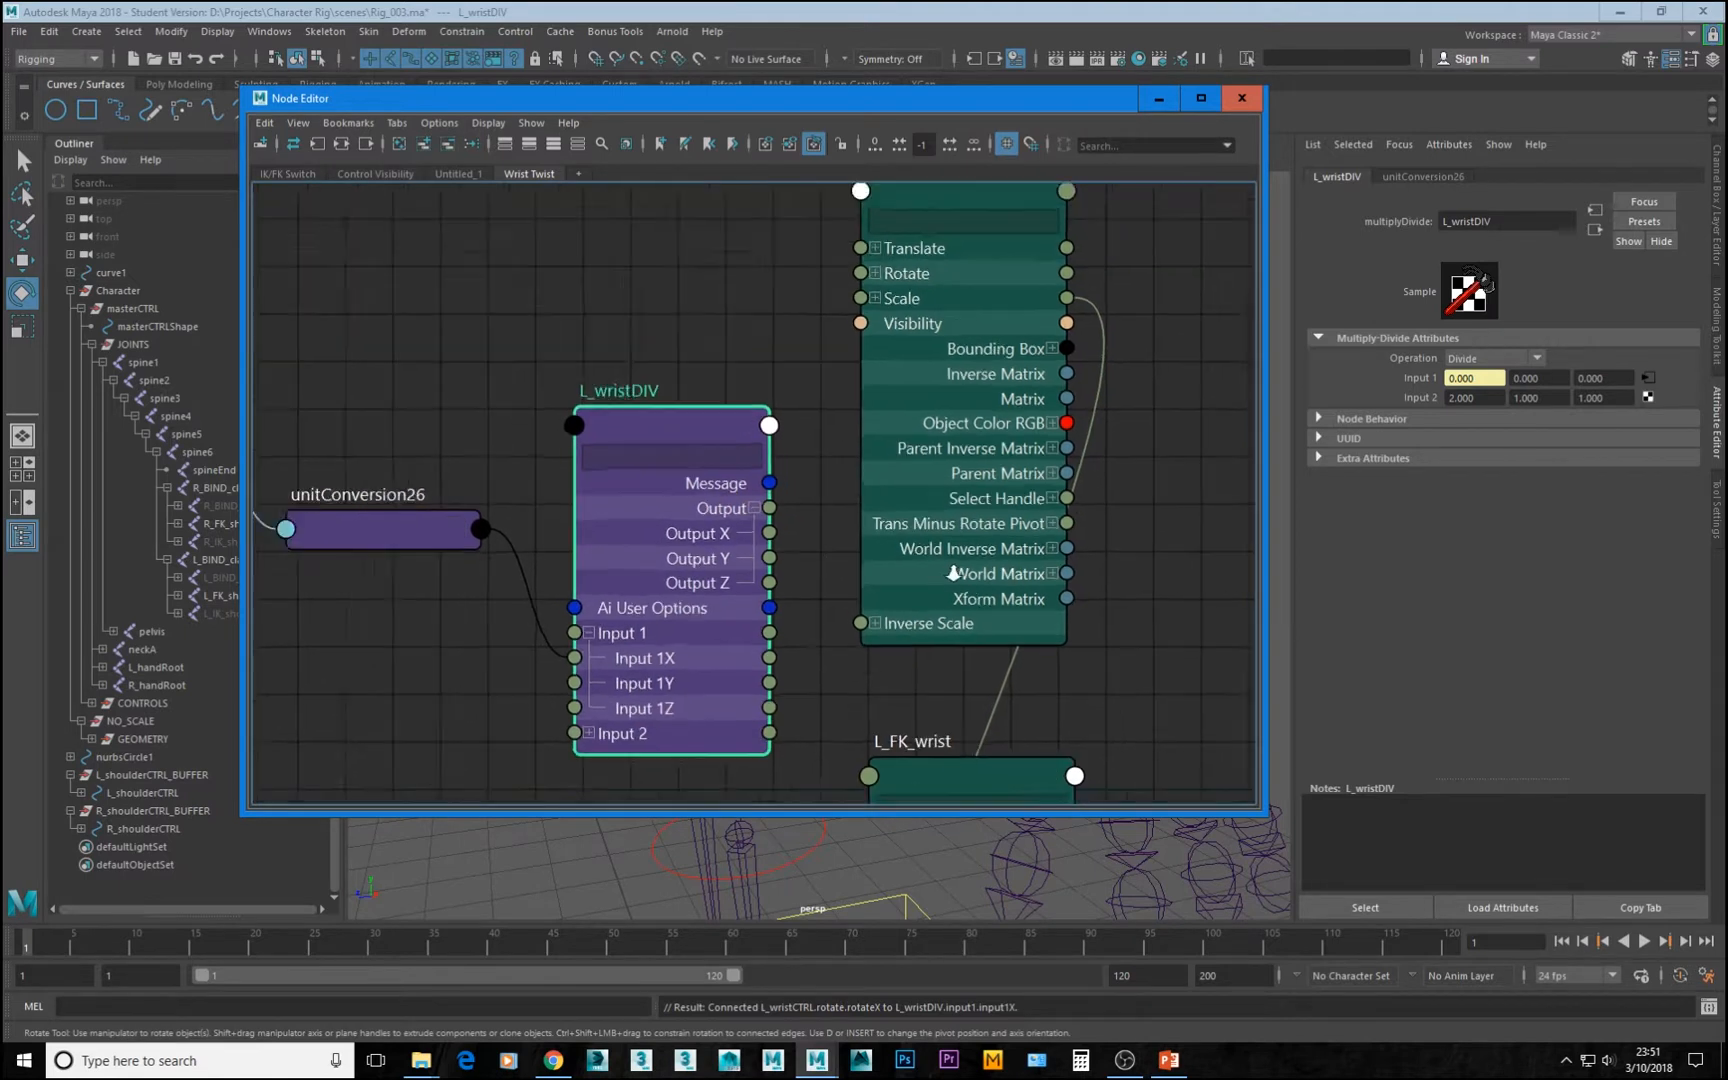
scroll(1012, 574, "down", 3)
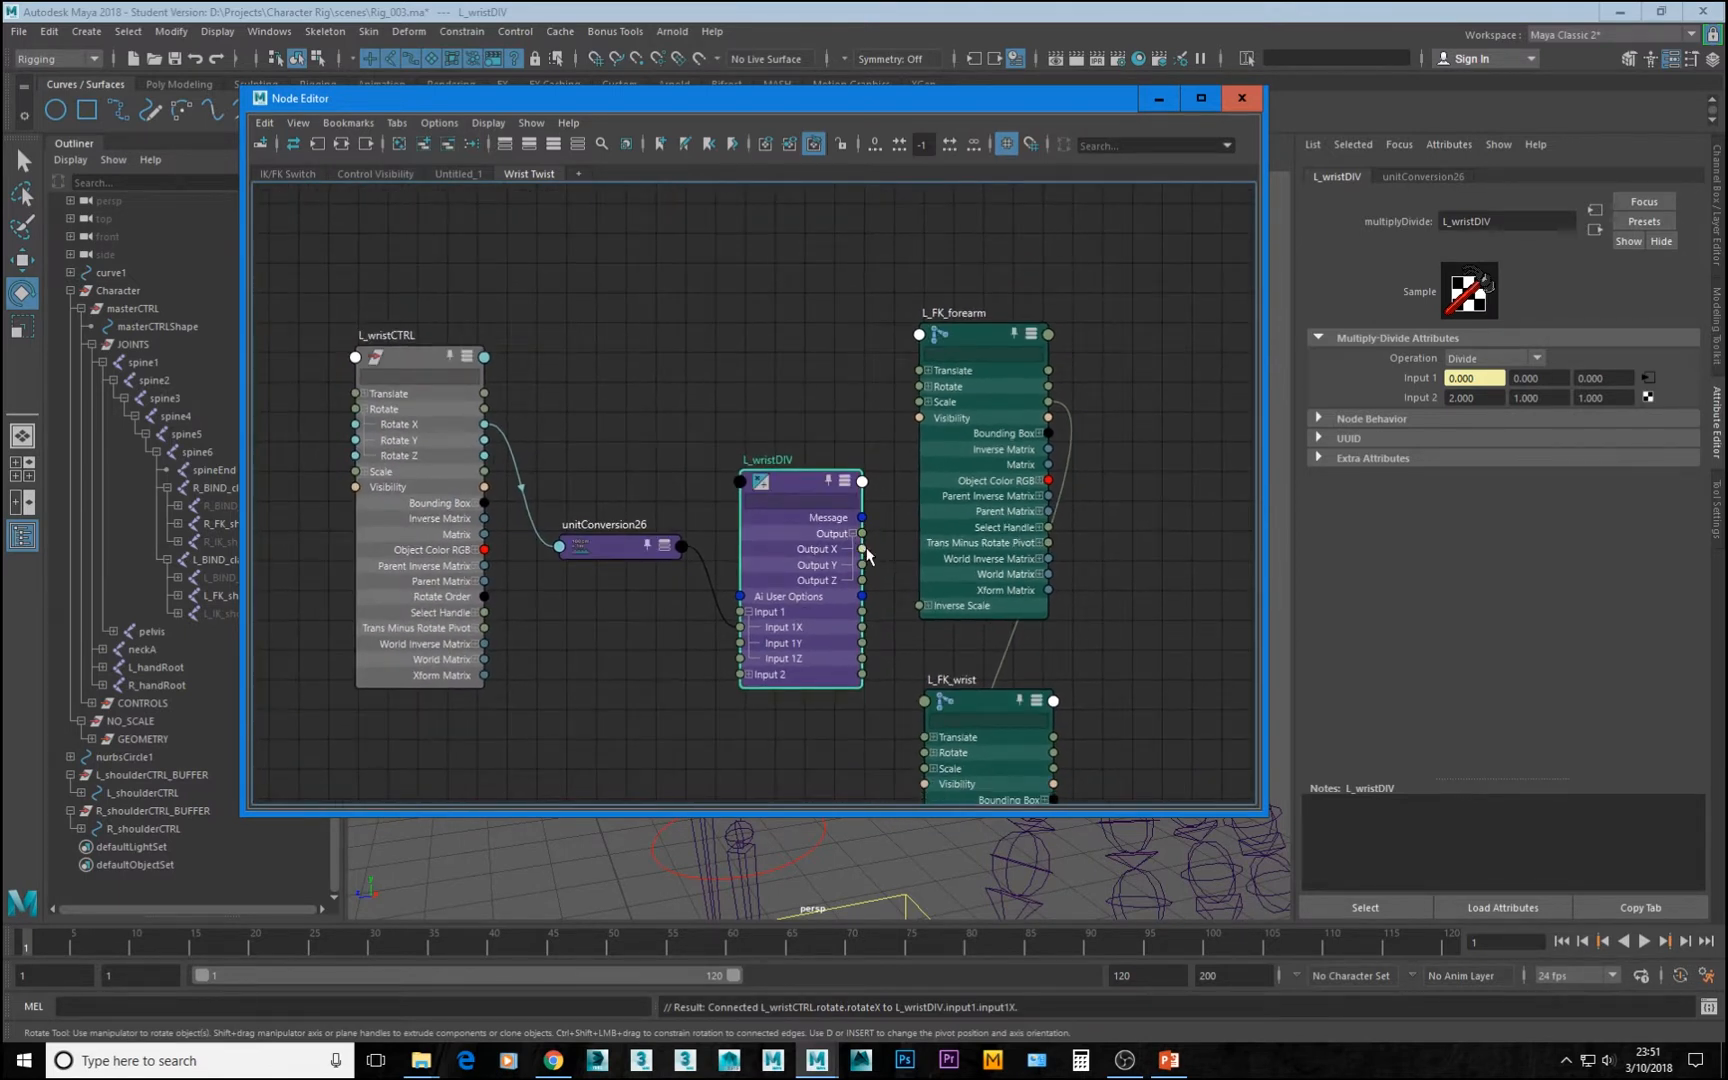
left_click_drag(862, 552, 928, 390)
left_click(928, 388)
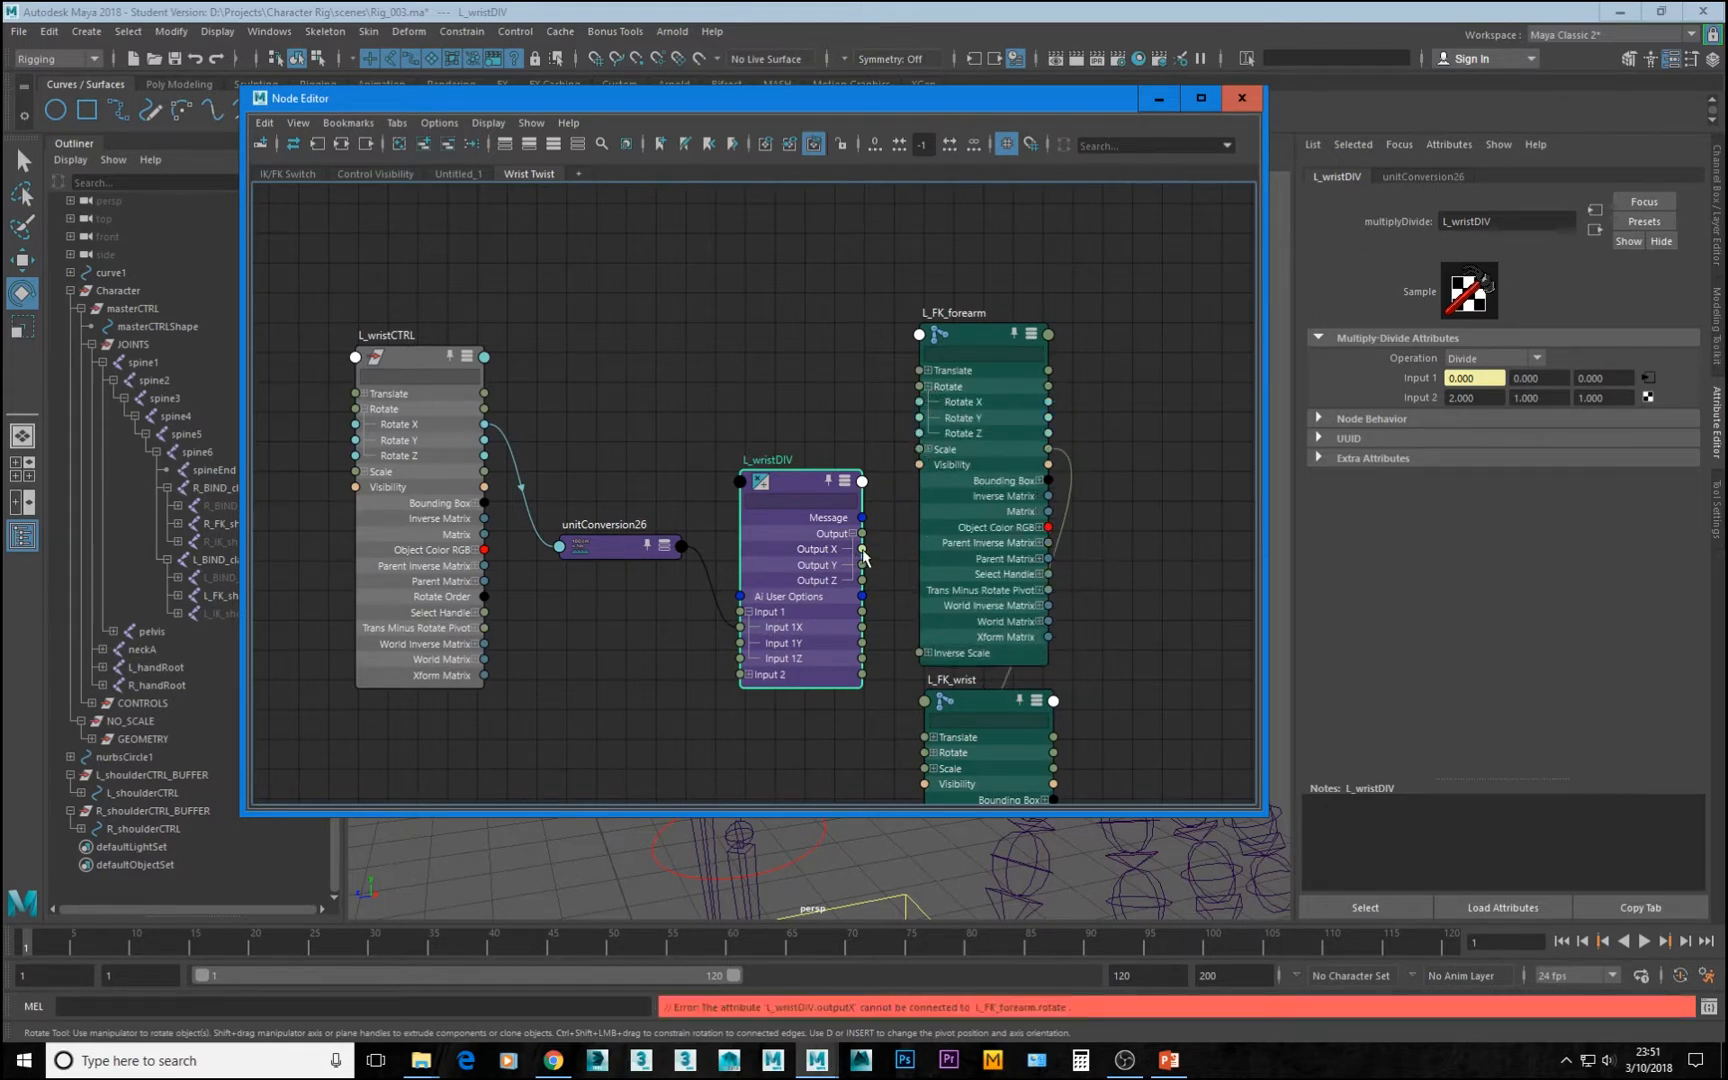
left_click_drag(862, 549, 930, 410)
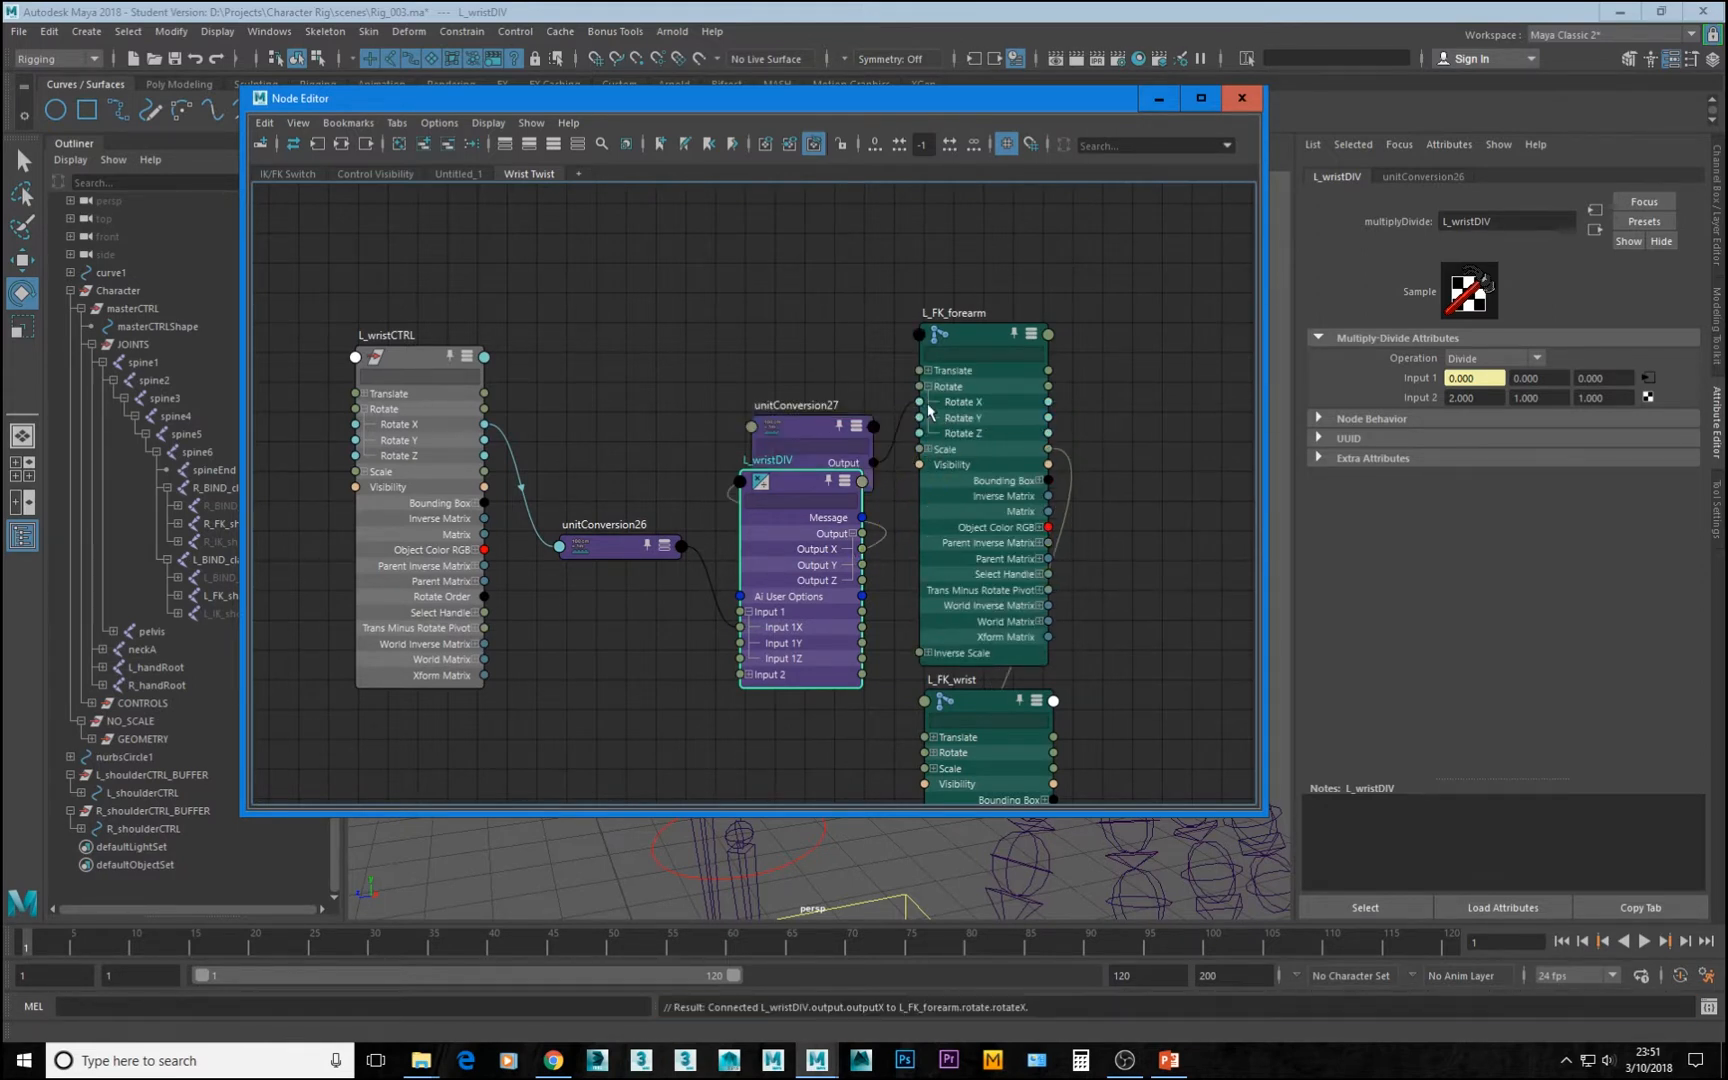
Spread out L_wristDIV and L_FK_forearm and place the collapsed unit conversion node between them
left_click_drag(810, 487, 792, 487)
left_click_drag(999, 340, 1163, 369)
left_click_drag(859, 417, 979, 496)
left_click(981, 496)
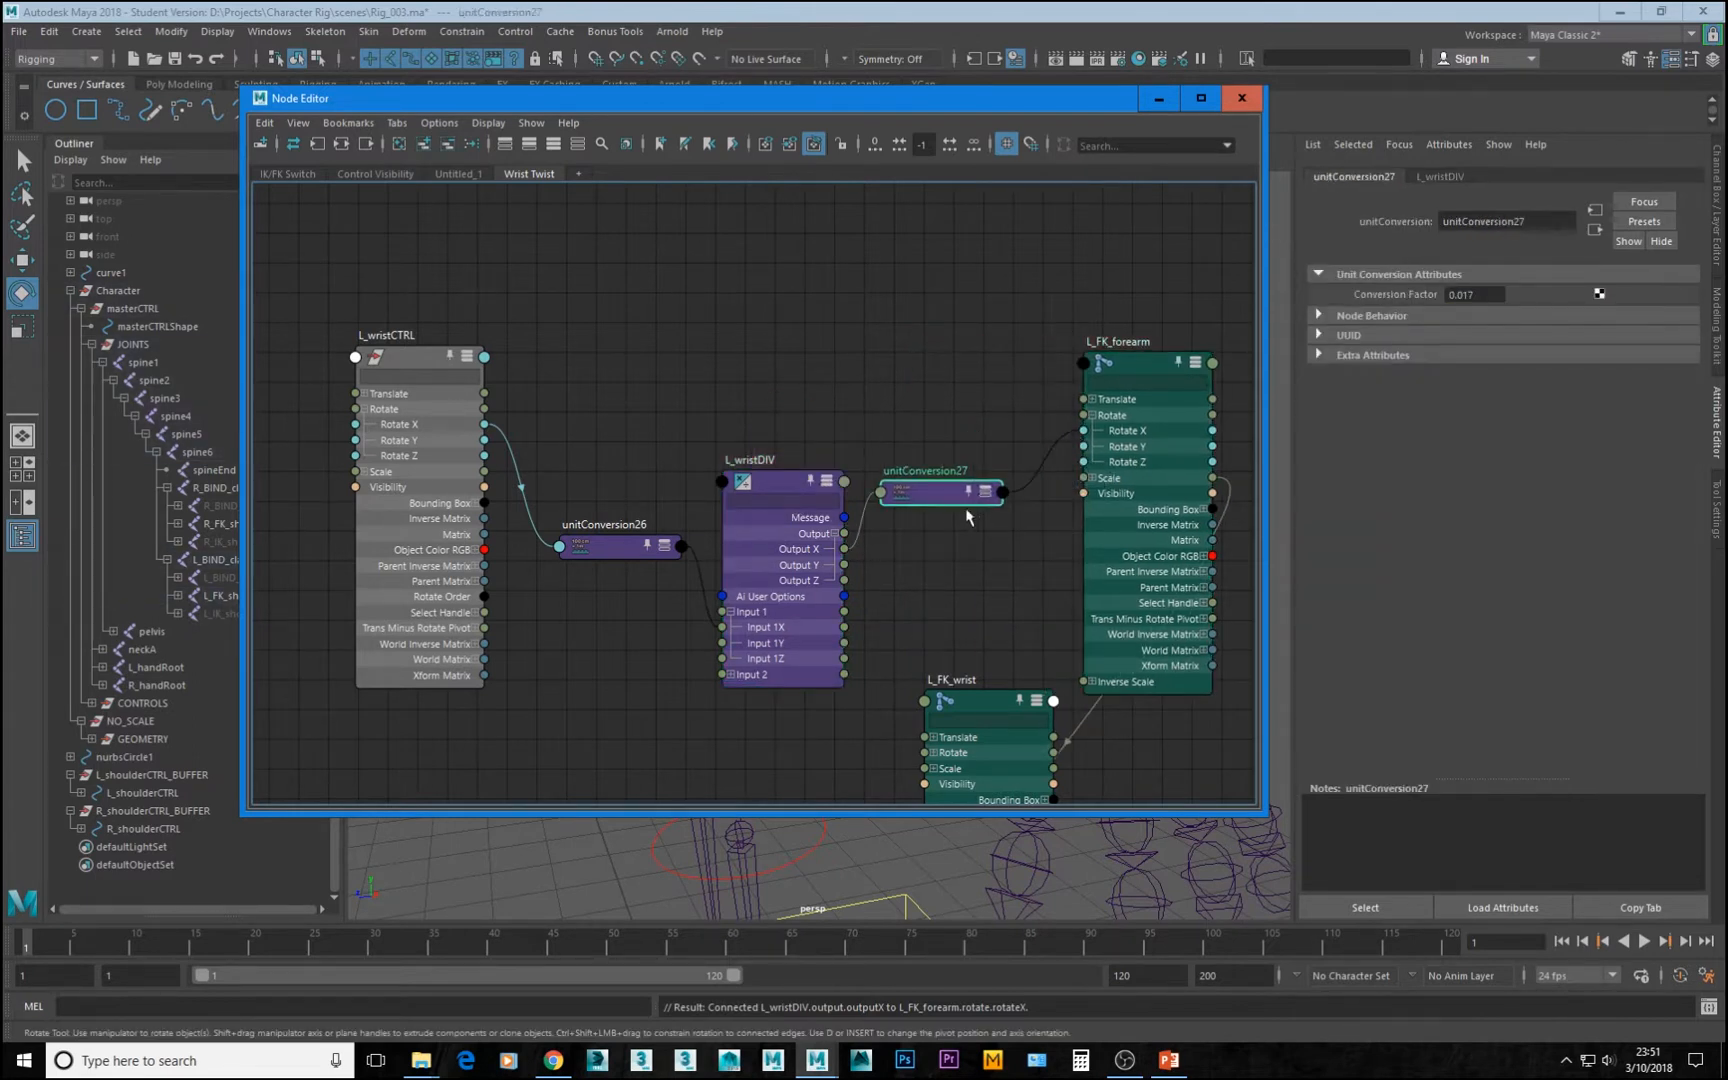
middle_click_drag(946, 524, 843, 363, "alt")
left_click_drag(829, 335, 837, 381)
middle_click_drag(966, 359, 846, 498, "alt")
left_click_drag(768, 677, 832, 680)
left_click_drag(807, 528, 745, 503)
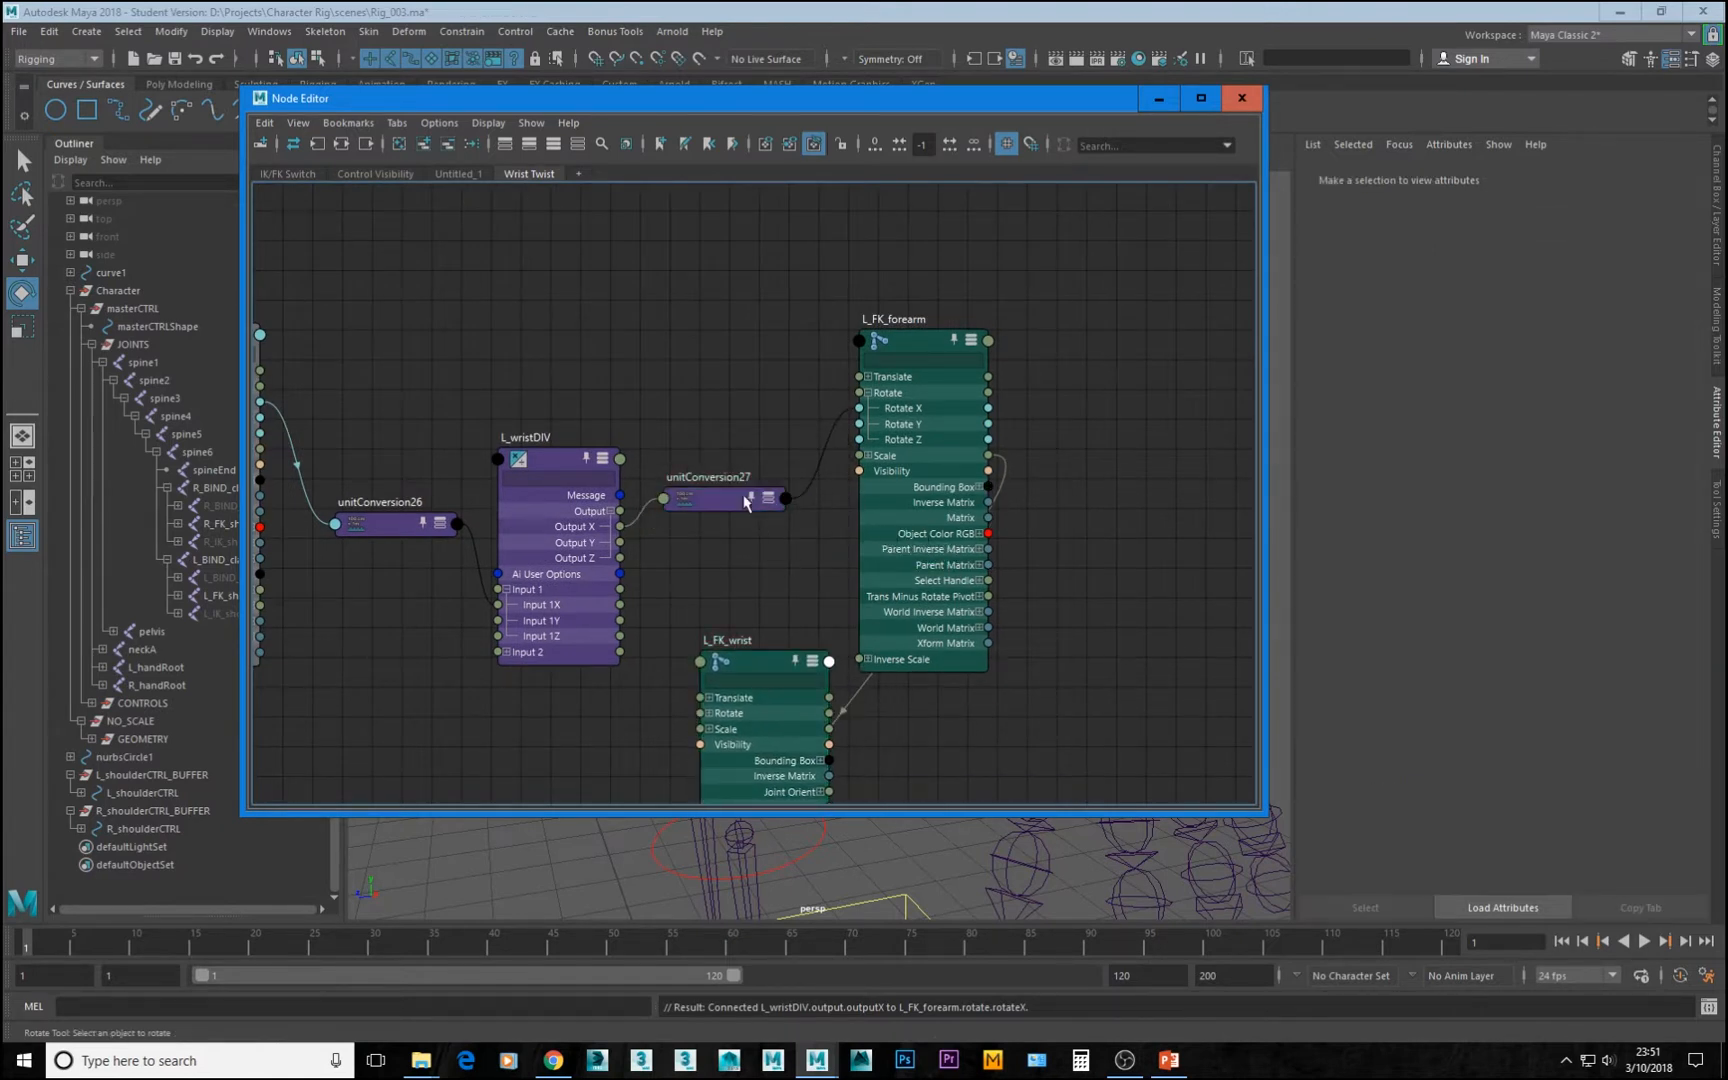
Move the L_FK_wrist node below L_FK_forearm and connect L_wristDIV's Output X to its Rotate X
left_click_drag(768, 657, 903, 722)
middle_click_drag(901, 588, 912, 334, "alt")
left_click_drag(630, 288, 850, 527)
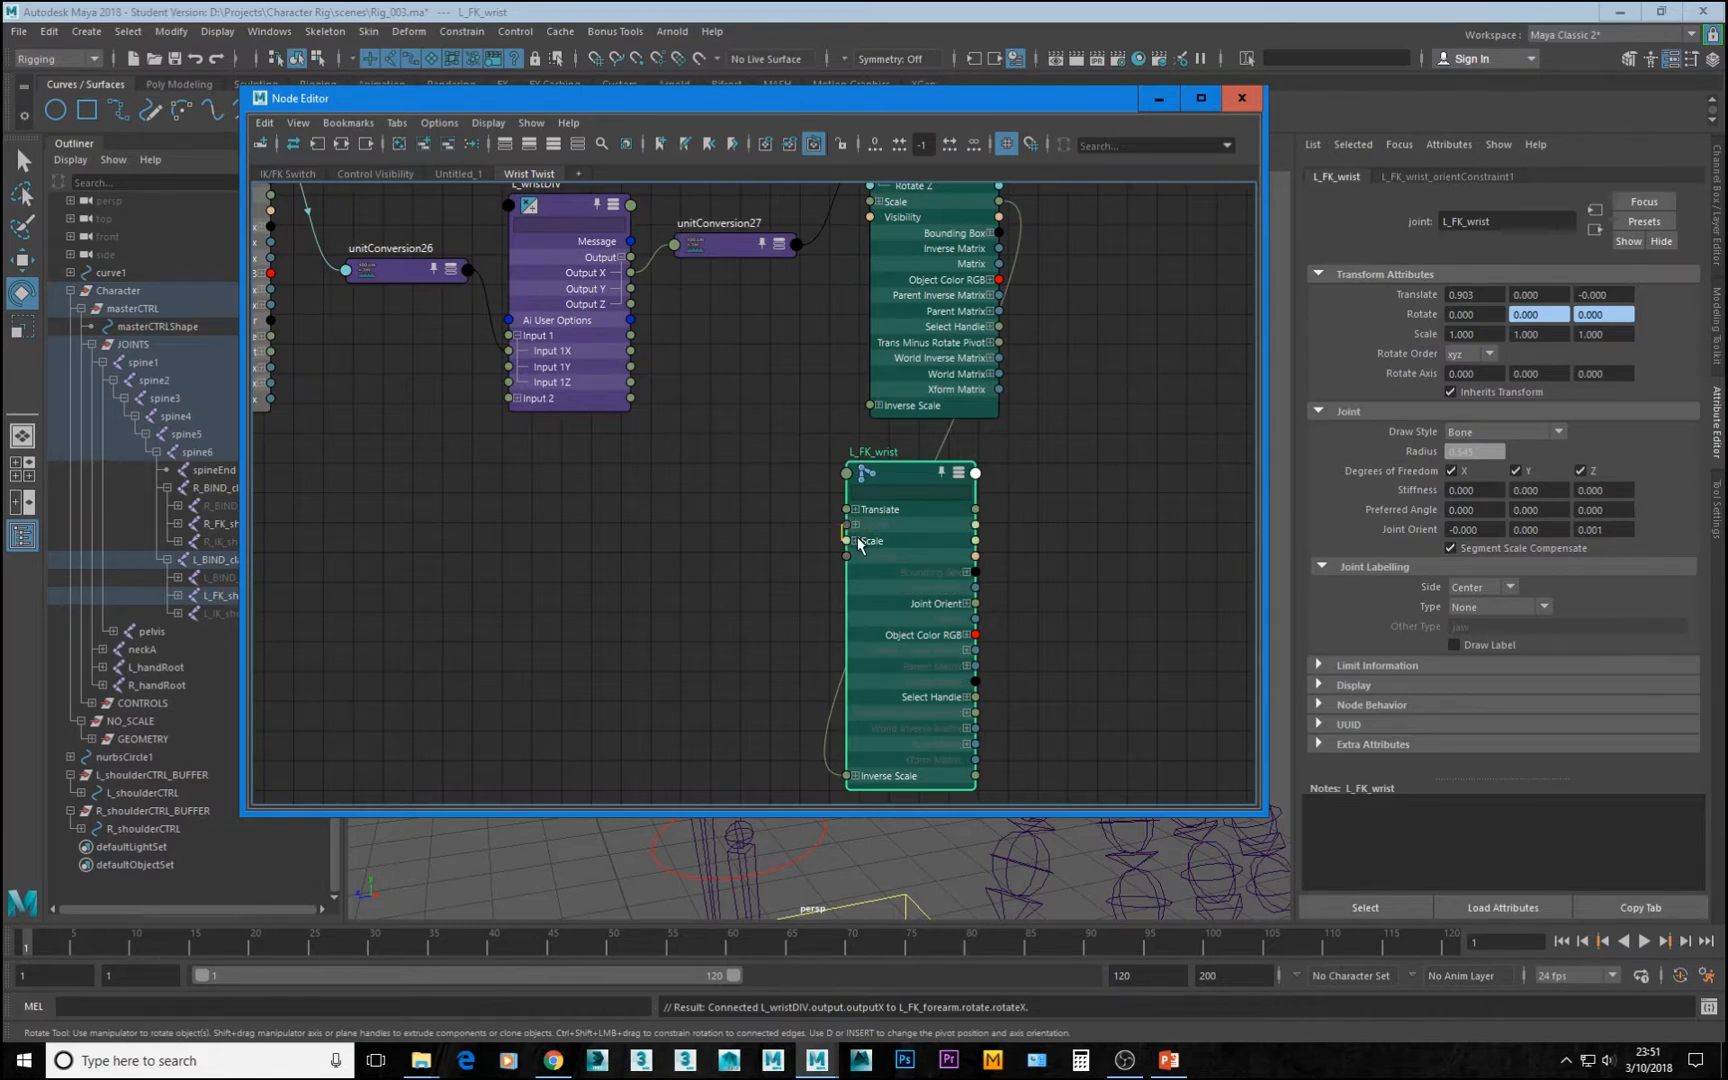
left_click(856, 525)
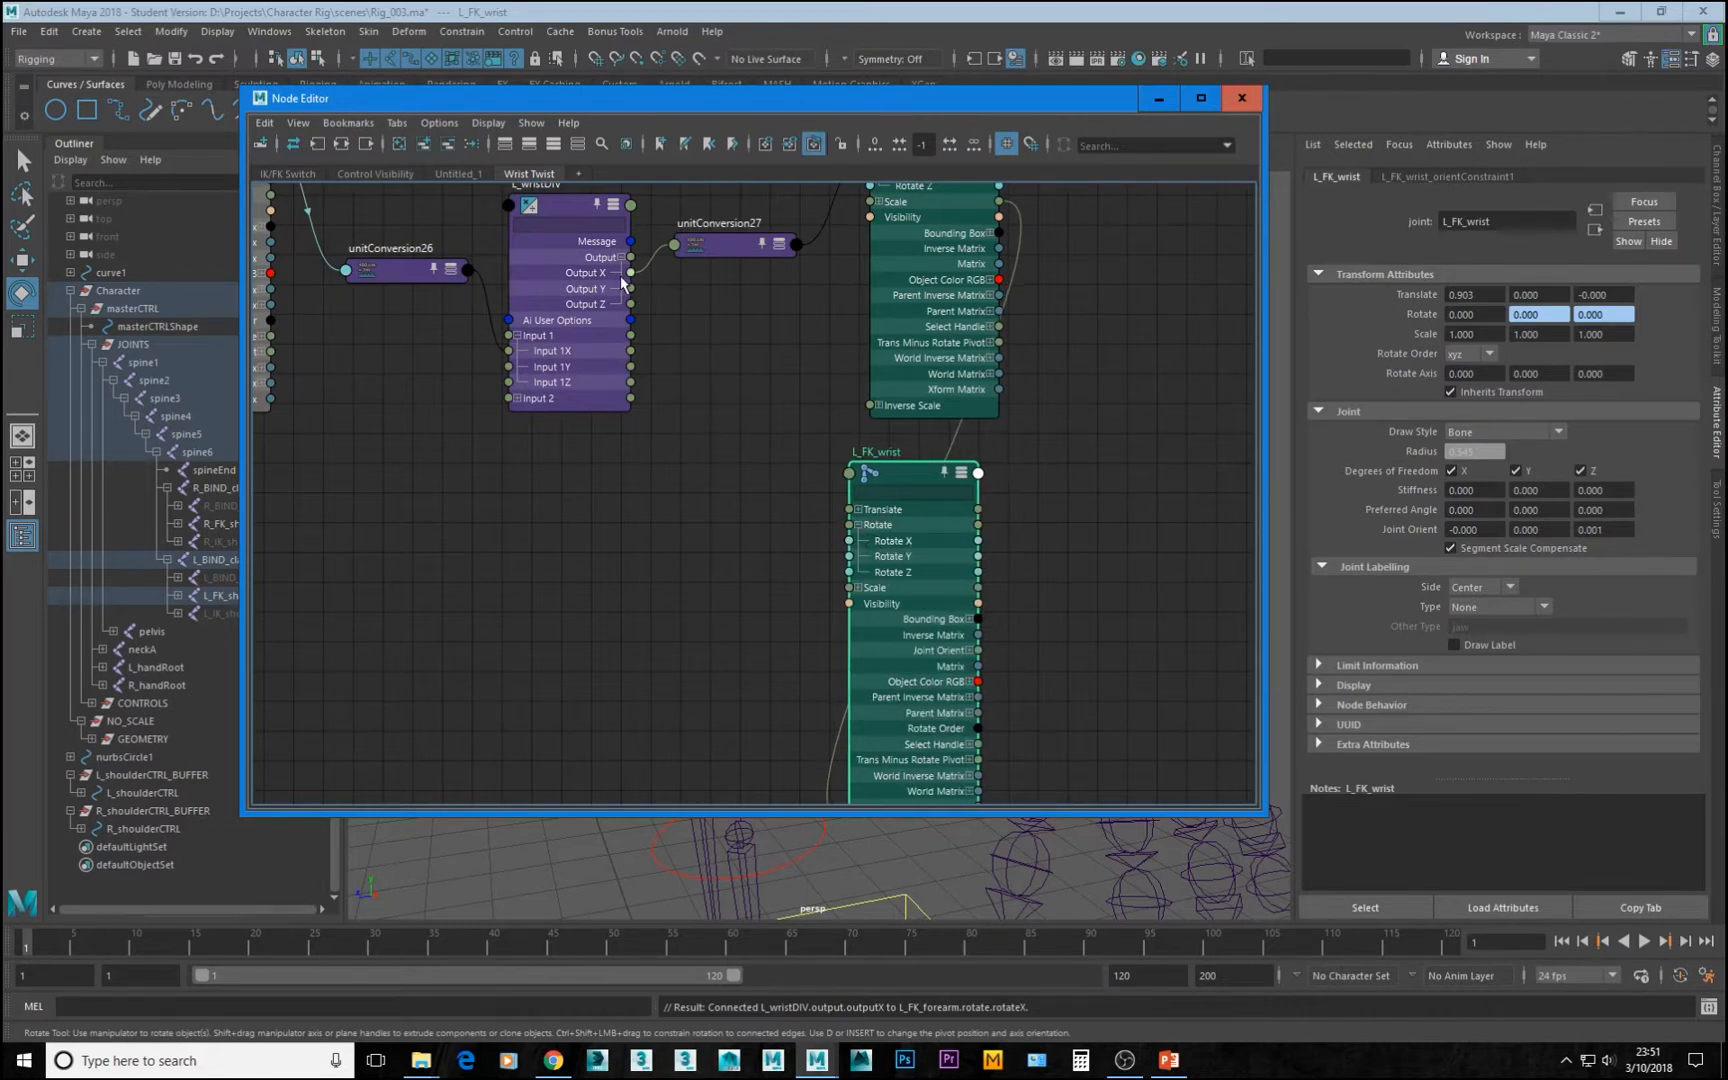
left_click_drag(631, 273, 957, 548)
Place the new unit conversion node between L_wristDIV and L_FK_wrist
key("a")
left_click_drag(770, 323, 852, 493)
scroll(1025, 595, "up", 2)
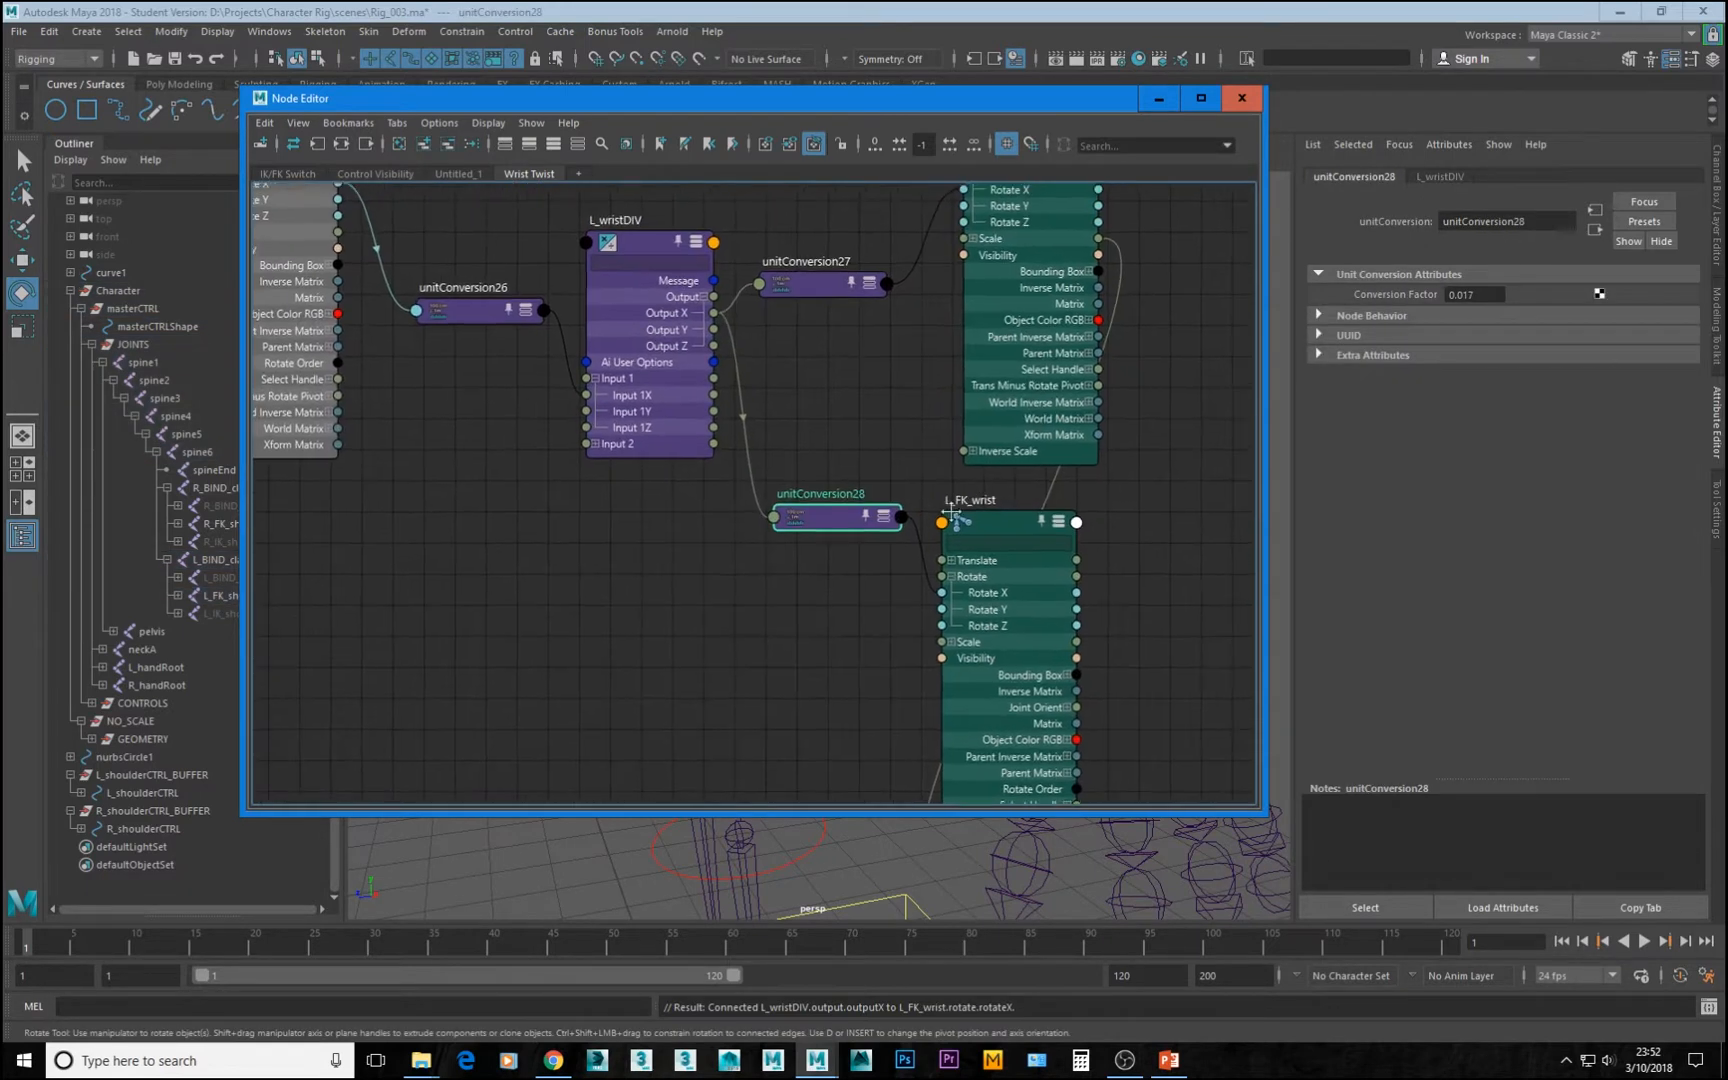
middle_click_drag(967, 588, 832, 637, "alt")
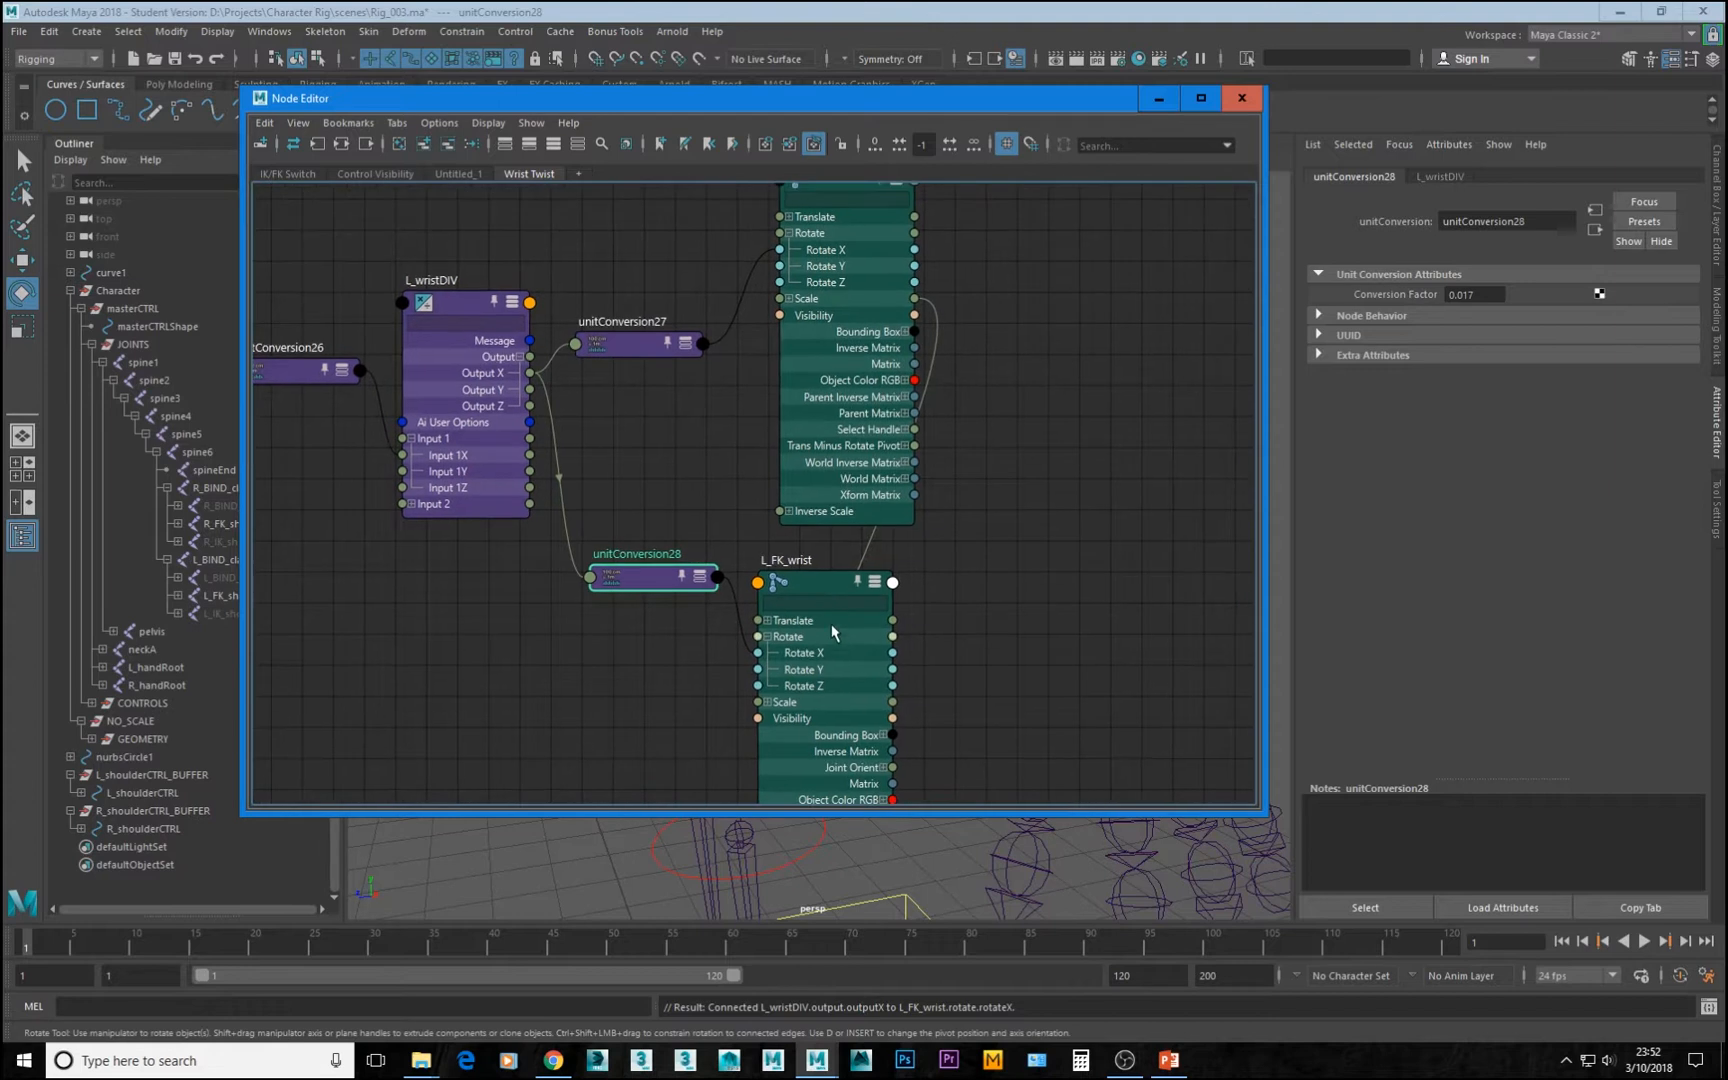
Check the rotate attributes of the L_FK_wrist and L_FK_forearm joints and their incoming connections
left_click_drag(817, 583, 835, 595)
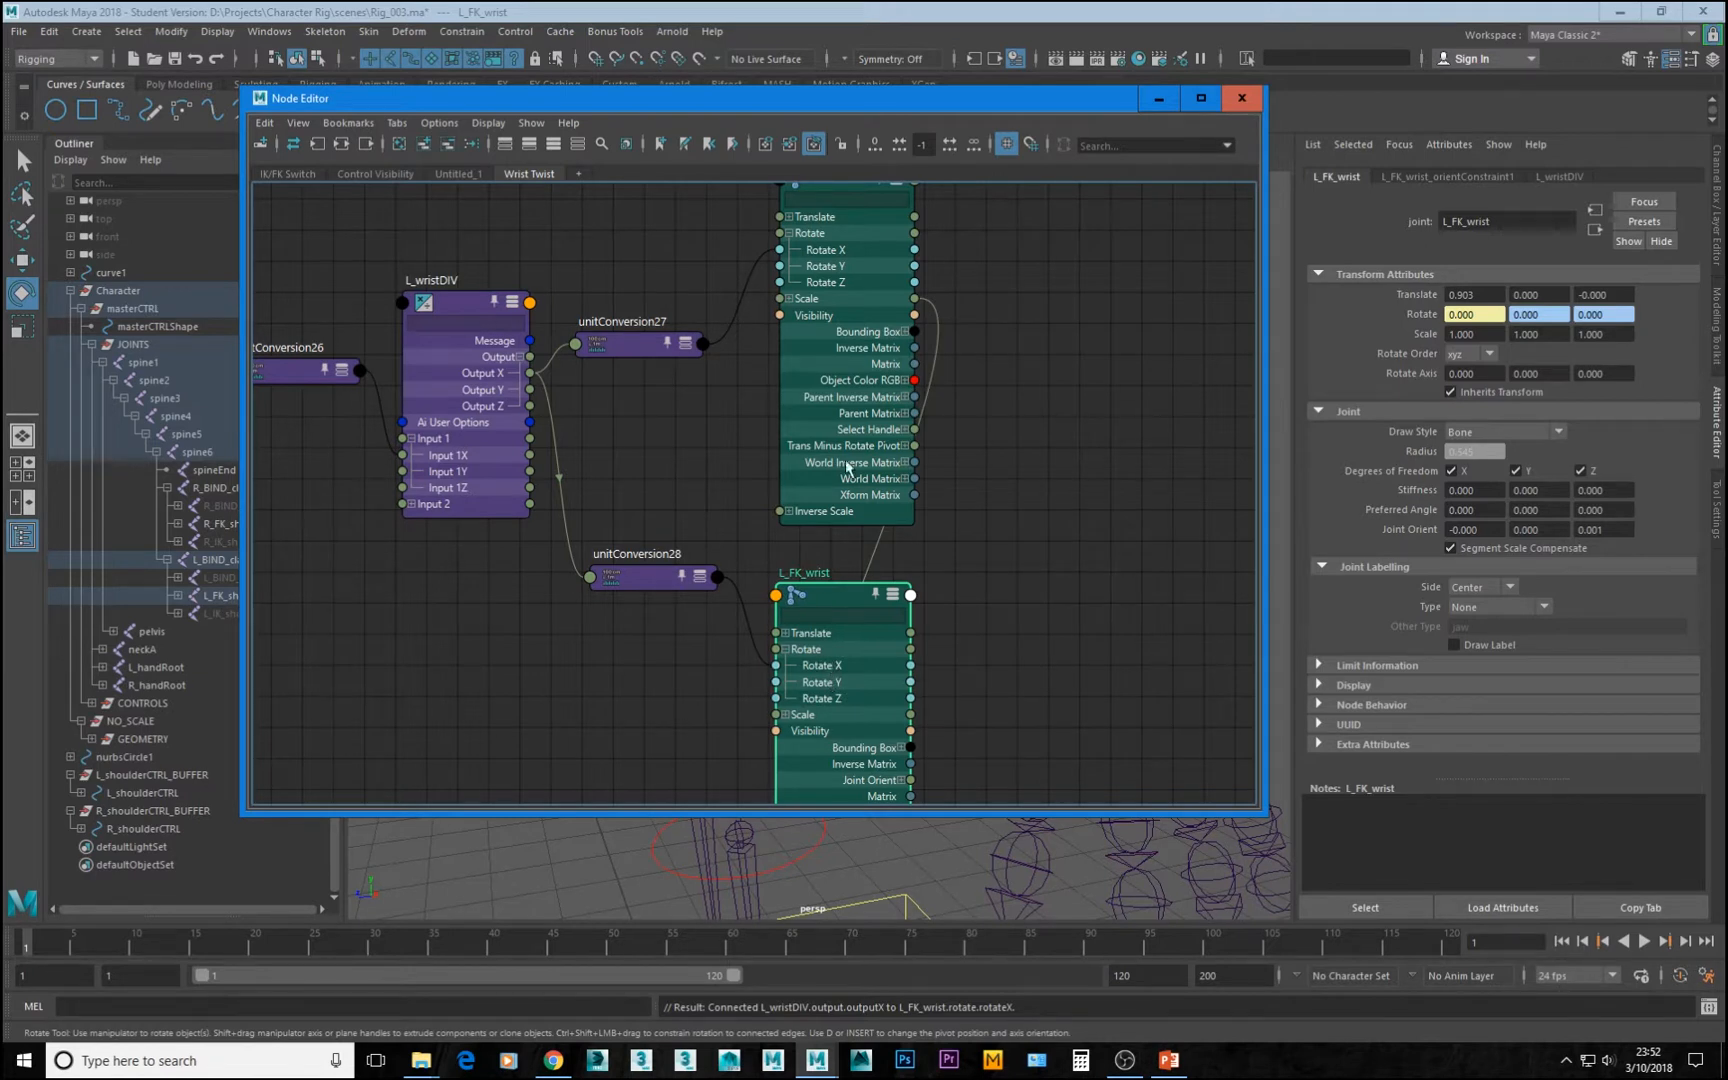
middle_click_drag(816, 487, 836, 584, "alt")
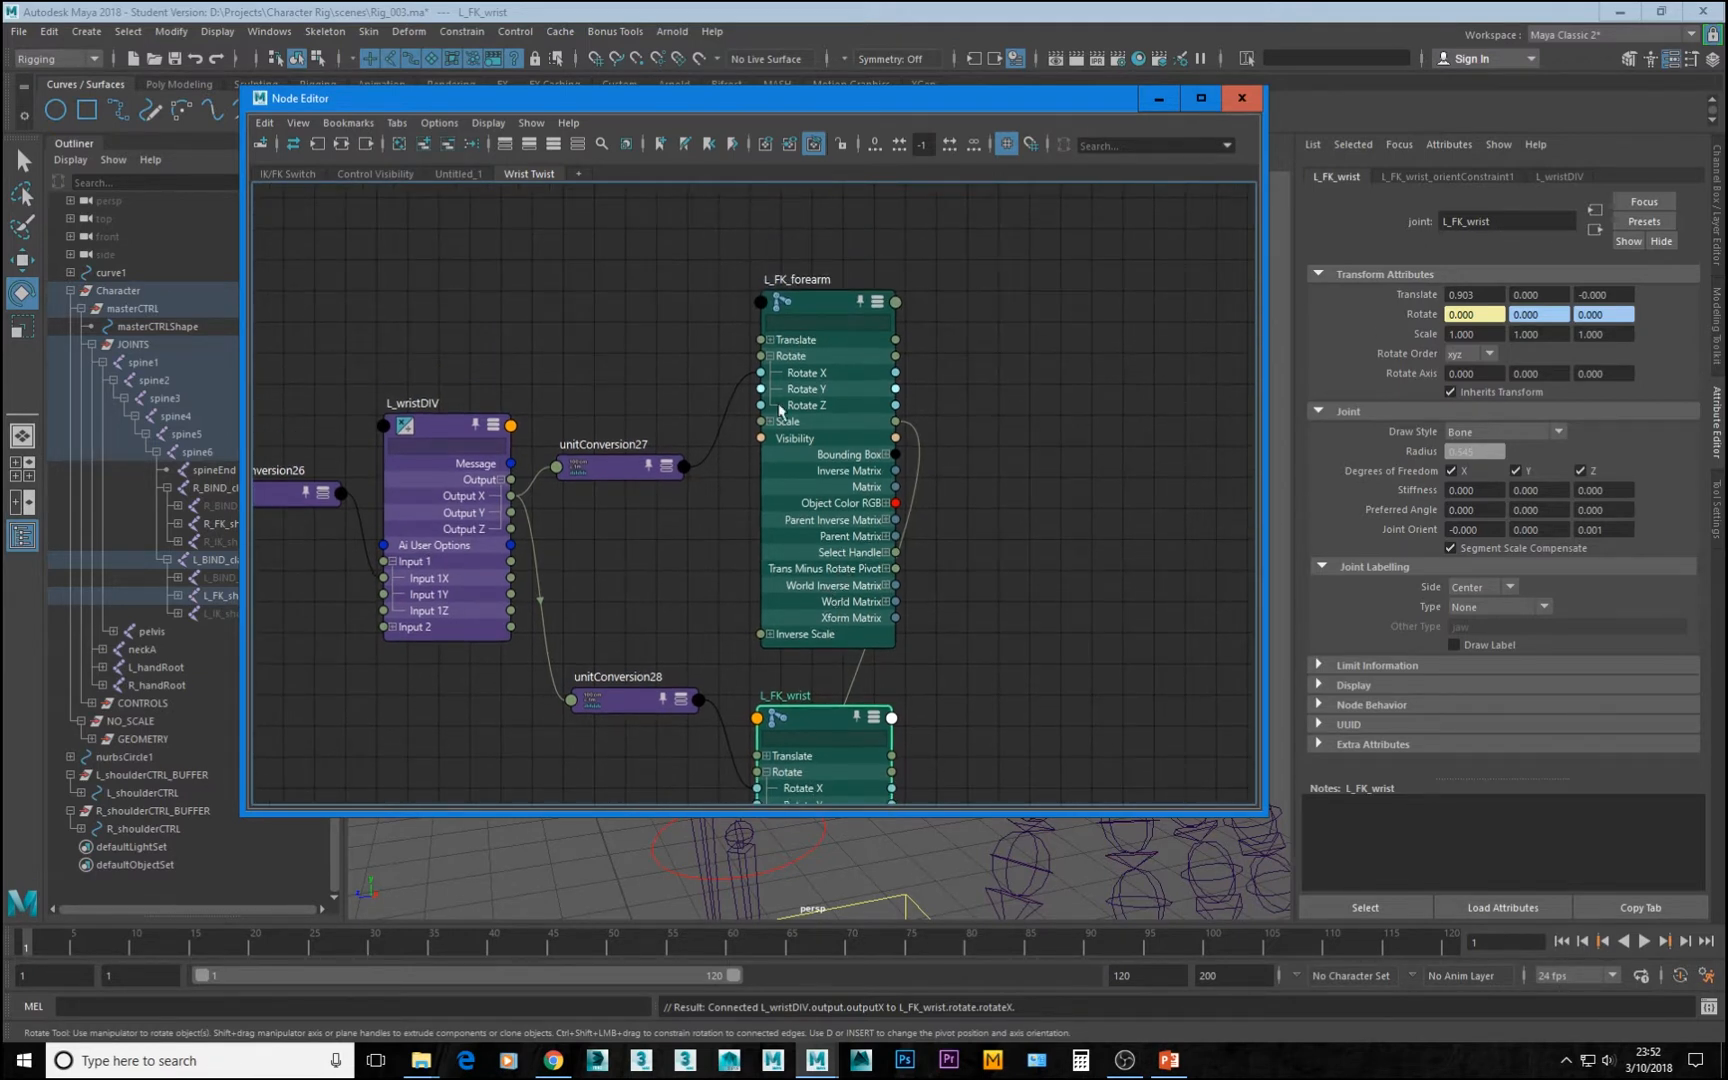
left_click_drag(818, 303, 813, 304)
middle_click_drag(822, 767, 819, 668, "alt")
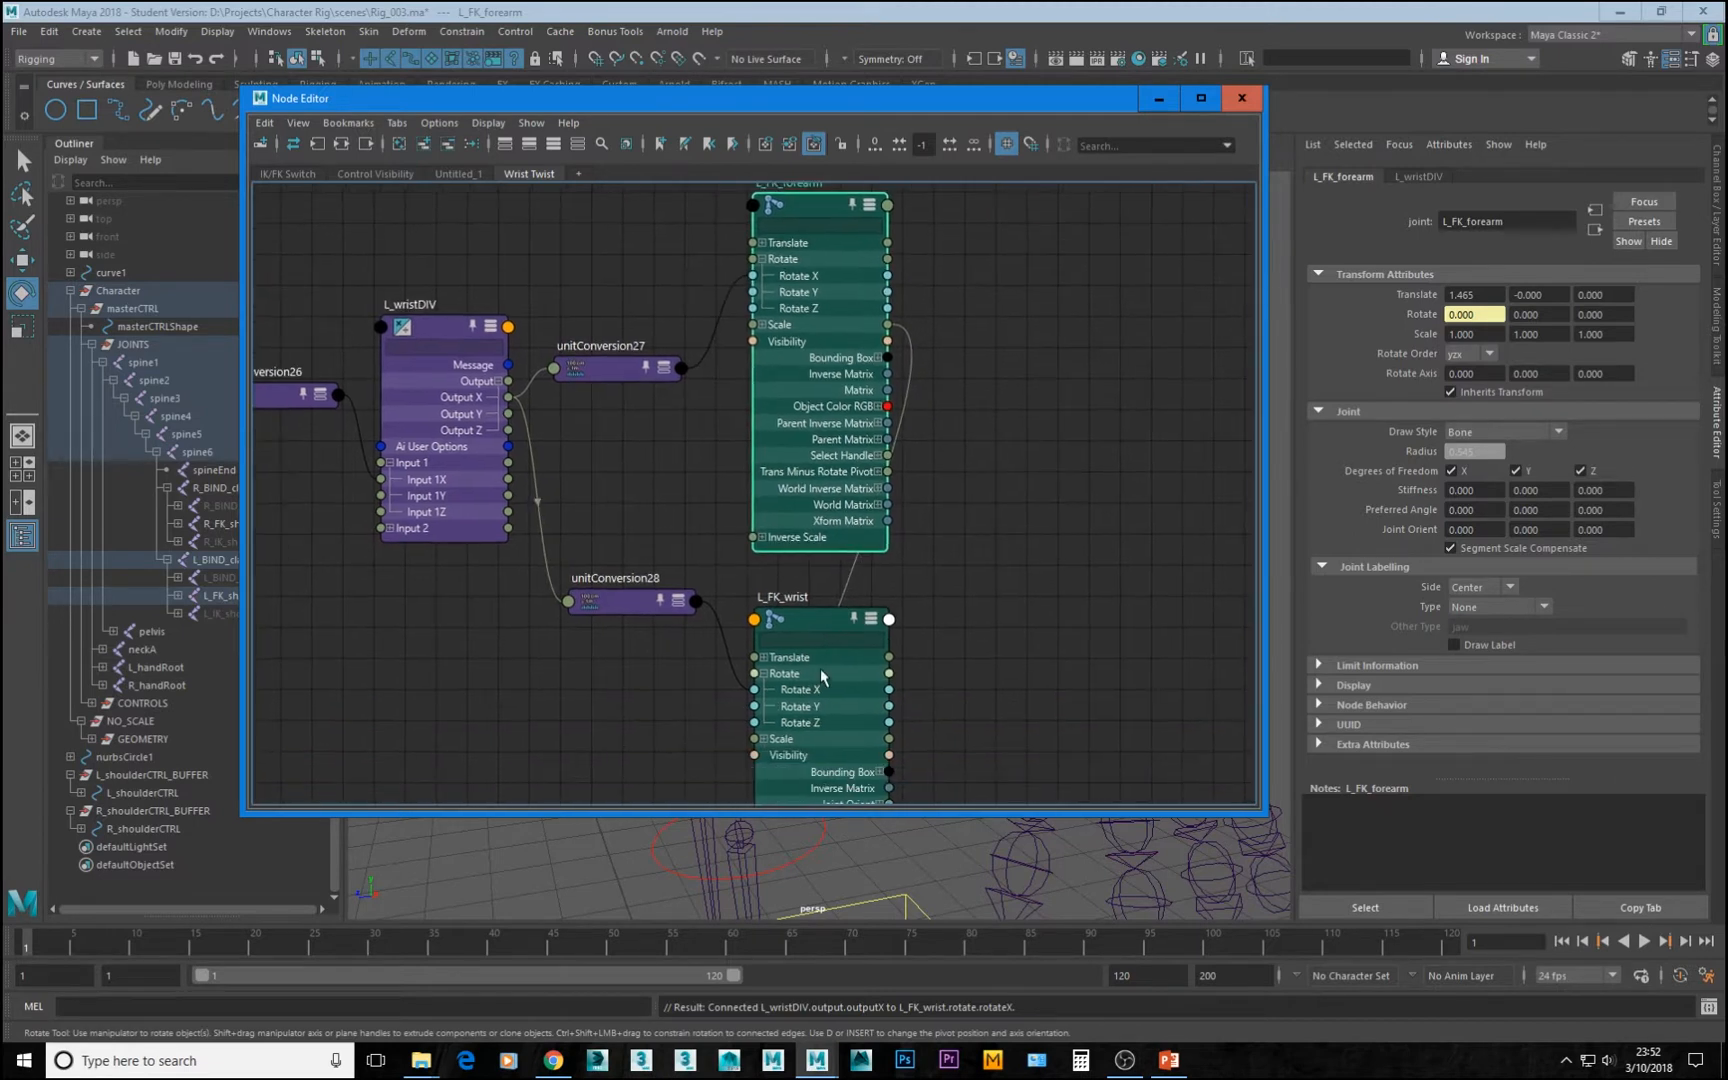
middle_click_drag(813, 218, 778, 302, "alt")
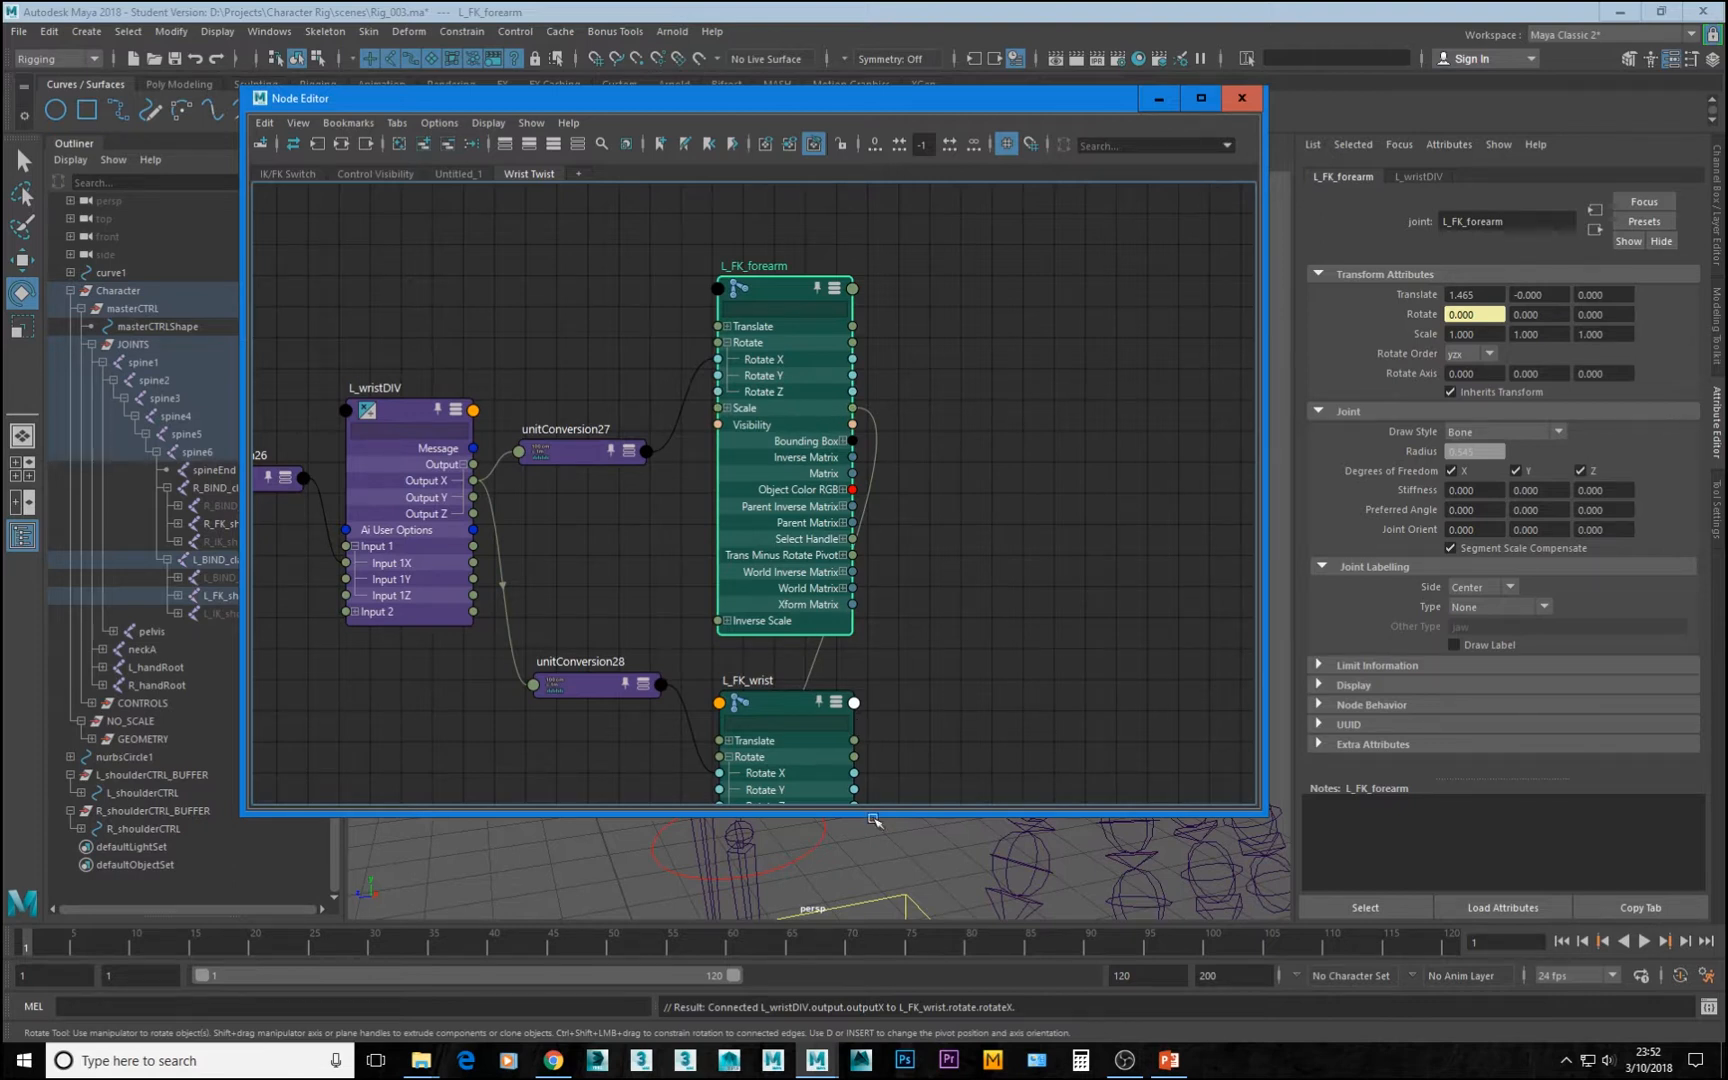
Close the Node Editor to uncover the arm joints in the viewport
middle_click_drag(707, 592, 756, 448, "alt")
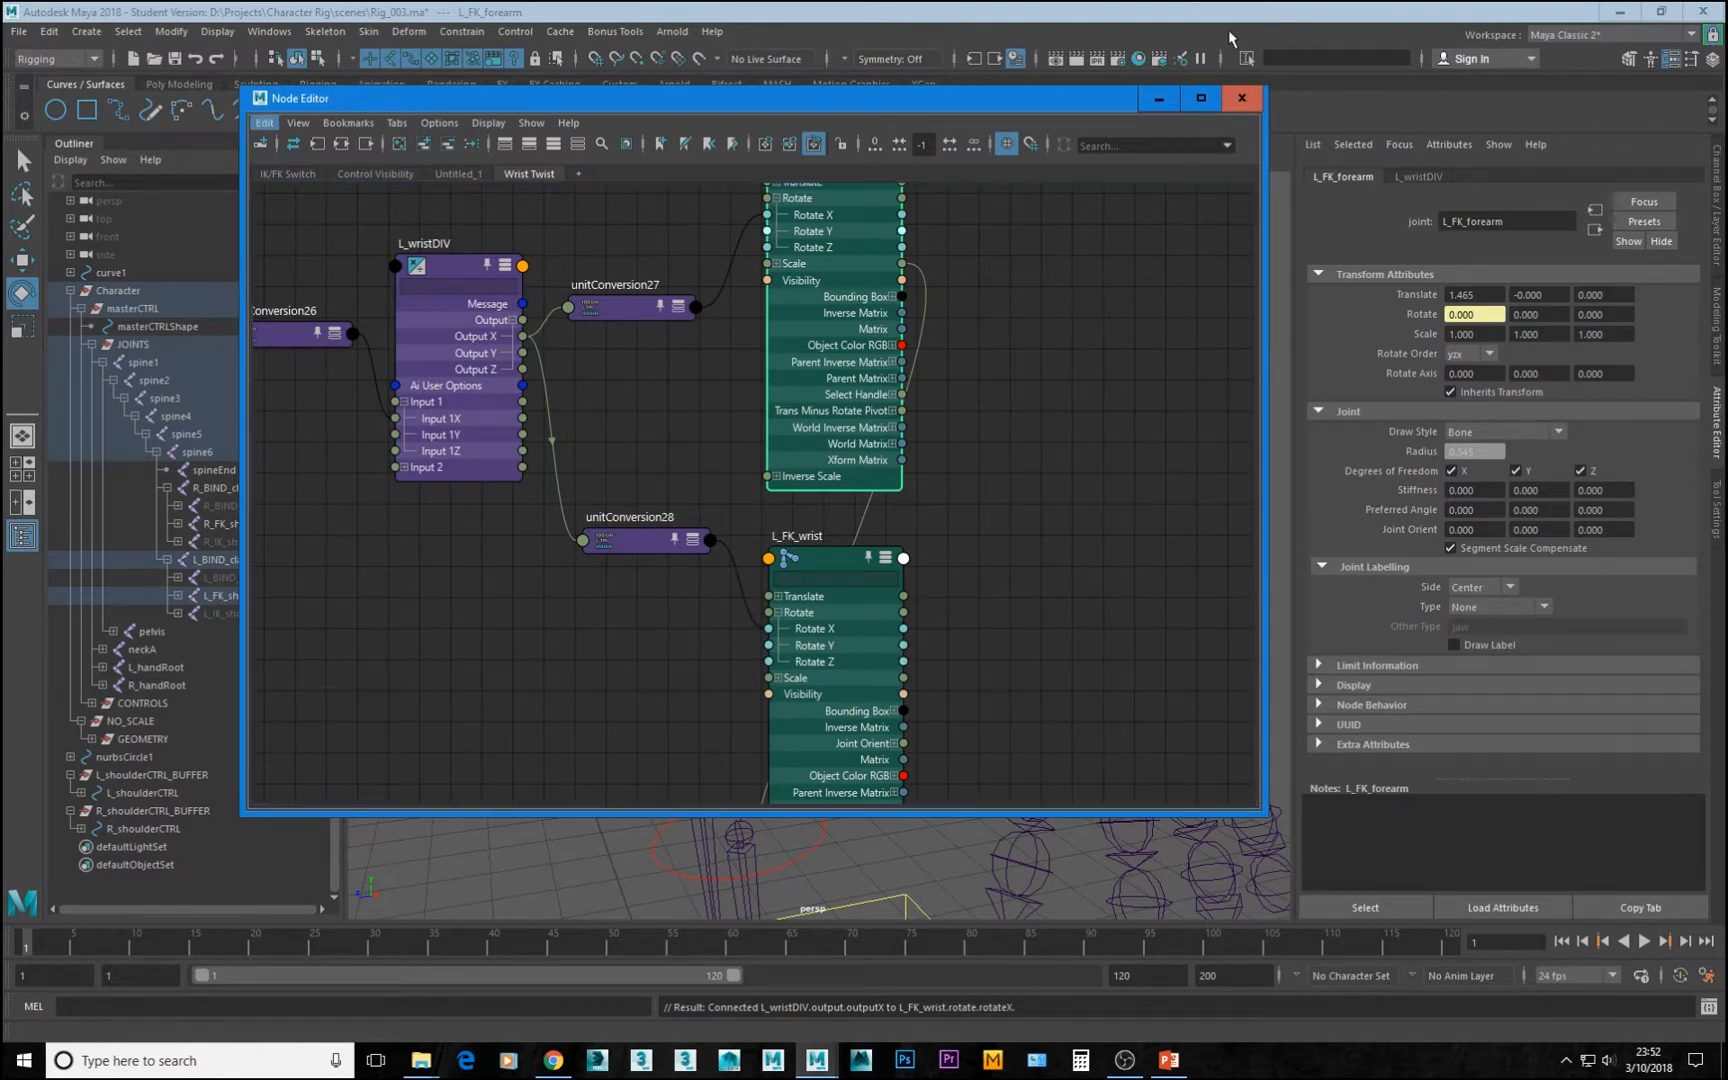
left_click_drag(1060, 100, 981, 243)
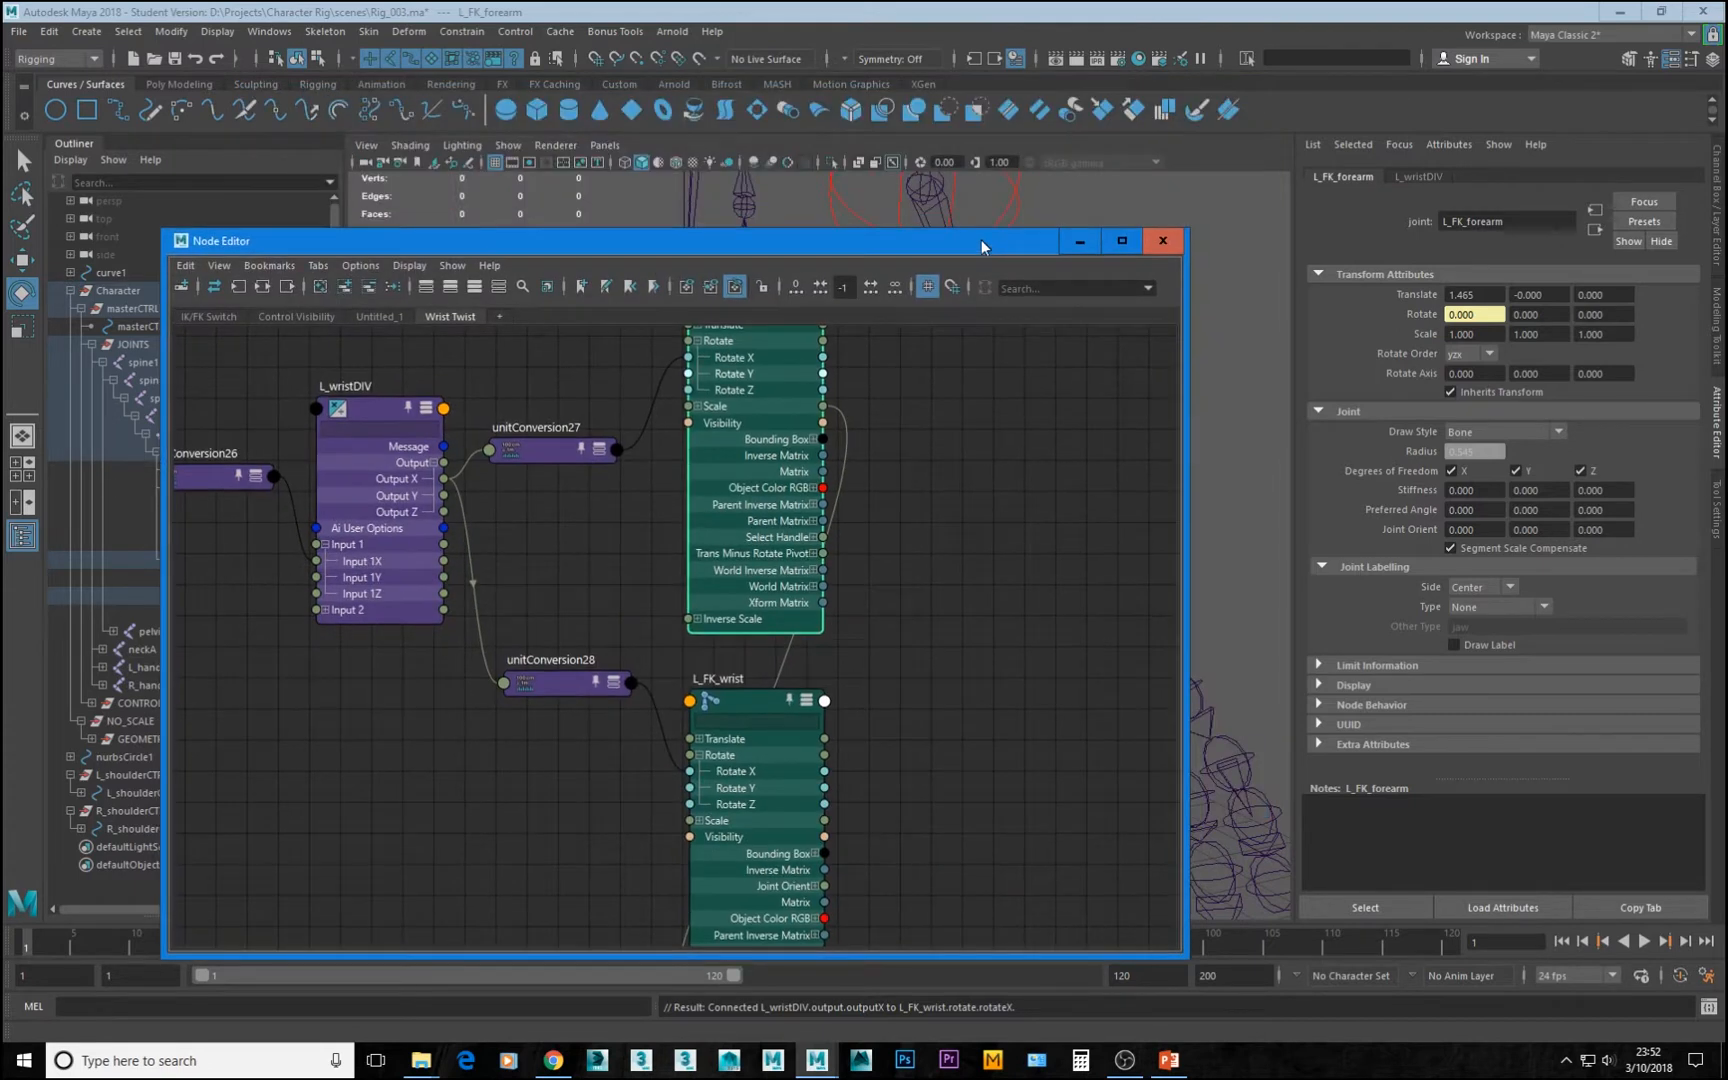
left_click_drag(1172, 252, 1127, 245)
left_click(1125, 243)
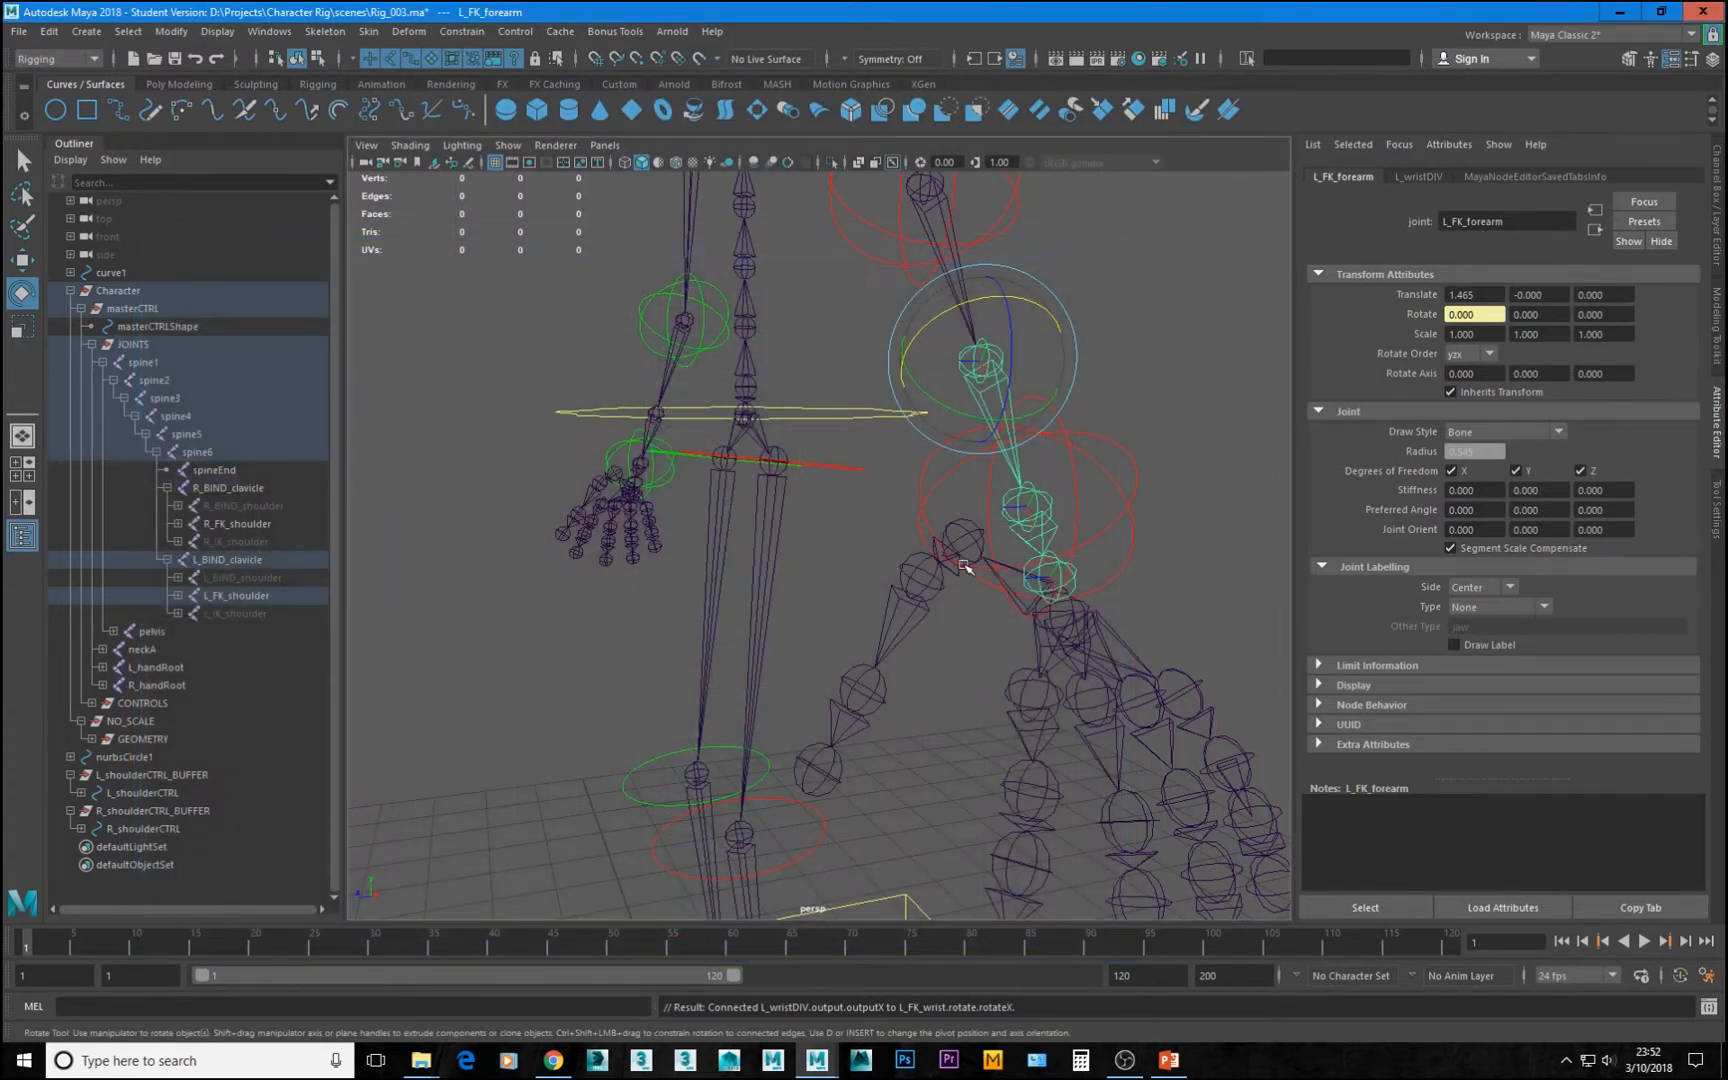
Select L_wristCTRL in the viewport, show its channels and set its Rotate X to 40
left_click_drag(888, 553, 980, 559, "alt")
right_click_drag(980, 559, 1030, 490, "alt")
left_click(1038, 455)
middle_click_drag(994, 462, 922, 505, "alt")
left_click(1718, 182)
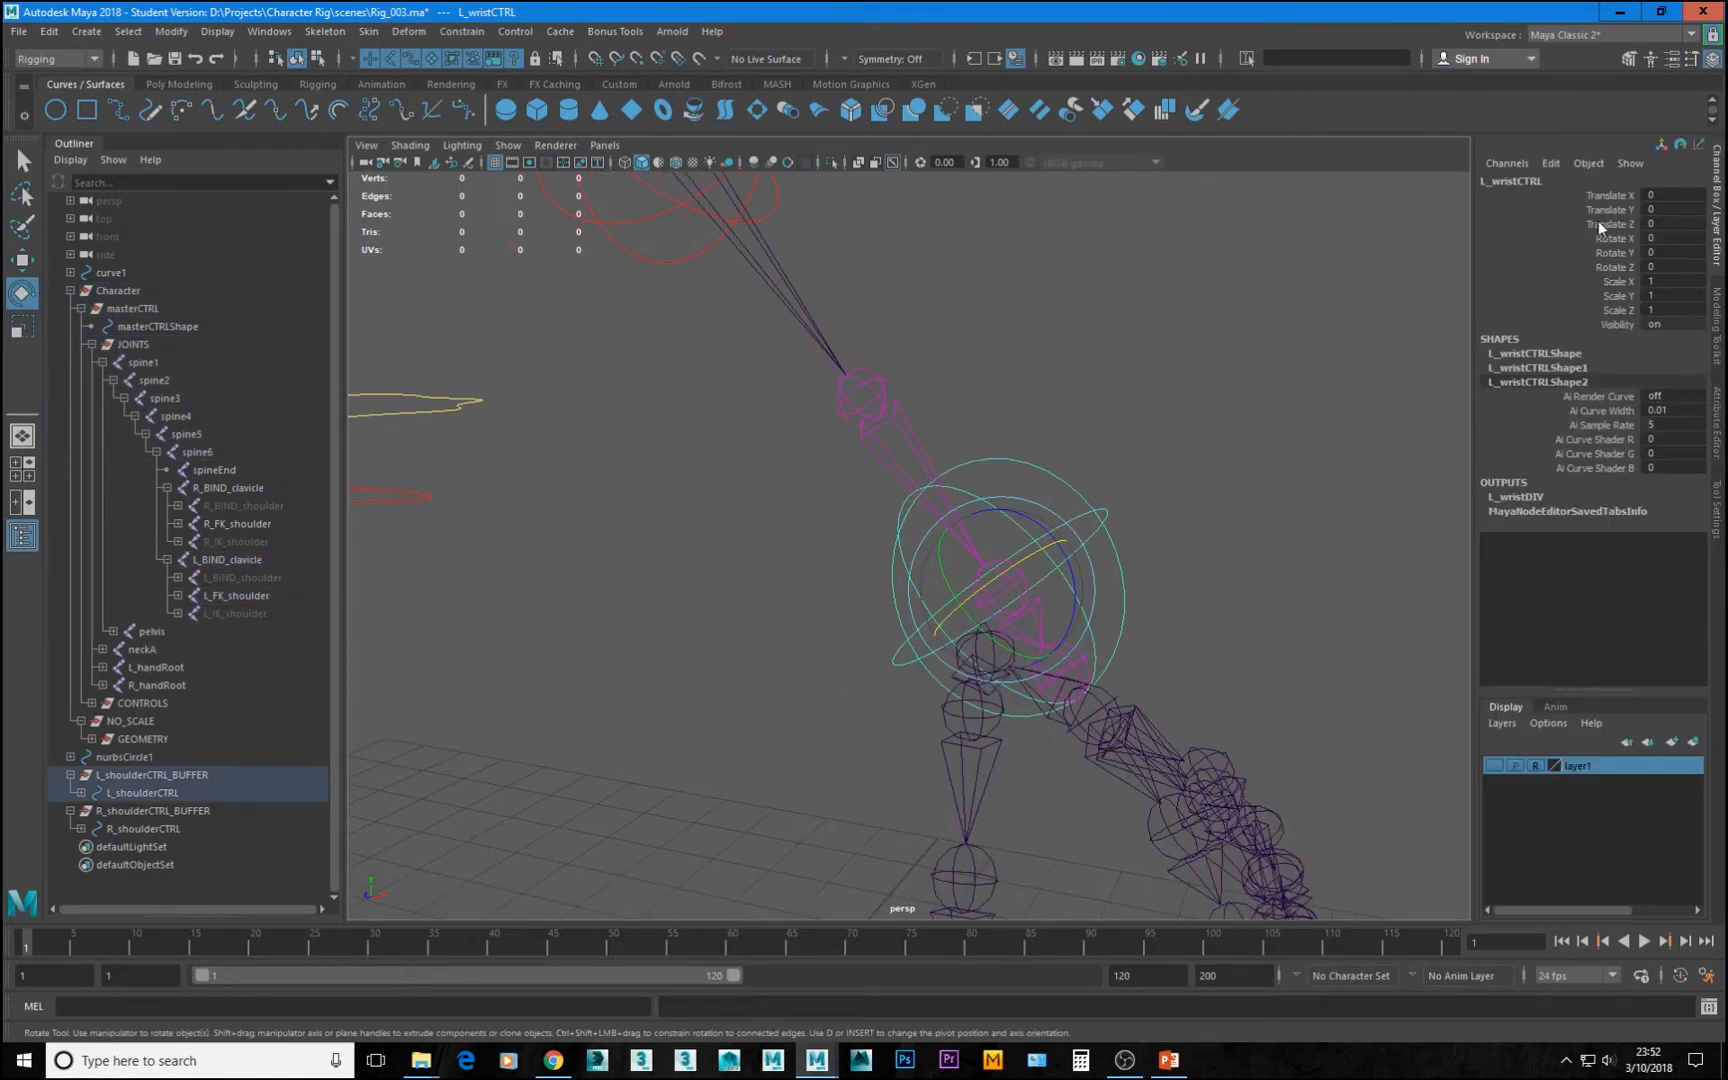
left_click_drag(1040, 553, 1038, 590)
left_click(1672, 240)
key("Return")
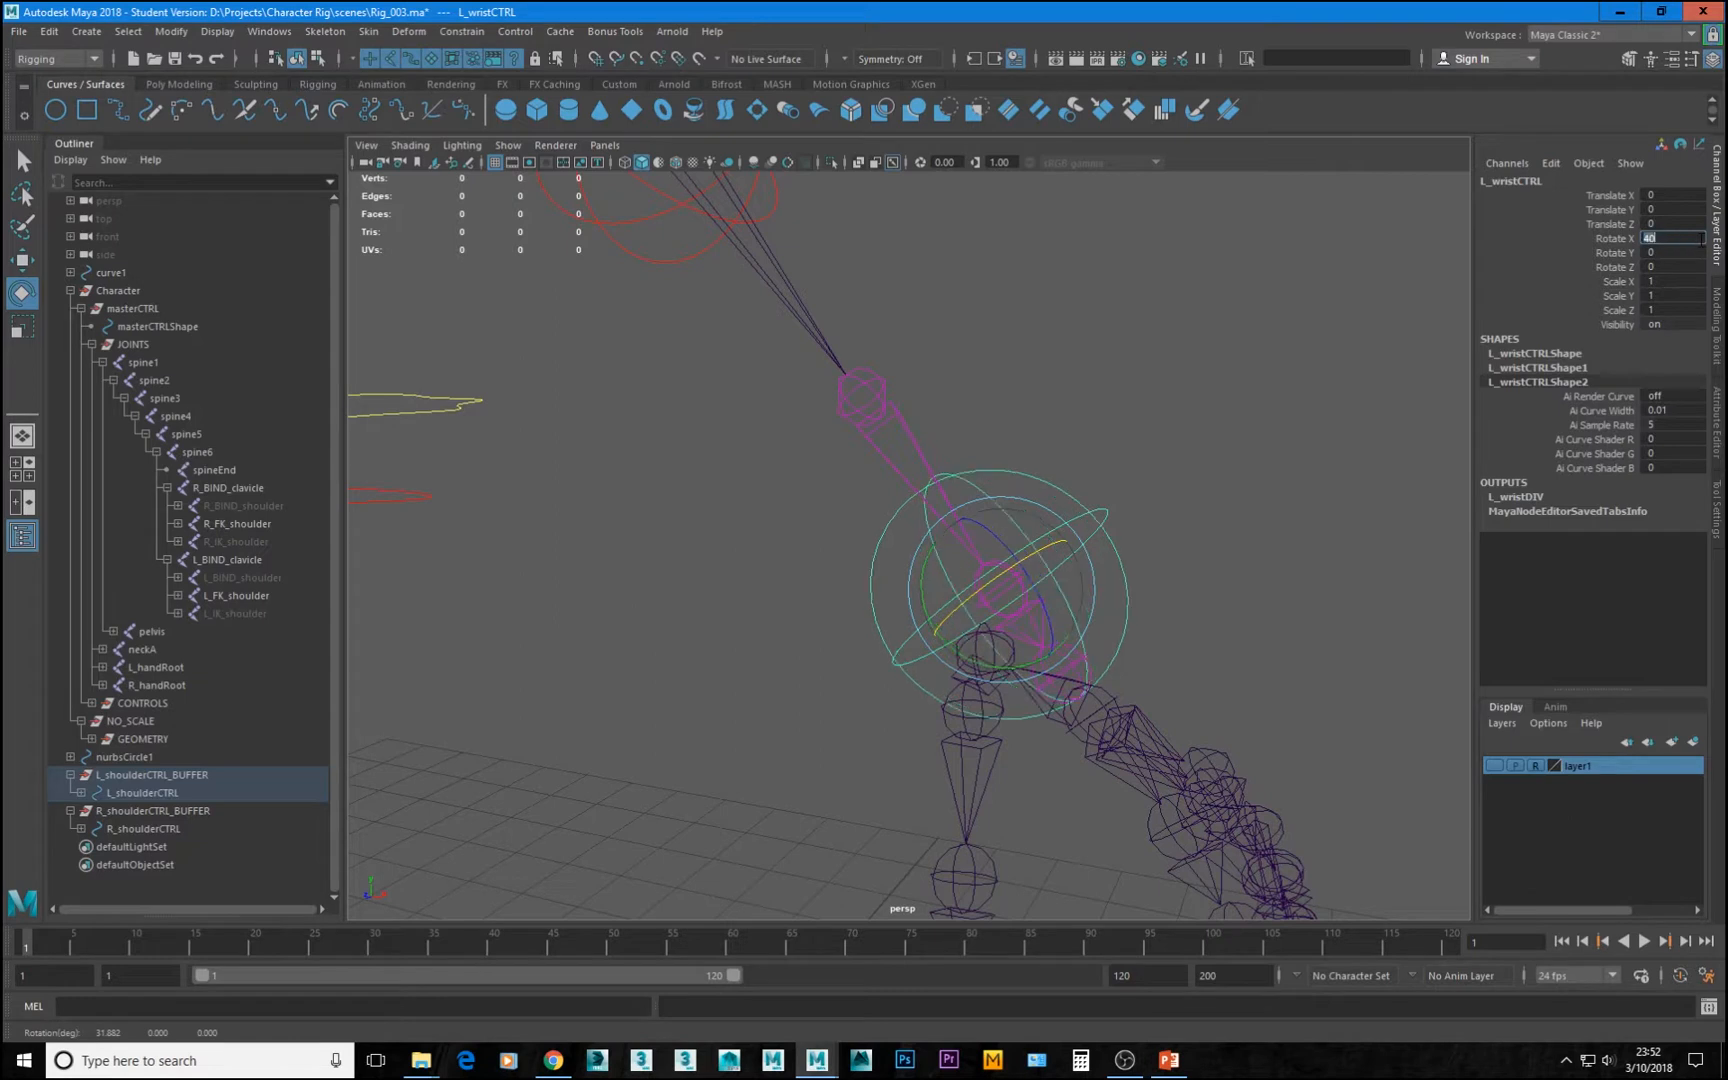
Check the Rotate X values of the L_FK_forearm and L_FK_wrist joints
scroll(940, 520, "up", 3)
middle_click_drag(924, 508, 804, 523, "alt")
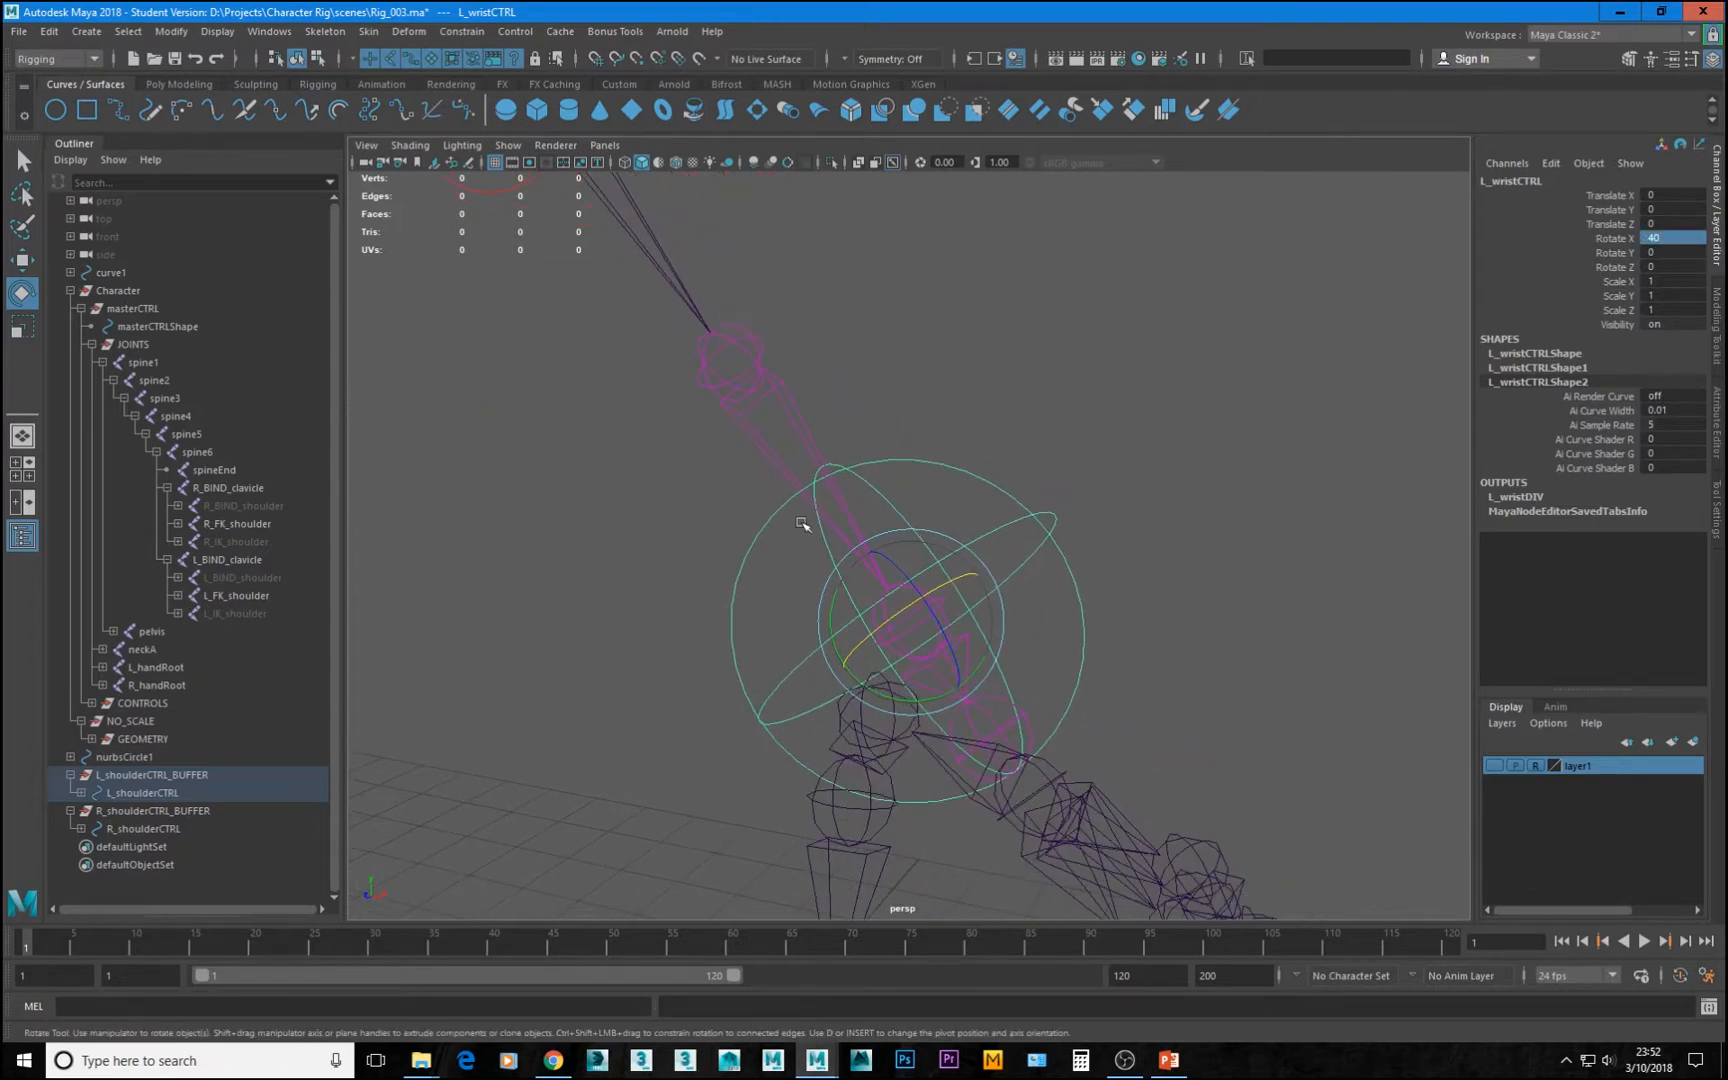
left_click(768, 372)
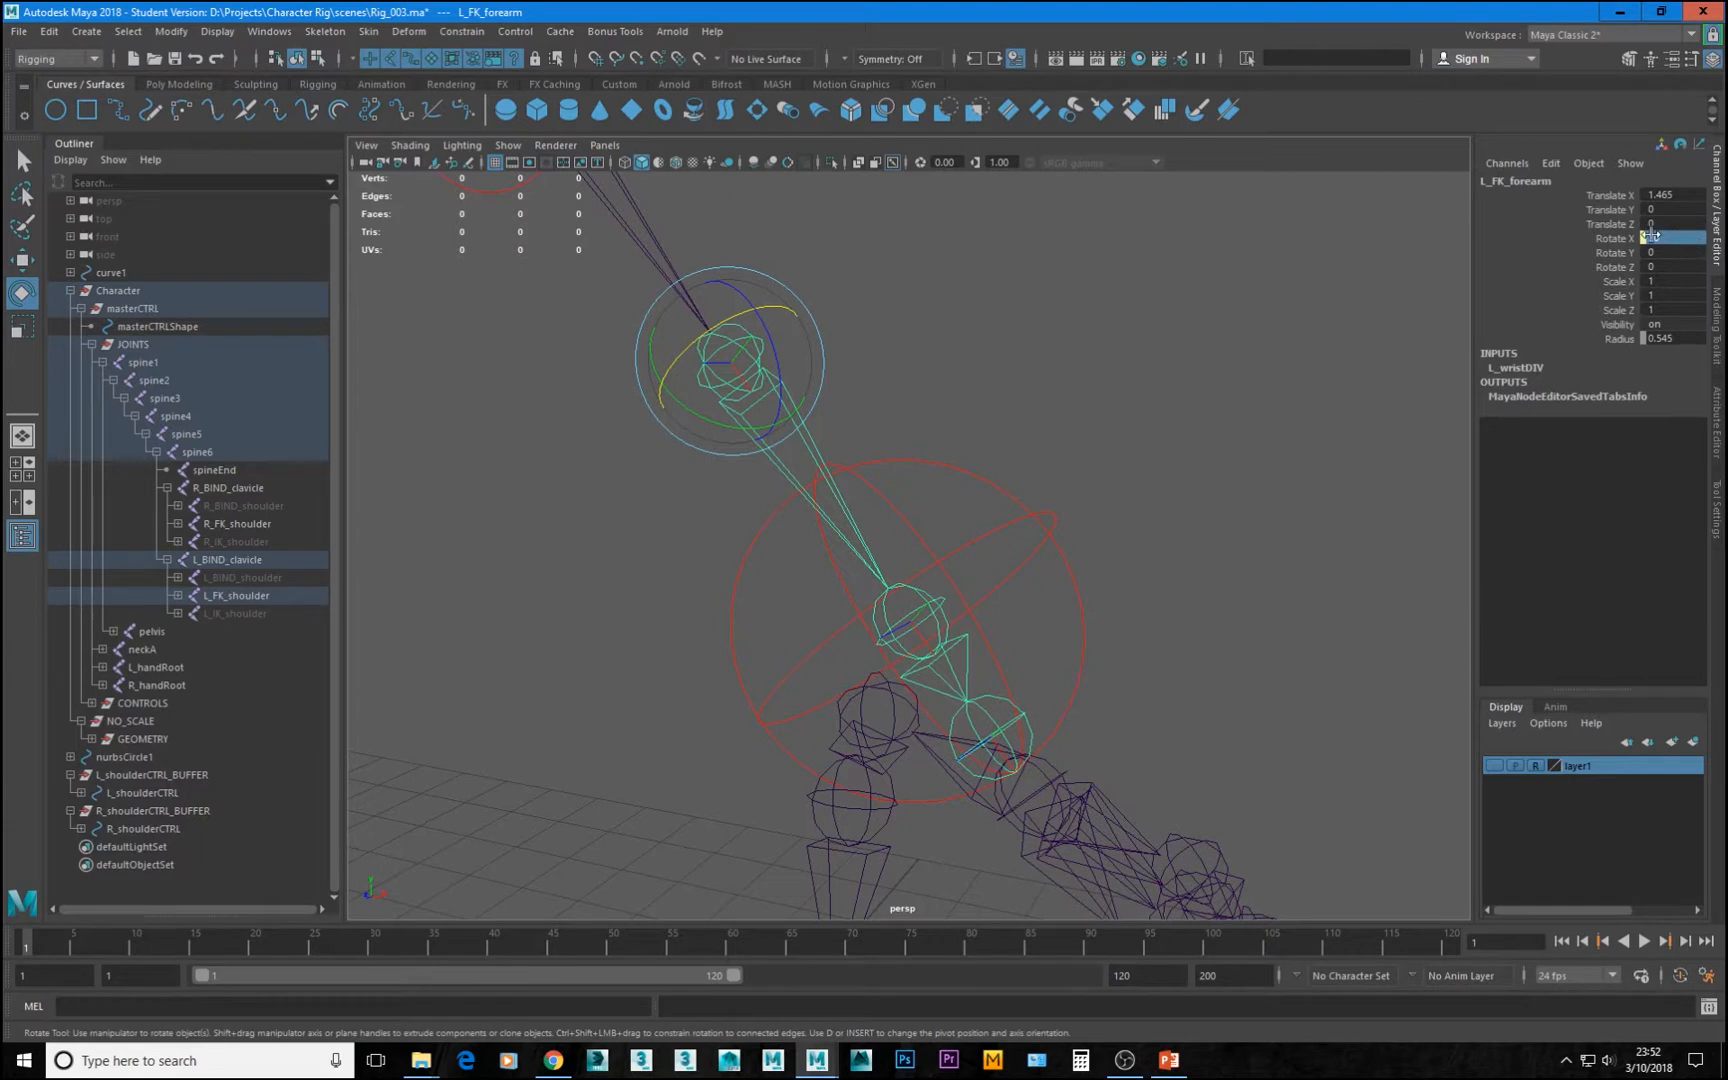
right_click_drag(1020, 572, 1020, 752, "alt")
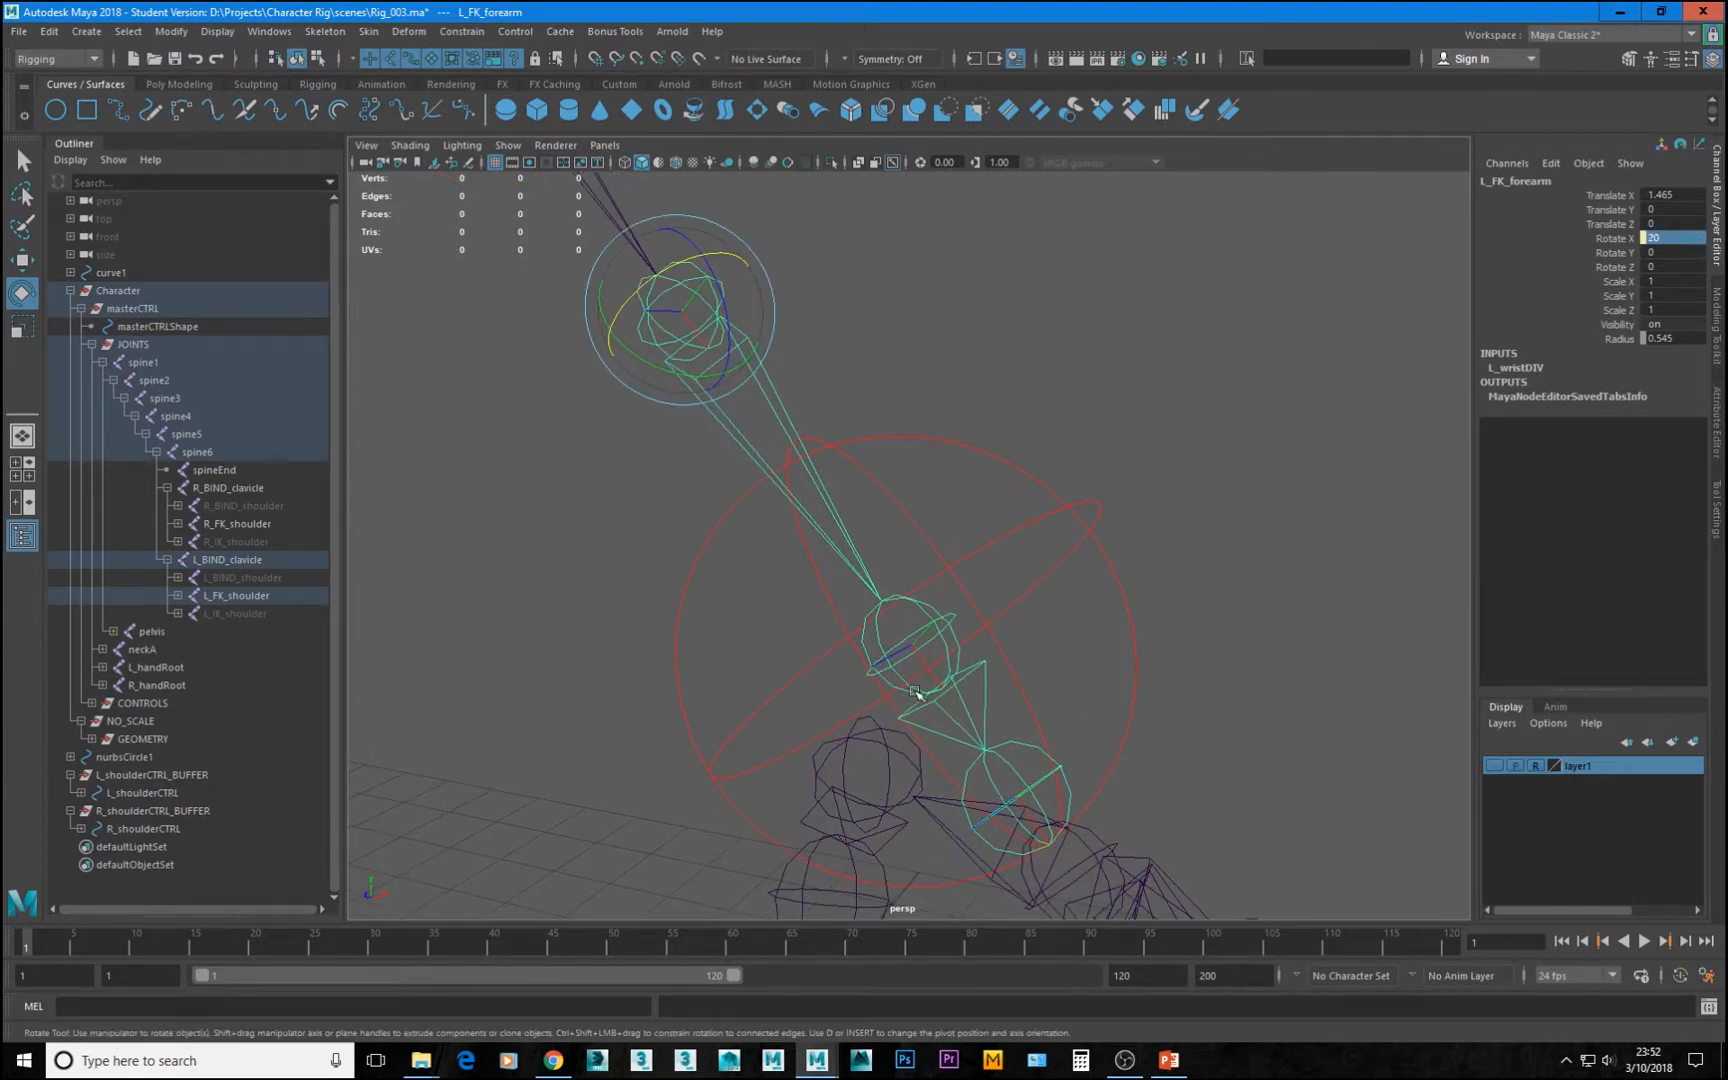
left_click(935, 697)
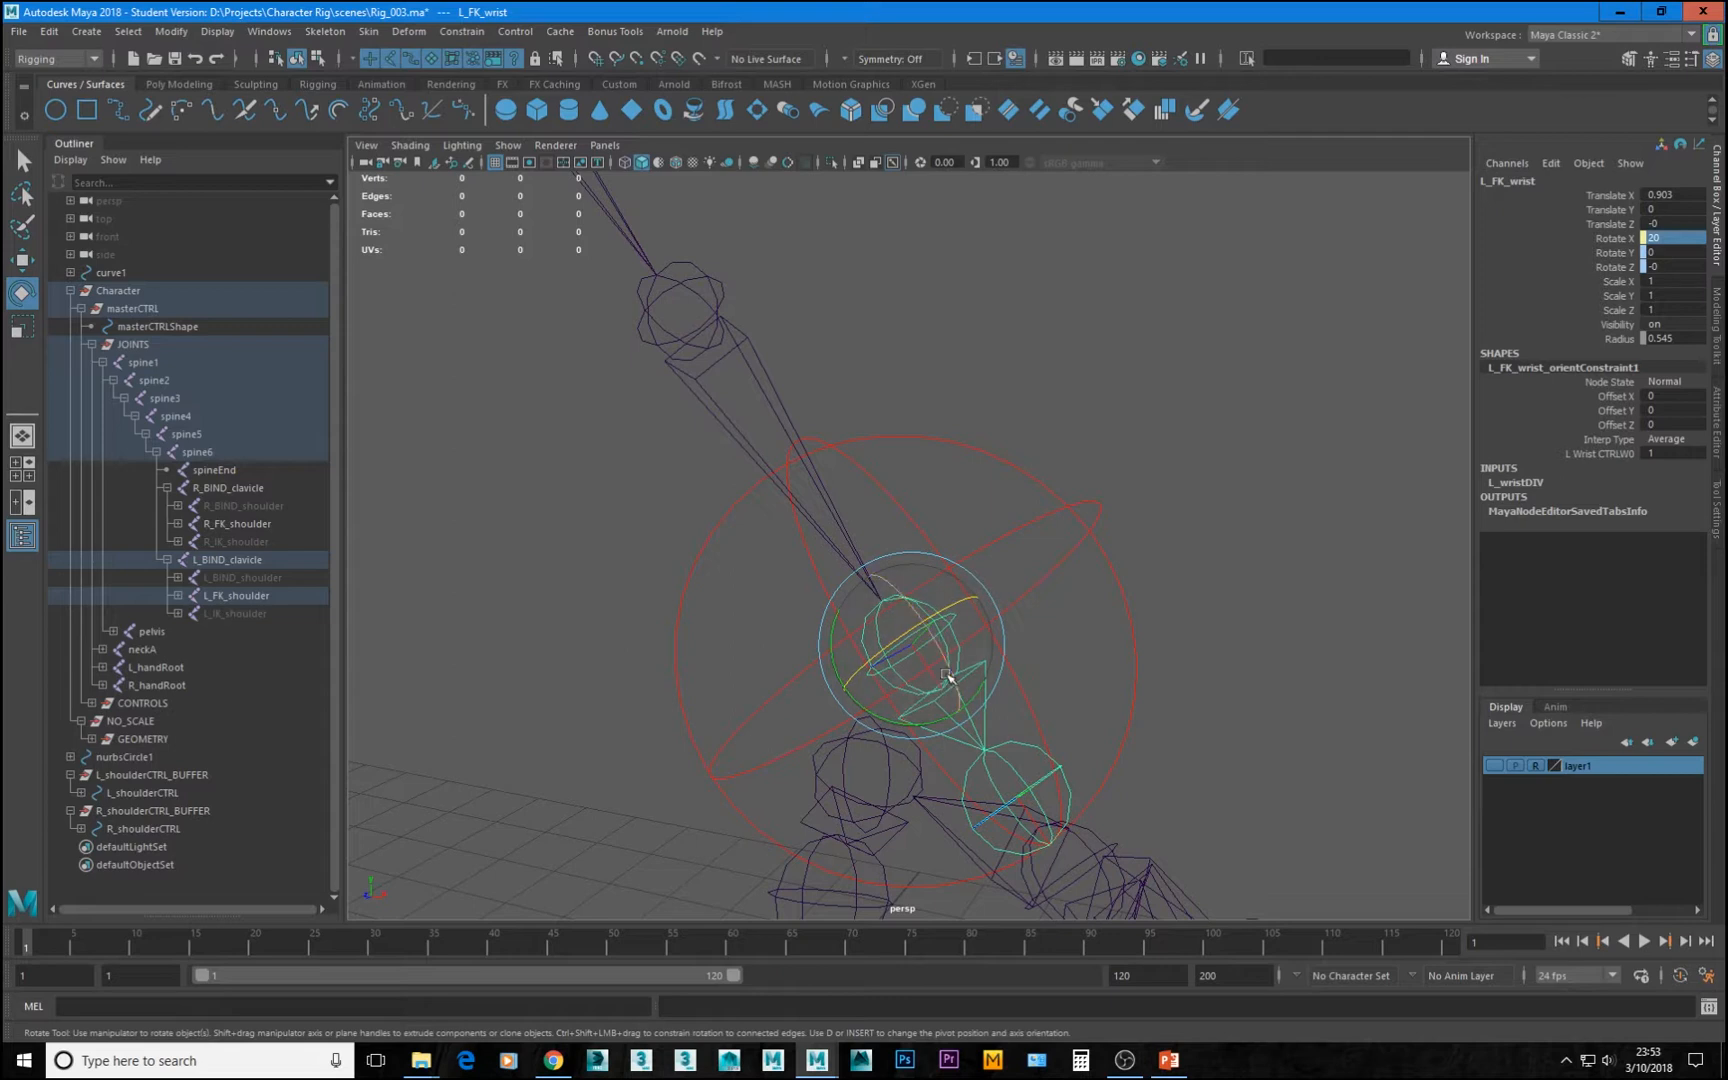
Rotate L_wristCTRL freely to test the wrist and reset its Rotate X, Y and Z to 0
right_click_drag(1133, 724, 914, 617, "alt")
left_click_drag(914, 617, 983, 559, "alt")
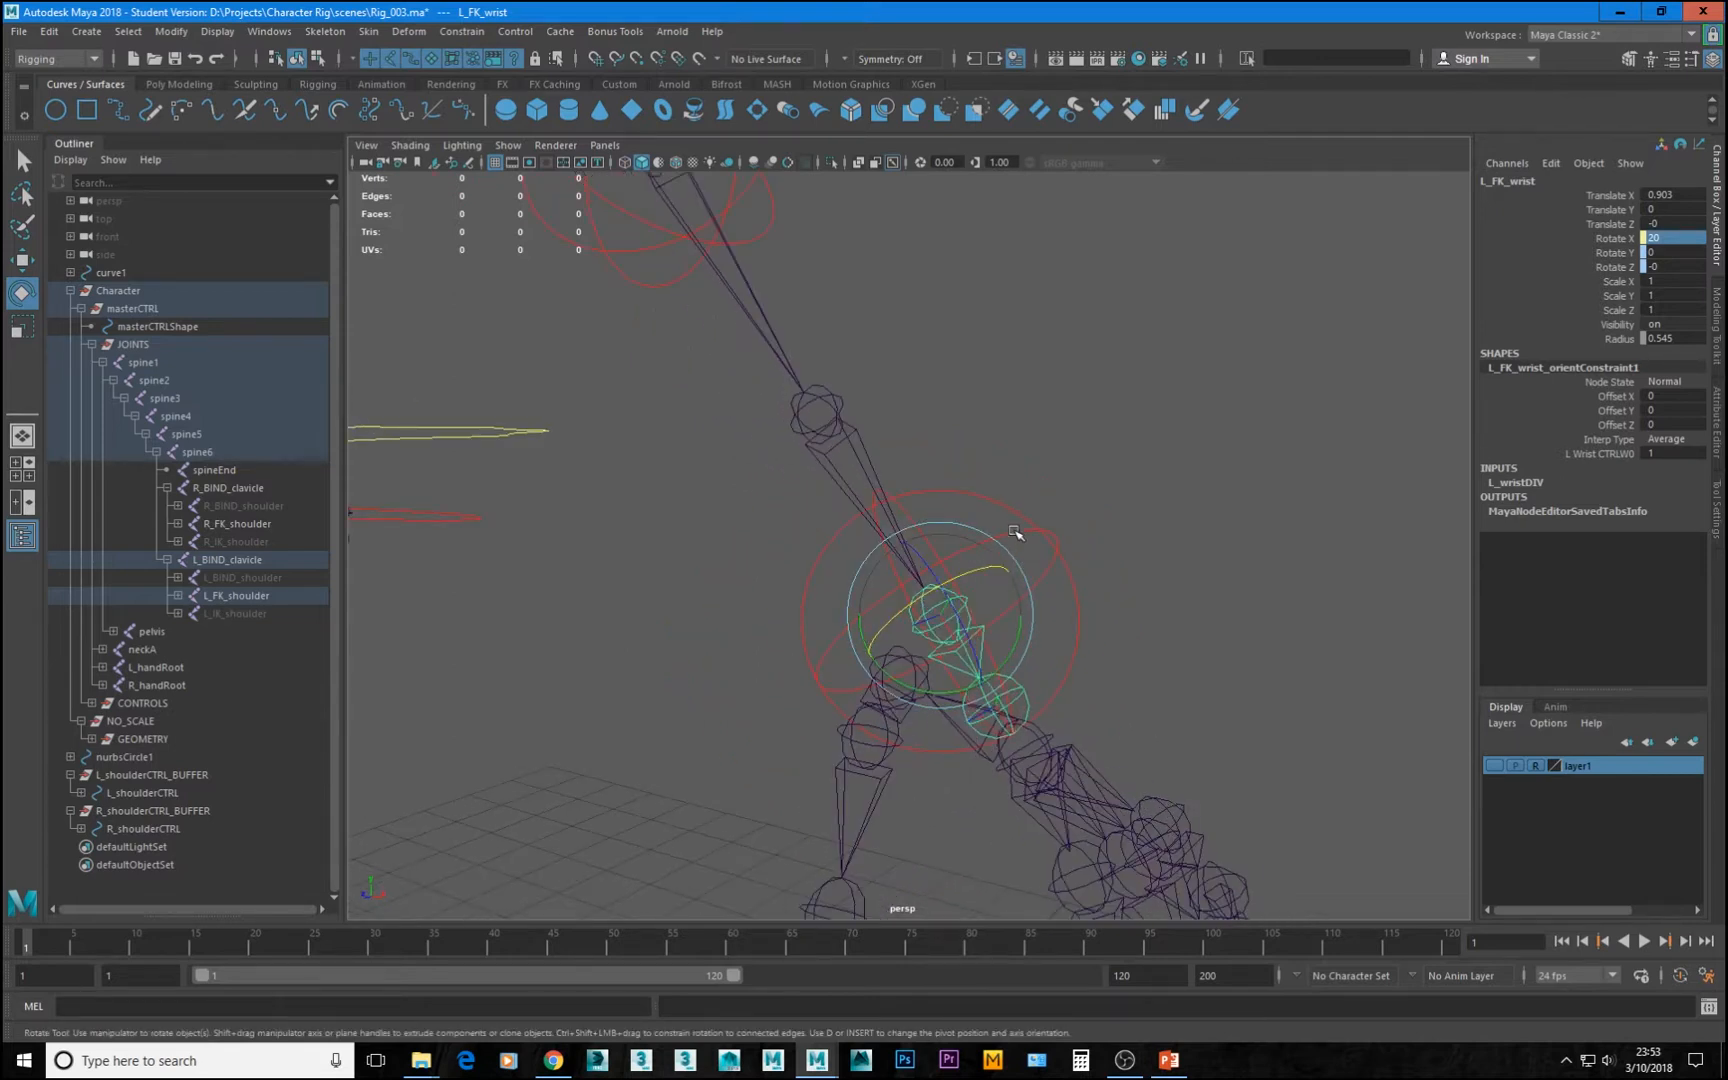
left_click(1005, 537)
left_click_drag(903, 629, 793, 463)
left_click_drag(868, 629, 912, 580)
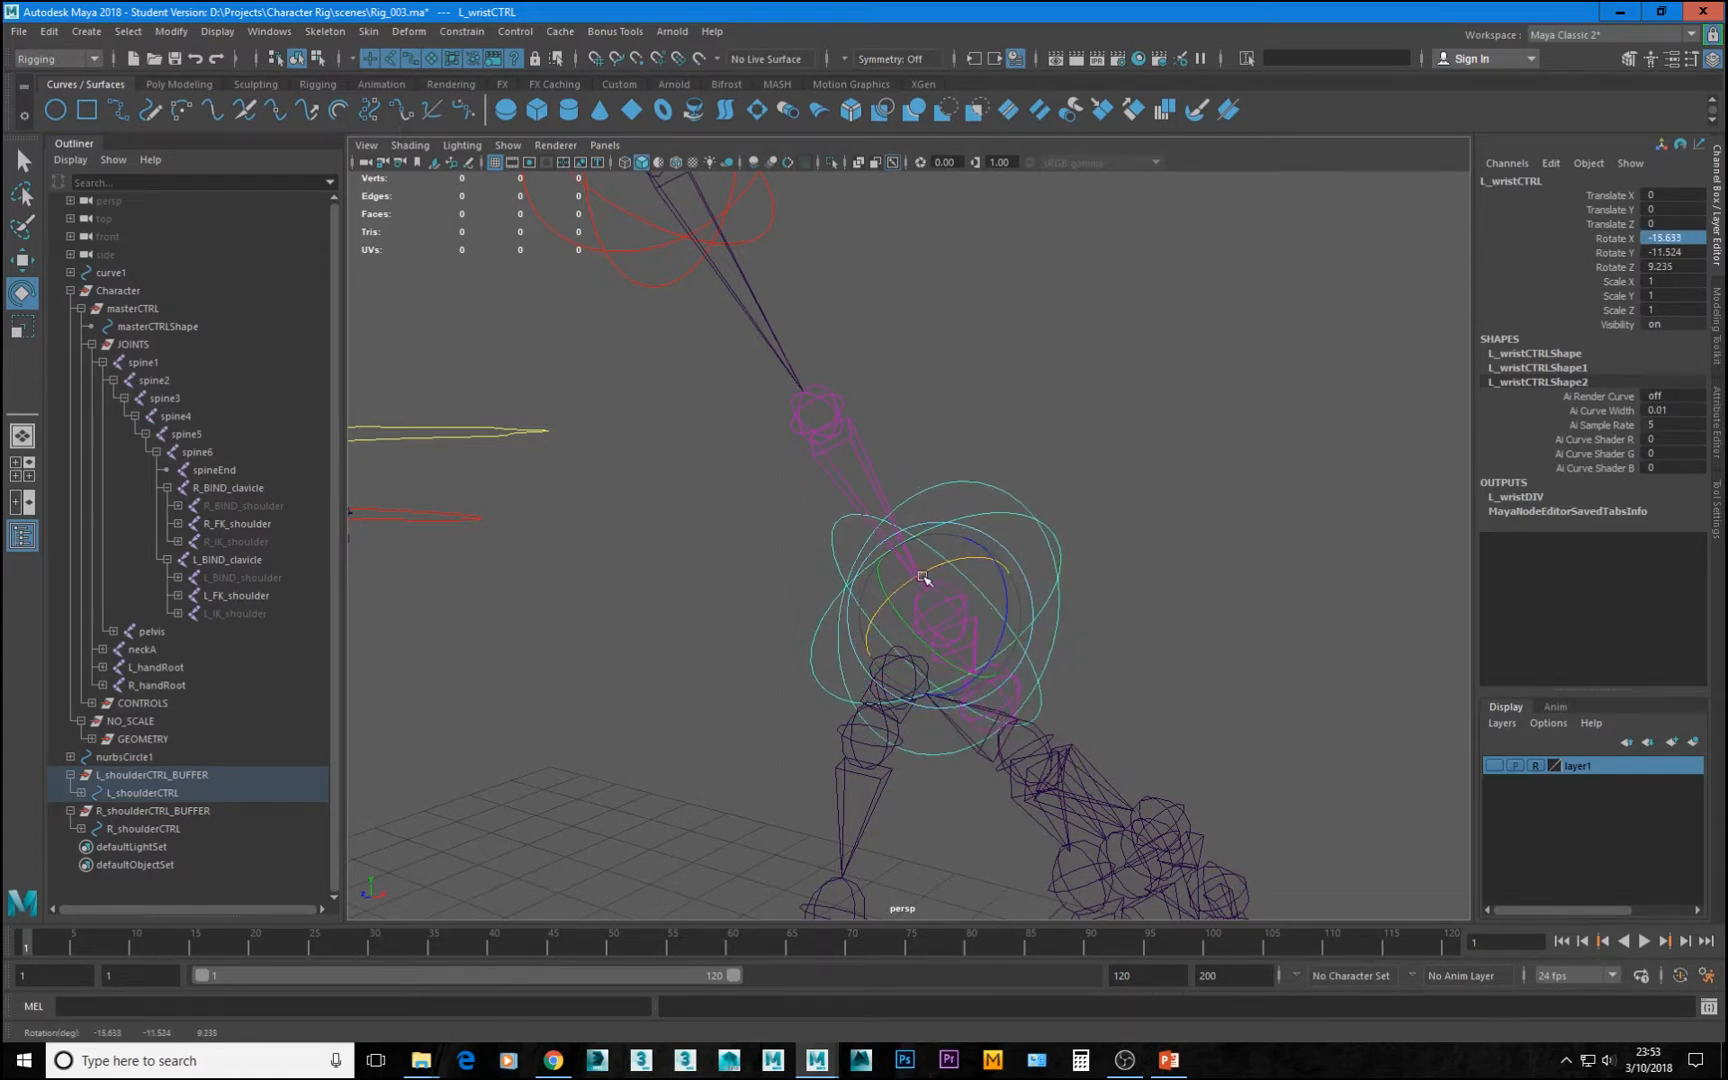
left_click_drag(1688, 240, 1675, 267)
type("0")
key("Return")
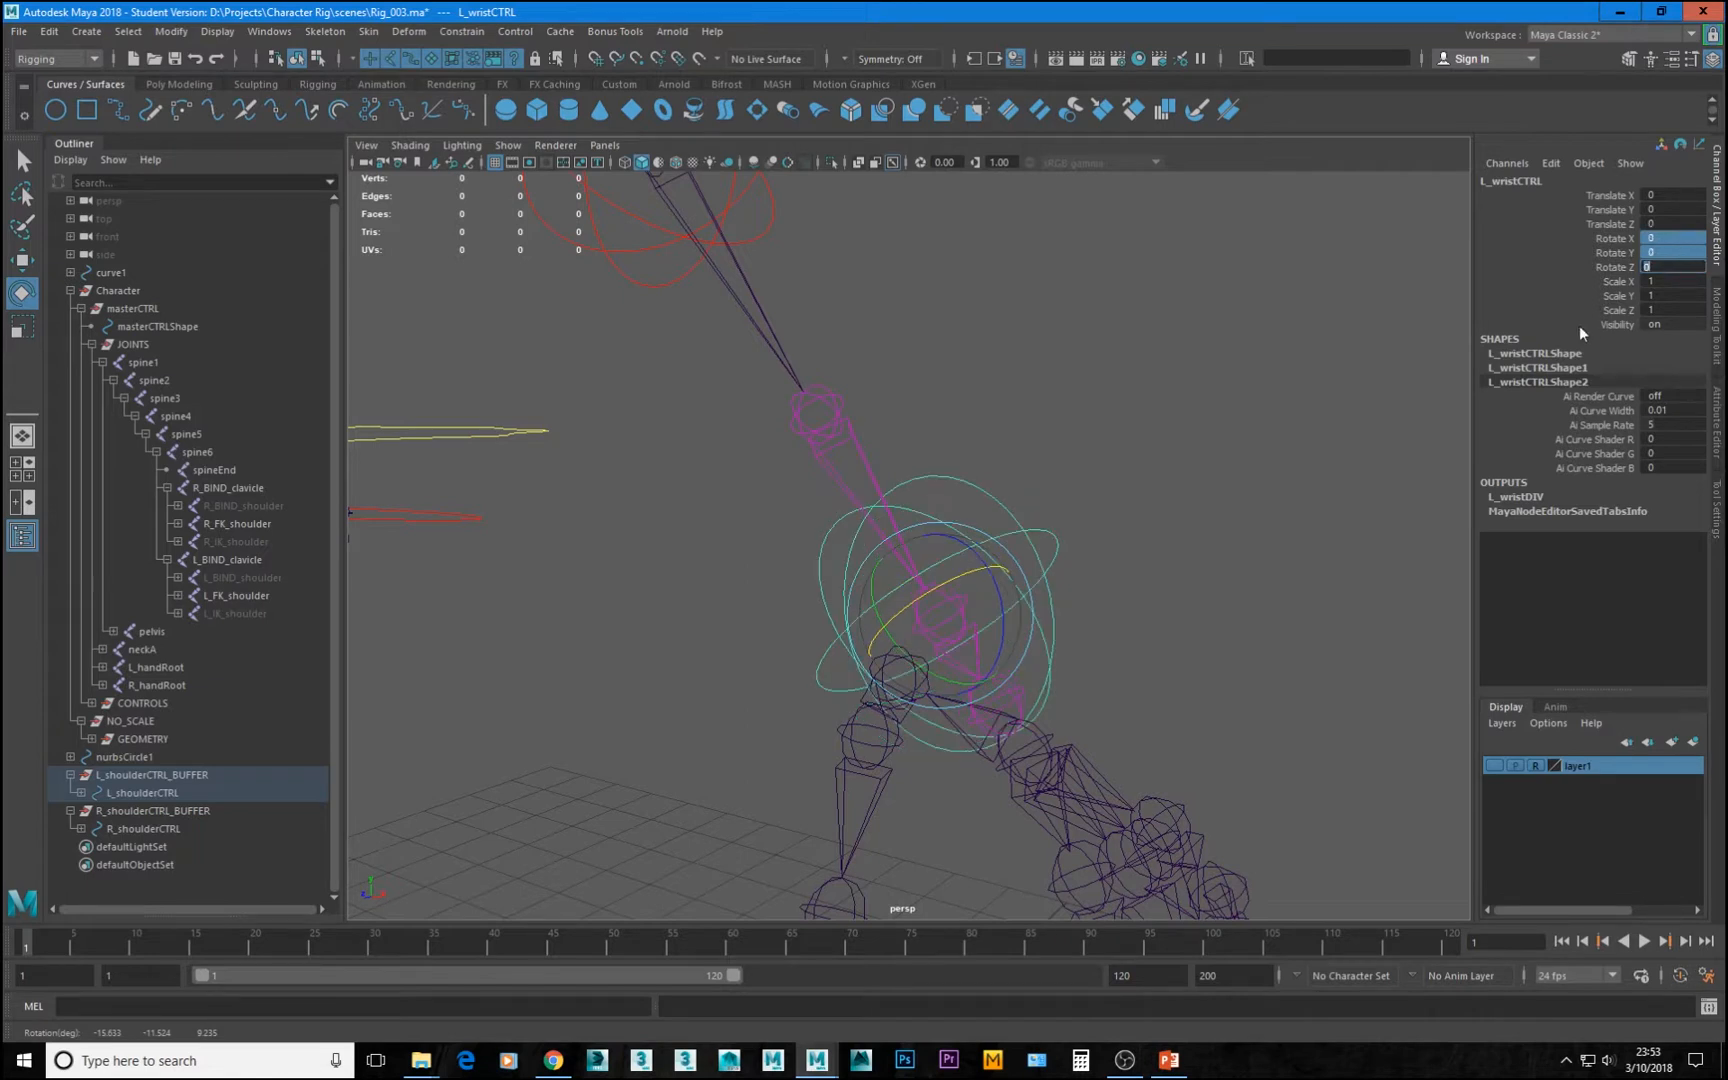
Twist L_wristCTRL about its X axis to test the forearm, and return Rotate X to 0
mouse_move(944, 580)
left_mouse_down()
mouse_move(880, 629)
mouse_move(966, 579)
mouse_move(917, 602)
left_mouse_up()
key("ctrl+z")
left_click(1672, 238)
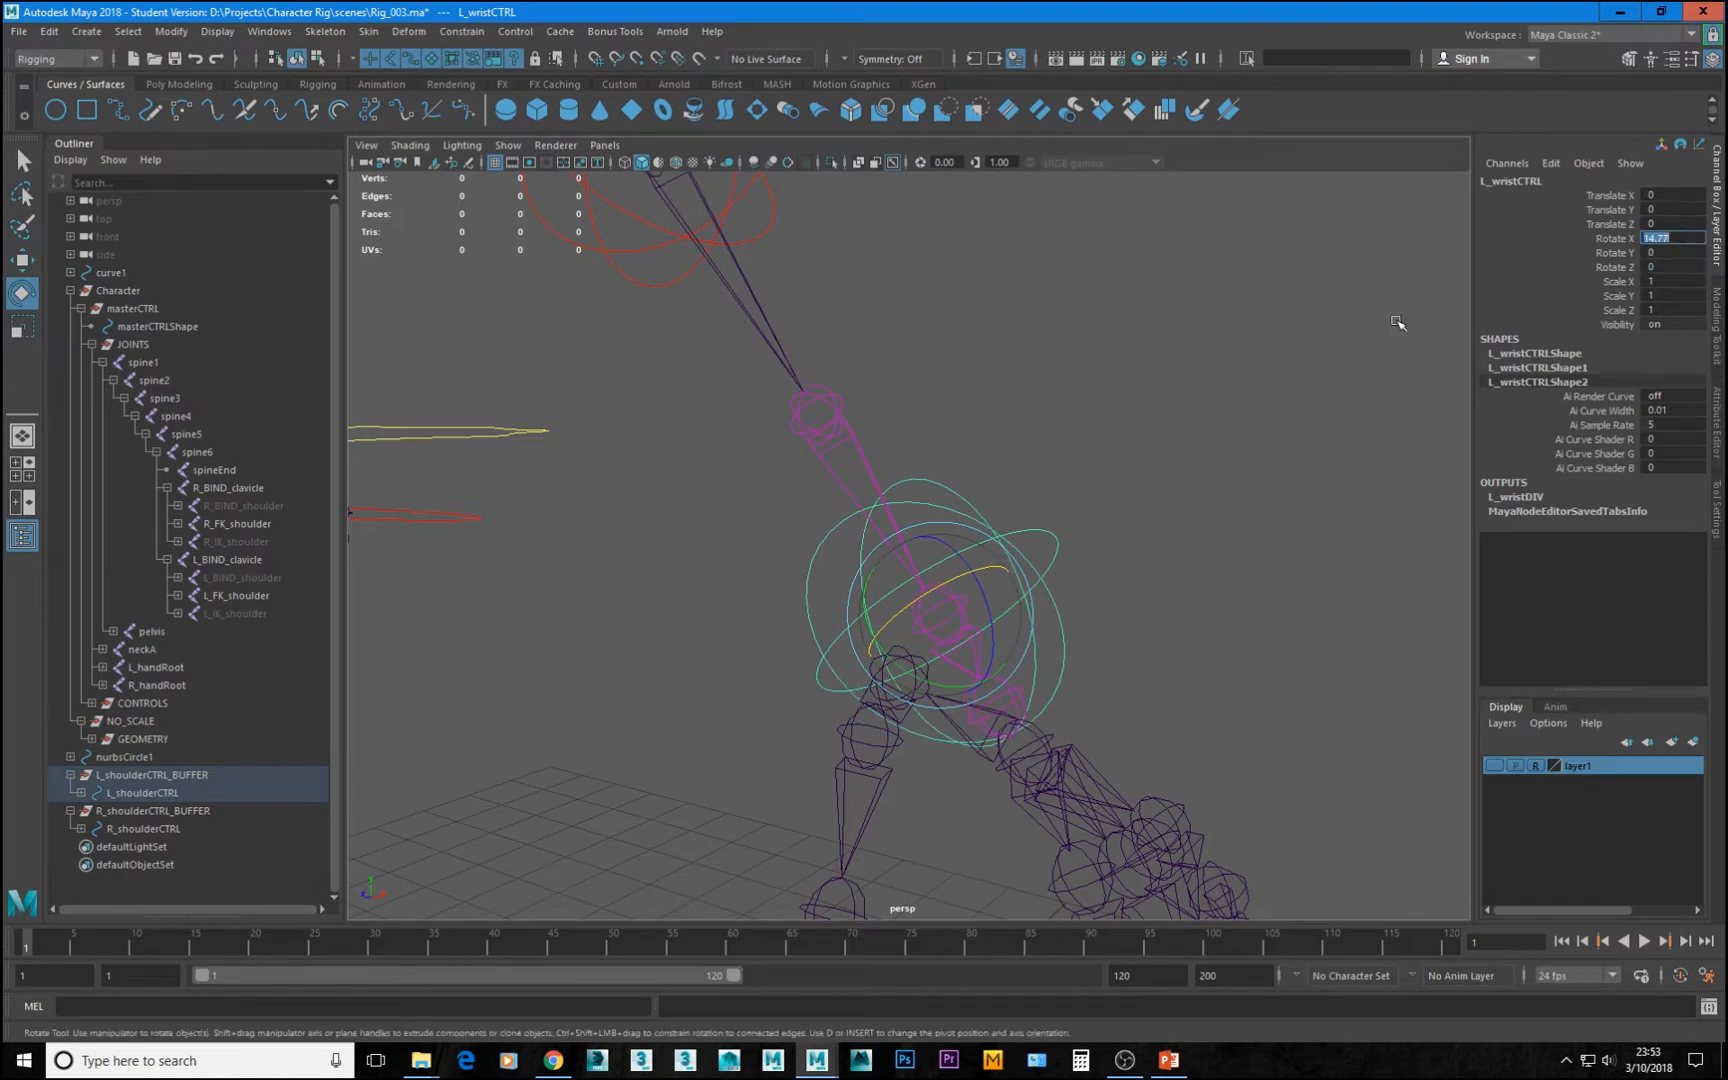
key("Return")
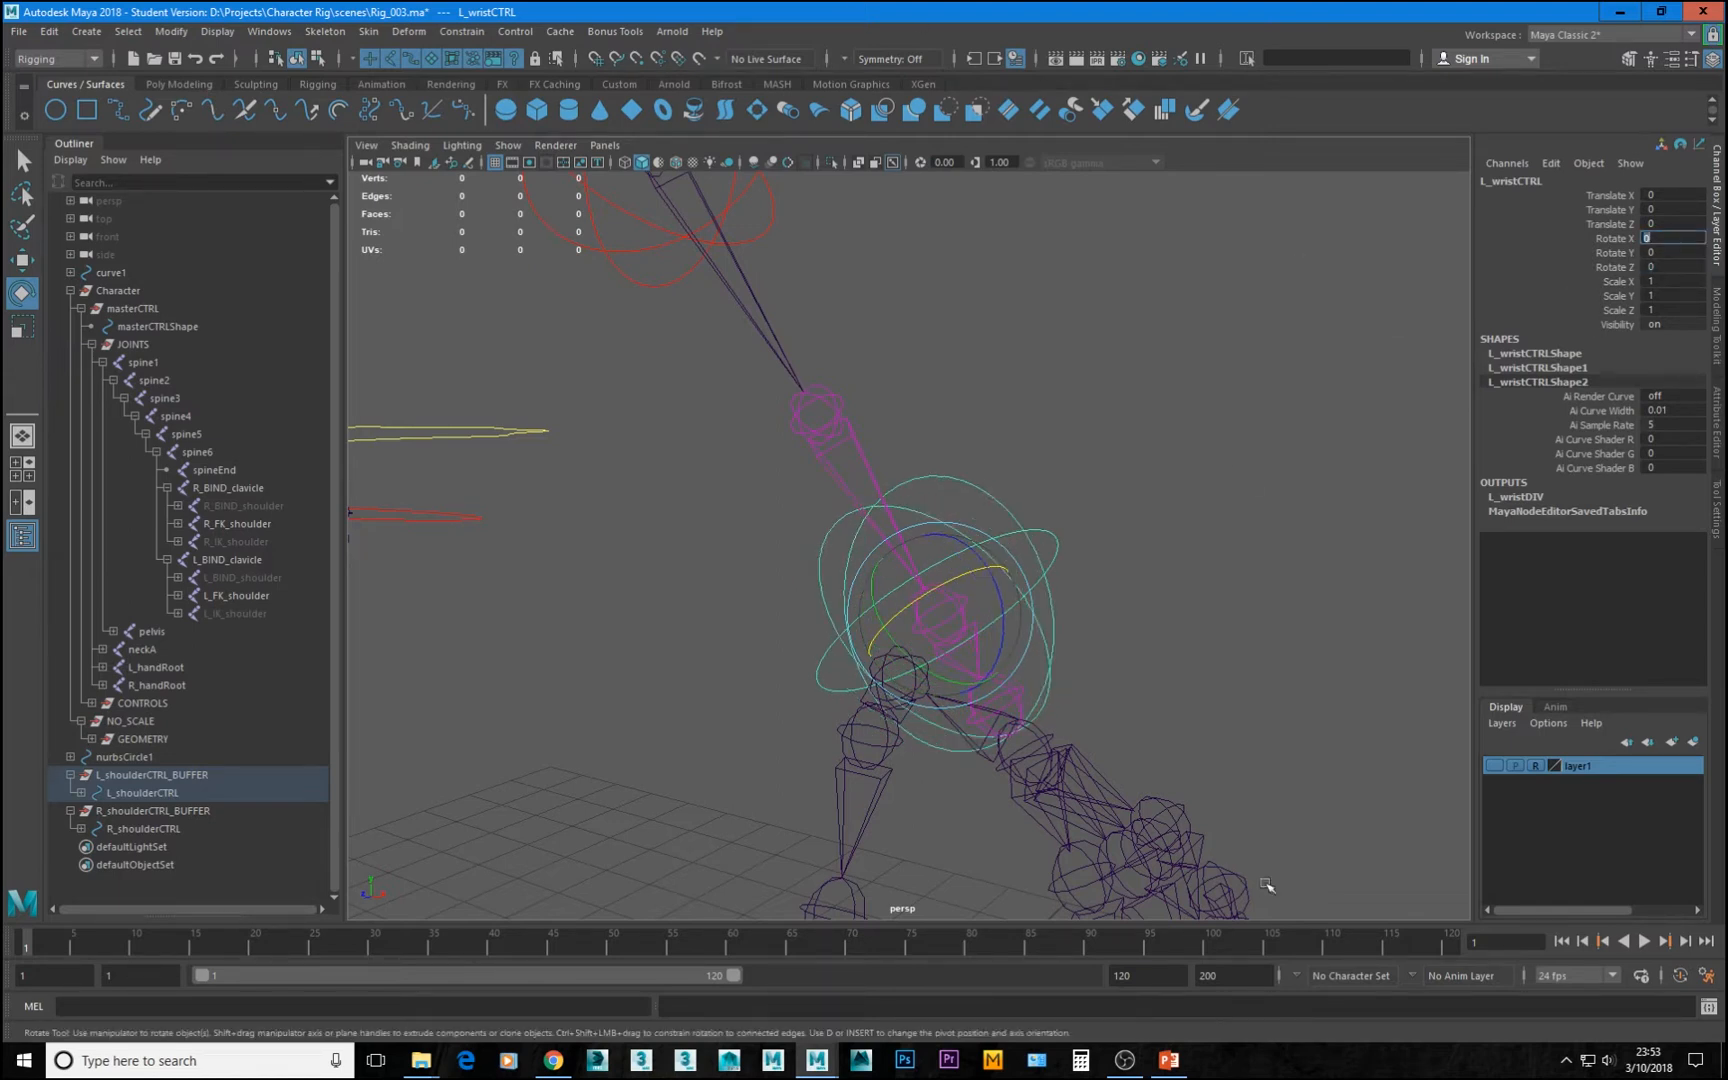
Select R_wristCTRL together with the R_FK_wrist and R_FK_forearm joints of the opposite arm
right_click_drag(1269, 887, 953, 483, "alt")
middle_click_drag(953, 483, 1041, 451, "alt")
left_click_drag(1041, 451, 1168, 425, "alt")
middle_click_drag(520, 366, 1149, 471, "alt")
middle_click_drag(845, 452, 608, 378, "alt")
right_click_drag(608, 378, 1053, 588, "alt")
left_click(914, 499)
key("q")
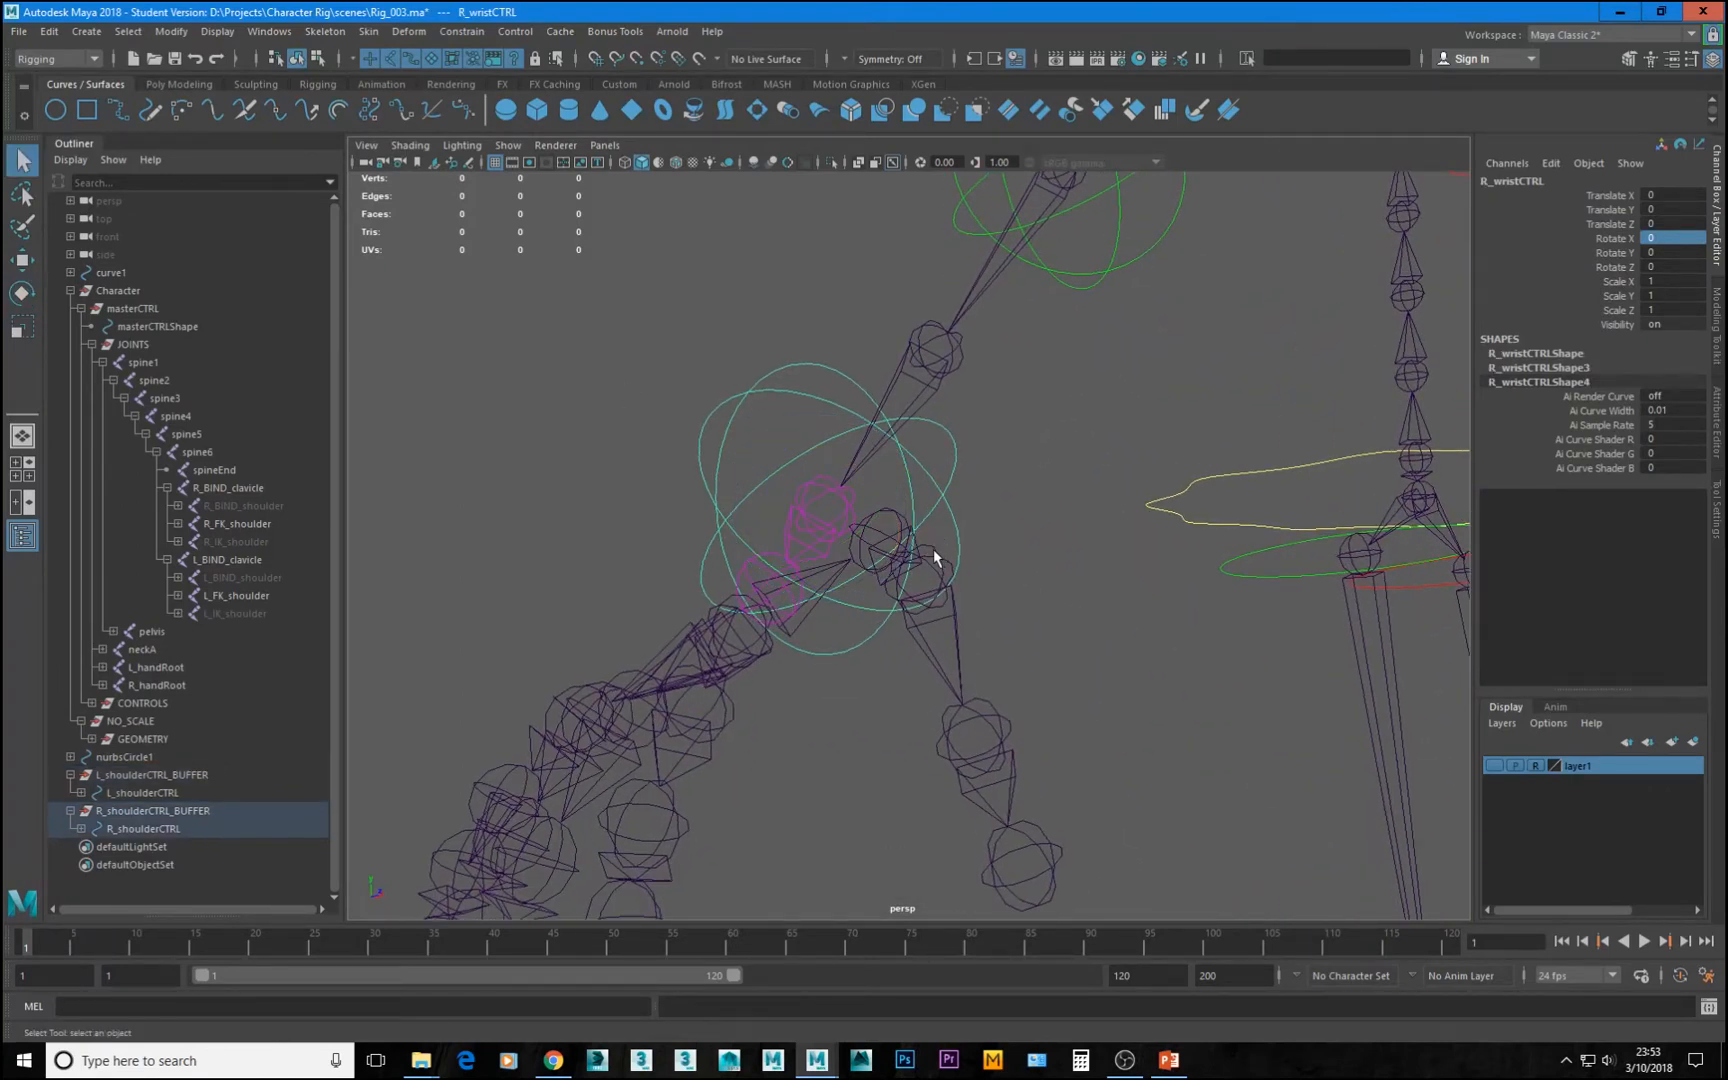
left_click(843, 508)
left_click(934, 383)
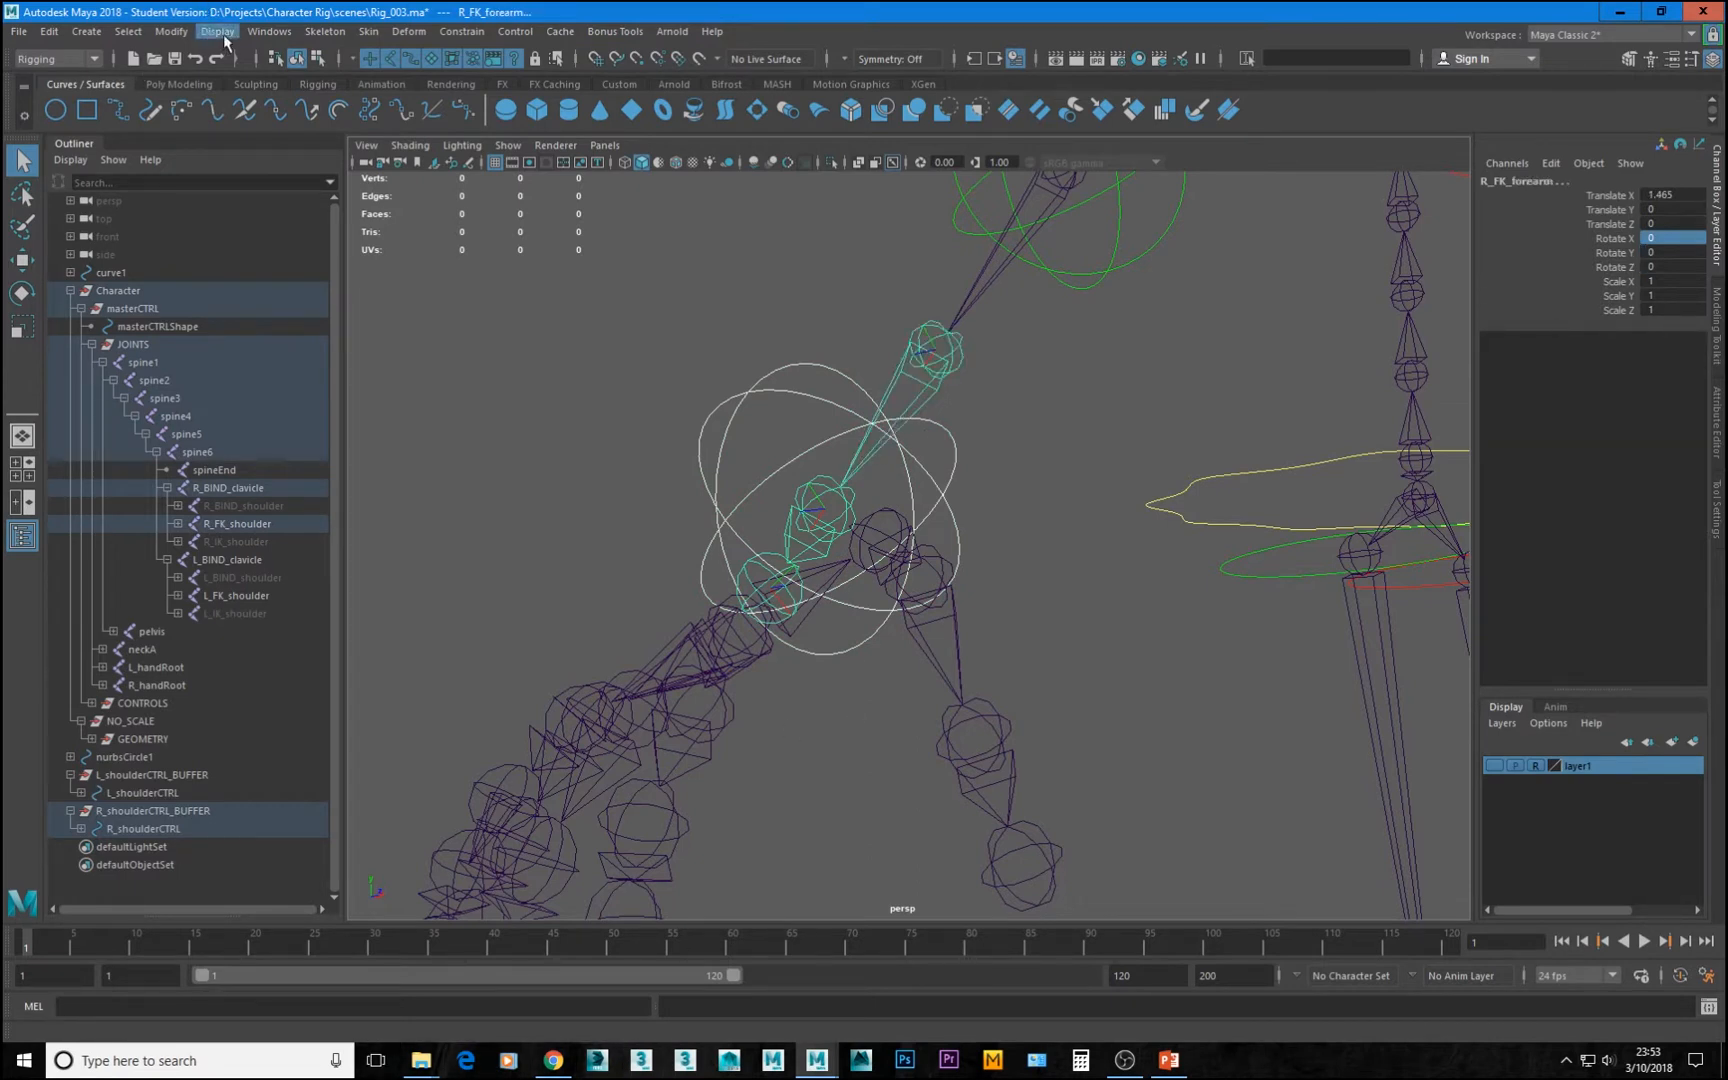
Open the Node Editor on the Wrist Twist graph and make free space around the existing L_wrist network
left_click(270, 31)
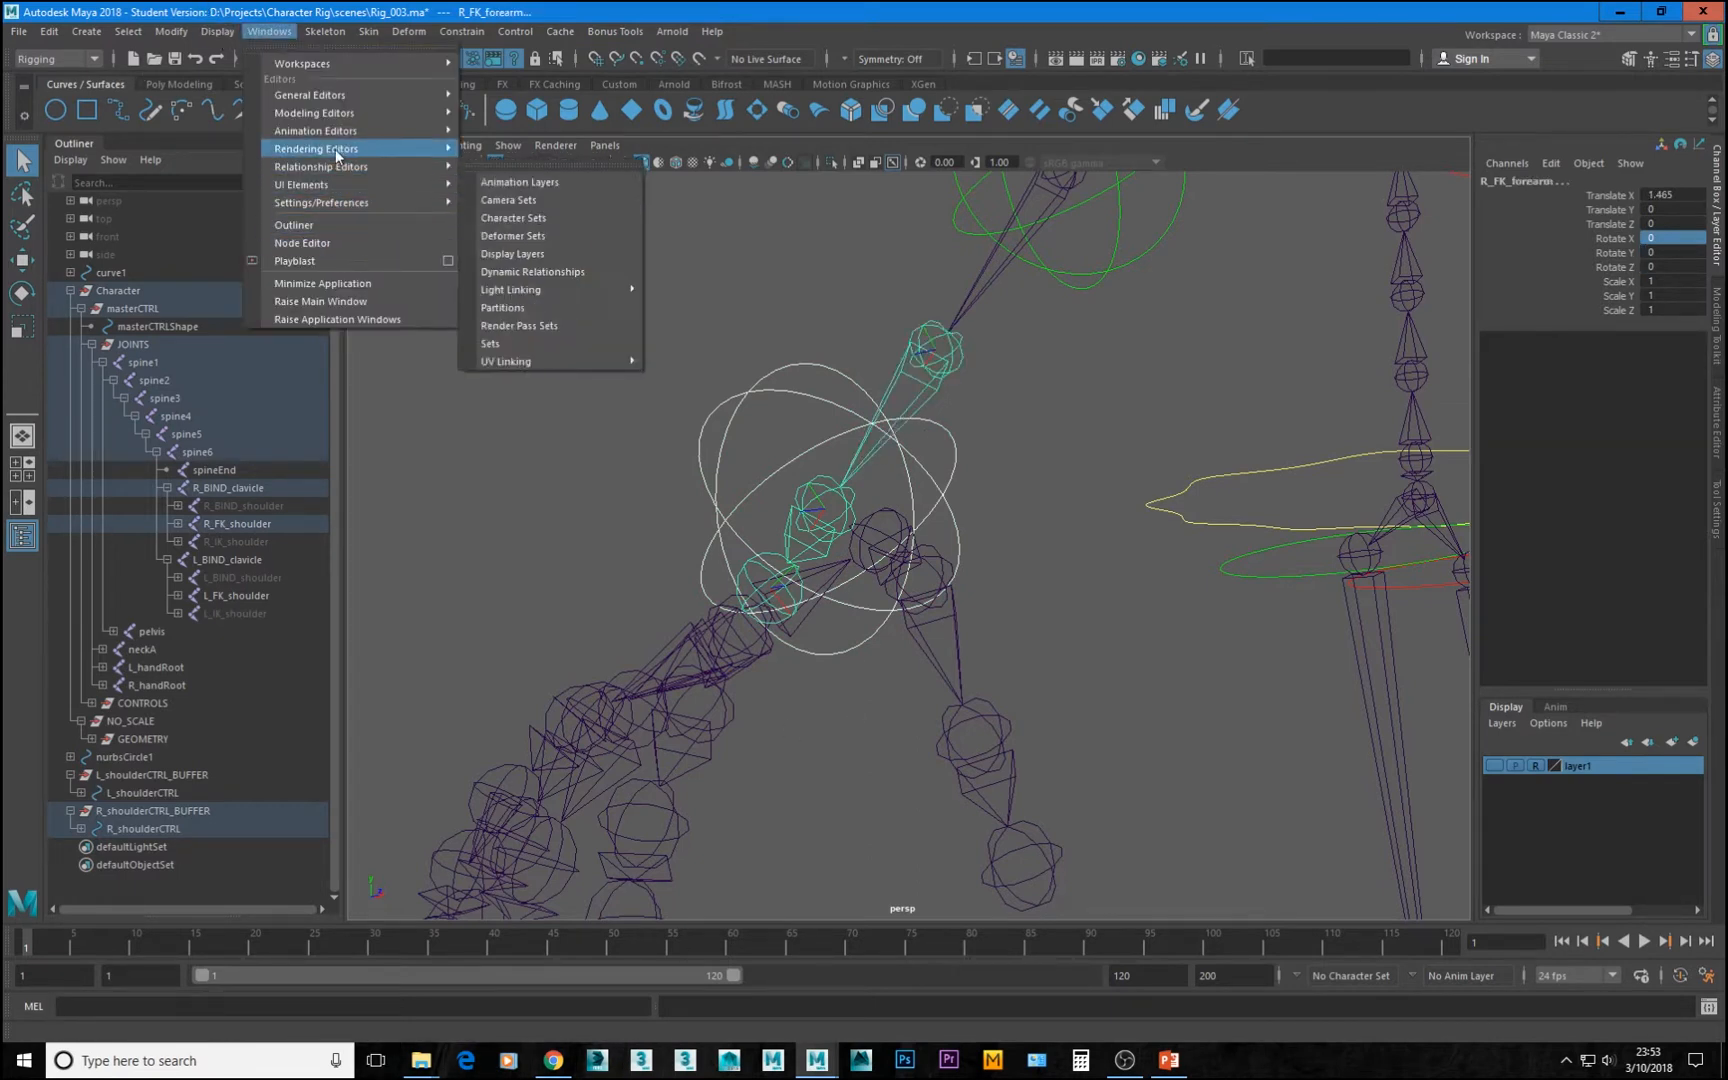
left_click(300, 242)
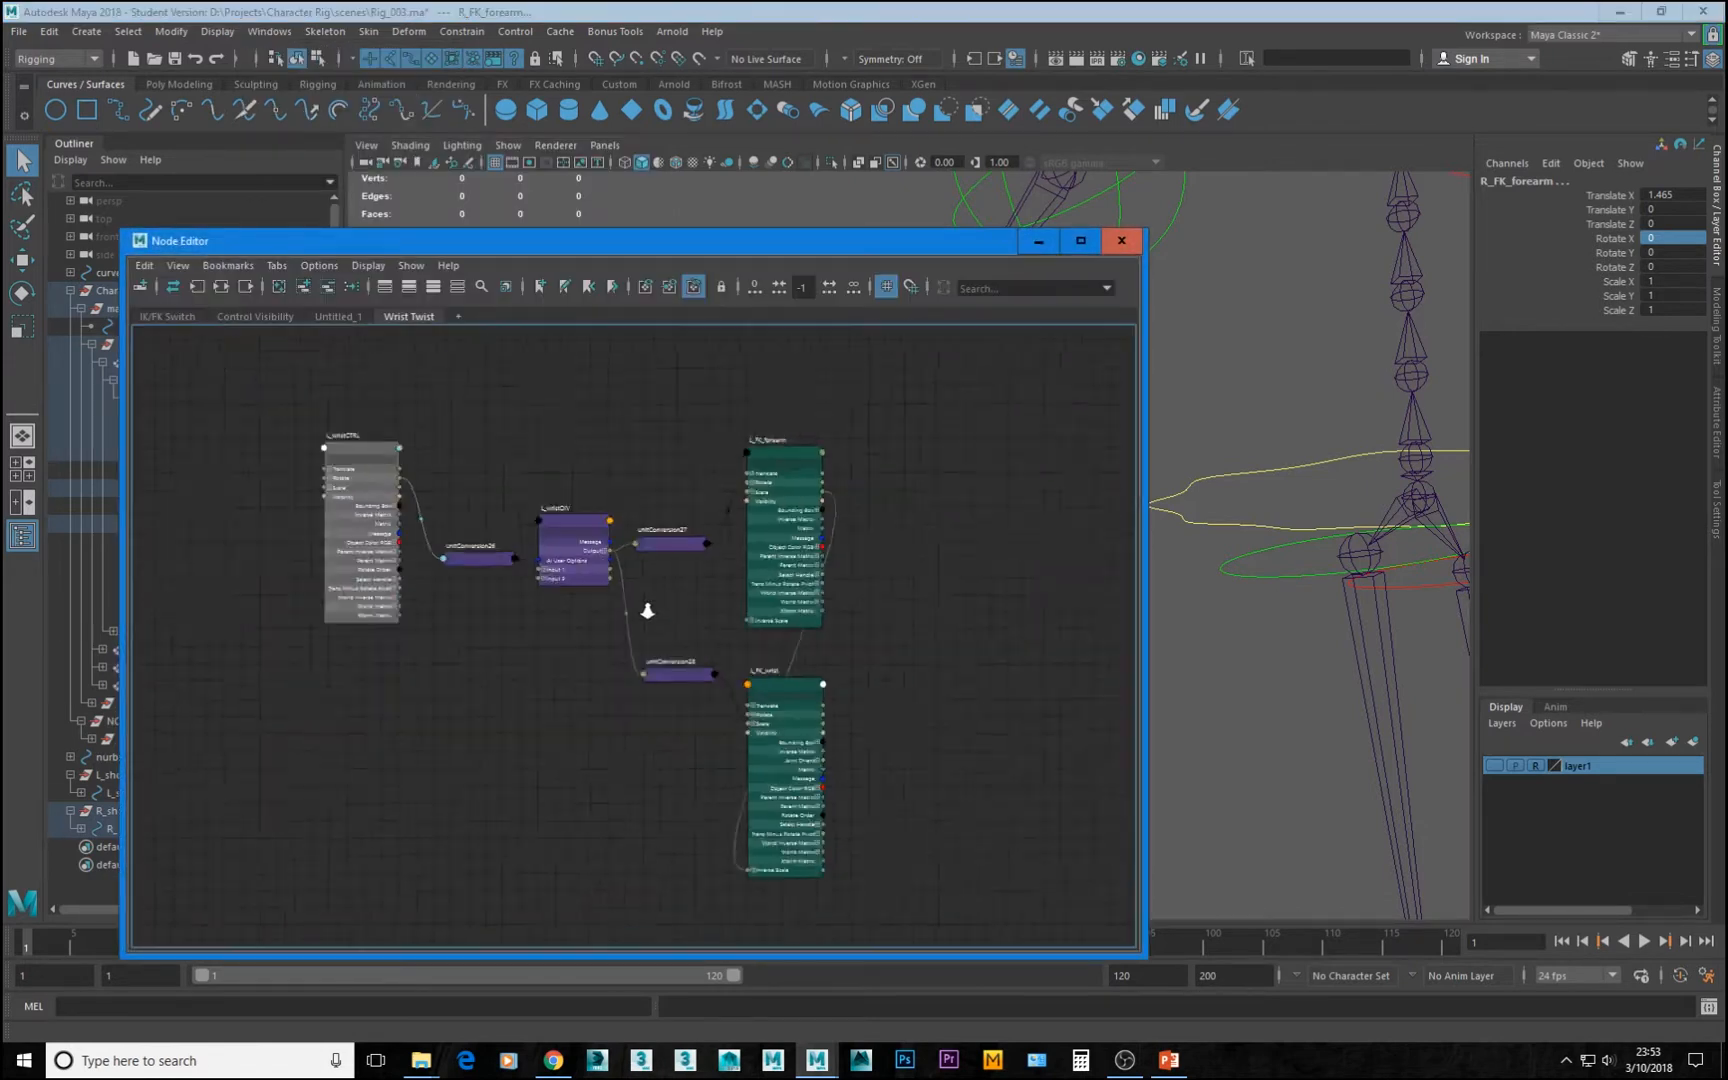
left_click_drag(593, 404, 566, 490)
middle_click_drag(893, 936, 893, 660, "alt")
right_click_drag(895, 725, 640, 535, "alt")
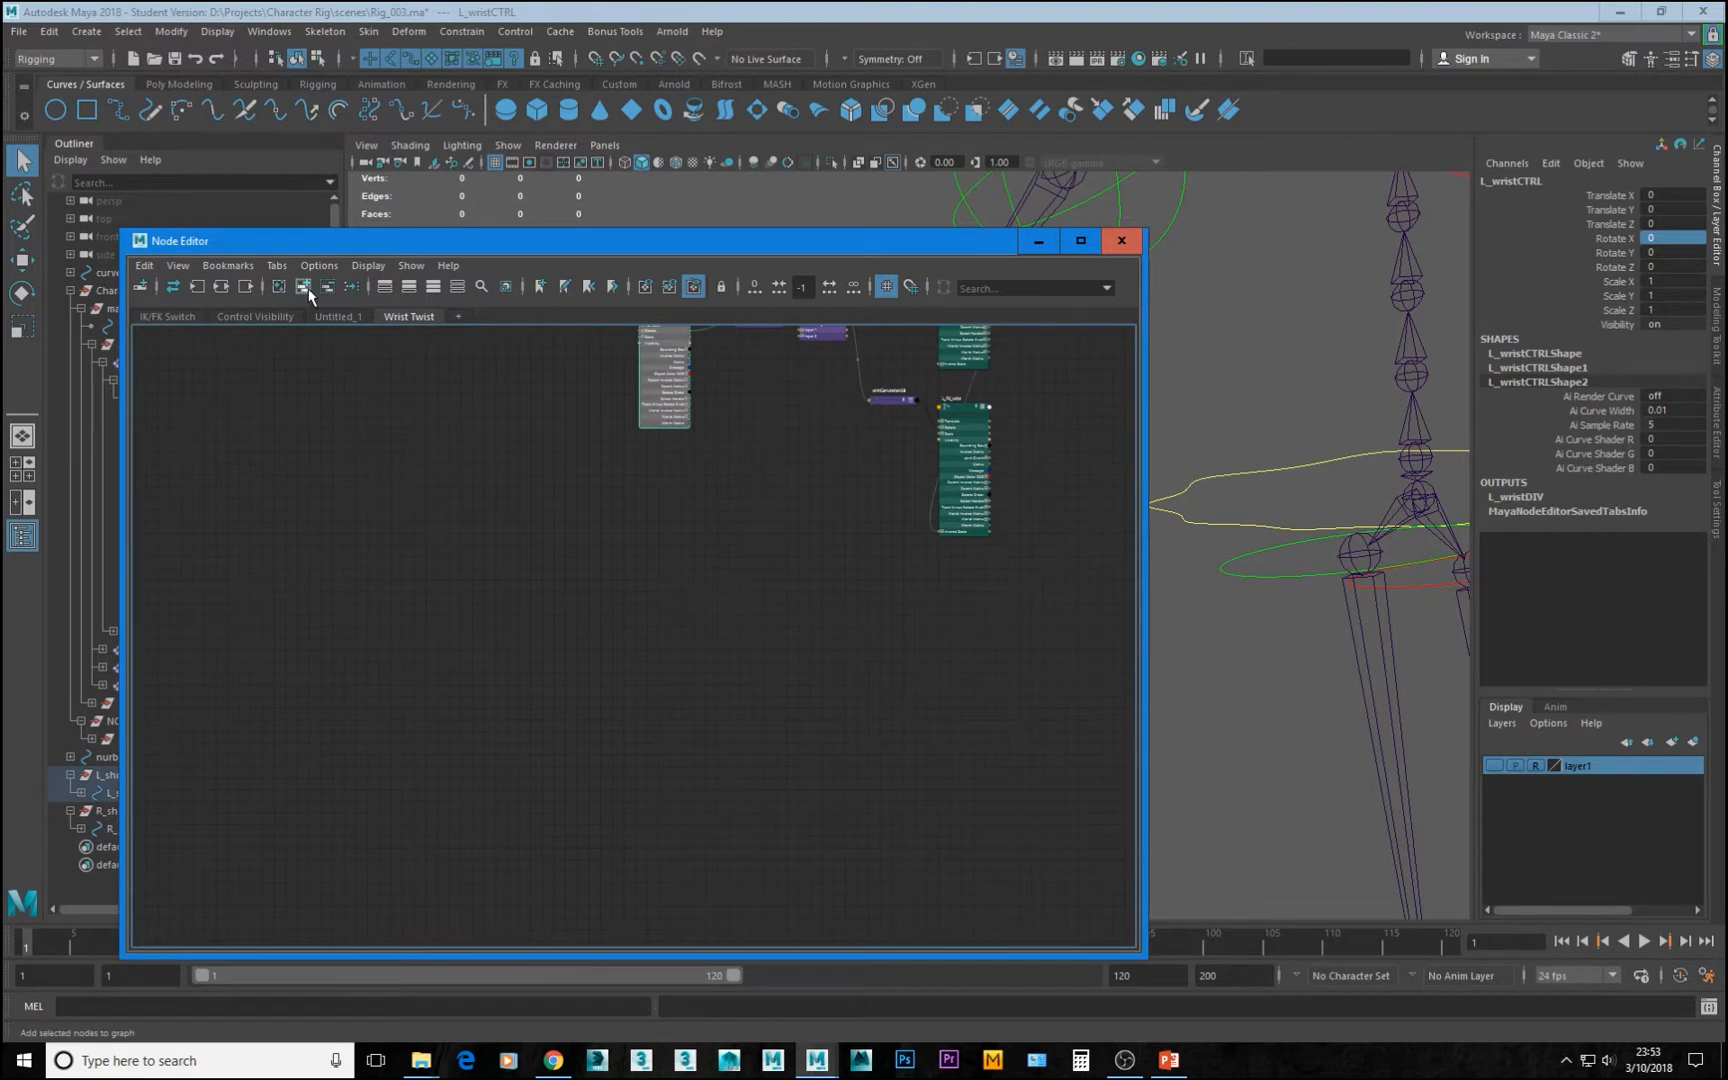
middle_click_drag(695, 640, 643, 834, "alt")
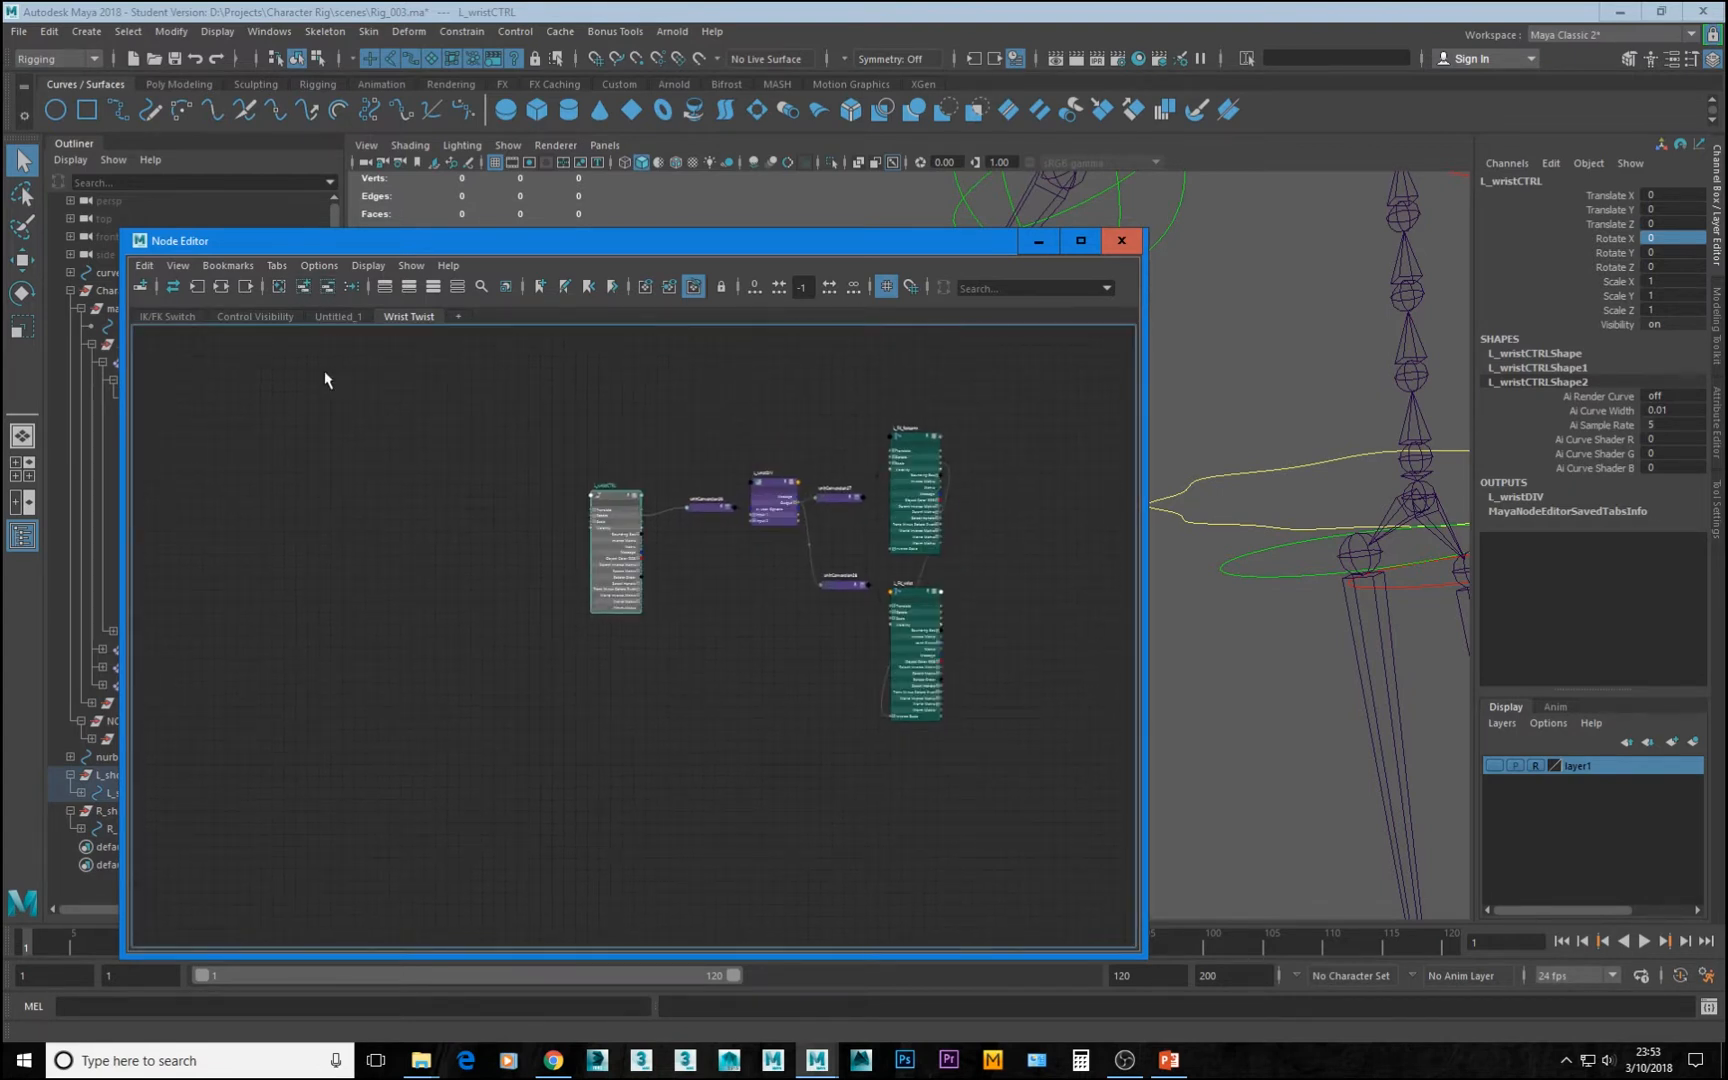
Reselect R_wristCTRL, R_FK_wrist and R_FK_forearm in the viewport and add them to the Wrist Twist graph
left_click_drag(706, 244, 136, 390)
left_click_drag(764, 282, 775, 347)
left_click(788, 549)
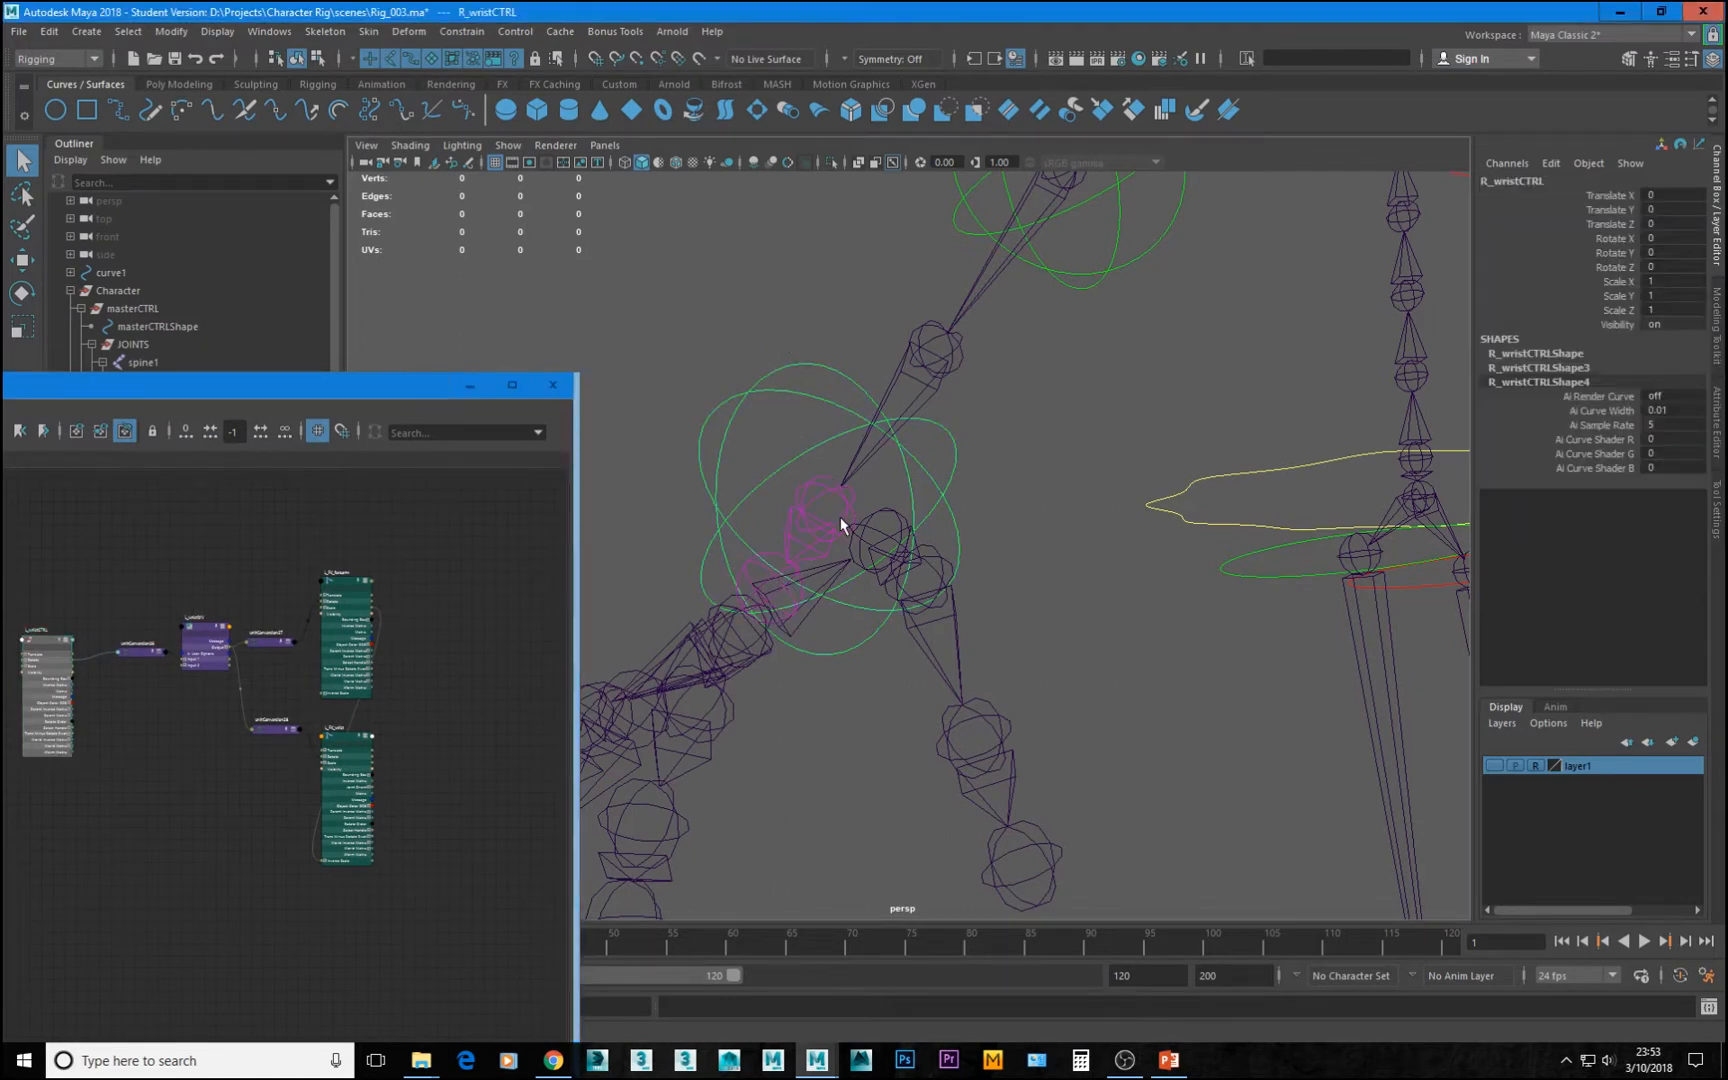
left_click(938, 355)
left_click_drag(197, 391, 667, 265)
left_click(210, 308)
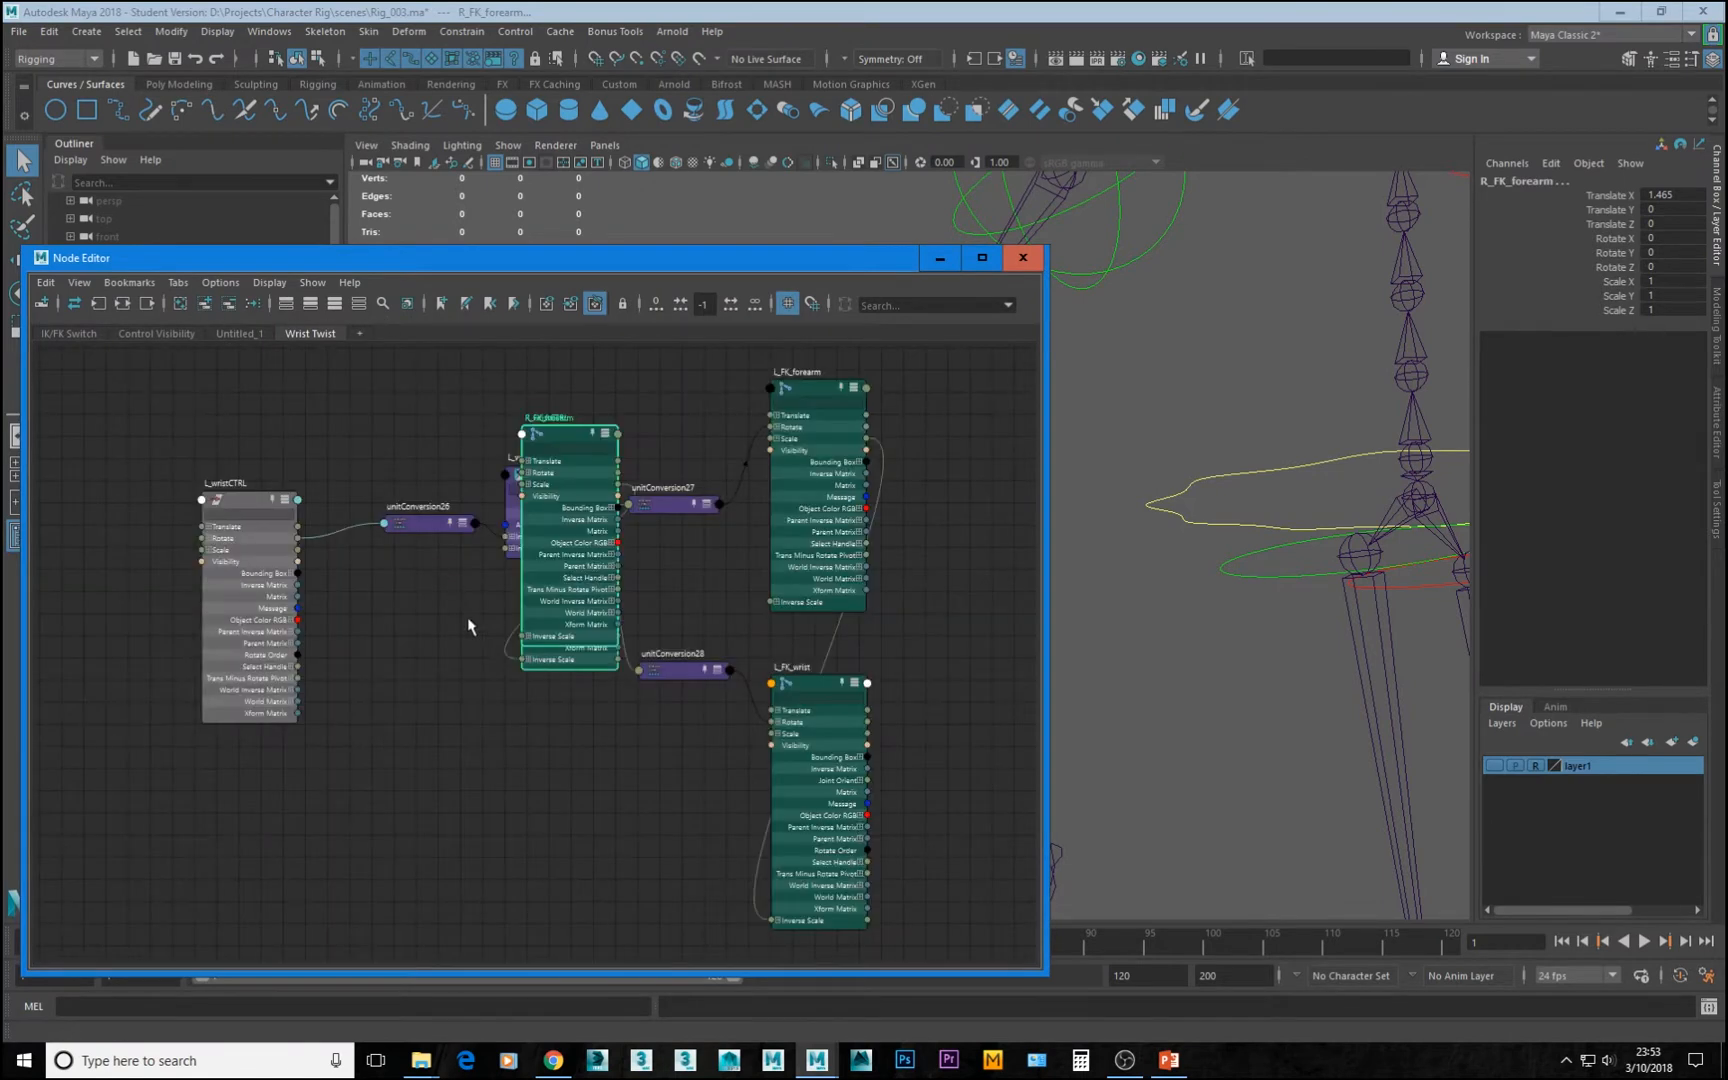
Arrange the added nodes below the L_wrist network, with R_wristCTRL in front of the stacked R_FK_forearm and R_FK_wrist
middle_click_drag(465, 503, 656, 384, "alt")
left_click_drag(716, 447, 413, 1049)
middle_click_drag(552, 816, 607, 513, "alt")
left_click(620, 742)
left_click_drag(521, 612, 345, 612)
left_click_drag(493, 618, 822, 857)
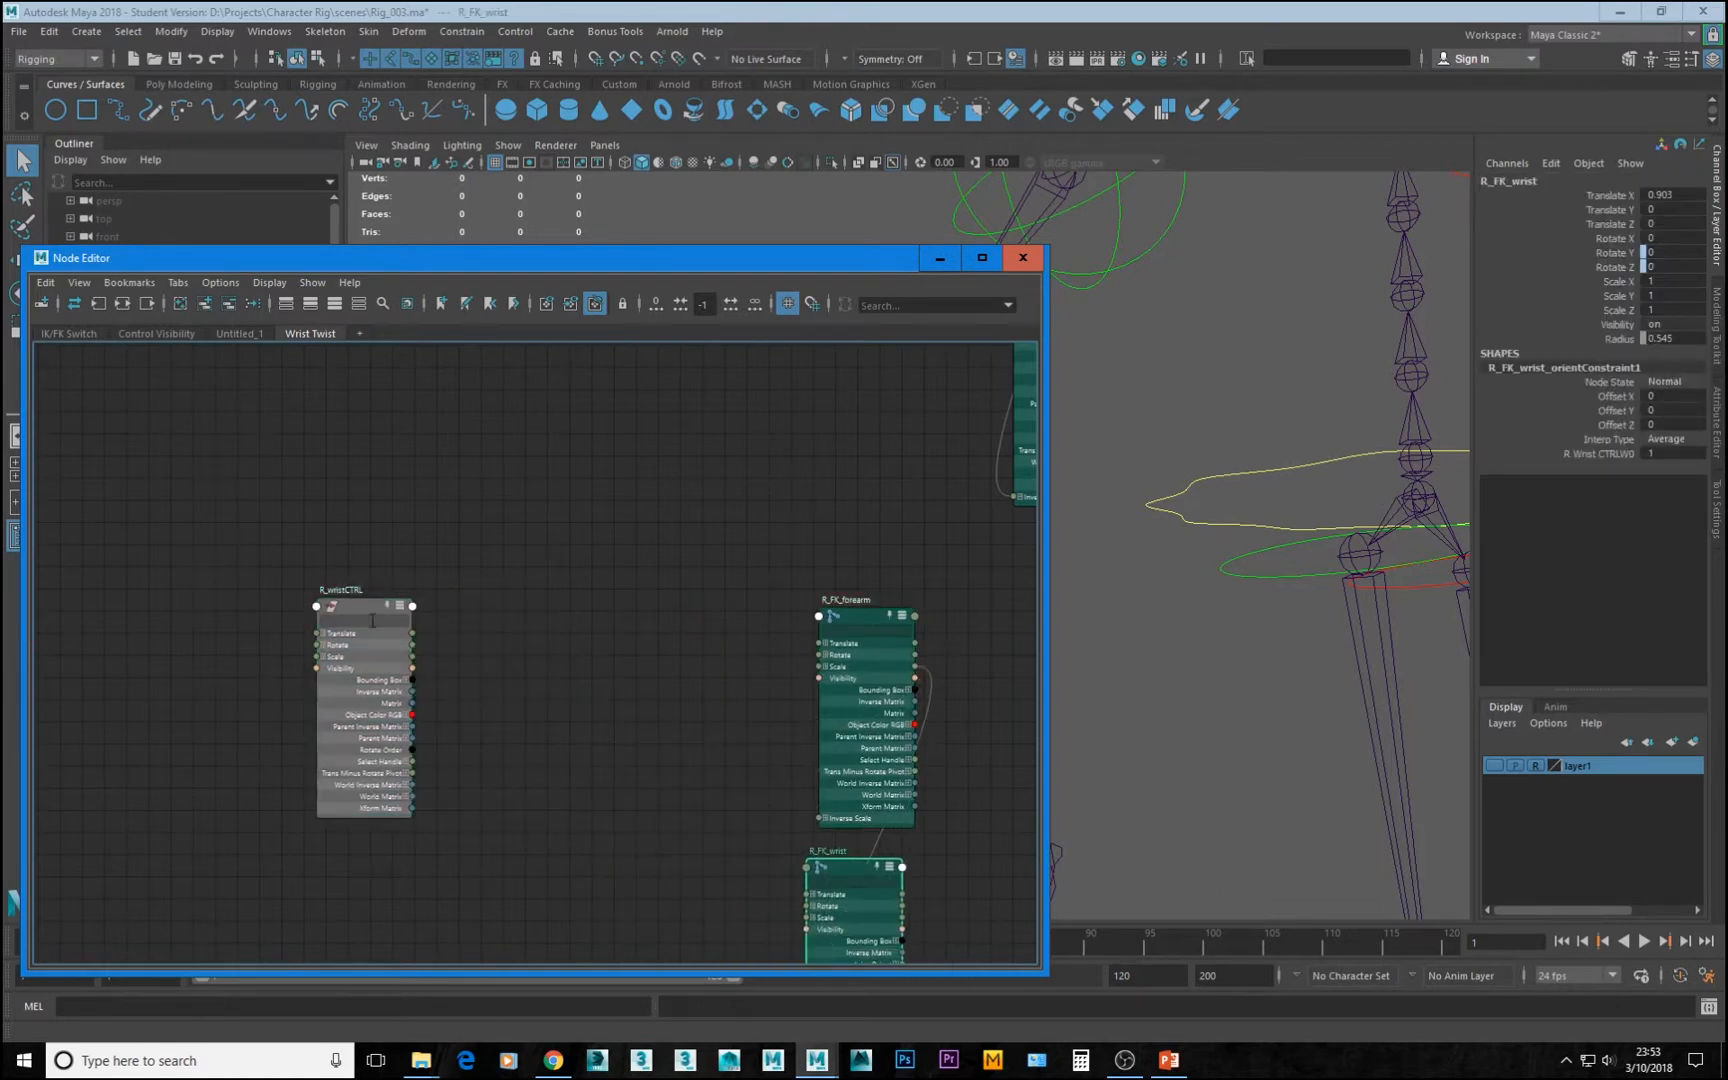
right_click_drag(792, 666, 706, 617, "alt")
middle_click_drag(706, 617, 609, 737, "alt")
left_click_drag(502, 762, 548, 755)
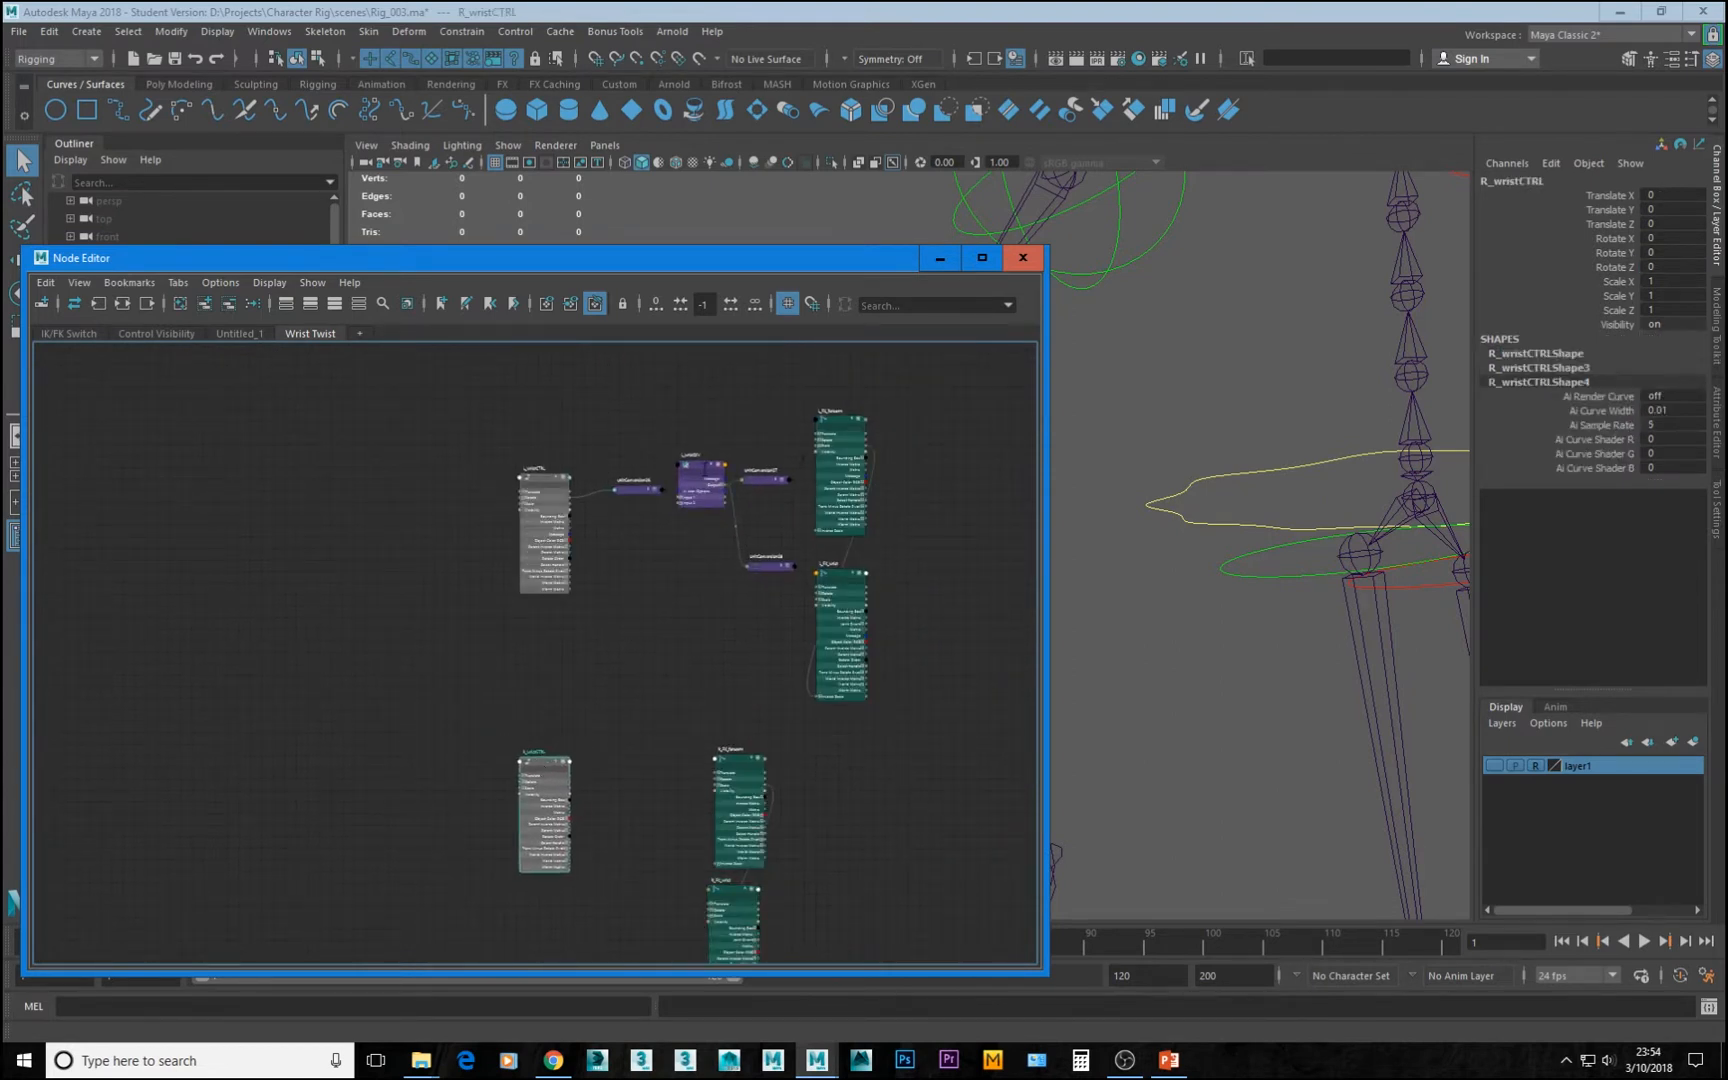
Try to duplicate the L_wristDIV node in the Wrist Twist graph
left_click(699, 470)
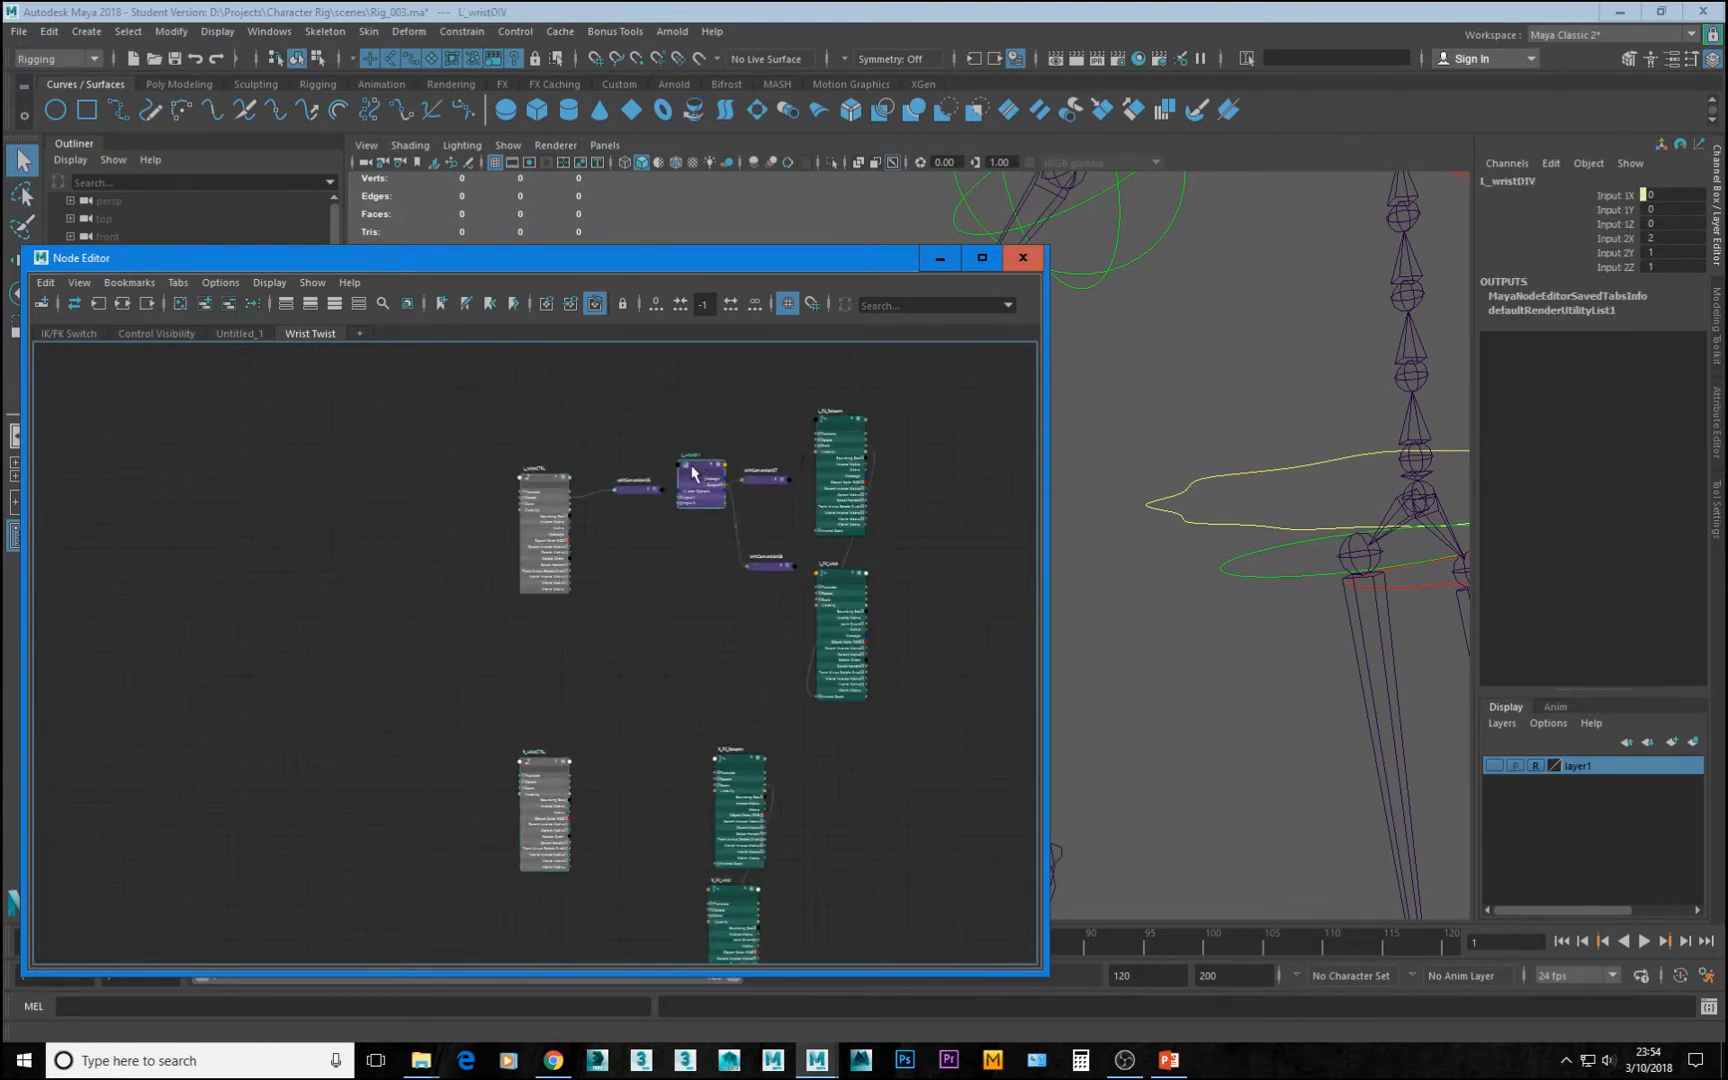
key("ctrl+d")
mouse_move(699, 467)
left_mouse_down()
mouse_move(690, 501)
mouse_move(706, 489)
left_mouse_up()
right_click_drag(776, 540, 717, 549, "alt")
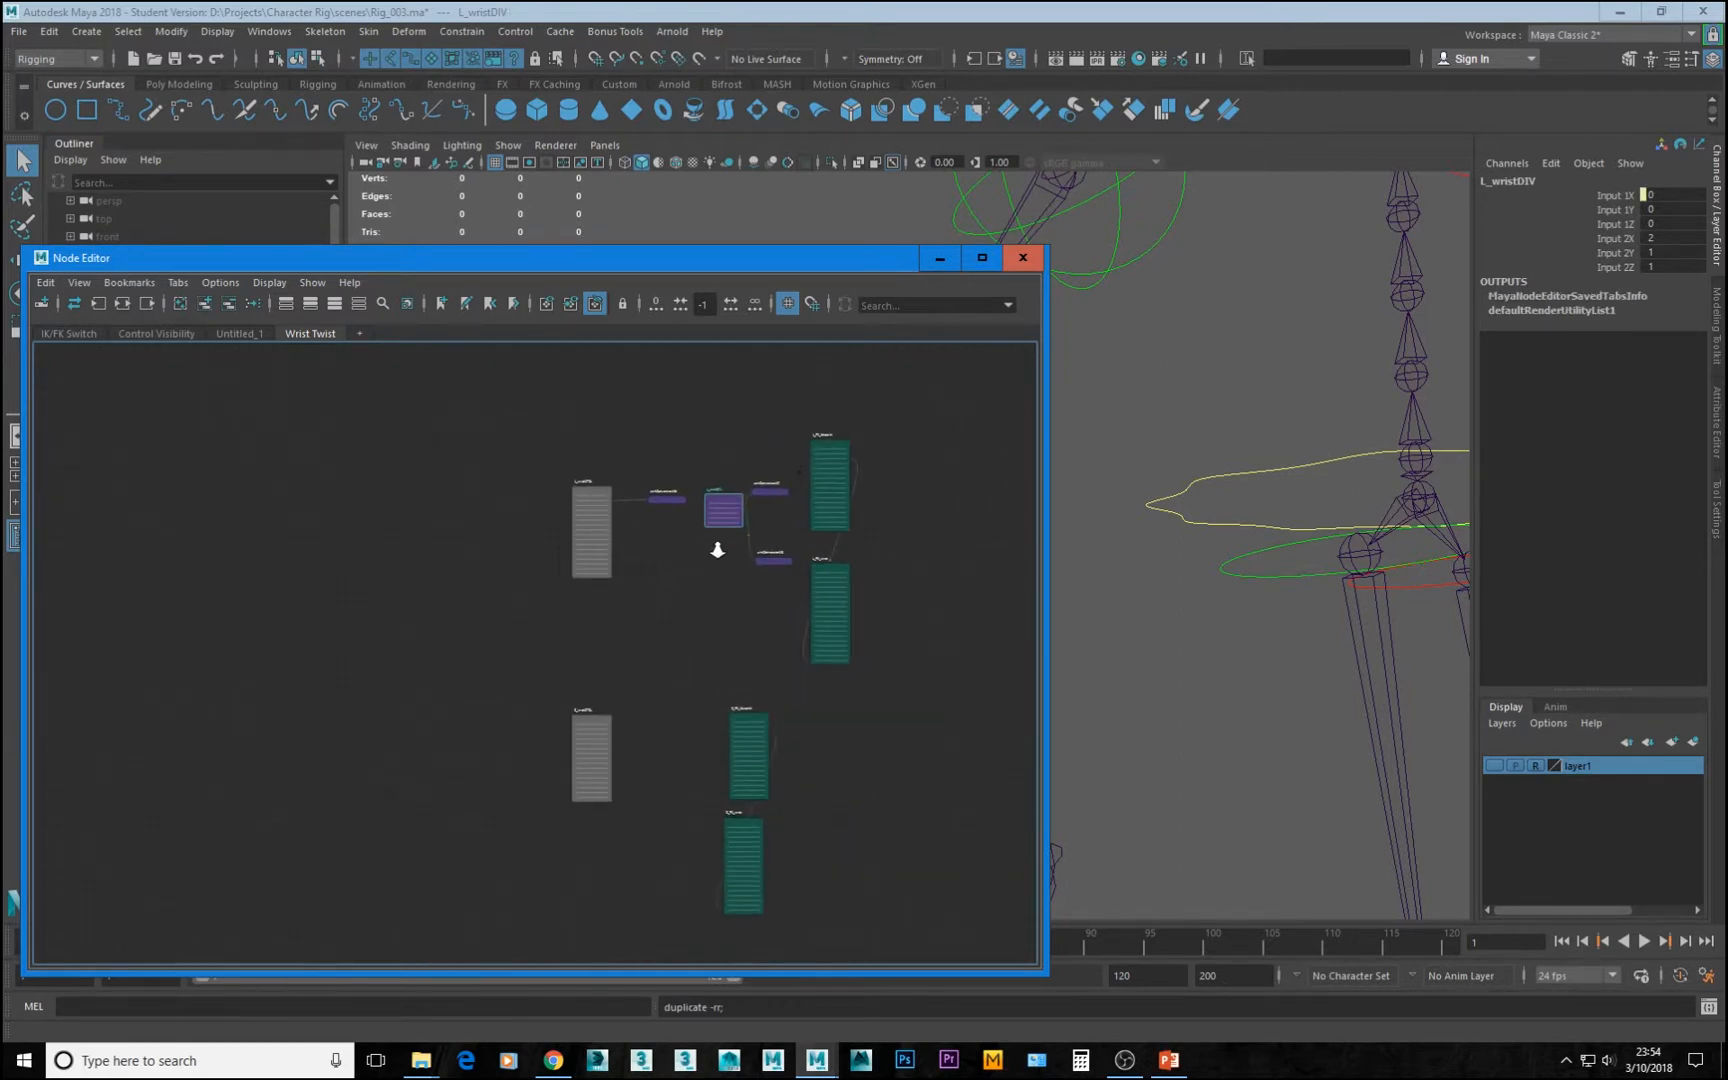
mouse_move(731, 509)
left_mouse_down()
mouse_move(714, 570)
mouse_move(722, 487)
left_mouse_up()
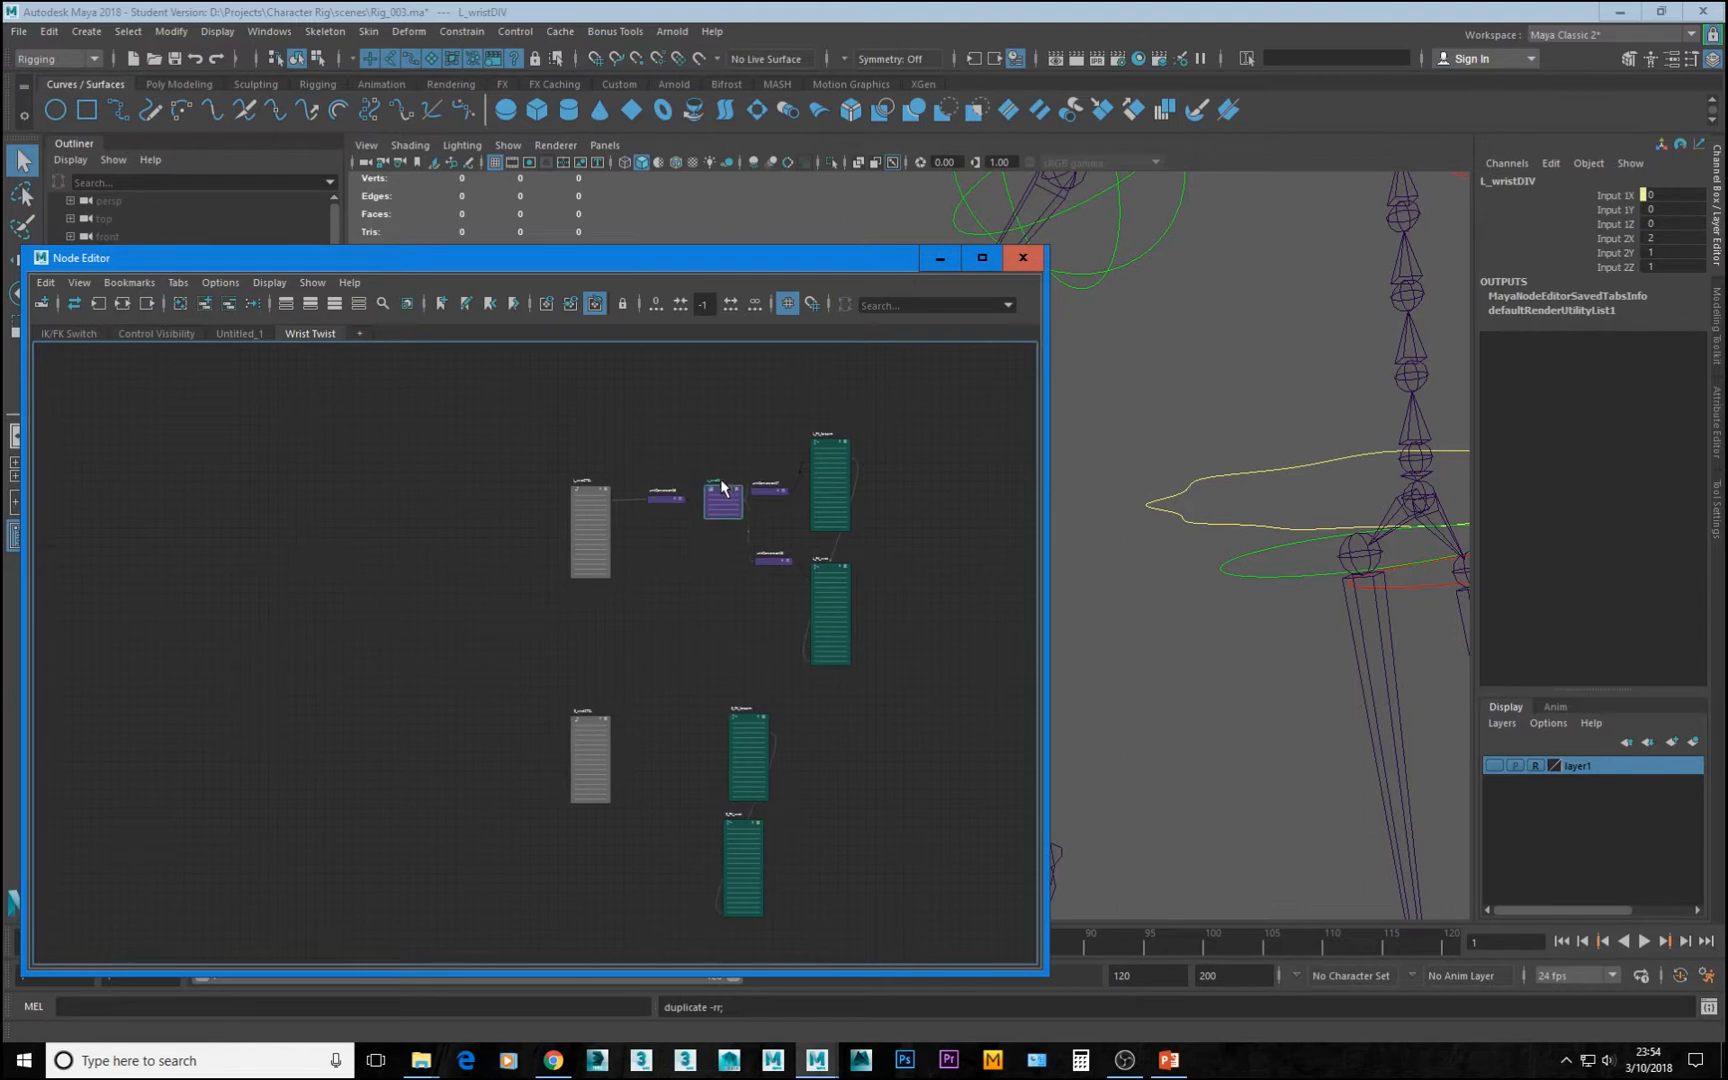
Duplicate L_wristDIV again and place the copy between R_wristCTRL and R_FK_forearm
right_click_drag(841, 579, 949, 677, "alt")
left_click(622, 303)
left_click_drag(677, 458, 605, 781)
key("ctrl+d")
right_click_drag(450, 756, 690, 812, "alt")
middle_click_drag(634, 747, 467, 556, "alt")
right_click_drag(467, 556, 610, 603, "alt")
left_click_drag(615, 262, 920, 145)
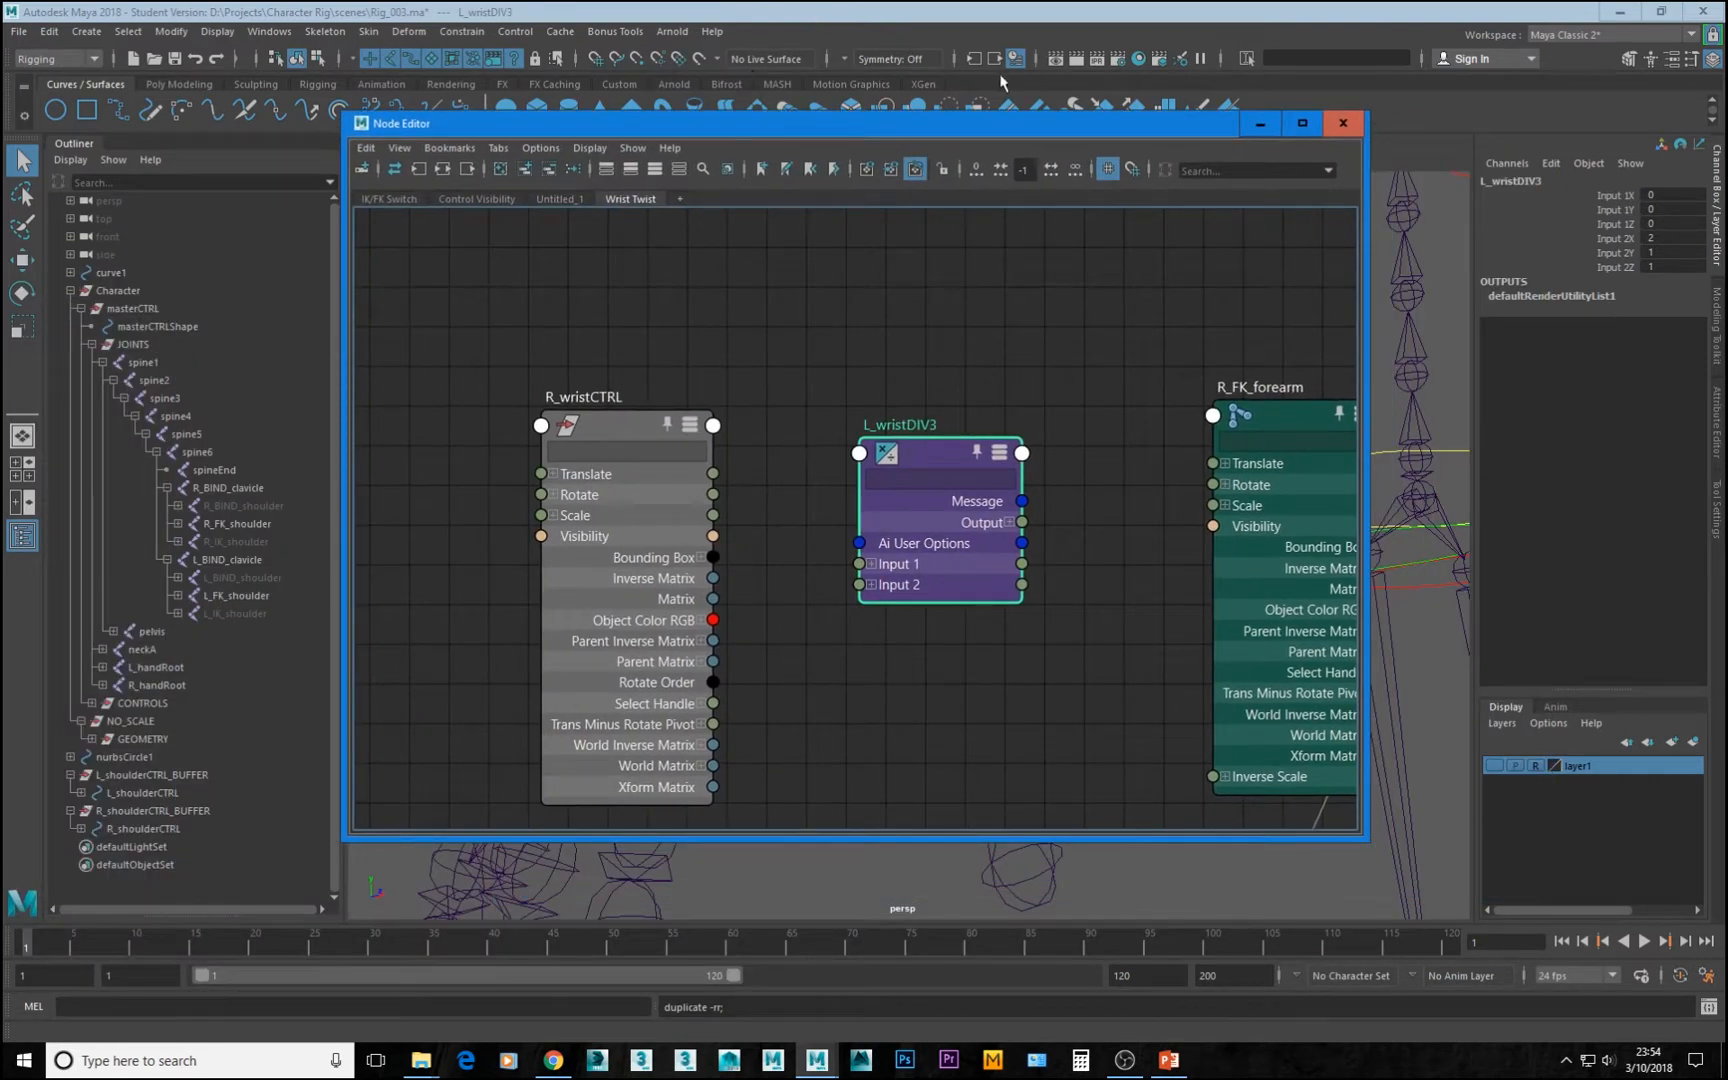
Delete the surplus L_wristDIV1 and L_wristDIV2 utility nodes in the Hypershade and close it
left_click(1138, 58)
left_click(517, 329)
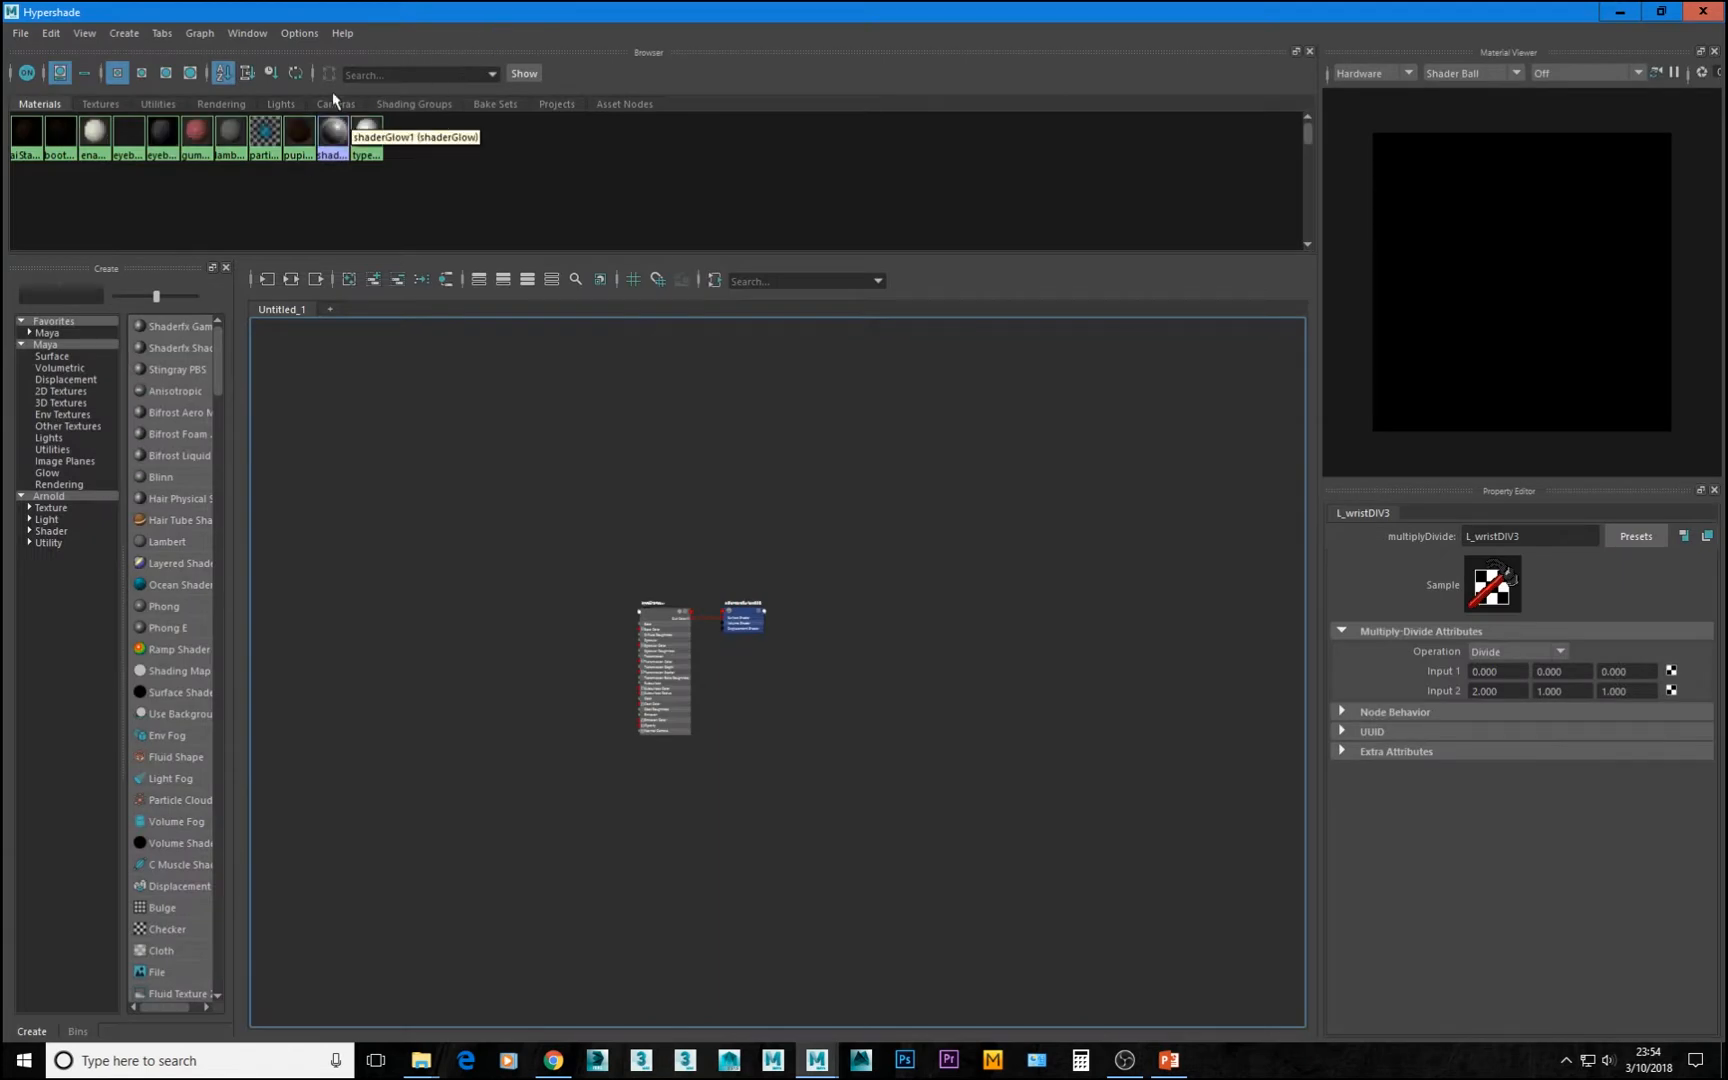
left_click(160, 104)
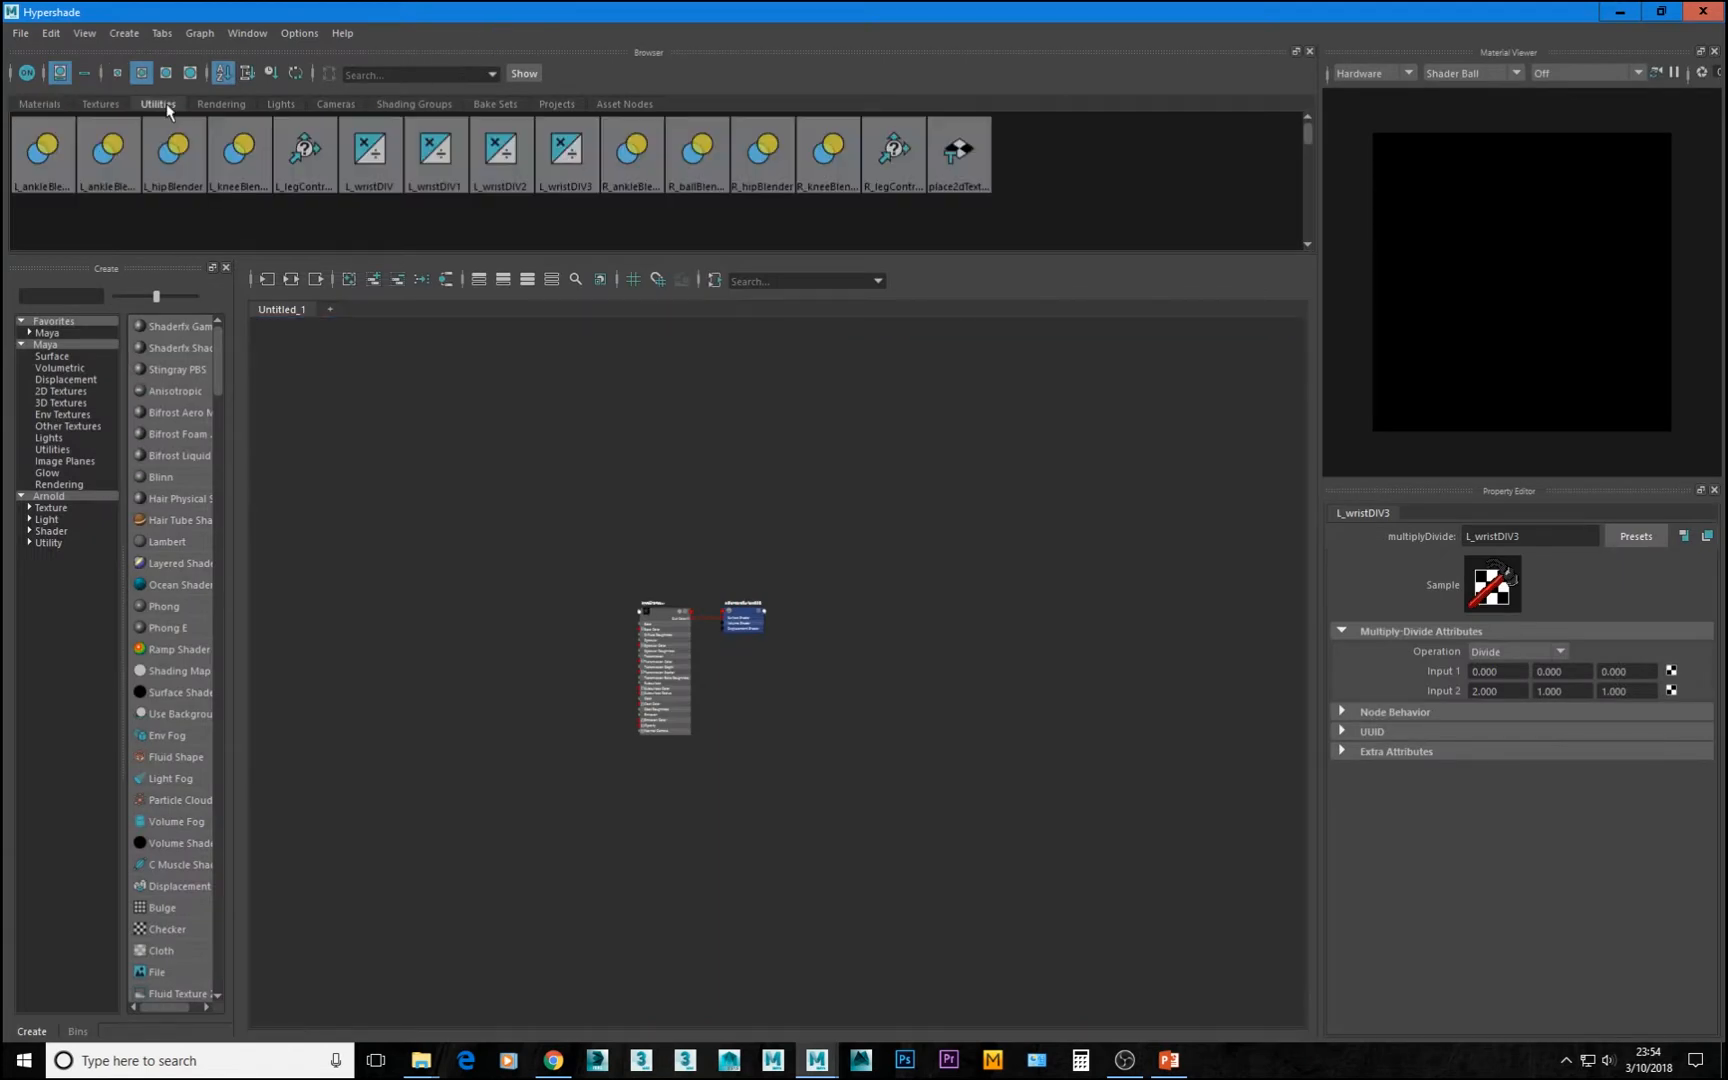
left_click(362, 163)
left_click_drag(435, 226, 503, 158)
key("Delete")
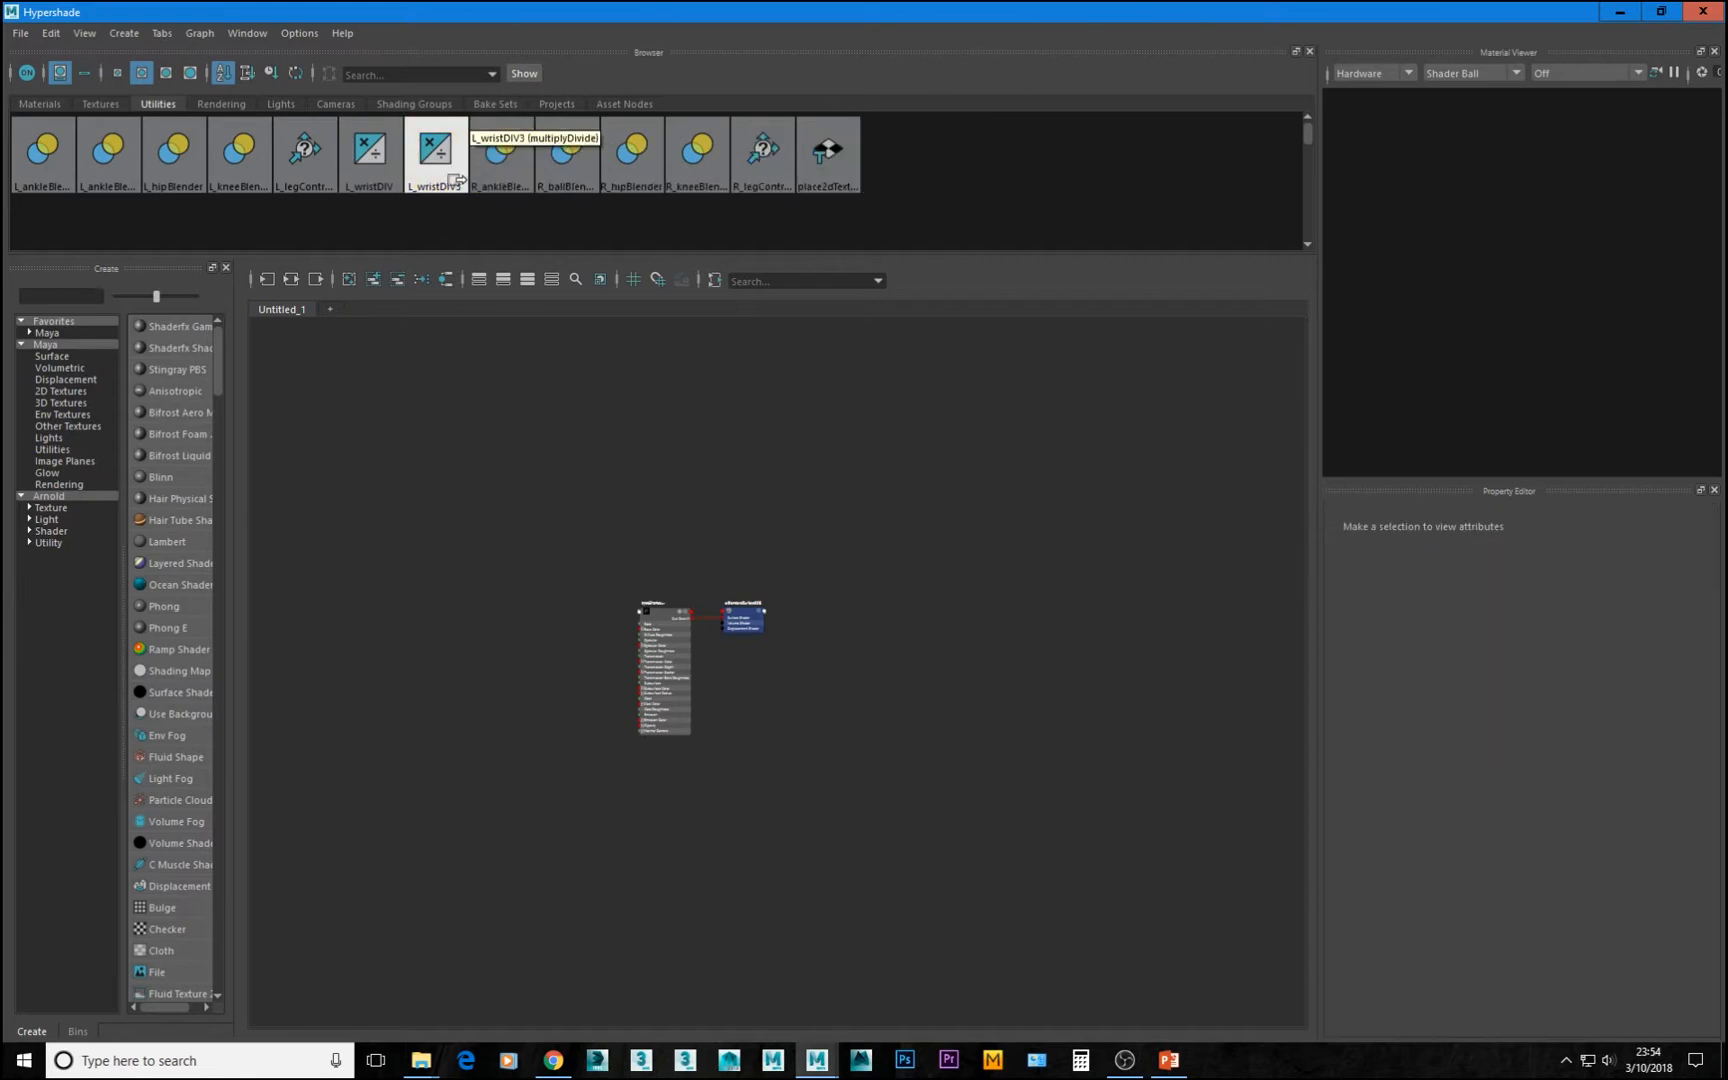
left_click(450, 155)
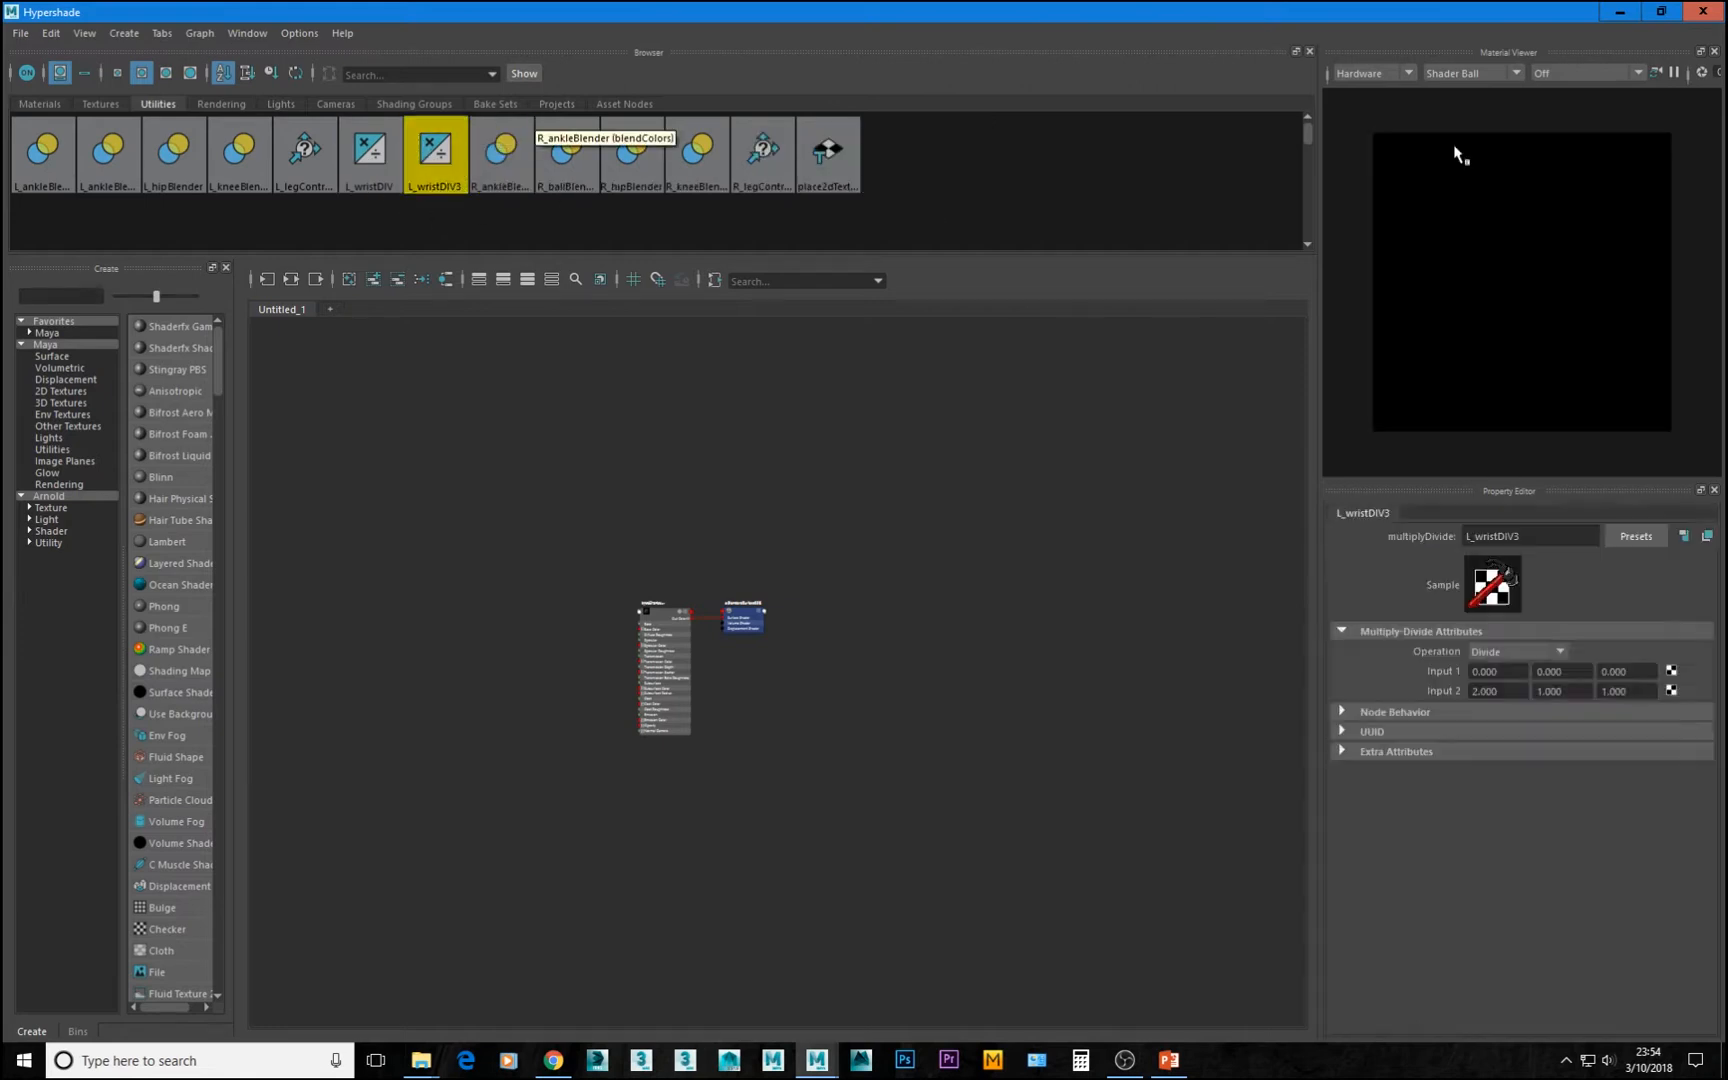
left_click(1720, 10)
Rename the L_wristDIV3 node as R_wristDIV
scroll(957, 462, "up", 1)
double_click(941, 411)
left_click(926, 409)
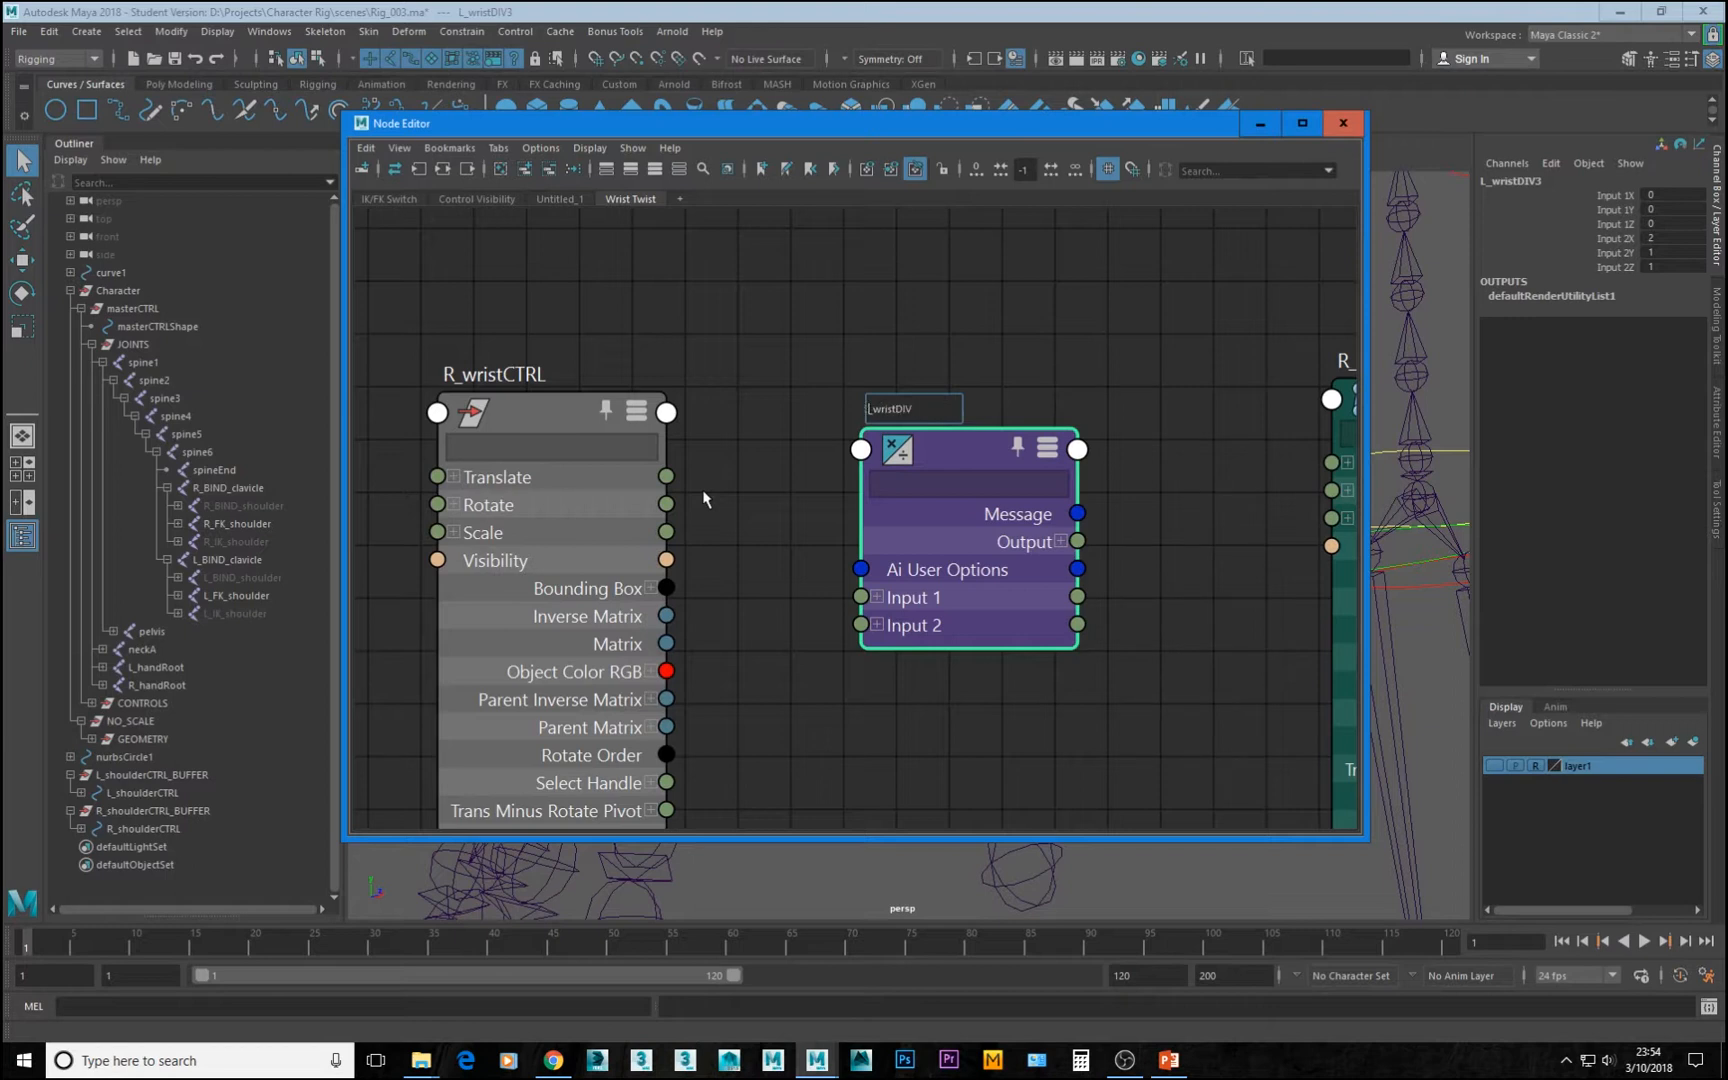
type("R")
key("Return")
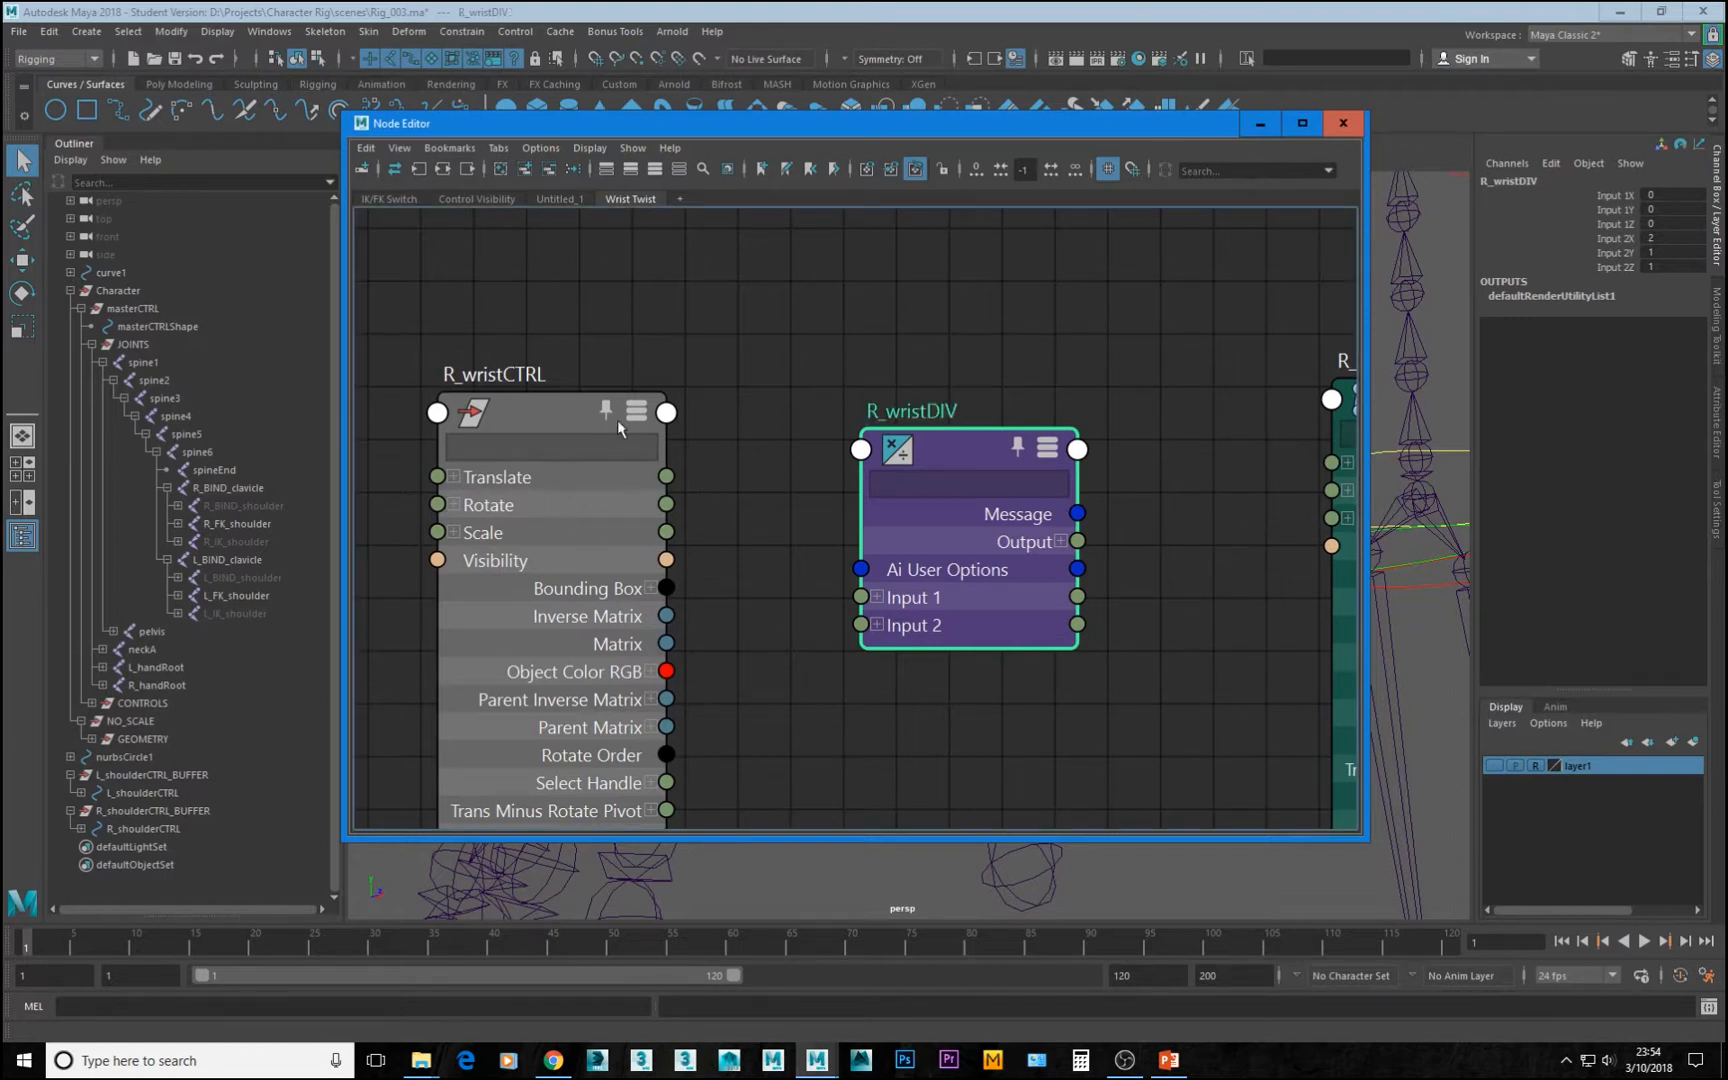
Connect R_wristCTRL Rotate X to R_wristDIV Input 1X, and R_wristDIV Output X to R_FK_forearm Rotate X
left_click_drag(666, 587, 463, 512)
left_click(455, 502)
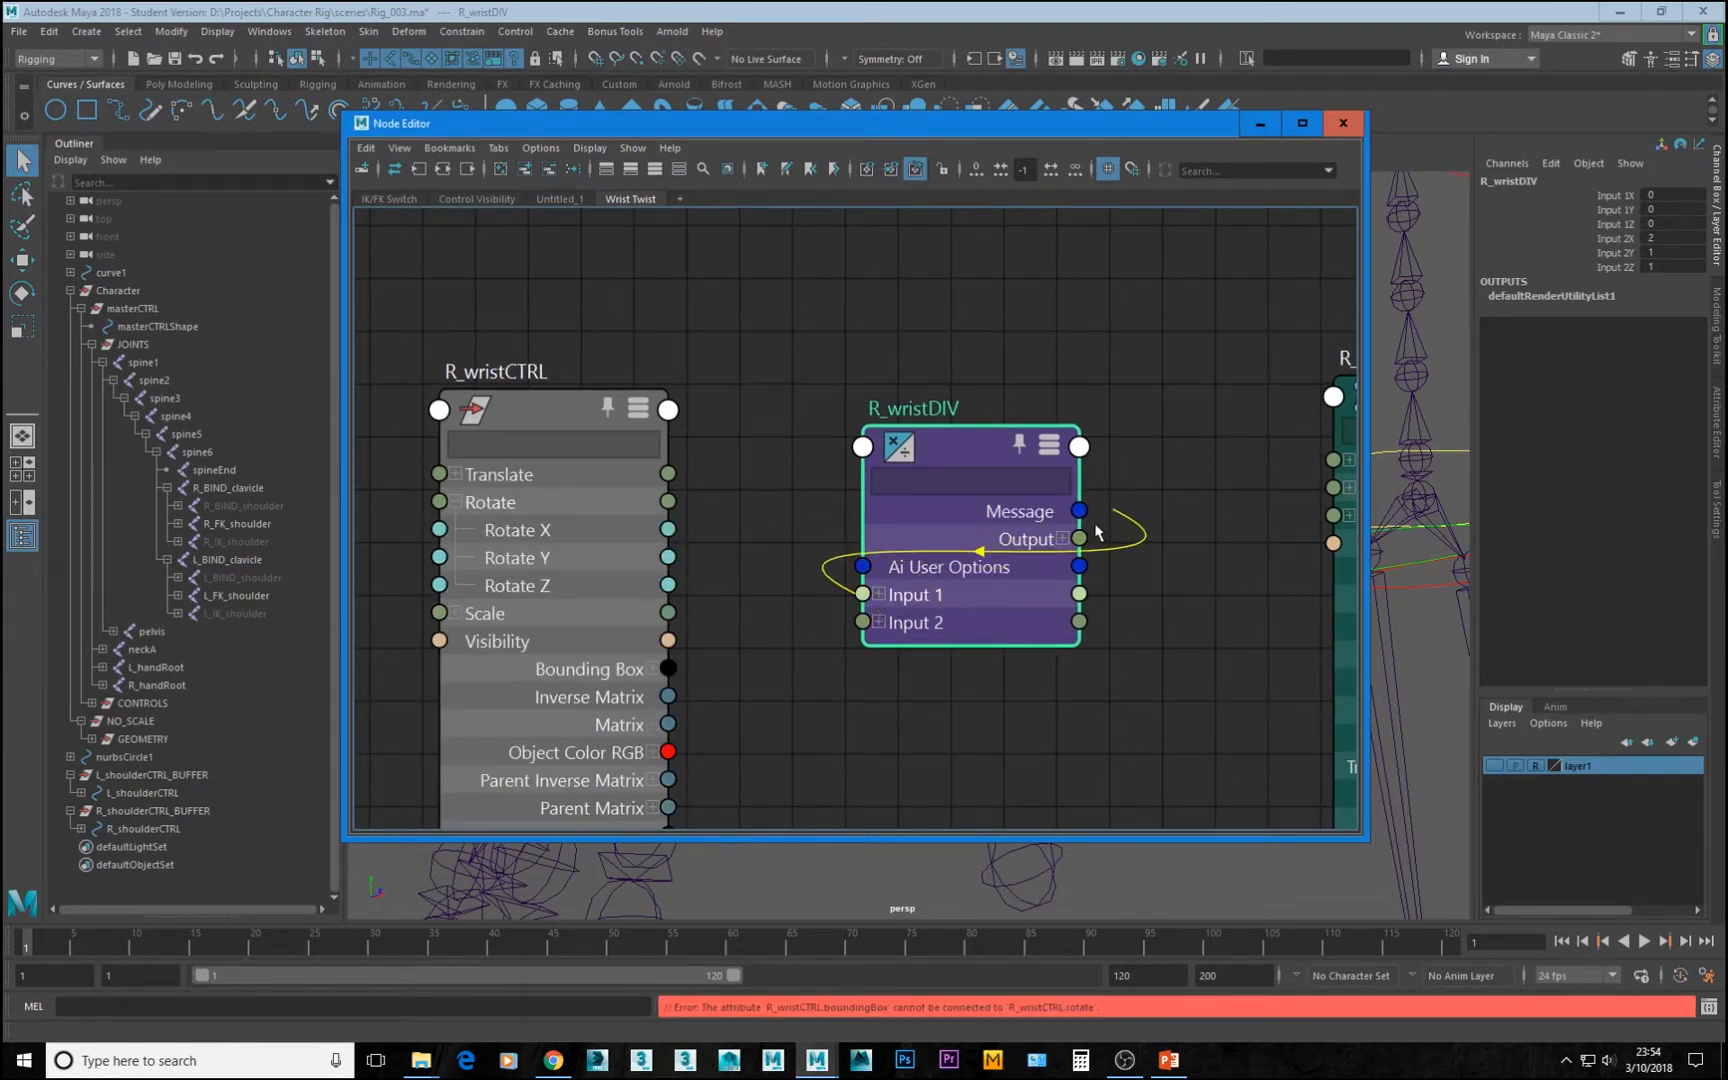
left_click(878, 594)
left_click(1061, 539)
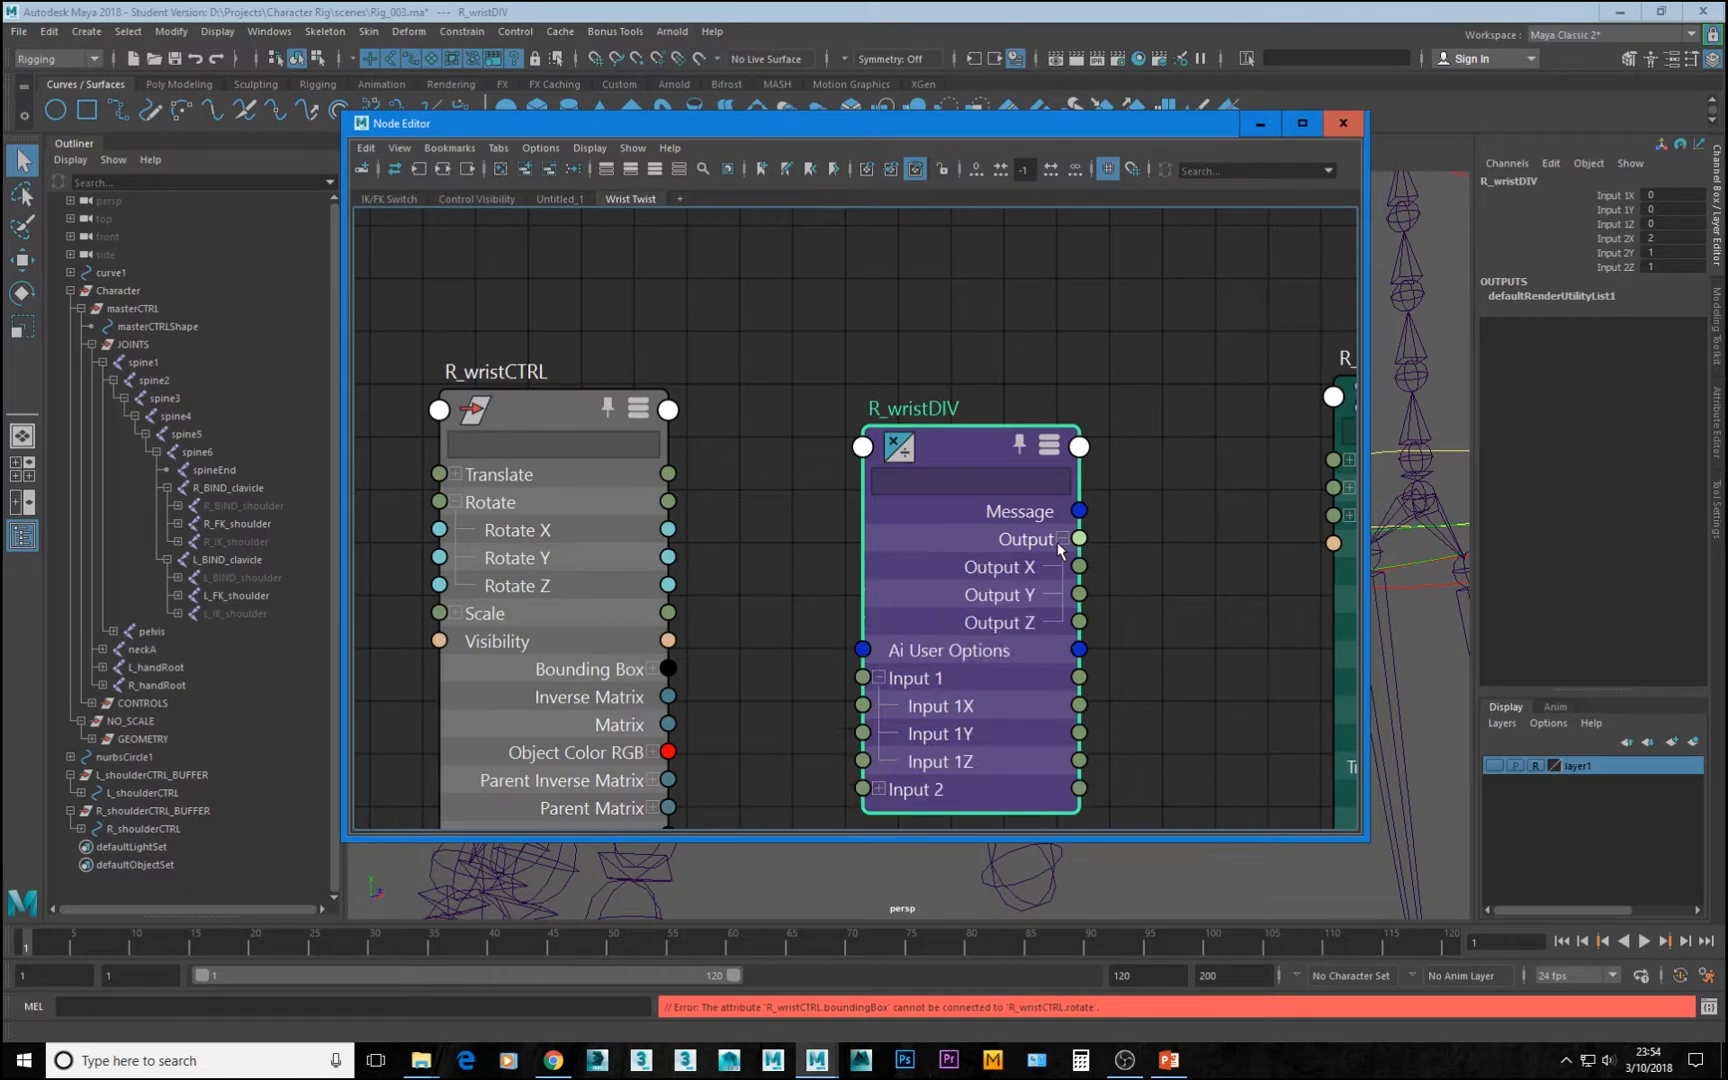
scroll(1244, 553, "down", 2)
middle_click_drag(1180, 523, 1048, 460, "alt")
left_click(1202, 455)
middle_click_drag(887, 620, 922, 561, "alt")
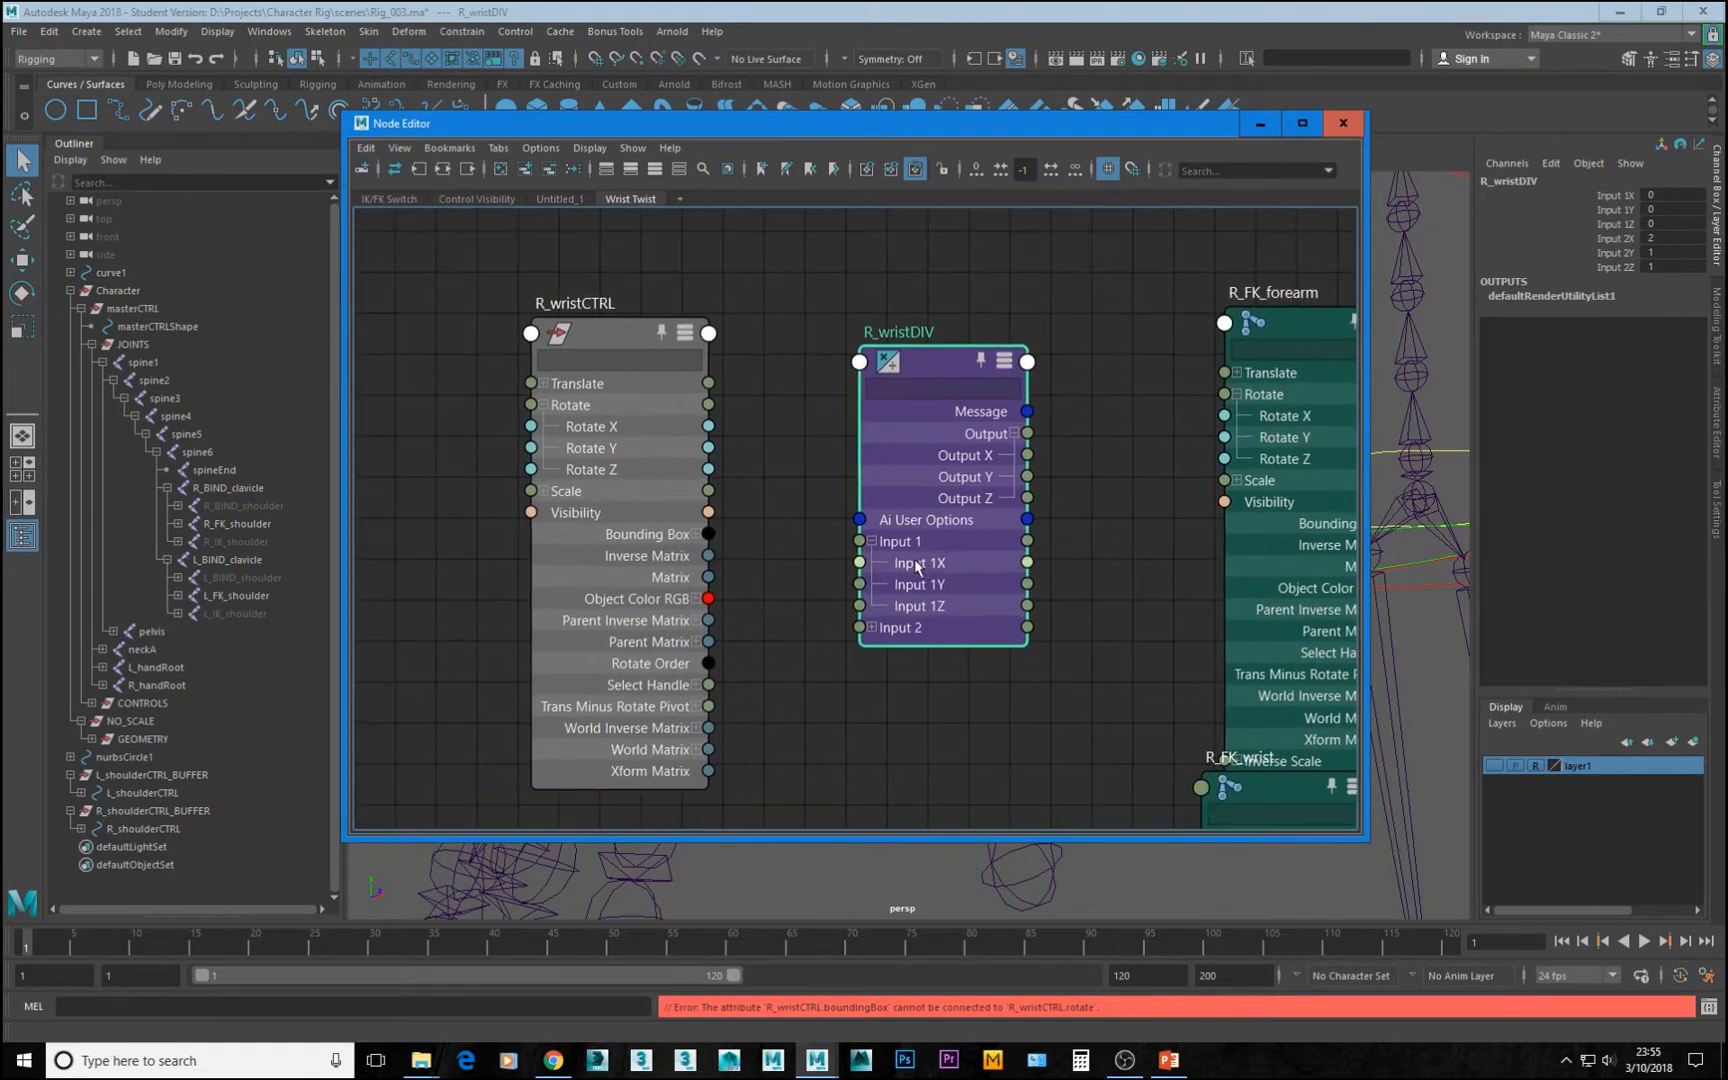
left_click_drag(738, 441, 860, 563)
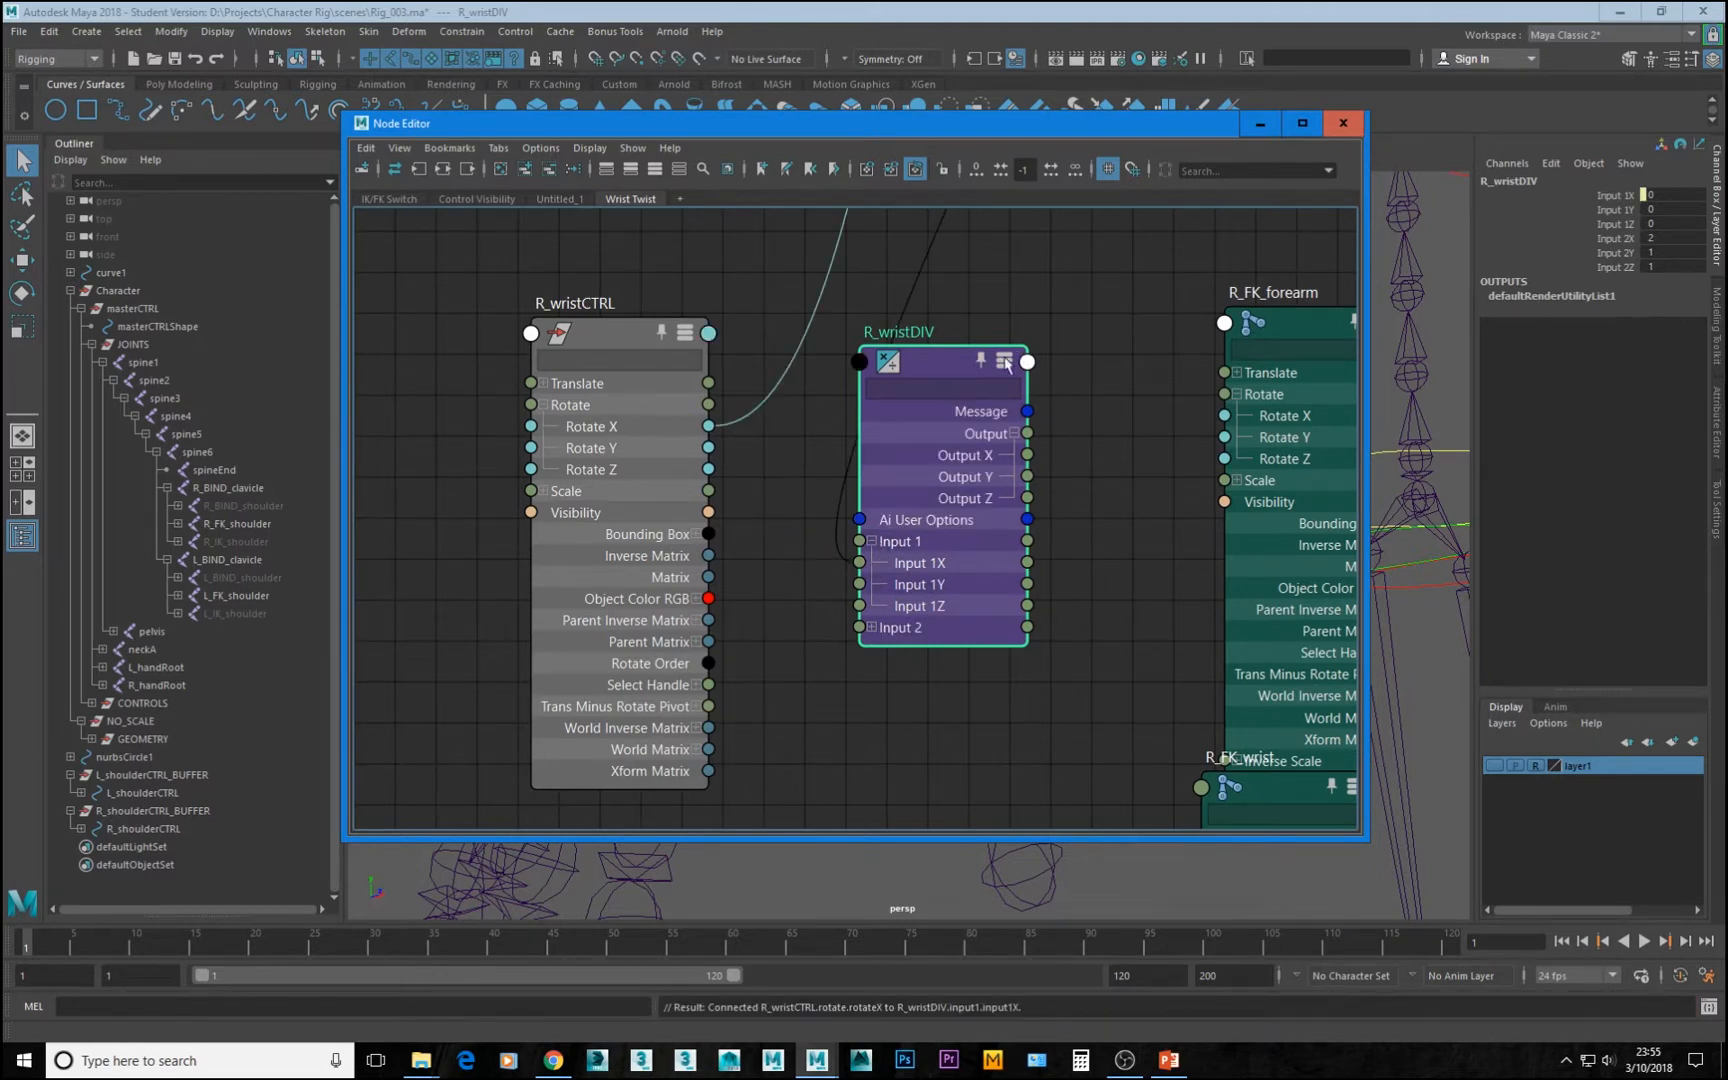
left_click_drag(1028, 458, 1224, 415)
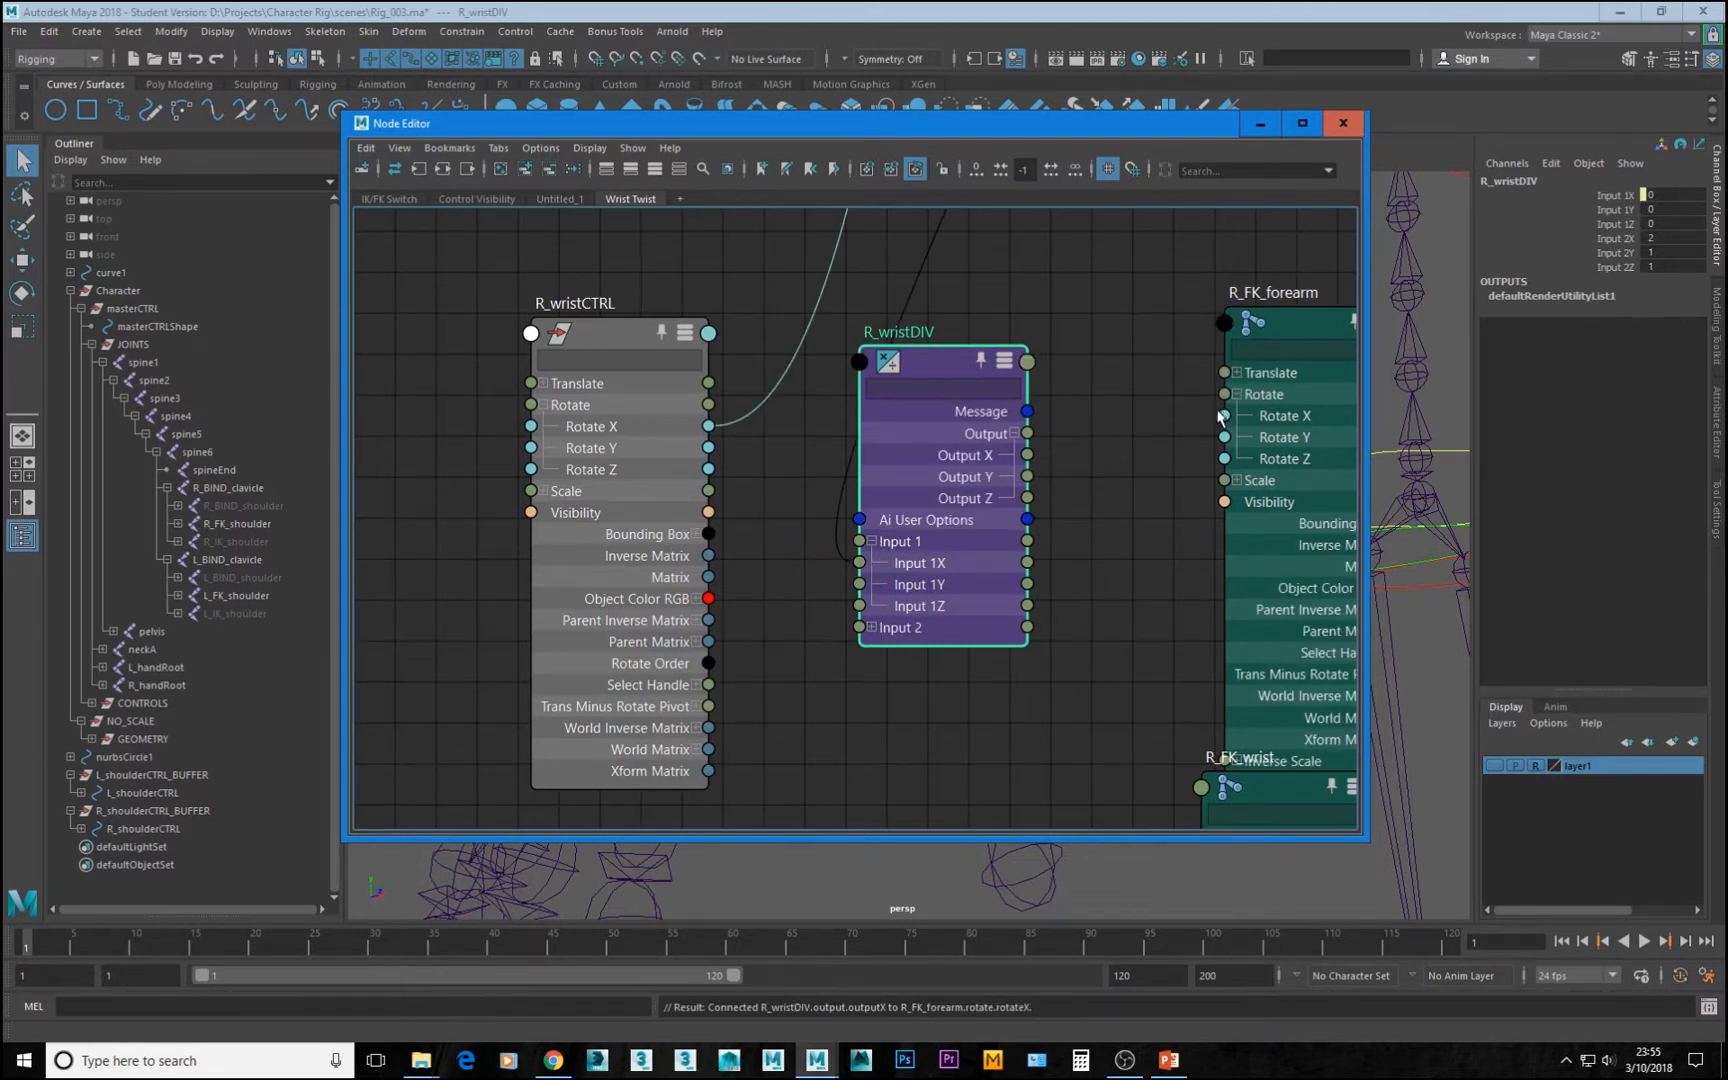
Bring the new unit conversion node down from the left-arm network to the R_wristDIV nodes
scroll(1190, 460, "down", 5)
right_click_drag(838, 359, 725, 335, "alt")
middle_click_drag(1172, 397, 1050, 778, "alt")
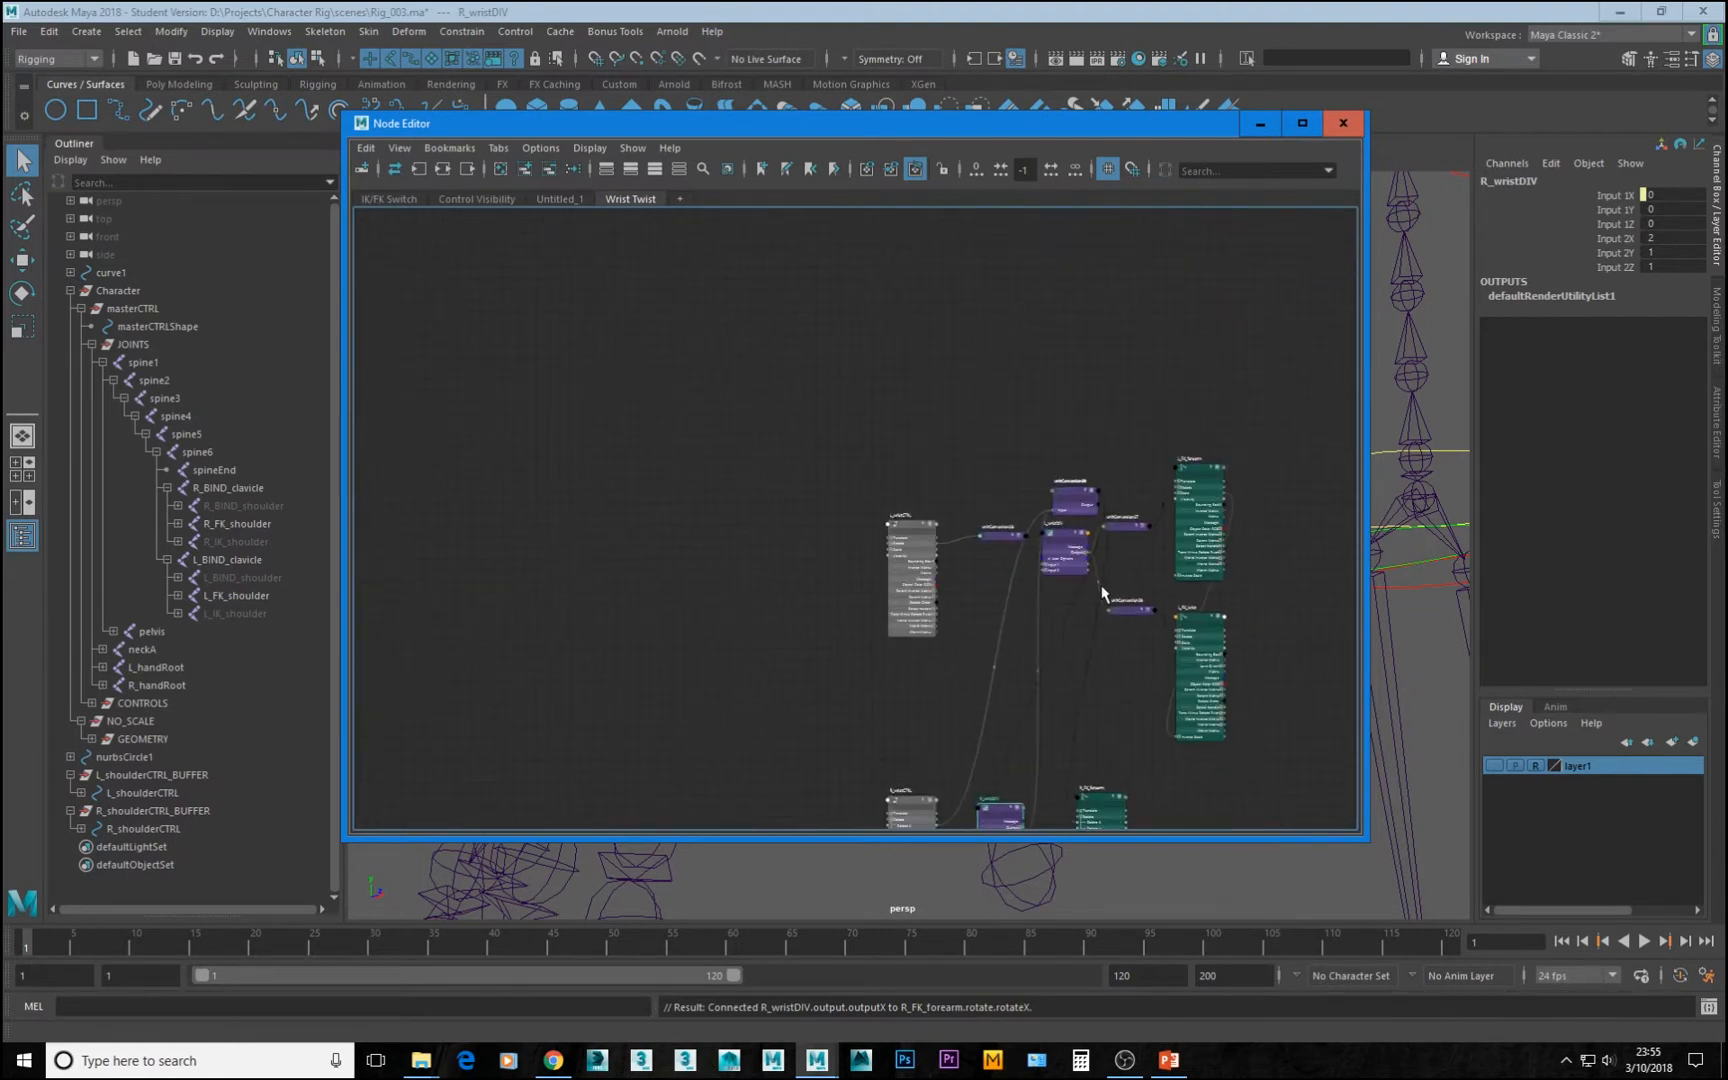
left_click(1077, 506)
left_click_drag(1070, 497, 963, 821)
middle_click_drag(827, 756, 893, 440, "alt")
middle_click_drag(888, 521, 590, 545, "alt")
right_click_drag(640, 508, 876, 607, "alt")
middle_click_drag(876, 607, 957, 591, "alt")
left_click_drag(878, 452, 911, 455)
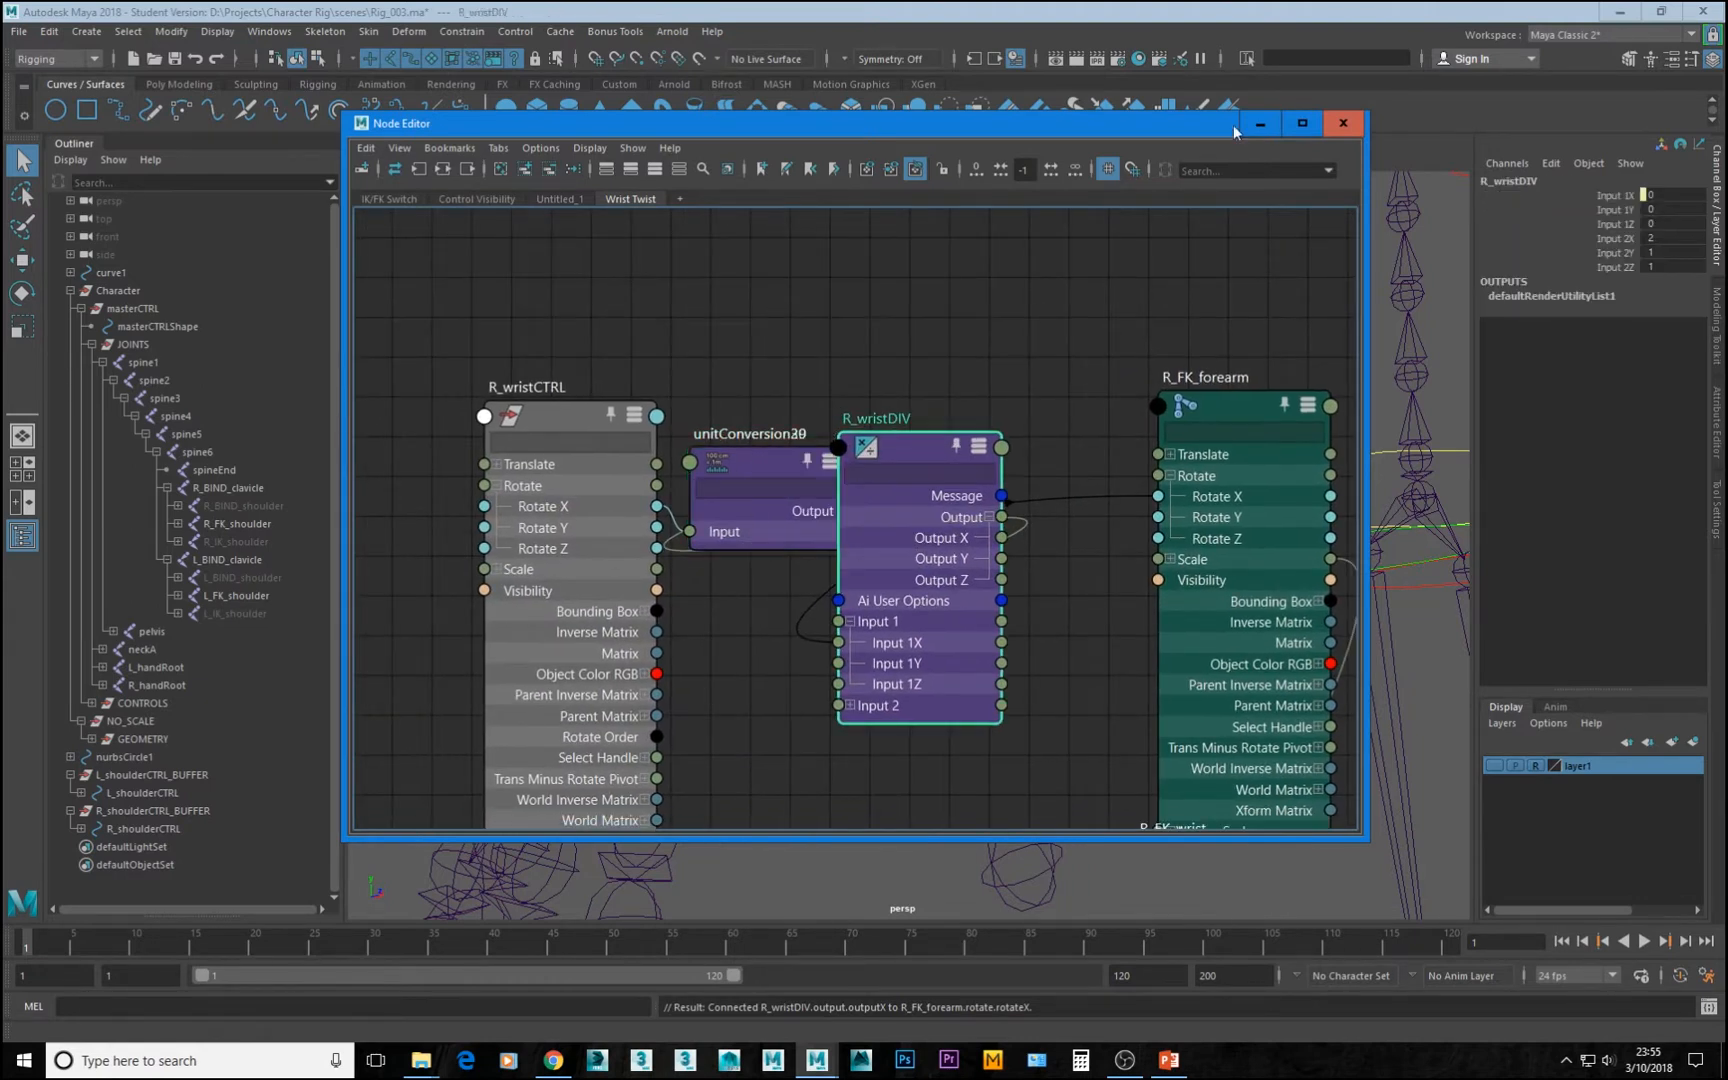
Maximize the Node Editor, then place unitConversion29 between R_wristCTRL and R_wristDIV and collapse it
left_click(1302, 122)
middle_click_drag(766, 651, 666, 798)
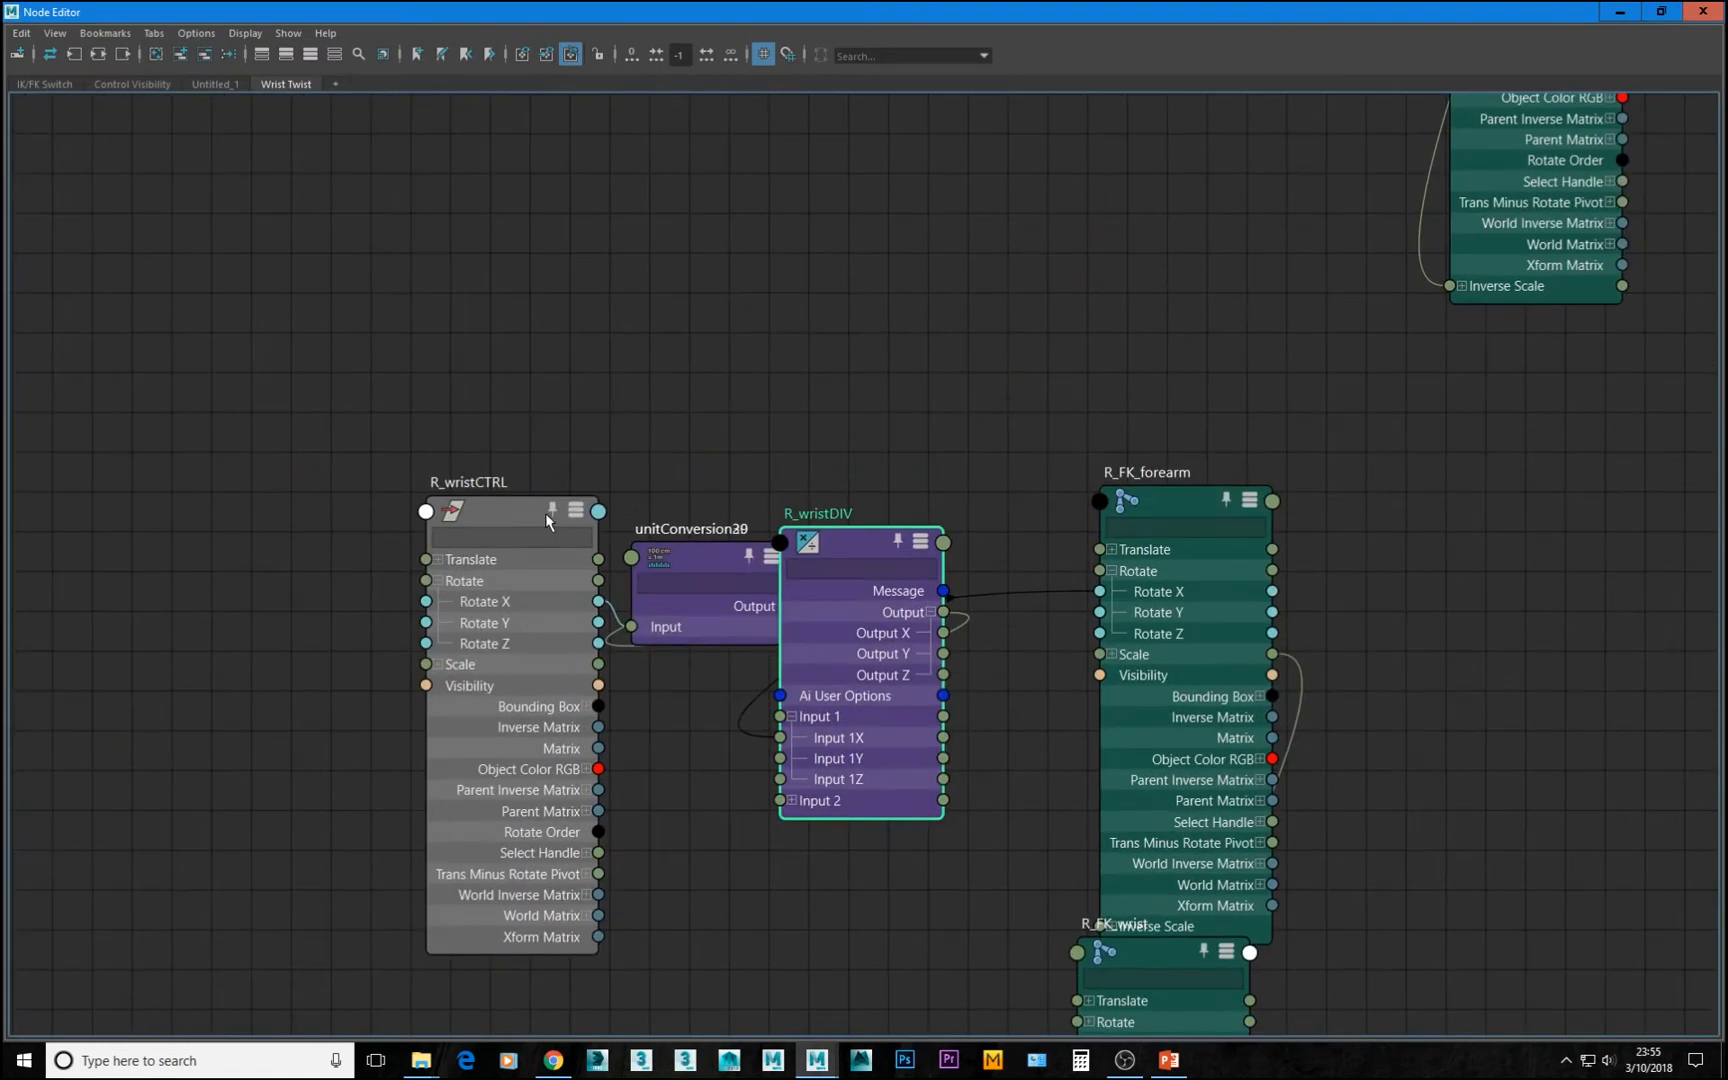
left_click_drag(545, 513, 495, 517)
left_click(700, 572)
left_click_drag(709, 550, 639, 616)
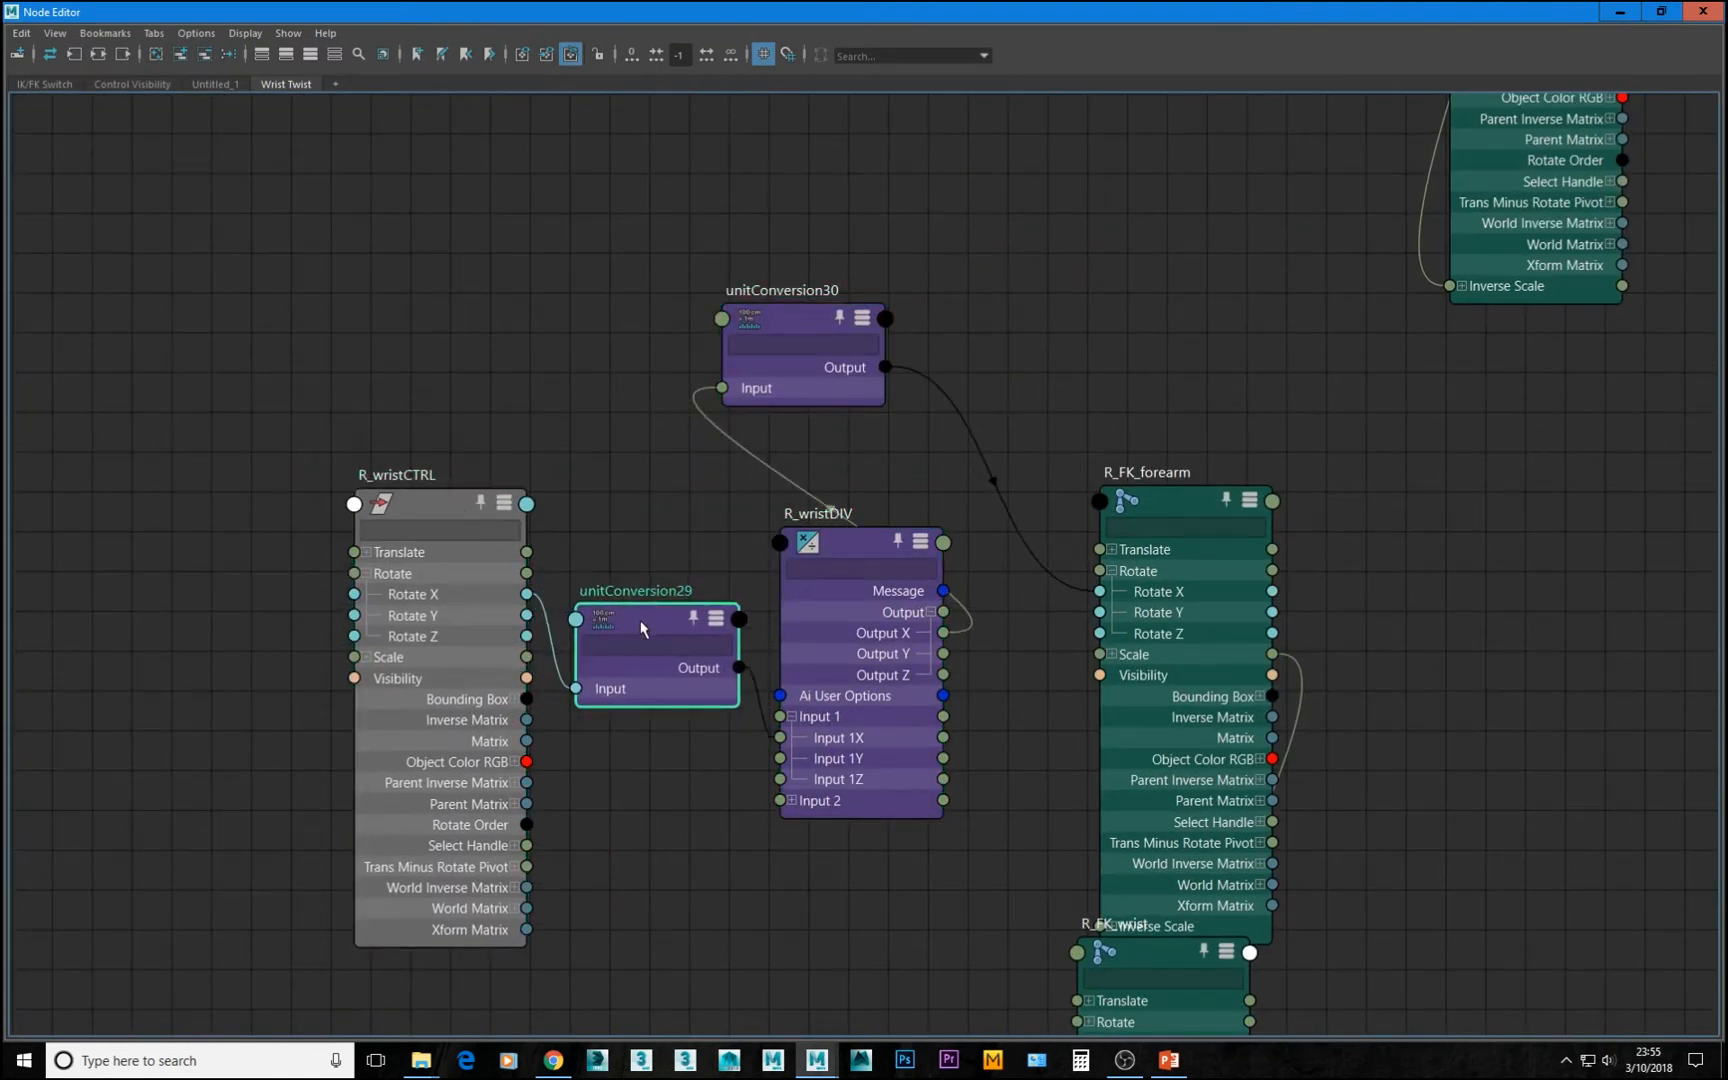
key("1")
Move R_FK_forearm and R_FK_wrist further out, and place a collapsed unitConversion30 between R_wristDIV and R_FK_forearm
left_click_drag(784, 318, 1018, 436)
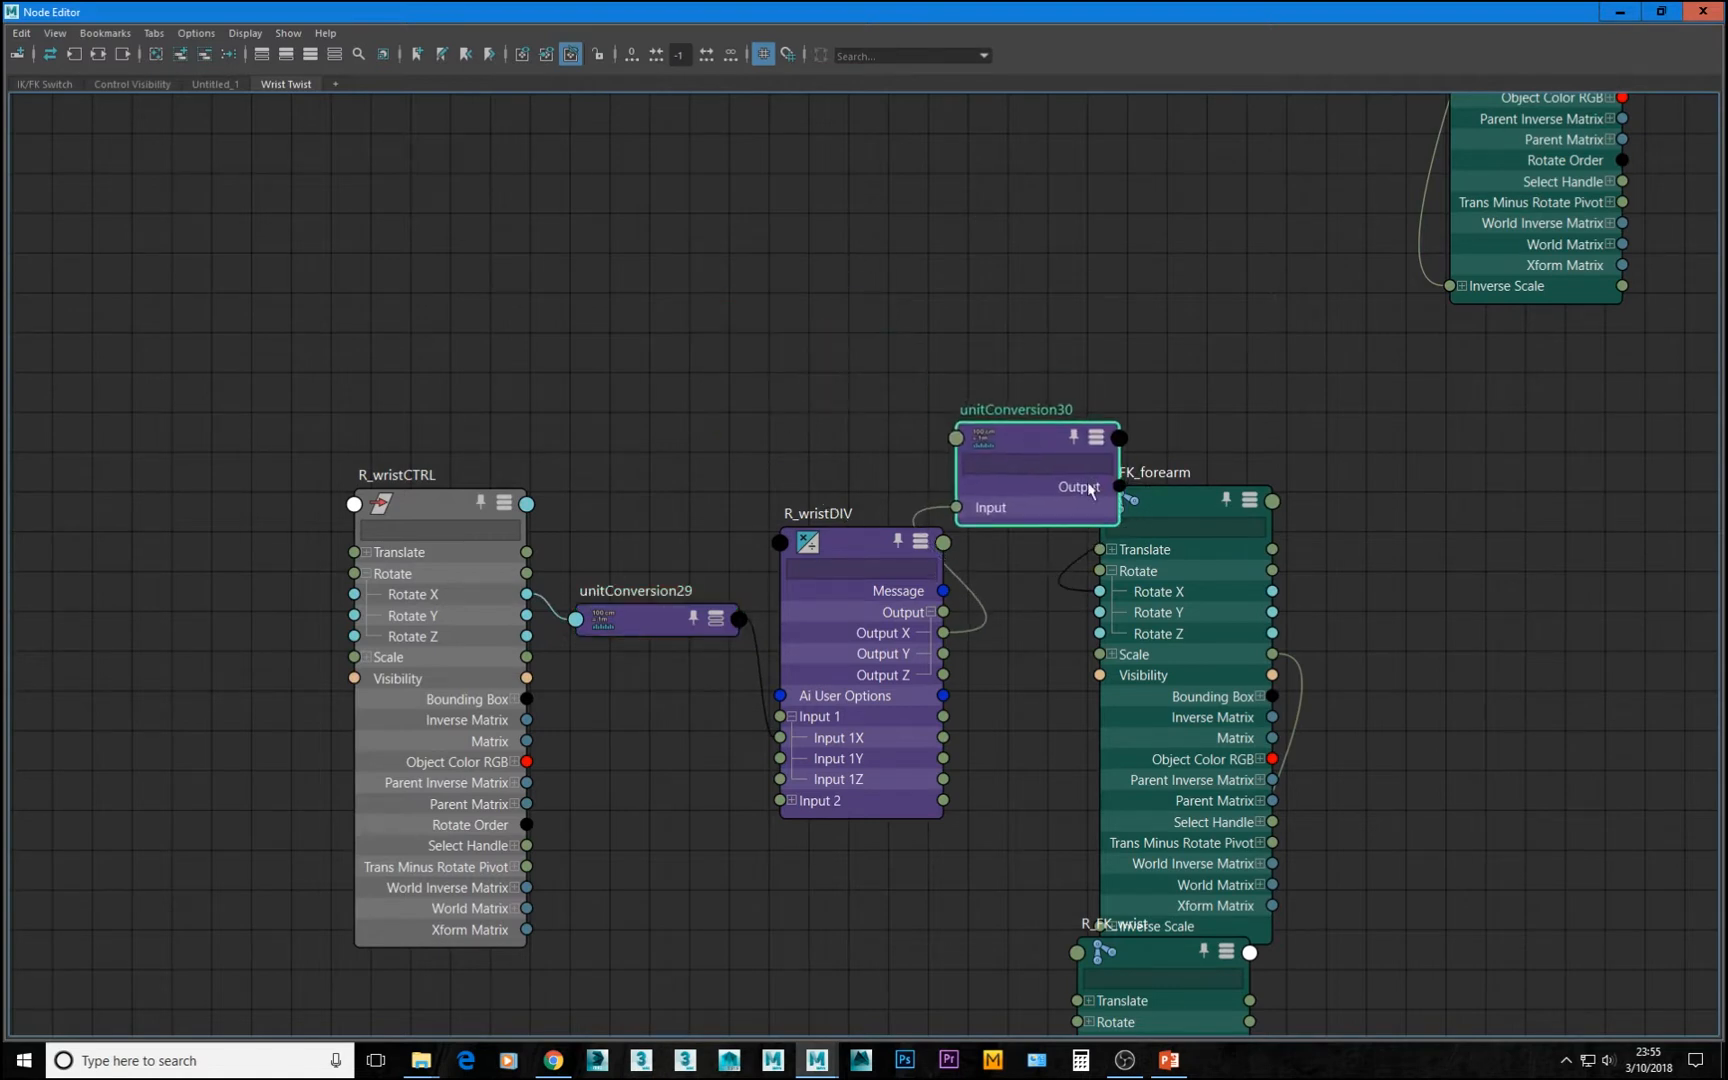
left_click(1228, 515)
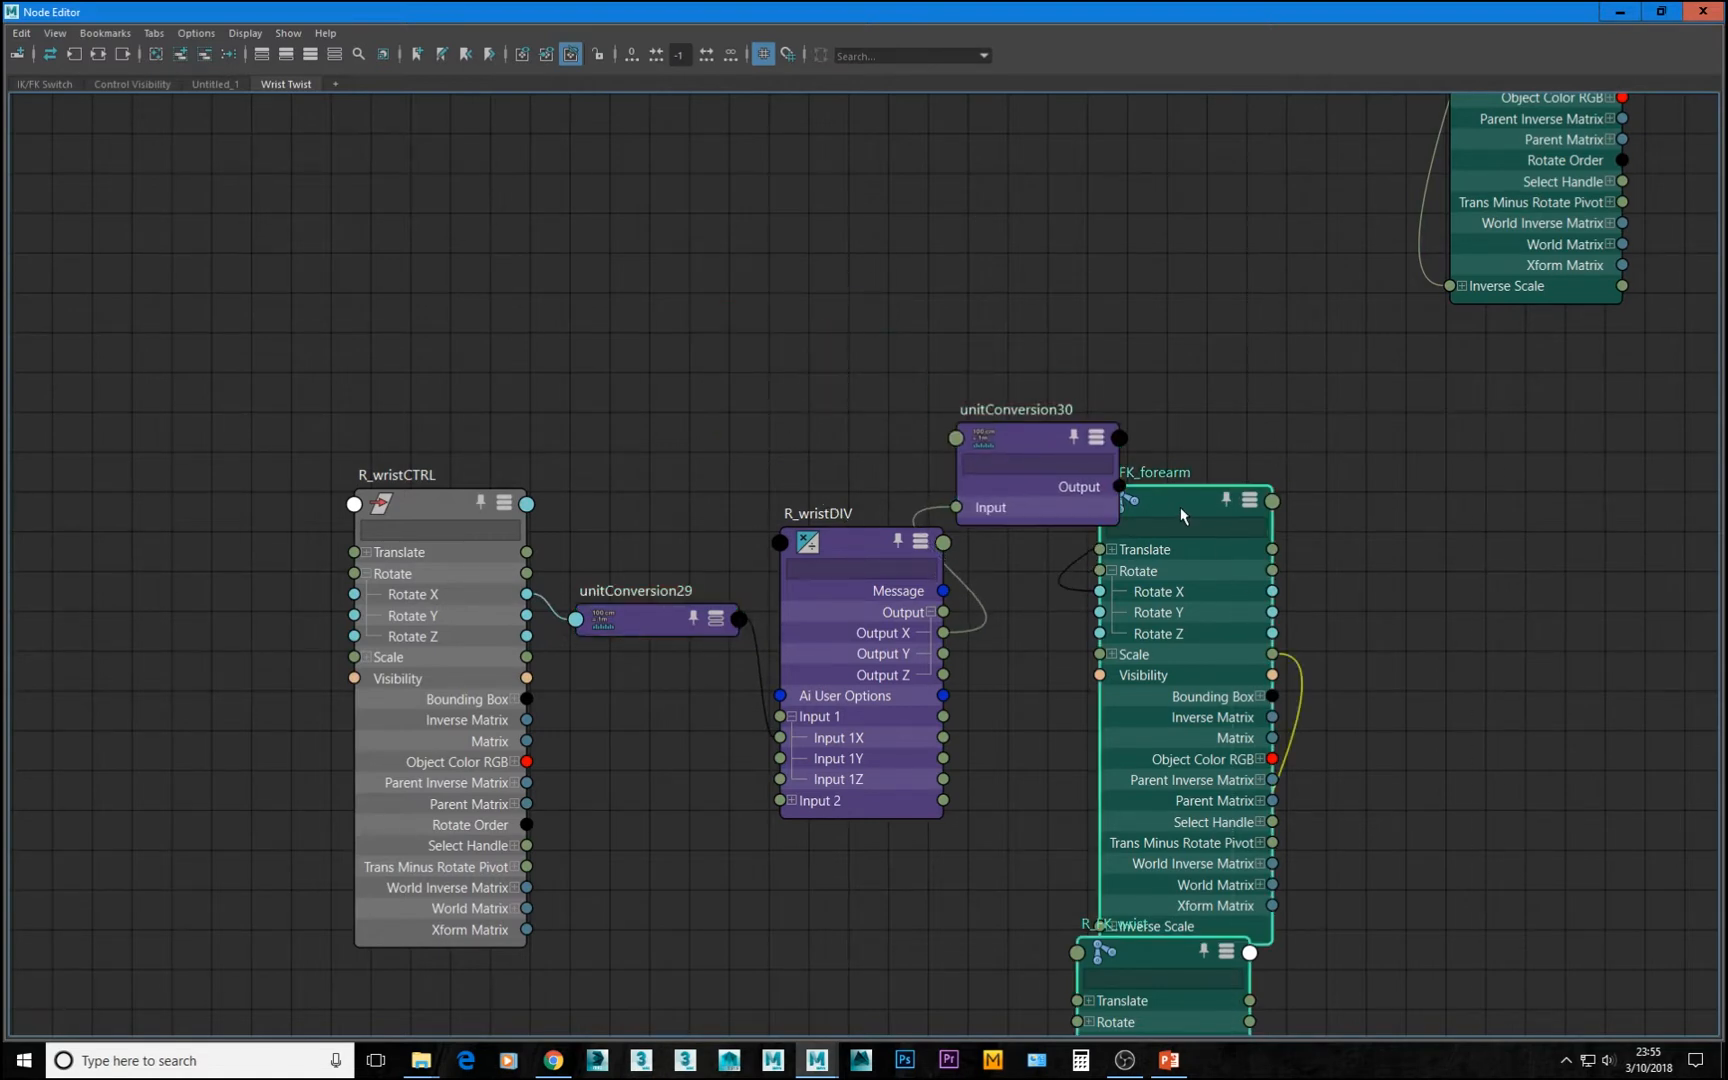
left_click_drag(1192, 540, 1499, 559)
left_click_drag(1000, 427, 1150, 588)
key("1")
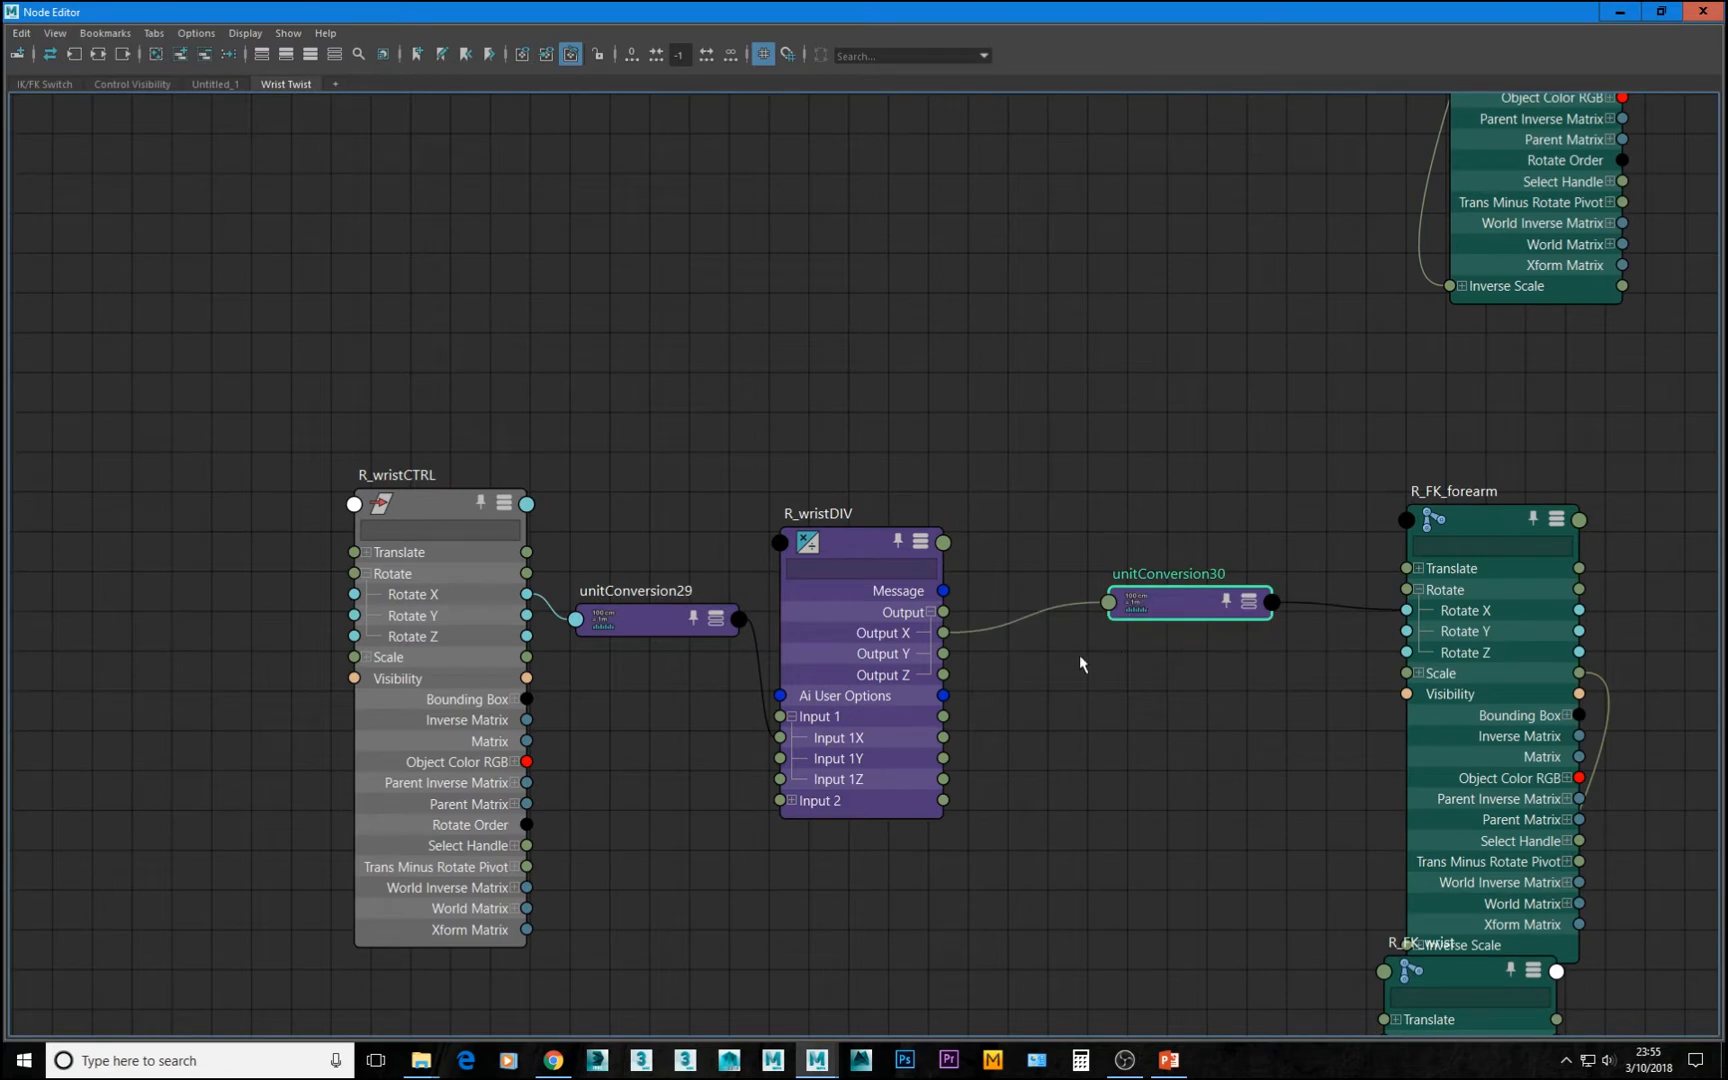
left_click_drag(856, 554, 925, 562)
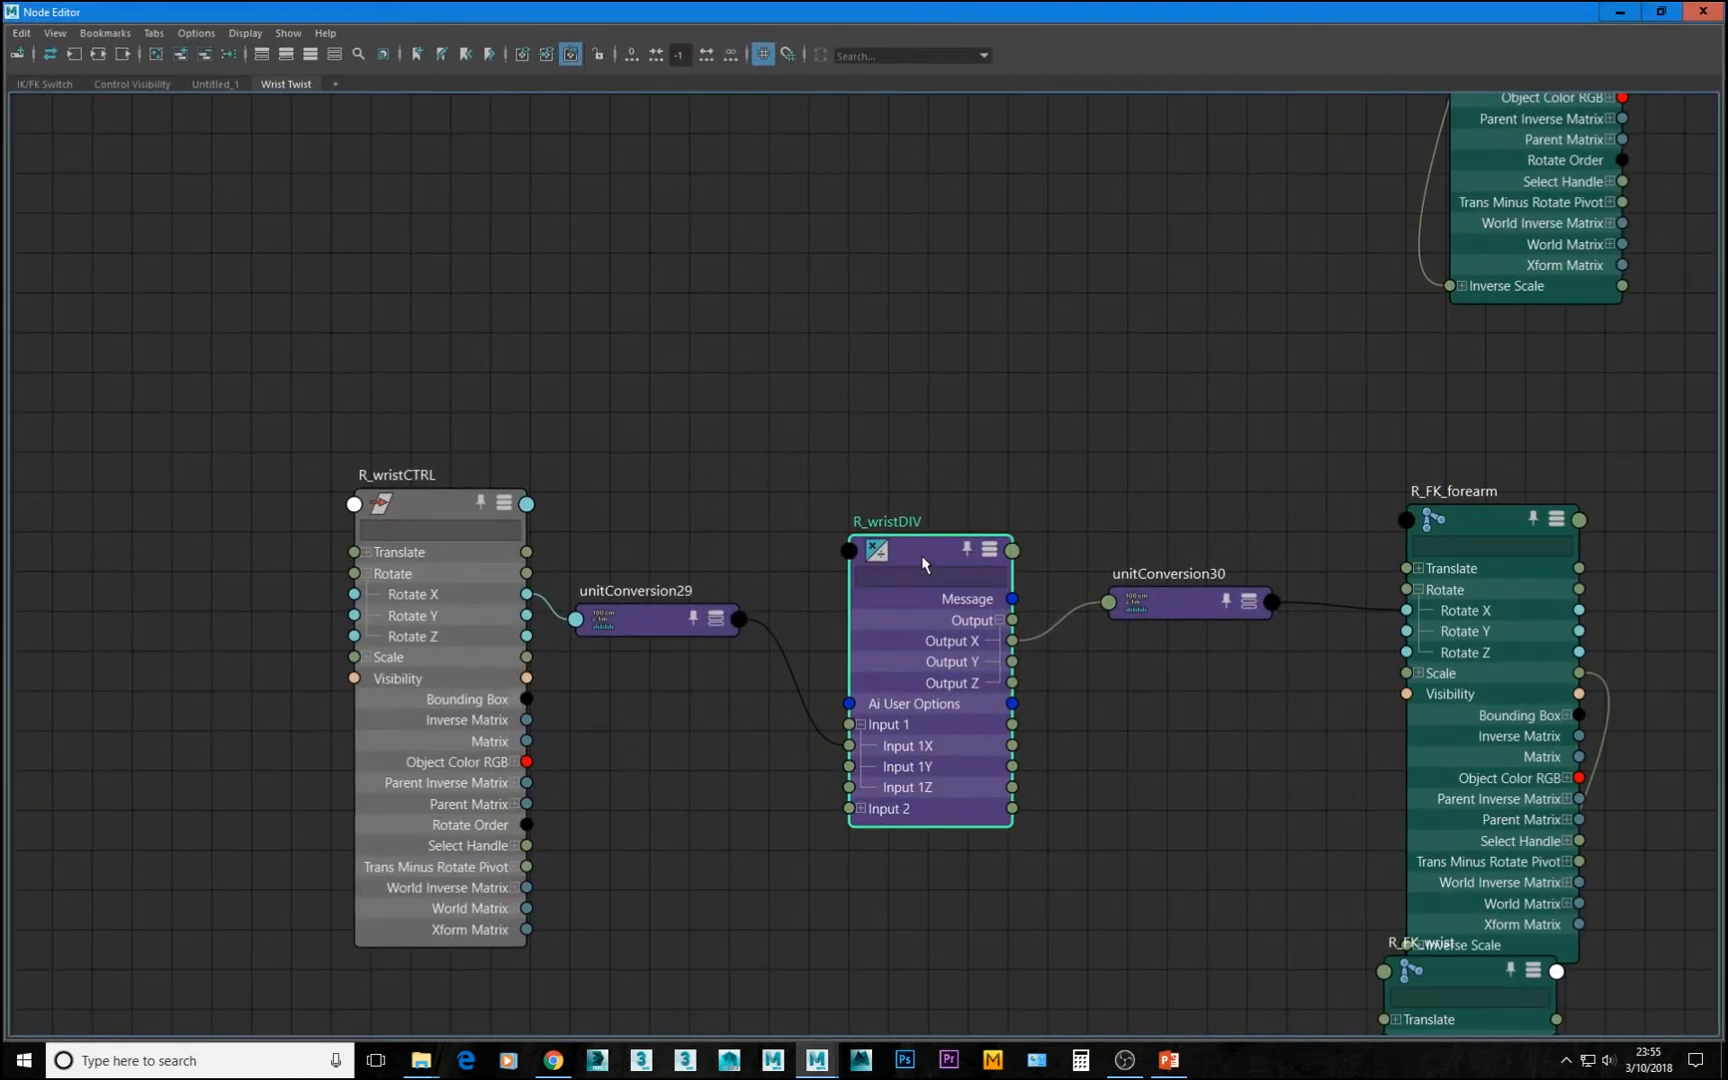
Restore the Node Editor to a floating window and move the R_FK_wrist node clear below R_FK_forearm
double_click(1158, 10)
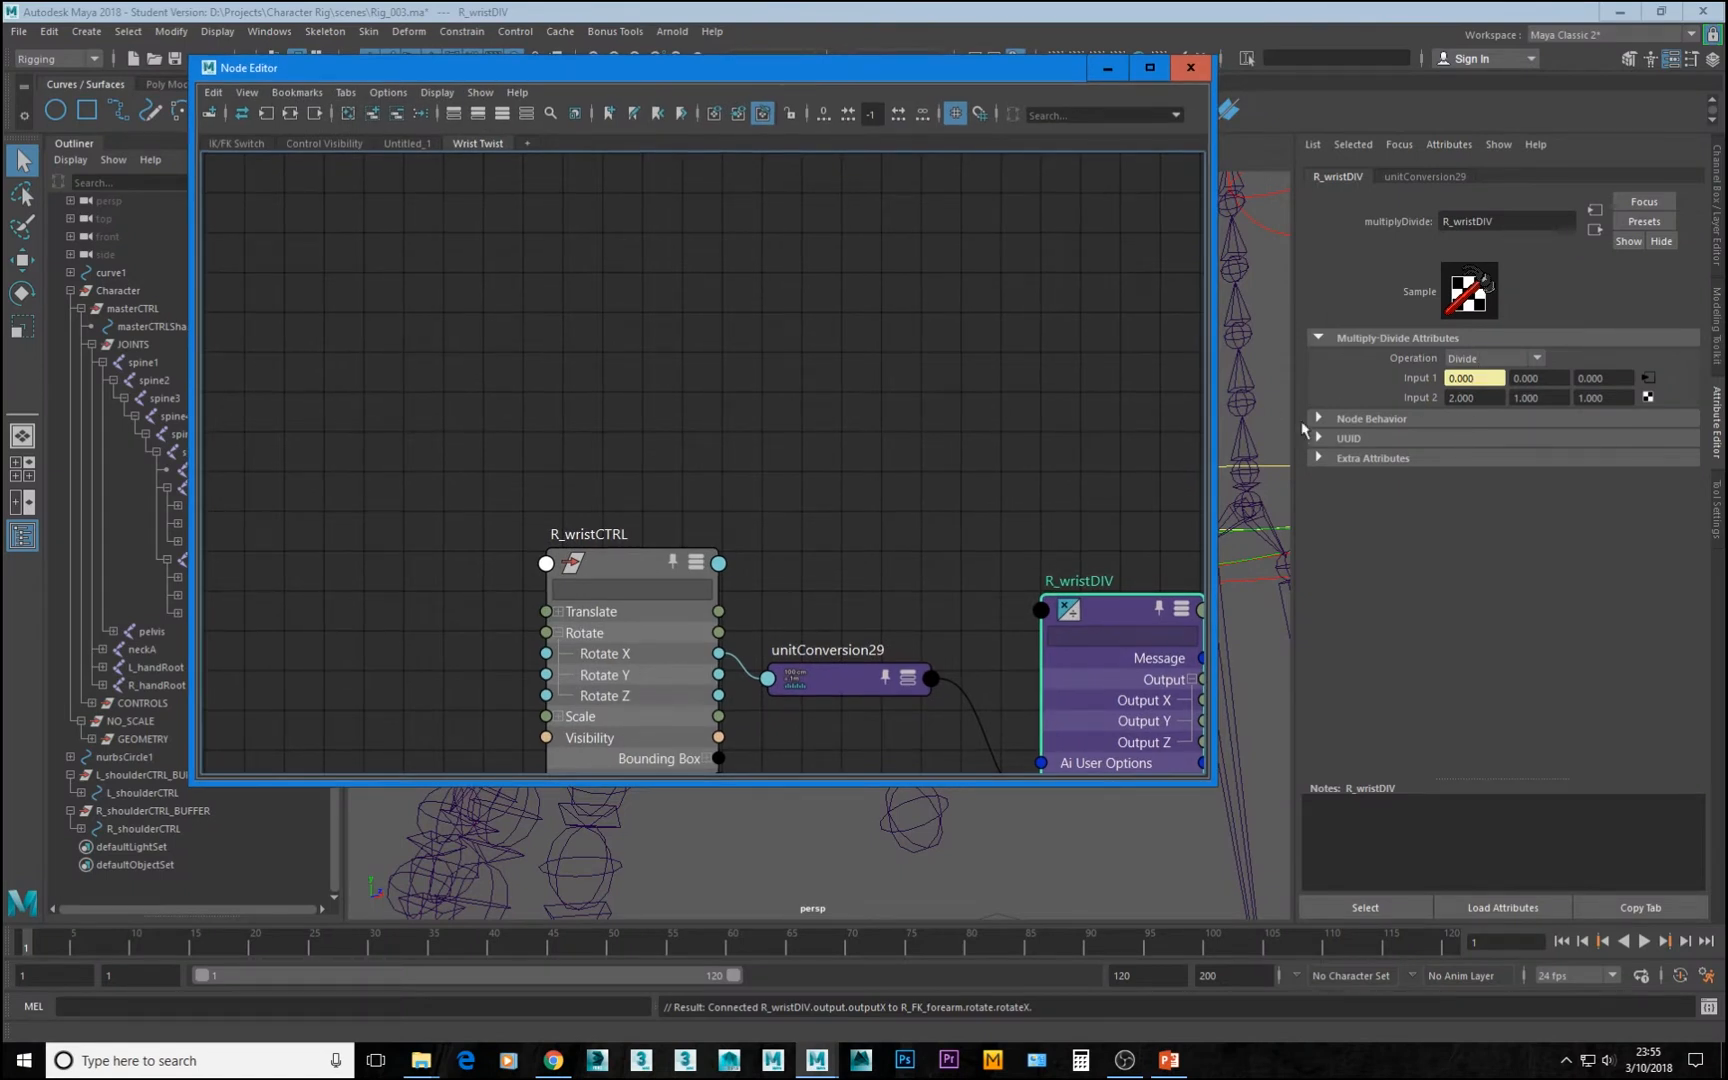
right_click_drag(957, 565, 600, 500, "alt")
middle_click_drag(827, 530, 449, 460, "alt")
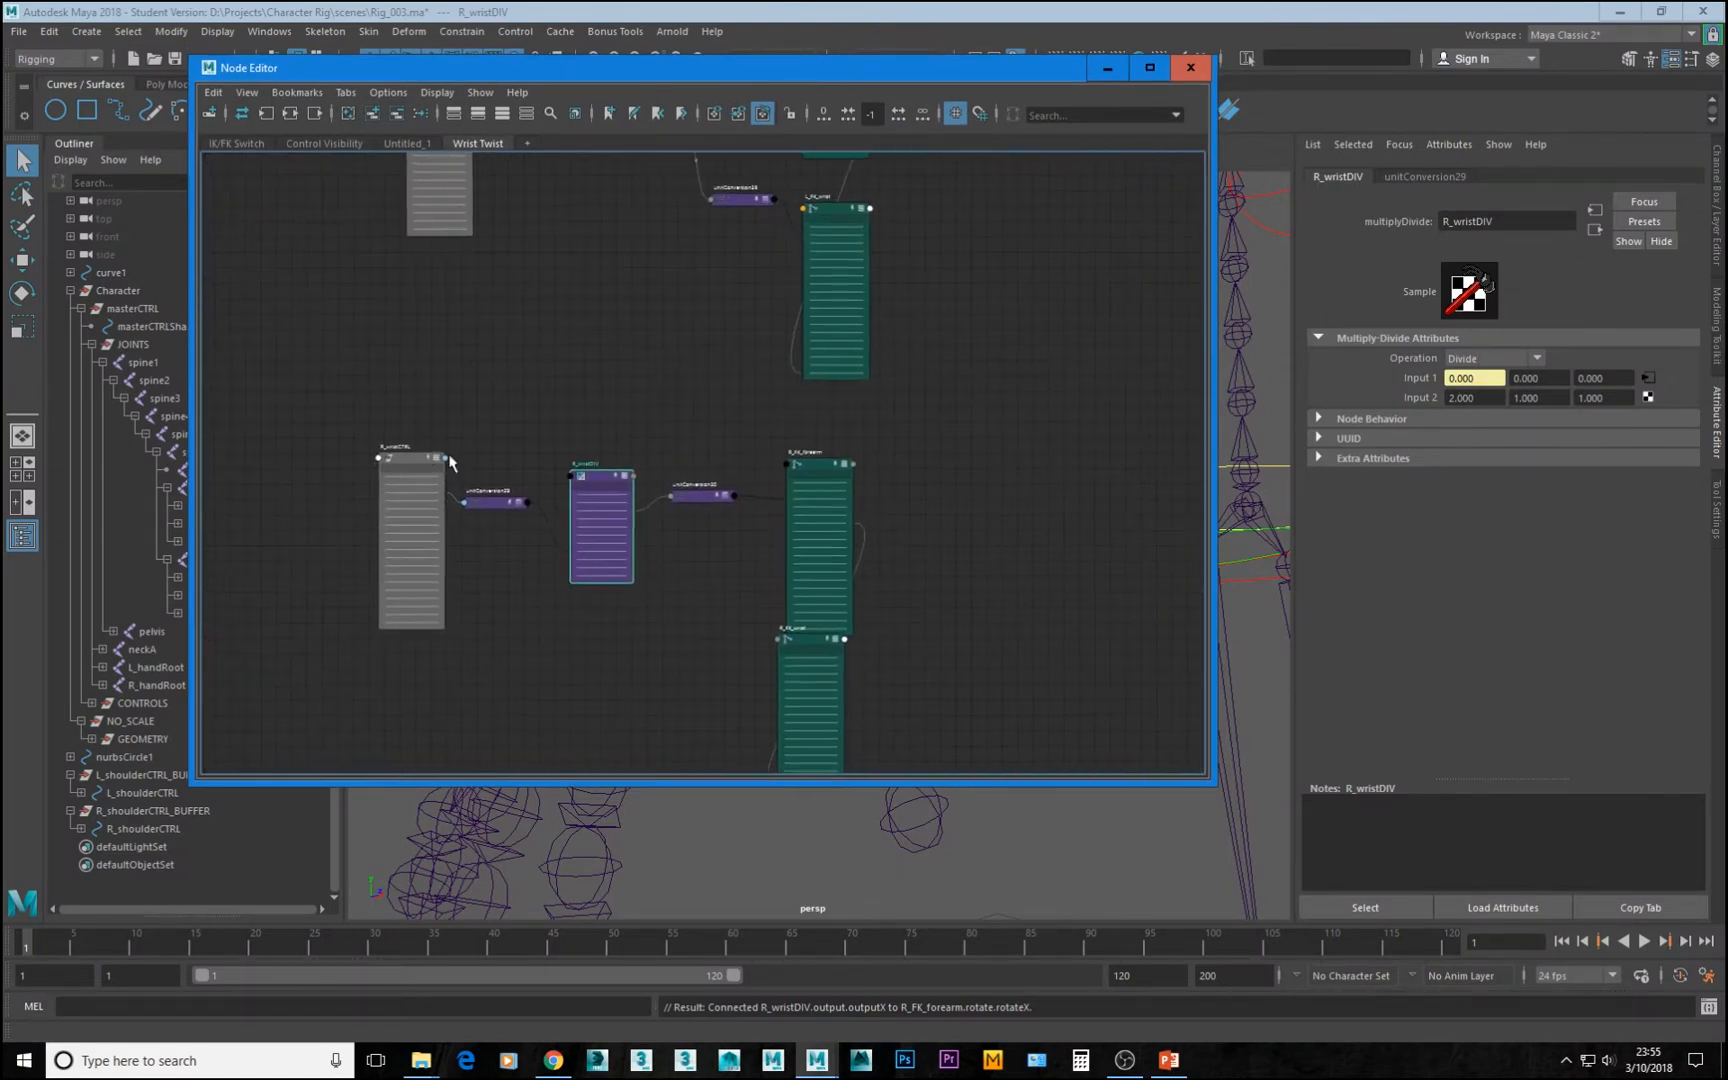
middle_click_drag(656, 538, 608, 556, "alt")
right_click_drag(608, 556, 841, 690, "alt")
middle_click_drag(890, 752, 724, 560, "alt")
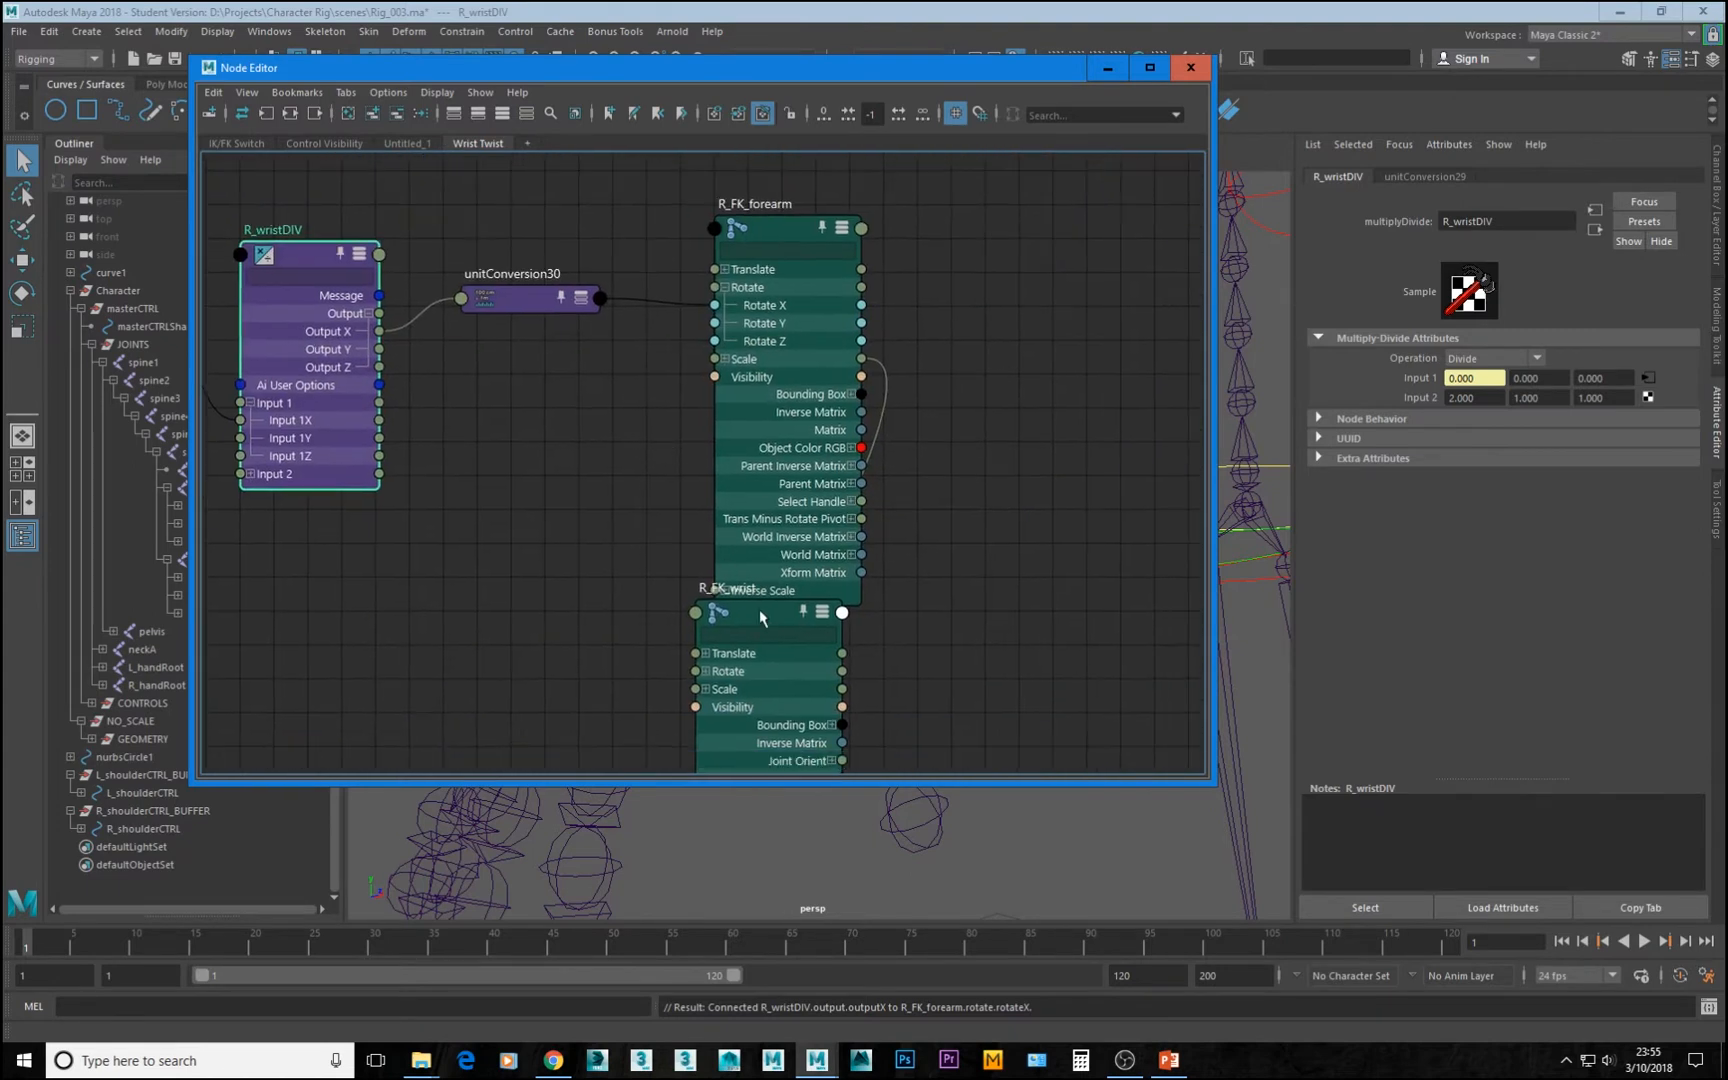
left_click(776, 610)
left_click_drag(776, 614, 814, 669)
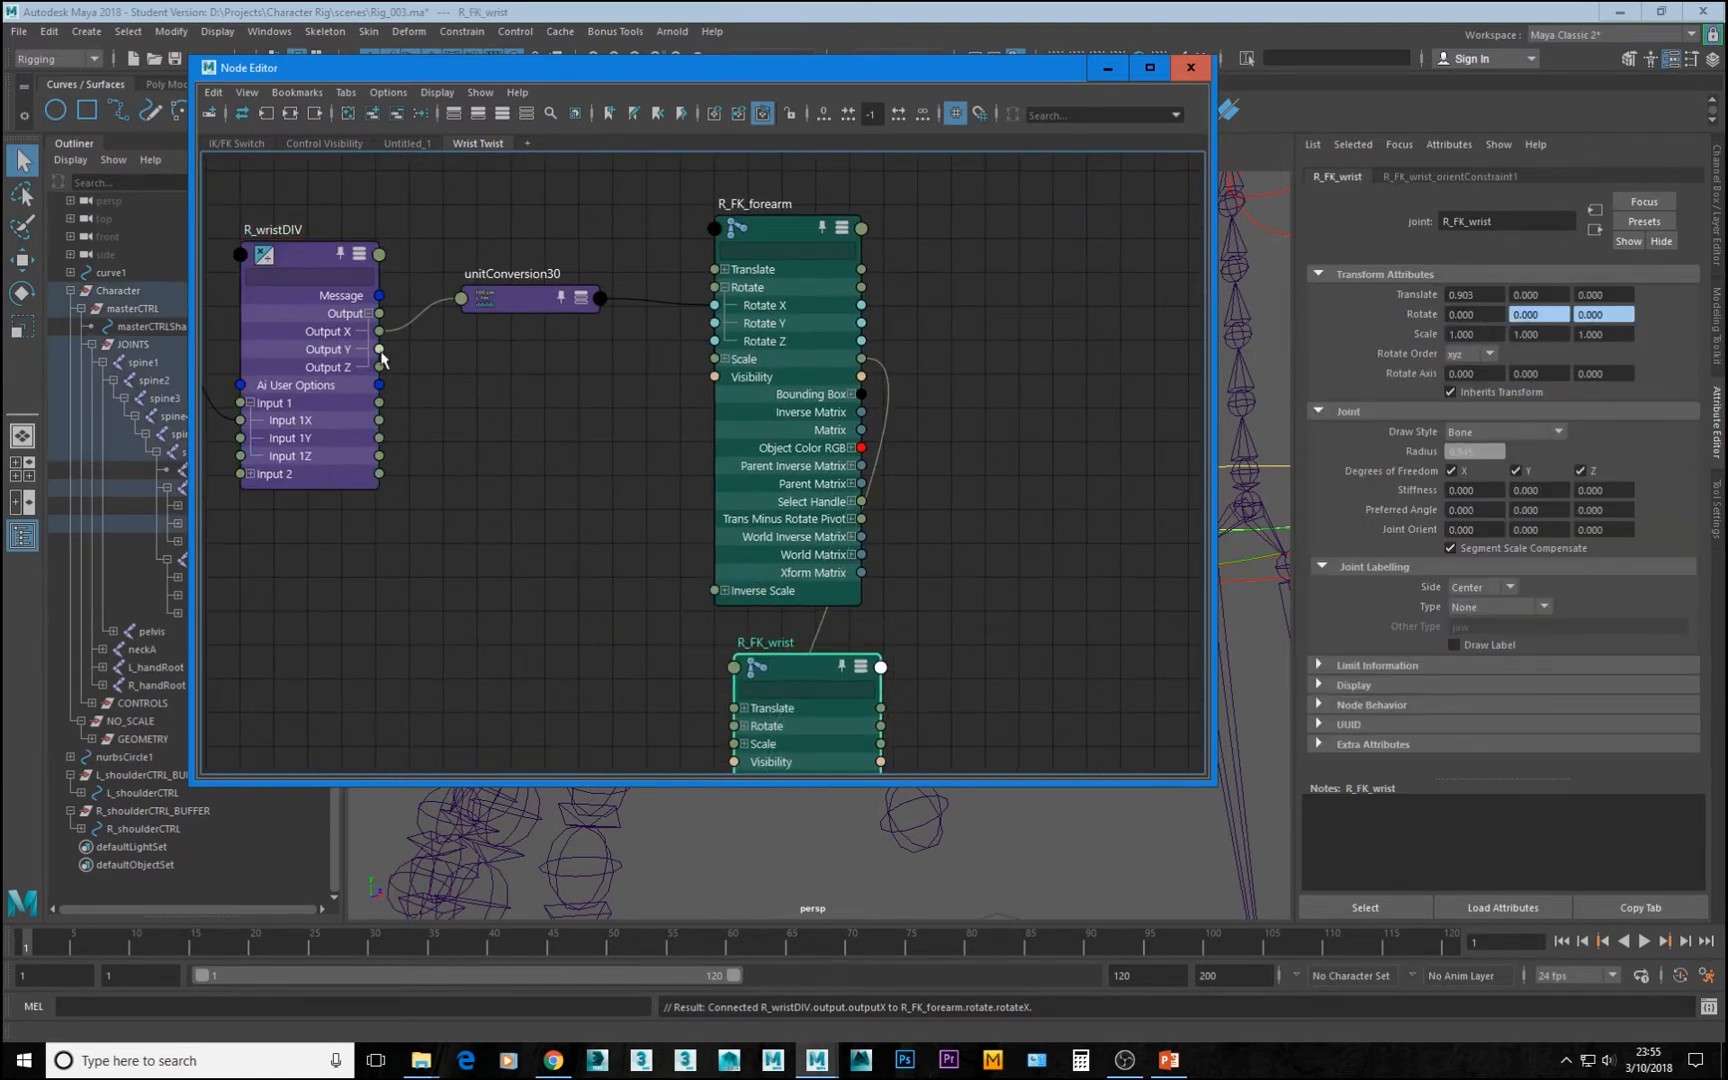
Connect R_wristDIV Output X to R_FK_wrist Rotate X
left_click_drag(379, 332, 540, 542)
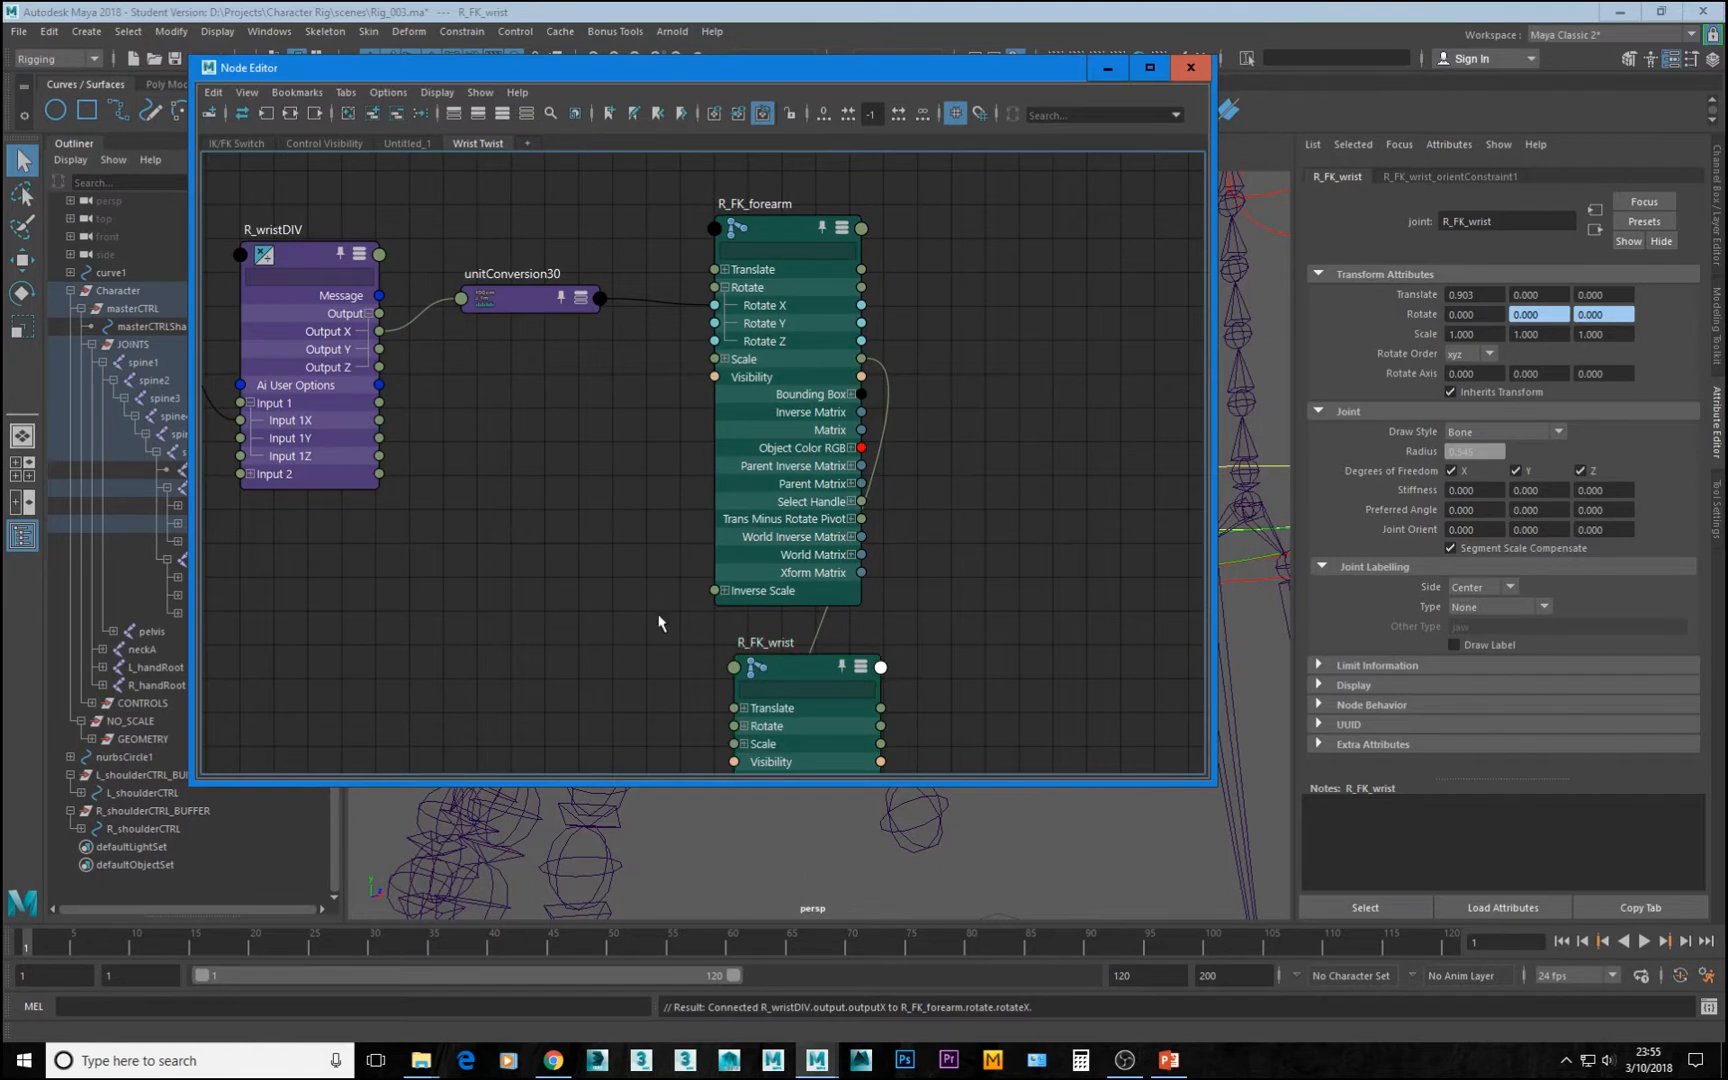
left_click(571, 553)
left_click(744, 726)
left_click_drag(380, 331, 734, 744)
Place unitConversion31 between R_wristDIV and R_FK_wrist and collapse it
scroll(571, 359, "down", 6)
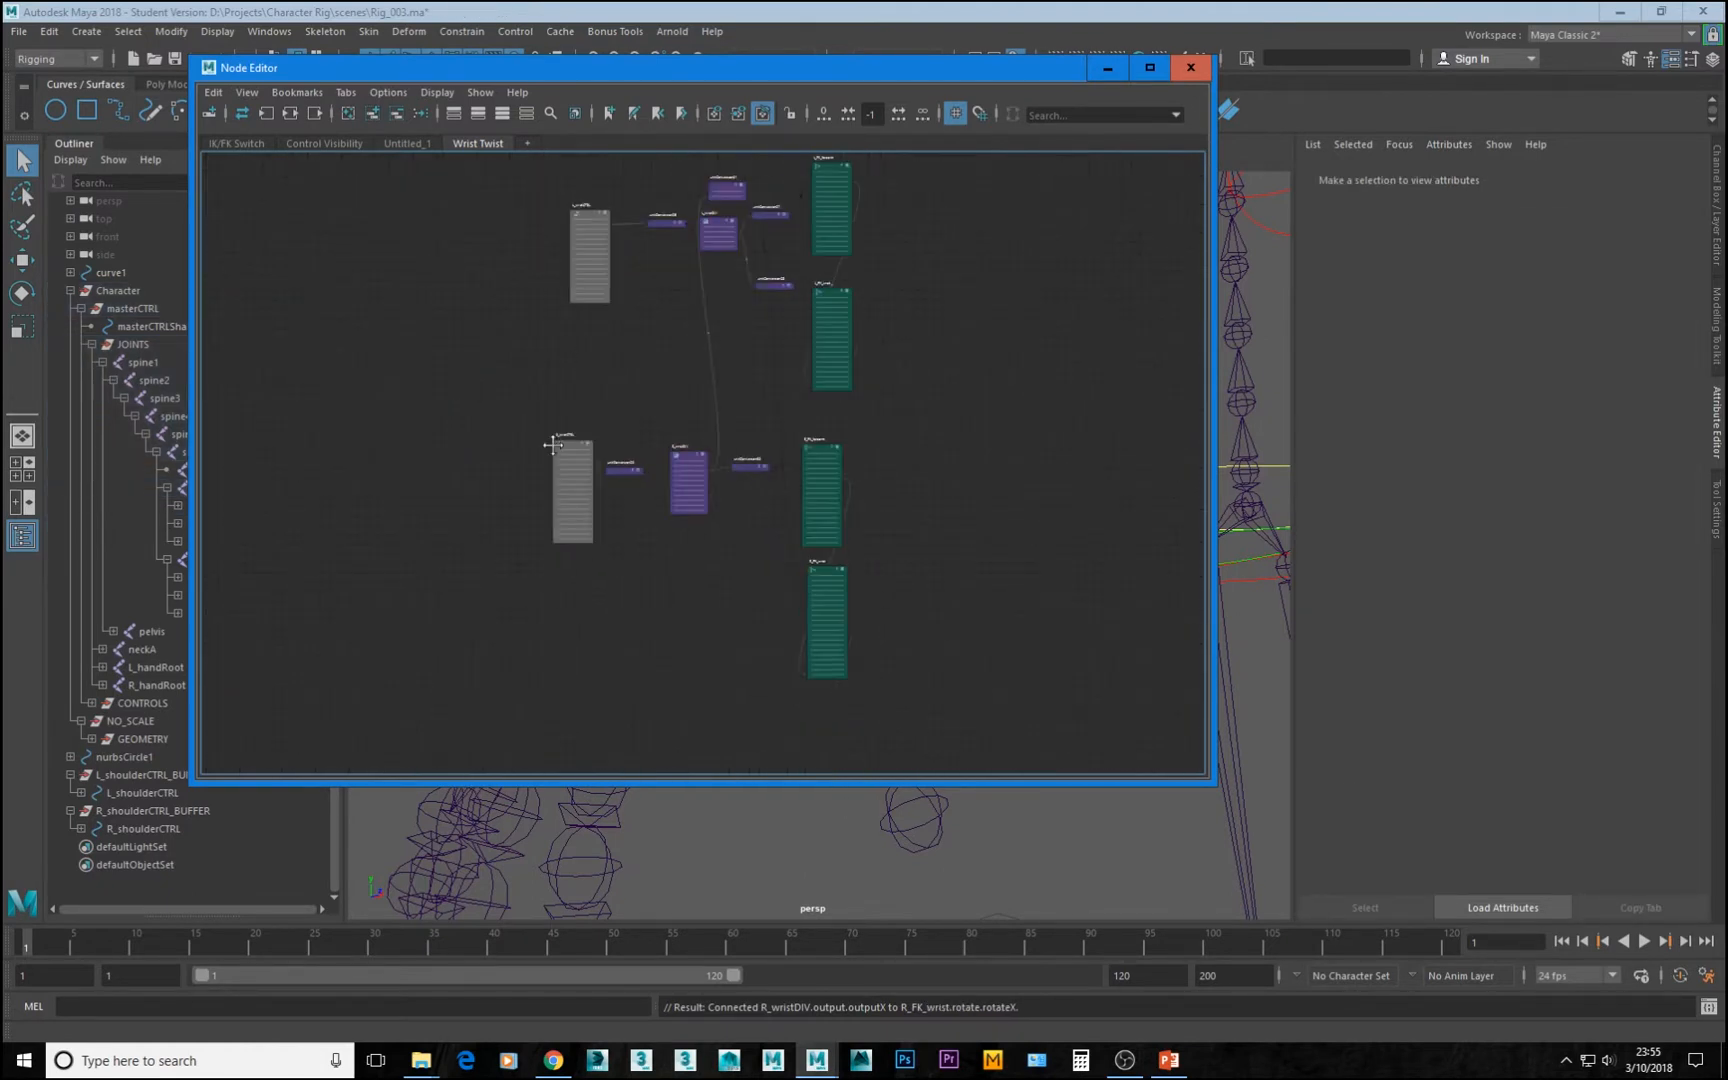
left_click(674, 577)
scroll(728, 375, "up", 5)
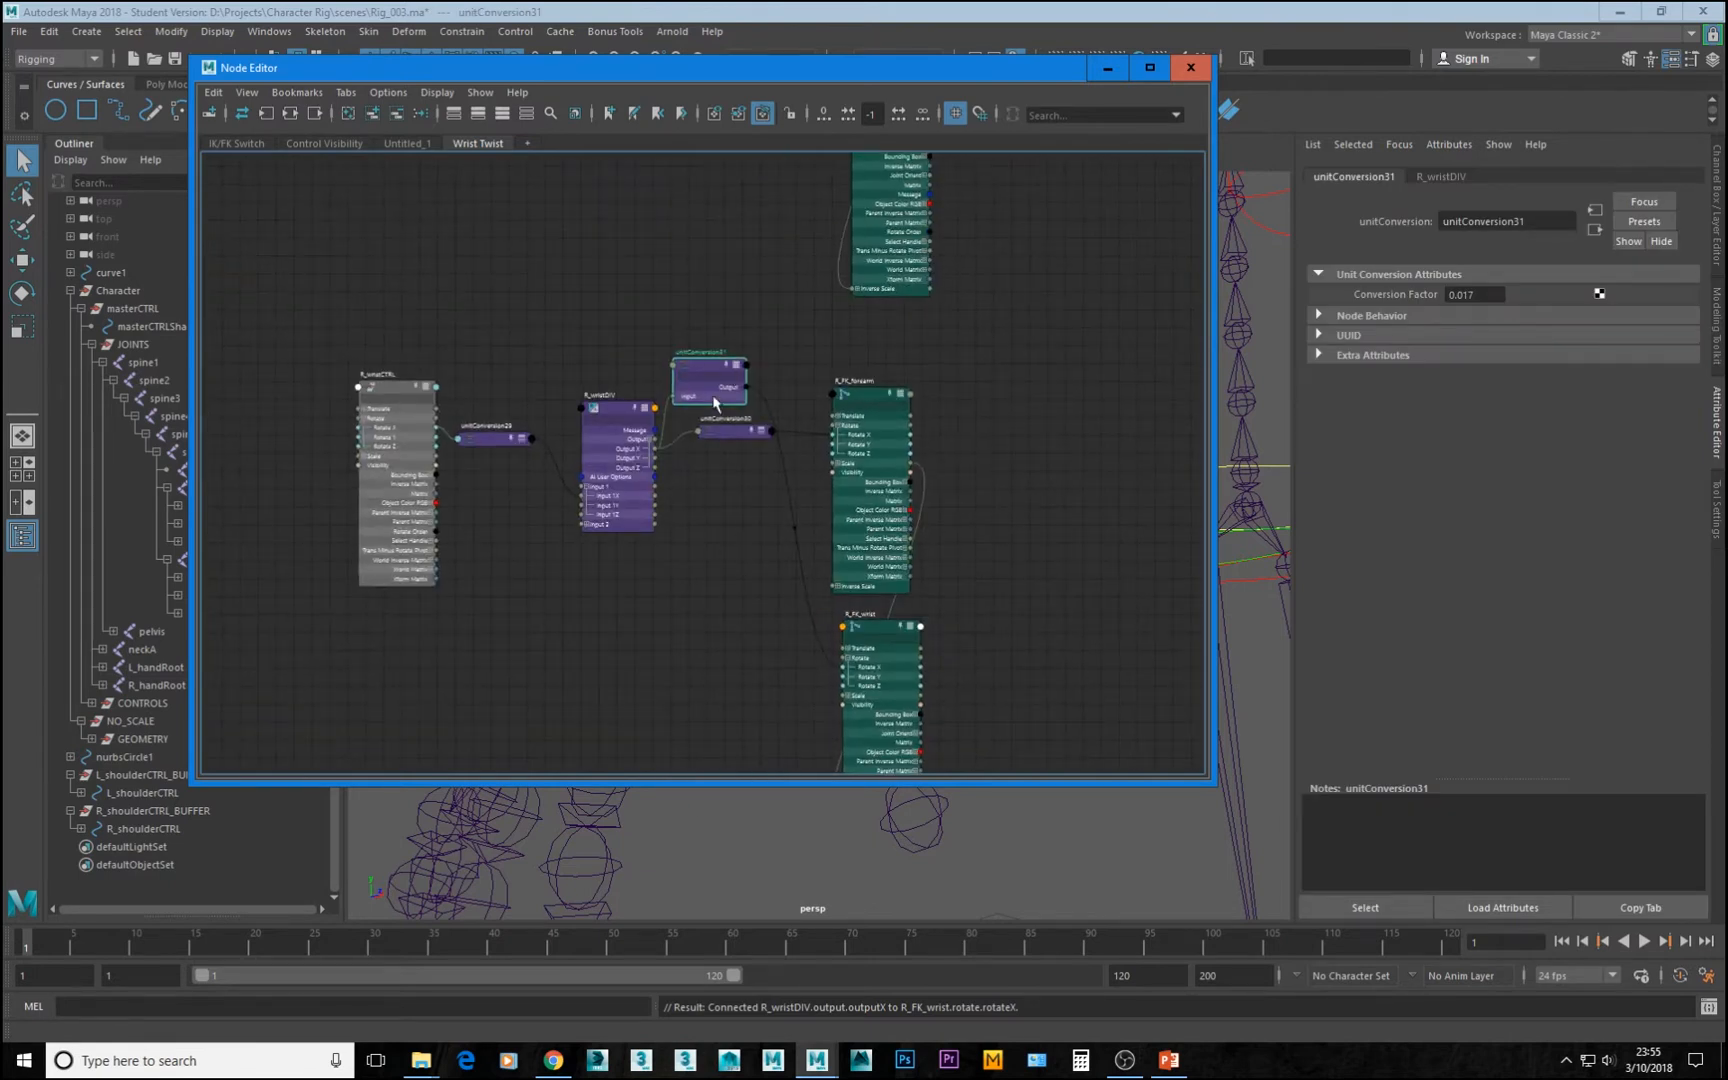
left_click_drag(698, 375, 731, 519)
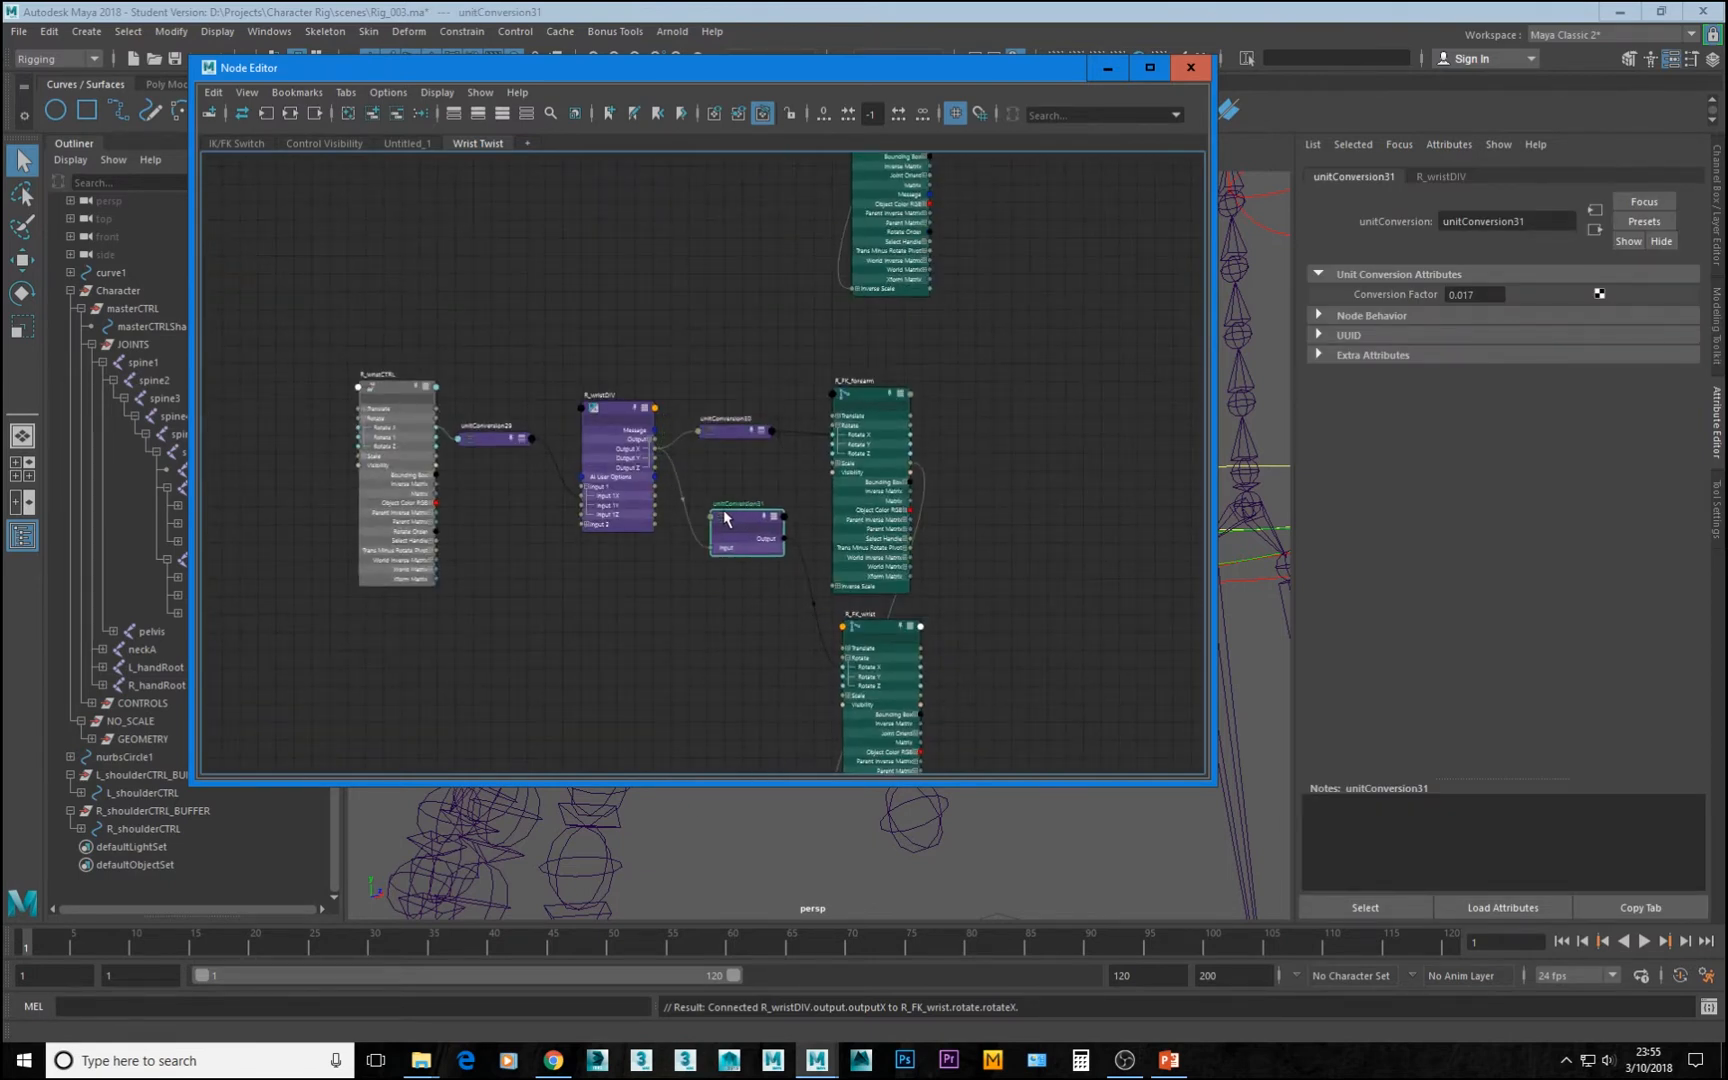
key("1")
middle_click_drag(765, 531, 792, 485, "alt")
left_click_drag(768, 471, 747, 464)
Lock the finished Wrist Twist graph and close the Node Editor
right_click_drag(748, 522, 907, 637, "alt")
middle_click_drag(915, 630, 893, 678, "alt")
right_click_drag(1080, 368, 746, 303, "alt")
middle_click_drag(965, 575, 809, 802, "alt")
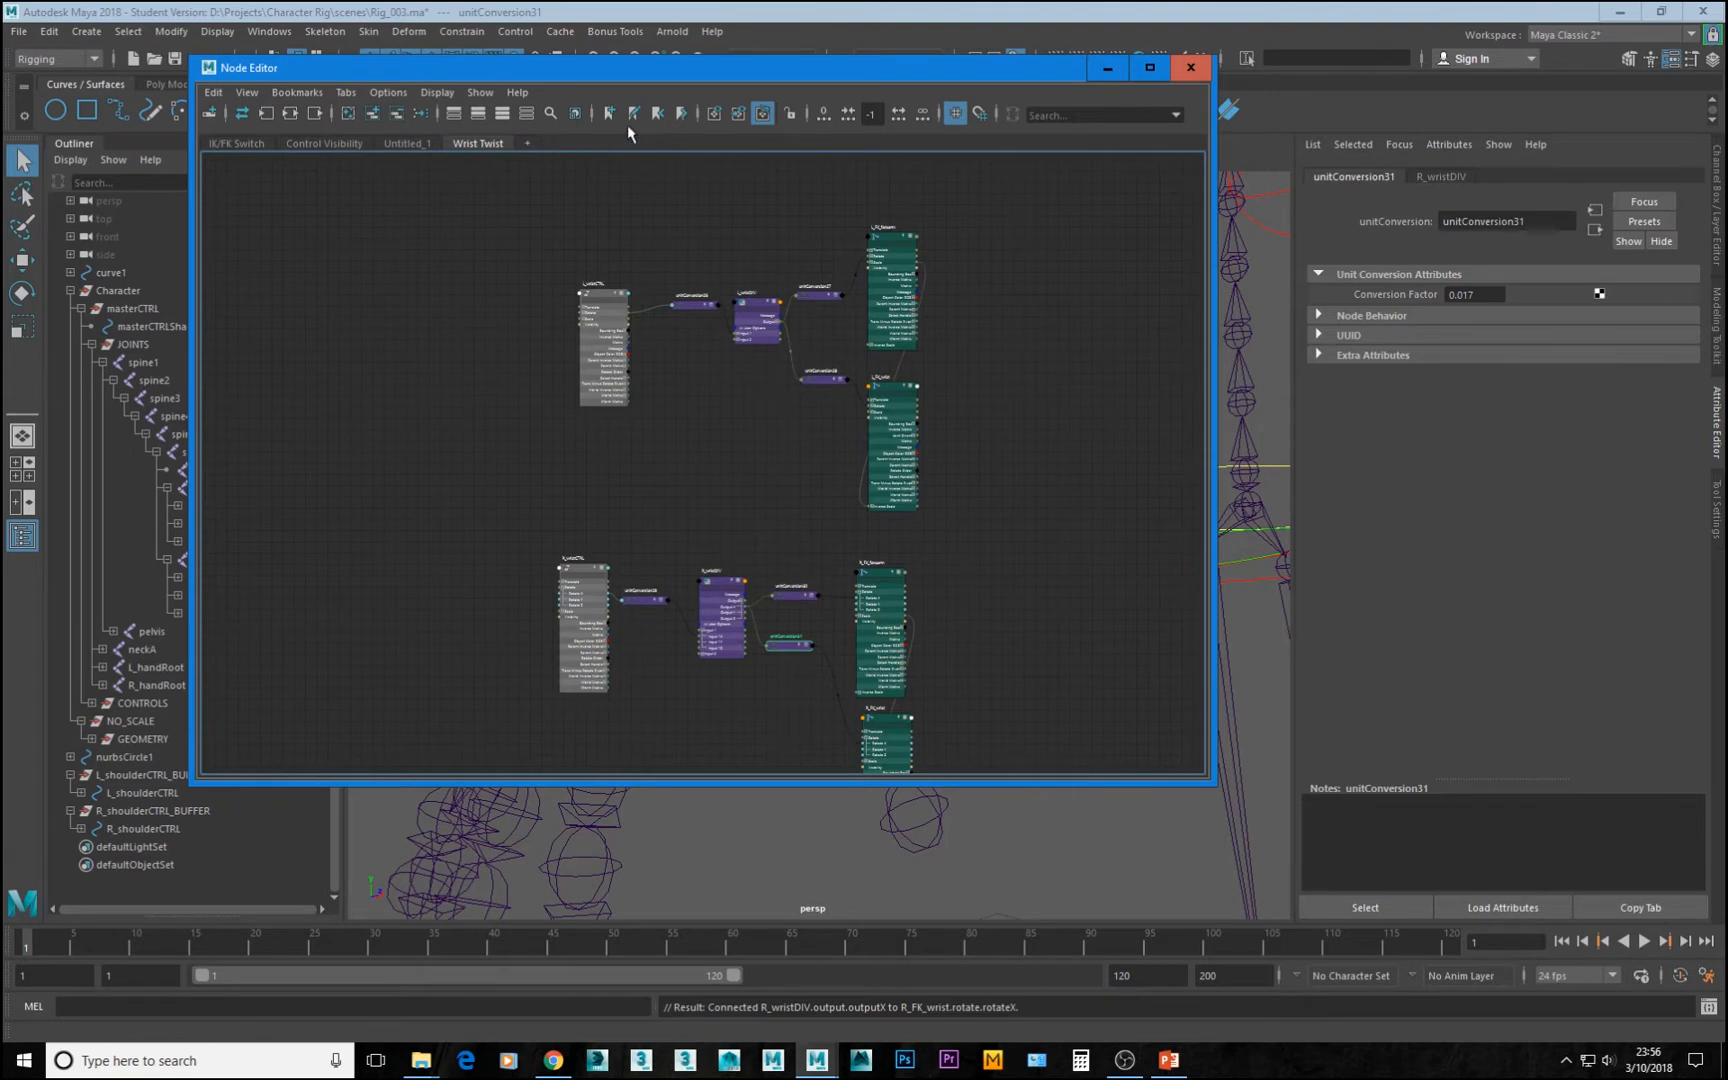
left_click(793, 113)
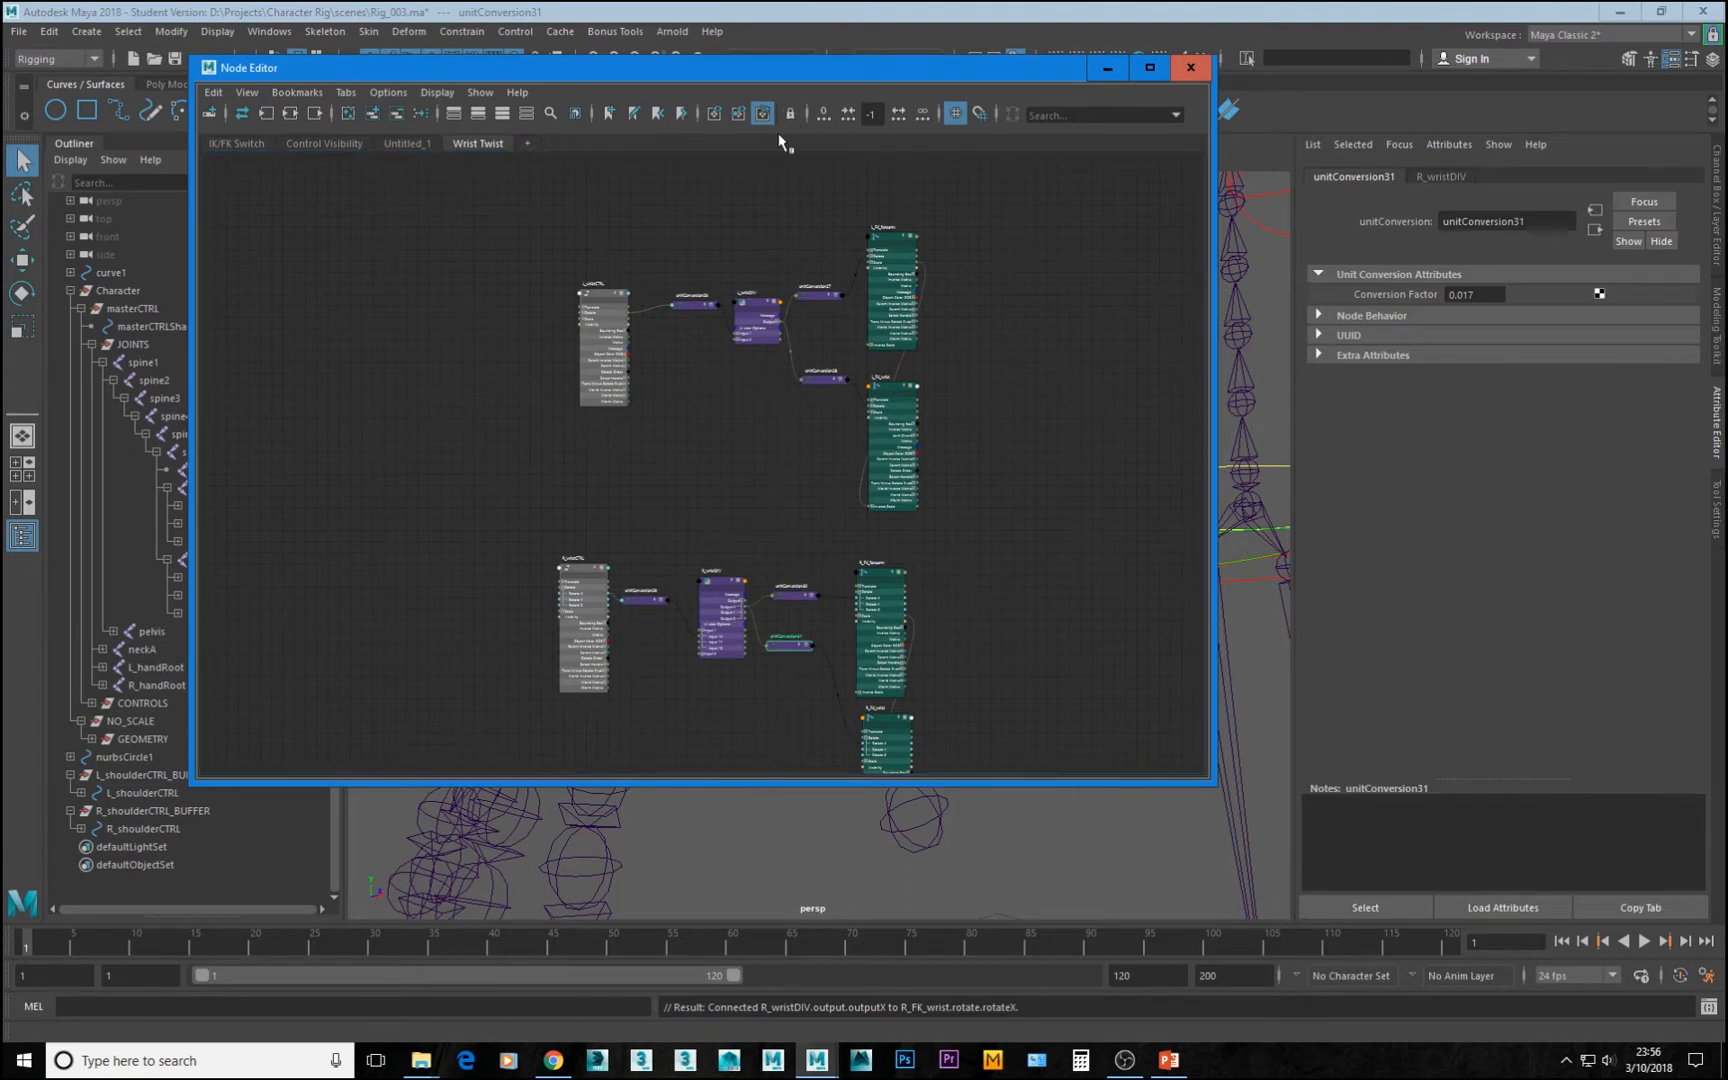
left_click(1190, 67)
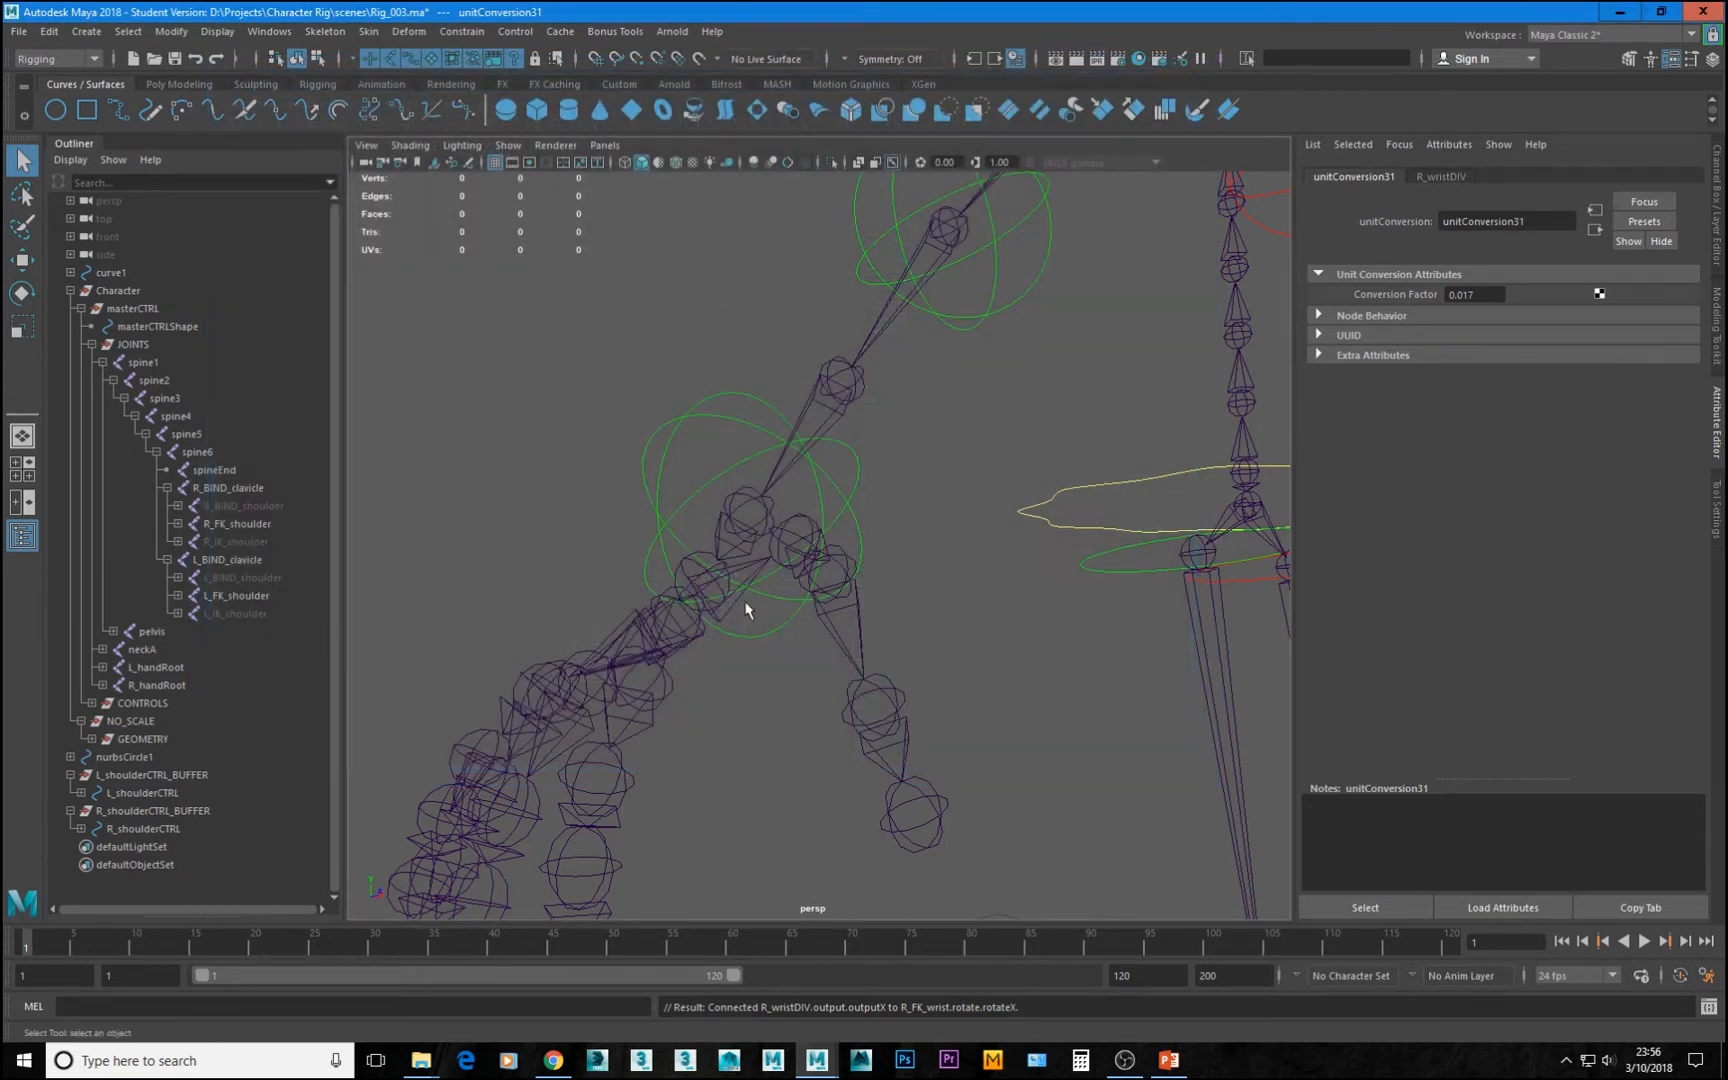
Set R_wristCTRL's Rotate X to 50 to test the right wrist twist
left_click(824, 483)
scroll(790, 545, "up", 3)
left_click_drag(756, 584, 780, 583, "alt")
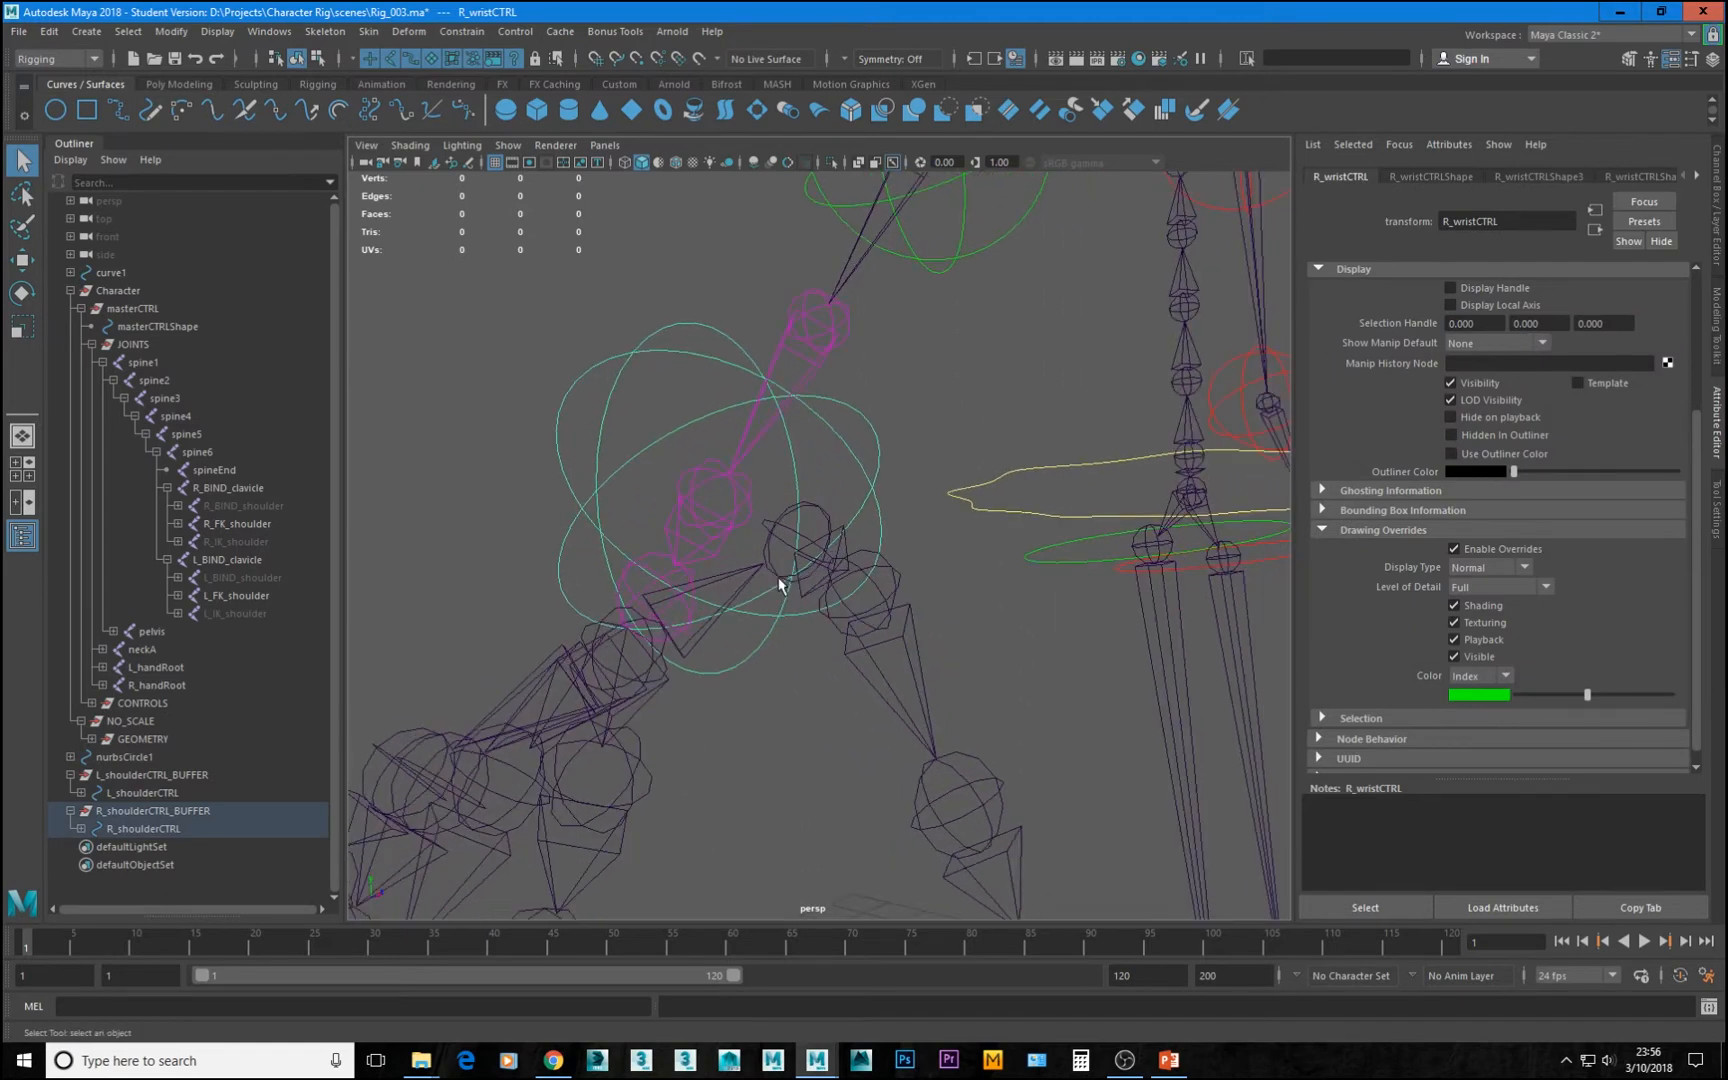
key("e")
left_click(1712, 60)
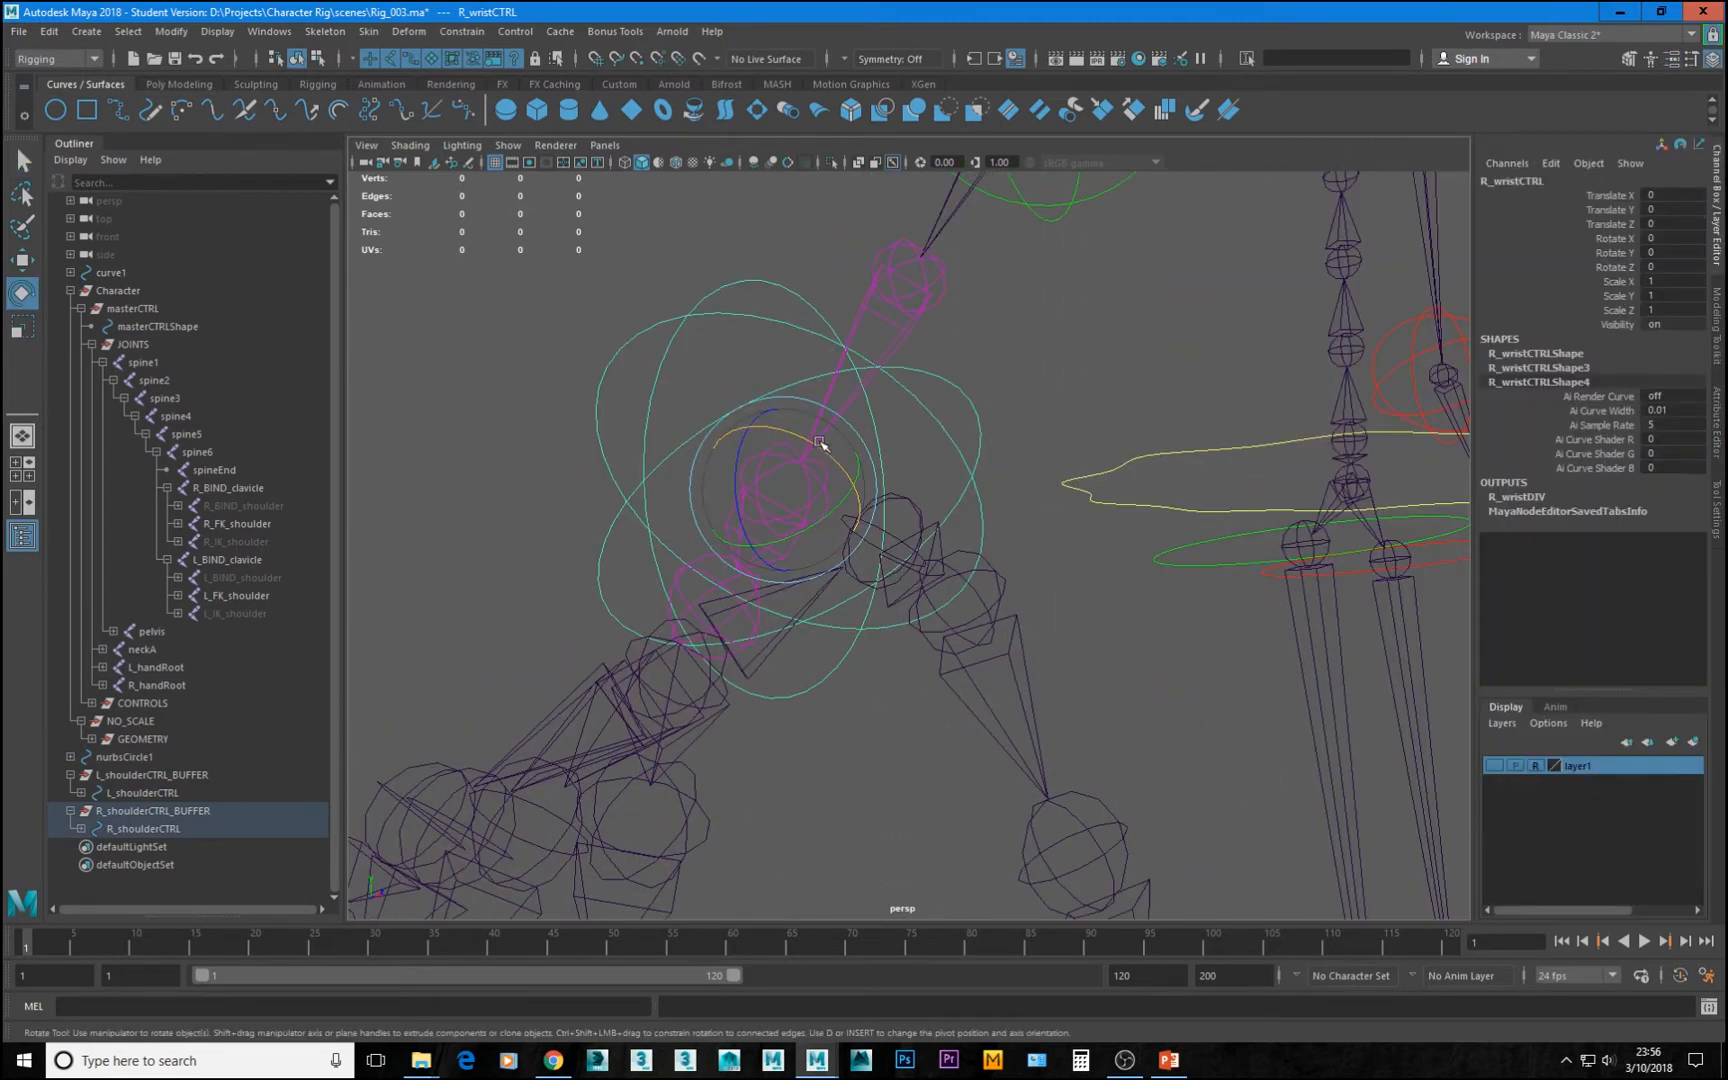
left_click_drag(803, 447, 848, 515)
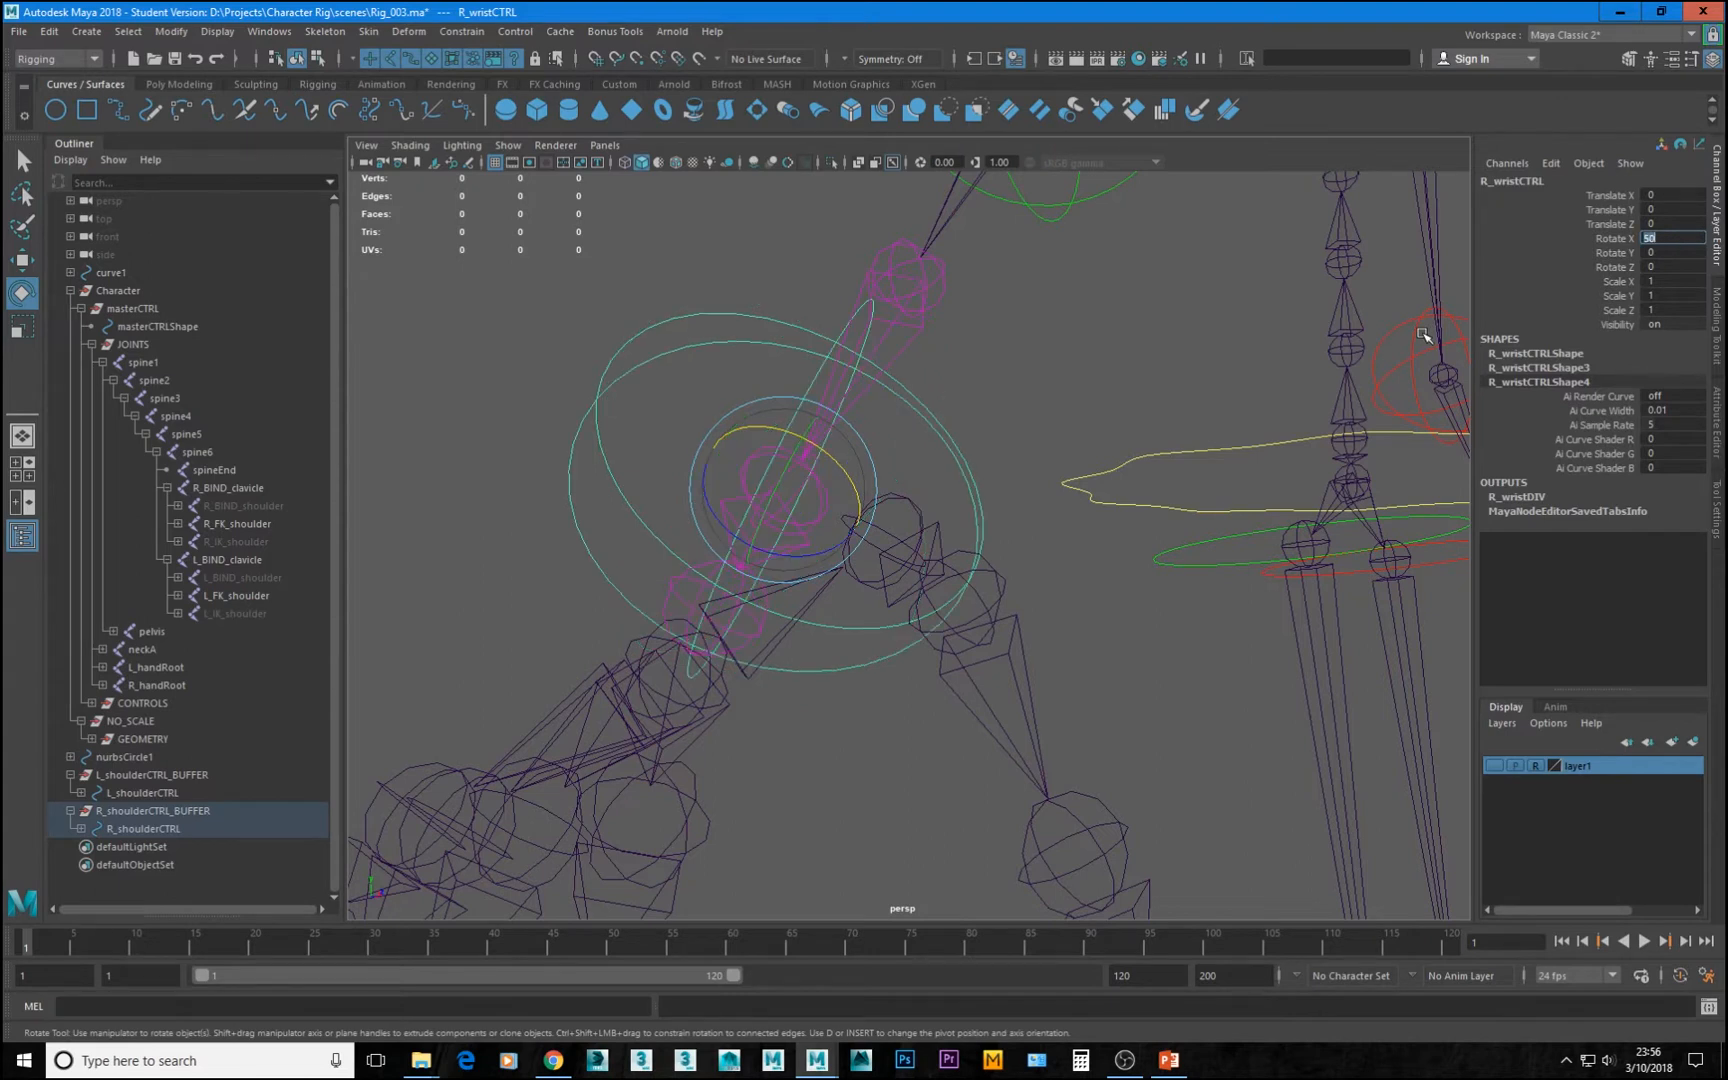
Check the Rotate X values of the R_FK_forearm and R_FK_wrist joints
left_click(968, 341)
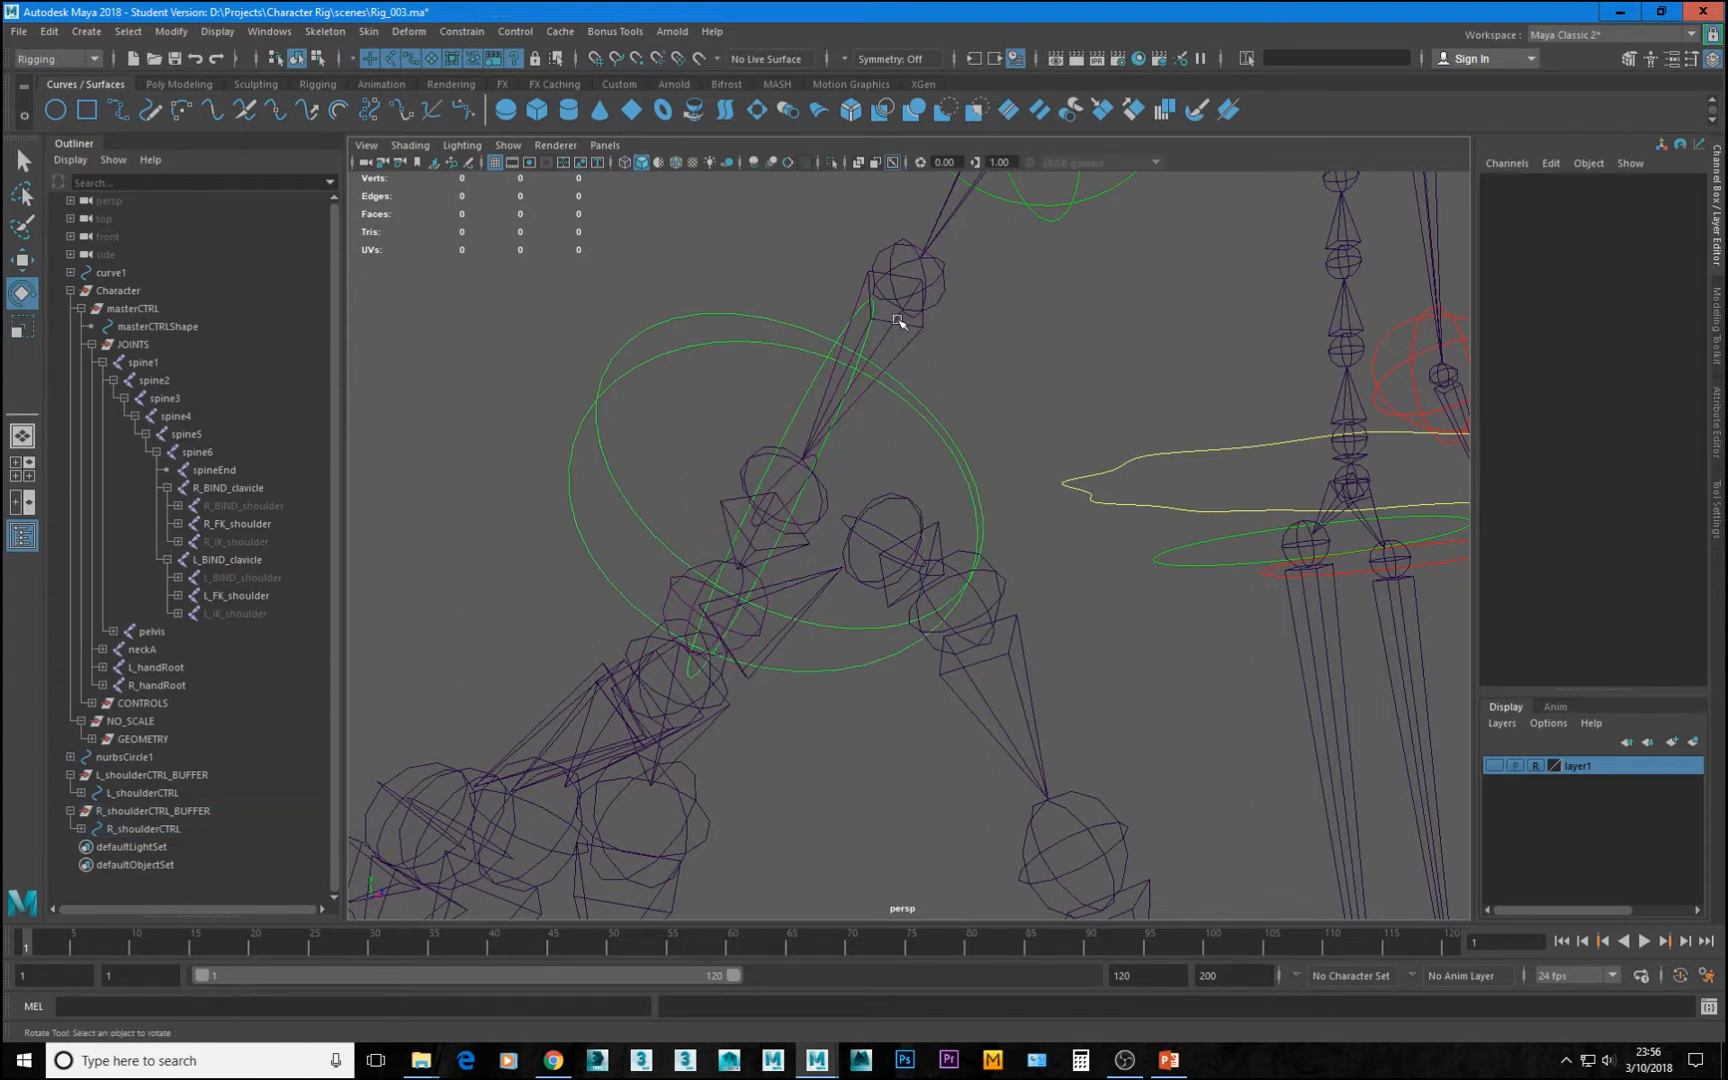
left_click(899, 321)
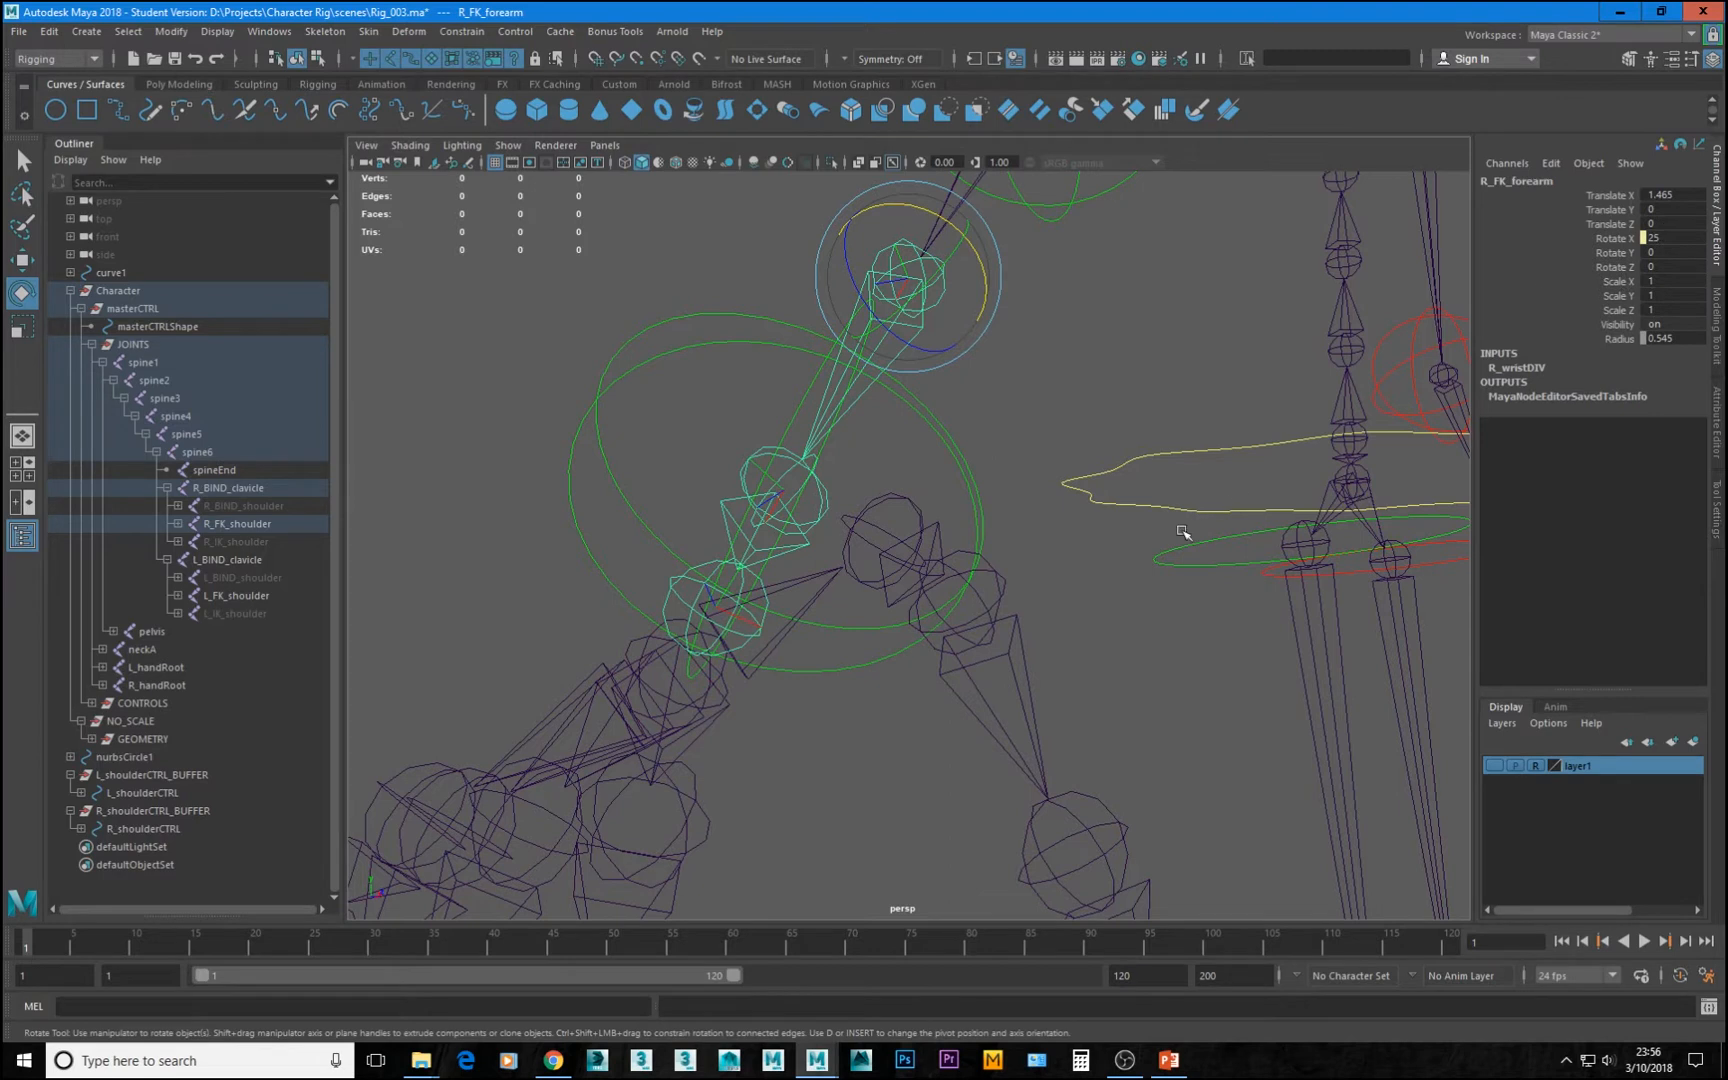
left_click(822, 508)
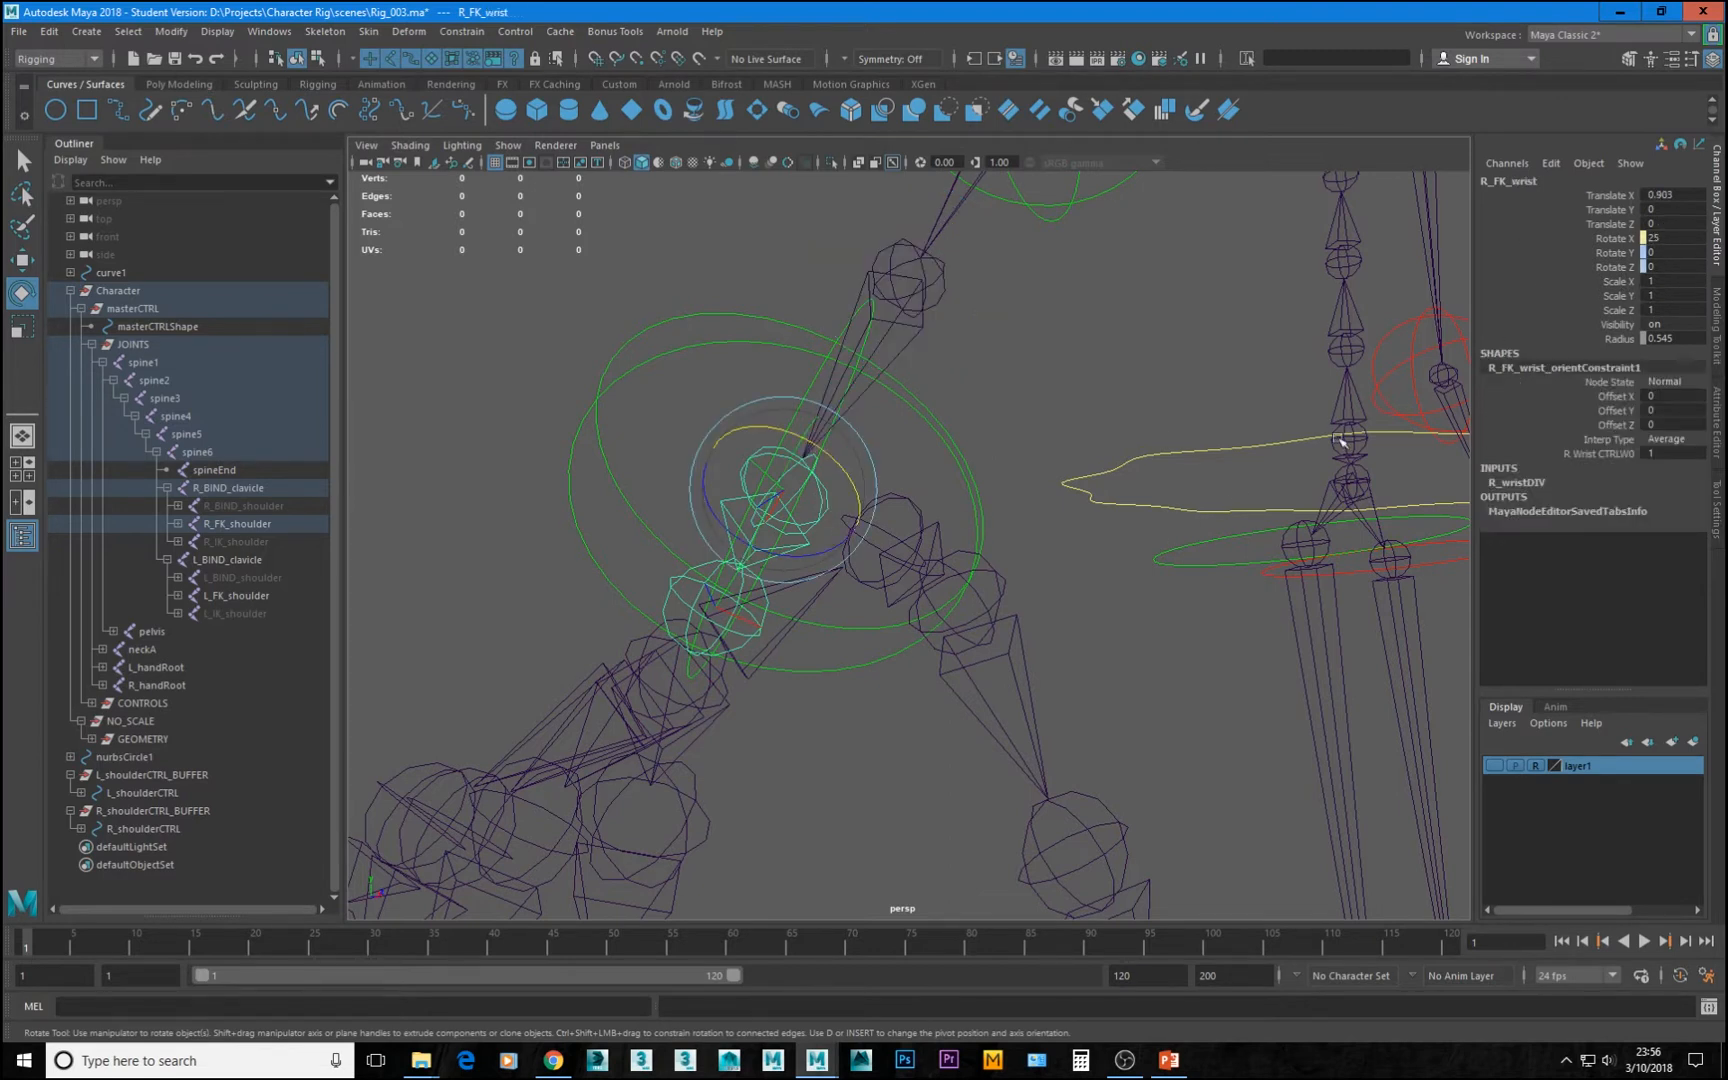
Reset R_wristCTRL's Rotate X to 0
left_click(910, 522)
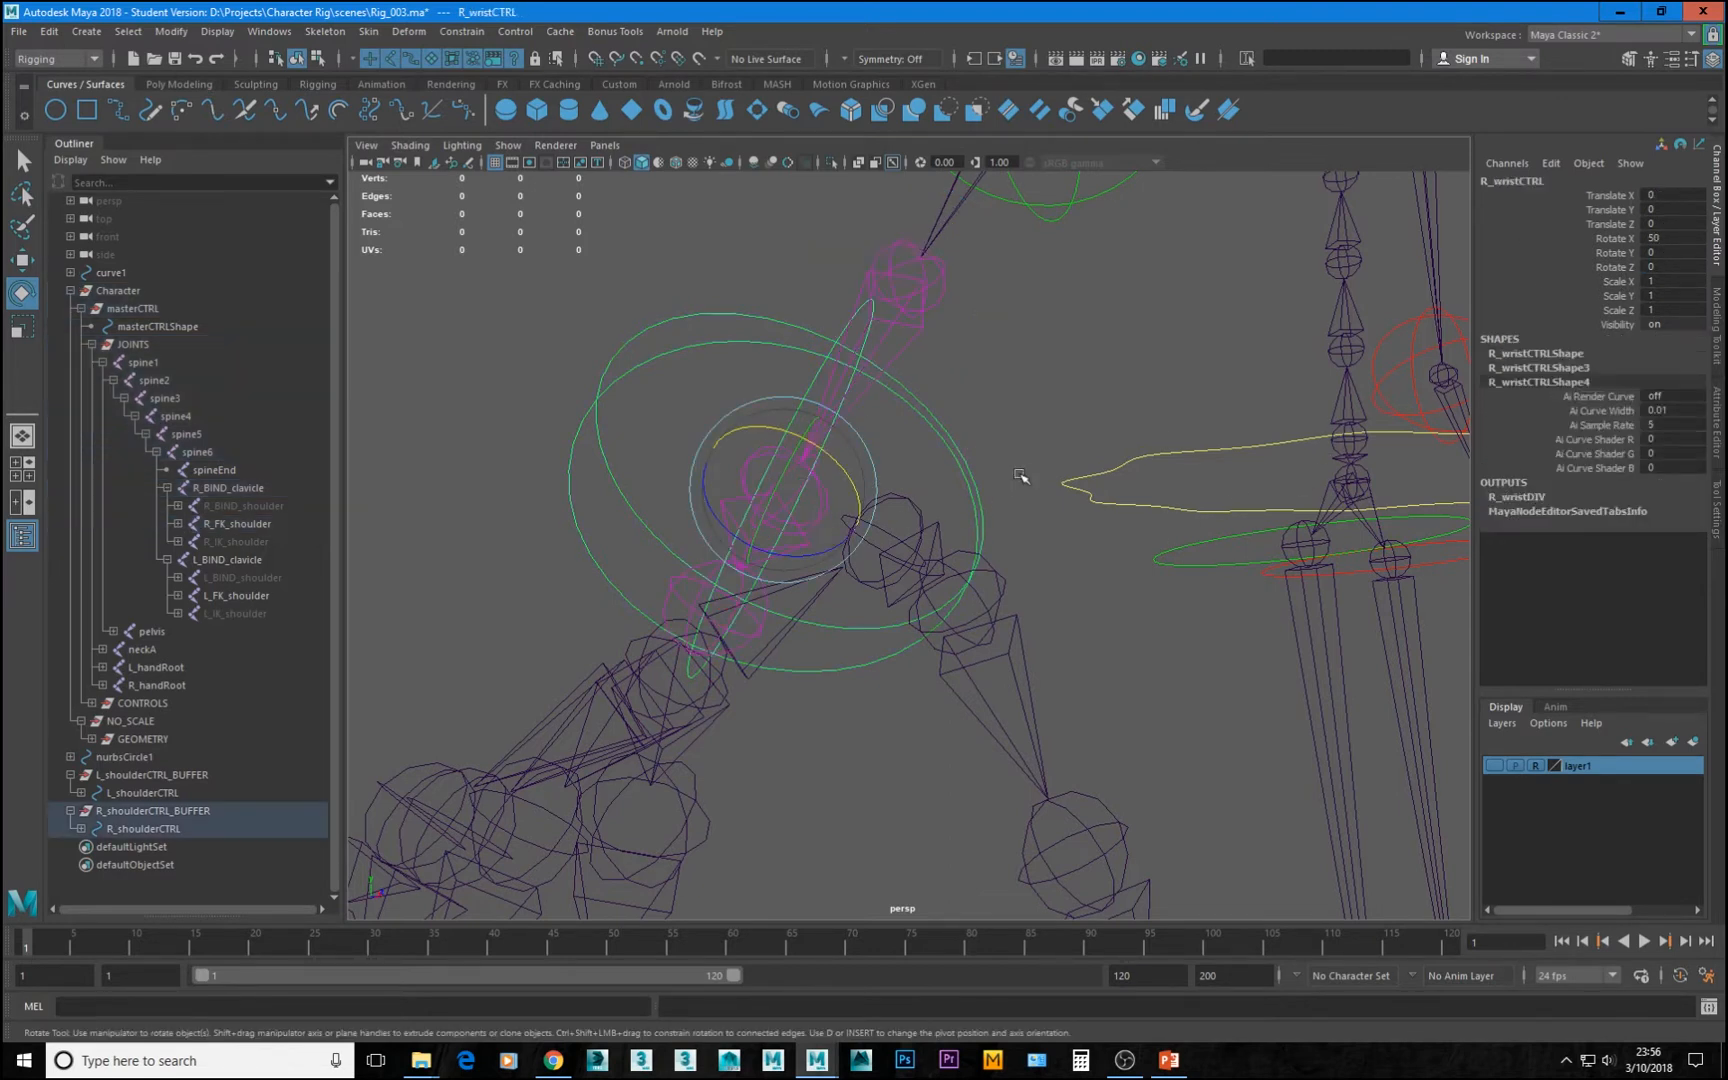
left_click(1695, 237)
type("0")
key("Return")
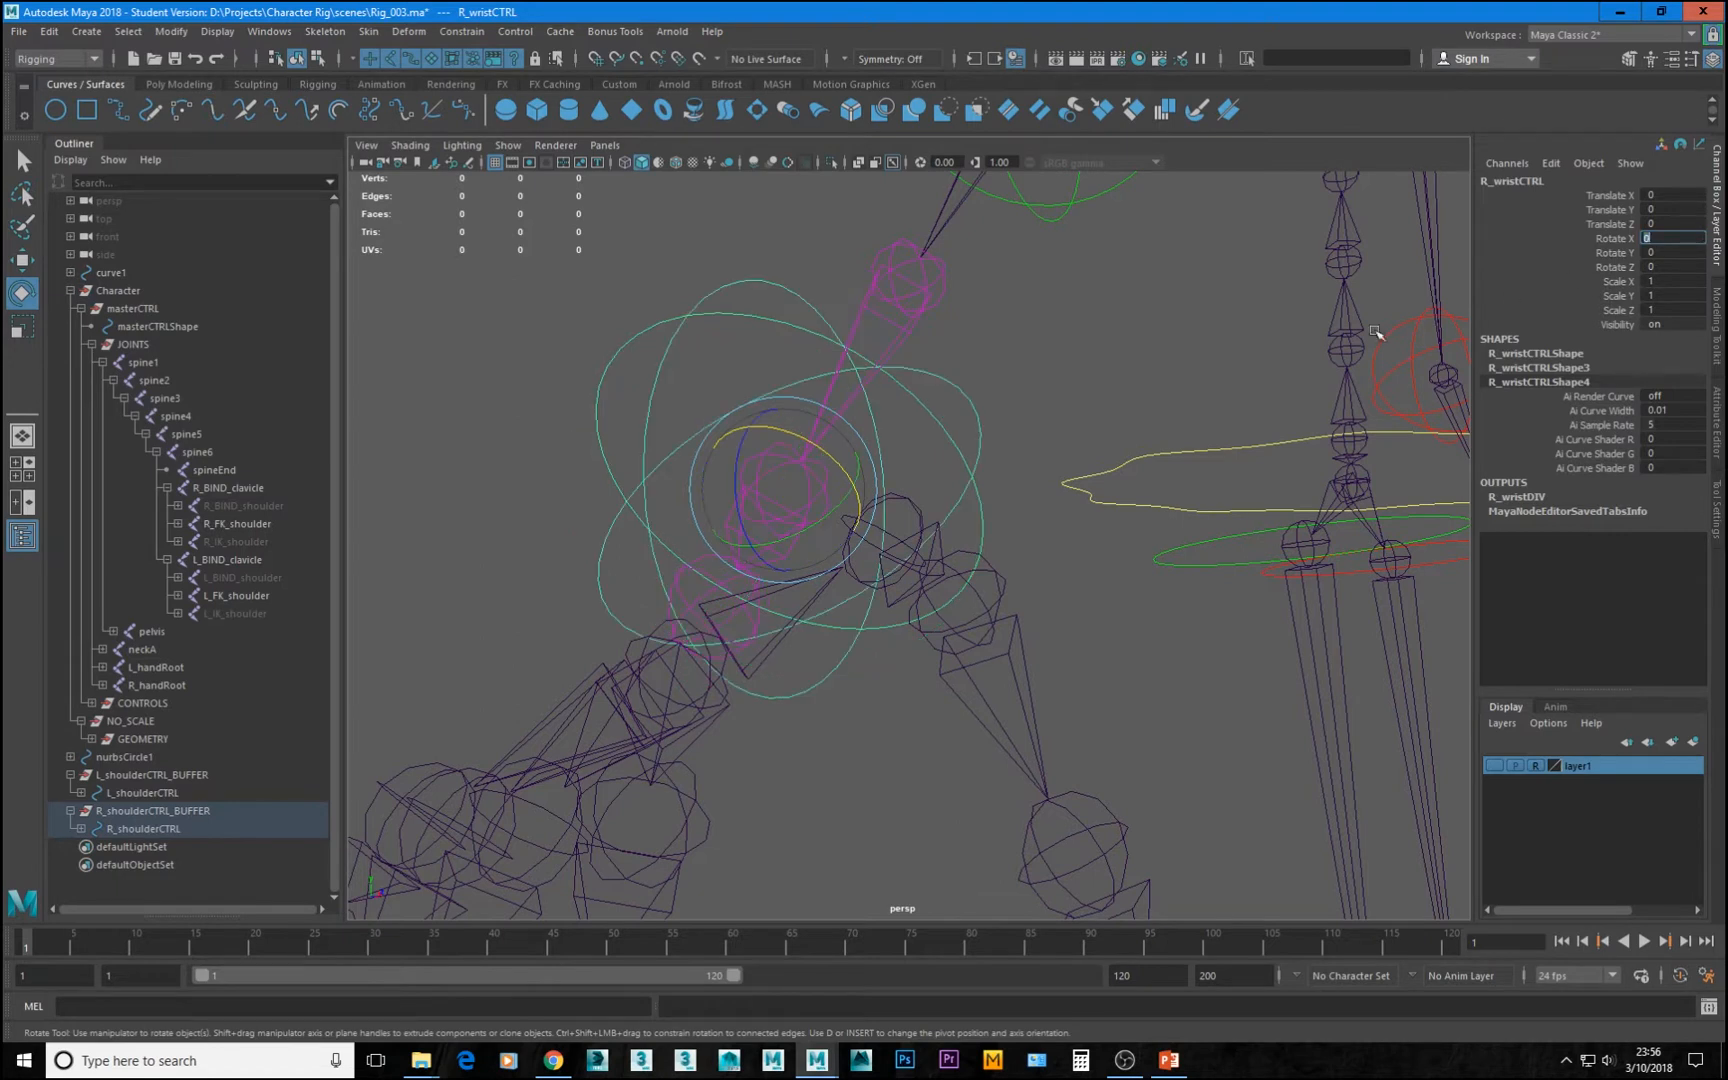
Lock and hide the Translate, Scale and Visibility channels on the left and right shoulder, elbow and wrist controls
right_click_drag(1236, 571, 891, 373, "alt")
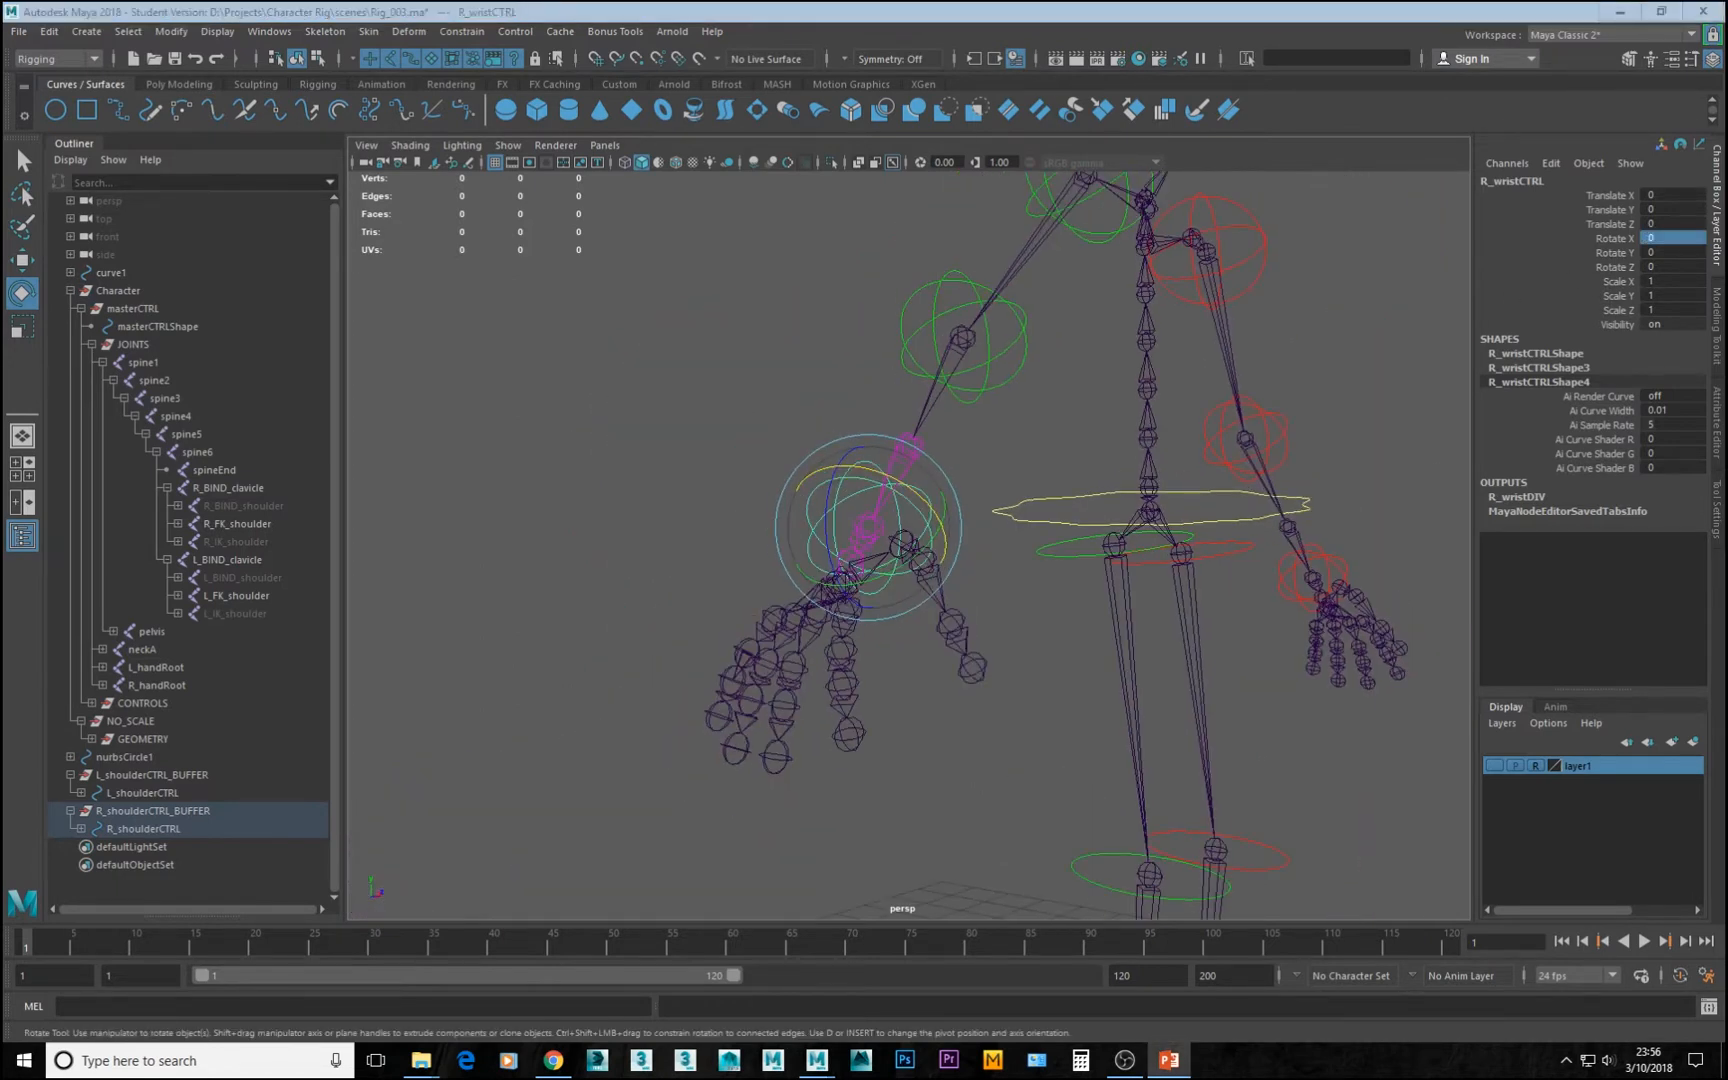
left_click_drag(1116, 474, 1235, 645, "alt")
left_click(1226, 596)
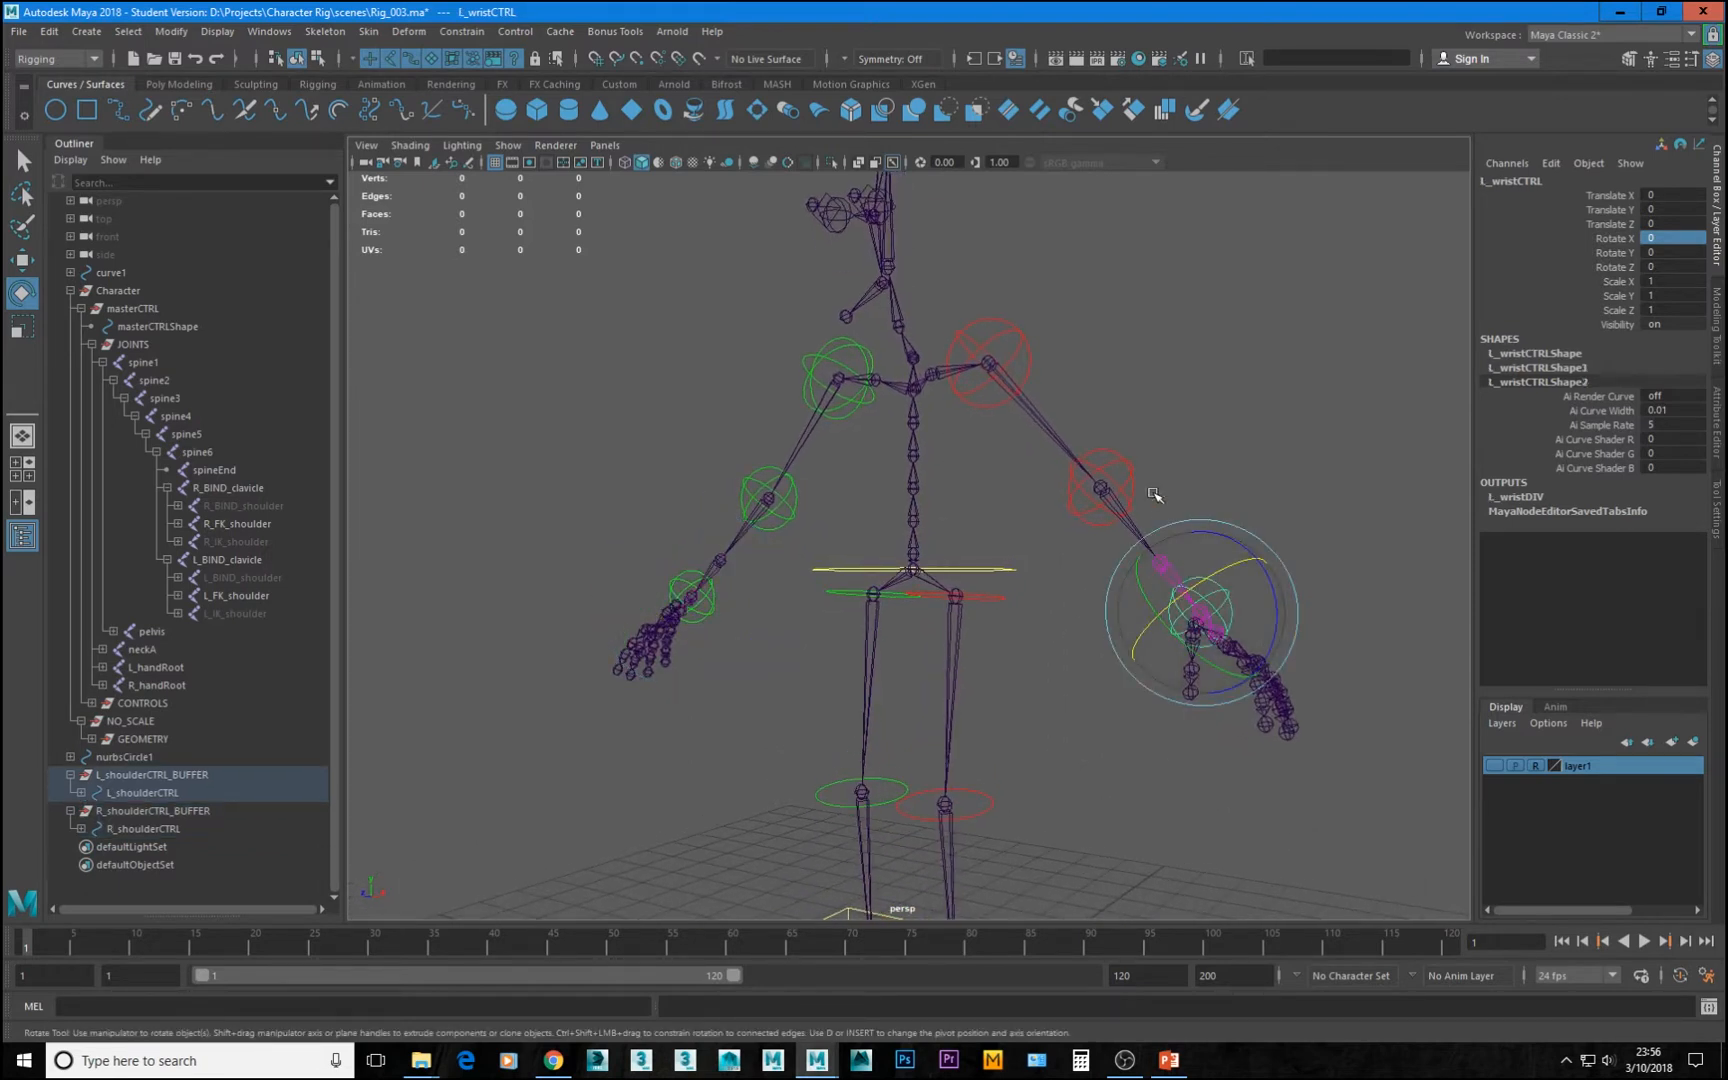
left_click(1126, 458)
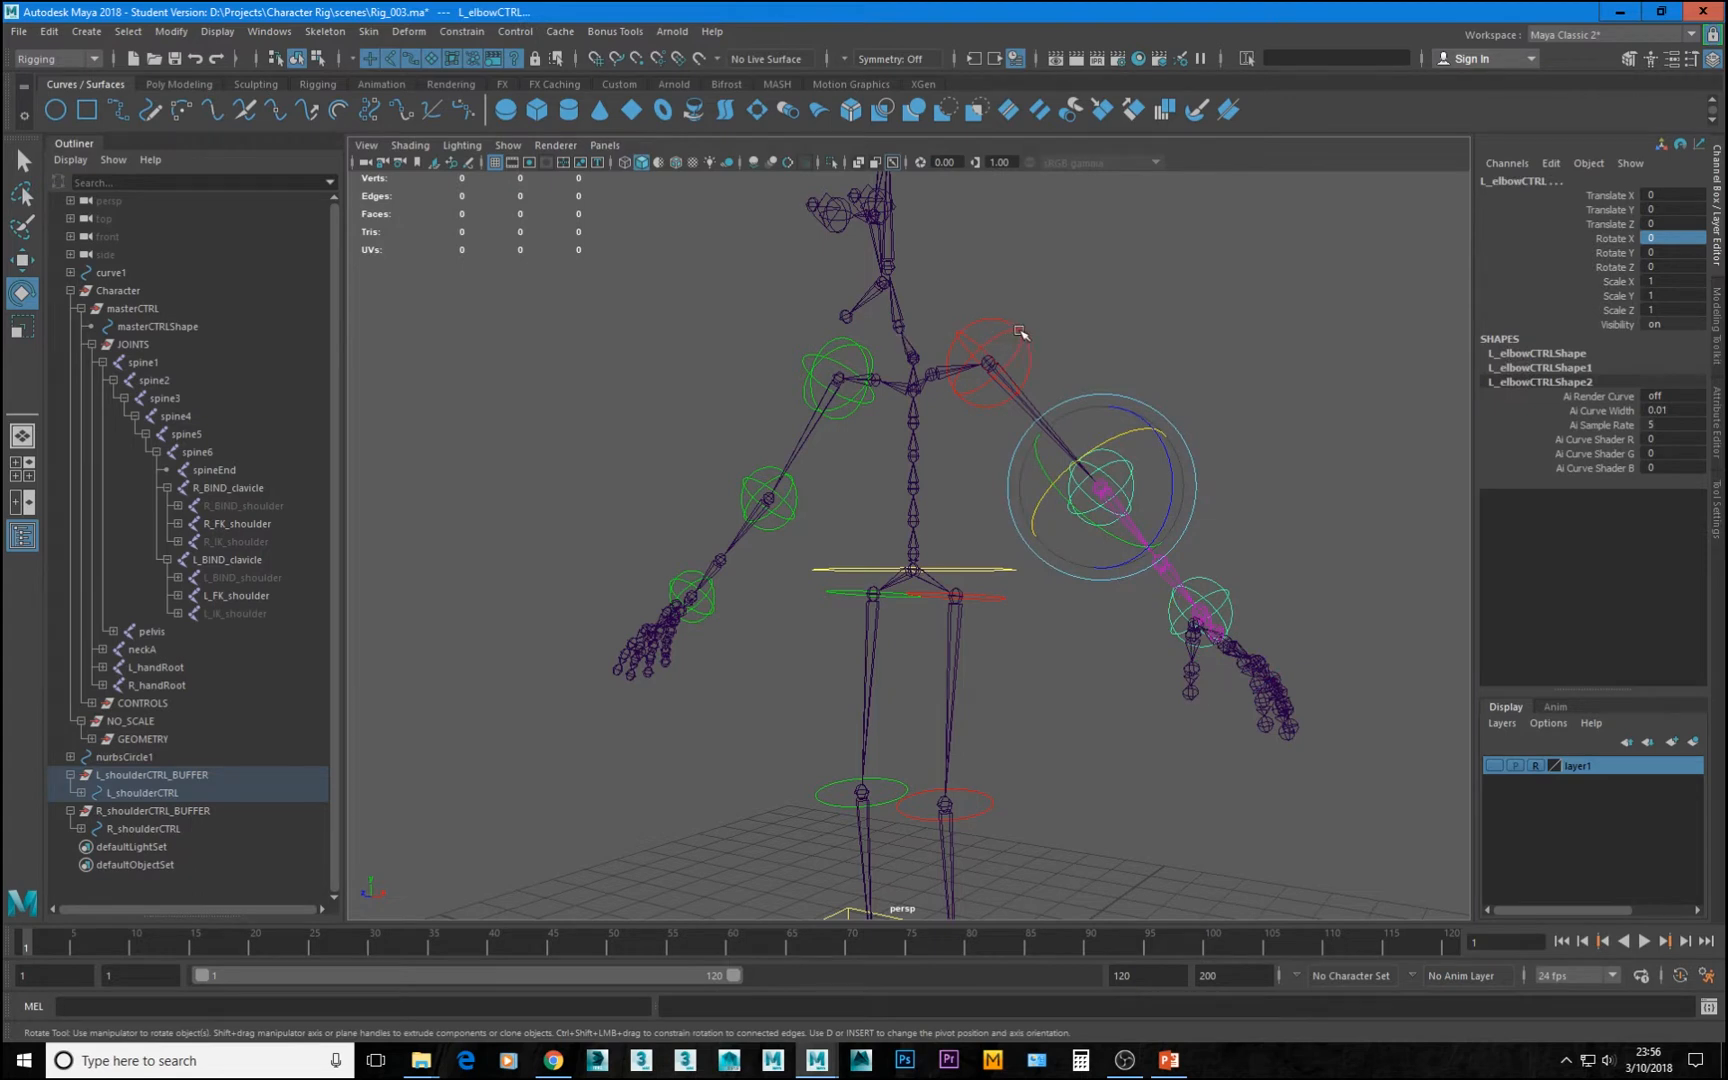
left_click(1020, 332)
left_click(856, 346, "shift")
left_click(792, 518, "shift")
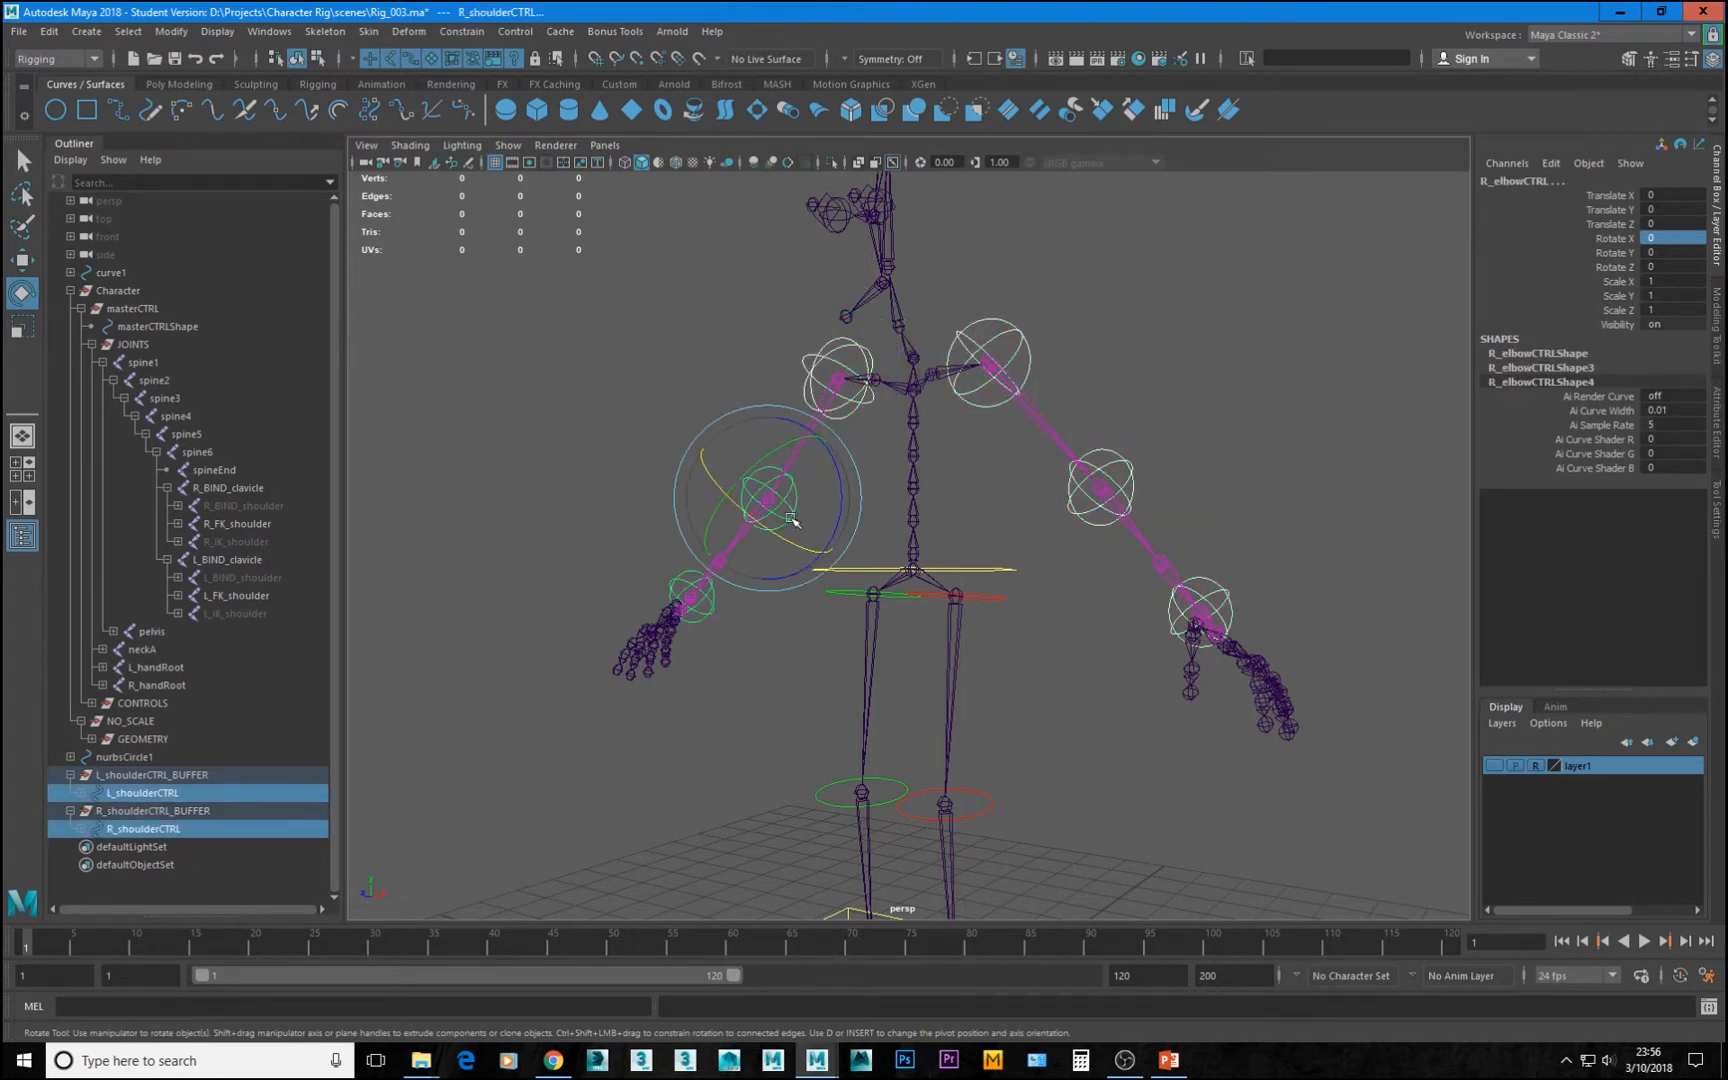
left_click(712, 612, "shift")
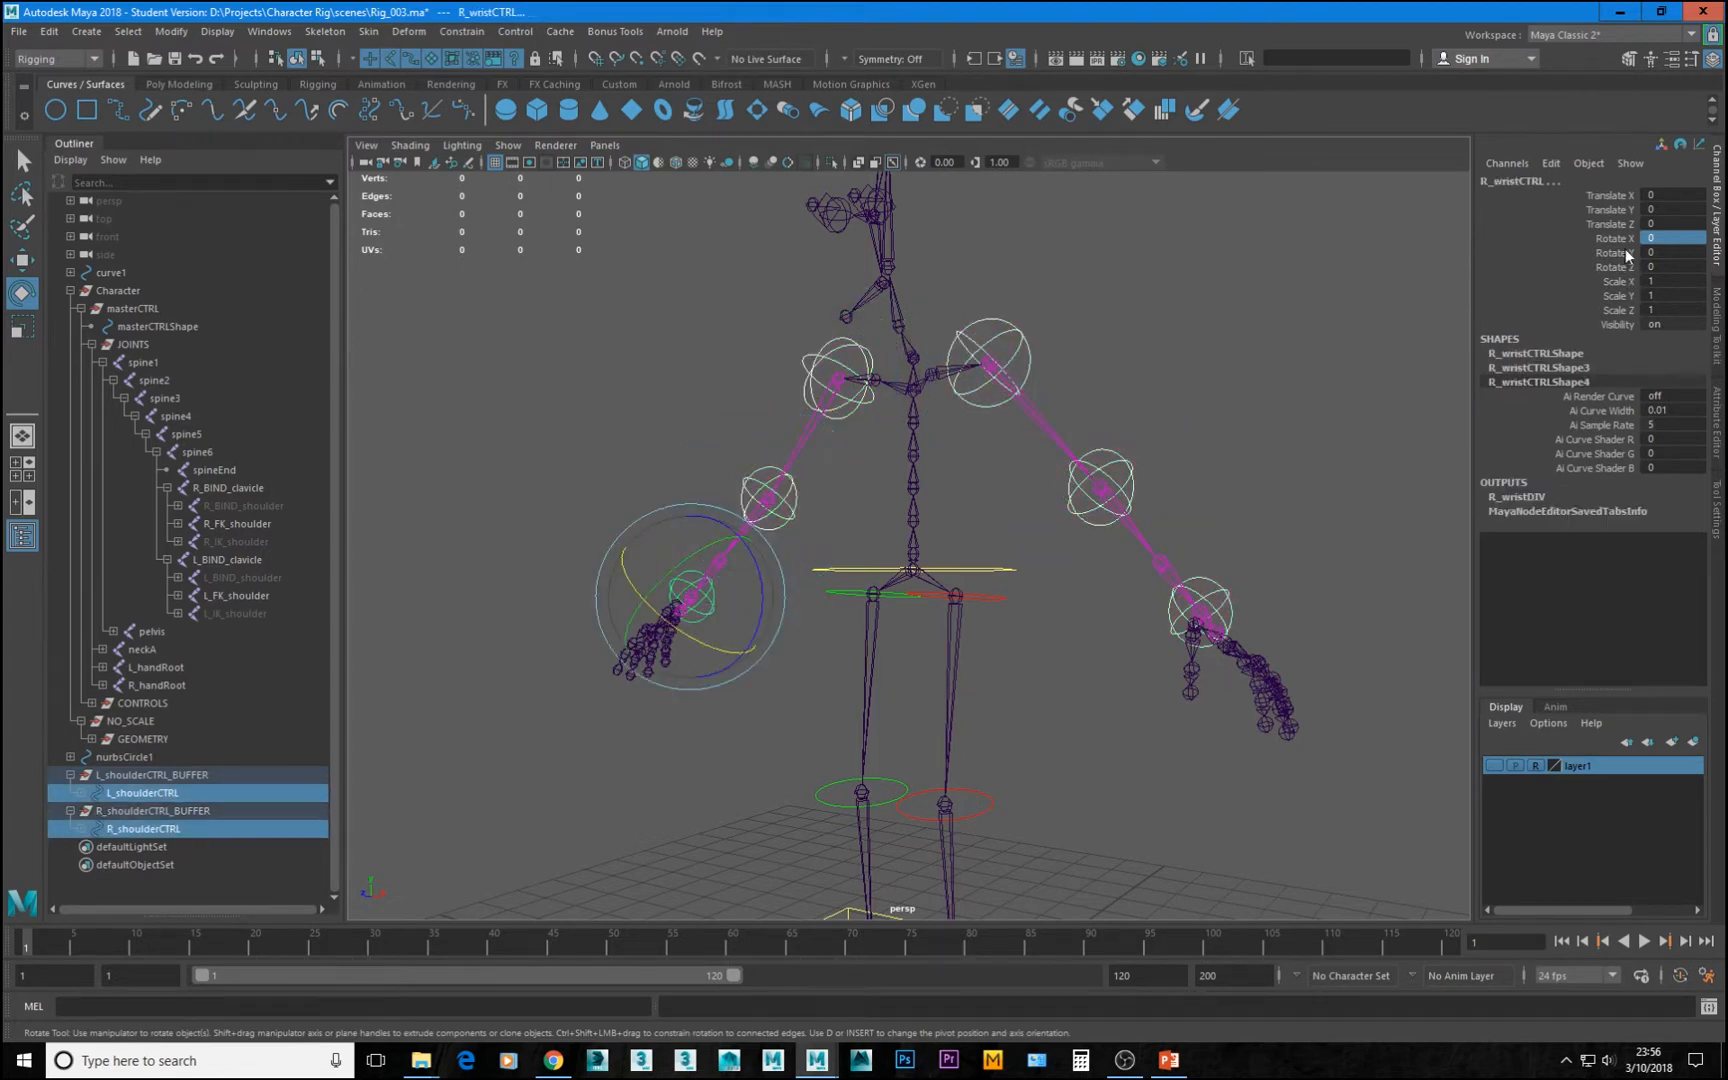
left_click_drag(1612, 195, 1620, 224)
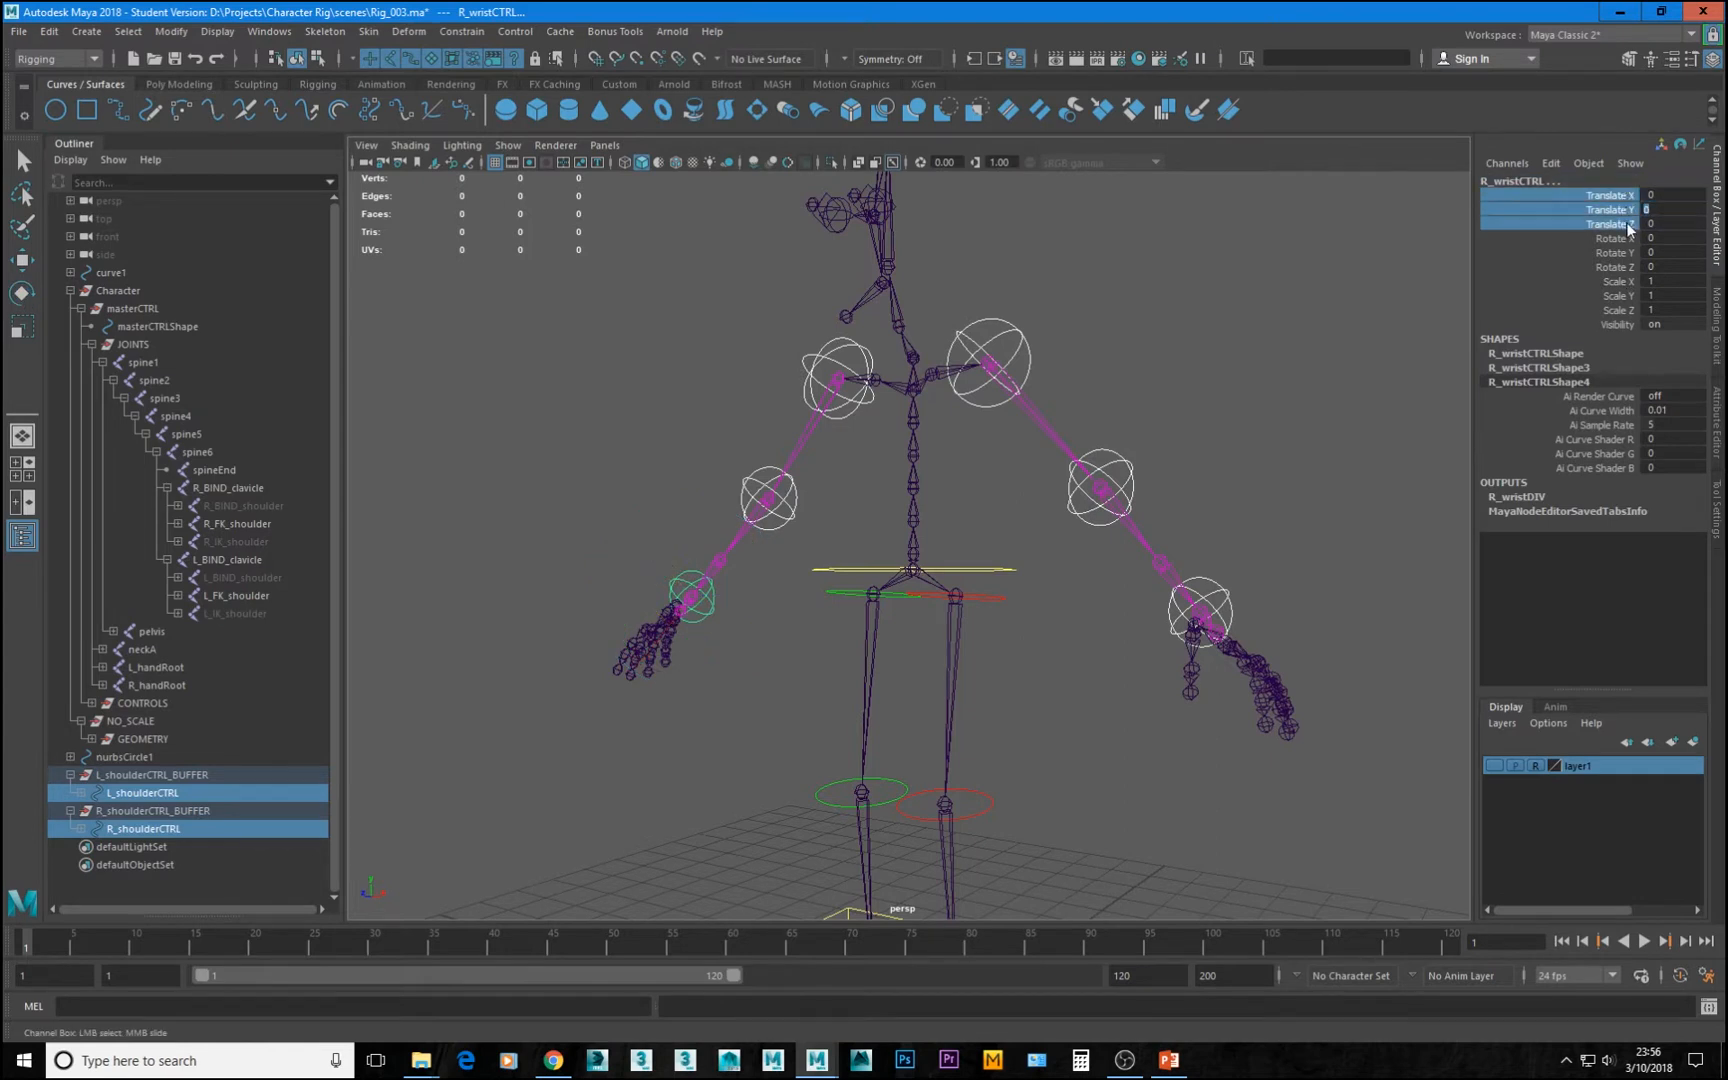
left_click_drag(1622, 281, 1620, 318, "ctrl")
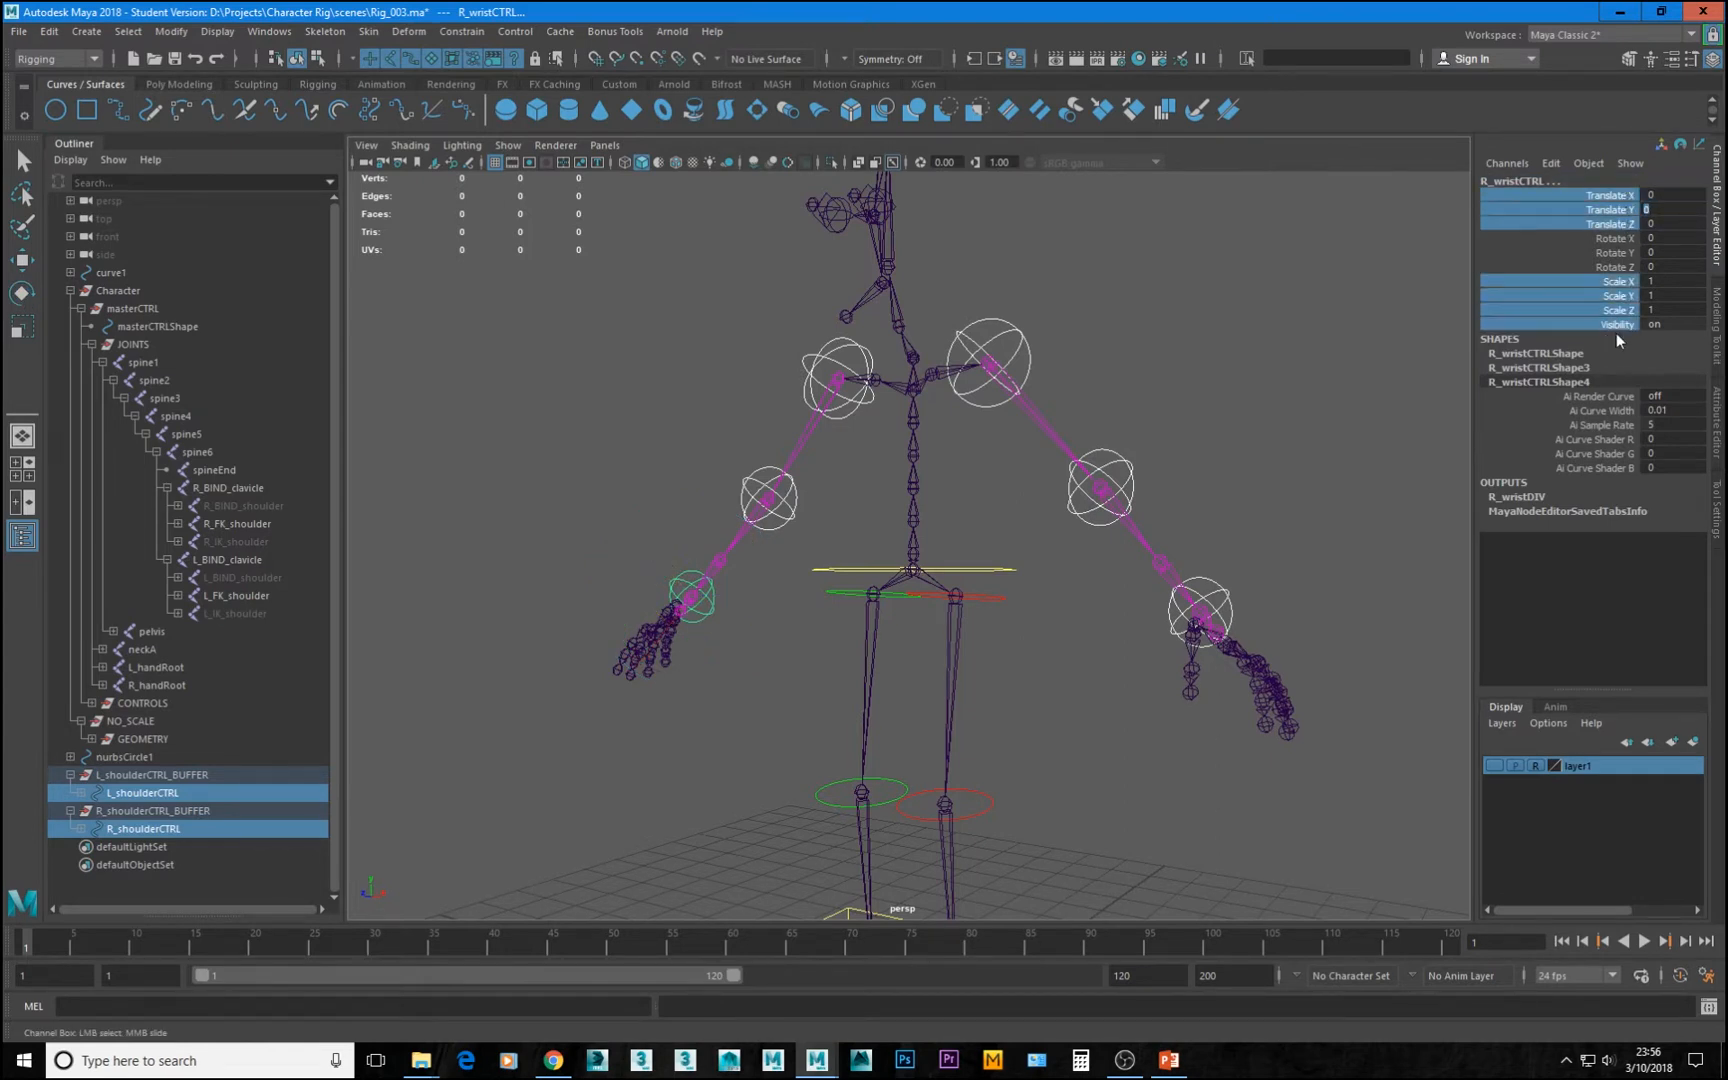
right_click(1616, 308)
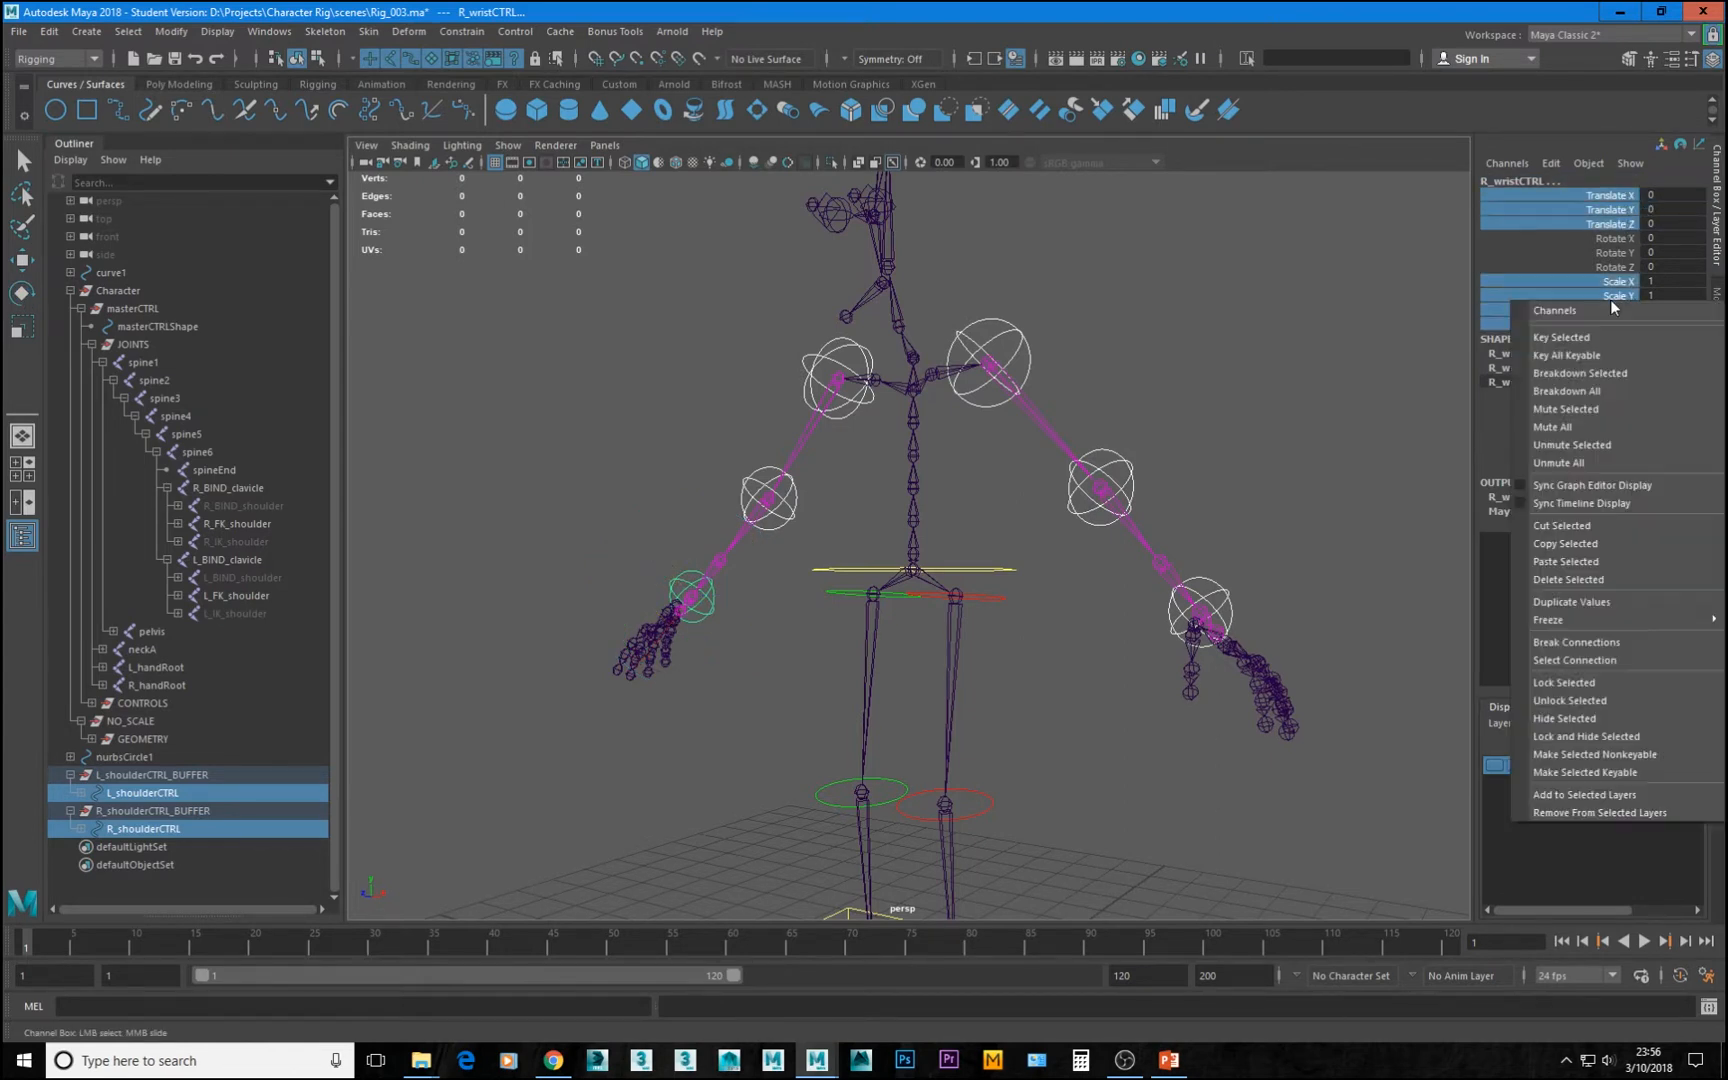
left_click(1617, 737)
Lock and hide Rotate X and Rotate Z on L_elbowCTRL and R_elbowCTRL
left_click(1124, 470)
left_click(1138, 478)
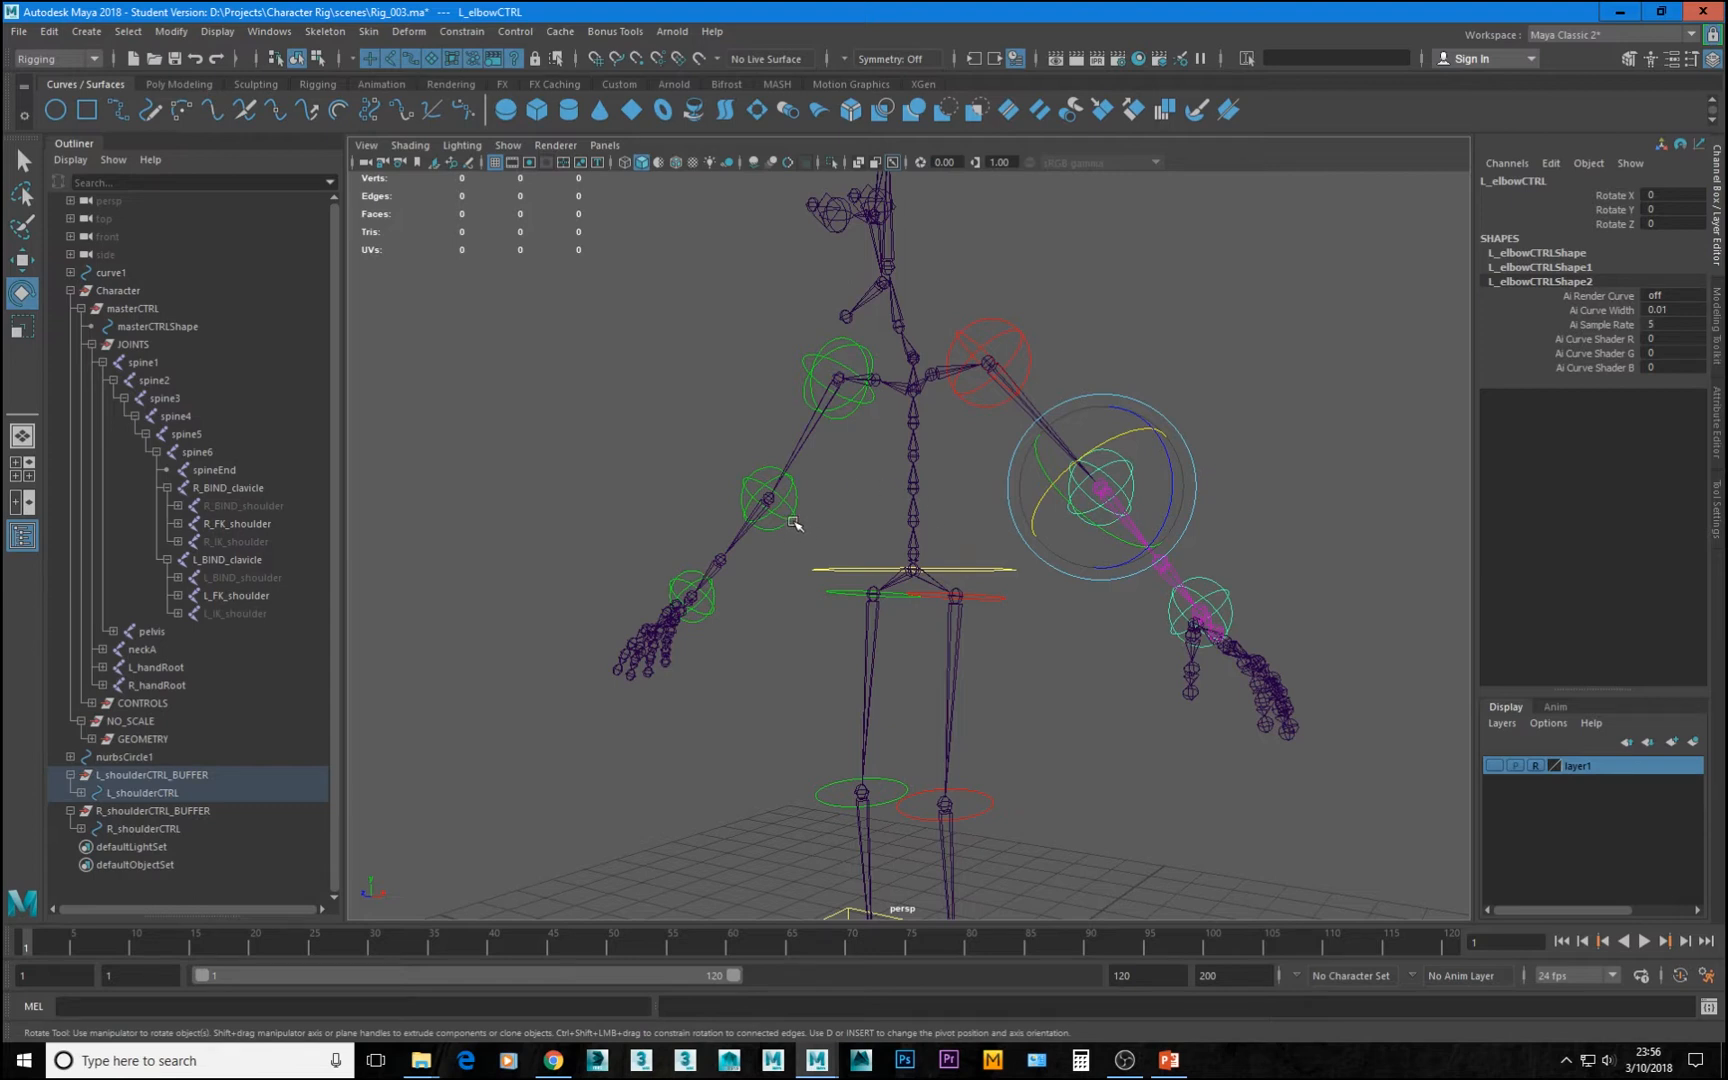
left_click(795, 523, "shift")
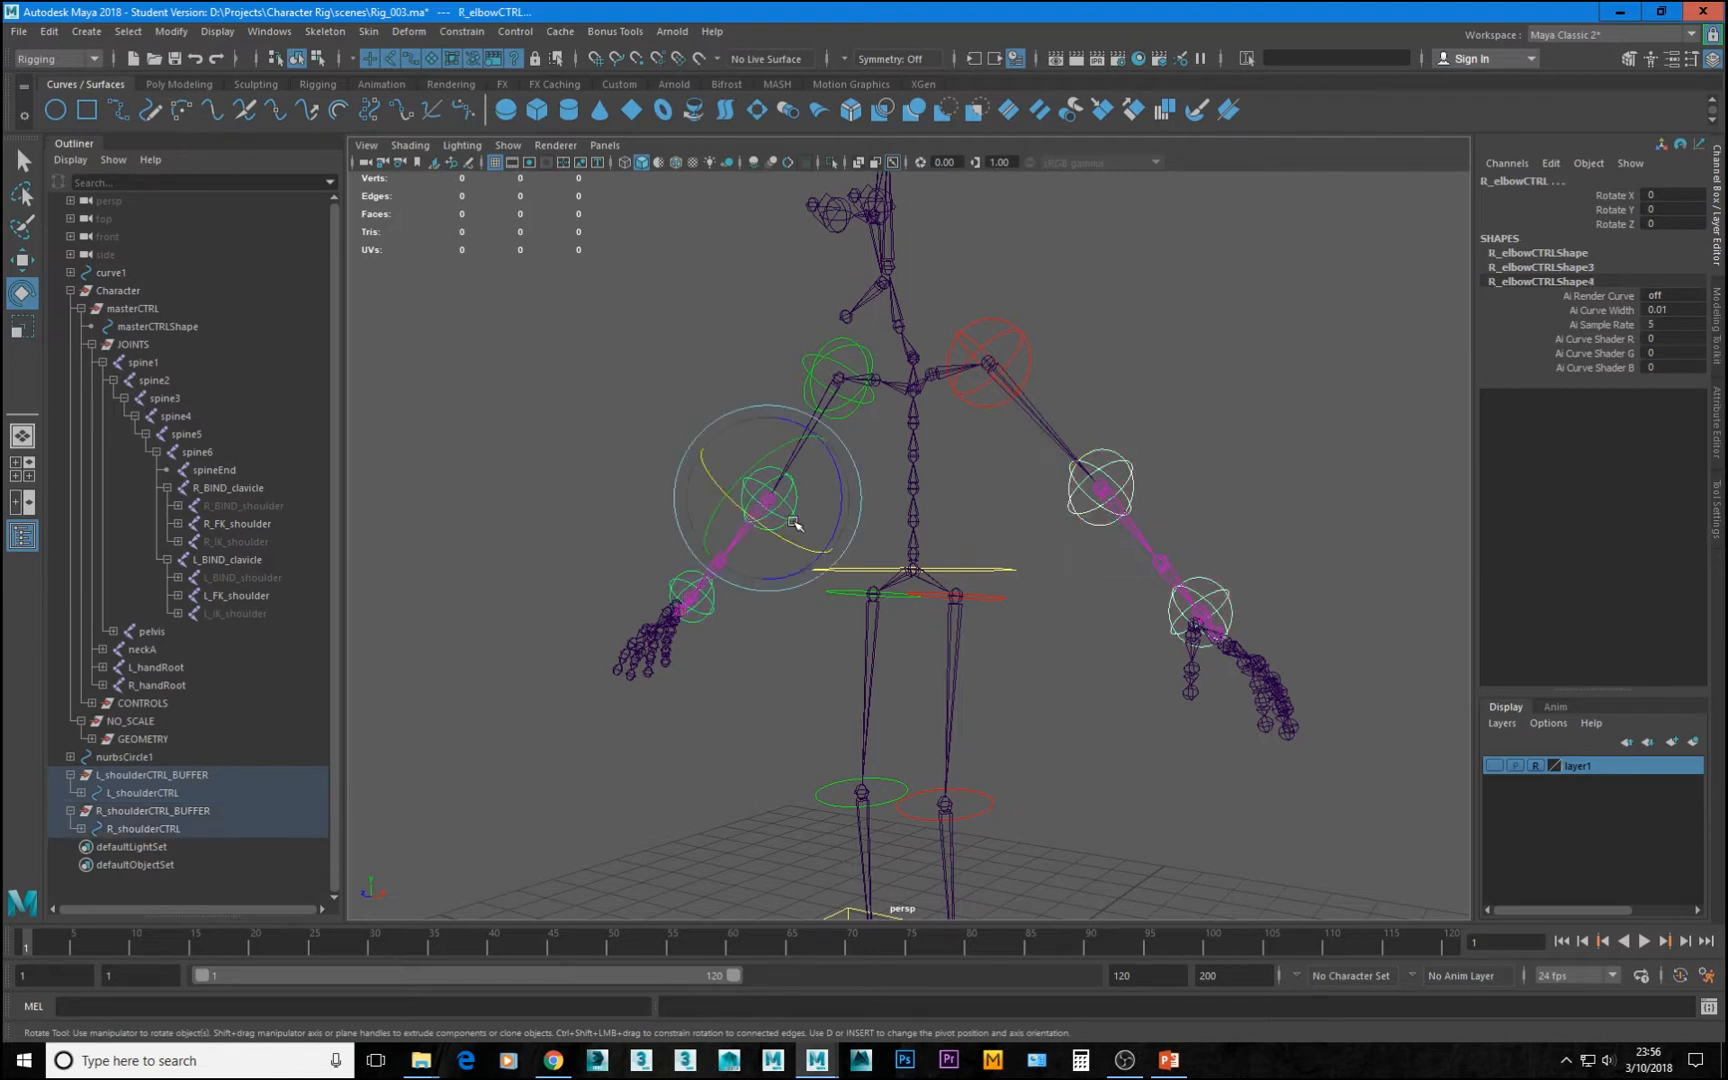
left_click(1619, 223)
left_click(1612, 195, "ctrl")
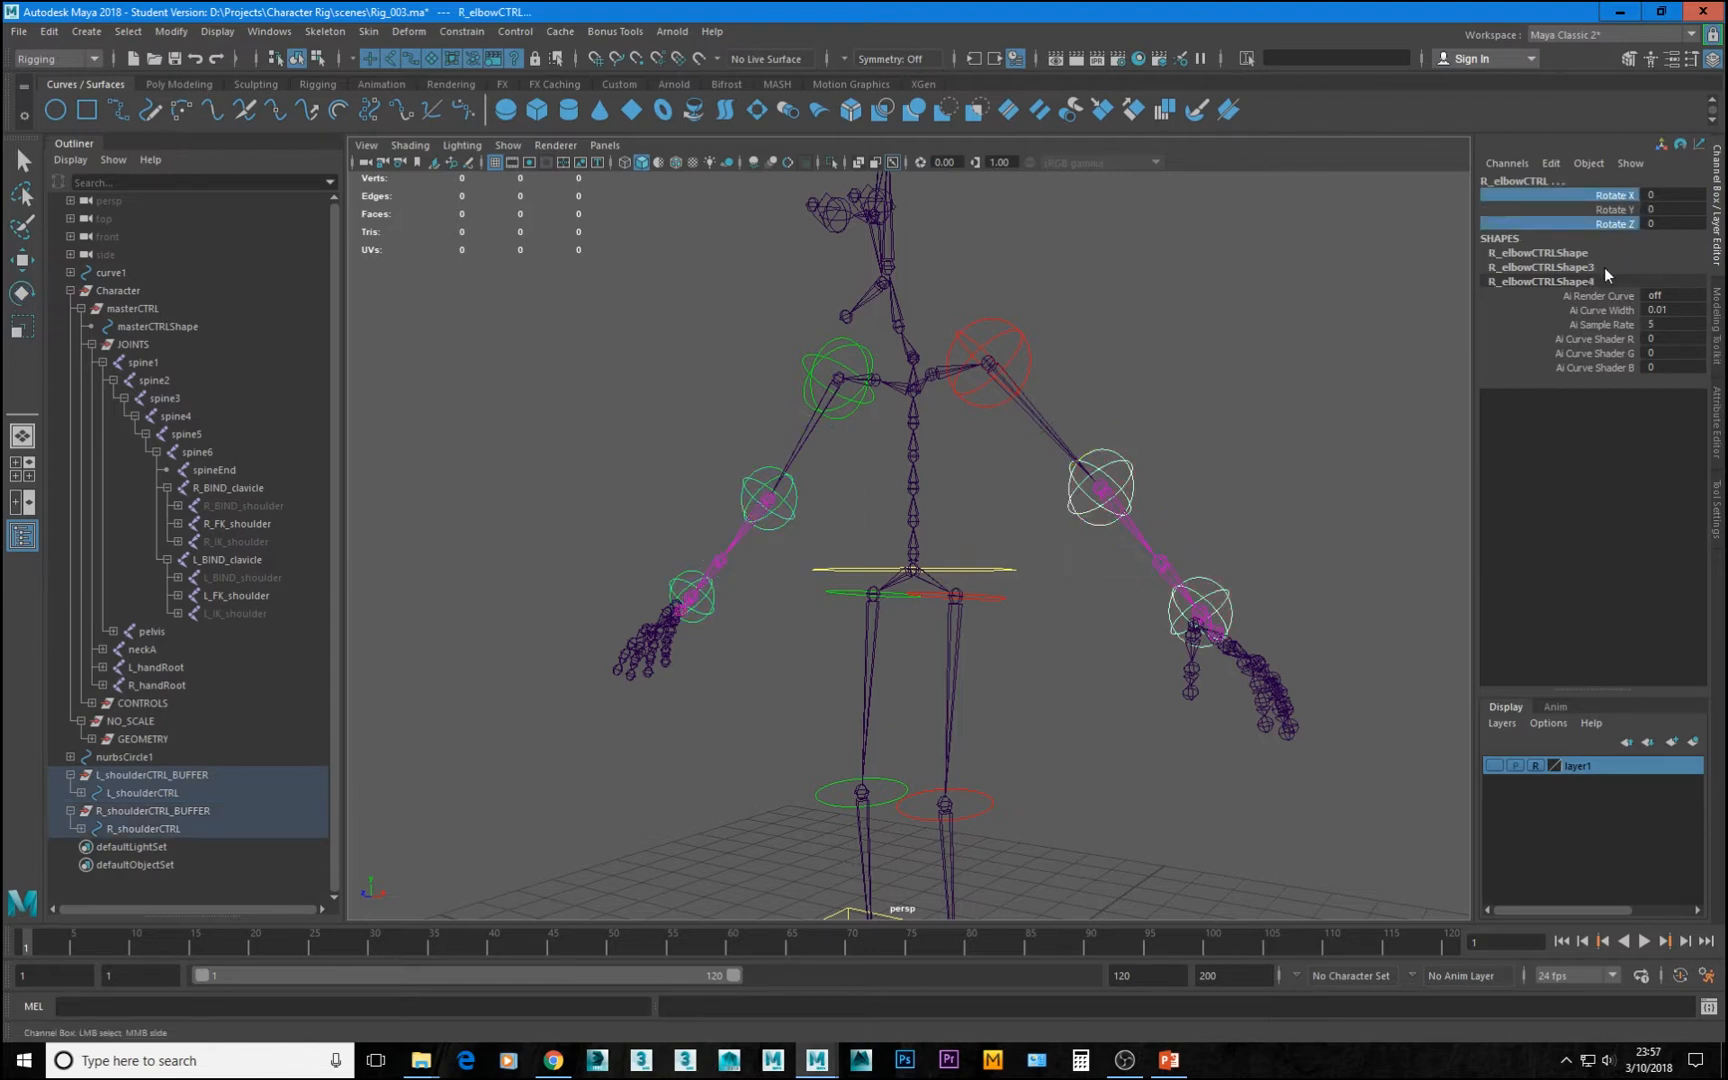
right_click(1627, 227)
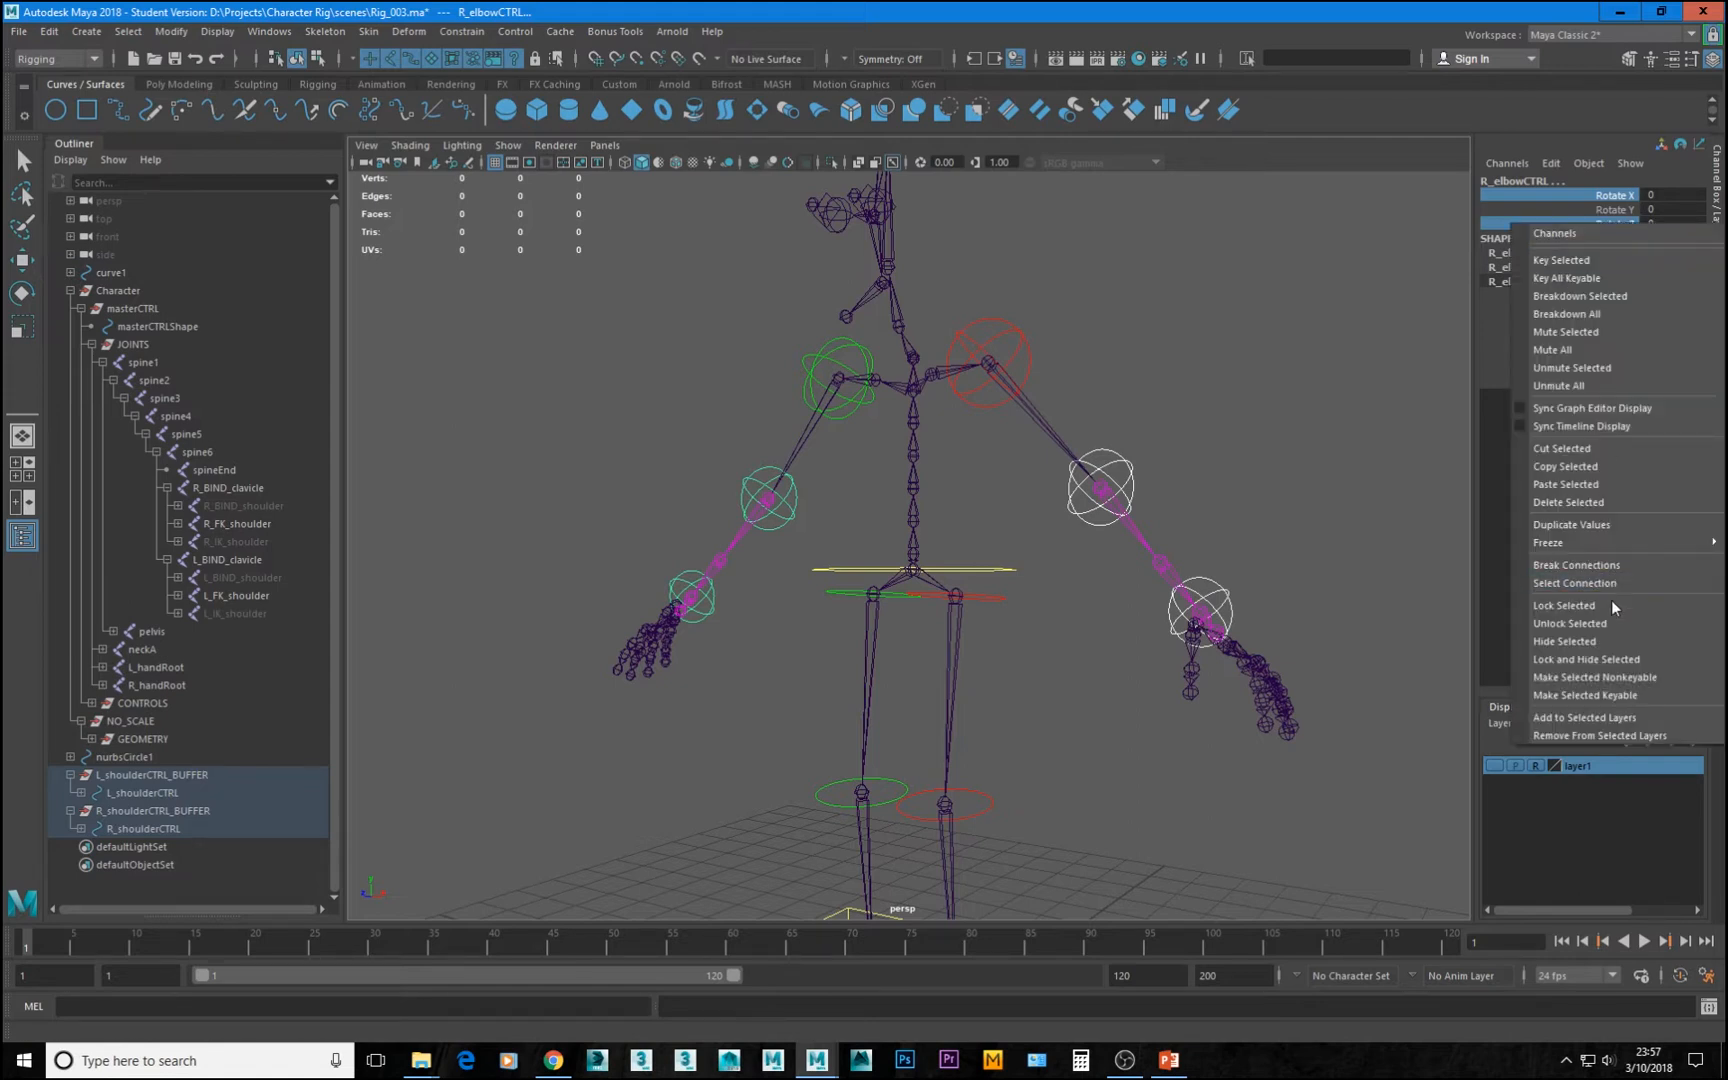
left_click(1583, 663)
Test-rotate L_elbowCTRL about its Y axis and undo the rotation
left_click(1134, 482)
left_click(1118, 454)
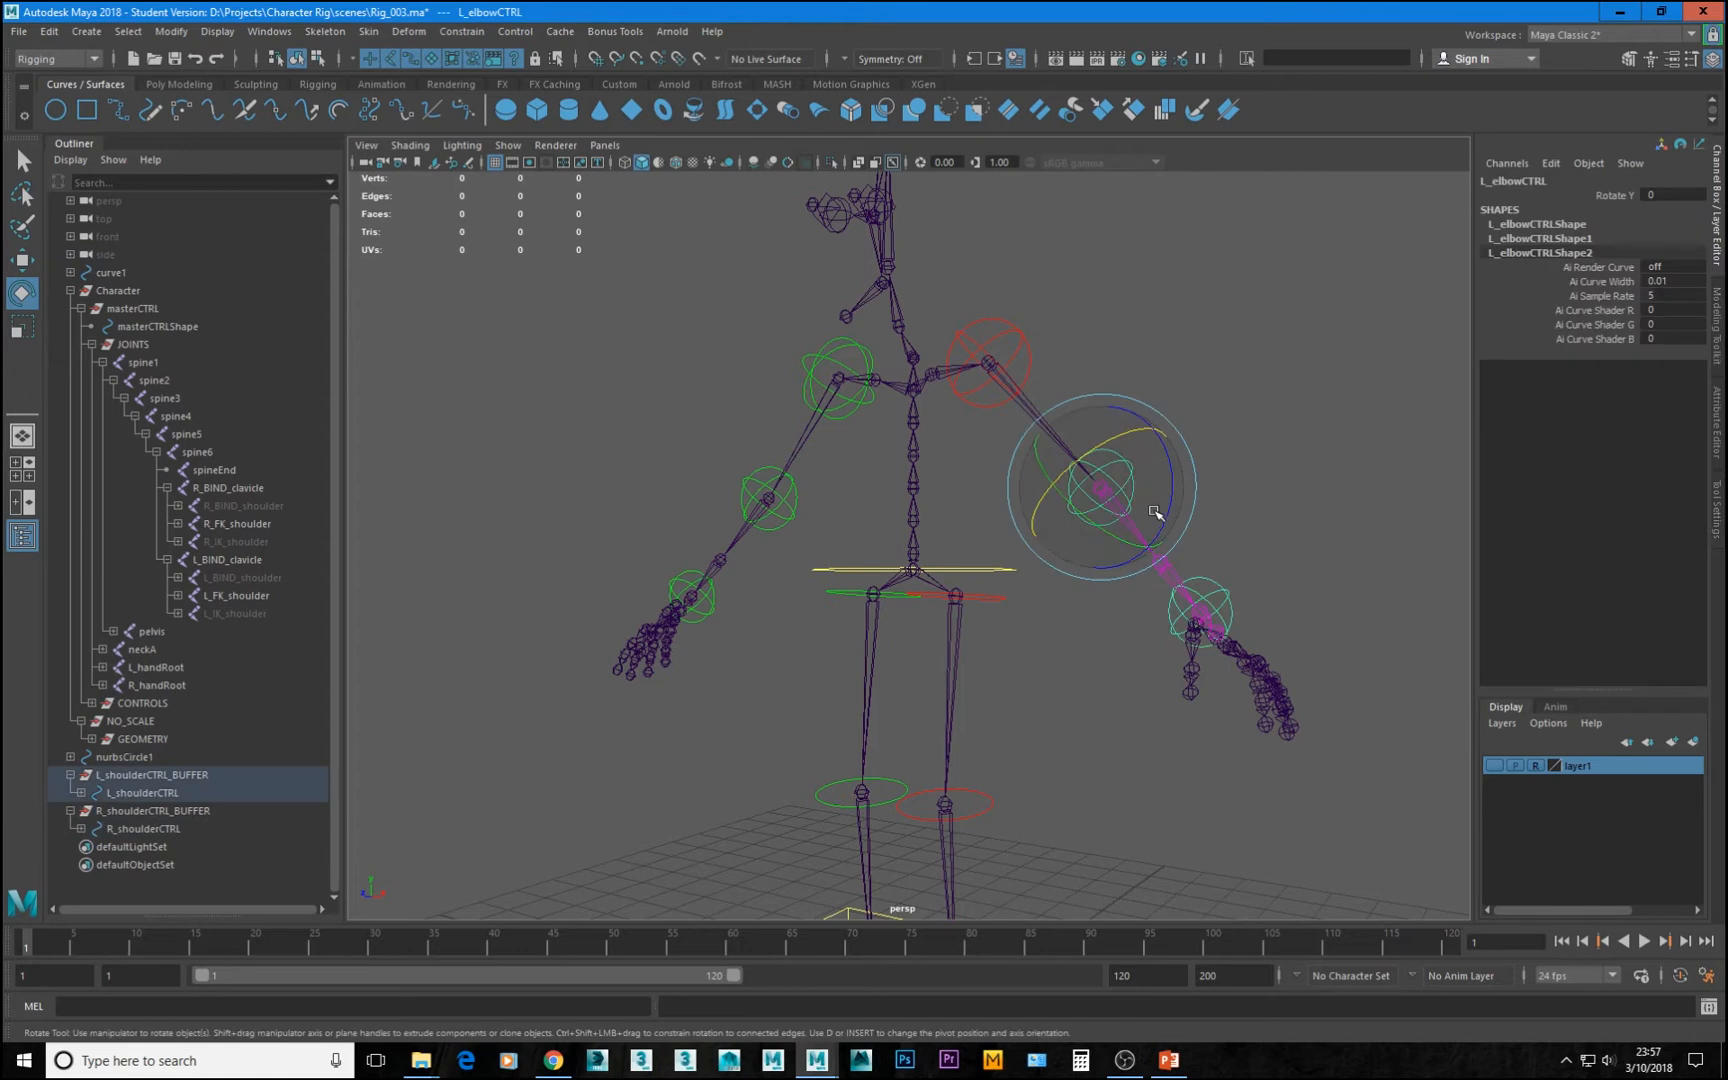
left_click_drag(1102, 528, 1026, 501)
key("ctrl+z")
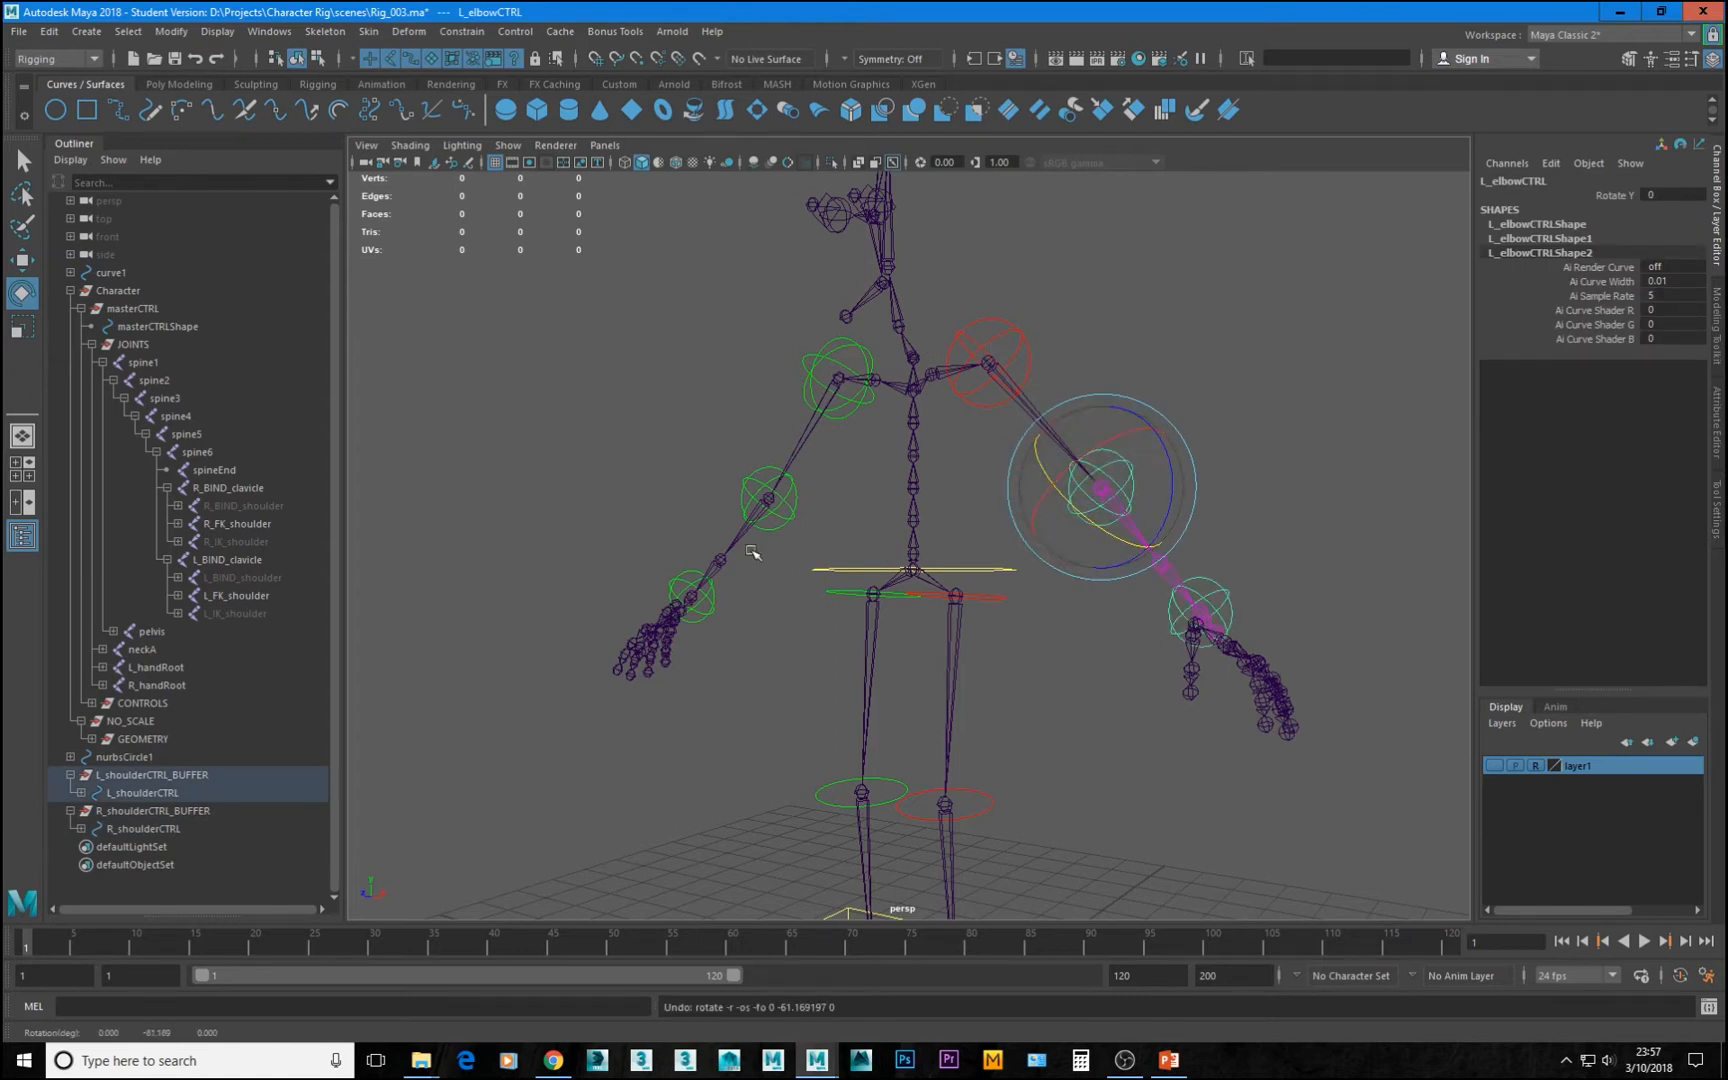
Check which channels remain on the left elbow, wrist and shoulder controls
left_click_drag(1175, 479, 1195, 566, "alt")
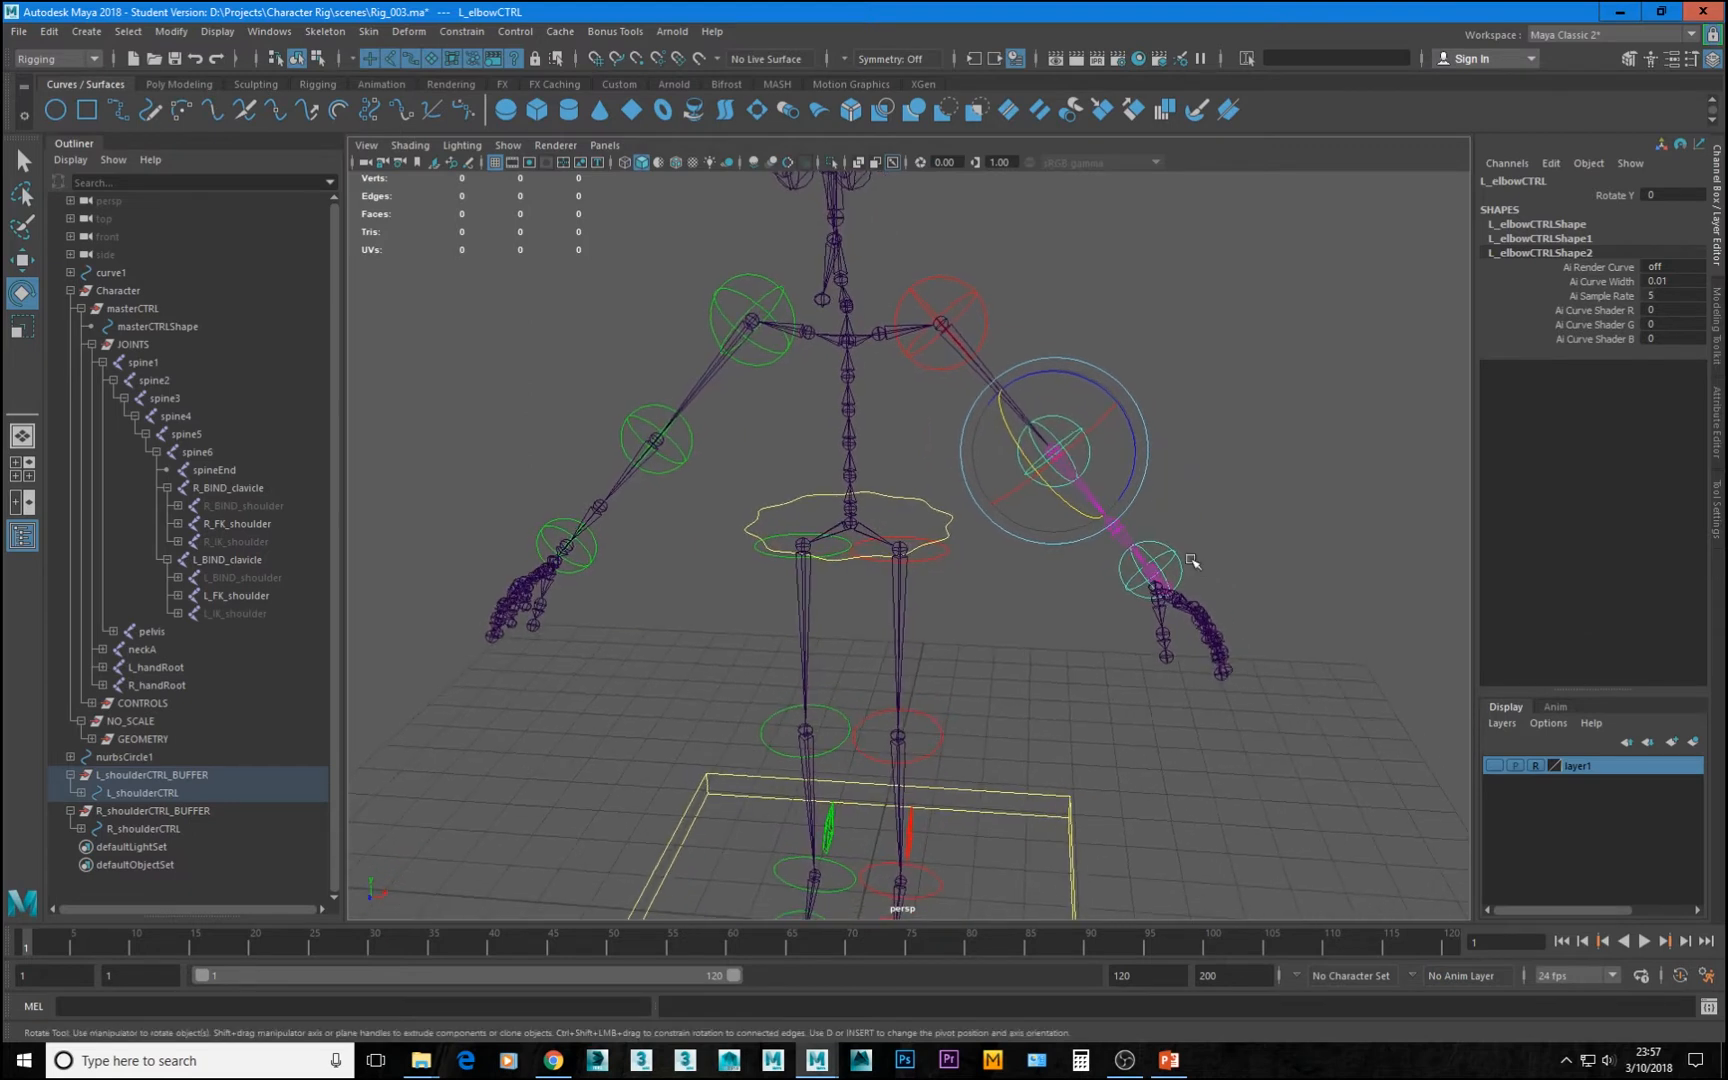
right_click_drag(1131, 499, 1380, 625, "alt")
left_click_drag(1265, 432, 1095, 447, "alt")
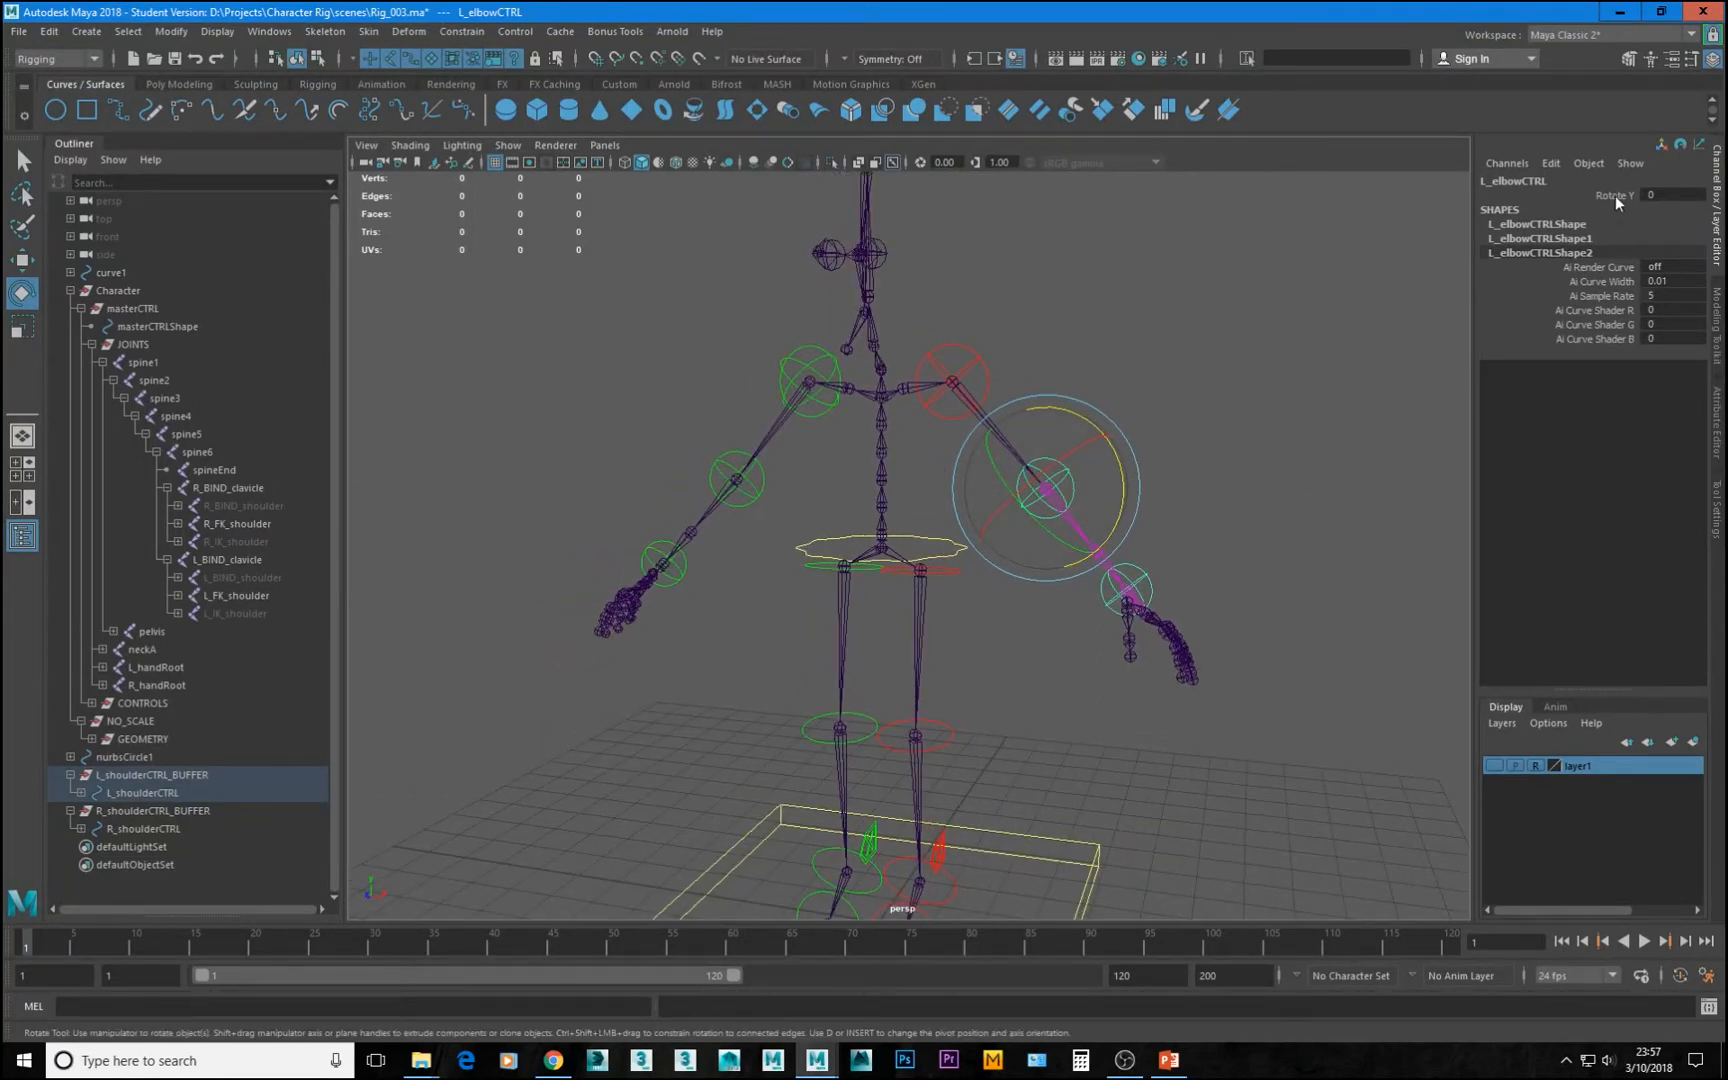
left_click(1142, 582)
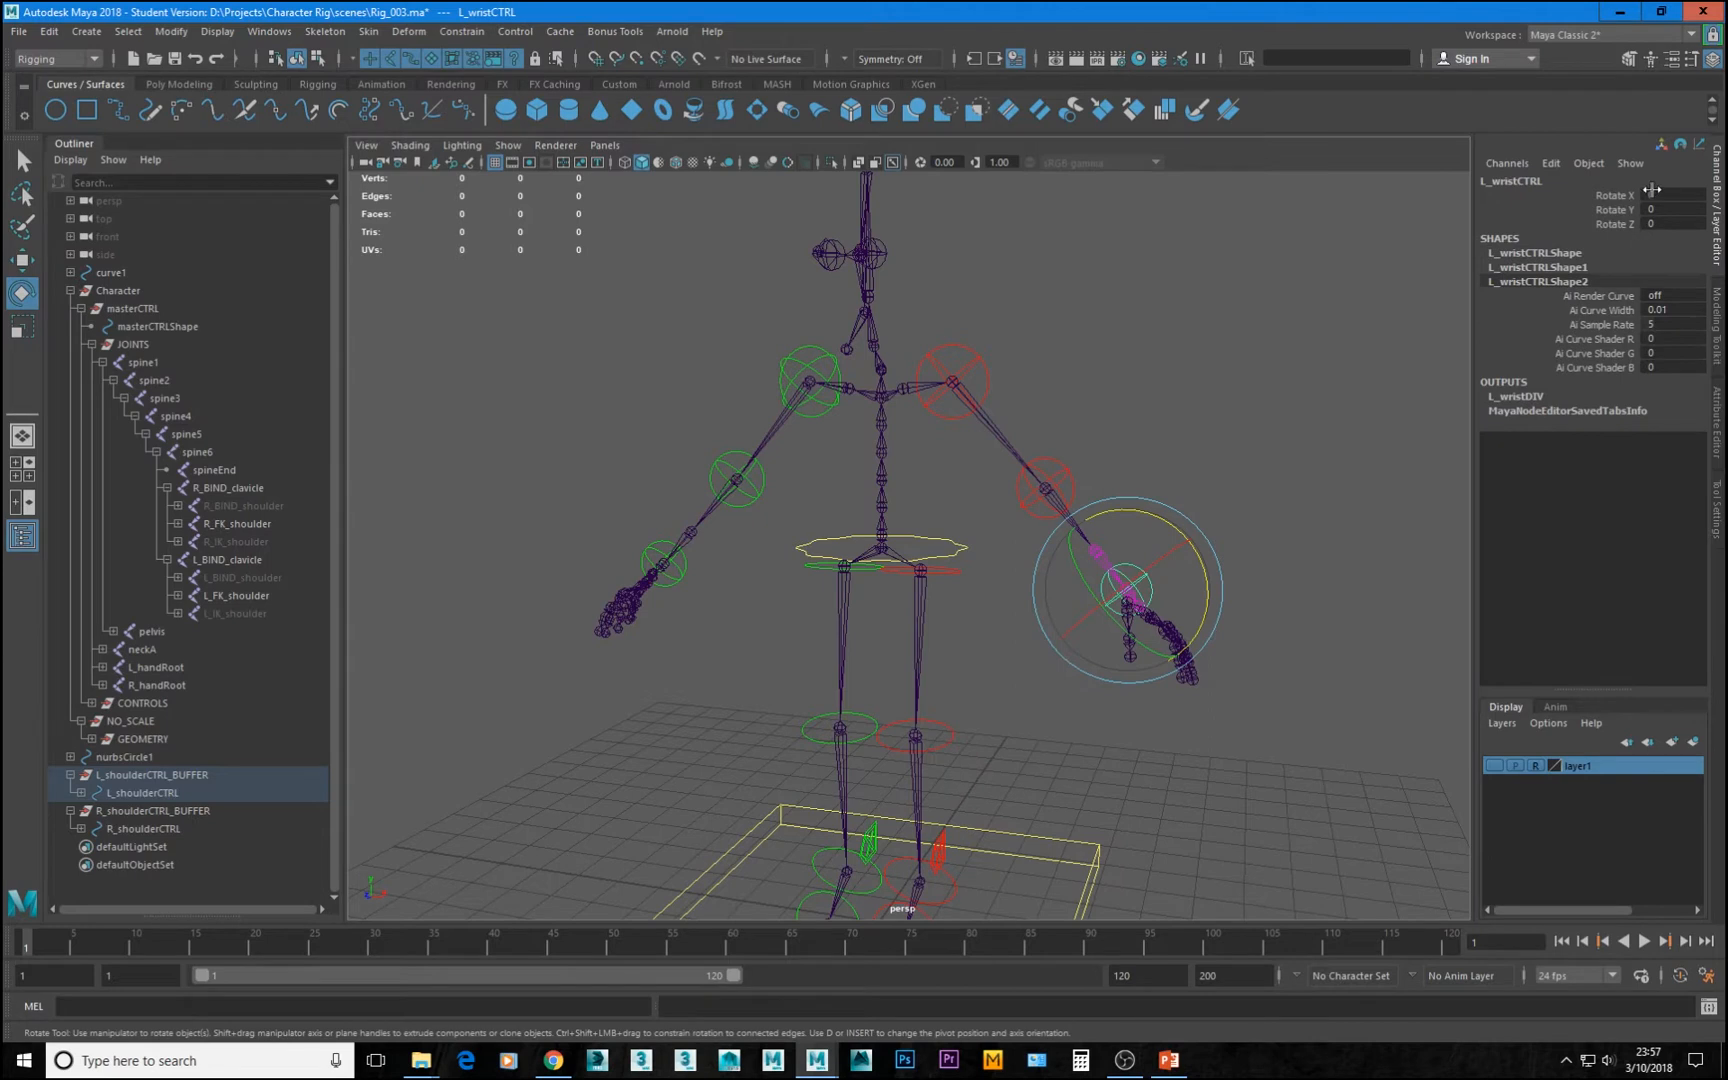
left_click(973, 362)
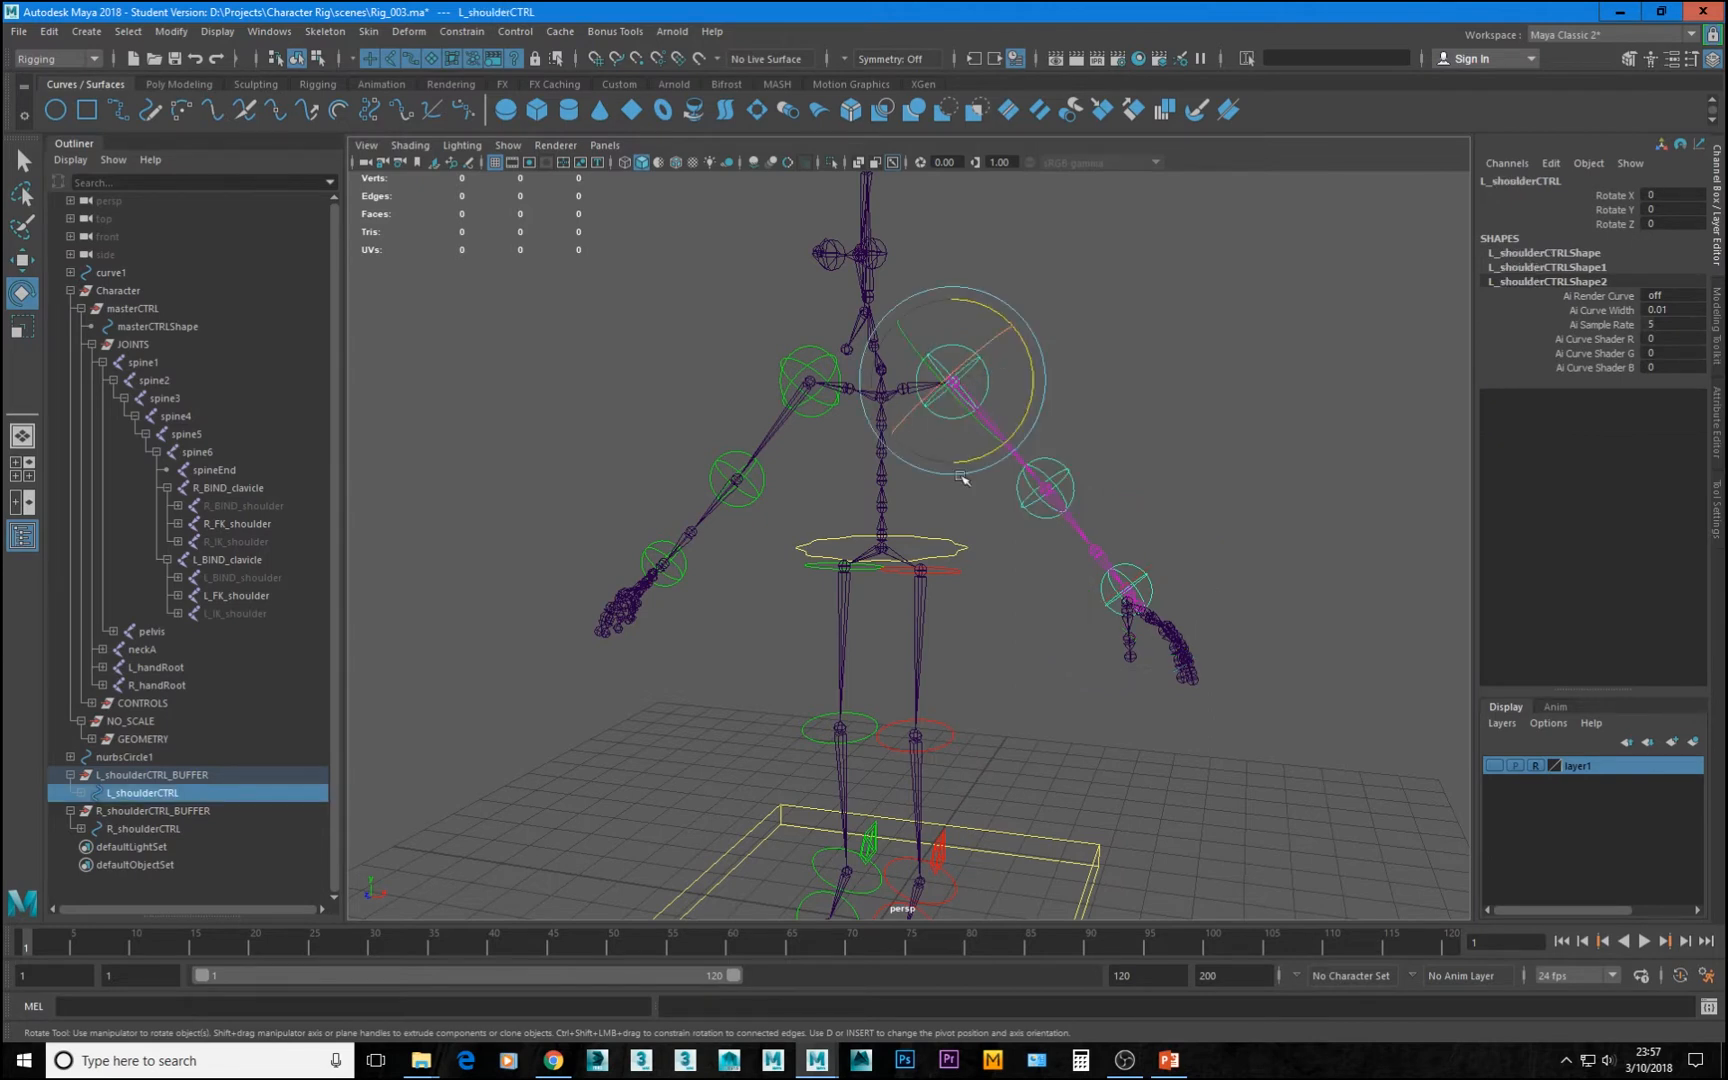
left_click_drag(973, 362, 988, 542, "alt")
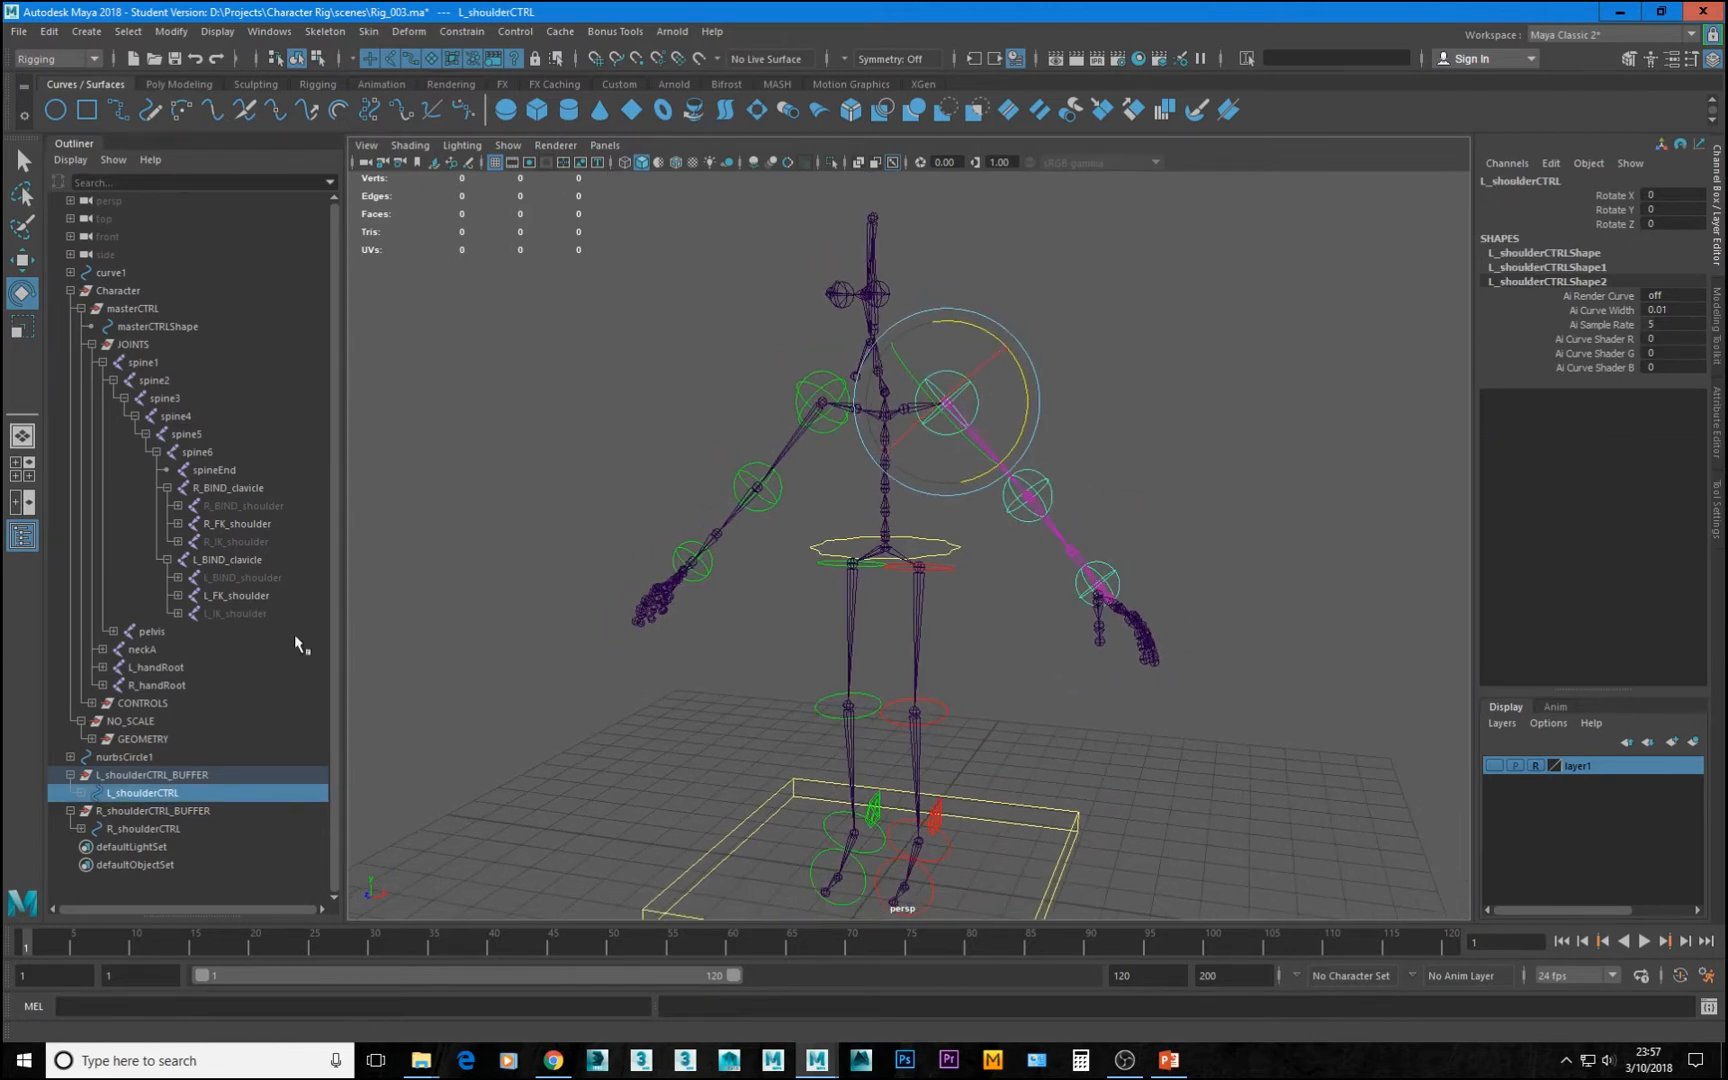
Expand the L_shoulderCTRL and R_shoulderCTRL hierarchies in the Outliner with shape nodes hidden from the list
left_click(81, 792, "shift")
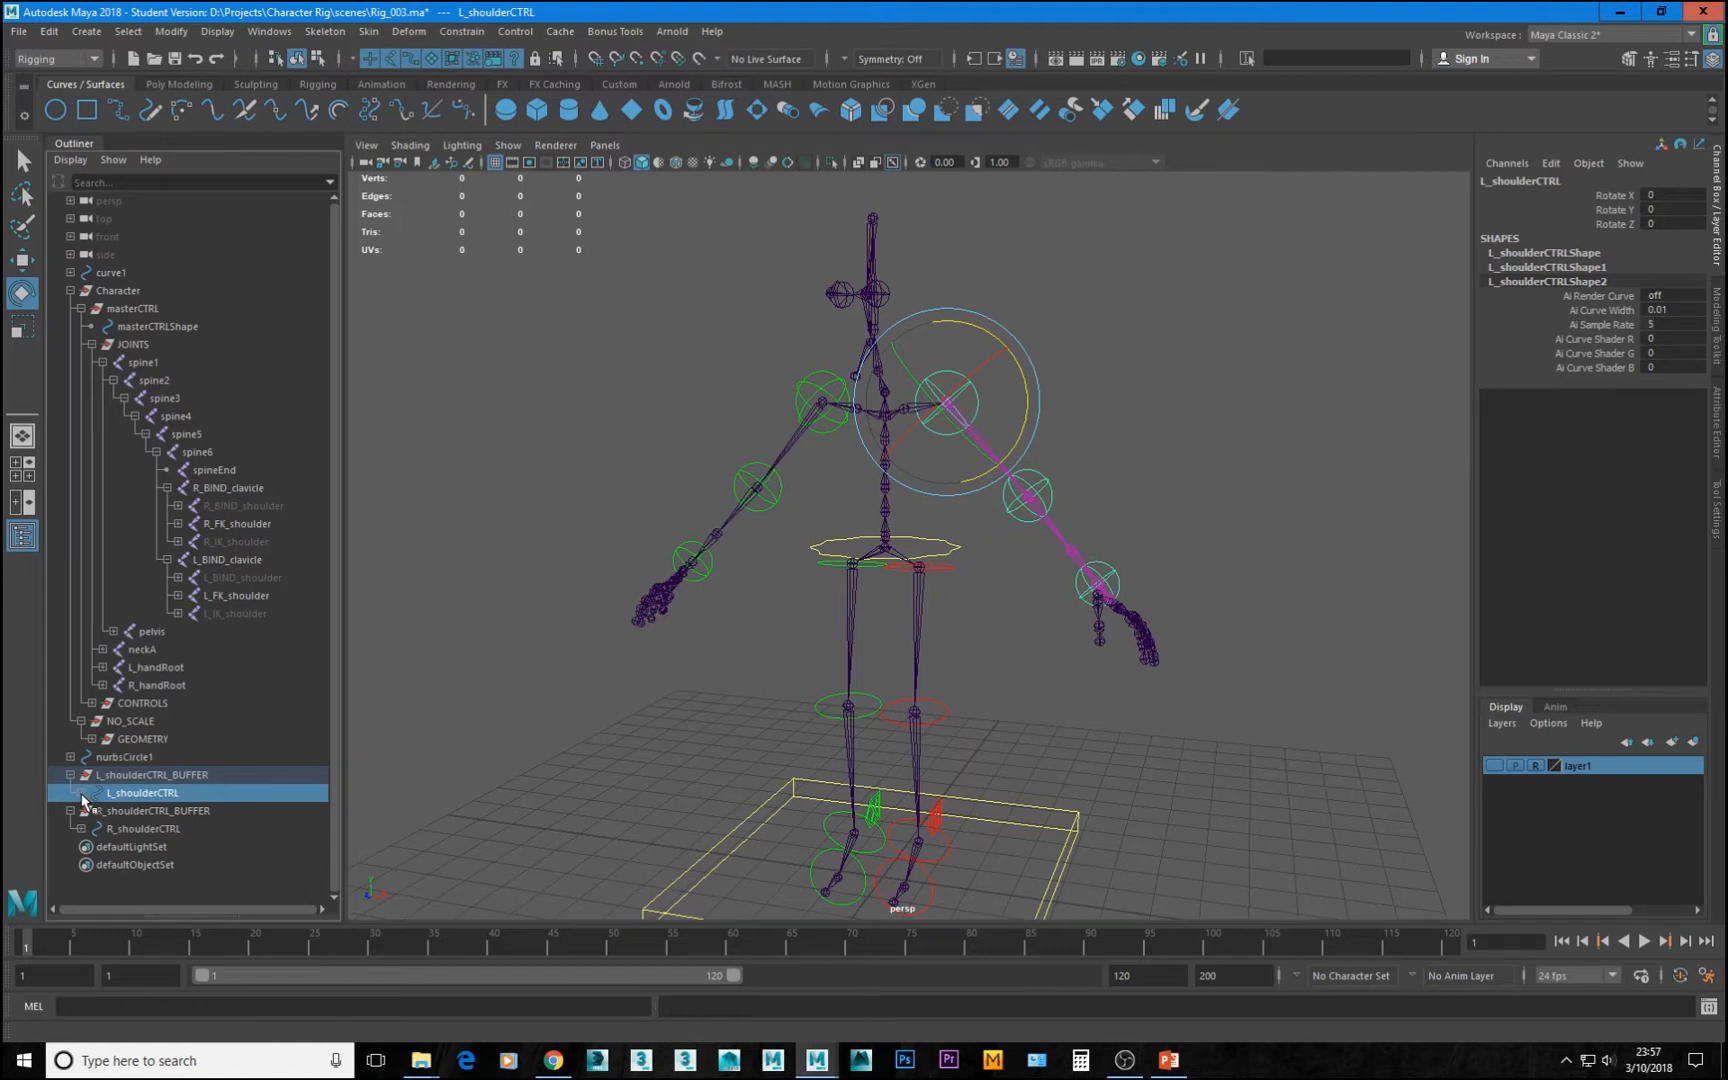
scroll(113, 828, "down", 4)
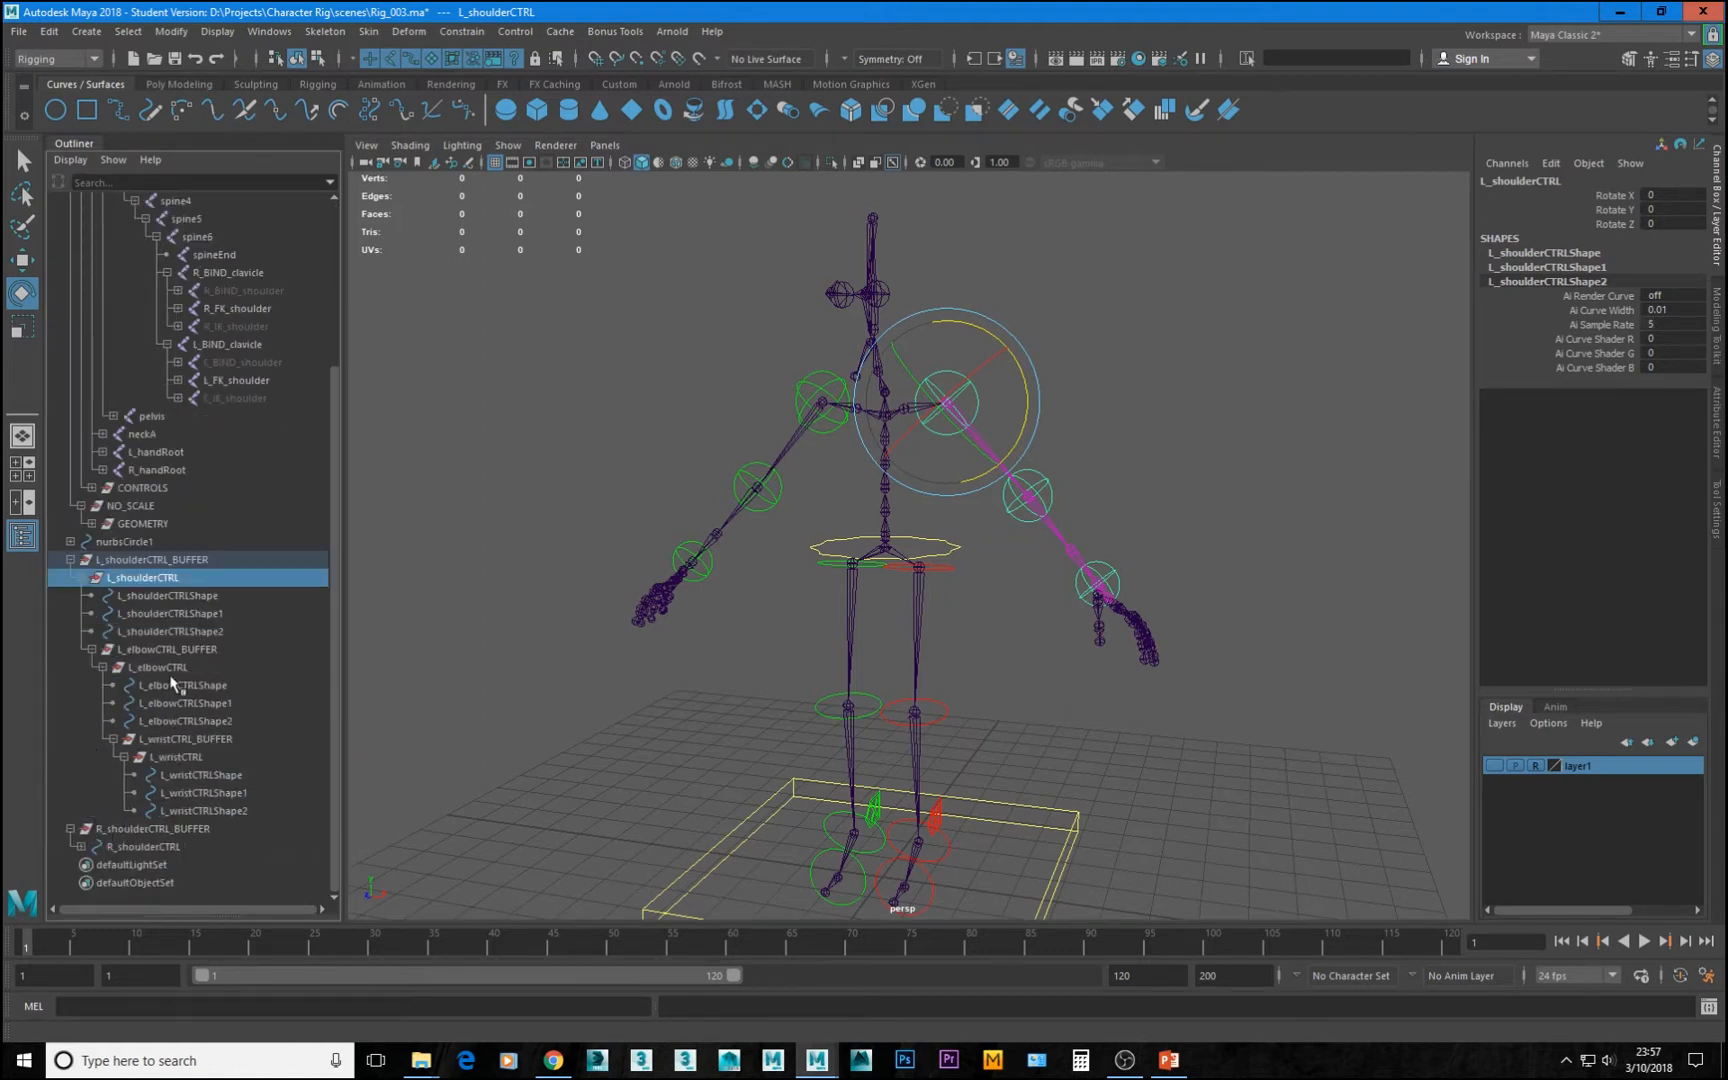
right_click(175, 579)
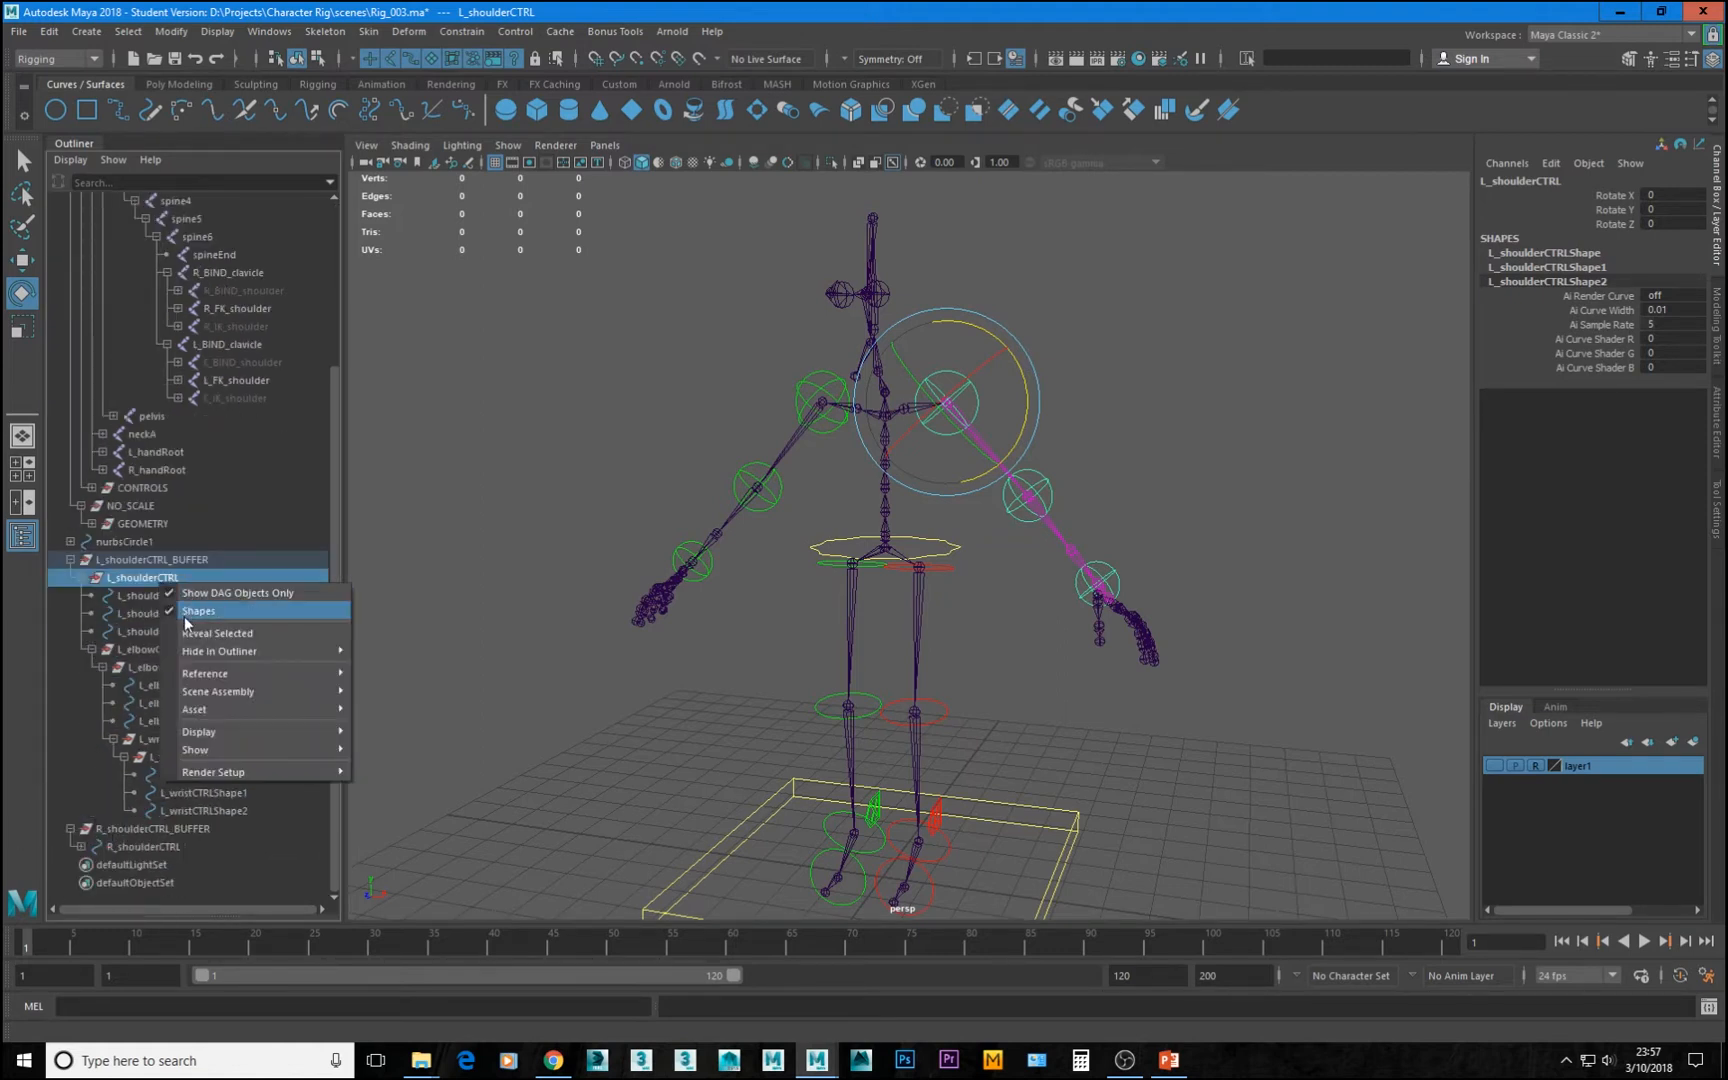
left_click(198, 611)
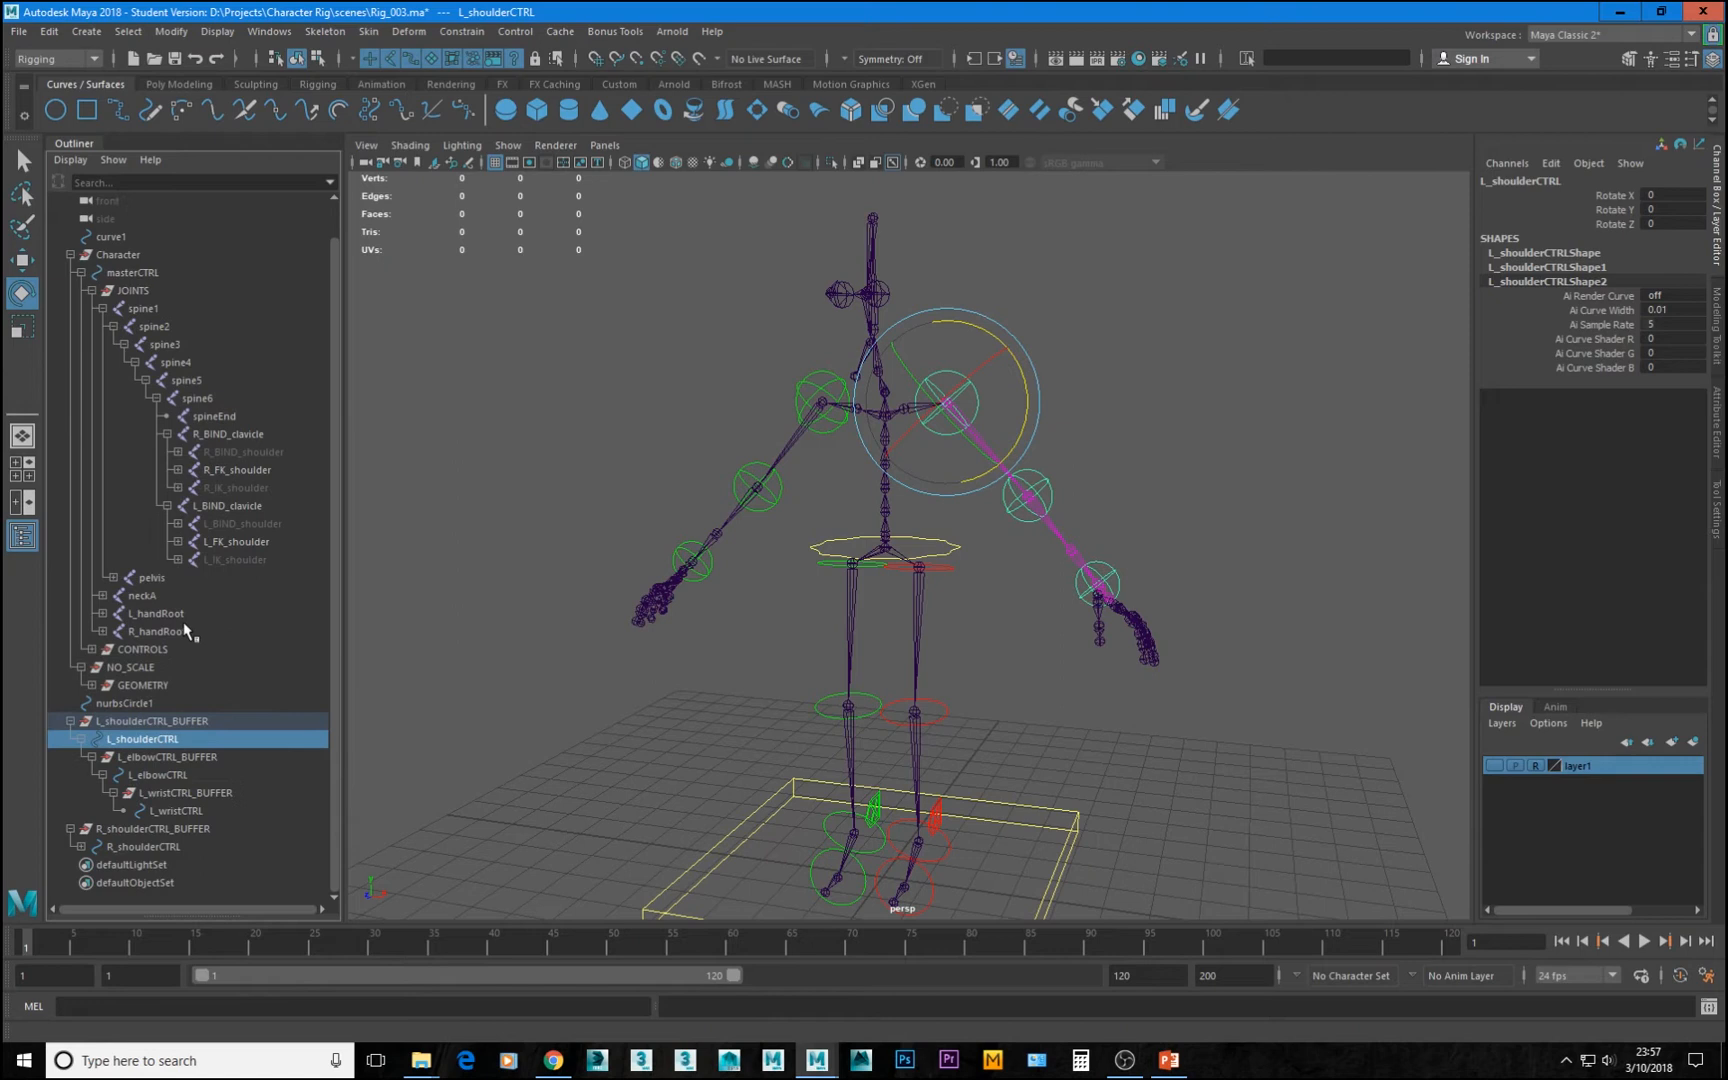
left_click(80, 845)
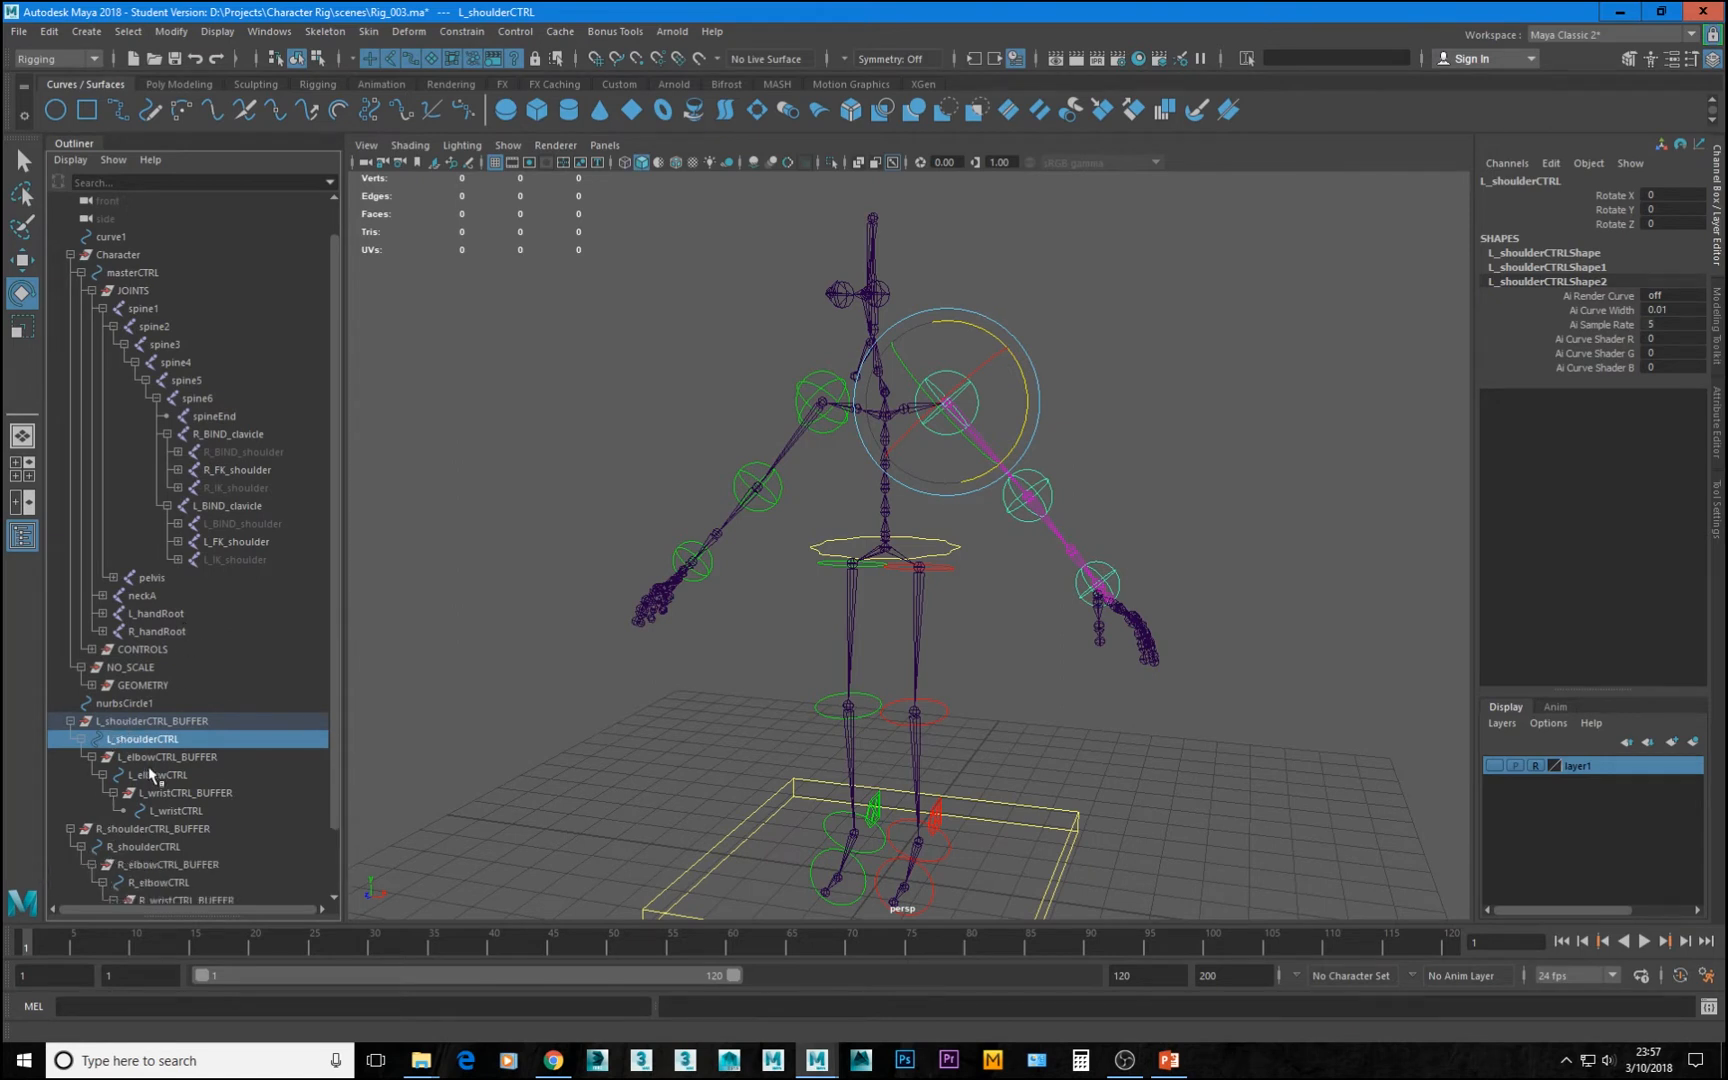
scroll(171, 738, "down", 2)
left_click(185, 758, "ctrl")
left_click(191, 793, "ctrl")
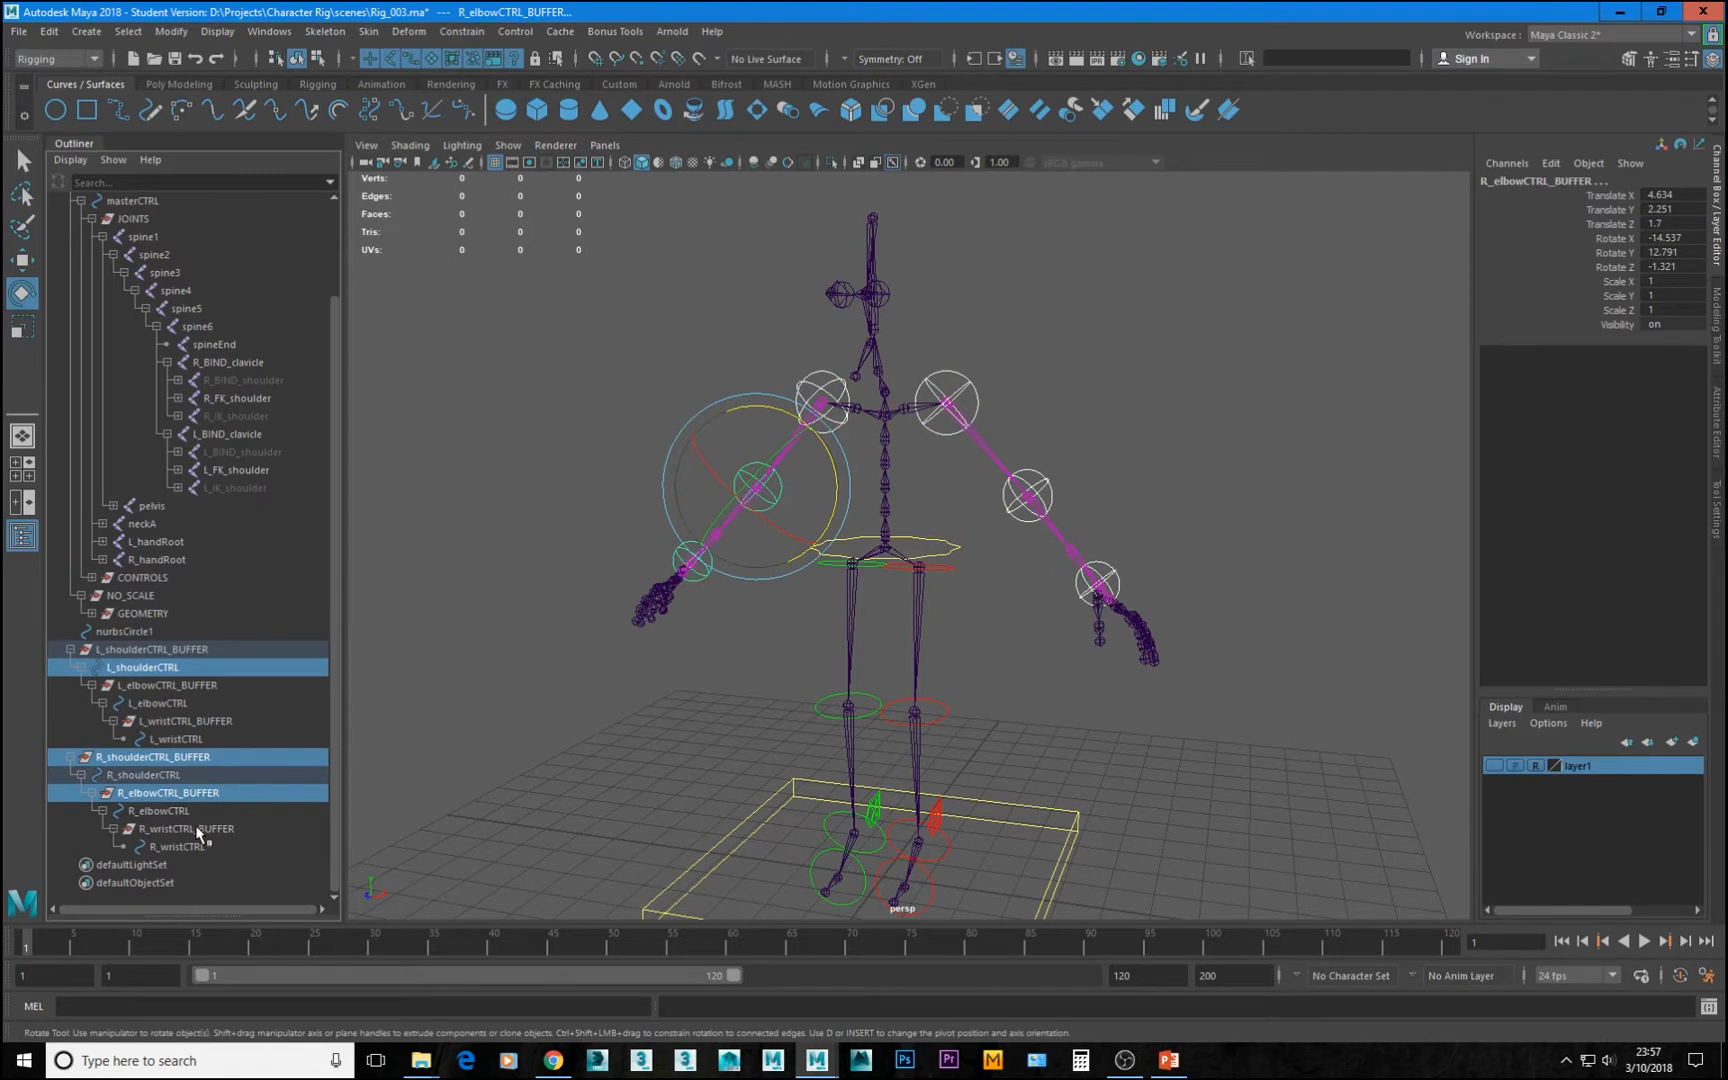
left_click(194, 828, "ctrl")
left_click(198, 721, "ctrl")
left_click(203, 685, "ctrl")
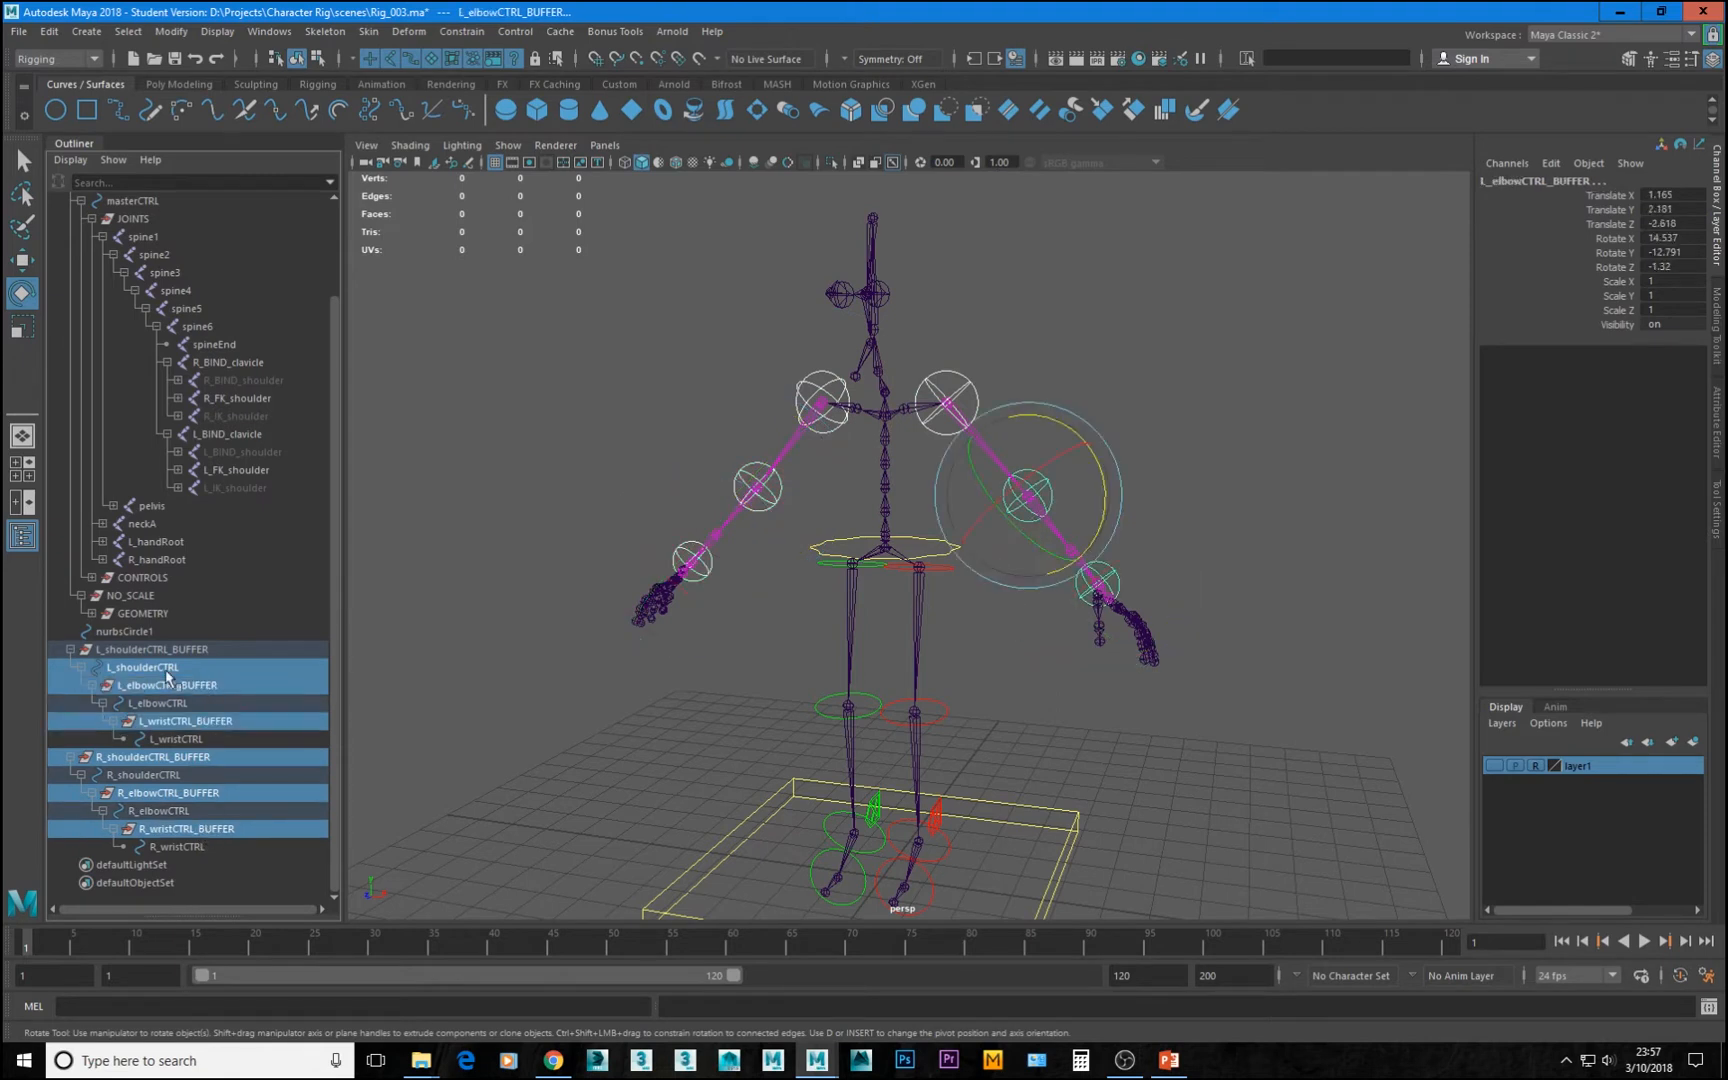
left_click(157, 669)
Lock and hide all Translate, Rotate and Scale channels on the six left and right shoulder, elbow and wrist control BUFFER groups
left_click(178, 652)
left_click(201, 686, "ctrl")
left_click(195, 721, "ctrl")
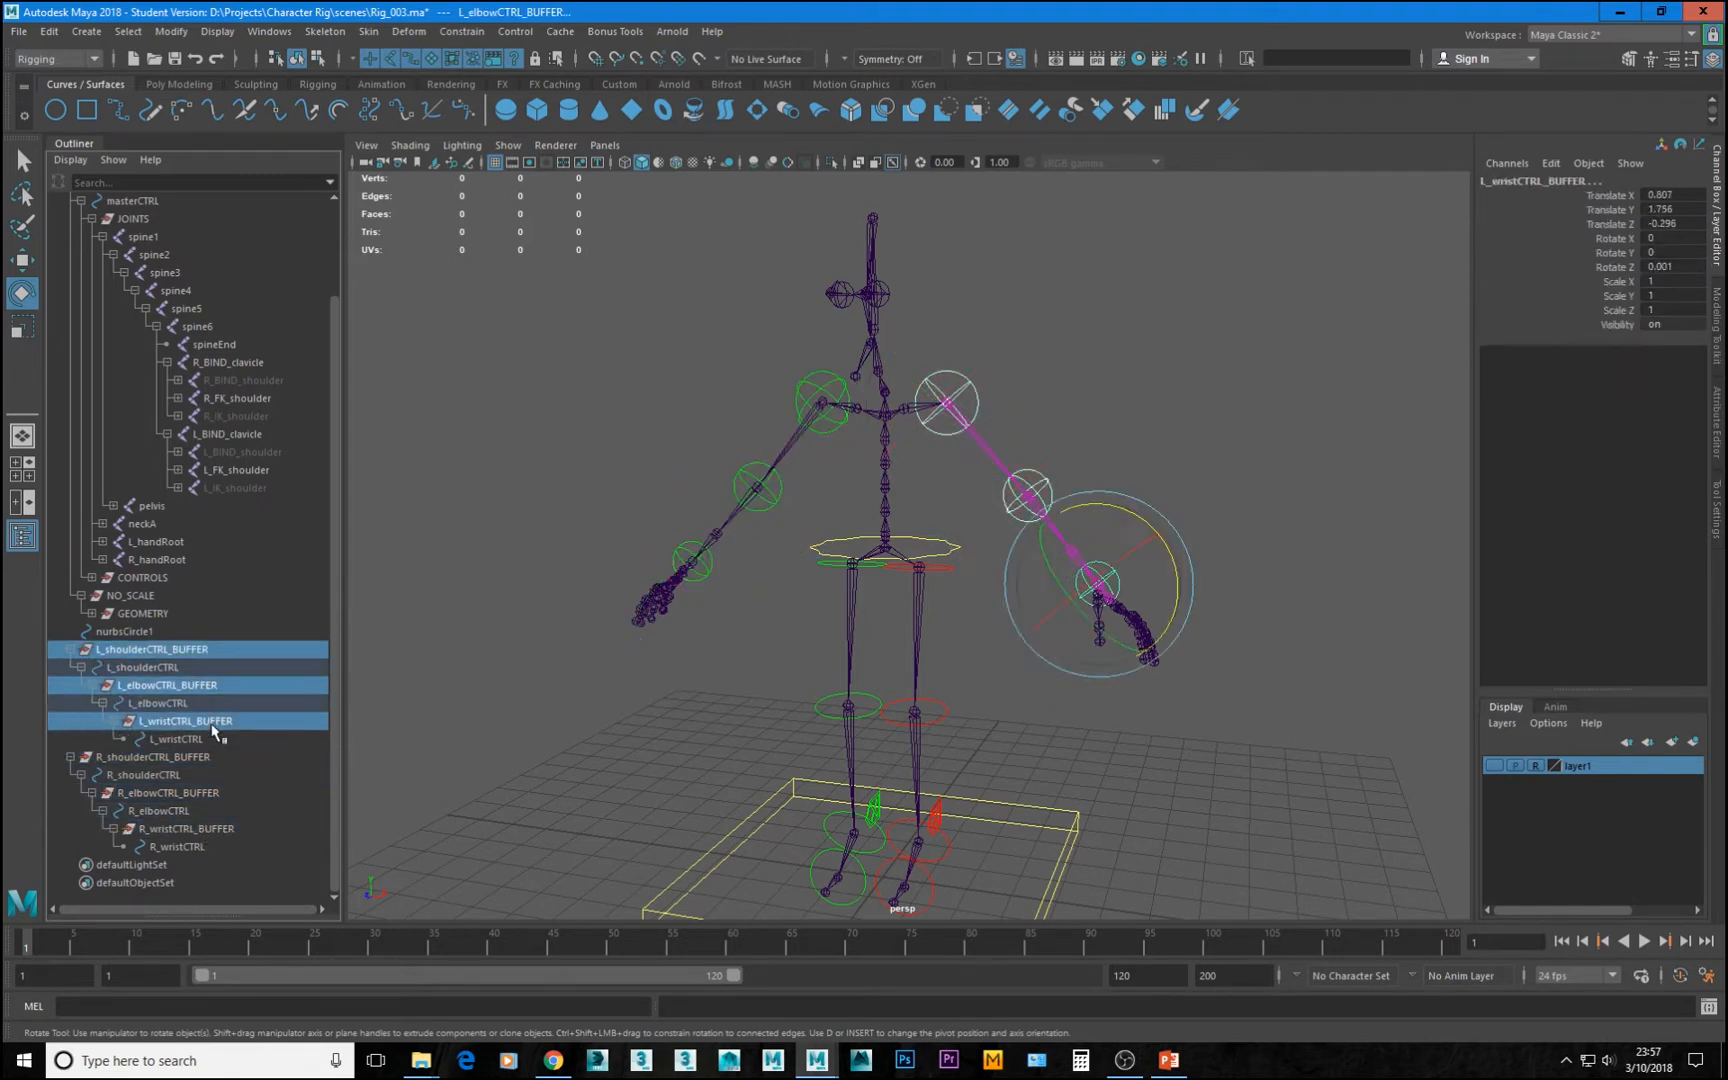
left_click(190, 758, "ctrl")
left_click(181, 792, "ctrl")
left_click(190, 829, "ctrl")
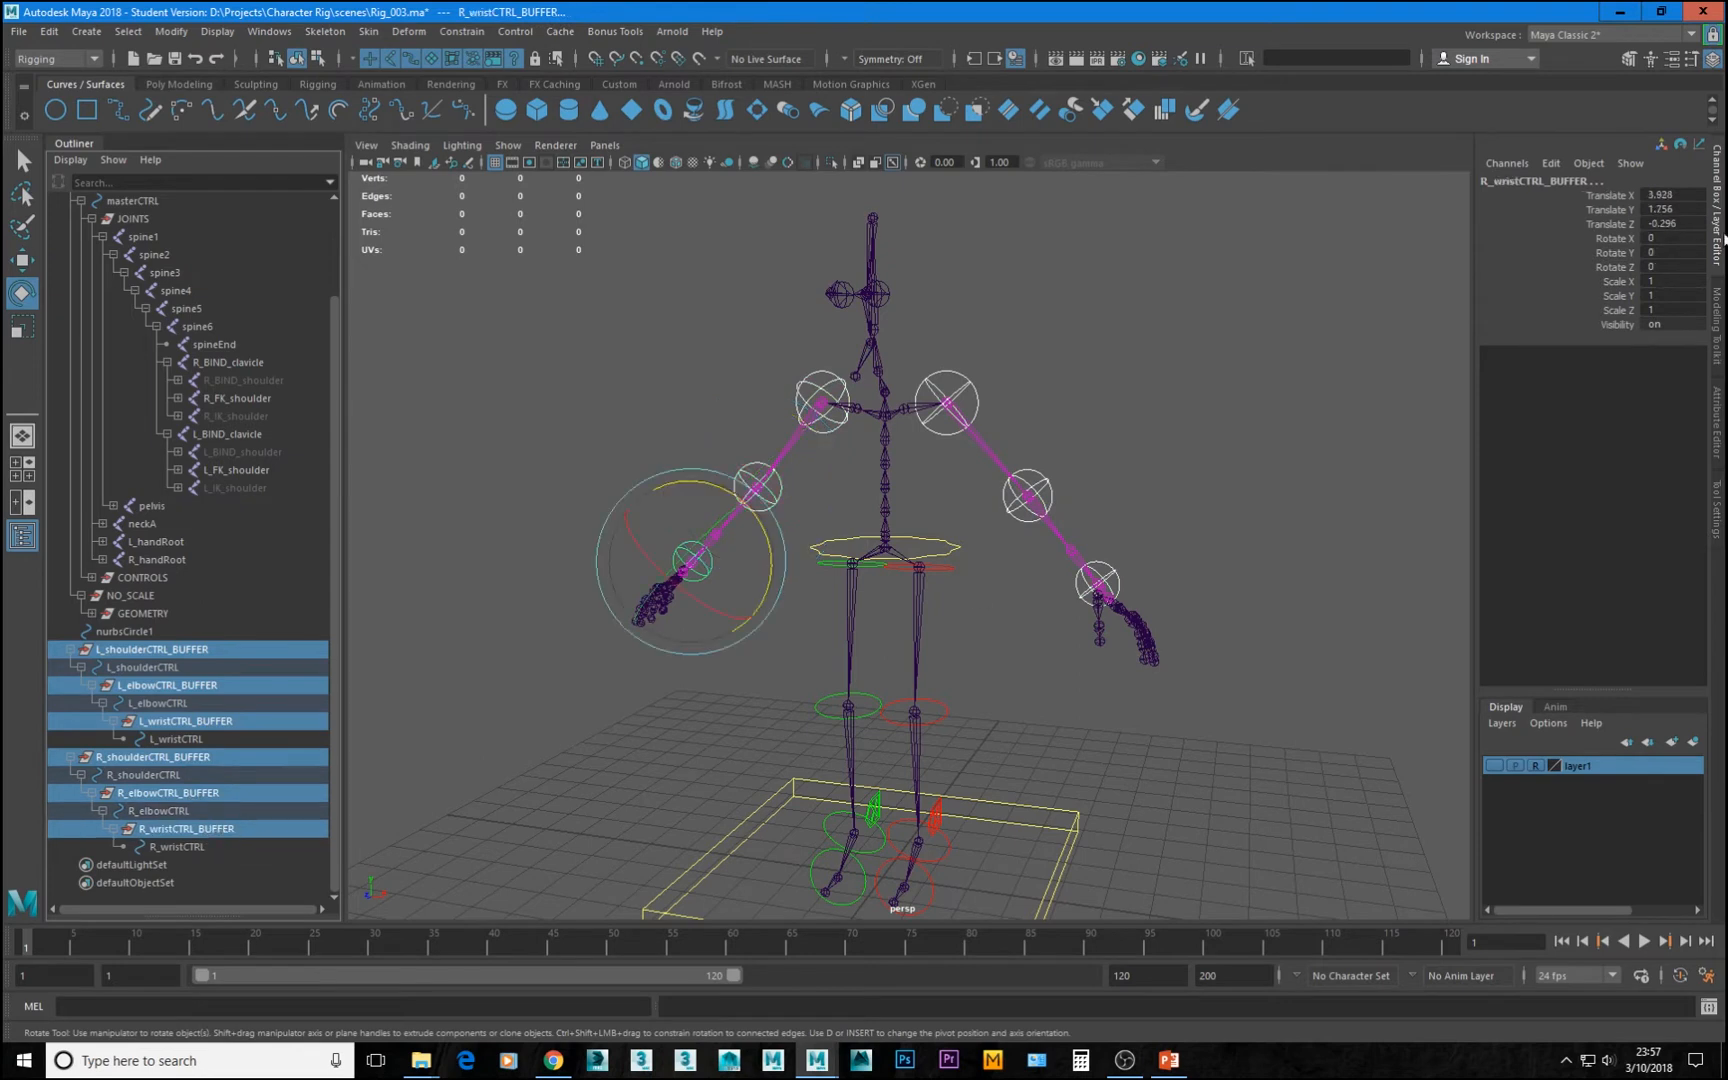
left_click_drag(1612, 196, 1595, 323)
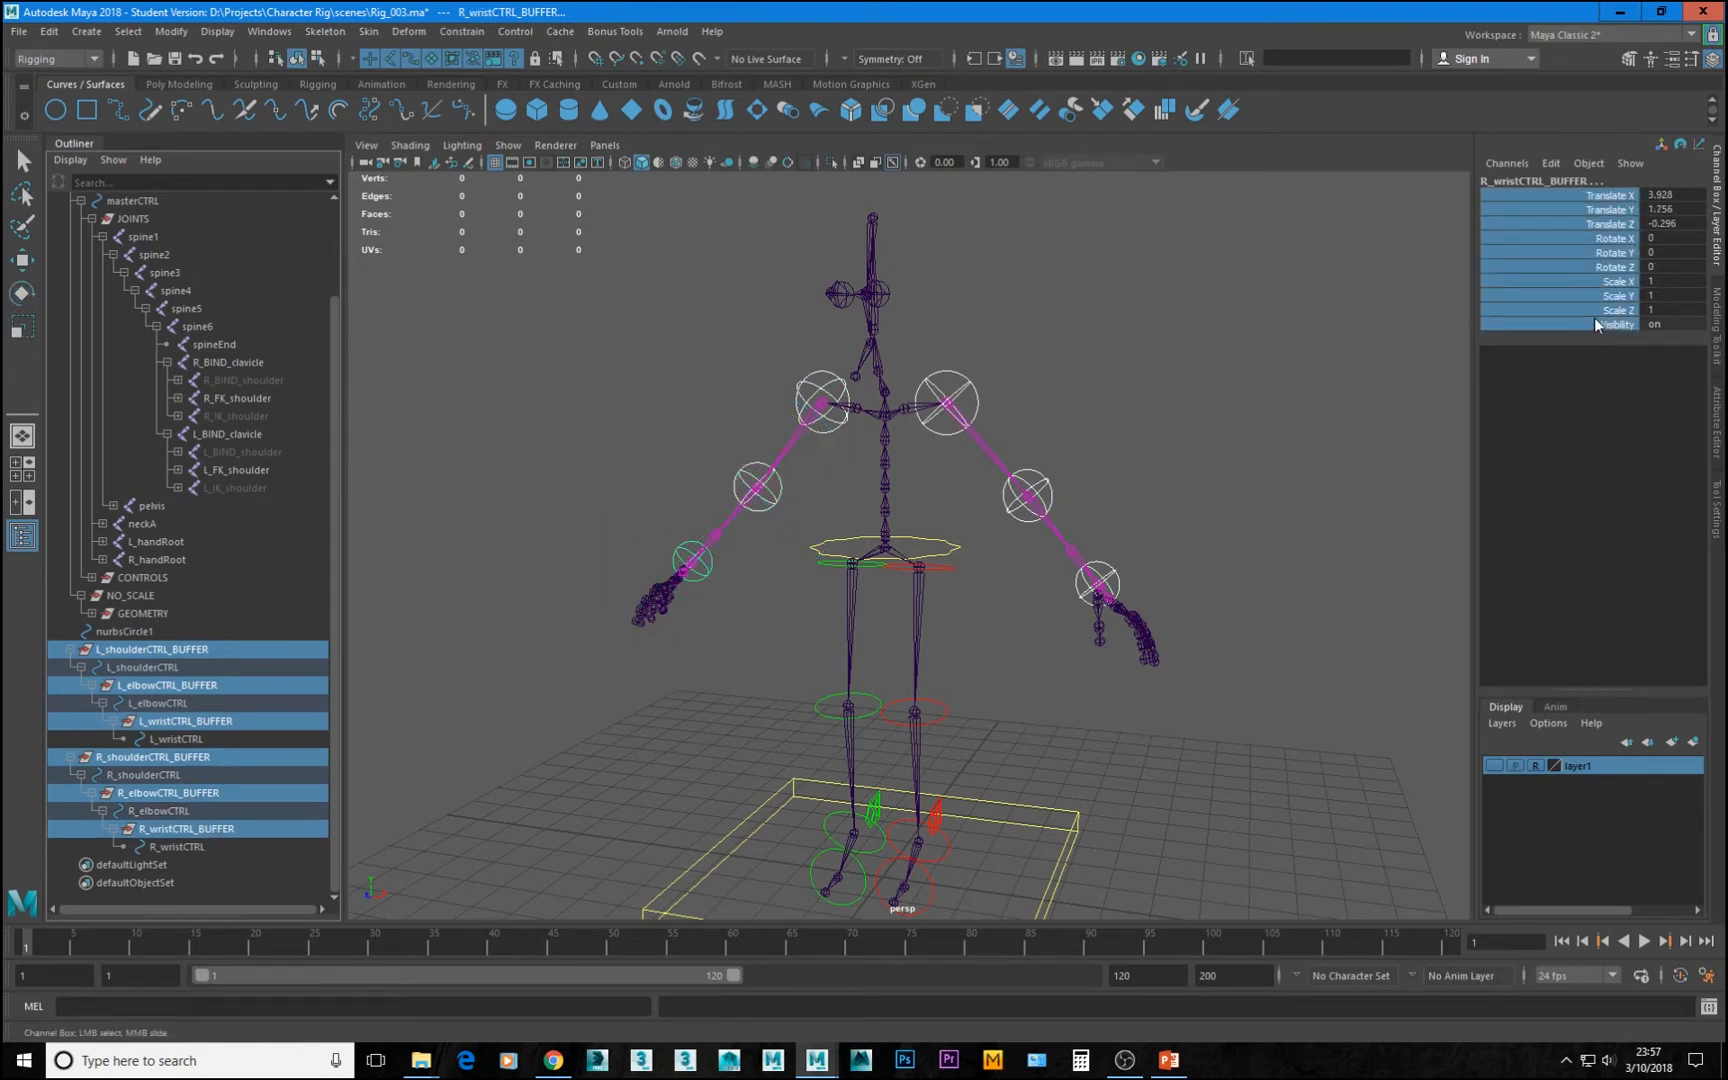
left_click(1596, 323)
left_click_drag(1633, 195, 1614, 314)
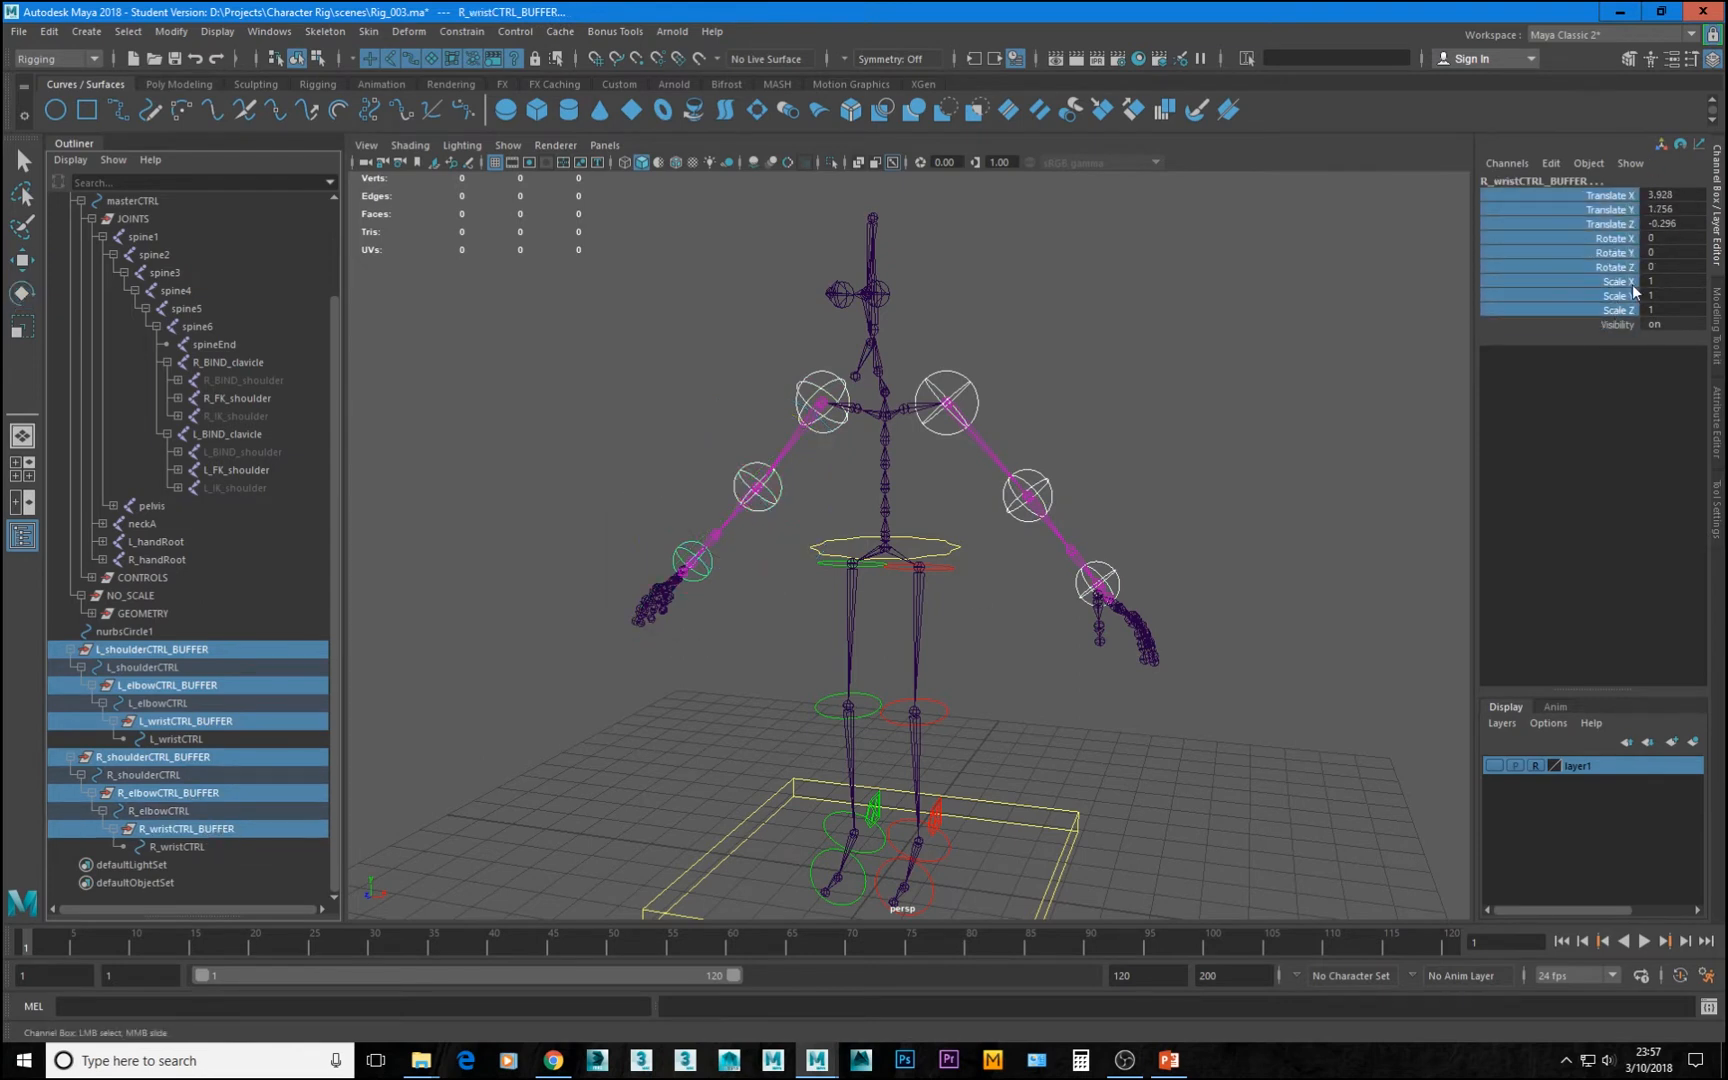
right_click(1635, 277)
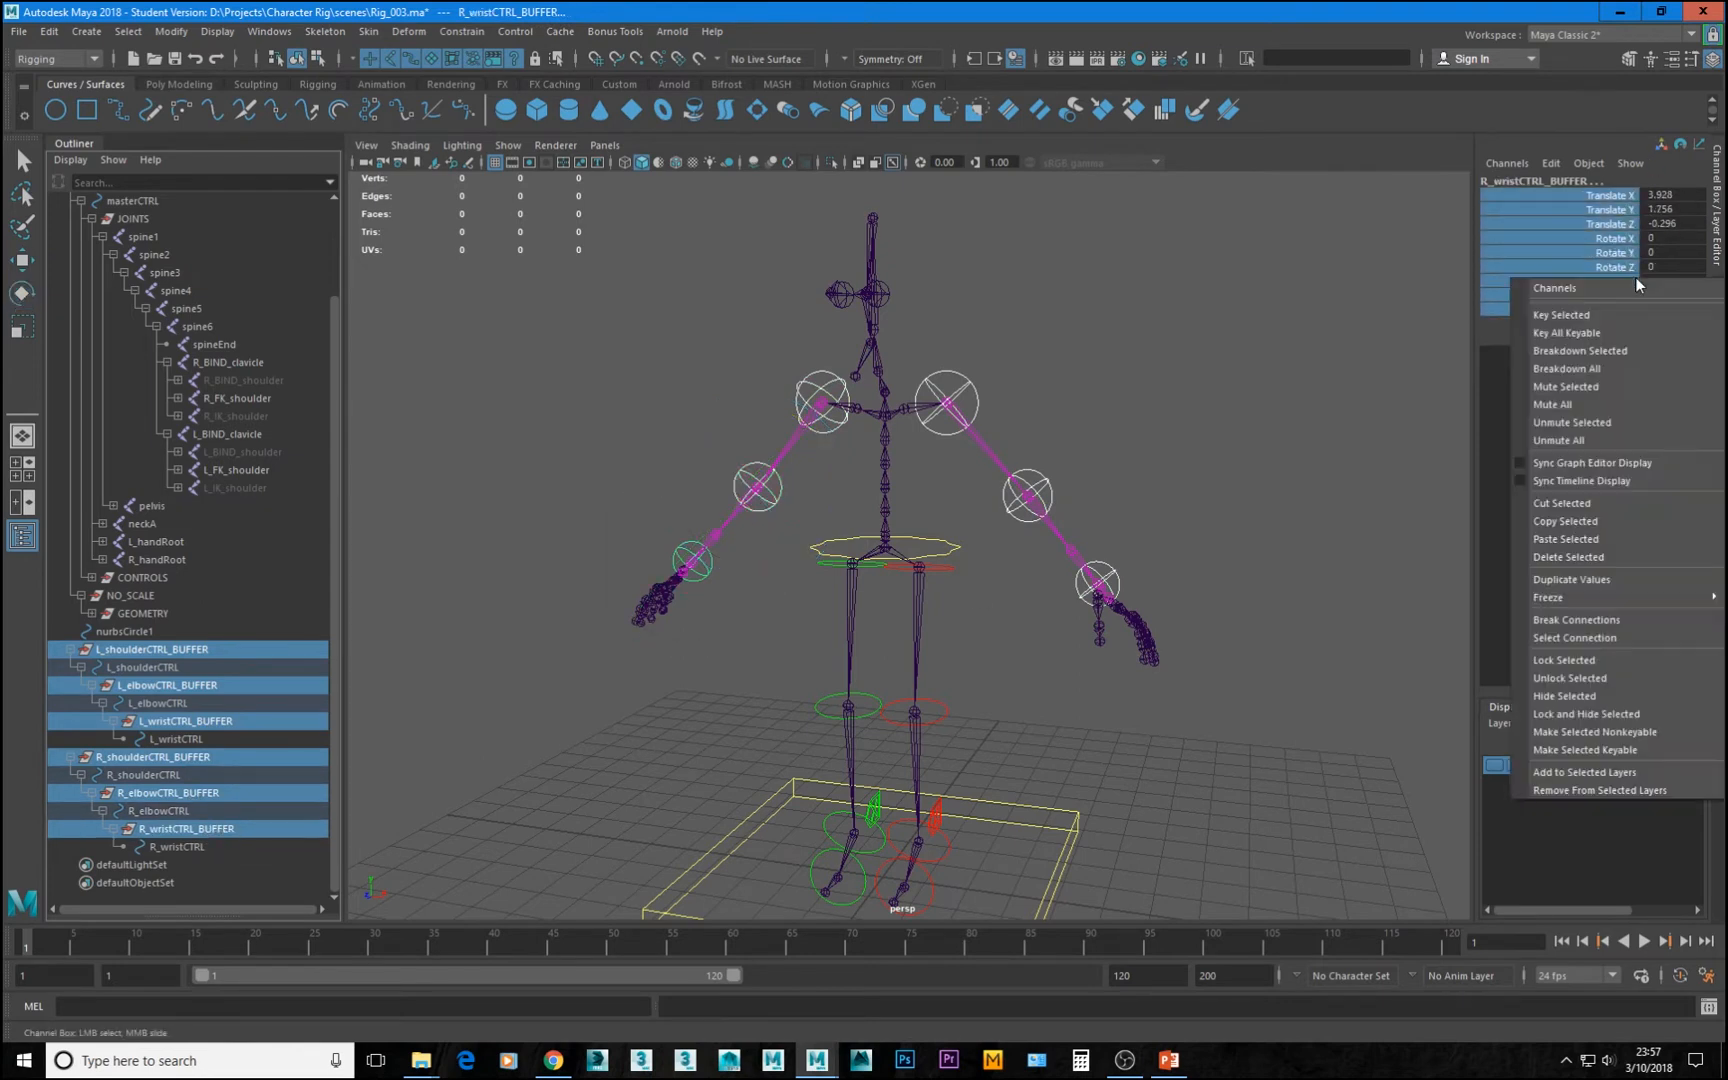
left_click(1586, 714)
key("e")
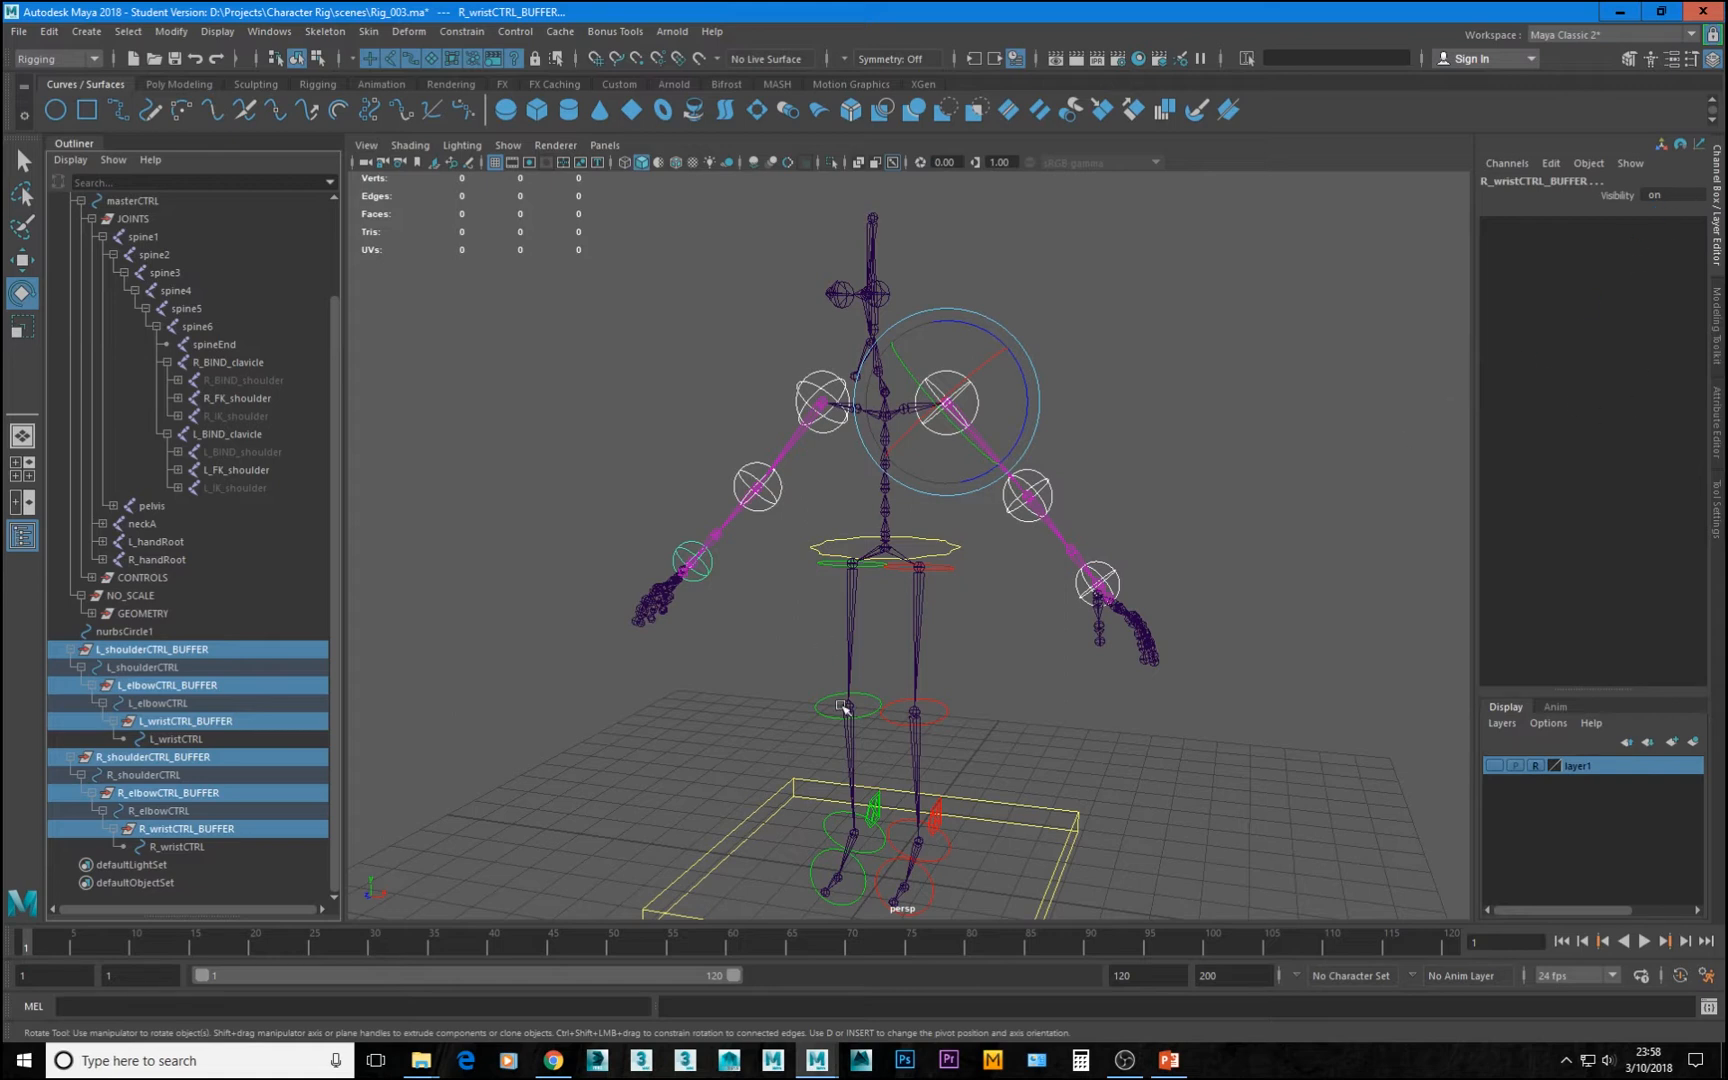
Hide the L_FK_shoulder and R_FK_shoulder joint chains
right_click_drag(681, 470, 806, 596, "alt")
left_click(1172, 386)
left_click_drag(1176, 390, 1166, 470, "alt")
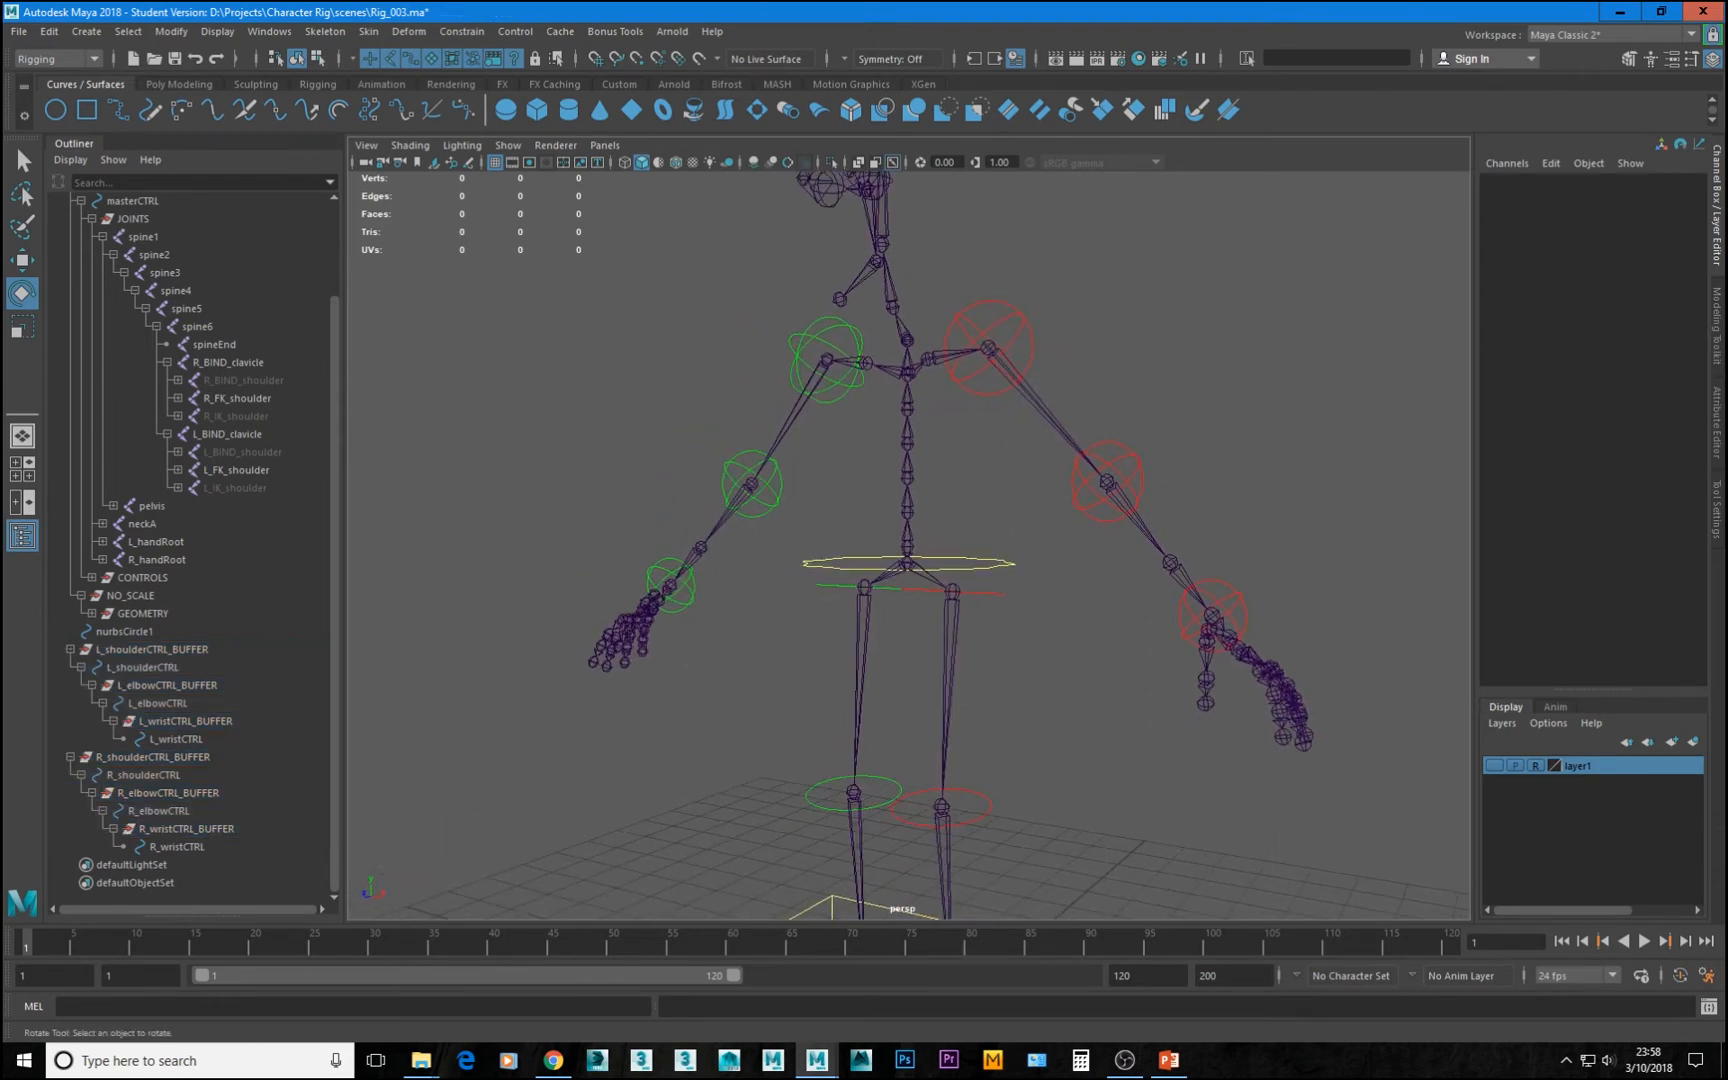
left_click(231, 468)
left_click(237, 398, "ctrl")
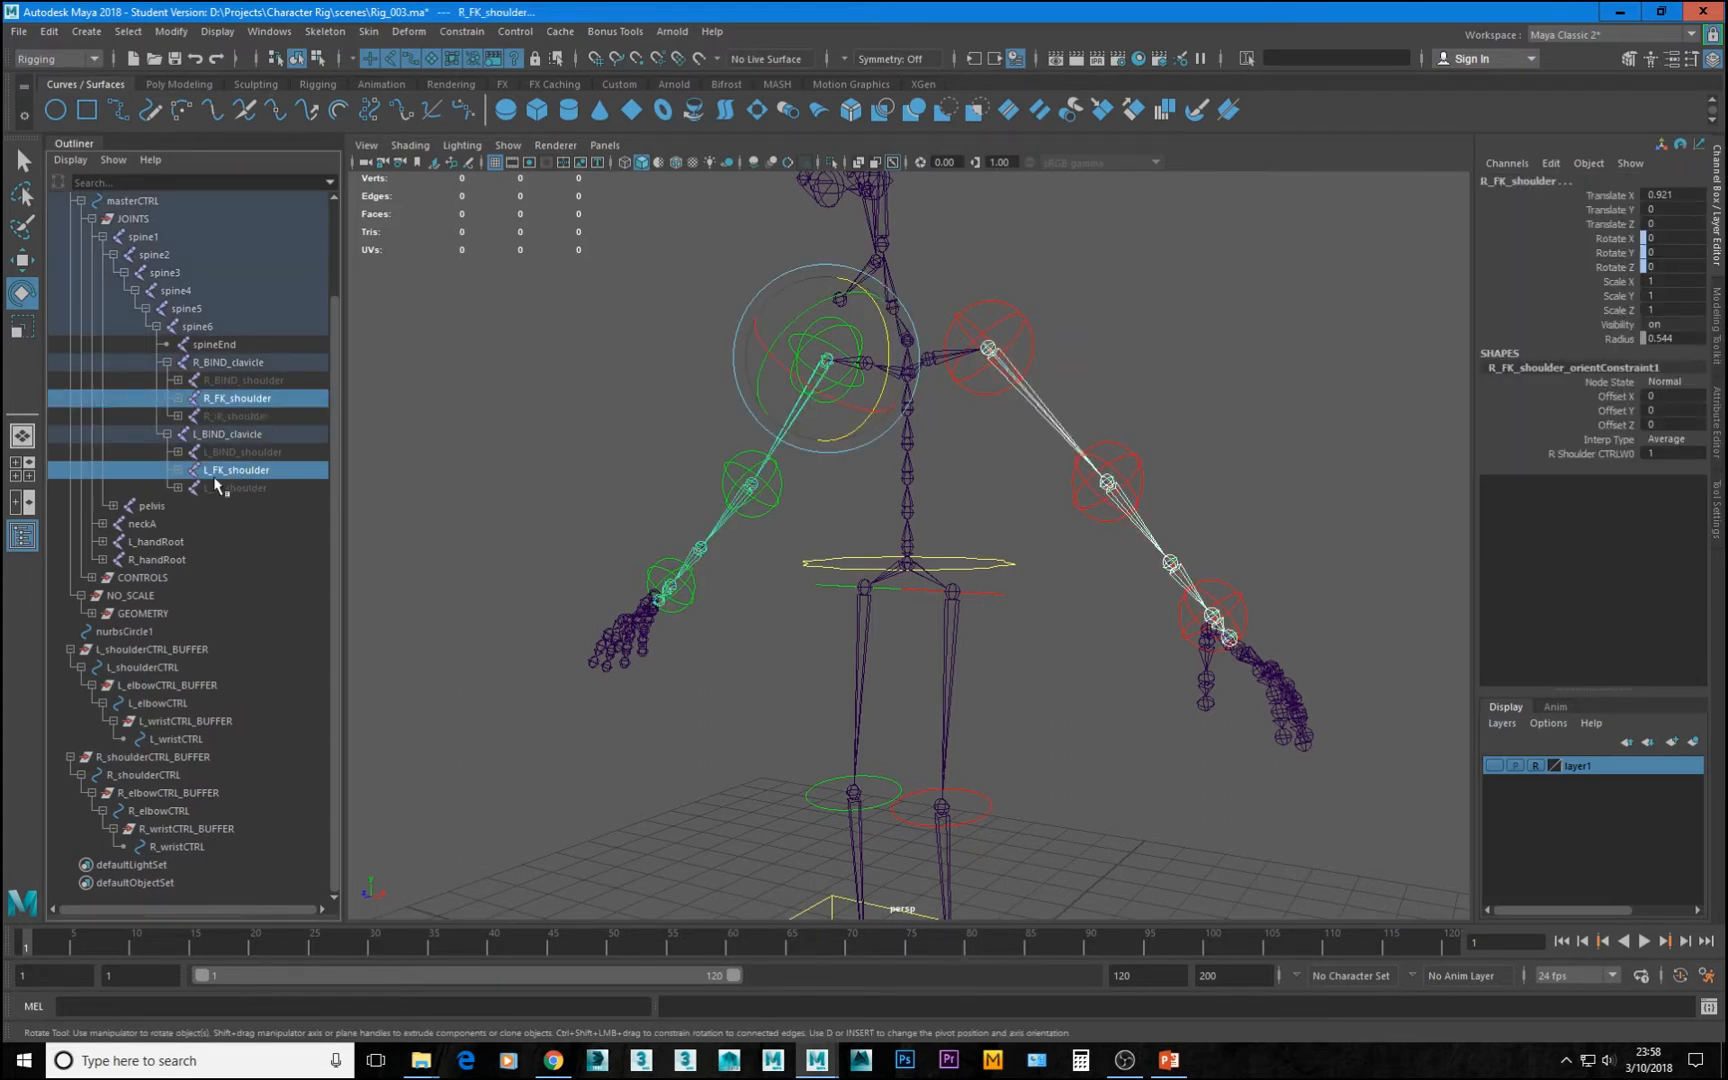
key("ctrl+h")
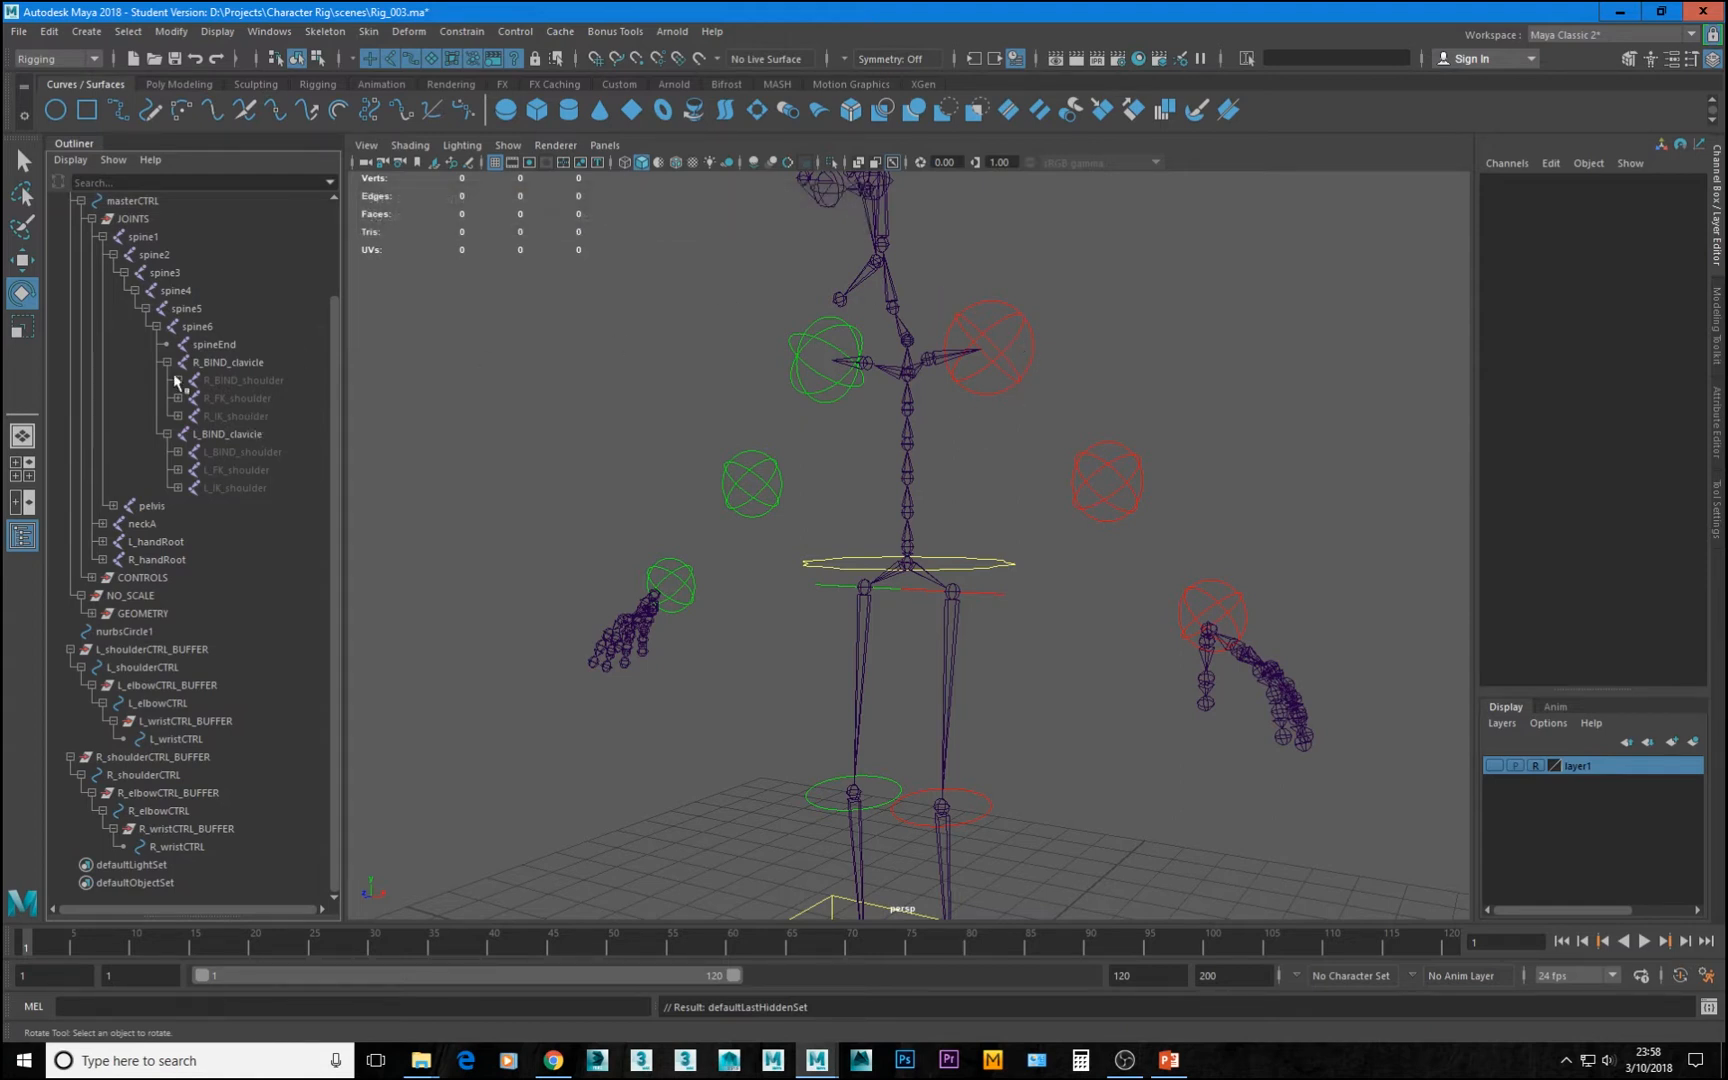
Undo the hiding of the L_FK_shoulder and R_FK_shoulder joint chains
key("ctrl+z")
left_click_drag(1253, 419, 1115, 452, "alt")
middle_click_drag(1115, 452, 902, 486, "alt")
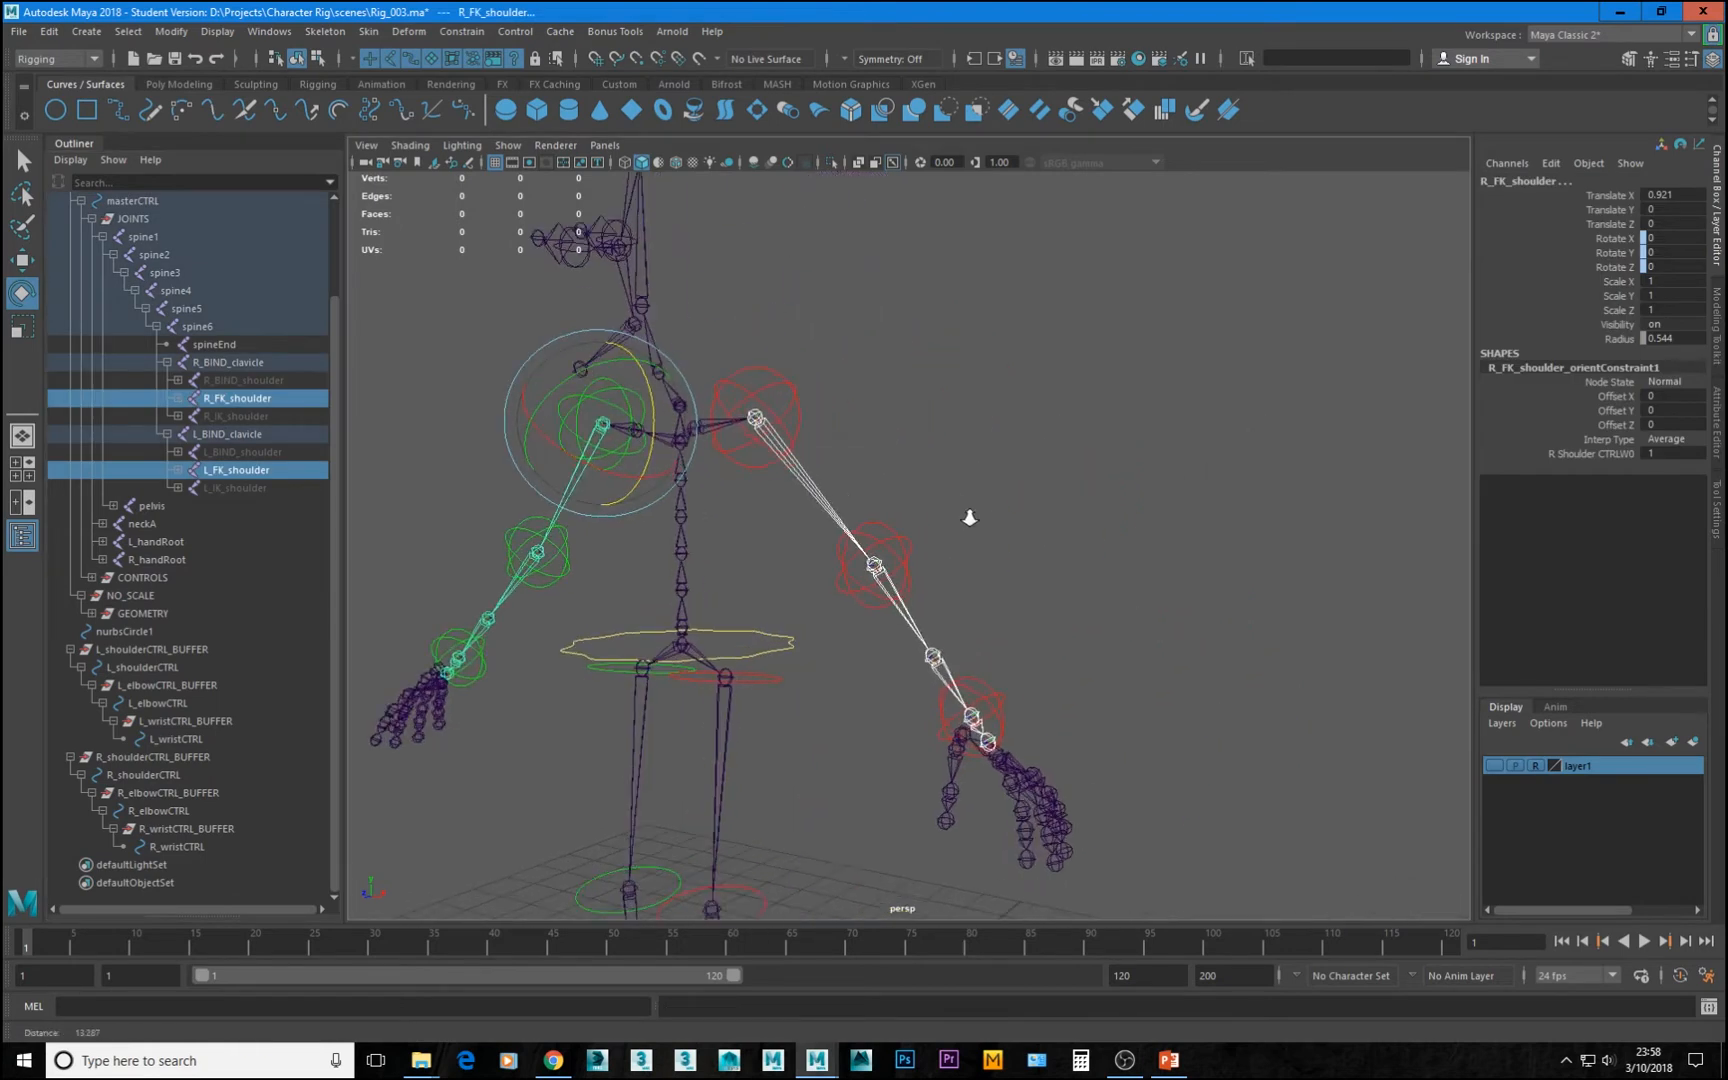
right_click_drag(902, 486, 964, 517, "alt")
Inspect the Rotate Order attribute of the L_FK_shoulder, L_FK_elbow, L_FK_forearm and L_FK_wrist joints
left_click(761, 440)
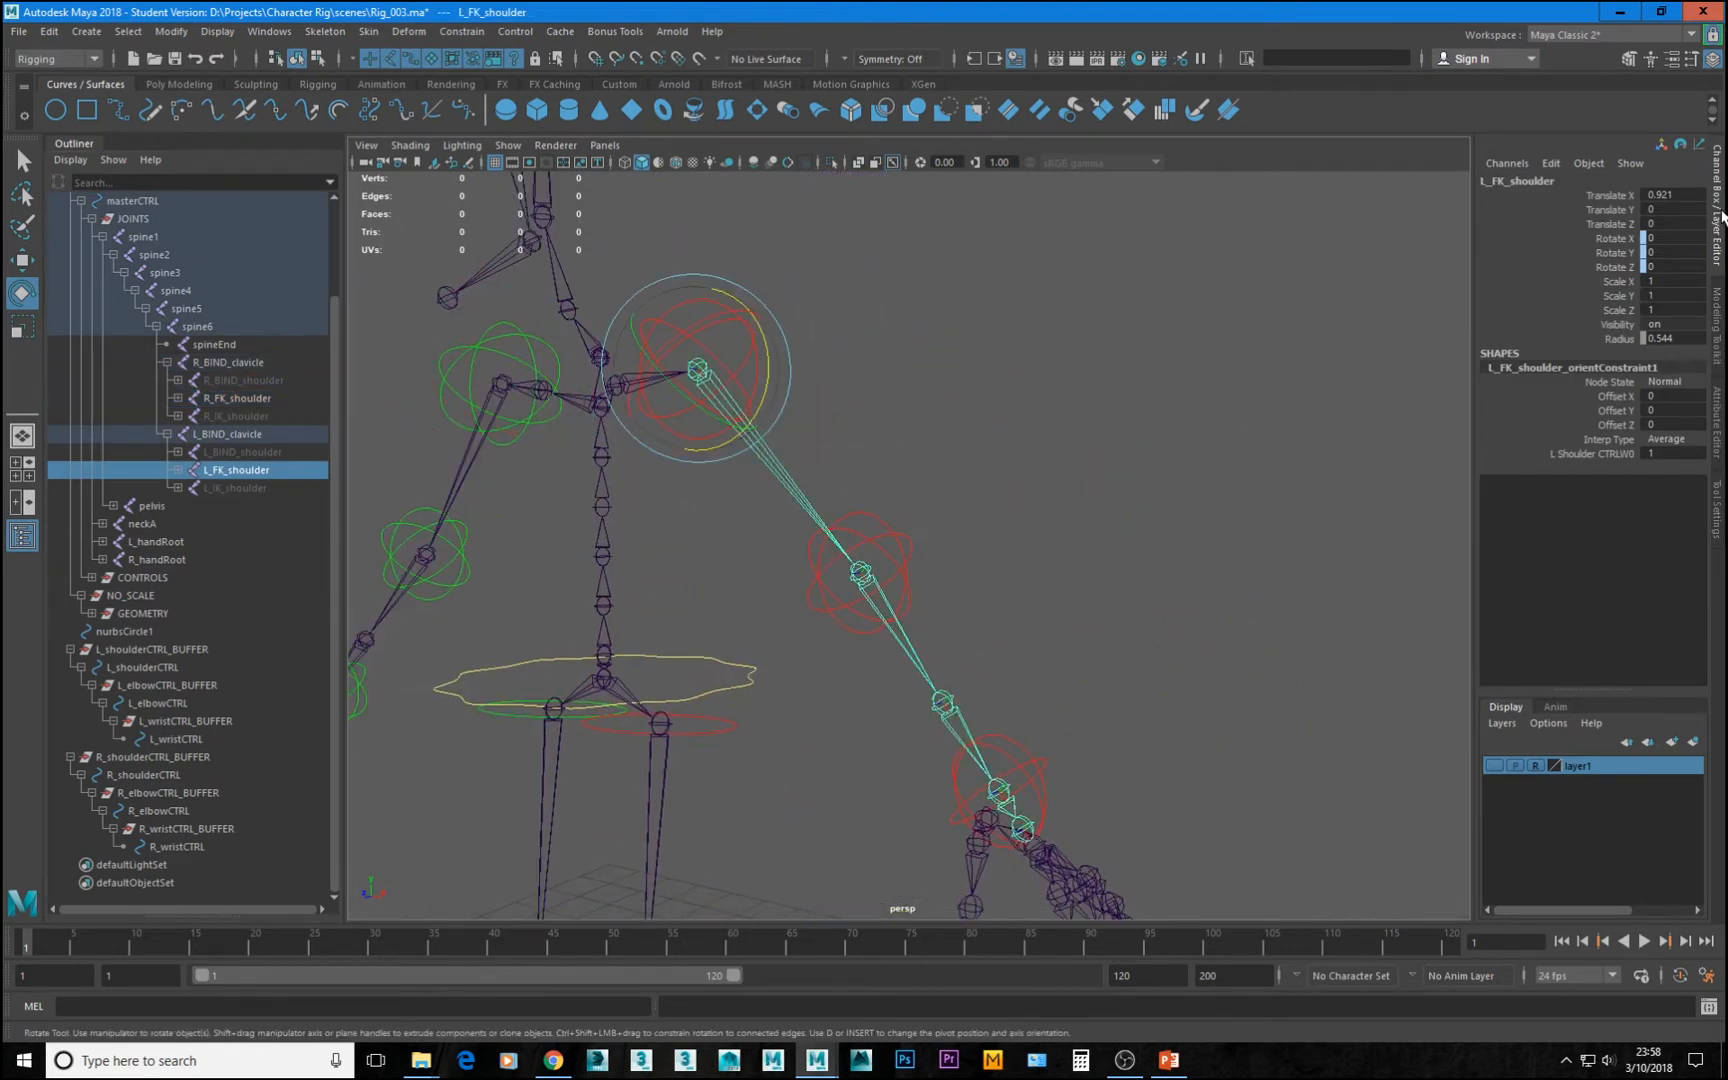
left_click(1720, 435)
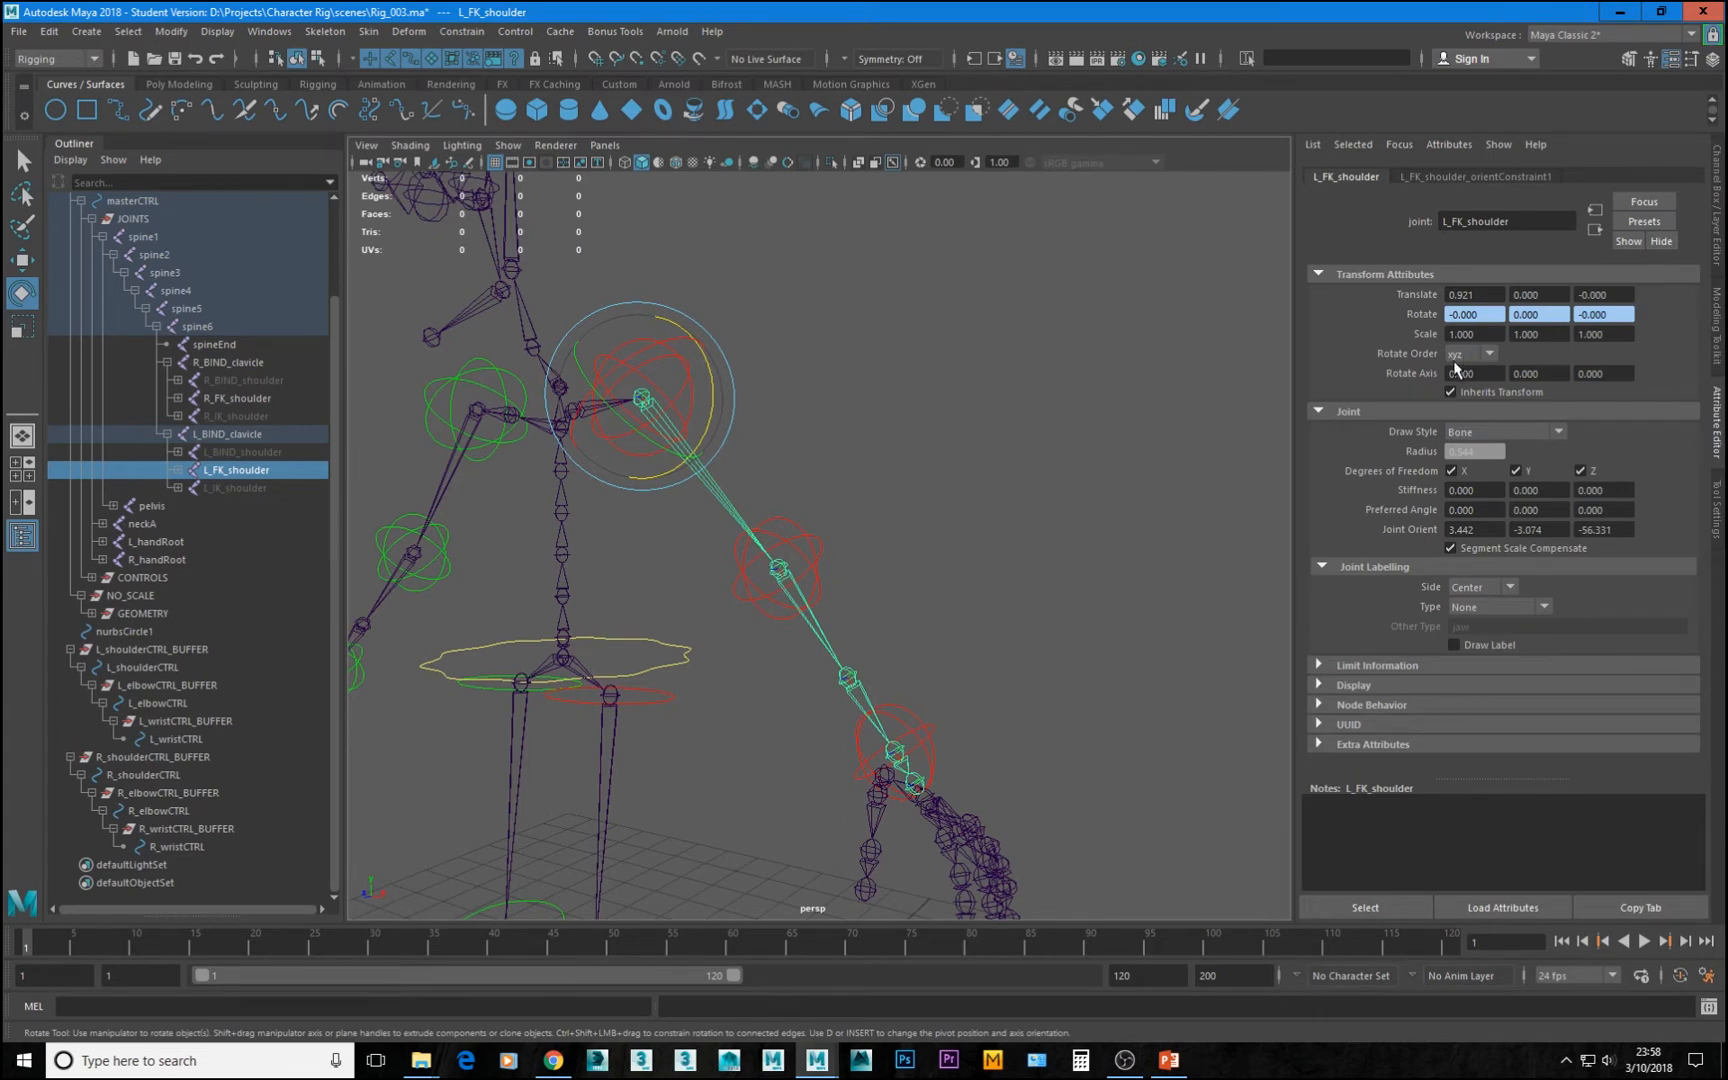
left_click(816, 634)
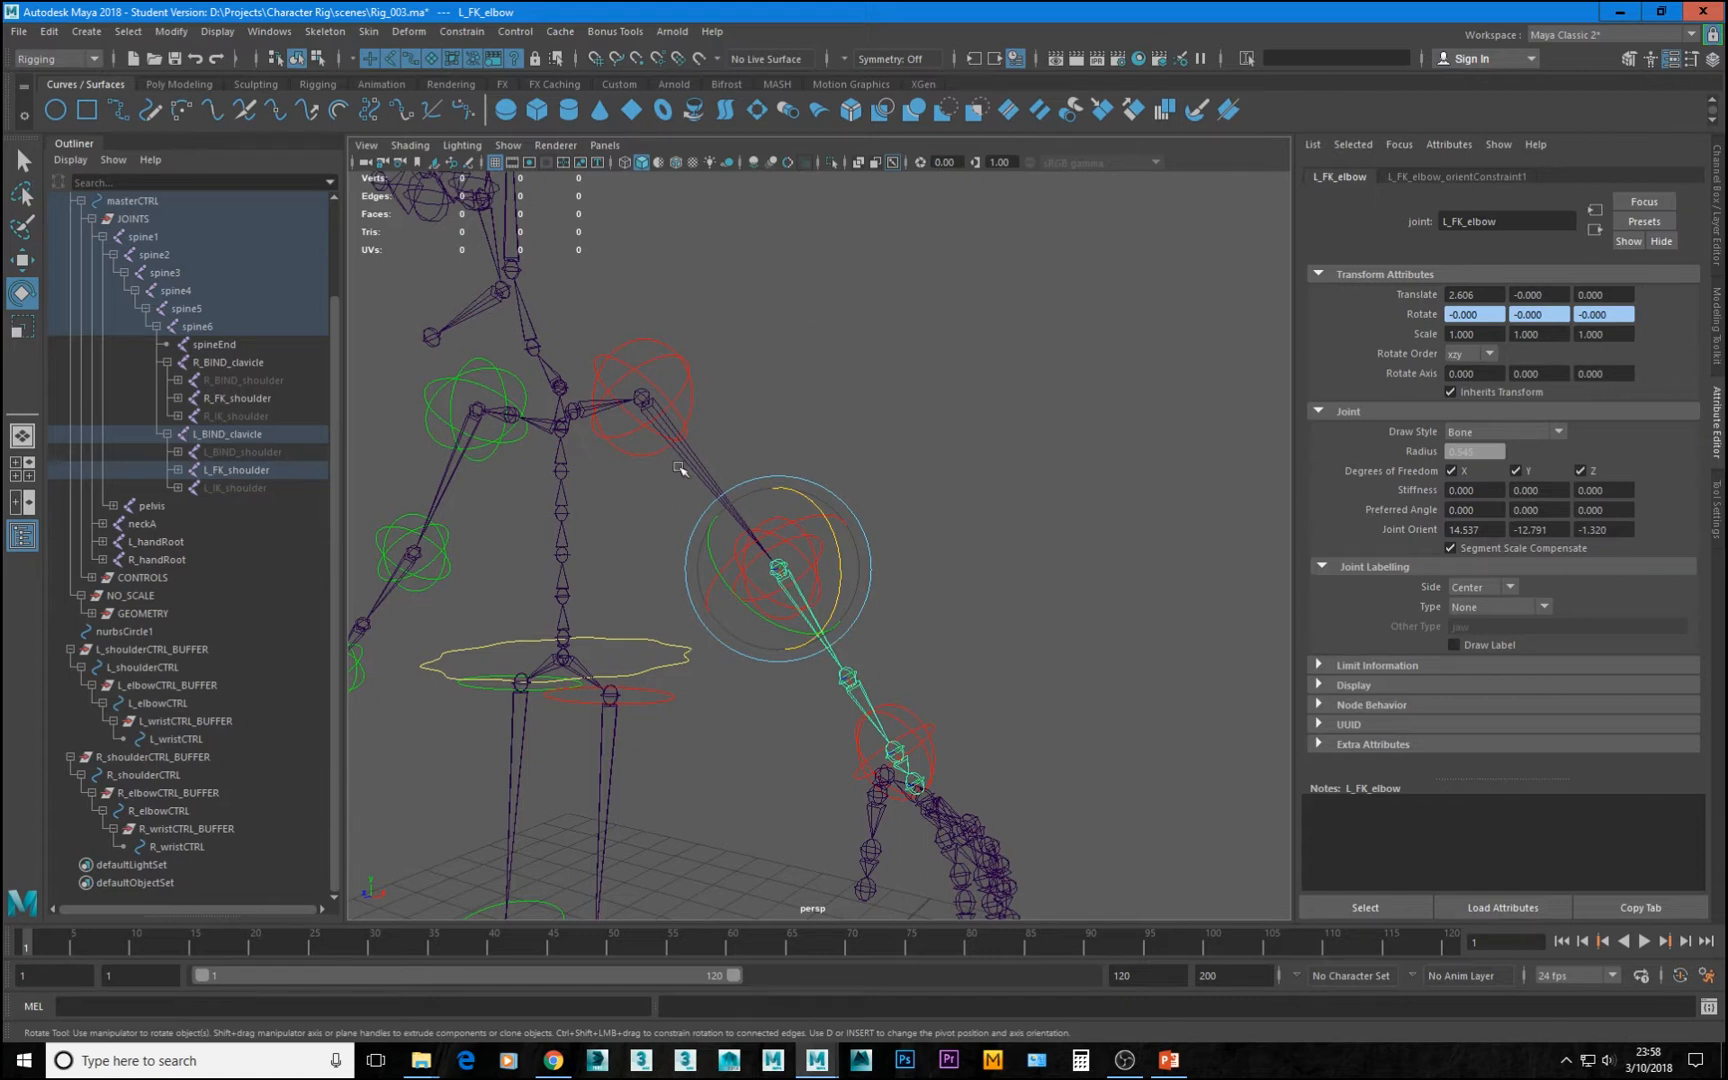
left_click(710, 485)
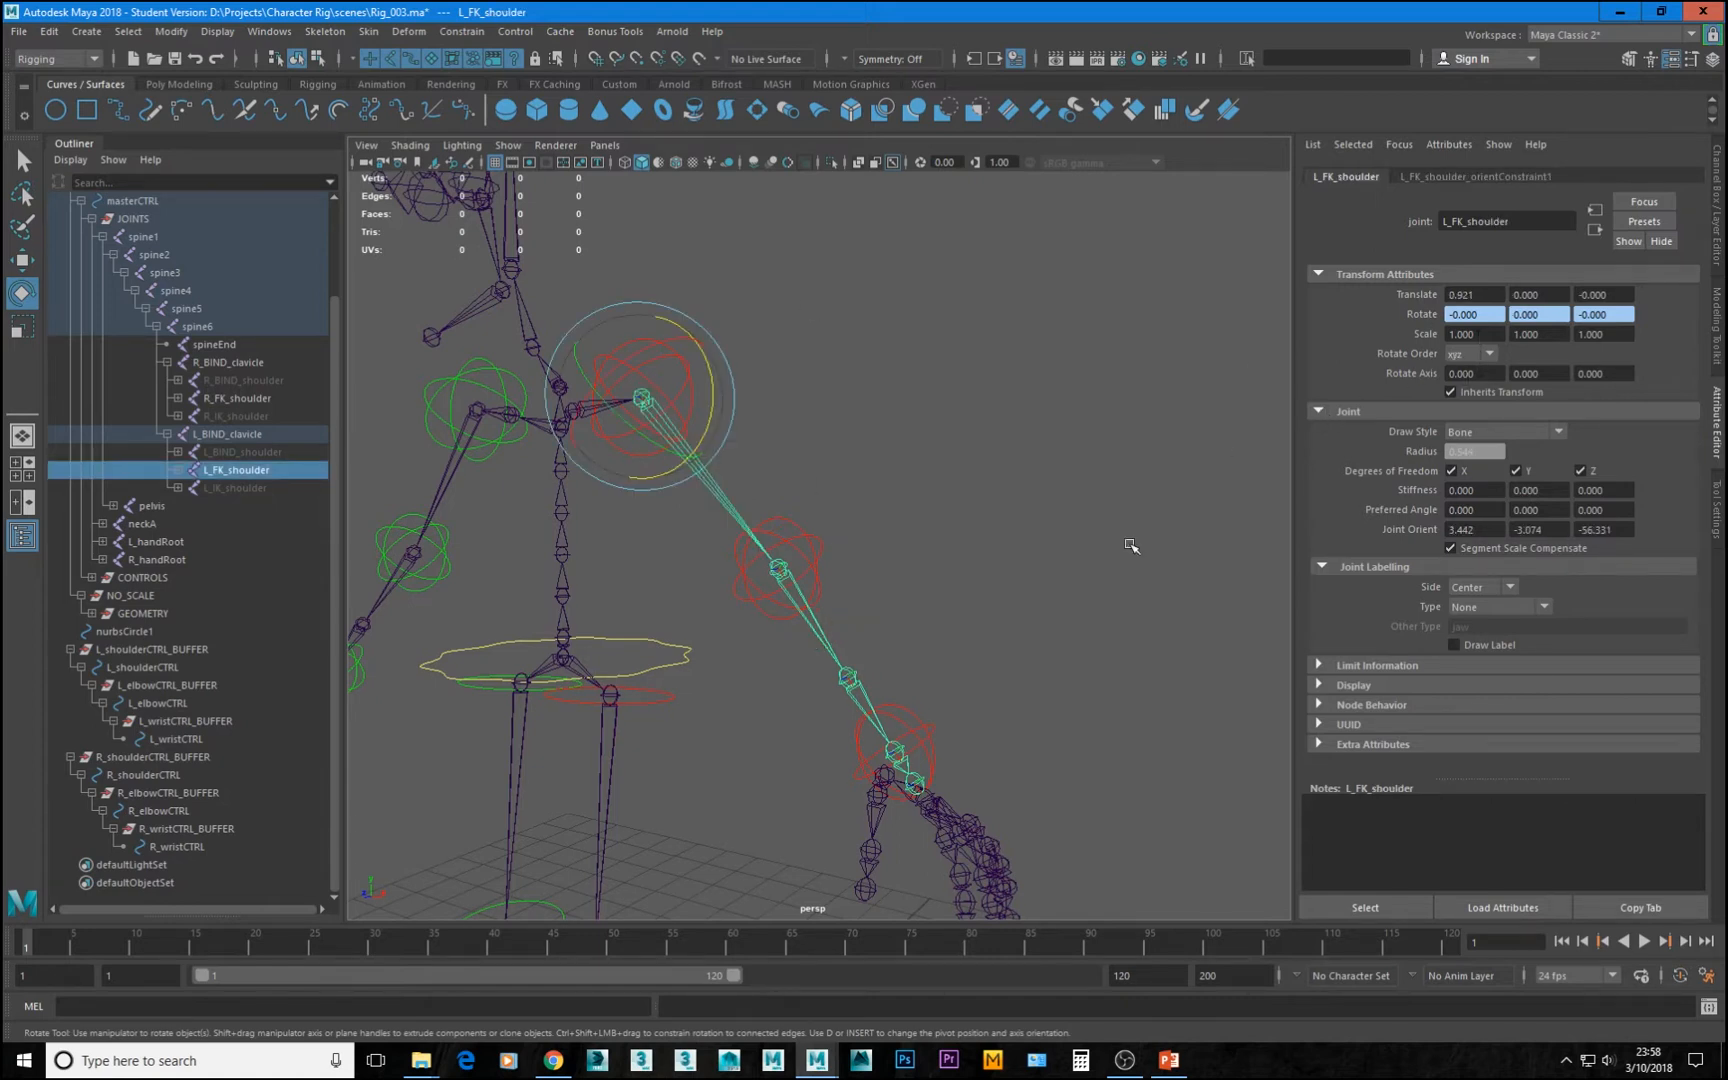
left_click(828, 652)
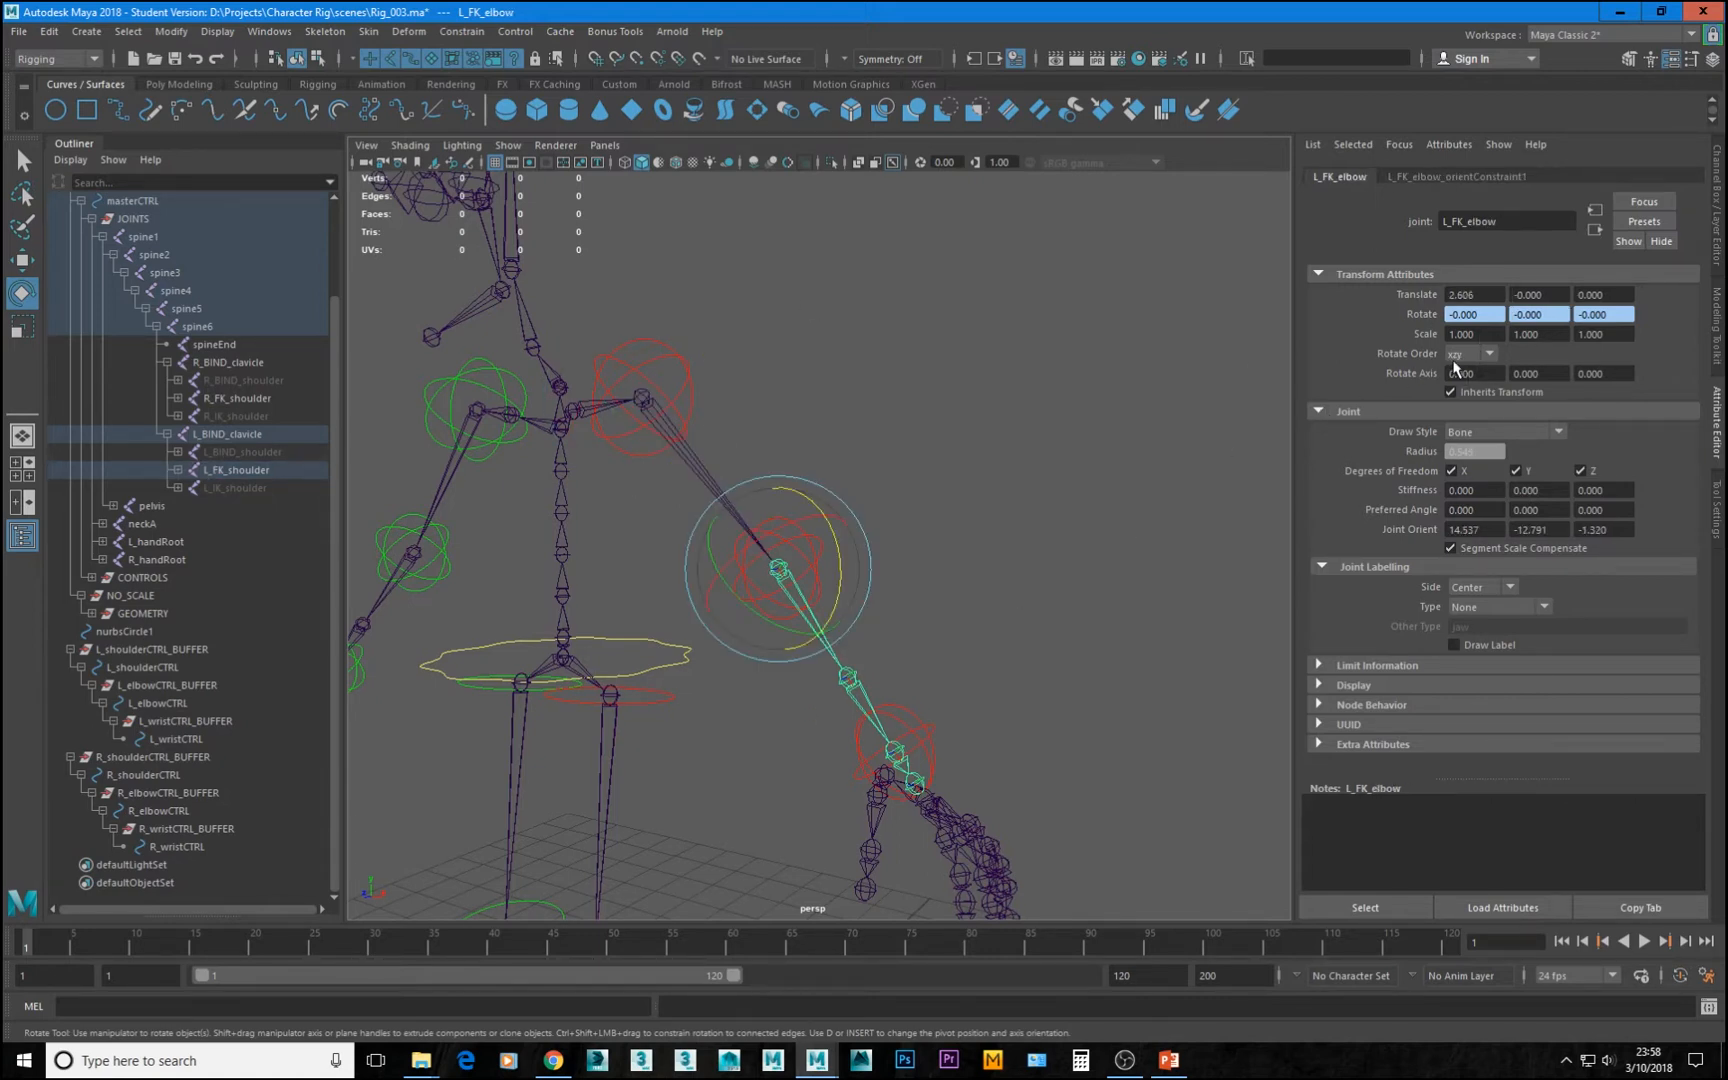
left_click(865, 697)
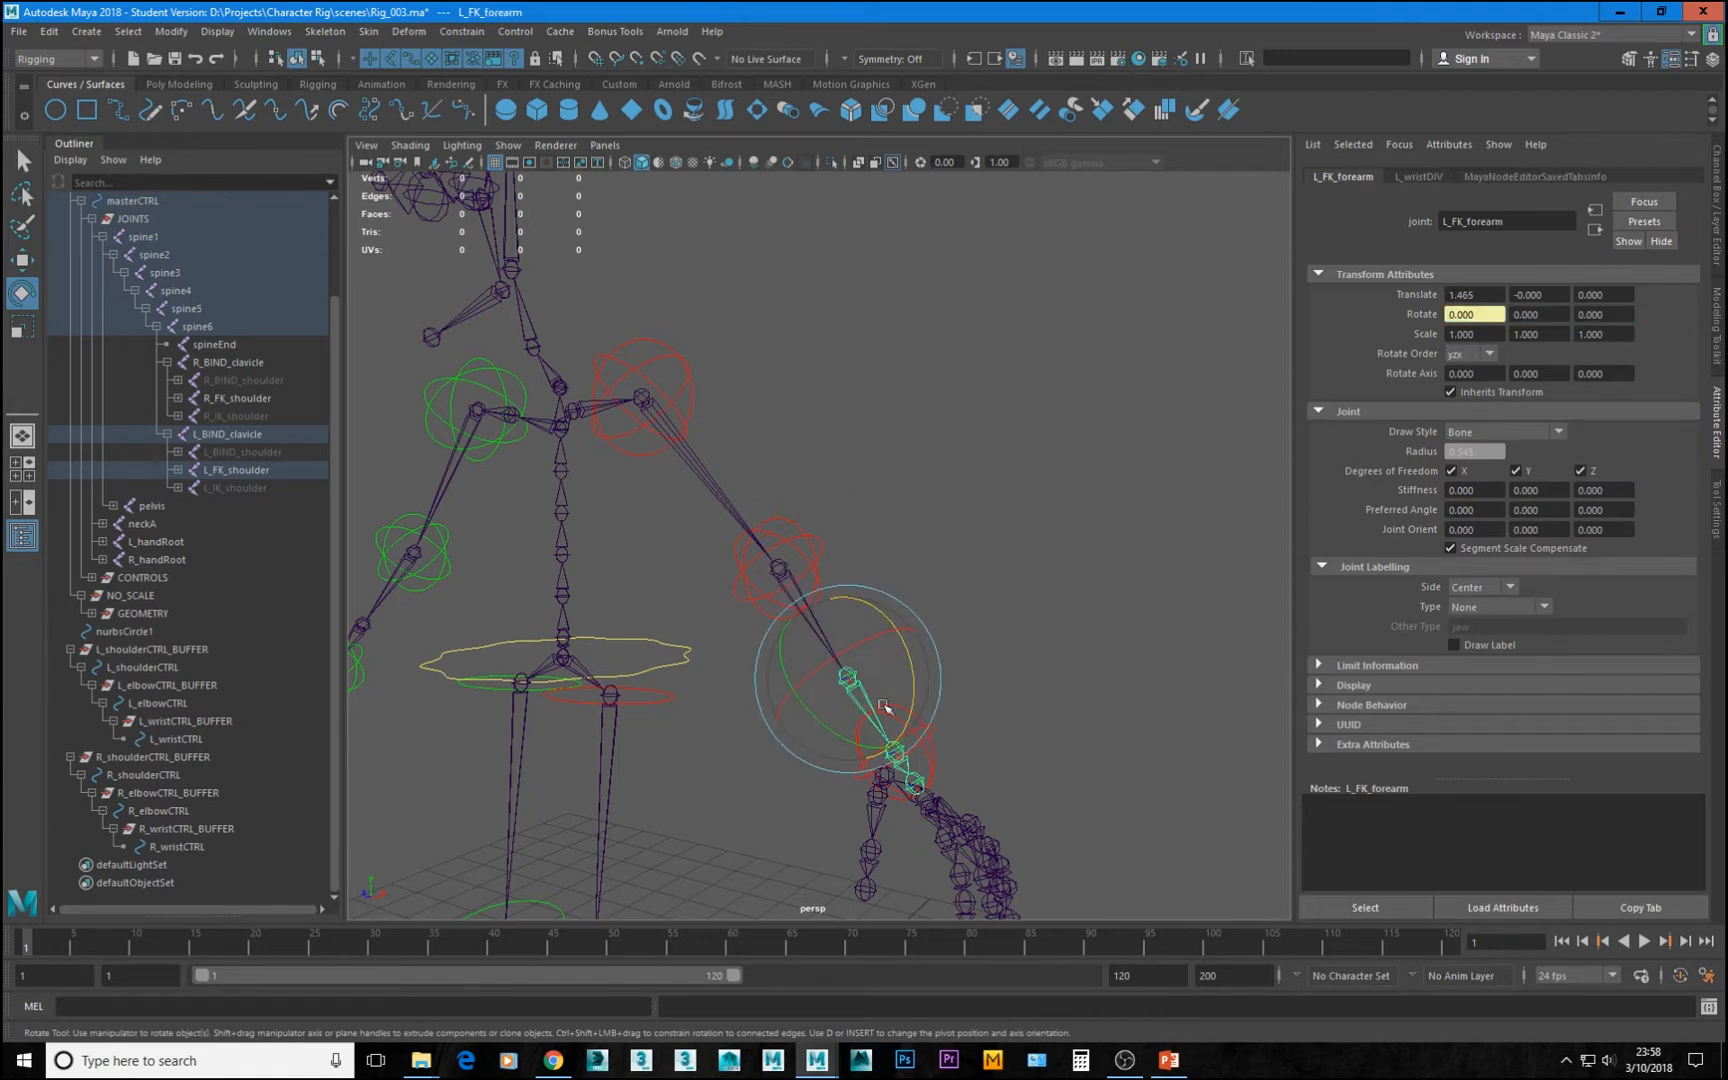
left_click(876, 783)
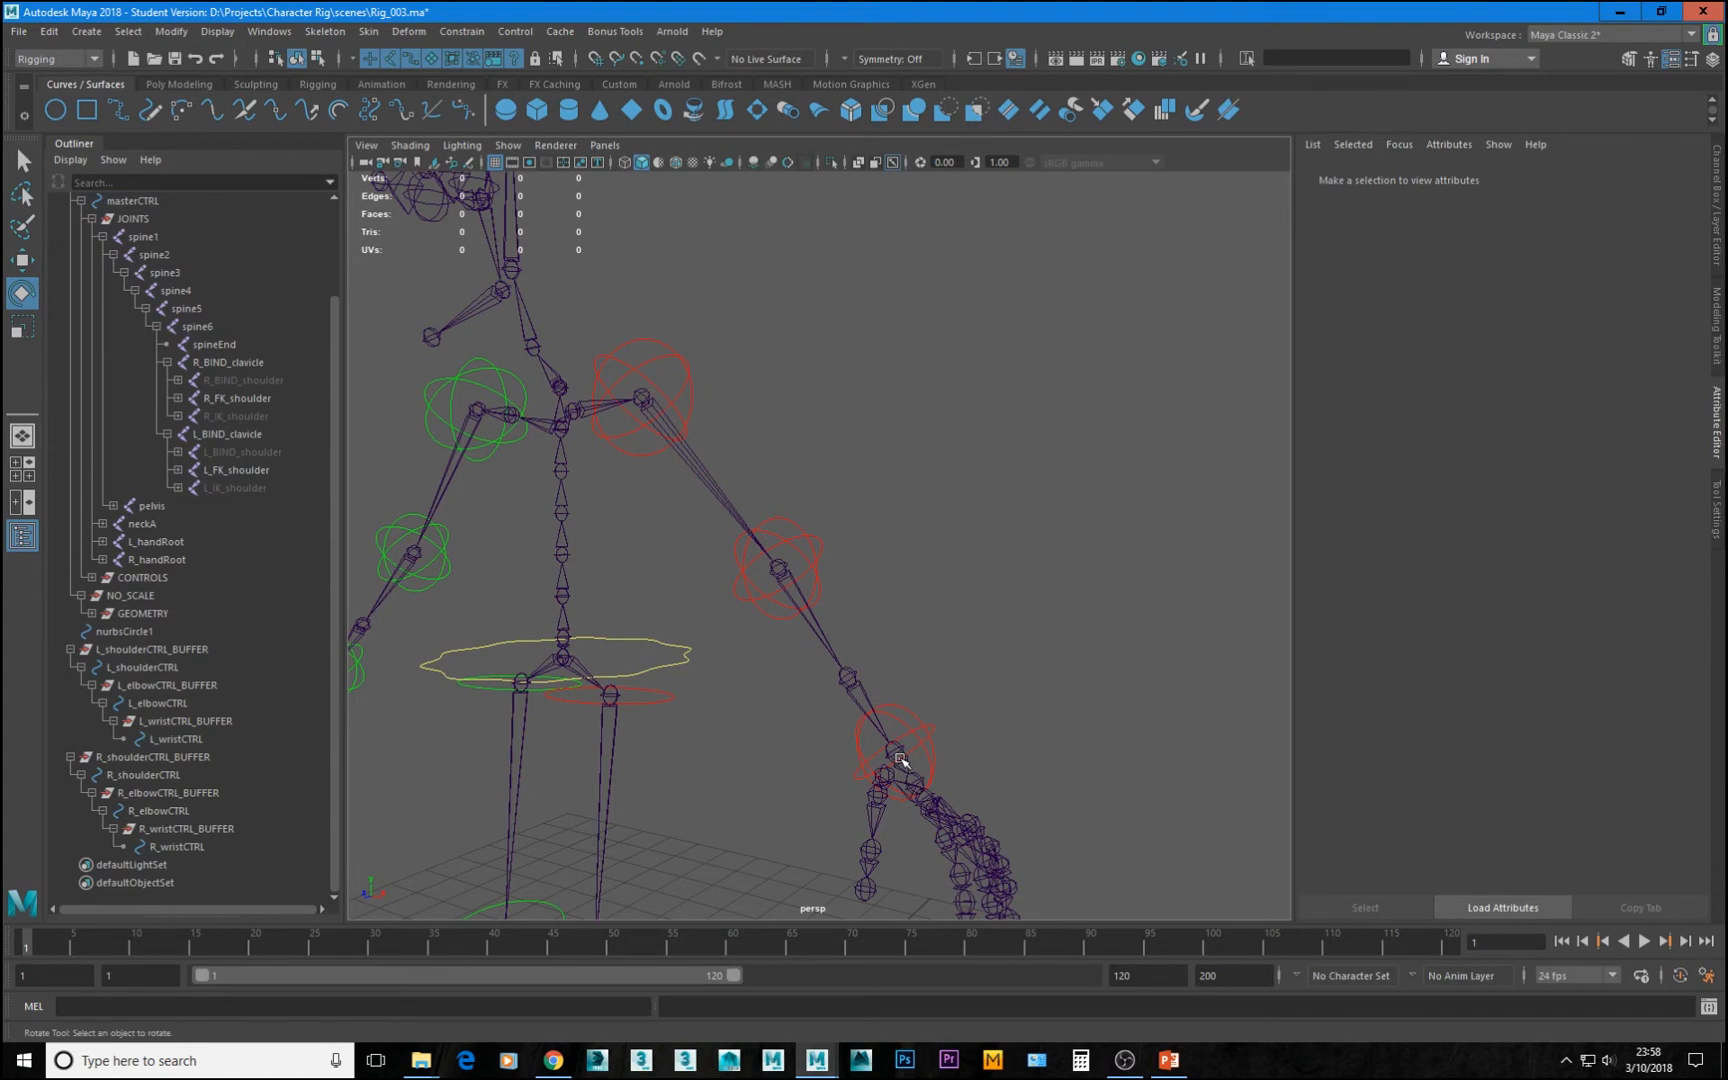
left_click(895, 755)
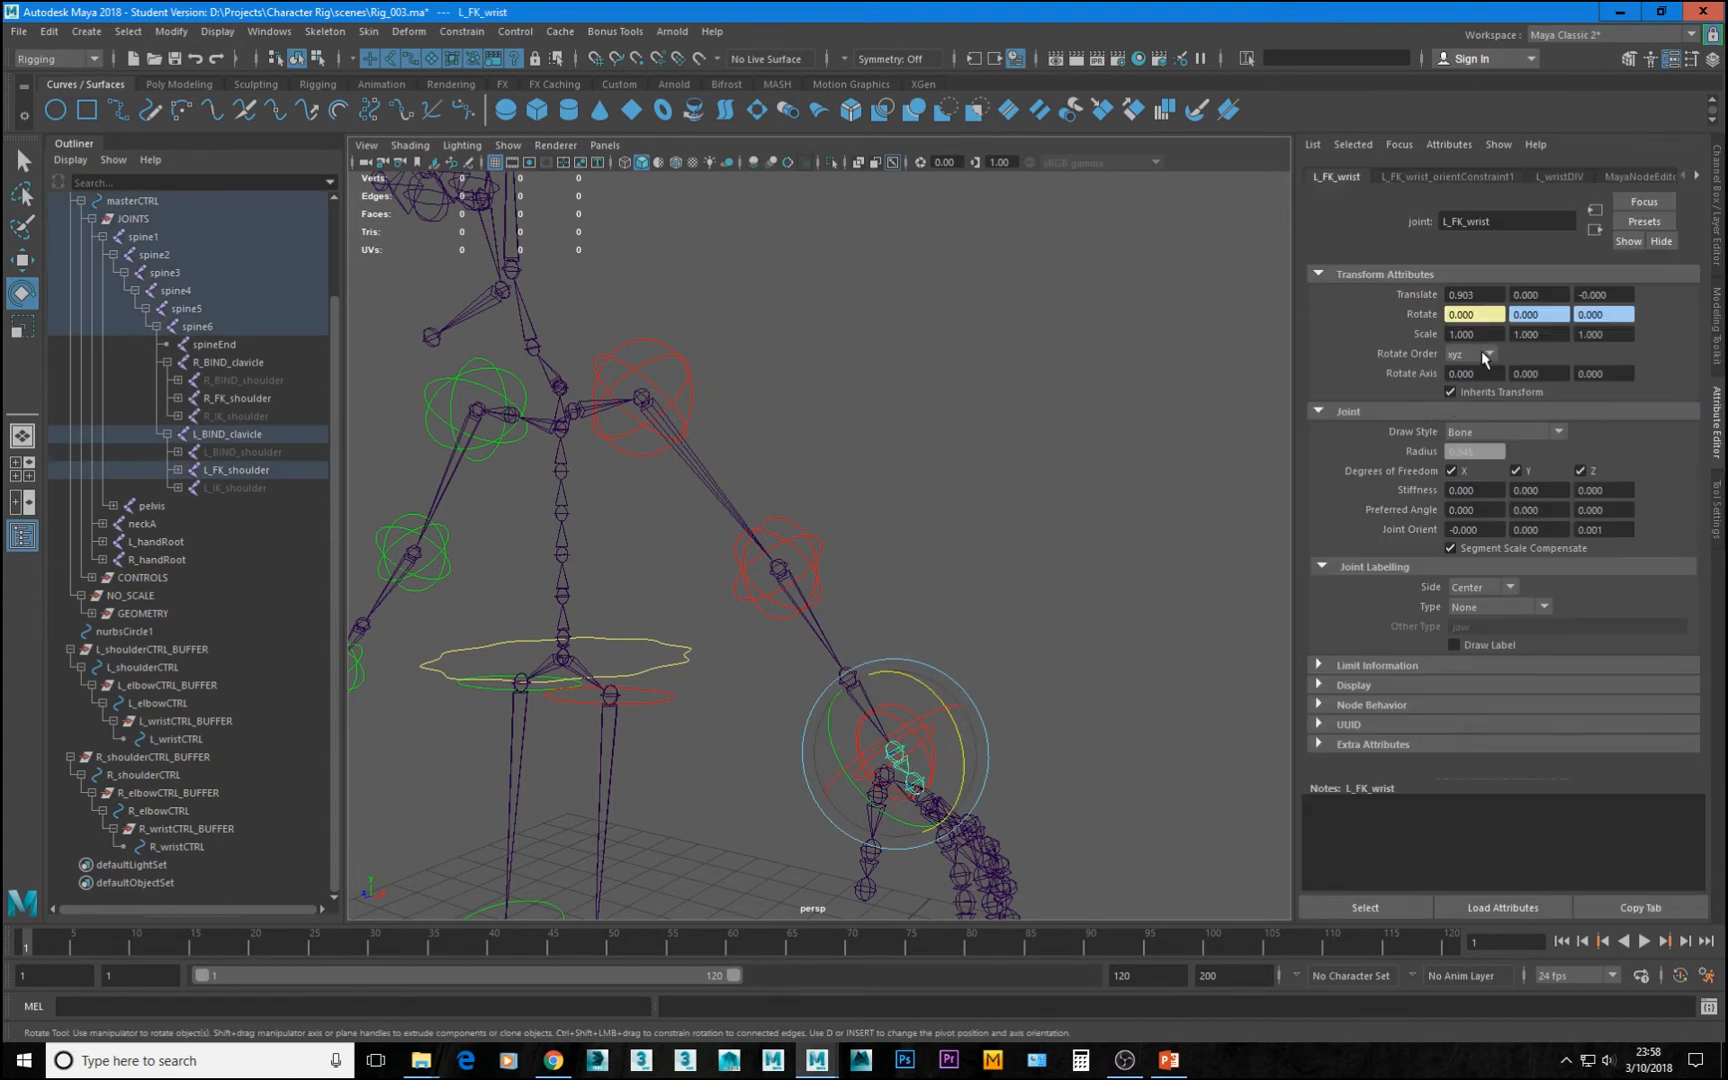
Check the Rotate Order and other transform attributes of L_hipCTRL
middle_click_drag(730, 396, 841, 455, "alt")
right_click_drag(841, 455, 1043, 646, "alt")
middle_click_drag(824, 436, 903, 494, "alt")
right_click_drag(965, 550, 731, 549, "alt")
left_click_drag(842, 669, 895, 641, "alt")
left_click(839, 731)
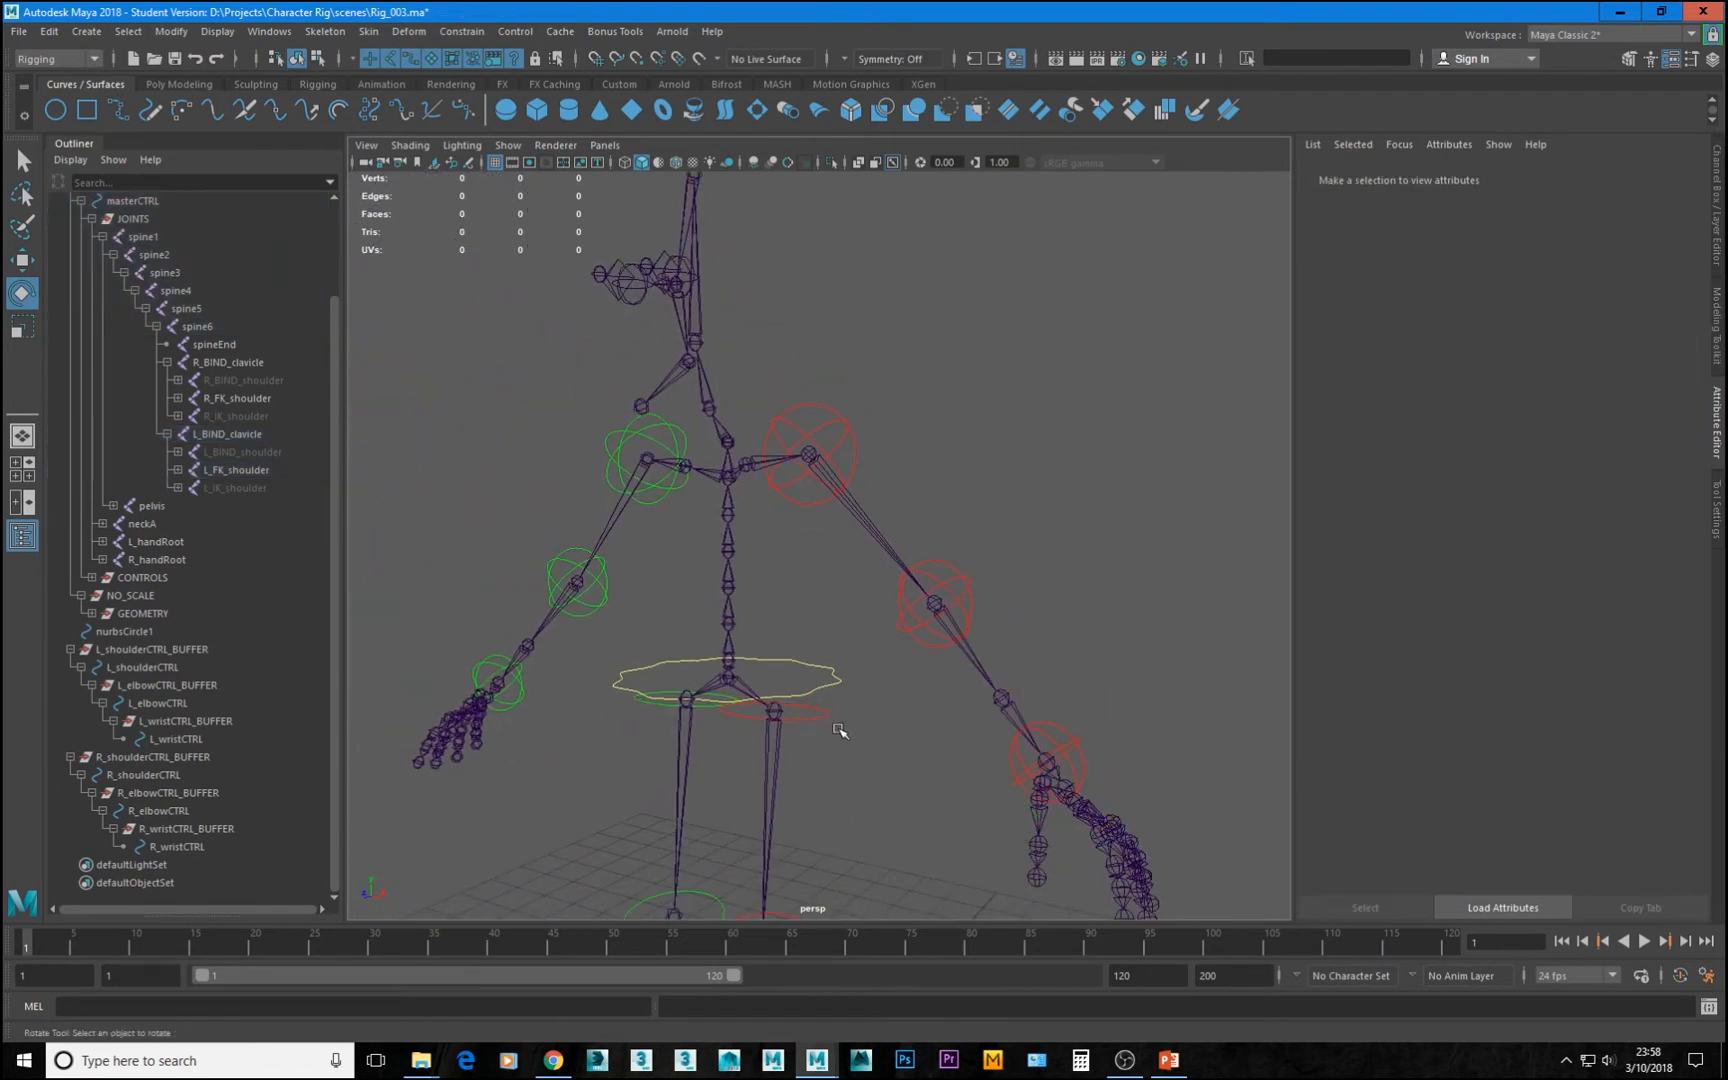
left_click(833, 719)
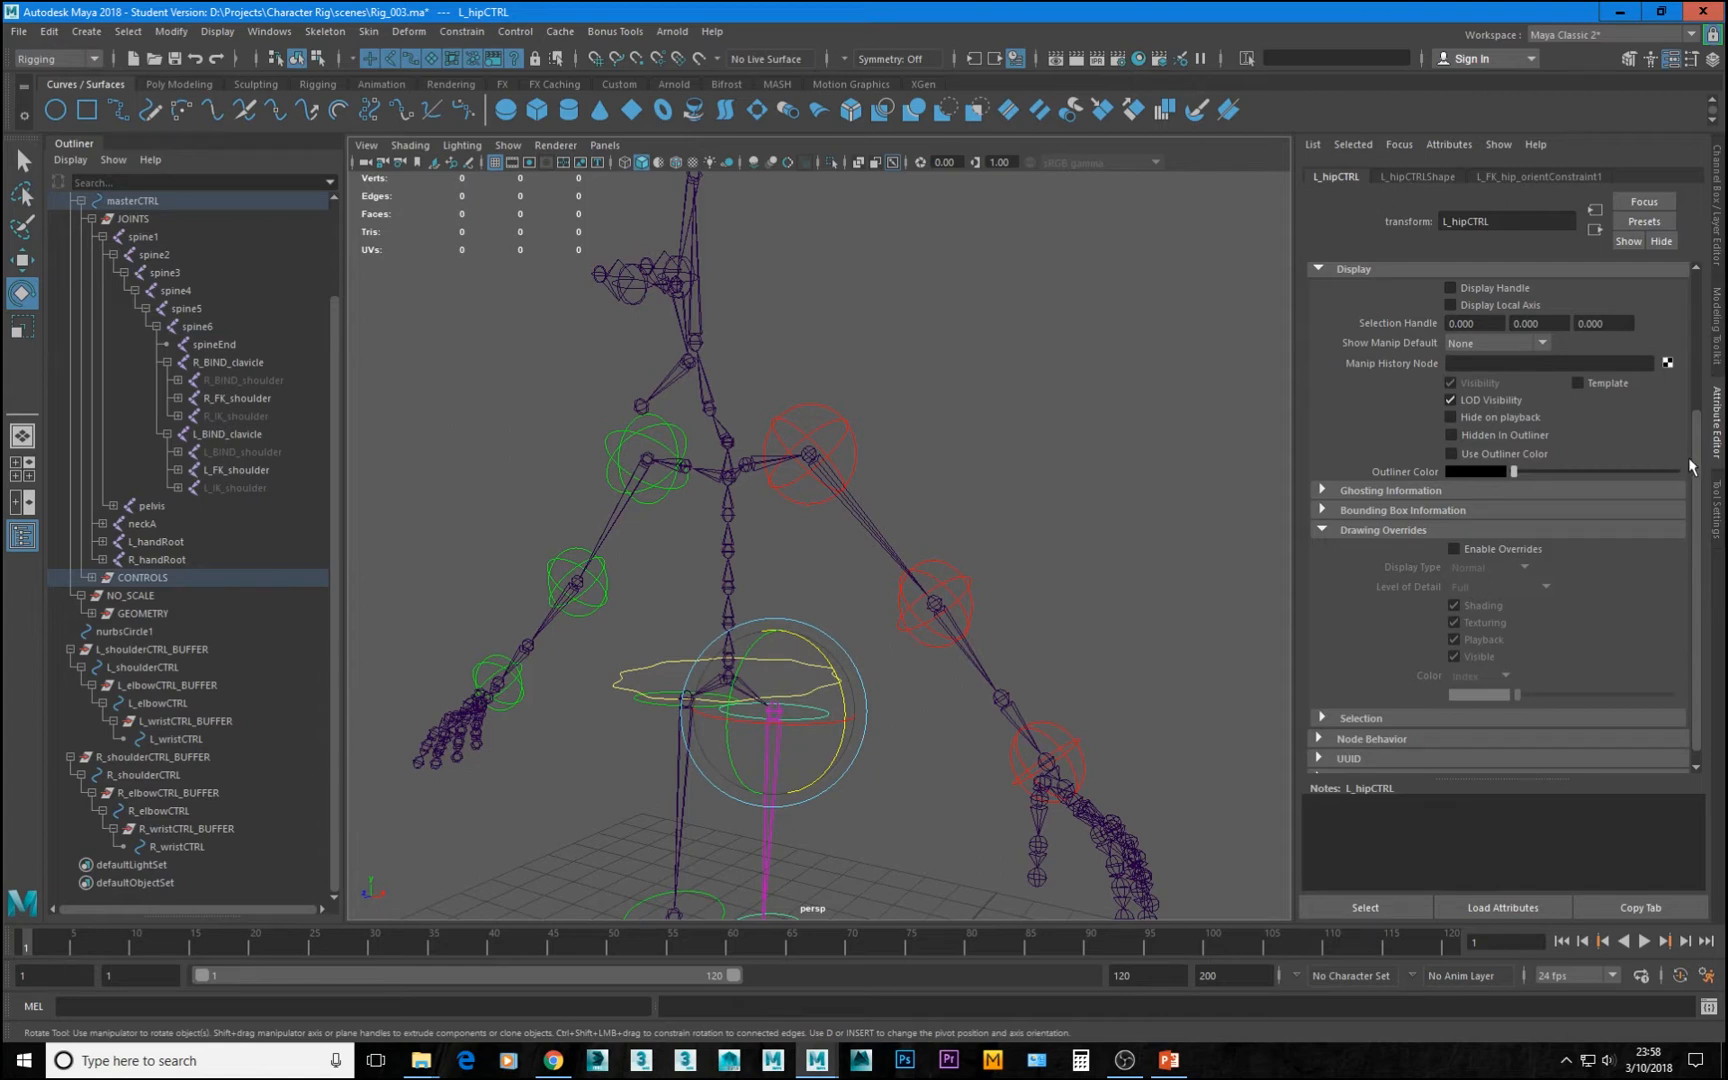
left_click_drag(1692, 466, 1724, 282)
middle_click_drag(953, 608, 998, 541, "alt")
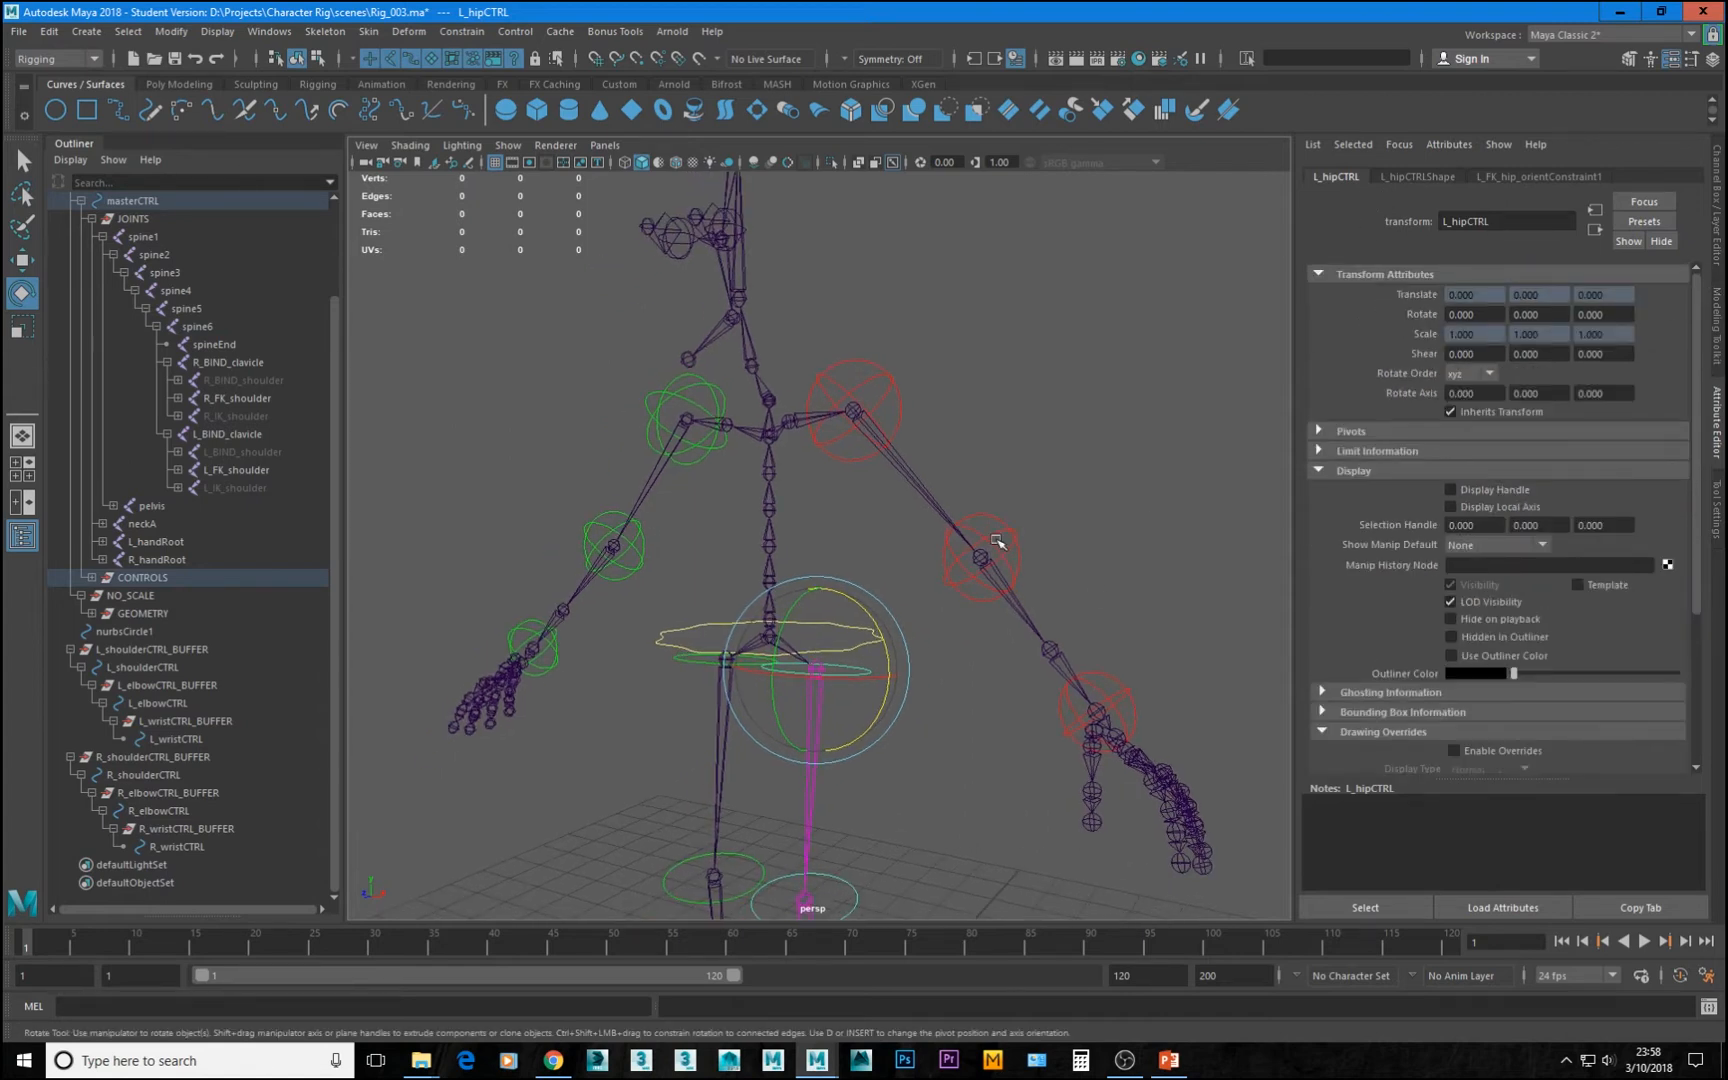
Compare the Rotate Order of L_shoulderCTRL with that of the L_FK_shoulder joint
middle_click_drag(937, 380, 866, 494, "alt")
right_click_drag(866, 494, 926, 605, "alt")
right_click_drag(724, 500, 750, 517, "alt")
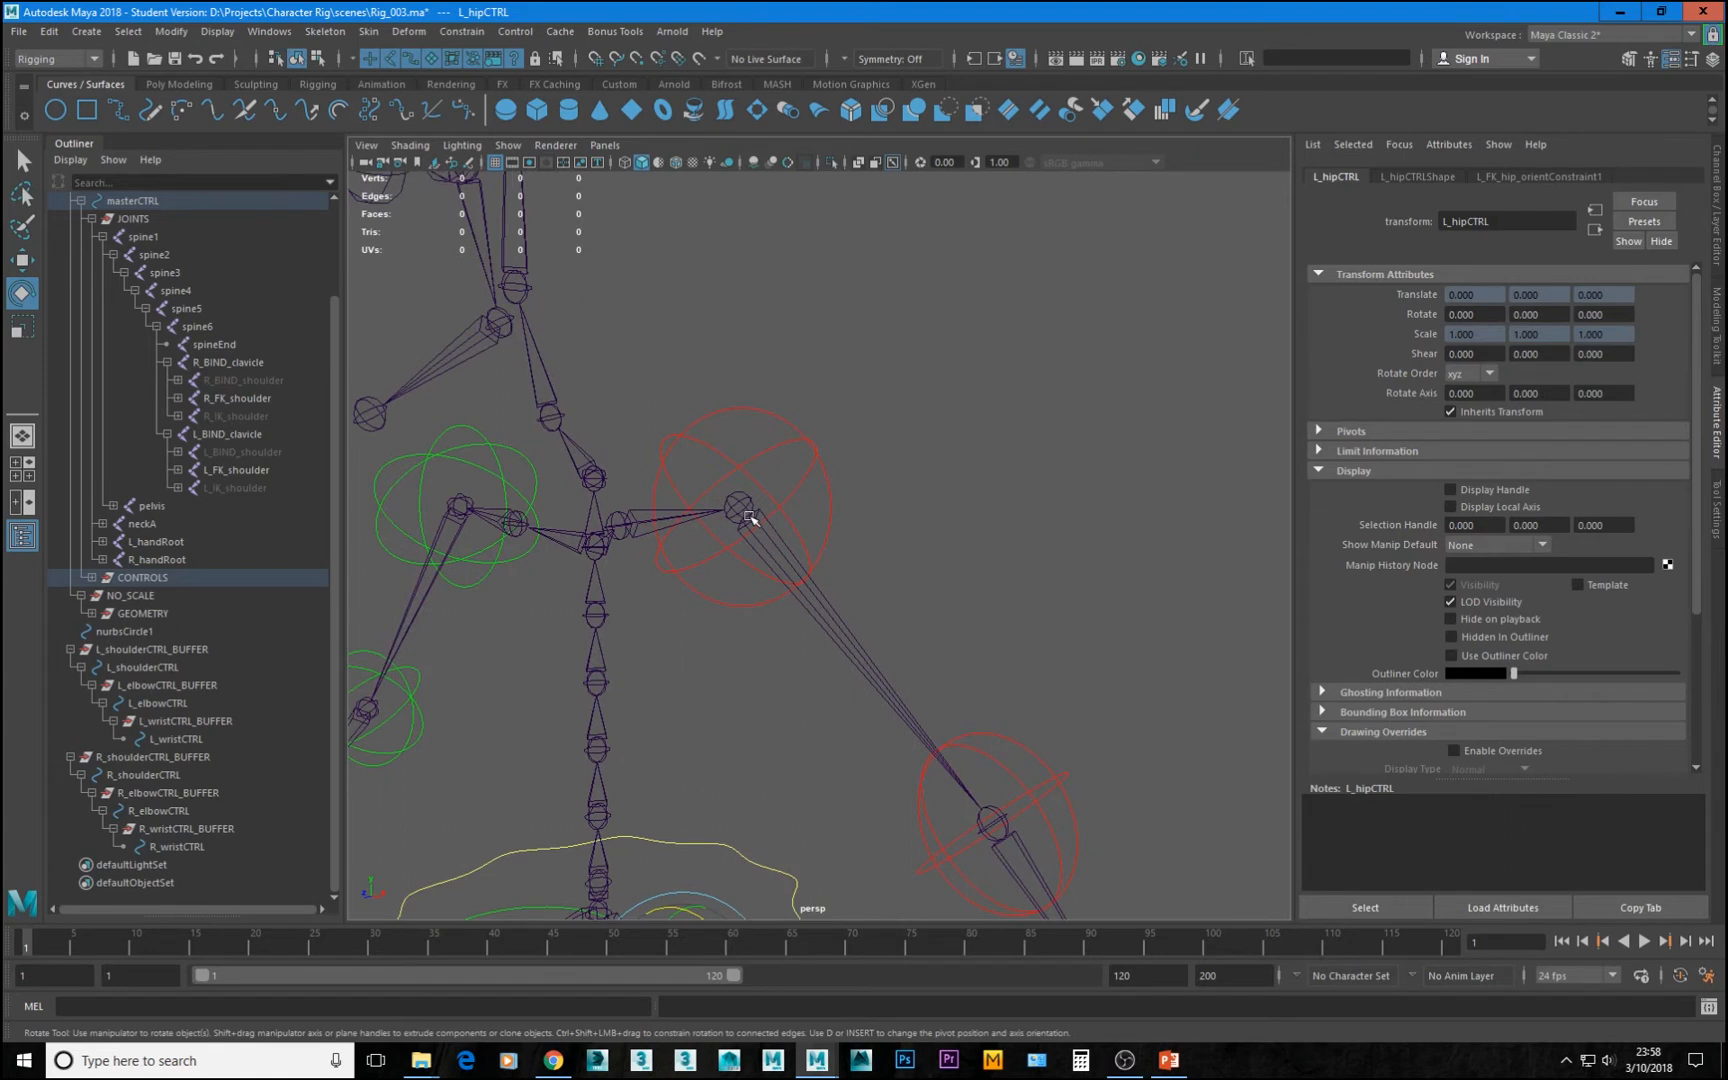
left_click(783, 419)
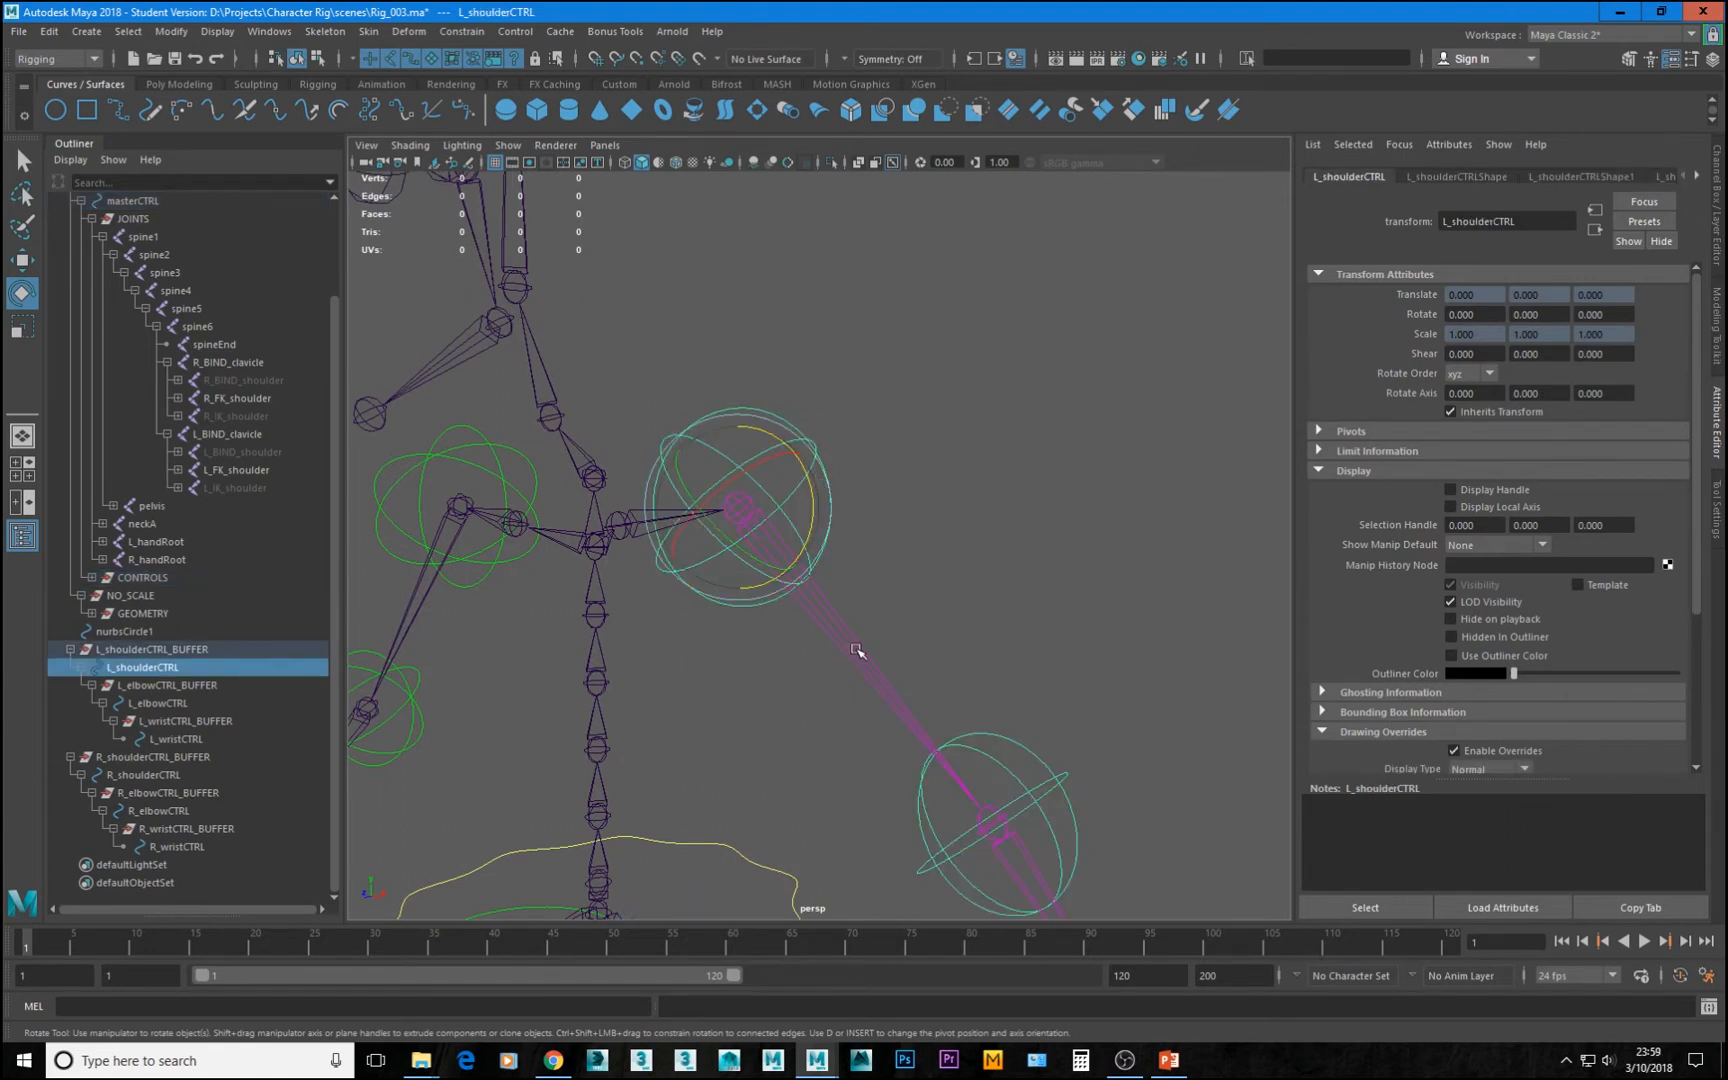
left_click(857, 651)
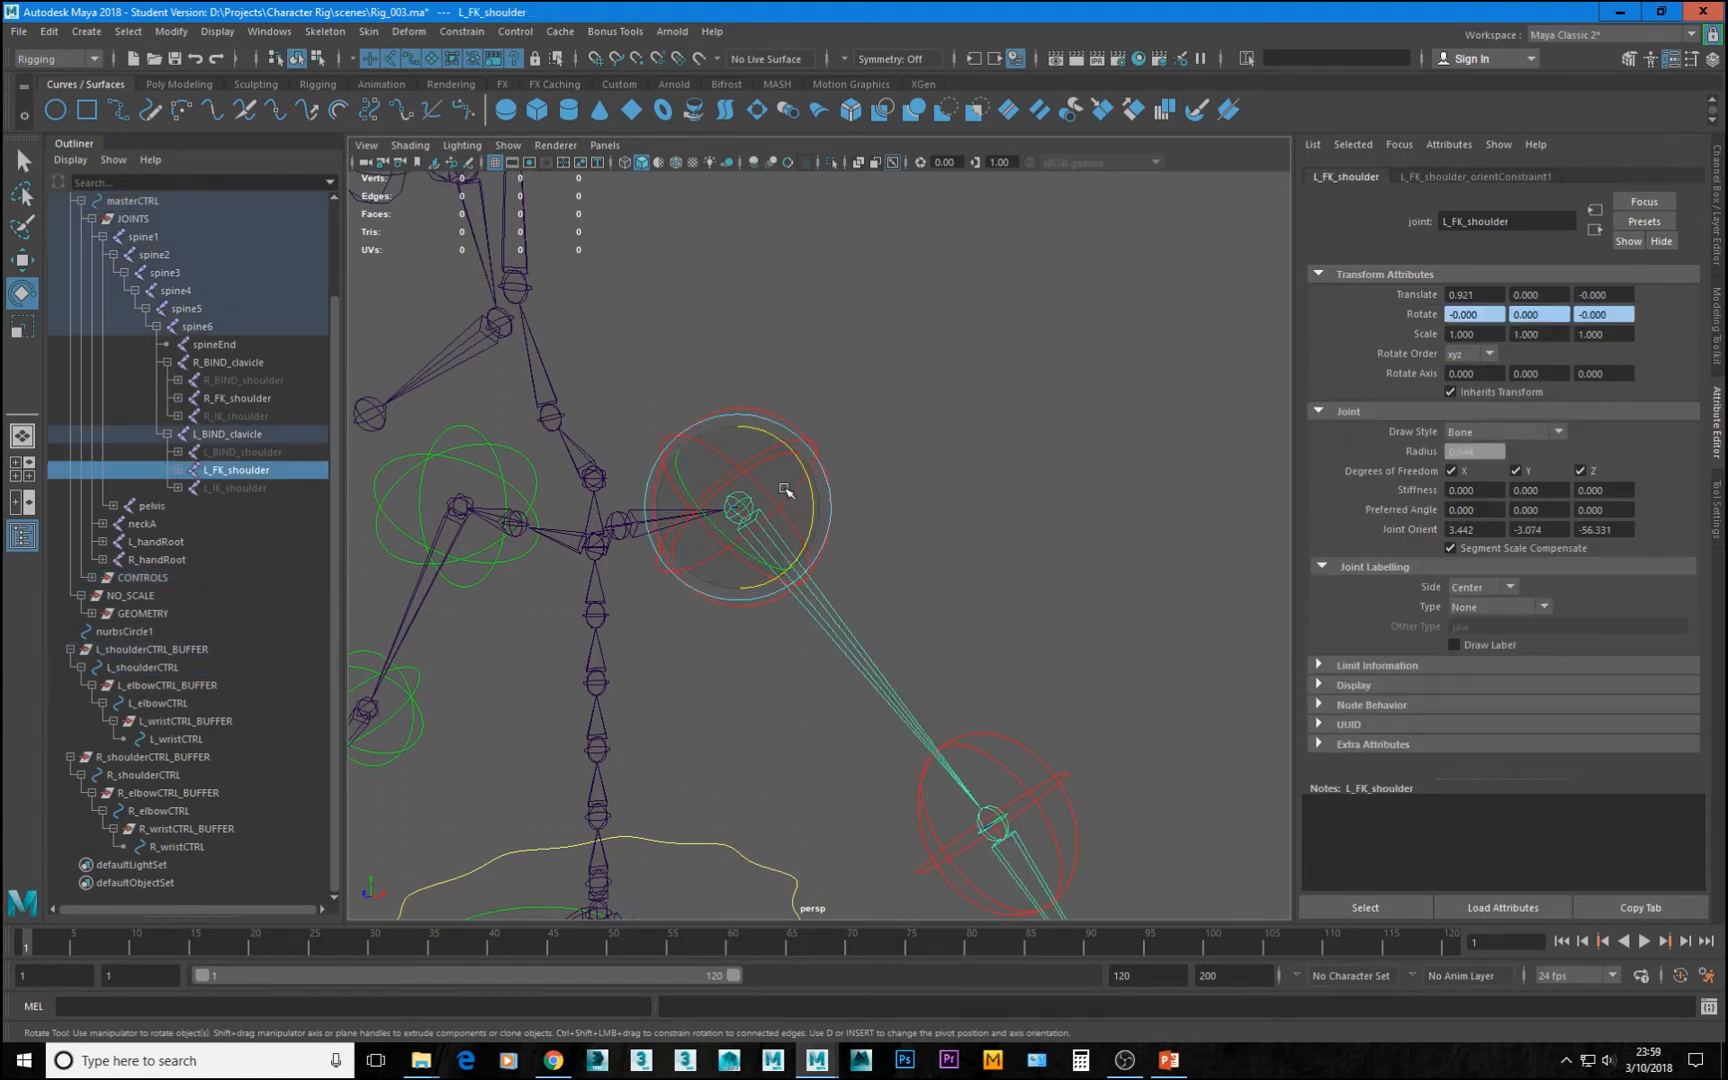
left_click(827, 476)
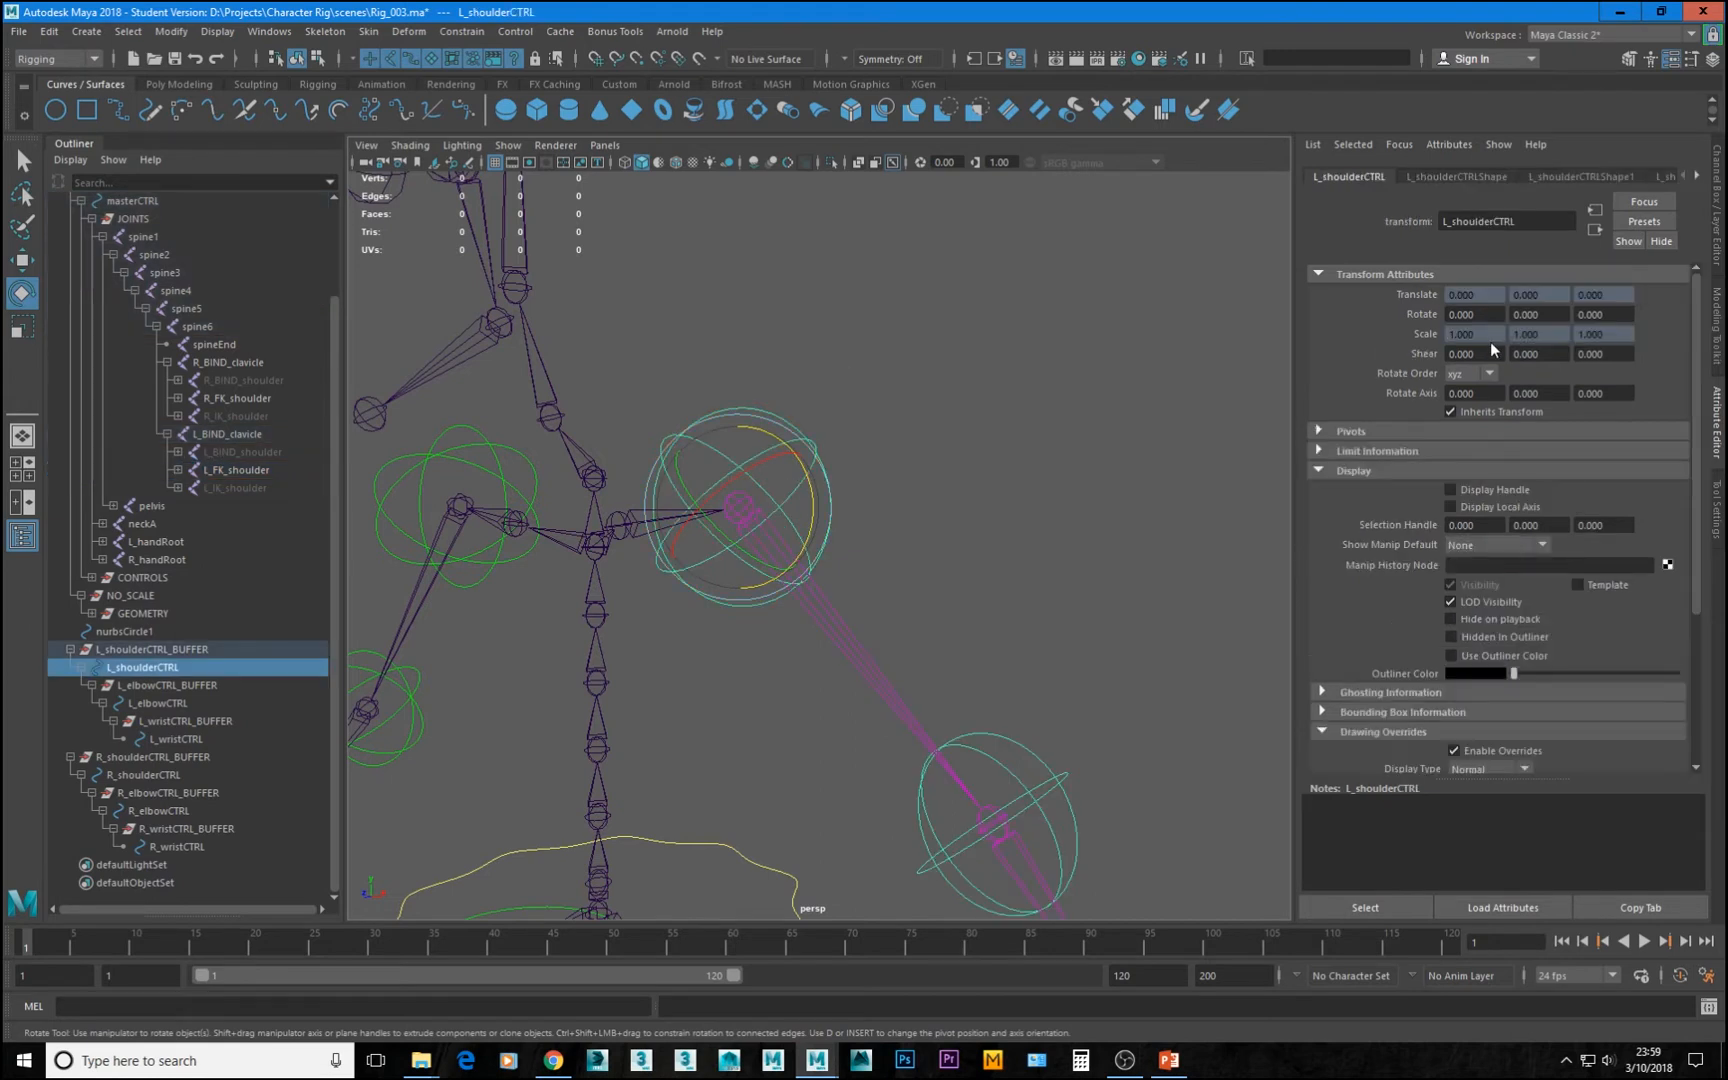
left_click_drag(692, 771, 719, 742, "alt")
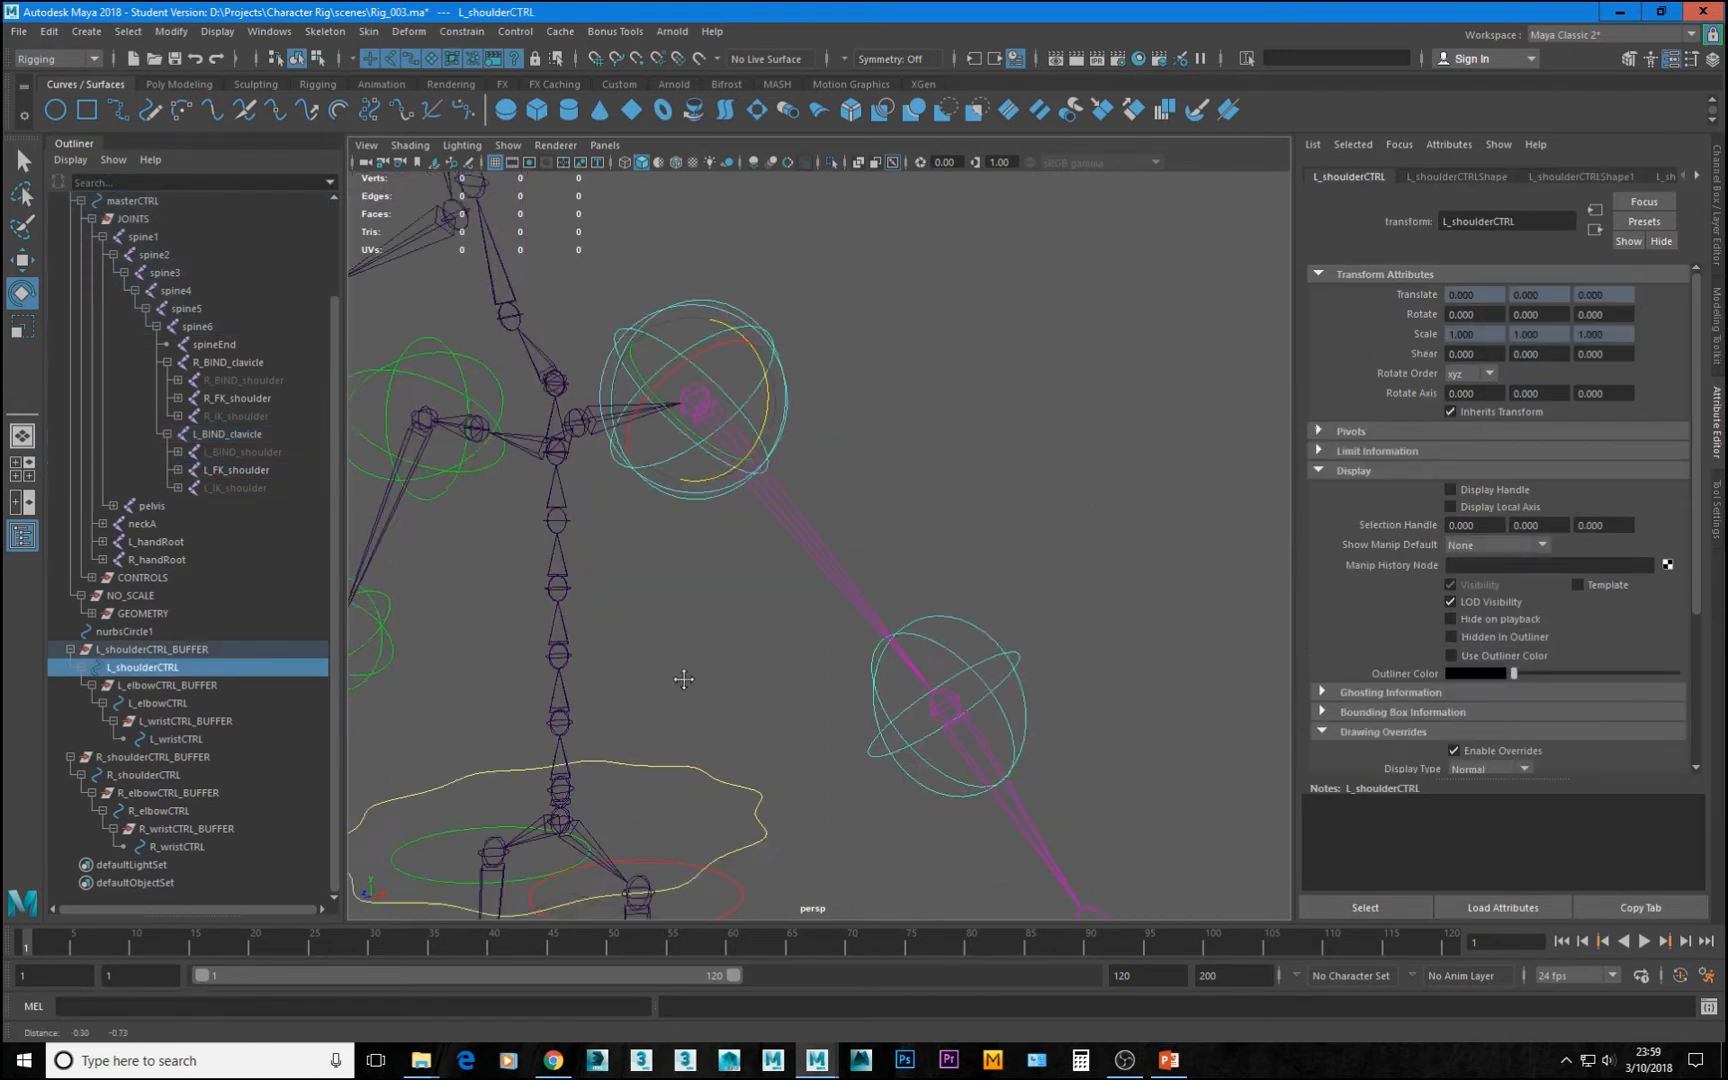
Check the L_FK_elbow joint and set the Rotate Order of L_elbowCTRL to xzy
middle_click_drag(719, 742, 580, 575, "alt")
right_click_drag(580, 575, 912, 760, "alt")
left_click(939, 772)
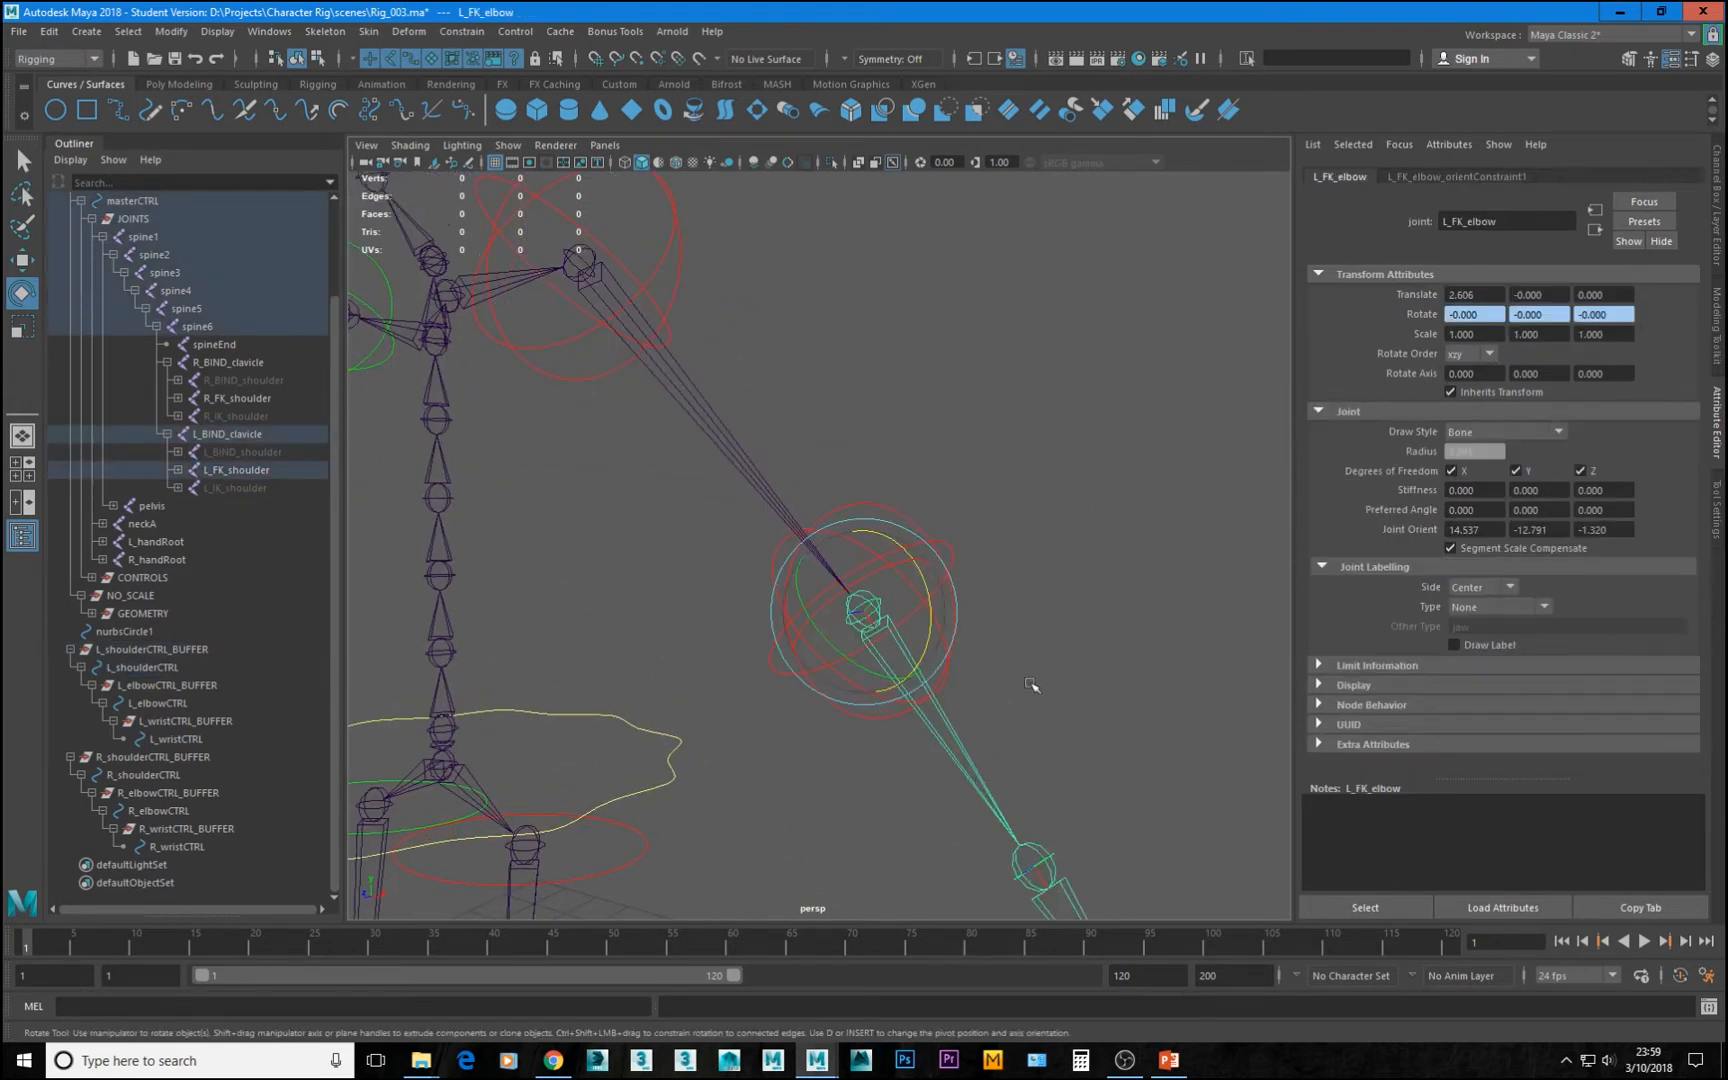
left_click(955, 571)
left_click(1473, 373)
left_click(1470, 446)
Inspect the Rotate Order of the L_FK_wrist joint and of R_shoulderCTRL
left_click_drag(1060, 625, 873, 533, "alt")
left_click(987, 538)
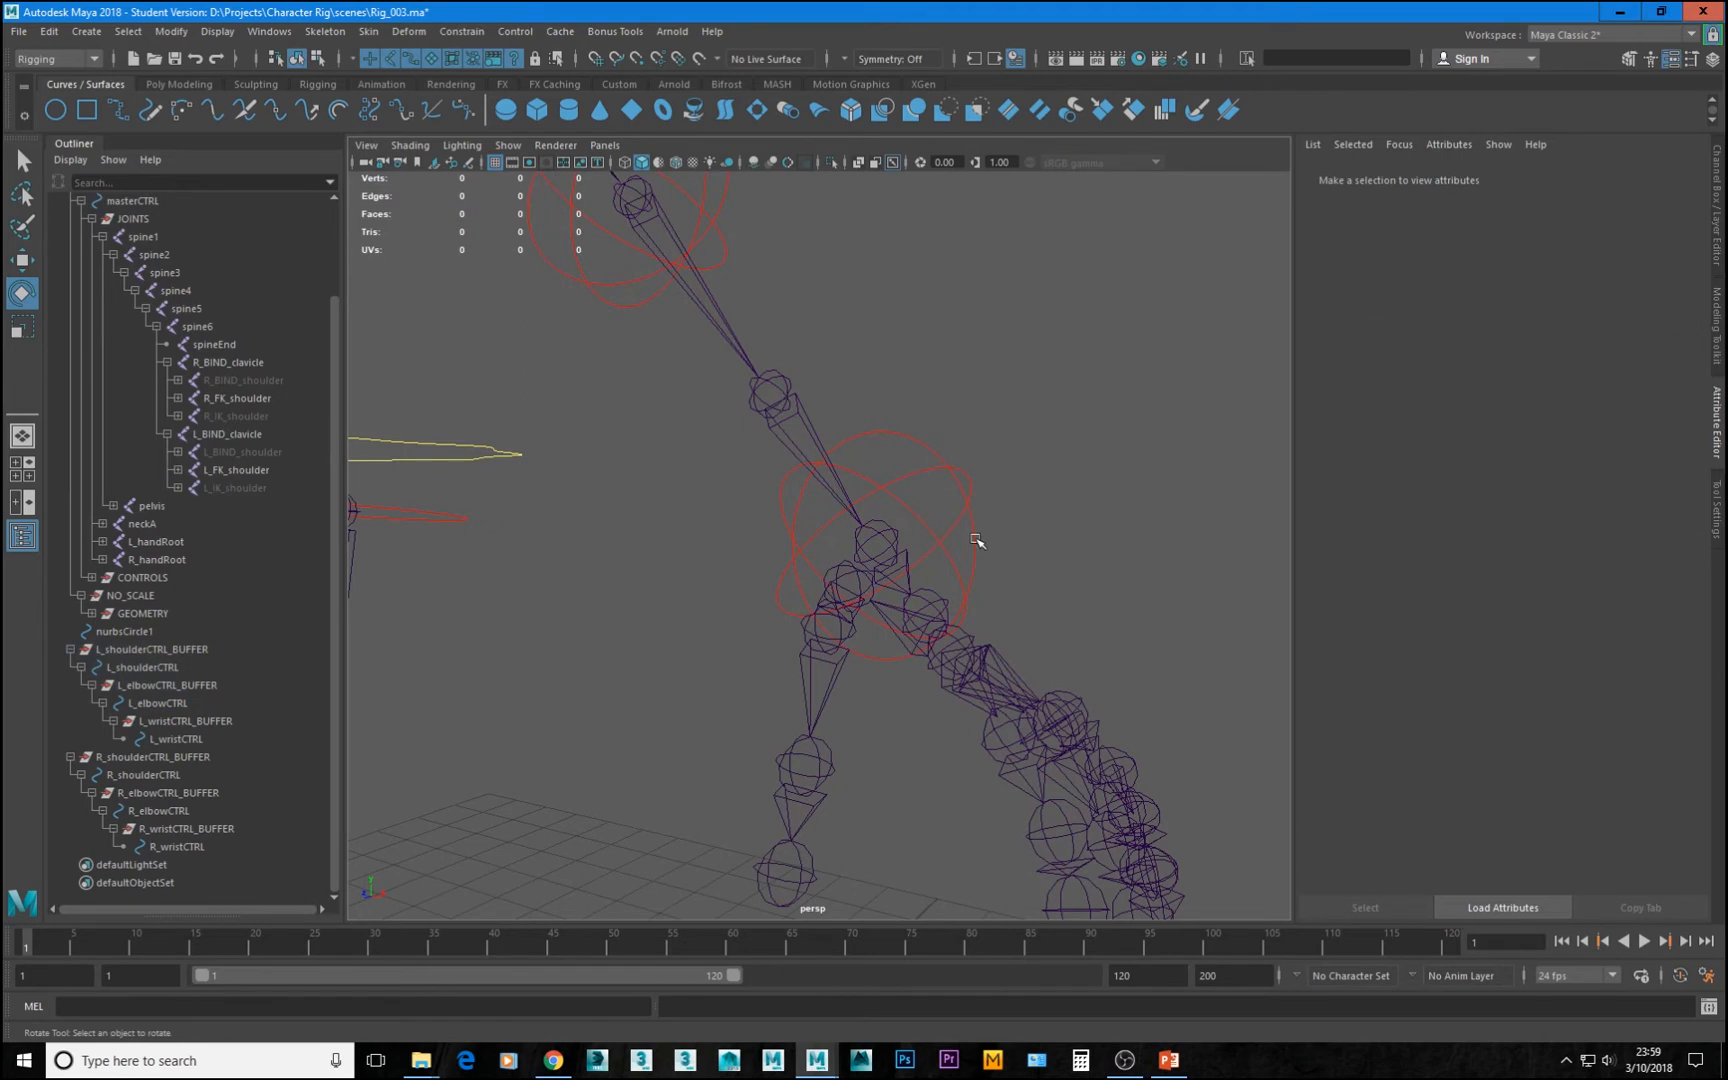
left_click(888, 549)
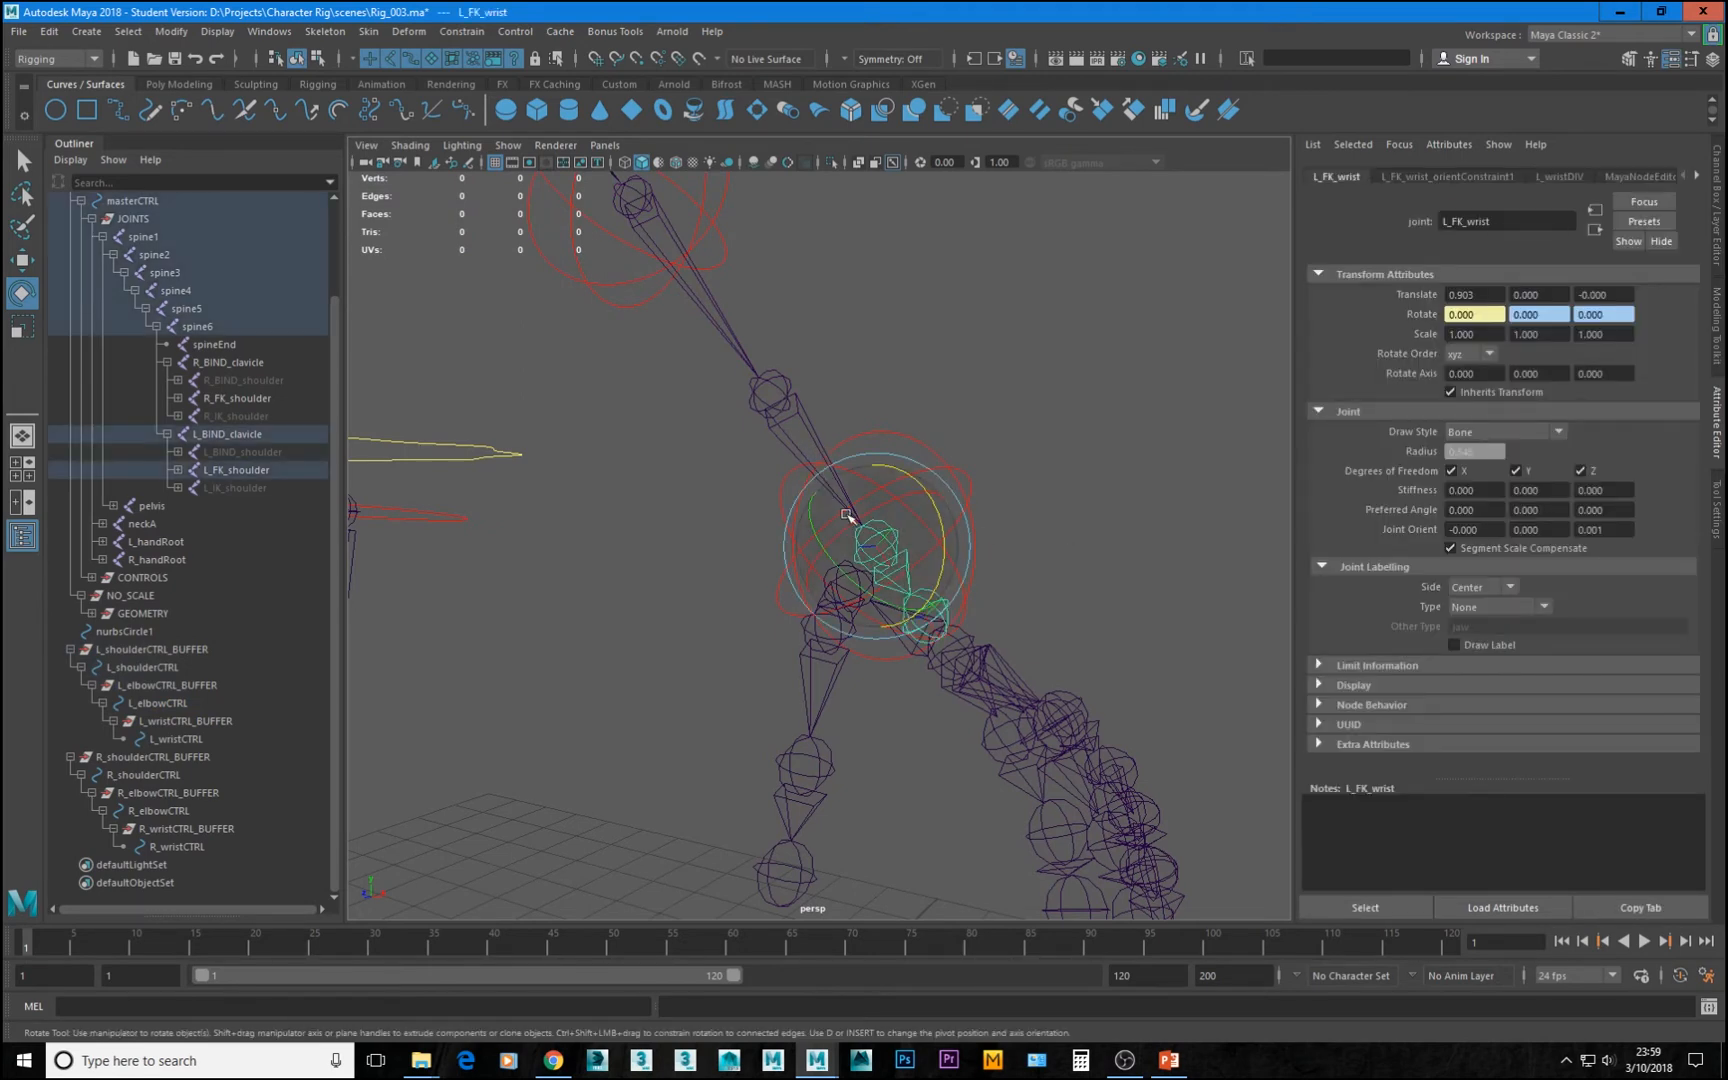
left_click_drag(963, 366, 1010, 508)
middle_click_drag(592, 454, 1180, 660, "alt")
scroll(790, 590, "down", 4)
middle_click_drag(653, 435, 1232, 705, "alt")
left_click_drag(1105, 538, 1172, 595)
middle_click_drag(1045, 614, 856, 471, "alt")
scroll(880, 600, "up", 3)
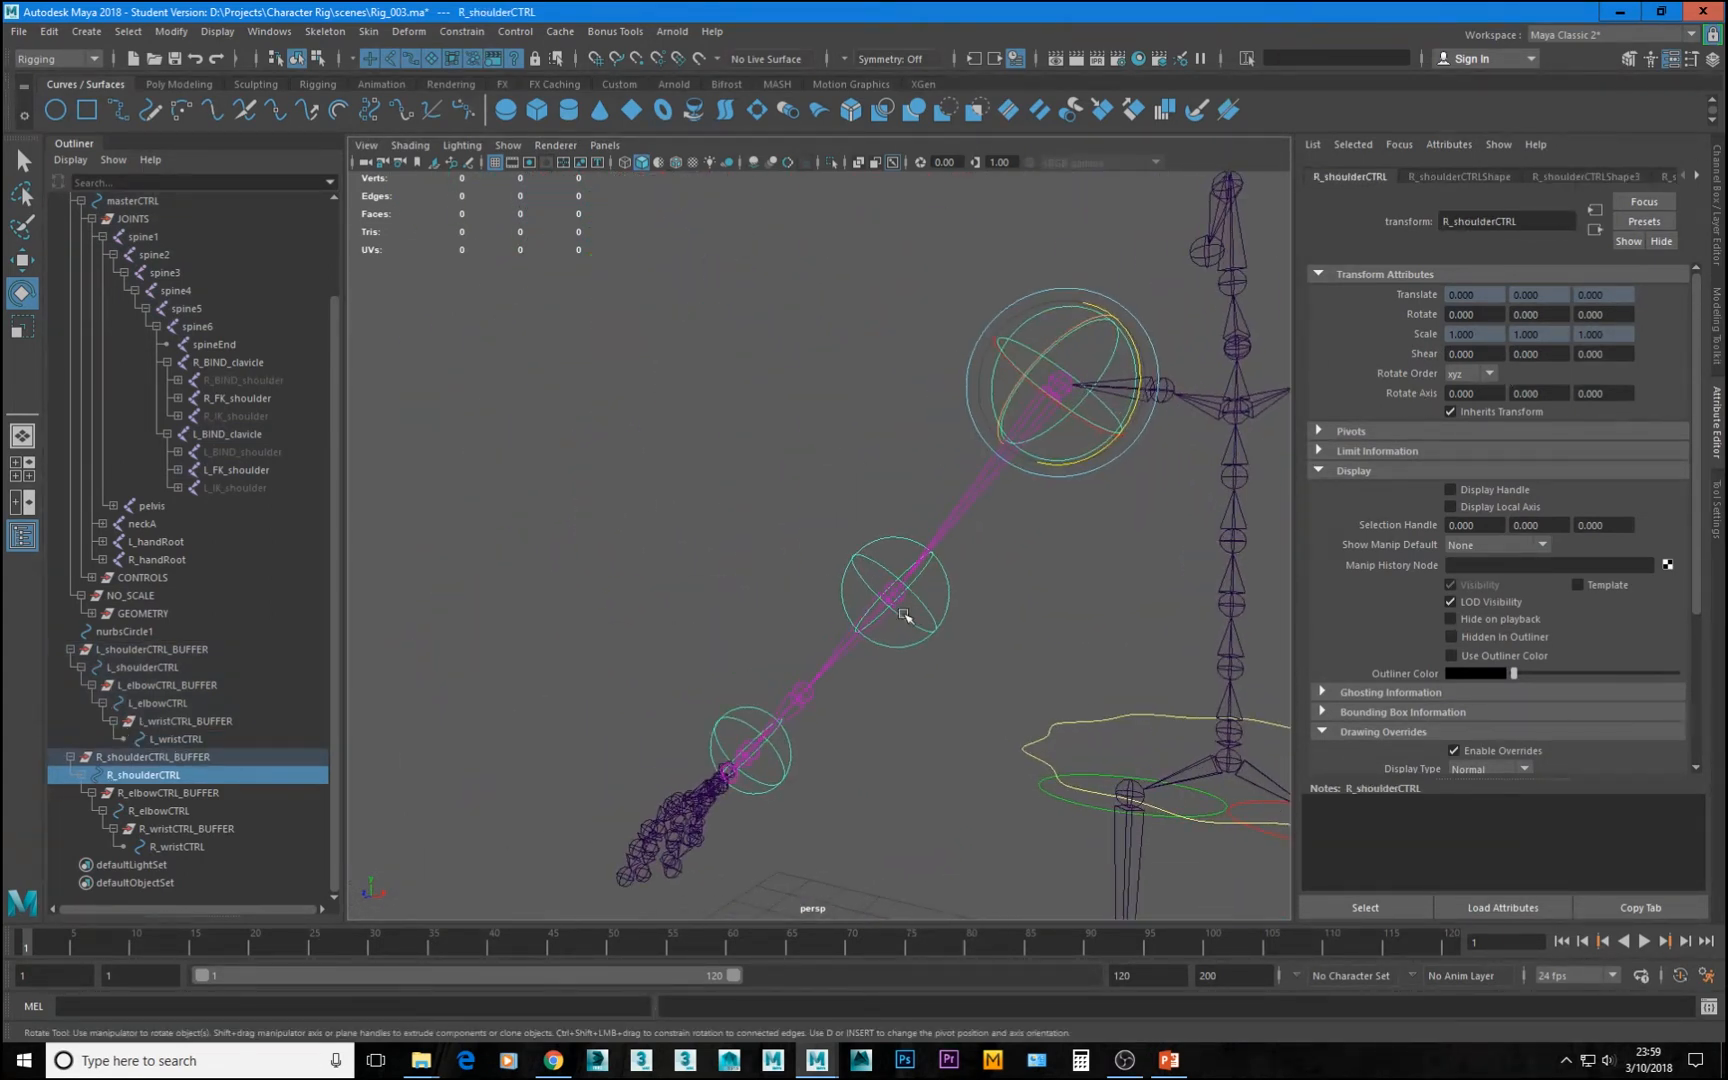
Set the Rotate Order of R_elbowCTRL to xzy and compare it with the R_FK_elbow joint
left_click(866, 570)
left_click(1466, 375)
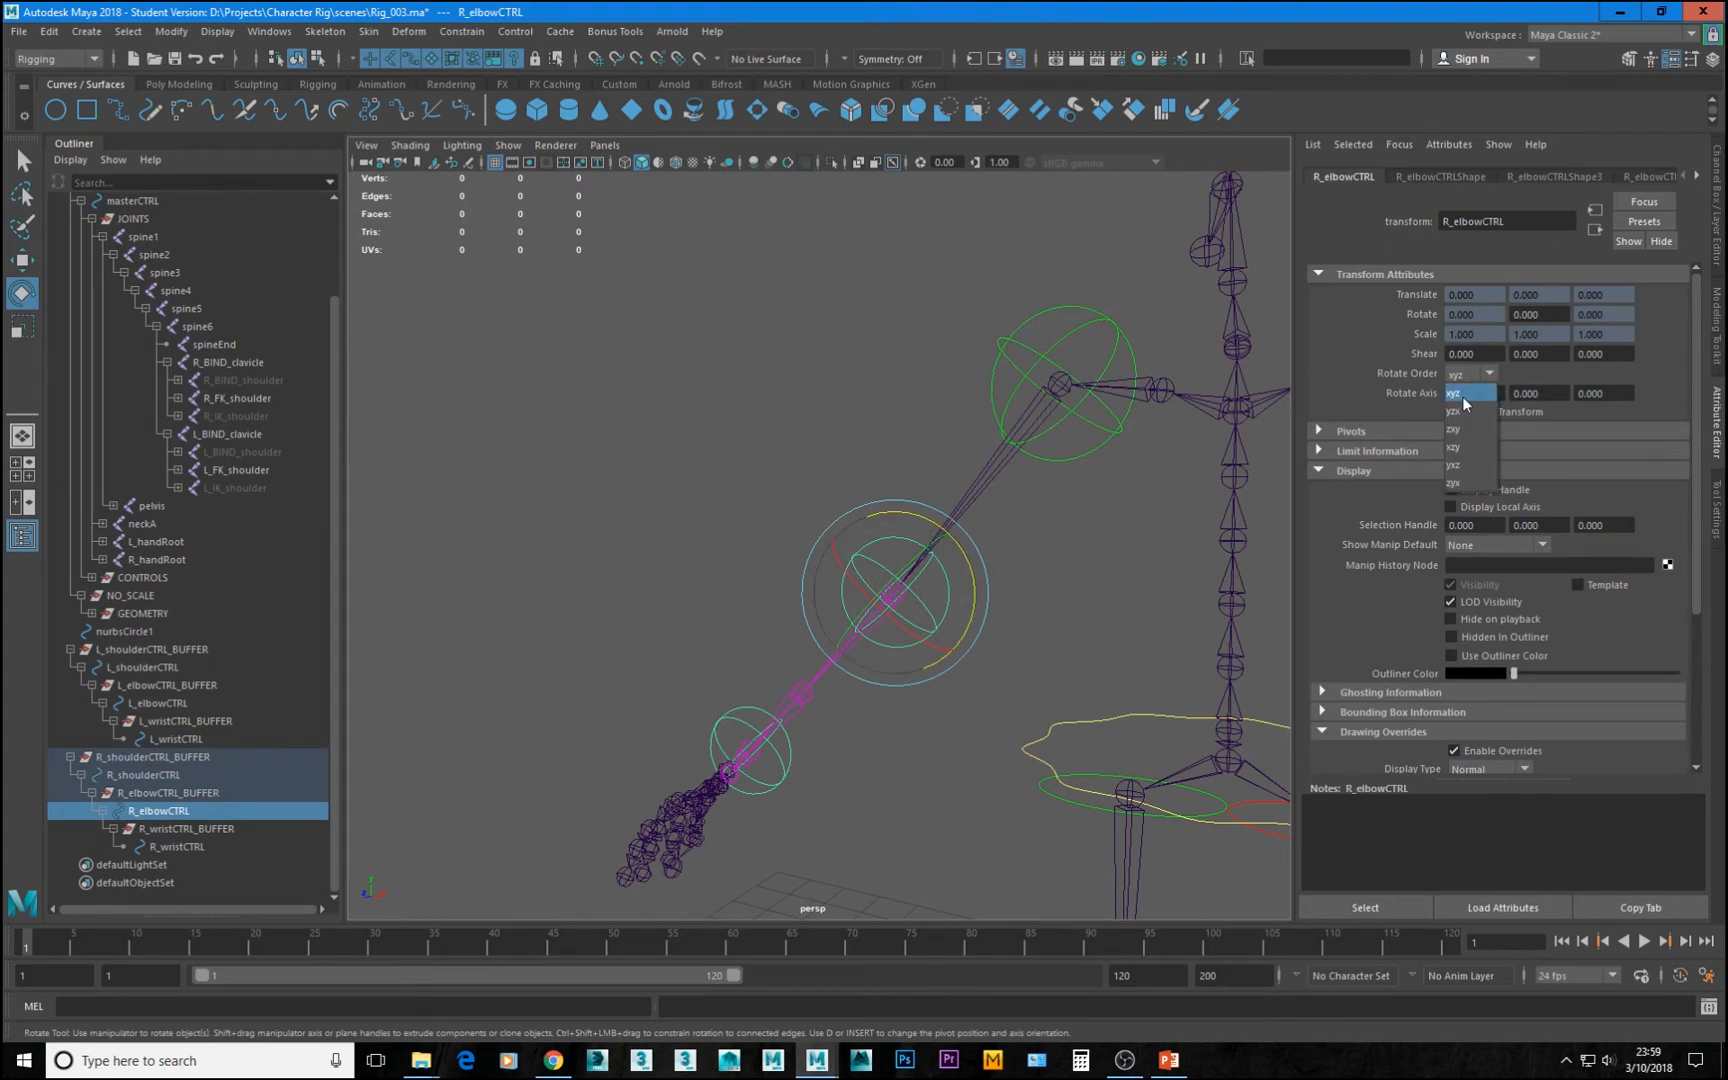
left_click(1463, 447)
scroll(873, 765, "up", 3)
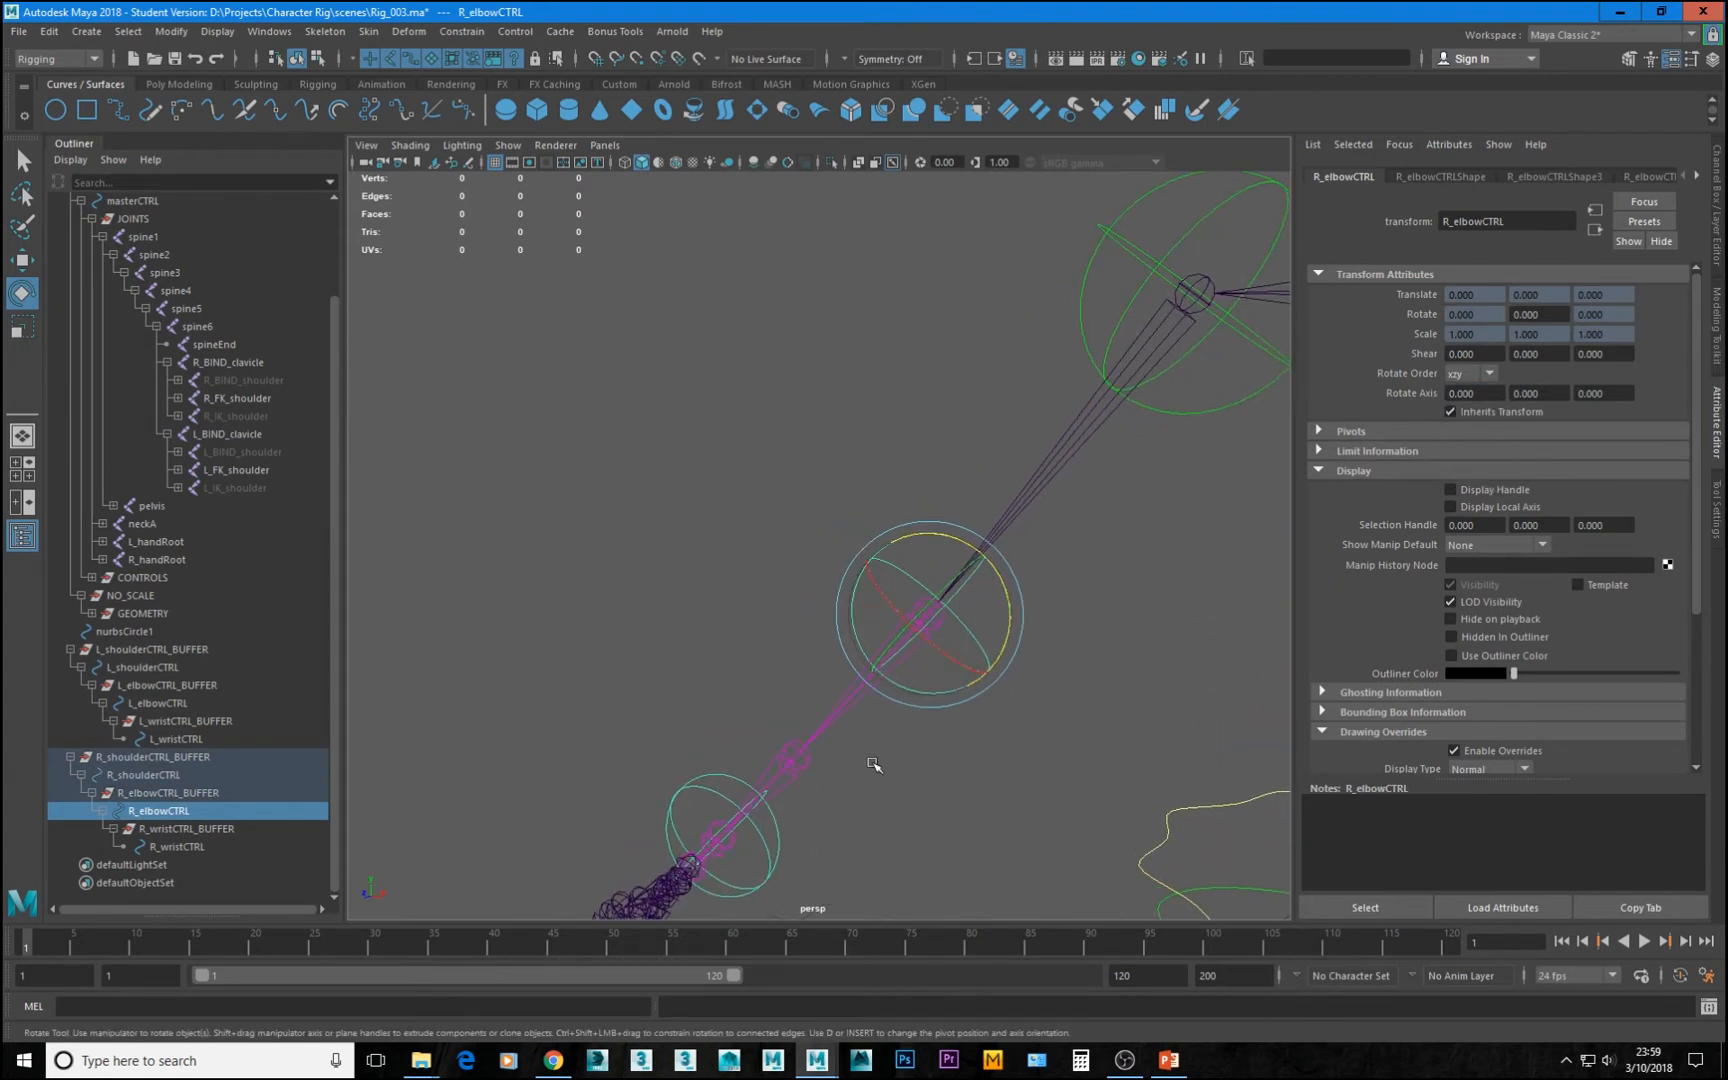
left_click(846, 711)
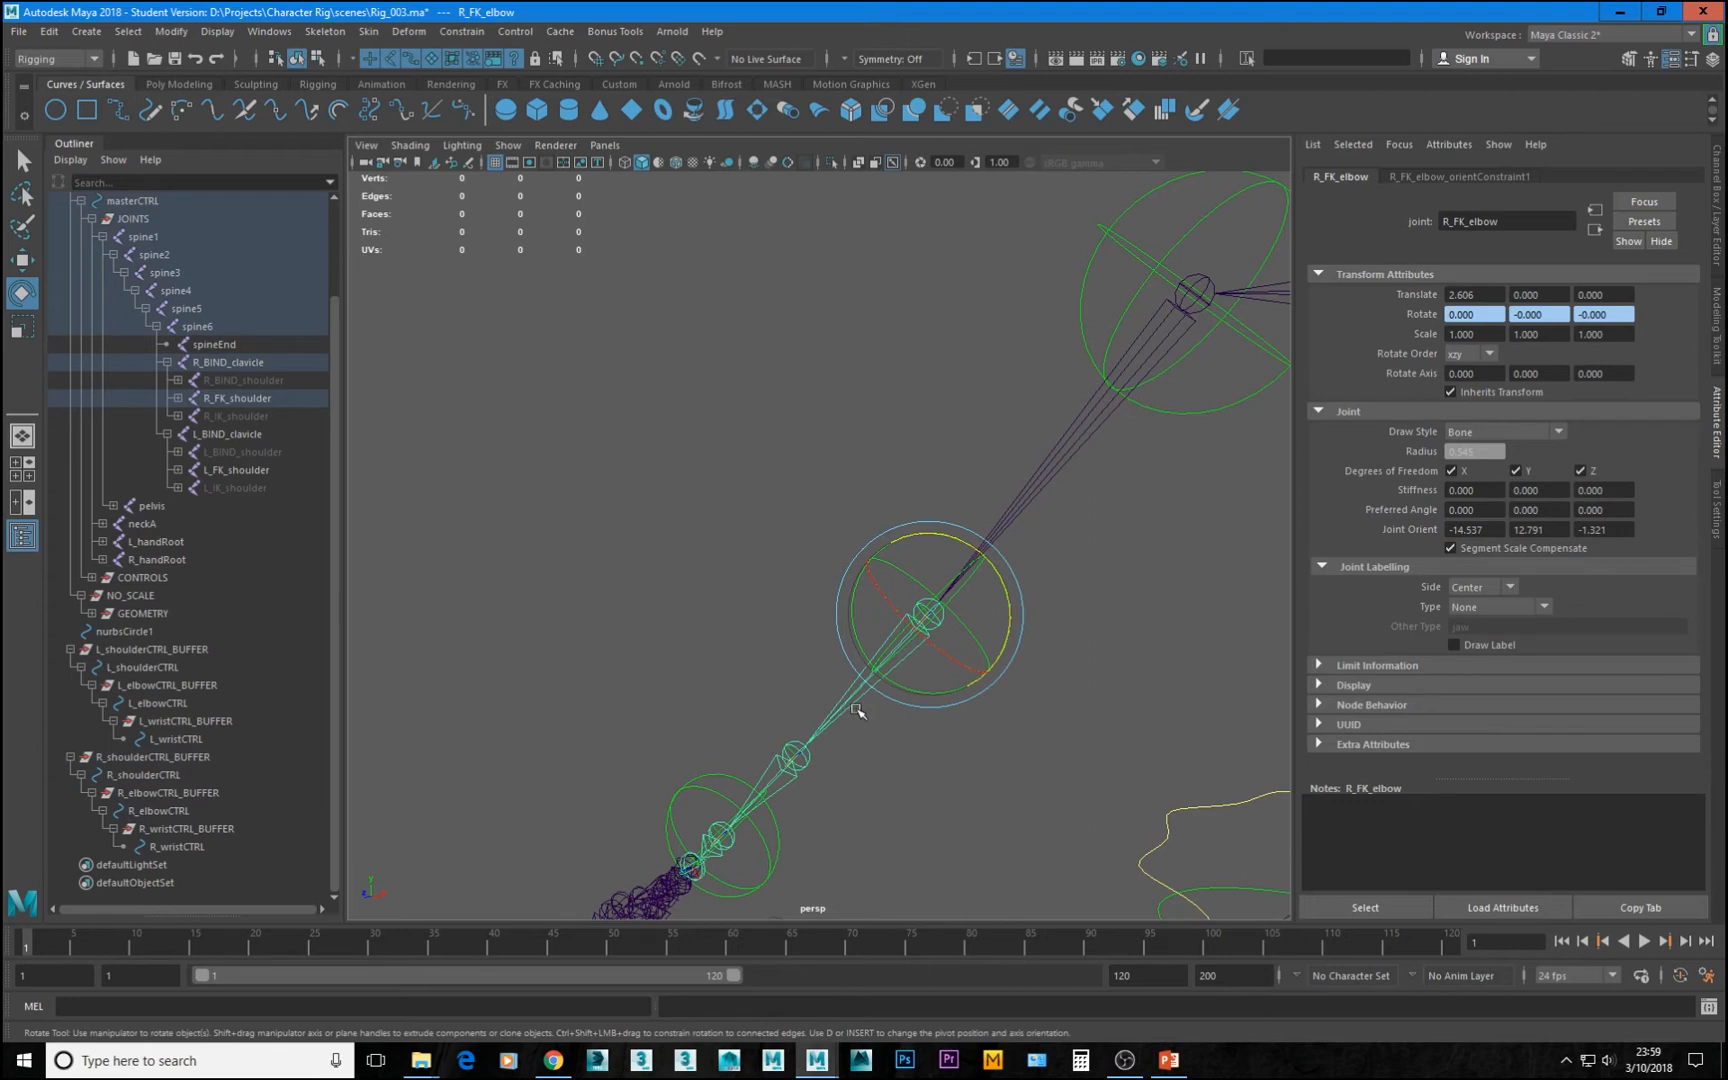
Compare the Rotate Order of R_wristCTRL with that of the R_FK_wrist joint
middle_click_drag(858, 816, 976, 542, "alt")
left_click(815, 752)
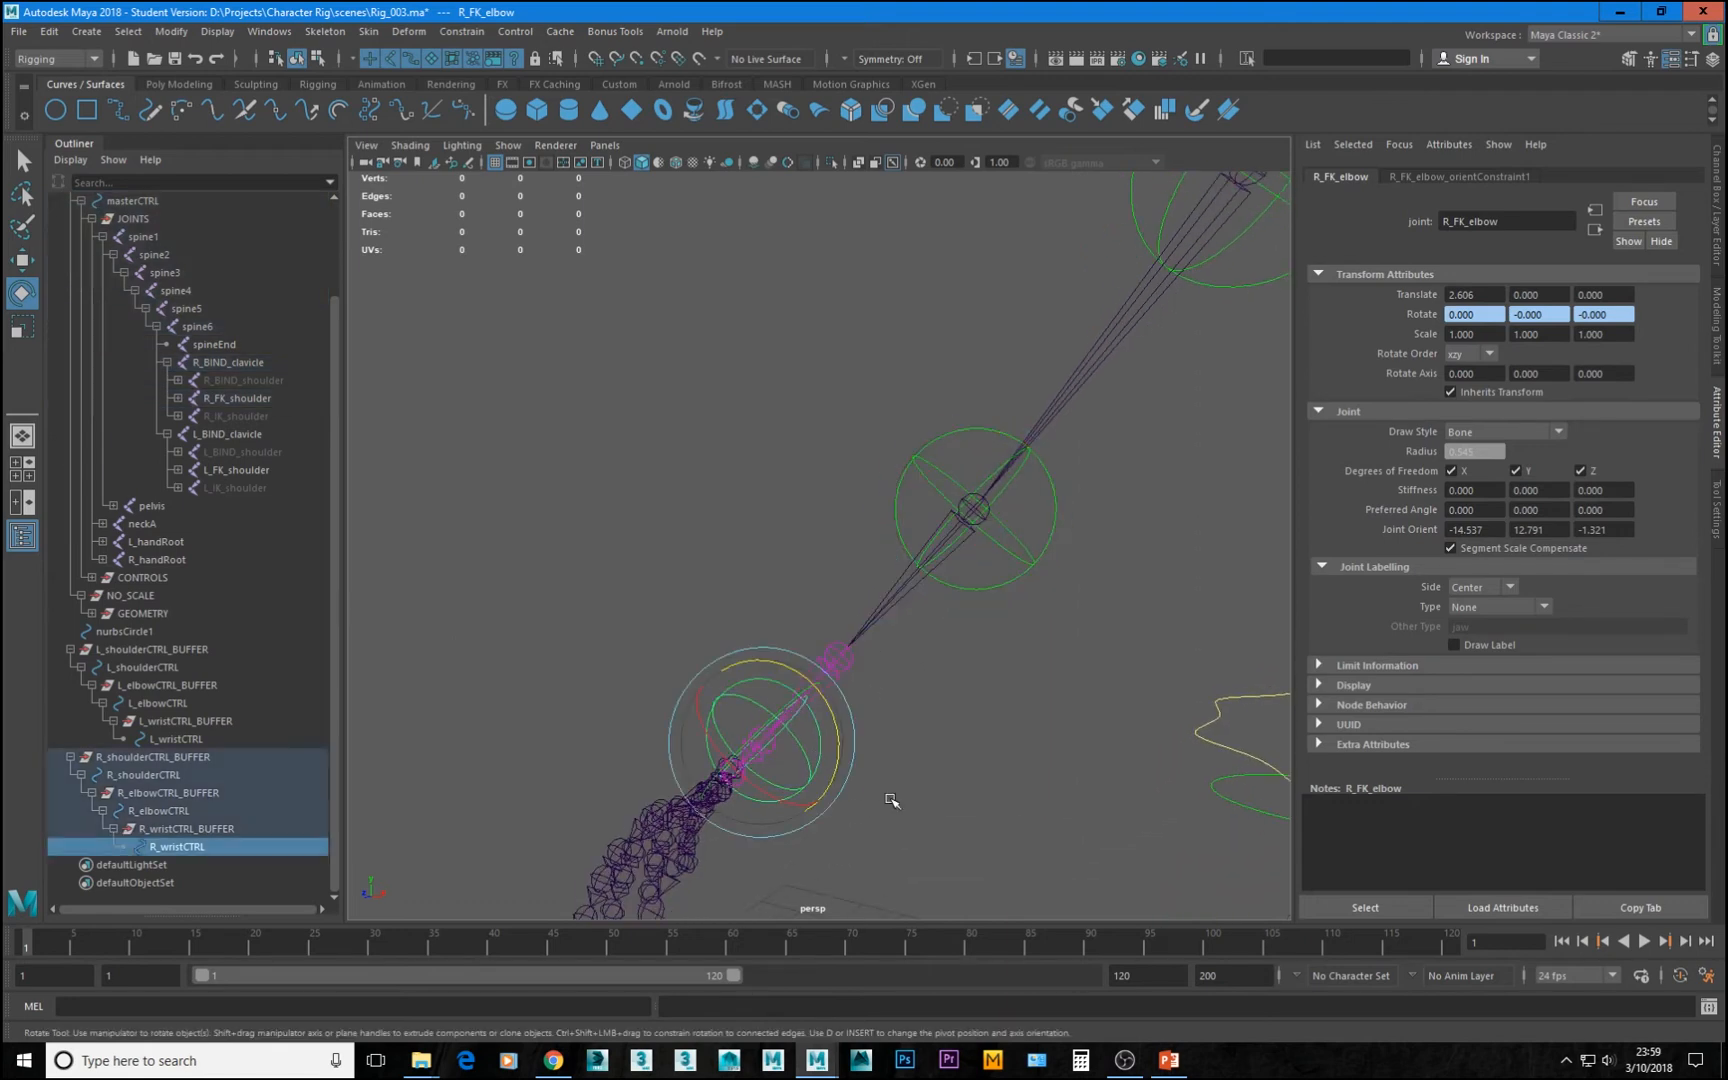
middle_click_drag(868, 801, 1219, 397, "alt")
scroll(888, 597, "up", 3)
left_click(1203, 768)
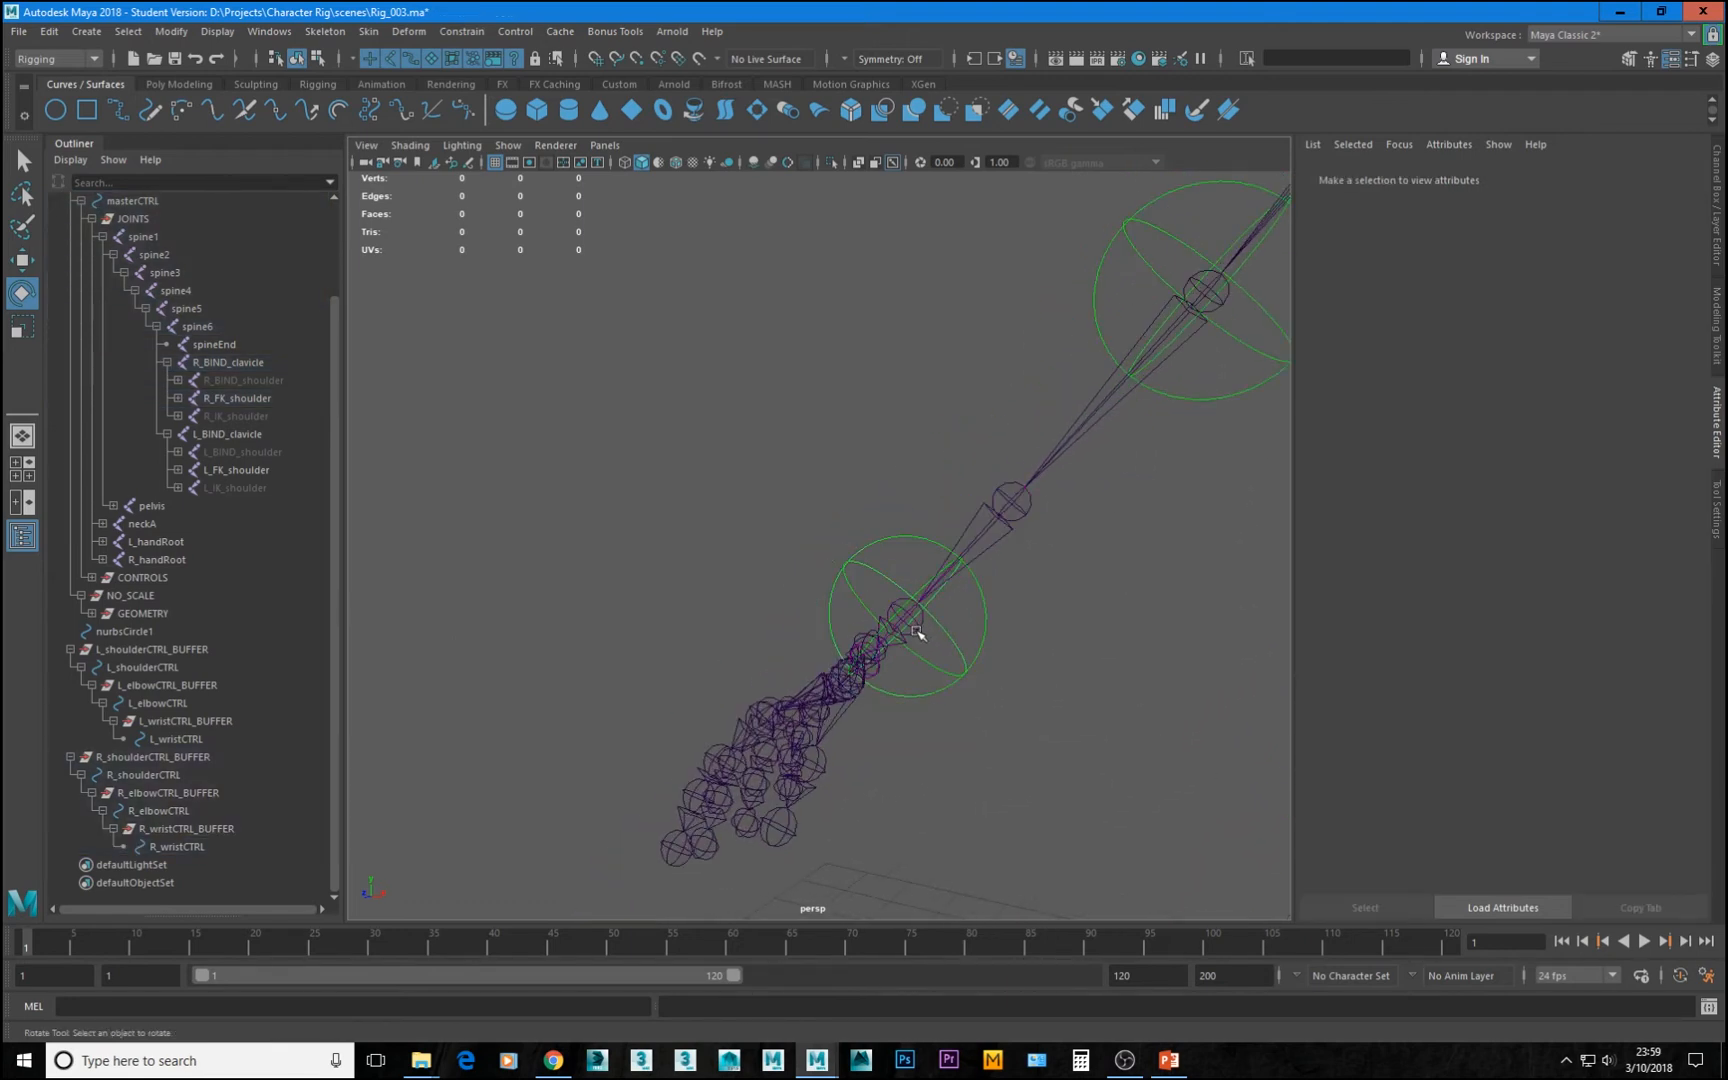
left_click(909, 630)
Examine the left leg from hip to knee, checking the Rotate Order of L_hipCTRL
right_click_drag(993, 636, 1011, 563, "alt")
left_click_drag(1011, 563, 980, 586, "alt")
middle_click_drag(980, 586, 950, 255, "alt")
left_click_drag(950, 255, 745, 305, "alt")
right_click_drag(745, 305, 1030, 450, "alt")
middle_click_drag(1030, 450, 1085, 750, "alt")
left_click_drag(1085, 750, 1022, 544, "alt")
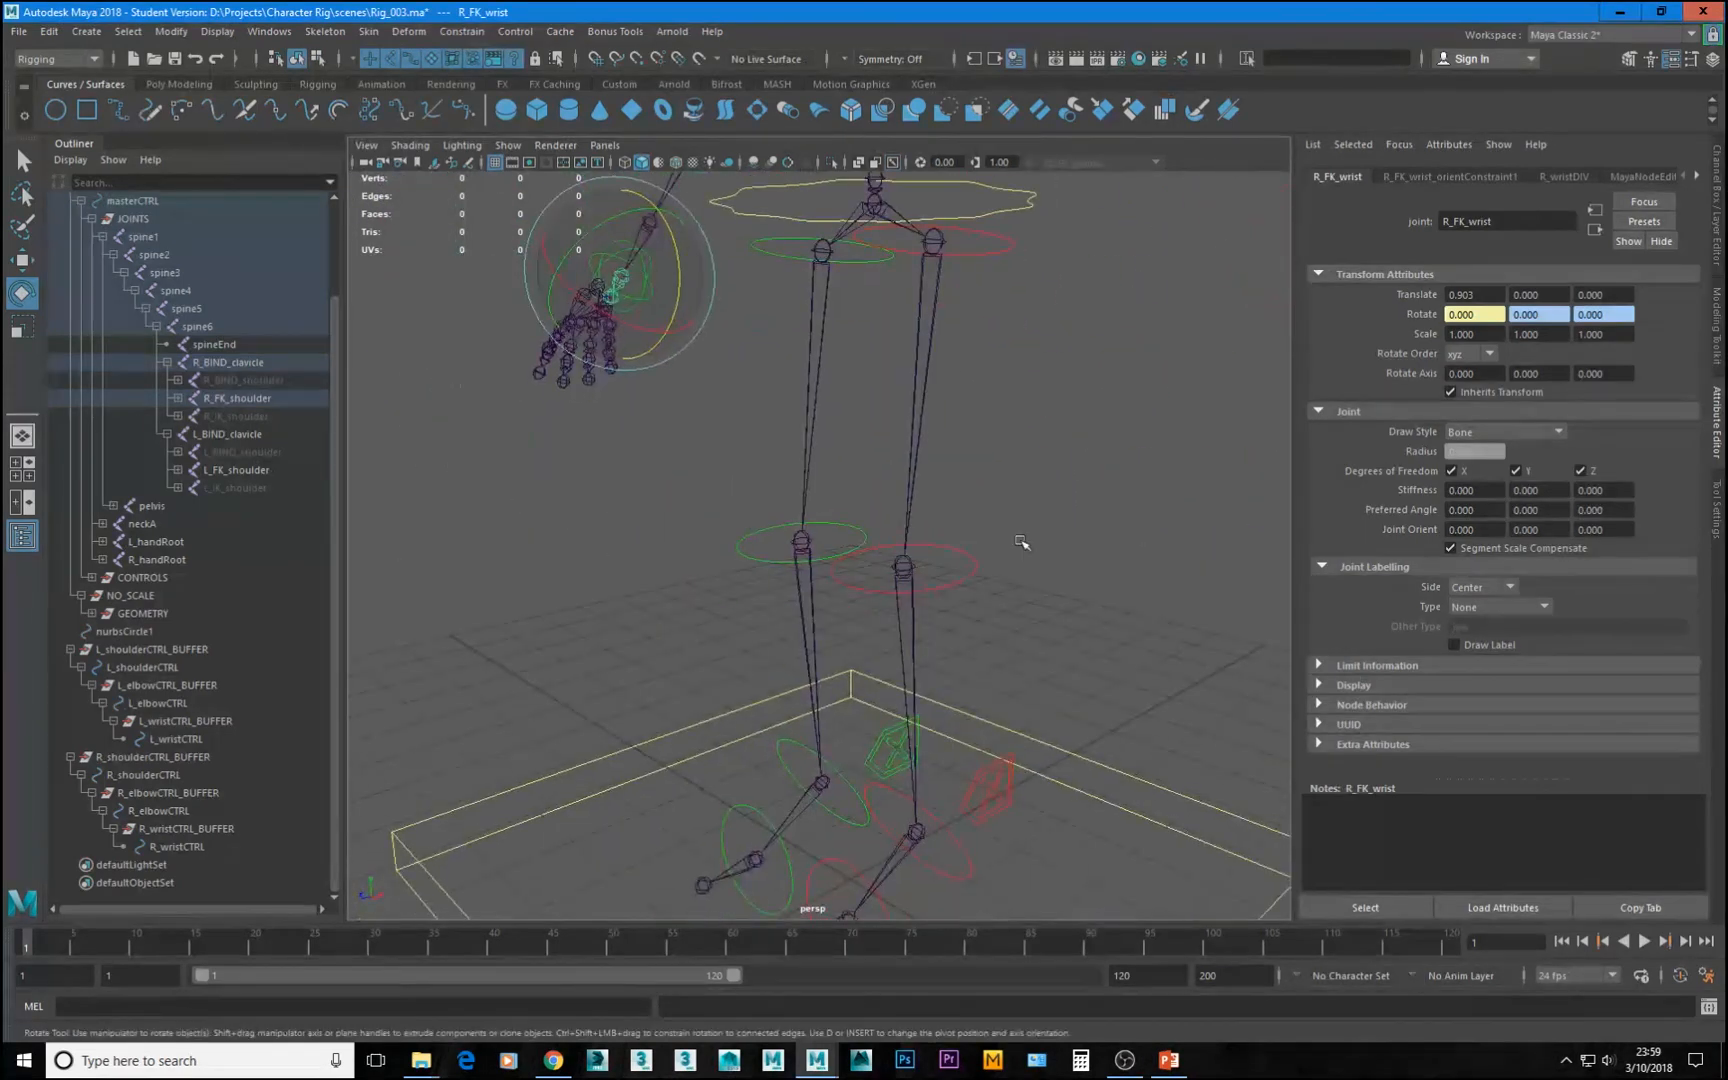
middle_click_drag(1022, 544, 930, 629, "alt")
left_click(908, 545)
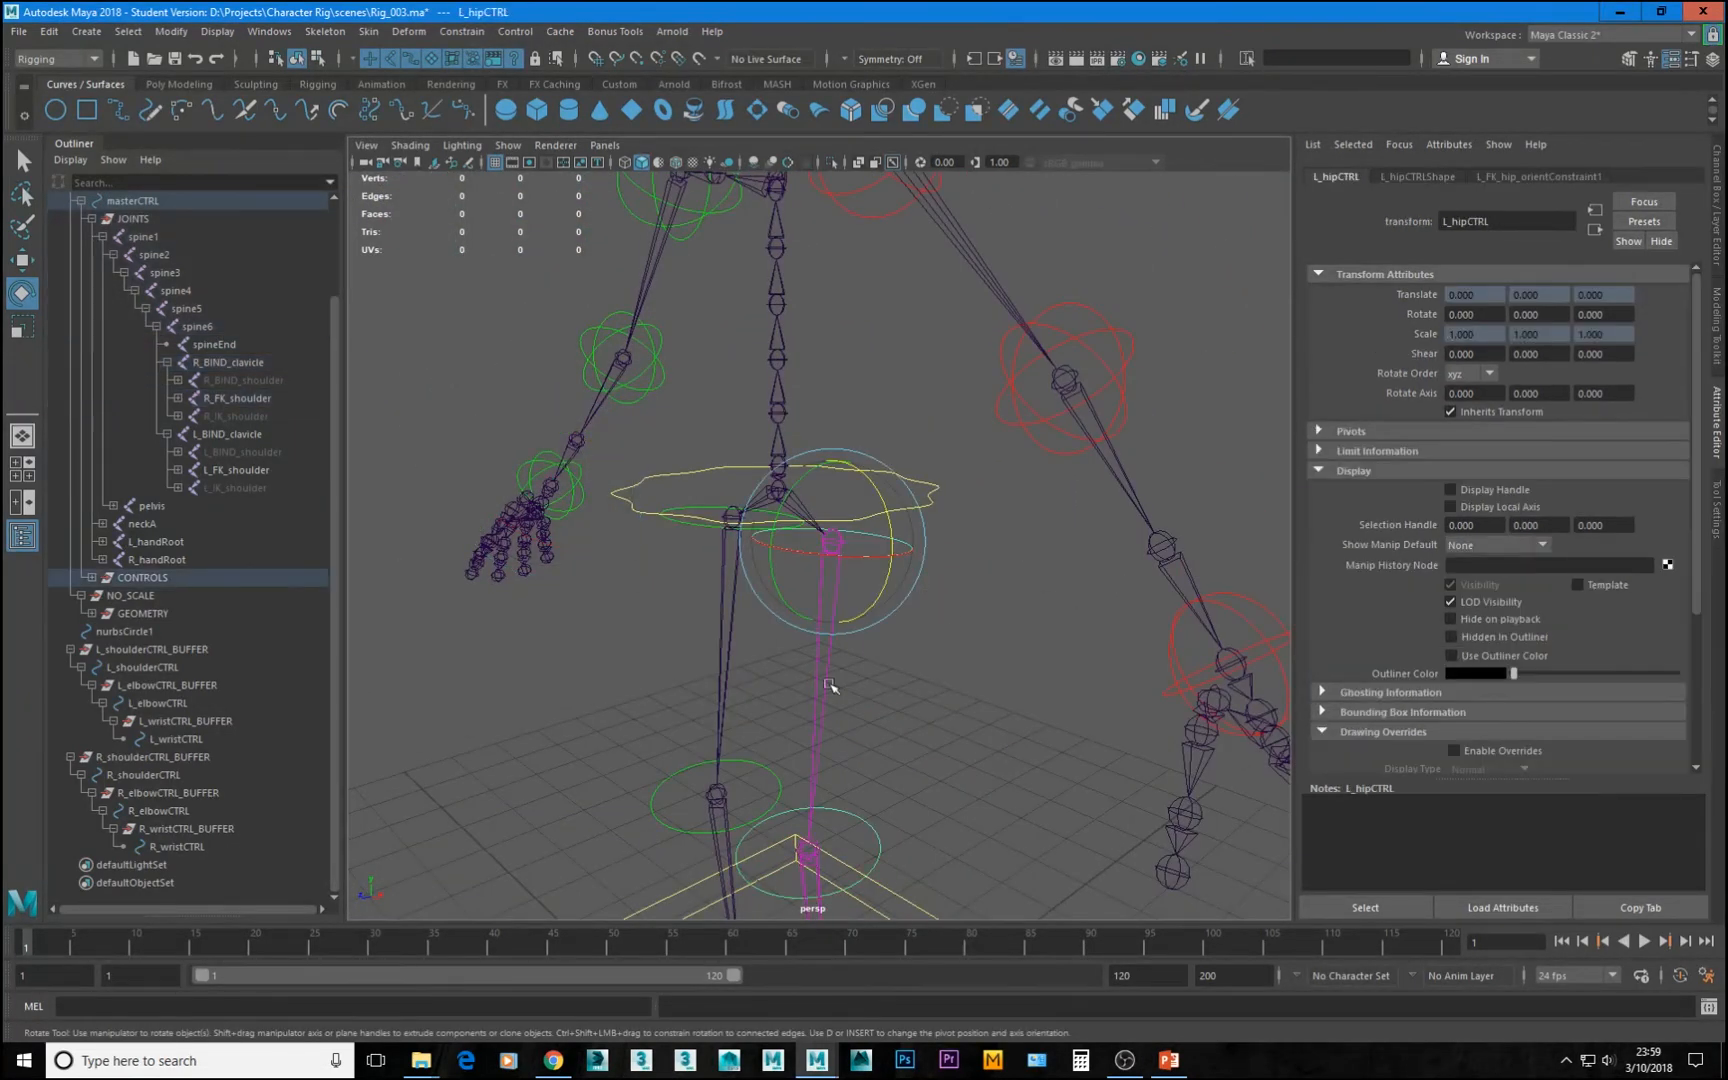
left_click(881, 731)
left_click_drag(1020, 712, 913, 570)
left_click_drag(970, 728, 874, 542, "alt")
left_click(884, 467)
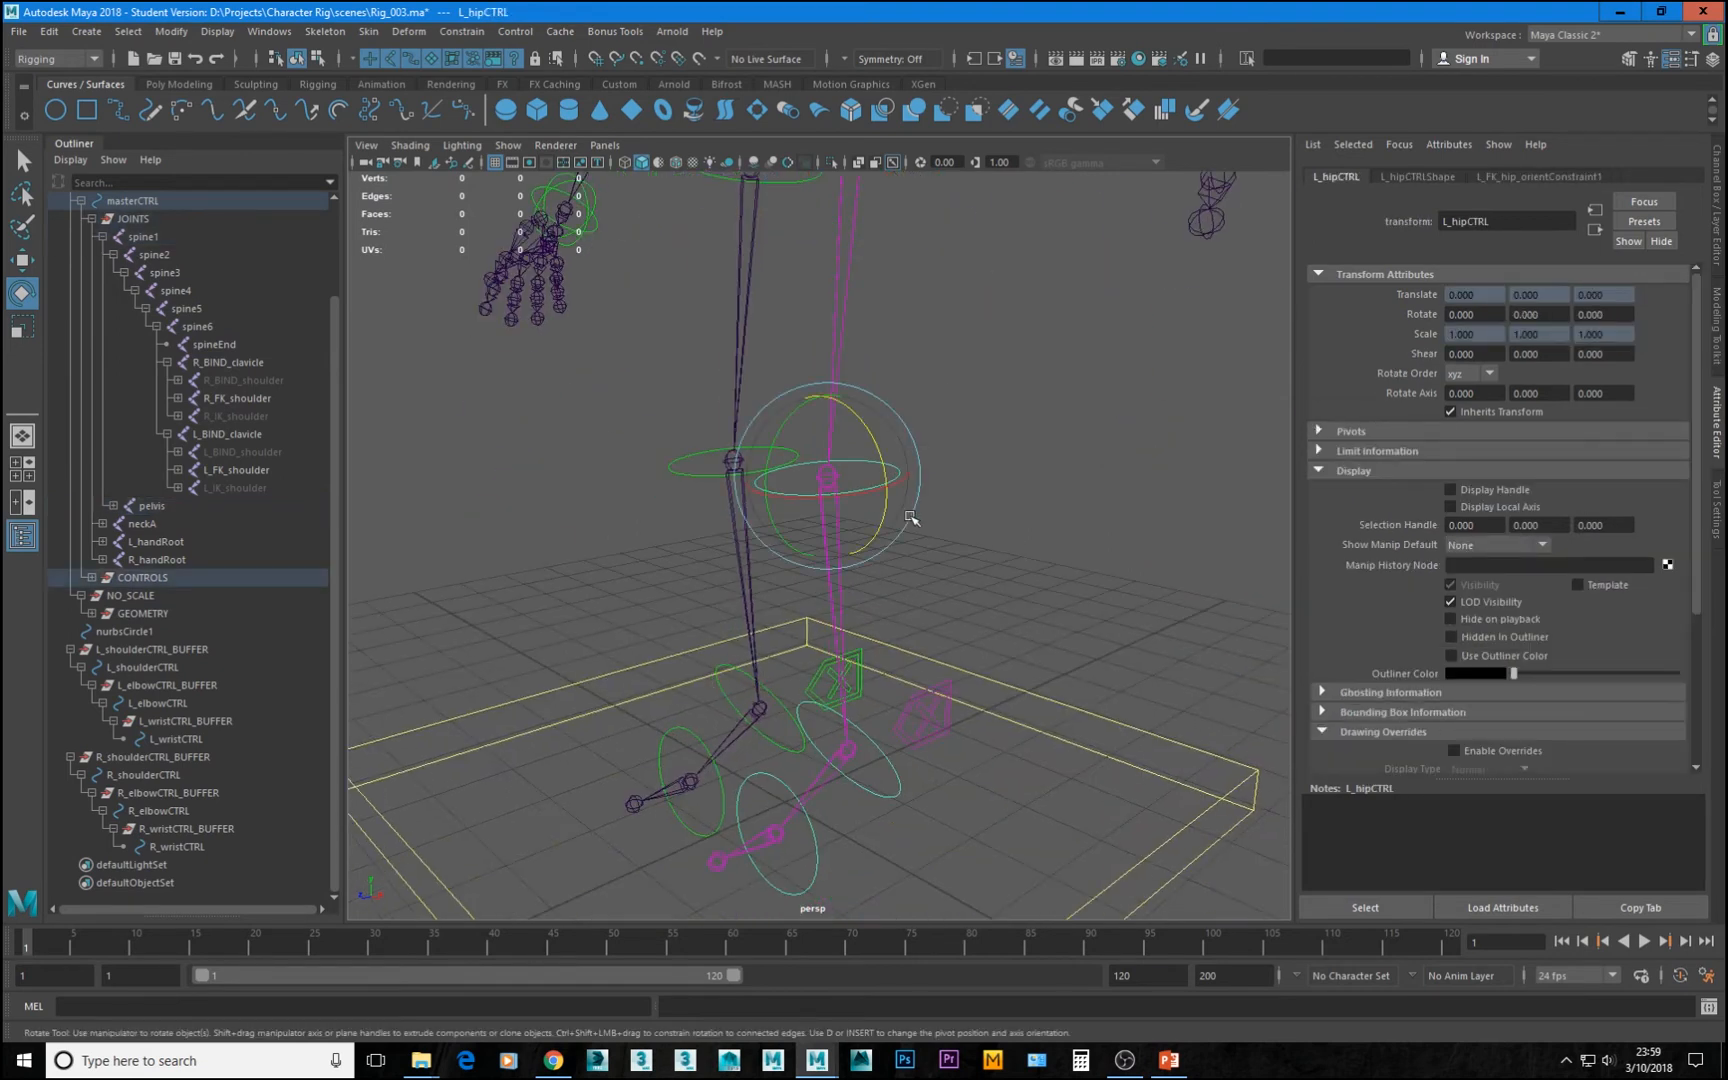
left_click(838, 620)
left_click(958, 548)
Set the Rotate Order of L_kneeCTRL and R_kneeCTRL to xzy
left_click(922, 438)
left_click(1487, 373)
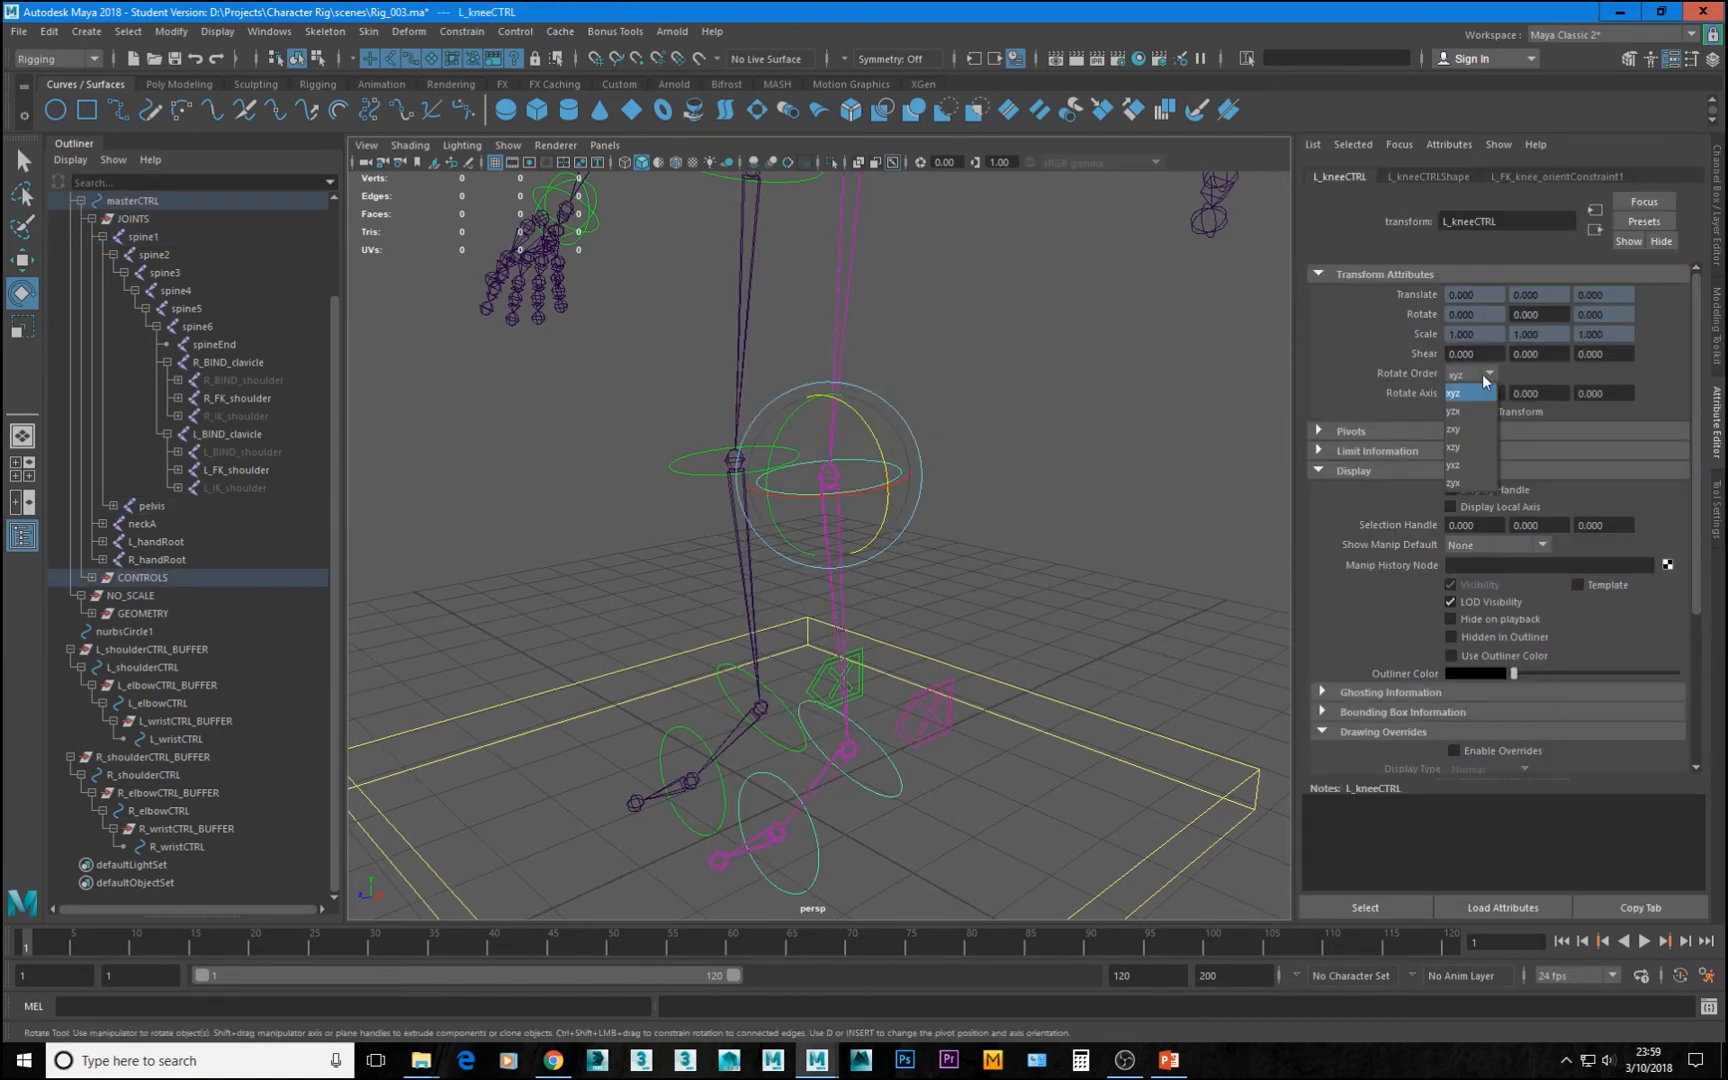
left_click(1466, 449)
left_click(672, 466)
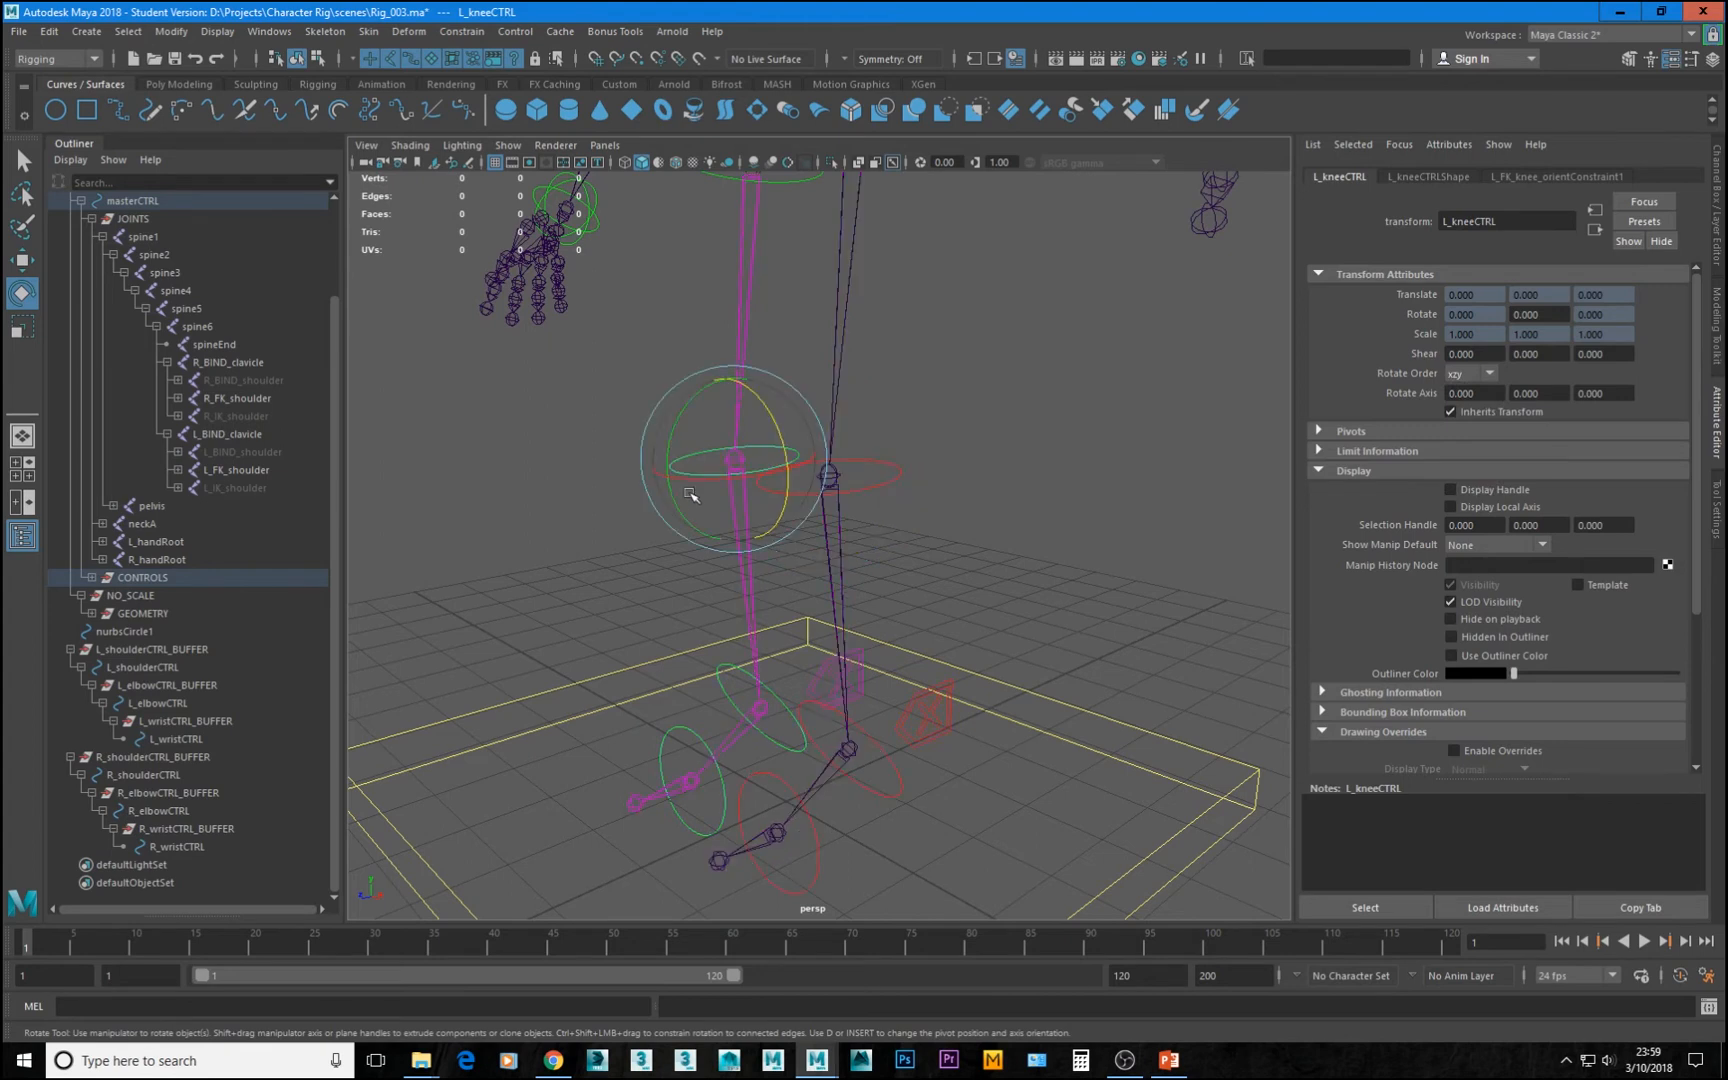
left_click(1465, 374)
left_click(1466, 449)
Compare the Rotate Order of the L_BIND_ankle joint with that of the left ankle control
middle_click_drag(1048, 605, 1110, 310, "alt")
right_click_drag(840, 600, 1060, 460, "alt")
middle_click_drag(1060, 460, 964, 590, "alt")
right_click_drag(964, 590, 1115, 540, "alt")
middle_click_drag(950, 555, 895, 651, "alt")
right_click_drag(895, 651, 945, 713, "alt")
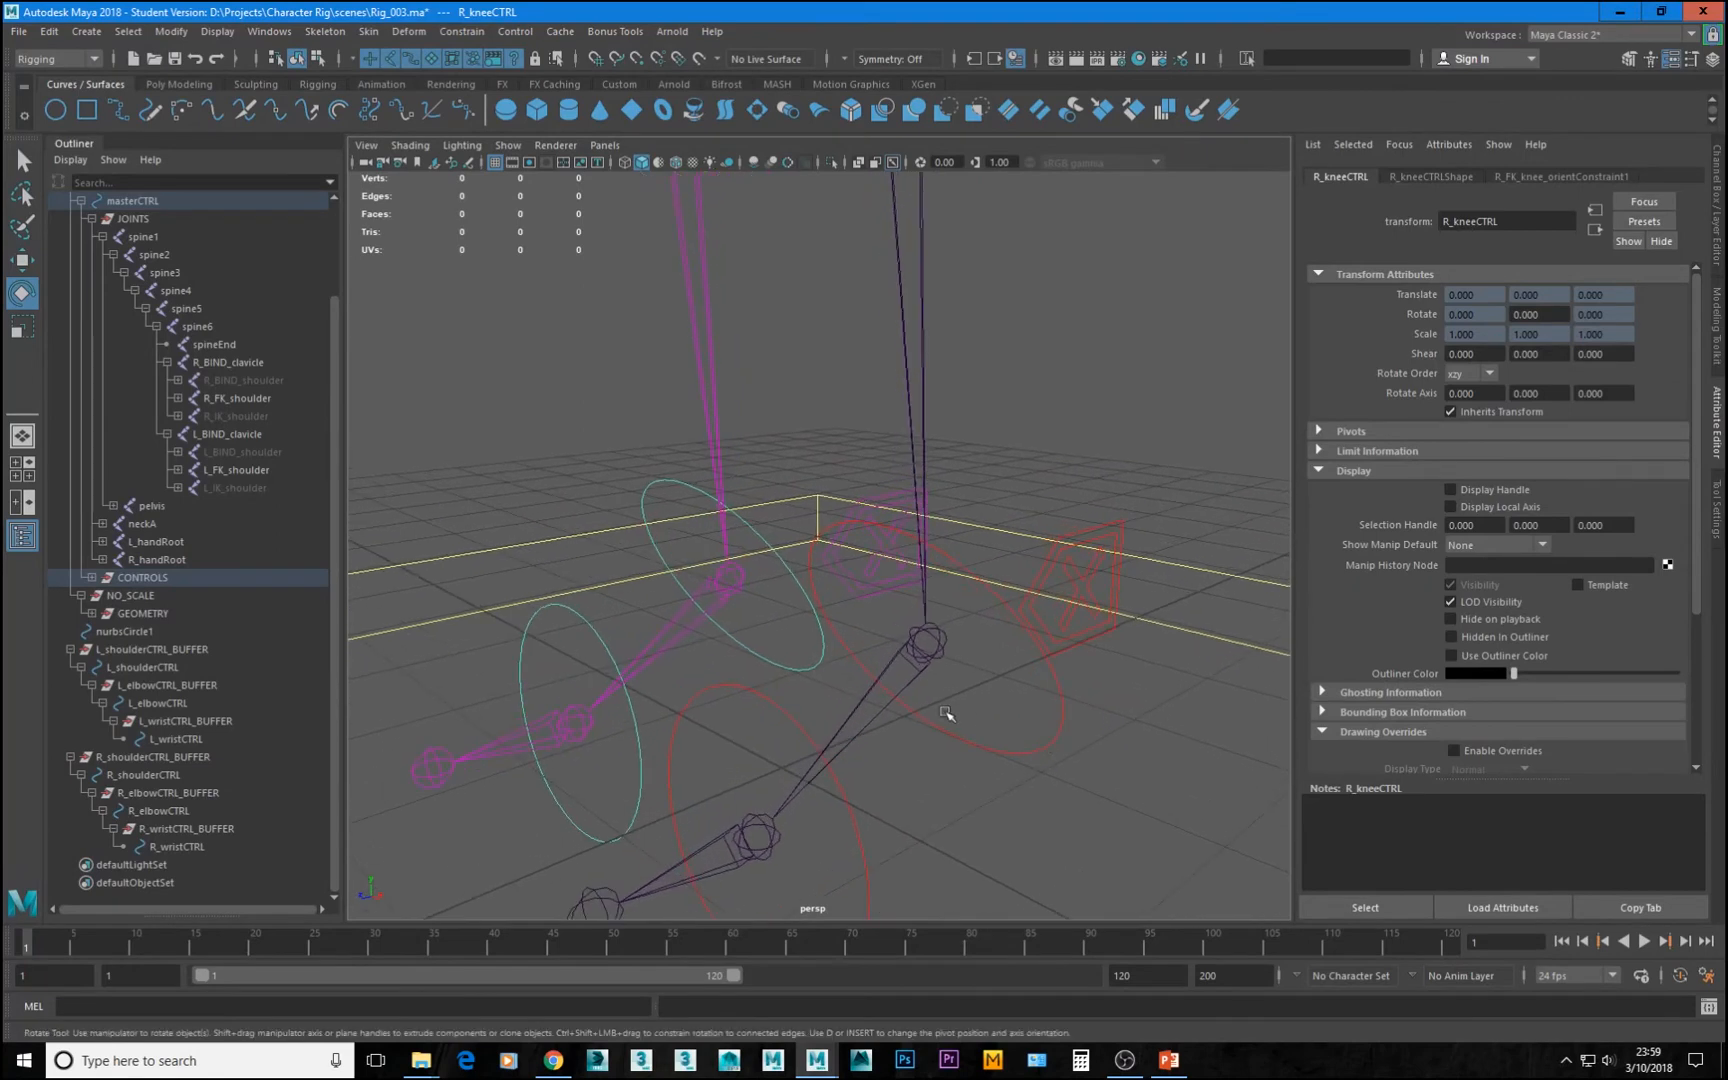
left_click(925, 660)
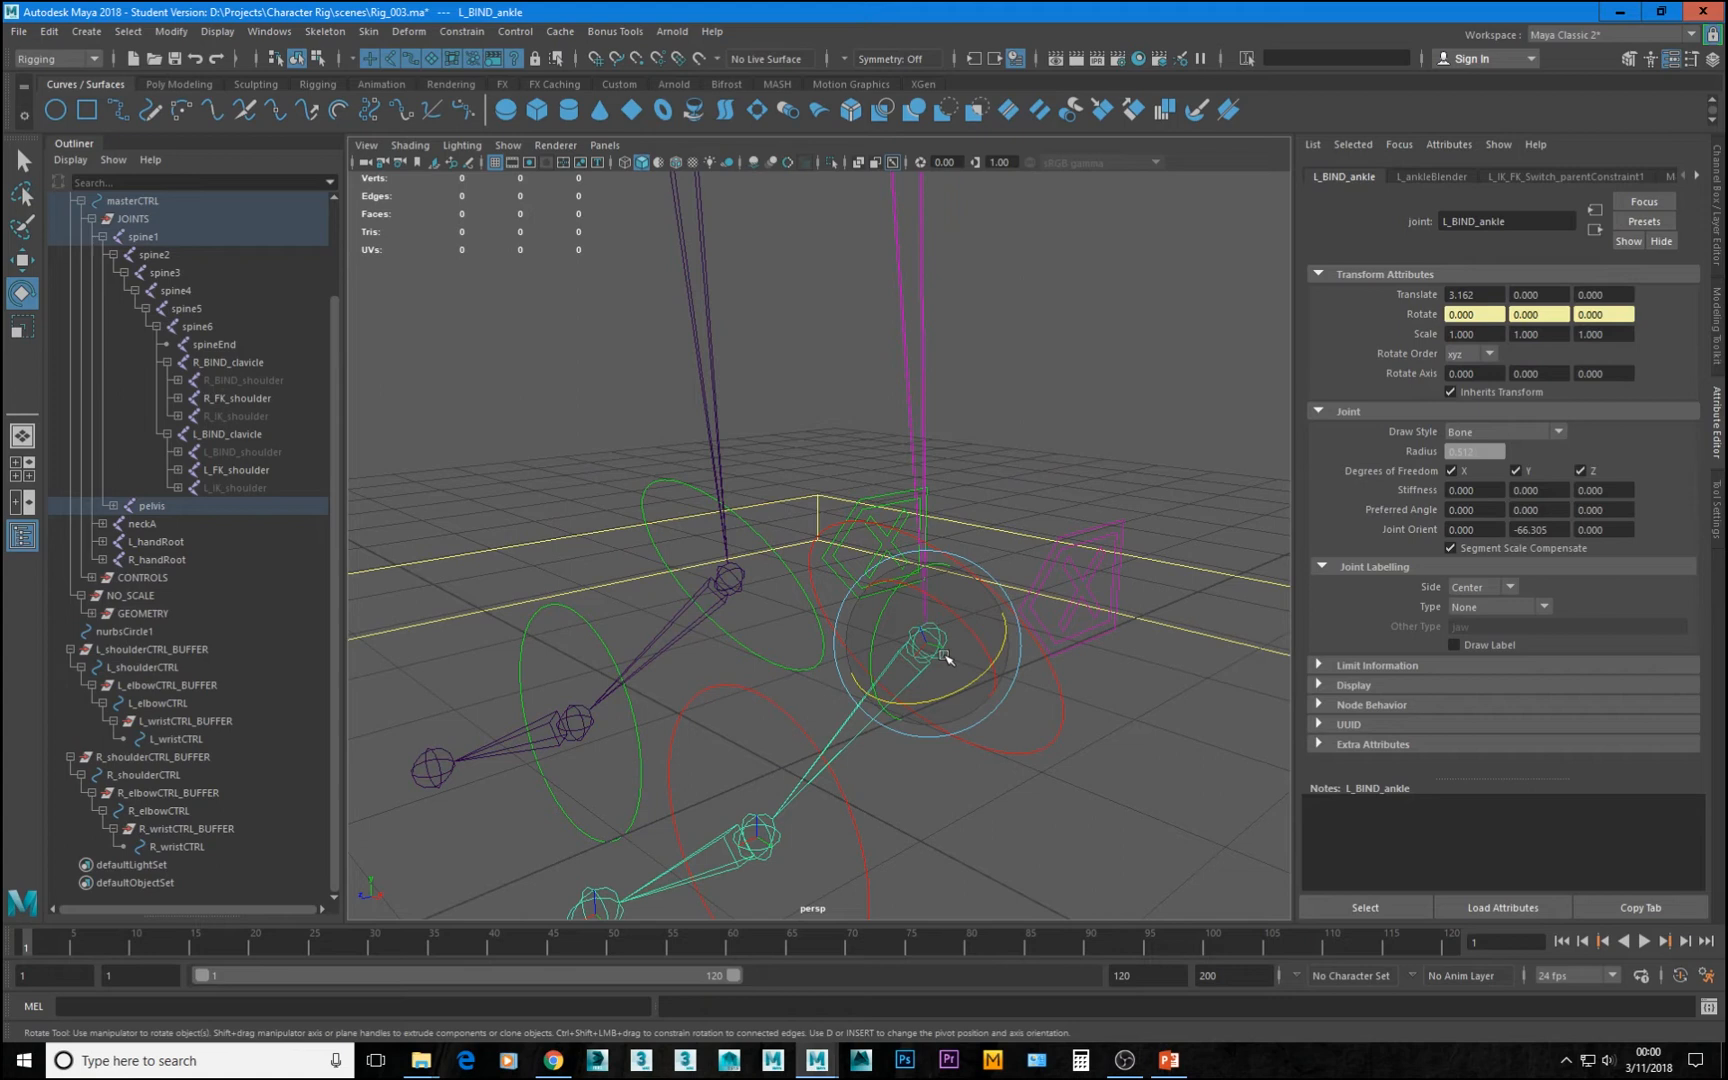
left_click(1035, 729)
Compare the Rotate Order of L_ballCTRL with that of the L_BIND_ball joint
left_click(863, 845)
middle_click_drag(931, 845, 1071, 597, "alt")
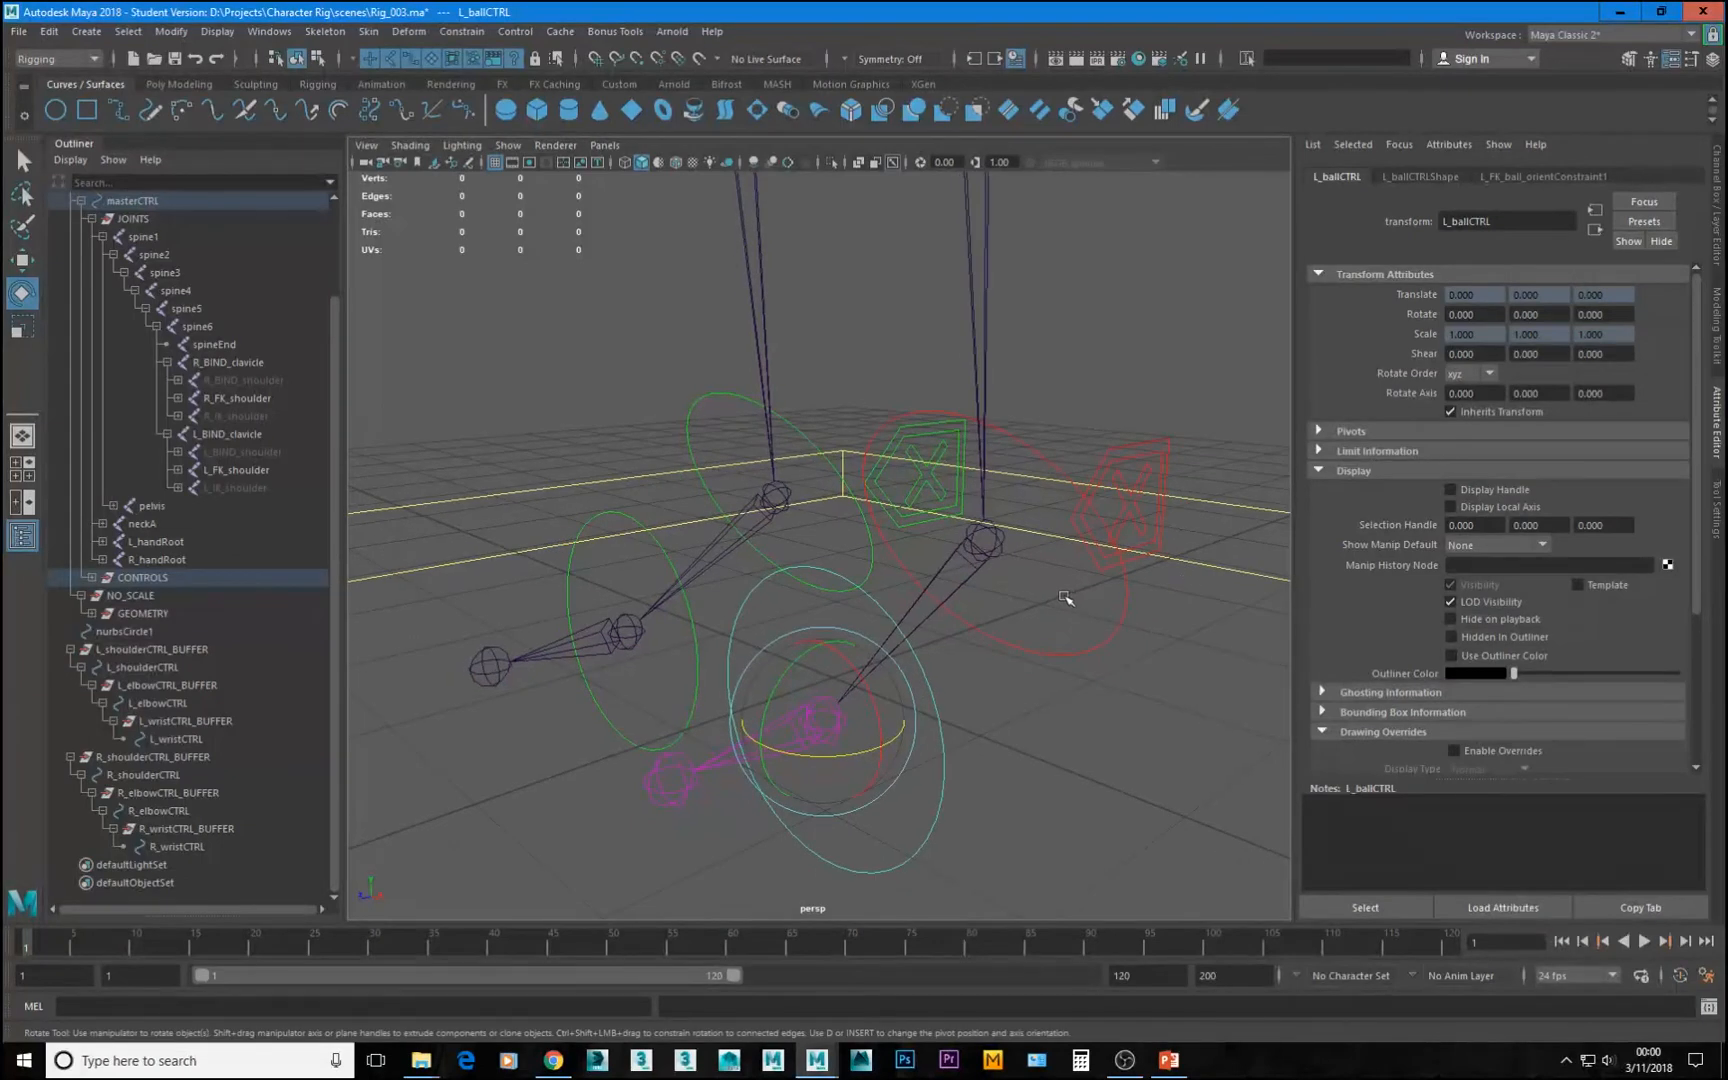
left_click(744, 791)
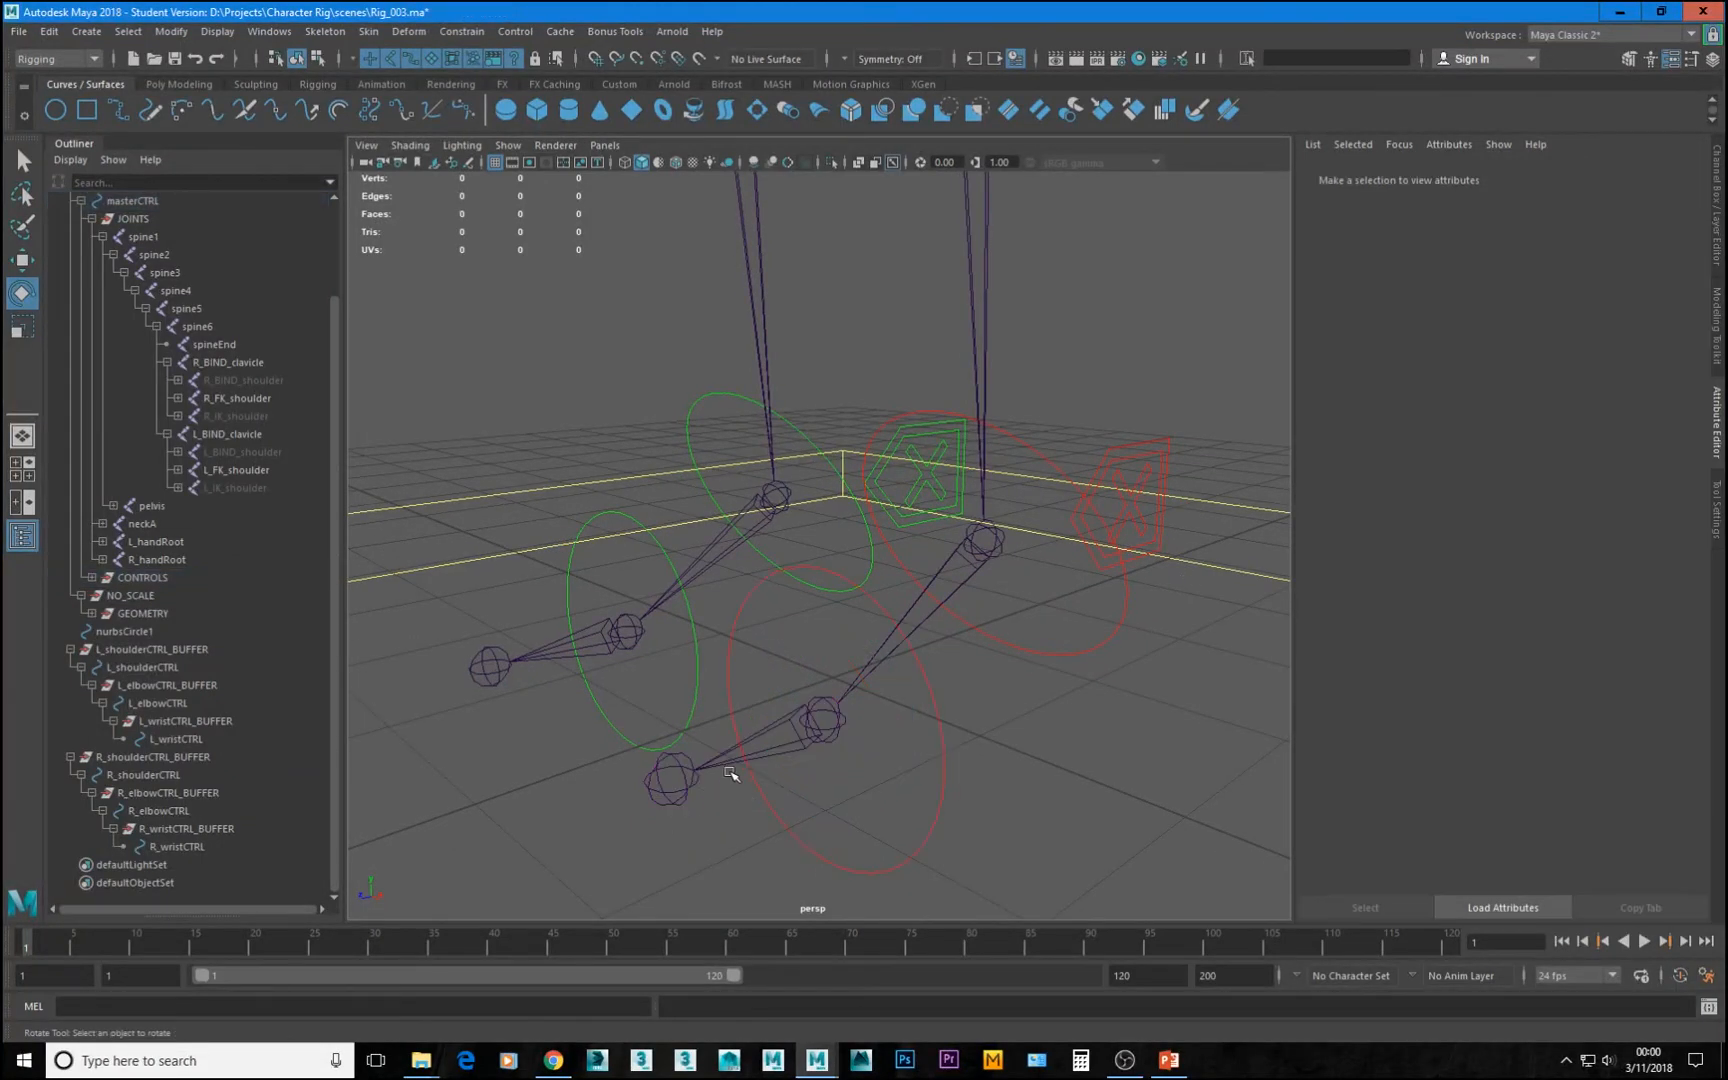
left_click(733, 768)
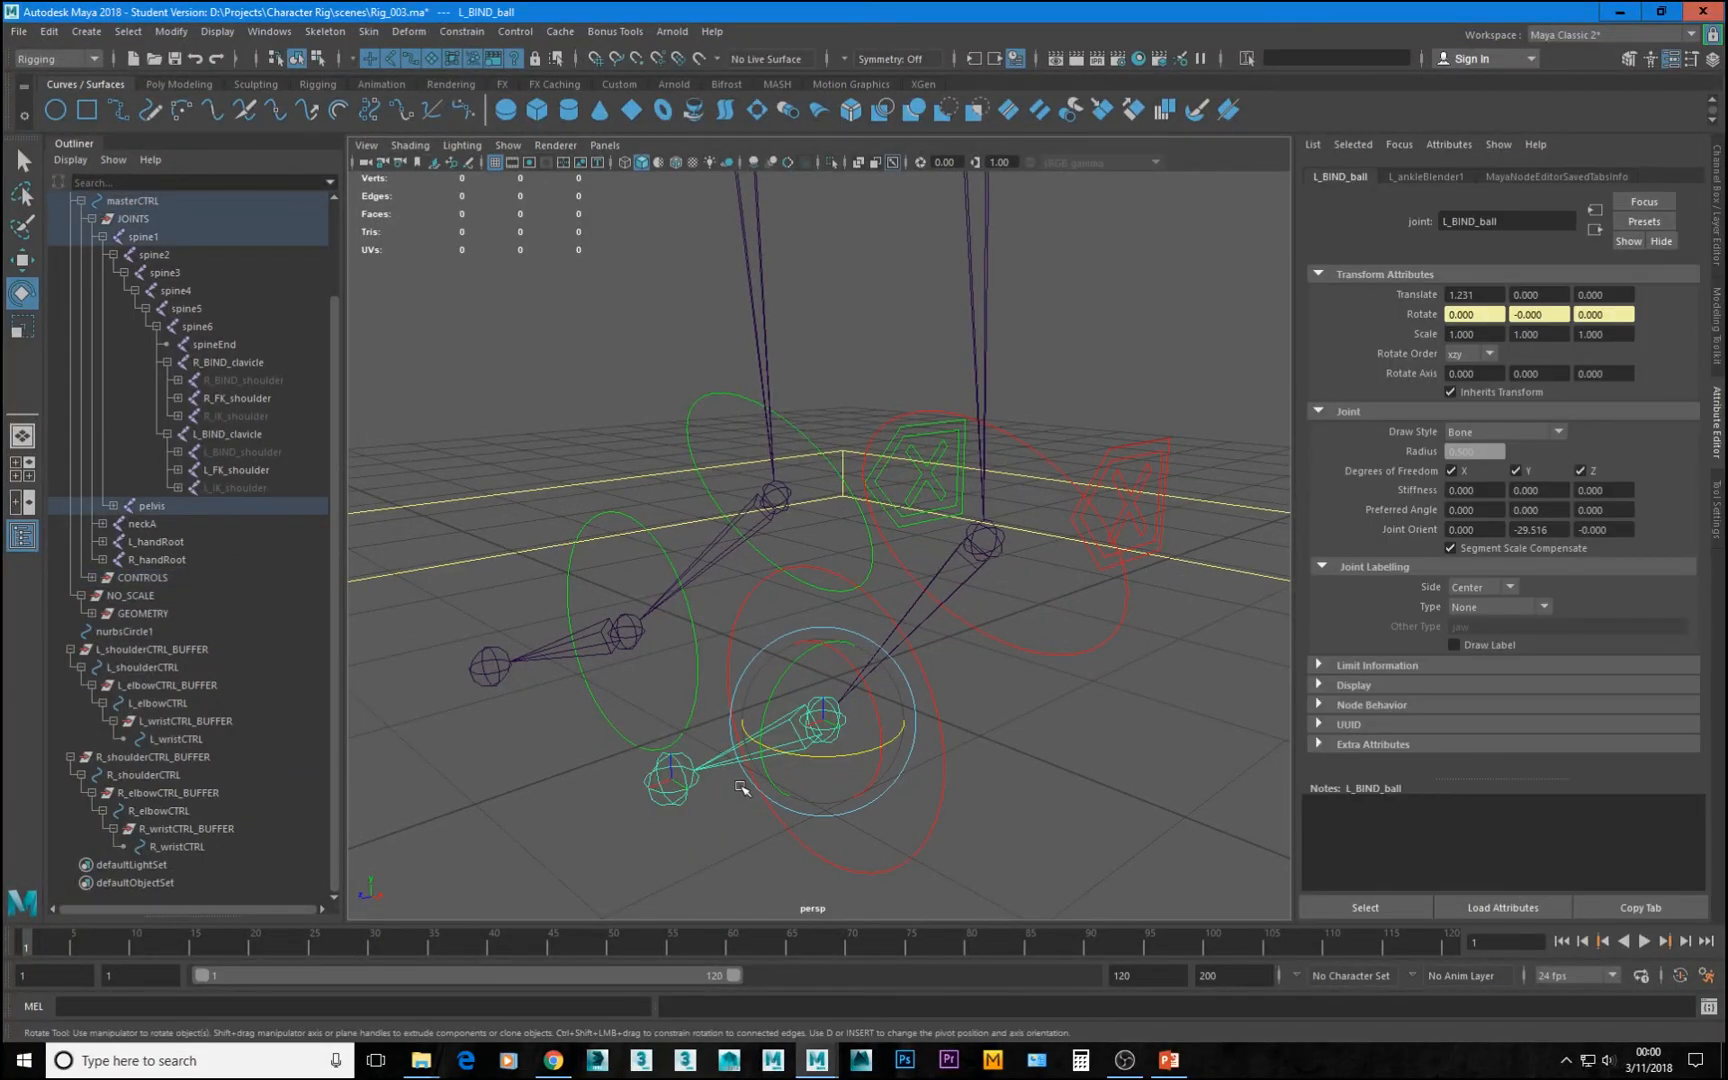
Check the Rotate Order of the left and right elbow controls and the left and right knee controls
left_click_drag(1000, 783, 851, 613, "alt")
left_click_drag(1115, 706, 857, 728, "alt")
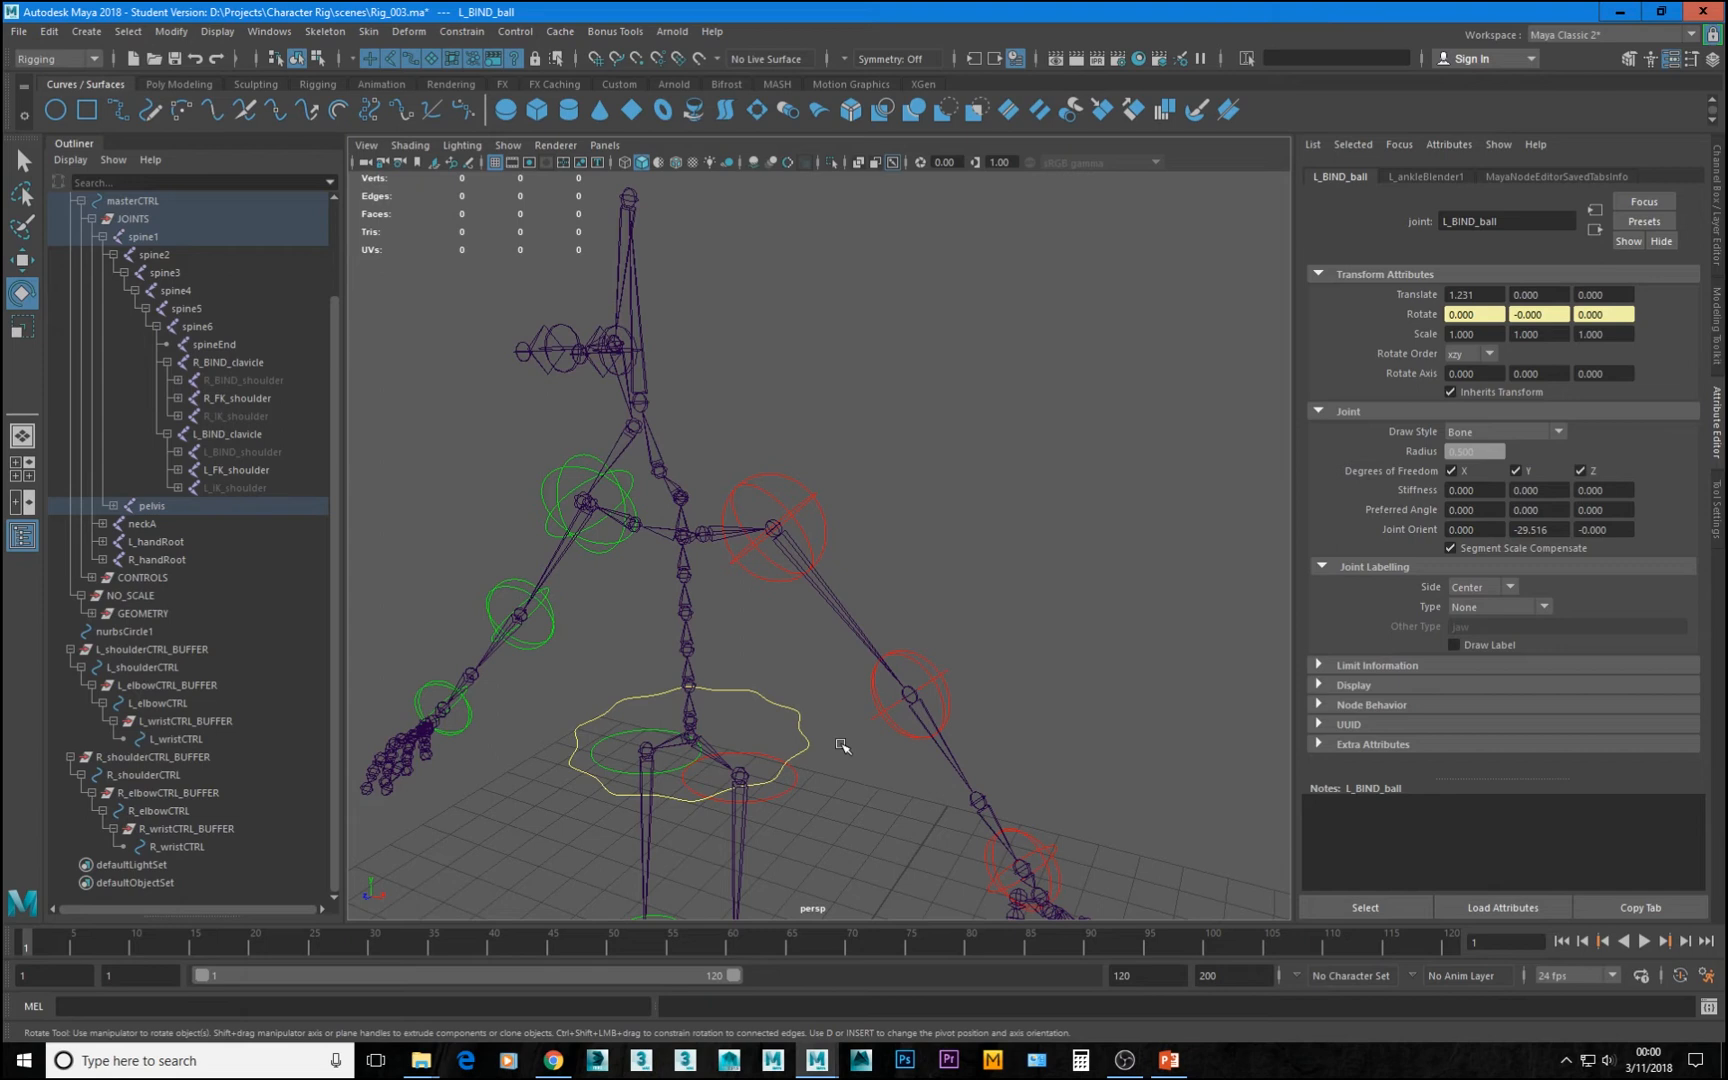
left_click_drag(619, 535, 741, 553, "alt")
scroll(986, 697, "up", 3)
left_click(1031, 716)
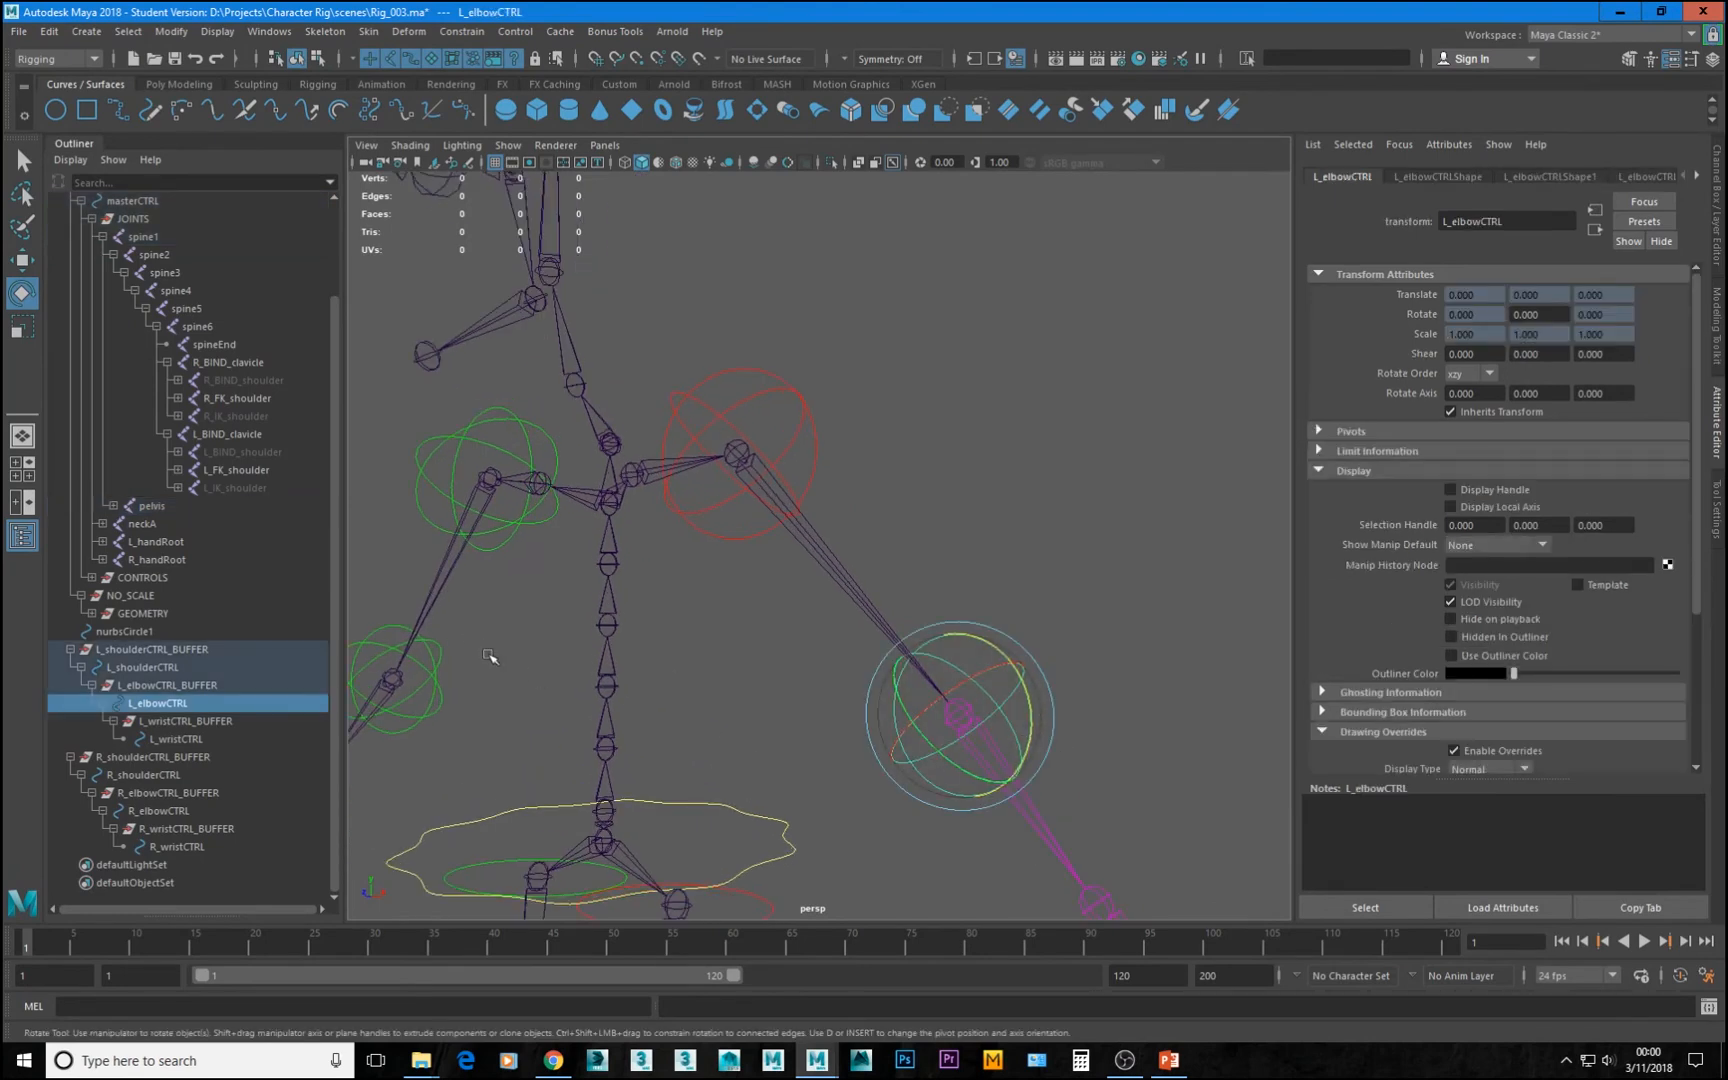
left_click(443, 676)
middle_click_drag(660, 860, 925, 190, "alt")
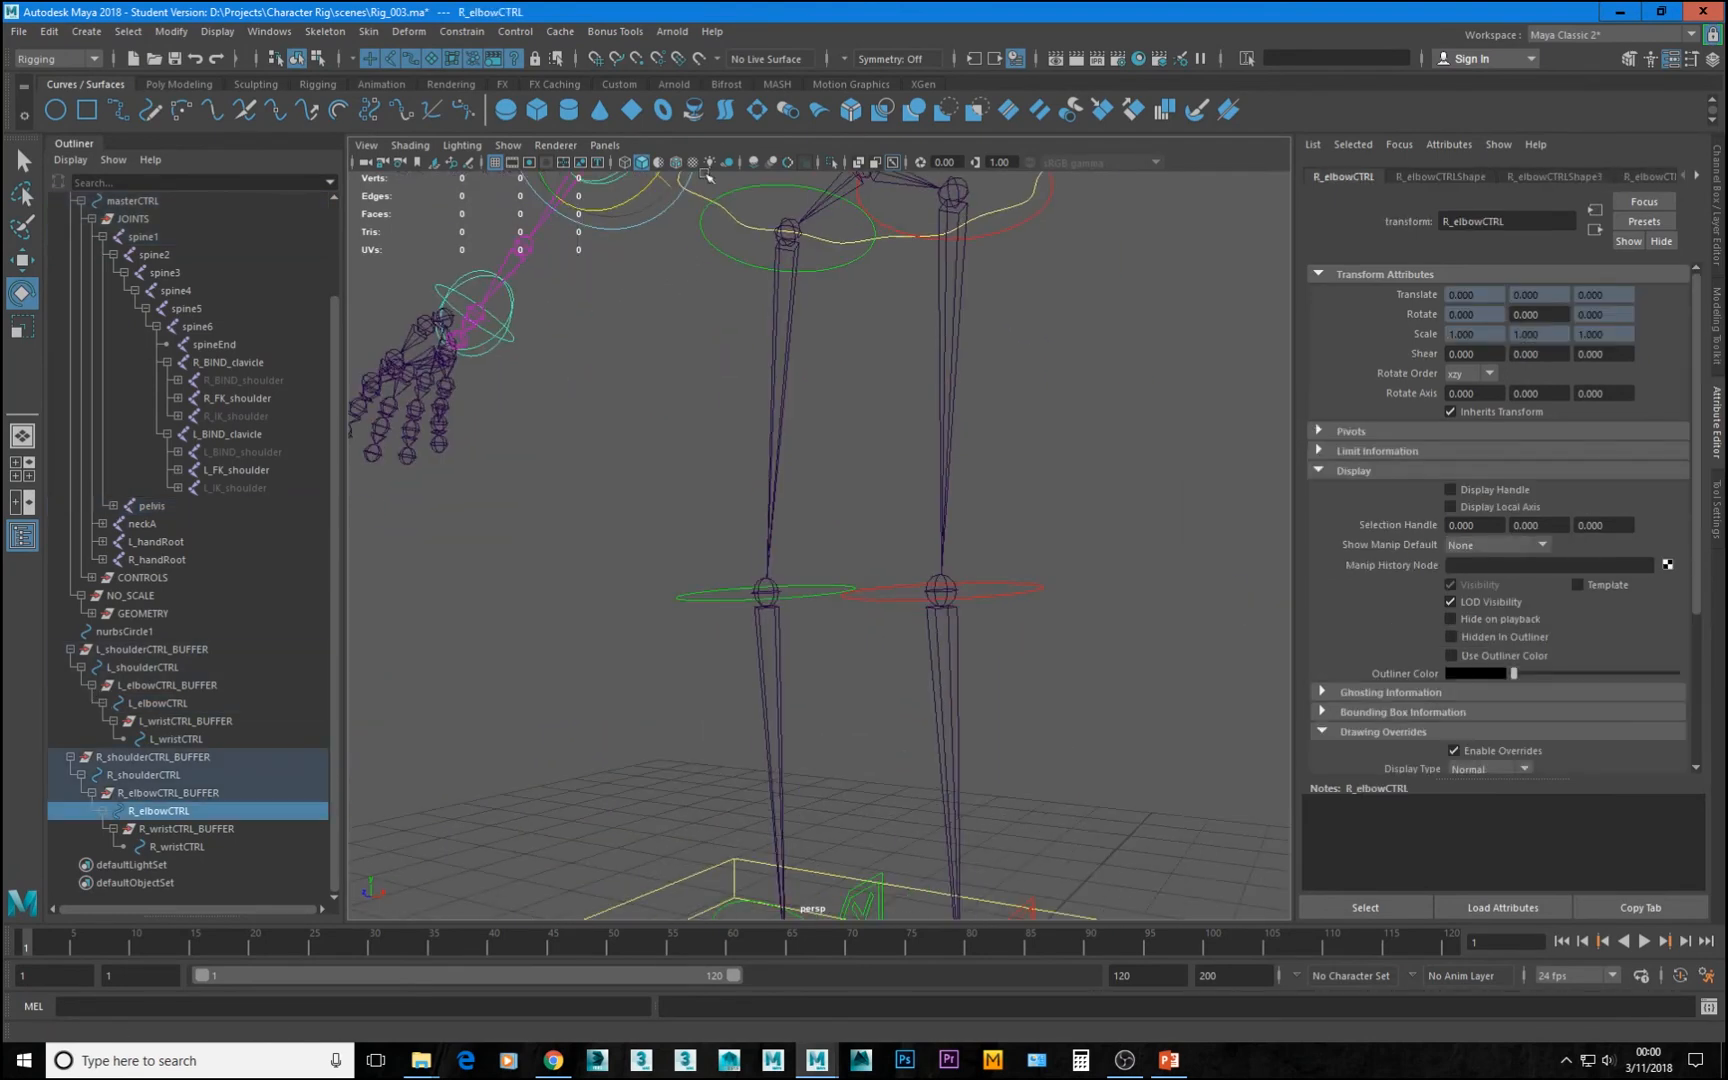
left_click(1031, 597)
left_click_drag(574, 525, 718, 708)
Save the scene Rig_003.ma with the whole rig in view
scroll(579, 534, "down", 5)
scroll(579, 534, "down", 5)
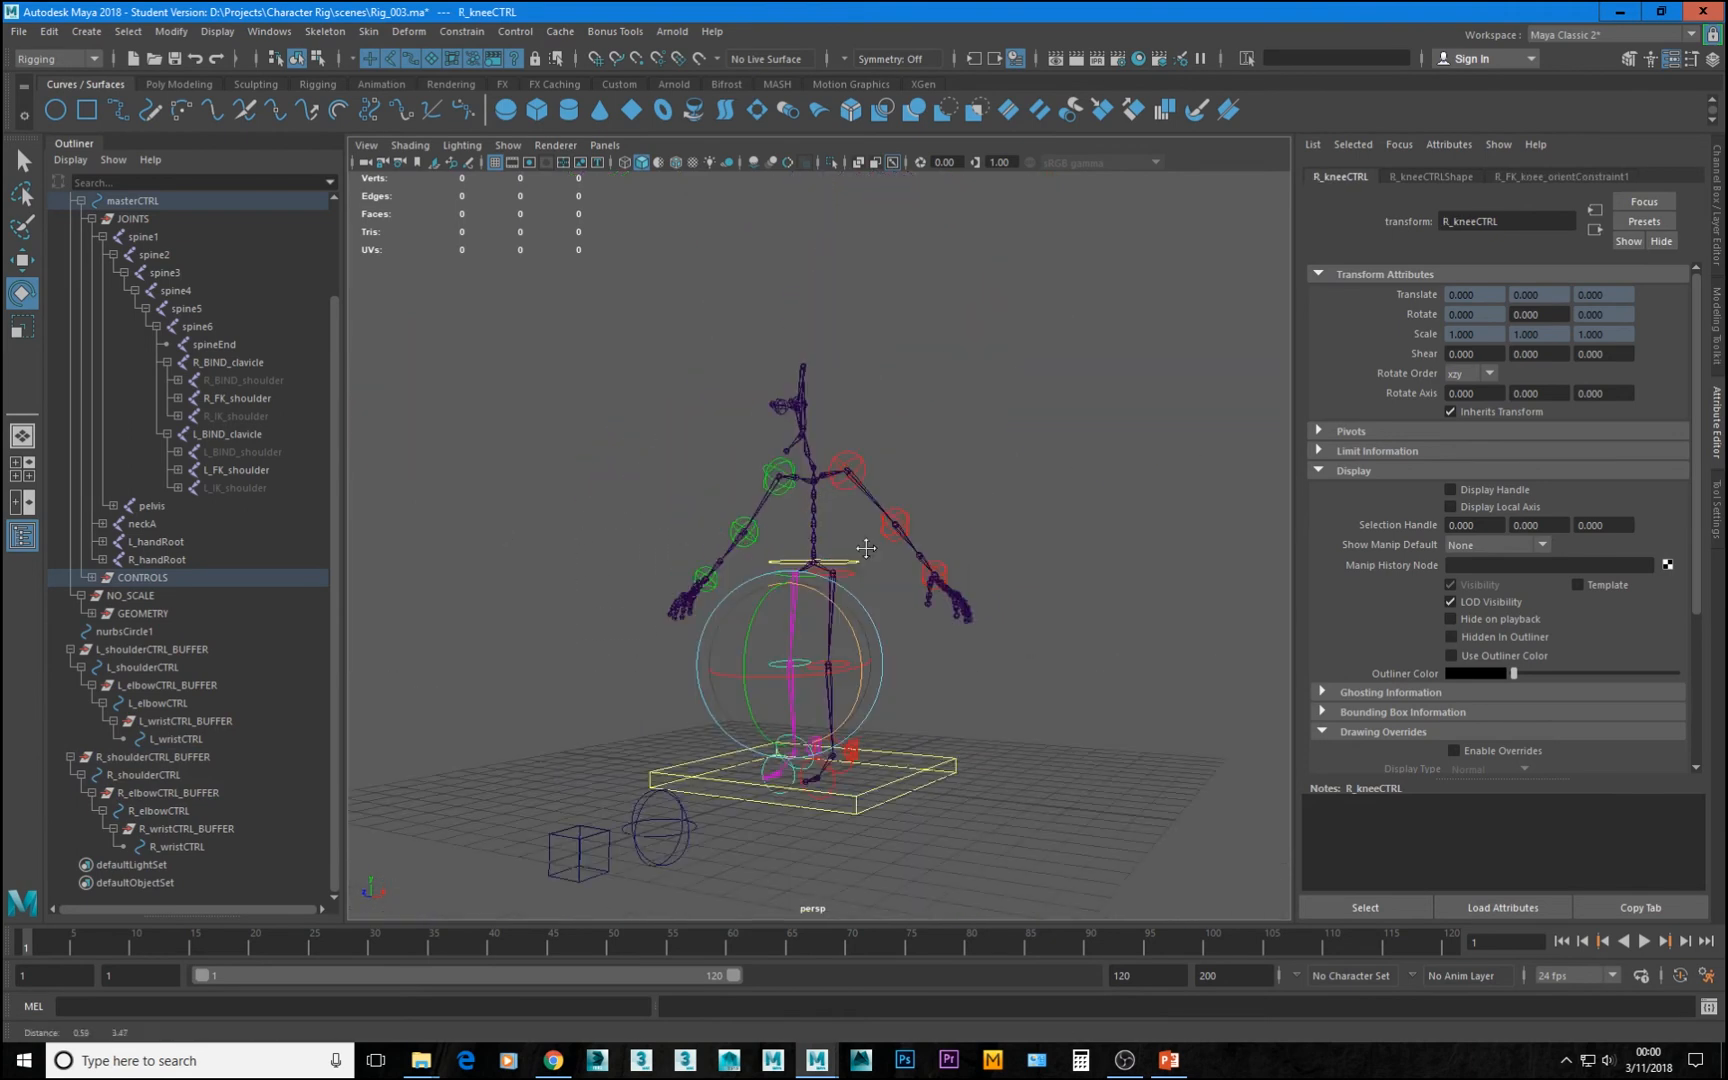
key("q")
key("ctrl+s")
left_click(823, 547)
key("e")
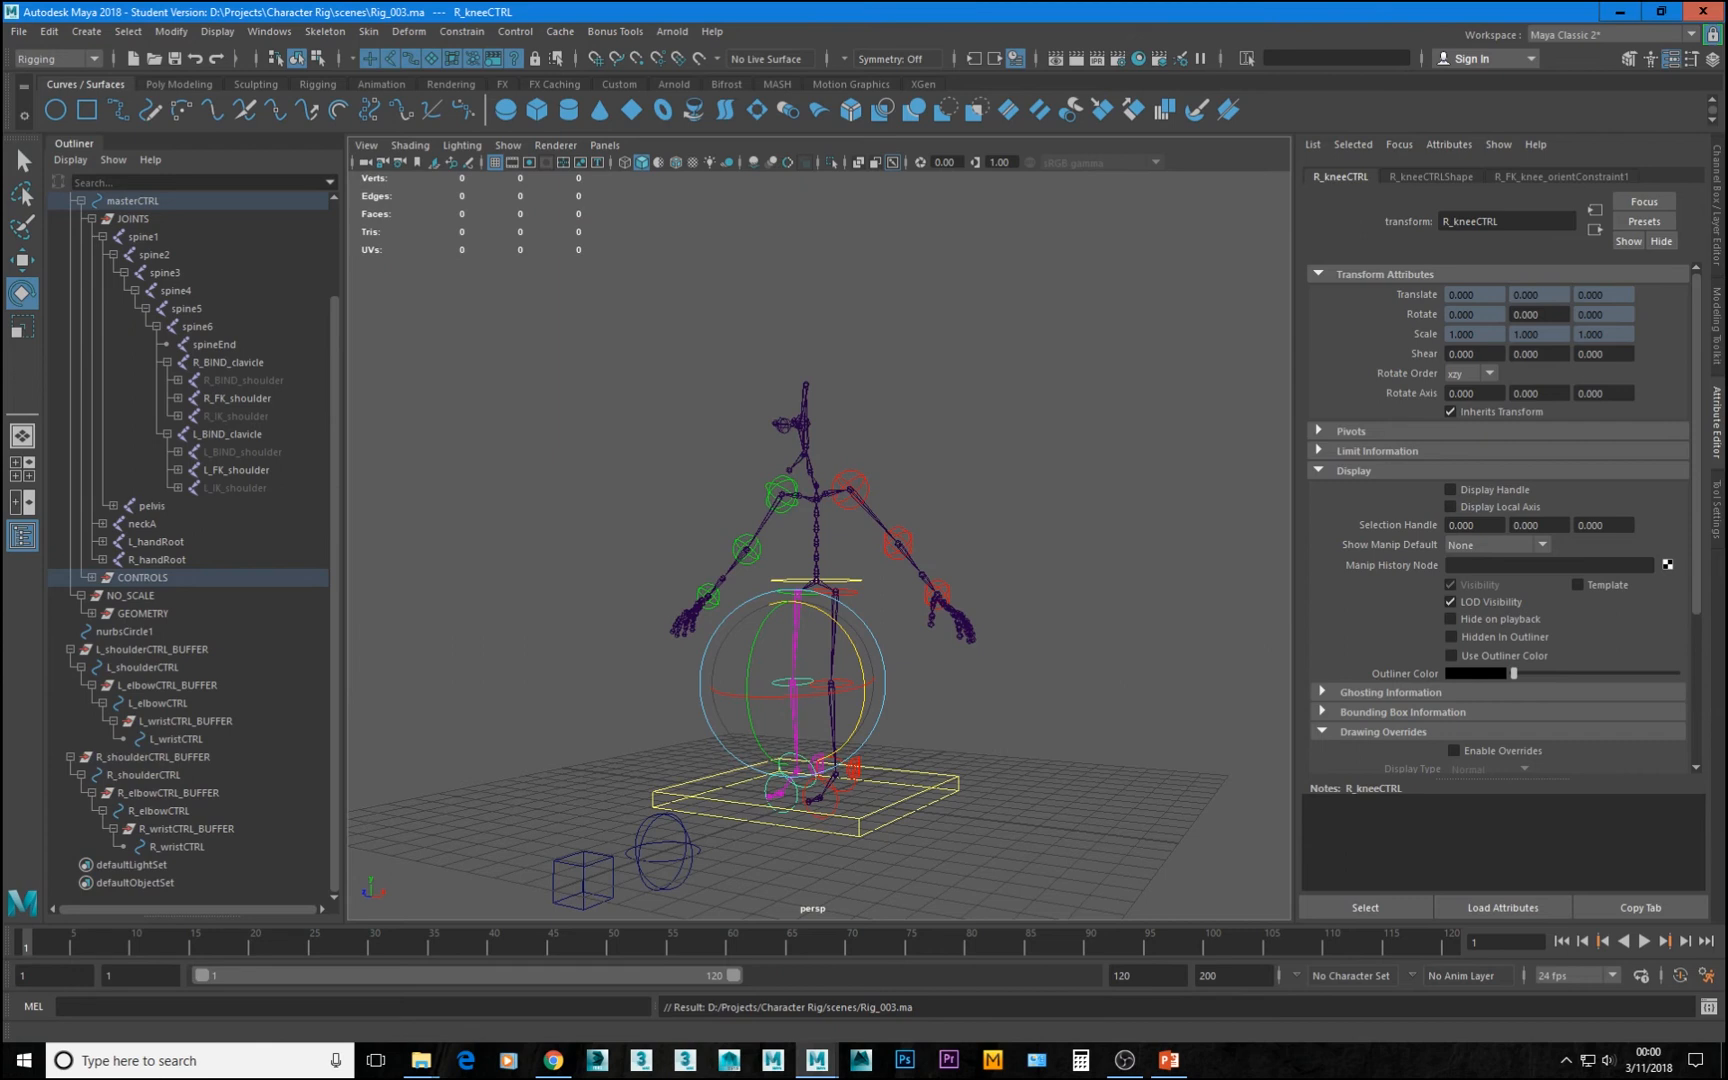
key("alt+Tab")
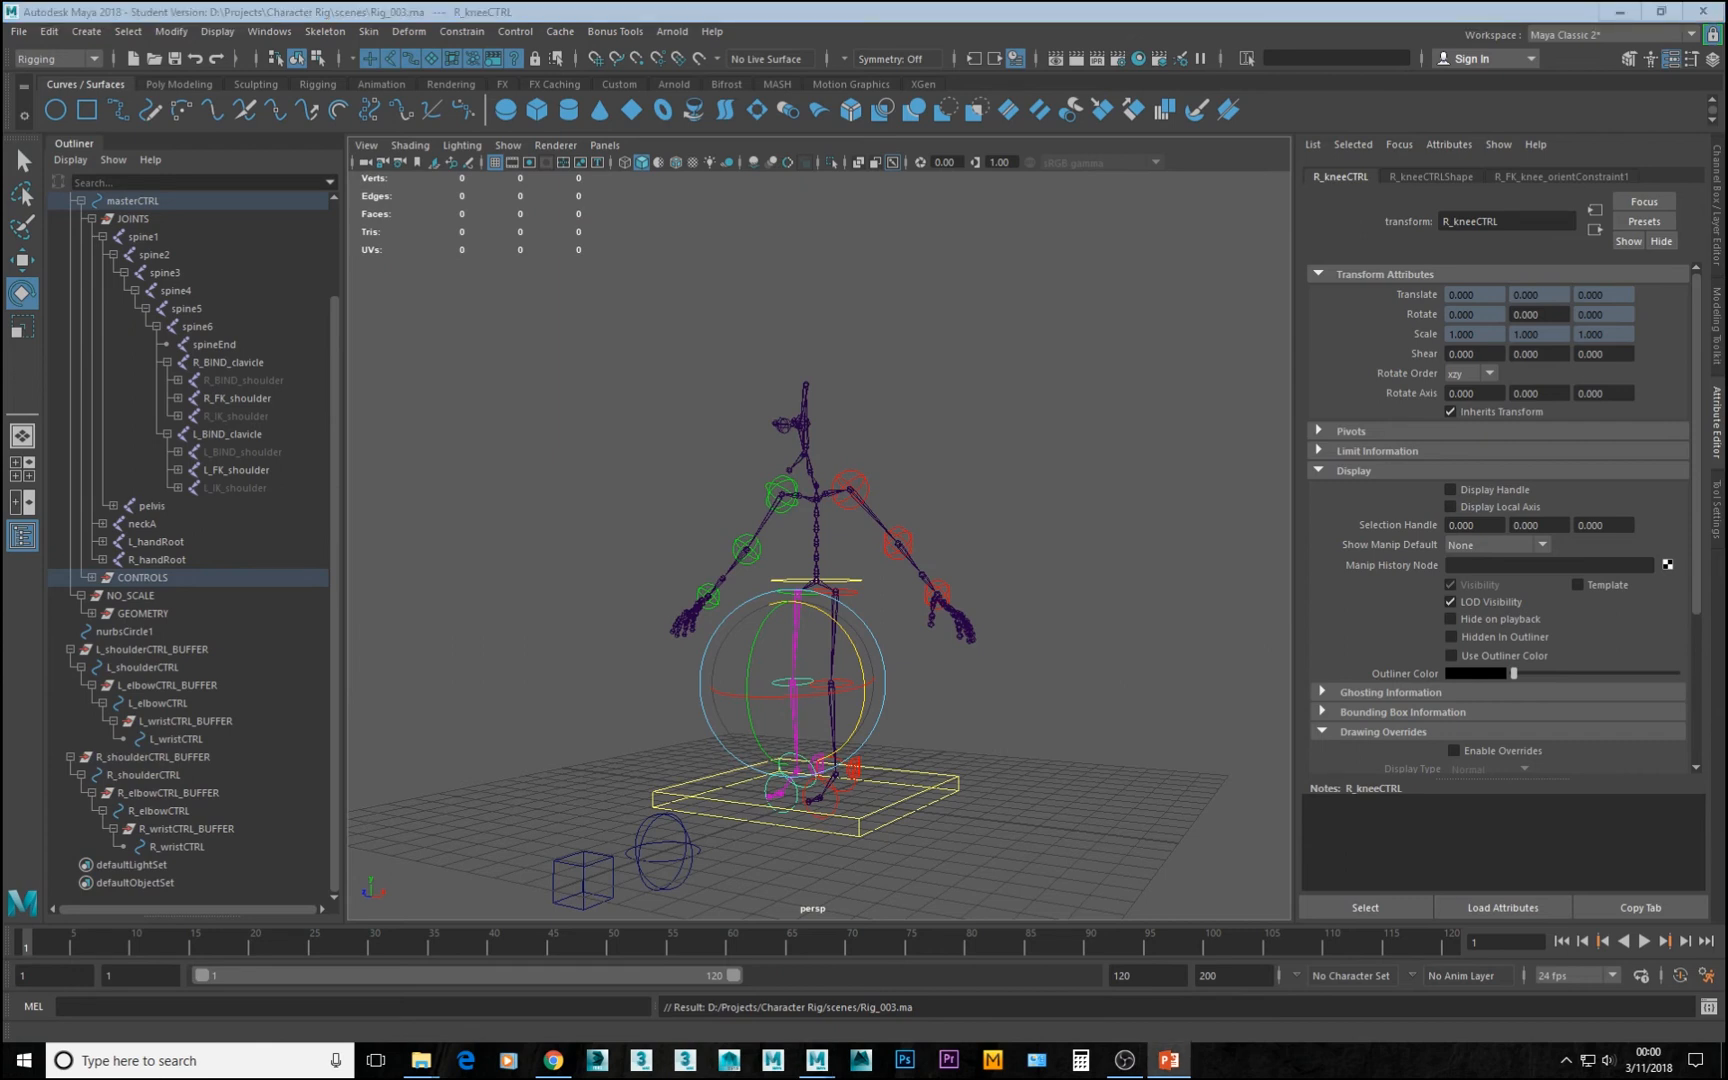
Test the left arm by rotating L_shoulderCTRL about 25° in Z and bending L_elbowCTRL about -99° in Y
left_click_drag(1057, 574, 1021, 605, "alt")
right_click_drag(1021, 605, 1289, 744, "alt")
left_click_drag(1108, 650, 1103, 617, "alt")
middle_click_drag(1130, 632, 1062, 594, "alt")
right_click_drag(1150, 735, 803, 260, "alt")
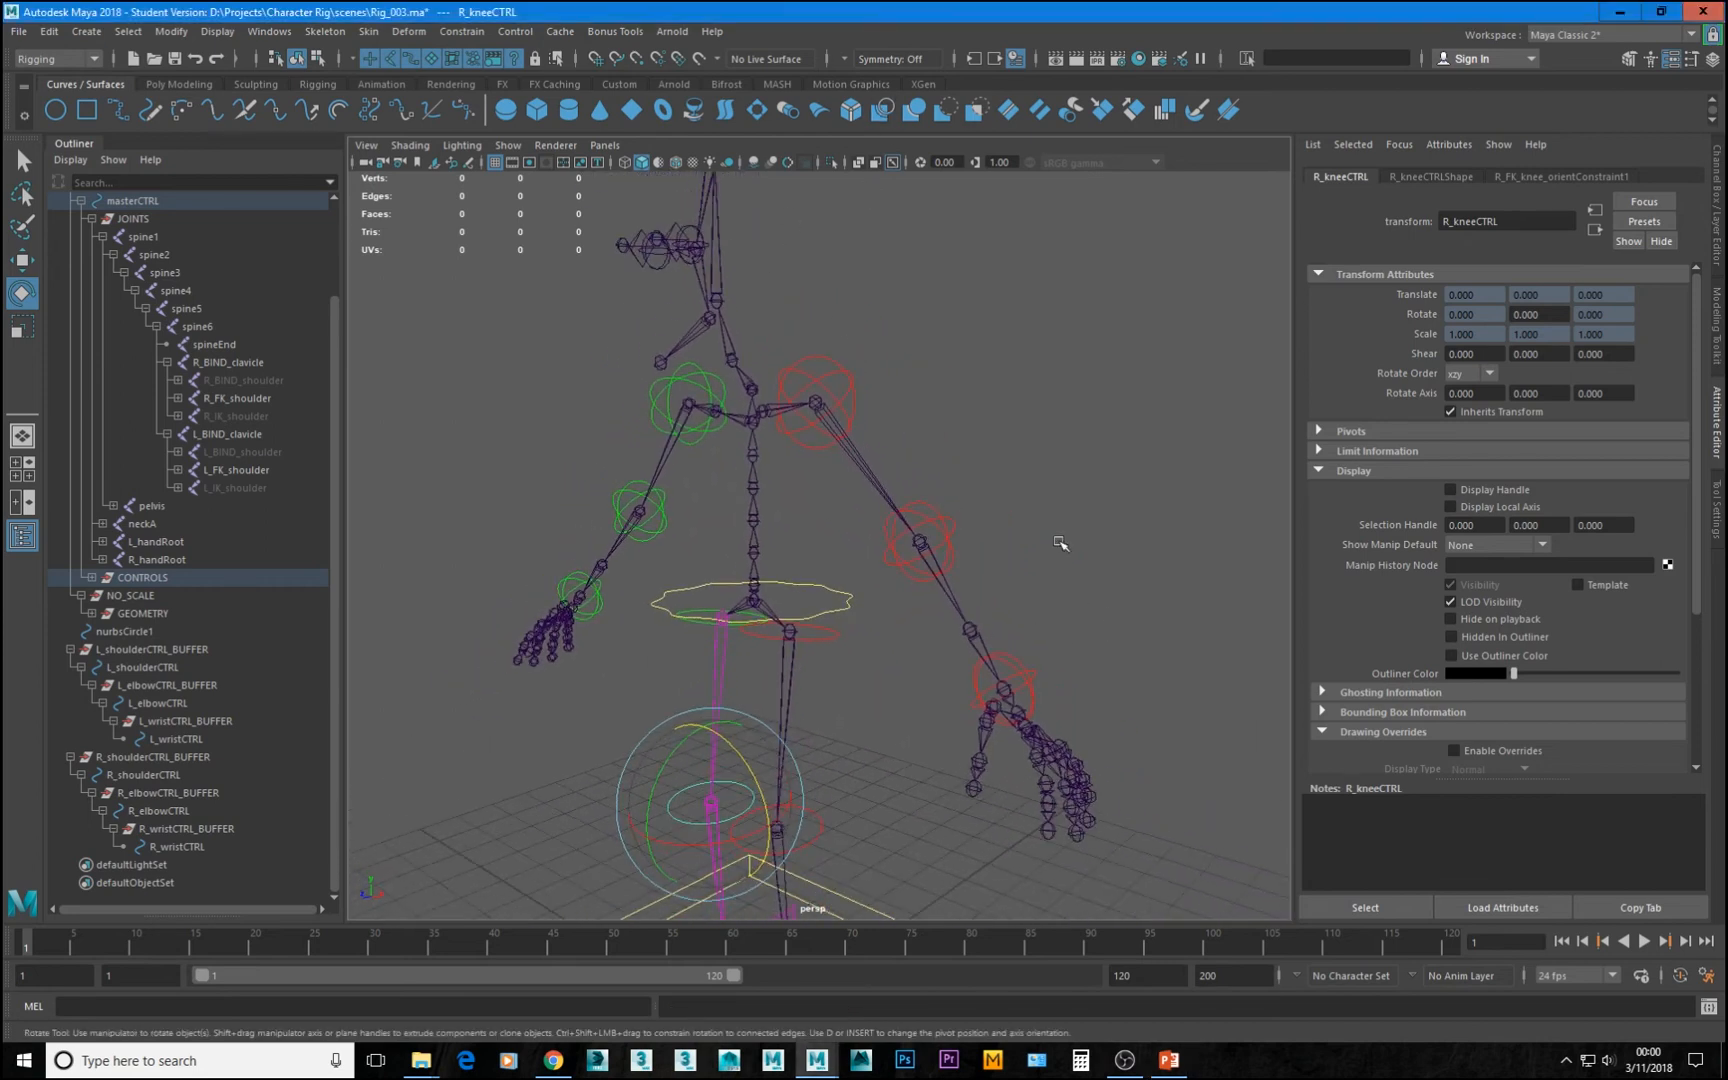
left_click(817, 352)
left_click_drag(872, 424, 929, 383)
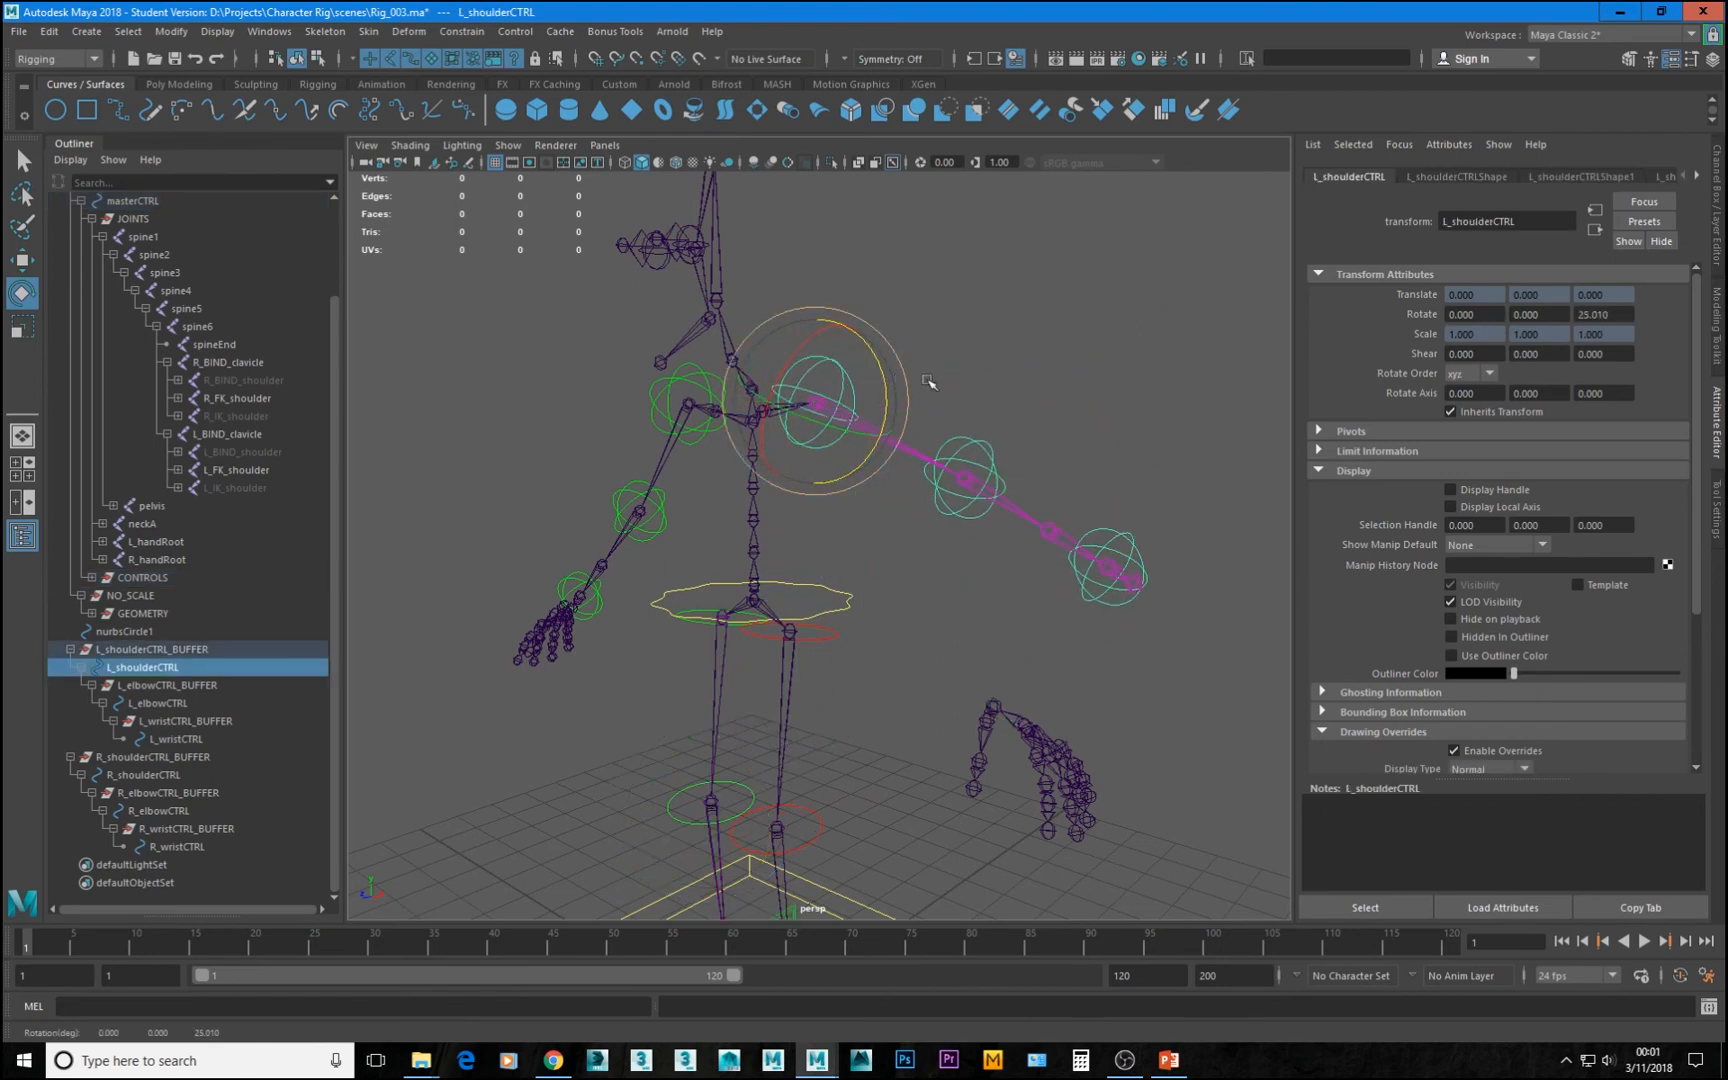
left_click(973, 459)
left_click(979, 446)
left_click_drag(986, 519, 897, 526)
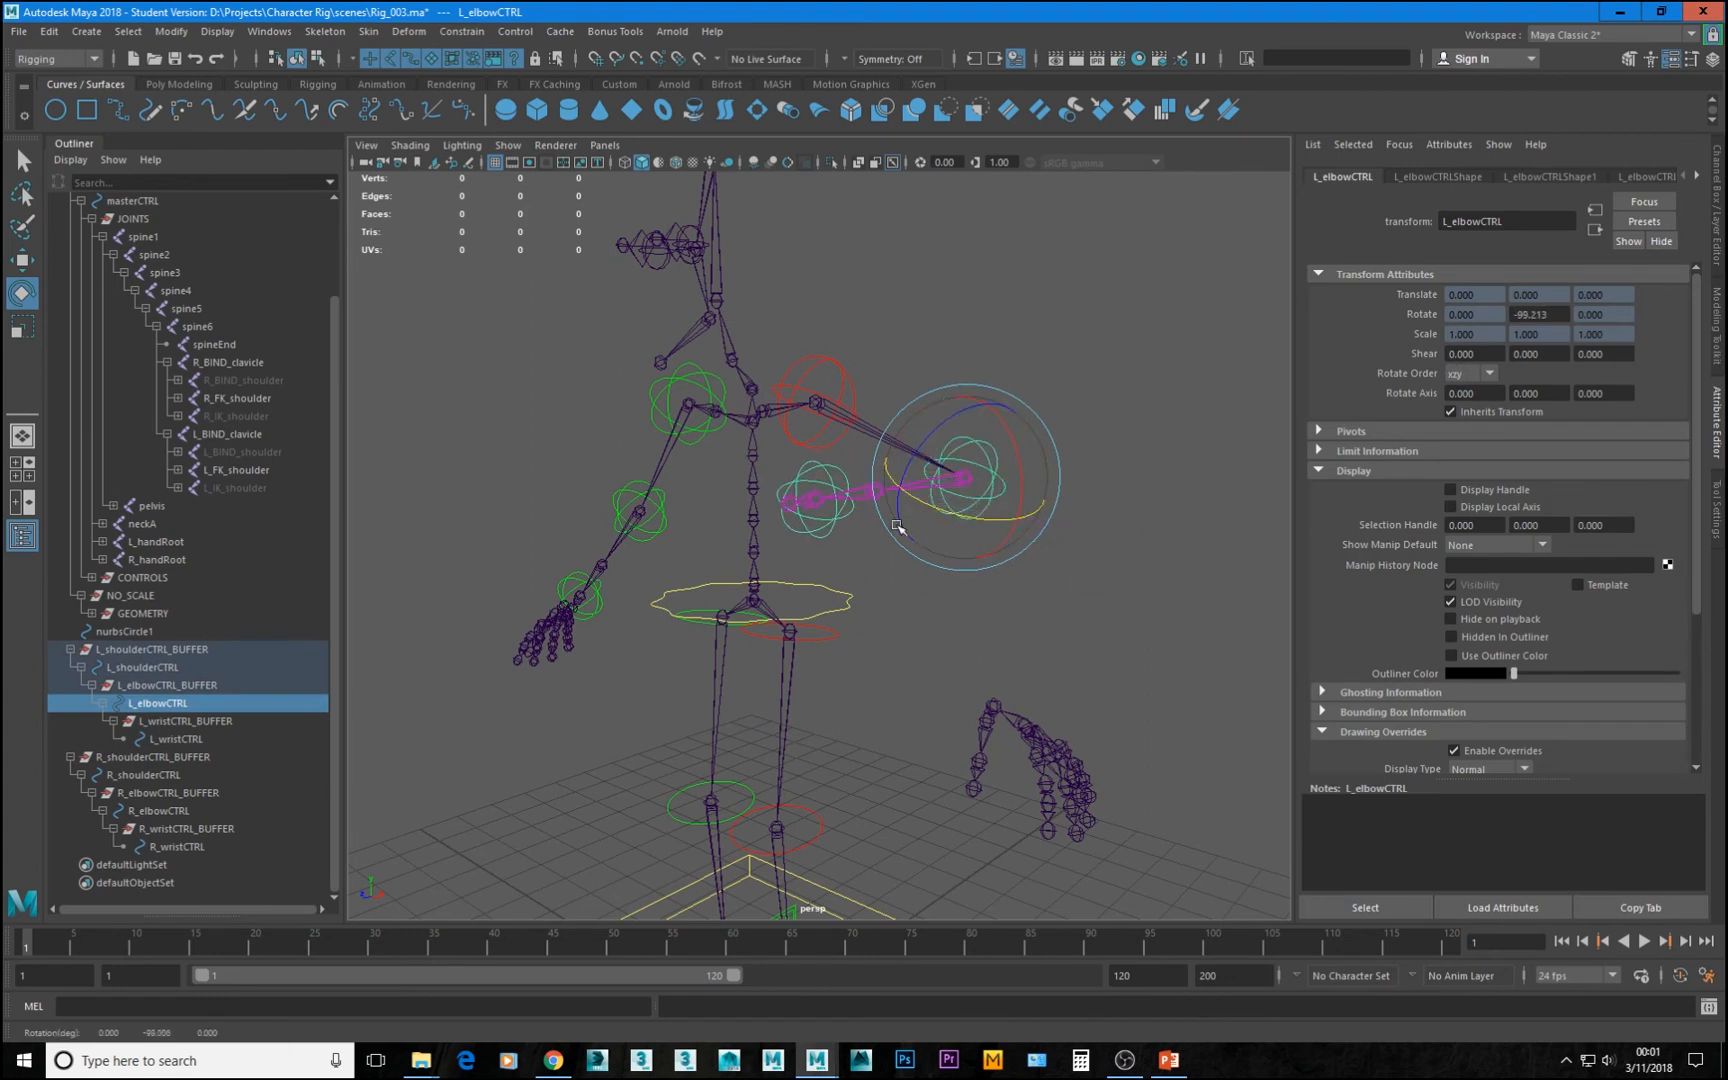
Try a small X rotation on L_wristCTRL and undo it
left_click(822, 527)
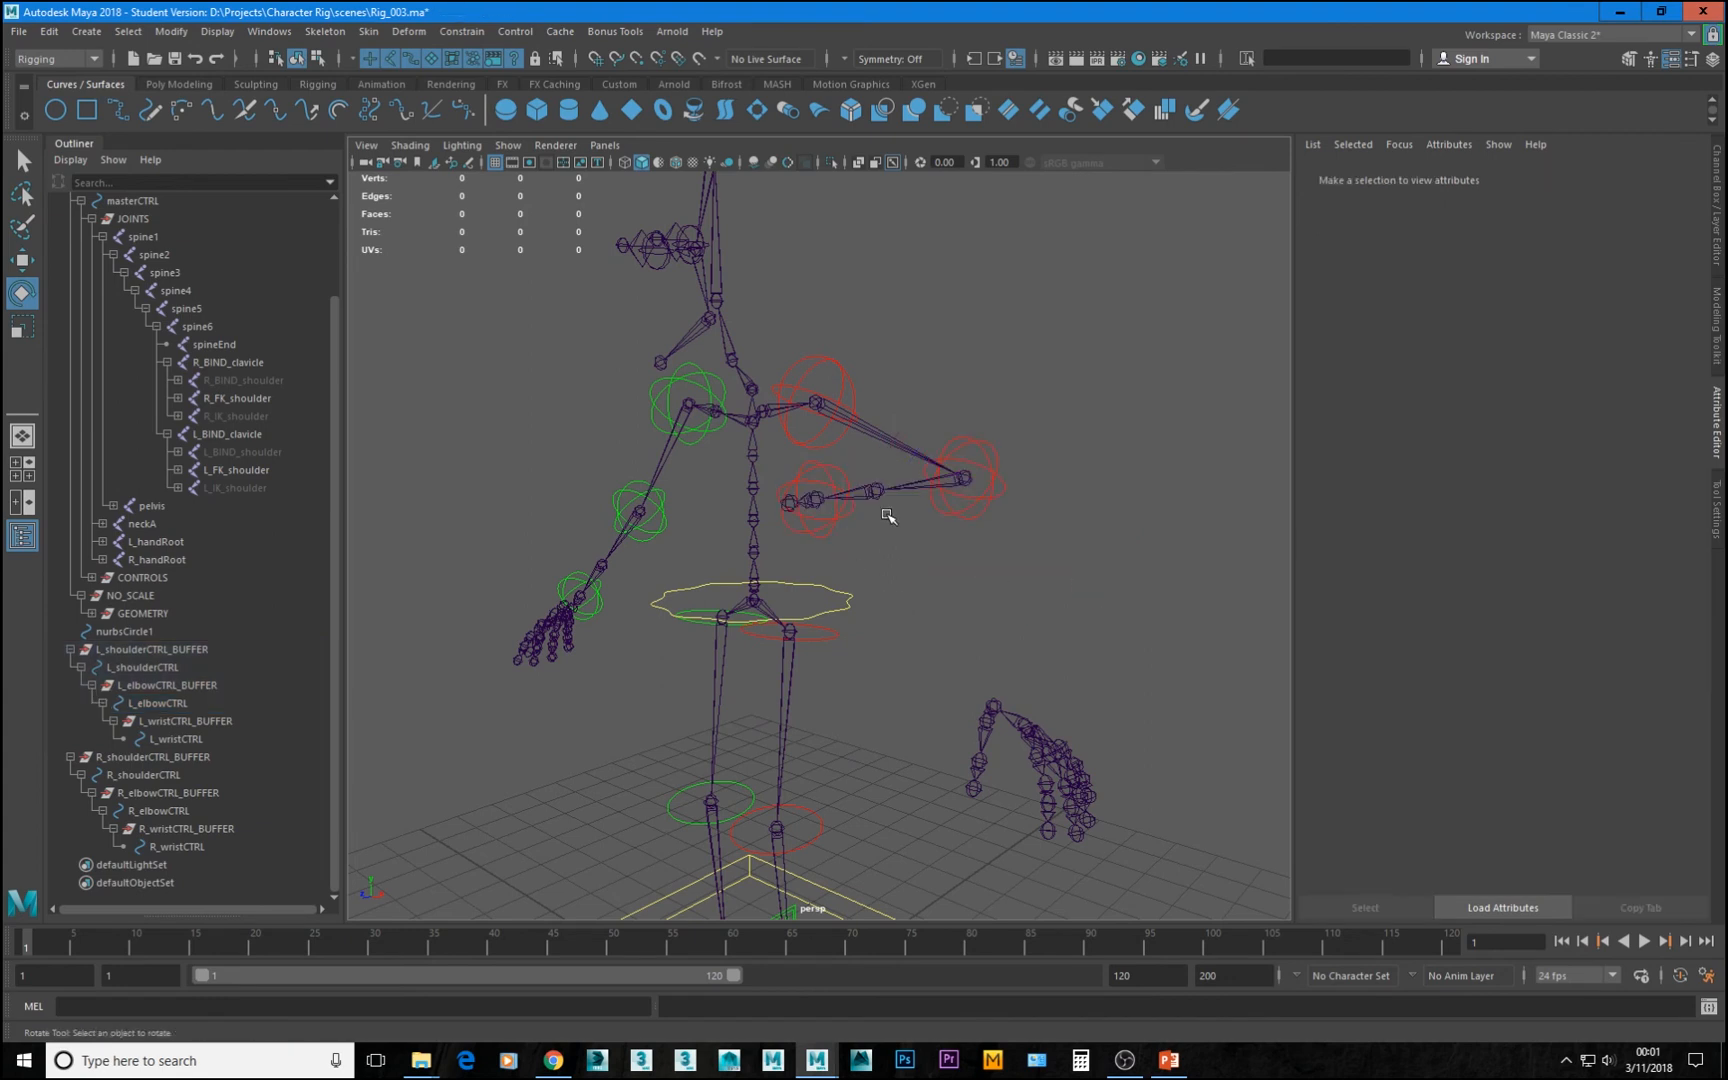
left_click(833, 531)
mouse_move(857, 480)
left_mouse_down()
mouse_move(858, 525)
mouse_move(850, 498)
left_mouse_up()
key("ctrl+z")
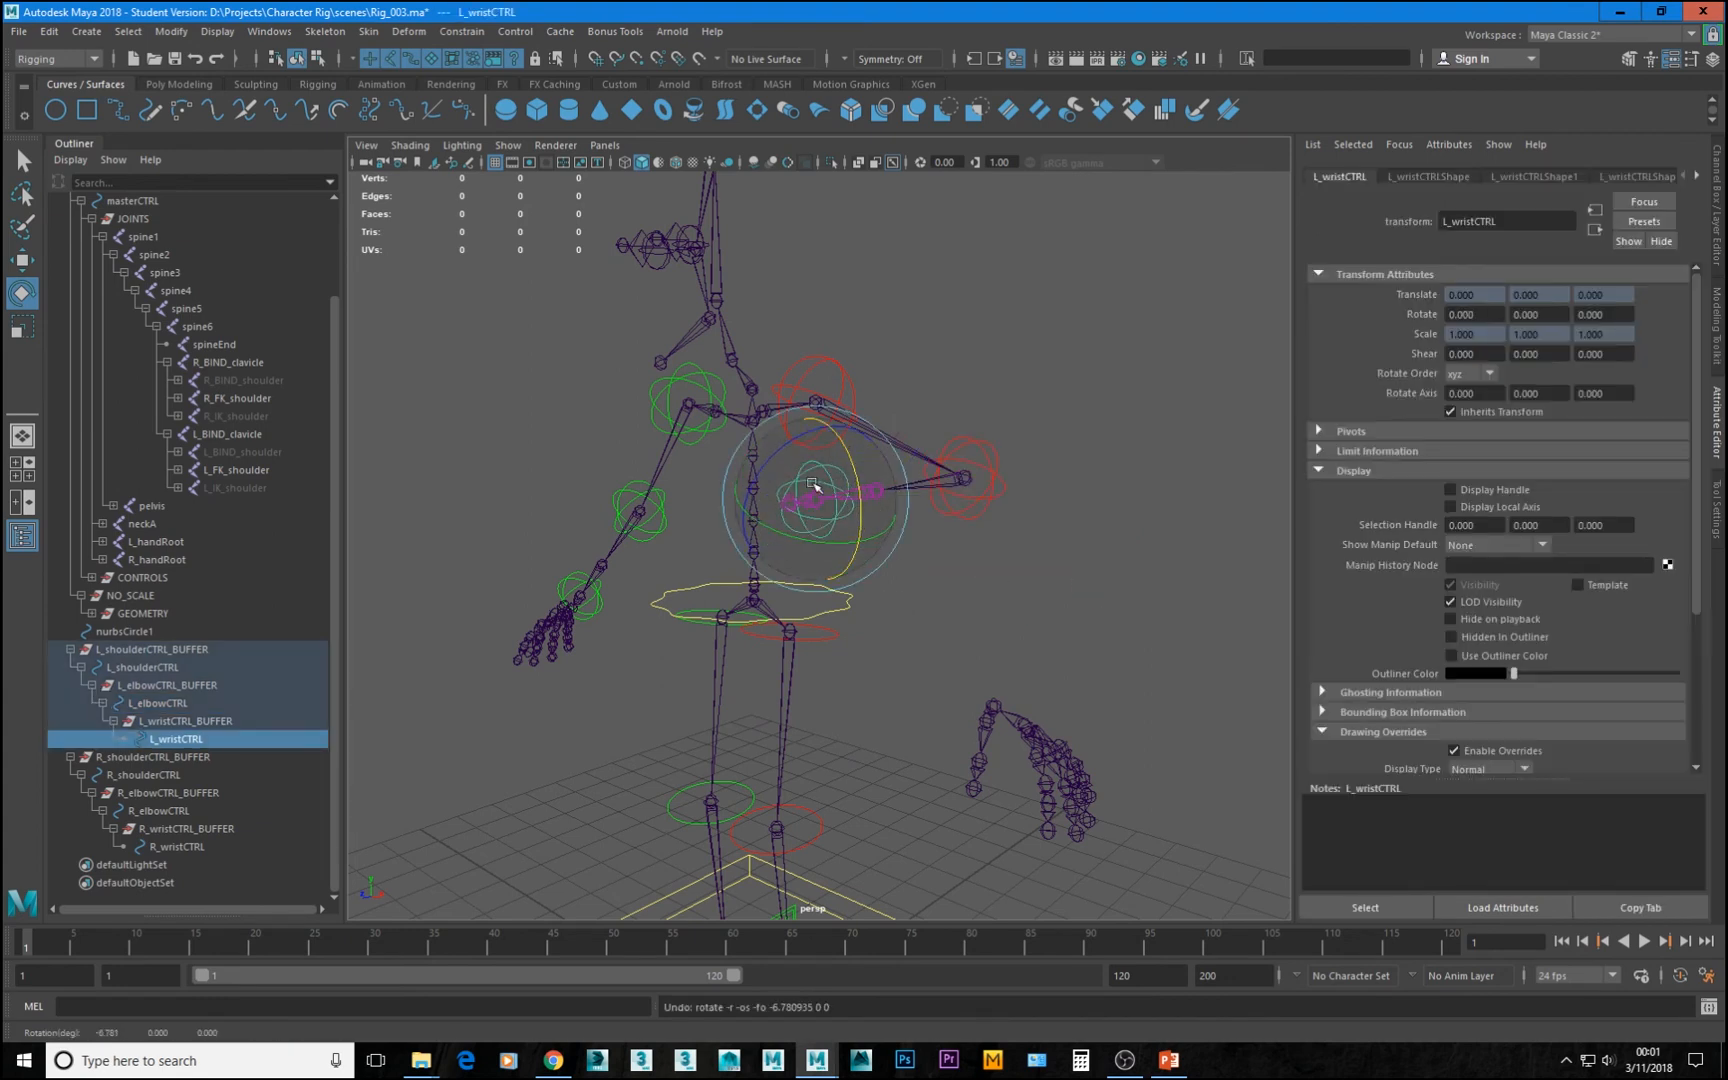
Test the right arm by raising R_shoulderCTRL and bending R_elbowCTRL about 48° in Y
left_click(686, 428)
left_click_drag(712, 445, 758, 466)
left_click(607, 508)
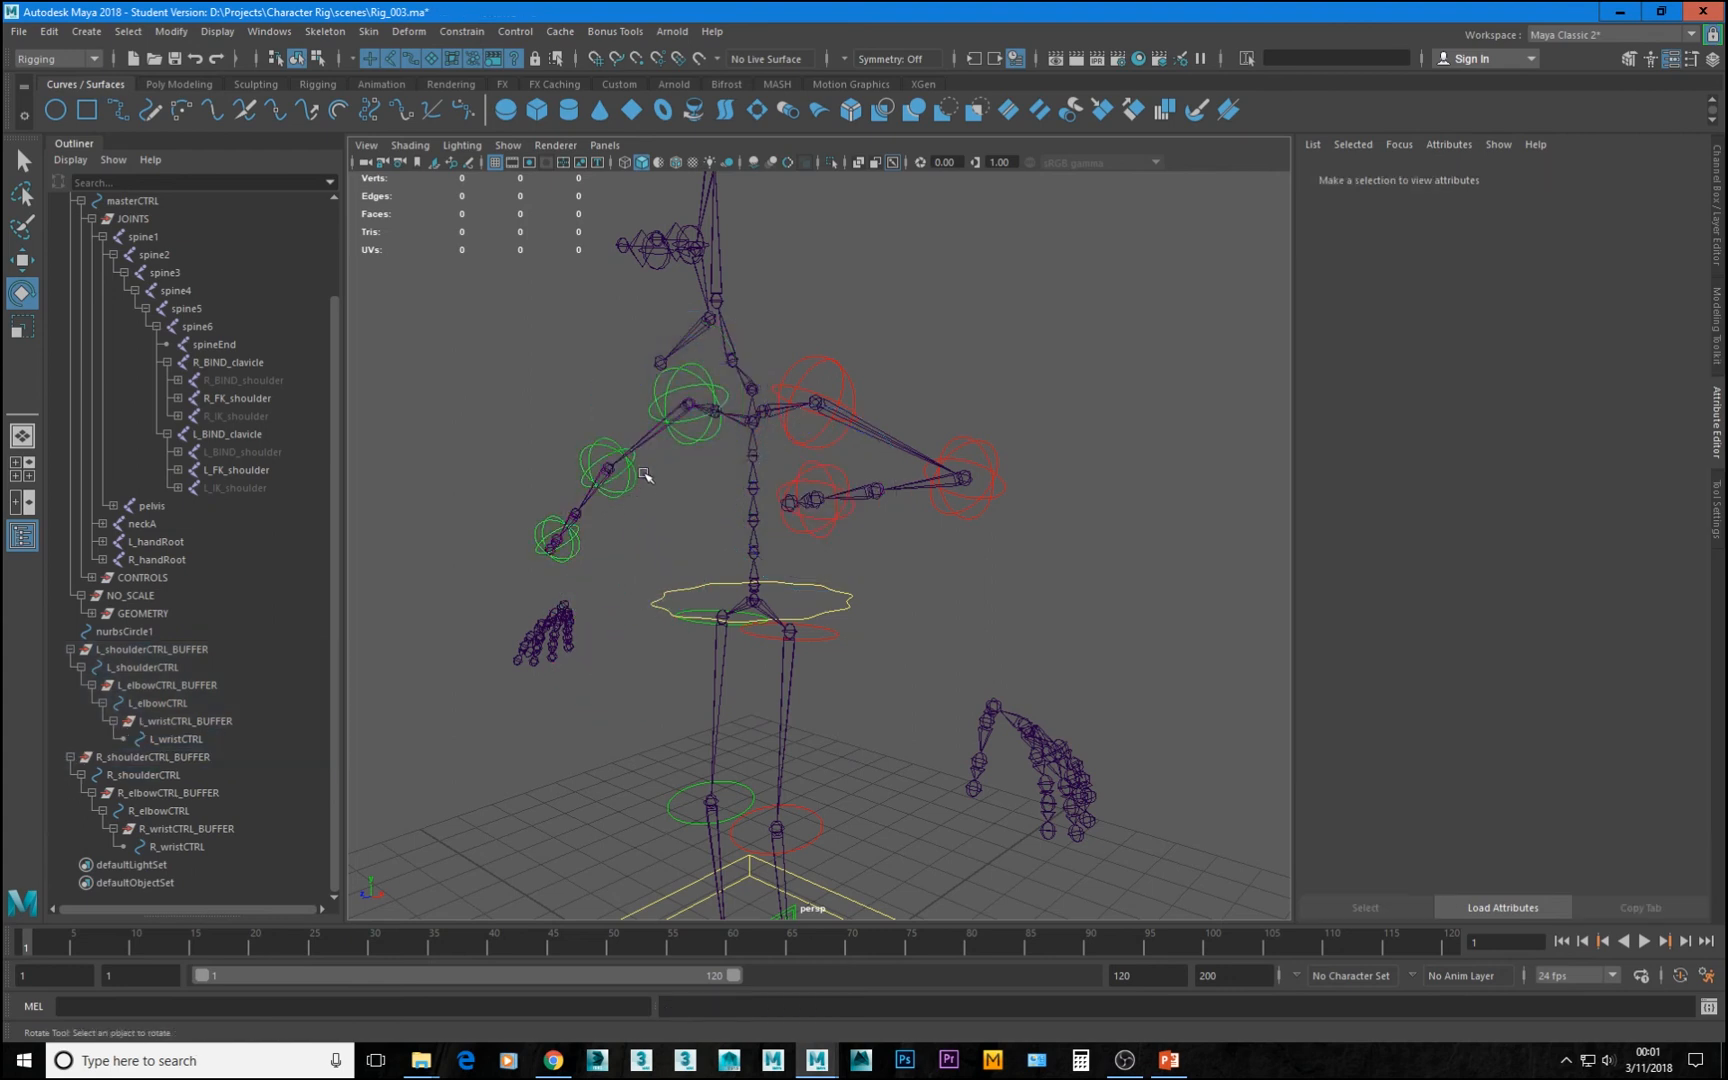
left_click(635, 480)
left_click_drag(635, 482, 829, 476)
Undo all the test rotations on the controls of both arms
key("ctrl+z")
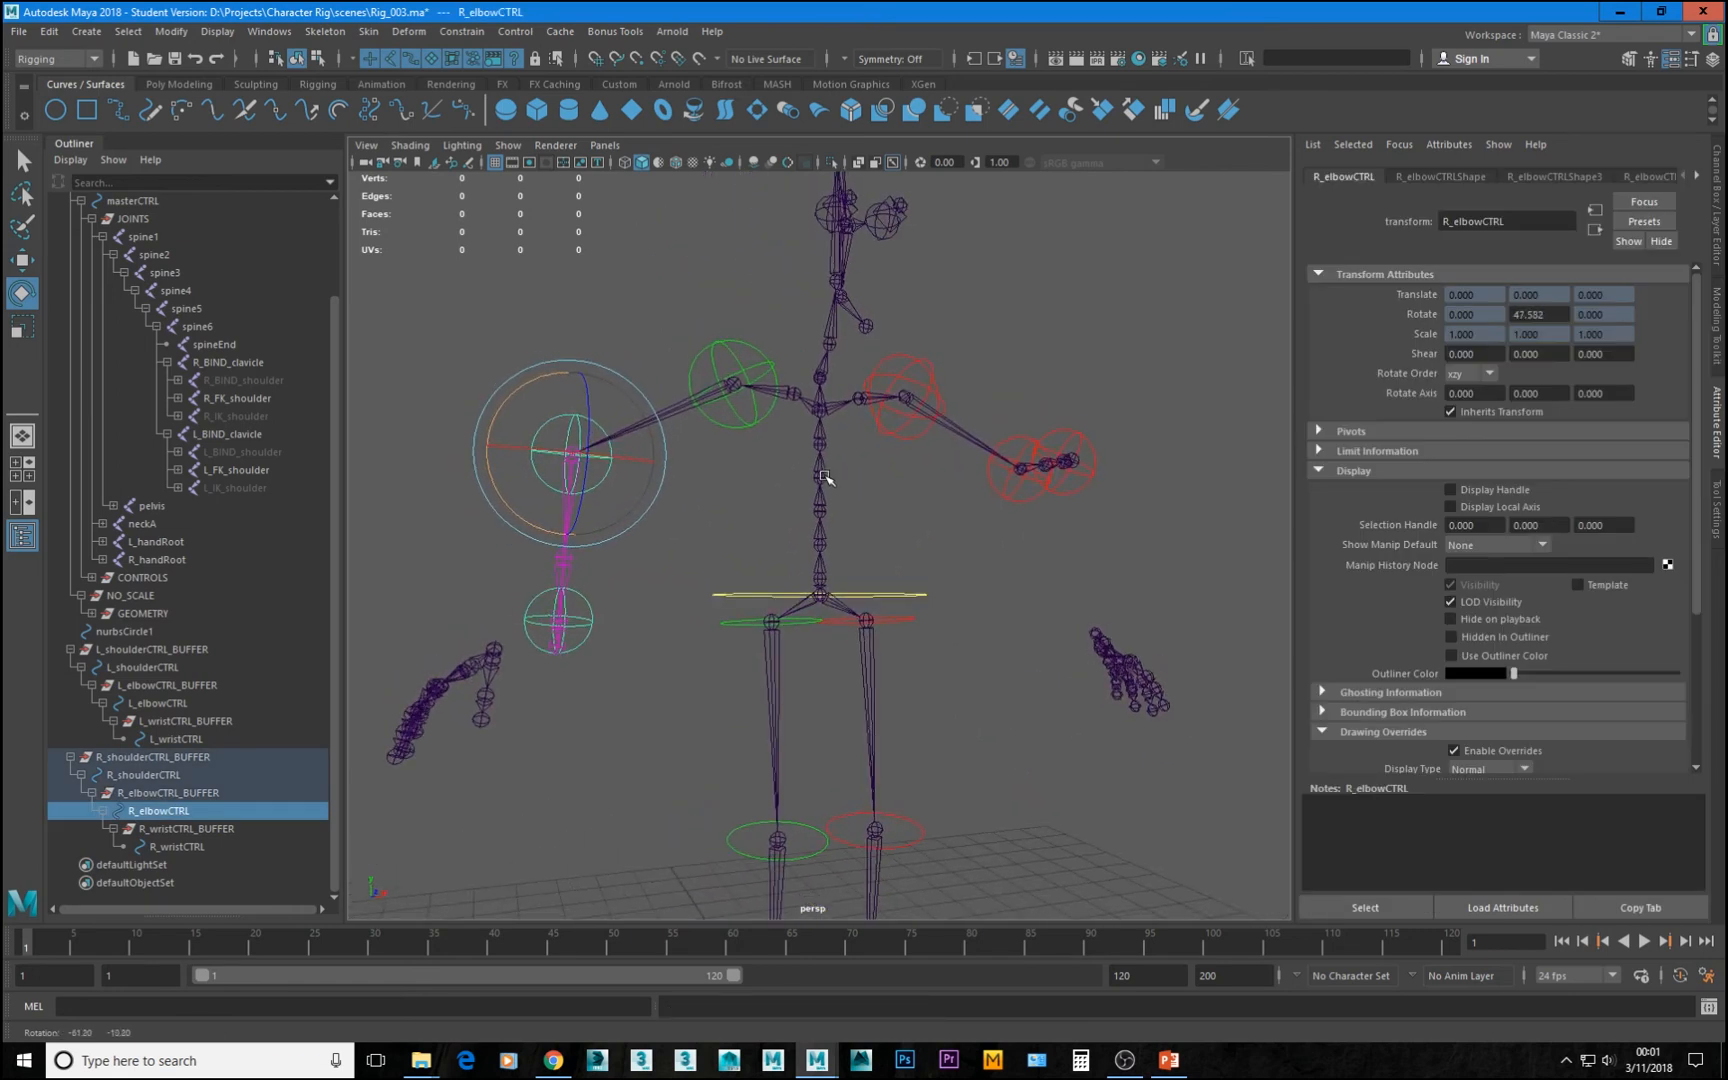
key("ctrl+z")
key("ctrl+z")
key("ctrl+z")
key("ctrl+z")
key("ctrl+z")
key("ctrl+z")
key("ctrl+z")
key("ctrl+z")
key("ctrl+z")
key("ctrl+z")
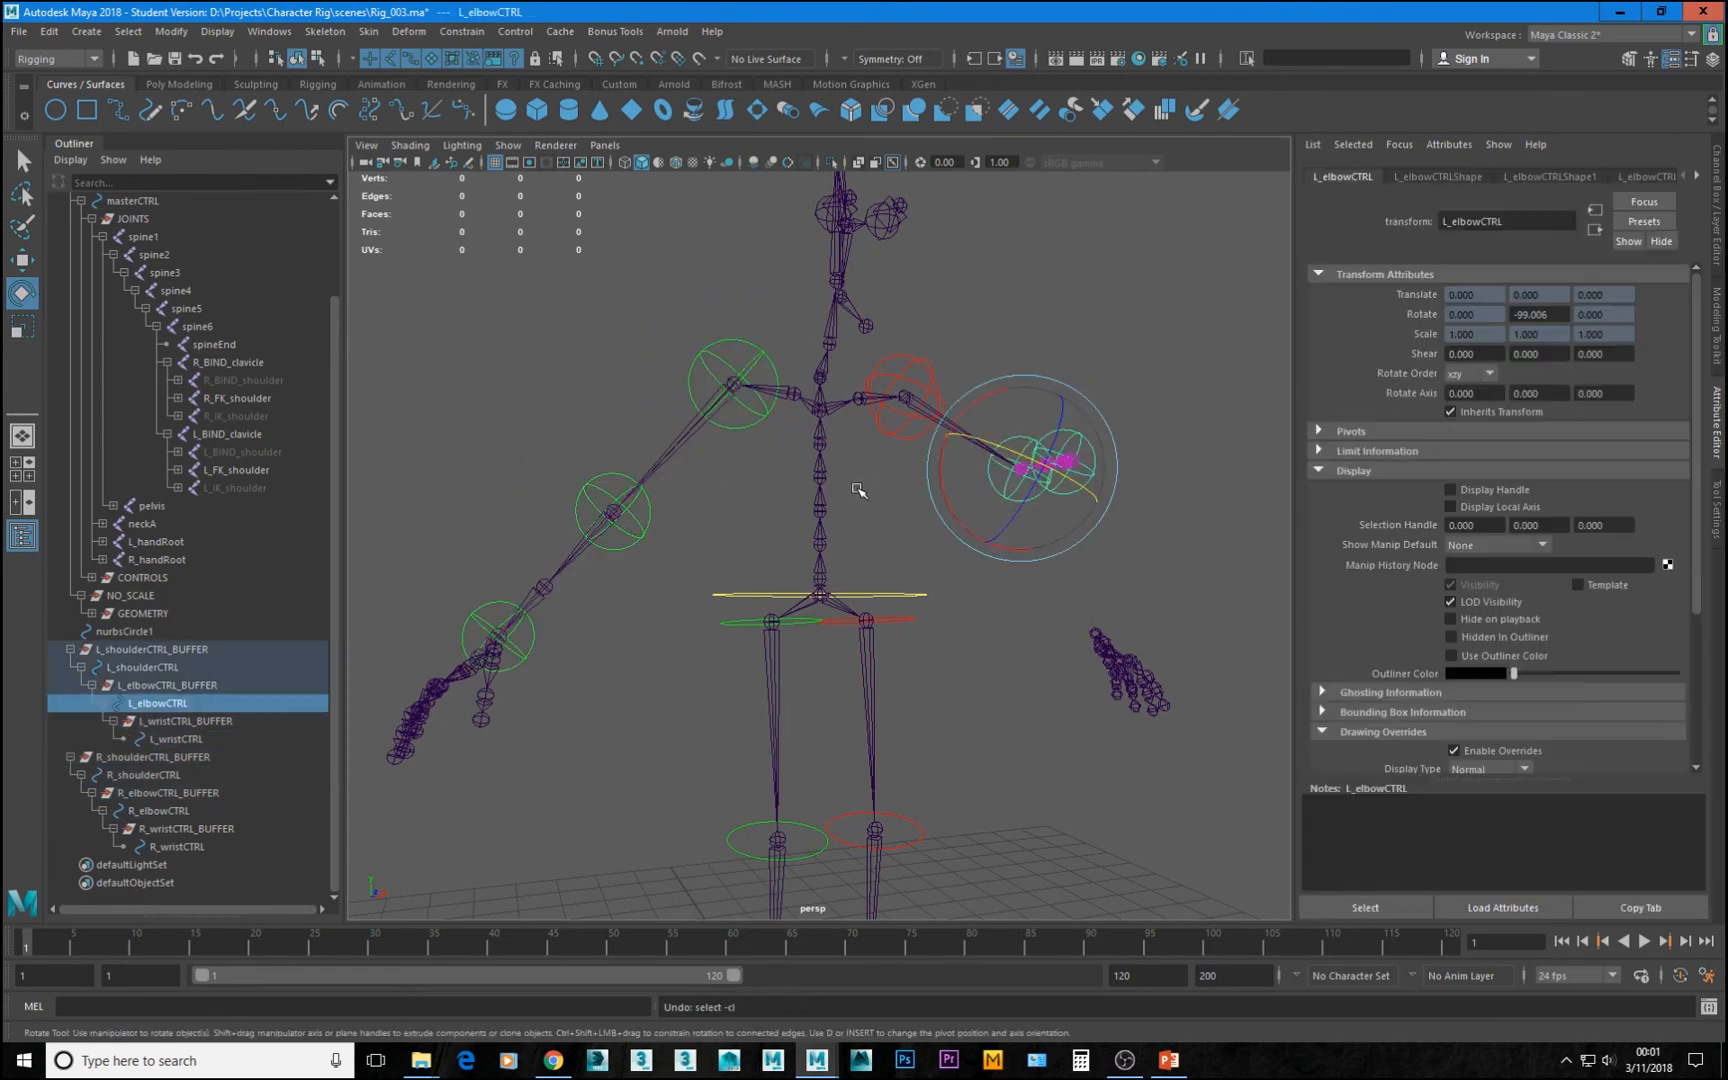
left_click_drag(857, 489, 960, 524, "alt")
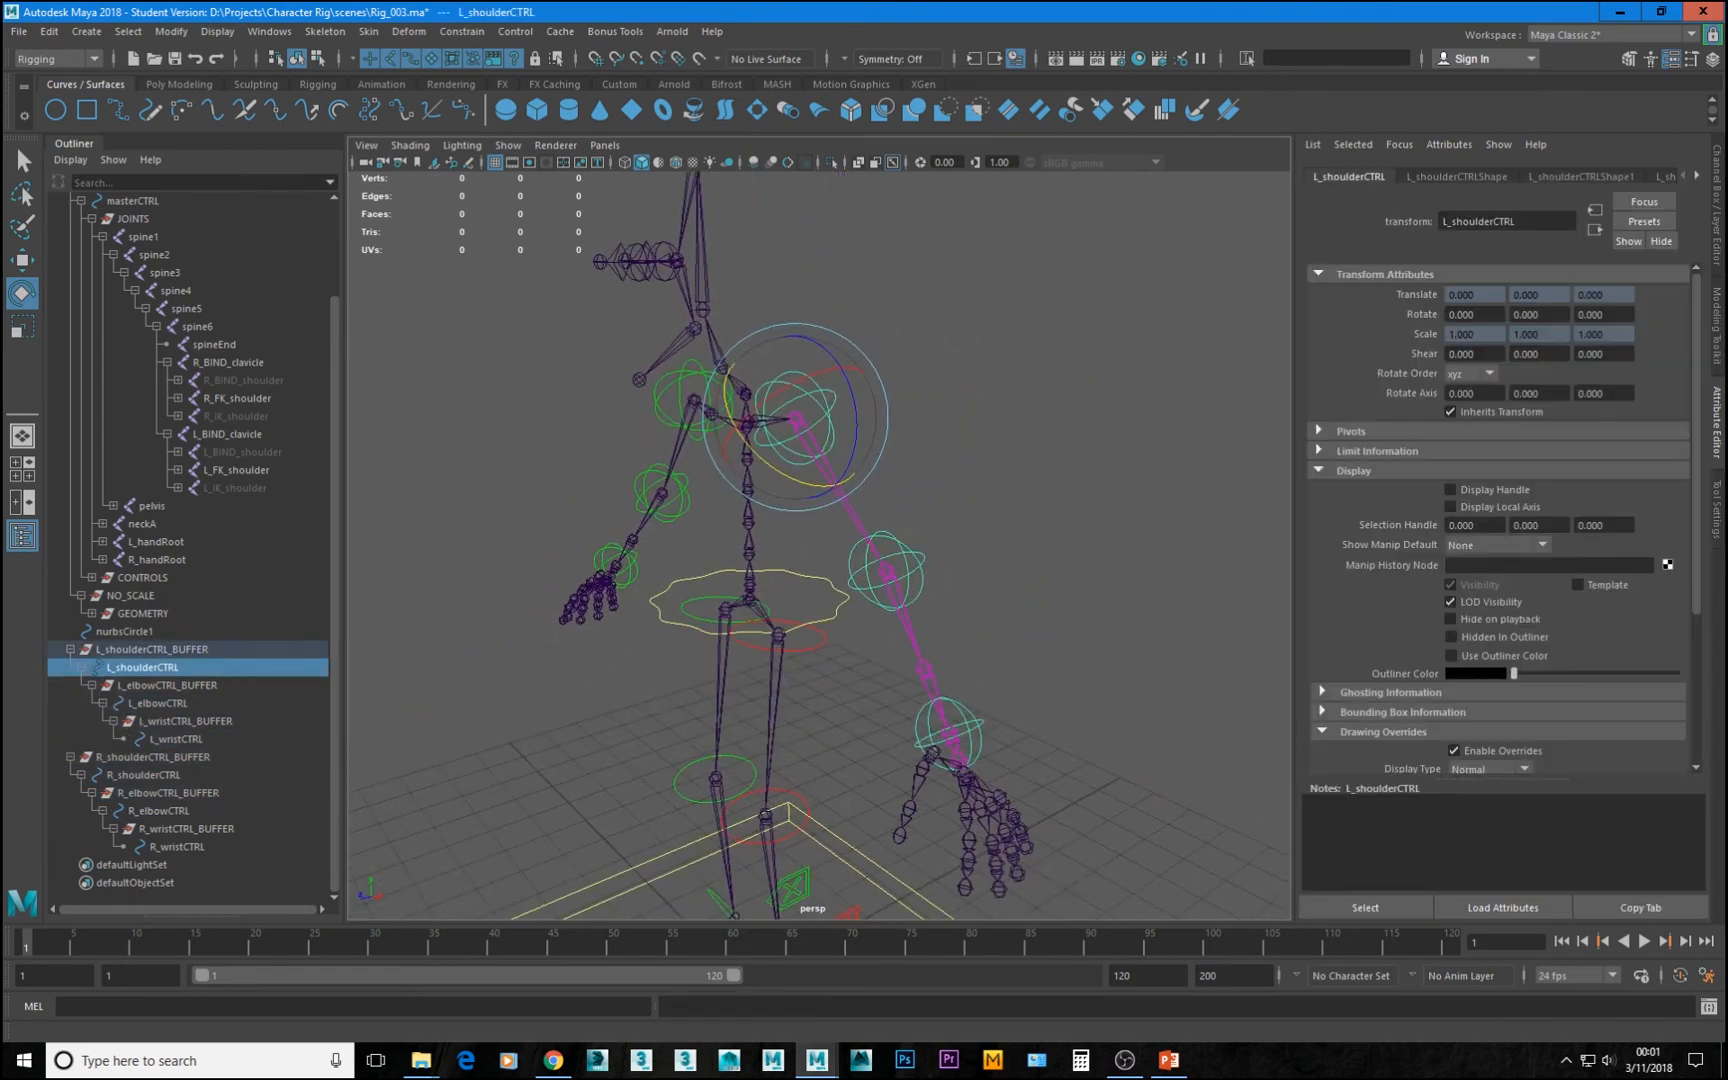
left_click_drag(815, 698, 848, 633, "alt")
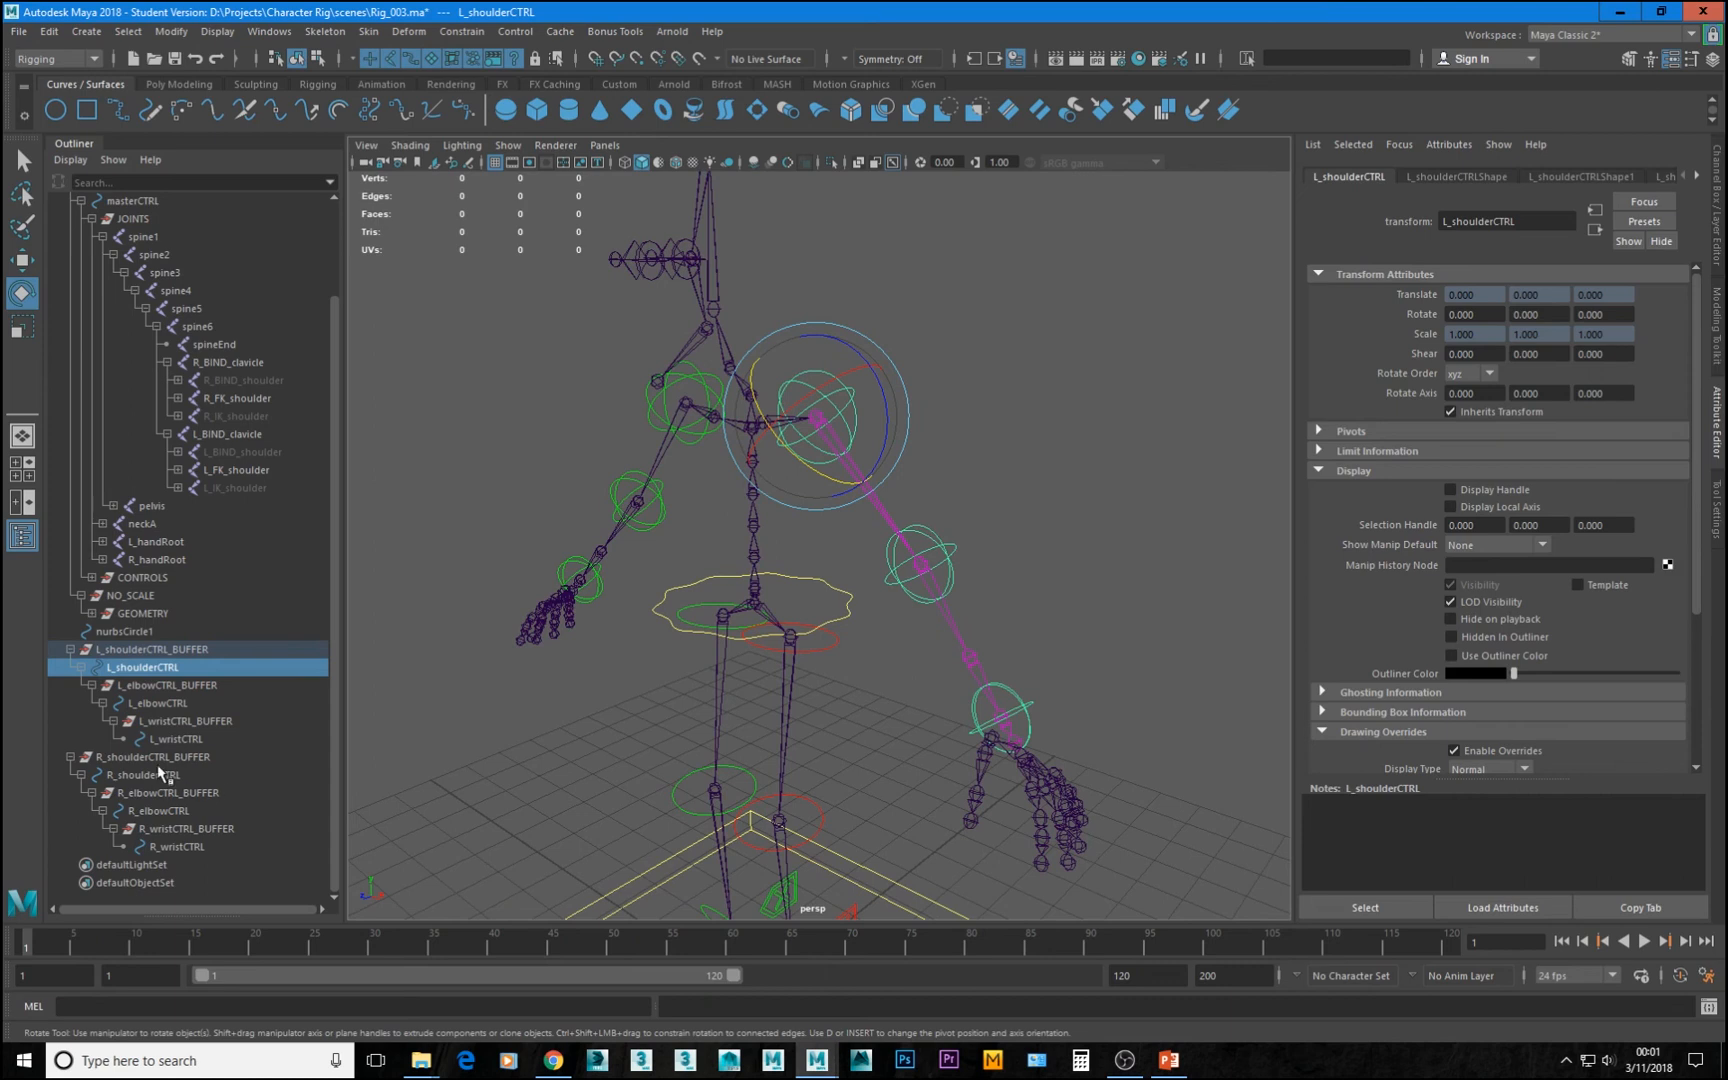
Parent L_shoulderCTRL_BUFFER and R_shoulderCTRL_BUFFER under the CONTROLS group
left_click(112, 757)
left_click(136, 648, "ctrl")
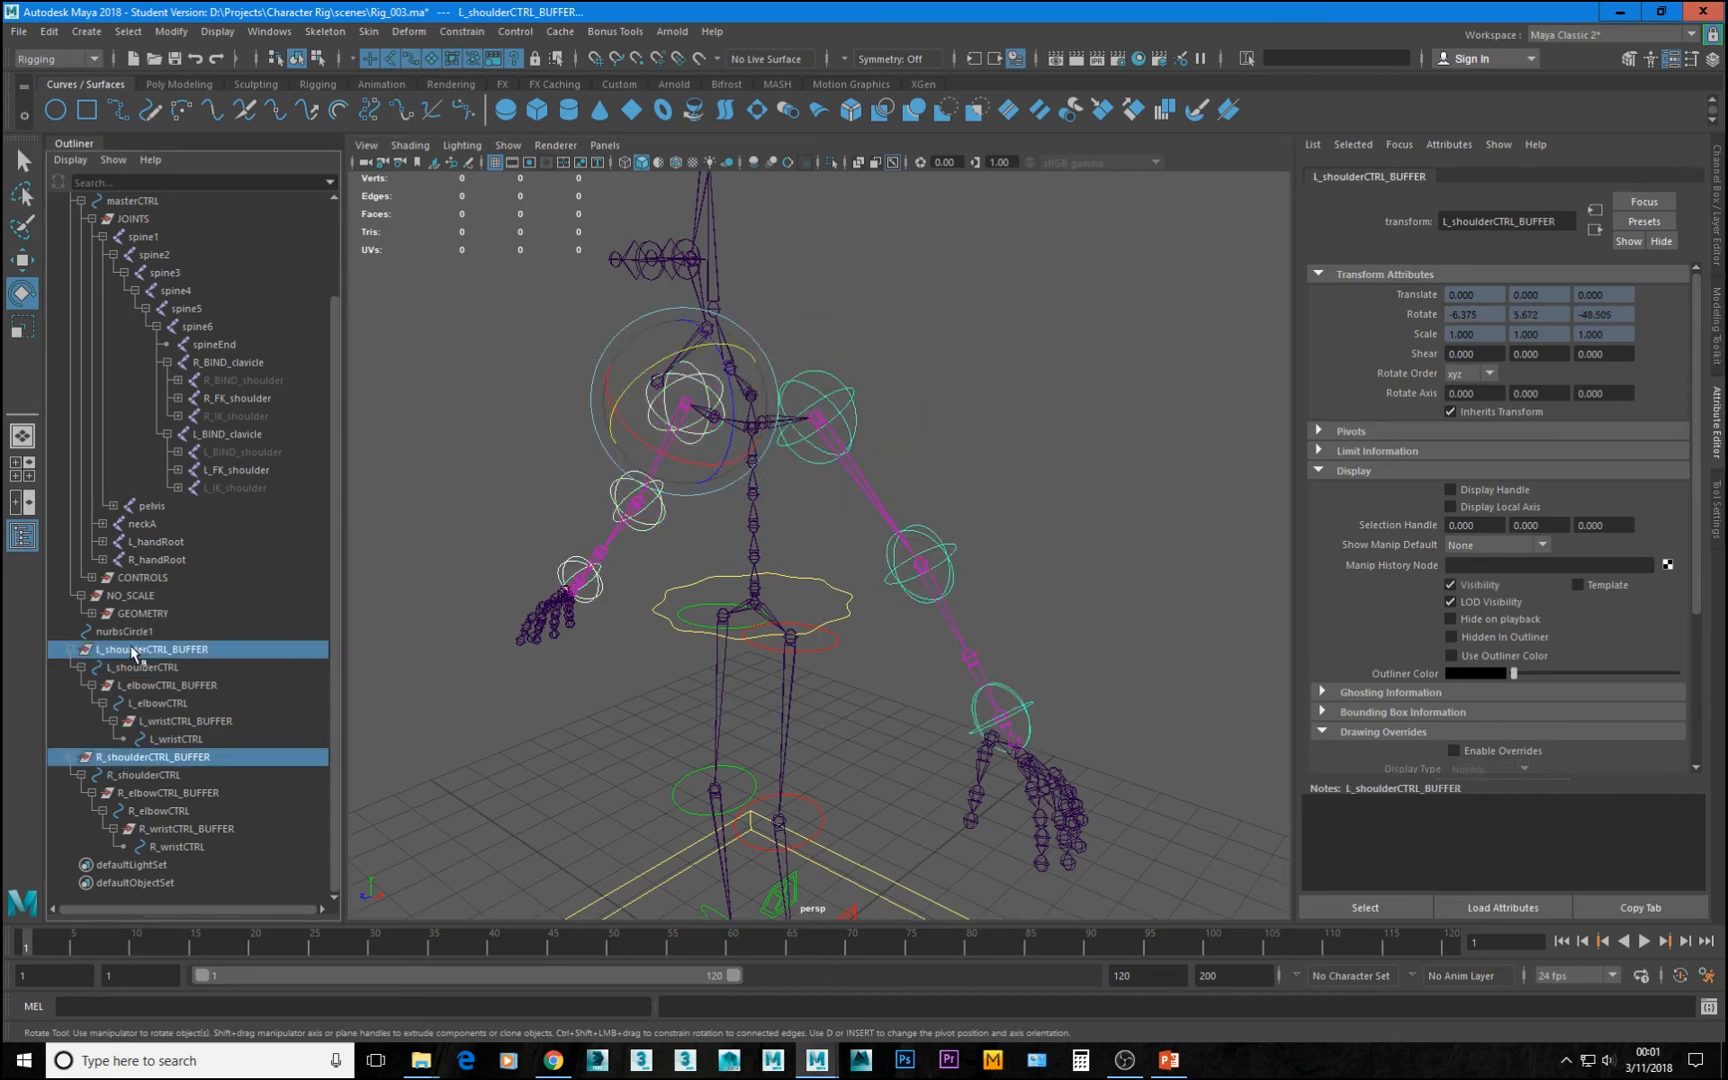
scroll(145, 300, "up", 2)
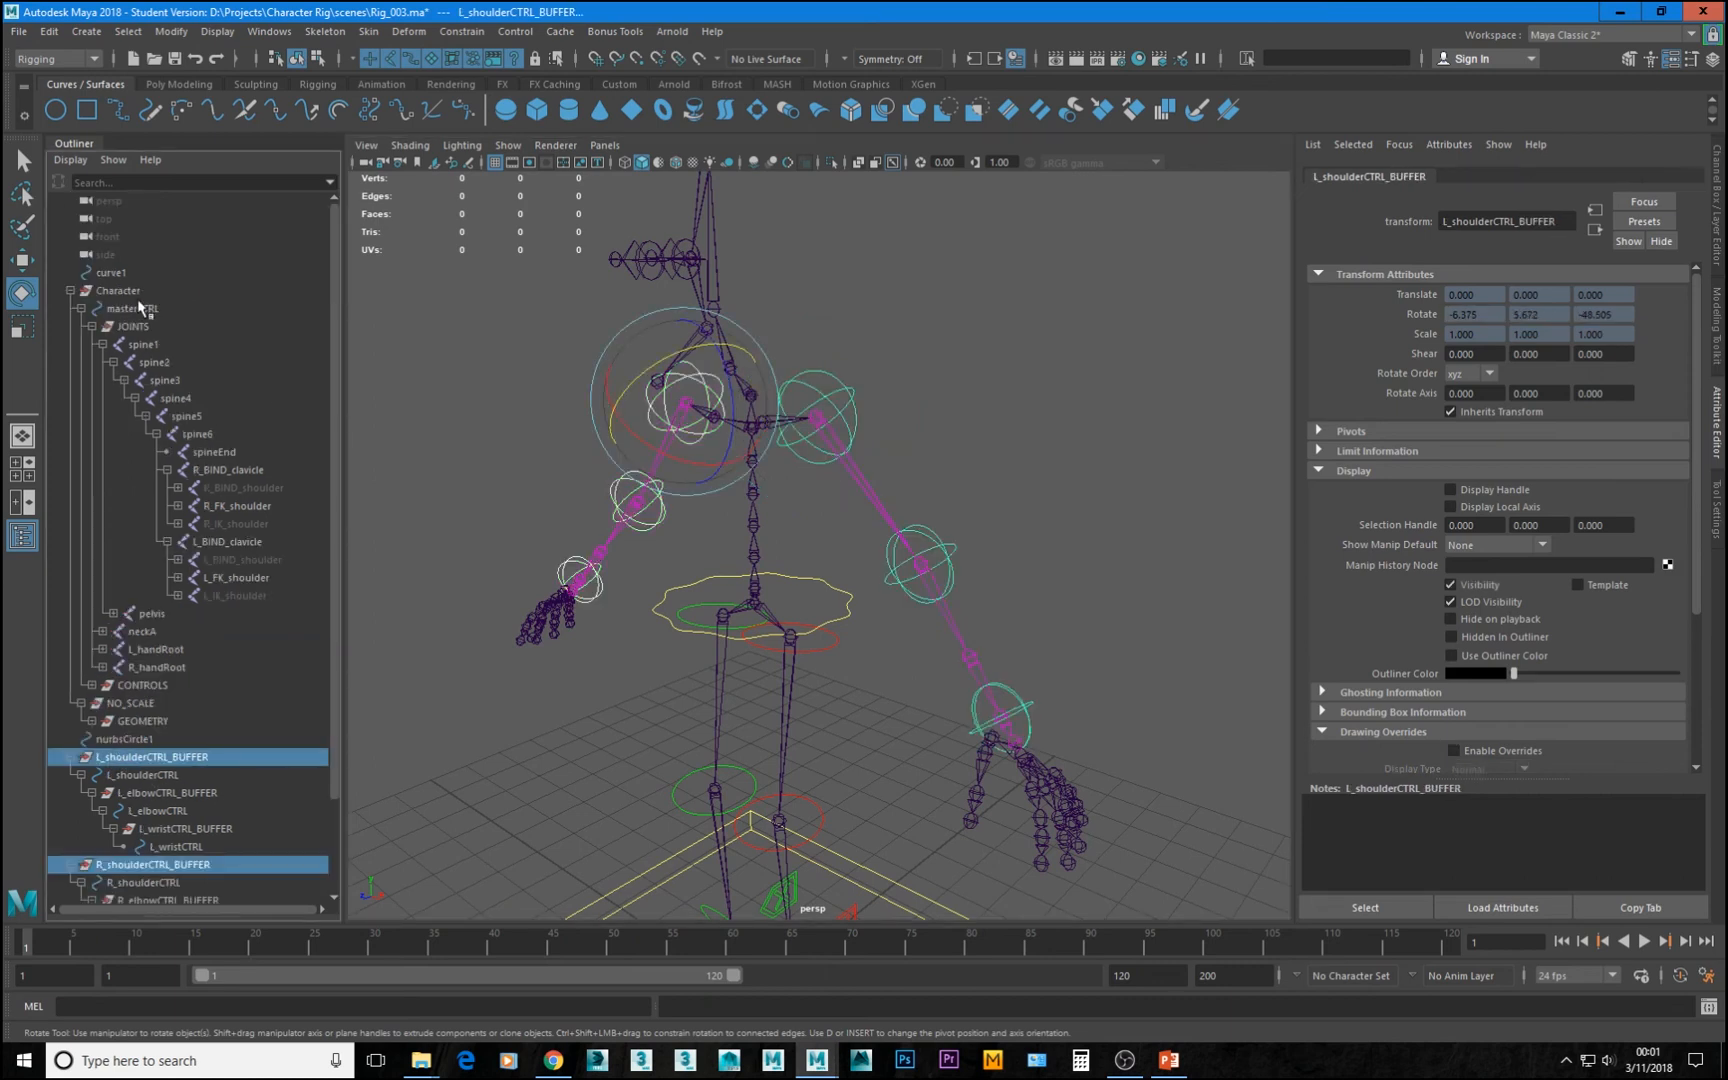
left_click(92, 327)
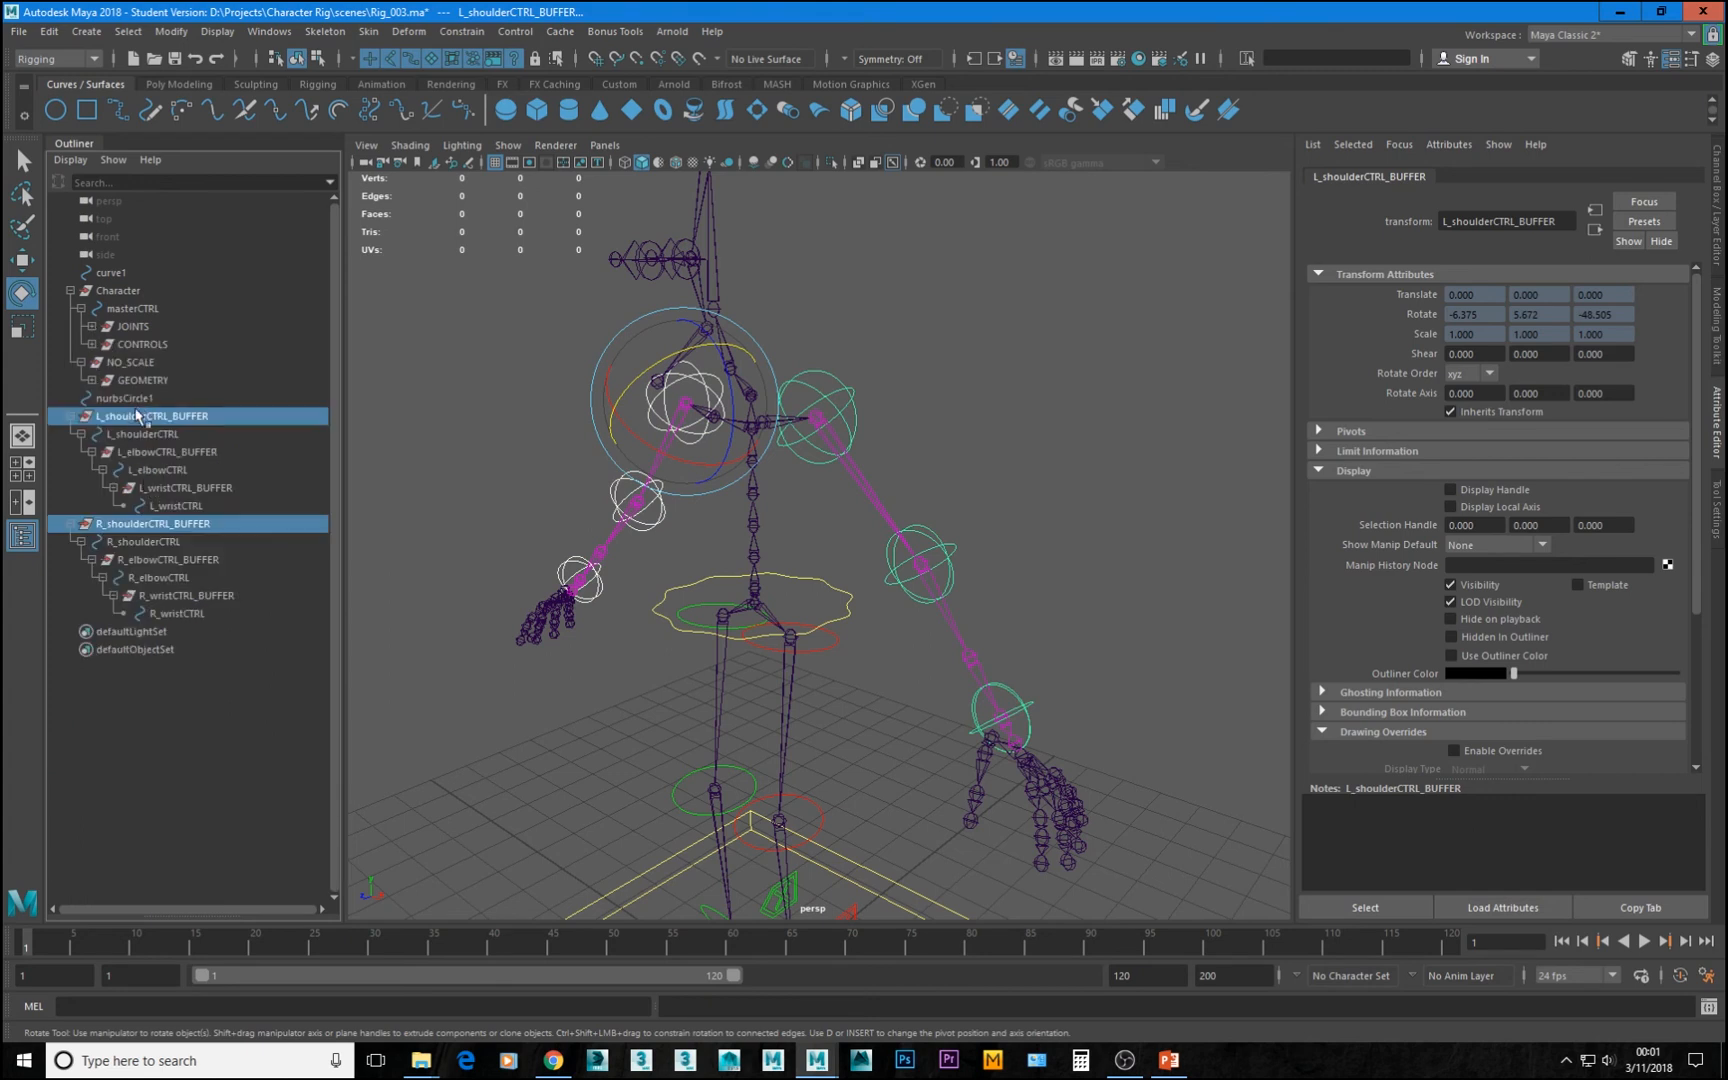
middle_click_drag(150, 346, 150, 346)
Test the rig hierarchy by scaling masterCTRL up to about 2.5
right_click_drag(1183, 728, 820, 757, "alt")
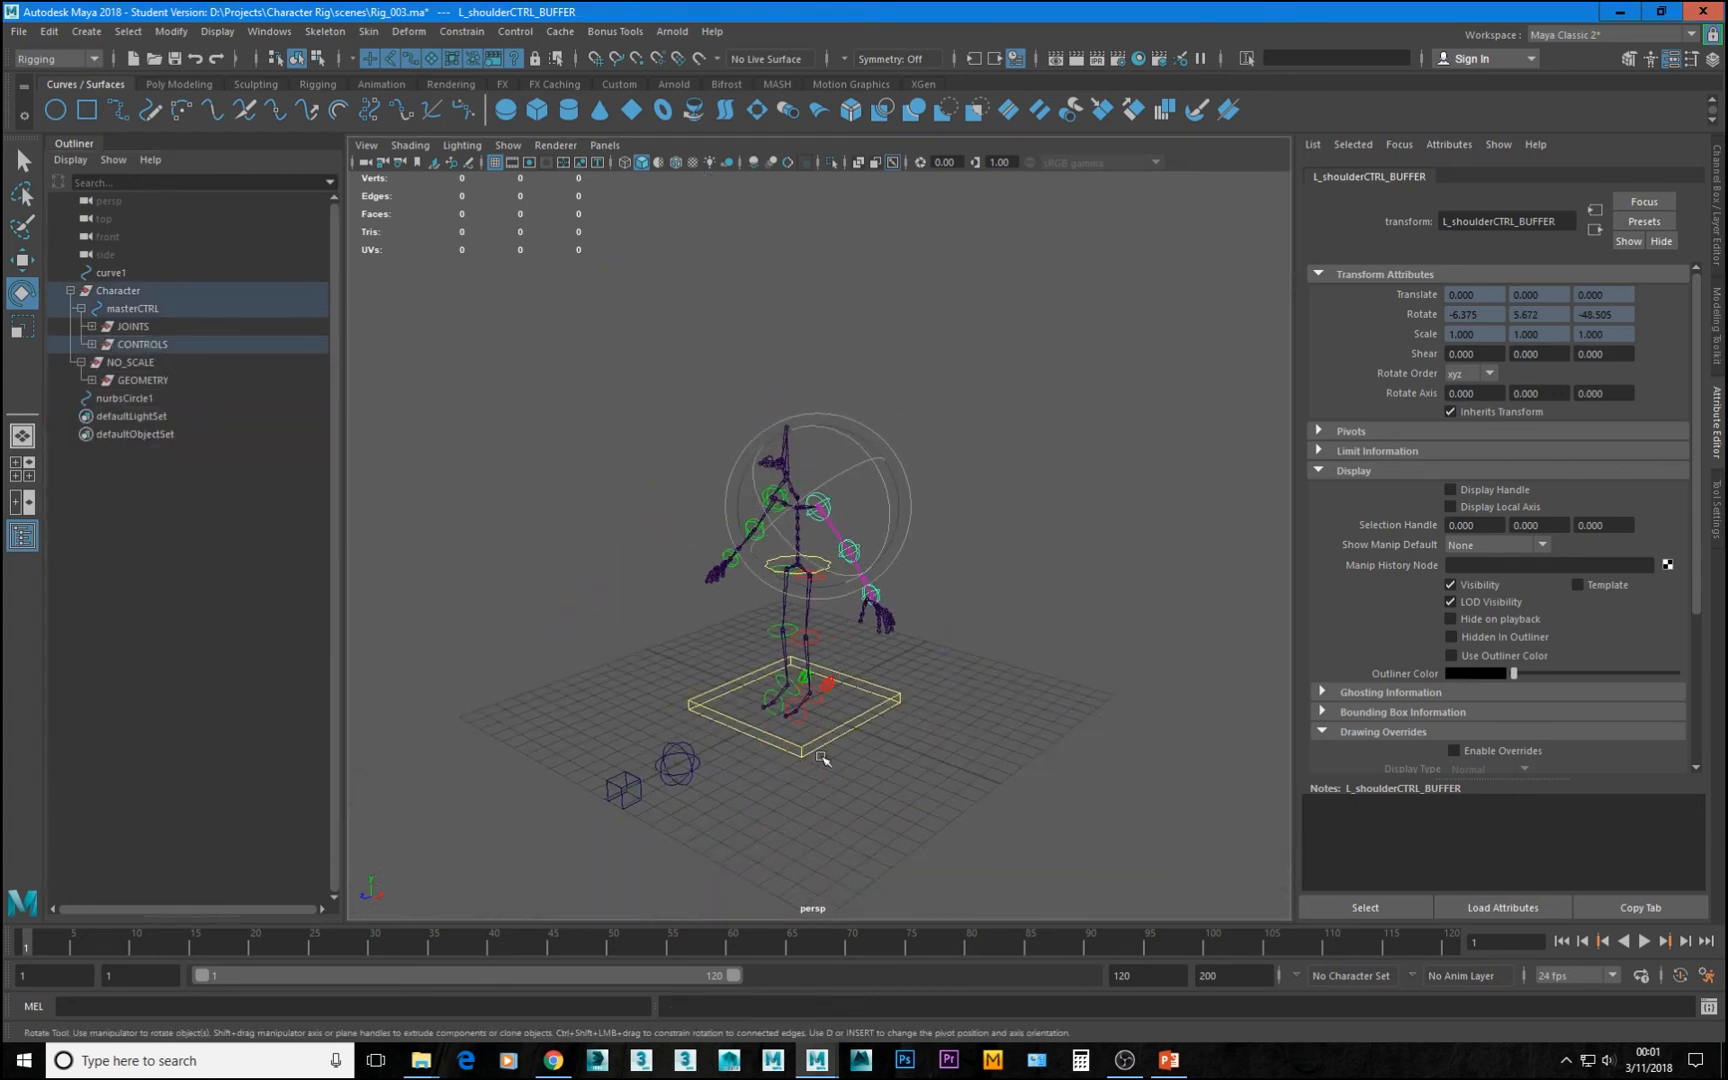
left_click(873, 716)
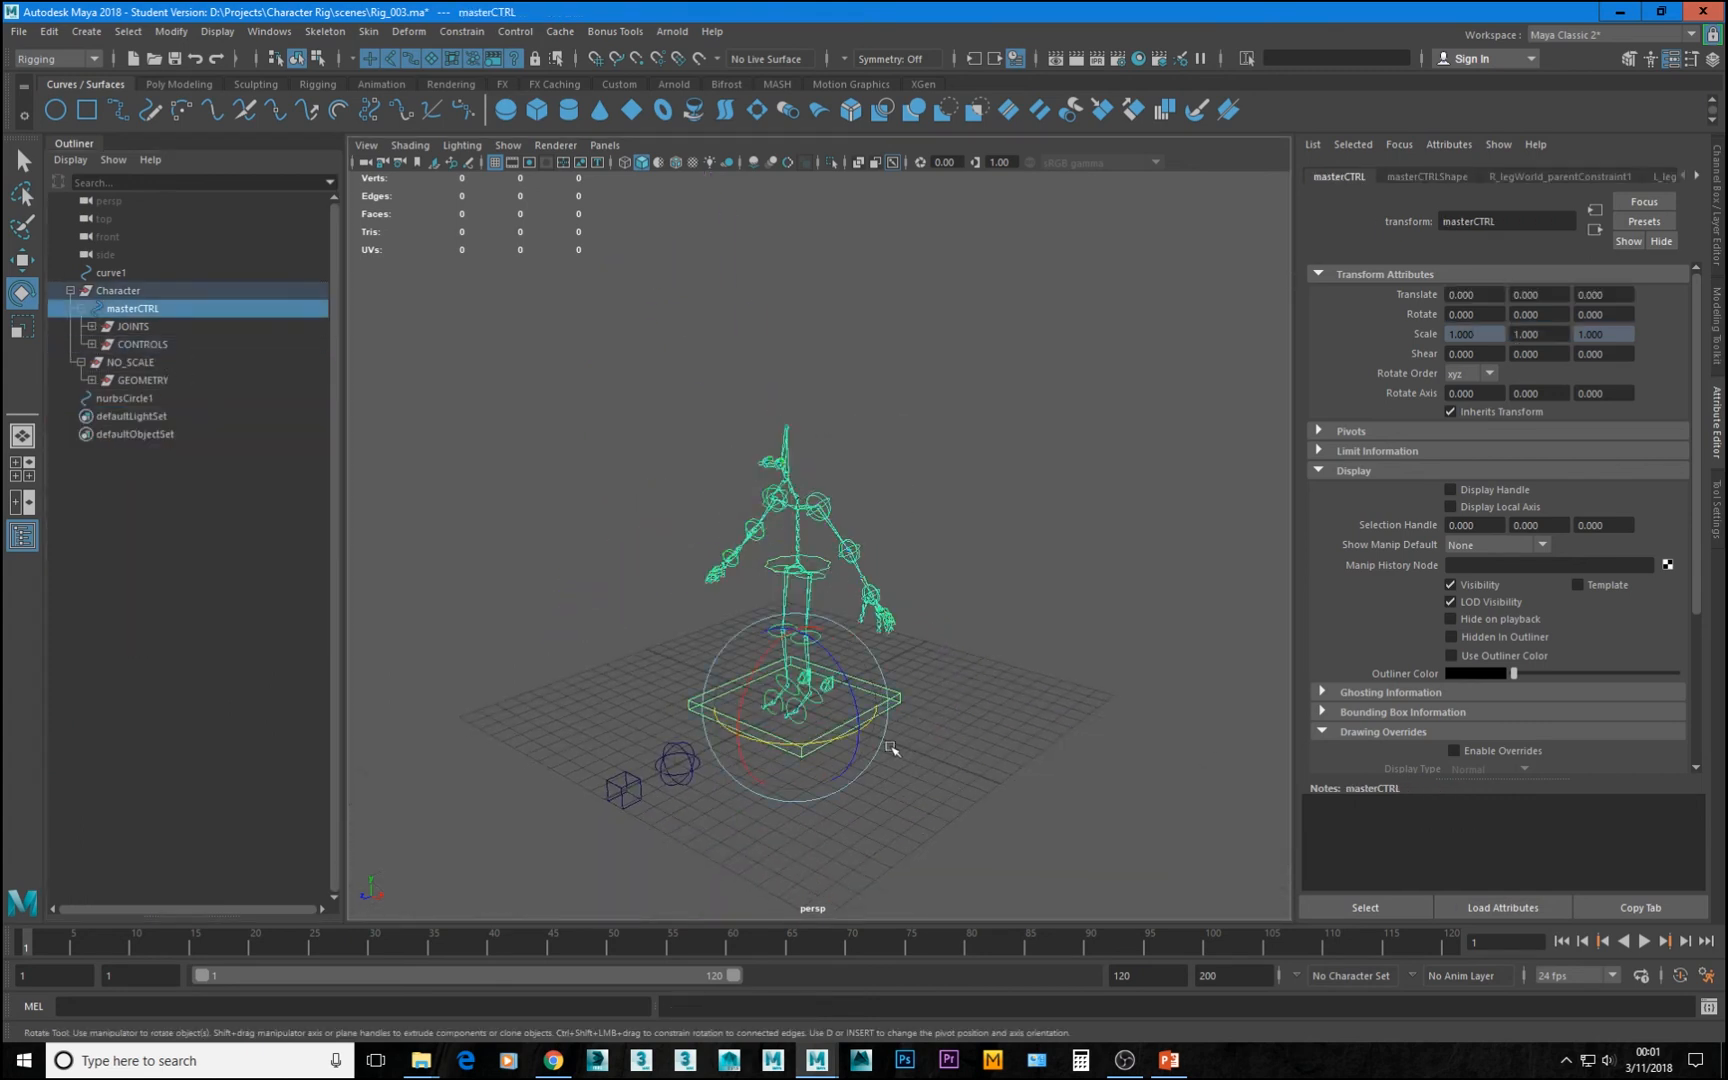
key("r")
left_click_drag(771, 705, 1305, 358)
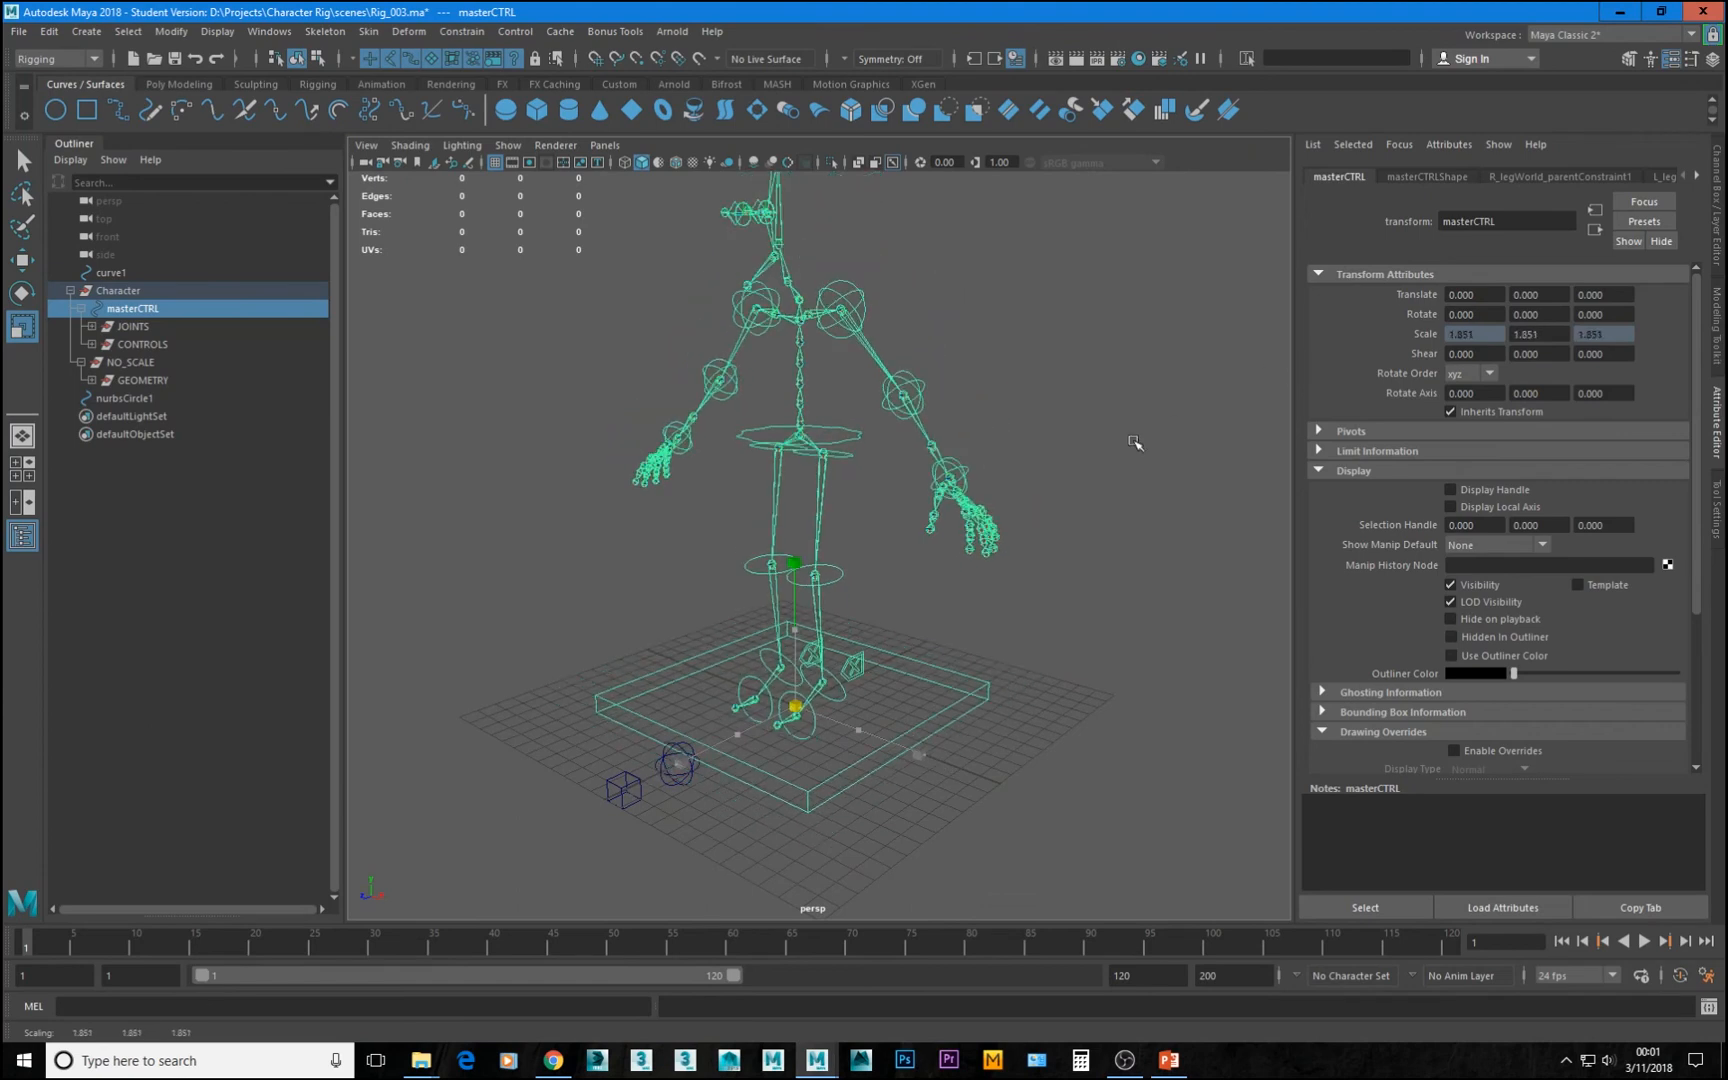
key("ctrl+z")
key("ctrl+z")
key("ctrl+z")
key("ctrl+z")
key("ctrl+z")
key("ctrl+z")
key("ctrl+z")
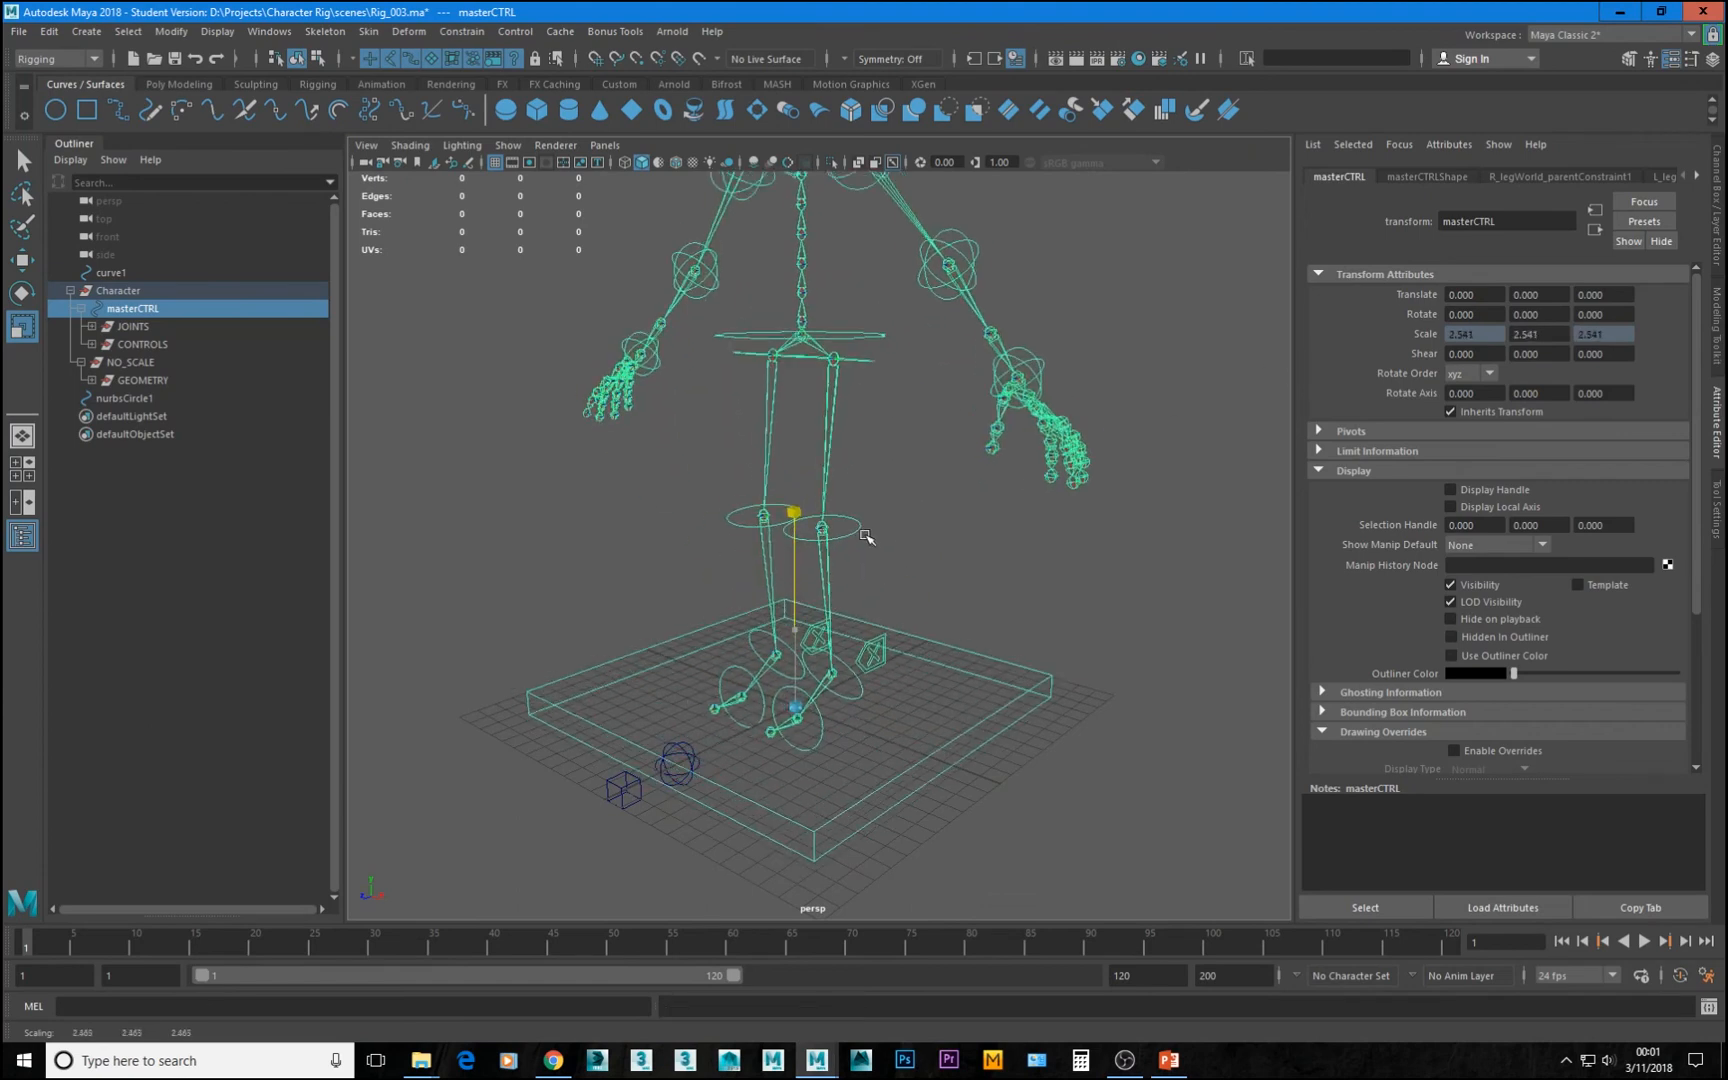
Test-rotate masterCTRL freely on all axes and scale it to about 1.37
key("e")
left_click_drag(840, 615, 683, 647)
key("r")
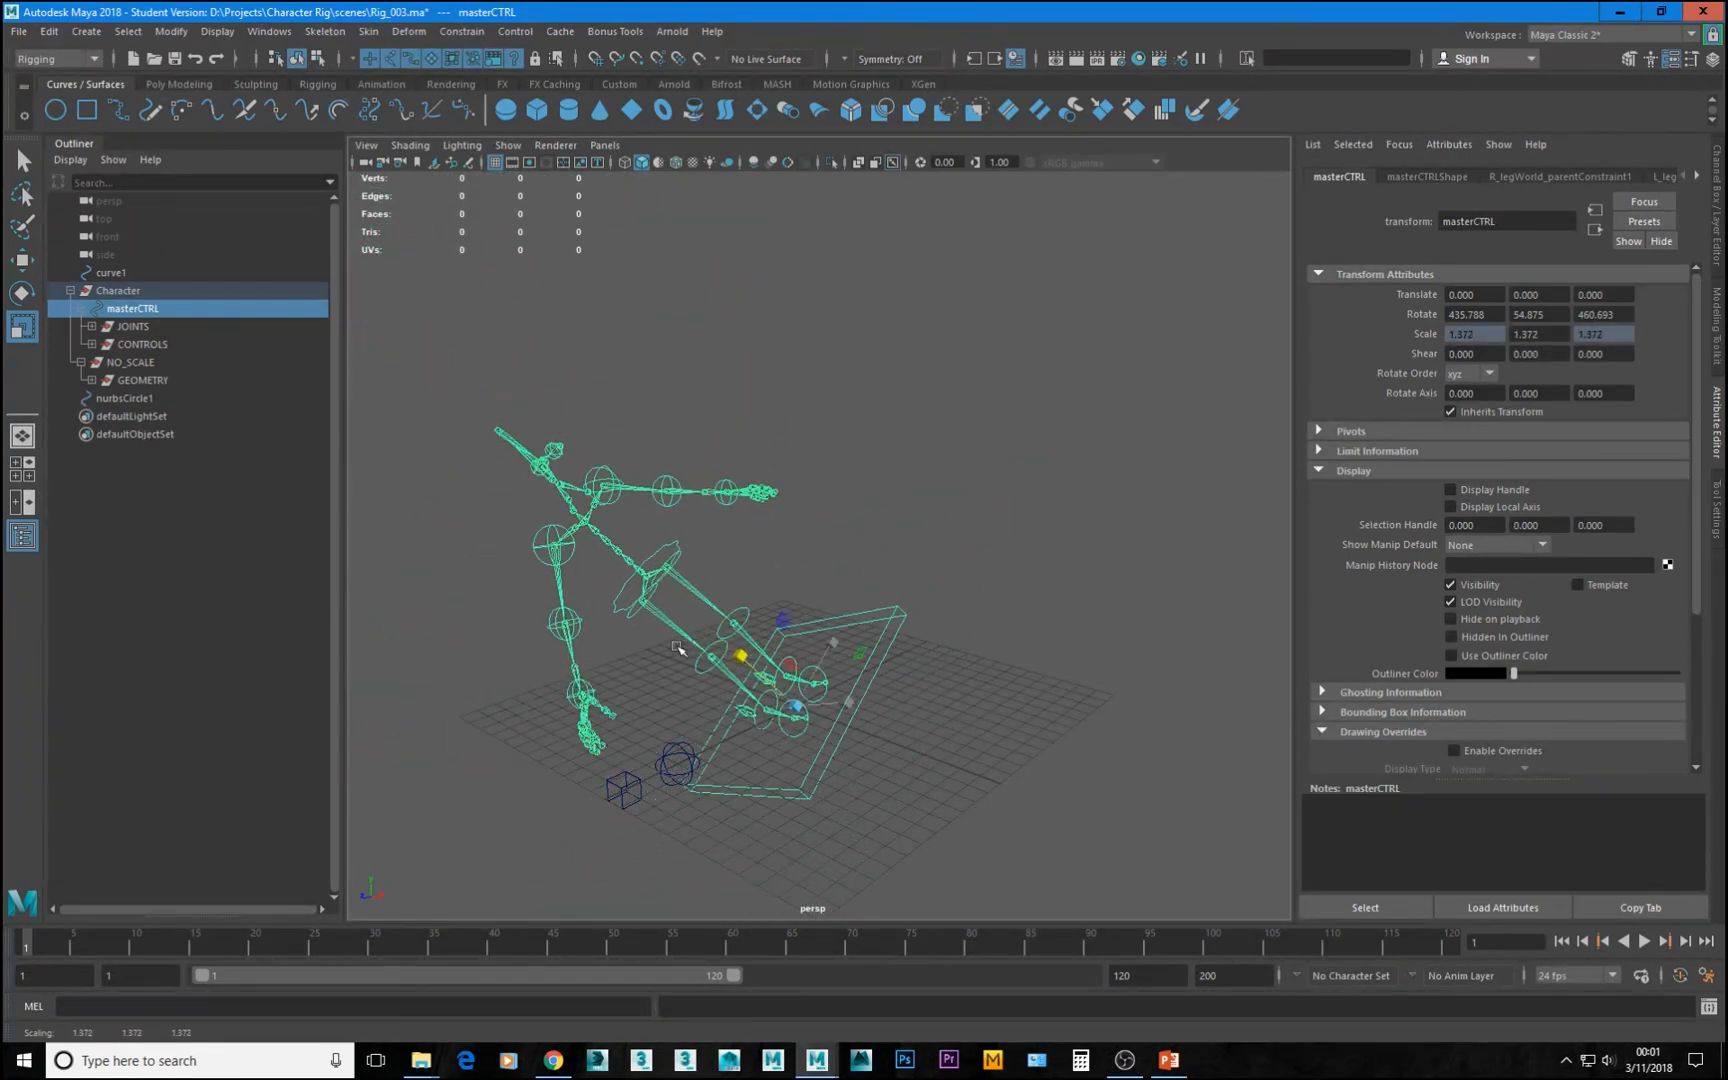
Reset Rotate X, Y and Z of masterCTRL to 0
left_click(1720, 180)
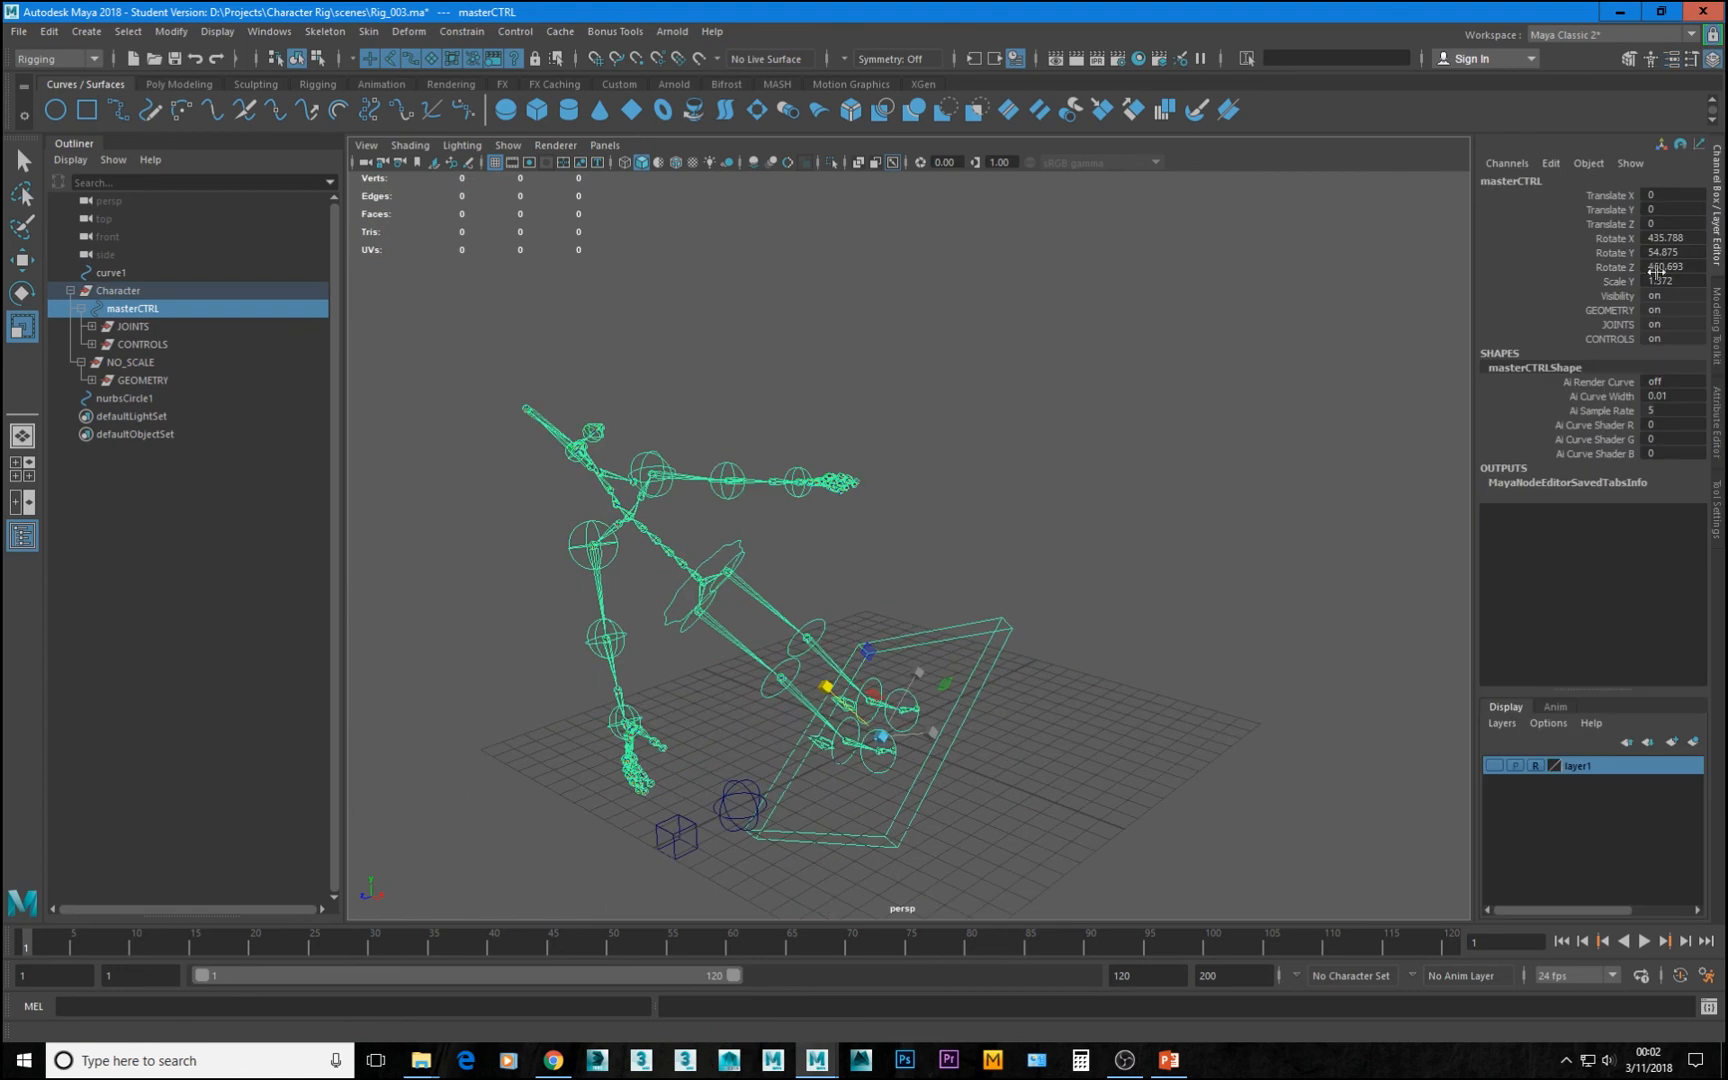
left_click(1688, 265)
left_click_drag(1688, 265, 1682, 237)
type("0")
key("Return")
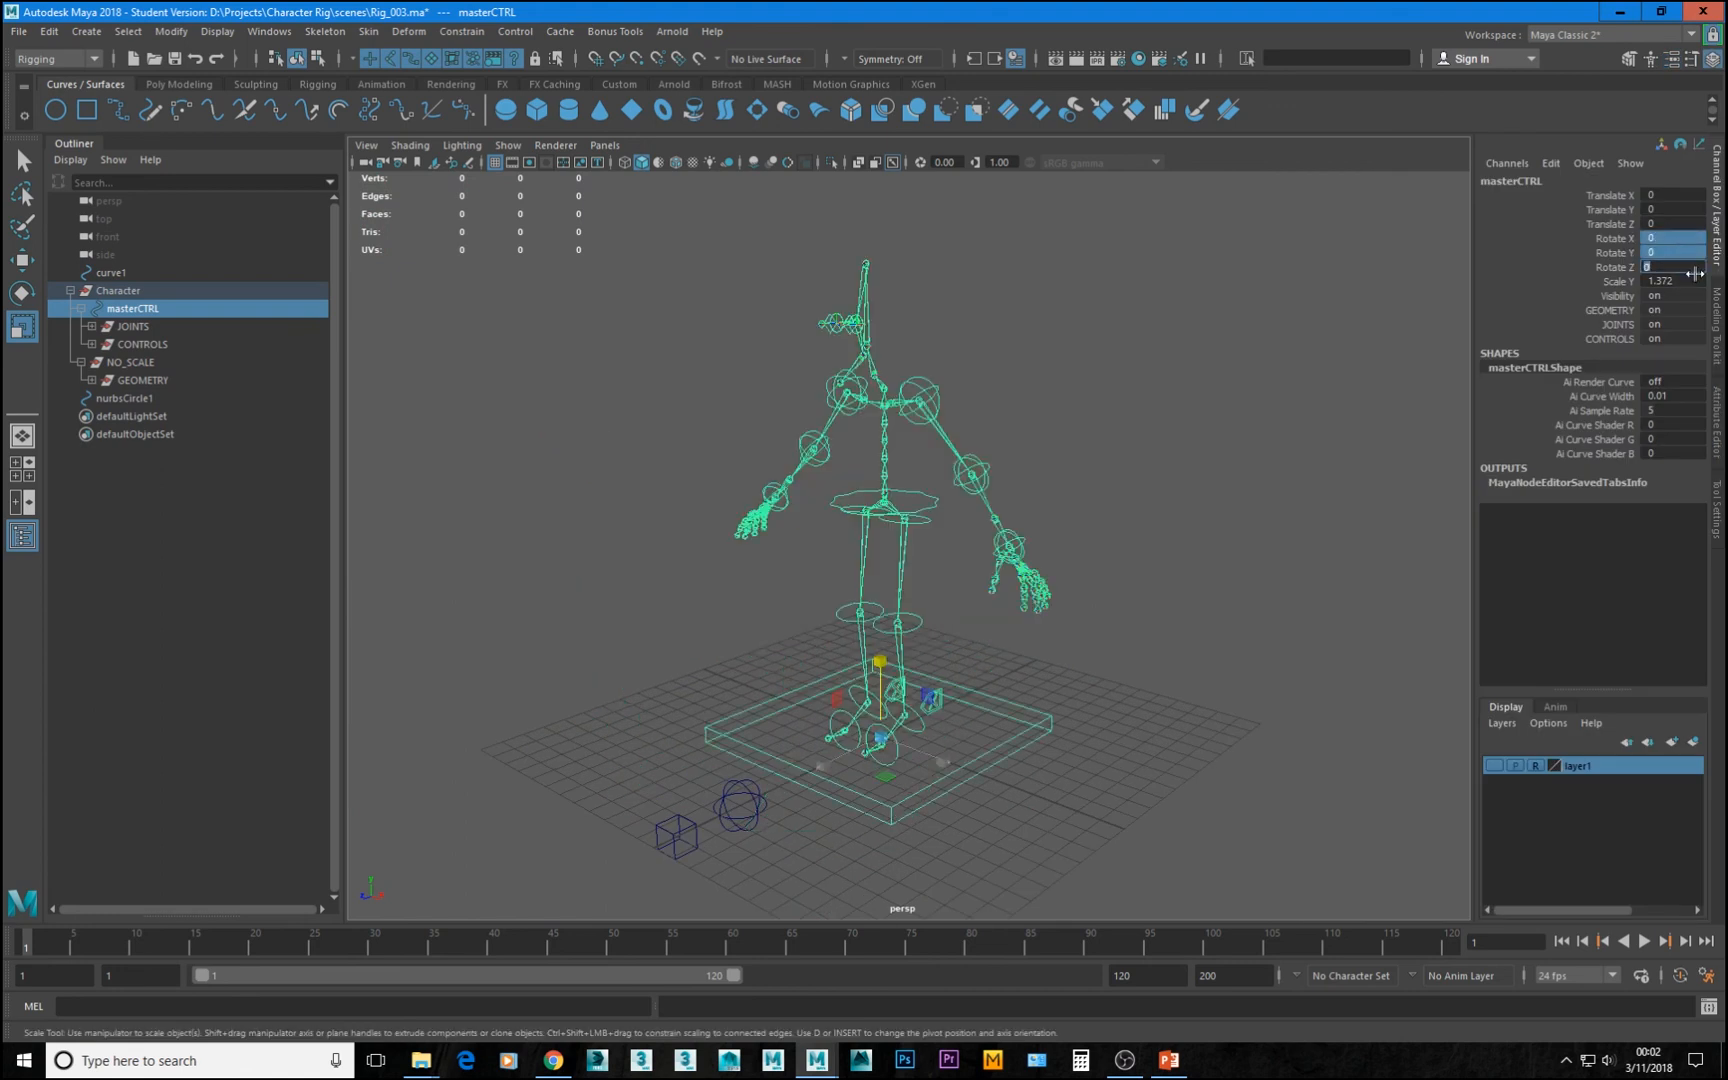
Set Scale Y of masterCTRL to 1 and deselect the rig
left_click(1680, 279)
type("1")
key("Return")
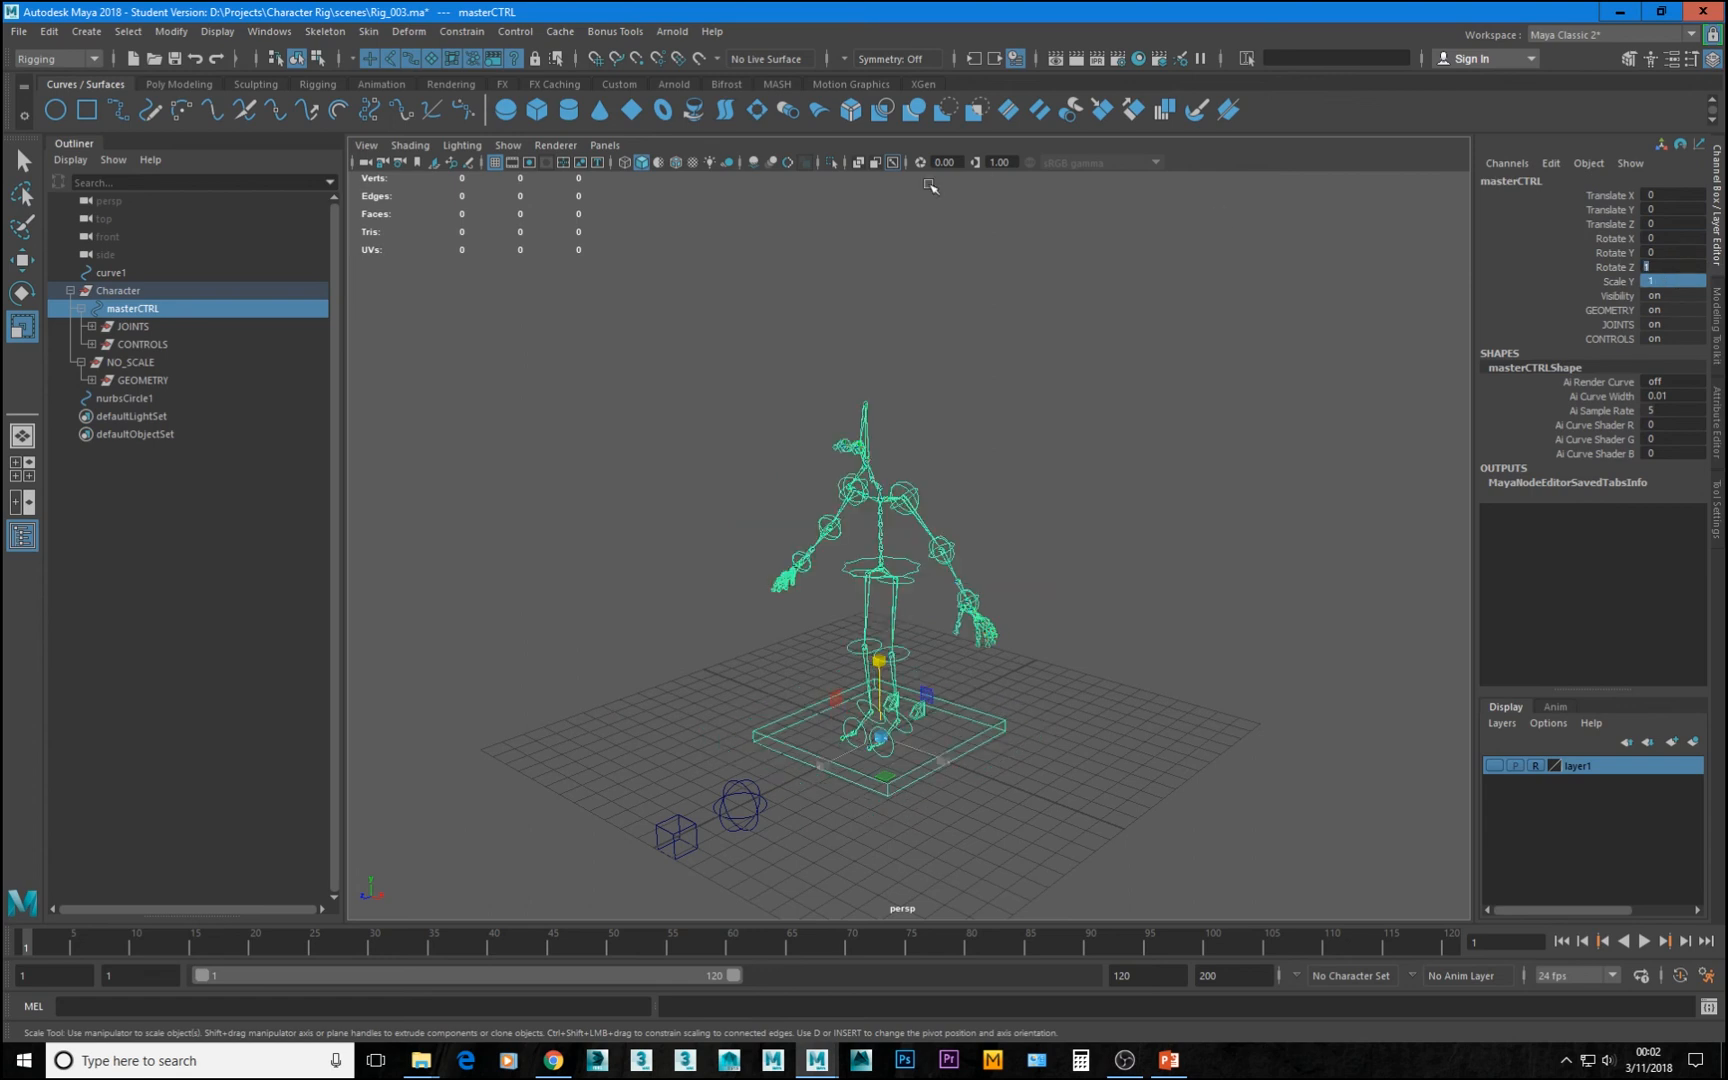
scroll(1129, 645, "up", 3)
left_click_drag(1129, 645, 1077, 413, "alt")
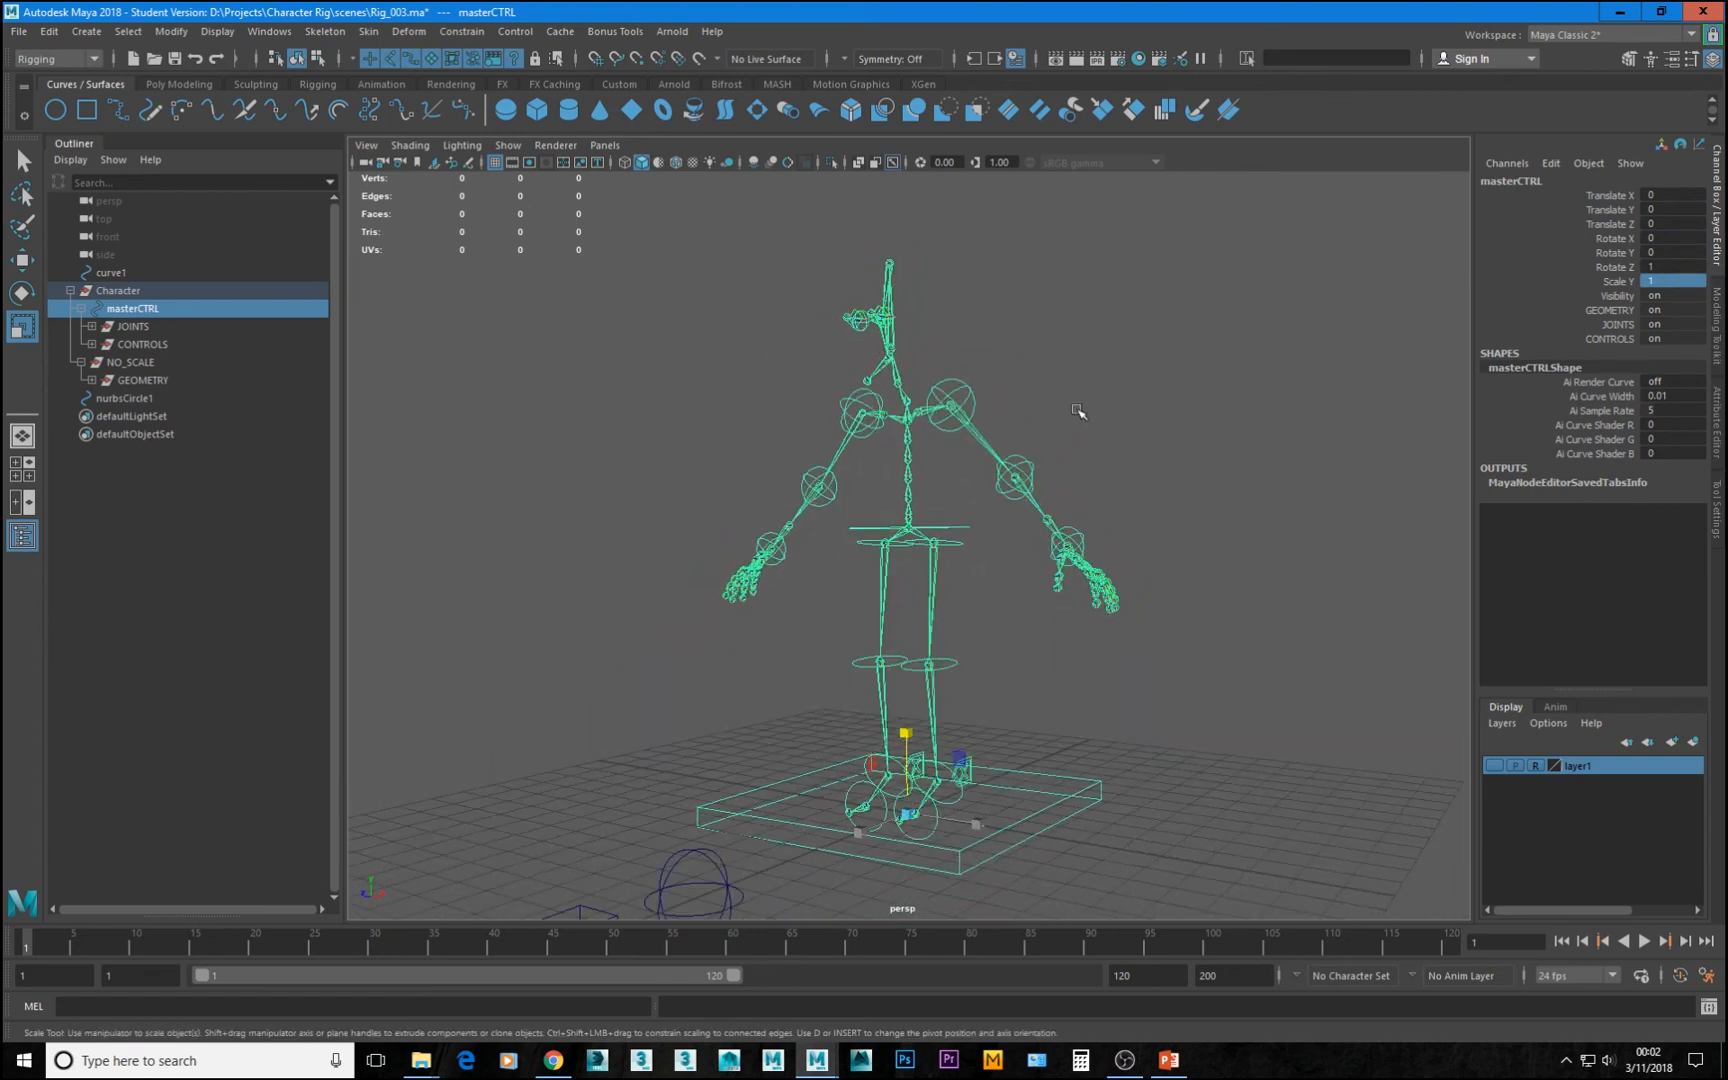
left_click(1079, 411)
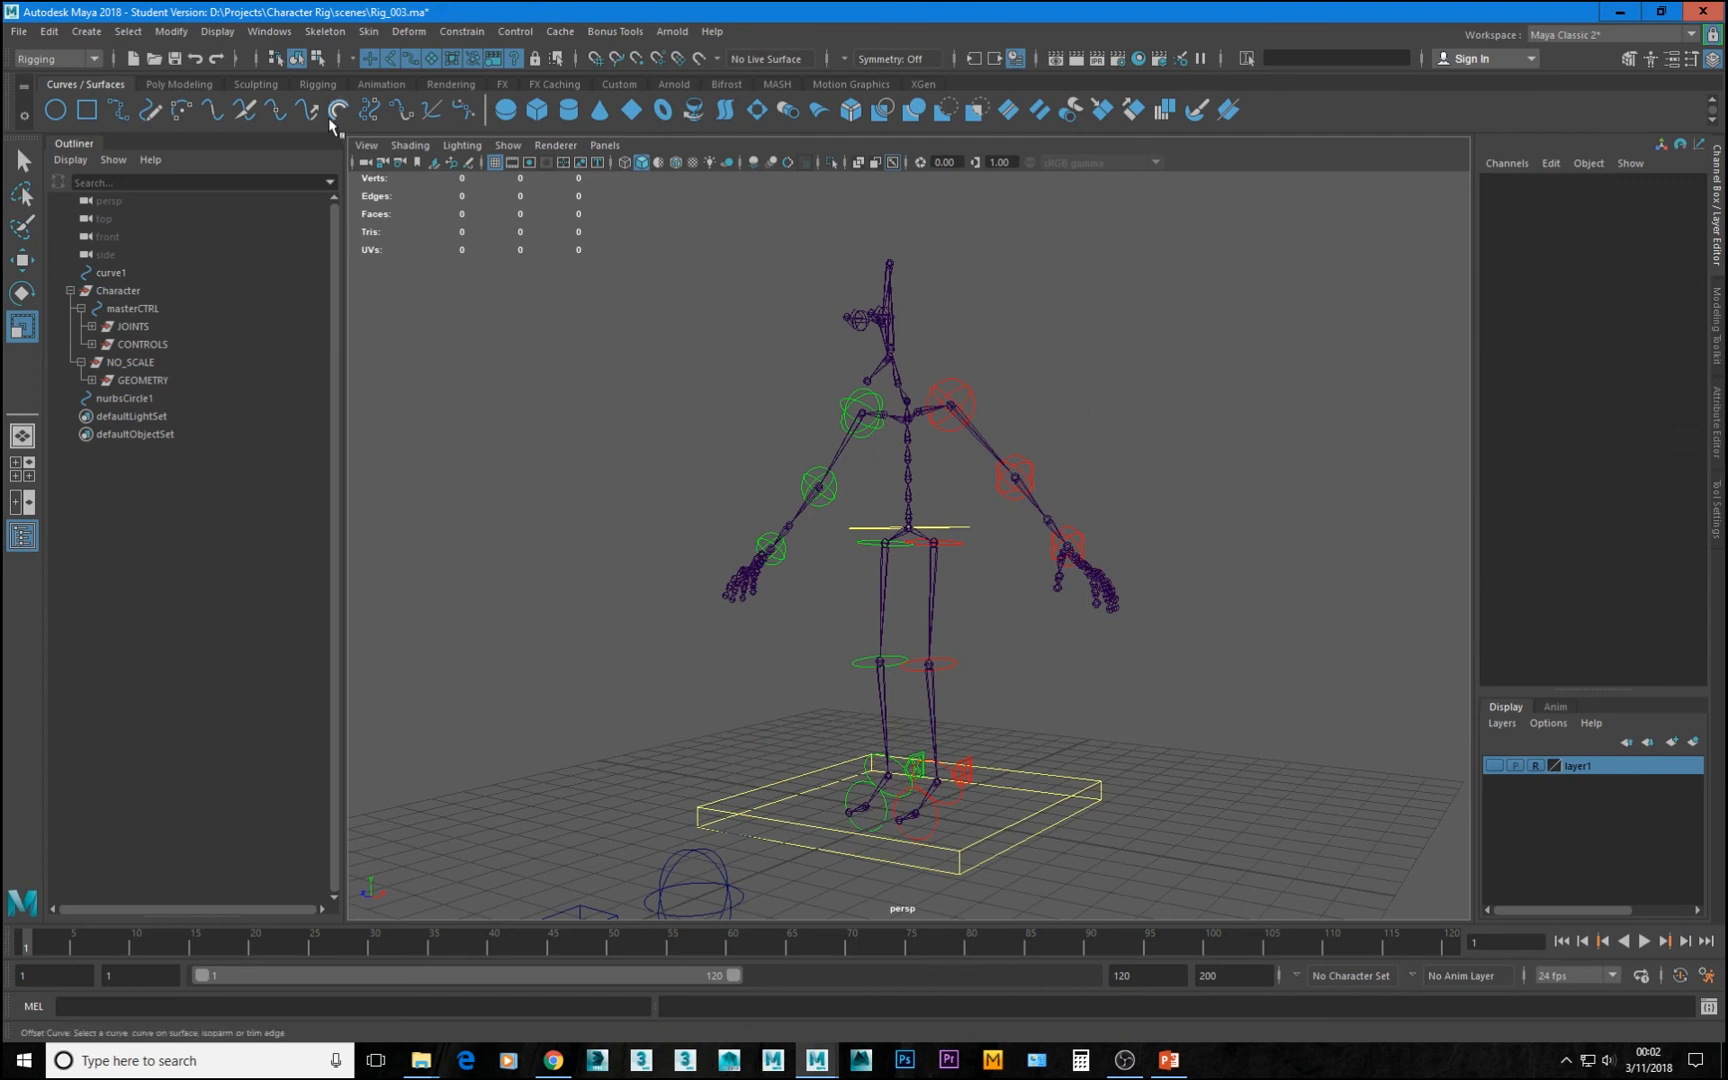